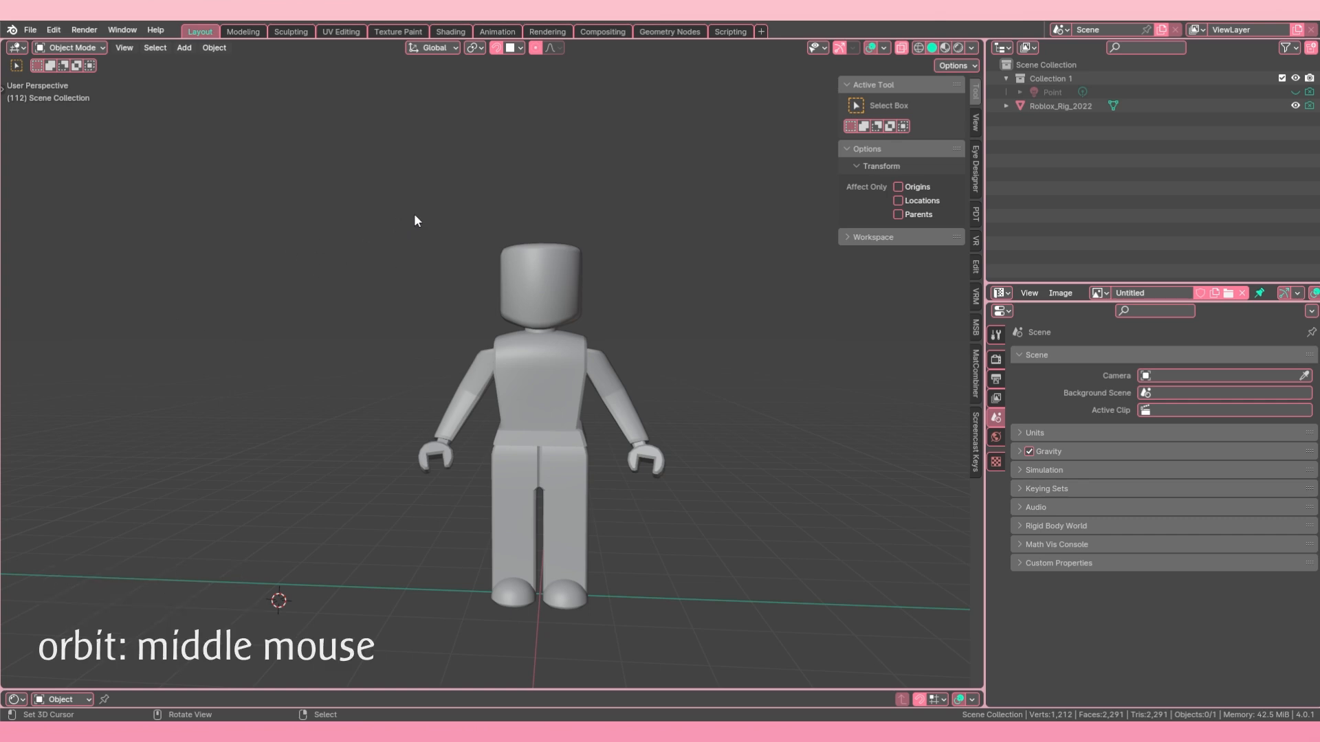
Step: Examine the character model by orbiting around it and zooming in and out between close-up and full-body distance
middle_click_drag(414, 220, 300, 242)
middle_click_drag(365, 282, 171, 303, "shift")
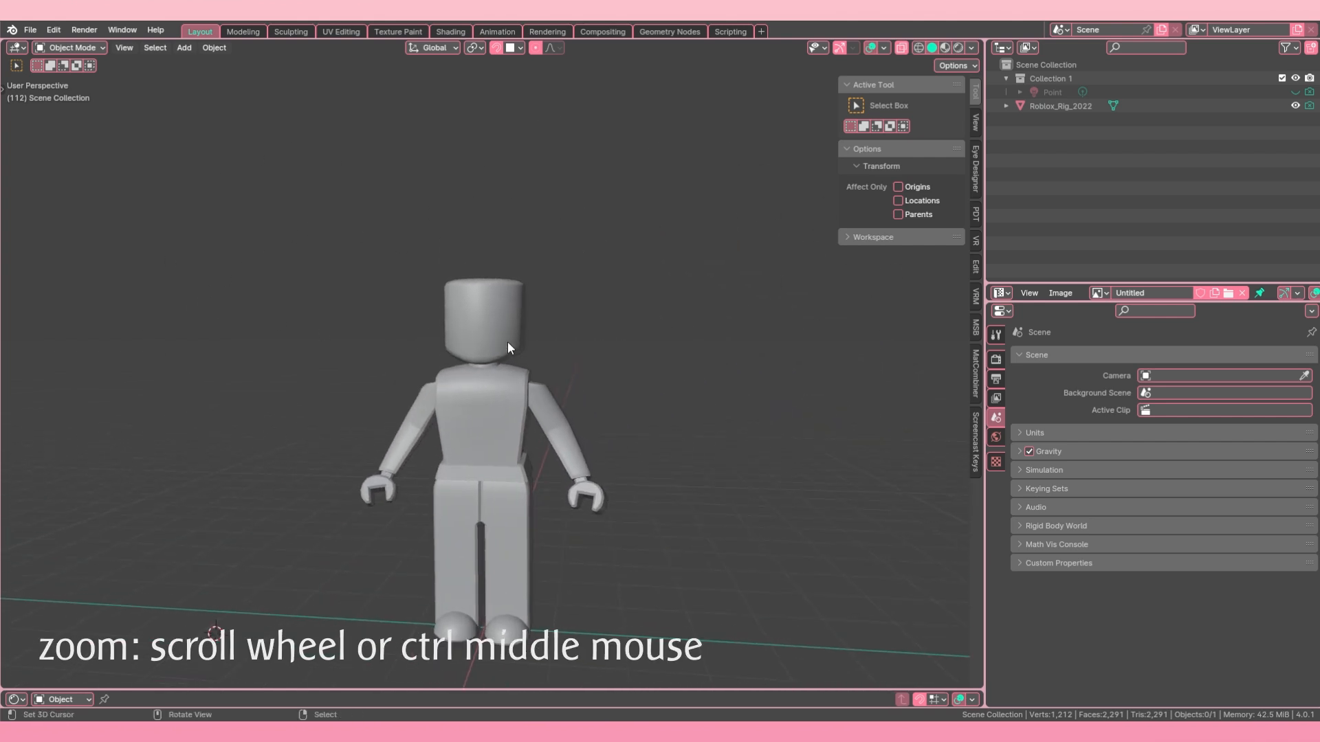
scroll(508, 341, "up", 6)
scroll(508, 341, "down", 10)
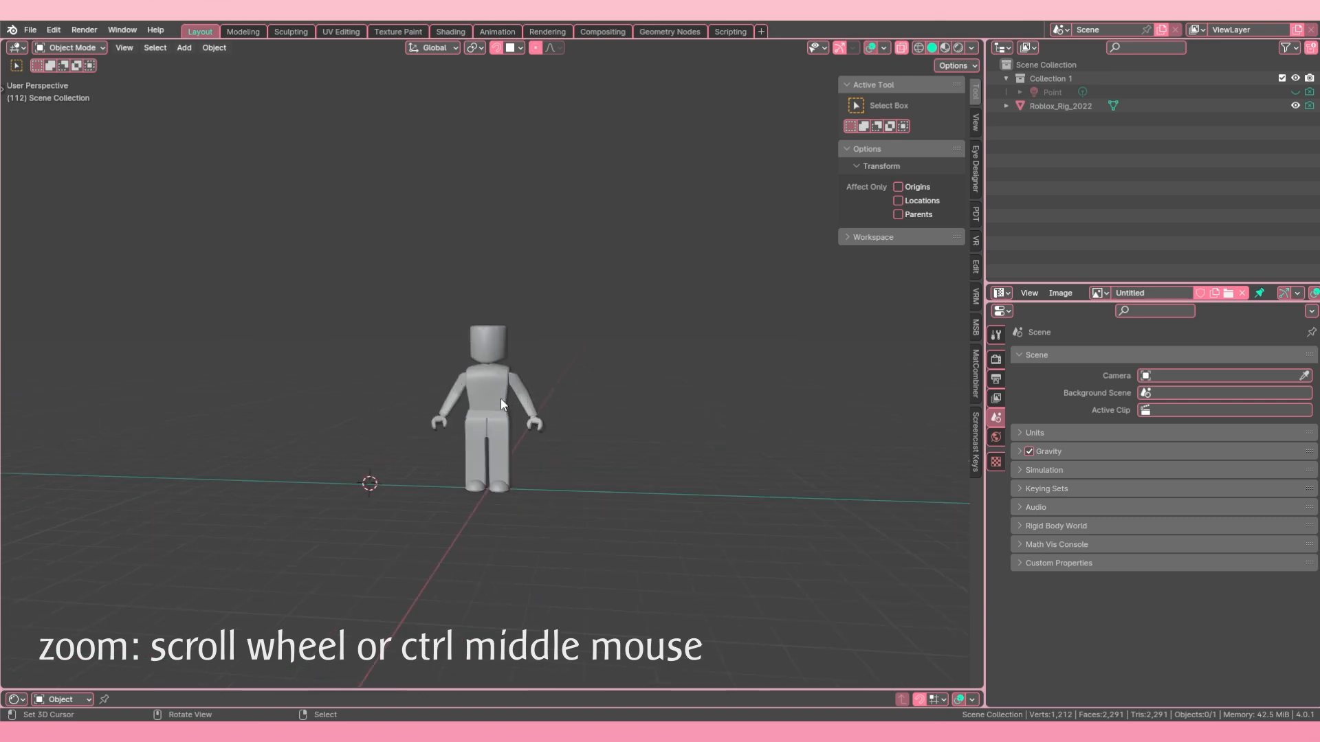
scroll(494, 396, "up", 5)
scroll(484, 392, "down", 8)
scroll(481, 395, "up", 7)
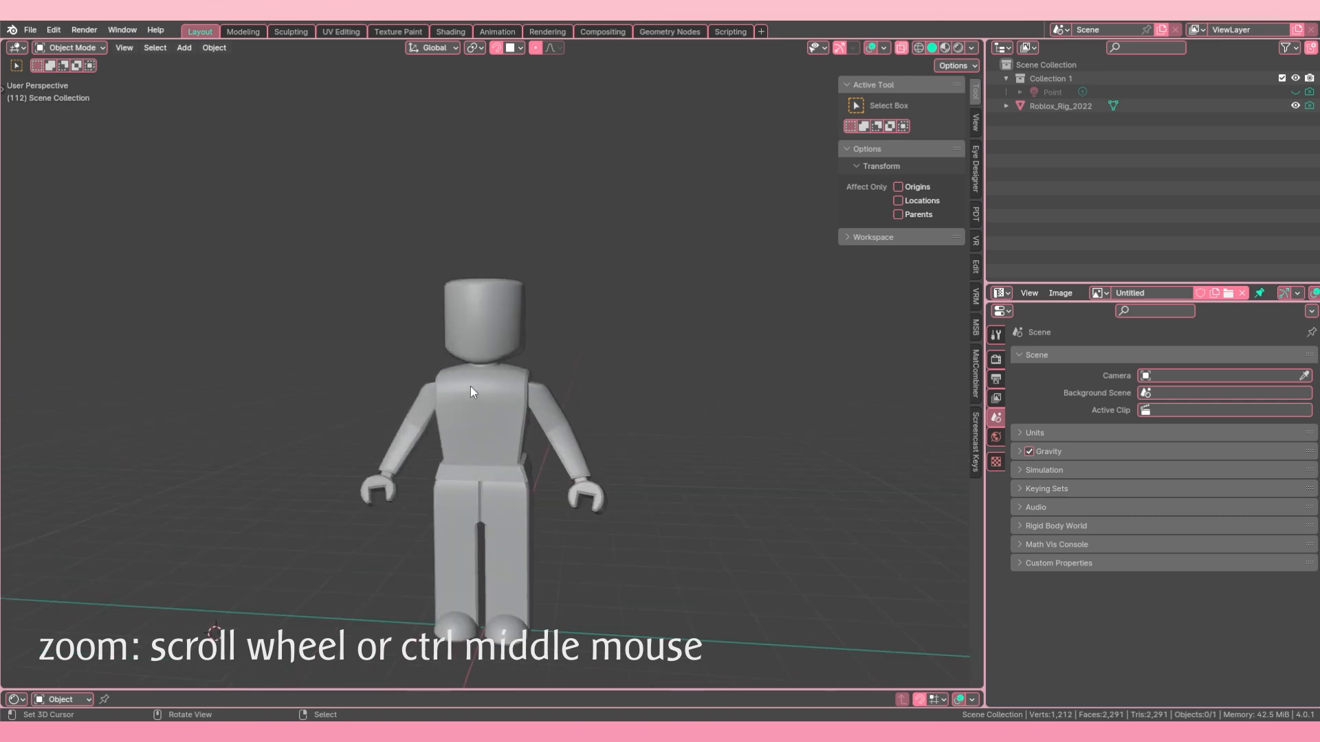
scroll(470, 387, "down", 4)
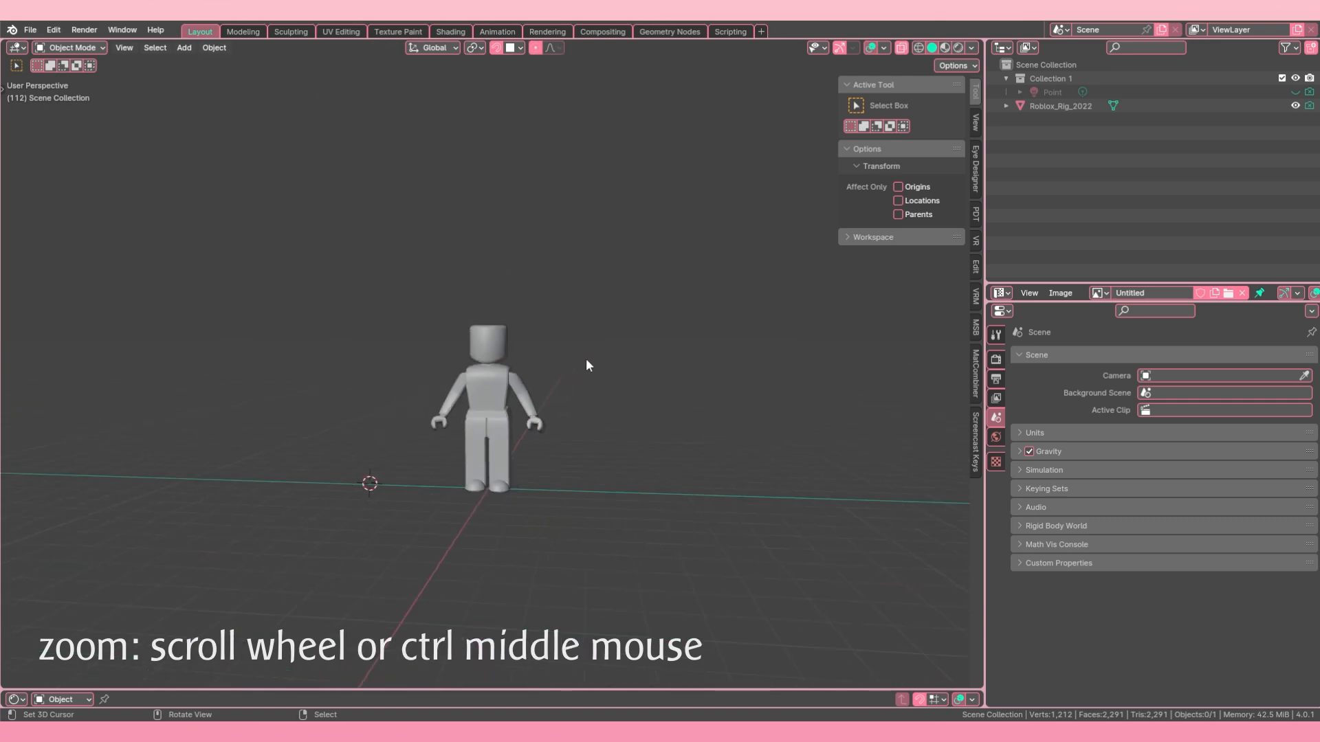
middle_click_drag(628, 345, 609, 367)
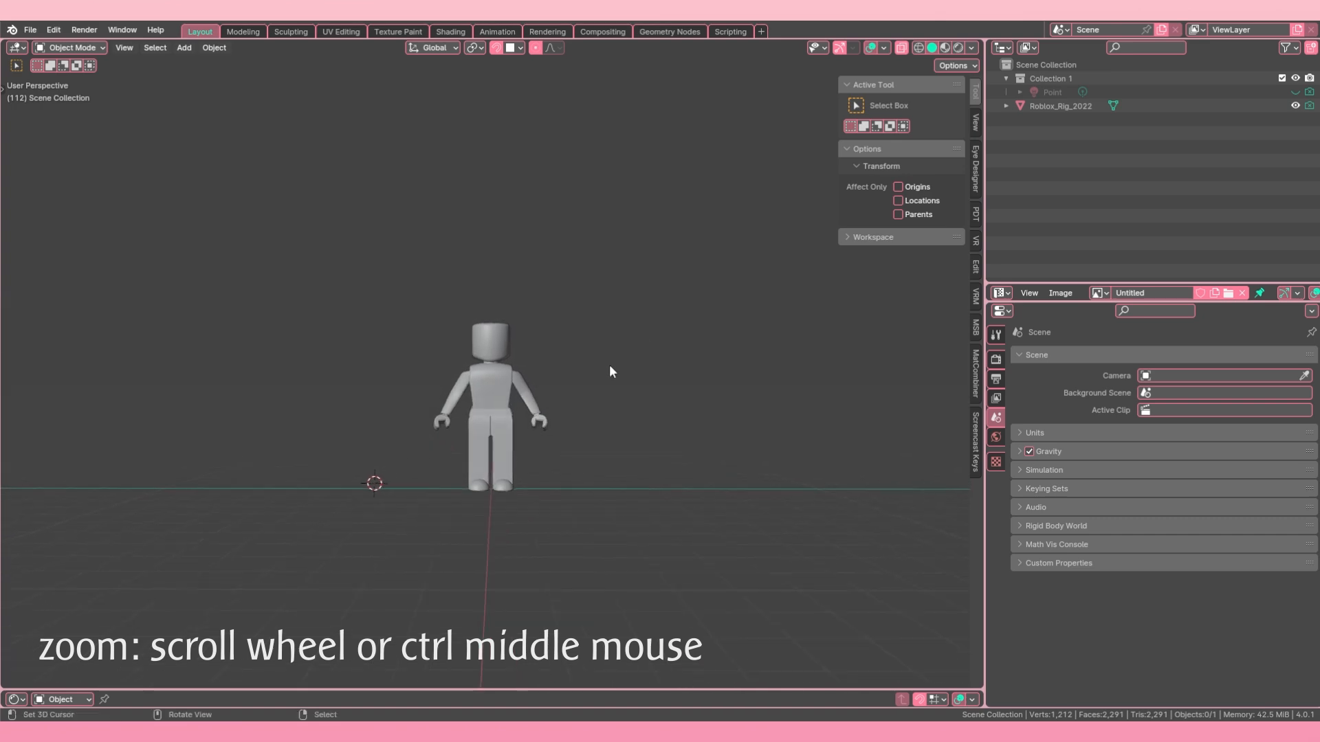
scroll(562, 405, "up", 1)
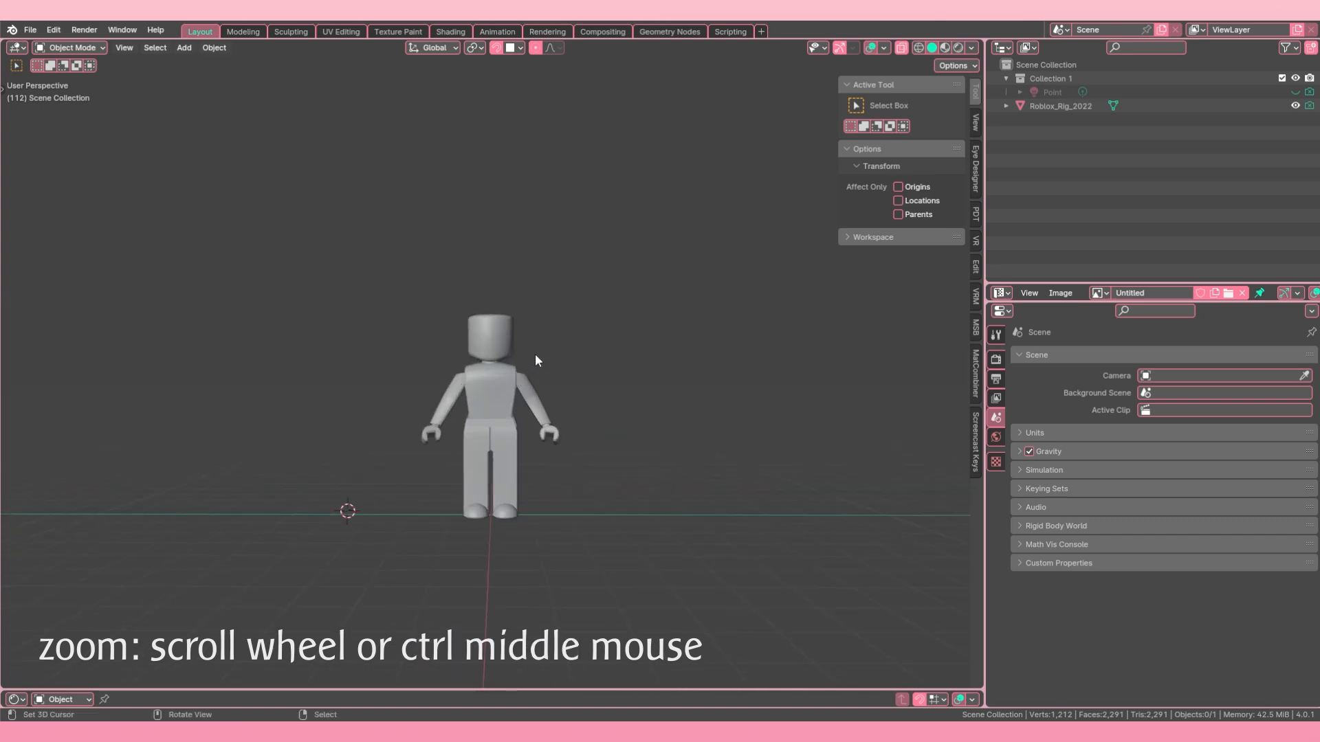
scroll(538, 359, "up", 3)
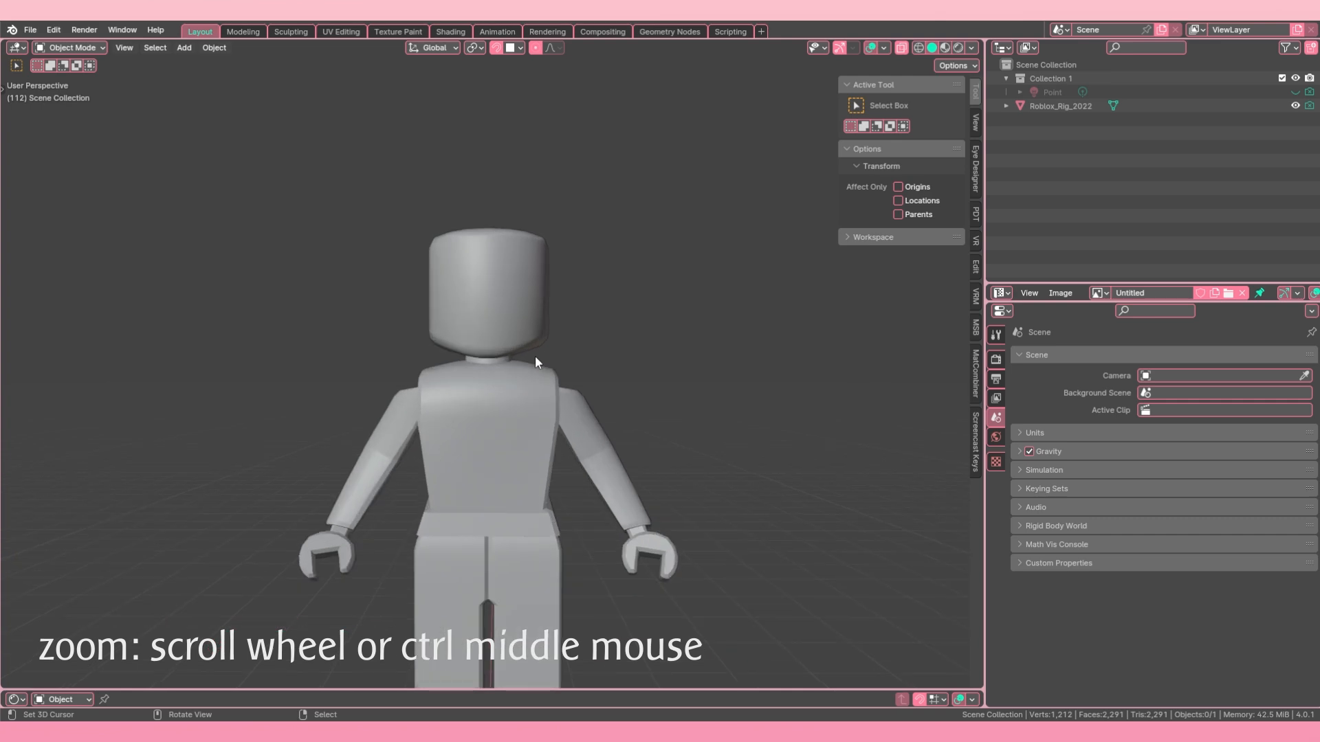
scroll(534, 363, "down", 1)
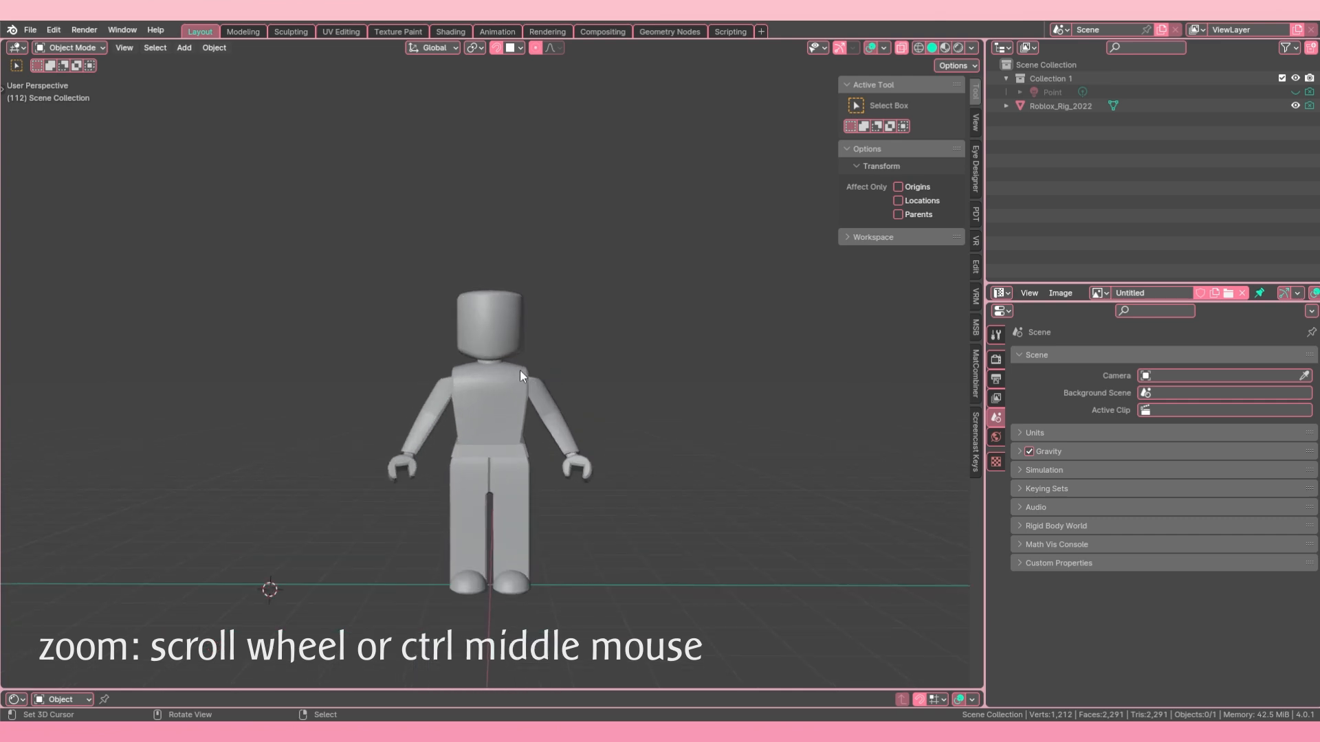
key("ctrl")
middle_click_drag(536, 346, 595, 323, "ctrl")
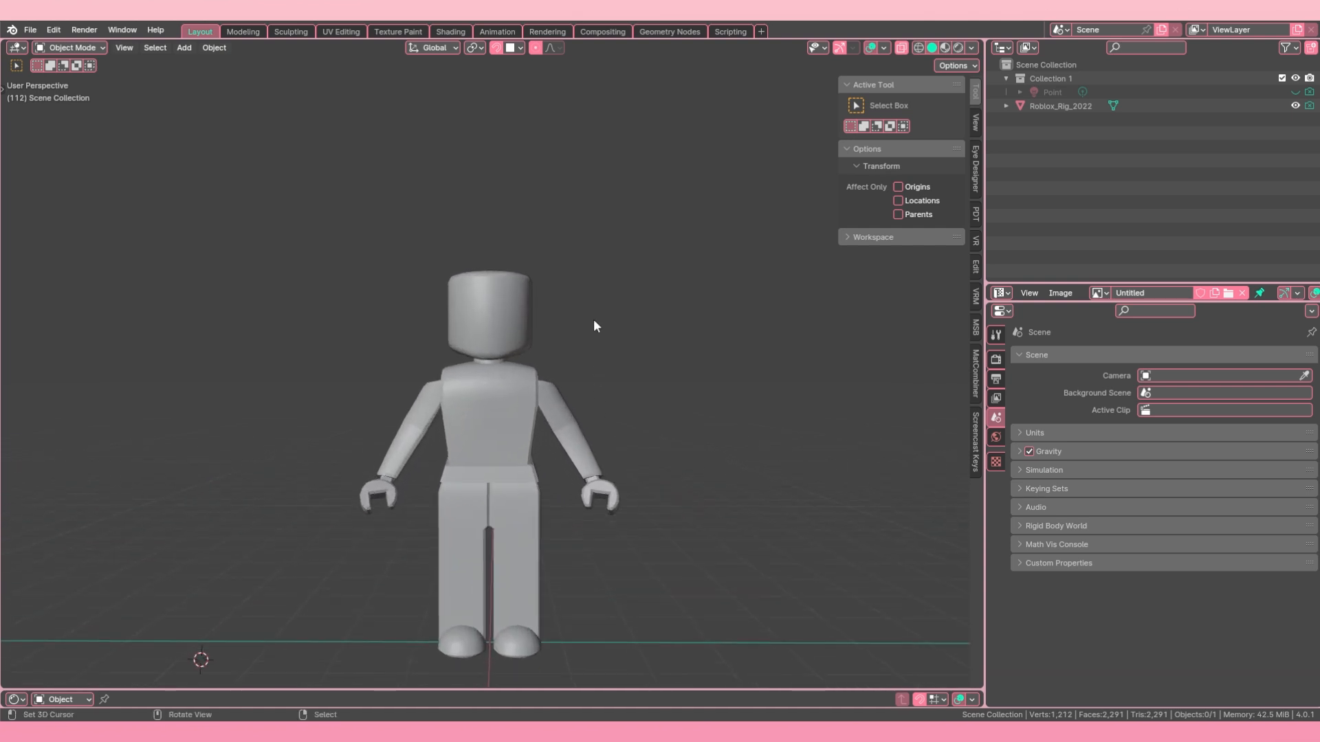
Step: Select the Roblox_Rig_2022 object and inspect it in the front, right and top orthographic views, ending in front view
left_click(1051, 106)
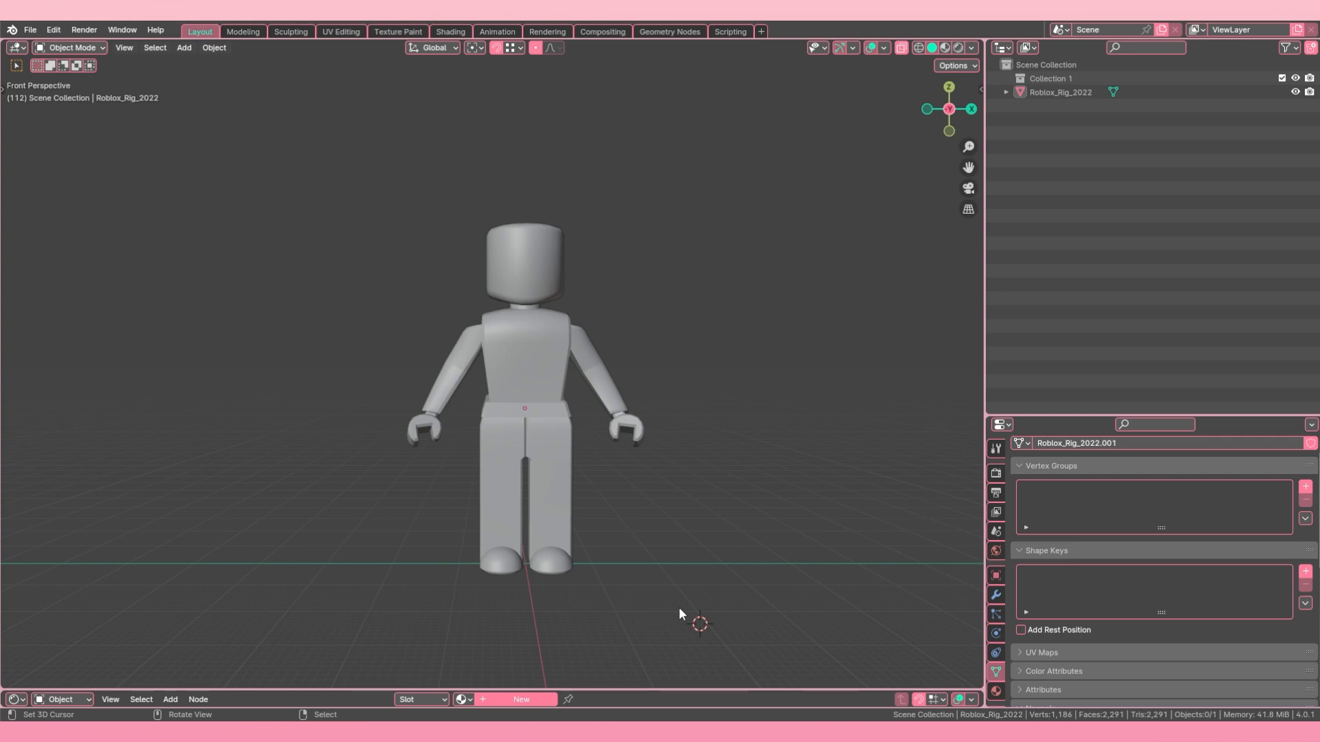
middle_click_drag(678, 607, 559, 394)
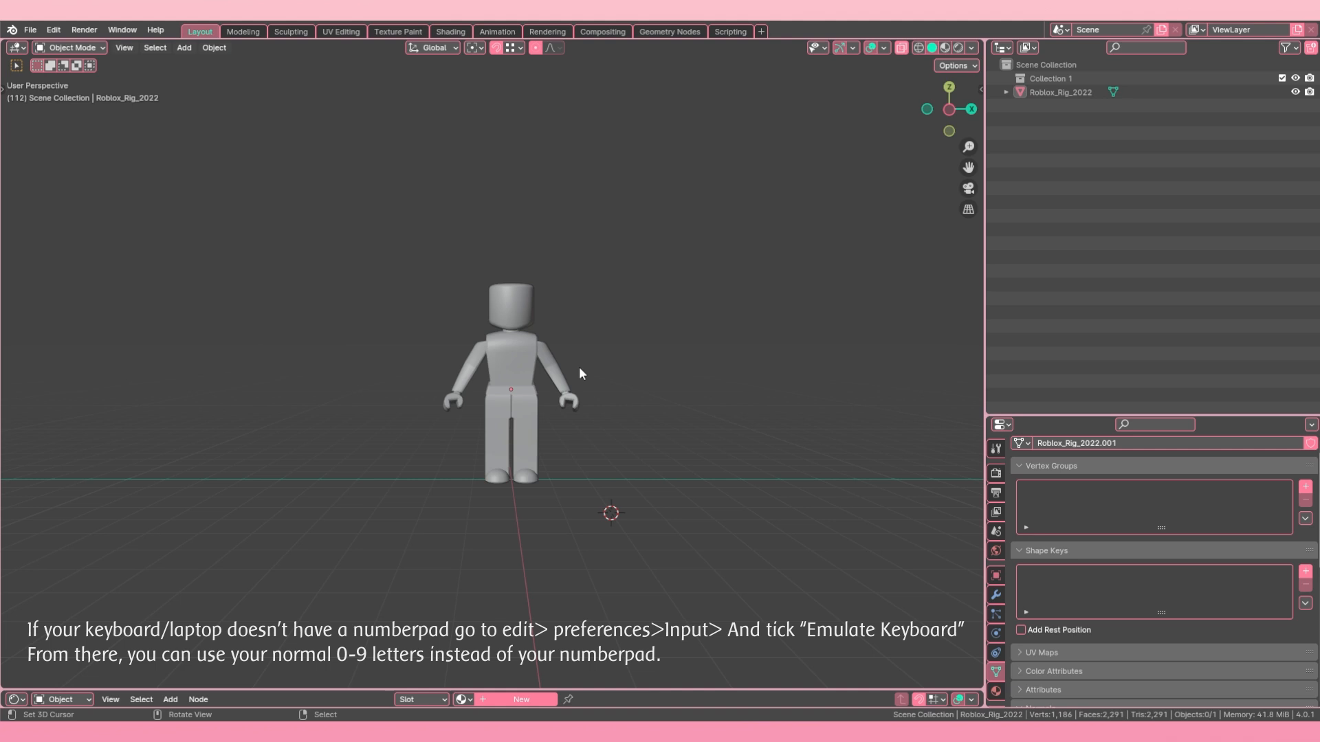
key("KP_1")
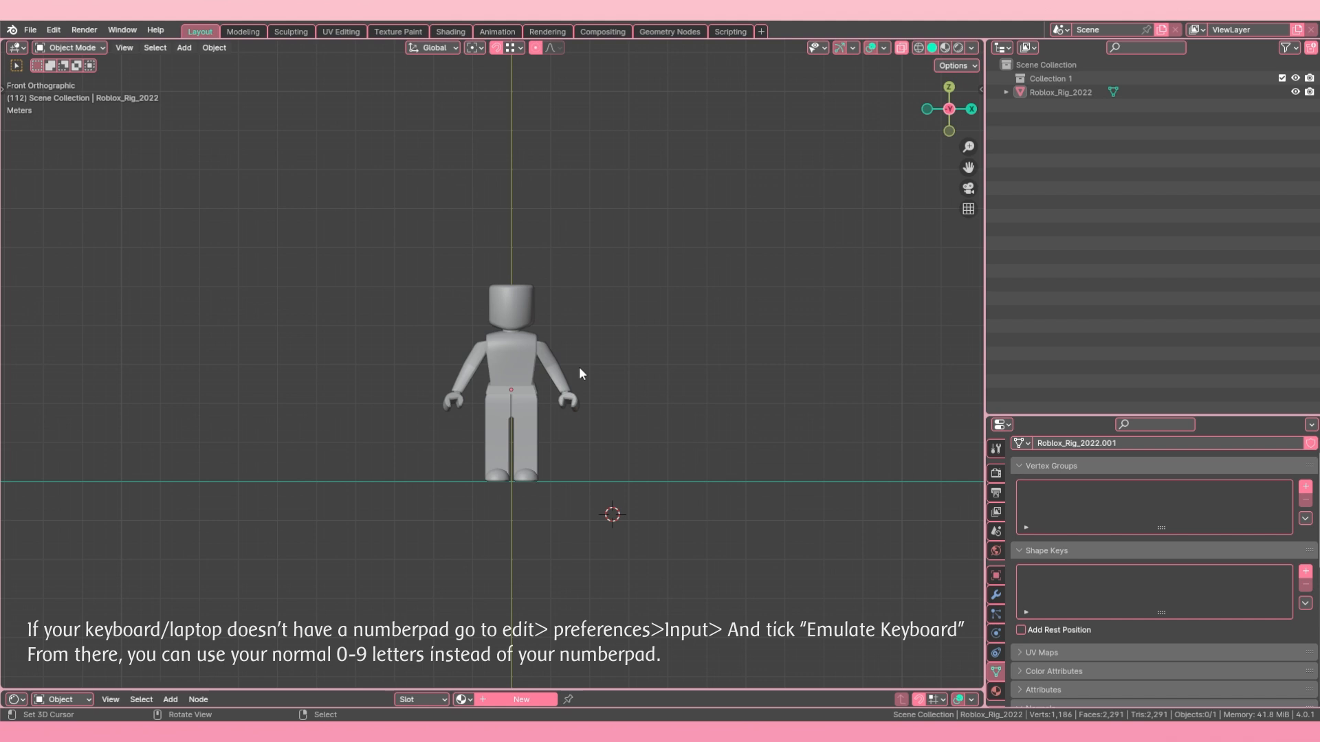
key("KP_3")
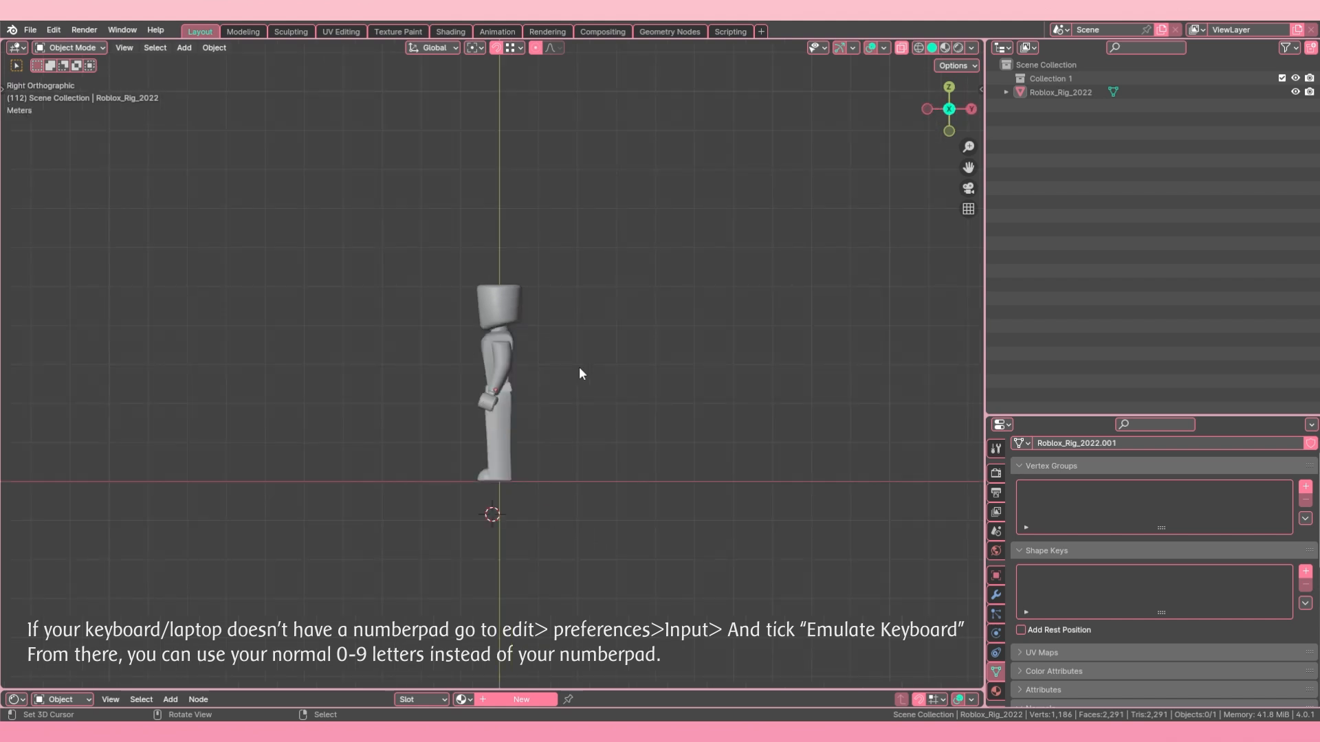
key("KP_7")
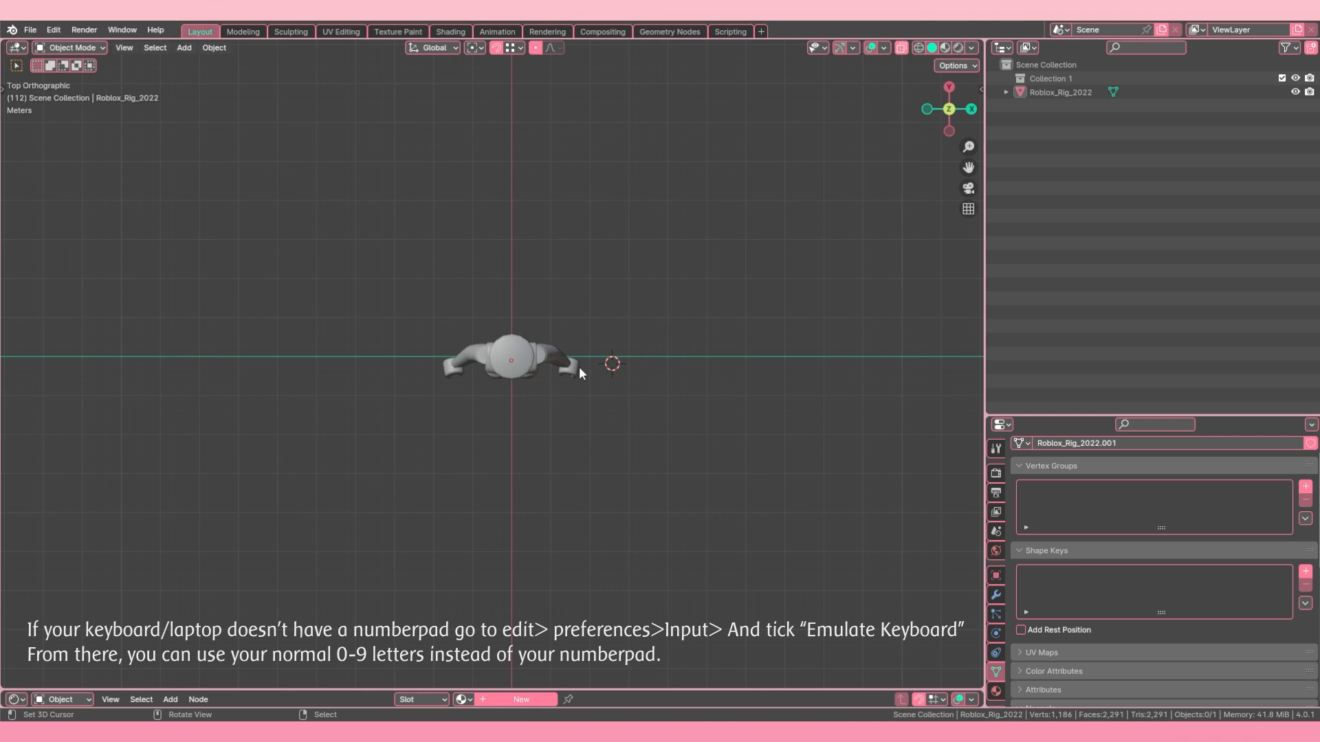
key("KP_1")
key("KP_3")
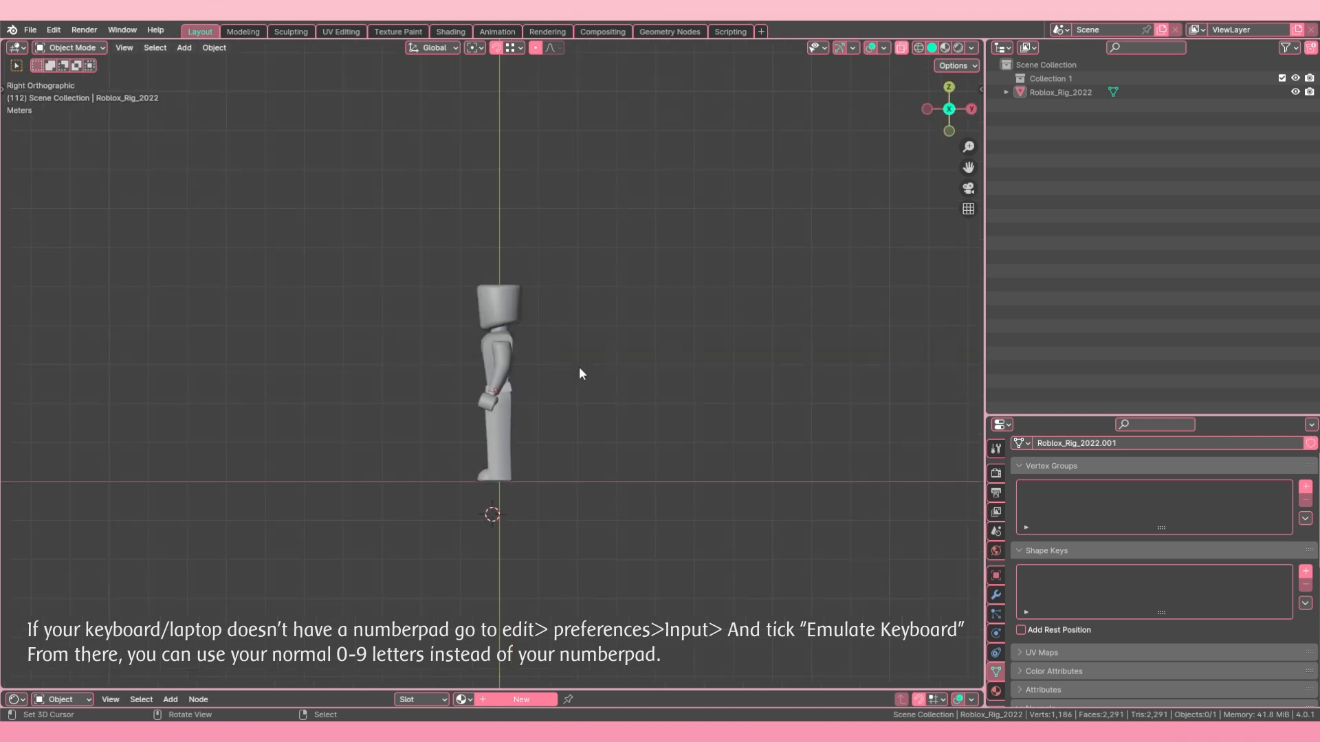
key("KP_7")
key("KP_1")
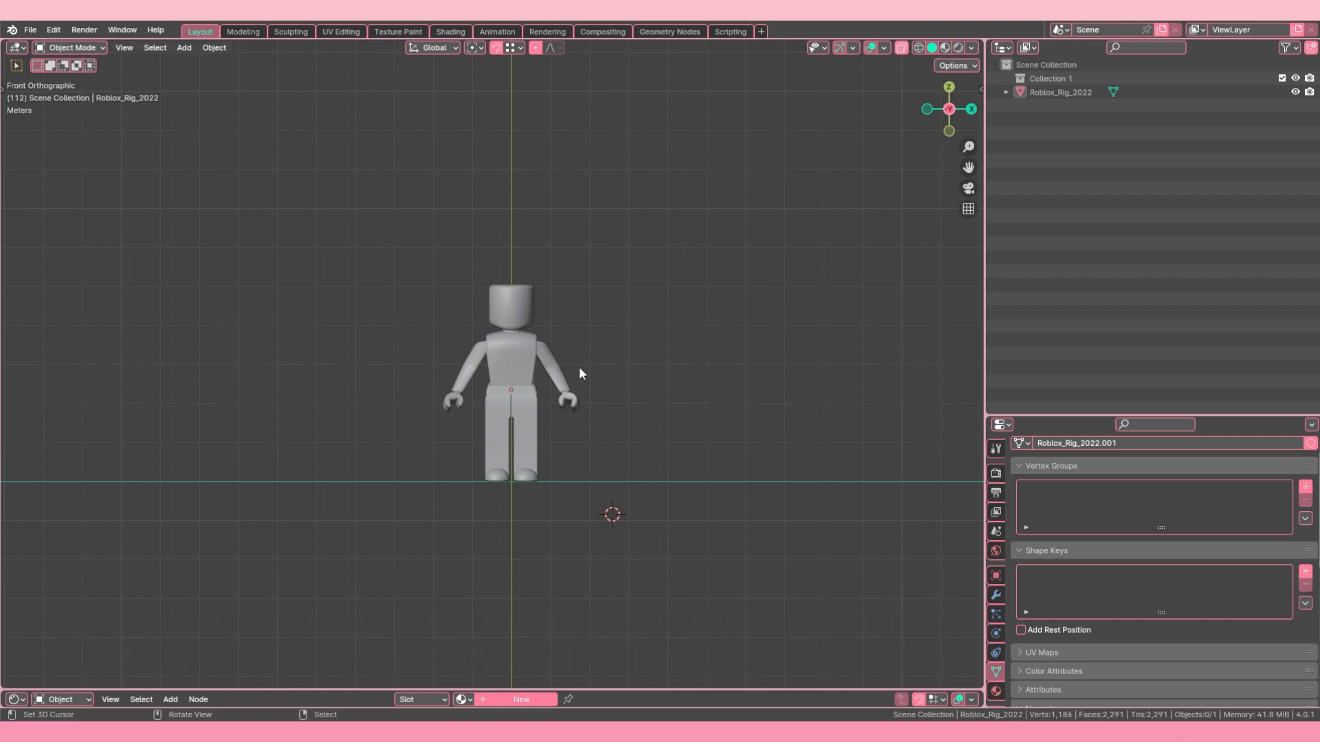
Step: Compare the rig's front, right and top orthographic views with the opposite back, left and bottom views
key("ctrl+KP_1")
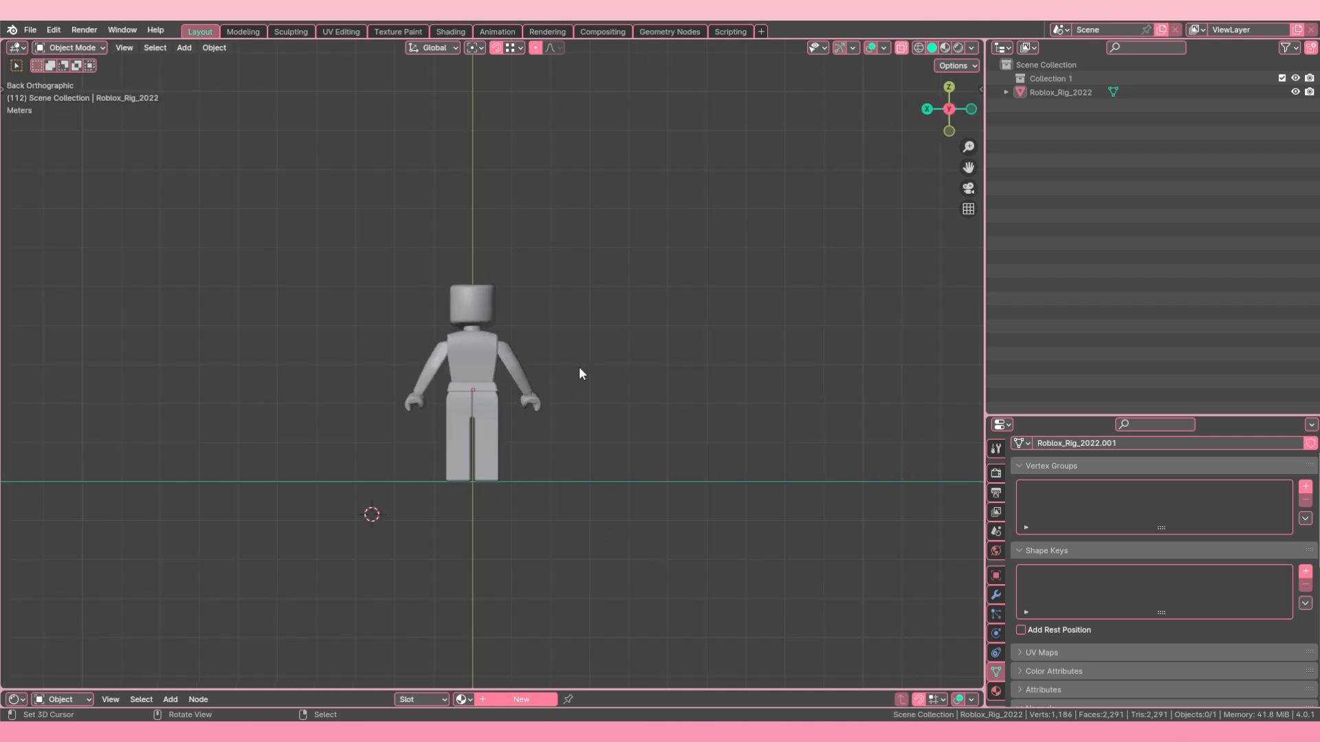
key("KP_1")
key("KP_3")
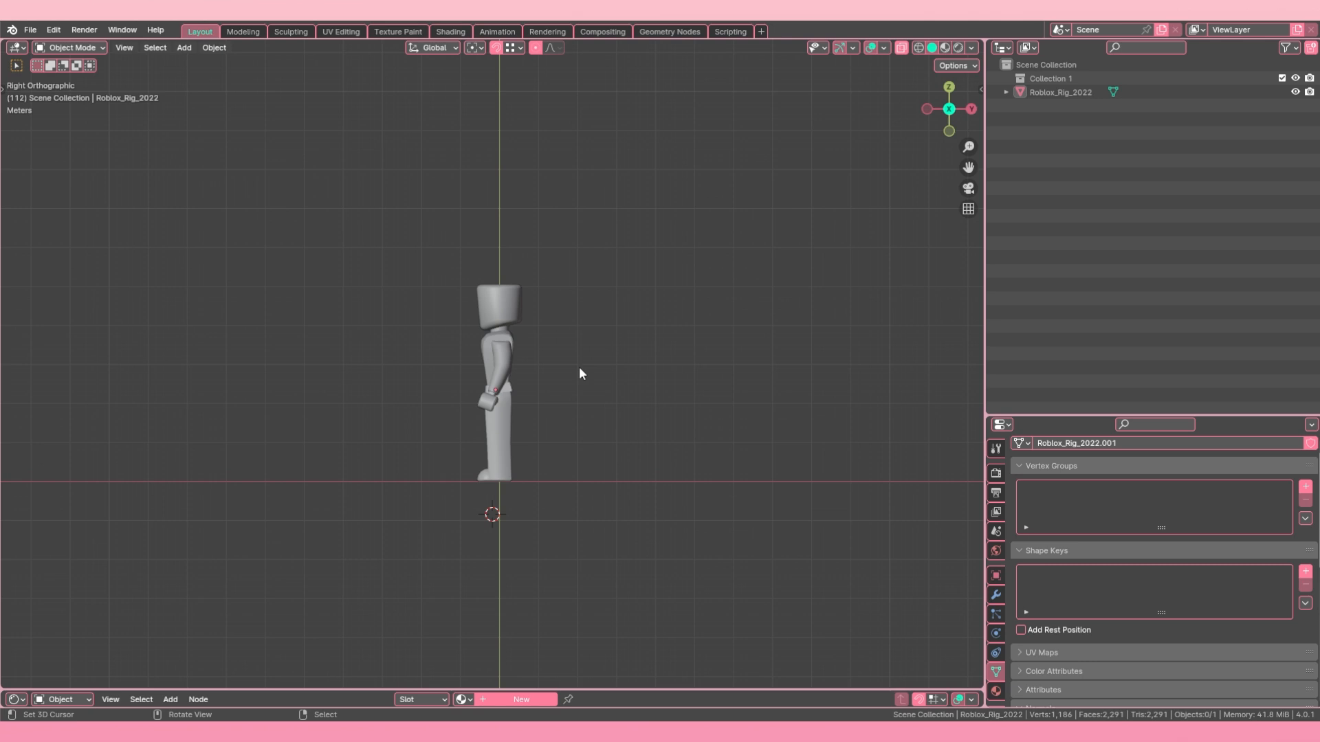
key("ctrl+KP_3")
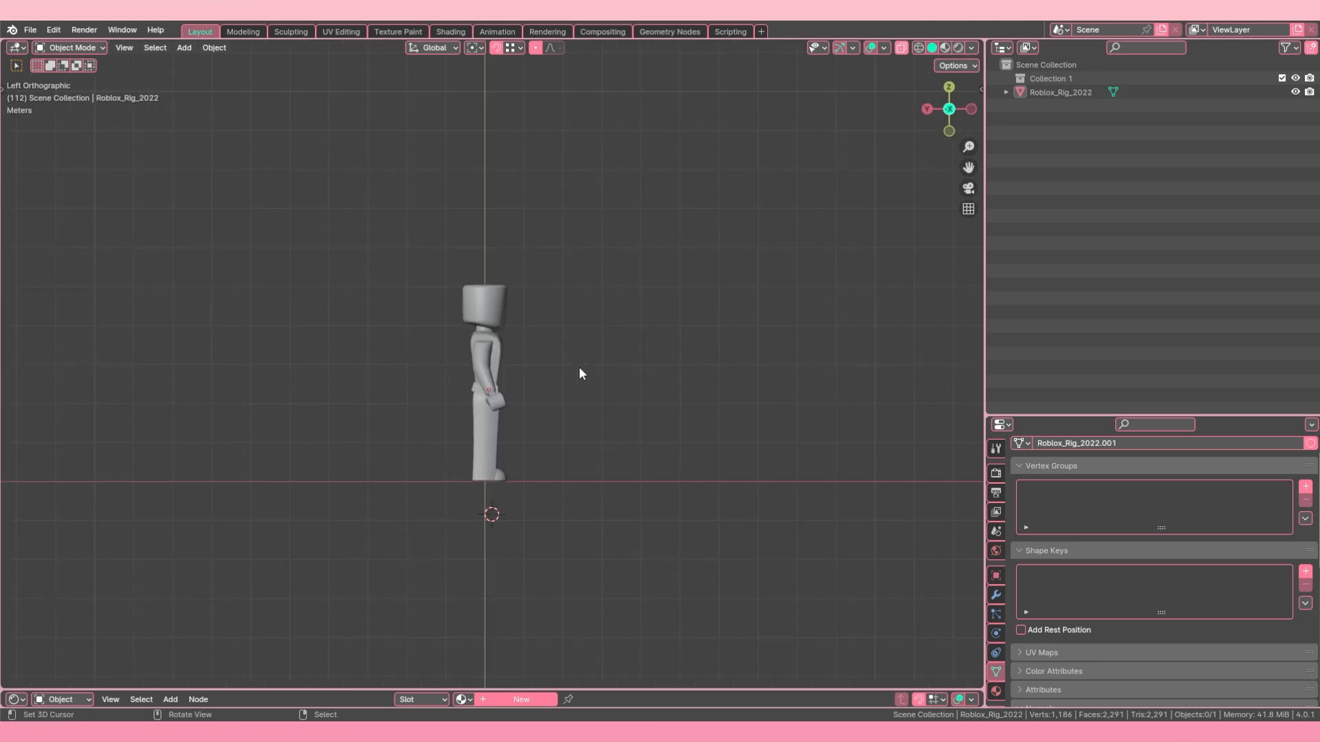
key("KP_7")
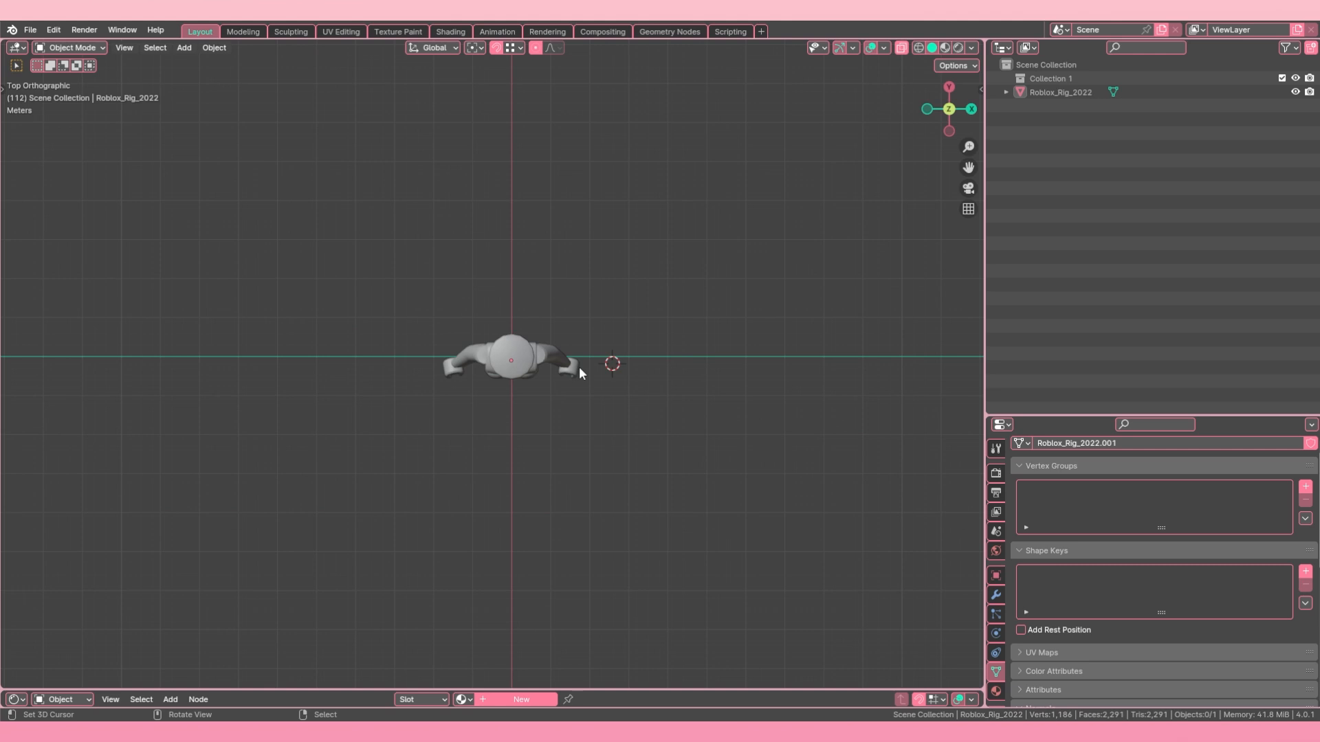
key("ctrl+KP_7")
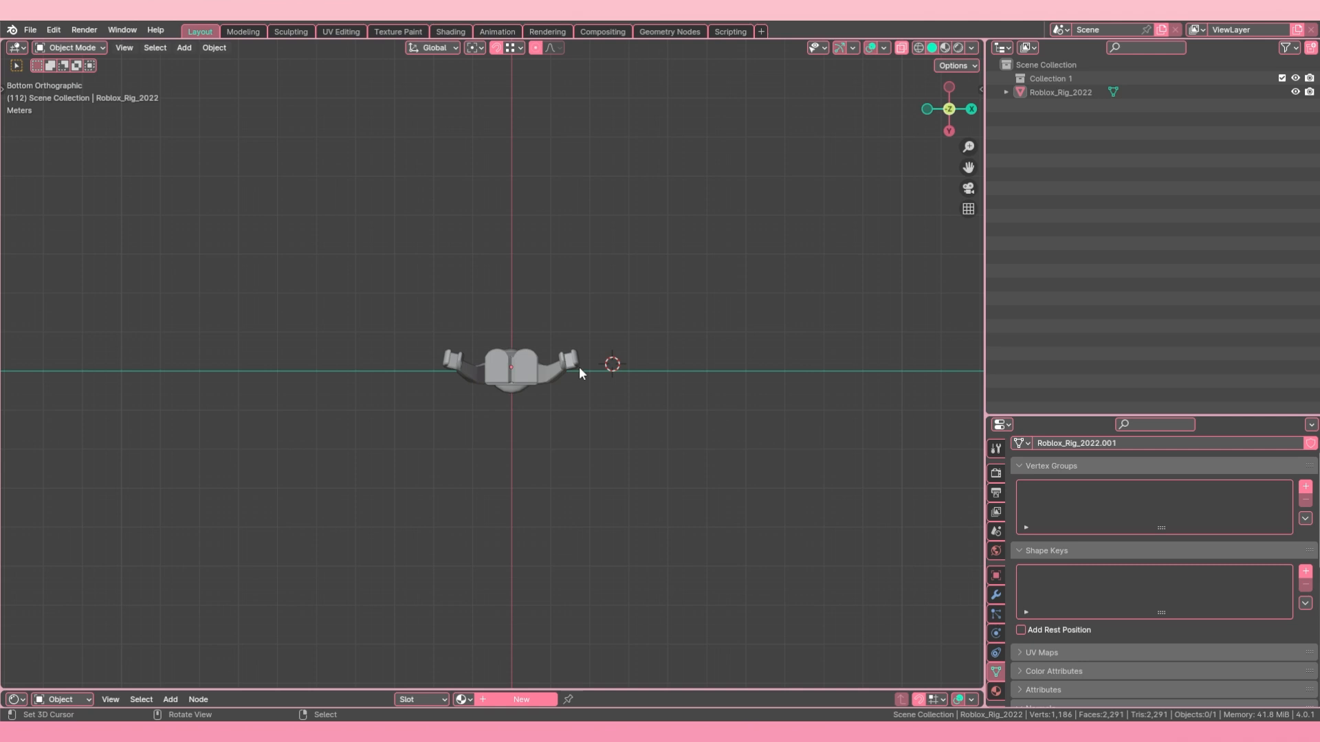
Step: Cycle the rig through the front, right, top and bottom views again and return to front view
key("KP_1")
key("KP_2")
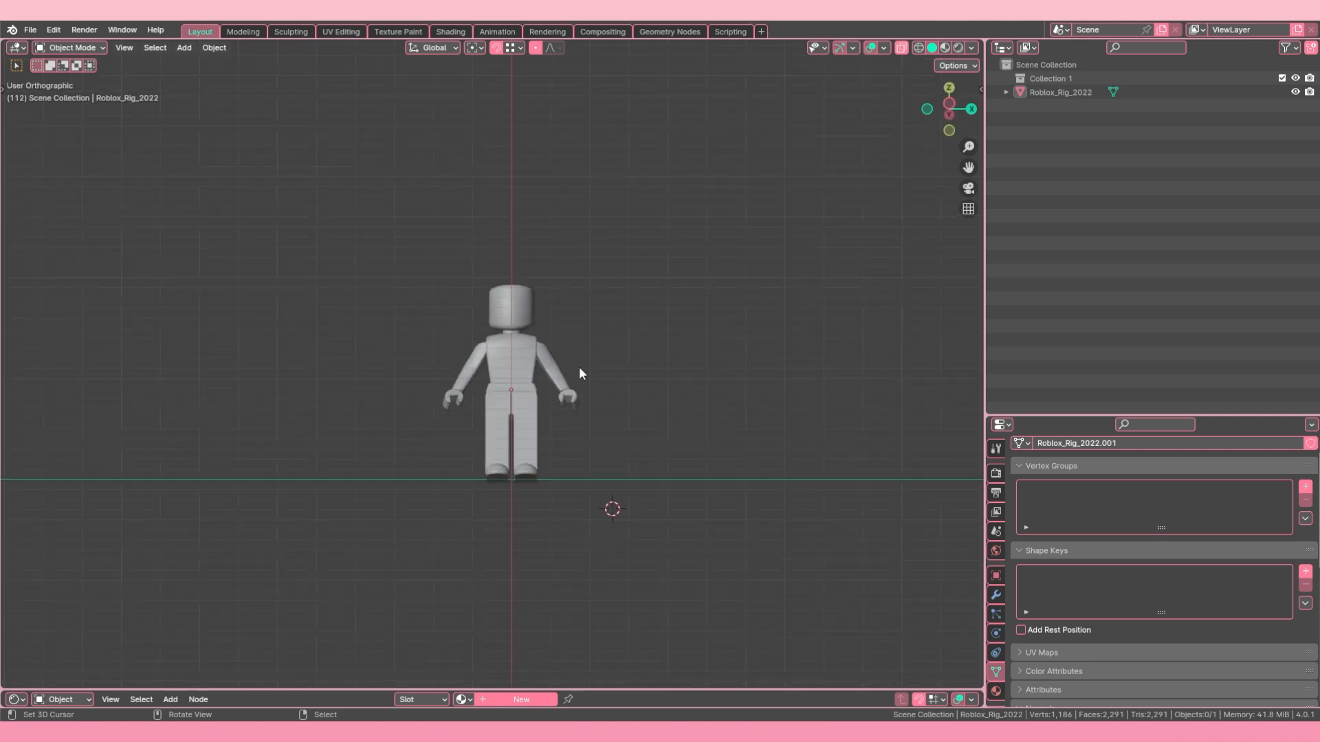
key("KP_7")
key("KP_1")
key("KP_3")
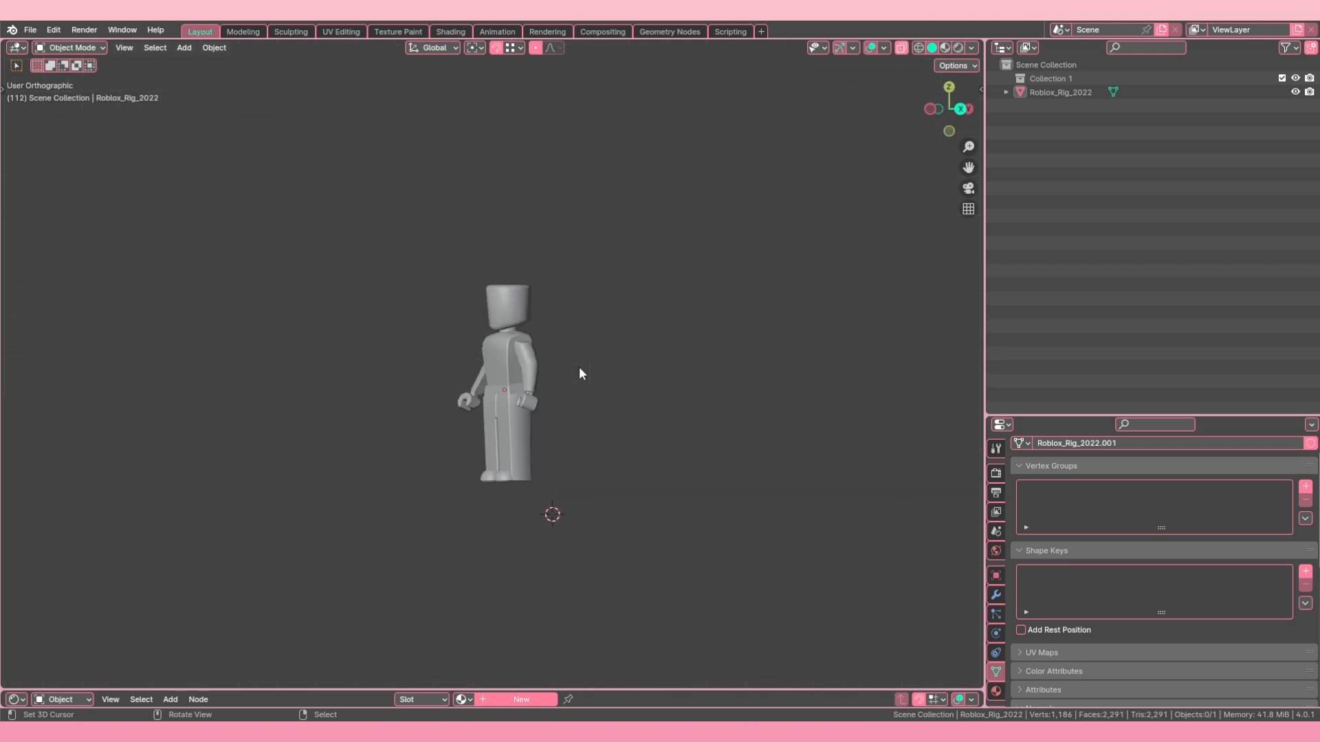
key("KP_7")
key("KP_2")
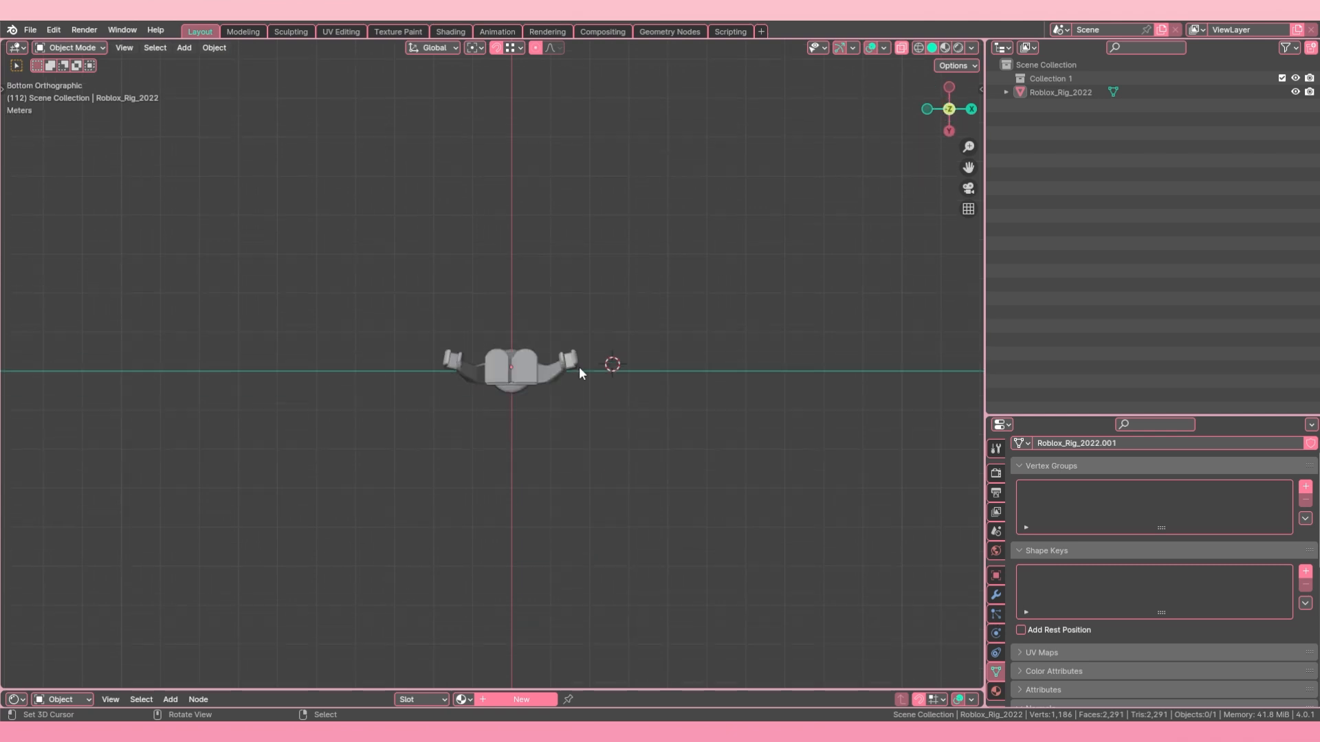
key("KP_1")
Step: Compare perspective and orthographic projection on the rig, switching between them from an angled view and finishing in perspective
middle_click_drag(579, 374, 602, 323)
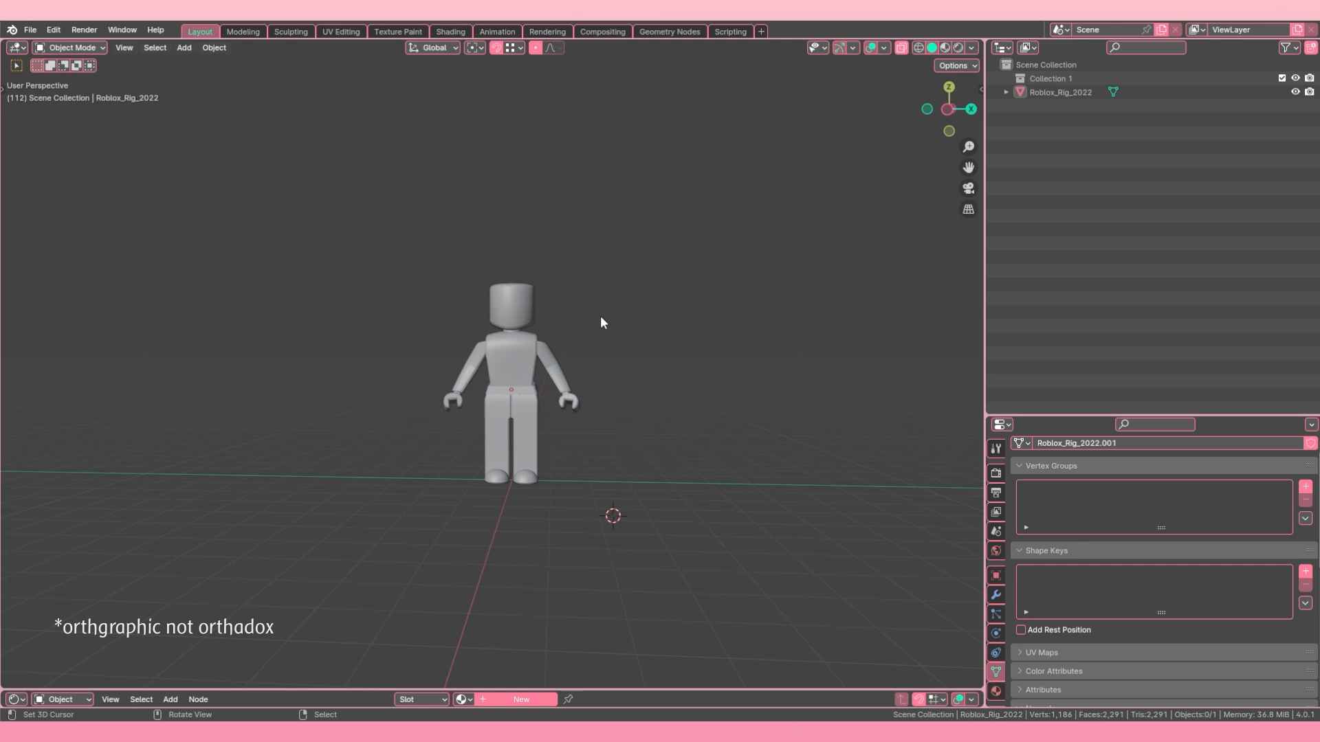
key("KP_5")
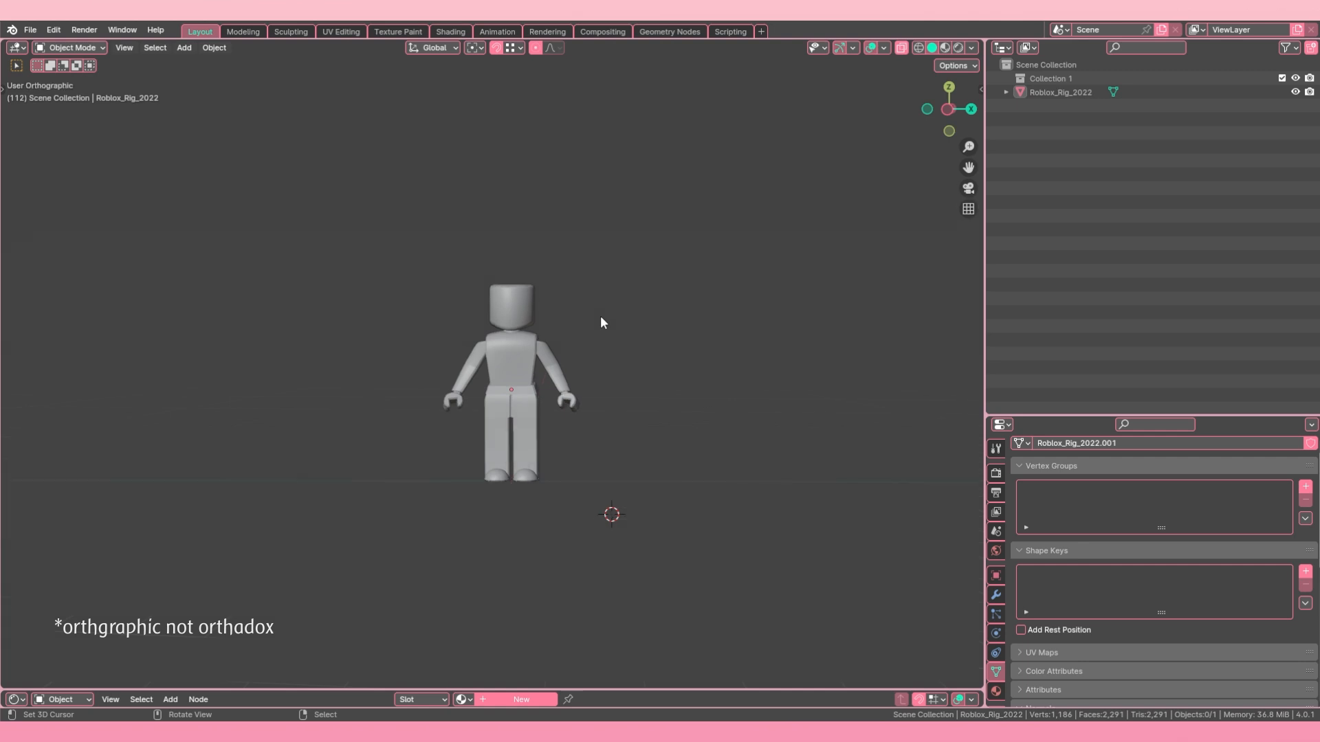
key("KP_1")
middle_click_drag(600, 317, 444, 257)
scroll(587, 348, "up", 2)
key("KP_5")
key("KP_5")
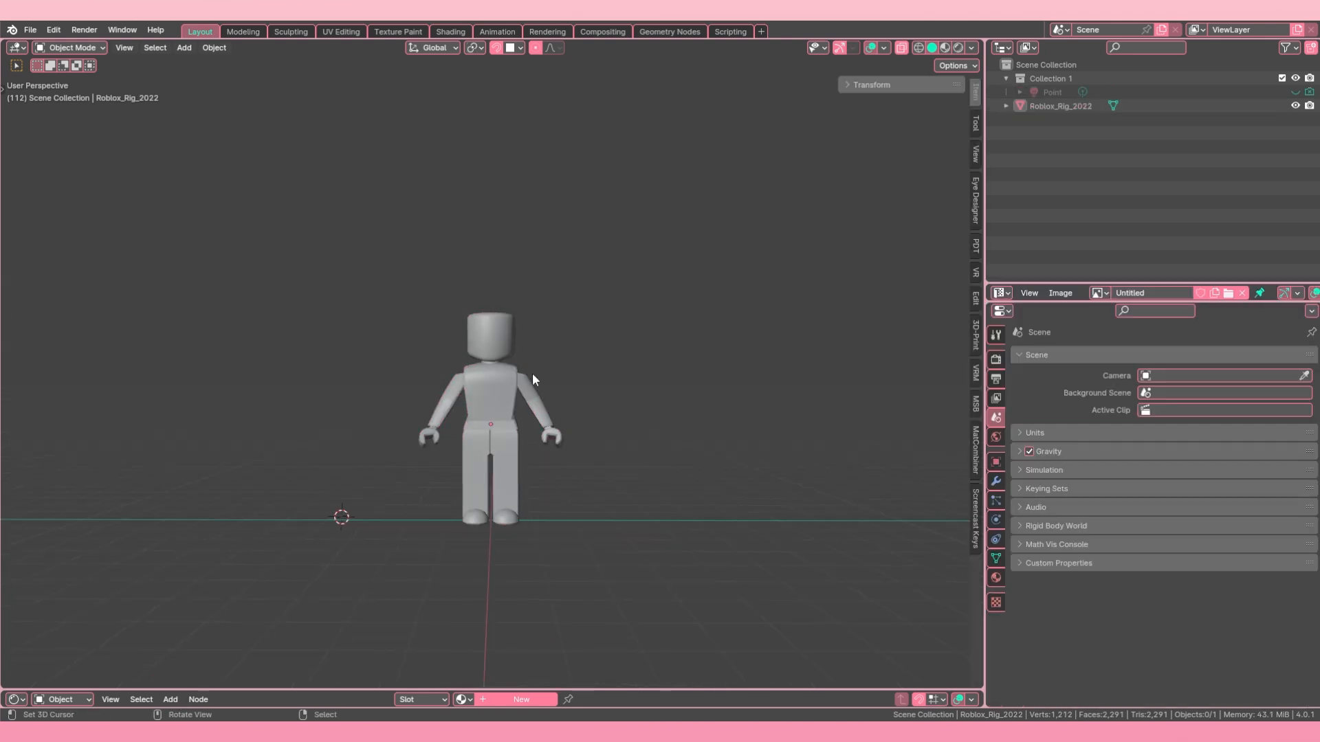
Step: Add a Path curve at the 3D cursor beside the character
key("shift+a")
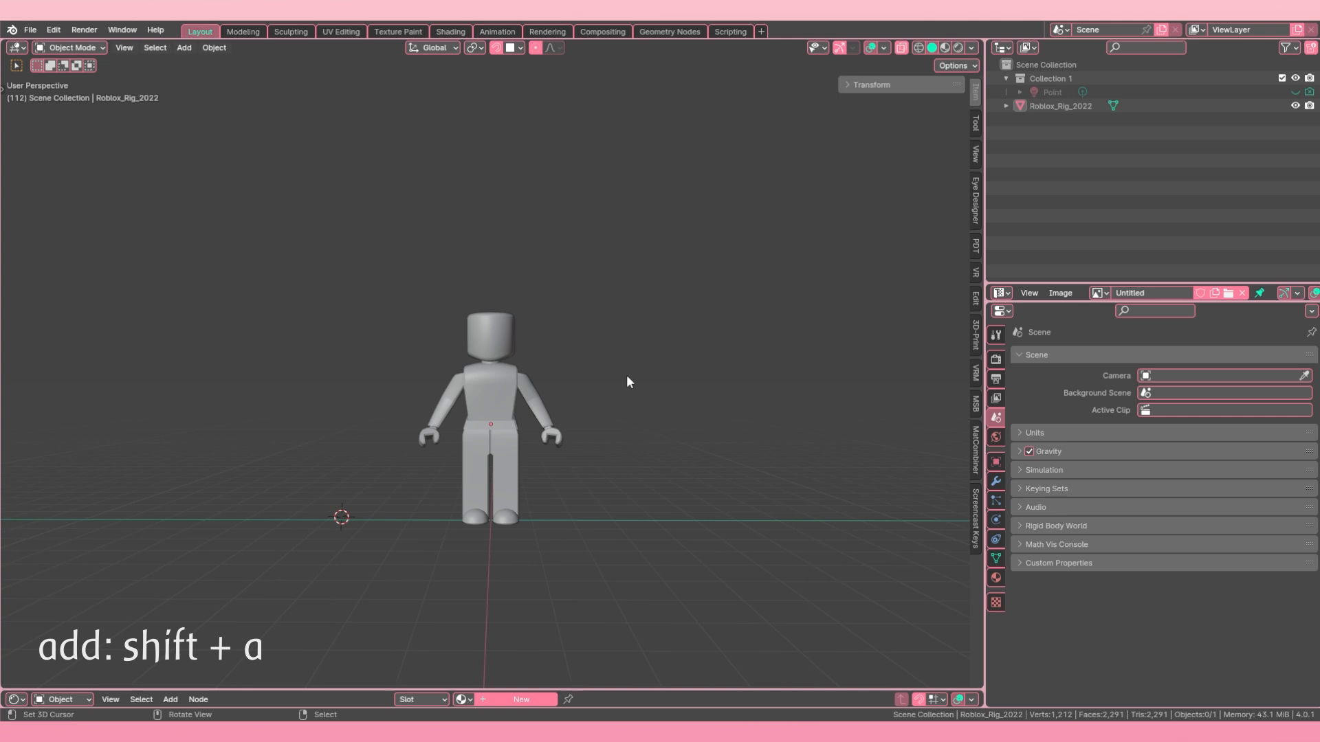
key("shift+a")
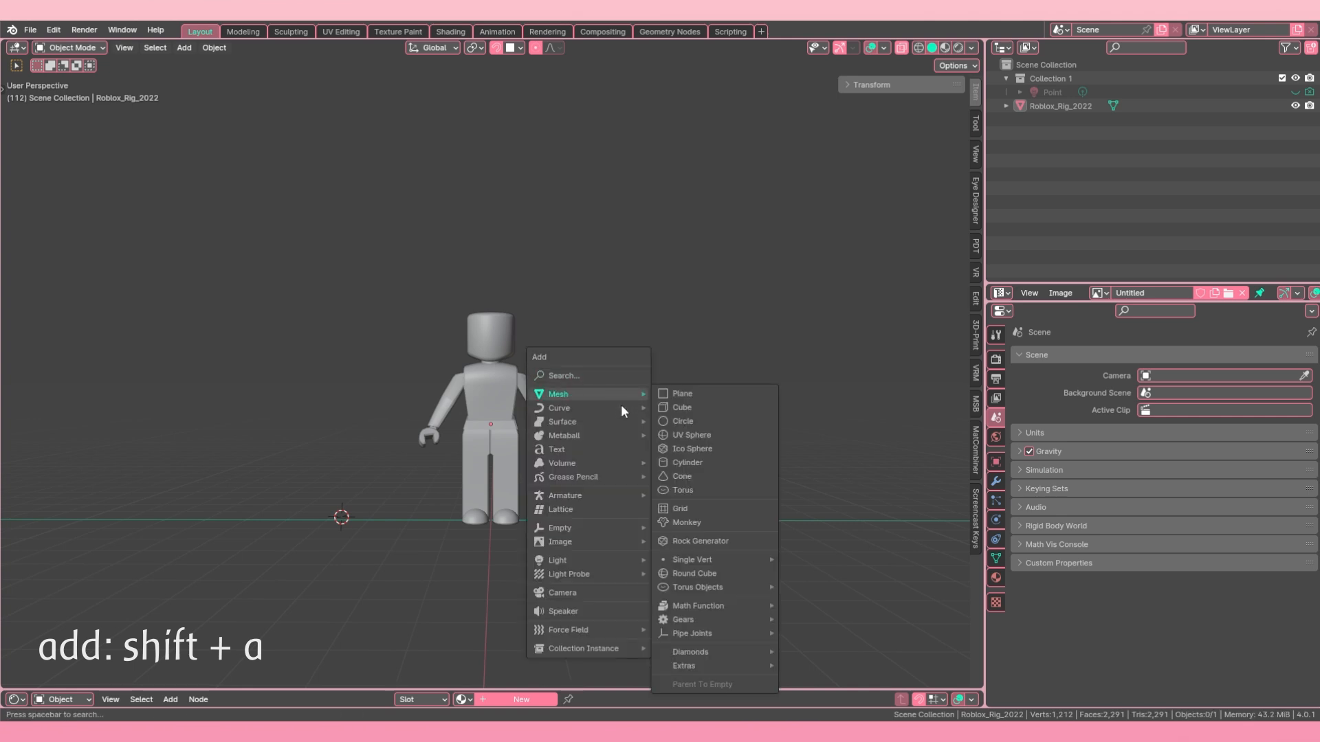
mouse_move(618, 408)
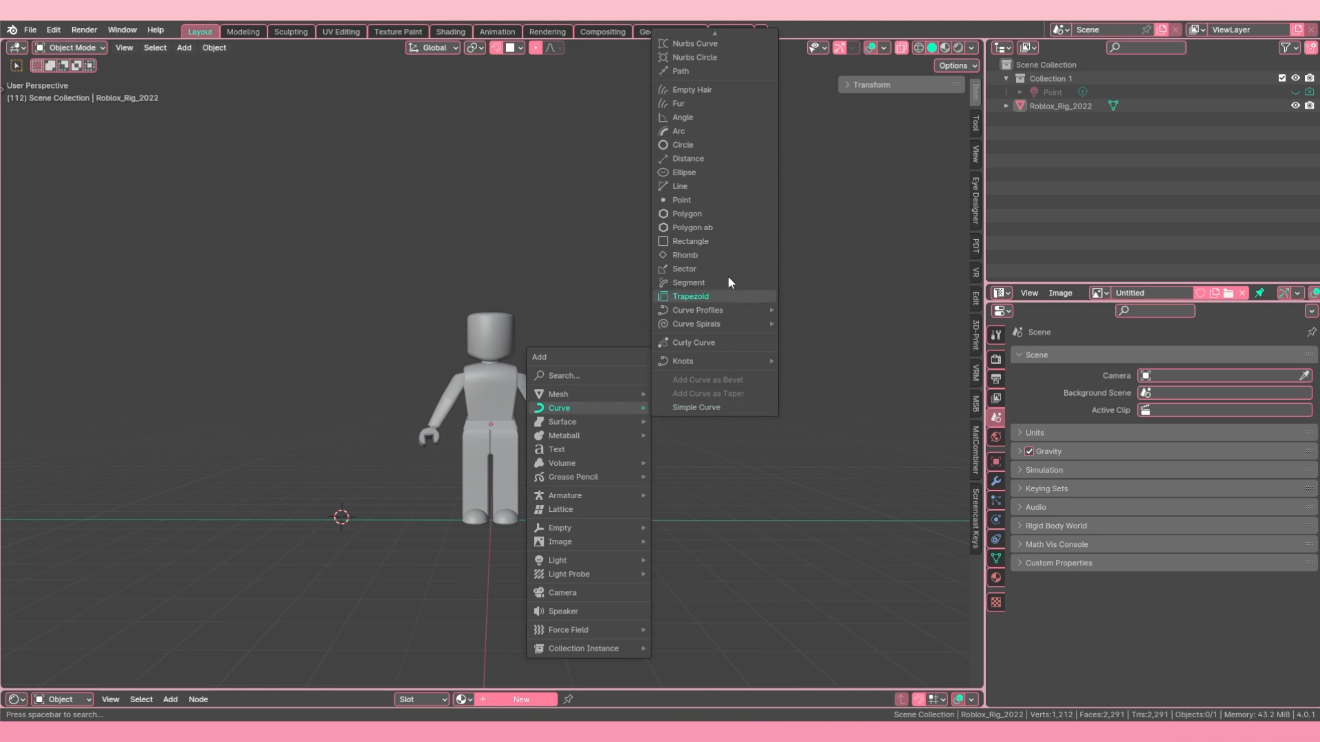
left_click(692, 72)
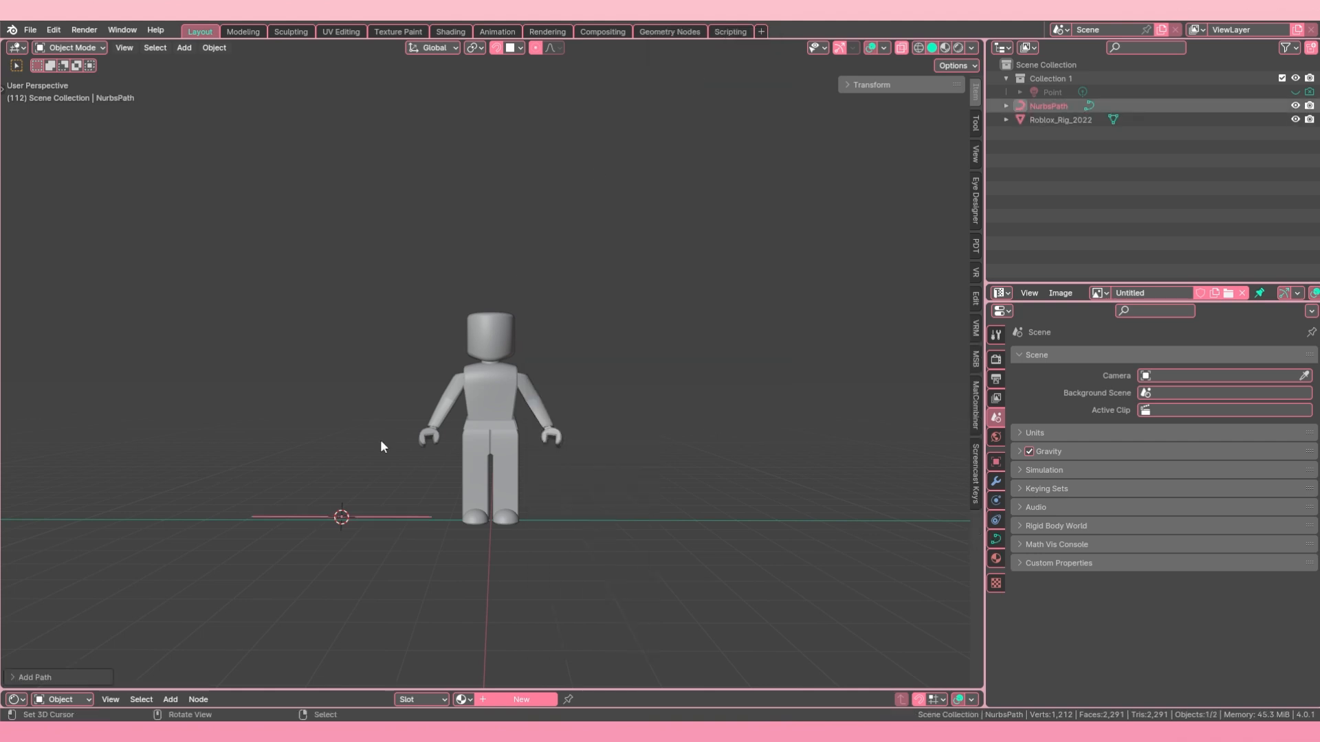
Step: Try to move the new path freely to the other side of the character
middle_click_drag(383, 445, 391, 543)
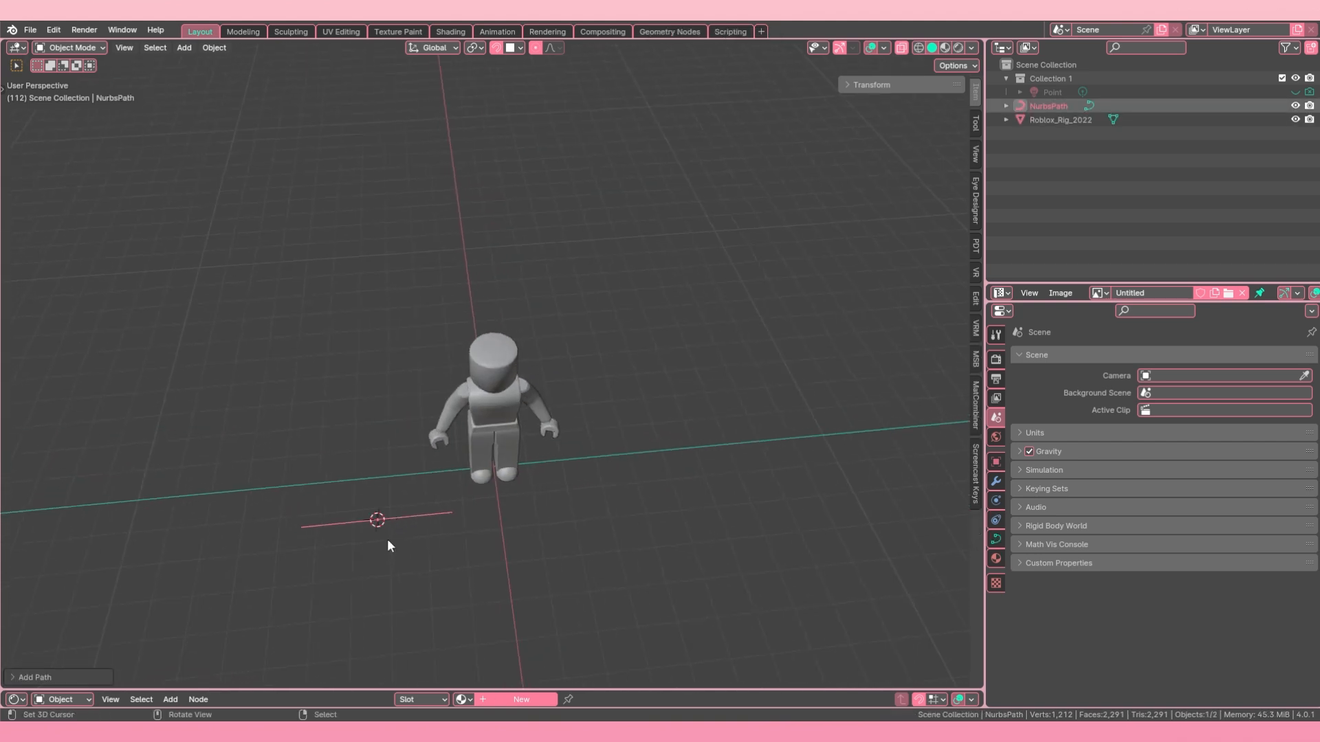
key("g")
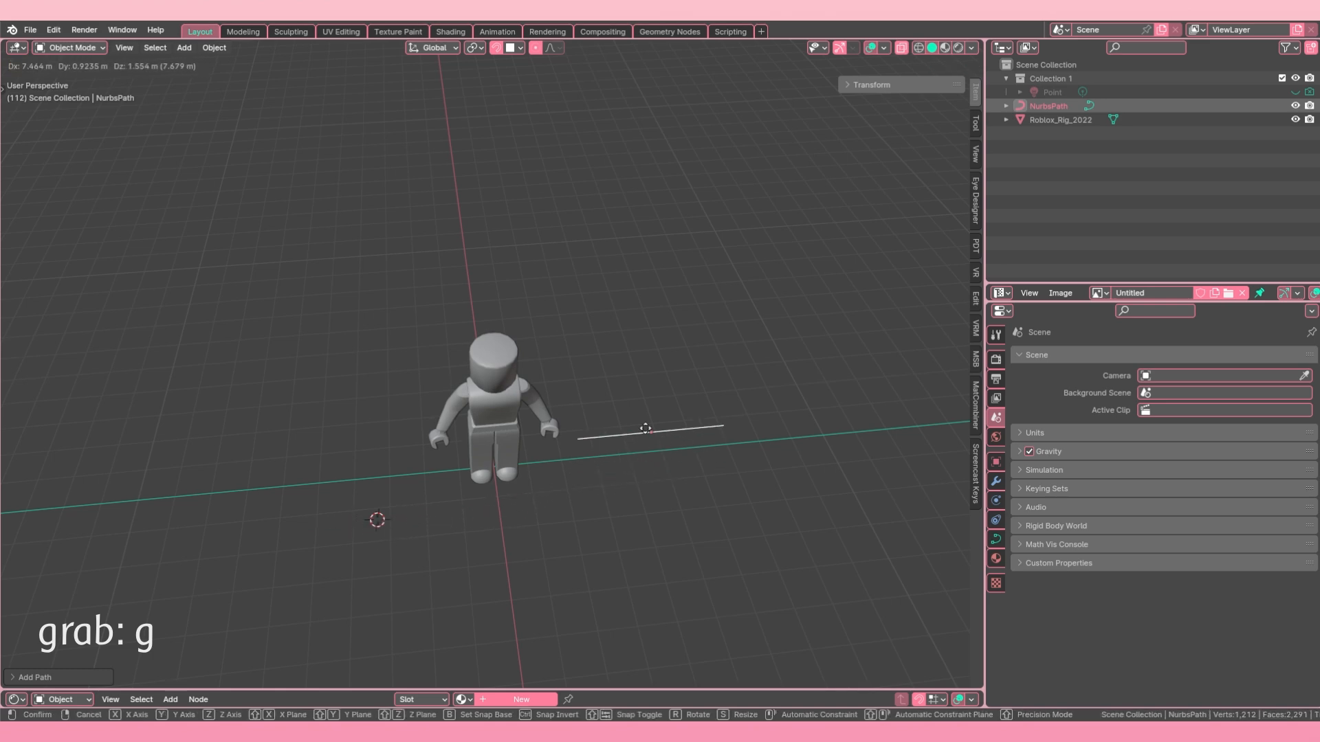
right_click(785, 451)
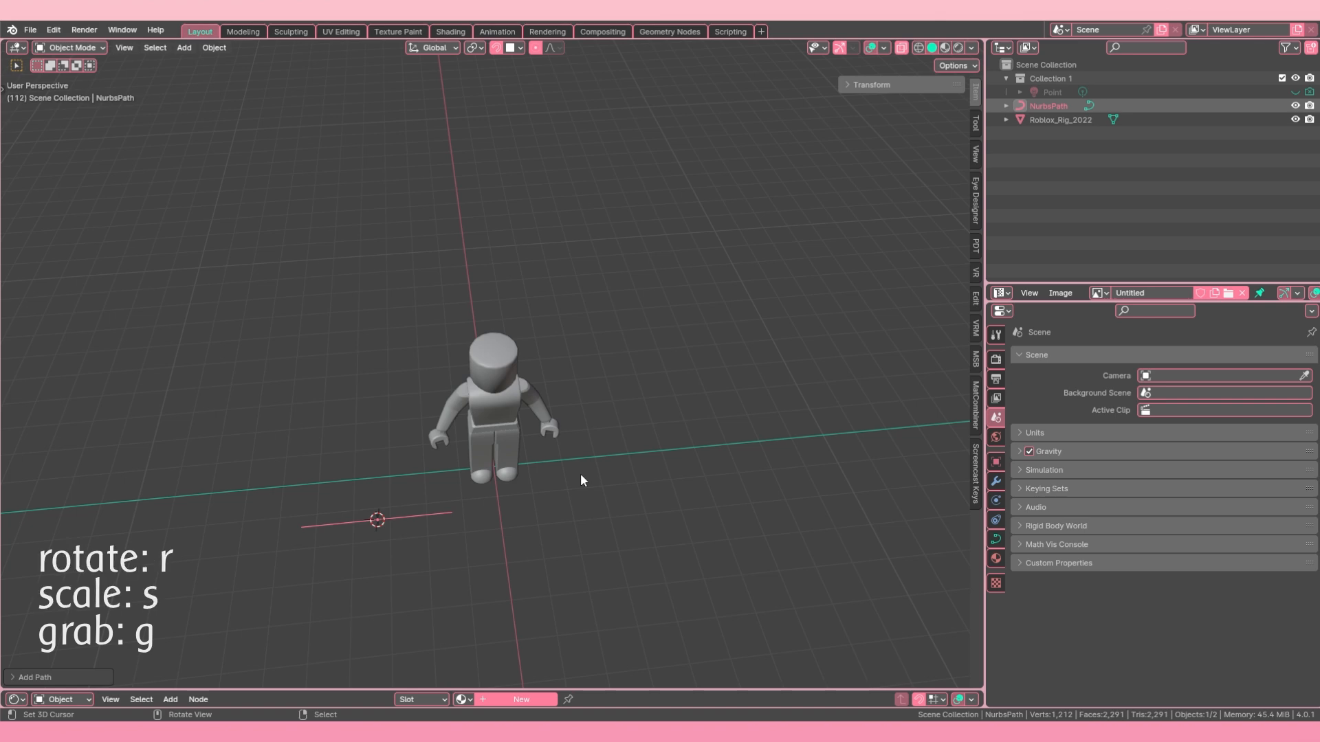
middle_click_drag(389, 422, 477, 392)
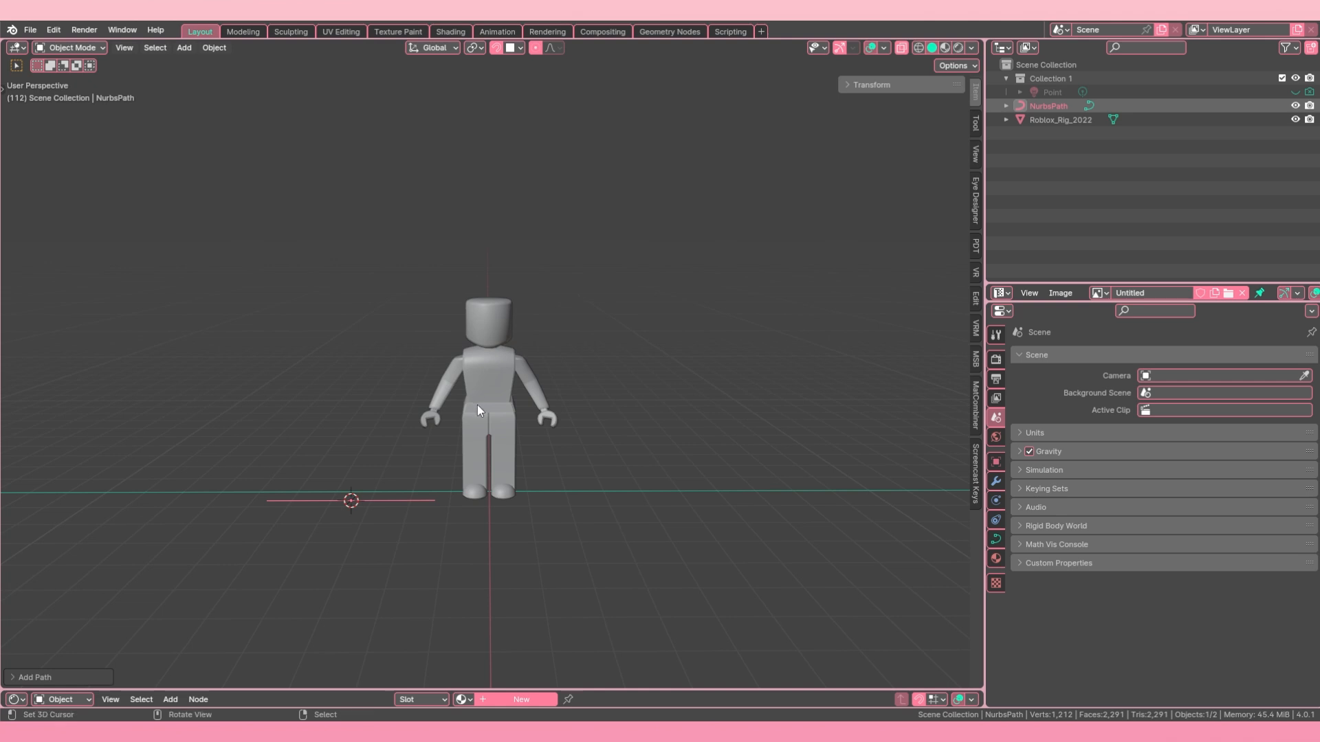
Step: Add a Plane mesh at the 3D cursor beside the character and view it from above
key("shift+a")
mouse_move(477, 406)
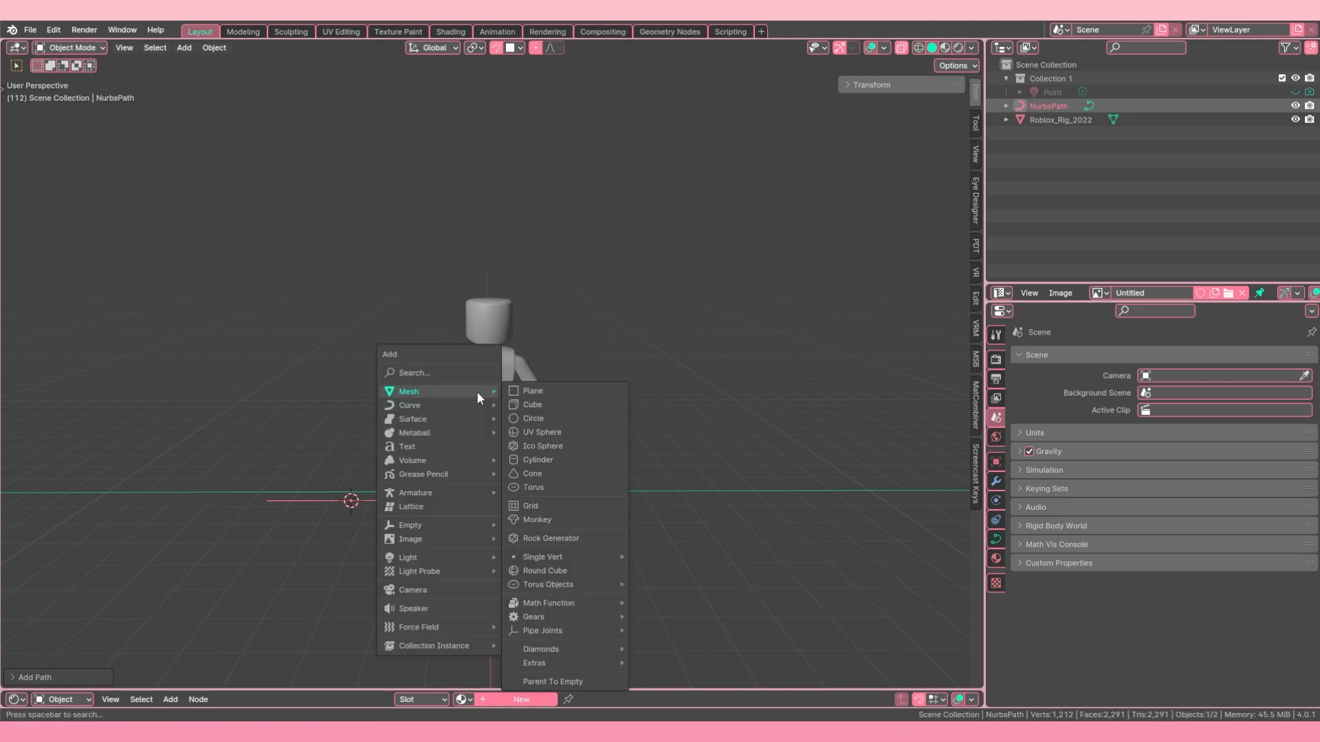
left_click(535, 394)
mouse_move(535, 394)
middle_mouse_down()
mouse_move(410, 526)
mouse_move(536, 408)
middle_mouse_up()
scroll(536, 409, "up", 4)
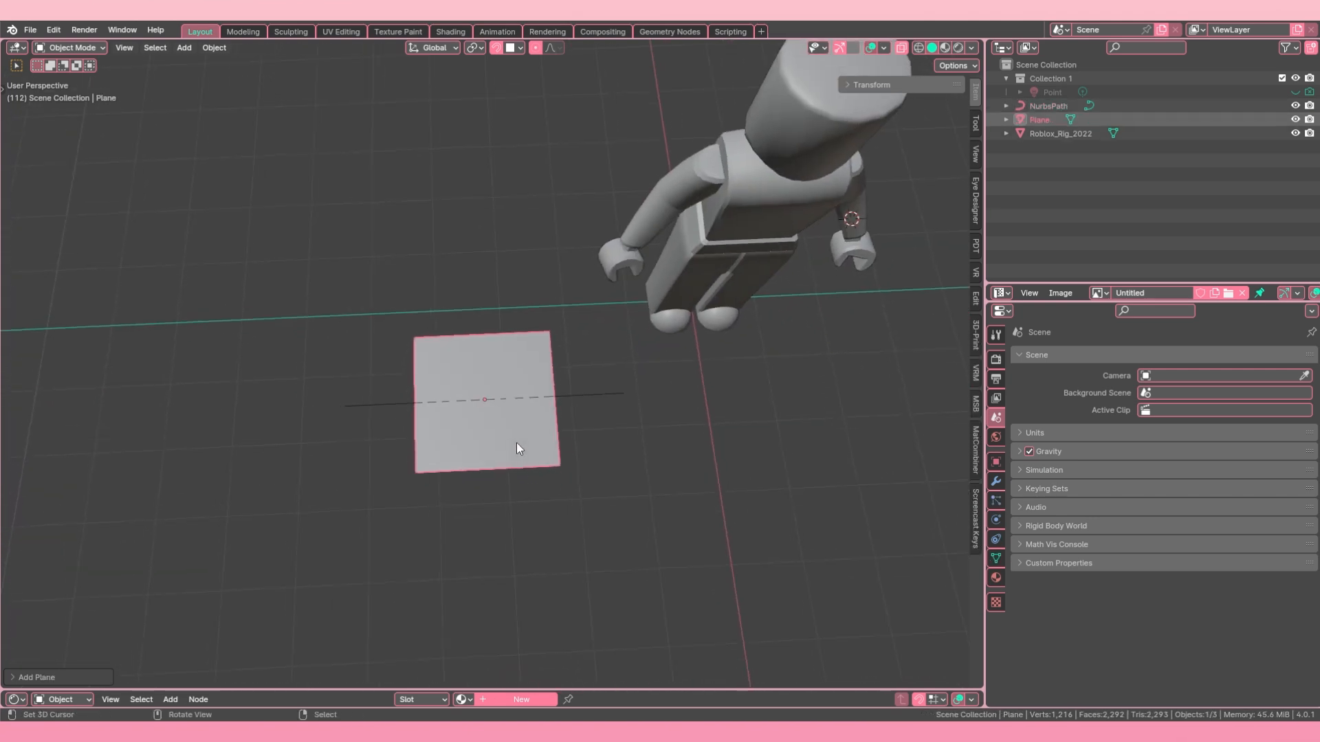
Step: Put the plane into Edit Mode, toggle back to Object Mode and return to Edit Mode
left_click(84, 48)
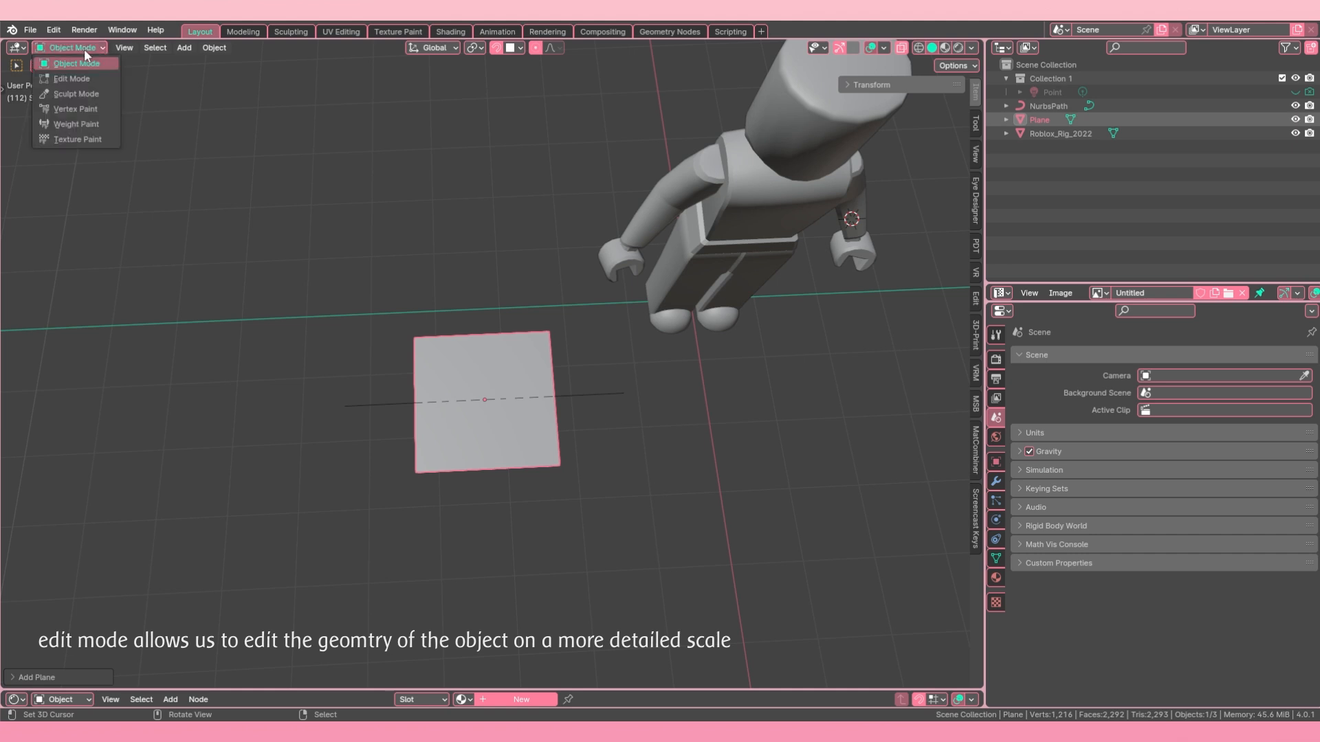
left_click(77, 44)
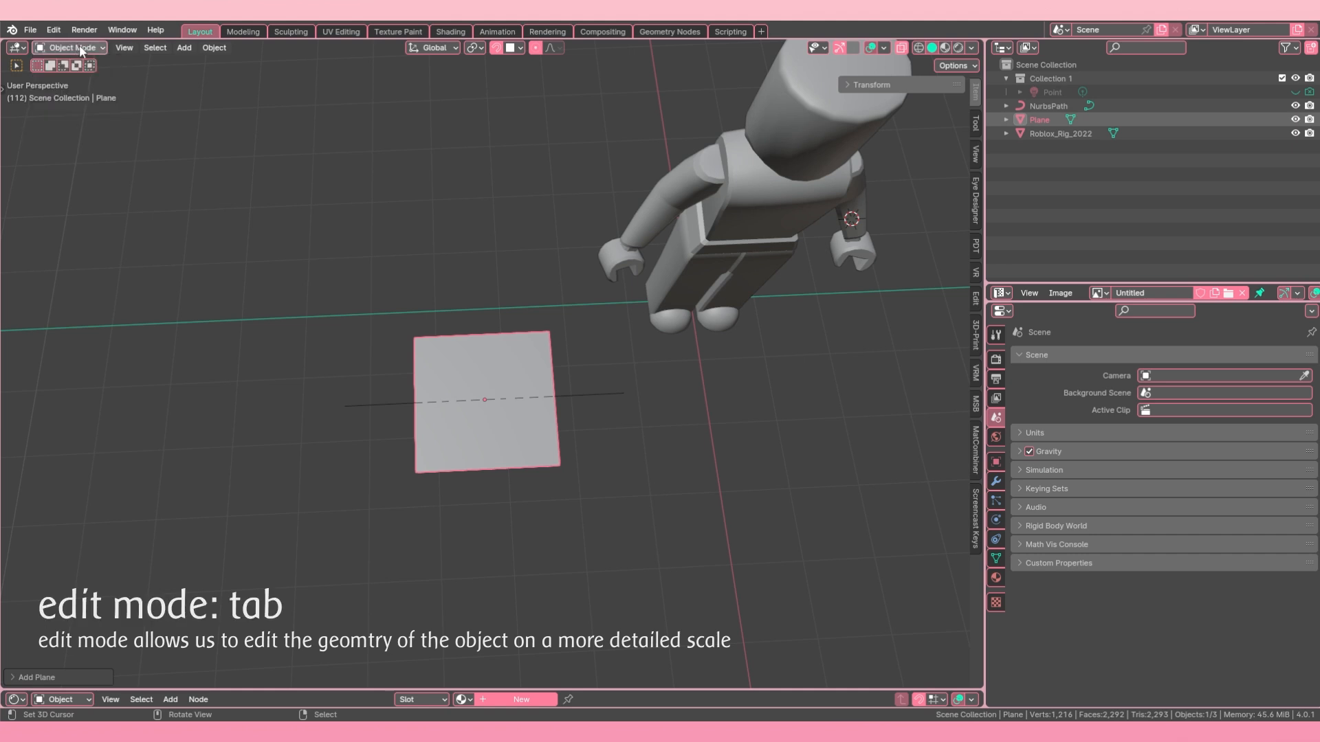
left_click(79, 46)
left_click(81, 79)
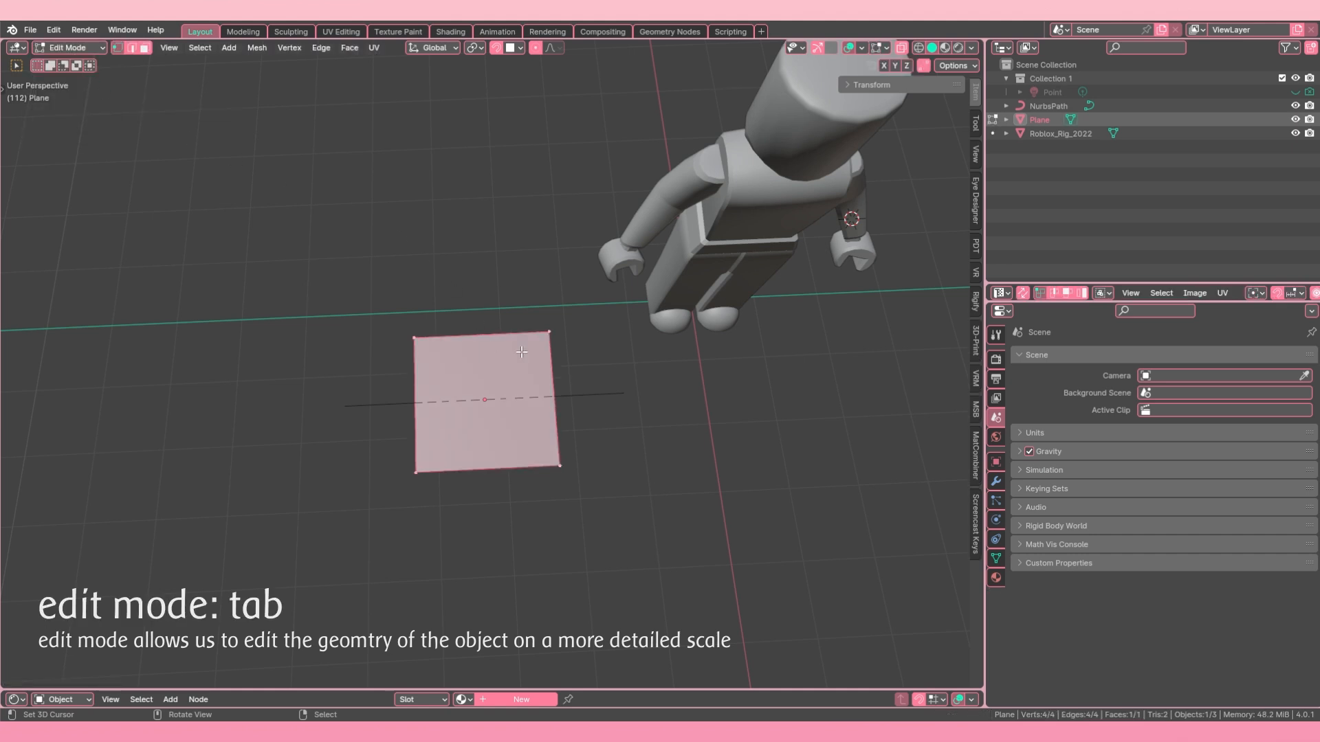
key("Tab")
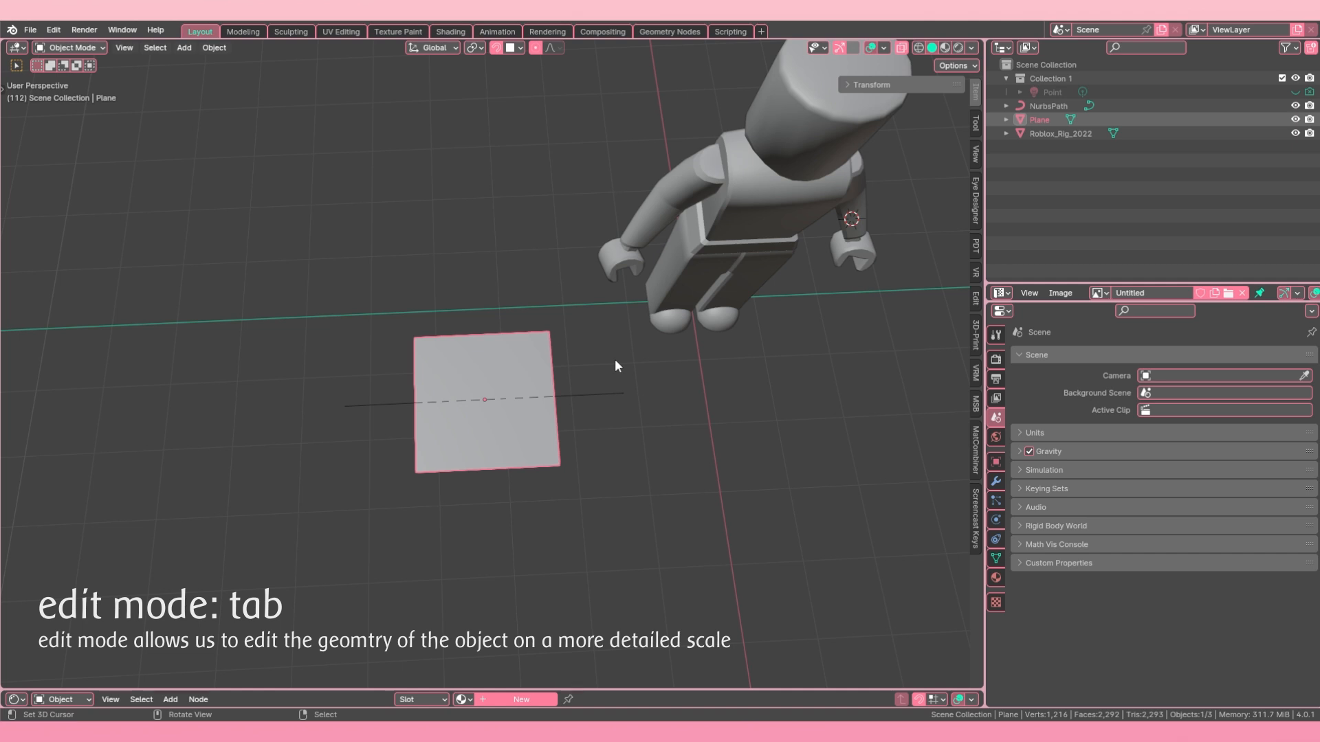
key("Tab")
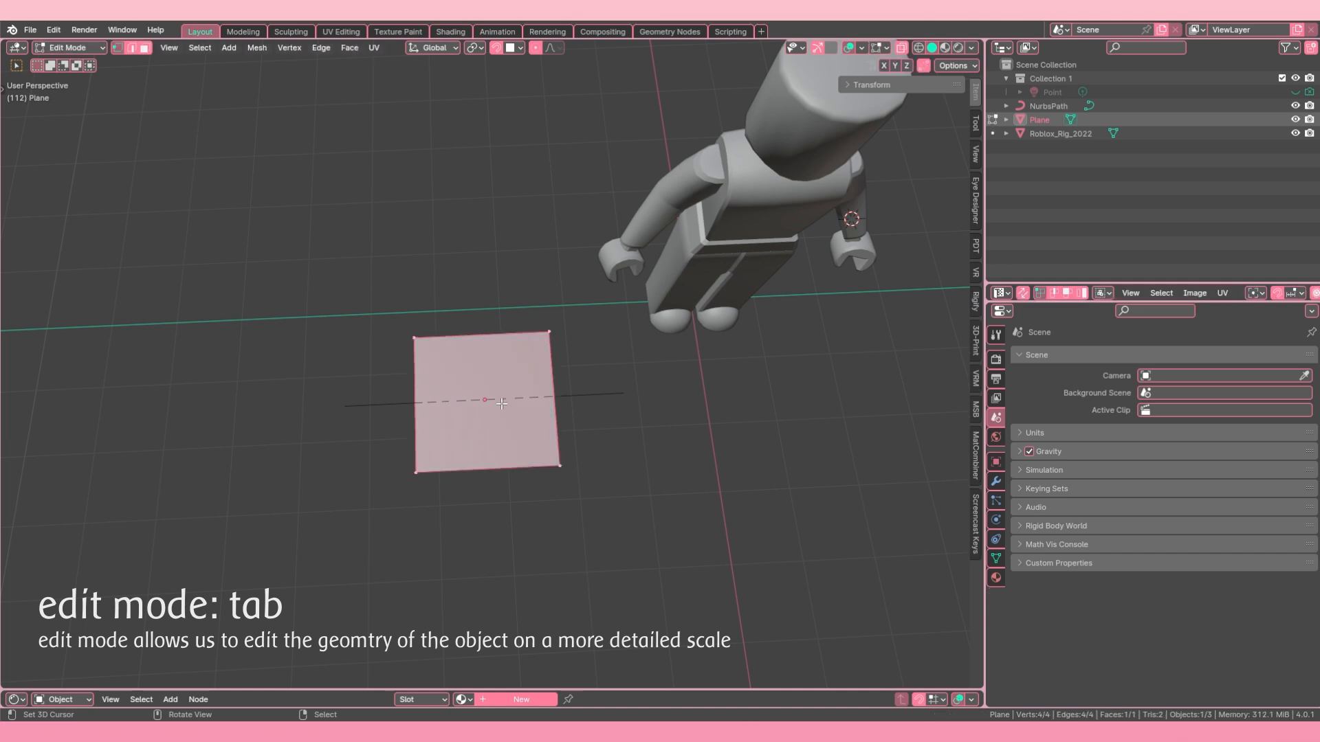
Step: Switch to vertex selection and merge the plane's two far corner vertices at center to form a triangle
left_click(547, 328)
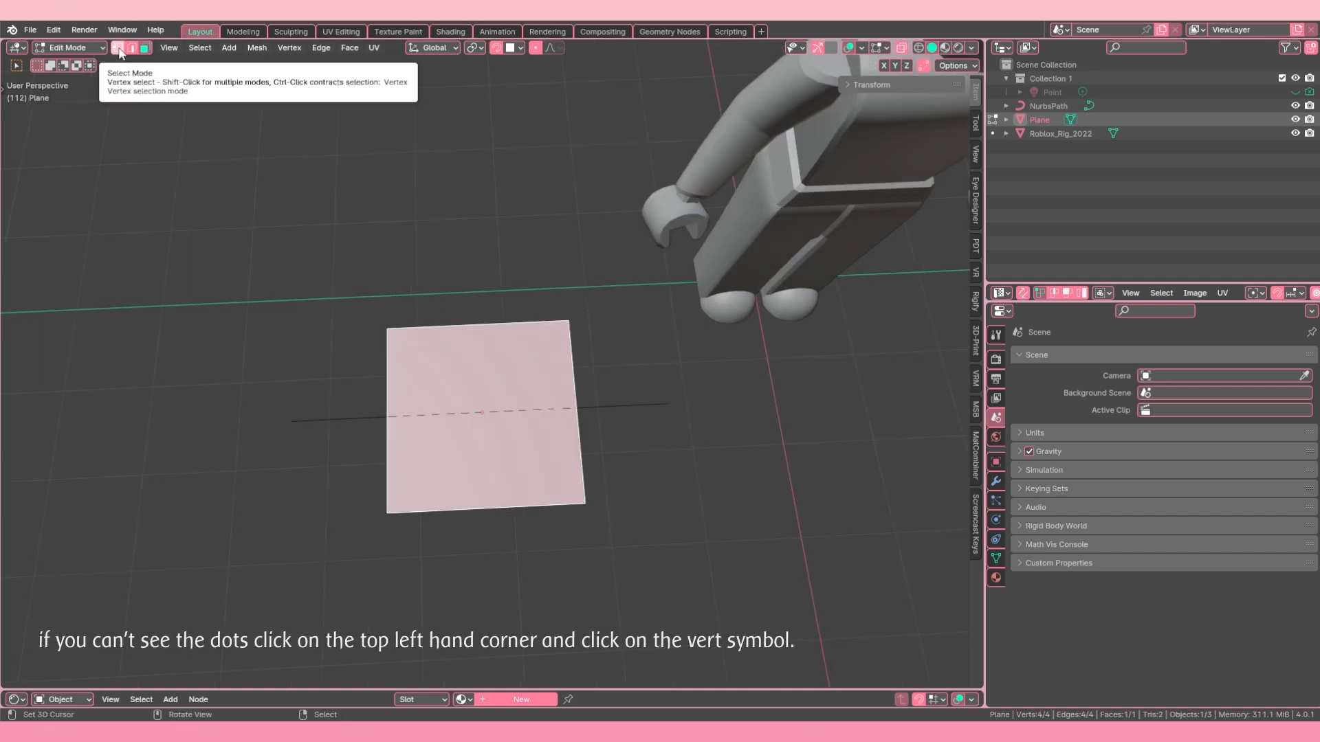
left_click(117, 48)
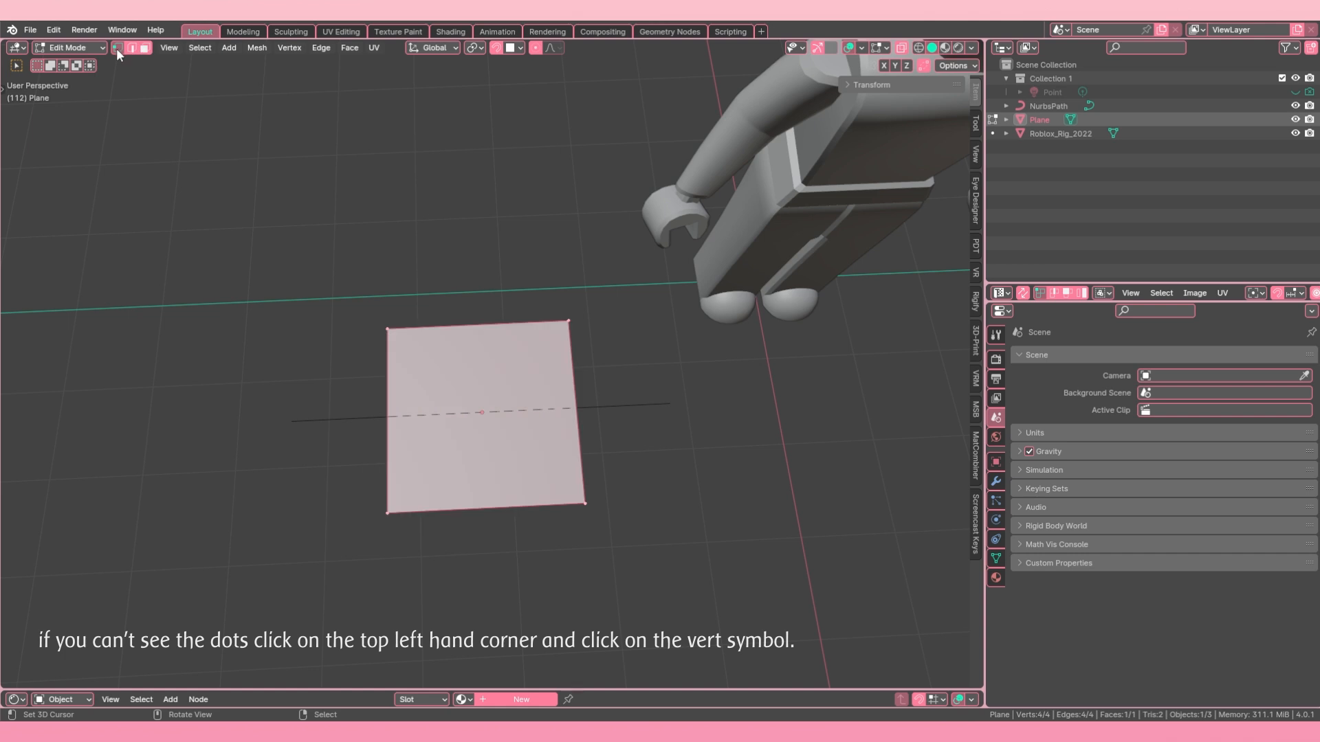
left_click(382, 323)
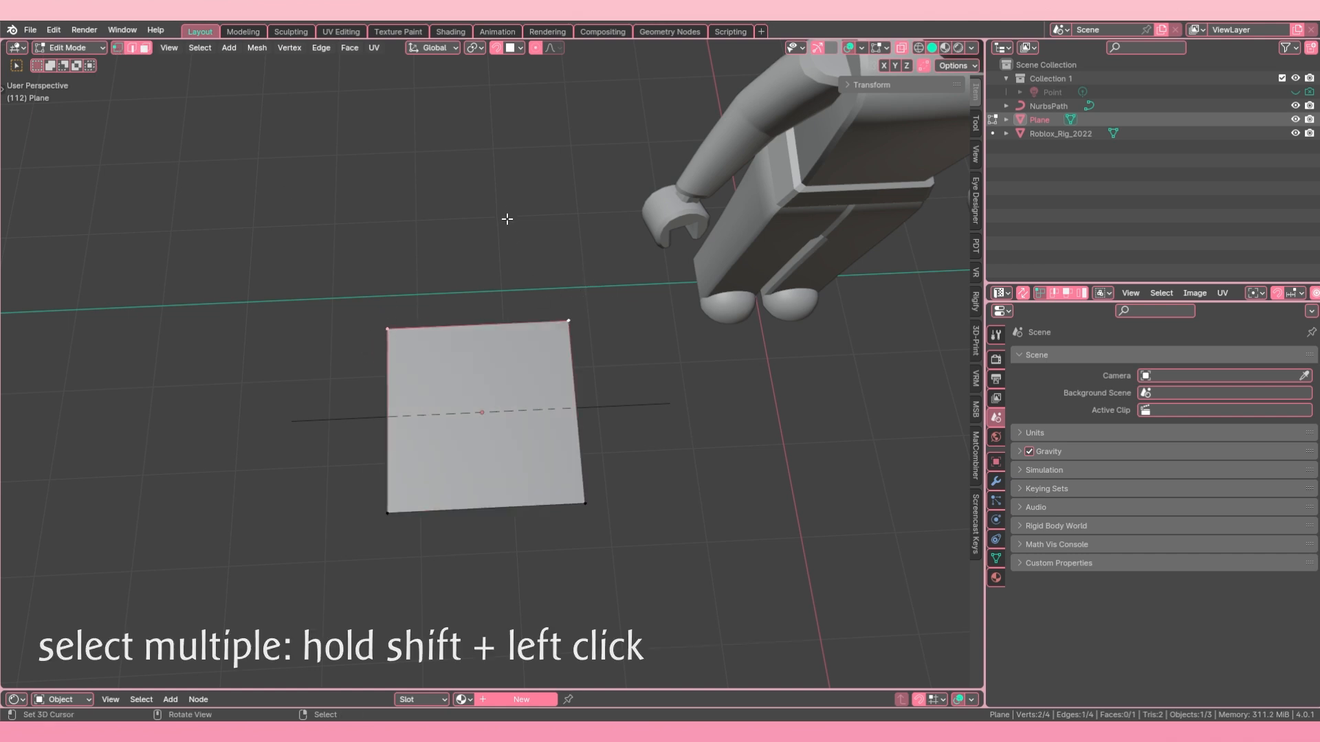
key("m")
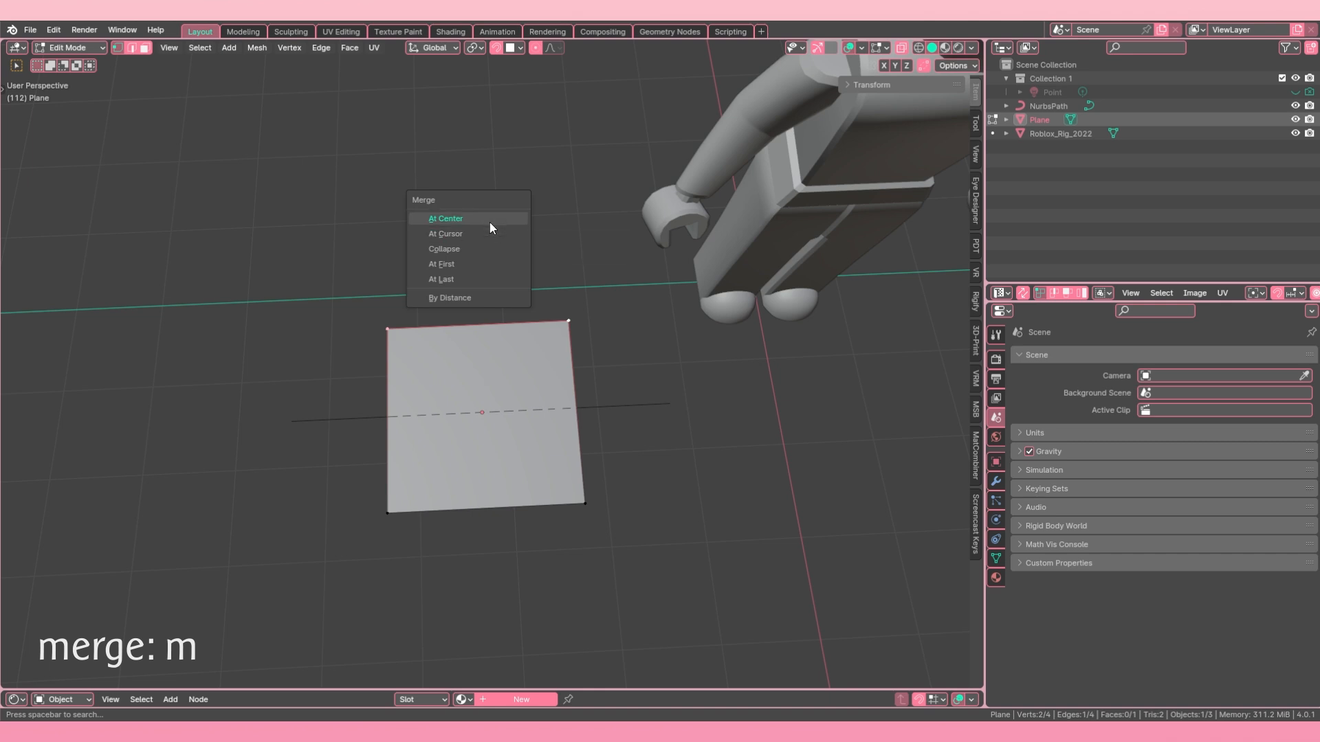
left_click(447, 219)
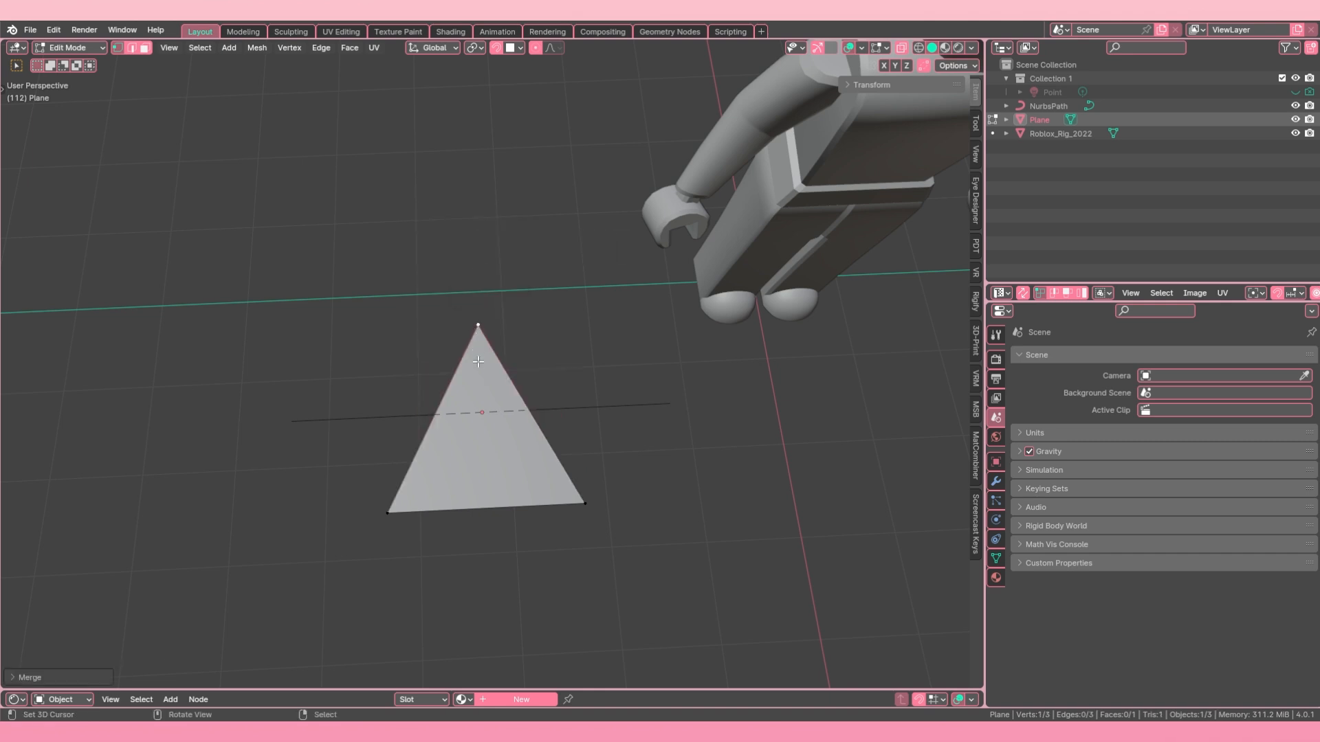
Step: Select all three vertices of the triangle and delete only its face, keeping the edges
key("a")
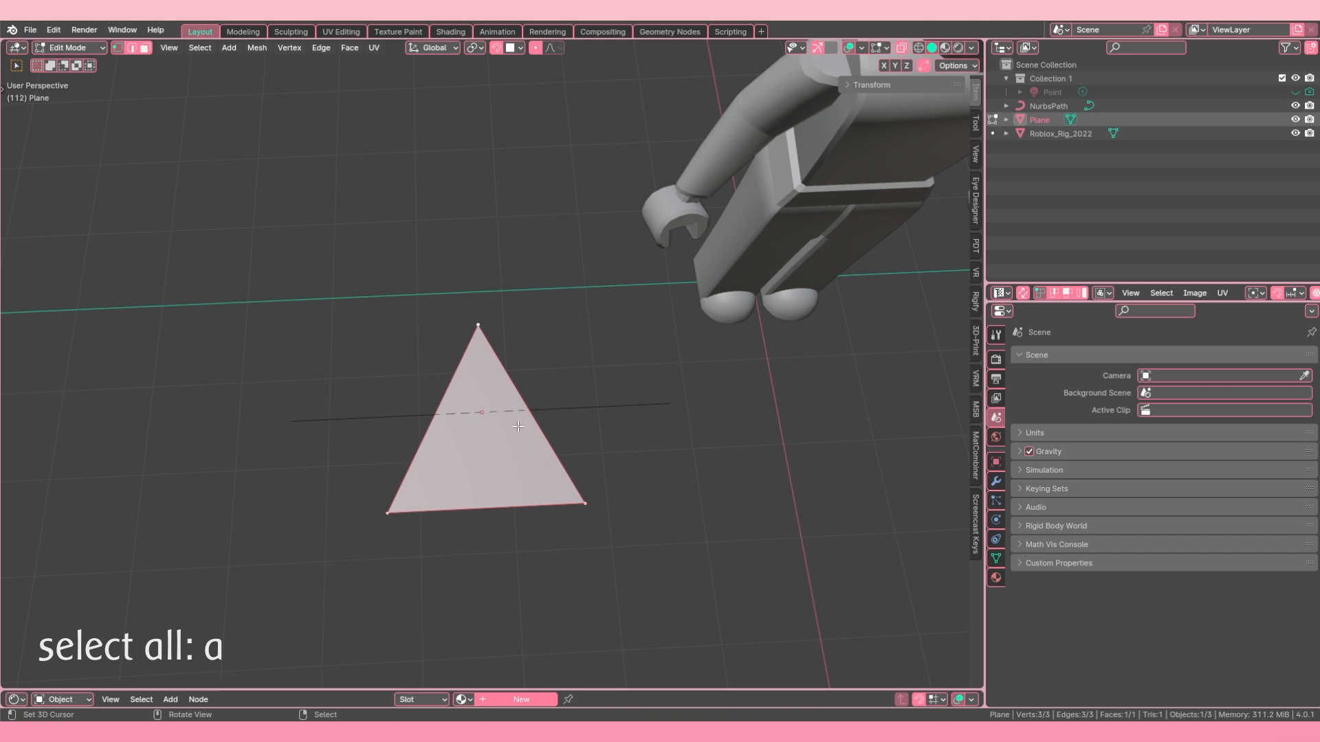
right_click(477, 319)
right_click(388, 512, "shift")
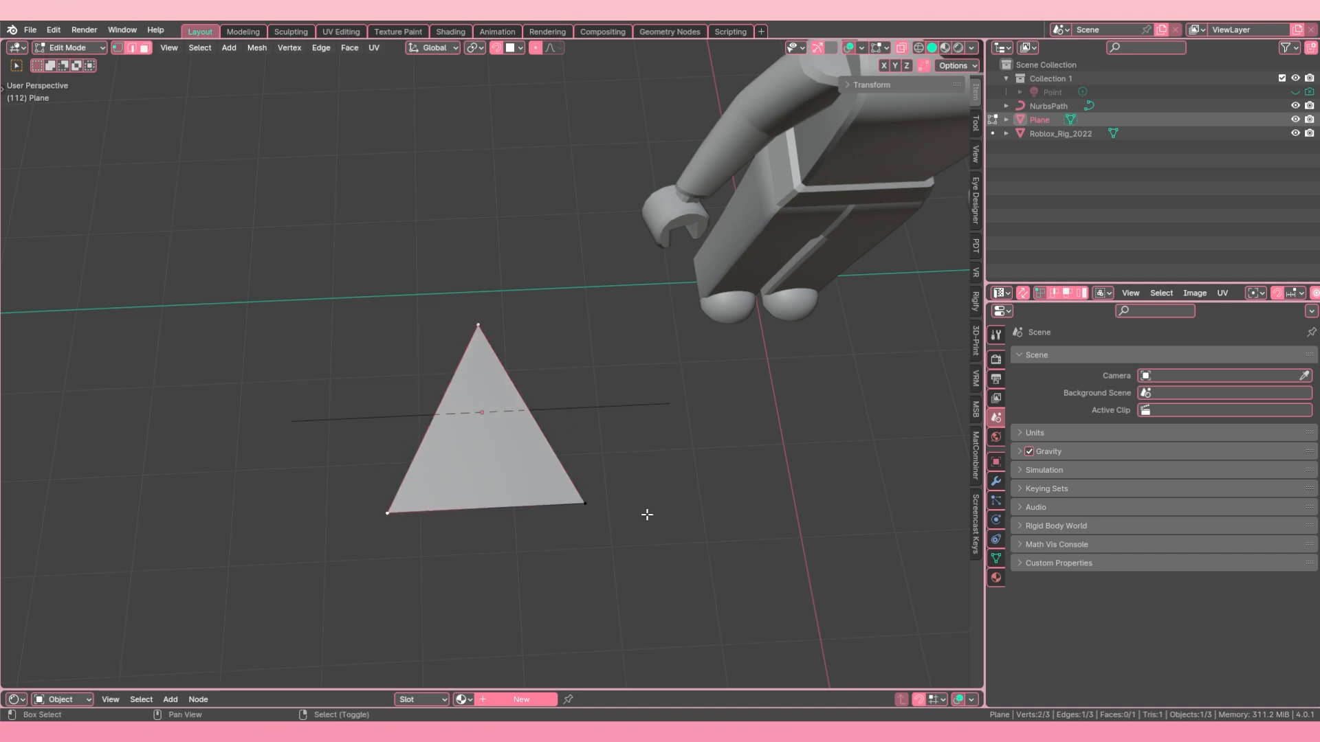
right_click(546, 475, "shift")
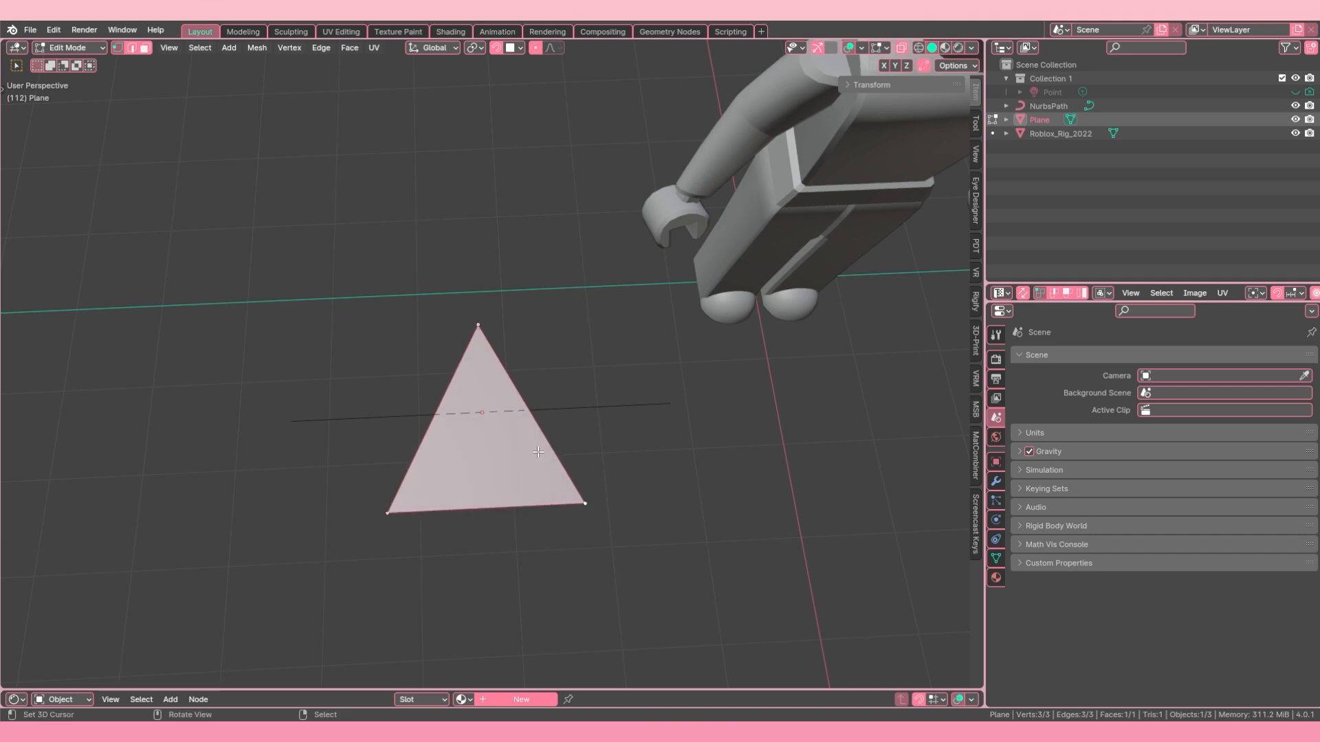
key("x")
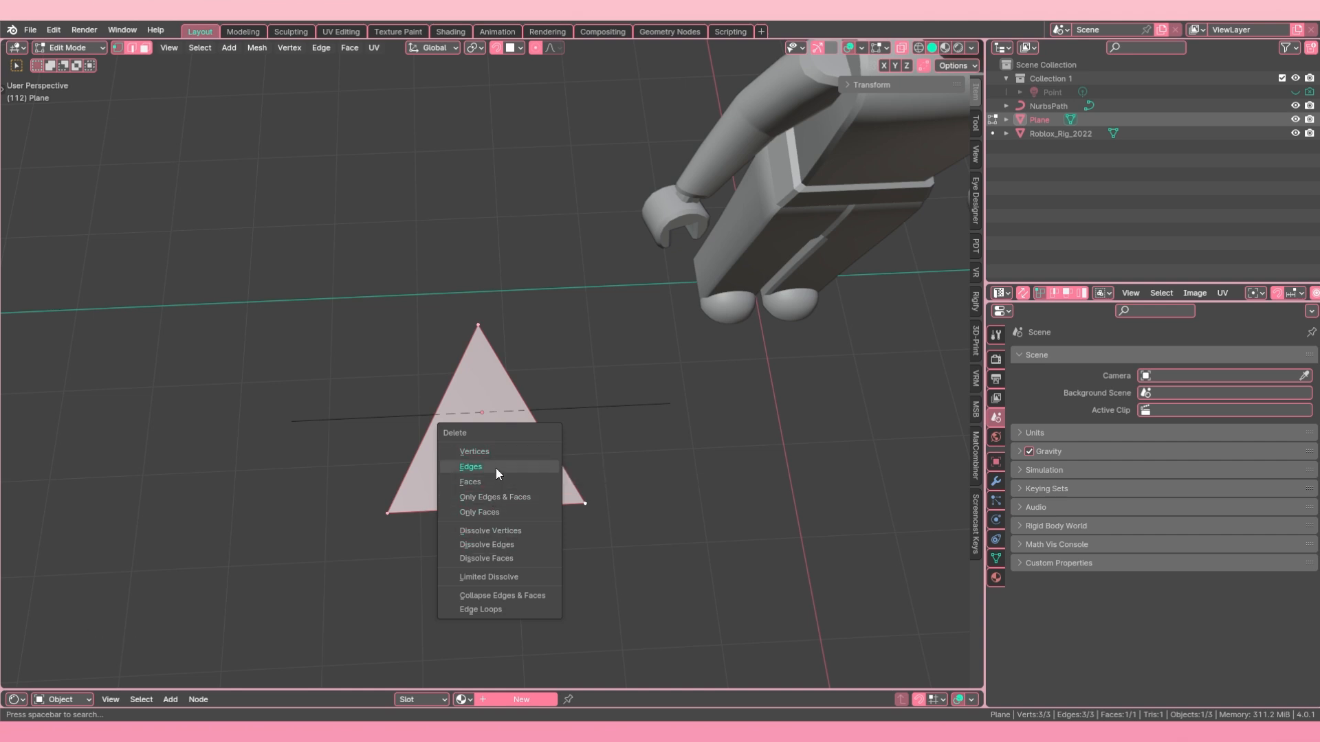
left_click(489, 511)
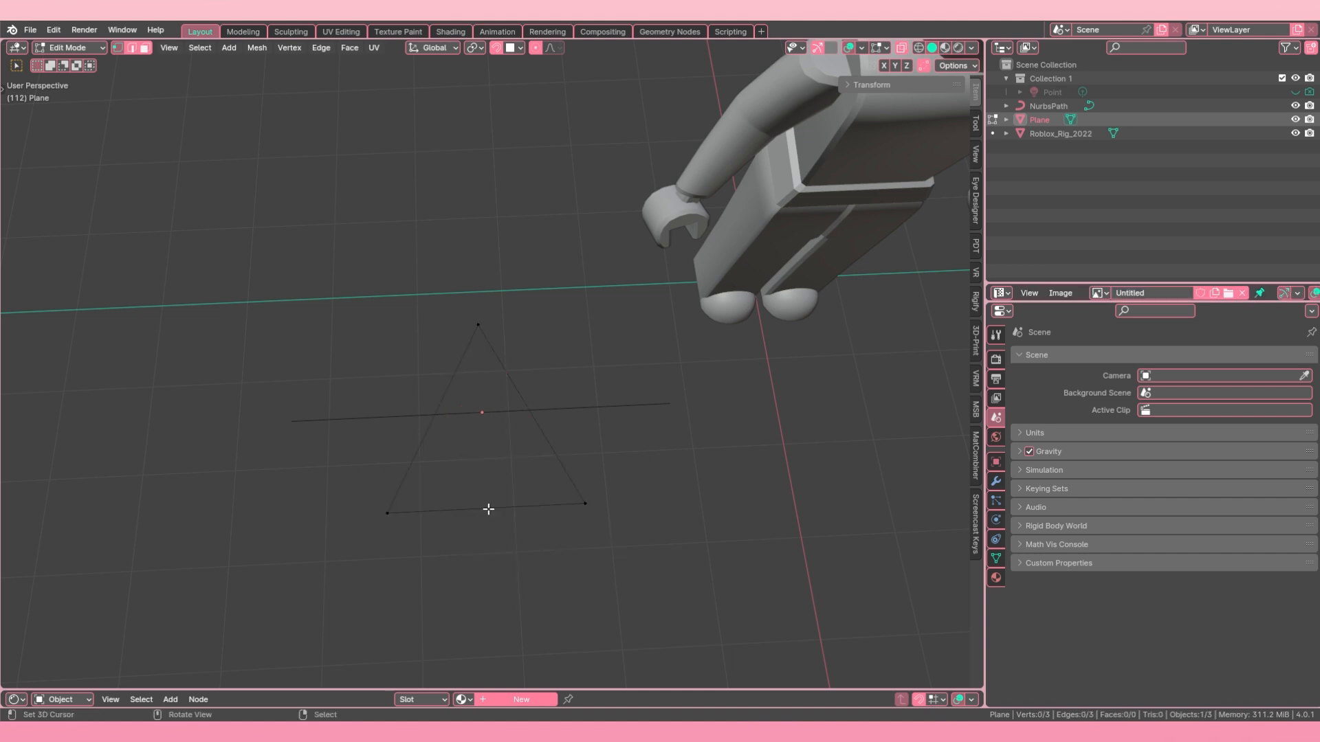
Step: Move the triangle's tip vertex along the global Y axis toward the opposite edge
middle_click_drag(465, 388, 487, 366)
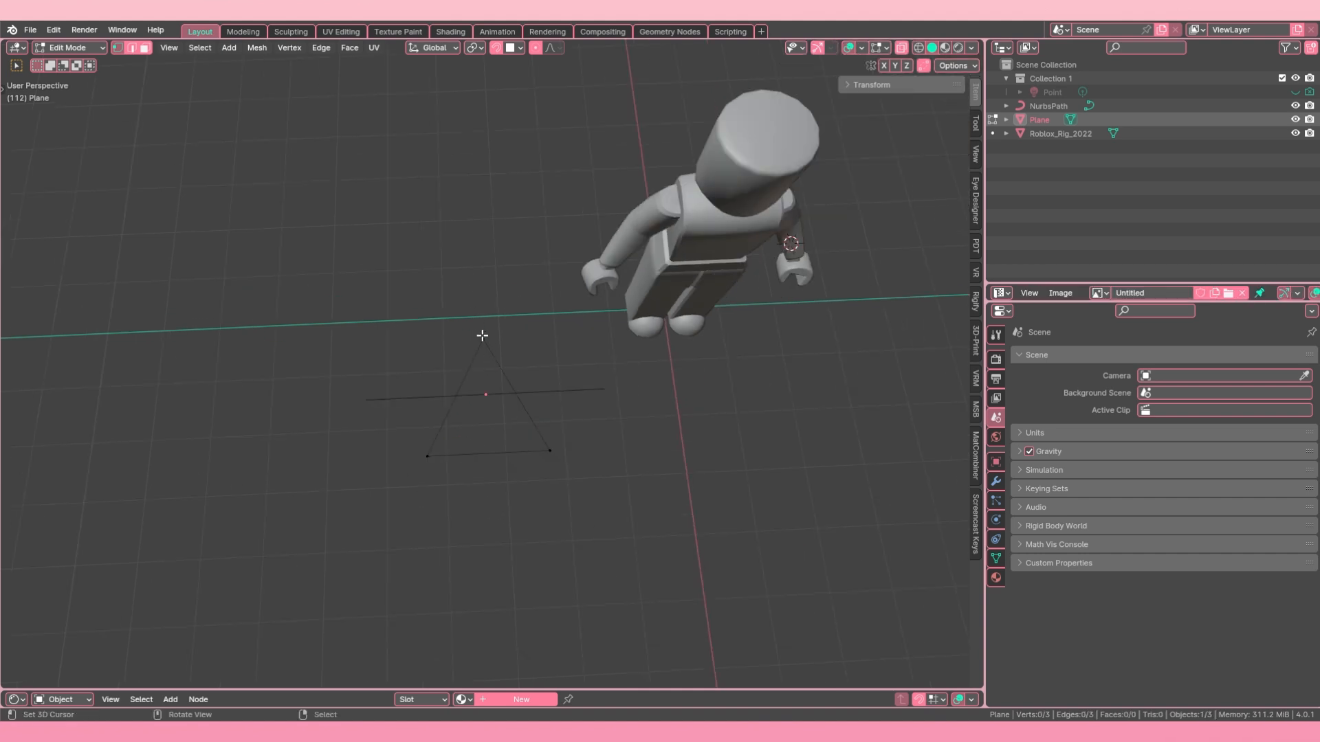
key("g")
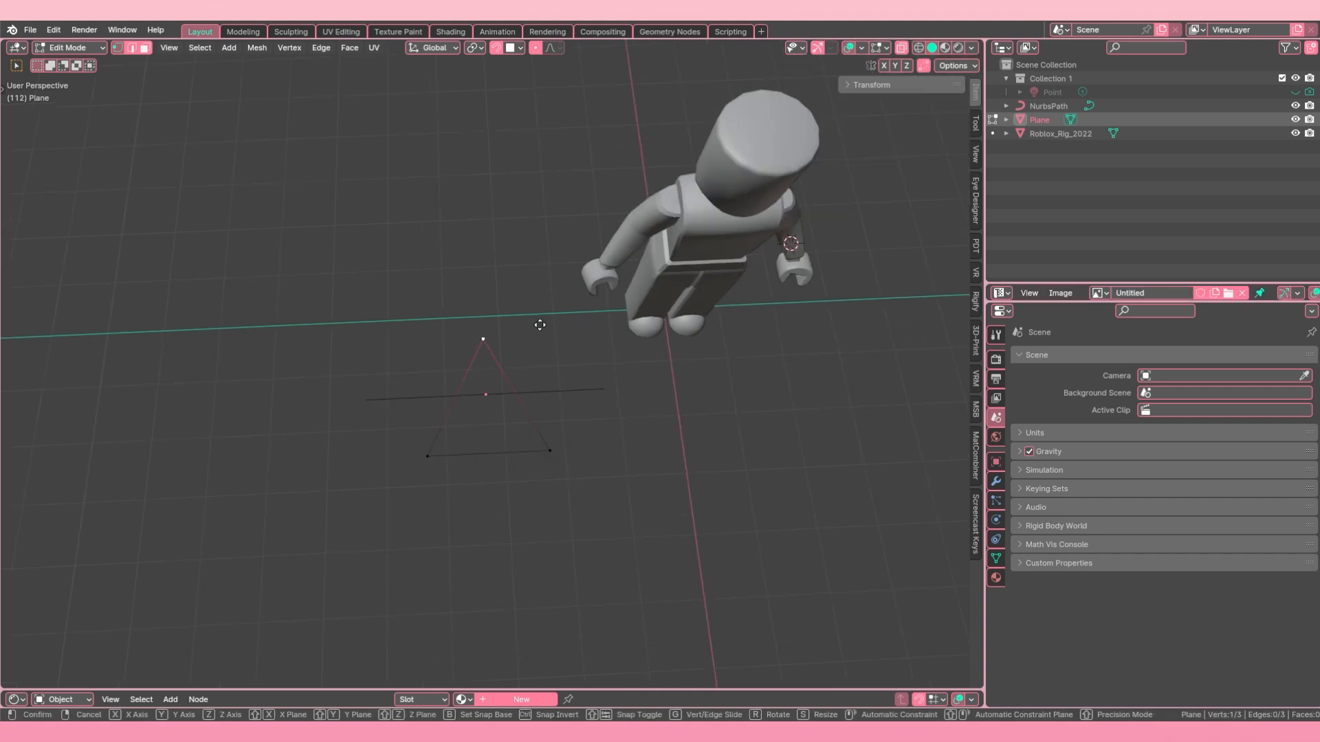
key("x")
key("Escape")
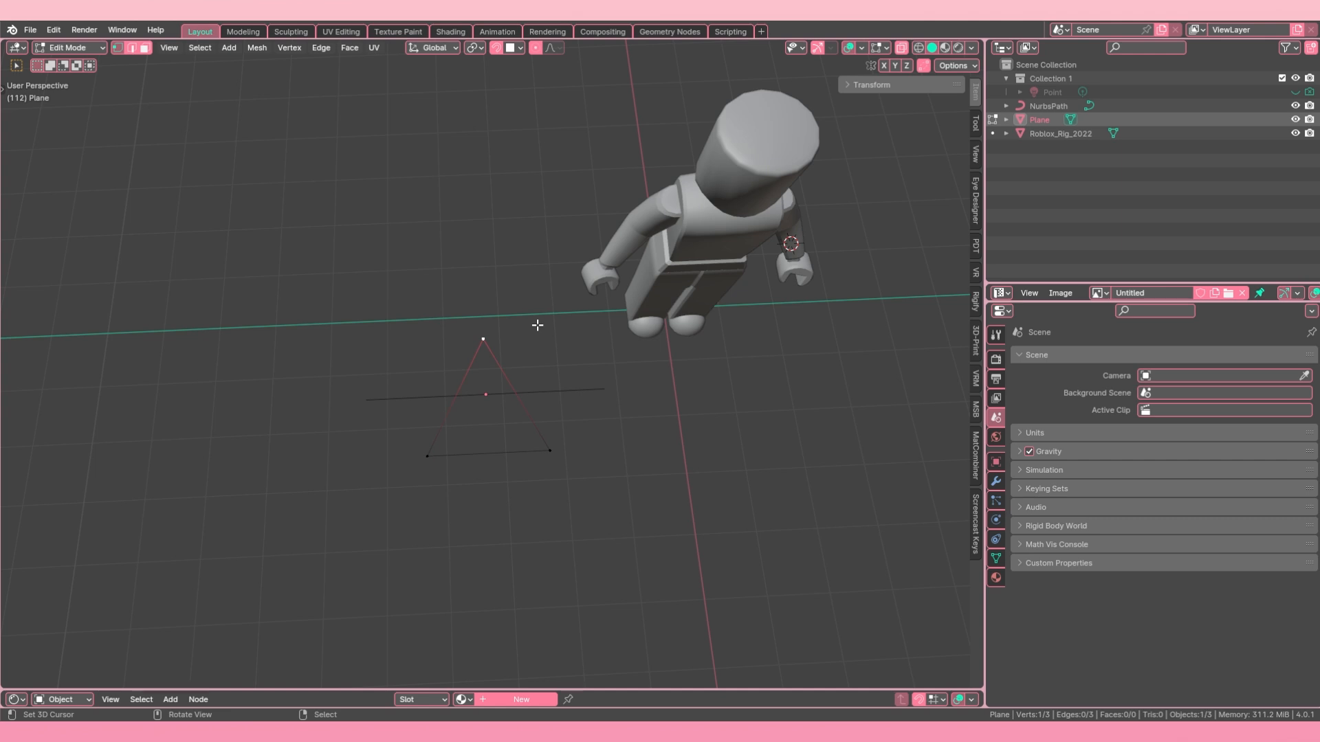
key("g")
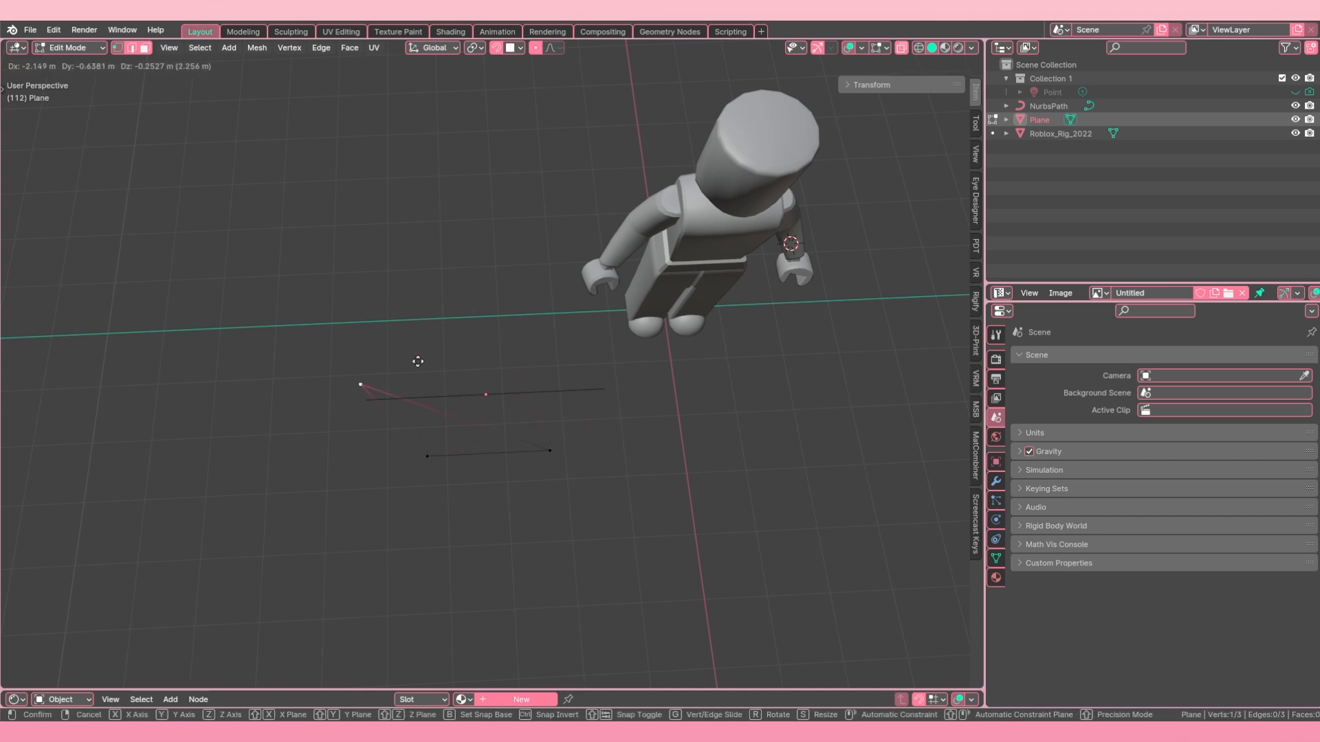
key("y")
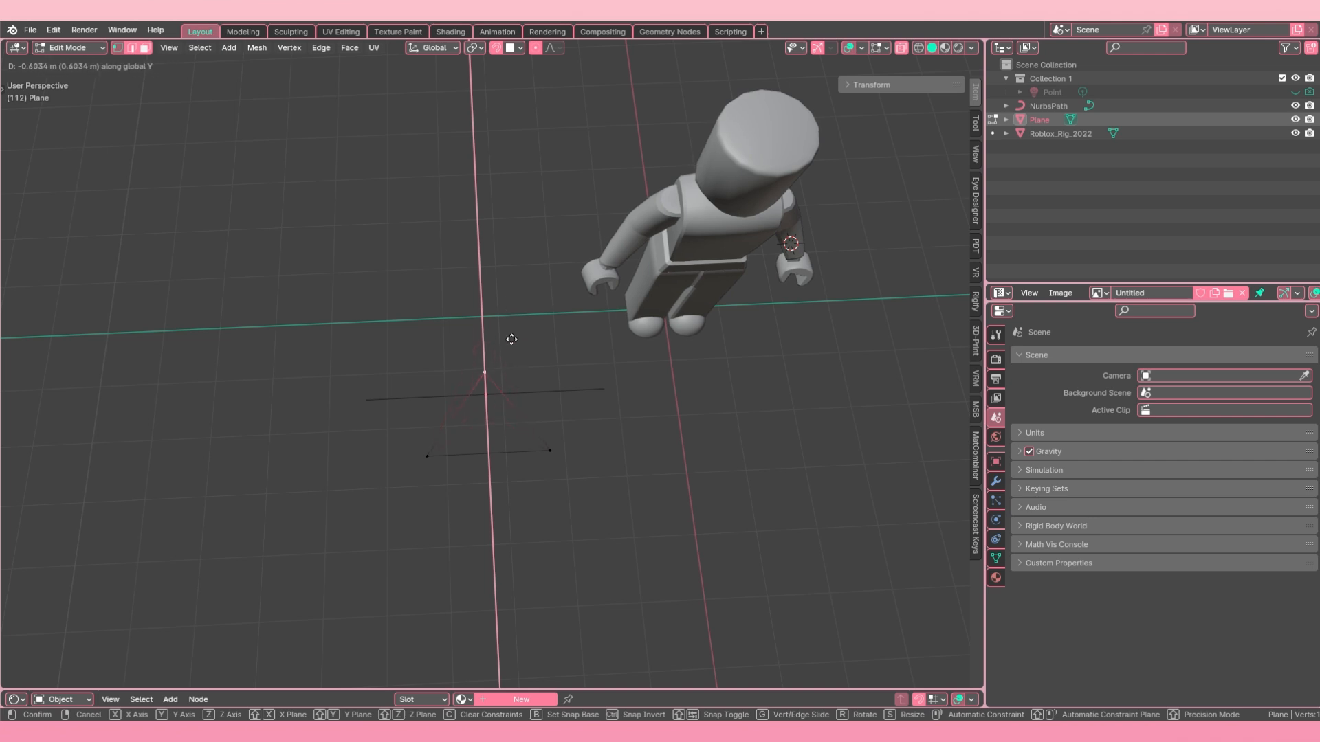
left_click(516, 334)
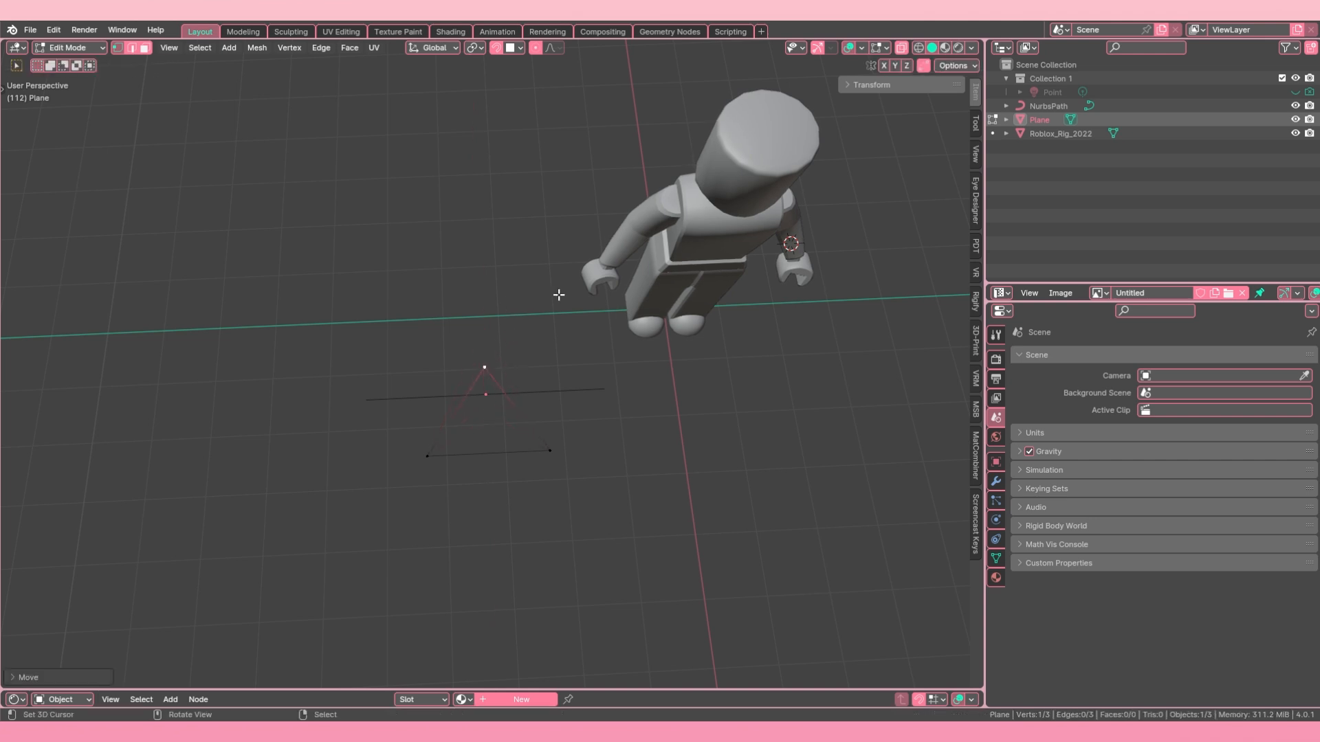
Step: Show the navigation gizmo in the viewport and use it to pan and orbit around the character
left_click(882, 47)
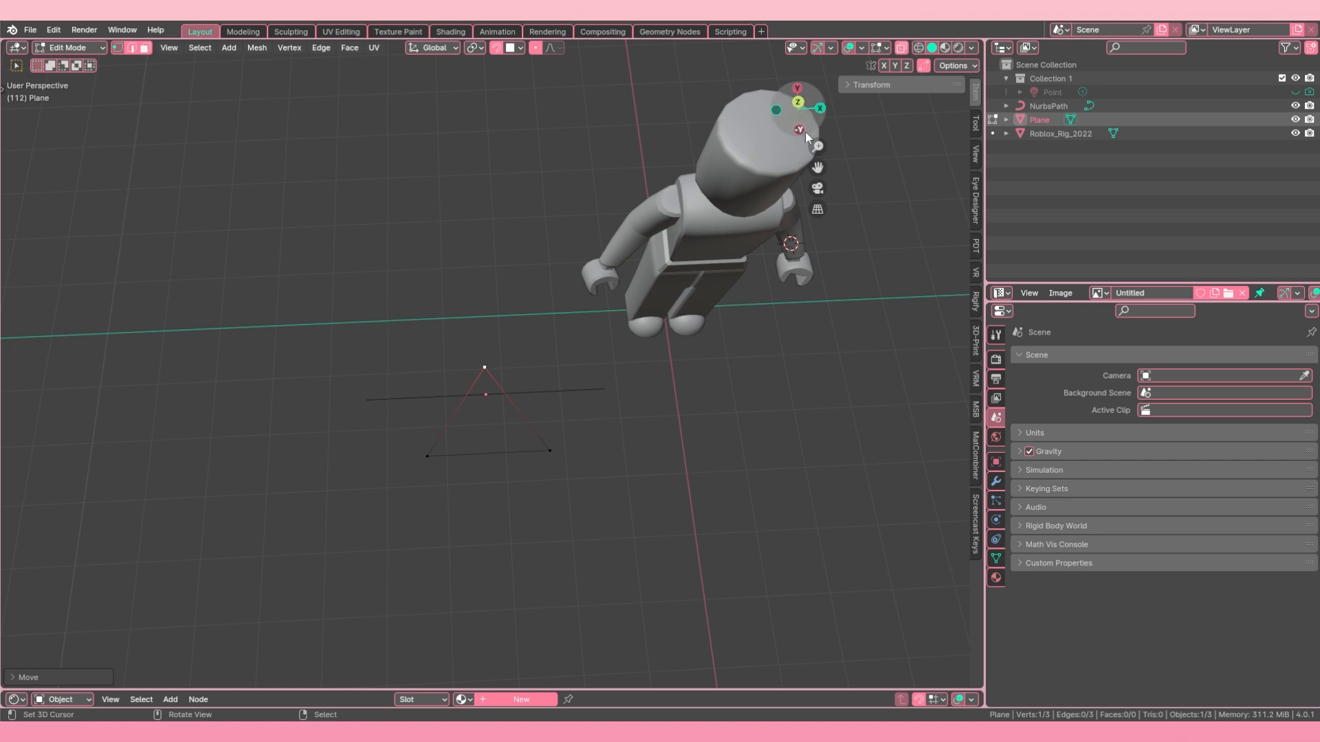
left_click_drag(817, 167, 478, 313)
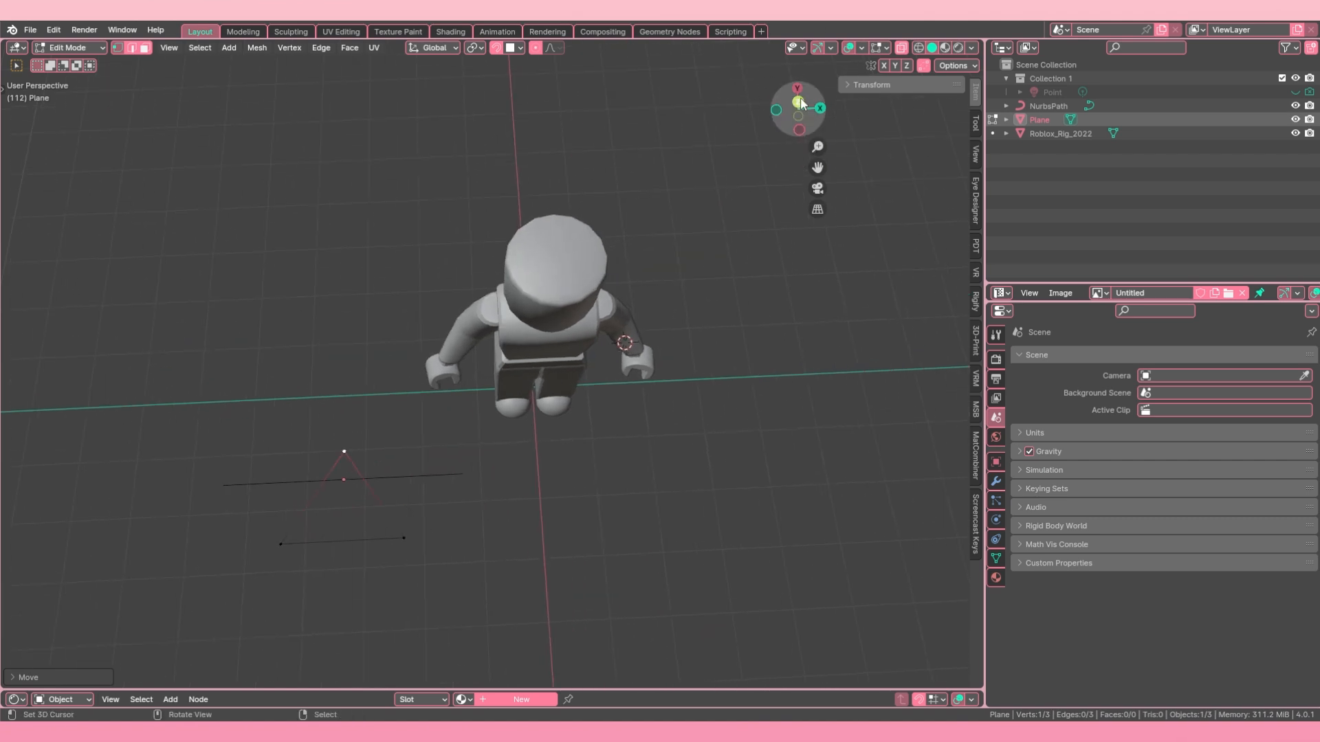
mouse_move(798, 110)
left_mouse_down()
mouse_move(718, 119)
mouse_move(687, 85)
mouse_move(798, 111)
left_mouse_up()
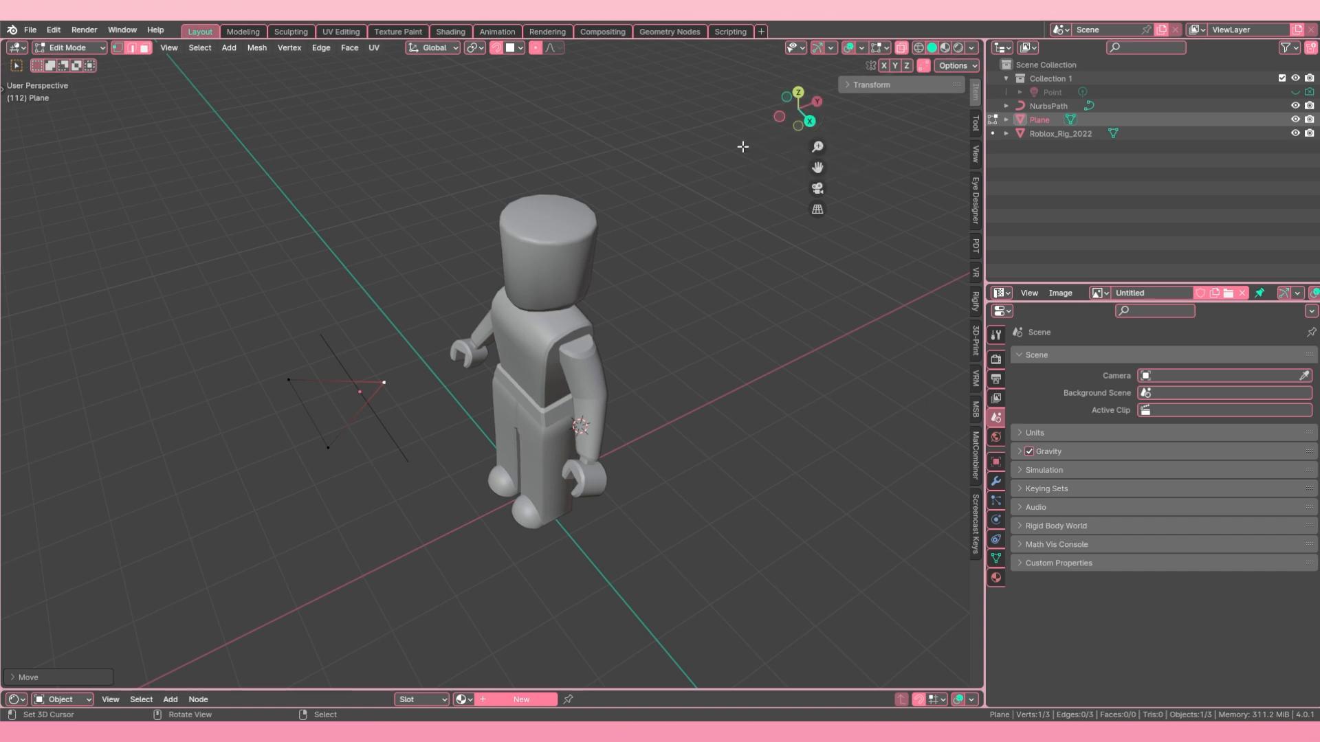
Step: Try moving the triangle's vertices along the Y and Z axes while viewing the scene from different angles
key("g")
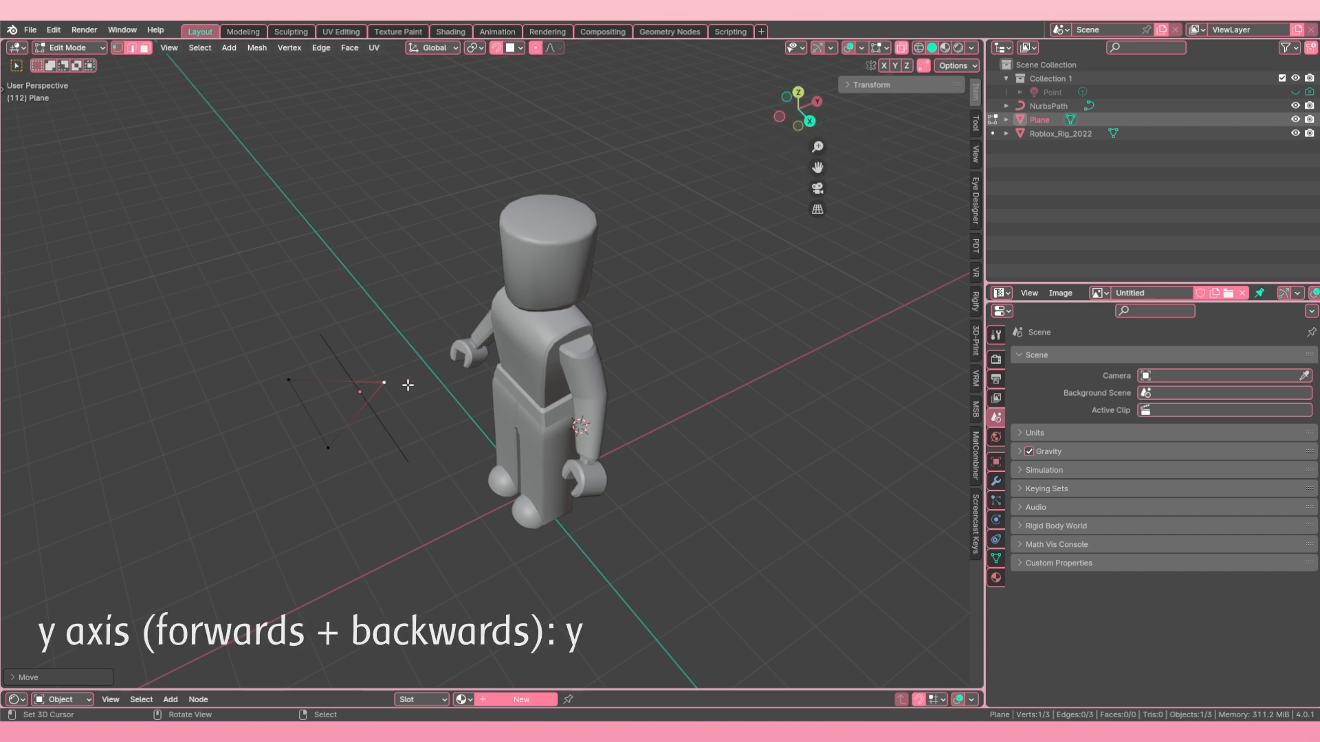
key("y")
right_click(512, 333)
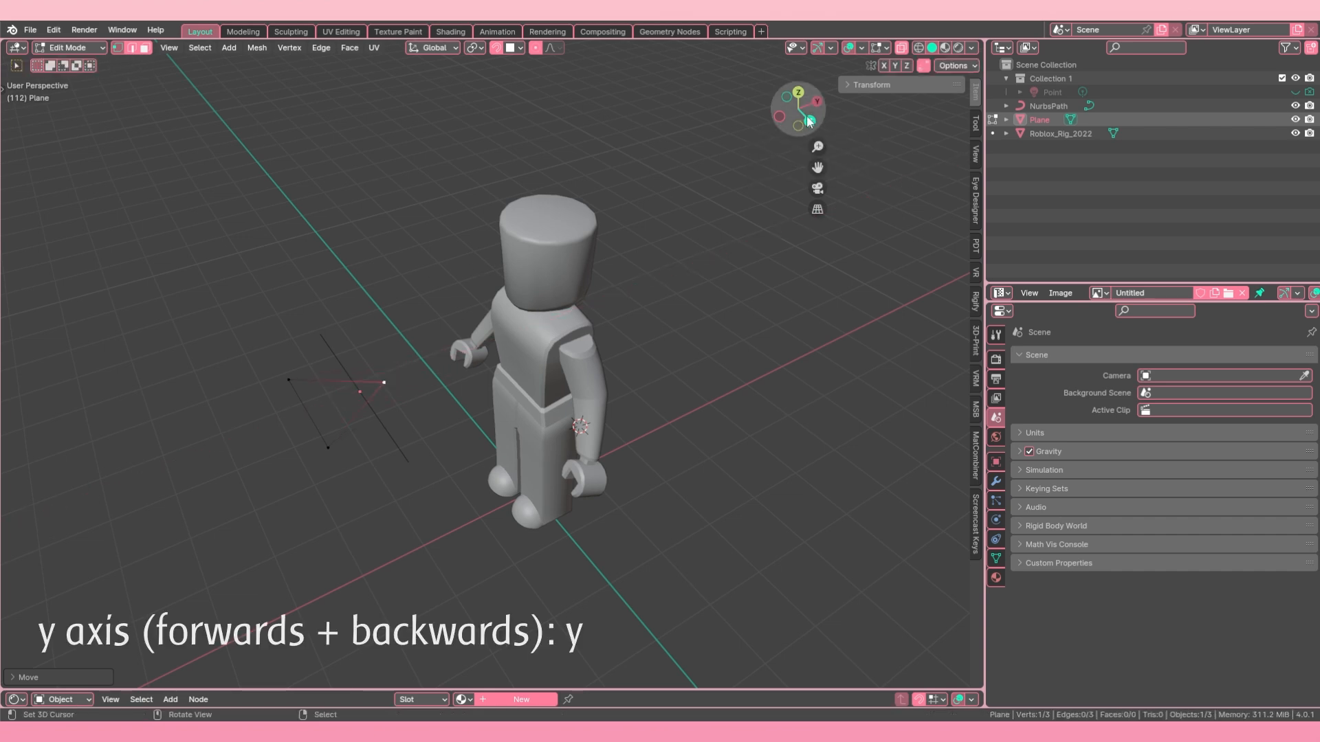
key("g")
key("z")
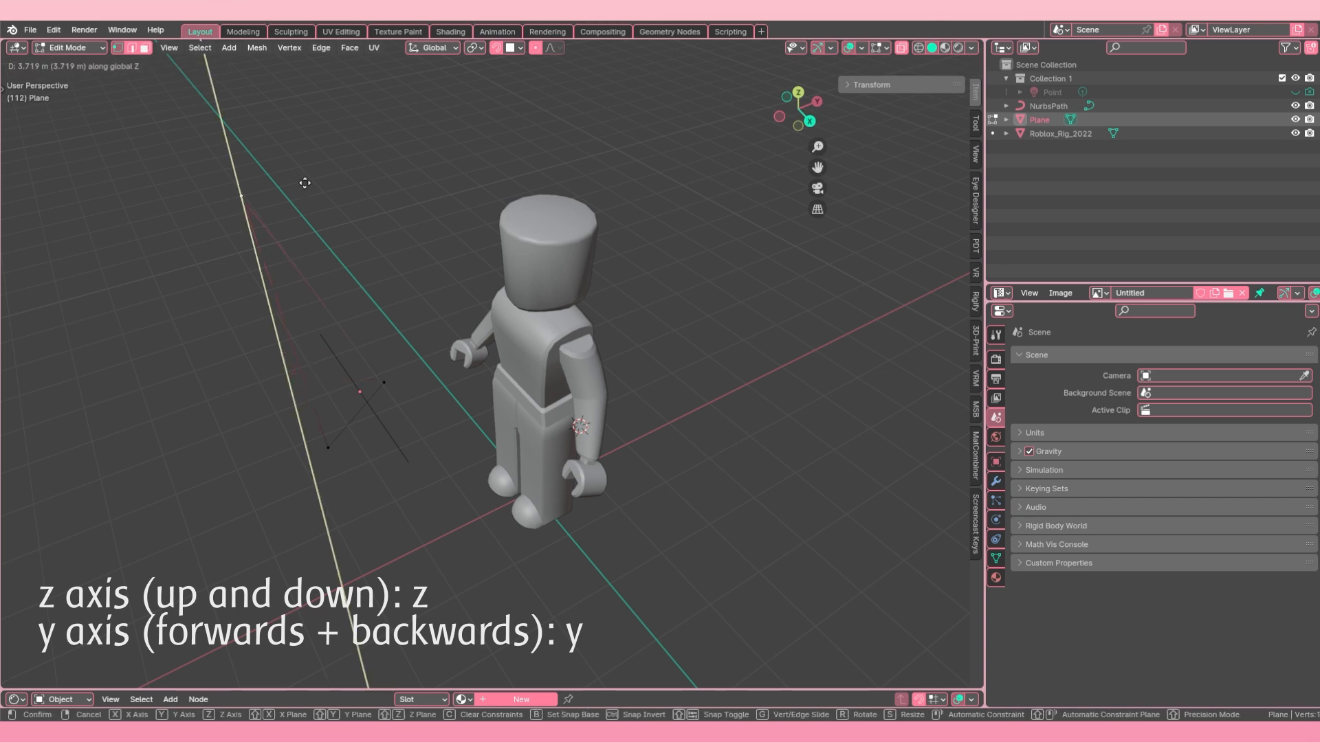
left_click(305, 183)
middle_click_drag(373, 319, 378, 456)
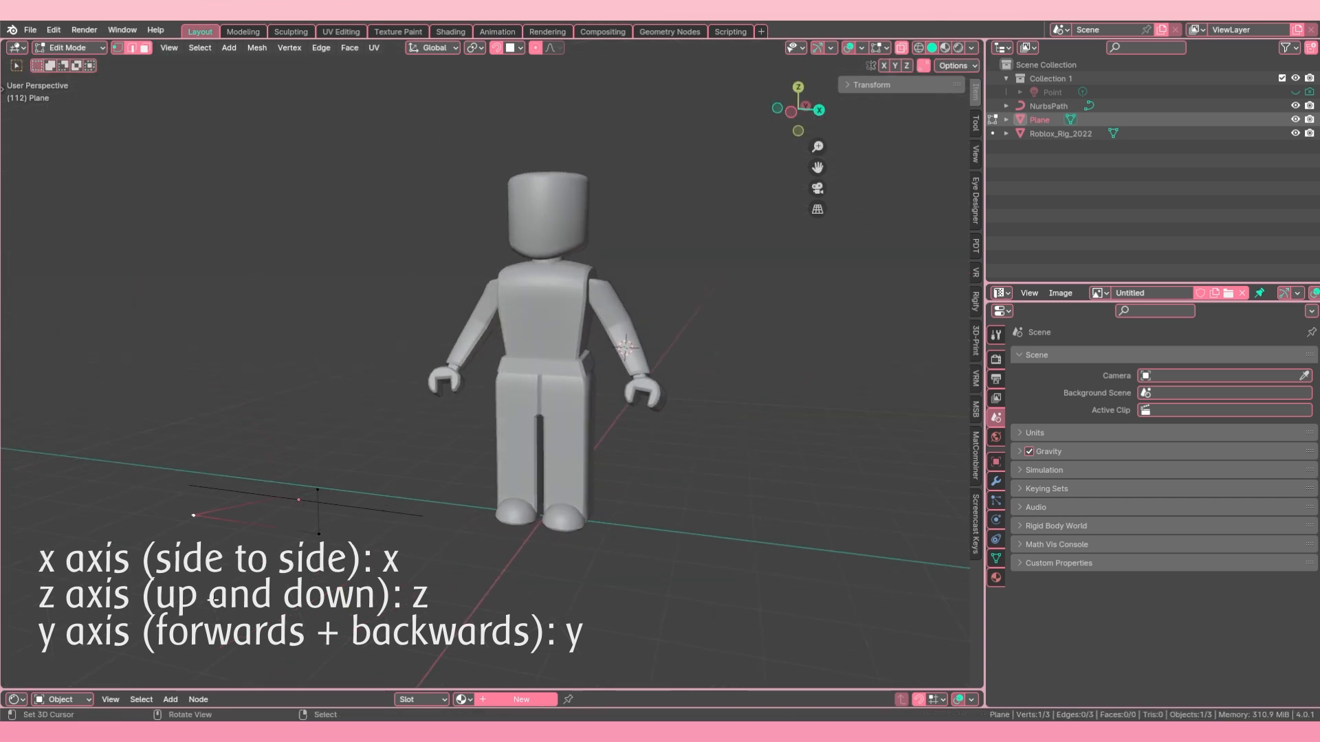
middle_click_drag(213, 600, 215, 535)
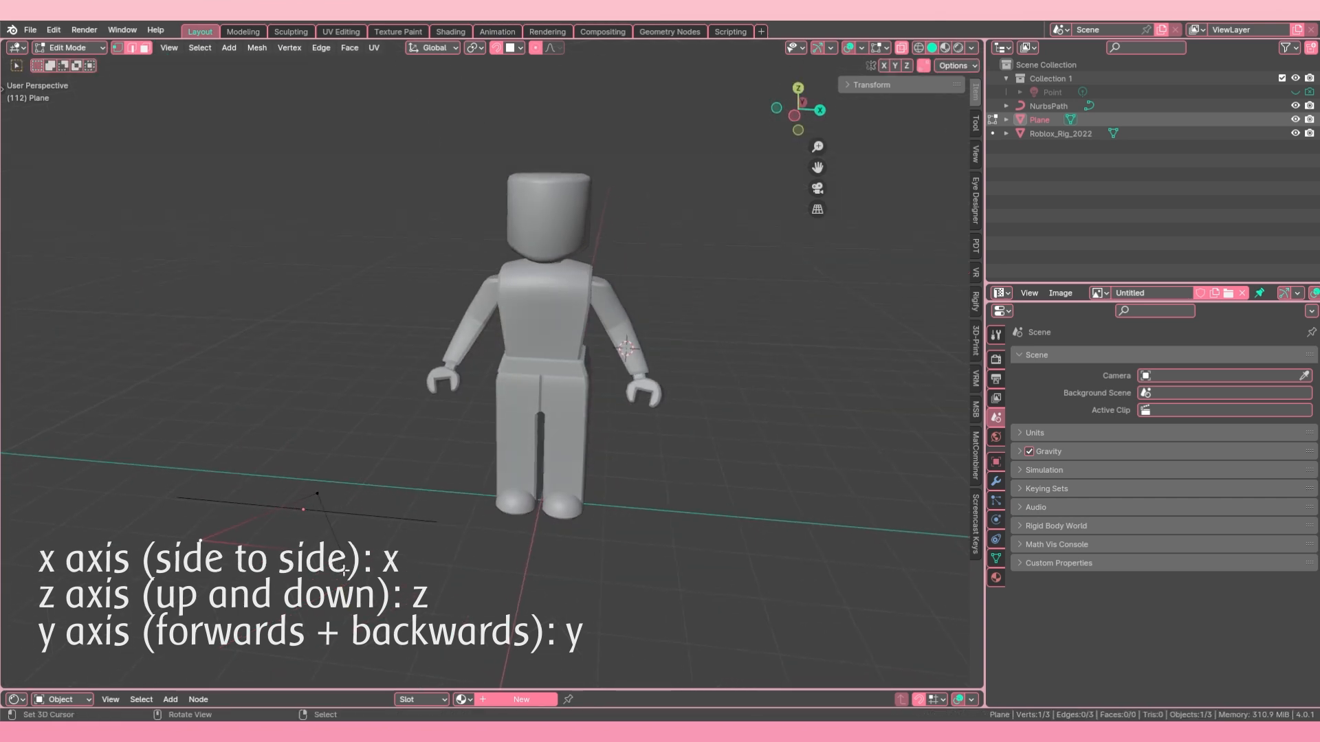
Step: Select the triangle's tip vertex and move it back and forth along the Y axis, placing it nearer the base edge
left_click(313, 494)
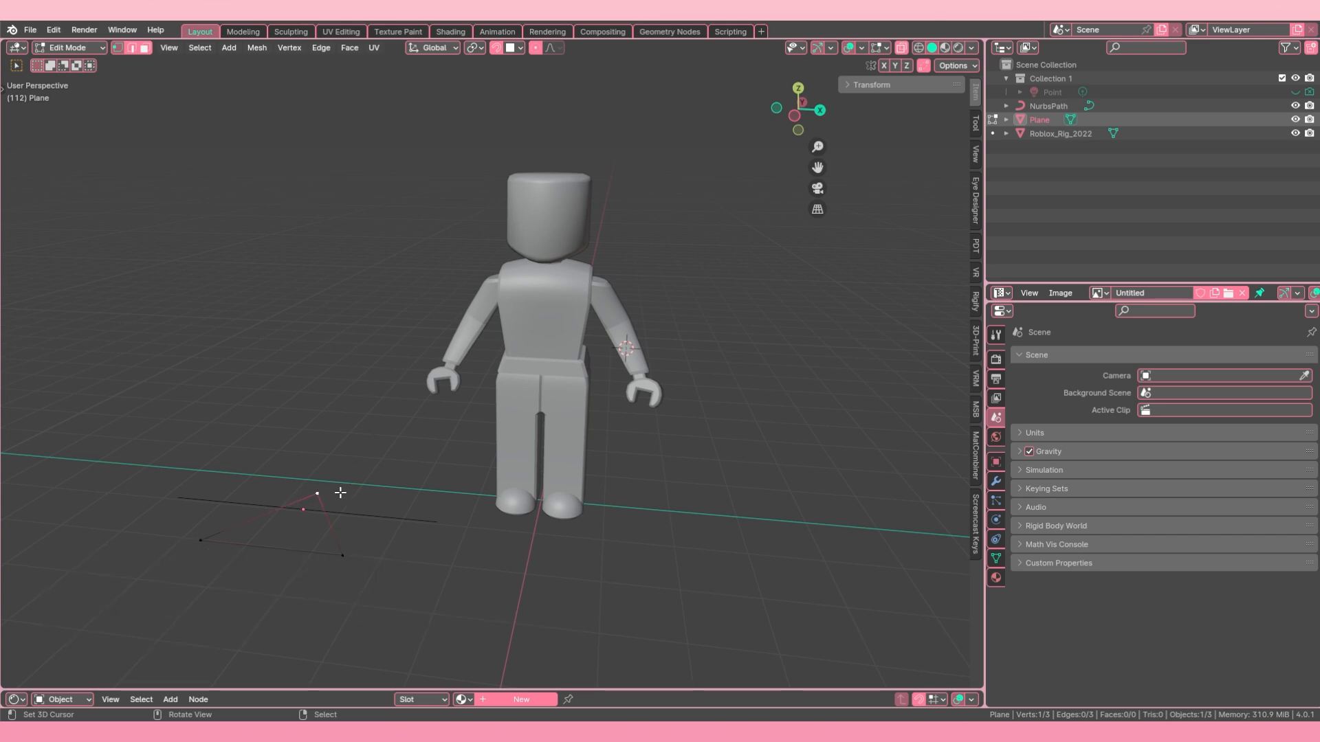
key("g")
key("y")
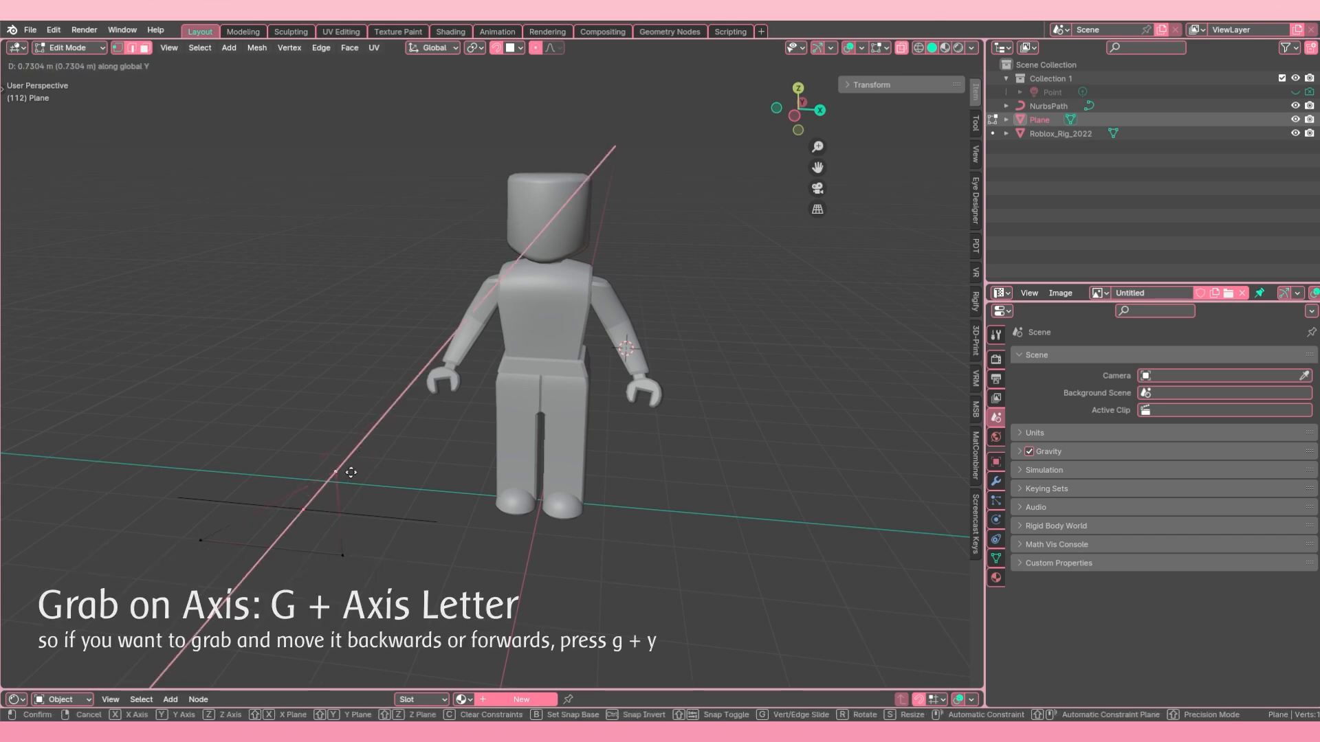
left_click(320, 526)
middle_click_drag(319, 526, 433, 459)
key("g")
key("y")
left_click(361, 539)
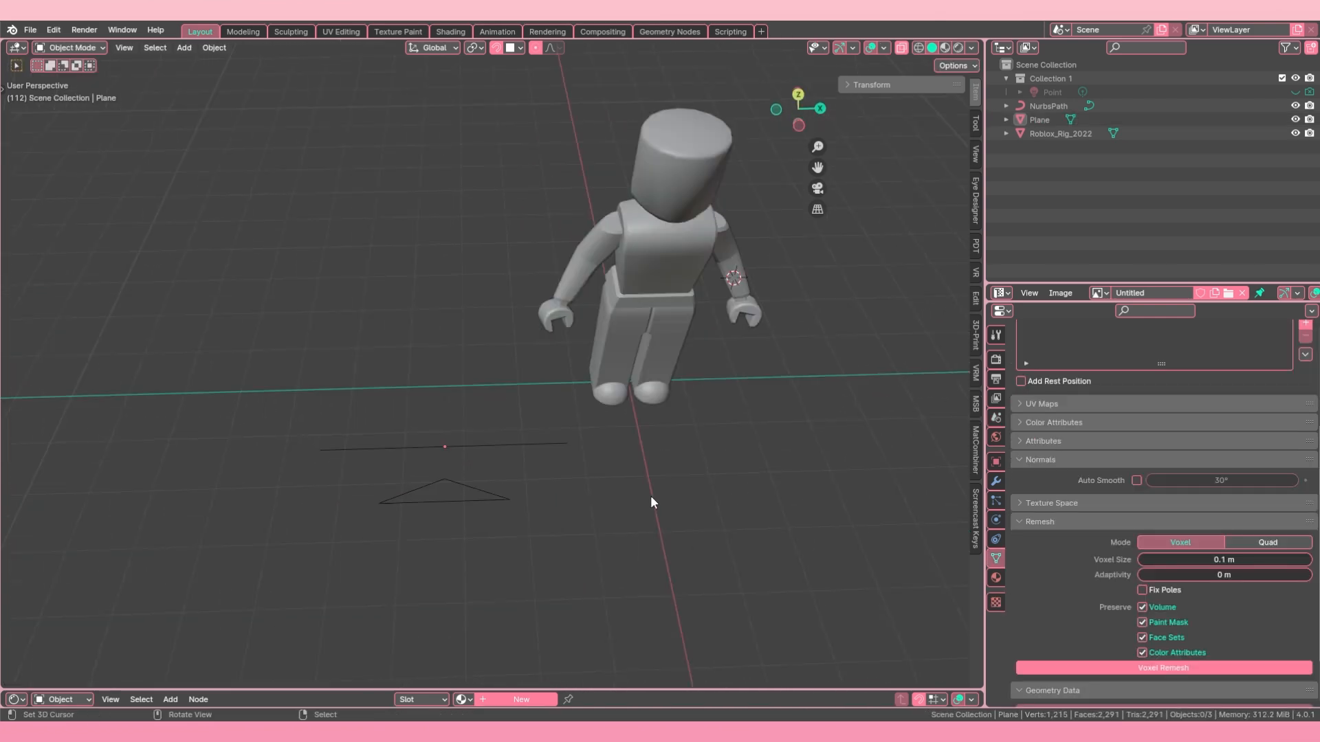
Step: Select the triangle object in Object Mode and convert it from a mesh to a curve
left_click(446, 480)
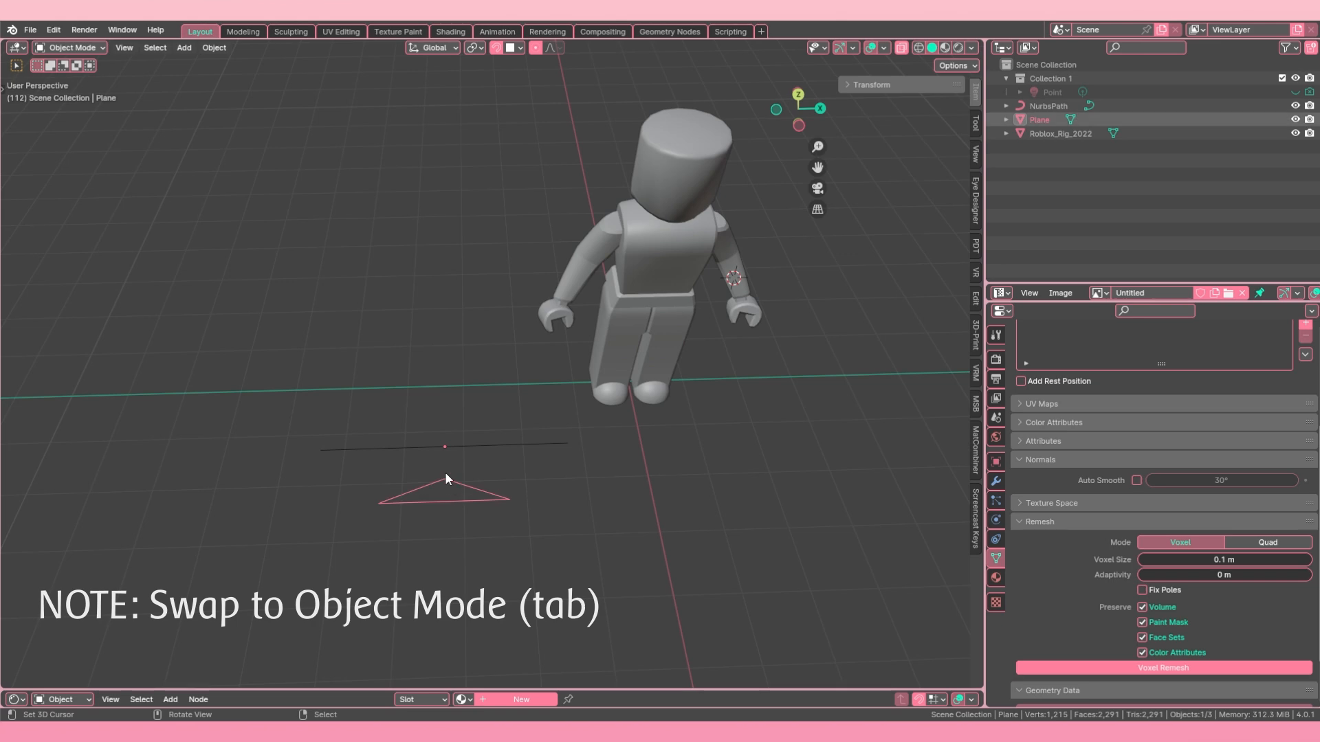
left_click(213, 48)
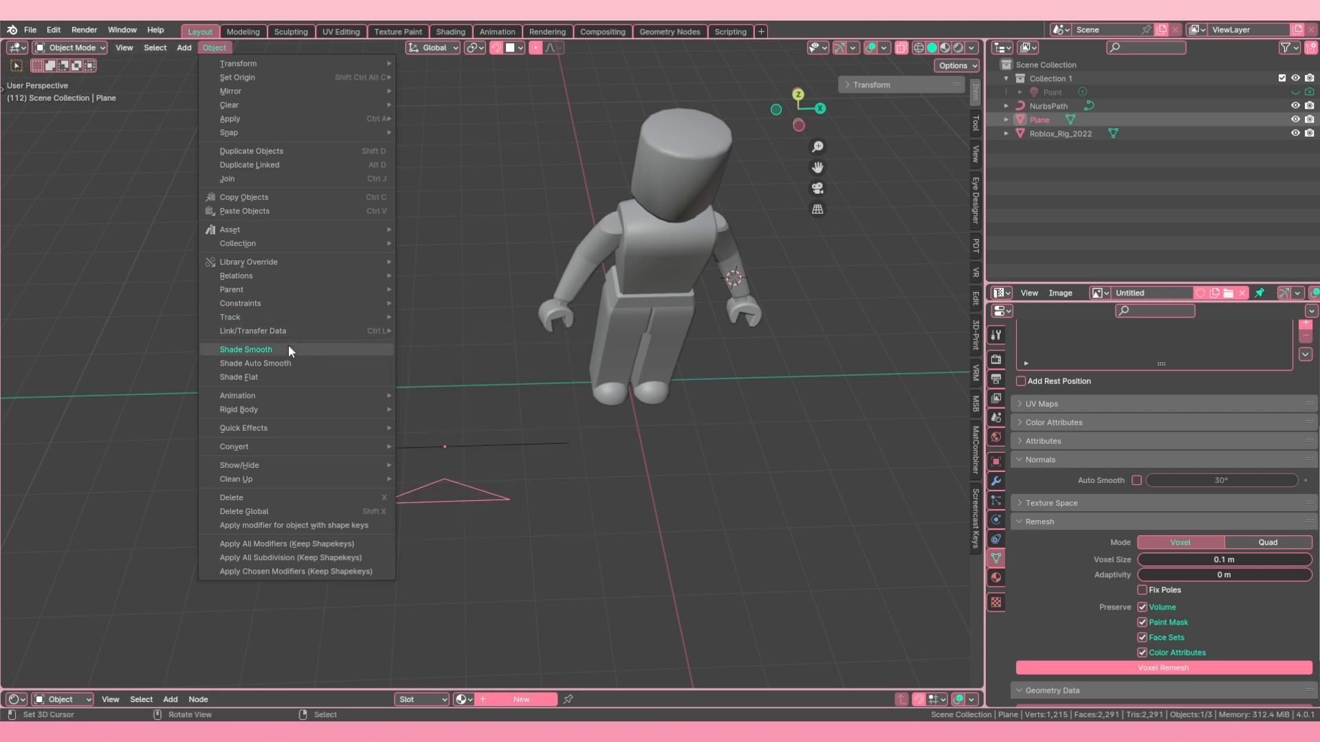
mouse_move(304, 442)
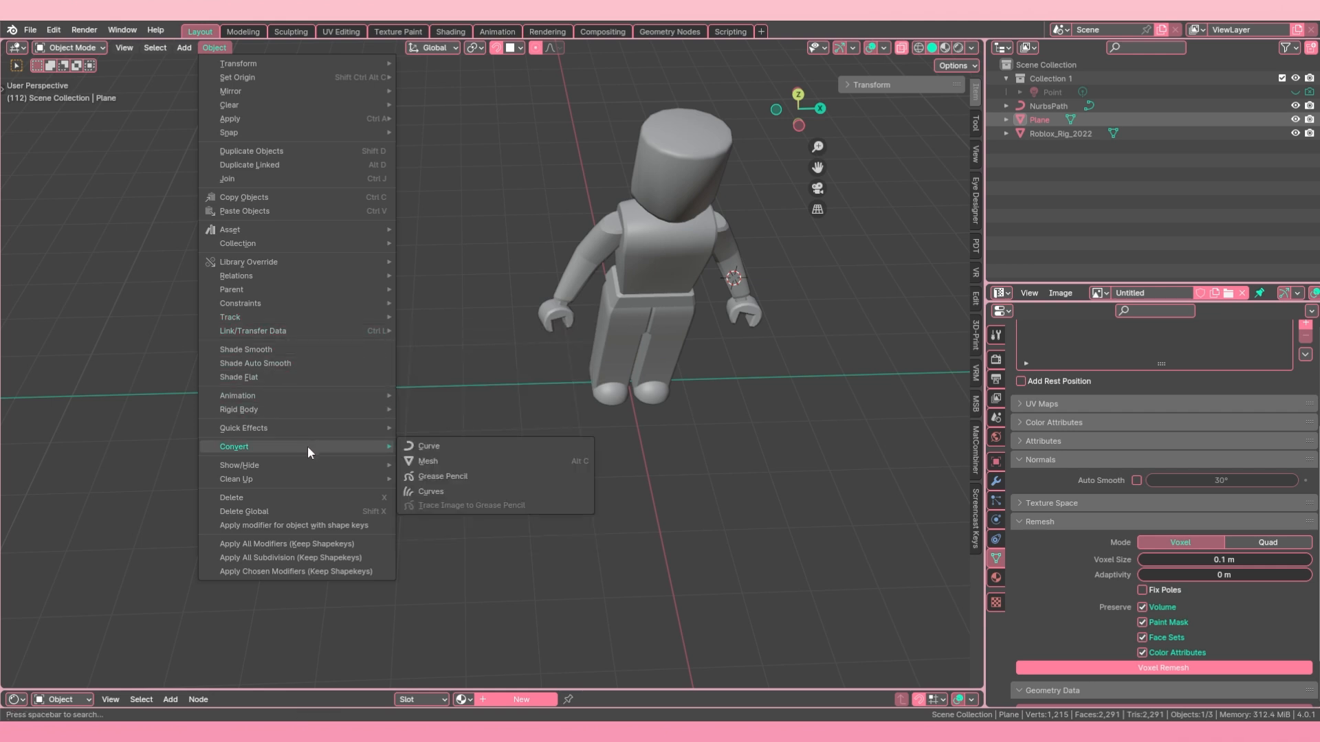
left_click(213, 47)
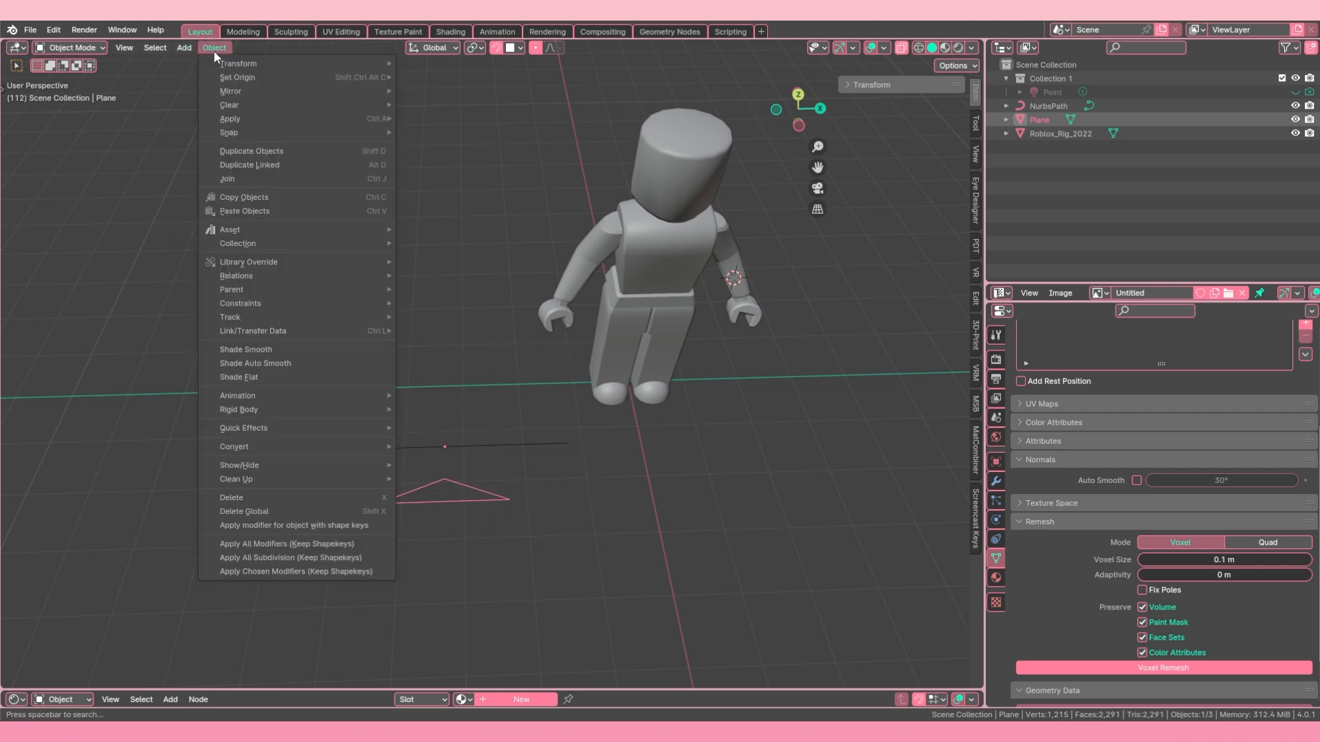
mouse_move(315, 444)
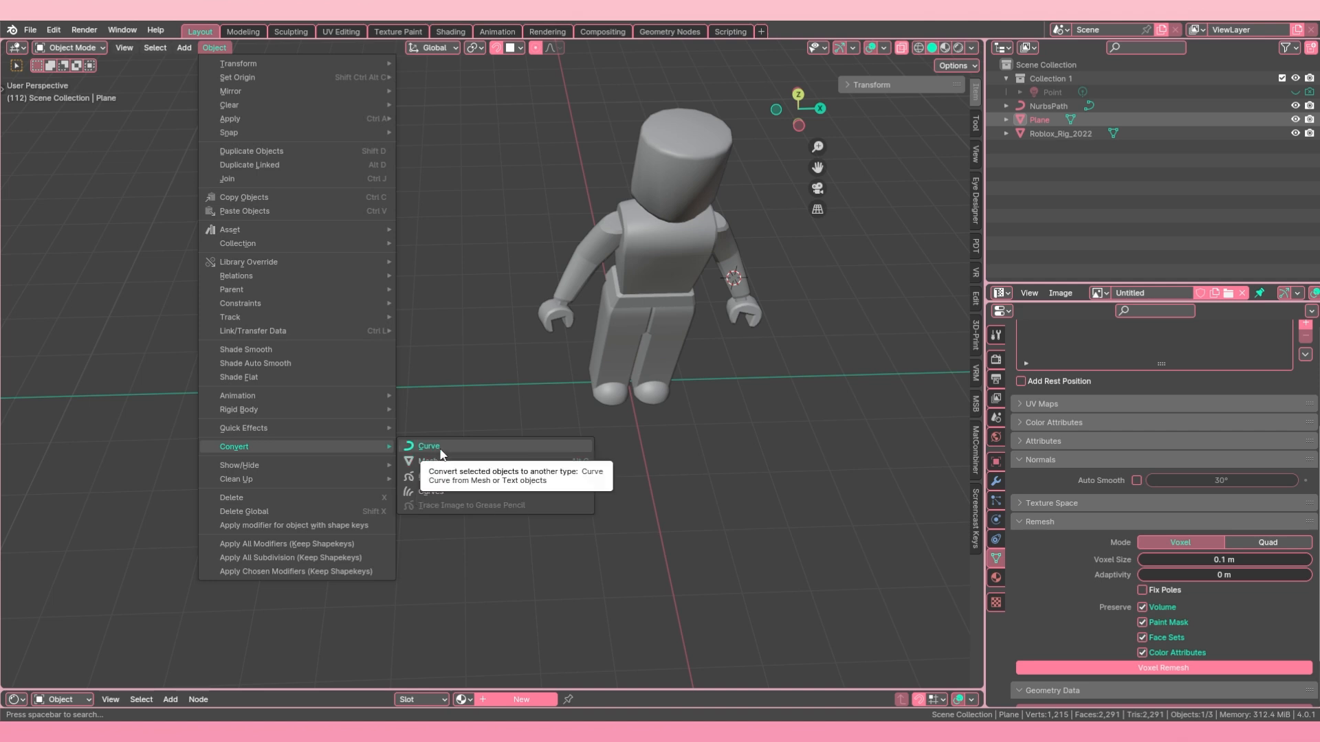
left_click(429, 446)
Step: Try rotating the triangle curve about its off-centre origin
middle_click_drag(485, 502, 601, 463)
key("r")
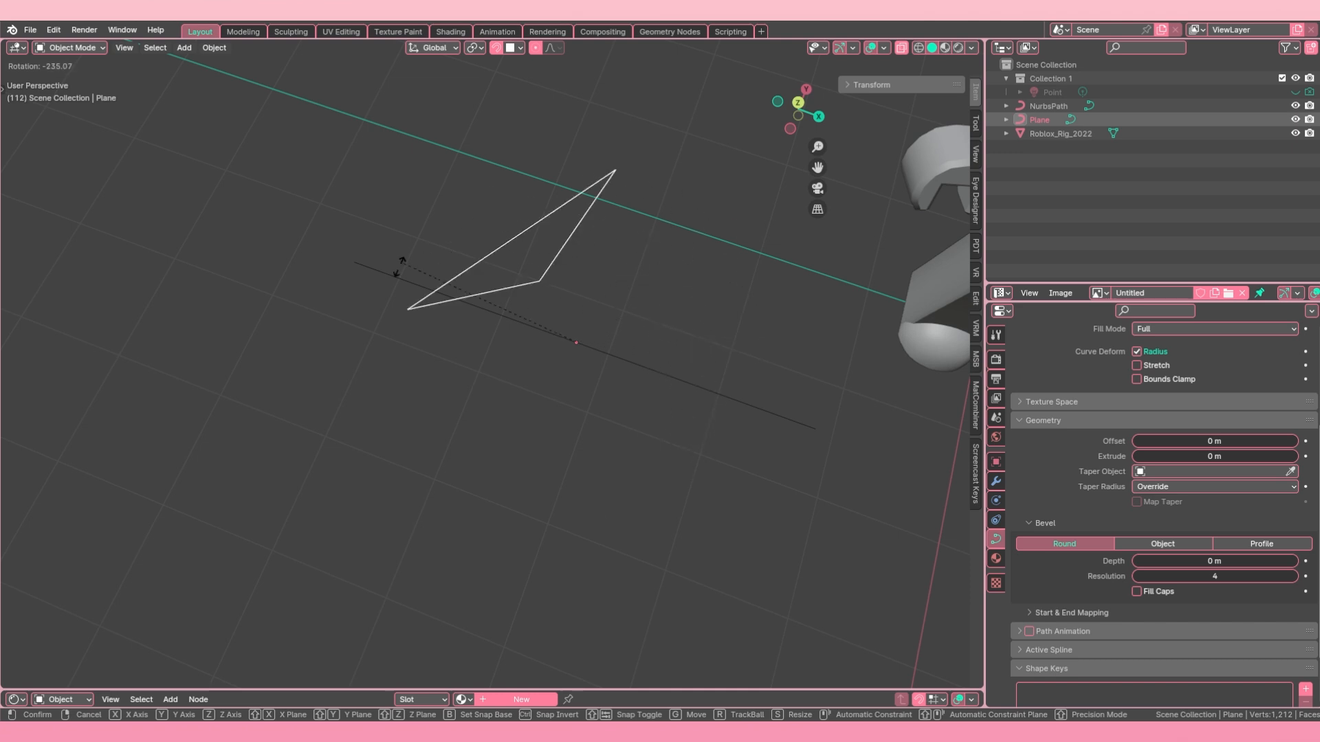
left_click(561, 459)
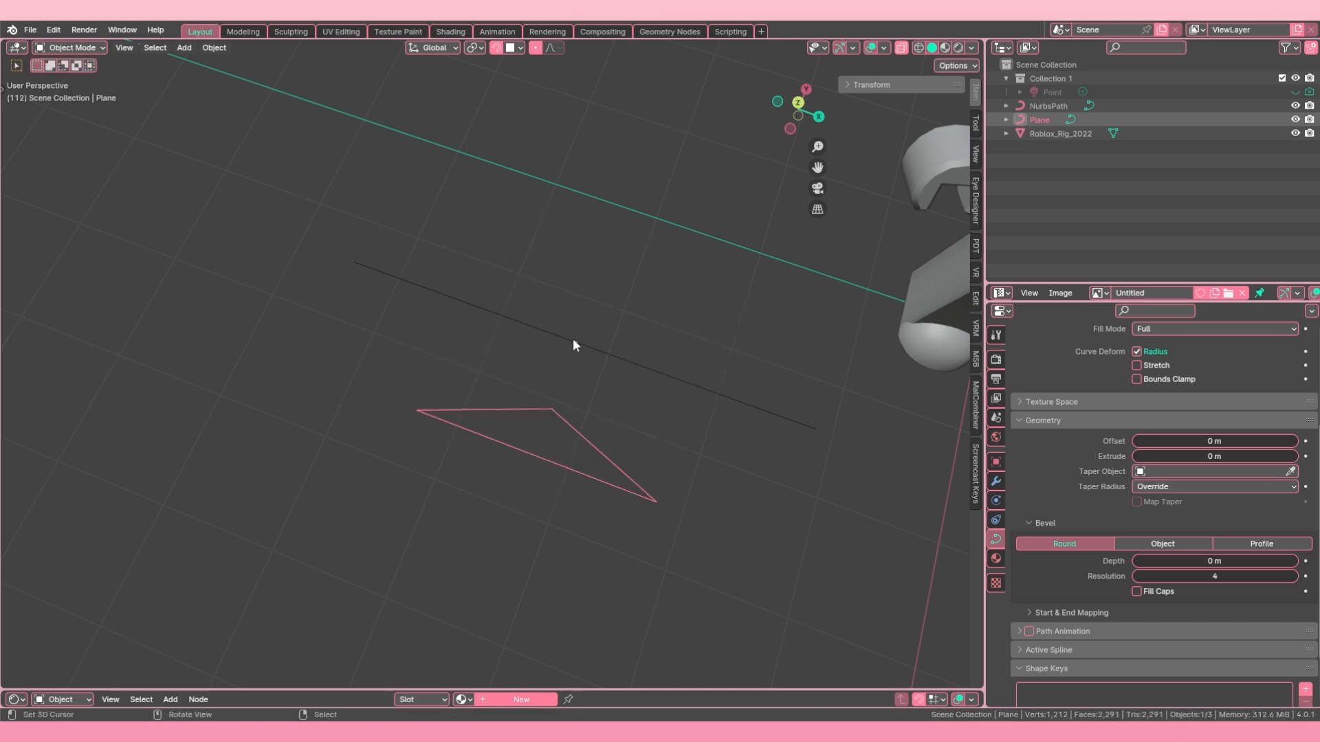
Step: Set the triangle curve's origin to its geometry
middle_click_drag(565, 329, 584, 410)
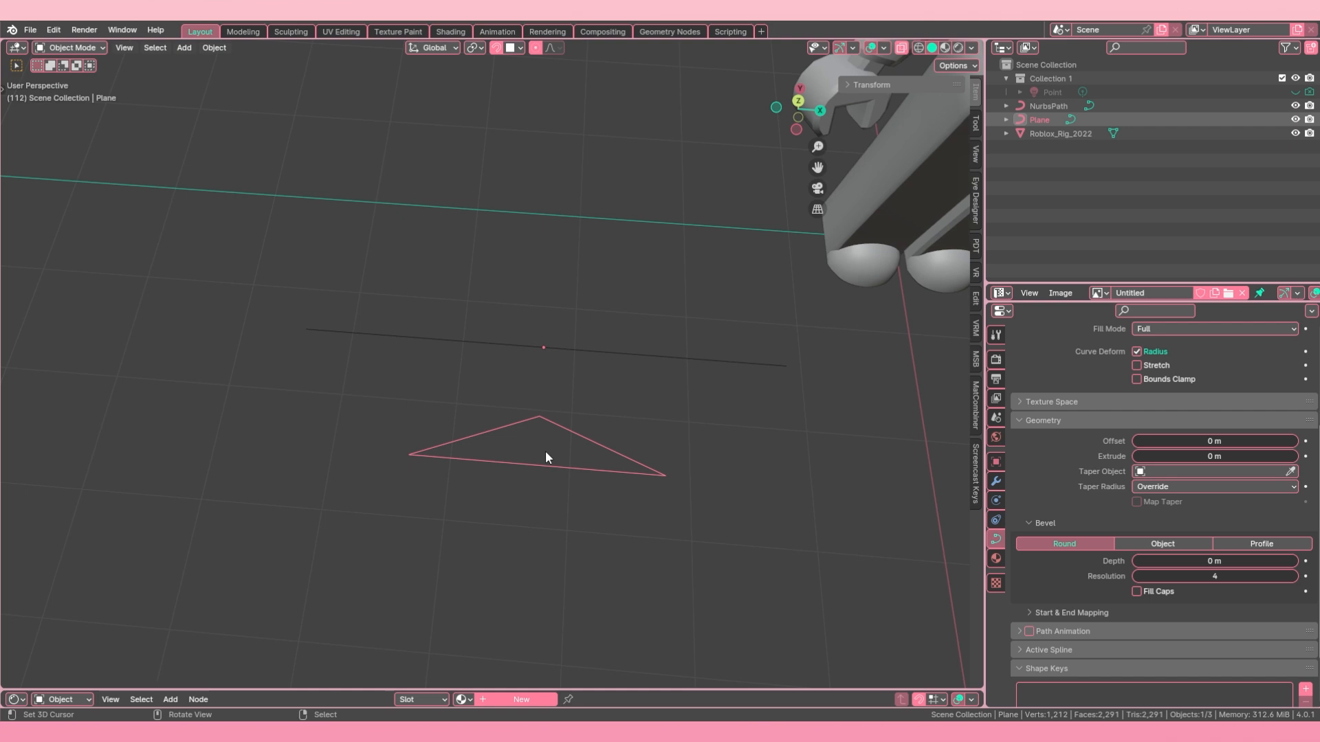
left_click(214, 47)
mouse_move(250, 74)
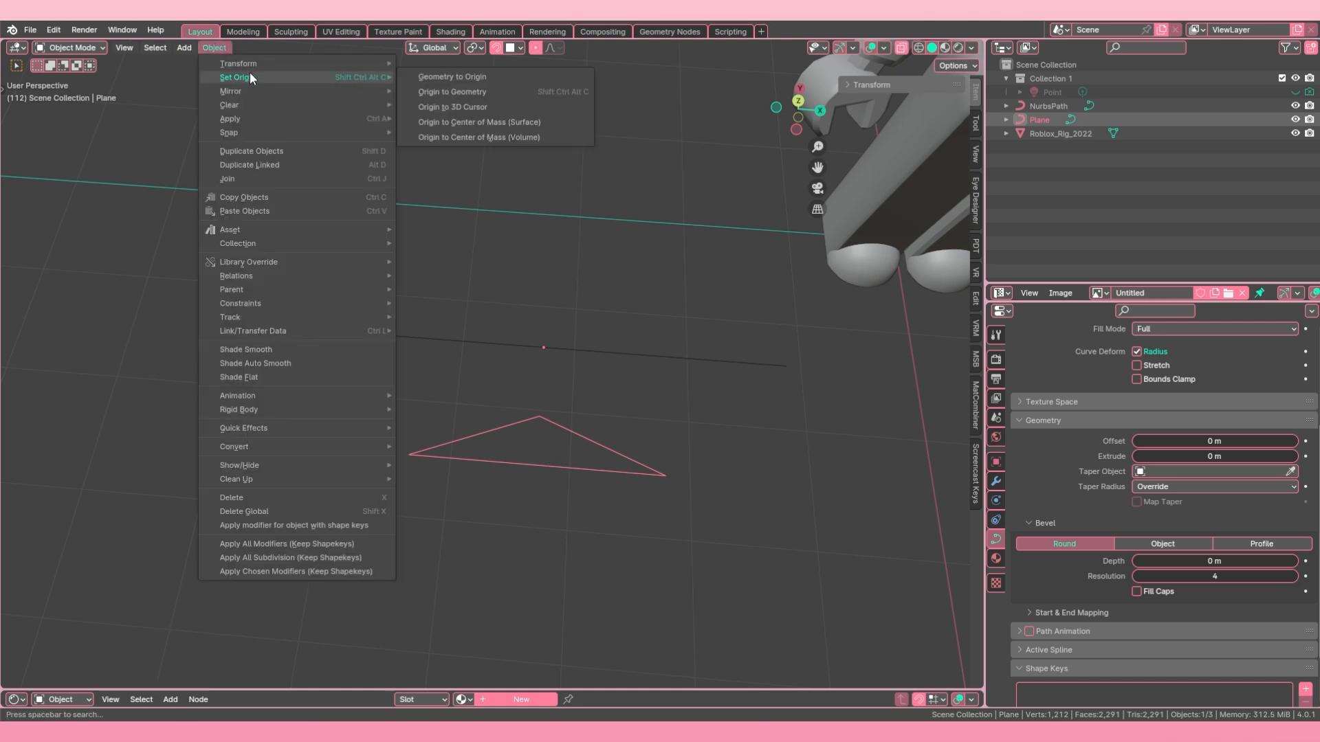
left_click(493, 92)
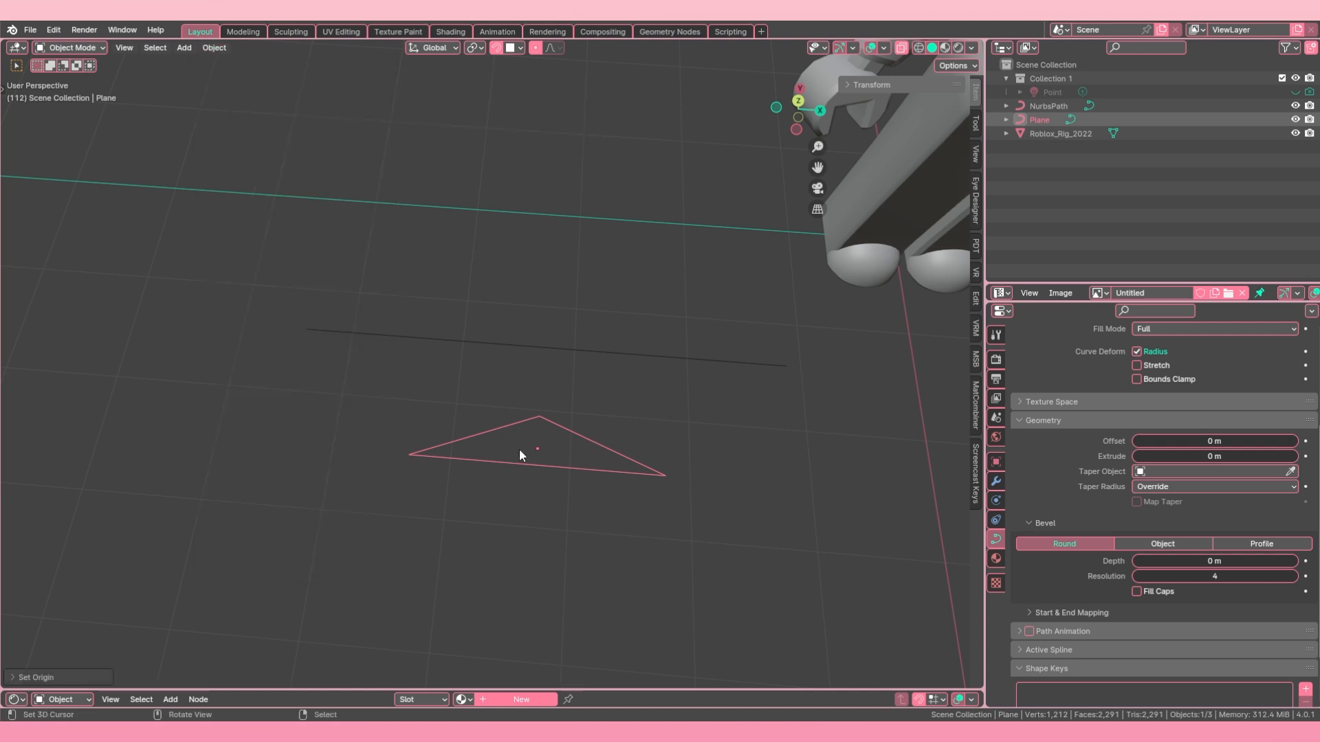
Step: Select the straight NurbsPath curve beside the triangle and display its curve data properties
scroll(538, 409, "down", 2)
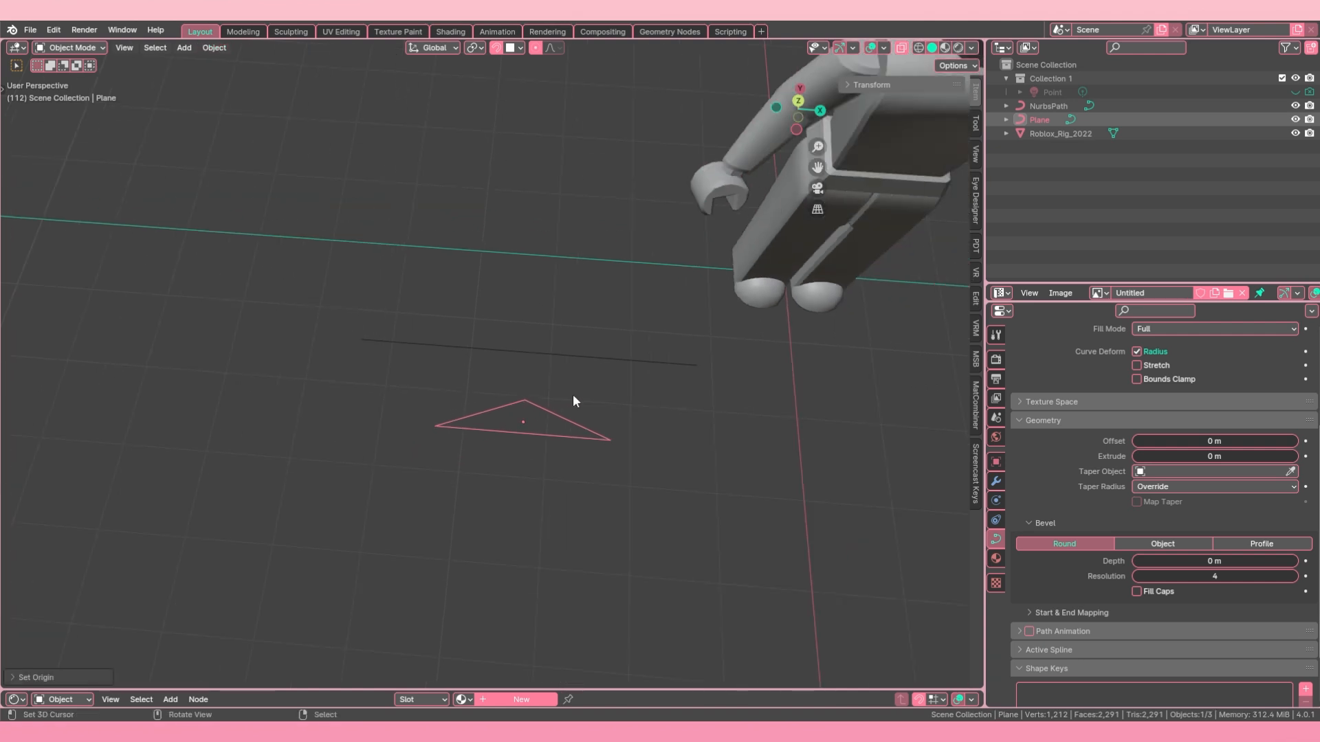
middle_click_drag(573, 396, 613, 359)
right_click(608, 396)
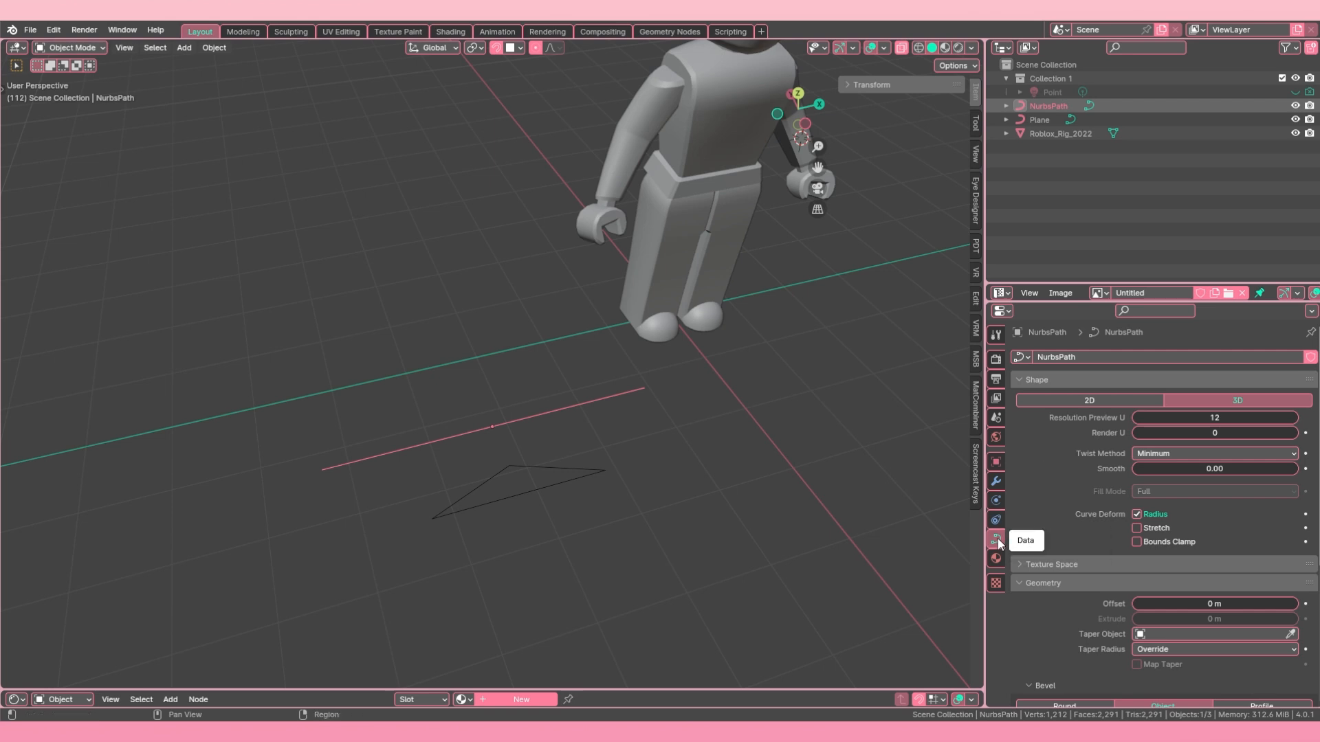
right_click(1000, 538)
right_click(407, 432)
right_click(444, 447)
Step: Set the path's bevel mode to Object and pick the triangle curve Plane as its bevel object
scroll(1077, 454, "down", 3)
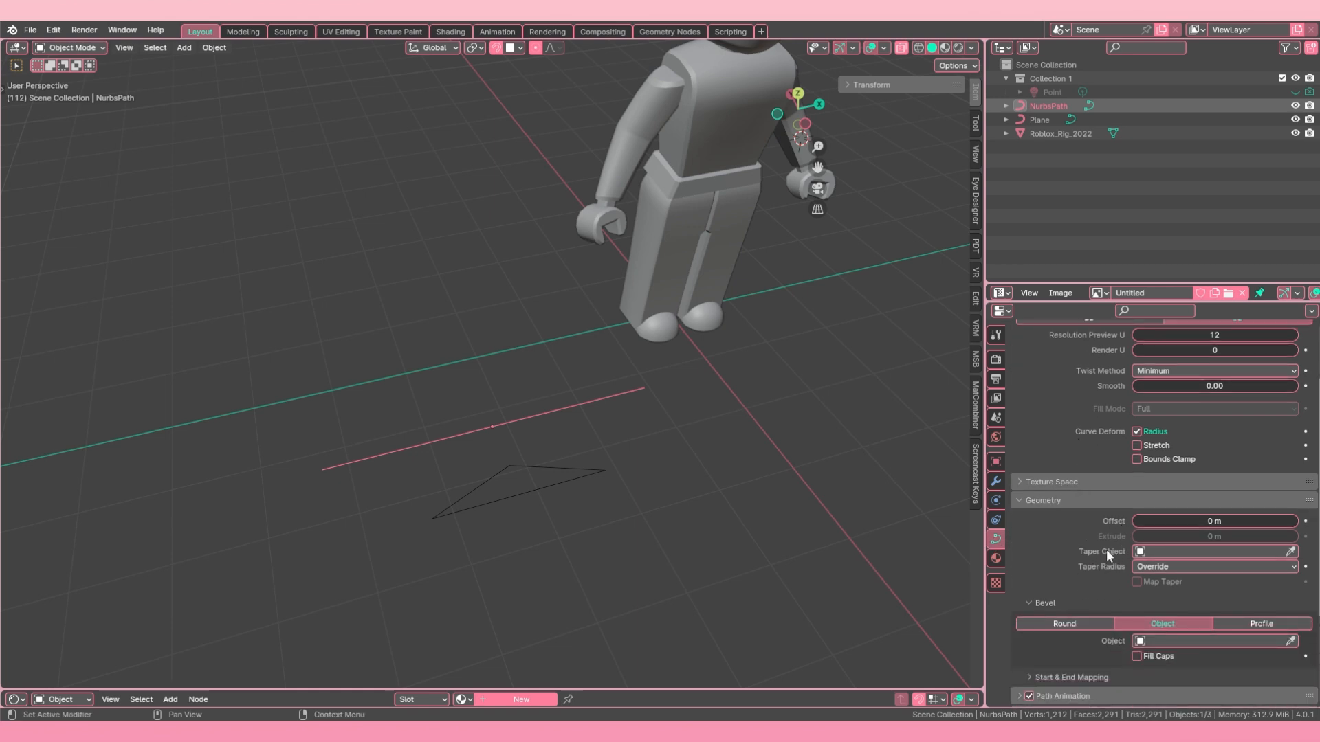
scroll(1095, 556, "down", 2)
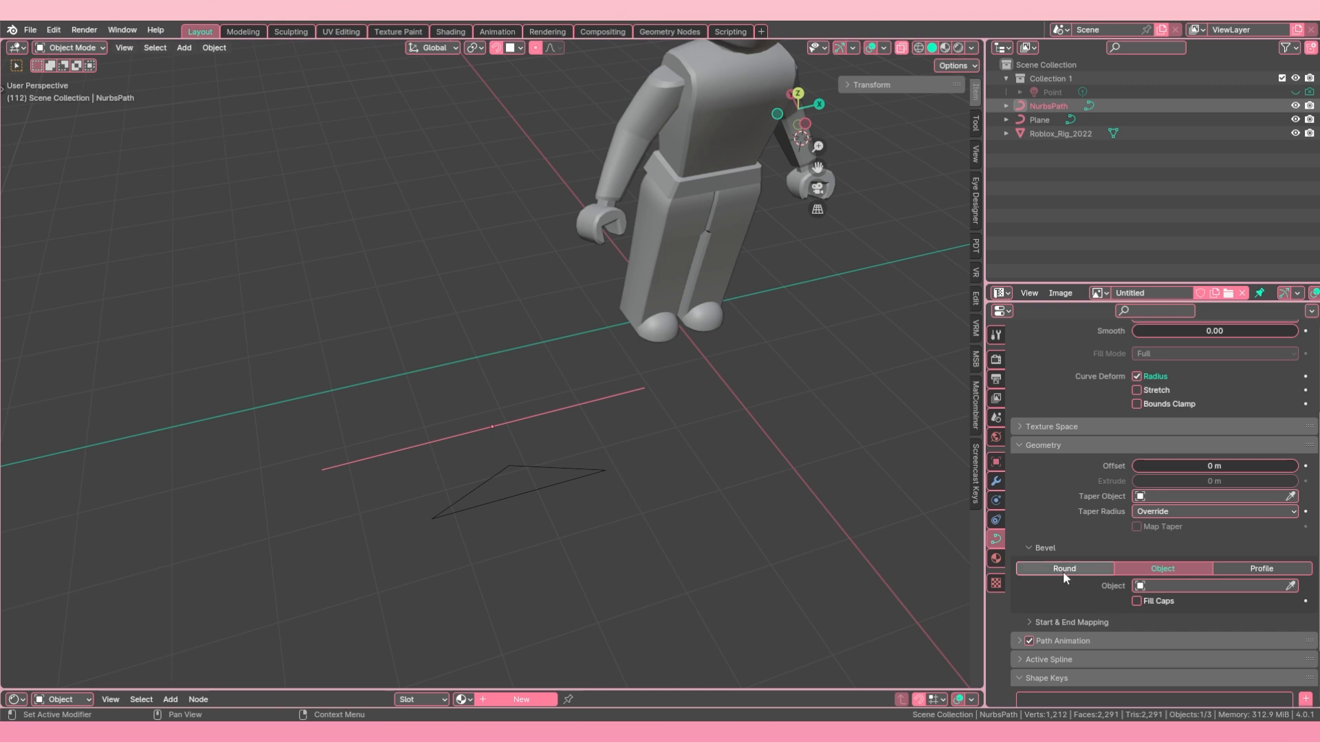
left_click(1063, 569)
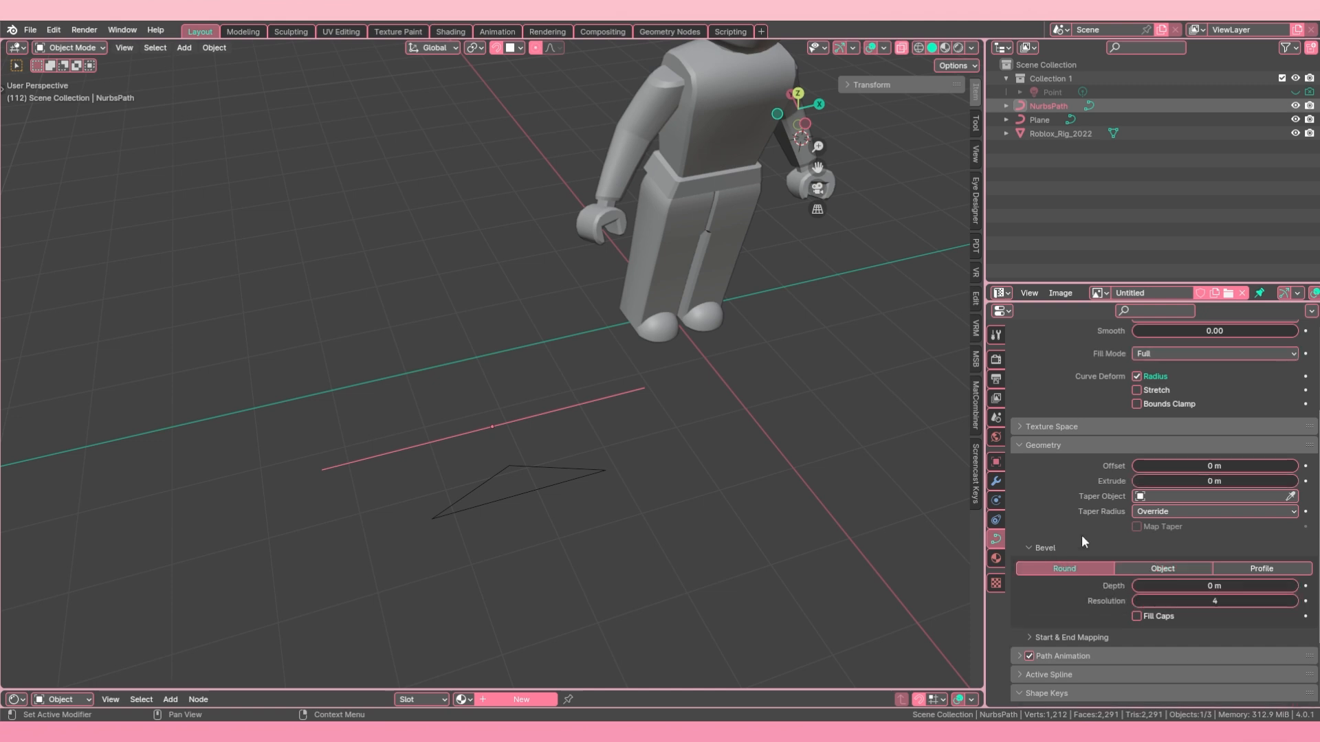
left_click(1167, 569)
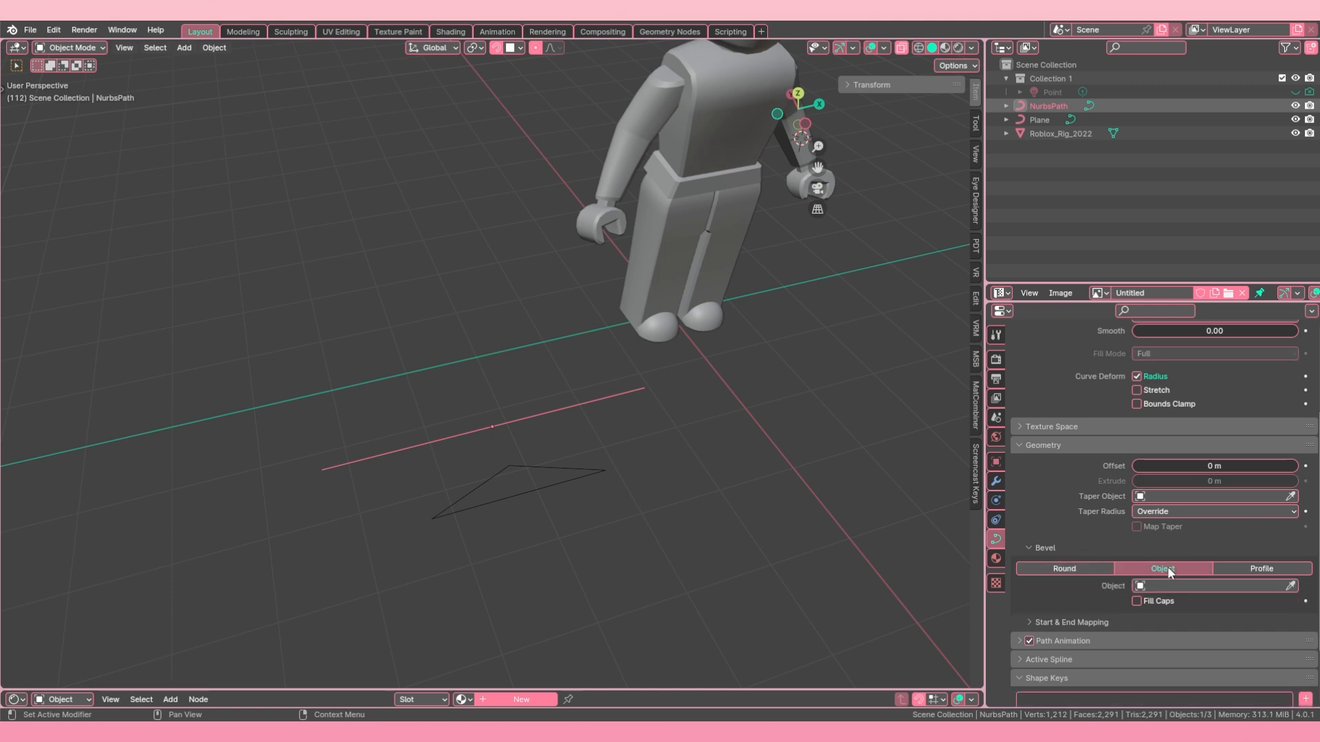
left_click(1291, 585)
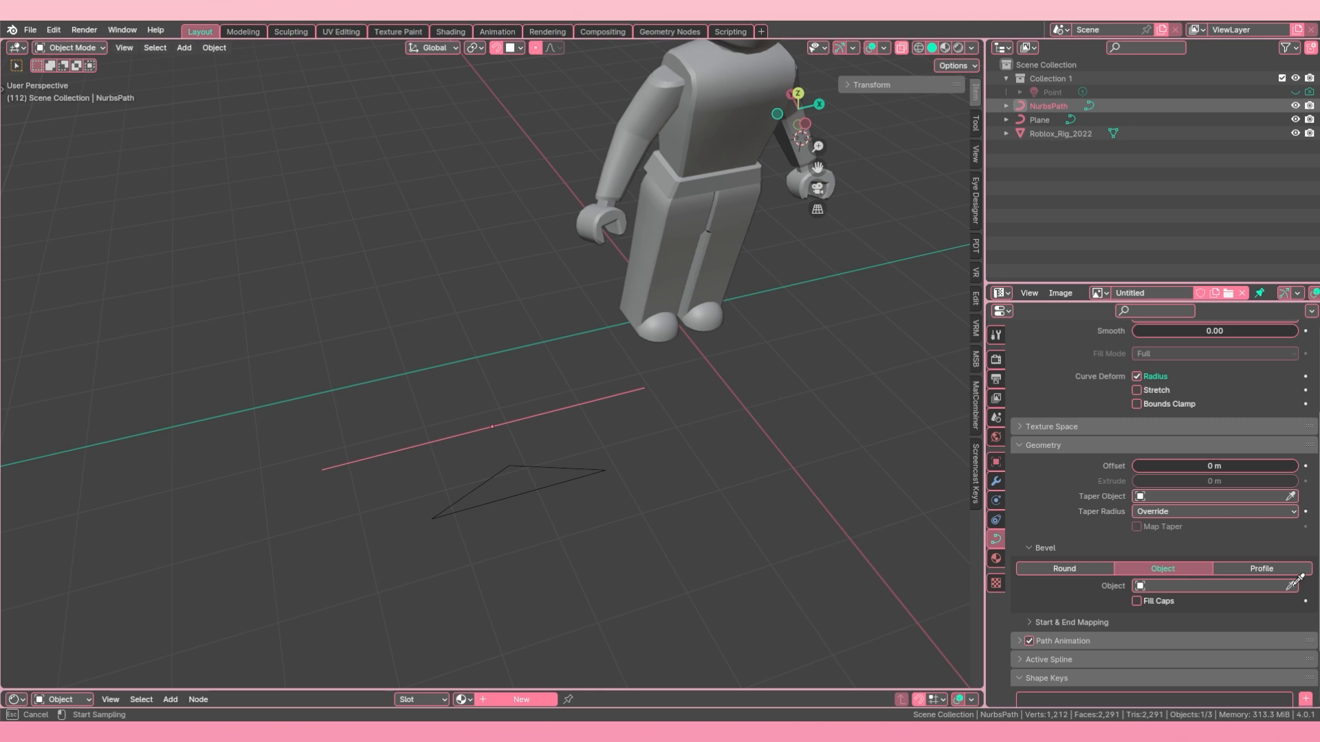
left_click(595, 466)
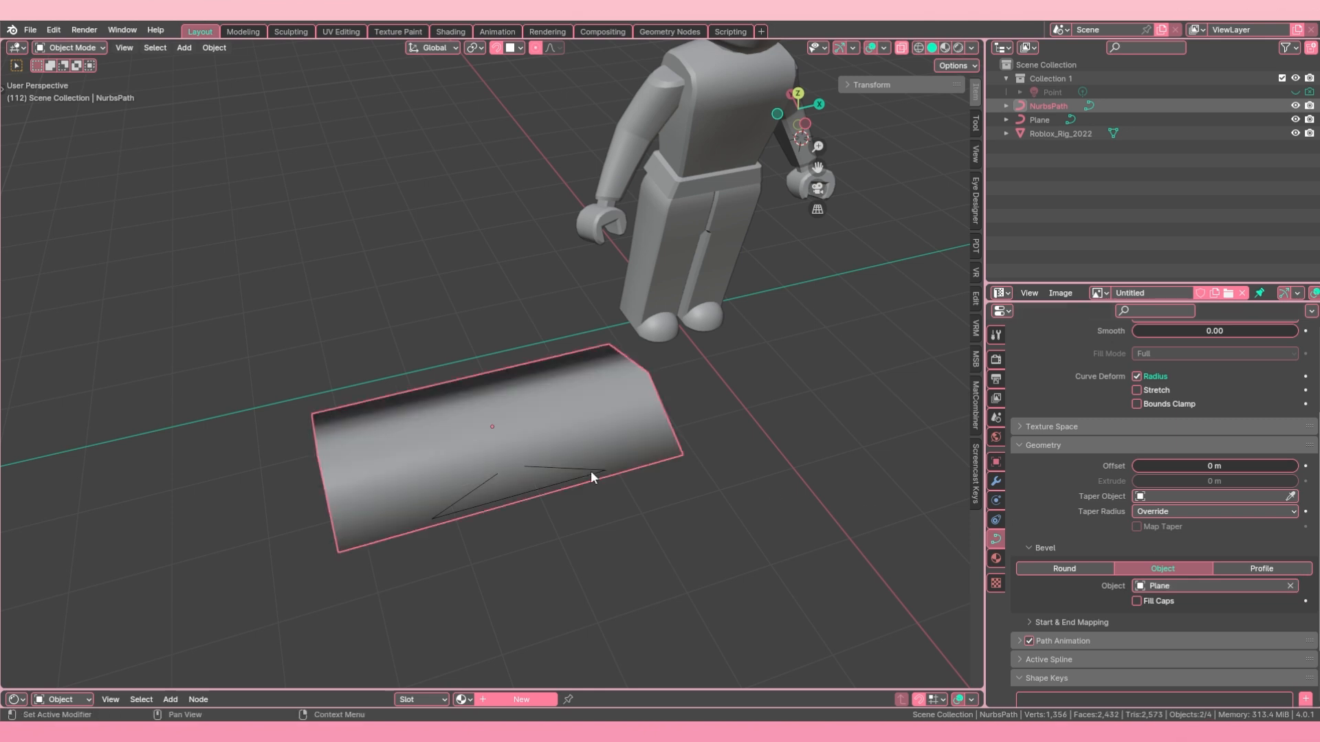
Step: Apply Shade Flat to the bevelled path
middle_click_drag(646, 460, 474, 180)
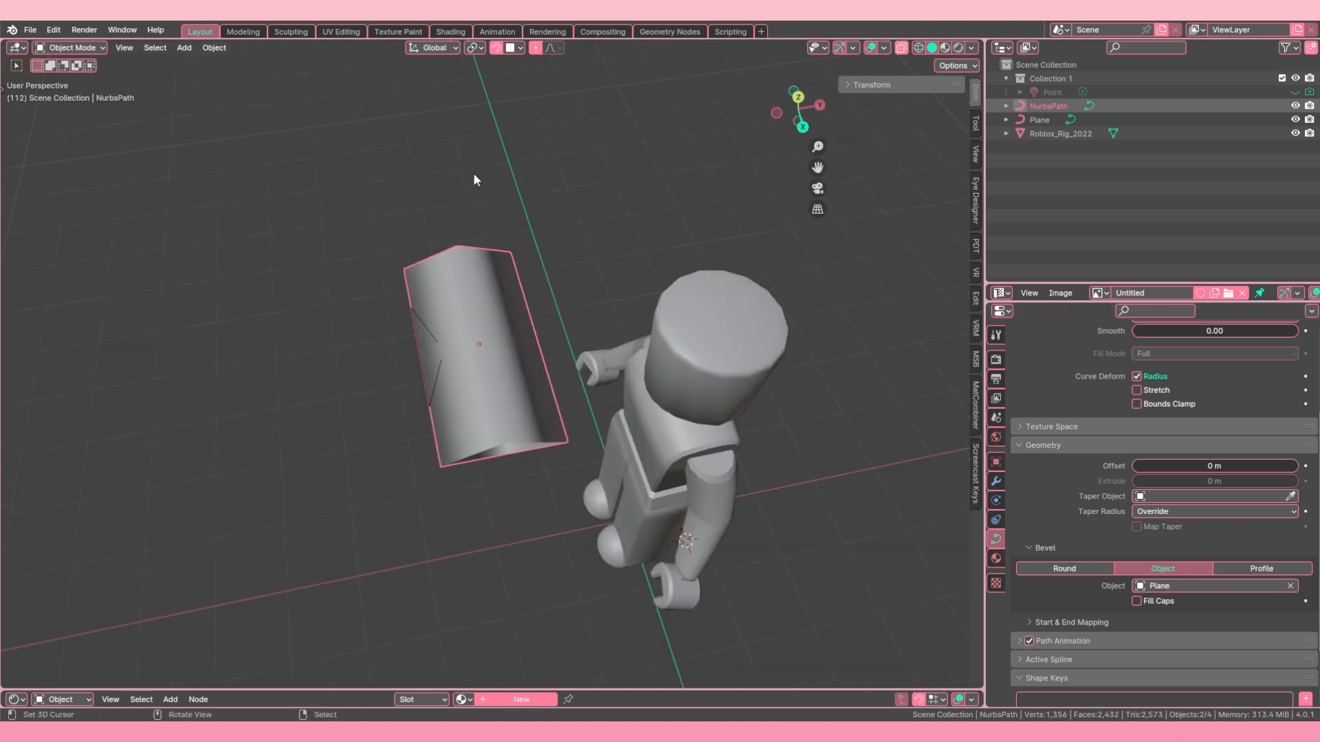
left_click(218, 47)
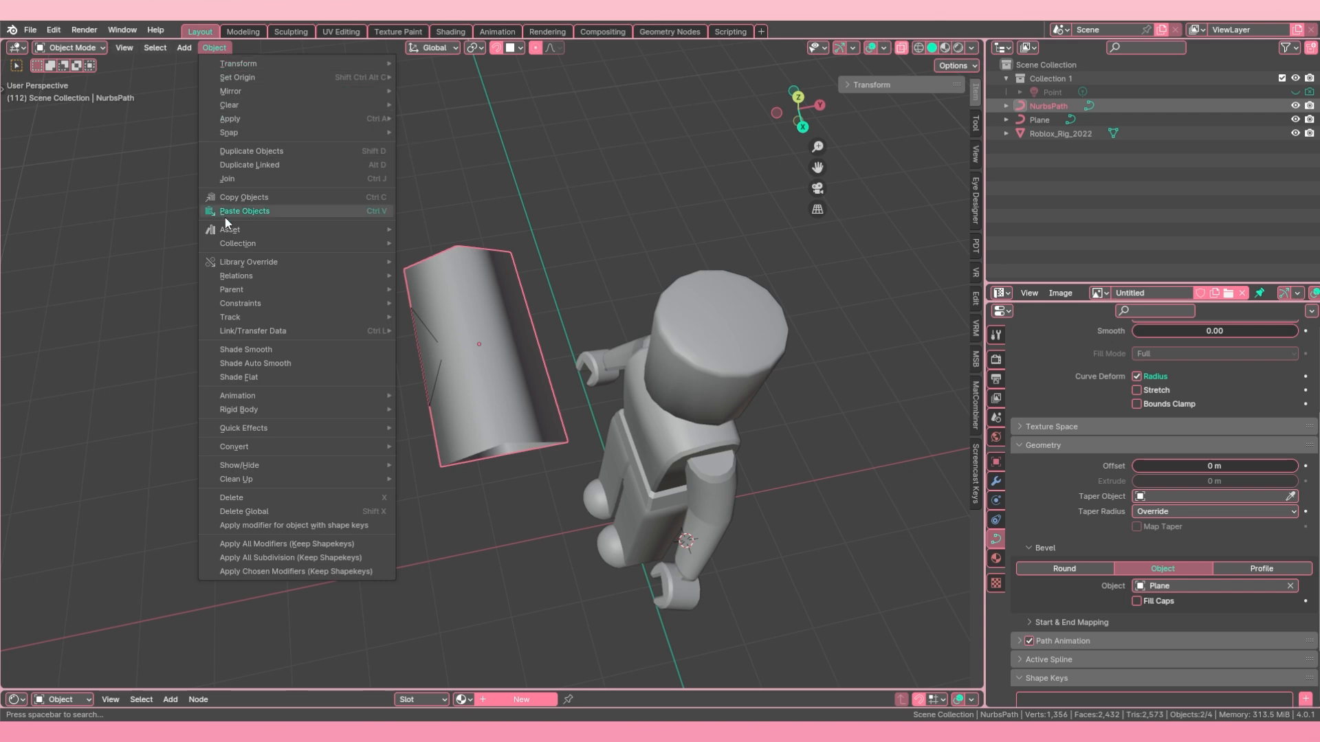
left_click(261, 379)
Step: Select the triangle profile curve and move it clear of the bevelled path, on the side away from the character
middle_click_drag(299, 375, 603, 395)
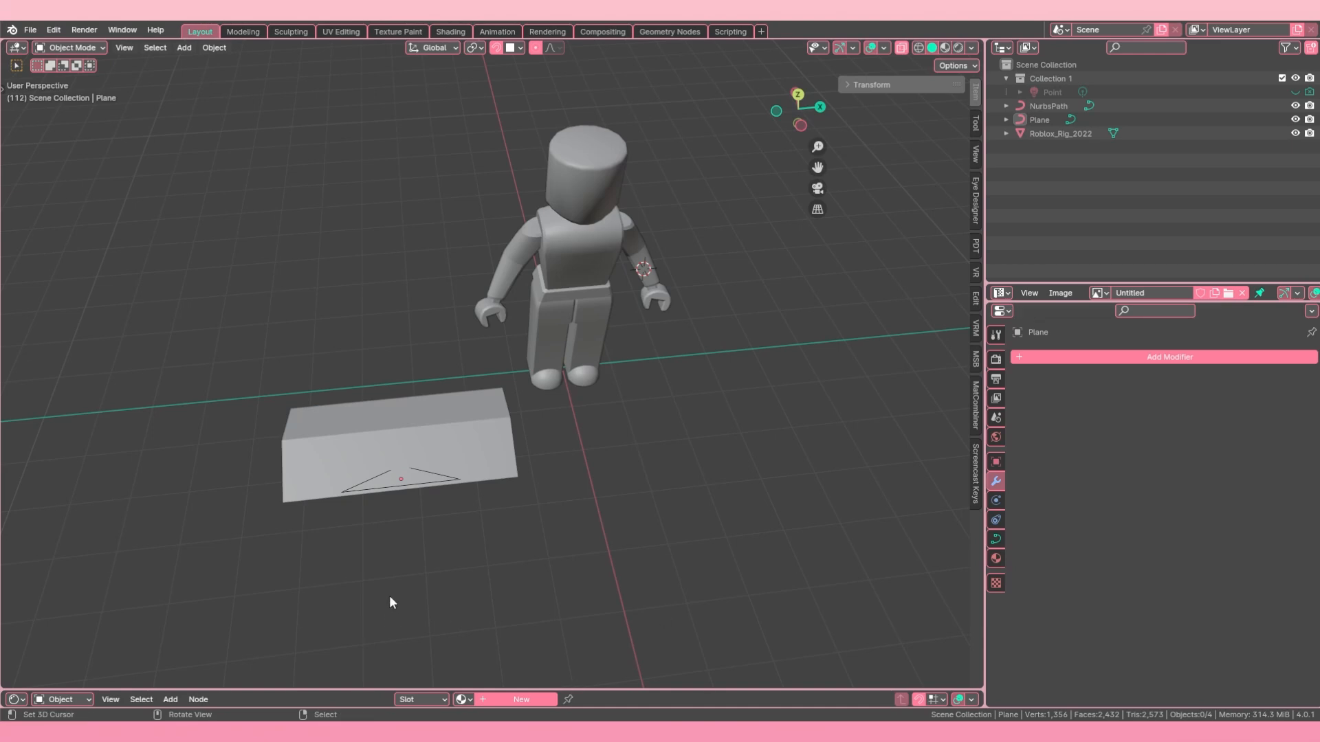
left_click(417, 485)
middle_click_drag(416, 485, 435, 524)
key("g")
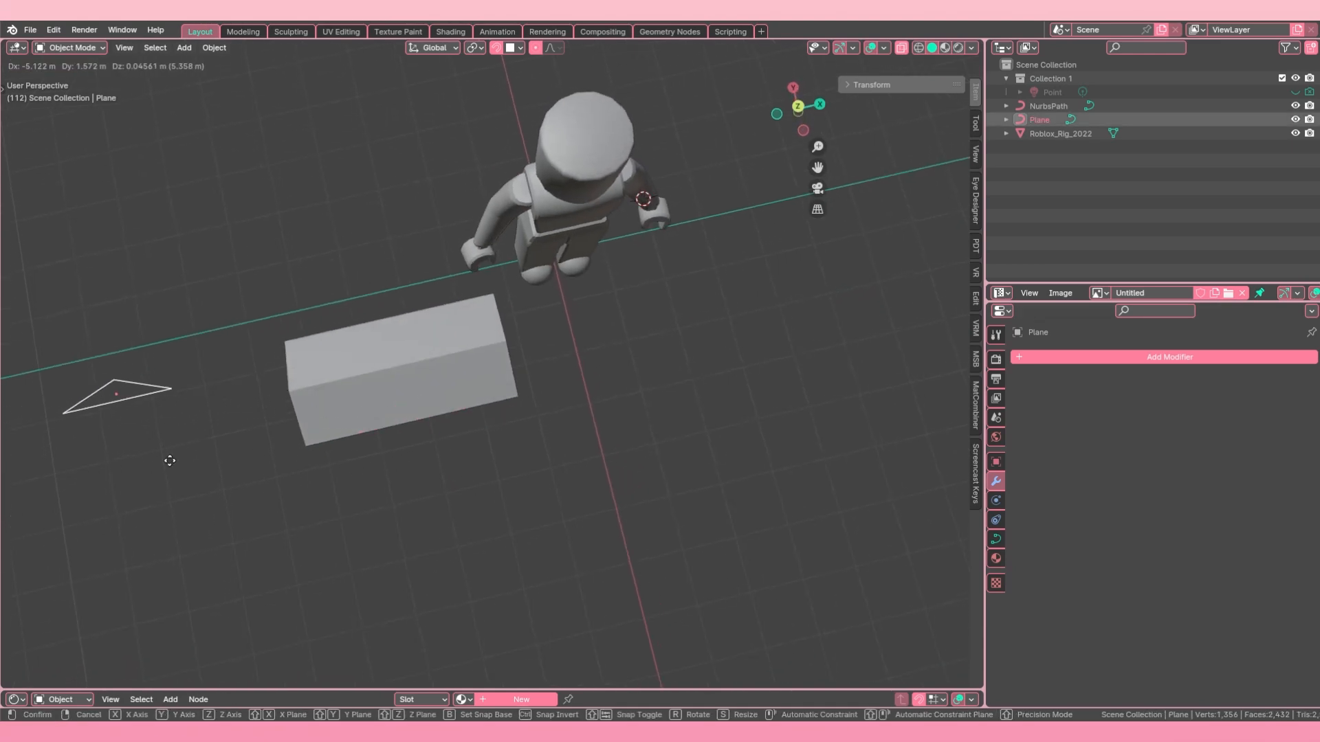
left_click(177, 450)
middle_click_drag(347, 407, 338, 347)
scroll(295, 432, "down", 3)
key("g")
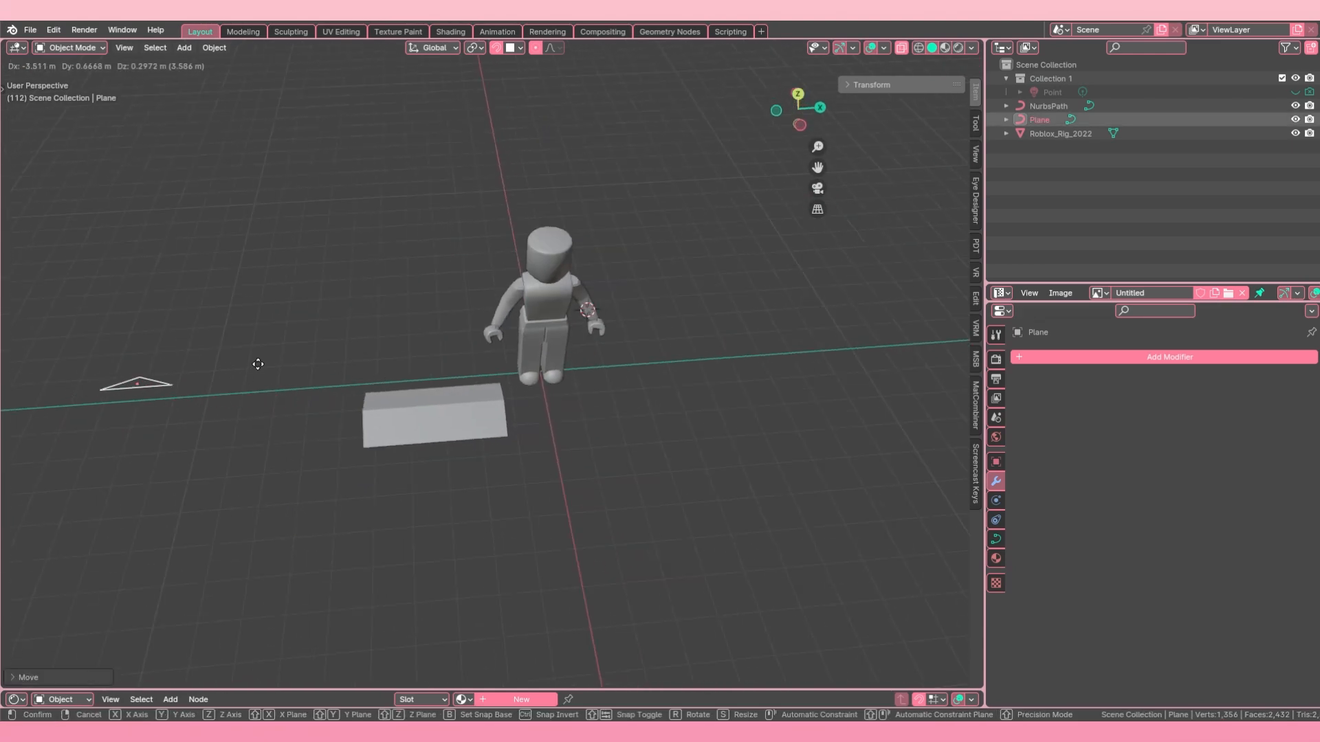
left_click(240, 376)
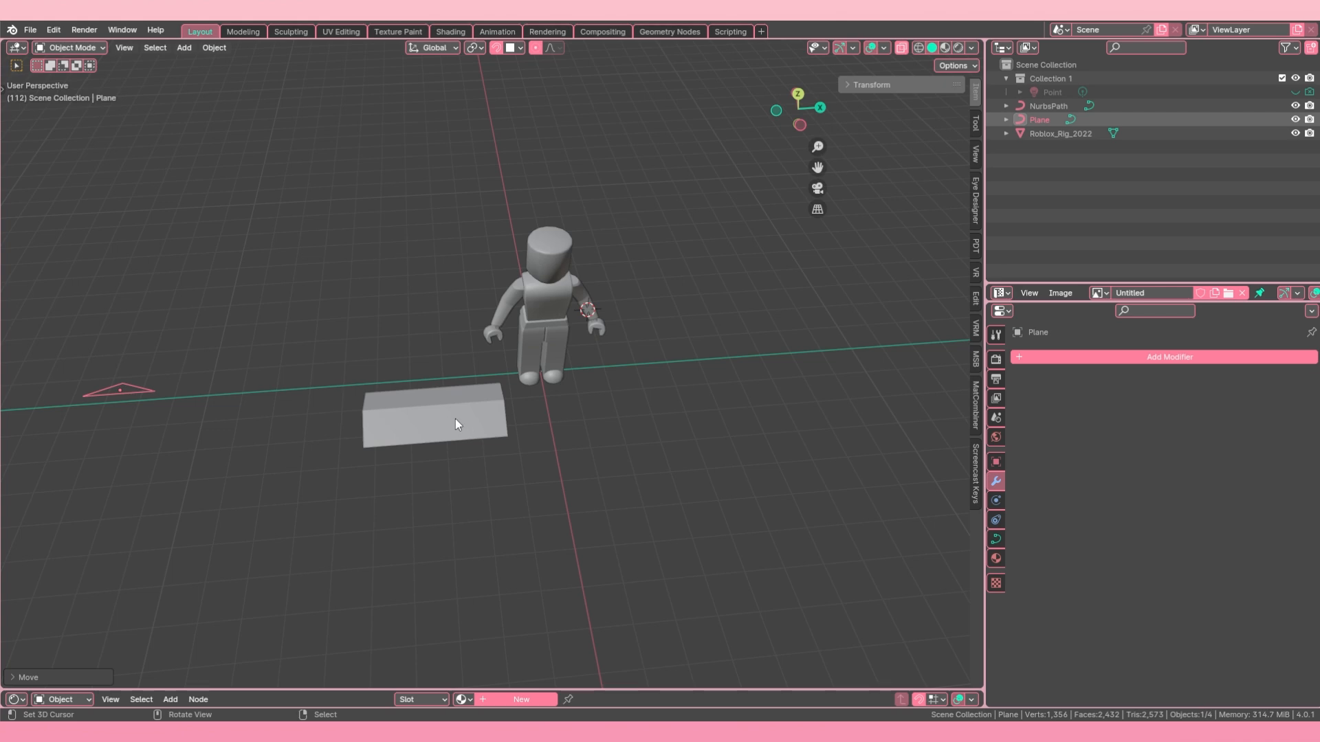
Step: Select the bevelled path and switch it to Edit Mode, trying the change back to Object Mode once along the way
middle_click_drag(455, 420, 476, 423)
scroll(475, 426, "up", 2)
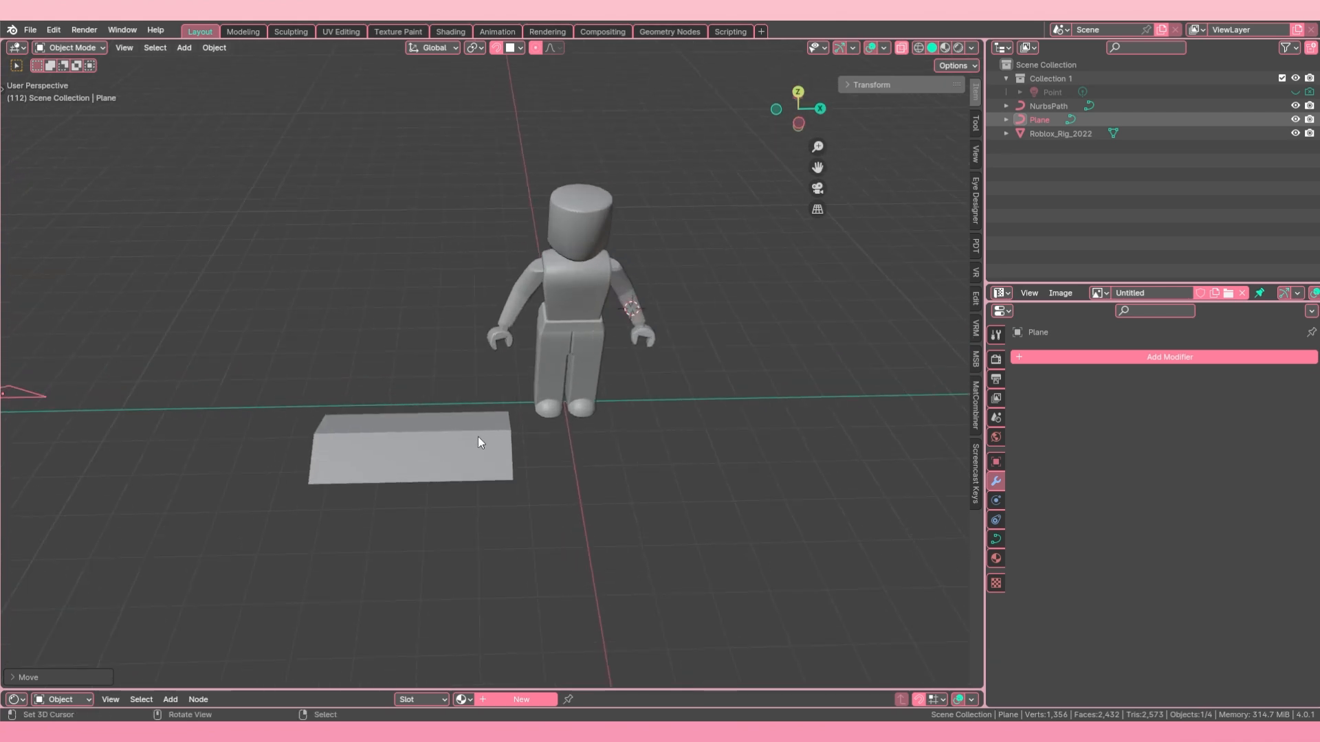
left_click(451, 451)
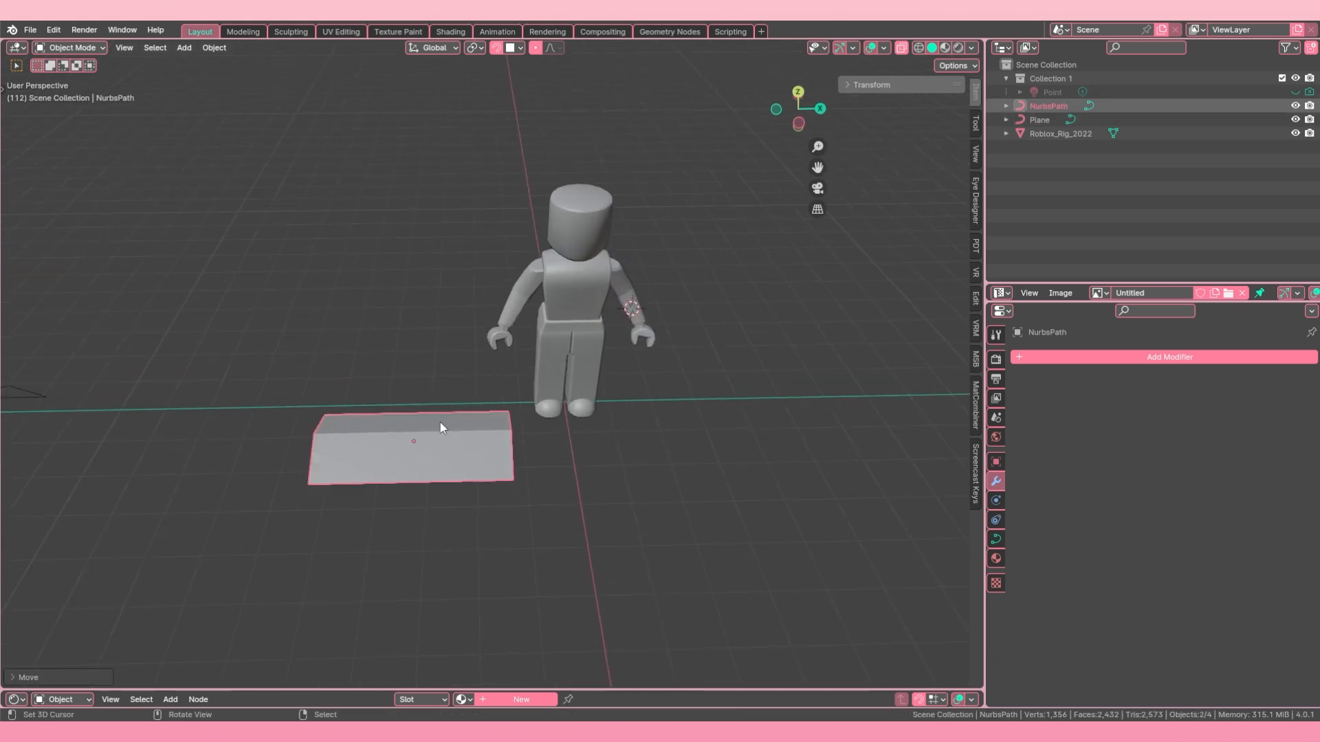
middle_click_drag(442, 424, 605, 440)
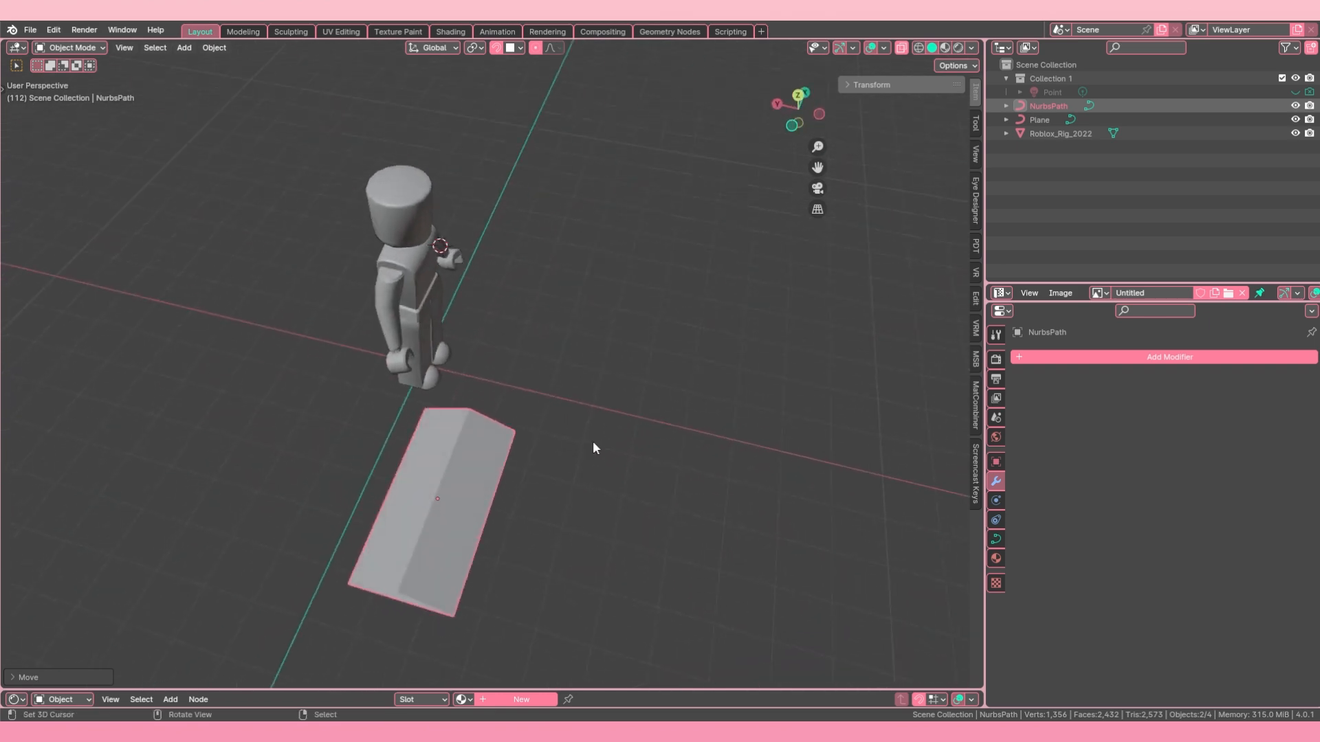
key("Tab")
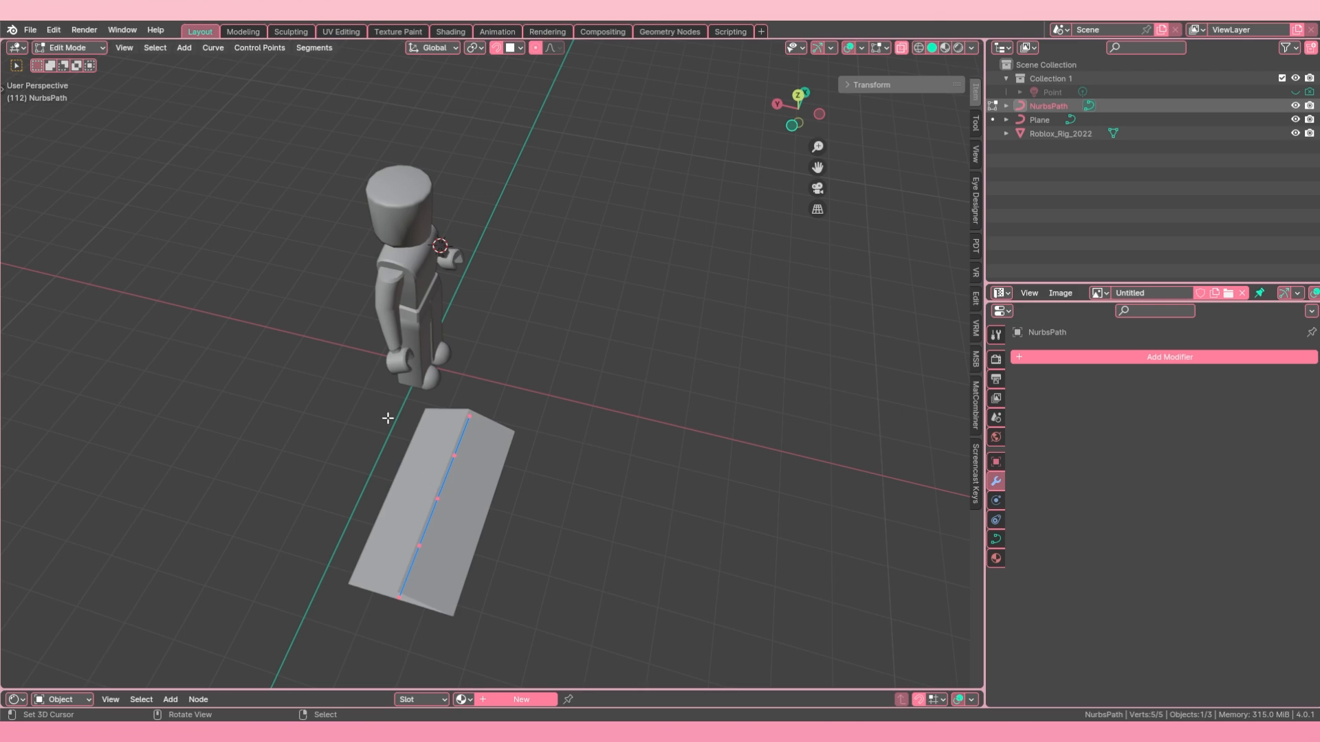
left_click(68, 47)
left_click(83, 64)
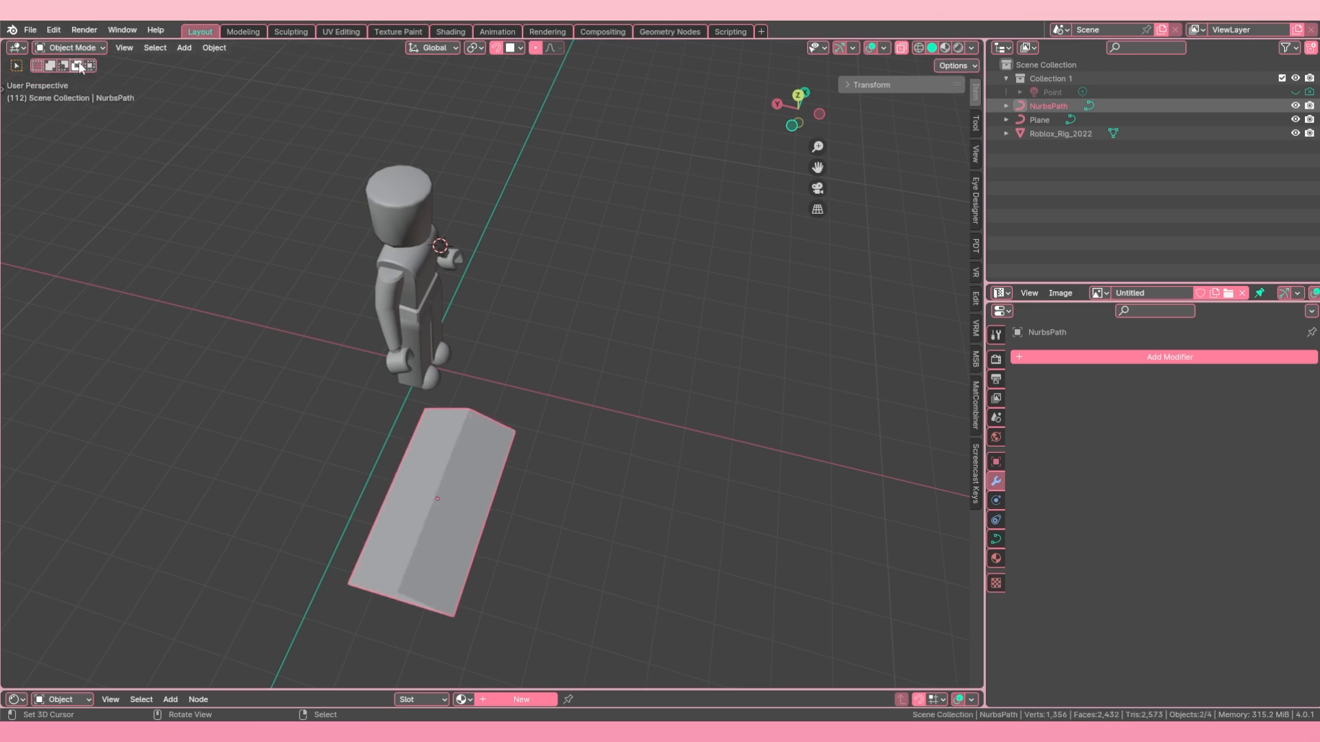
left_click(77, 48)
left_click(87, 74)
Step: Try moving the path's end control point nearest the character freely, and undo the move
middle_click_drag(522, 440, 611, 482)
right_click(318, 460)
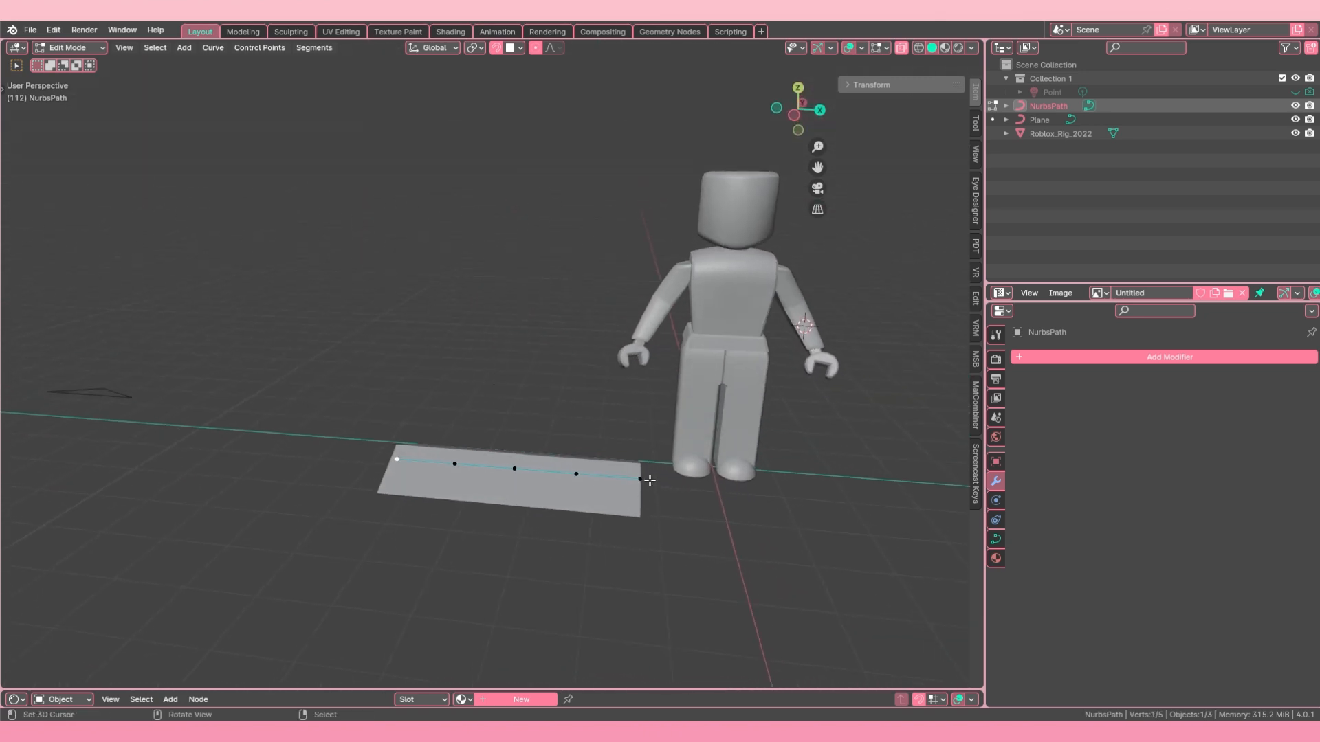
right_click_drag(646, 479, 482, 604)
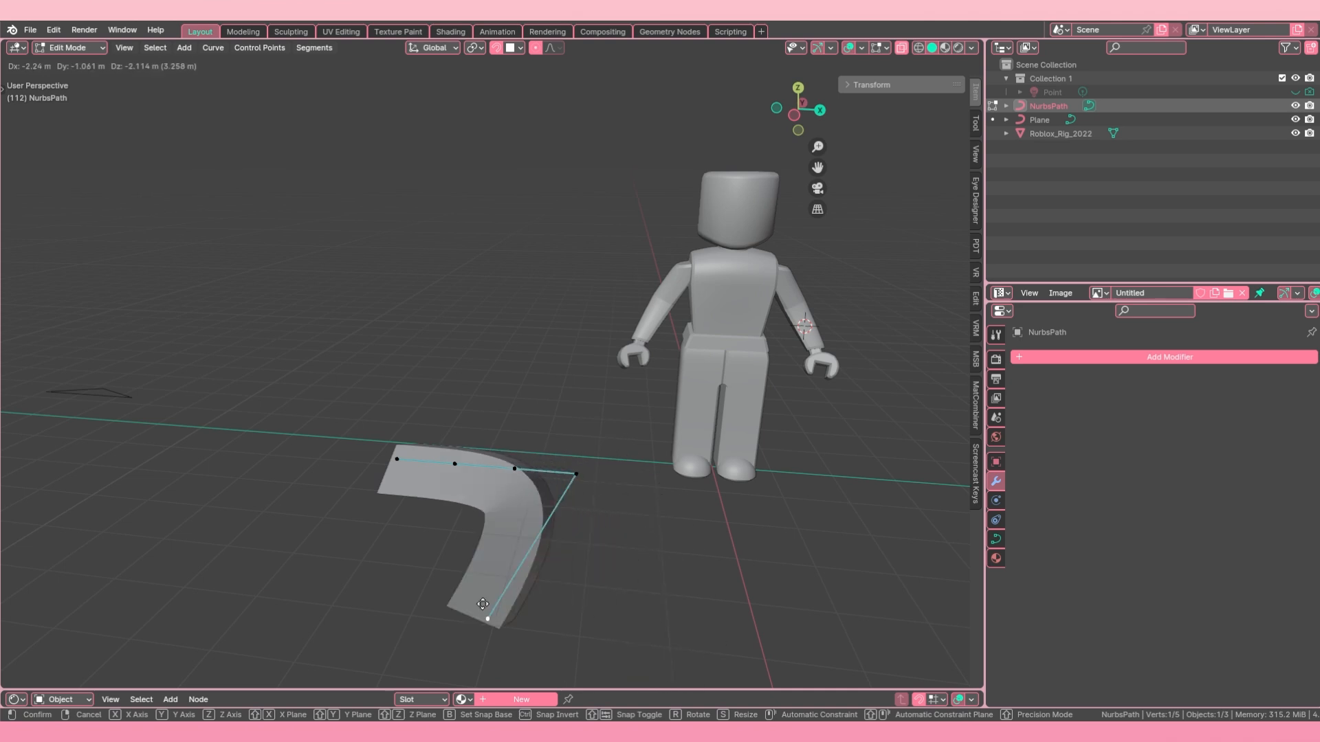
left_click(691, 563)
middle_click_drag(578, 450, 618, 545)
key("g")
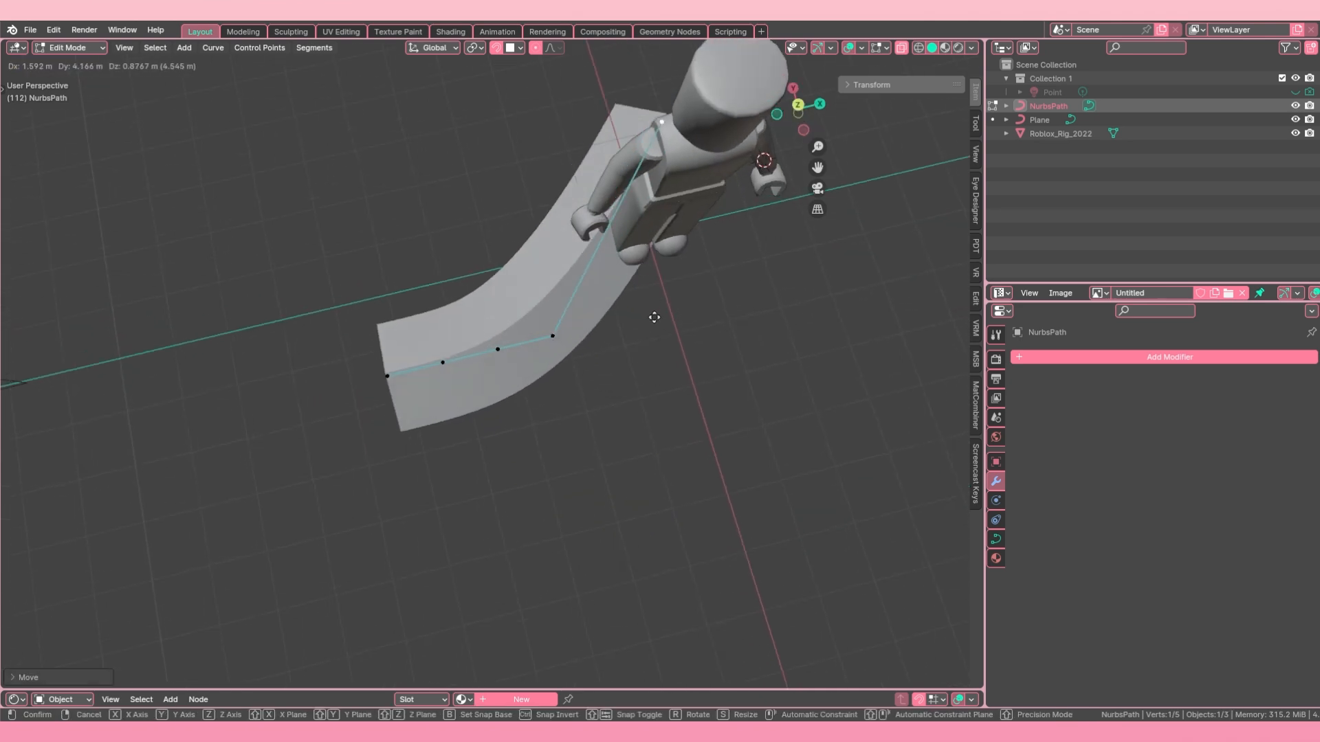
right_click(654, 319)
middle_click_drag(609, 463, 569, 368)
key("ctrl+z")
Step: Try raising the path's end control point nearest the character along the global Z axis
middle_click_drag(635, 456, 519, 427, "shift")
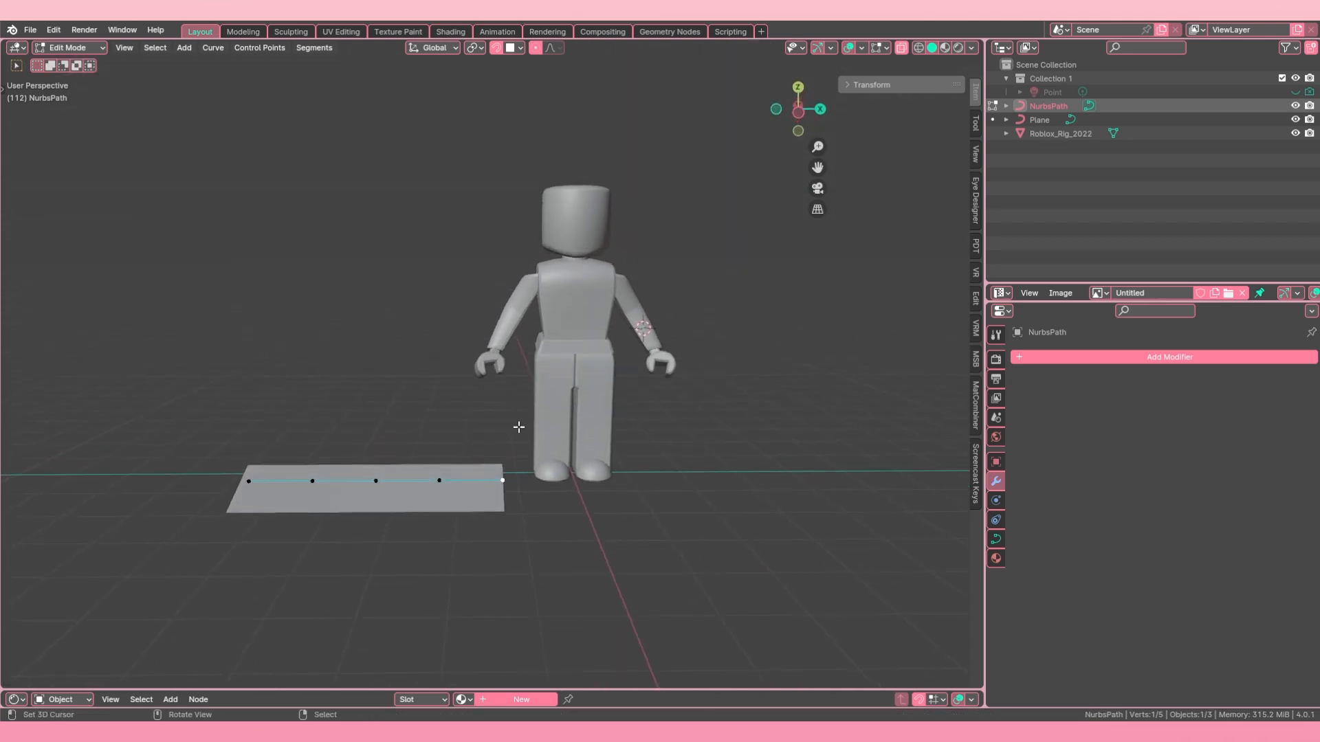
key("g")
key("z")
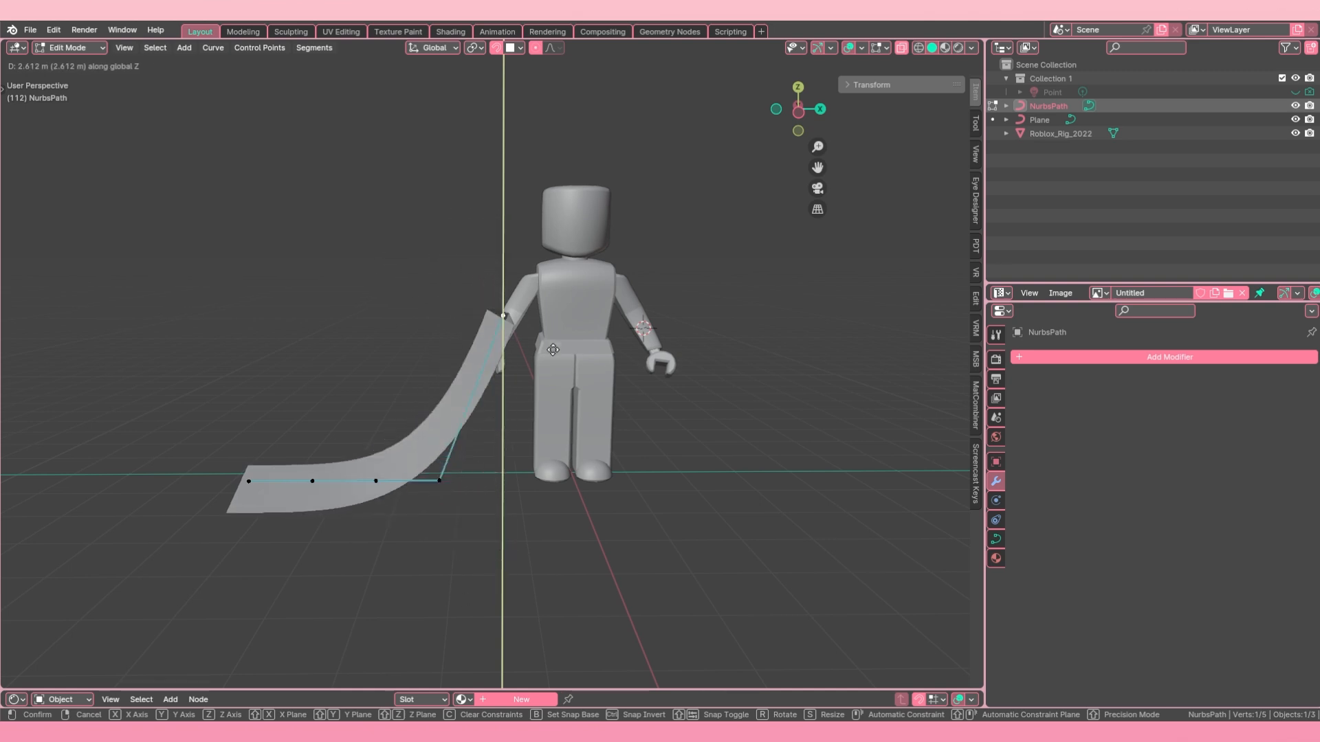
left_click(507, 308)
middle_click_drag(506, 308, 539, 458)
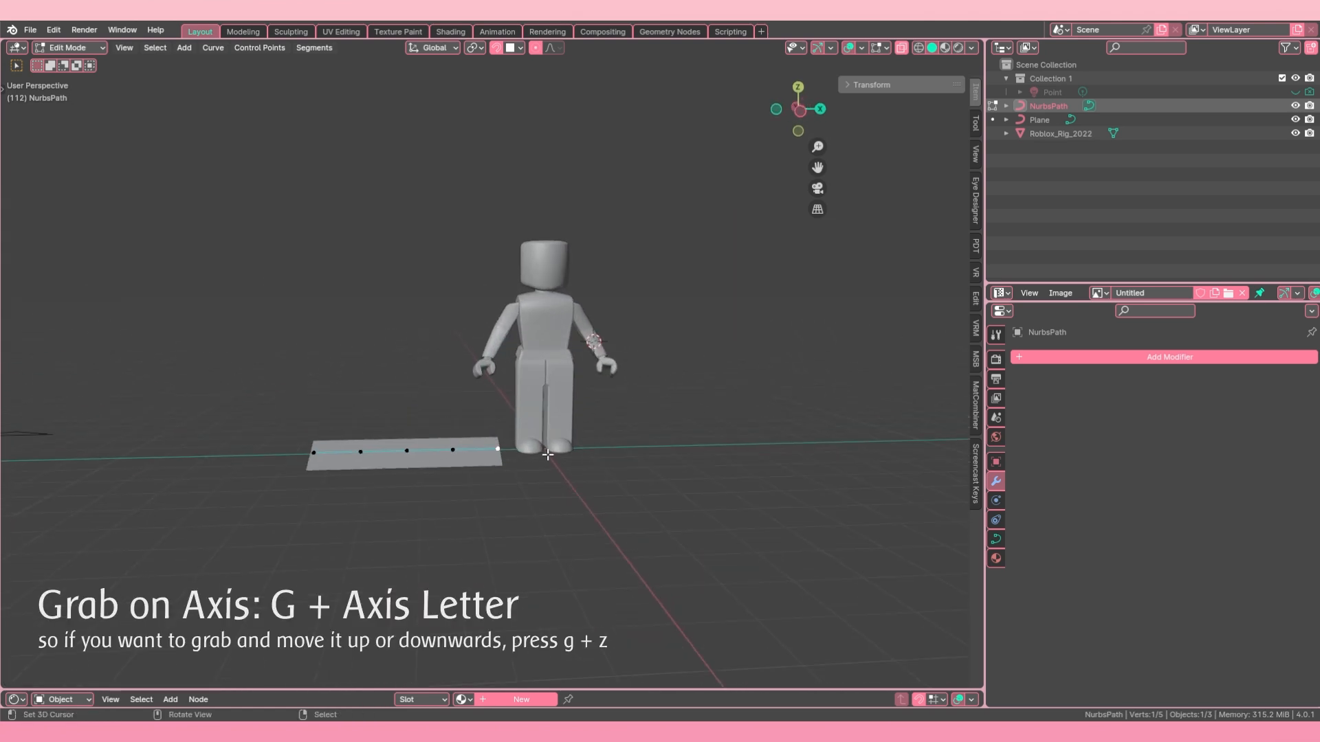
Step: Try moving the path's end control point nearest the character along the global Z and Y axes, and undo the move
key("g")
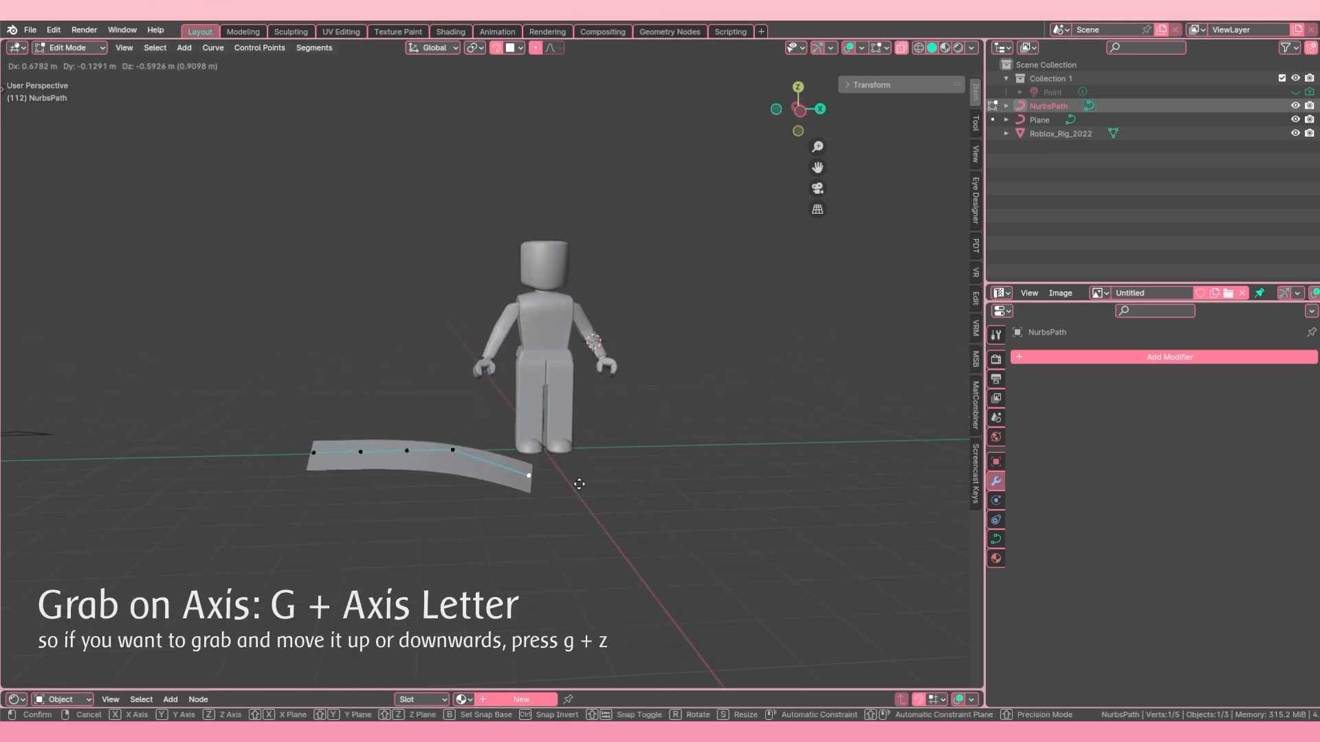
key("z")
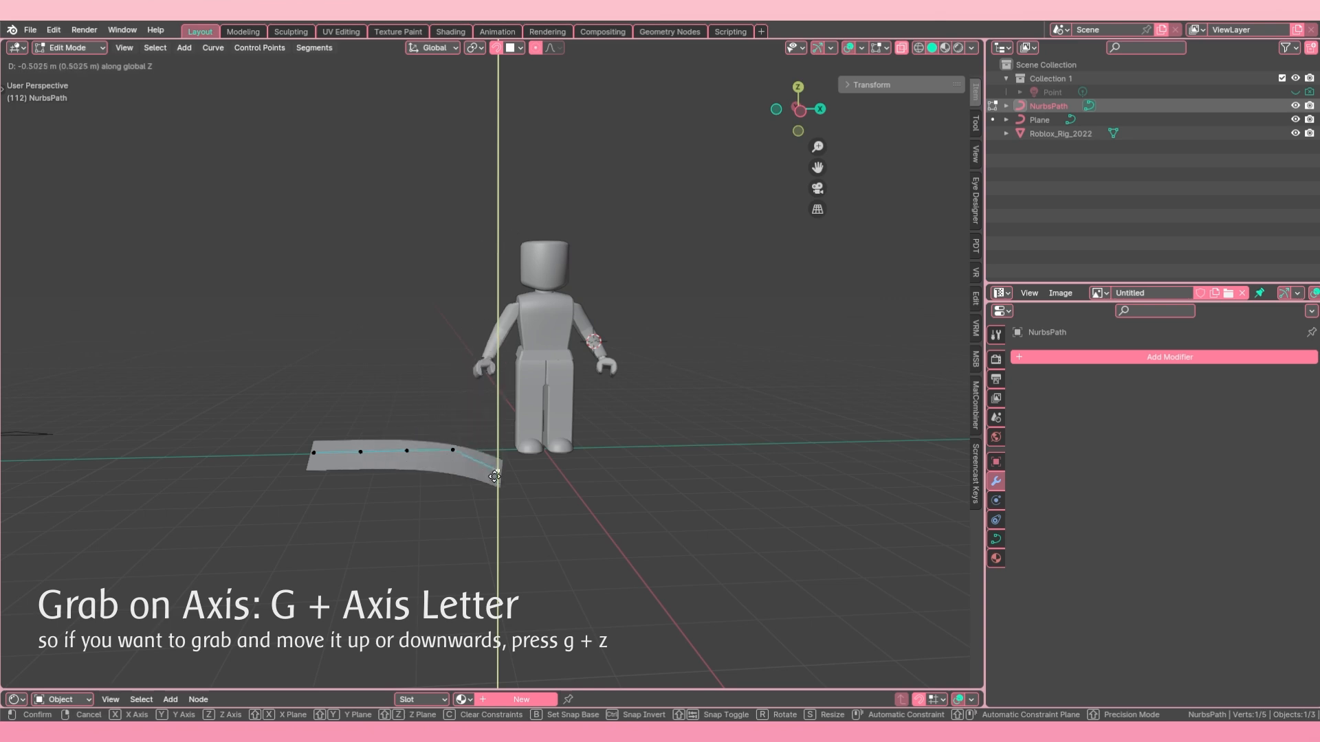
key("y")
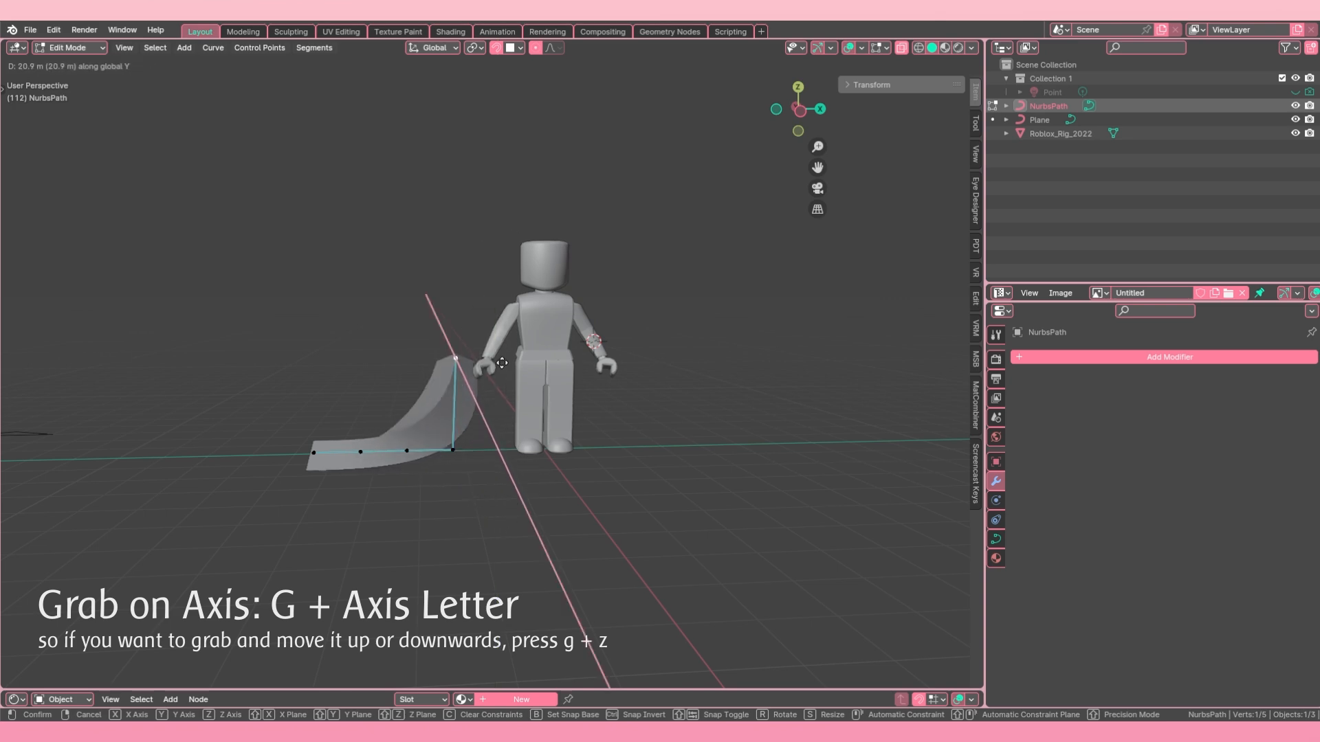
left_click(536, 547)
middle_click_drag(536, 546, 610, 507)
key("ctrl+z")
Step: Select all of the path's control points and scale them up to lengthen the bevelled path
key("a")
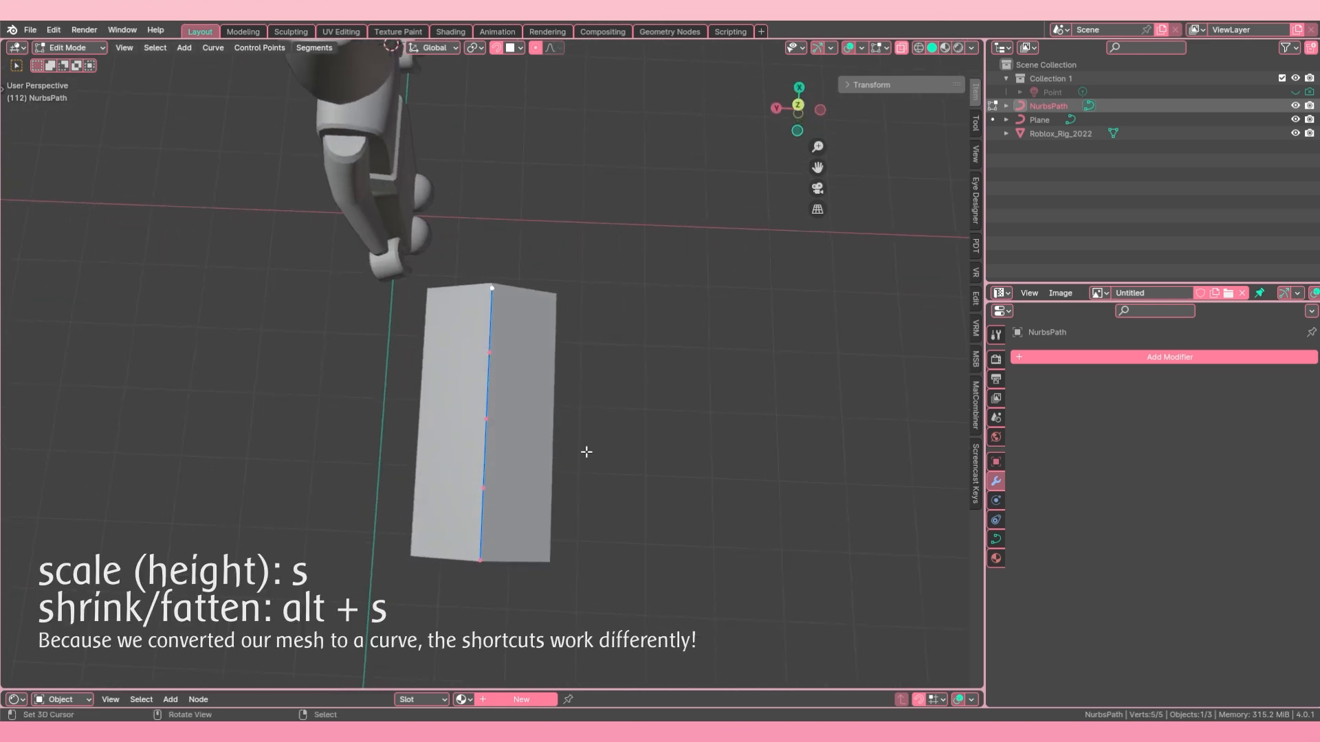
key("s")
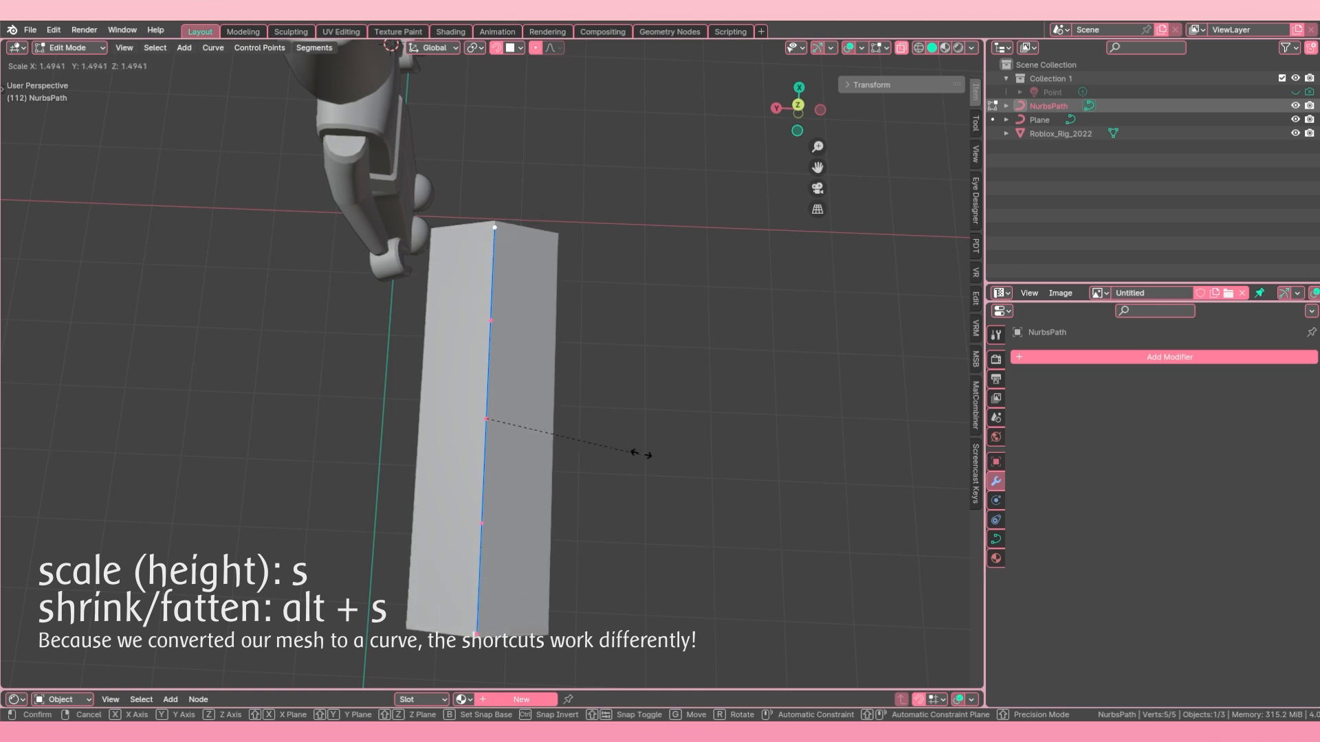
left_click(677, 461)
middle_click_drag(539, 353, 613, 442)
key("s")
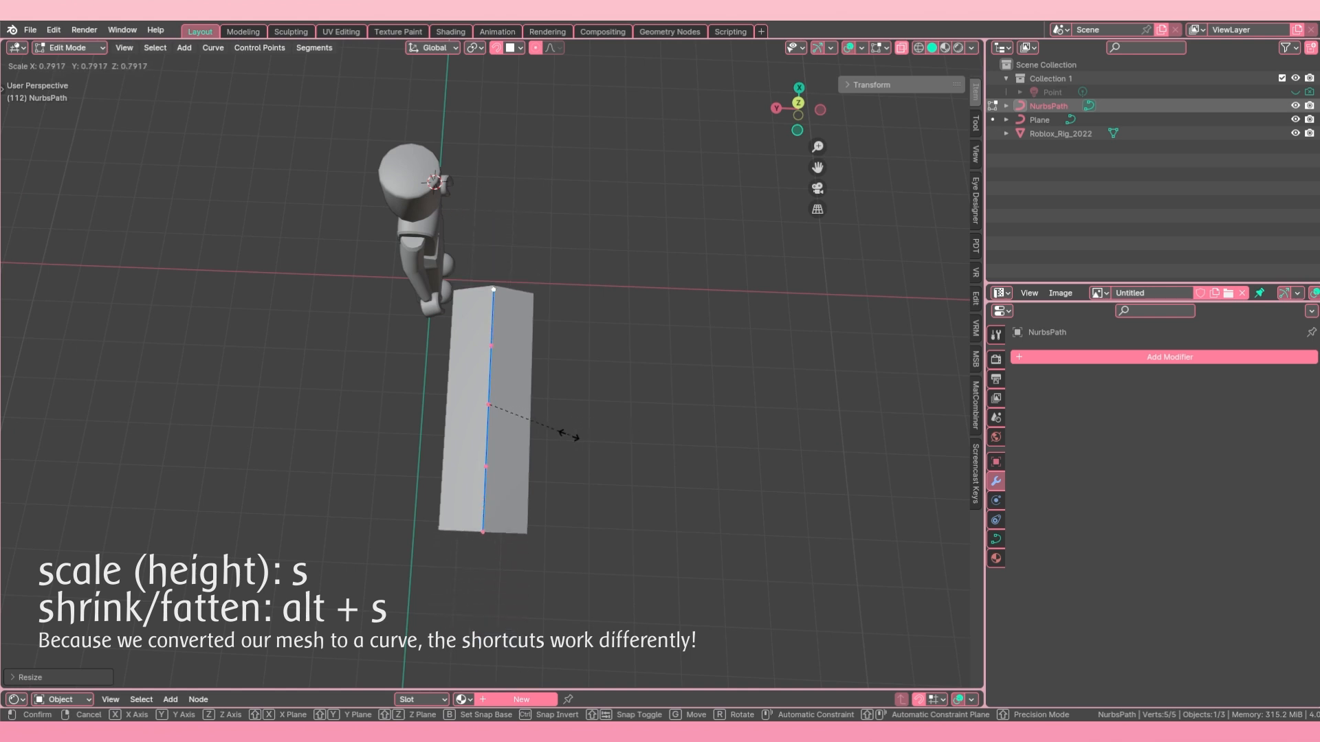
right_click(616, 427)
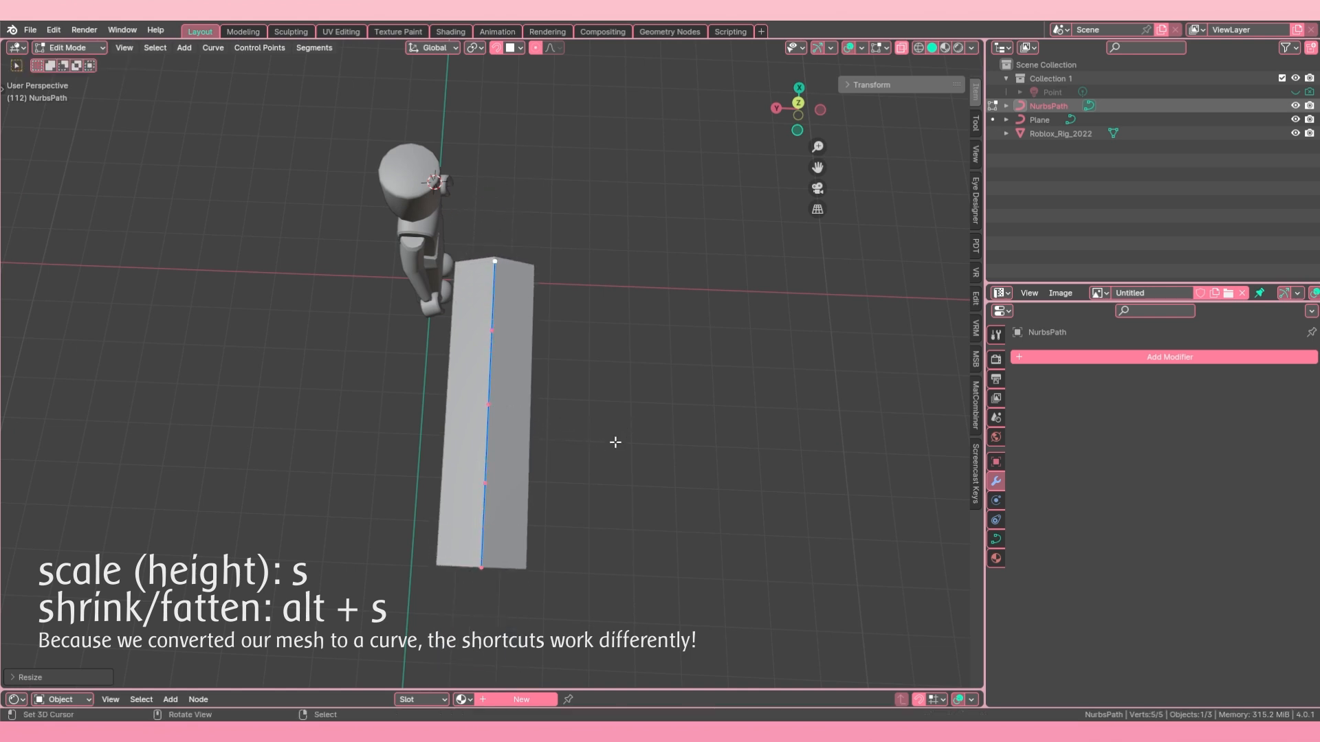
Step: Thin the whole path to about half its thickness with Shrink/Fatten, and rescale its length
key("alt+s")
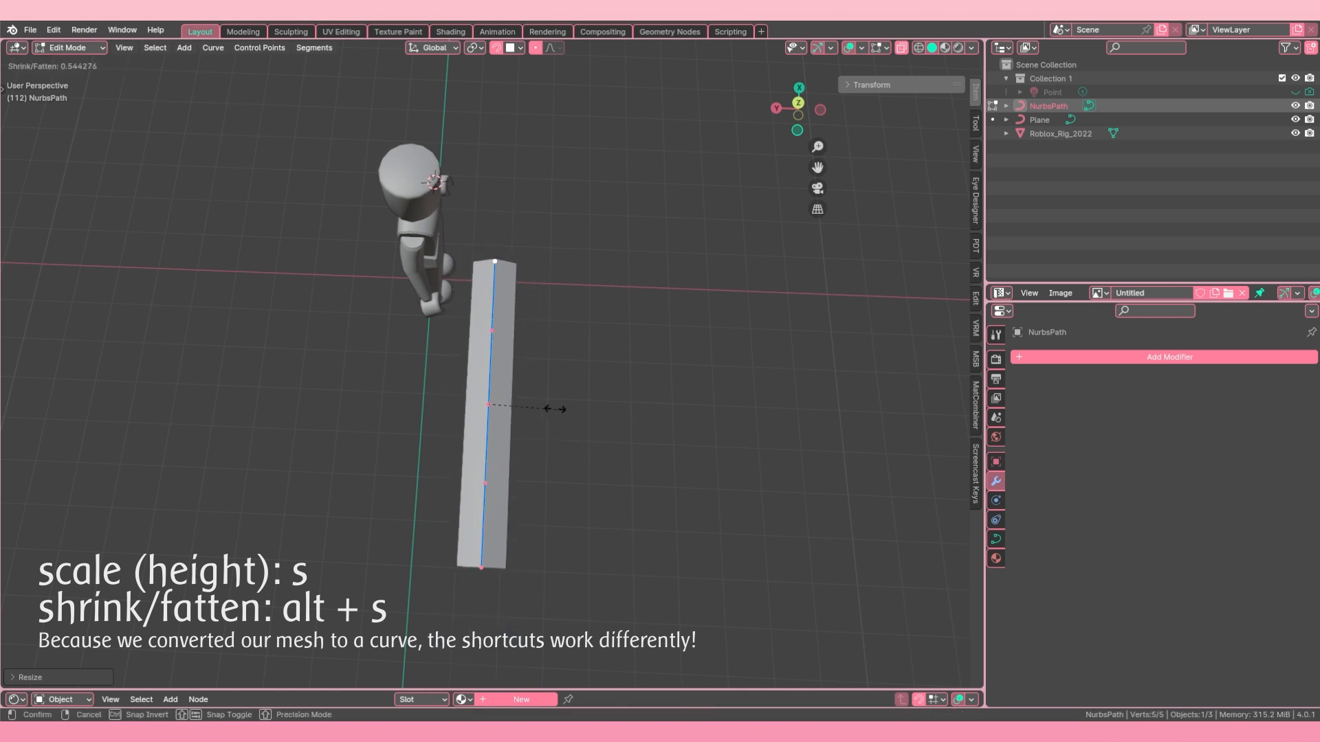
left_click(548, 401)
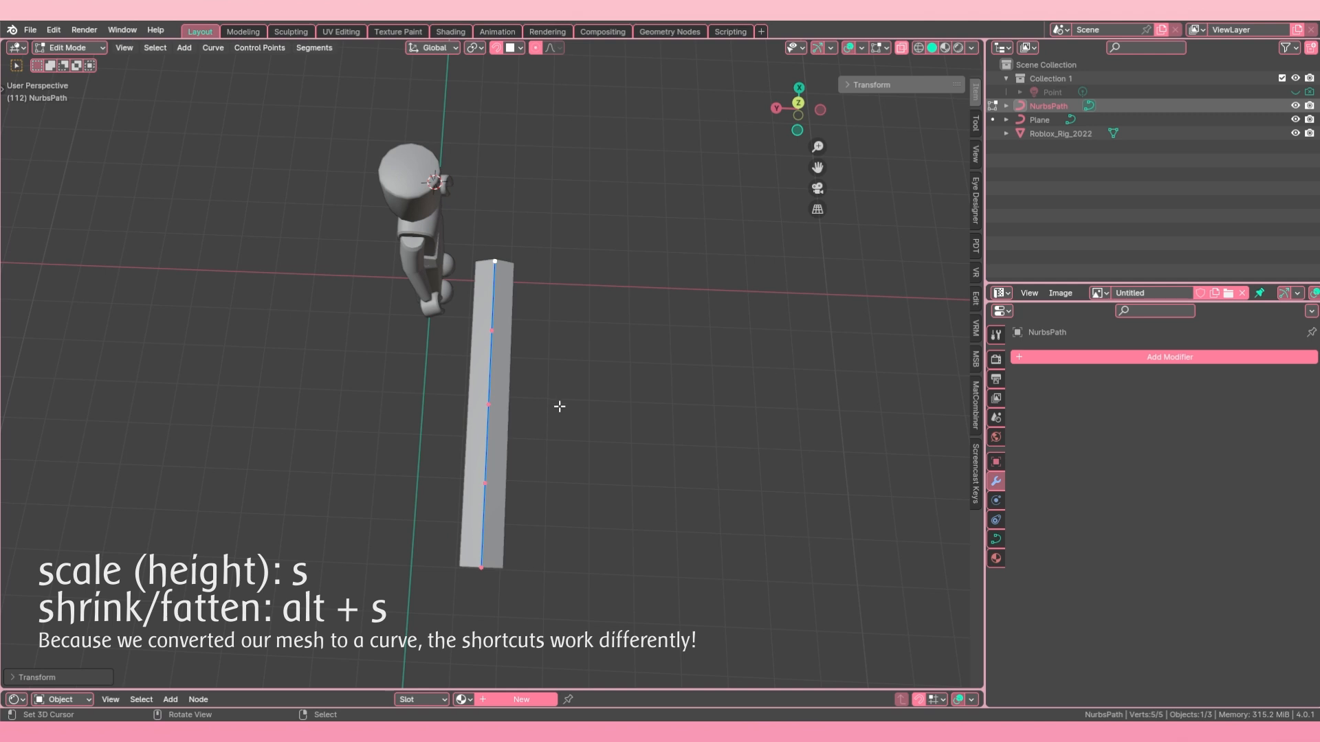
key("s")
left_click(555, 411)
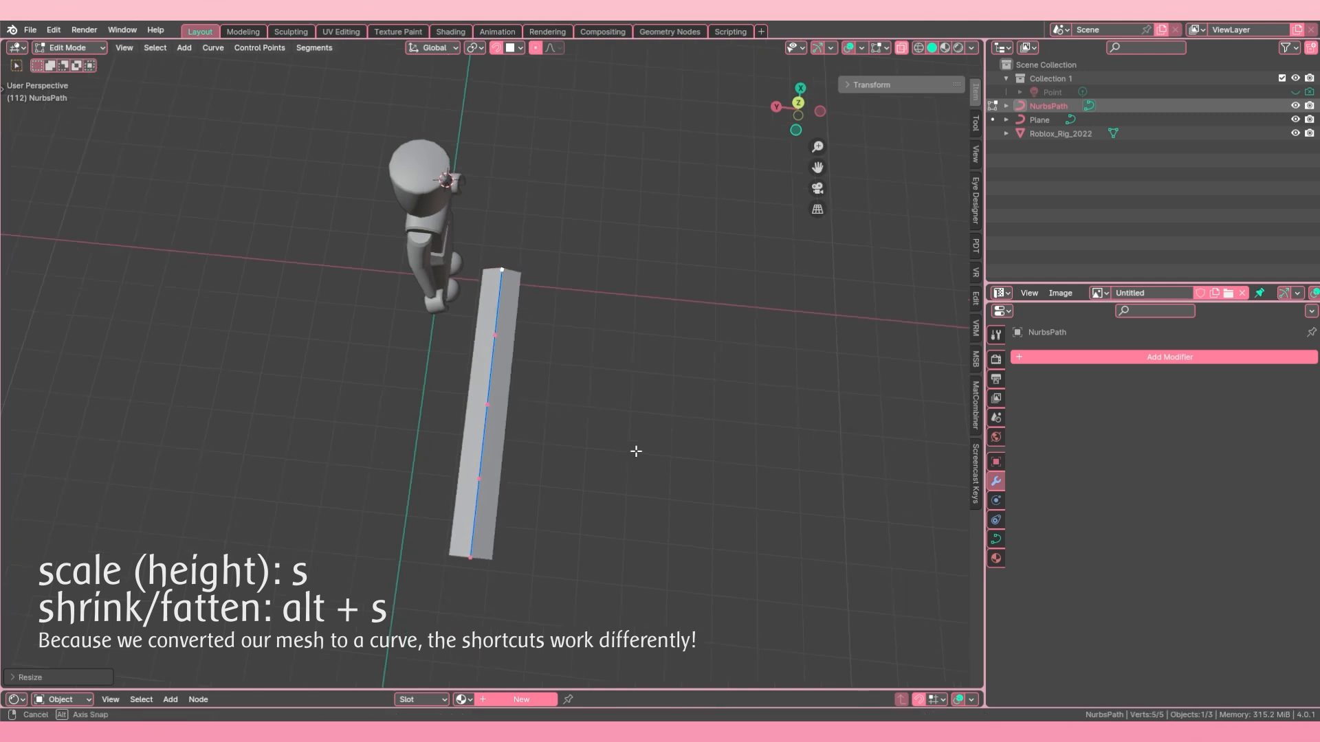
Step: Rotate the path up from the ground into a standing position, and turn it about the global Z axis
middle_click_drag(636, 451, 574, 468)
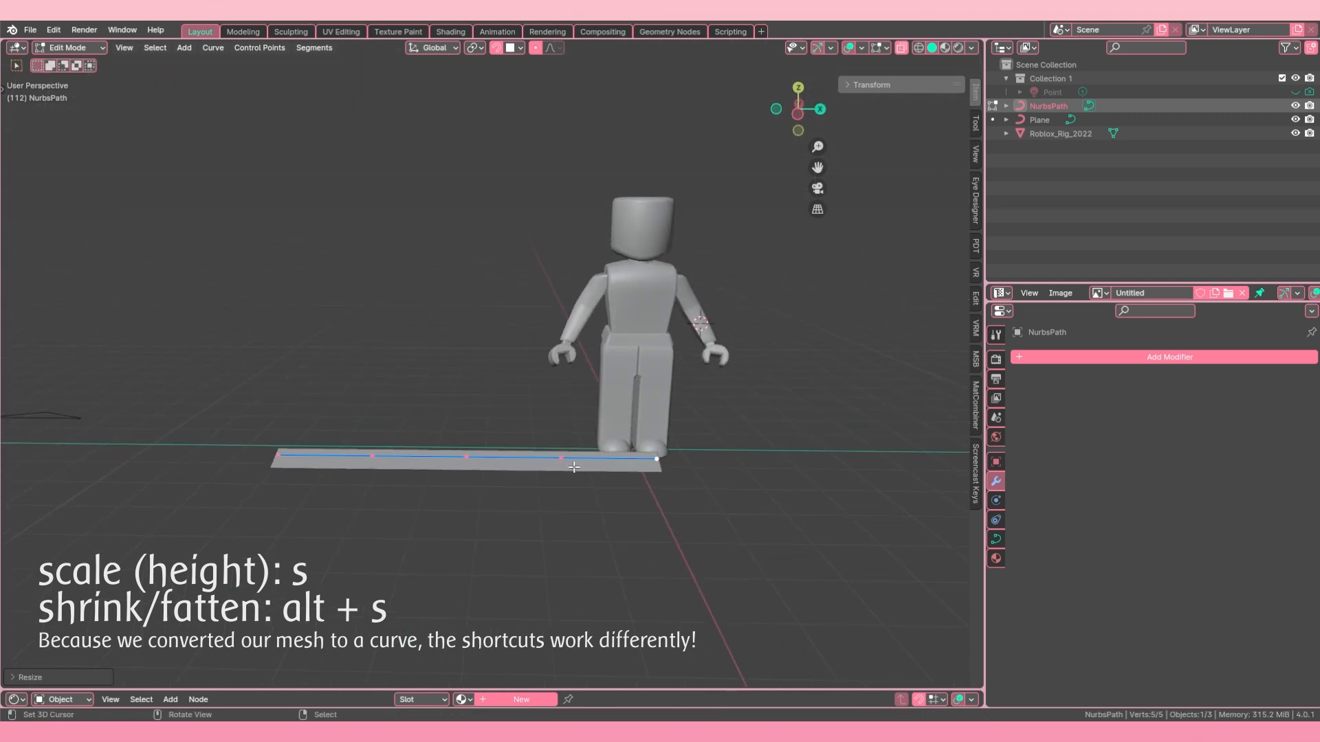
key("r")
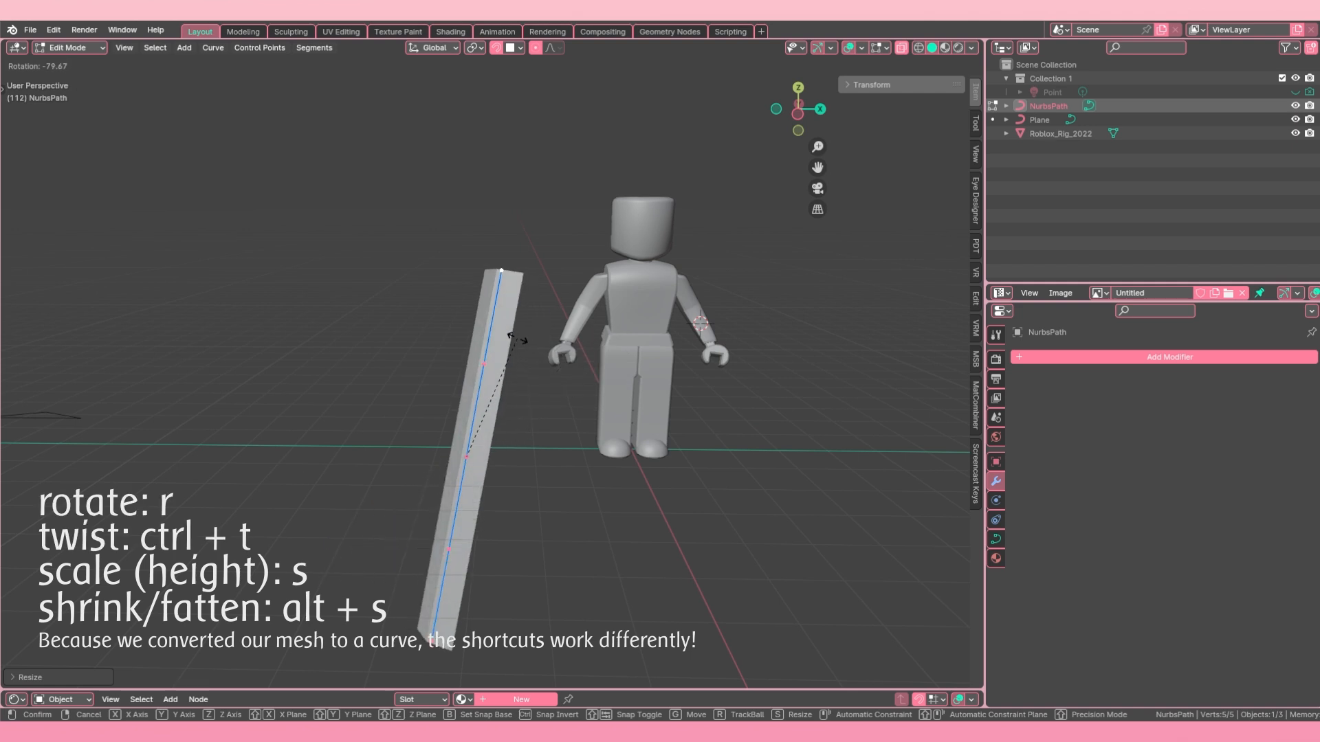
left_click(529, 323)
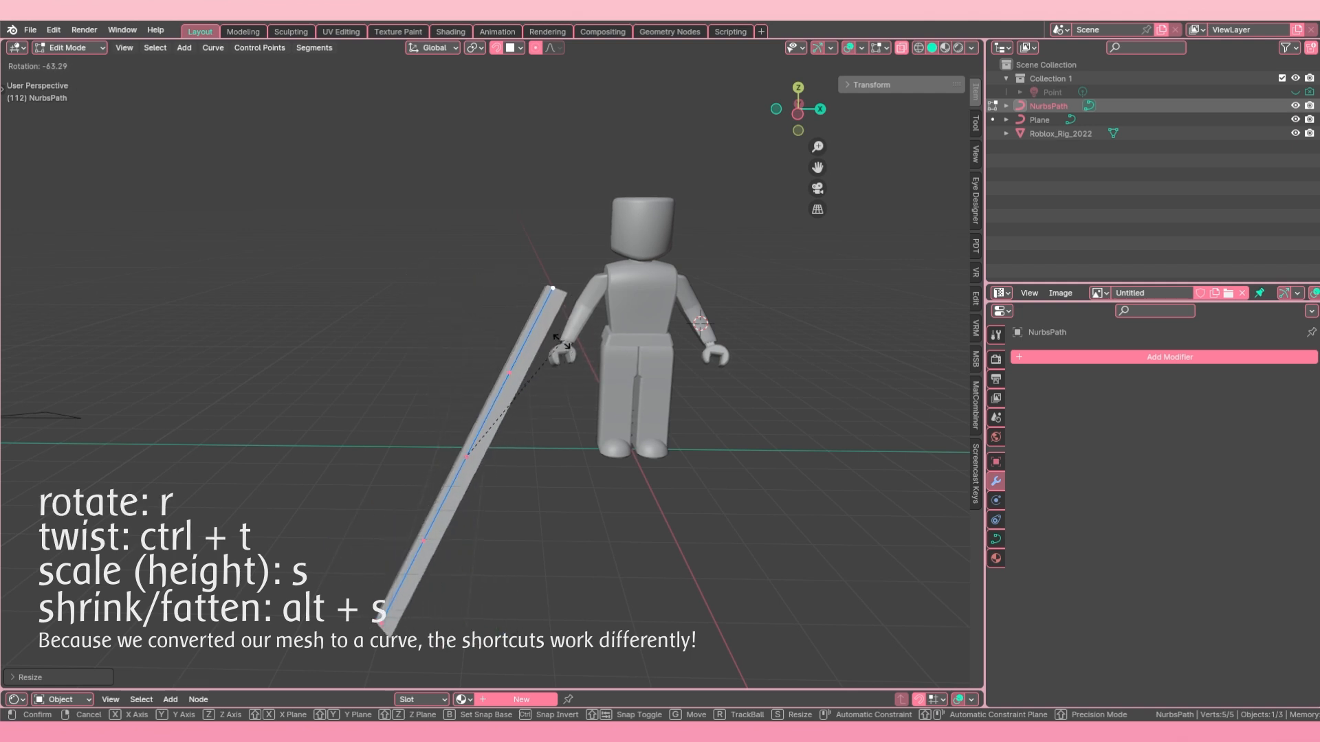
middle_click_drag(550, 376, 557, 295)
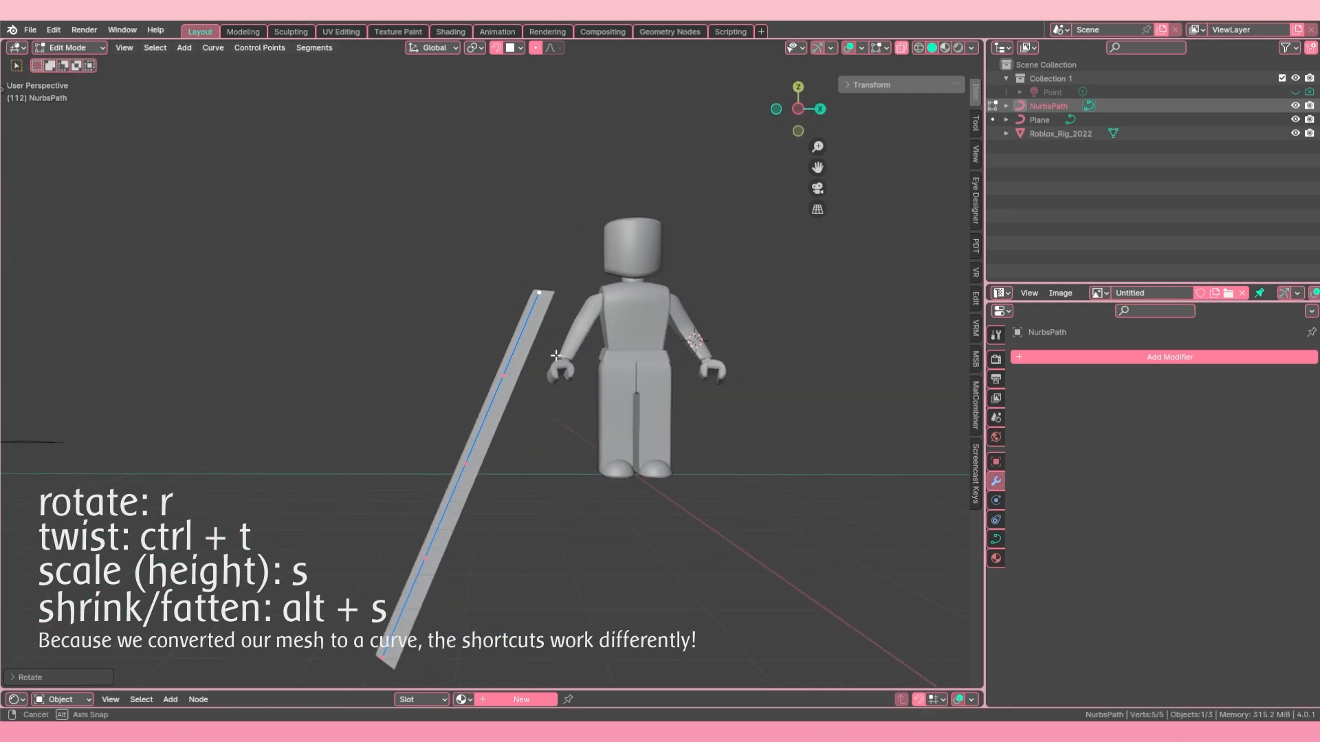
key("r")
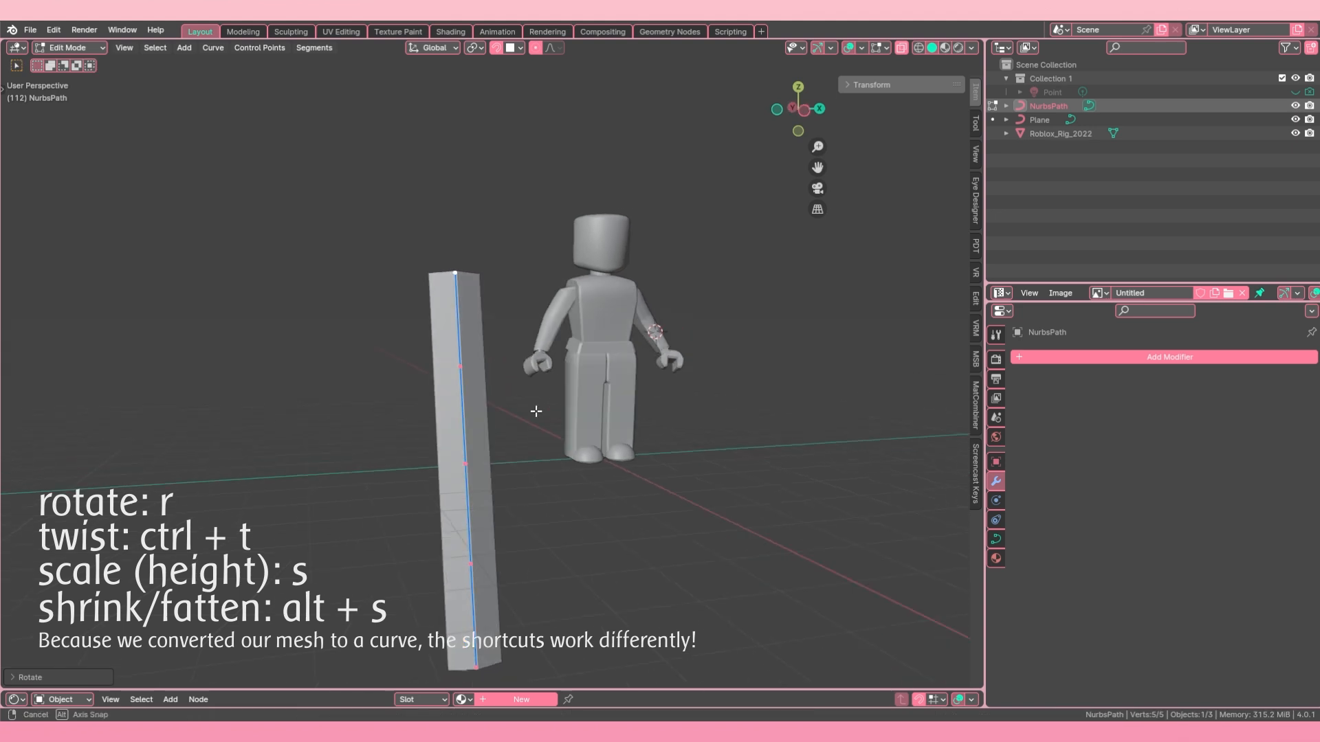
middle_click_drag(530, 412, 494, 434)
key("z")
left_click(699, 421)
Step: Move the path up beside the character's head and arm, and scale it down to suit the character's size
key("g")
left_click(614, 345)
middle_click_drag(615, 345, 673, 364)
middle_click_drag(660, 364, 748, 512, "shift")
scroll(713, 516, "up", 3)
key("s")
left_click(640, 549)
key("g")
left_click(582, 411)
Step: Rotate the standing path about the global Z axis to turn its faces relative to the character
middle_click_drag(582, 411, 427, 400)
key("r")
key("z")
left_click(619, 496)
middle_click_drag(609, 450, 646, 448, "shift")
key("r")
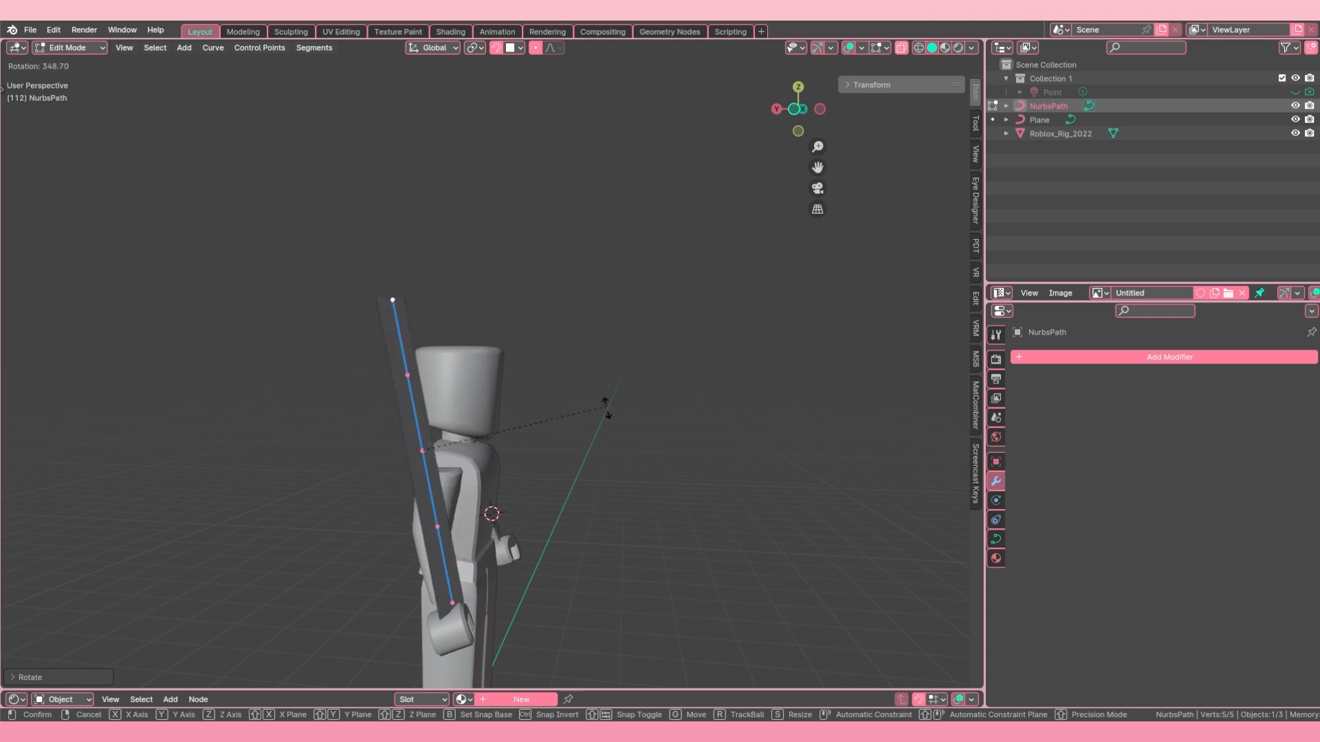
right_click(507, 522)
middle_click_drag(509, 522, 569, 517)
key("r")
right_click(590, 457)
middle_click_drag(590, 457, 501, 462)
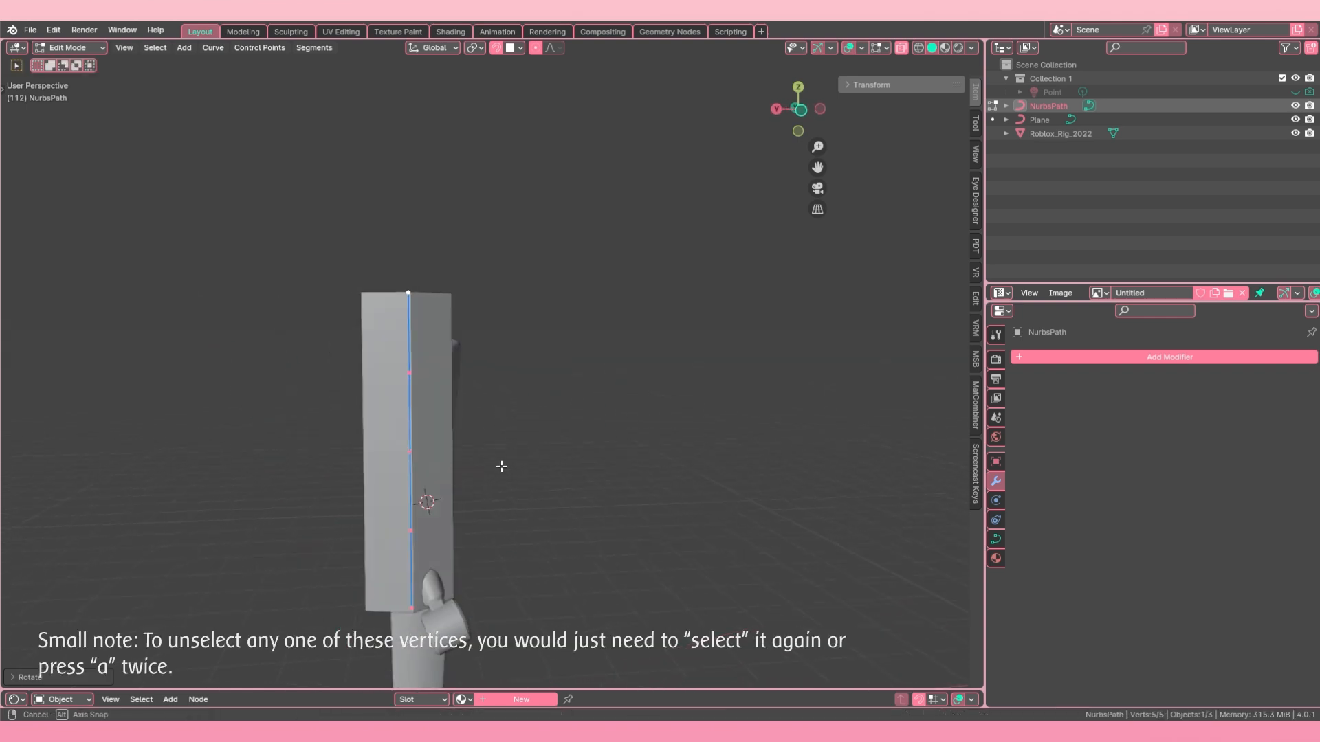
Step: Refine the path's rotation about the global Z axis so it stands edge-on beside the character, trying the X and Y axes along the way
key("r")
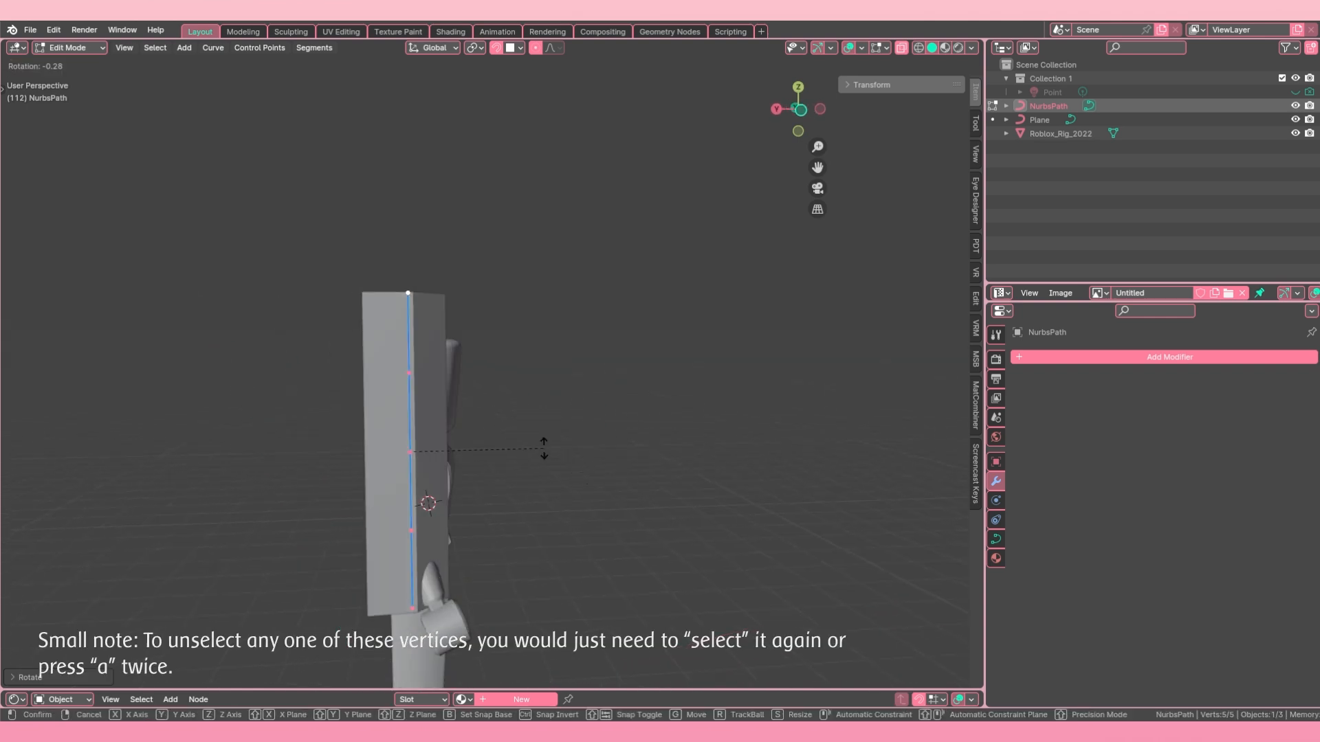
key("z")
left_click(523, 492)
middle_click_drag(522, 492, 454, 496)
key("r")
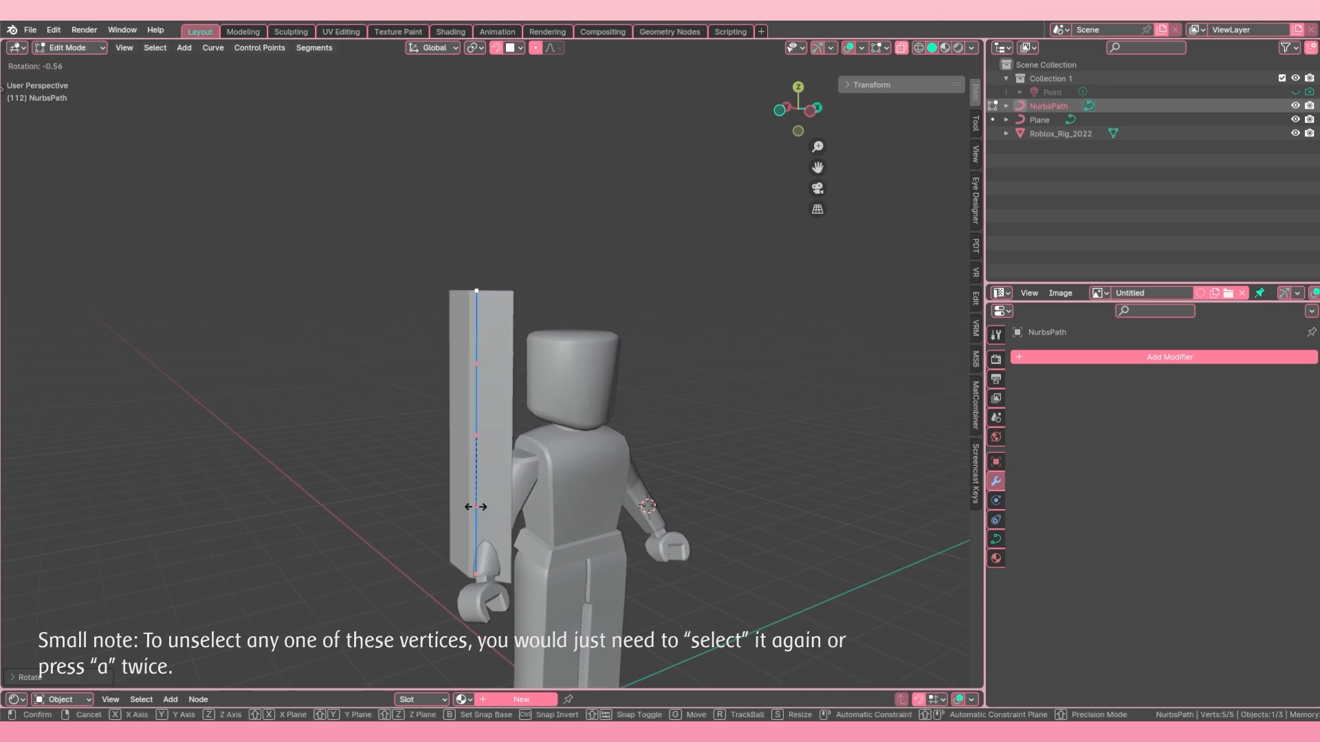
key("x")
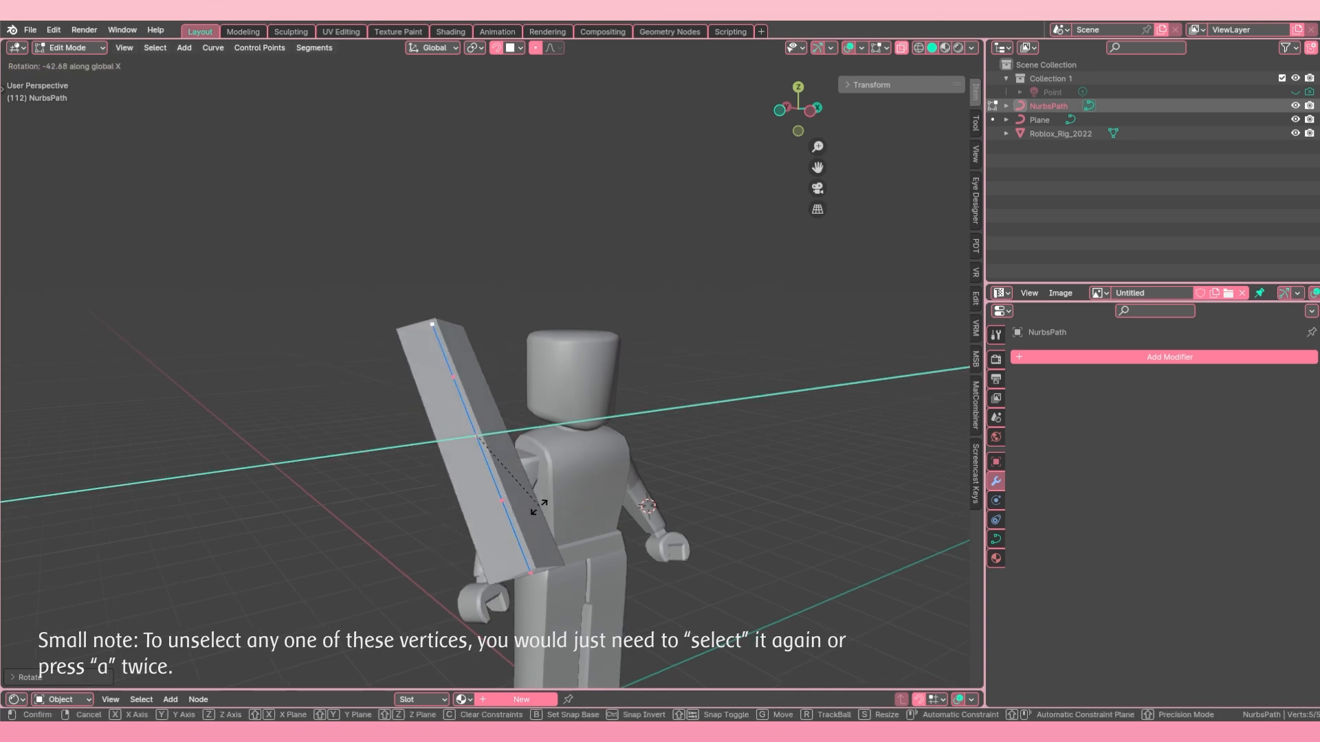
key("y")
key("z")
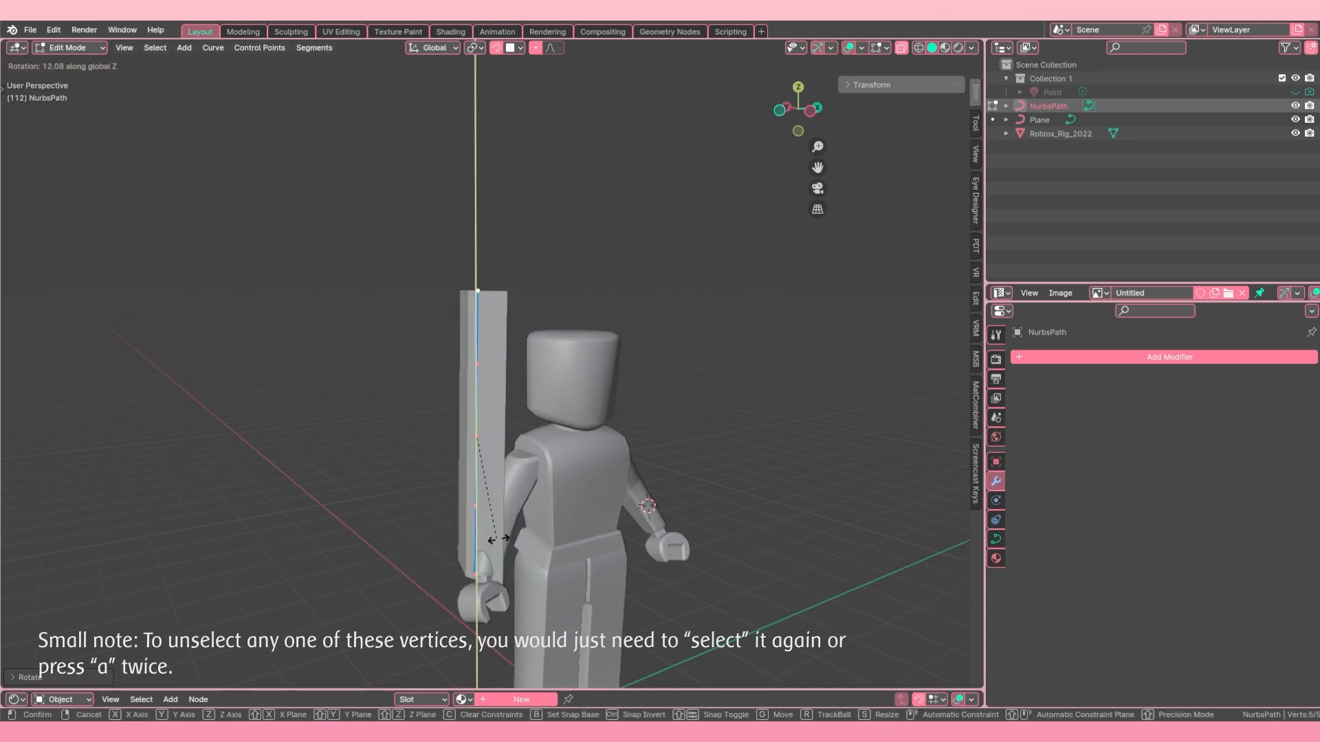
left_click(512, 548)
Step: Select only the top end control point of the standing path
middle_click_drag(532, 528, 371, 430)
left_click(376, 361)
middle_click_drag(377, 362, 370, 376)
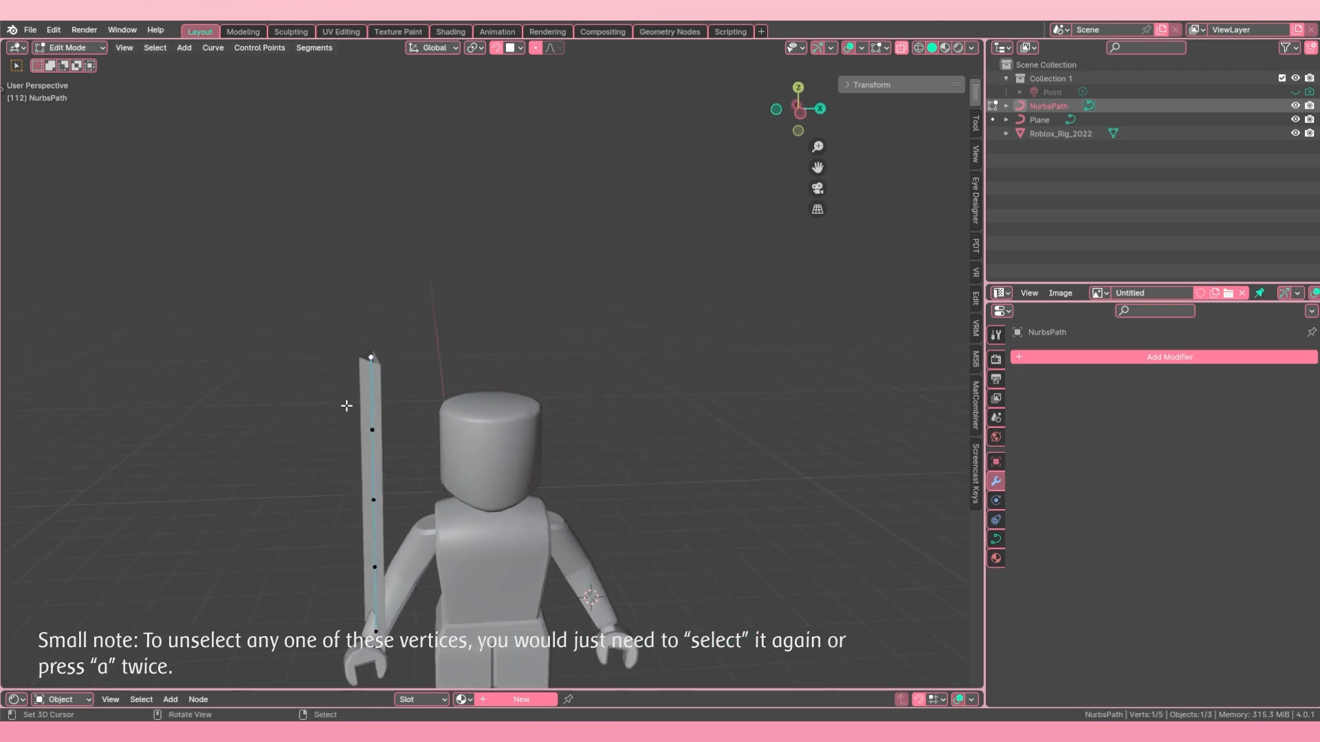
Step: Add a Mirror modifier to the path with Roblox_Rig_2022 as the mirror object, clipping enabled and merge disabled
scroll(405, 415, "down", 2)
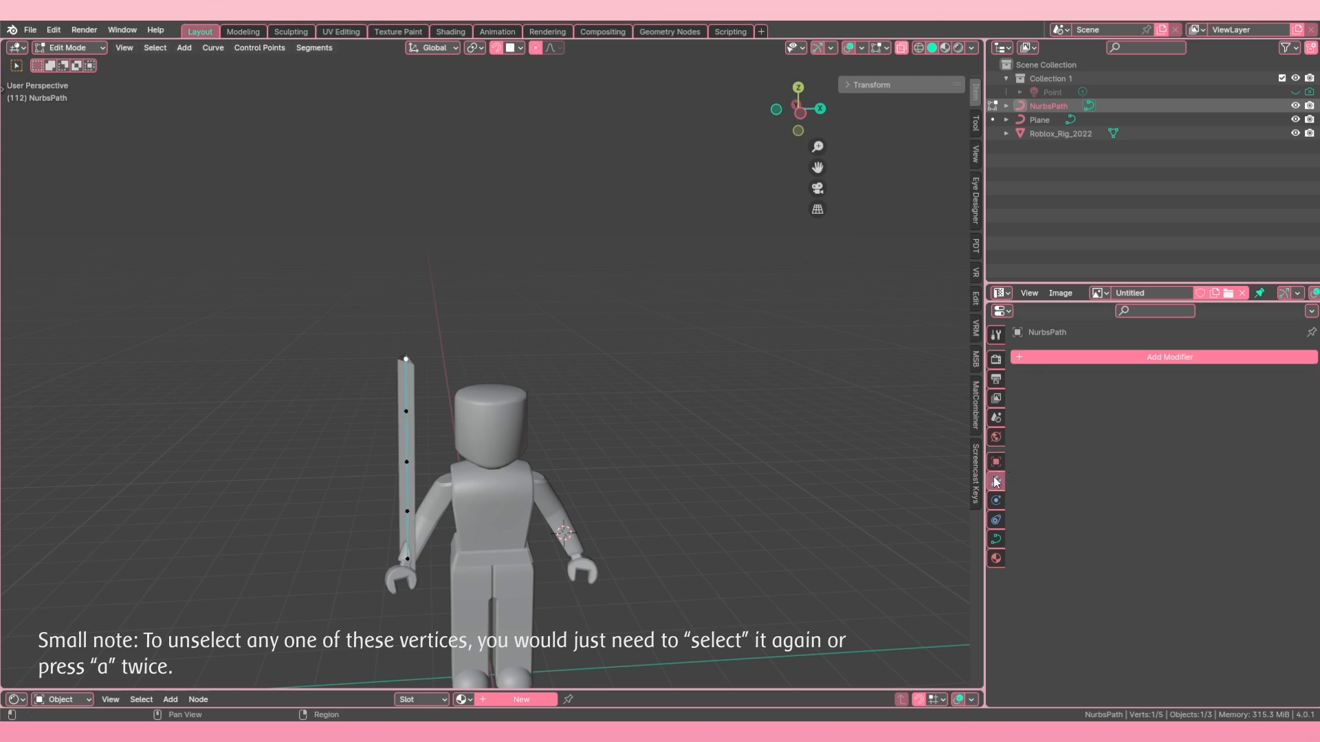
left_click(1141, 357)
mouse_move(1140, 359)
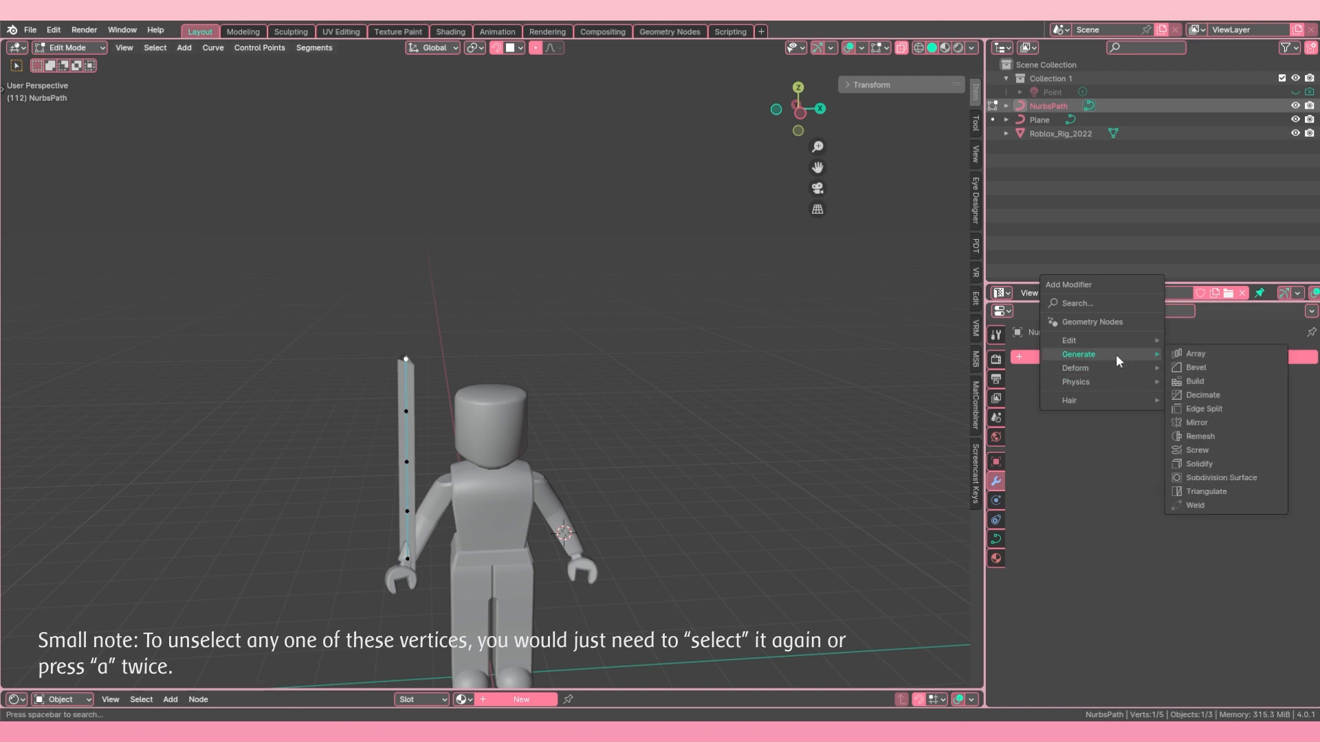
mouse_move(1107, 338)
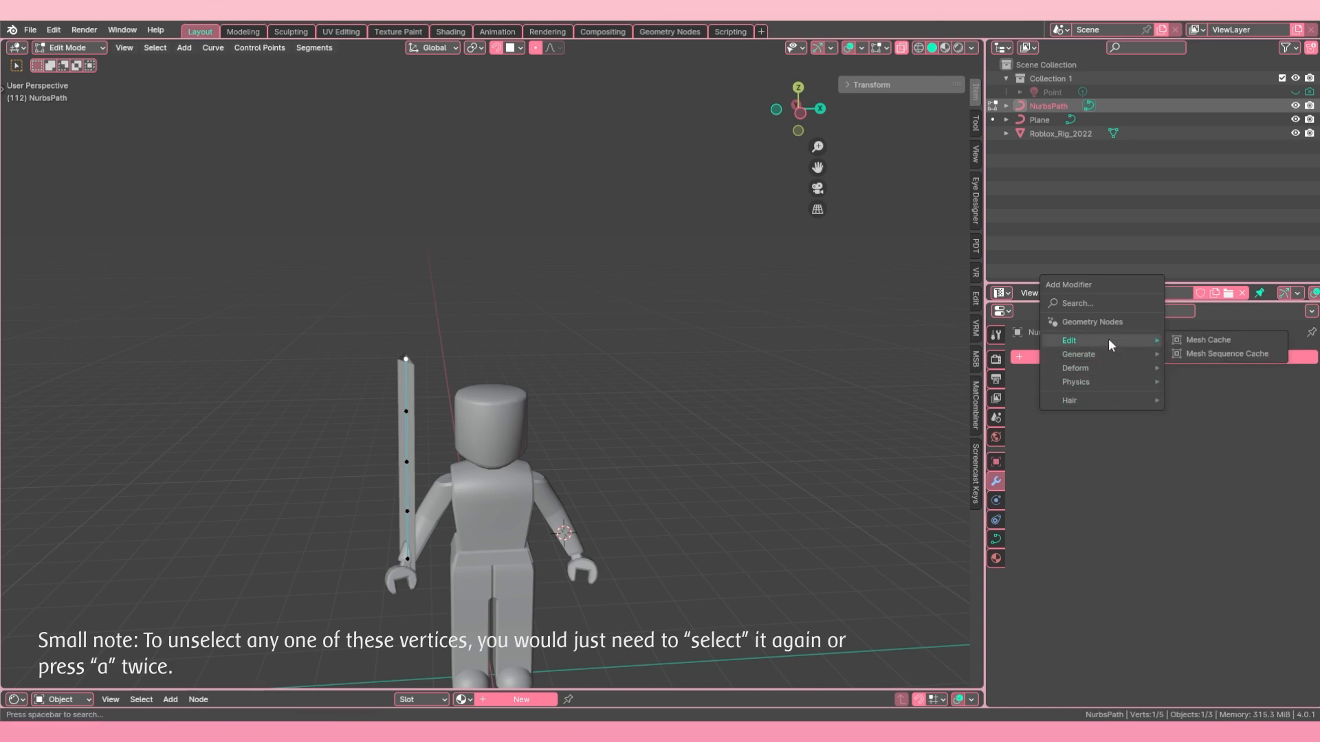
left_click(1196, 426)
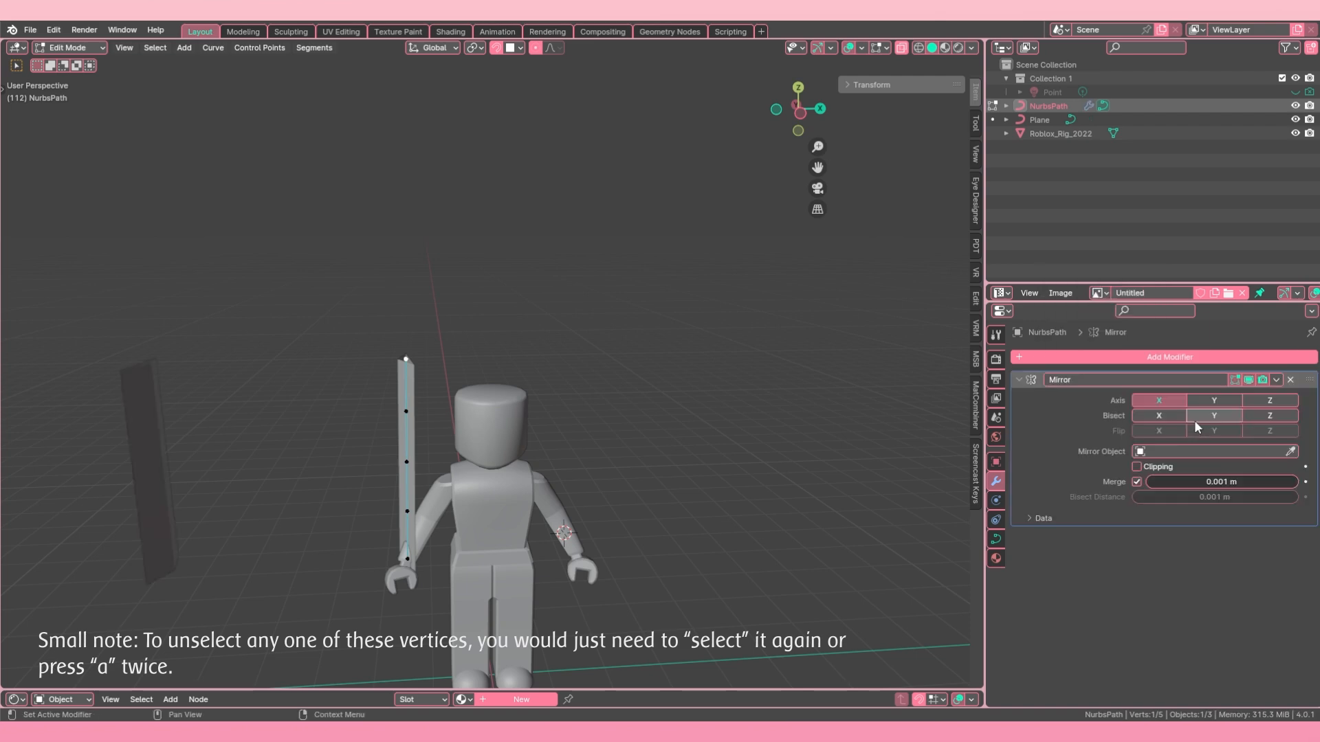
left_click(1292, 452)
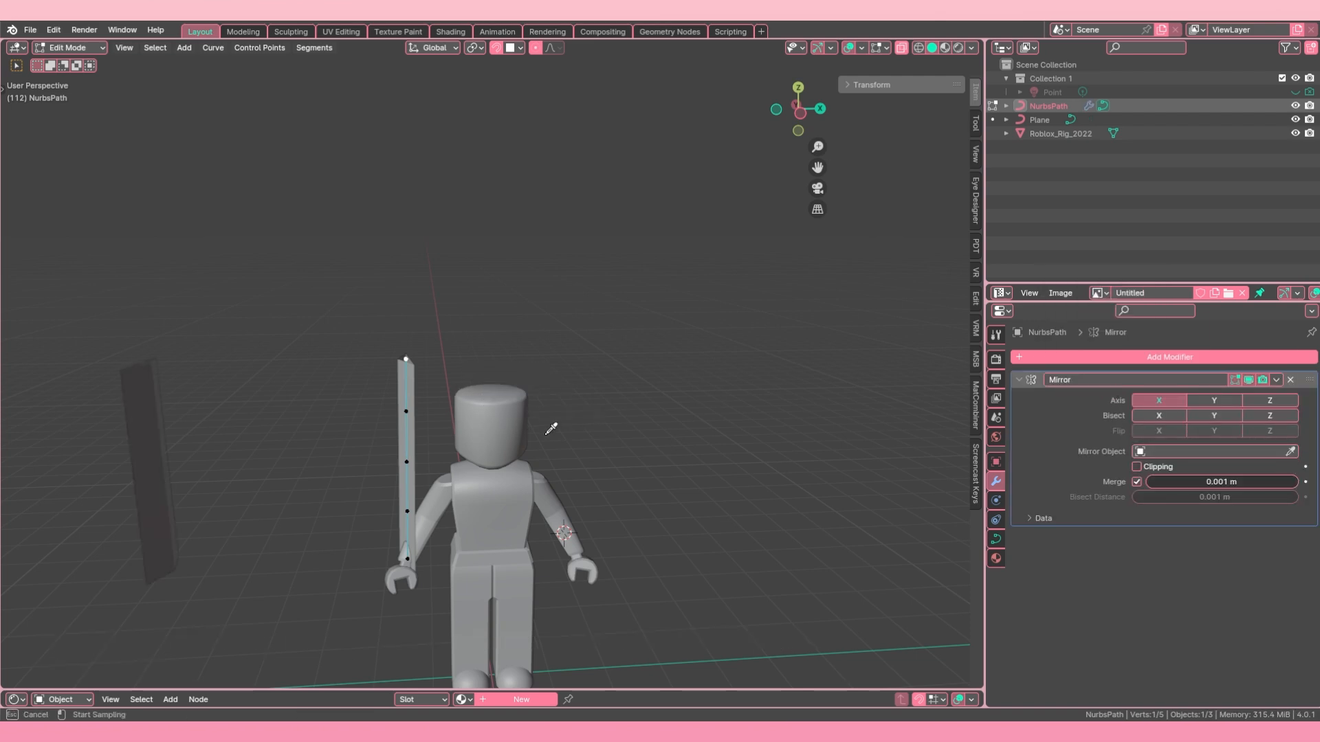
left_click(518, 412)
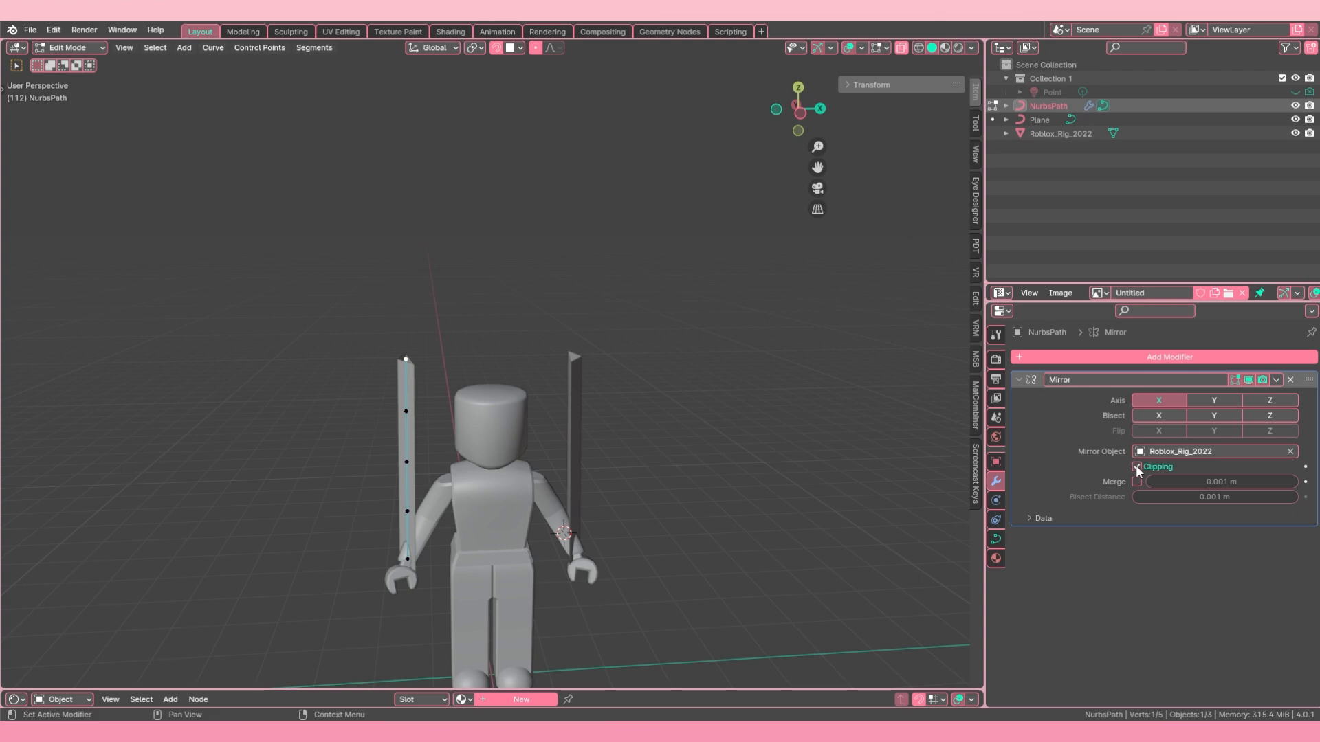
Step: Move the path's top control point along the global X axis to the mirror centre above the character's head
middle_click_drag(398, 398, 432, 399)
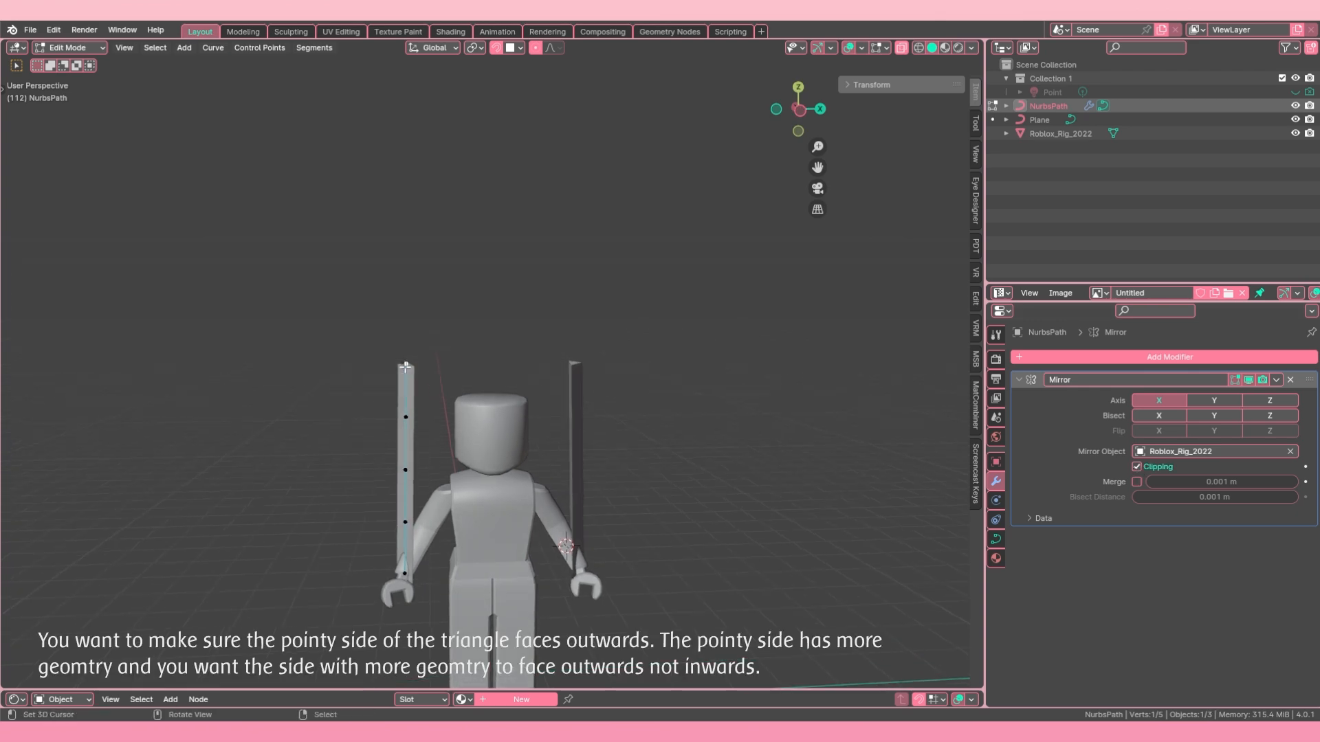
key("g")
key("x")
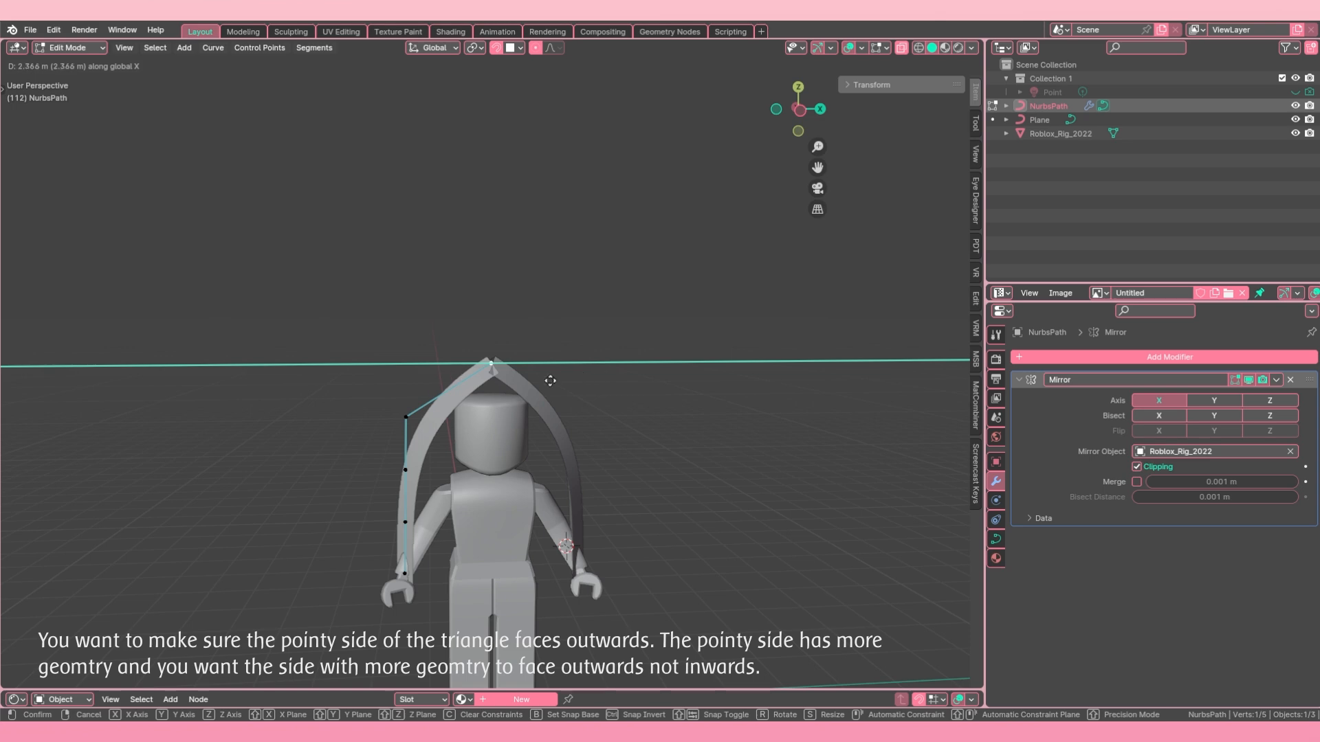
left_click(600, 397)
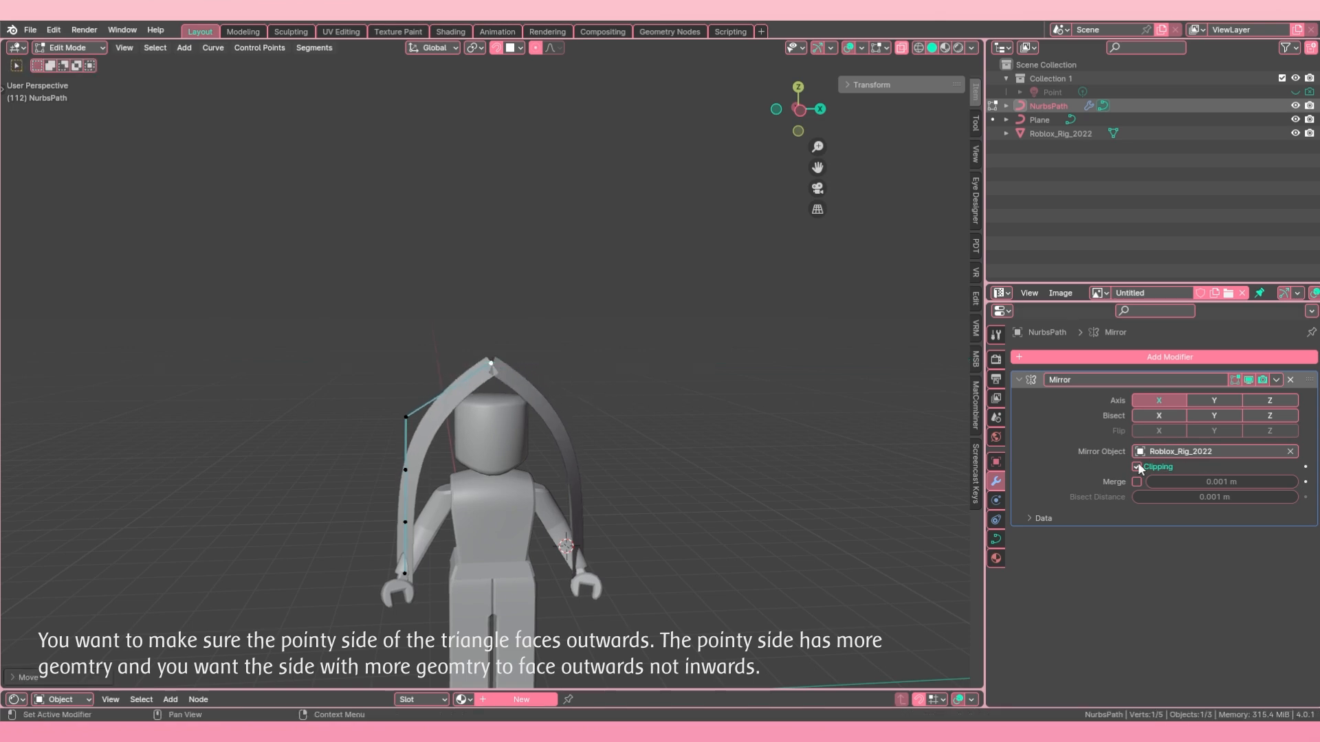
Step: Try moving the top control point along the global X axis past the mirror centre with clipping disabled
key("g")
key("x")
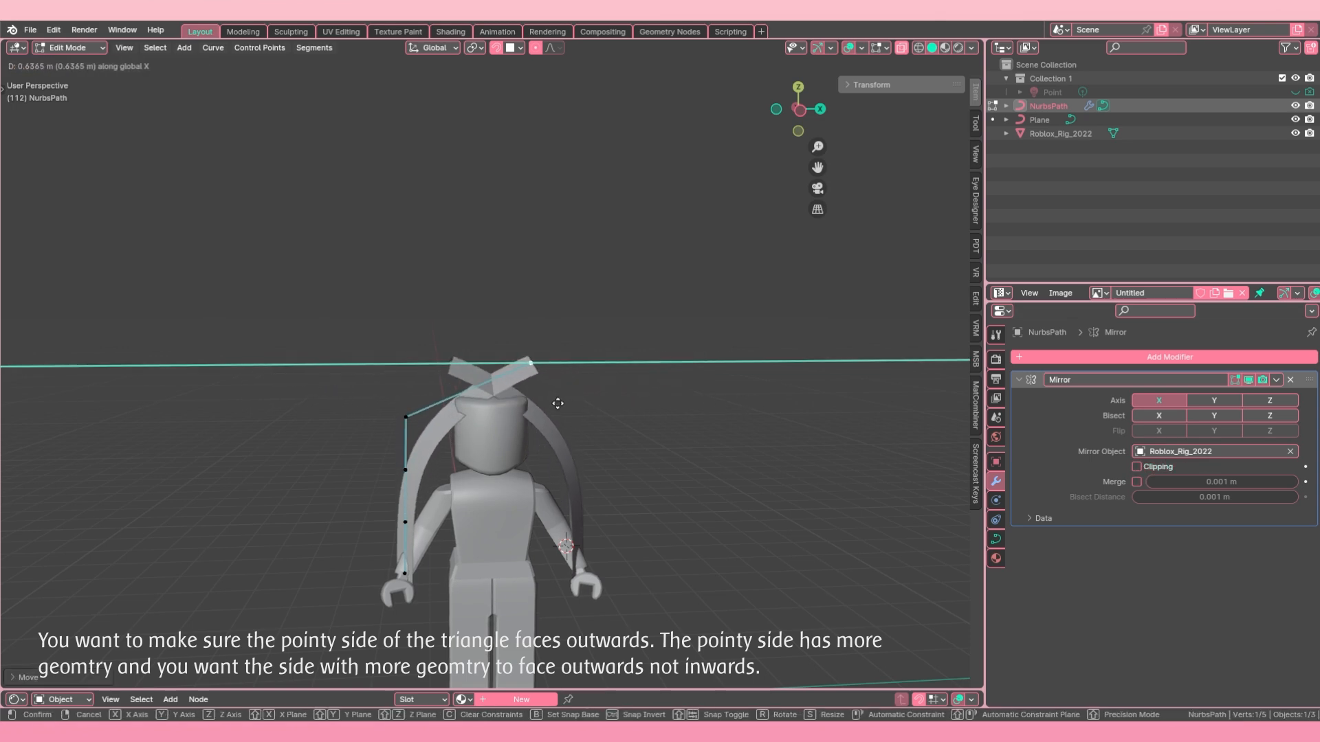
right_click(556, 403)
Step: Move the top control point along the global X axis against the mirror centre with clipping enabled again
key("g")
key("x")
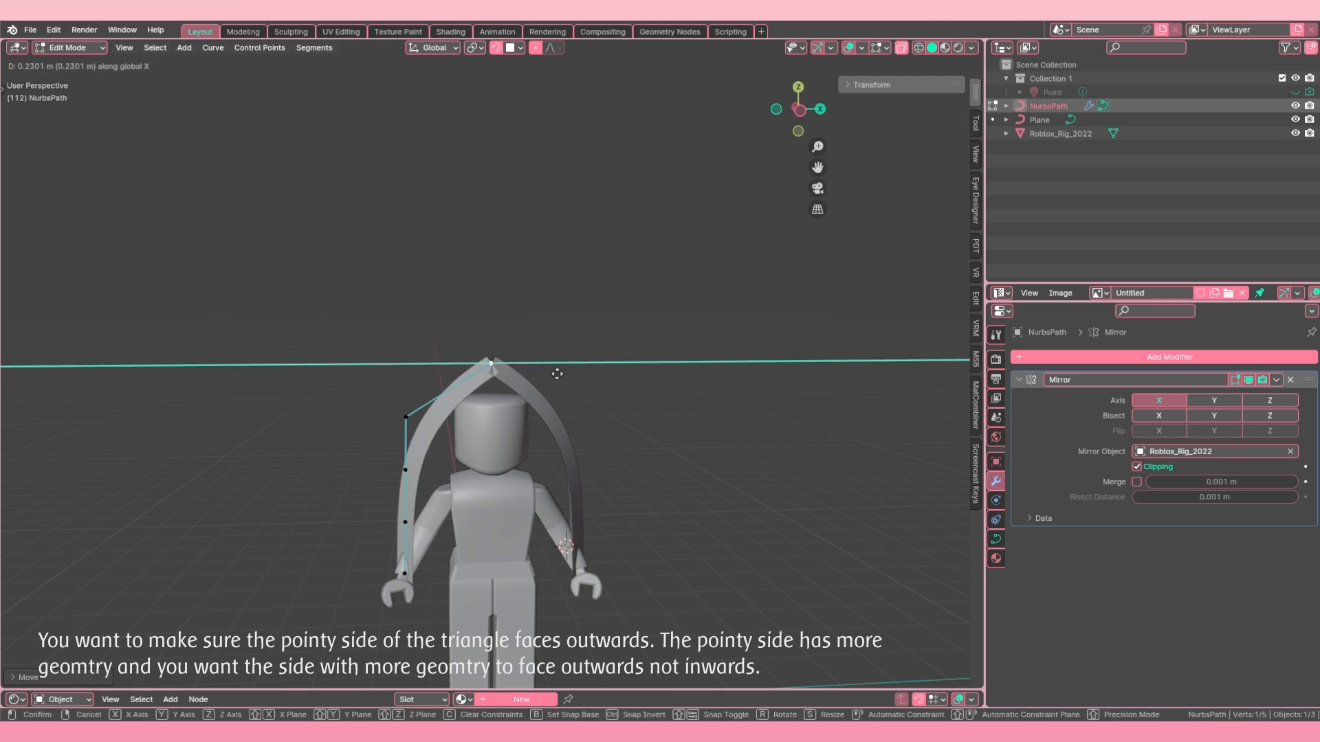
left_click(651, 392)
Step: Raise the path's second control point about 0.85 m along global Z, level with the top control point above the head
left_click(389, 416)
middle_click_drag(392, 420, 414, 440)
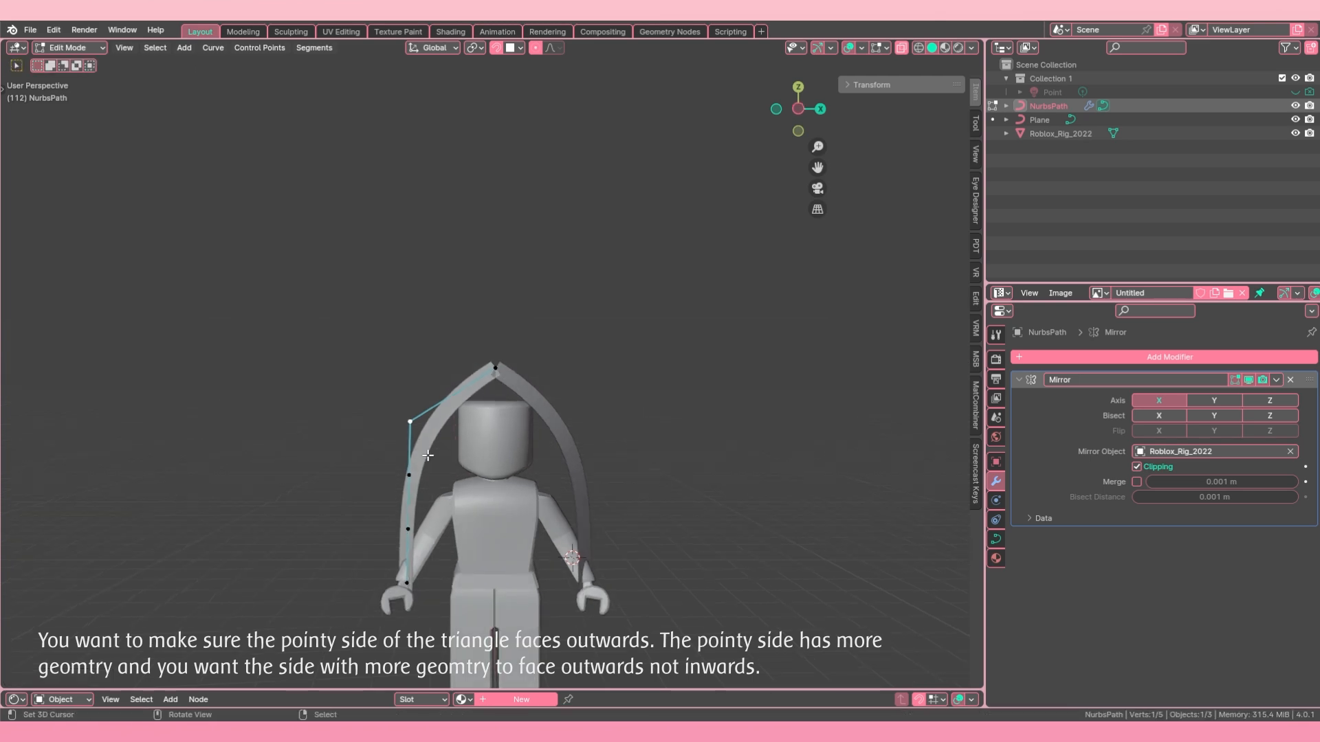
key("g")
key("z")
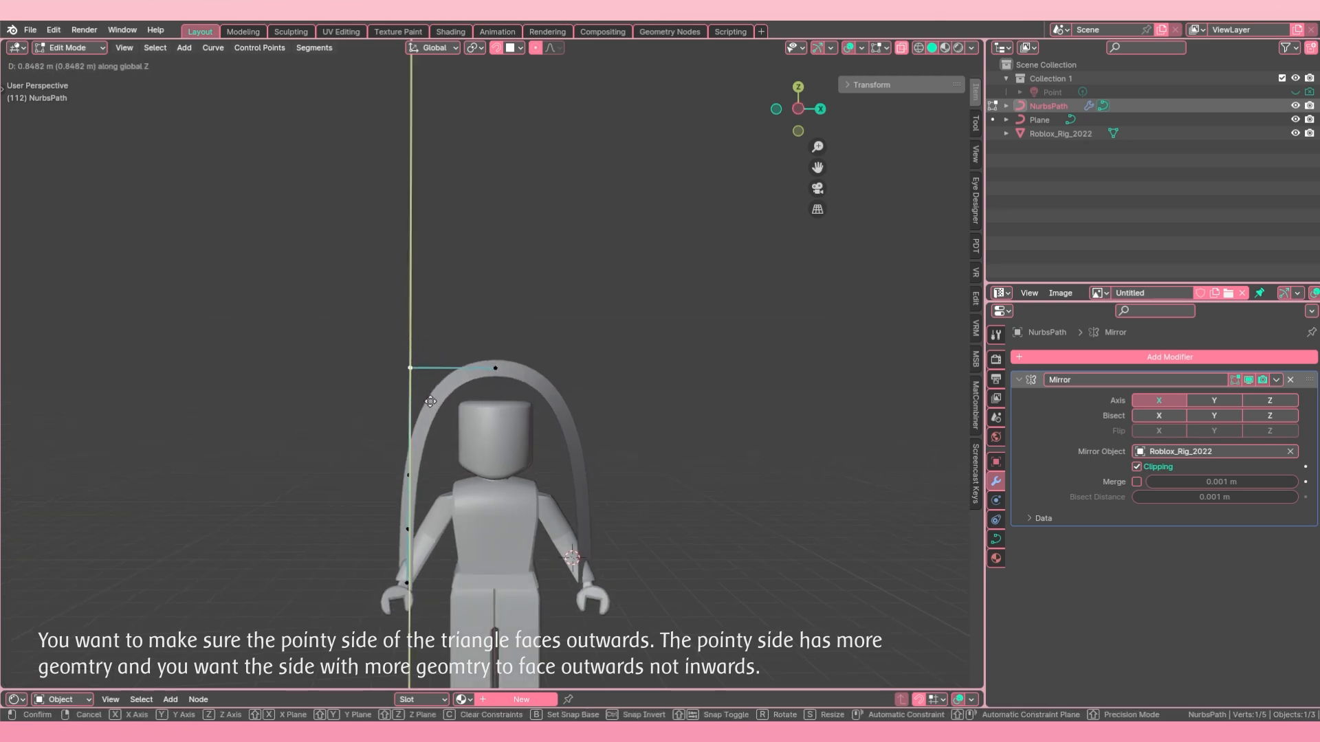
left_click(430, 402)
Step: Try circle-selecting the path's lower control points with different selection circle sizes
scroll(431, 406, "down", 2)
key("c")
left_click_drag(438, 435, 421, 553)
right_click(421, 546)
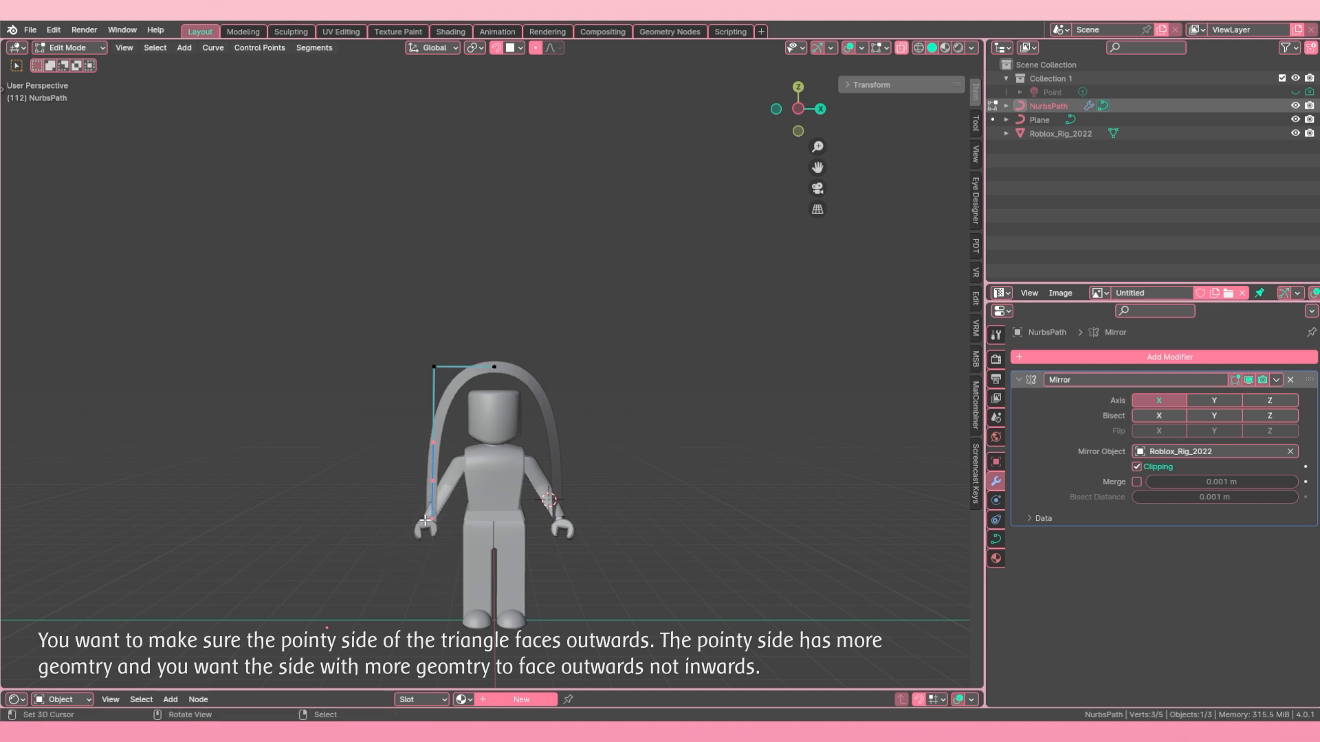
key("c")
scroll(333, 300, "down", 5)
scroll(412, 449, "up", 5)
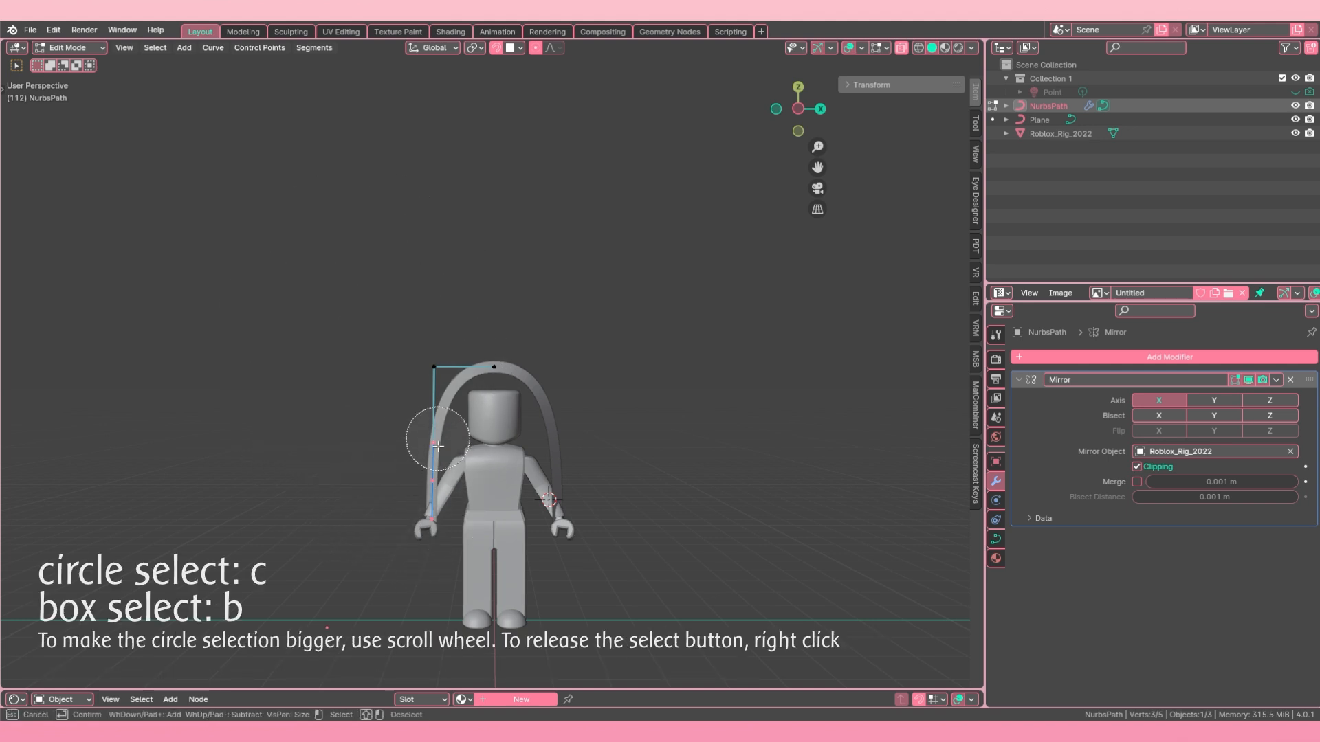
right_click(421, 461)
key("c")
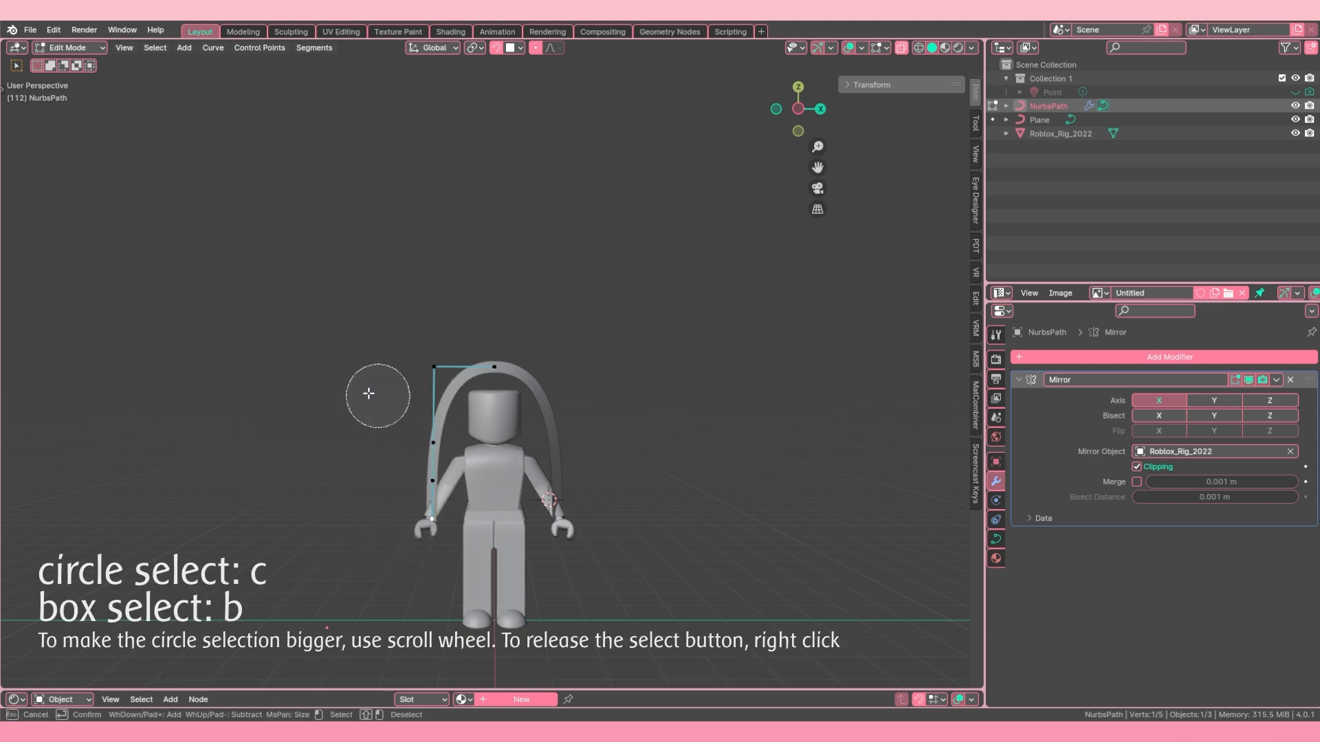
scroll(399, 447, "down", 3)
left_click(427, 495)
right_click(379, 466)
Step: Try box-selecting the path's lower control points, alternating with circle select and clearing the selection
key("n")
key("b")
mouse_move(374, 397)
left_mouse_down()
mouse_move(441, 459)
mouse_move(474, 628)
left_mouse_up()
key("alt+a")
key("c")
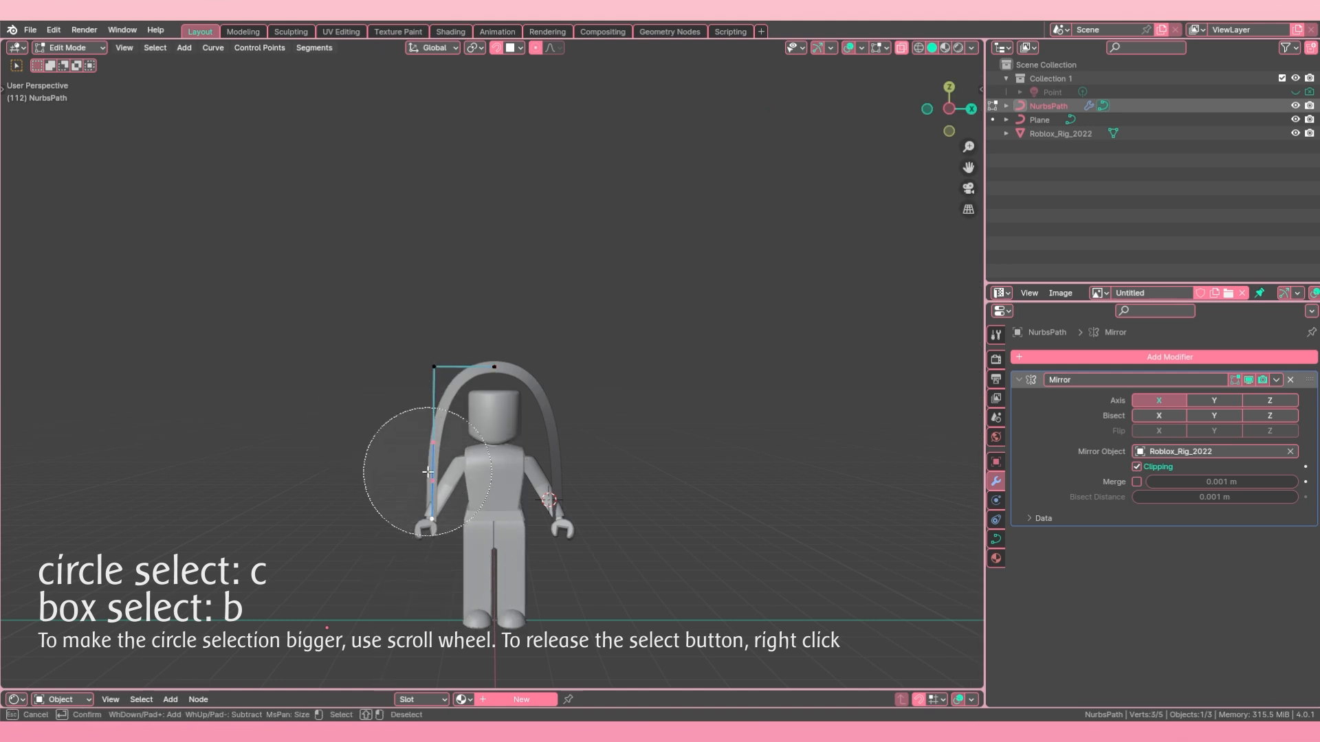
right_click(421, 472)
key("a")
key("shift+b")
left_click_drag(377, 392, 560, 618)
Step: Circle-select the four control points below the mirror-centre point and move them about 0.42 m inward along global X
middle_click_drag(450, 414, 493, 324, "shift")
key("c")
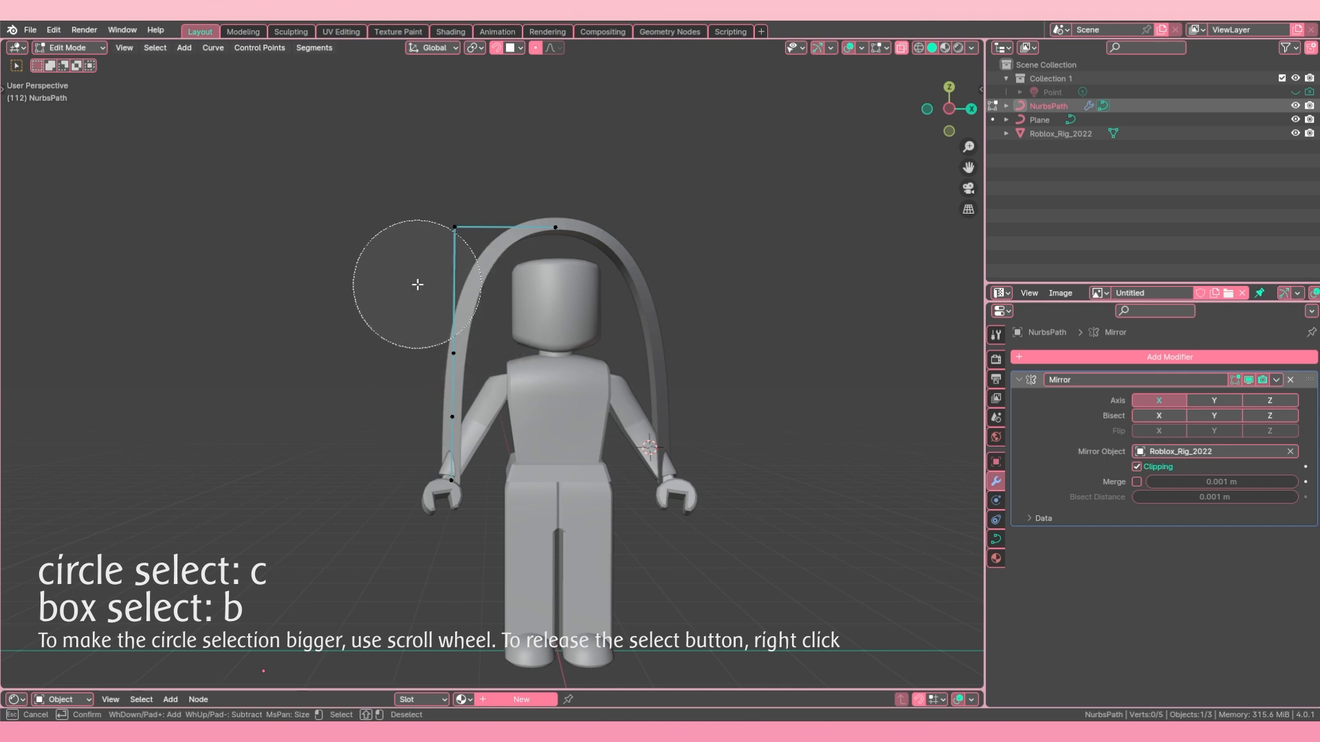
left_click_drag(415, 249, 431, 428)
right_click(447, 413)
middle_click_drag(458, 400, 423, 437, "shift")
key("g")
key("x")
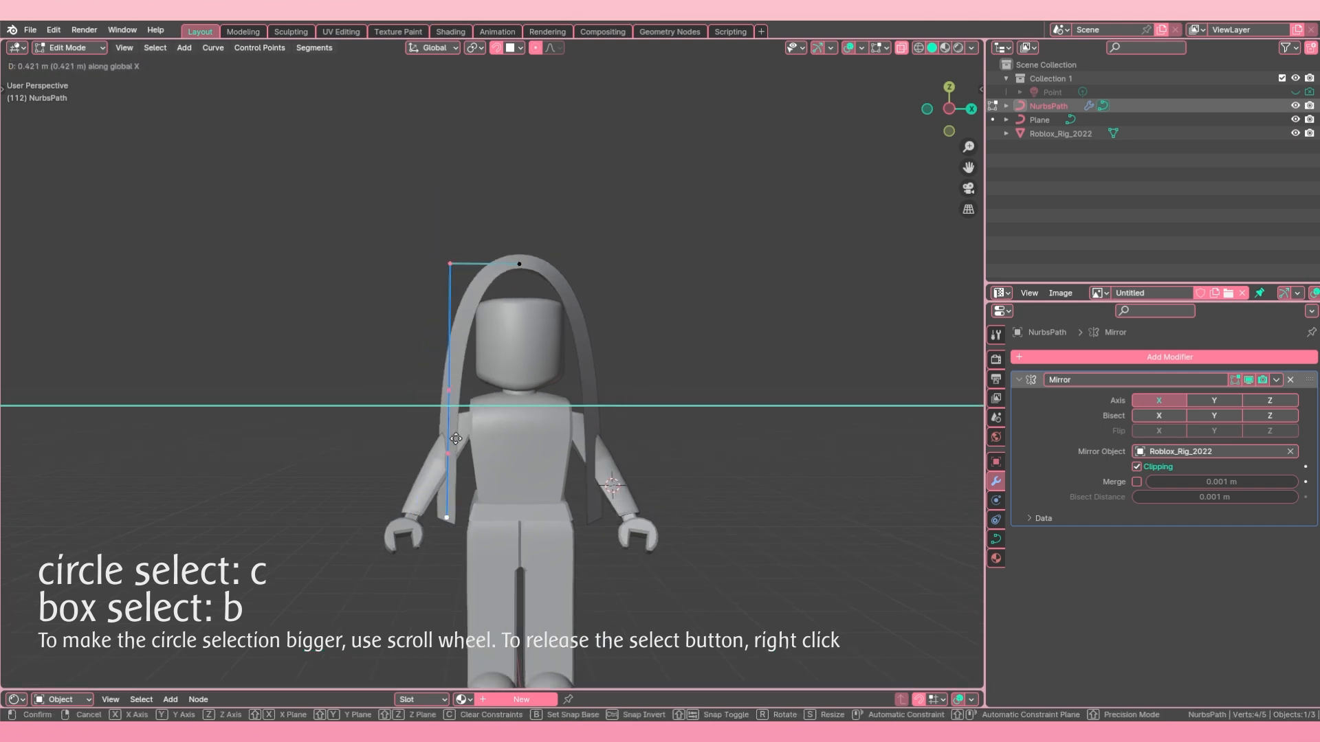
left_click(455, 441)
Step: Lower the path's top two control points about 0.45 m along global Z towards the head
key("g")
key("z")
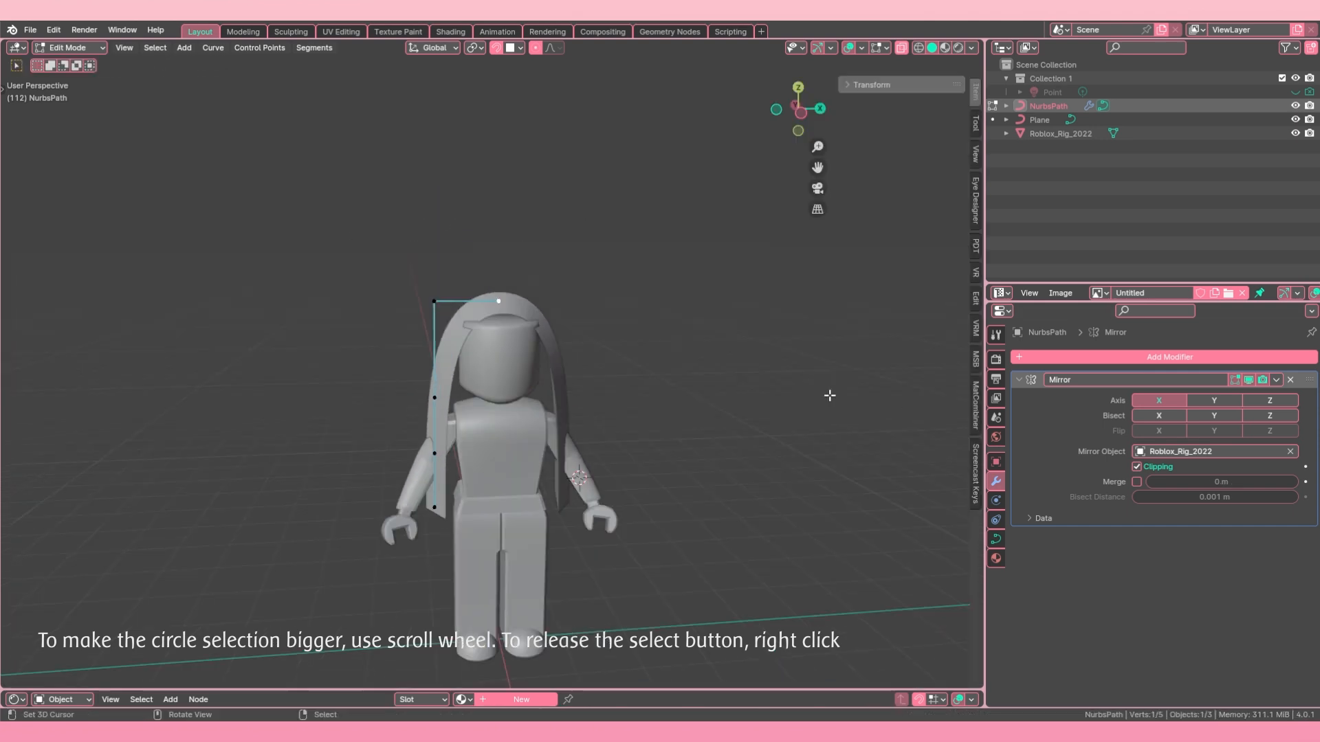
scroll(456, 306, "up", 2)
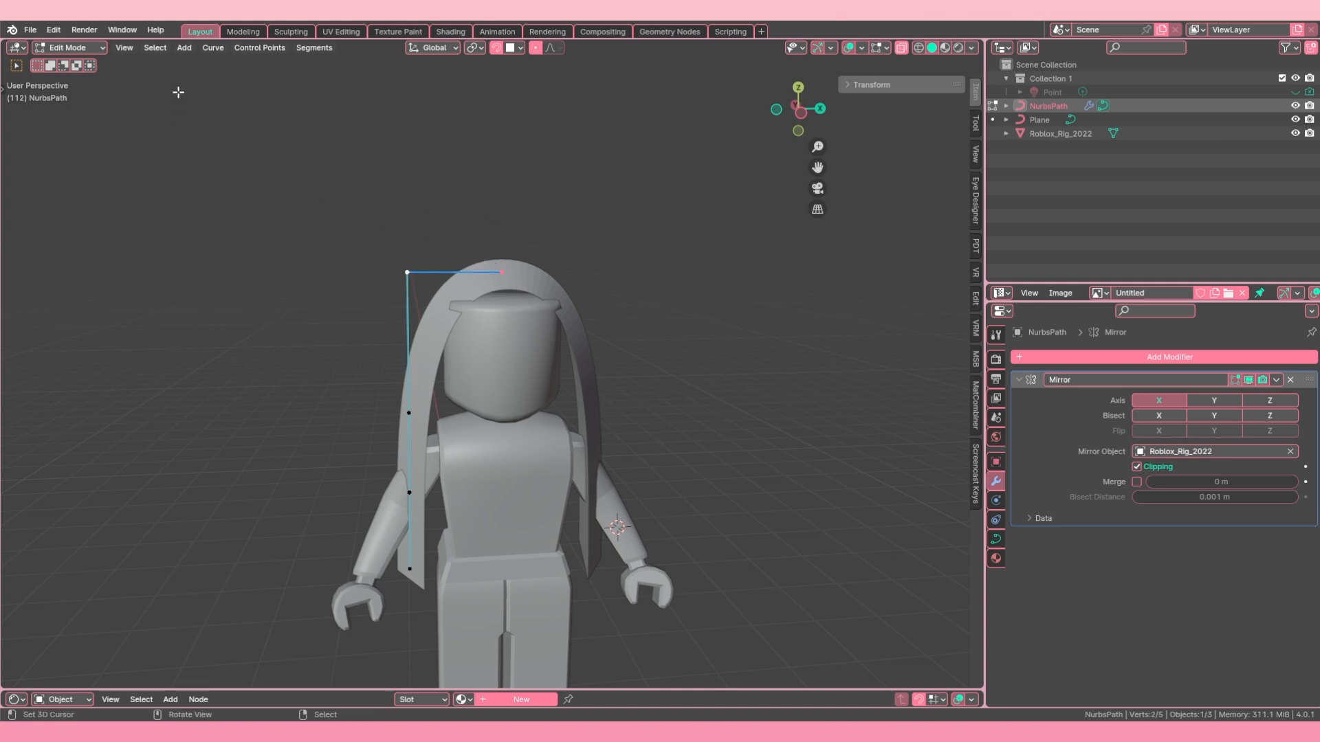
Step: Subdivide the segment between the path's top two control points
left_click(314, 47)
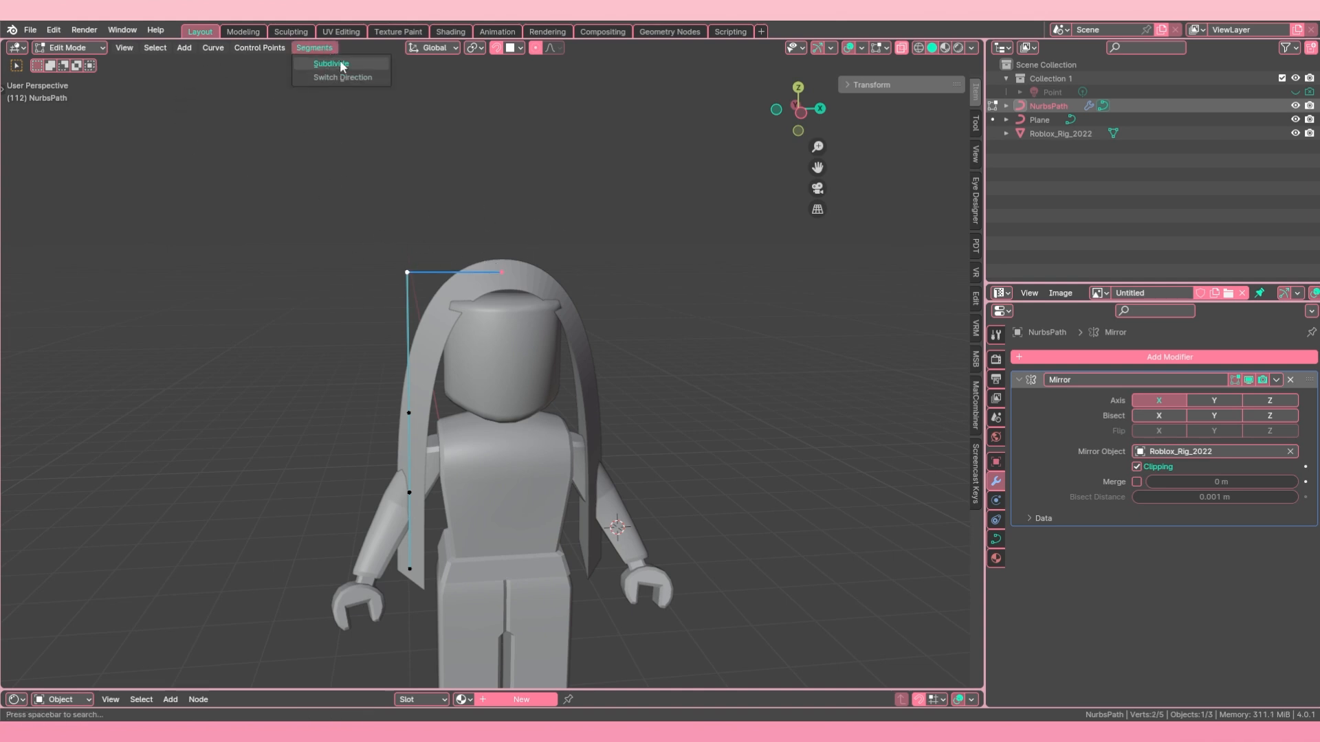
left_click(344, 65)
key("ctrl+z")
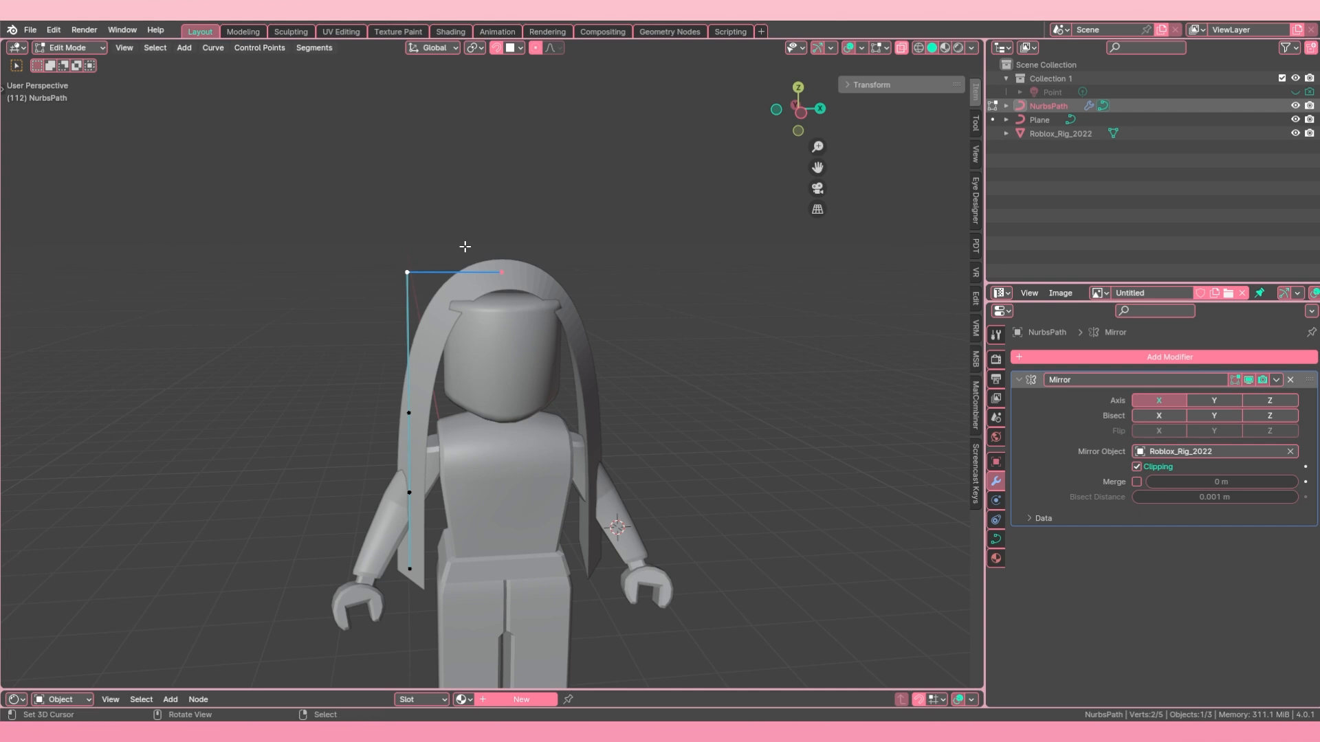
right_click(464, 246)
left_click(413, 244)
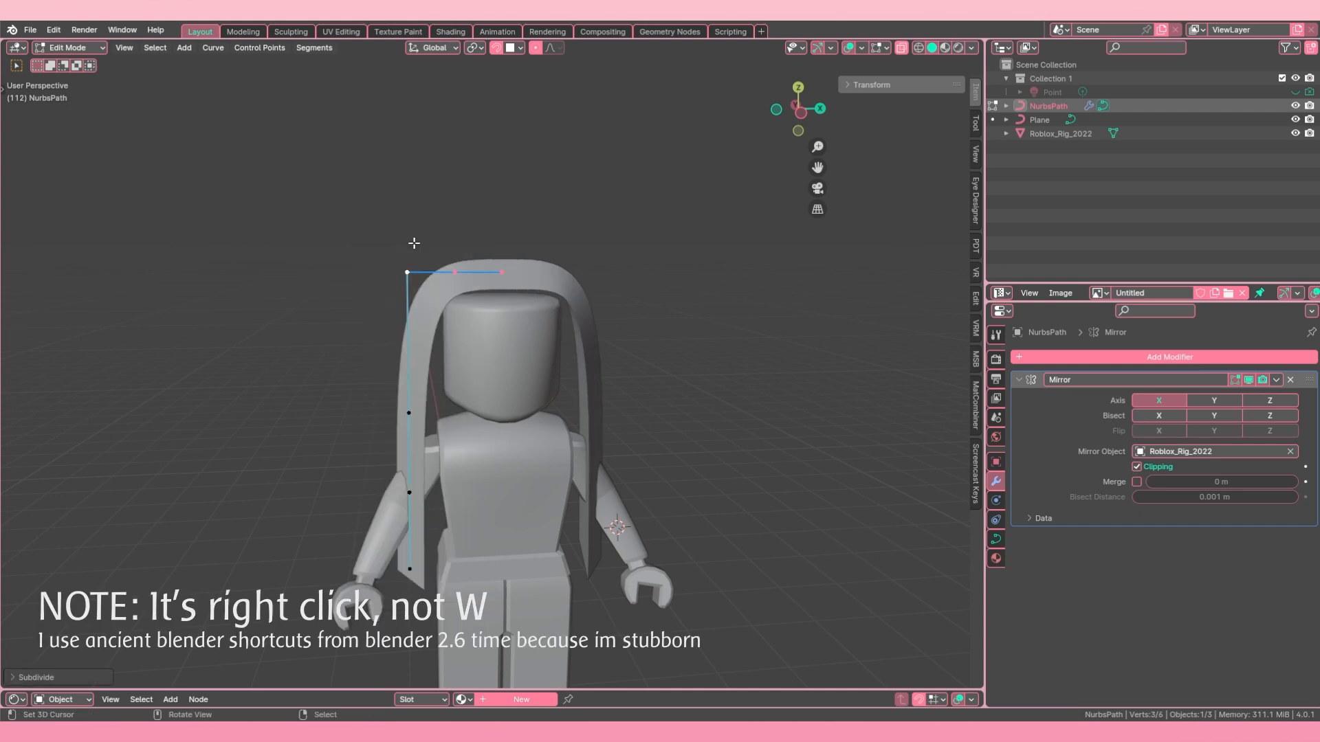
left_click(54, 31)
Step: Move the corner control point about 0.4 m down and slightly inward to round the strand around the head
middle_click_drag(414, 237, 376, 223)
key("a")
middle_click_drag(414, 266, 415, 268)
key("g")
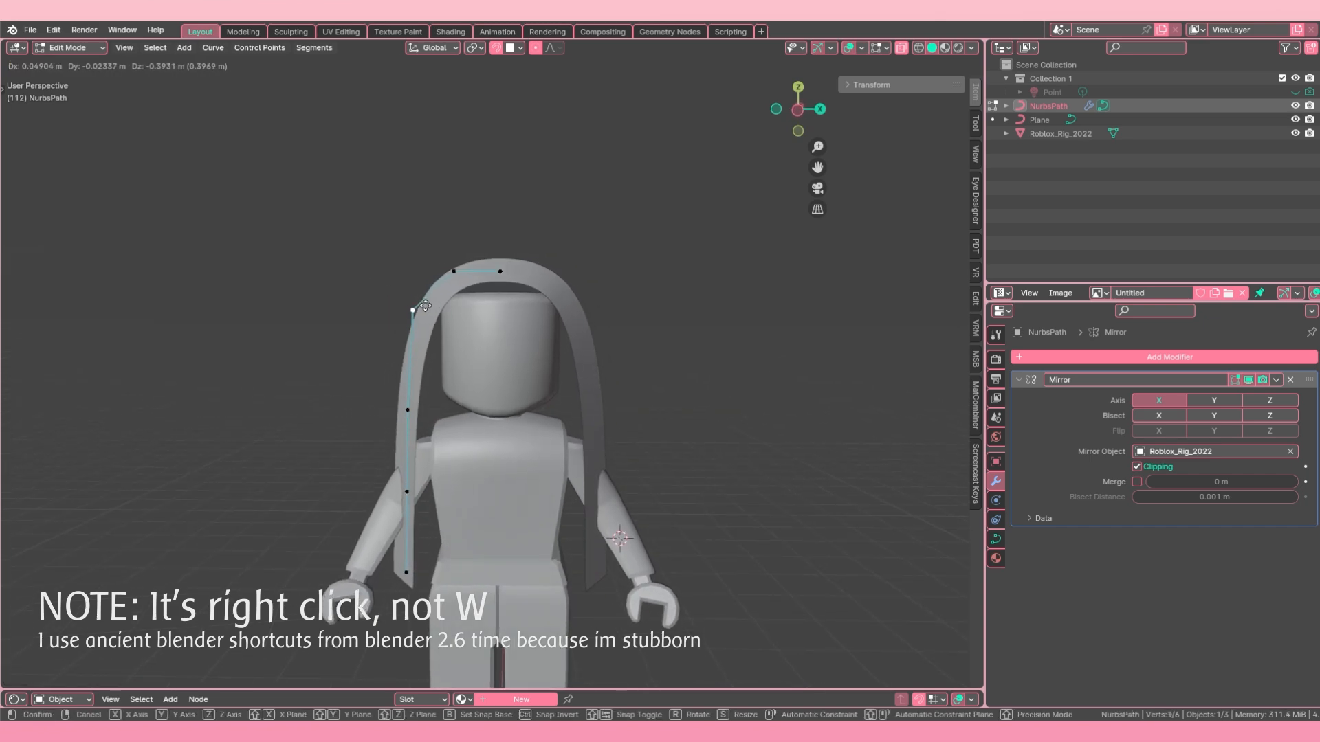
left_click(420, 310)
Step: Lower the control point at the mirror centre about 0.12 m along global Z to dip the hair parting
right_click(514, 261)
key("g")
key("z")
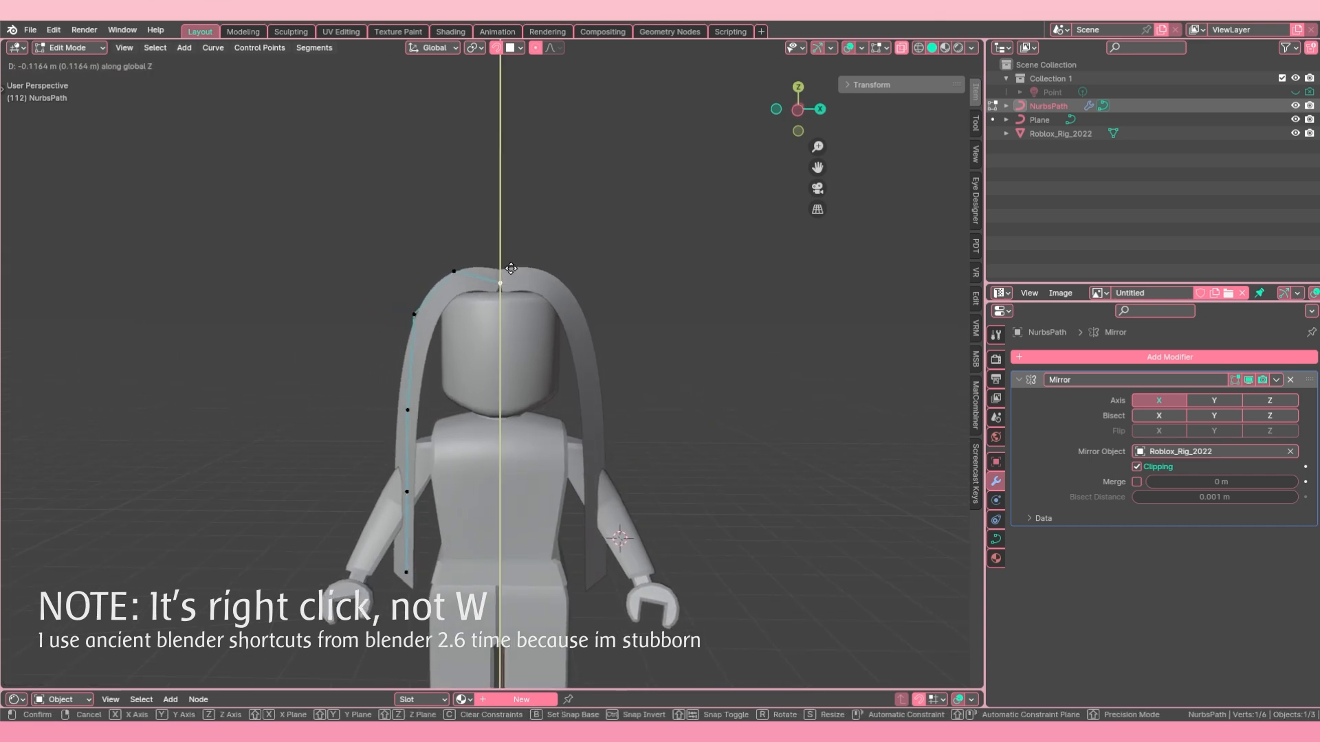
left_click(511, 269)
Step: Shrink the radius of all the path's control points to narrow the strand, and return to Object Mode
middle_click_drag(504, 282, 562, 392)
scroll(526, 364, "down", 2)
key("a")
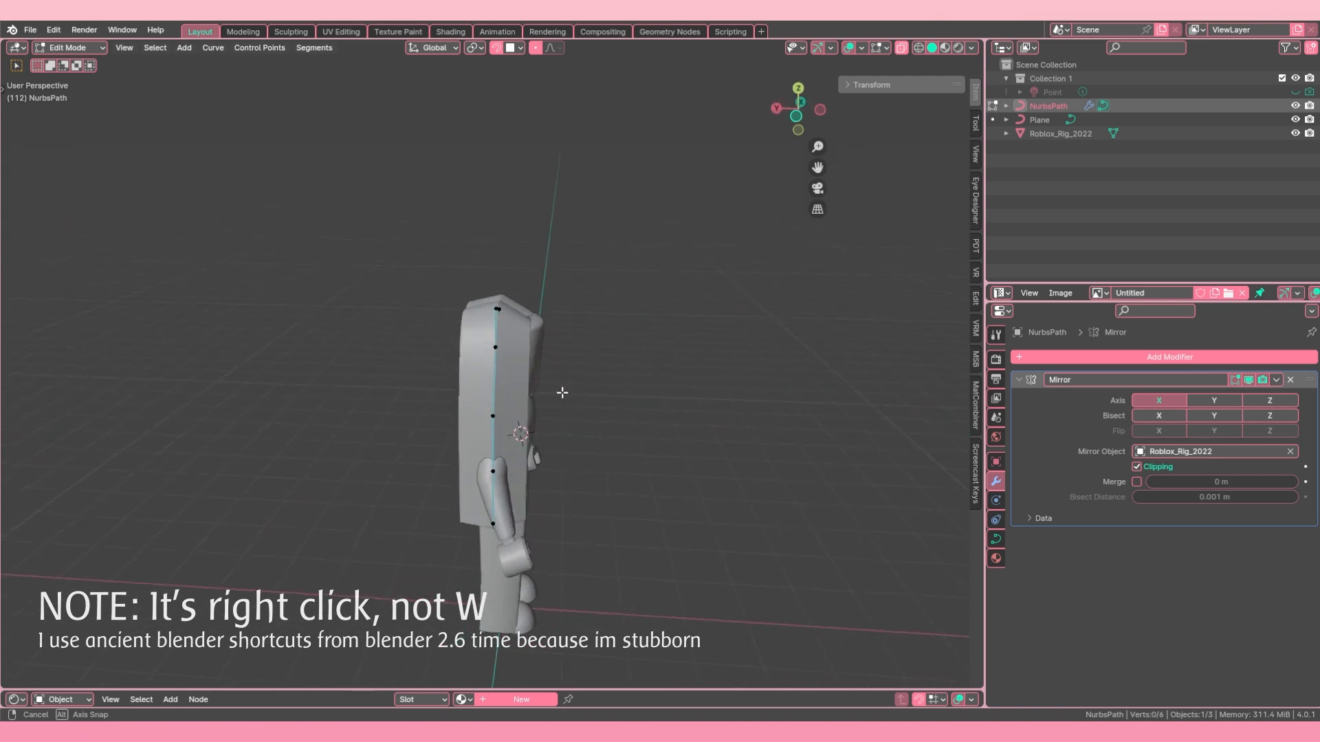
key("a")
middle_click_drag(702, 398, 719, 380)
scroll(719, 380, "up", 1)
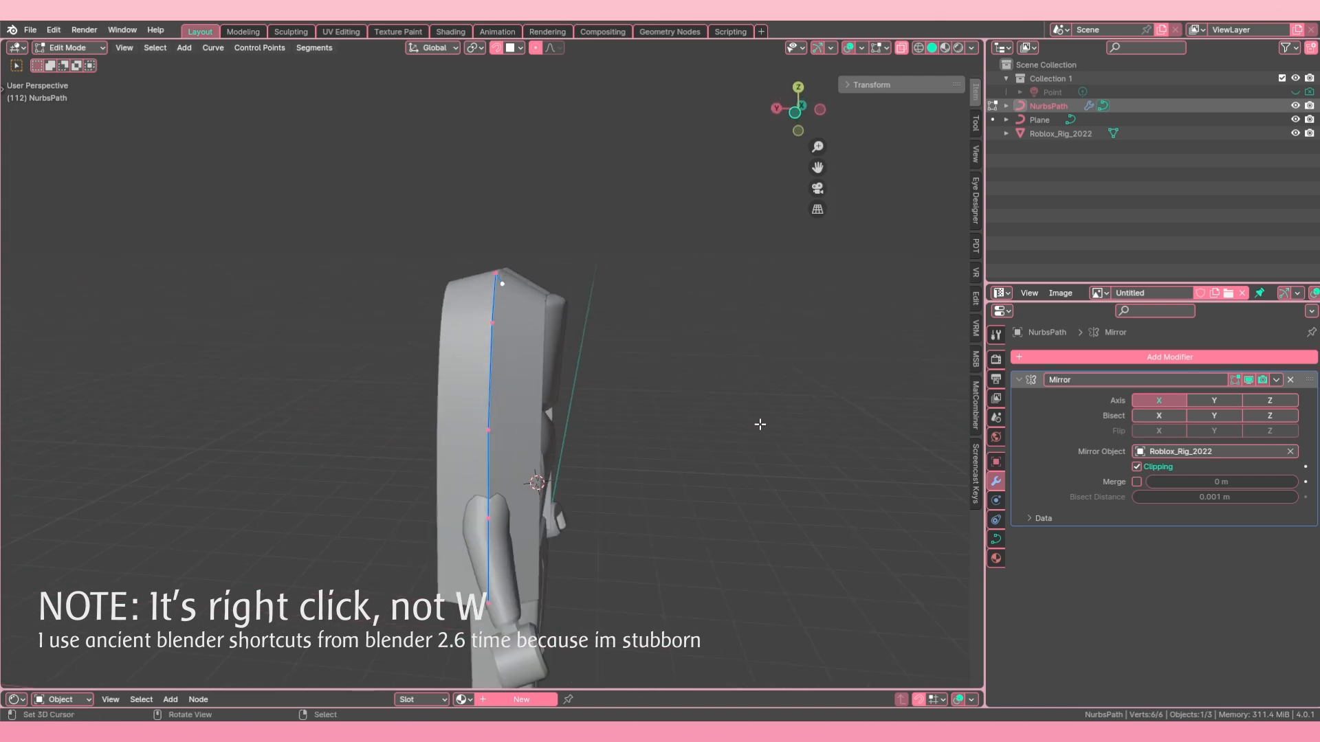
key("alt+s")
left_click(635, 429)
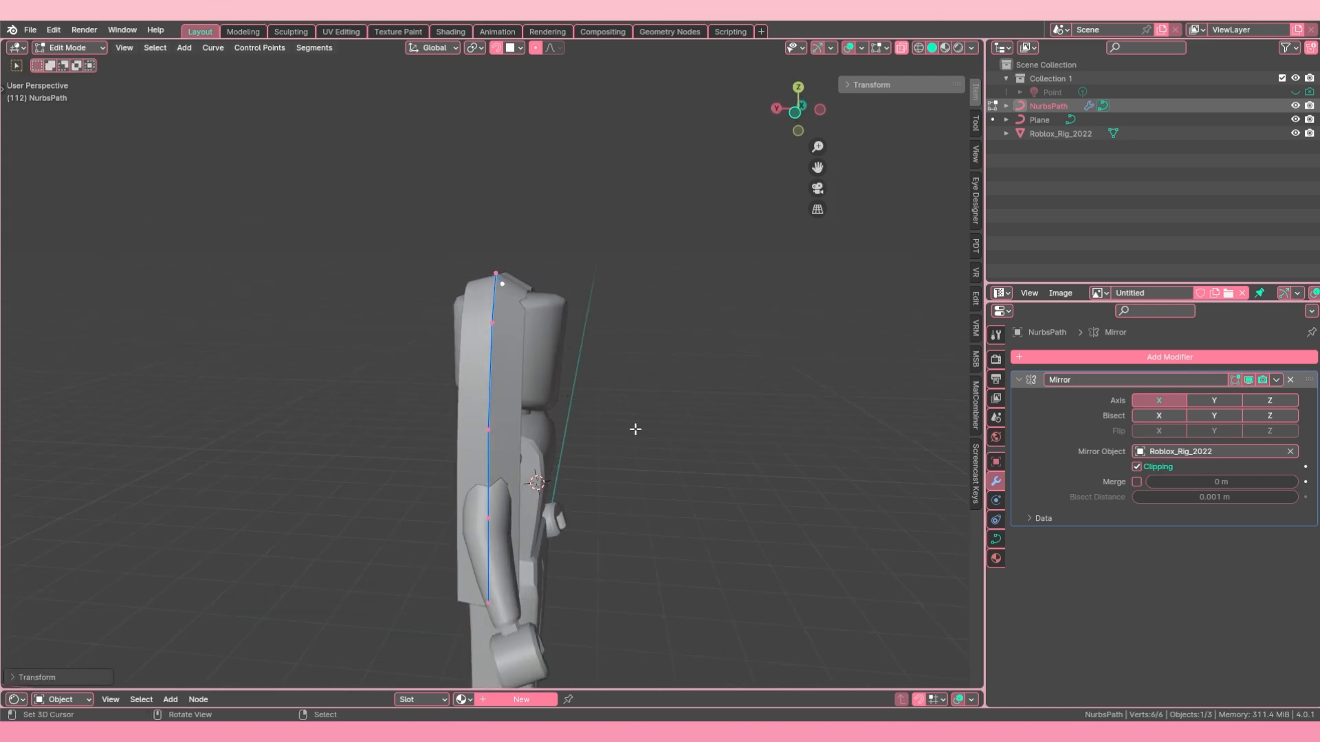
middle_click_drag(635, 429, 424, 404)
key("Tab")
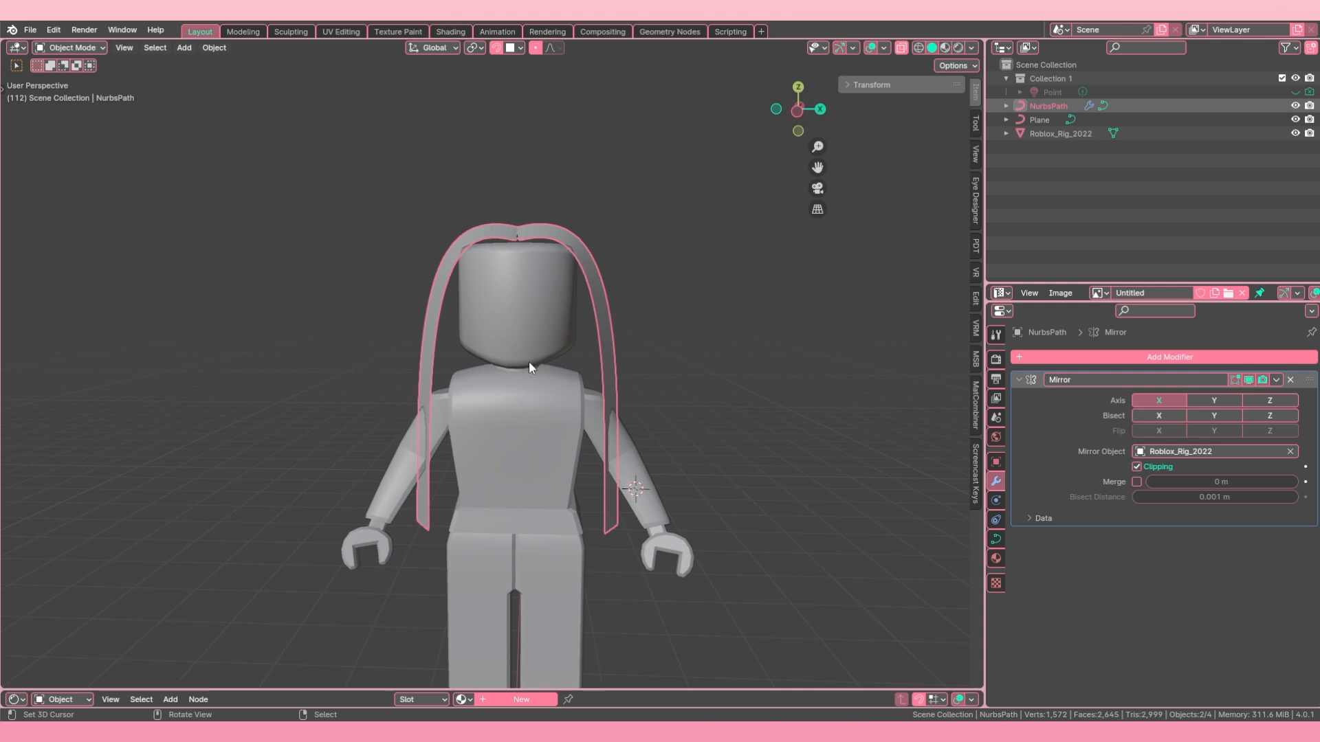
Step: Hide Roblox_Rig_2022 and unhide all hidden objects in the scene
scroll(518, 359, "down", 2)
left_click(512, 321)
scroll(505, 316, "up", 3)
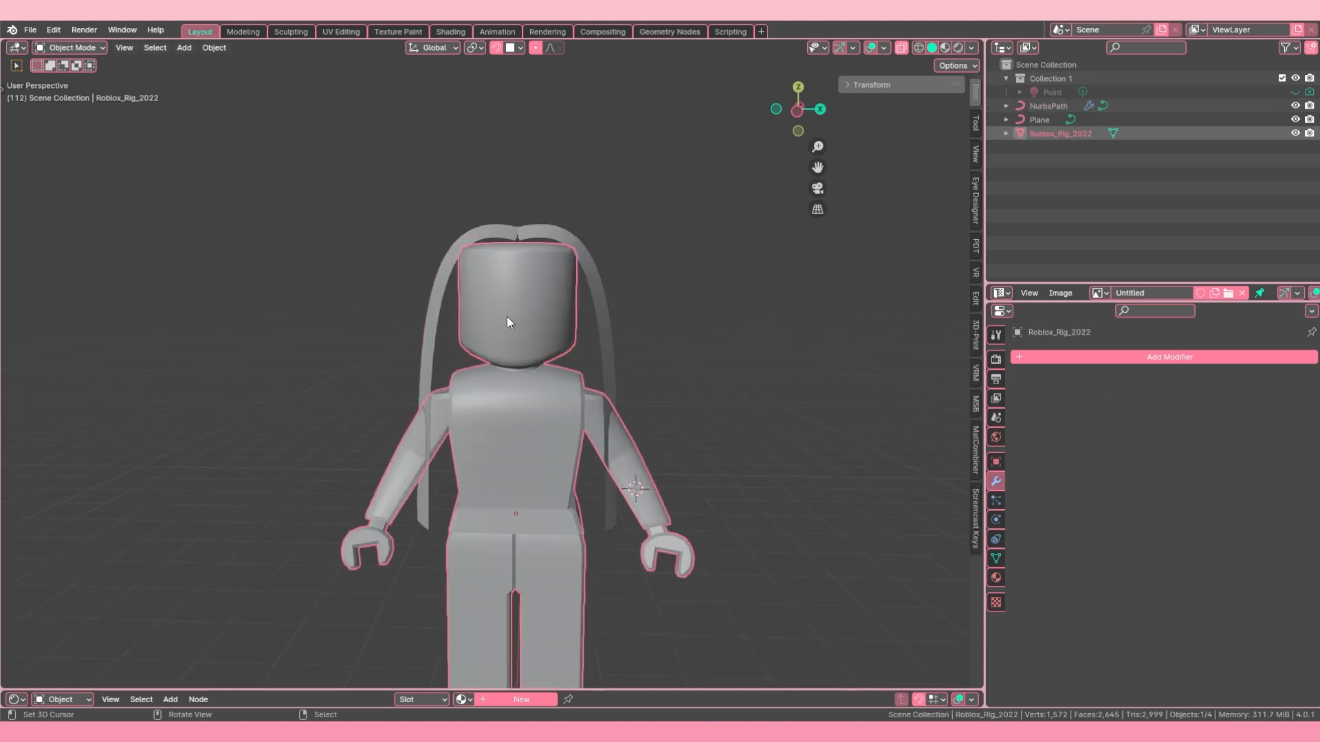
middle_click_drag(507, 316, 435, 353)
scroll(586, 319, "down", 4)
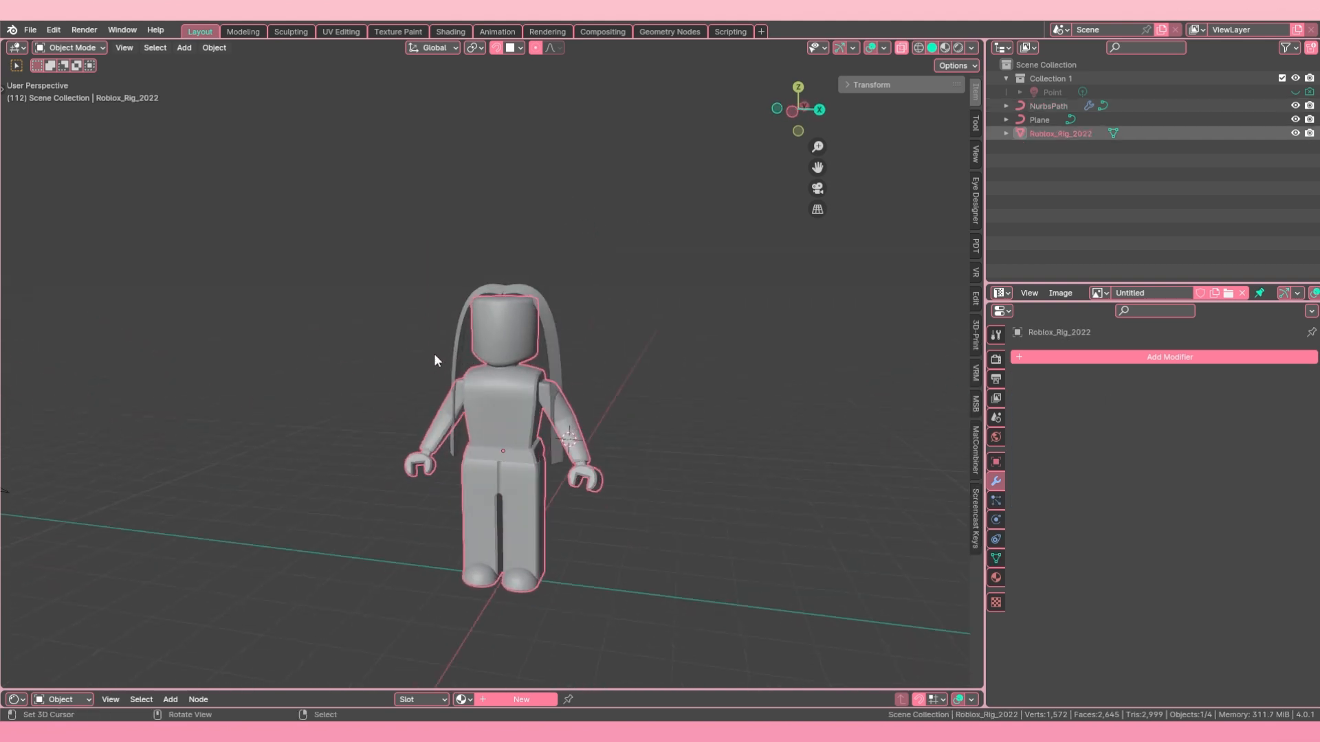
key("h")
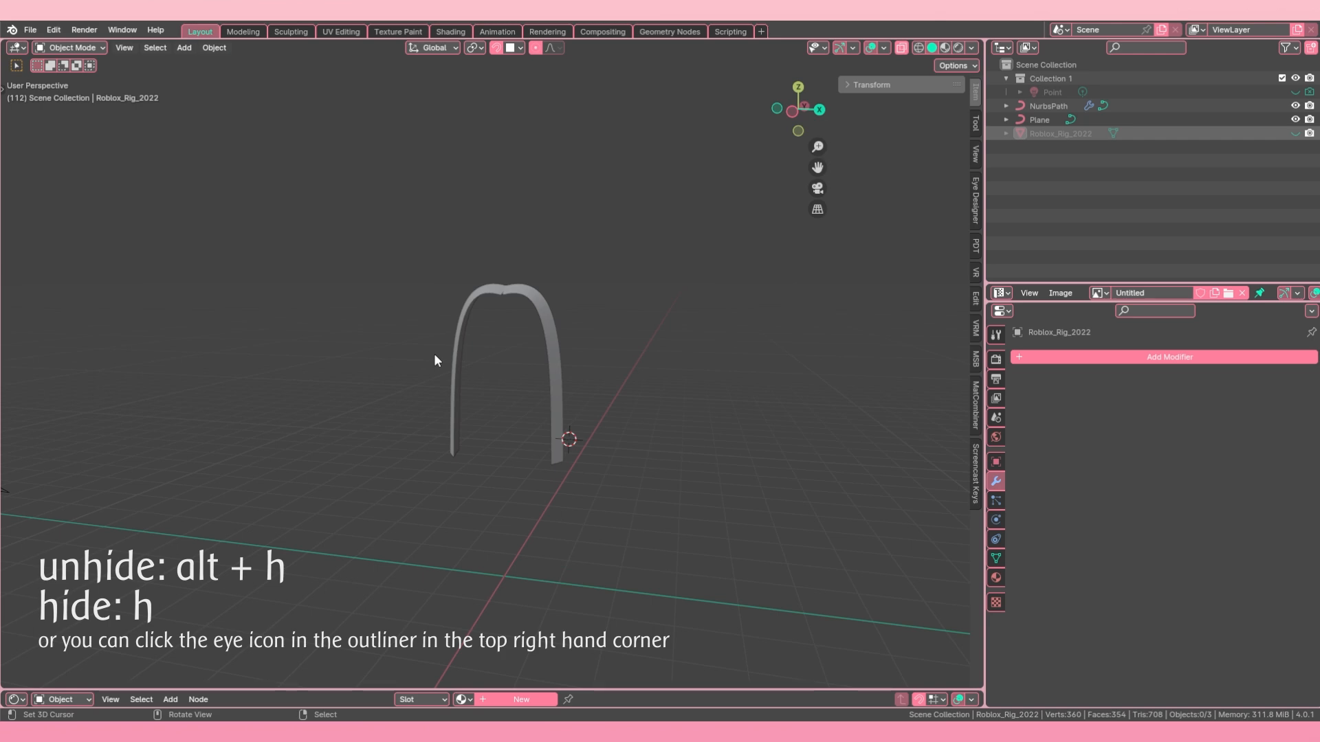
key("alt+h")
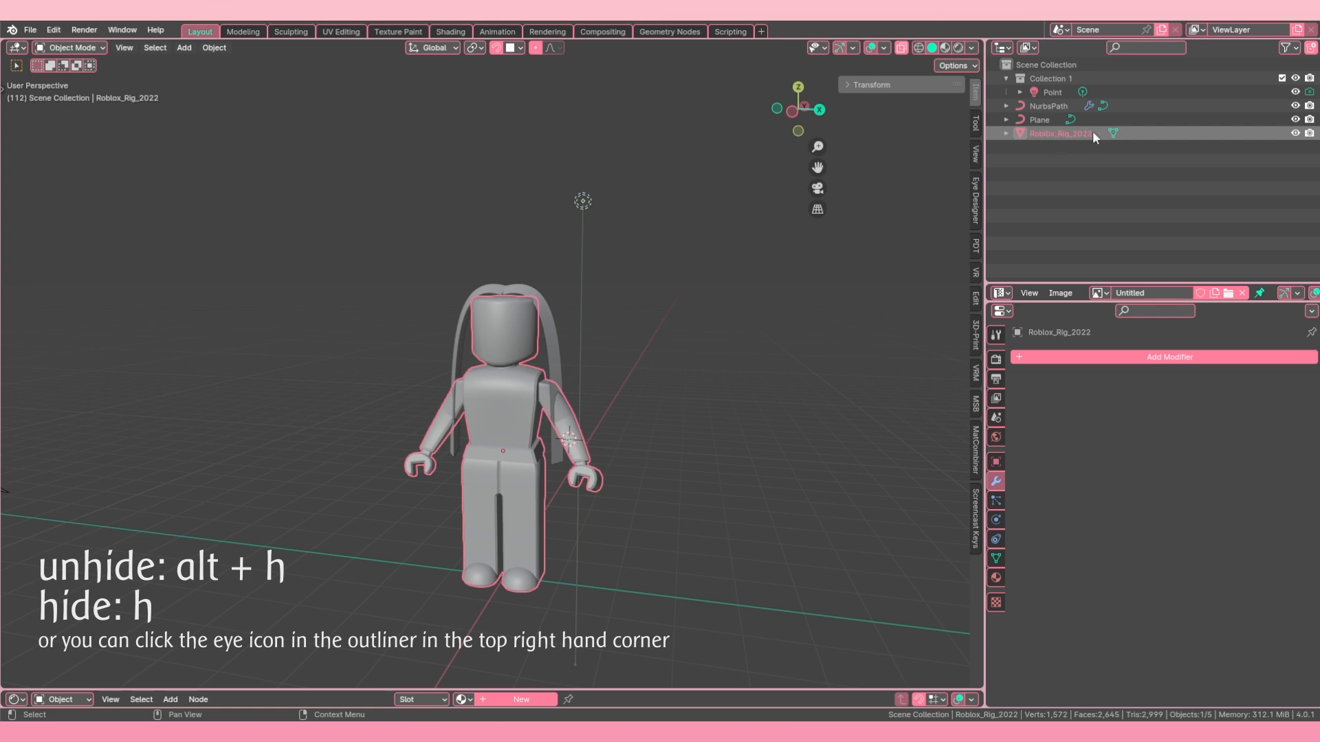
Step: Toggle the visibility of Roblox_Rig_2022 off and on, then hide it once more and unhide everything
left_click(1295, 134)
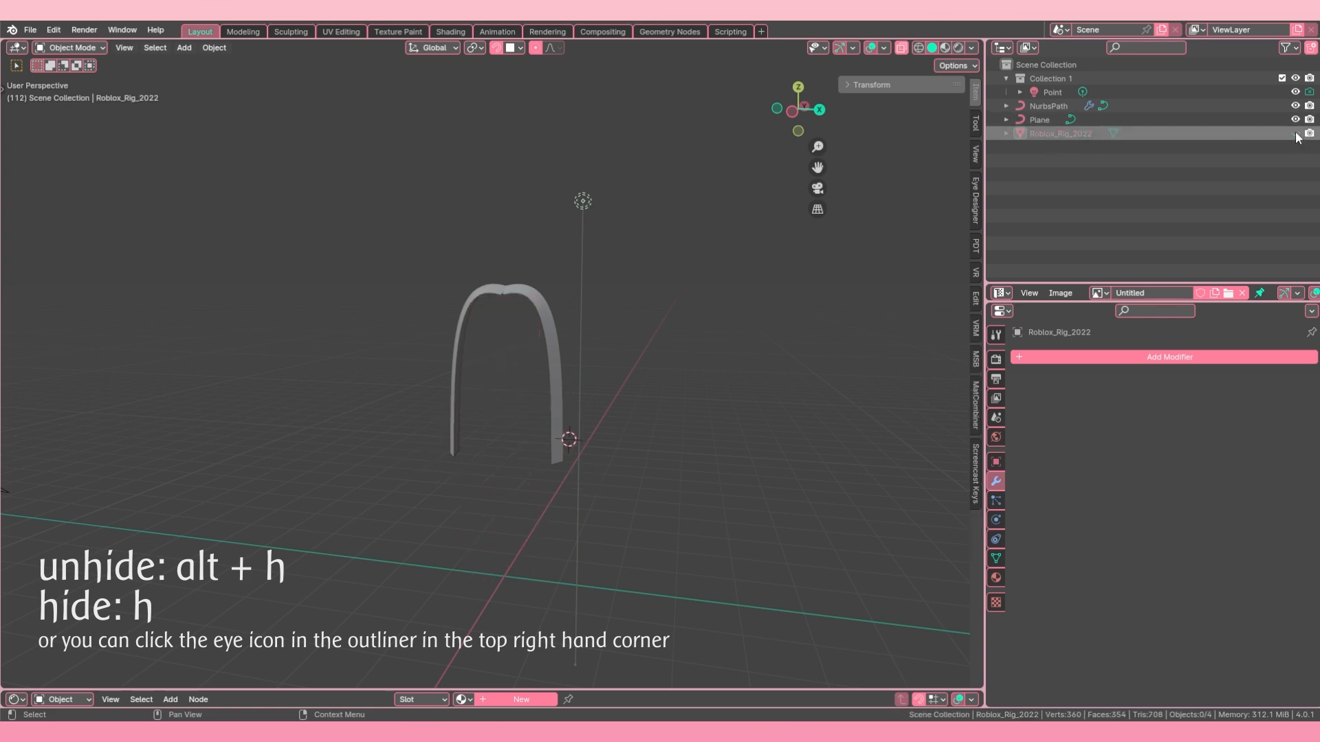
left_click(1295, 133)
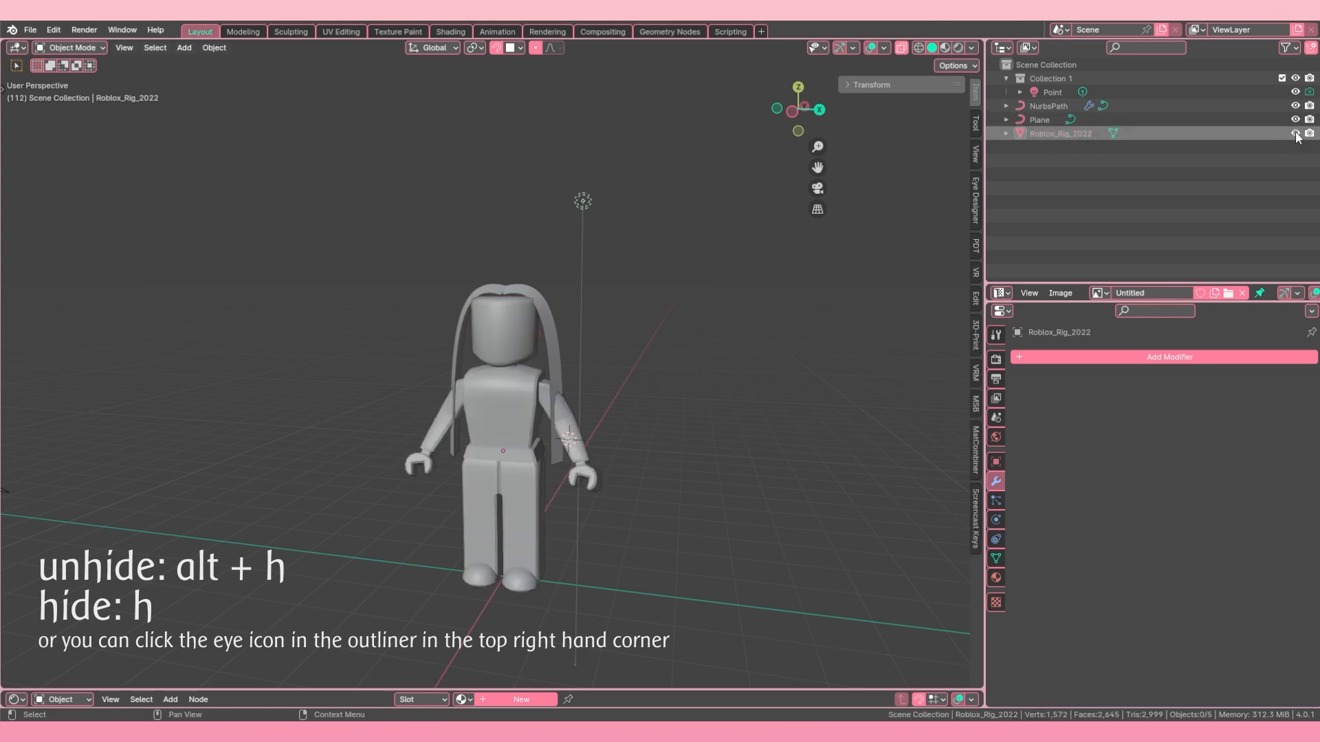
left_click(509, 377)
key("h")
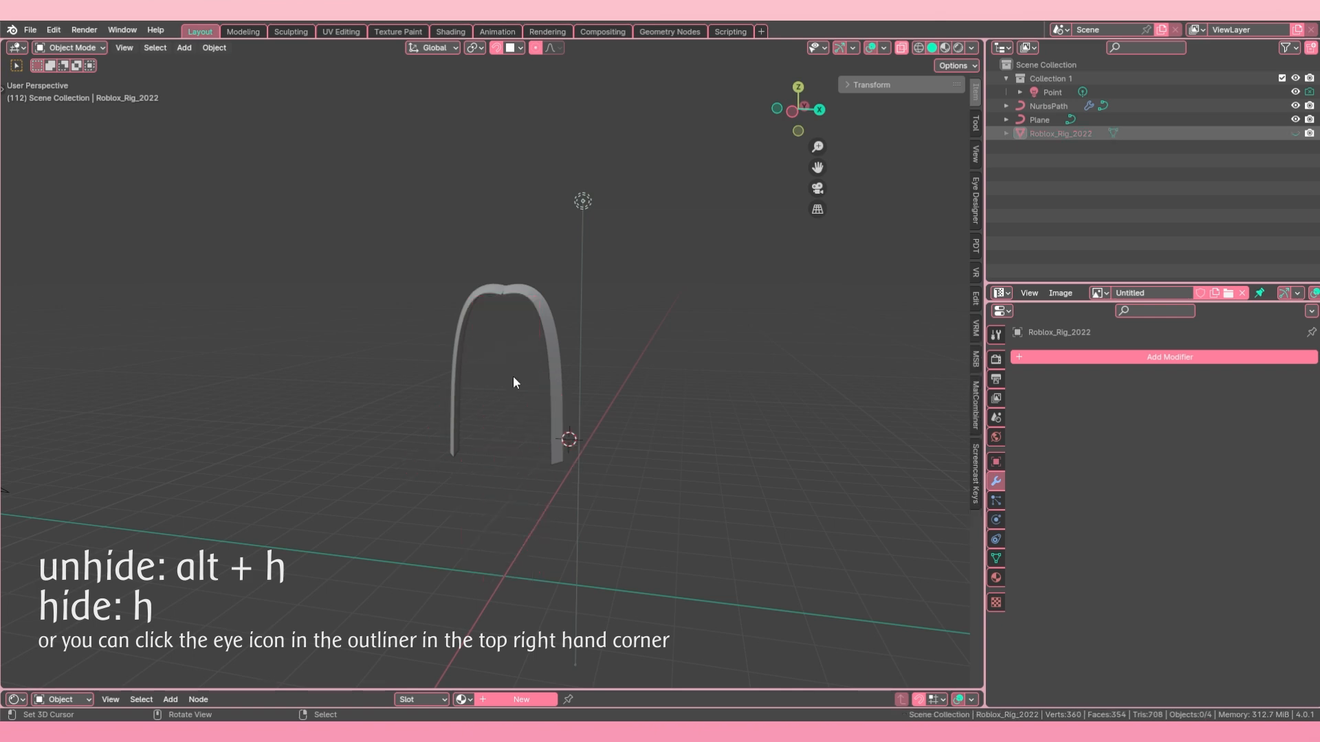
key("alt+h")
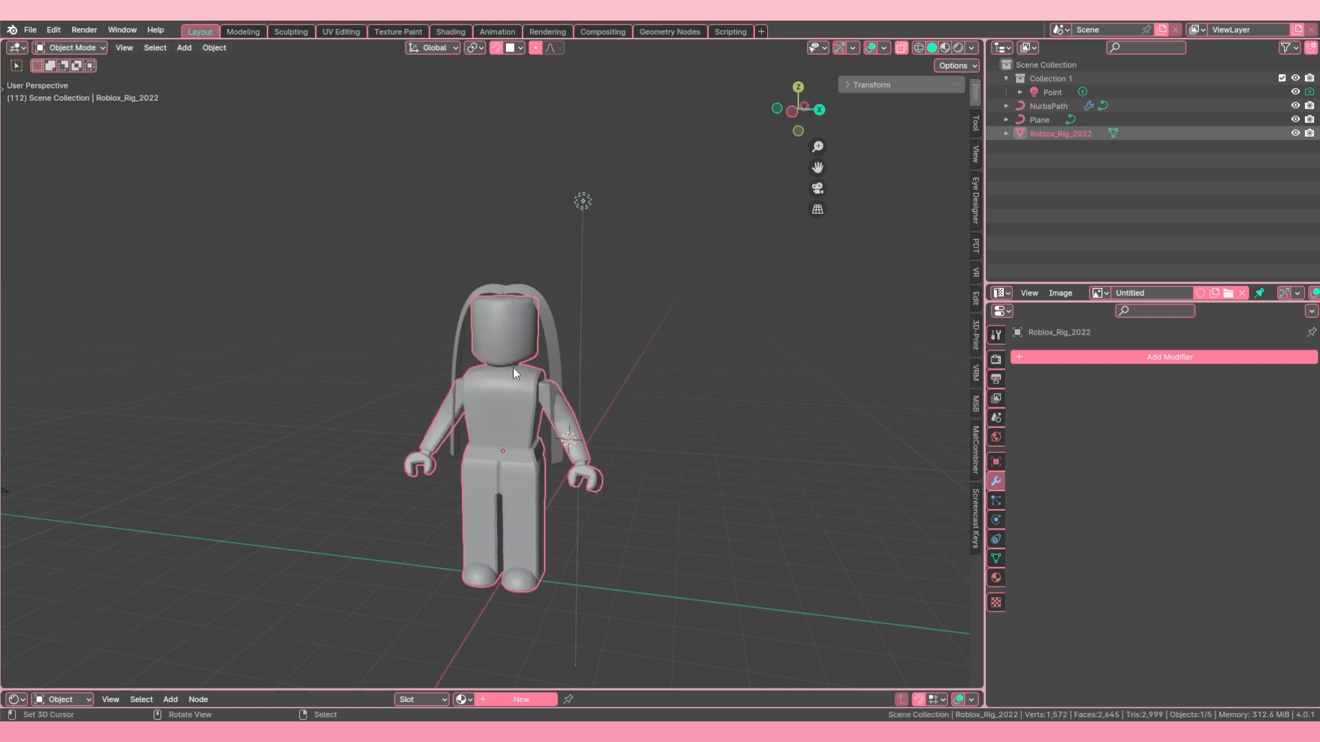
Step: Enter Edit Mode on Roblox_Rig_2022 and merge all its vertices by distance
scroll(512, 367, "up", 4)
scroll(583, 351, "down", 2)
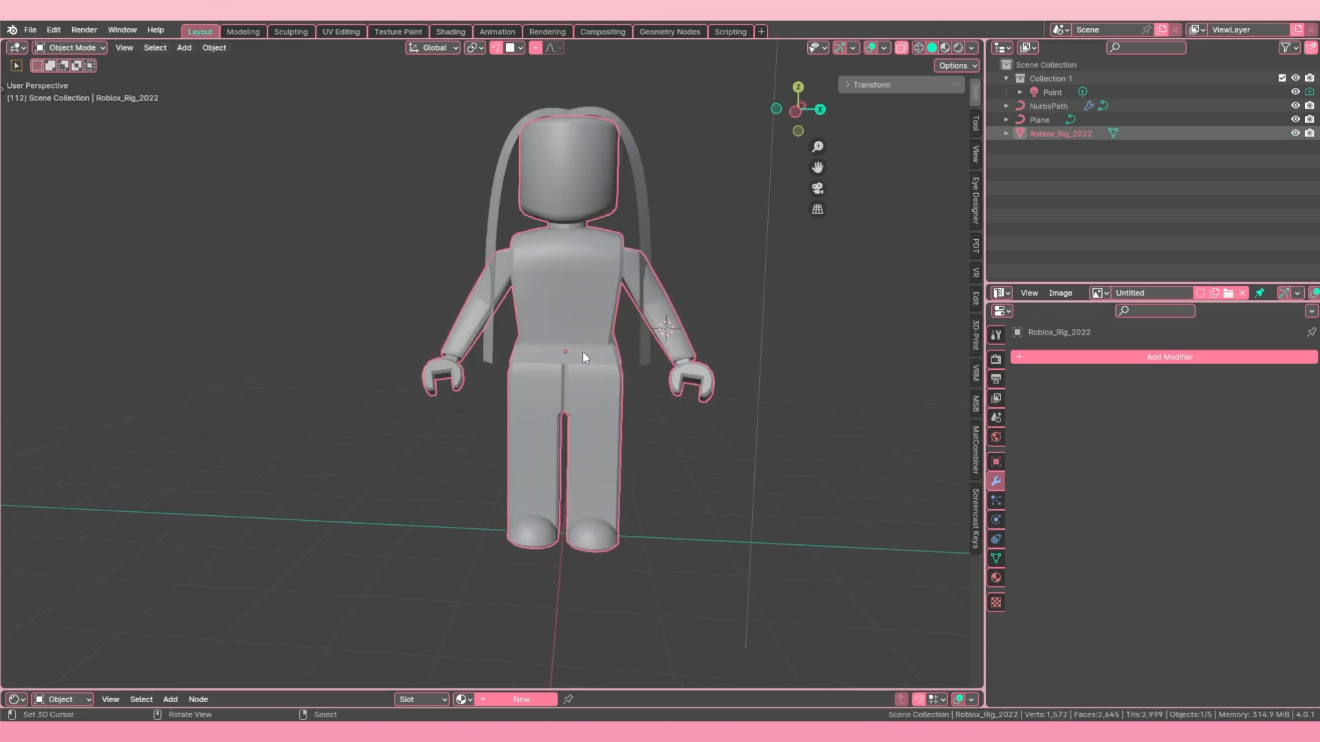
key("Tab")
scroll(583, 350, "down", 2)
middle_click_drag(582, 351, 569, 289)
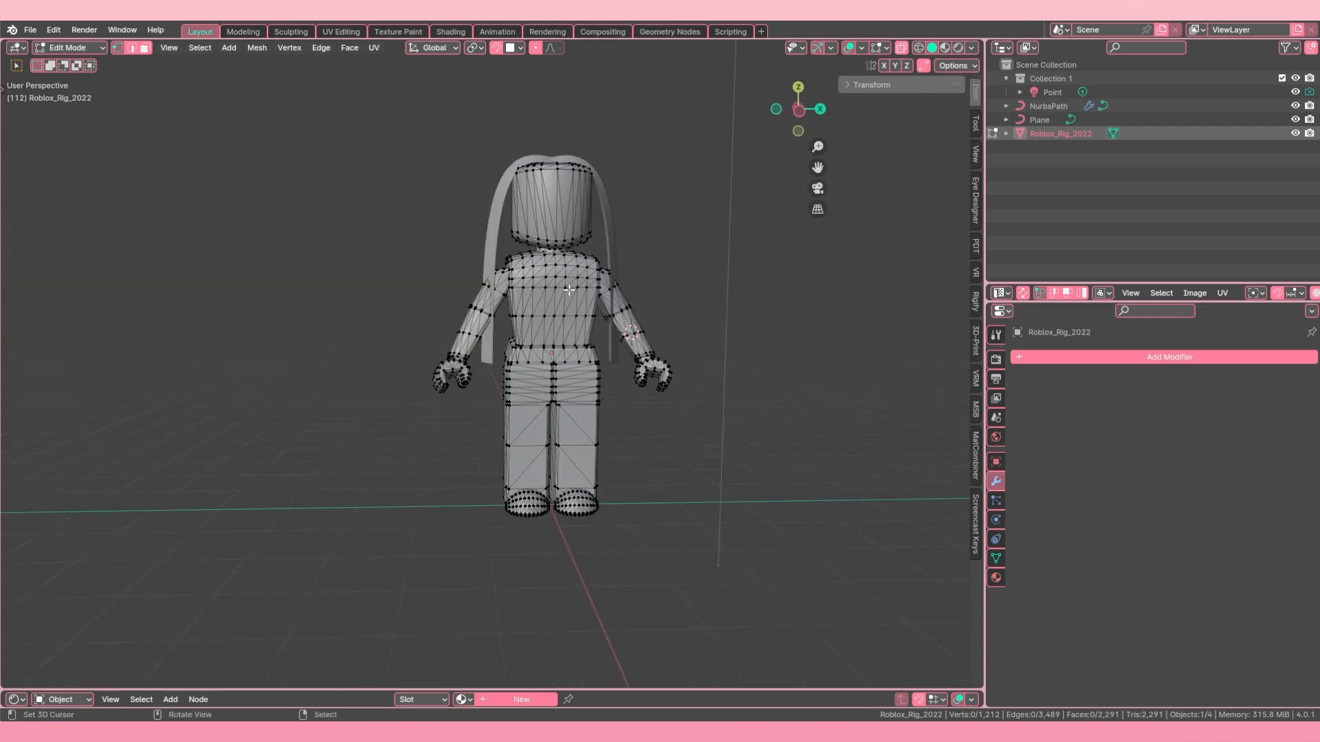
key("a")
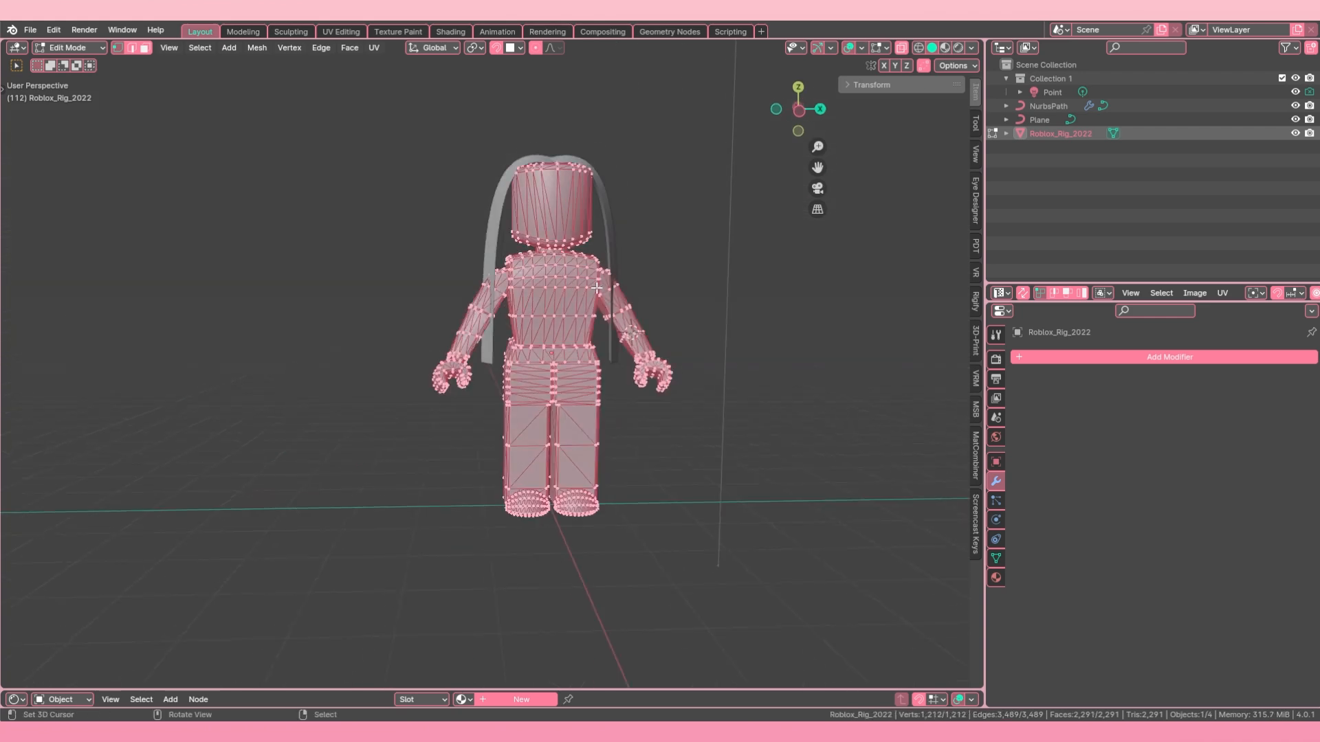
key("m")
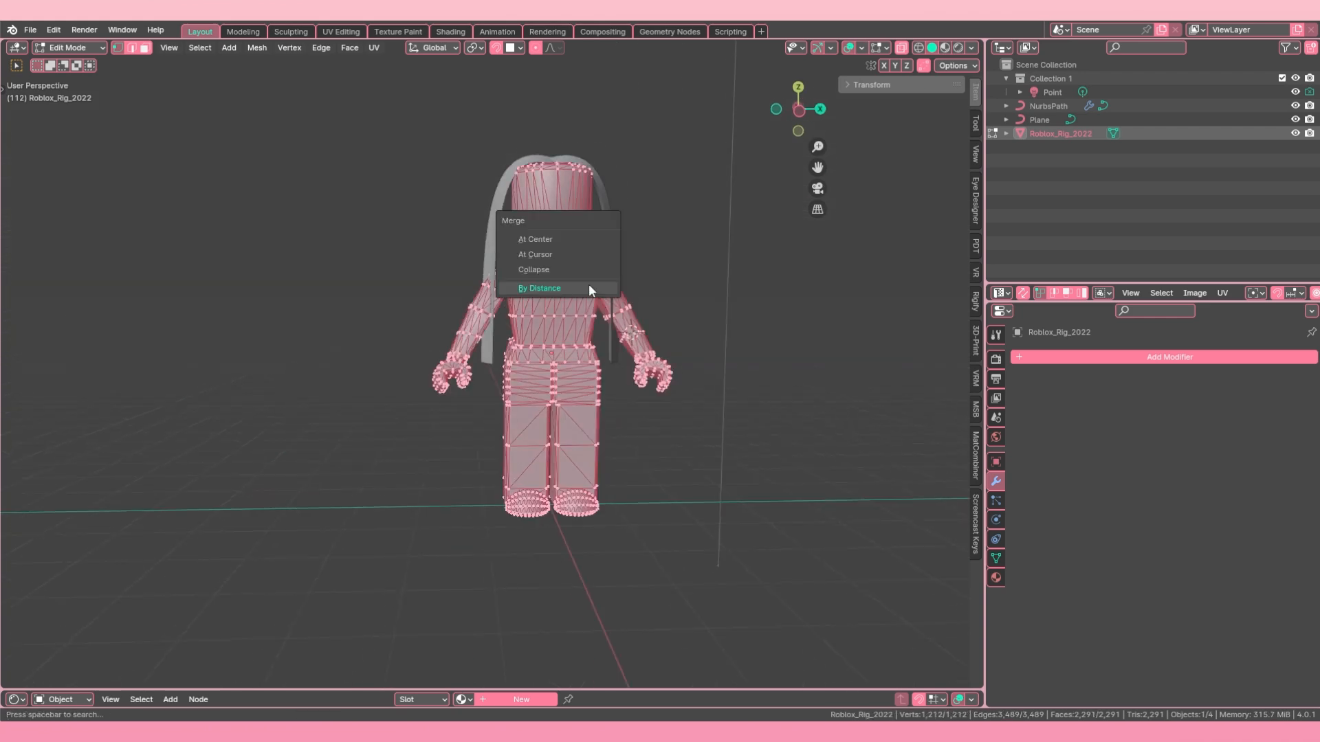
left_click(540, 288)
scroll(444, 417, "up", 2)
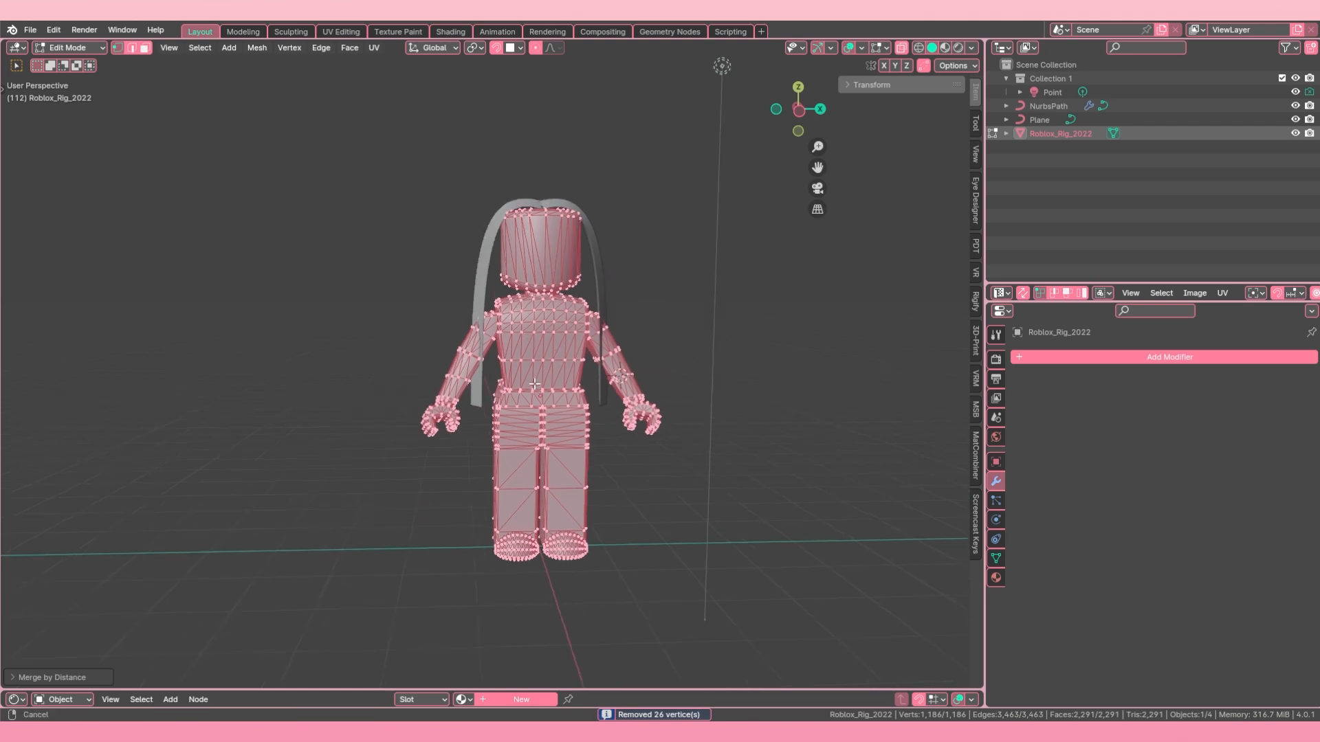
Step: Clear the vertex selection, switch to face selection and select both of the rig's arms as linked geometry
key("alt+a")
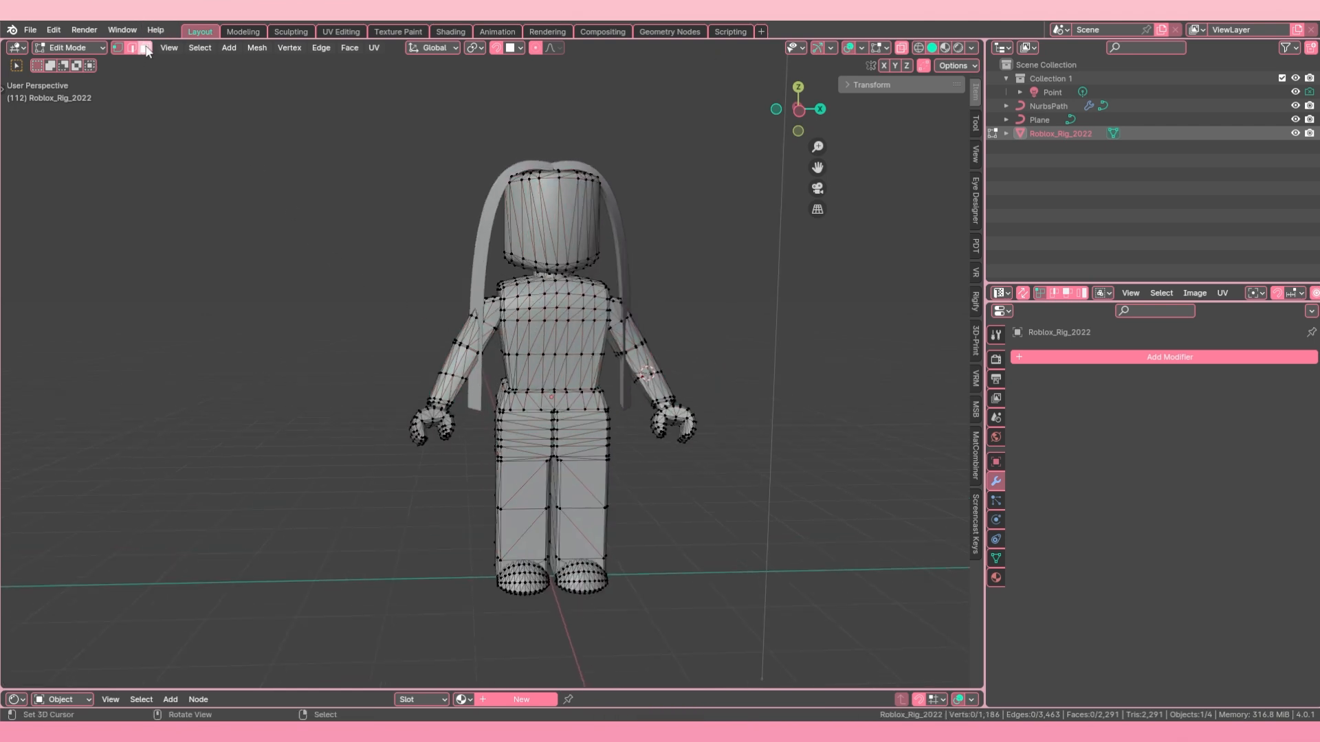
left_click(145, 48)
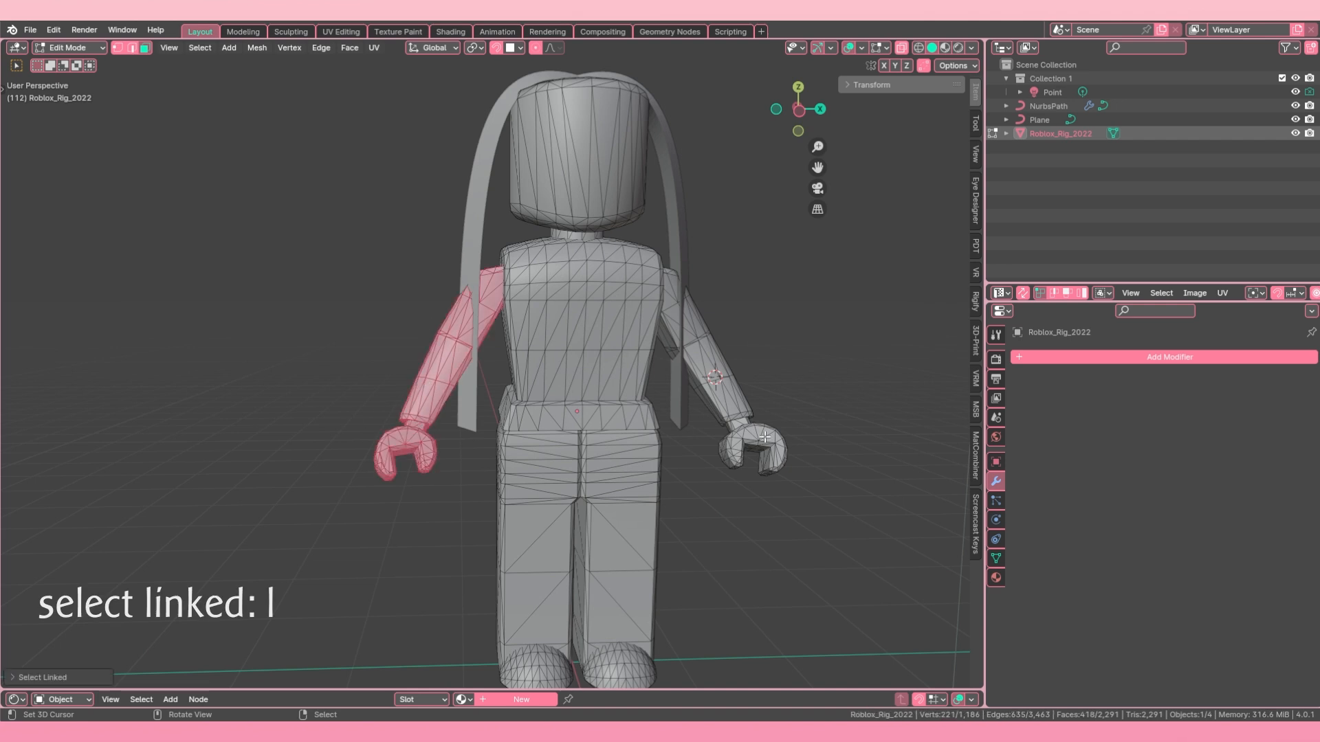
key("l")
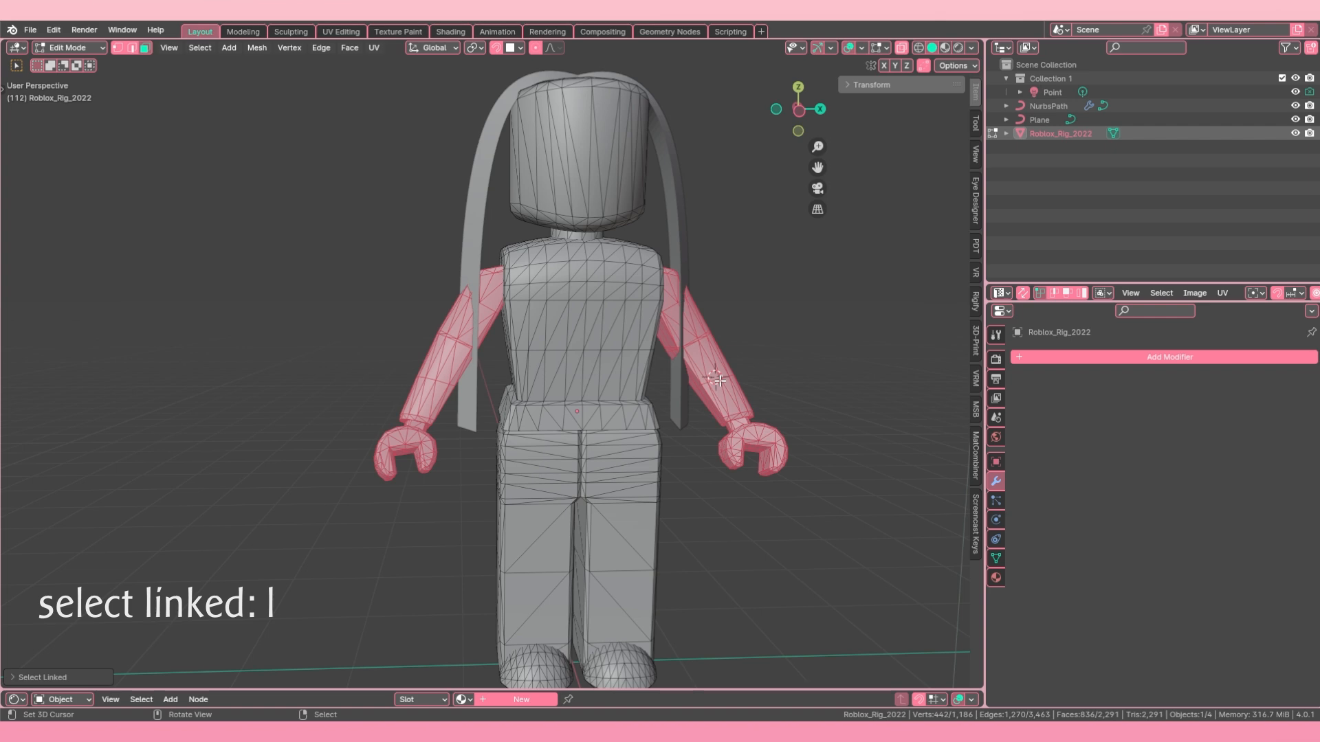
Step: Separate the selected arms from Roblox_Rig_2022 into their own object, return to Object Mode and clear the selection
key("p")
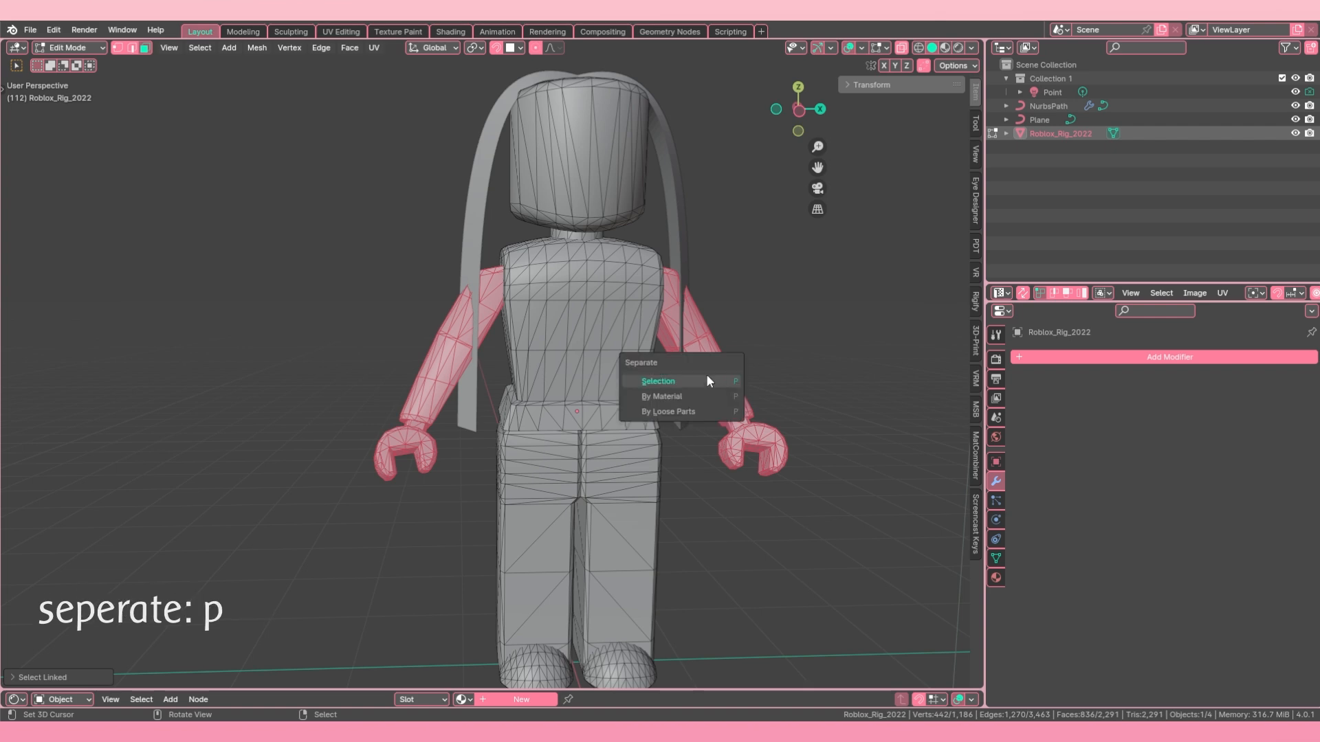
left_click(681, 381)
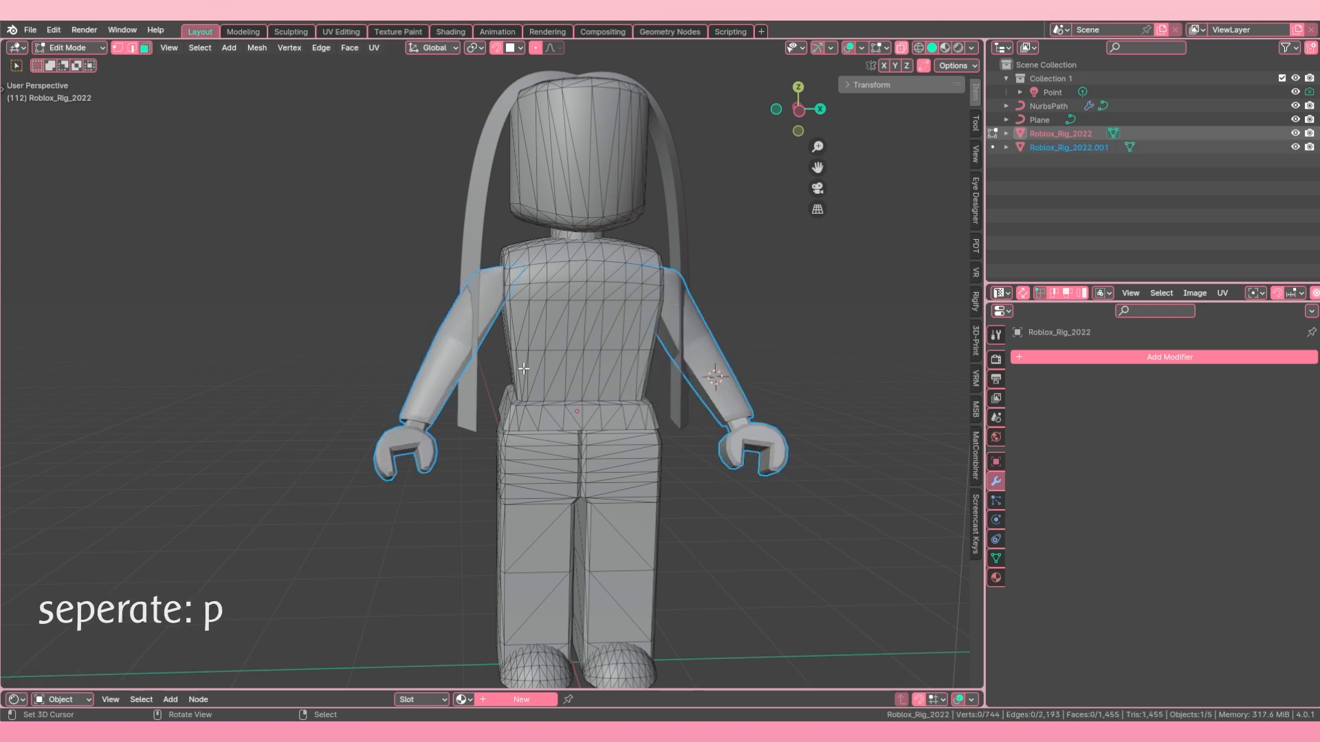
key("Tab")
key("alt+a")
Step: Try moving and hiding the separated arms object, and unhide all hidden objects
middle_click_drag(444, 349, 618, 305)
left_click(451, 376)
key("g")
right_click(422, 327)
key("h")
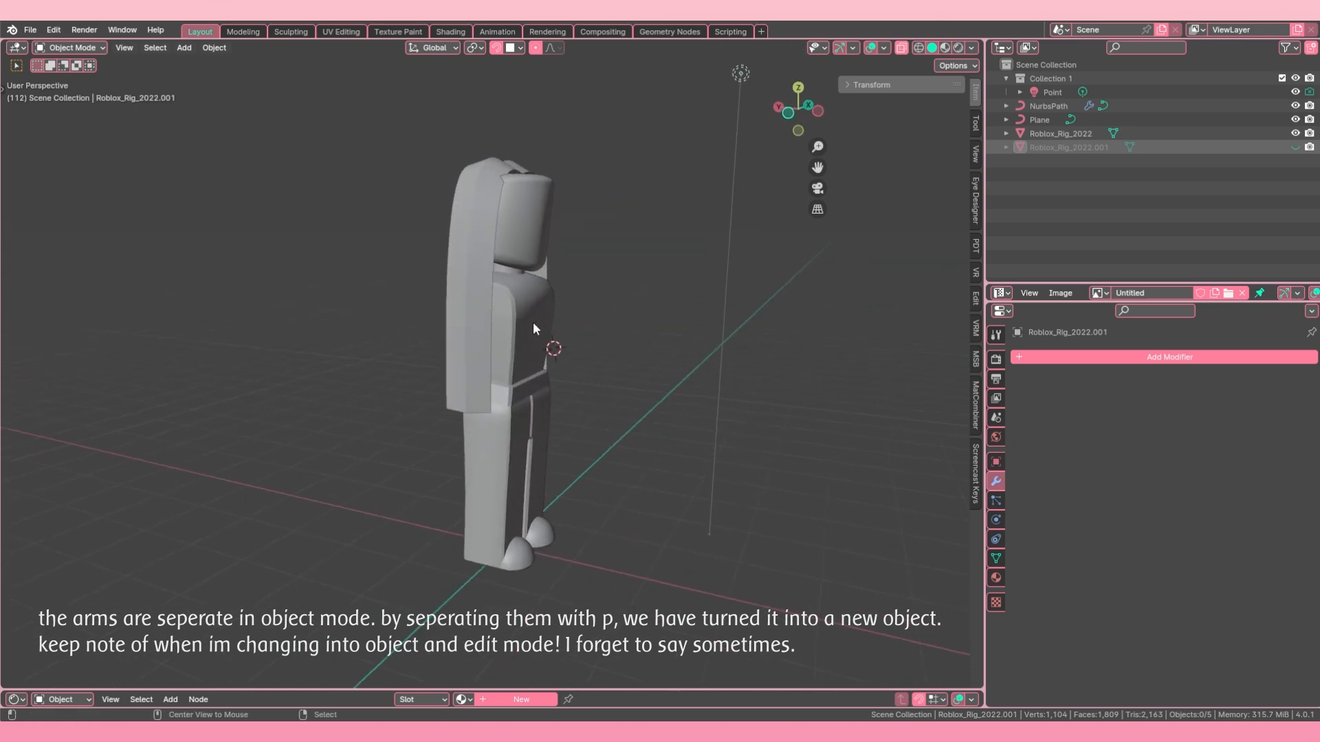
key("alt+h")
Step: Enter Edit Mode on the NurbsPath hair strand and duplicate all its points about 0.62 m along Y
left_click(476, 241)
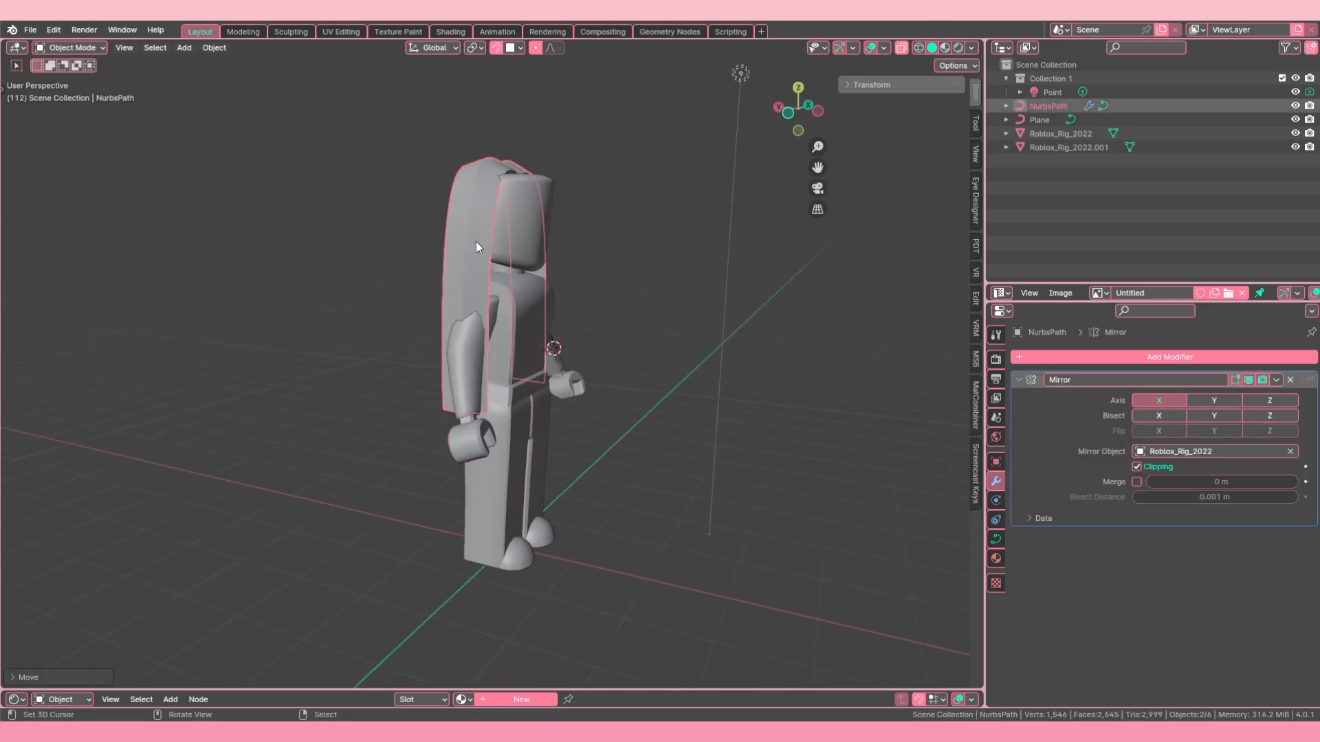
key("Tab")
middle_click_drag(433, 280, 491, 318)
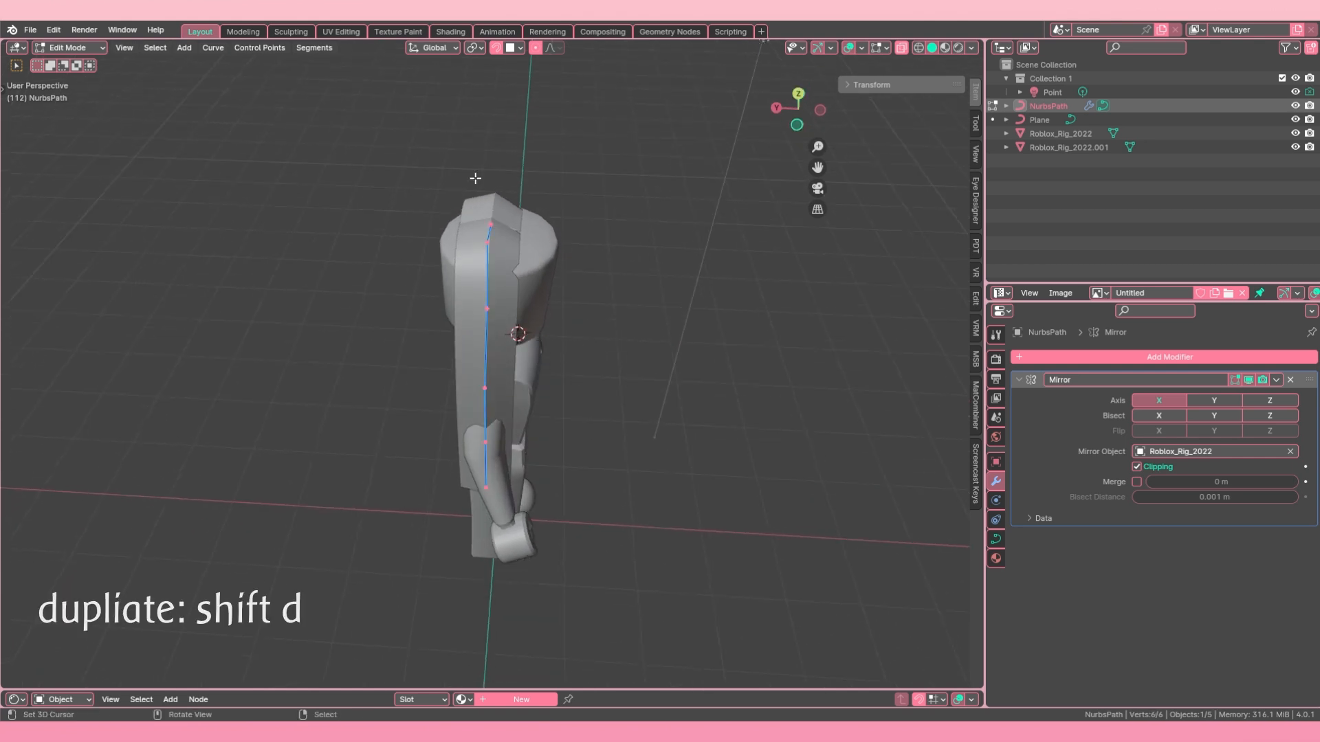
middle_click_drag(528, 344, 507, 346)
key("alt+a")
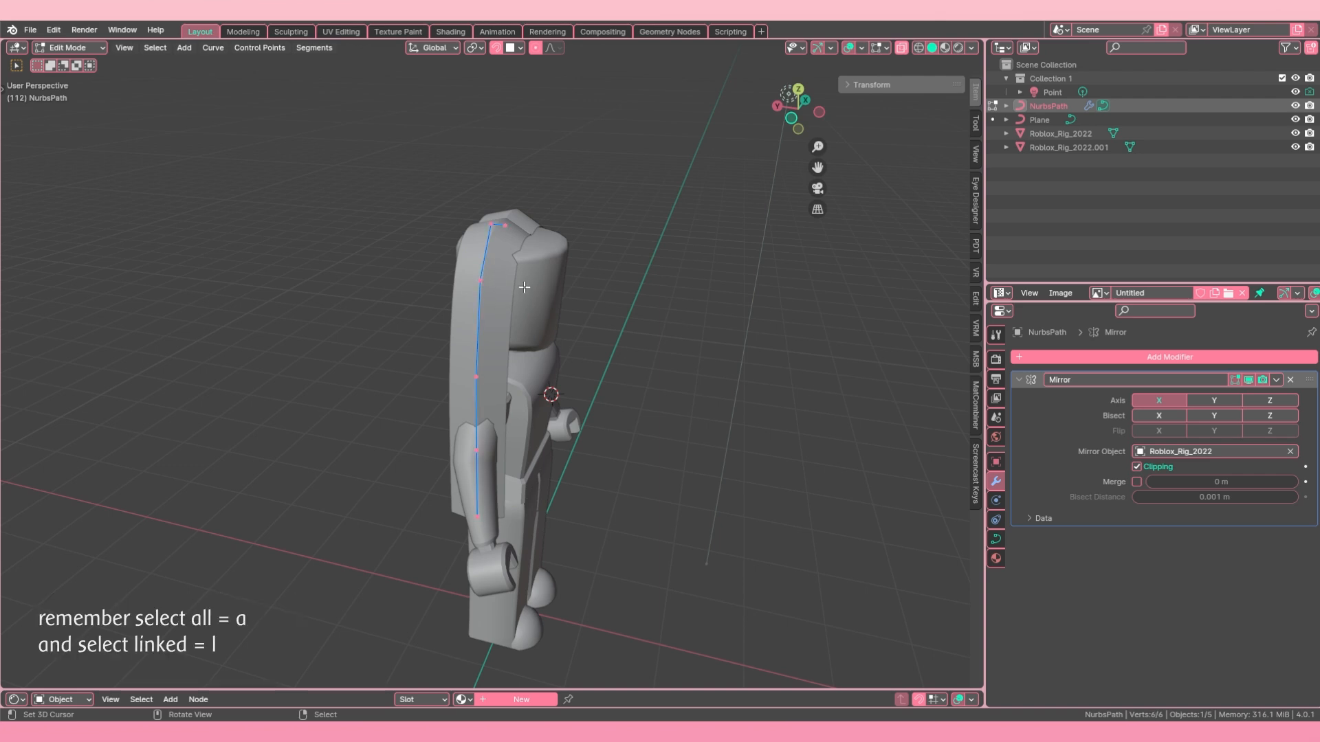
middle_click_drag(520, 300, 539, 331)
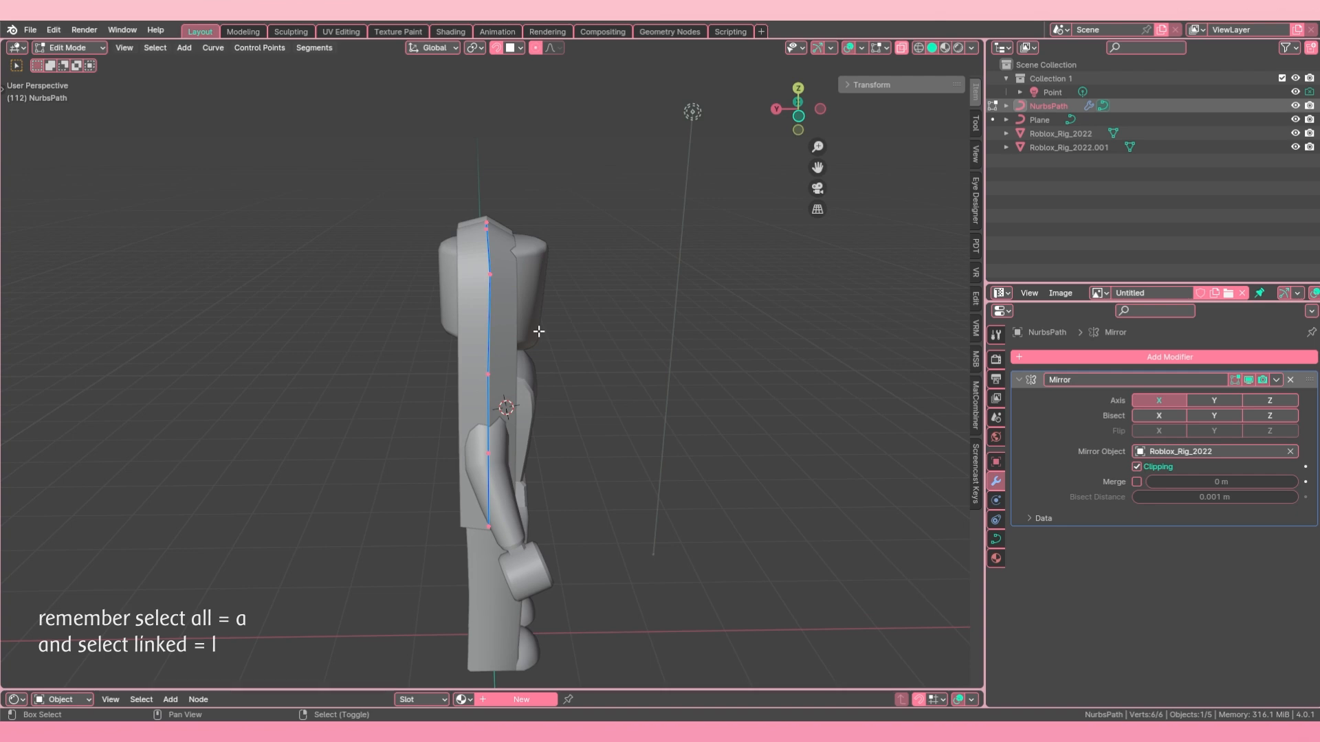
key("shift+d")
key("y")
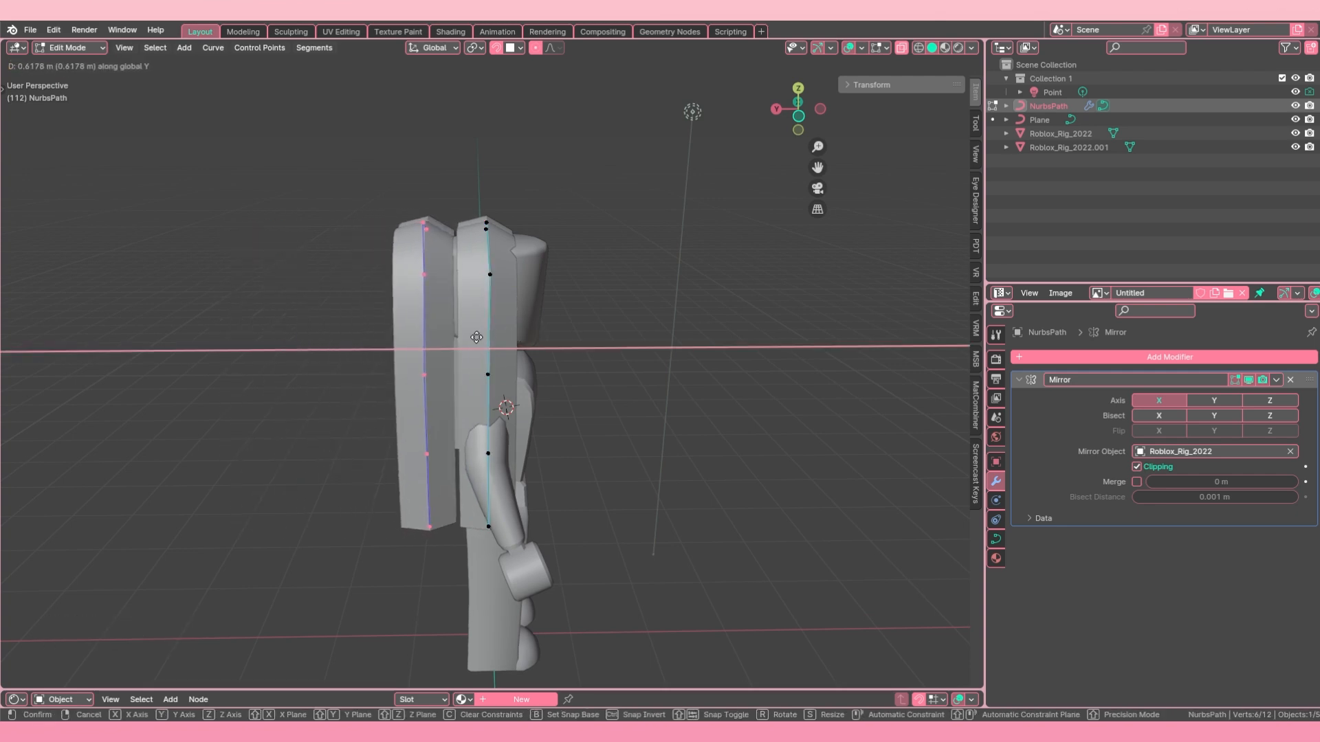
left_click(477, 337)
middle_click_drag(485, 285, 468, 322)
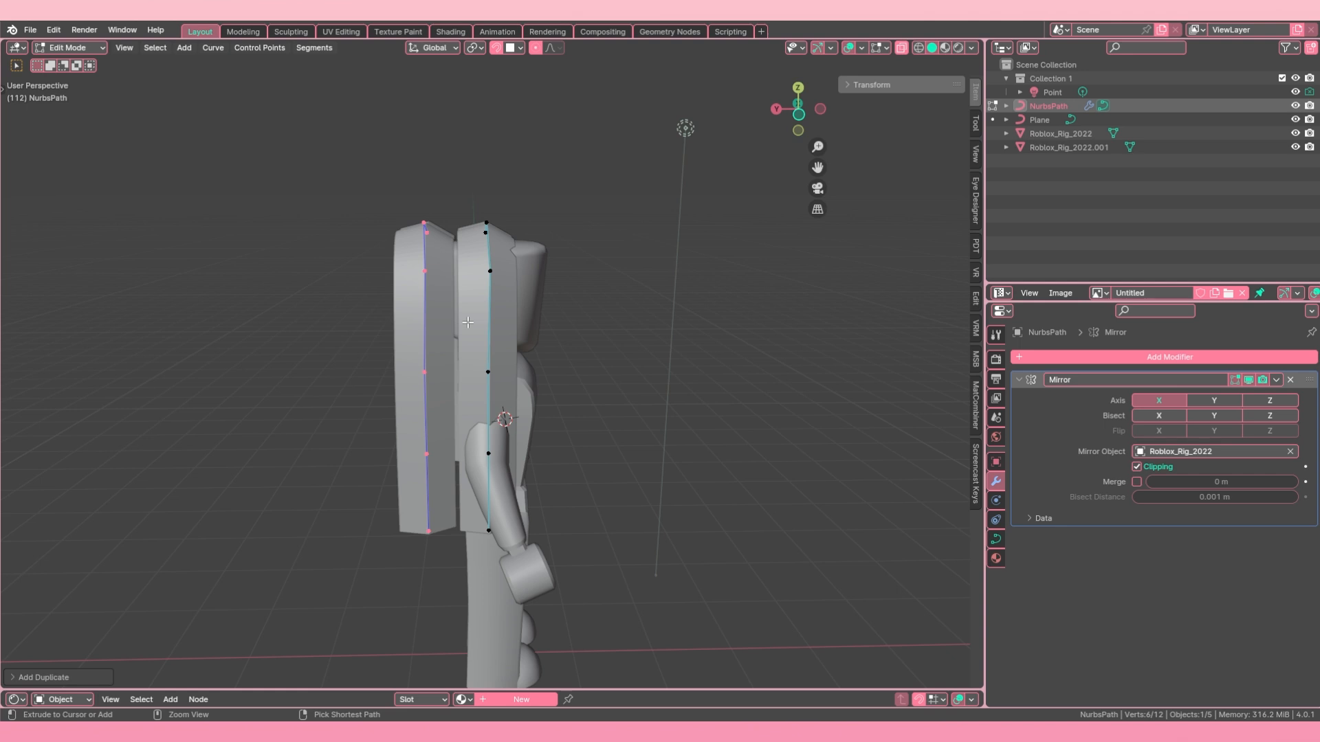
Step: Undo the duplication of the strand's points and return to Object Mode
key("ctrl+z")
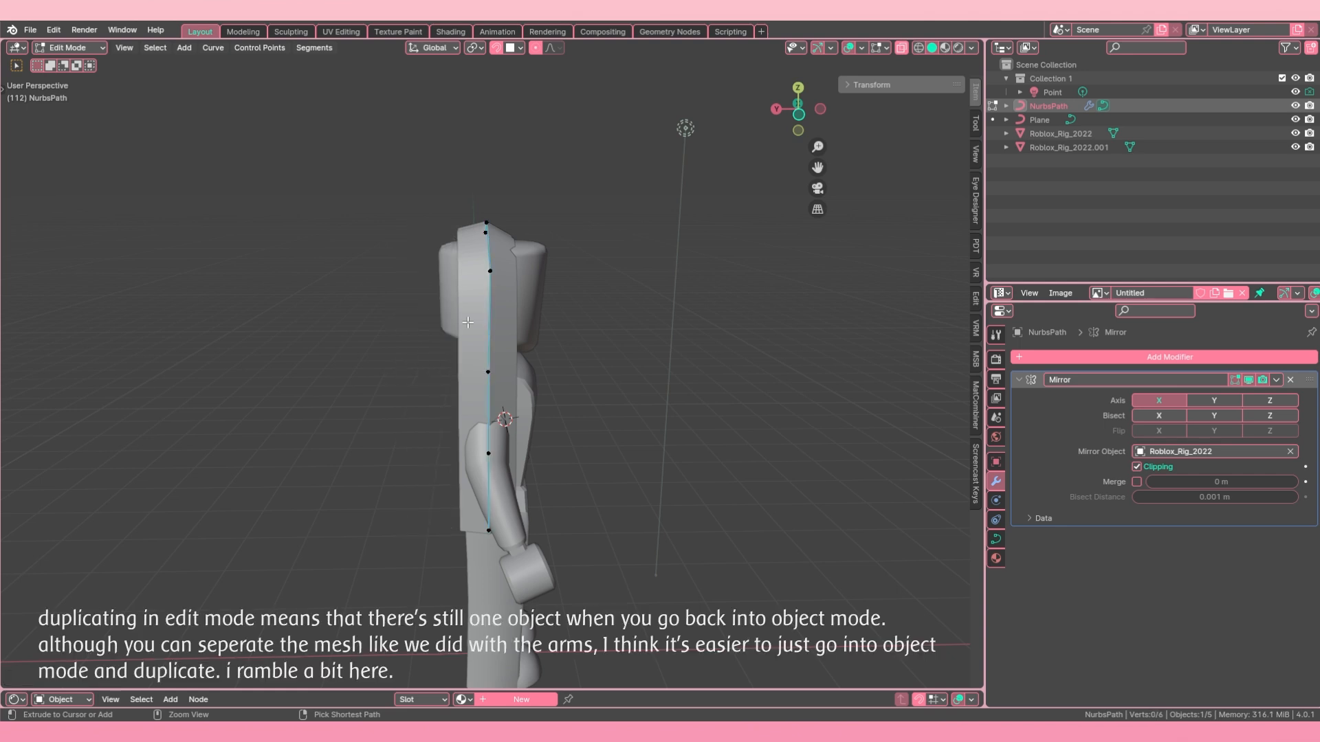
middle_click_drag(529, 280, 565, 328)
key("Tab")
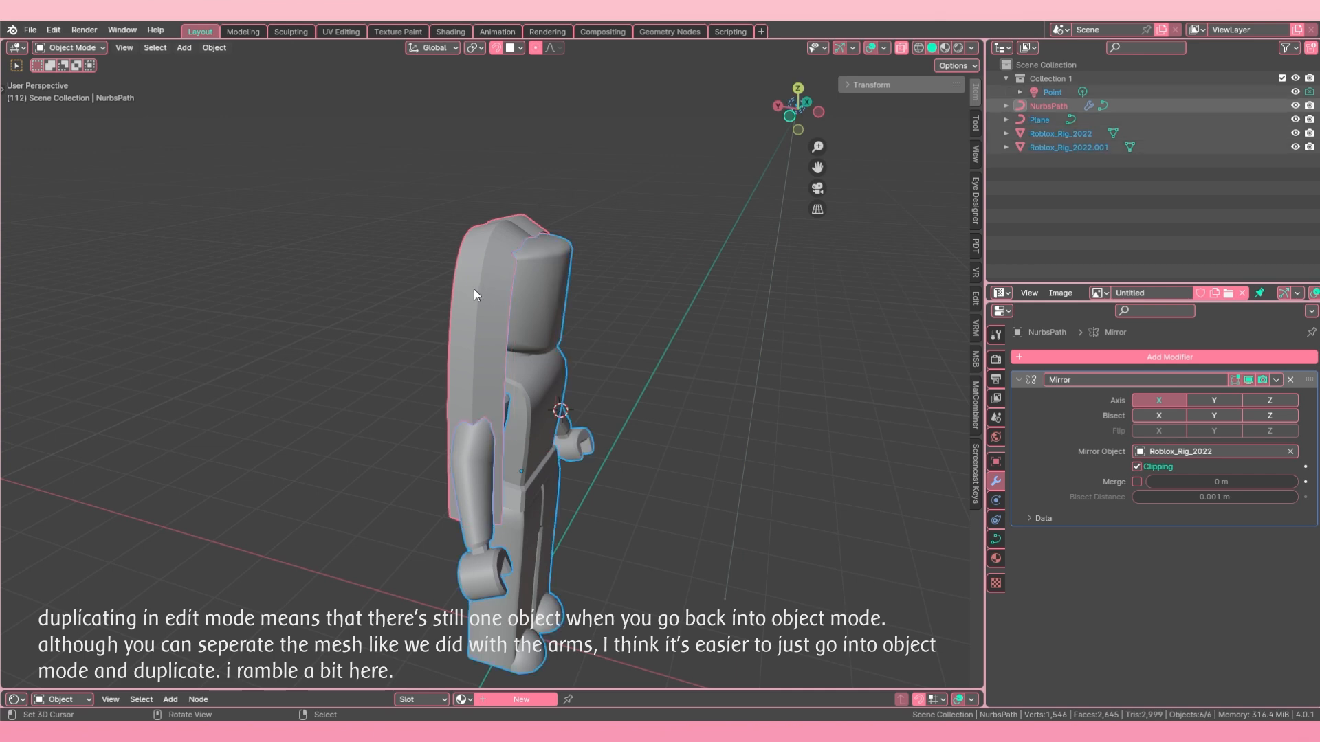
Step: Duplicate the NurbsPath hair strand as a separate object, offset about 0.62 m along Y behind the original
middle_click_drag(489, 241, 543, 327)
key("shift+d")
key("y")
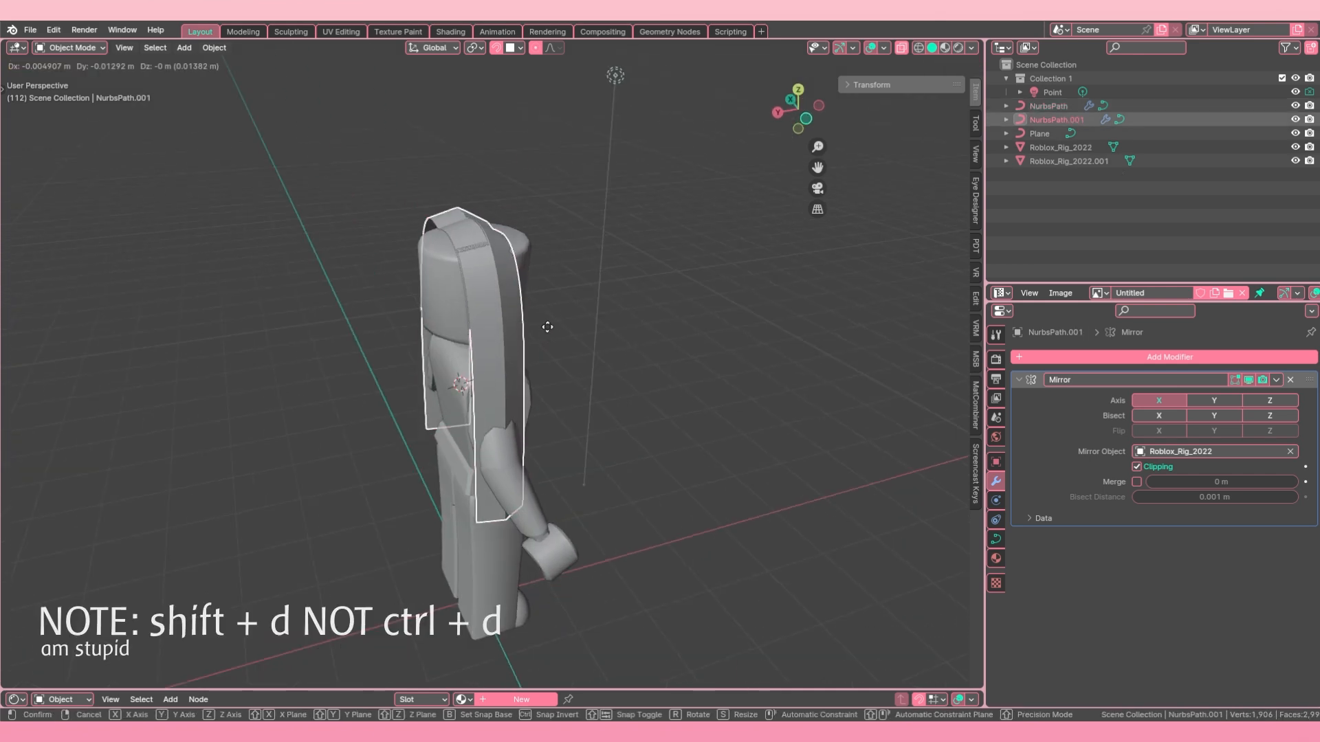
left_click(498, 343)
mouse_move(497, 337)
middle_mouse_down()
mouse_move(449, 348)
mouse_move(464, 332)
mouse_move(459, 315)
mouse_move(469, 349)
mouse_move(486, 345)
middle_mouse_up()
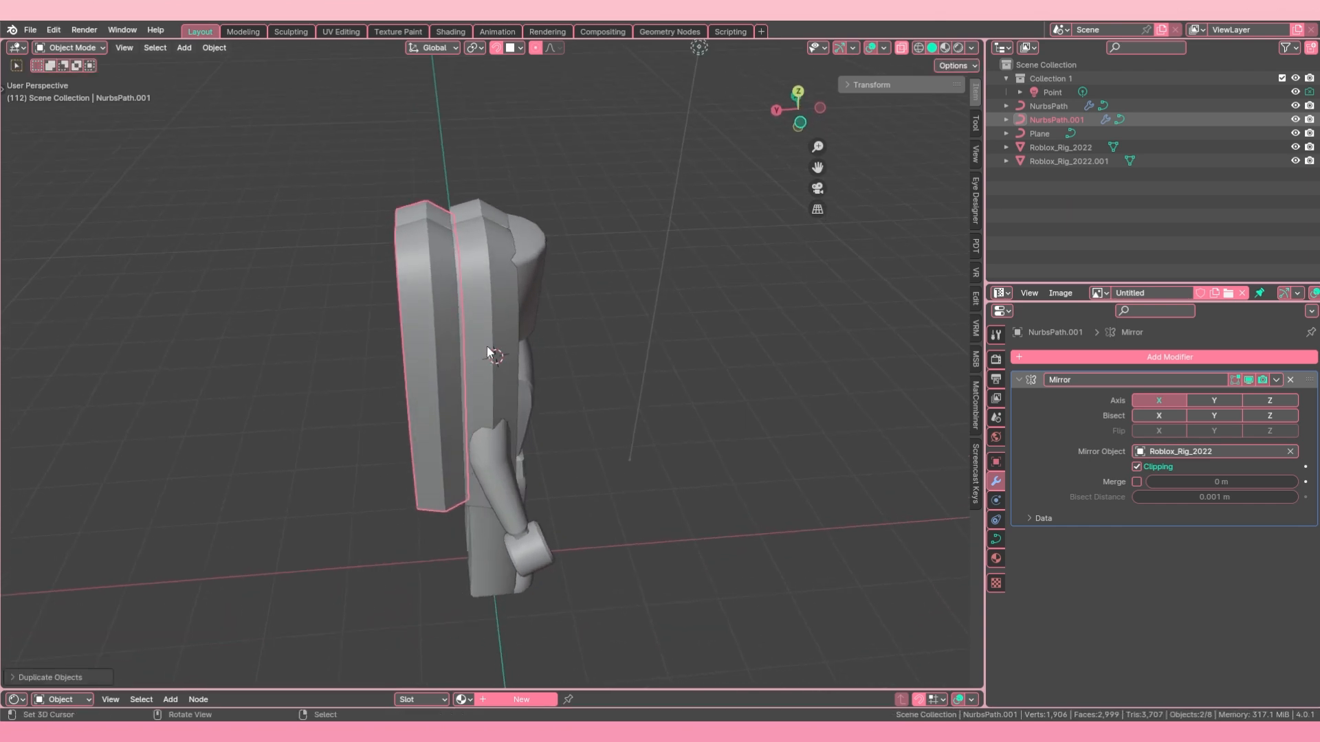
Step: Duplicate the original NurbsPath strand again and move the copy along X, away from the rig
left_click(476, 335)
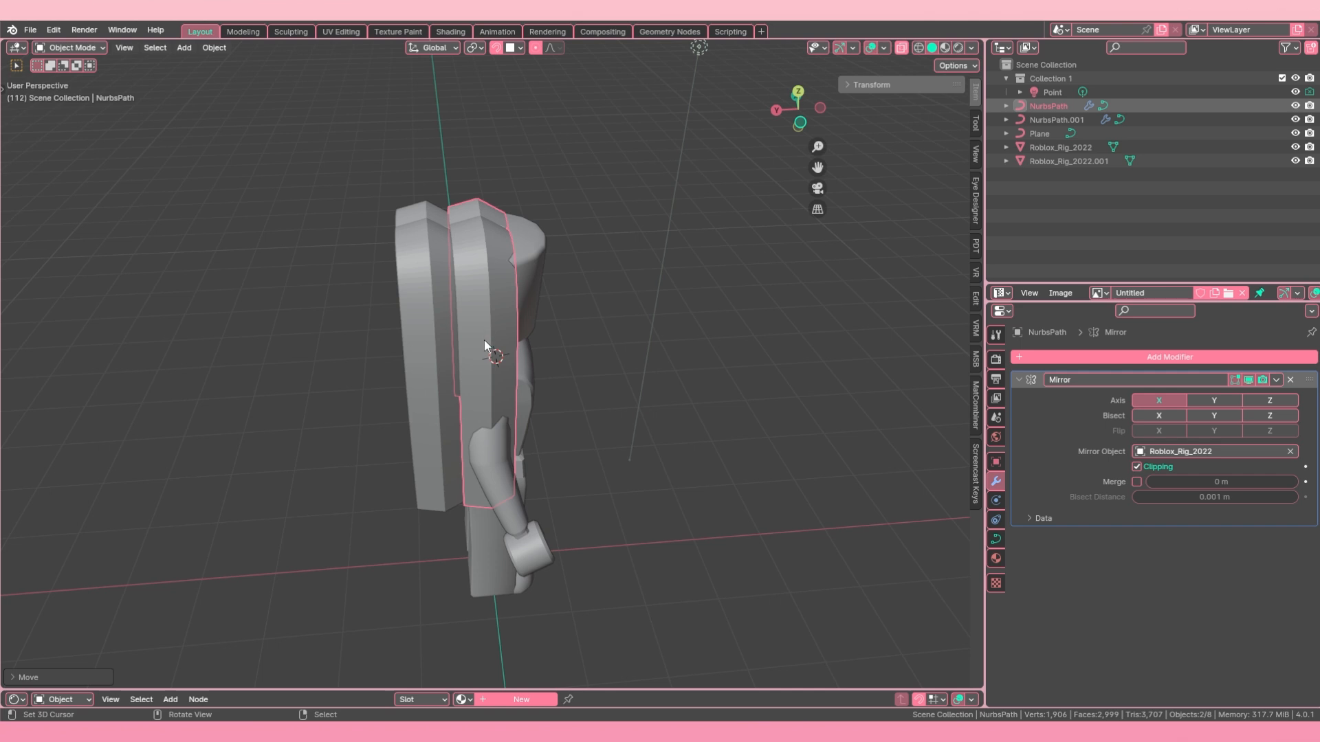
key("shift+d")
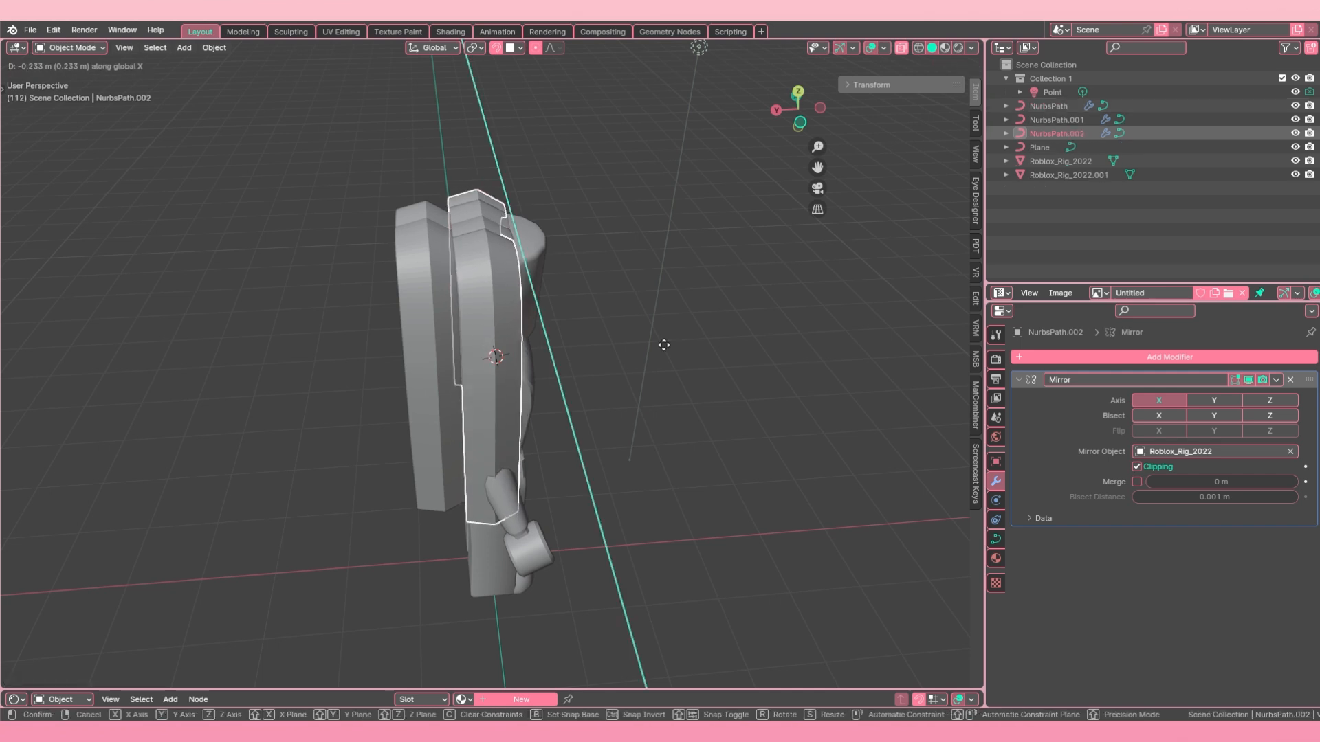
left_click(811, 340)
Step: Duplicate the strand within NurbsPath.002 in Edit Mode so both strands share one object, and return to Object Mode
key("Tab")
middle_click_drag(811, 340, 598, 363)
key("shift+d")
left_click(840, 345)
scroll(599, 364, "down", 4)
key("alt+a")
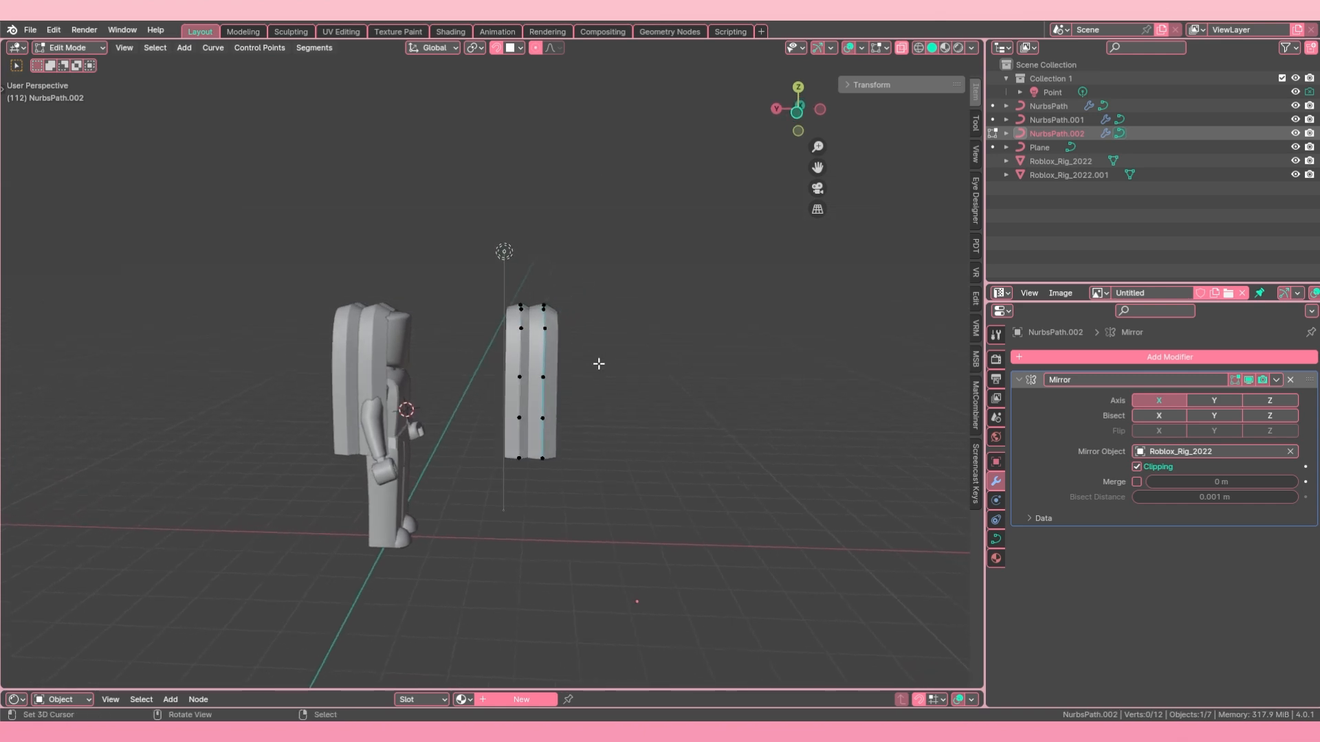
key("Tab")
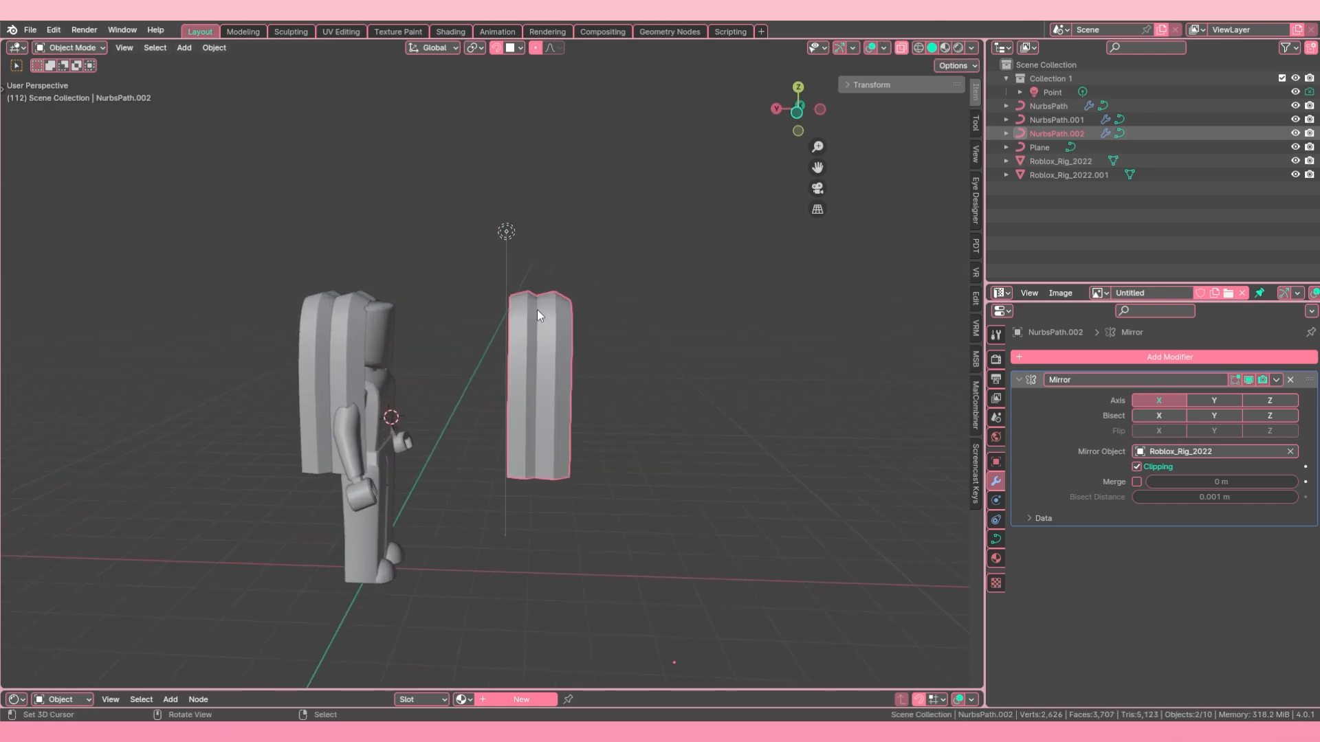
Step: Move the double-strand NurbsPath.002 object along X
middle_click_drag(538, 309, 576, 305)
key("g")
key("x")
left_click(498, 378)
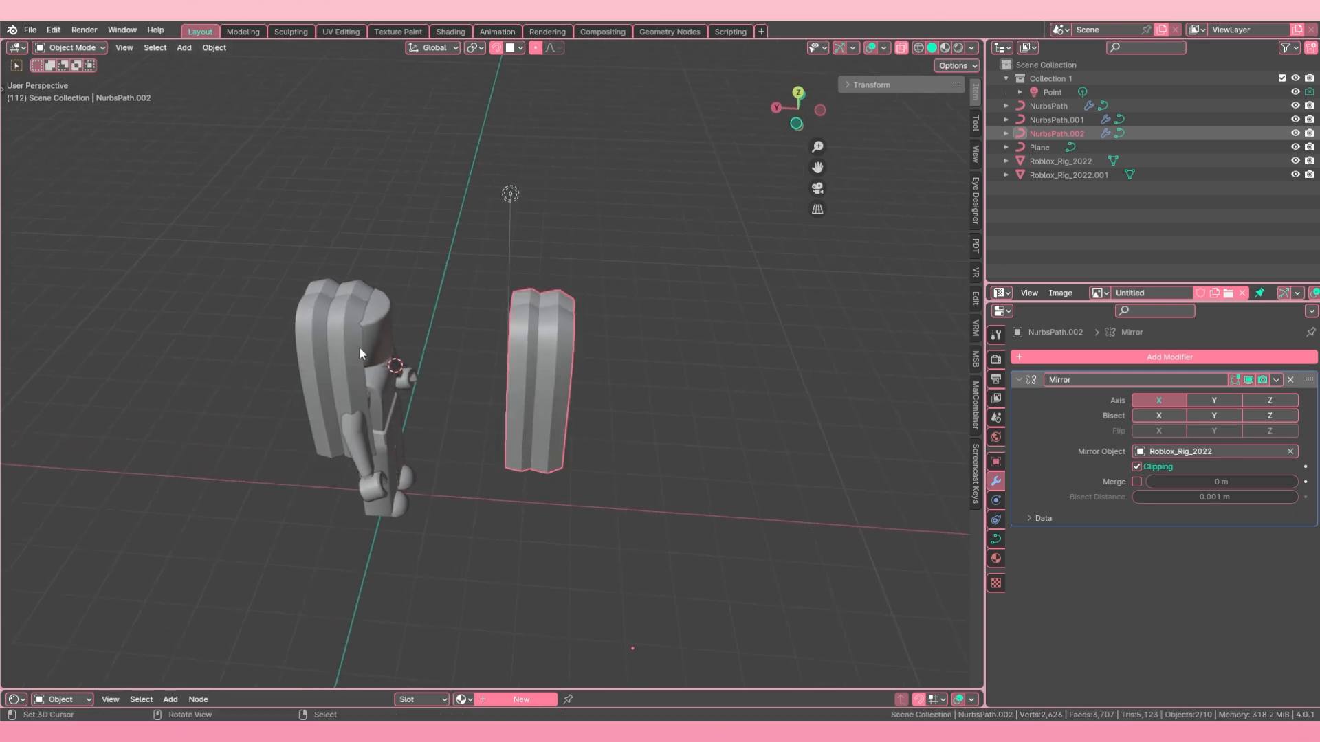
Step: Select the two separate hair strands on the rig in turn to compare them with the double-strand object
middle_click_drag(359, 346, 312, 348)
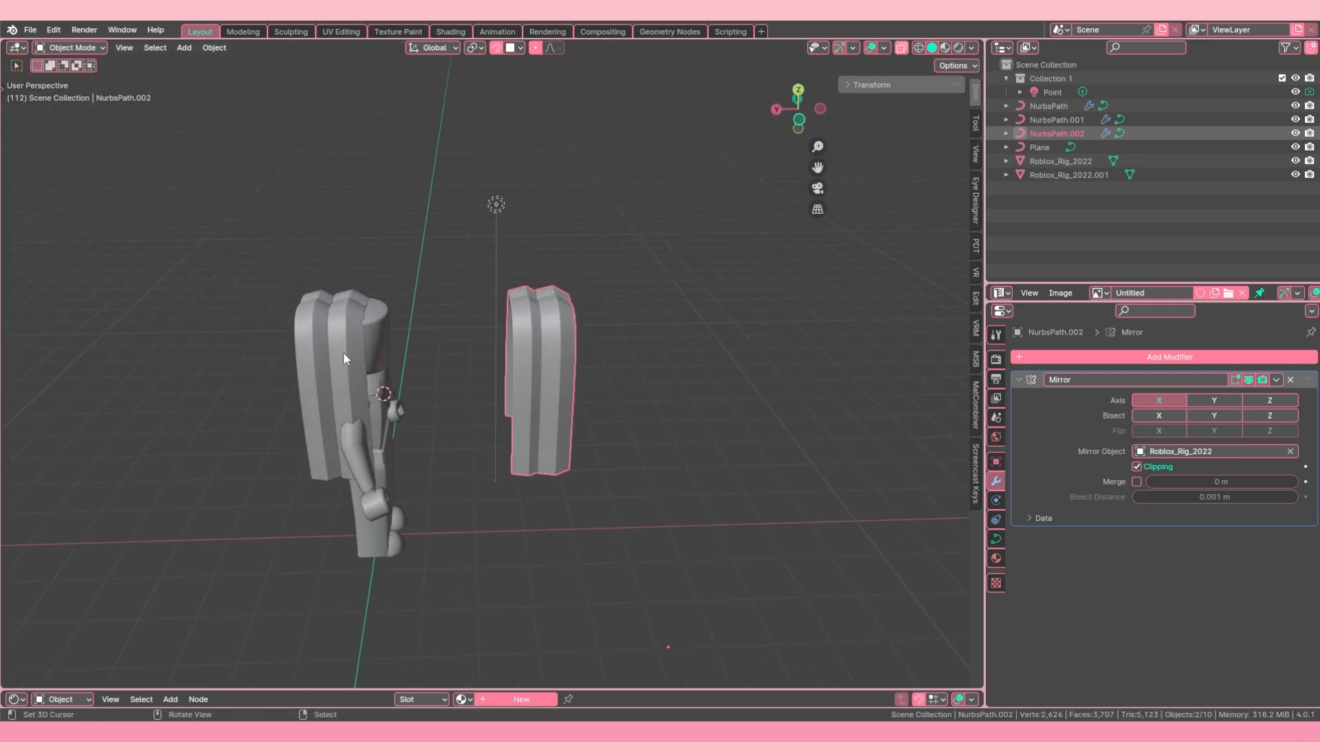
right_click(342, 355)
right_click(302, 354)
right_click(345, 364)
right_click(309, 363)
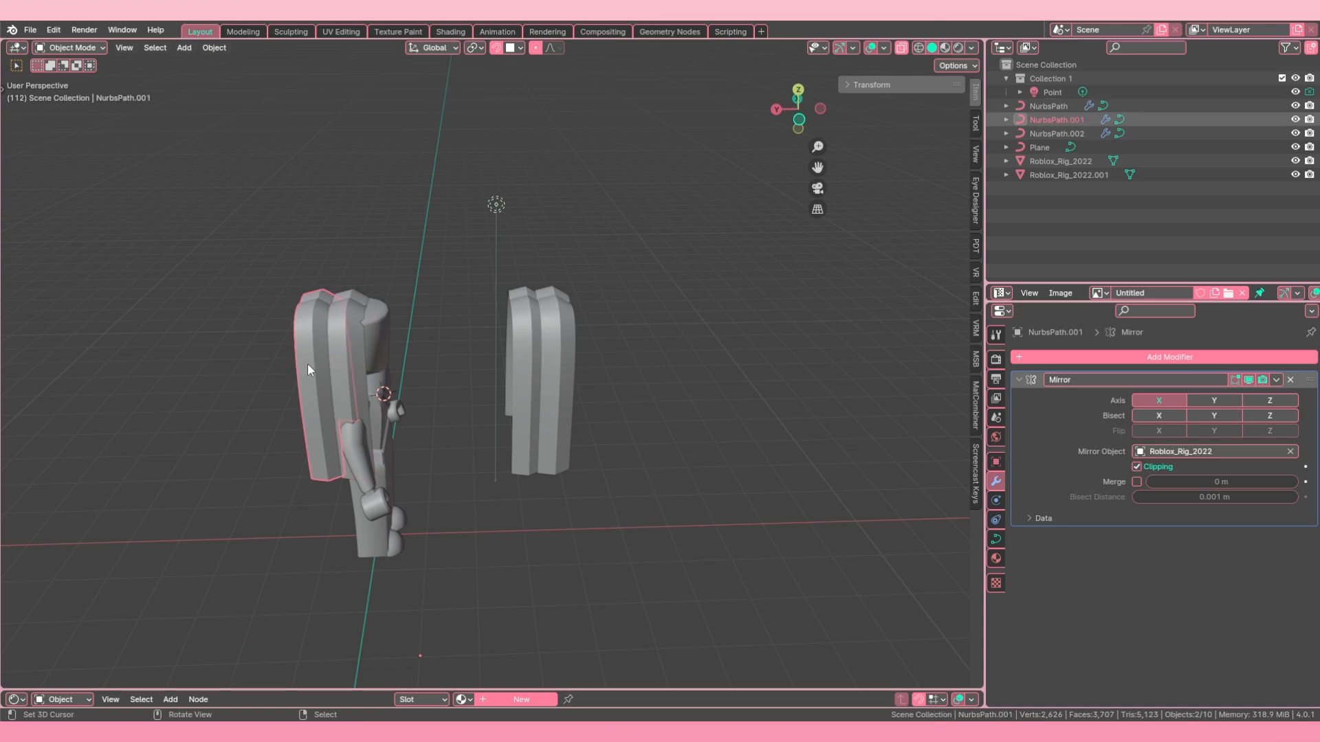
Step: Delete the double-strand NurbsPath.002 object
right_click(537, 368)
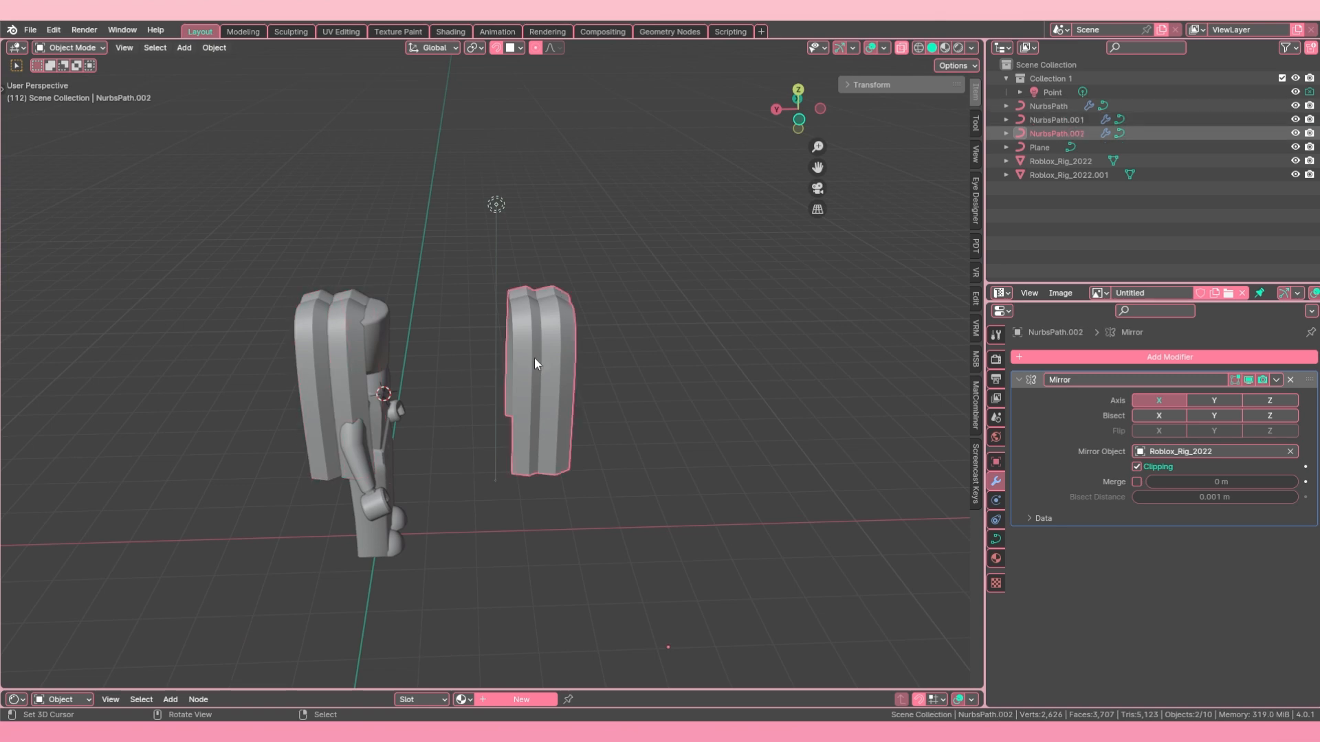
key("Delete")
middle_click_drag(497, 369, 456, 360)
scroll(456, 360, "up", 3)
right_click(440, 341)
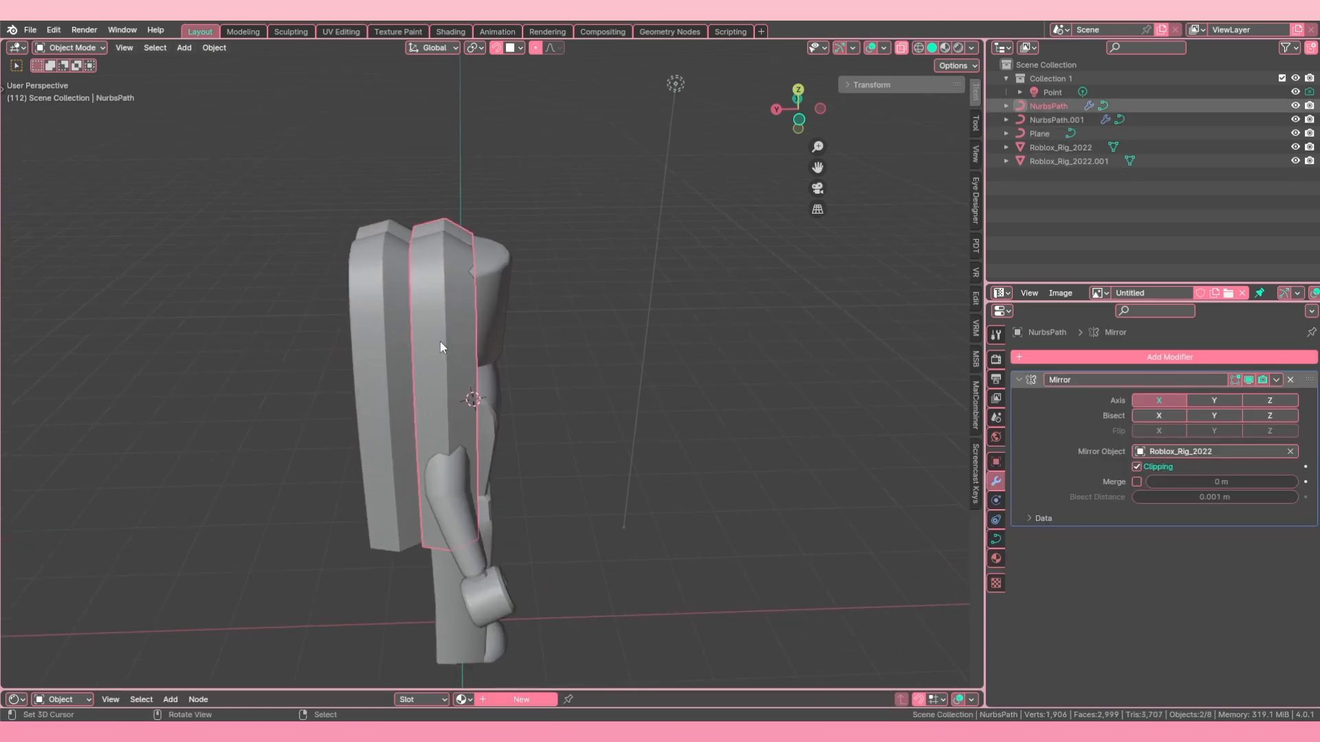
scroll(439, 340, "down", 2)
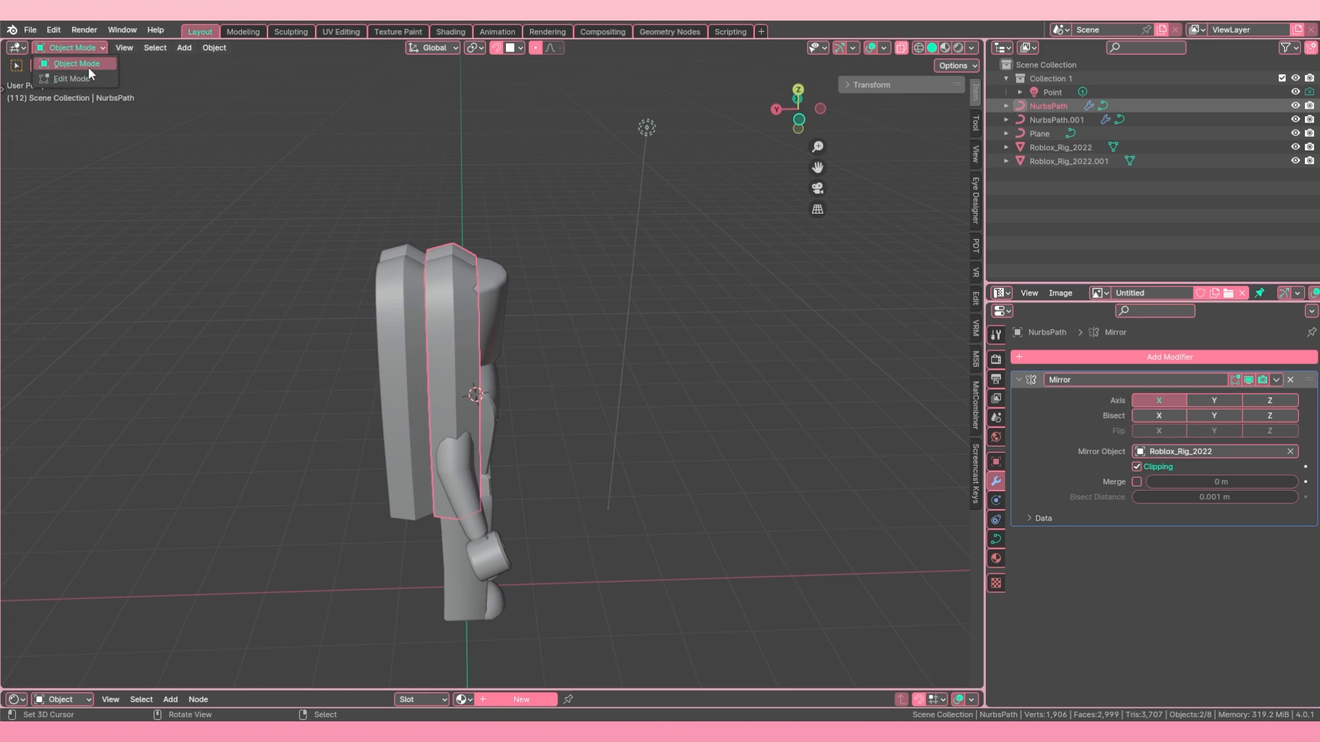
left_click(88, 65)
Step: Enter Edit Mode on the duplicated strand NurbsPath.001 behind the head, cancelling a free rotation
right_click(431, 294)
middle_click_drag(460, 348, 446, 230)
key("Tab")
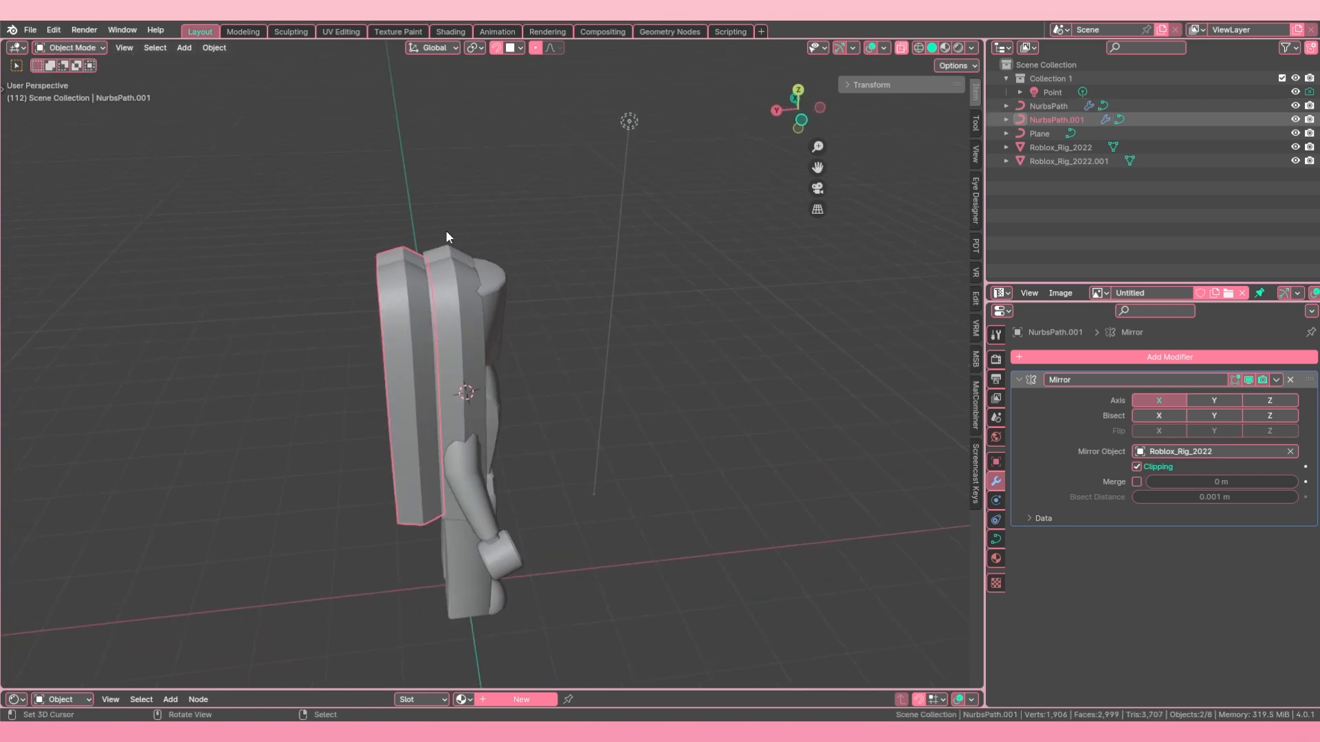
middle_click_drag(492, 335, 603, 391)
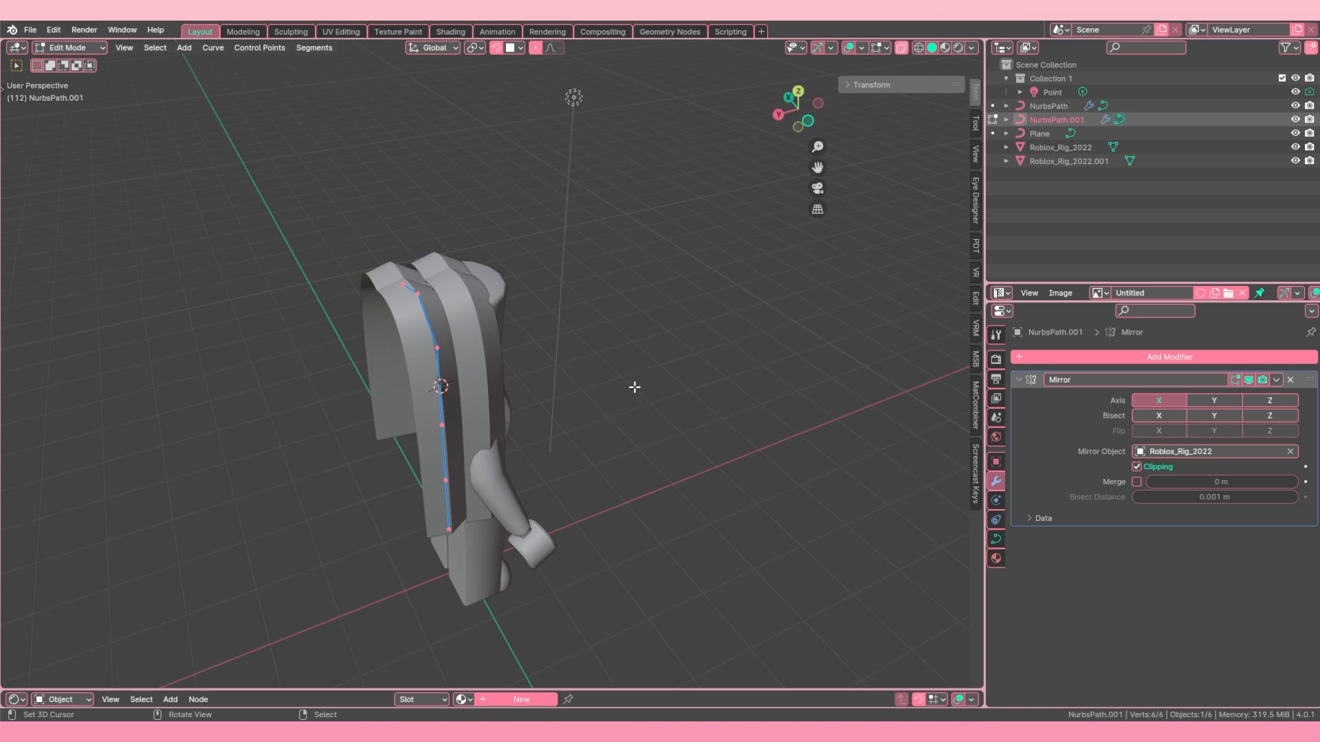
key("r")
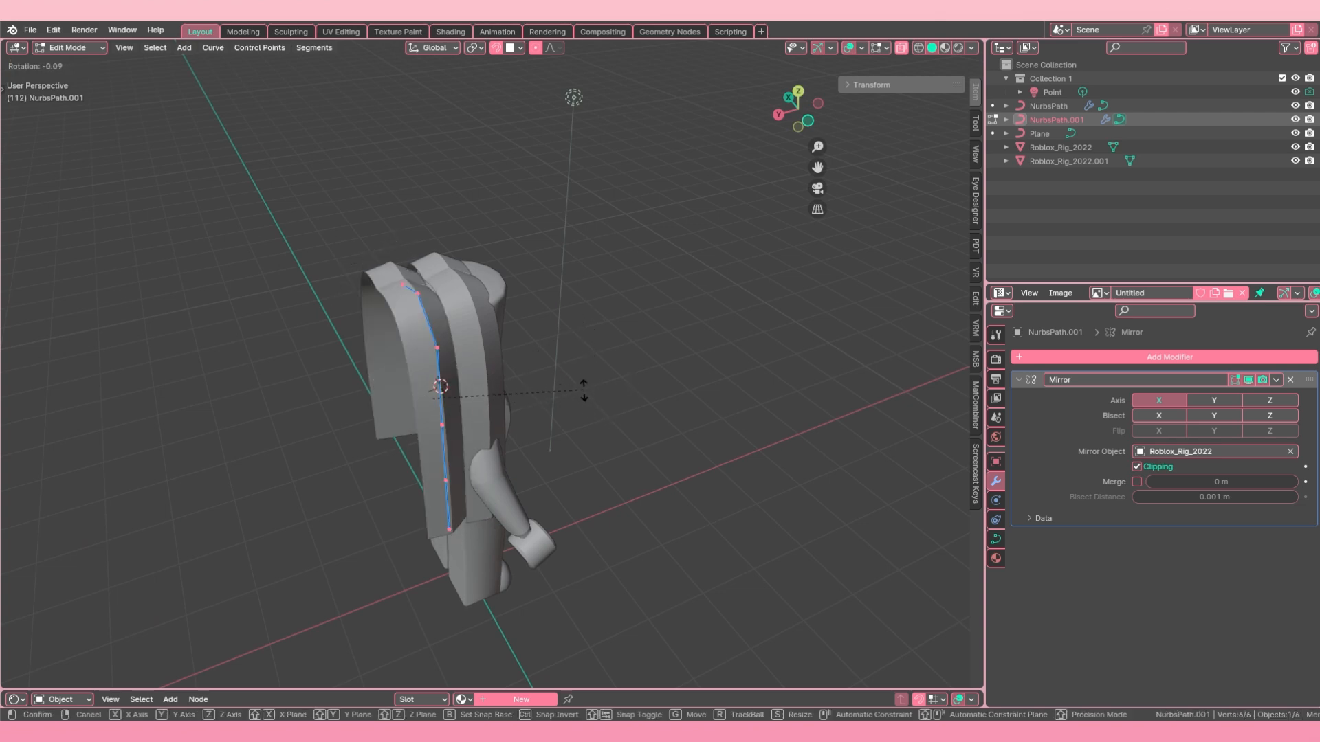
right_click(582, 364)
middle_click_drag(557, 371, 577, 368)
Step: Rotate all points of NurbsPath.001 about the Z axis in two passes, turning the strand toward the back of the head
key("r")
key("z")
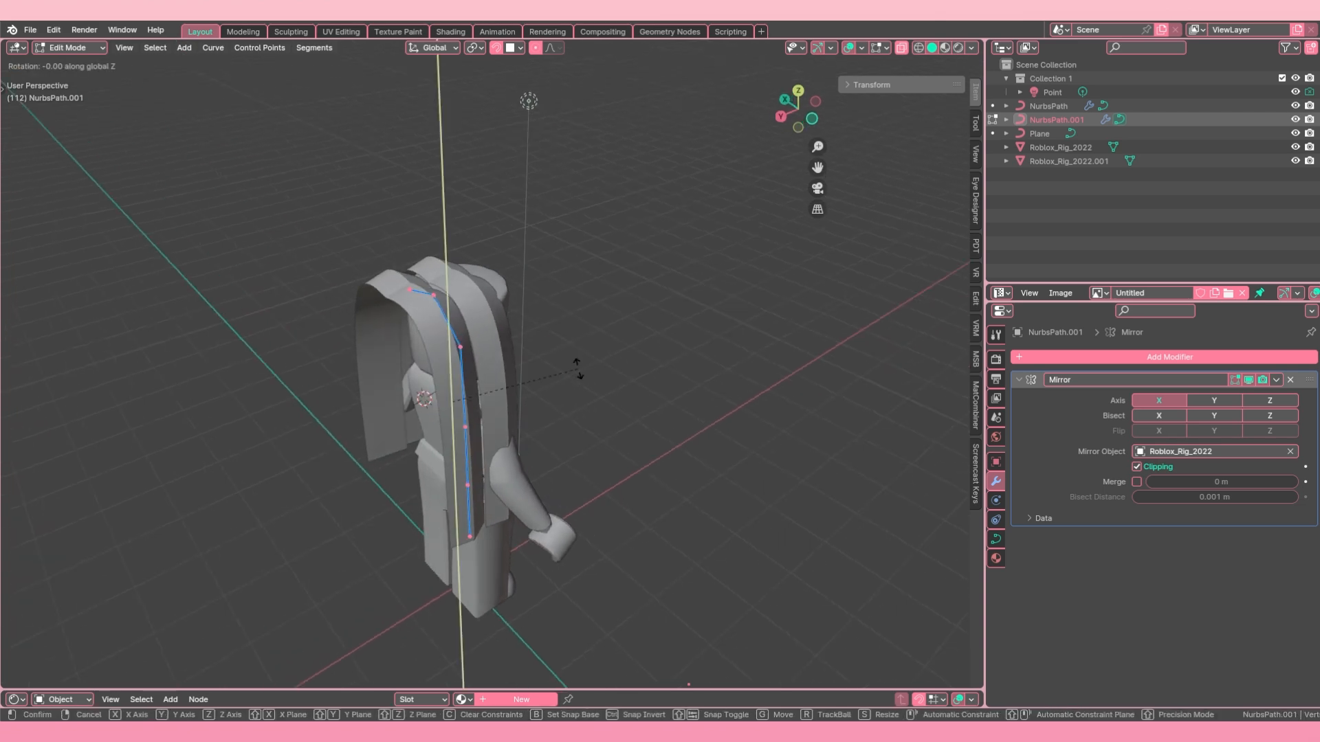
left_click(495, 436)
middle_click_drag(495, 435, 567, 456)
key("r")
key("z")
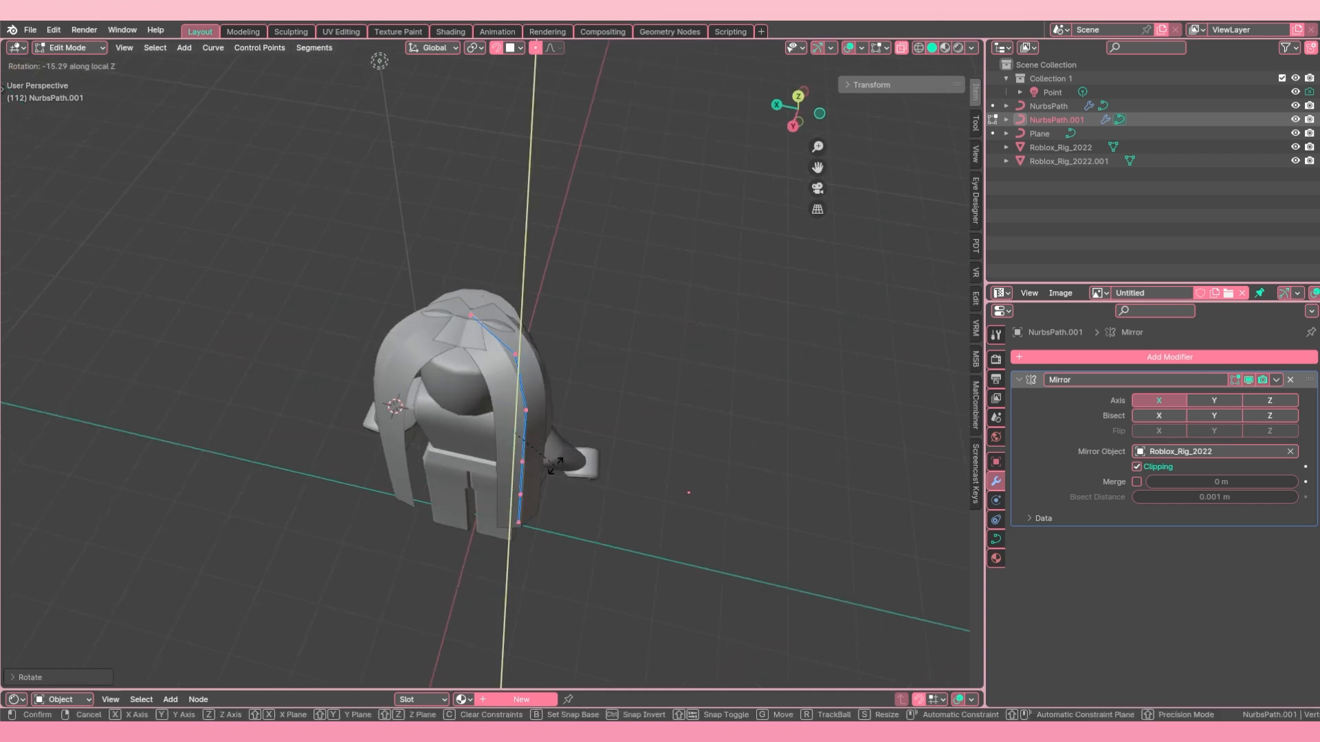
left_click(537, 469)
Step: Move the points of NurbsPath.001 along X toward the middle of the back of the head
key("g")
key("x")
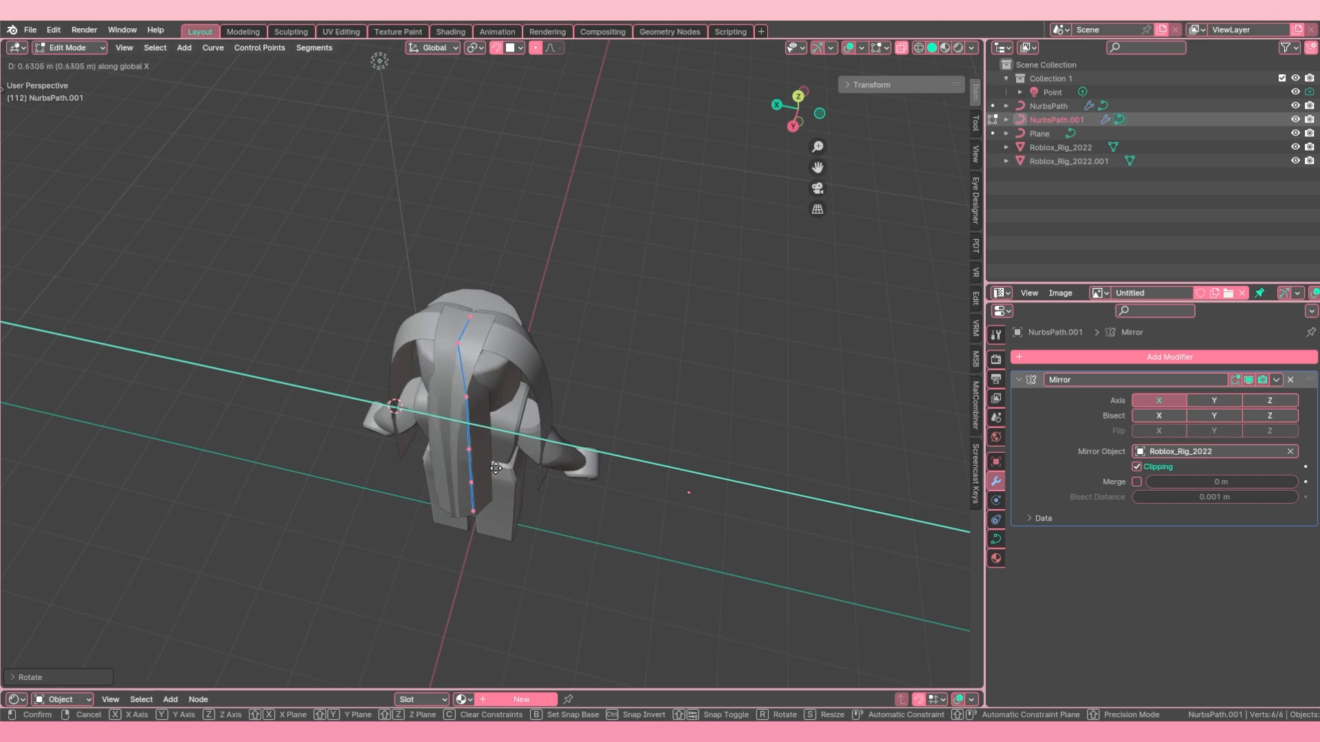
left_click(504, 471)
key("g")
key("x")
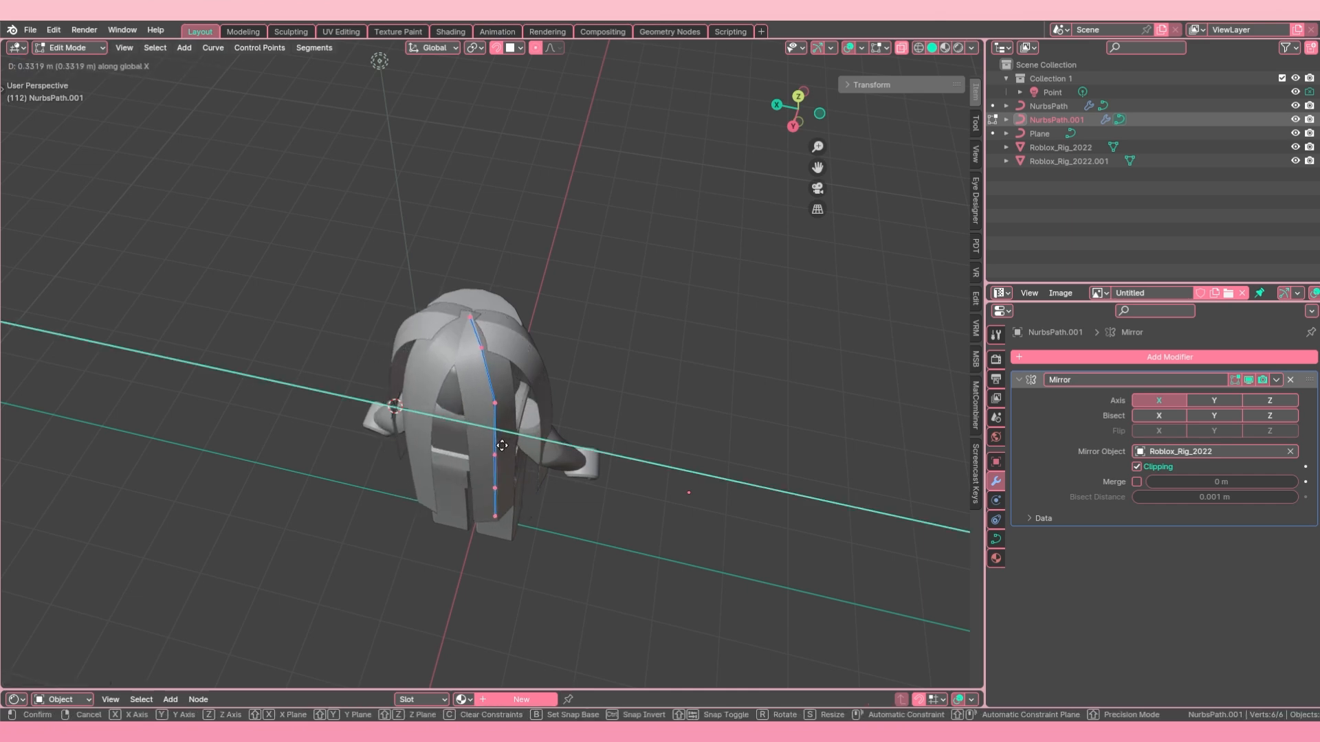
left_click(502, 442)
Step: Rotate NurbsPath.001 about Z once more and readjust its position along X at the back of the head
middle_click_drag(502, 442, 389, 276)
key("r")
key("z")
left_click(527, 455)
key("g")
key("x")
left_click(527, 448)
Step: Circle-select the upper rear point of NurbsPath.001 and move it about 0.17 m along Y and 0.23 m up along Z
key("alt+a")
key("c")
scroll(377, 295, "up", 10)
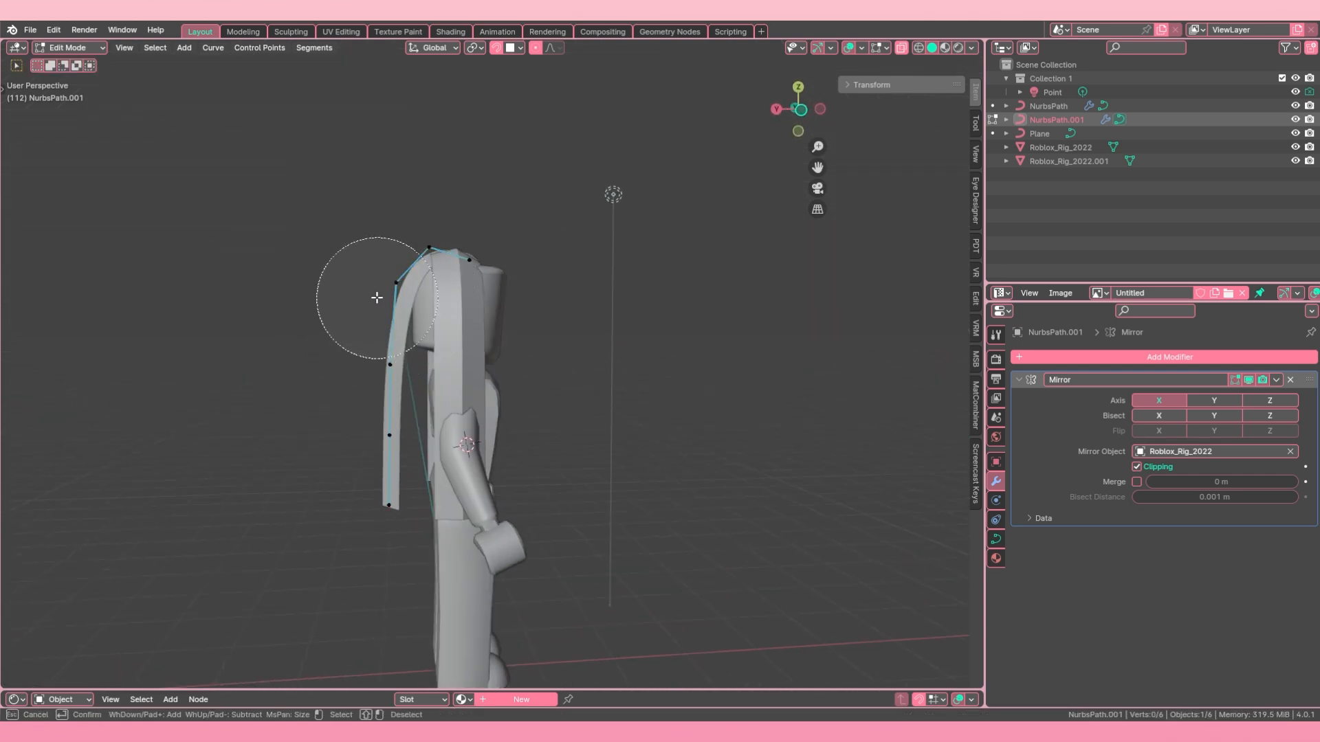
left_click(387, 285)
key("g")
key("y")
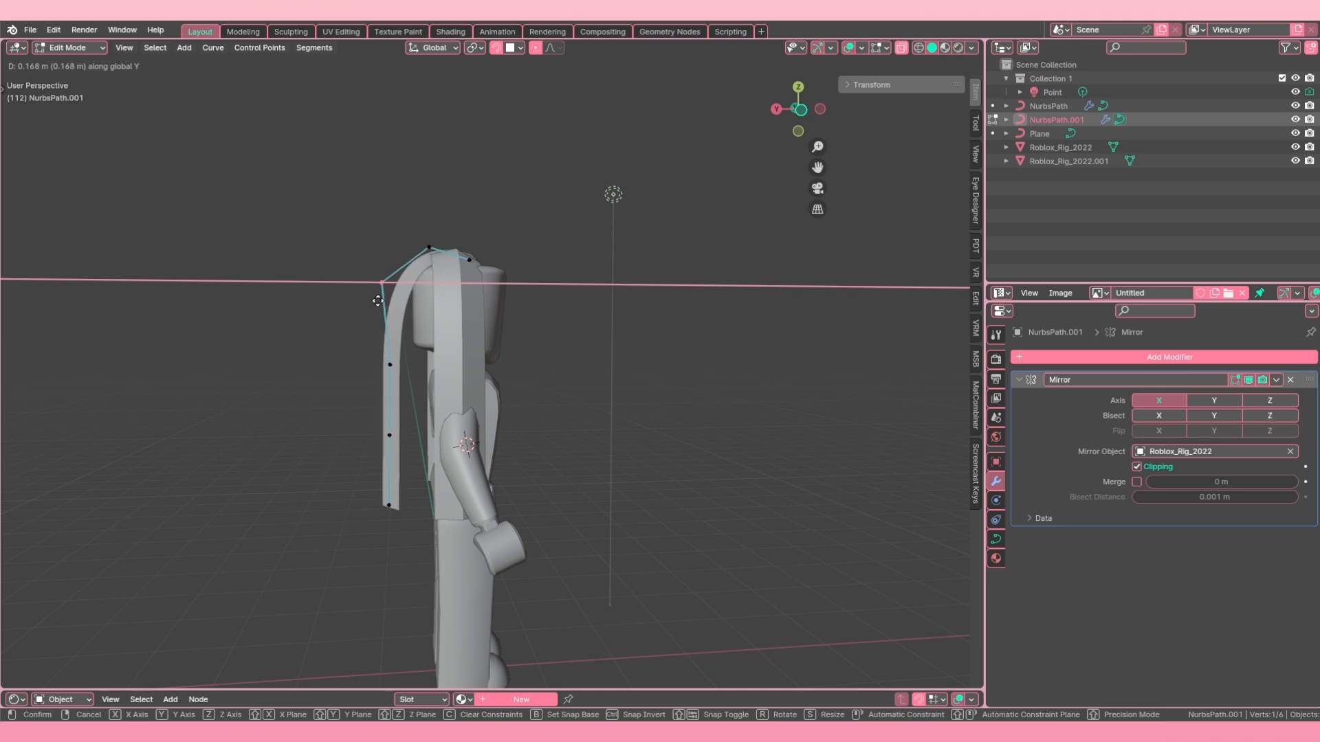
left_click(373, 297)
key("g")
key("z")
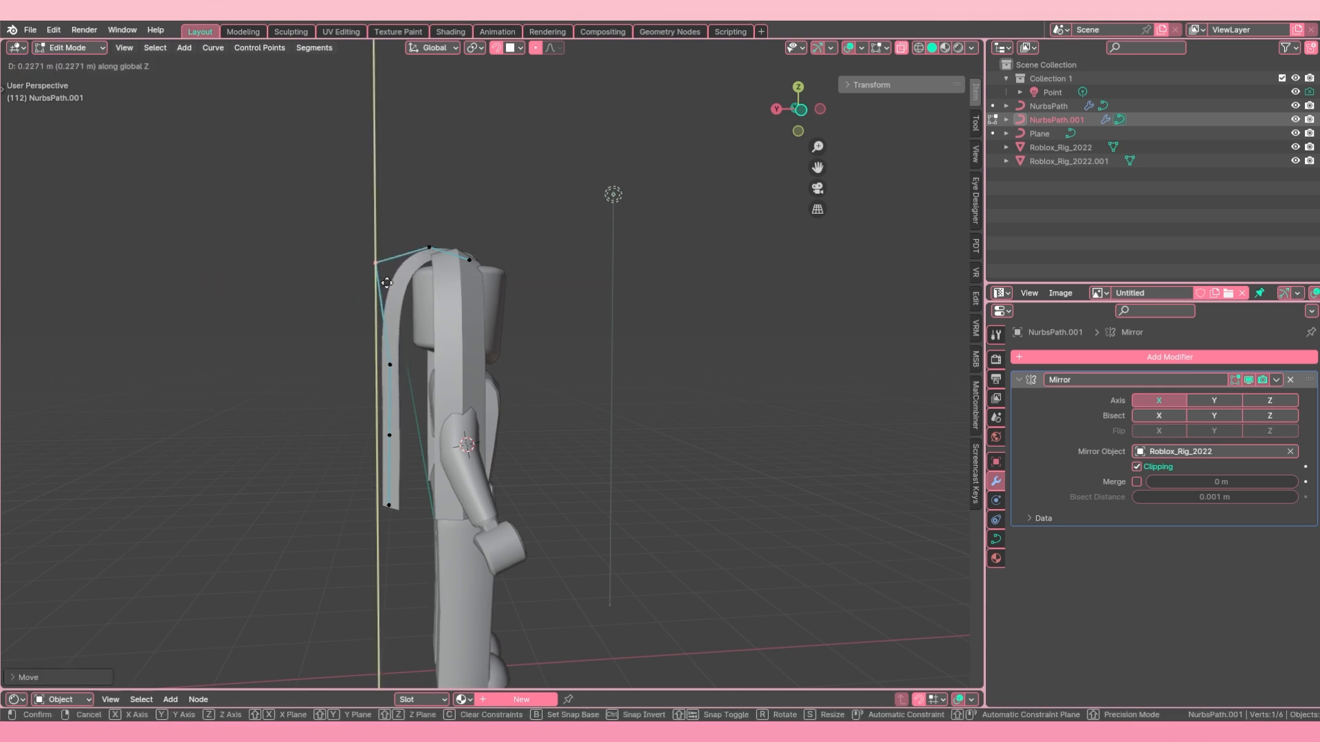
left_click(387, 282)
Step: Shrink the two uppermost points of NurbsPath.001 to about 0.2 so the strand tapers at the crown
middle_click_drag(387, 283, 500, 381)
scroll(517, 347, "up", 2)
scroll(510, 360, "down", 2)
key("a")
scroll(534, 370, "up", 1)
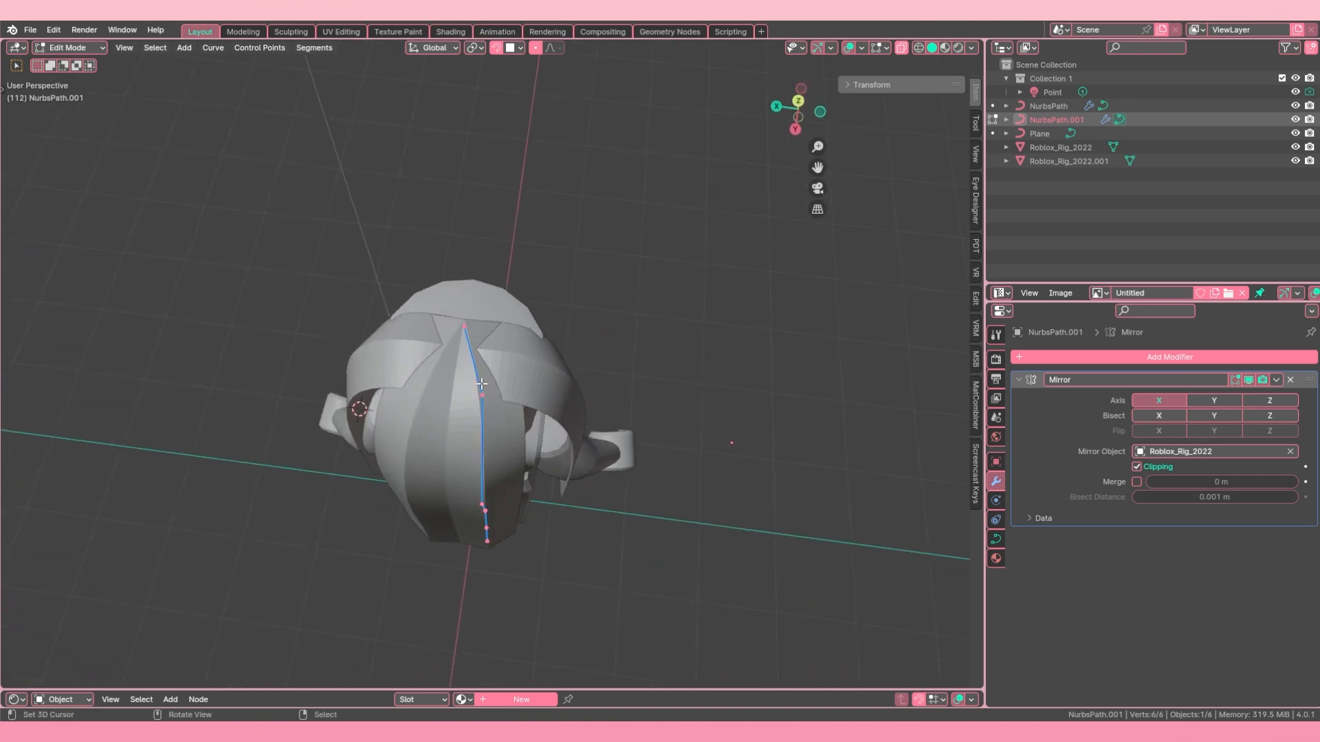
key("alt+s")
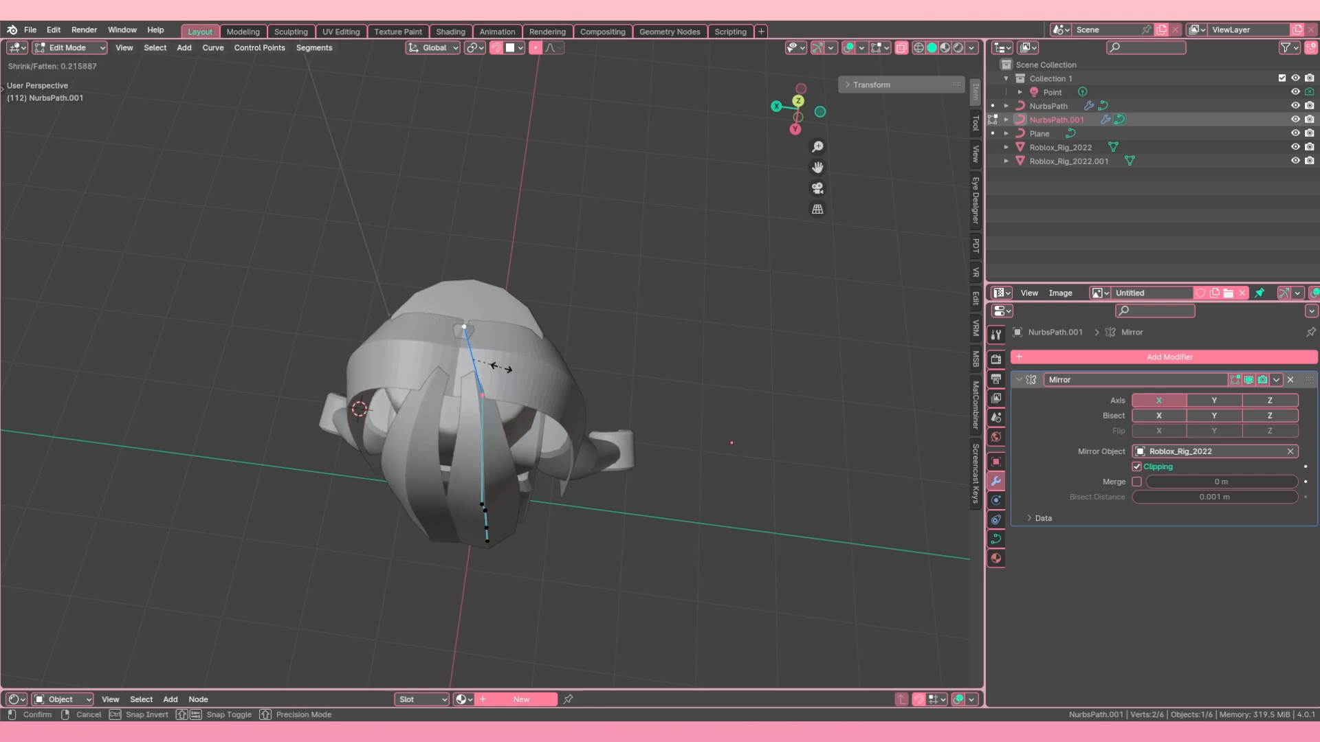
left_click(488, 375)
scroll(465, 323, "down", 2)
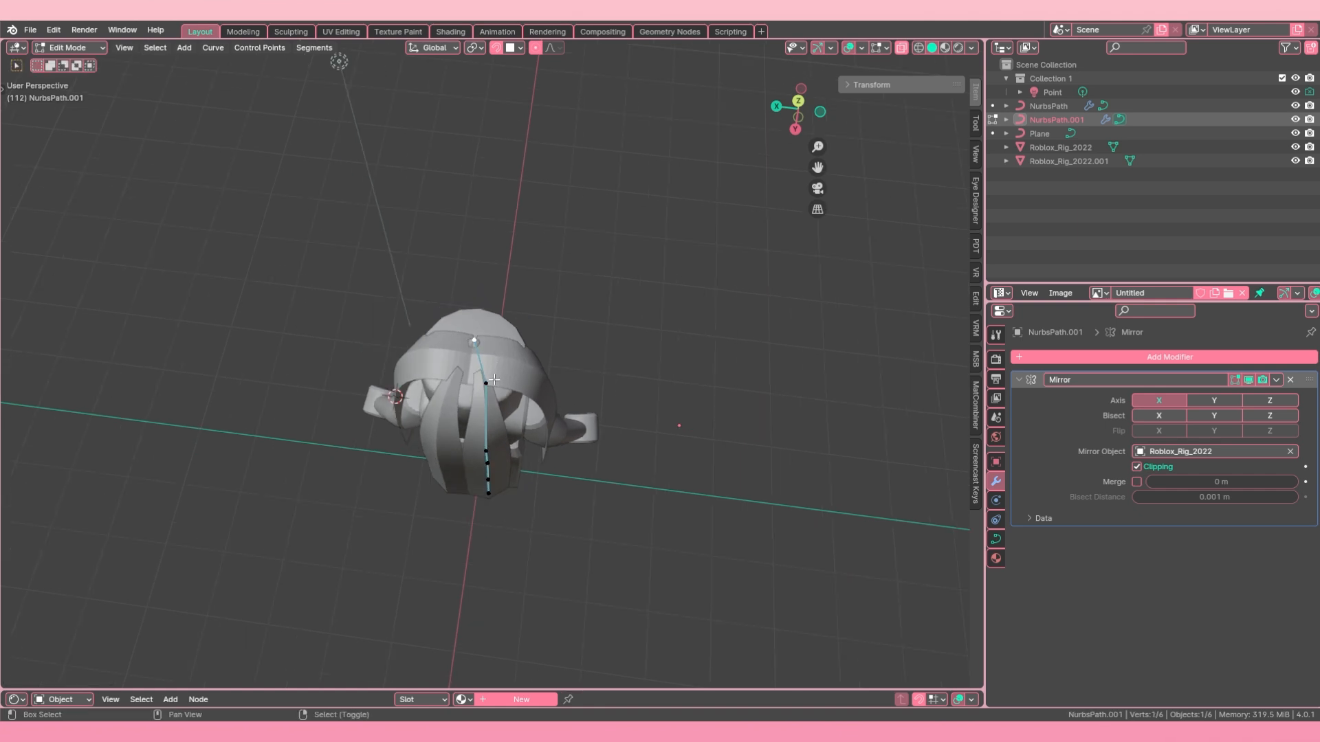
Step: Reposition the top point of NurbsPath.001 and move it along X onto the head's centre line
key("g")
left_click(487, 376)
mouse_move(488, 385)
middle_mouse_down()
mouse_move(463, 336)
mouse_move(398, 353)
mouse_move(352, 330)
mouse_move(551, 377)
mouse_move(477, 363)
middle_mouse_up()
key("g")
key("x")
left_click(548, 366)
key("g")
key("x")
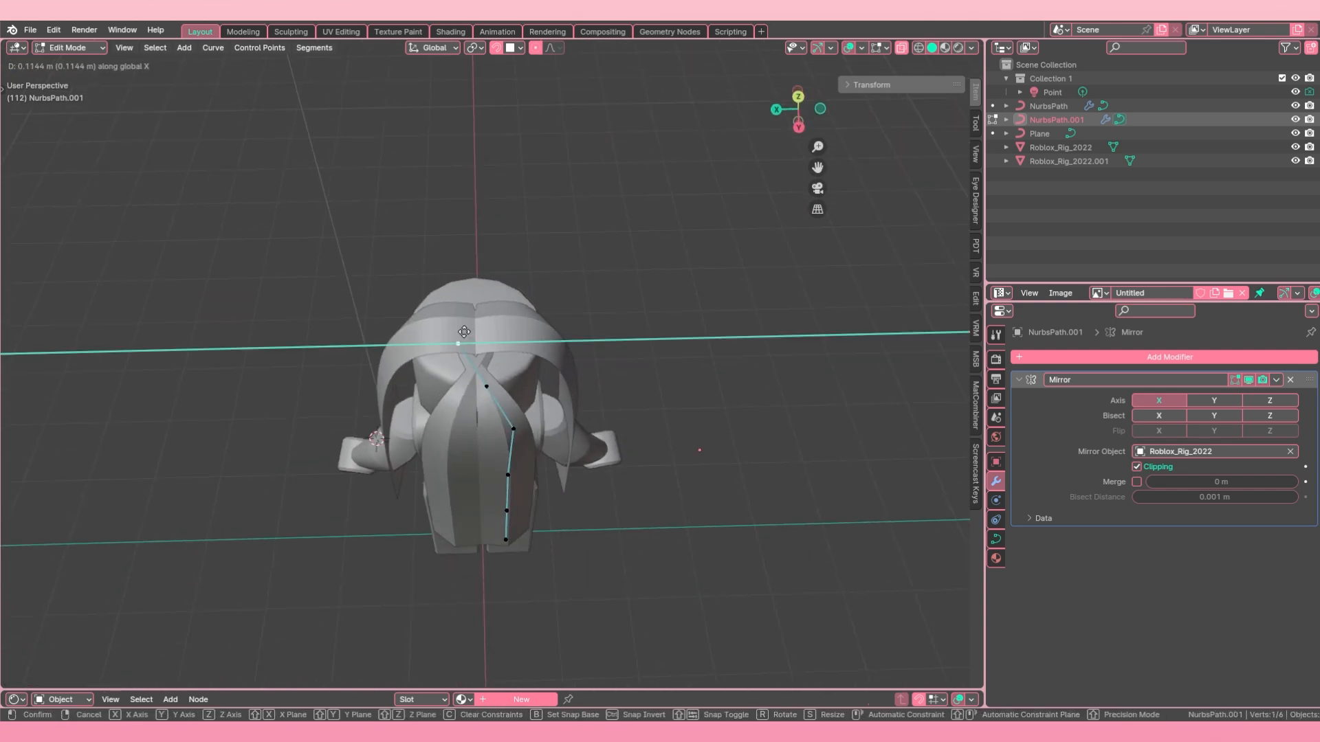
left_click(496, 332)
Step: Move the second point of NurbsPath.001 about 0.03 m along X toward the centre and adjust the strand's width there
left_click(485, 387)
key("g")
key("x")
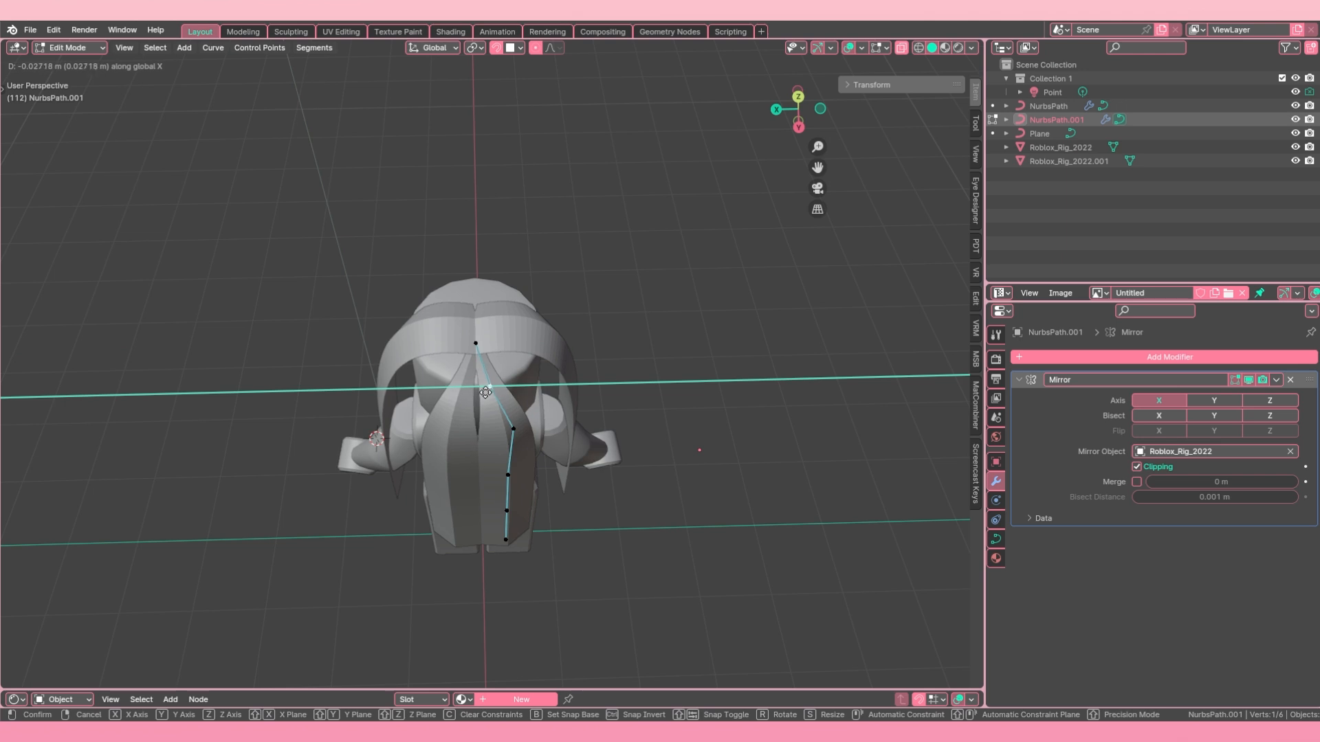
left_click(485, 391)
key("alt+s")
left_click(603, 375)
middle_click_drag(595, 376, 374, 278)
key("g")
key("x")
right_click(525, 385)
key("alt+s")
left_click(529, 385)
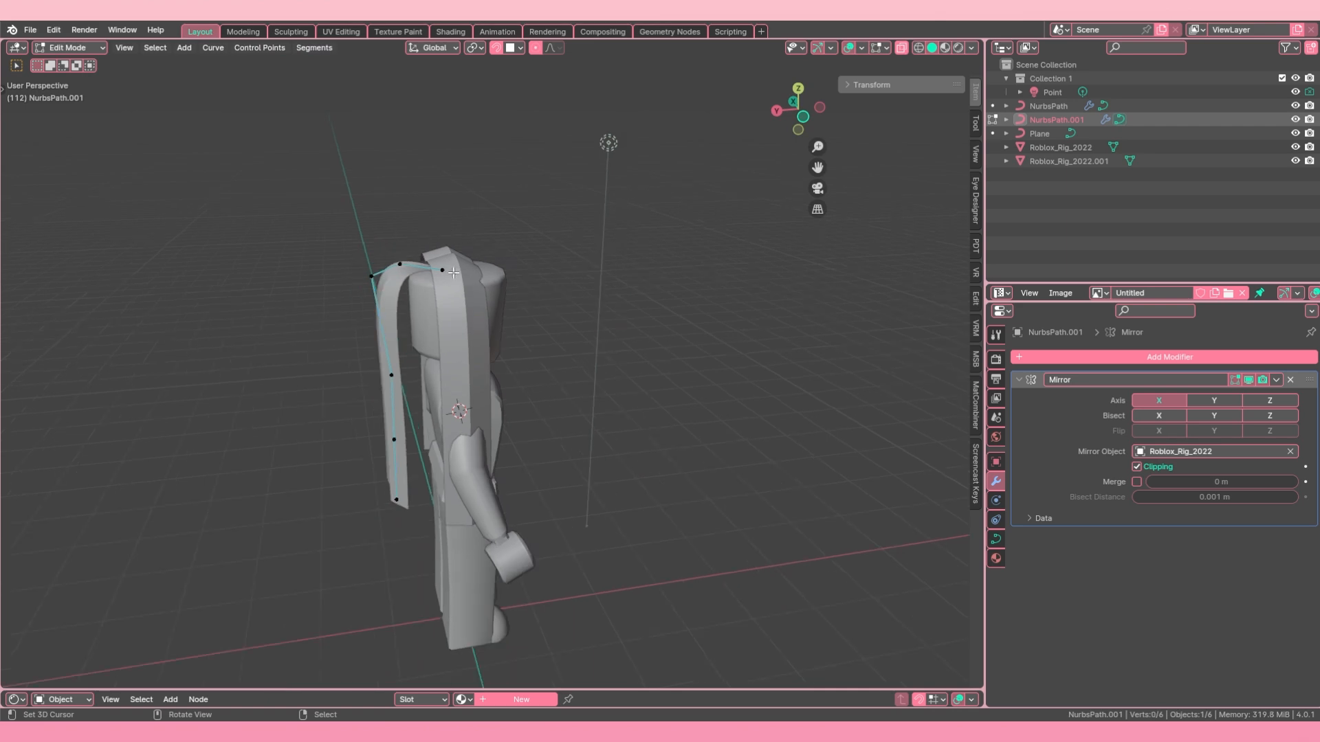
Step: Move the front side strand NurbsPath along Y and then along Z toward the rear strand at the crown
key("Tab")
left_click(456, 261)
key("g")
key("y")
left_click(483, 294)
middle_click_drag(483, 294, 426, 302)
key("g")
key("z")
left_click(497, 319)
Step: Place the 3D cursor at the crown where the strands meet and adjust the front strand's height along Z
left_click(431, 245)
middle_click_drag(431, 244, 616, 337, "shift")
left_click(608, 378)
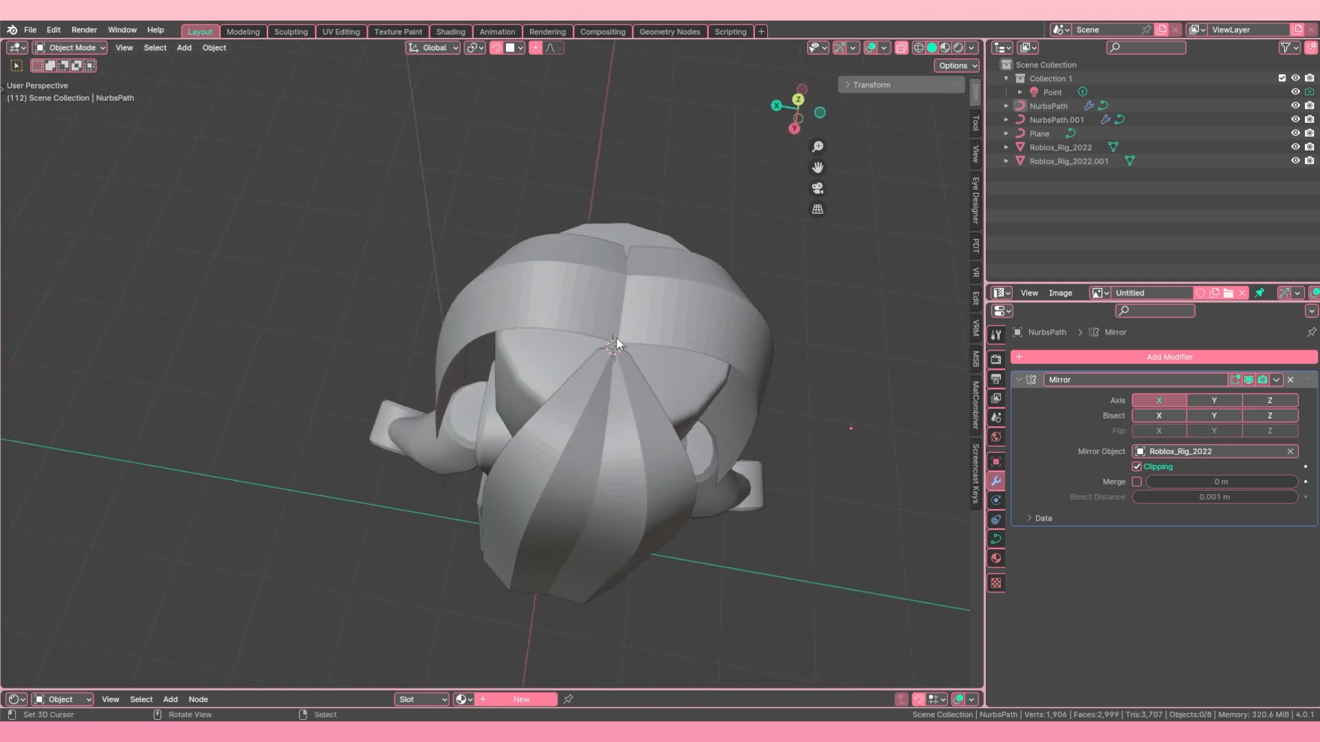
middle_click_drag(437, 416, 582, 358)
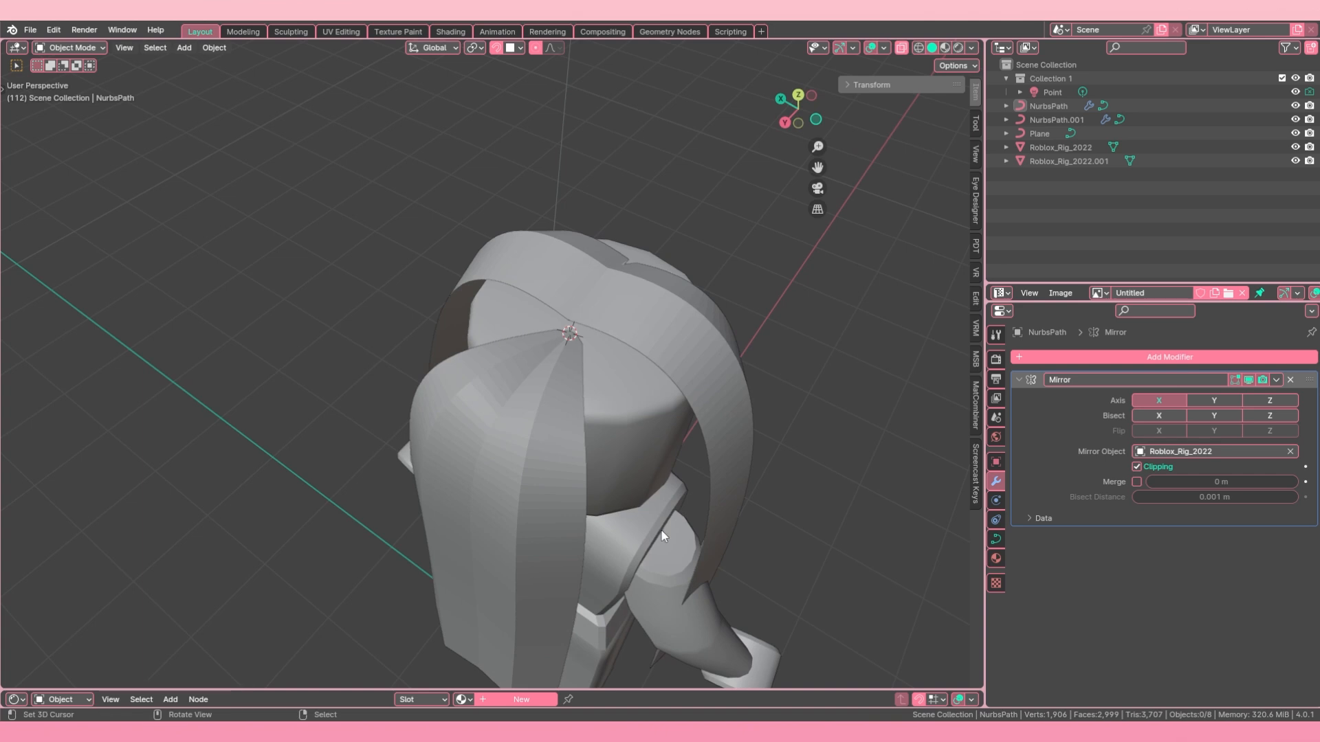
middle_click_drag(664, 536, 537, 429)
middle_click_drag(386, 427, 430, 374)
left_click(522, 282)
key("g")
key("z")
left_click(527, 293)
Step: Duplicate the rear strand NurbsPath.001 and place the copy beside it on the outer side of the head
left_click(416, 331)
key("shift+d")
left_click(465, 400)
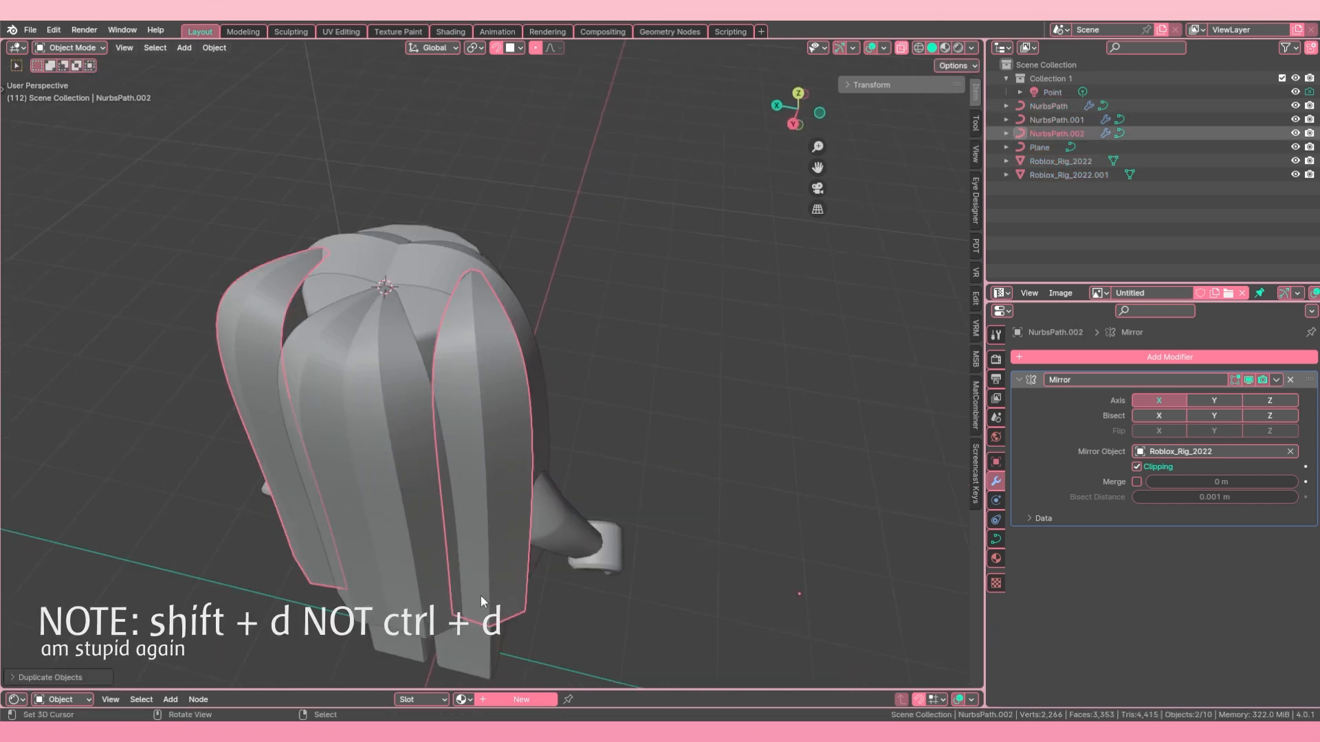
key("r")
key("Escape")
key("r")
key("z")
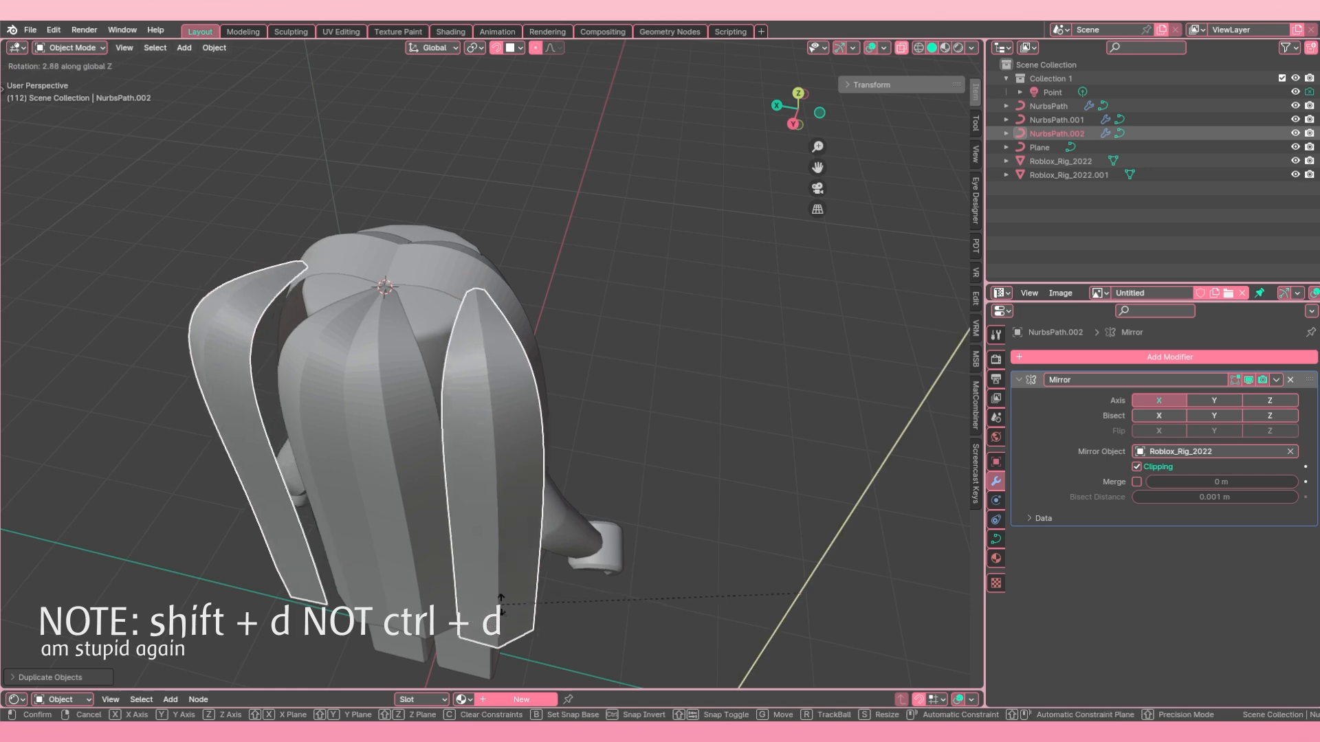
left_click(506, 601)
Step: Set the origin of the duplicated strand NurbsPath.002 to its geometry
scroll(745, 539, "down", 4)
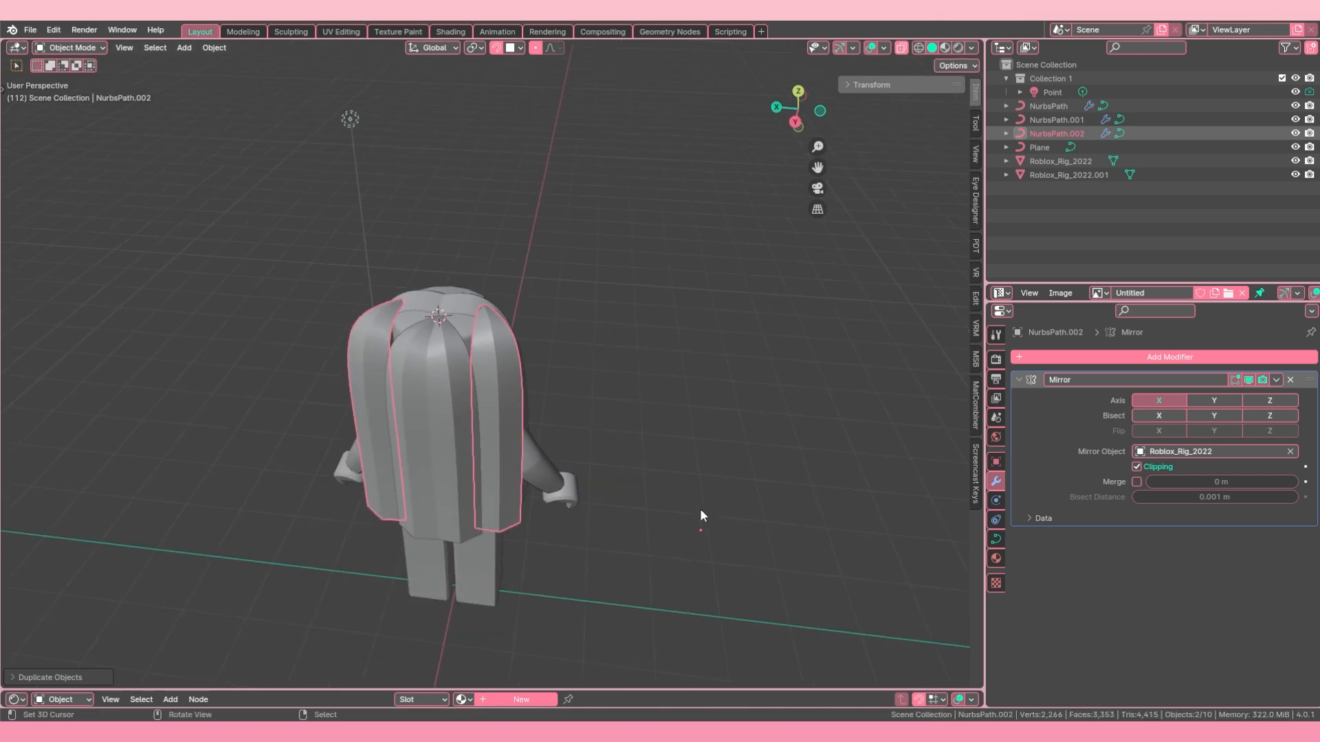
left_click(224, 45)
mouse_move(234, 75)
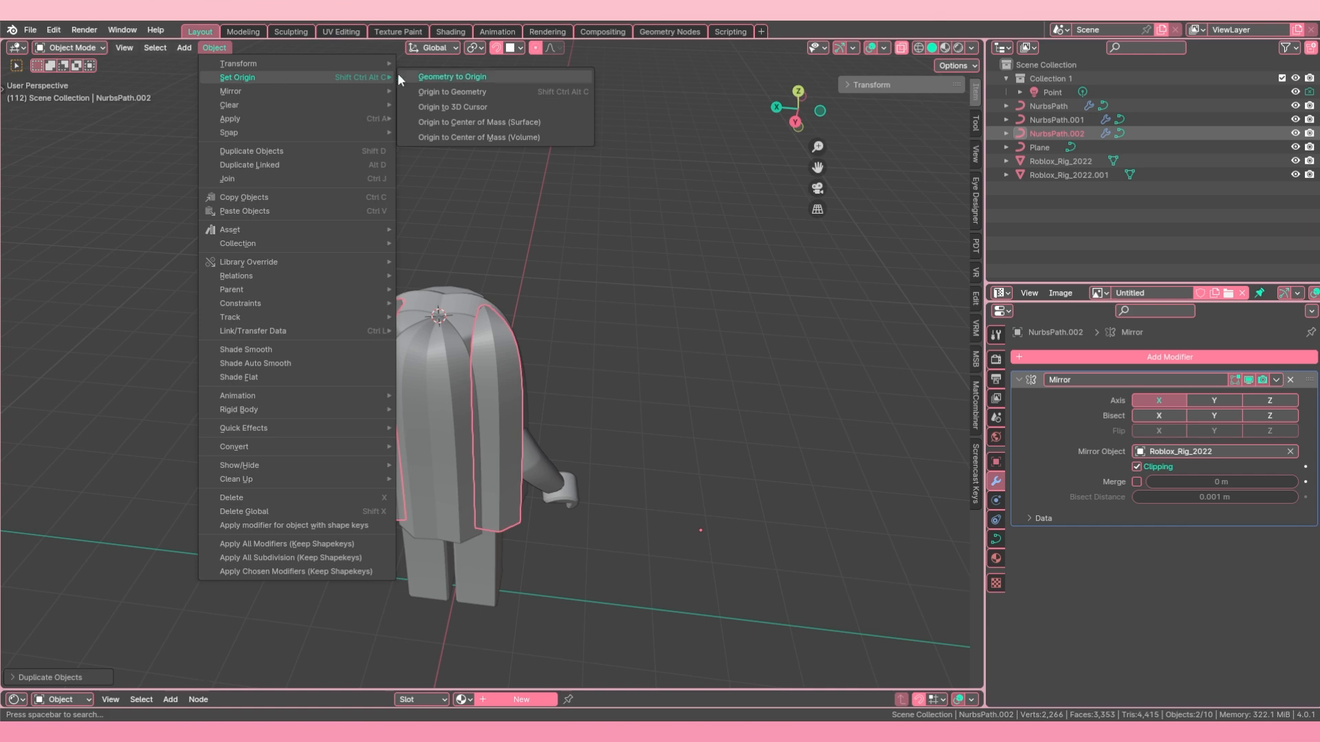
left_click(471, 92)
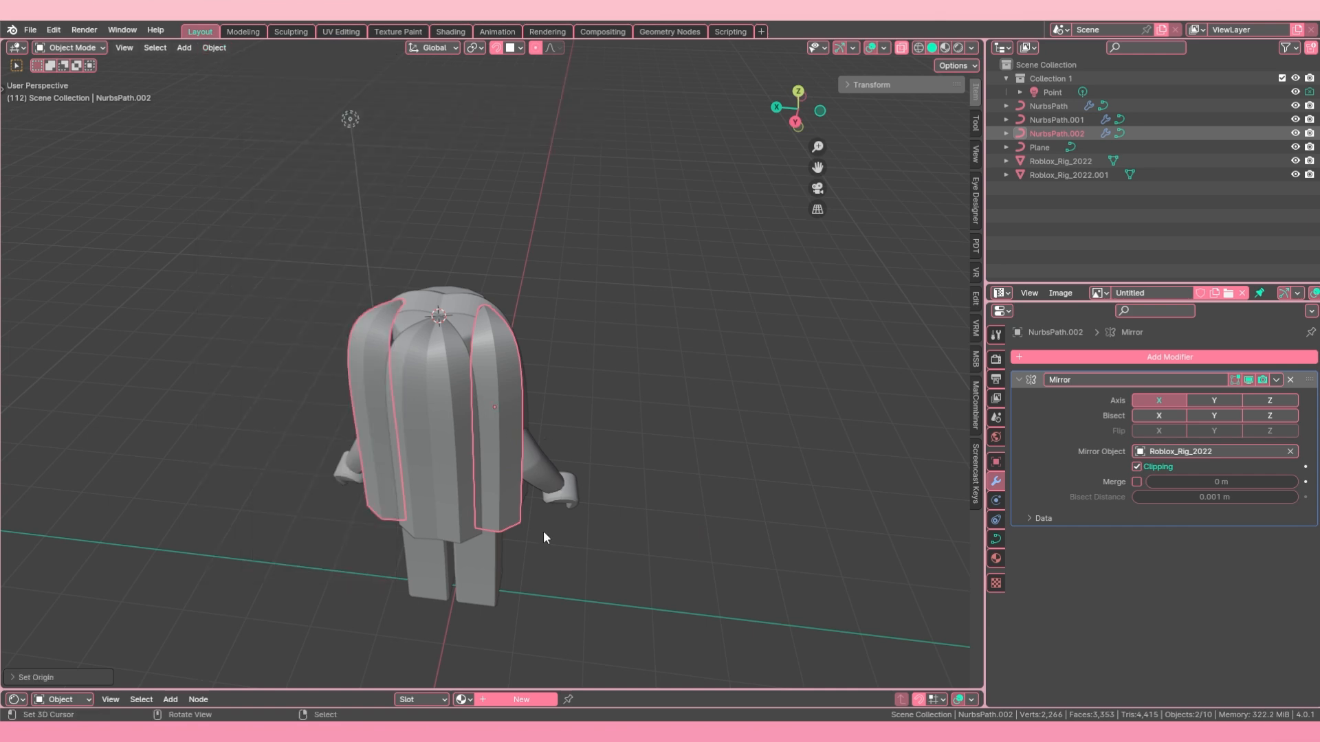
Step: Rotate NurbsPath.002 about Z in two passes so its upper end points toward the crown
key("r")
key("z")
left_click(622, 502)
scroll(495, 392, "up", 2)
middle_click_drag(492, 386, 527, 444)
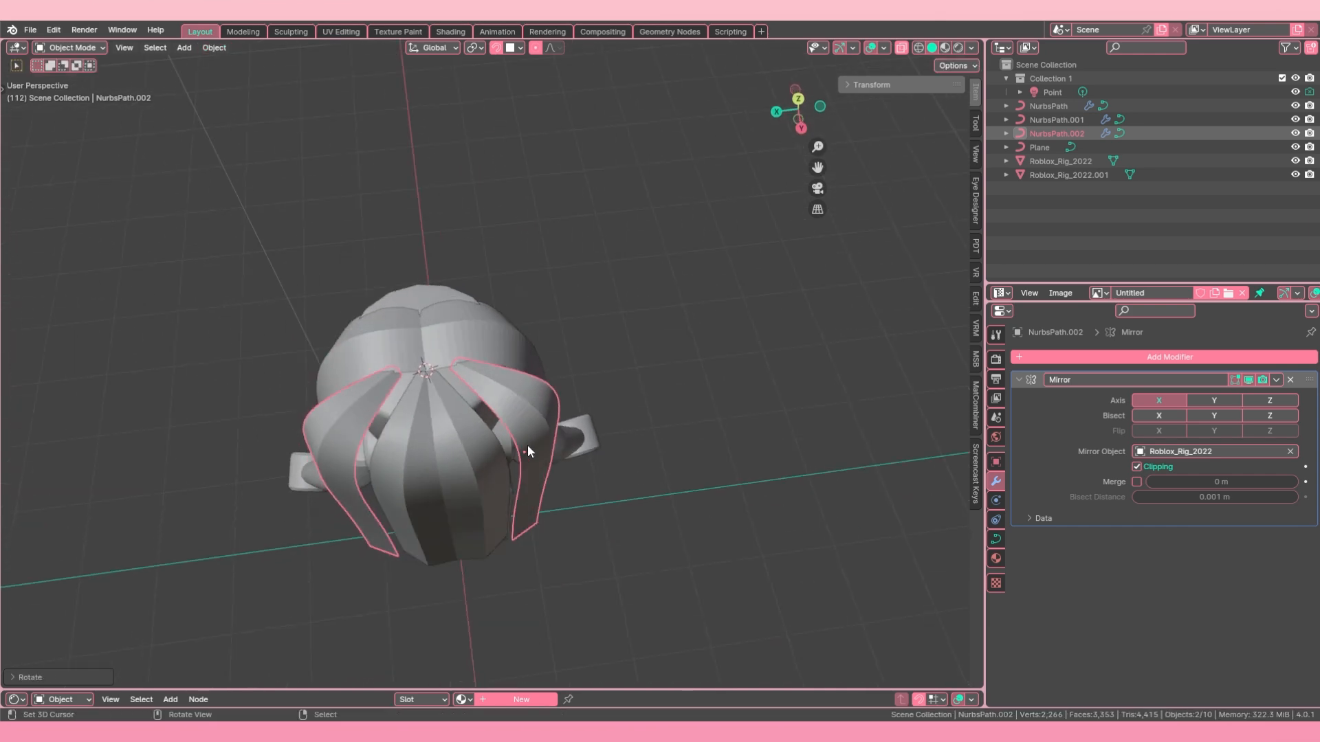
key("r")
key("z")
left_click(543, 431)
Step: Narrow the top point of NurbsPath.002 at the crown to a factor of about 0.6
key("Tab")
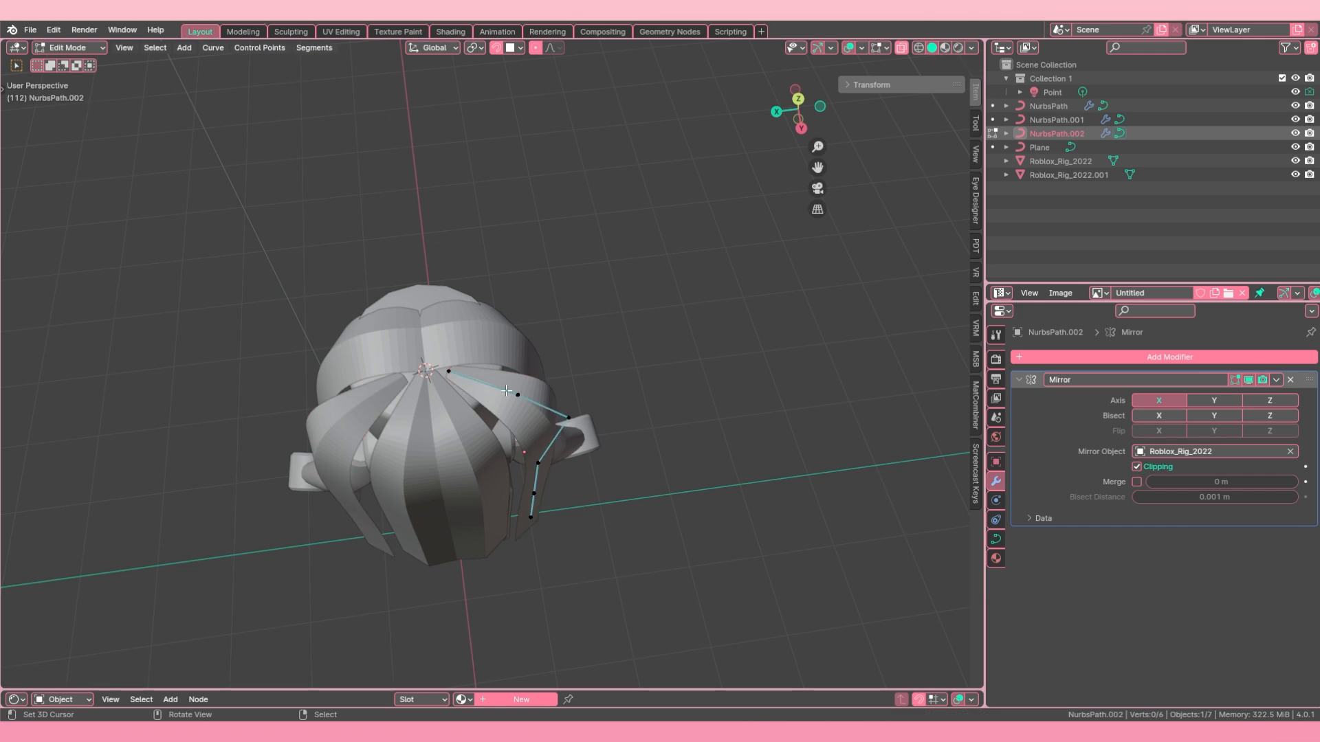
middle_click_drag(507, 390, 577, 419)
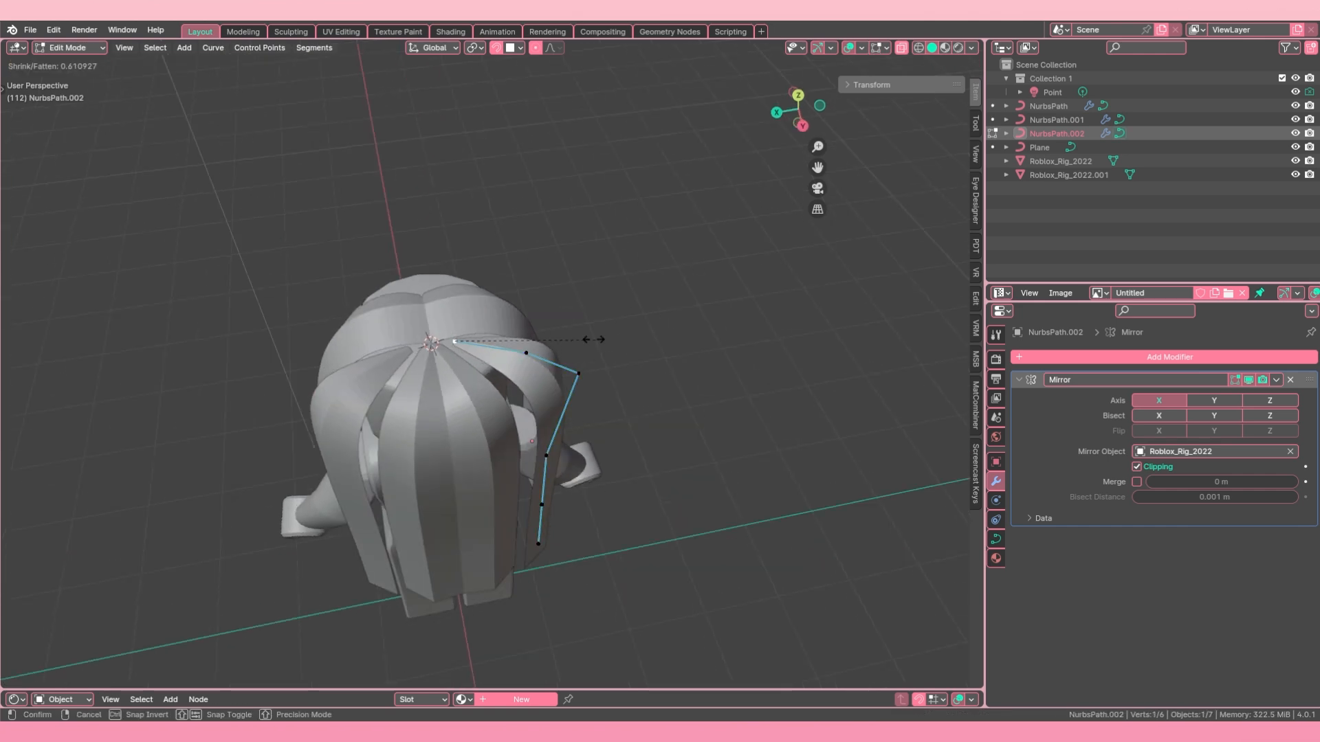
key("Tab")
Step: Adjust the width of NurbsPath.001 at its top point on the crown
left_click(455, 364)
key("Tab")
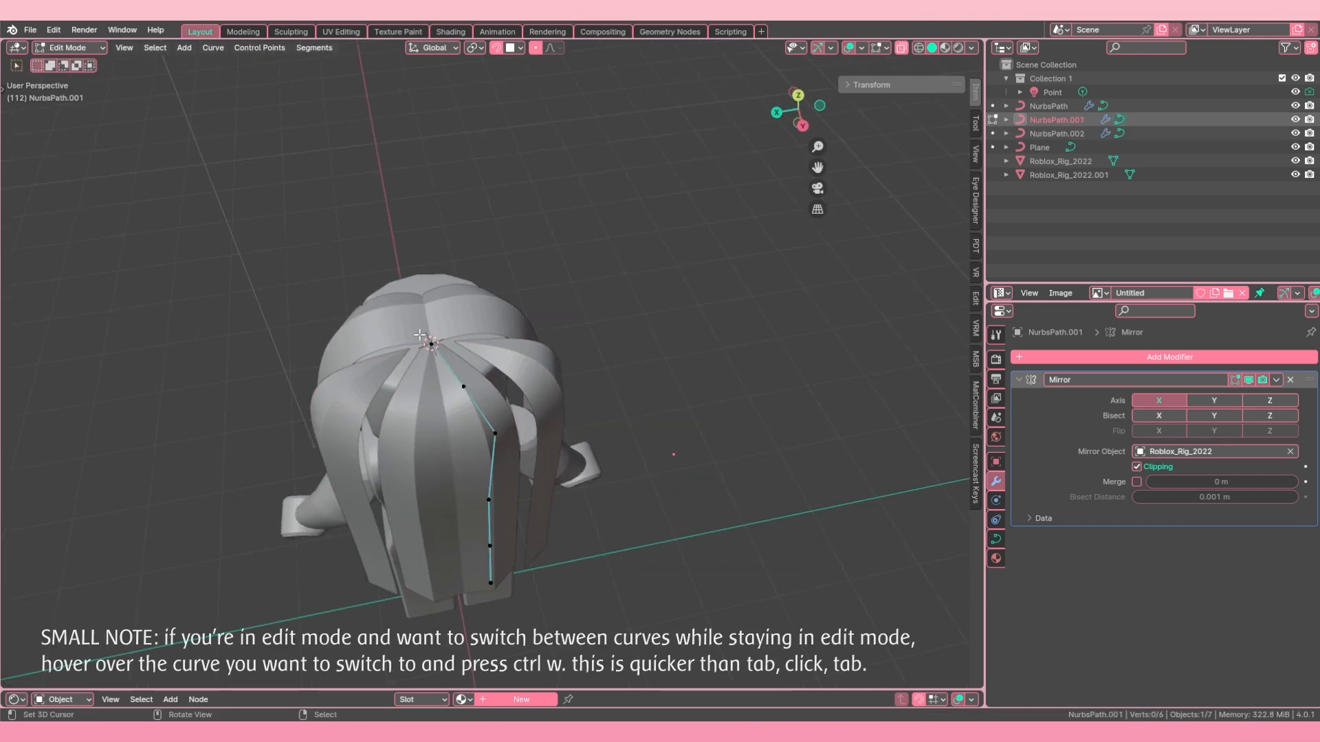
key("alt+s")
left_click(409, 351)
key("Tab")
Step: Move NurbsPath.002 closer to the neighbouring rear strand and adjust its height along Z
left_click(556, 349)
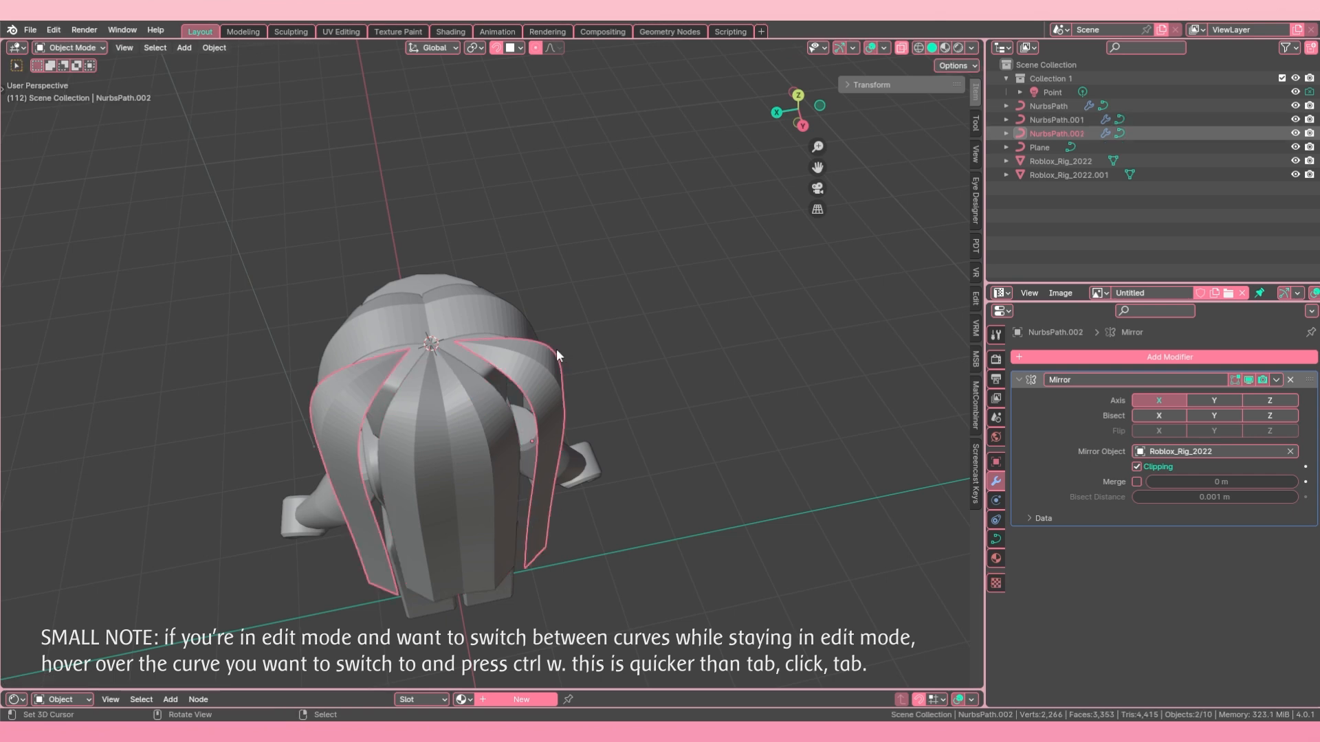
key("g")
left_click(632, 395)
middle_click_drag(632, 395, 505, 443)
key("g")
key("z")
left_click(514, 418)
Step: Move the control points of the side strand along Z in Edit Mode
key("Tab")
key("g")
key("z")
left_click(436, 523)
Step: Twist the lower four points of NurbsPath.003, finishing with a tilt of about 20°
middle_click_drag(517, 328, 444, 331)
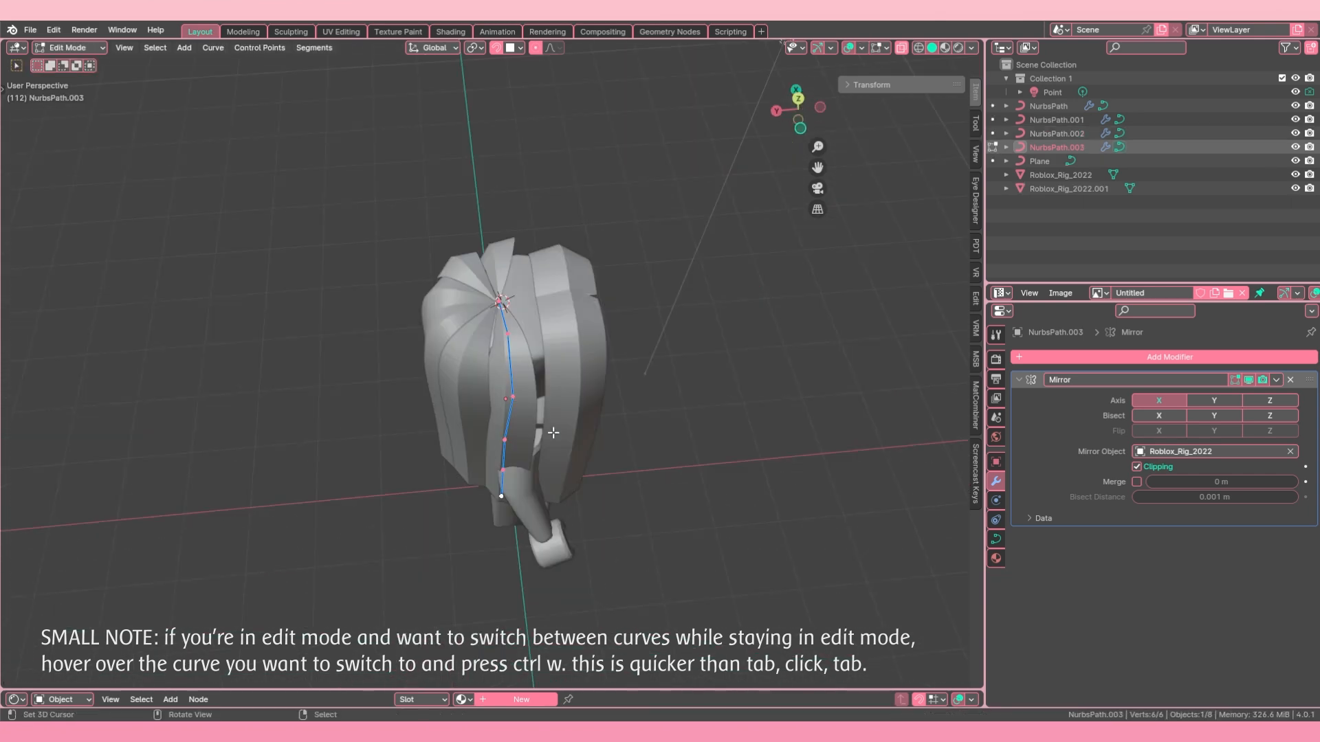
middle_click_drag(554, 433, 524, 330)
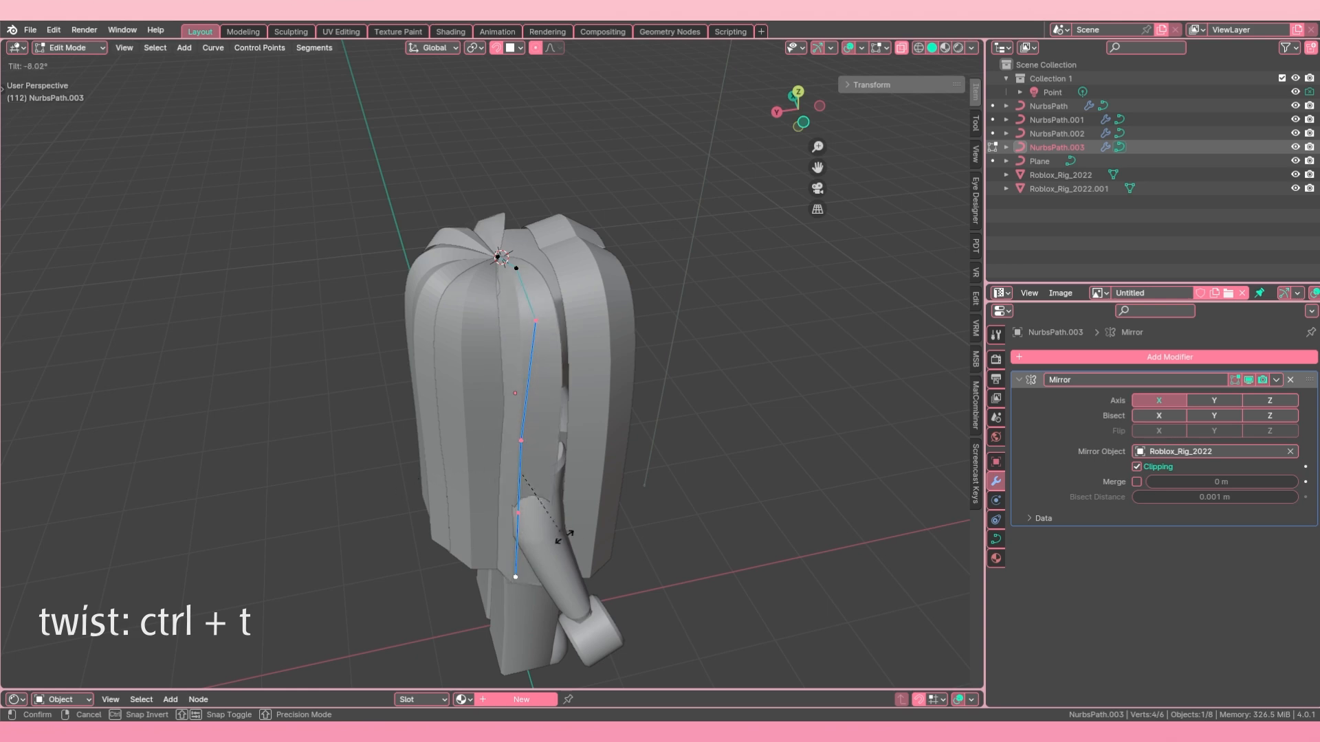
left_click(540, 565)
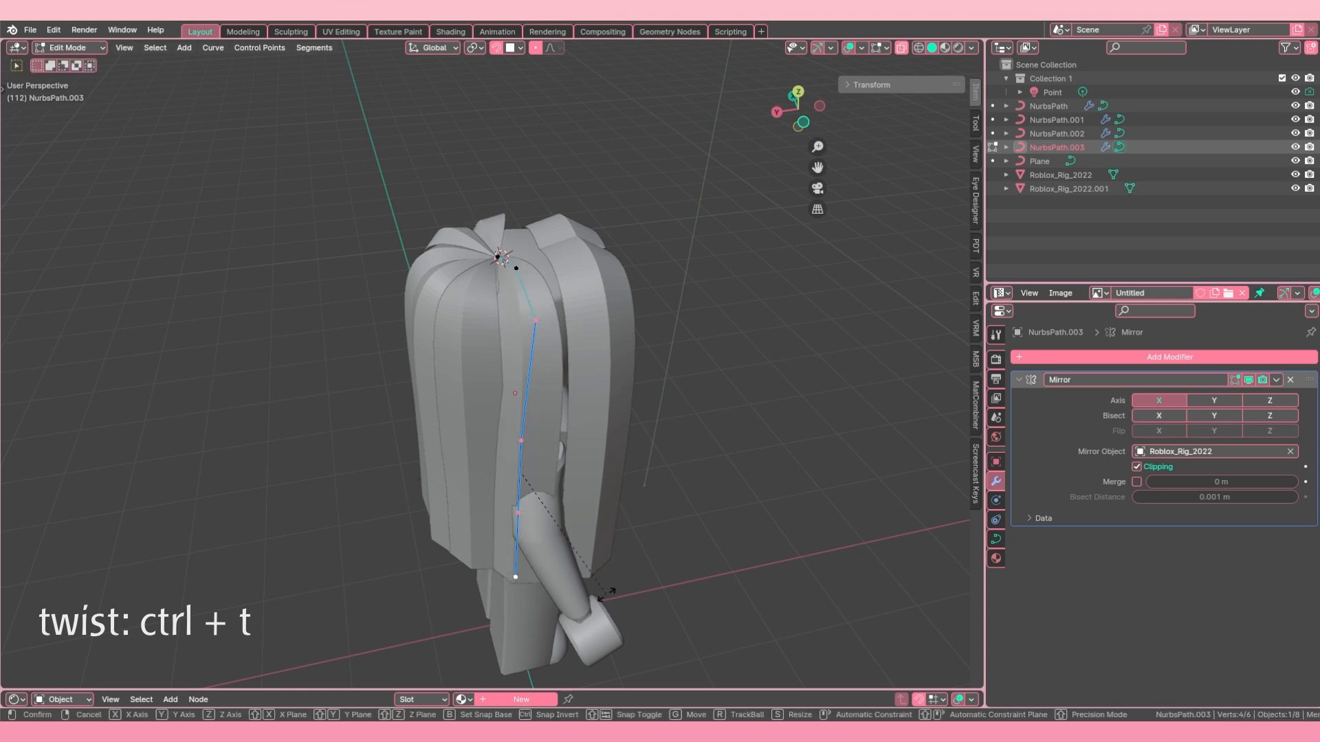
key("z")
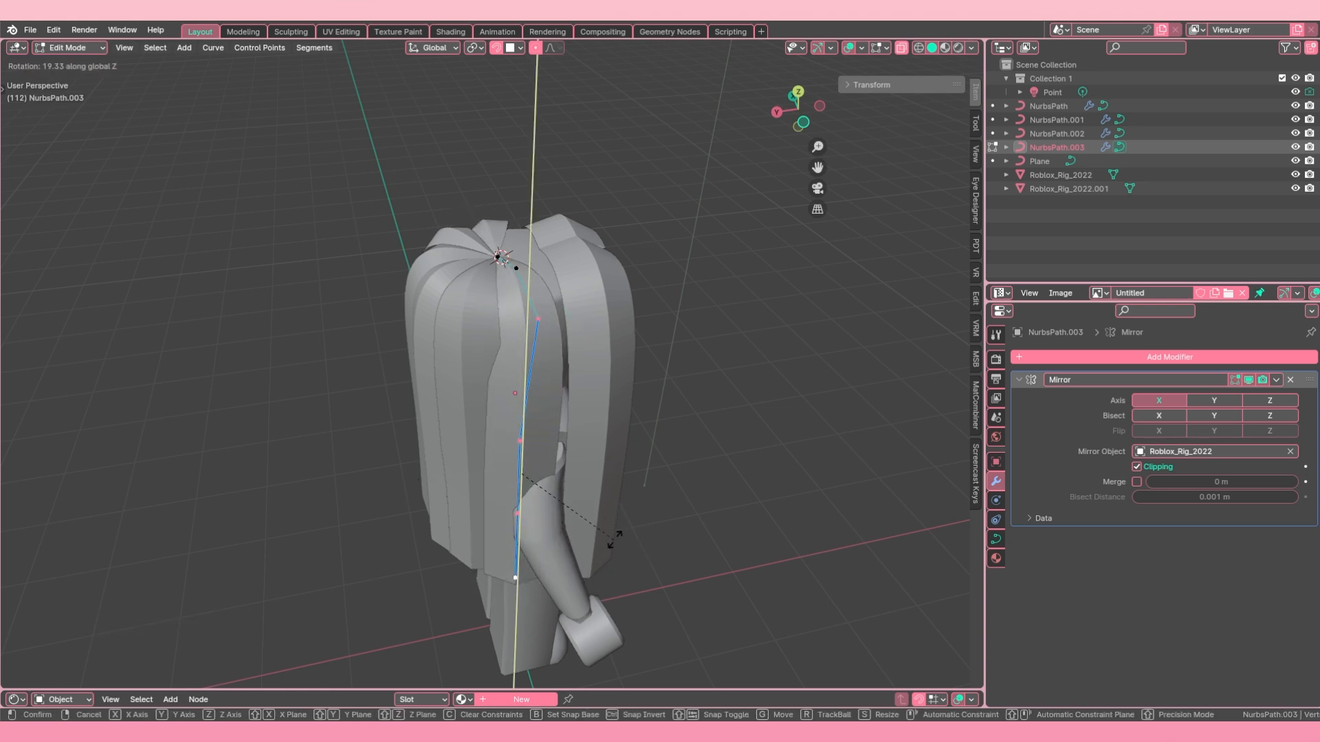
left_click(620, 545)
key("ctrl+t")
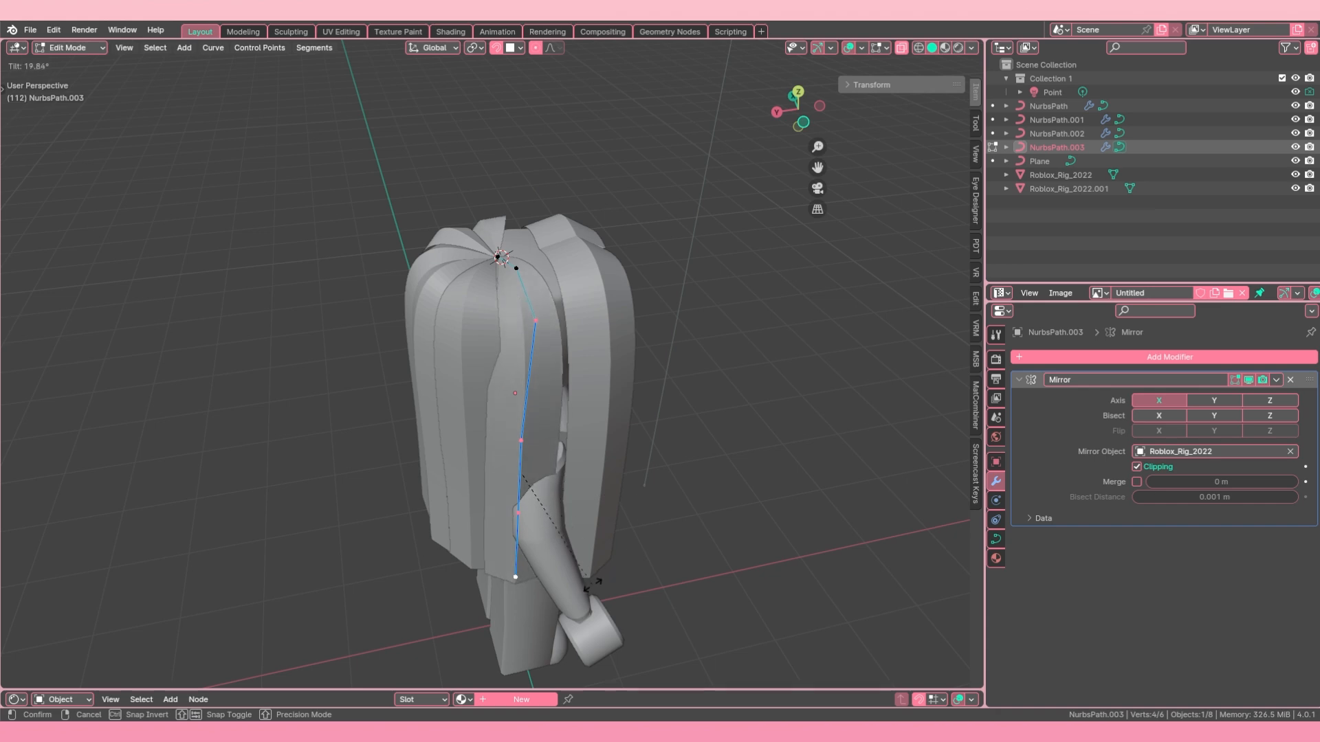
left_click(592, 585)
Step: Move the lower four points of NurbsPath.003 about -0.14 m along Y toward the front strand
middle_click_drag(584, 572, 543, 530)
key("g")
key("y")
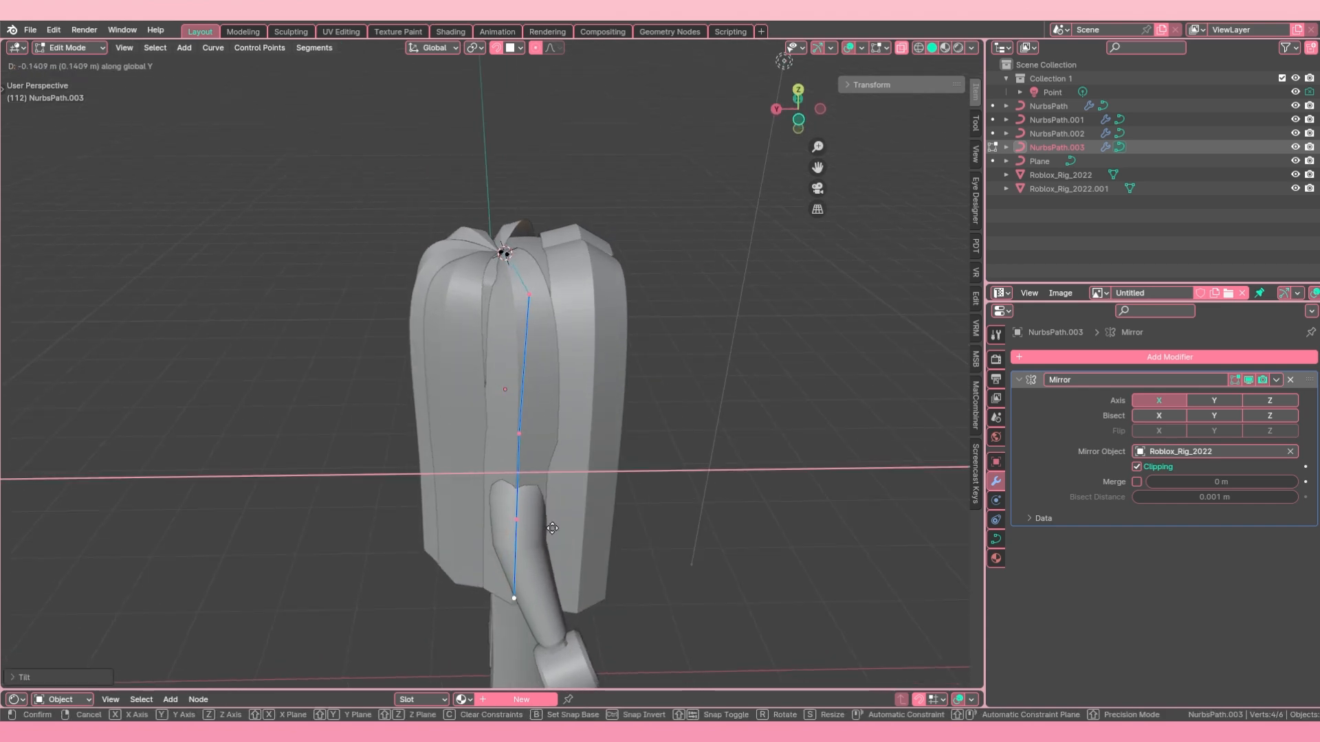
left_click(554, 526)
Step: Select the two uppermost points of NurbsPath.003 and tilt them to align the strand's upper end
left_click(532, 294)
middle_click_drag(539, 298, 571, 343)
key("ctrl+t")
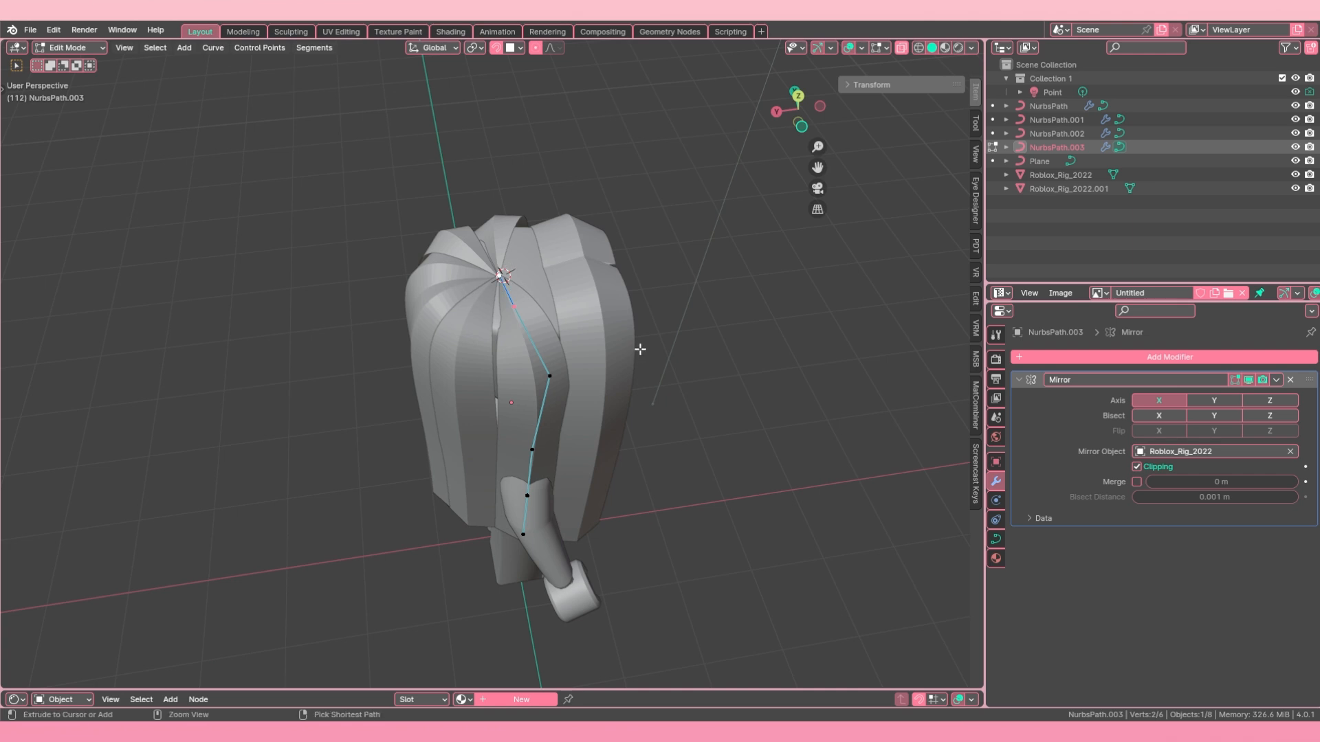
left_click(579, 422)
Step: Move the third point of NurbsPath.003, where the strand bends down, along Y
middle_click_drag(560, 395, 541, 366)
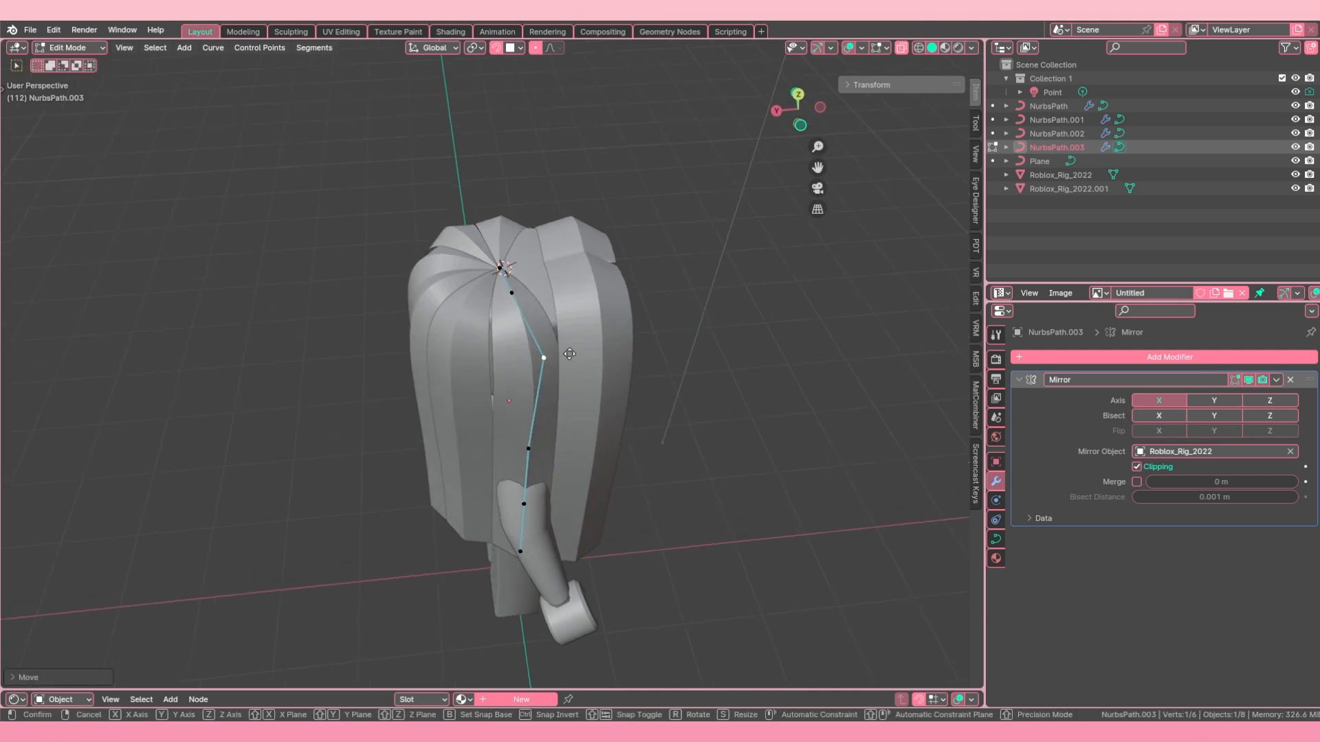
key("y")
left_click(557, 359)
Step: Hide the arm object Roblox_Rig_2022.001 to uncover the side hair strands
middle_click_drag(594, 406, 513, 452)
scroll(590, 387, "down", 3)
key("Tab")
left_click(531, 477)
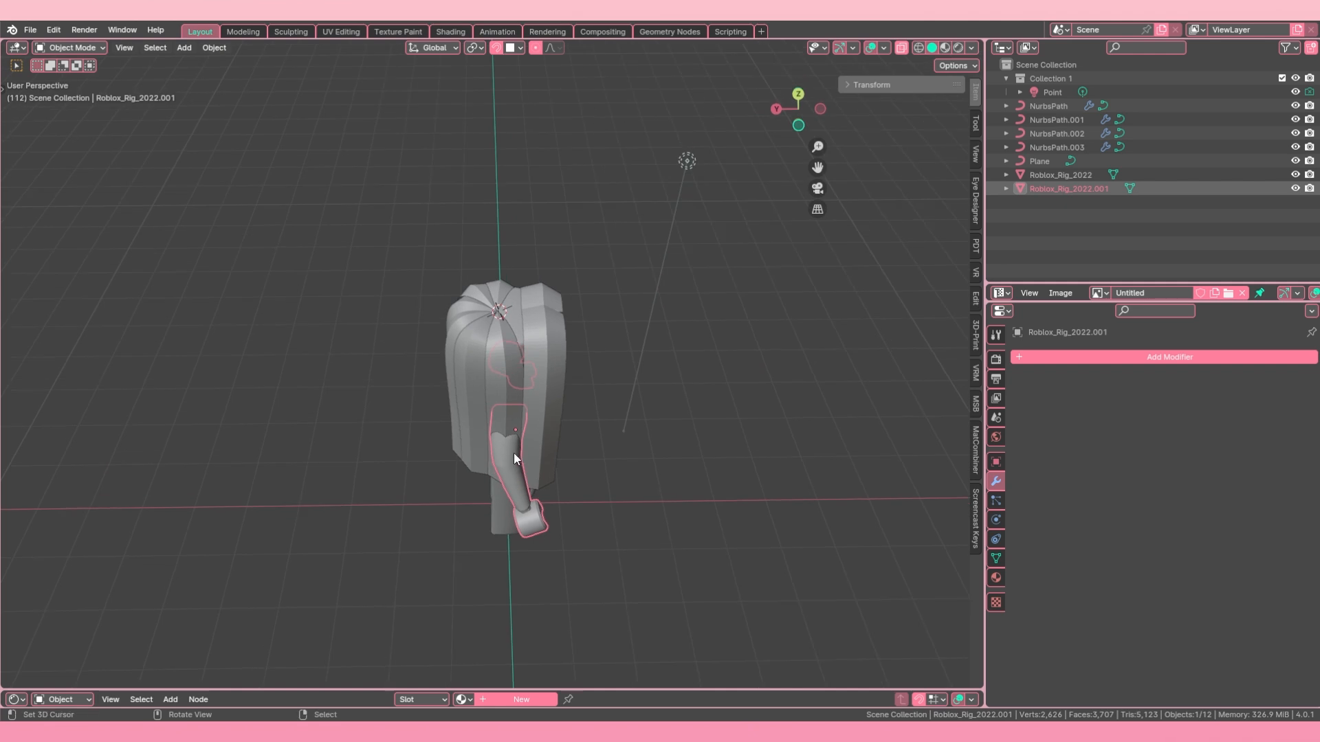
key("h")
Step: Circle-select the lower four points of NurbsPath.003 and move them about 0.15 m along Y toward the back
left_click(502, 389)
key("Tab")
middle_click_drag(502, 389, 513, 364)
key("c")
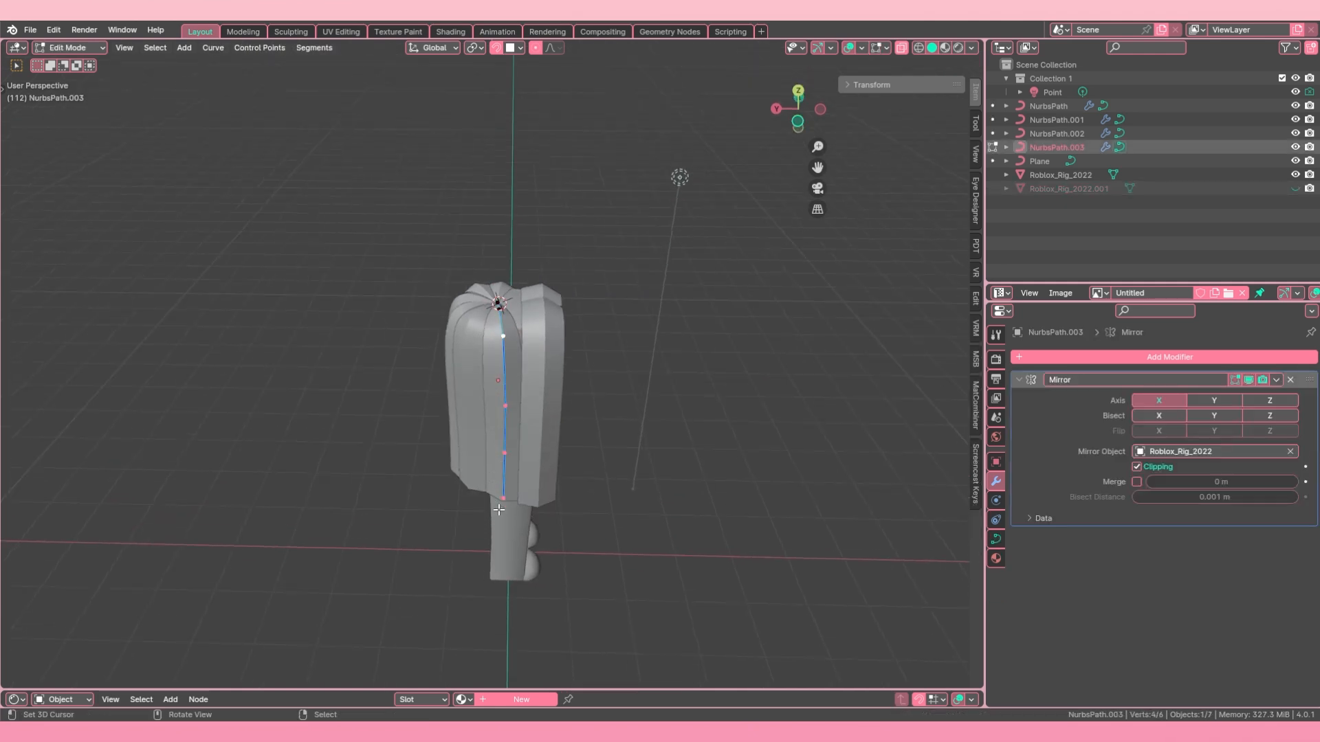
left_click(558, 462)
key("g")
key("y")
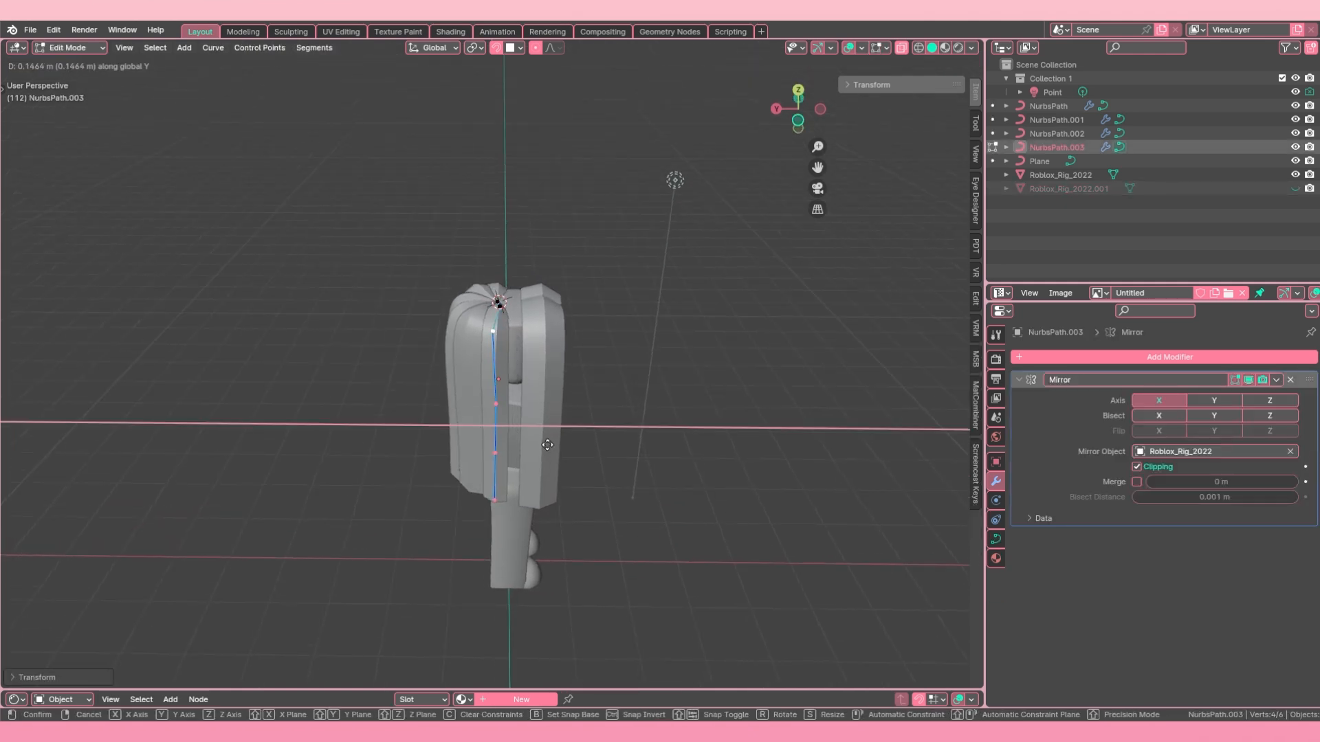
left_click(551, 446)
Step: Move the lower four points of NurbsPath.003 along X in two passes, the second about -0.07 m
middle_click_drag(551, 446, 501, 424)
key("g")
key("x")
left_click(565, 471)
key("g")
key("x")
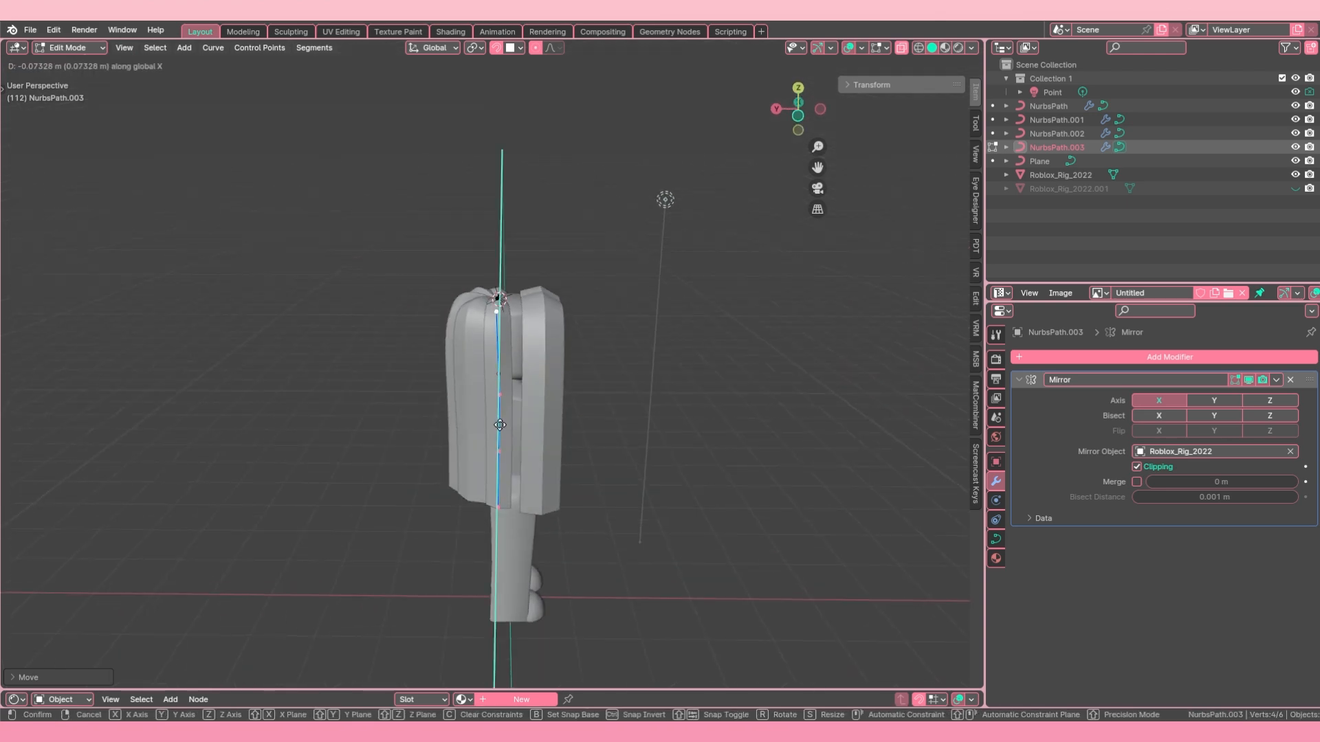
left_click(500, 425)
Step: Readjust the lower four points of NurbsPath.003 along Y in two small moves
key("g")
key("y")
left_click(505, 426)
scroll(530, 418, "up", 3)
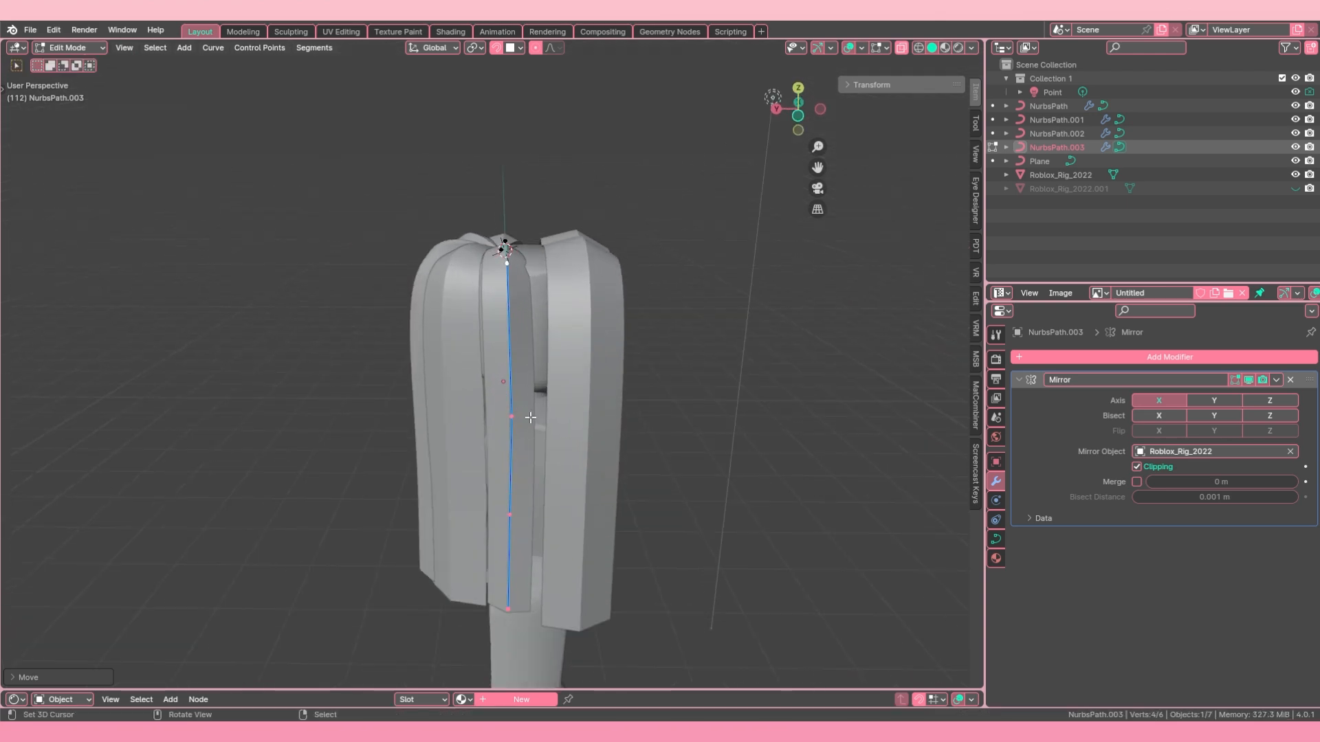
key("g")
key("y")
left_click(529, 418)
Step: Select an upper side point of NurbsPath.003 and move it along Y and then along X
middle_click_drag(529, 418, 516, 333)
left_click(569, 456)
key("Tab")
key("Tab")
right_click(516, 318, "shift")
key("g")
key("y")
left_click(473, 351)
key("g")
key("x")
left_click(469, 371)
Step: Select the three lowest points of NurbsPath.003 and move them along X and then along Y
right_click(507, 406)
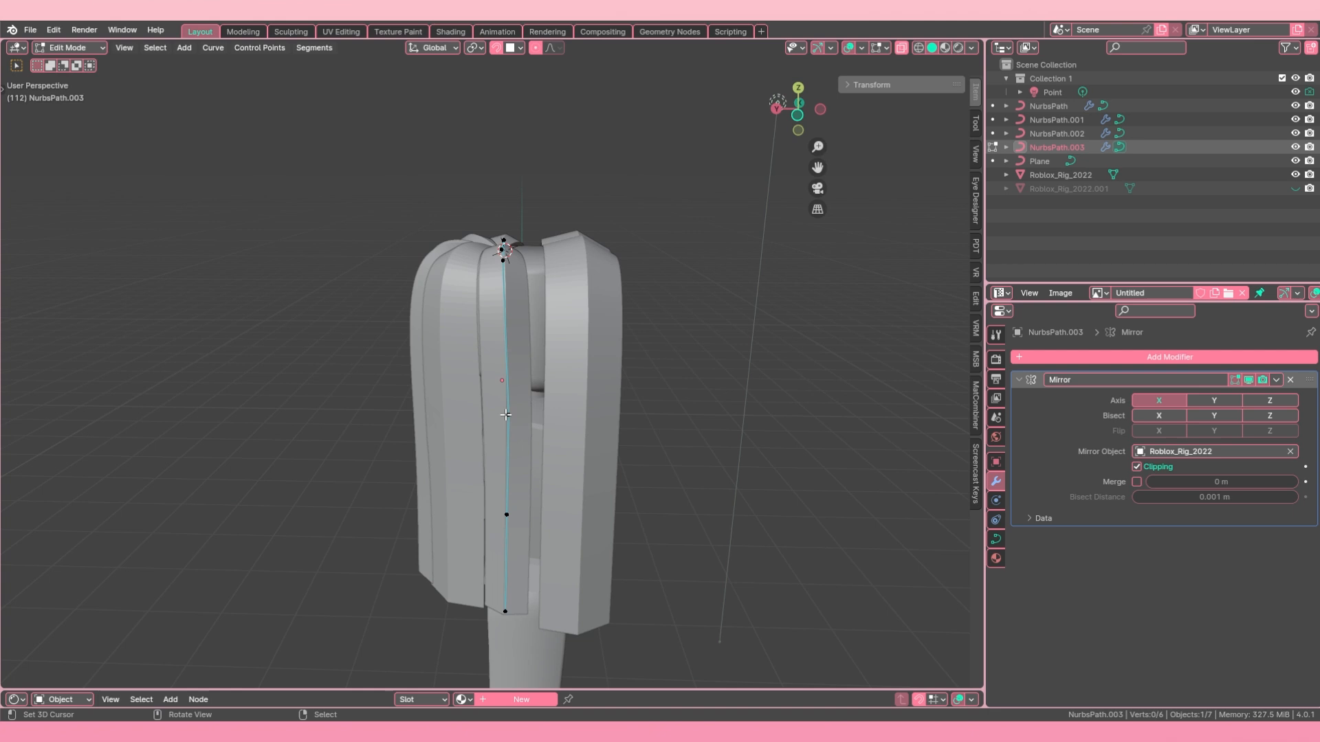
right_click(507, 624, "shift")
middle_click_drag(507, 624, 666, 481)
key("g")
key("x")
left_click(450, 587)
key("g")
key("y")
left_click(612, 255)
Step: Switch to editing the NurbsPath strand and move its lower four points along X
key("Tab")
scroll(567, 299, "down", 3)
middle_click_drag(571, 303, 447, 364)
right_click(447, 371)
key("Tab")
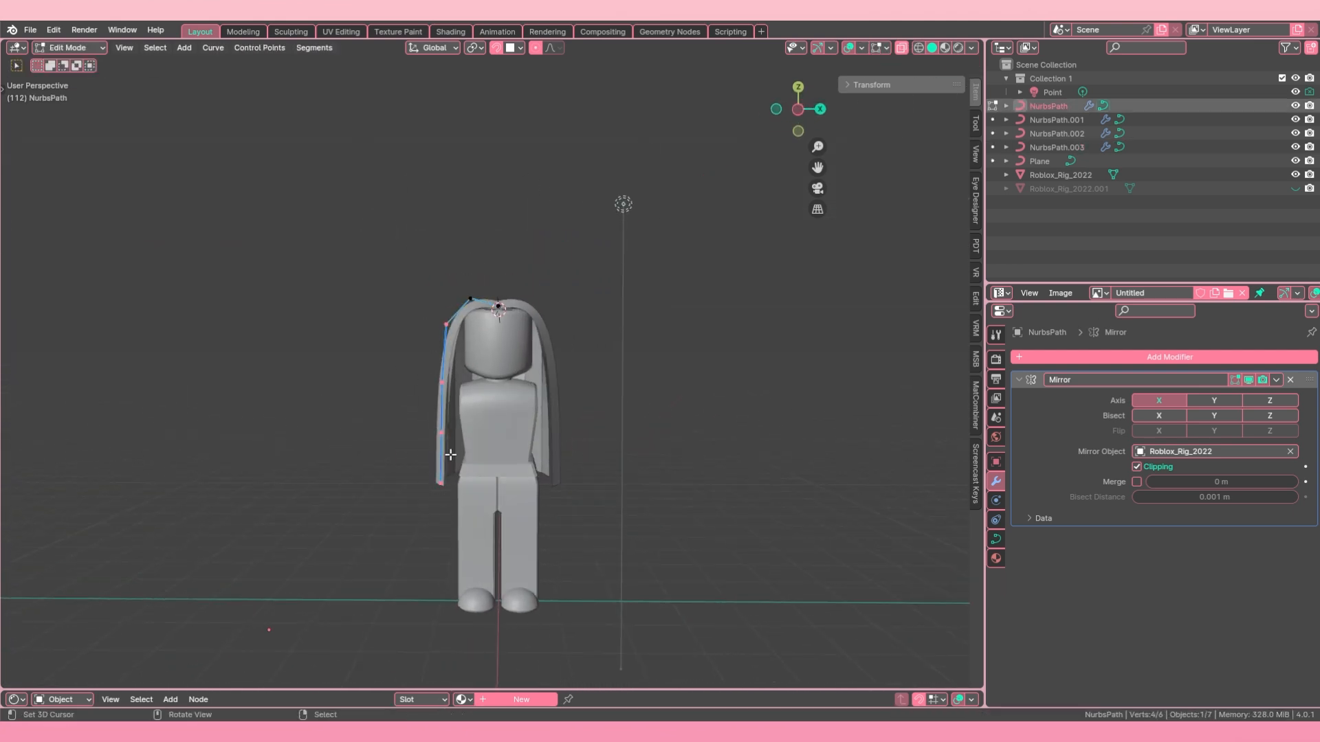
key("g")
key("x")
left_click(461, 454)
Step: Select the upper side point of NurbsPath and adjust it along X
key("g")
key("x")
right_click(453, 322, "shift")
key("g")
key("y")
key("x")
left_click(448, 313)
scroll(448, 312, "up", 2)
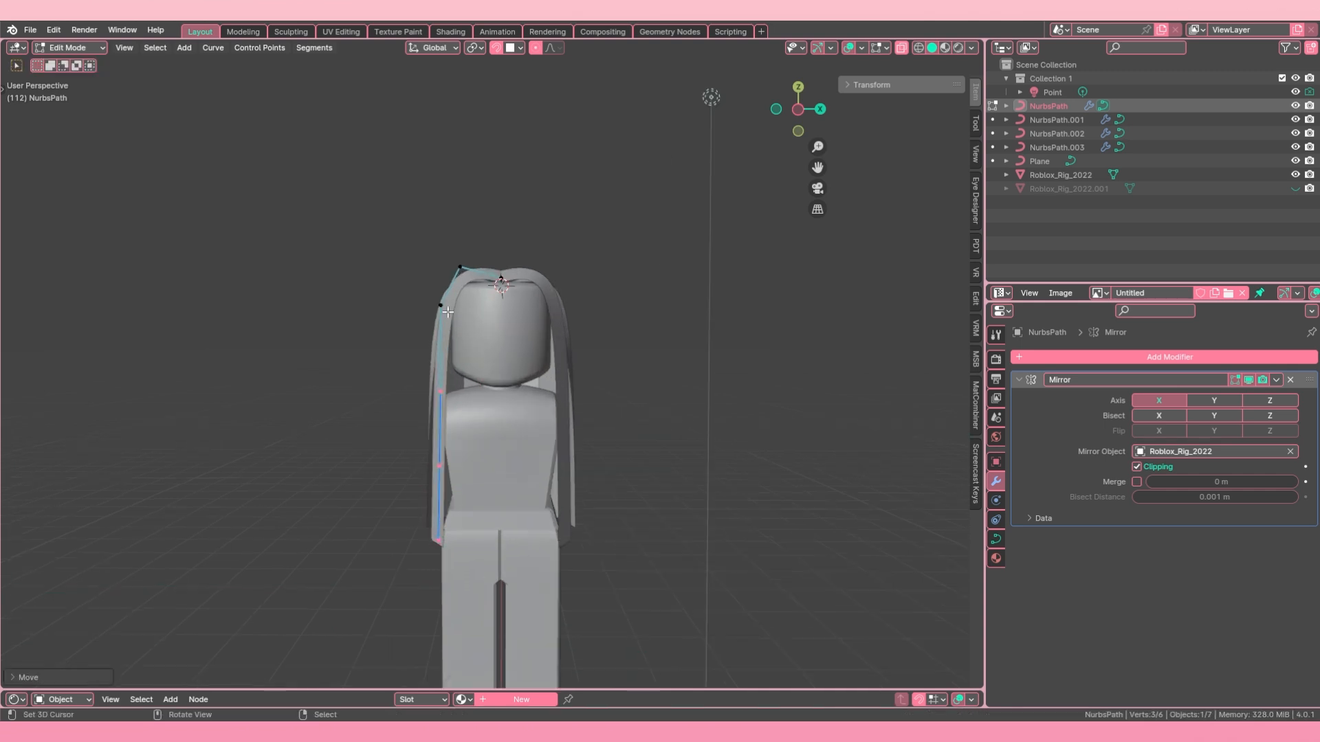
Step: Move the three lowest points of NurbsPath along X and return to Object Mode
key("x")
left_click(451, 558)
key("Tab")
right_click(418, 440)
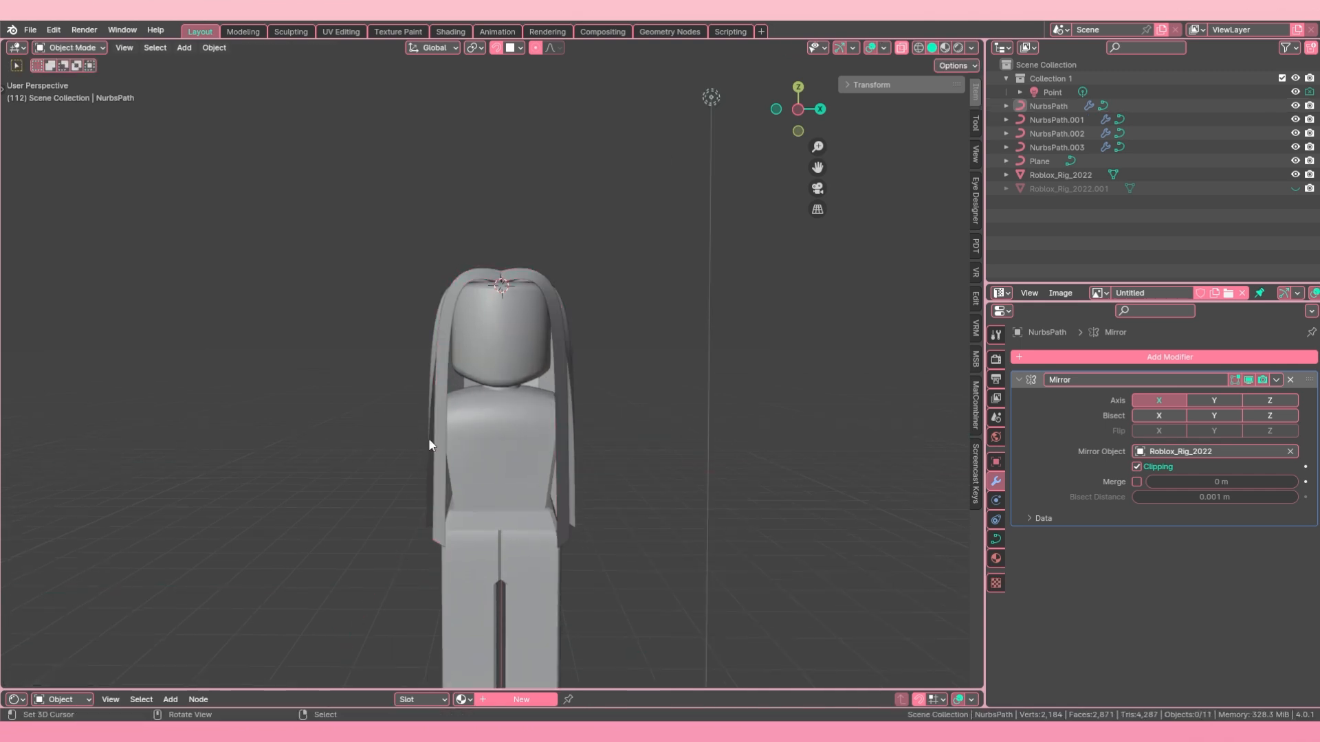
Step: Select the lower points of a side strand, move them along X and adjust their tilt
right_click(429, 444)
key("Tab")
middle_click_drag(429, 444, 444, 398)
key("c")
right_click(463, 507)
mouse_move(462, 507)
middle_mouse_down()
mouse_move(428, 527)
mouse_move(489, 544)
mouse_move(514, 536)
mouse_move(524, 565)
mouse_move(536, 543)
middle_mouse_up()
key("g")
key("x")
left_click(473, 546)
key("ctrl+t")
left_click(477, 551)
key("Tab")
Step: Adjust the side strand along Y and select NurbsPath.003 in Object Mode
left_click(563, 354)
key("g")
key("y")
middle_click_drag(564, 355, 510, 402)
left_click(565, 409)
left_click(506, 401)
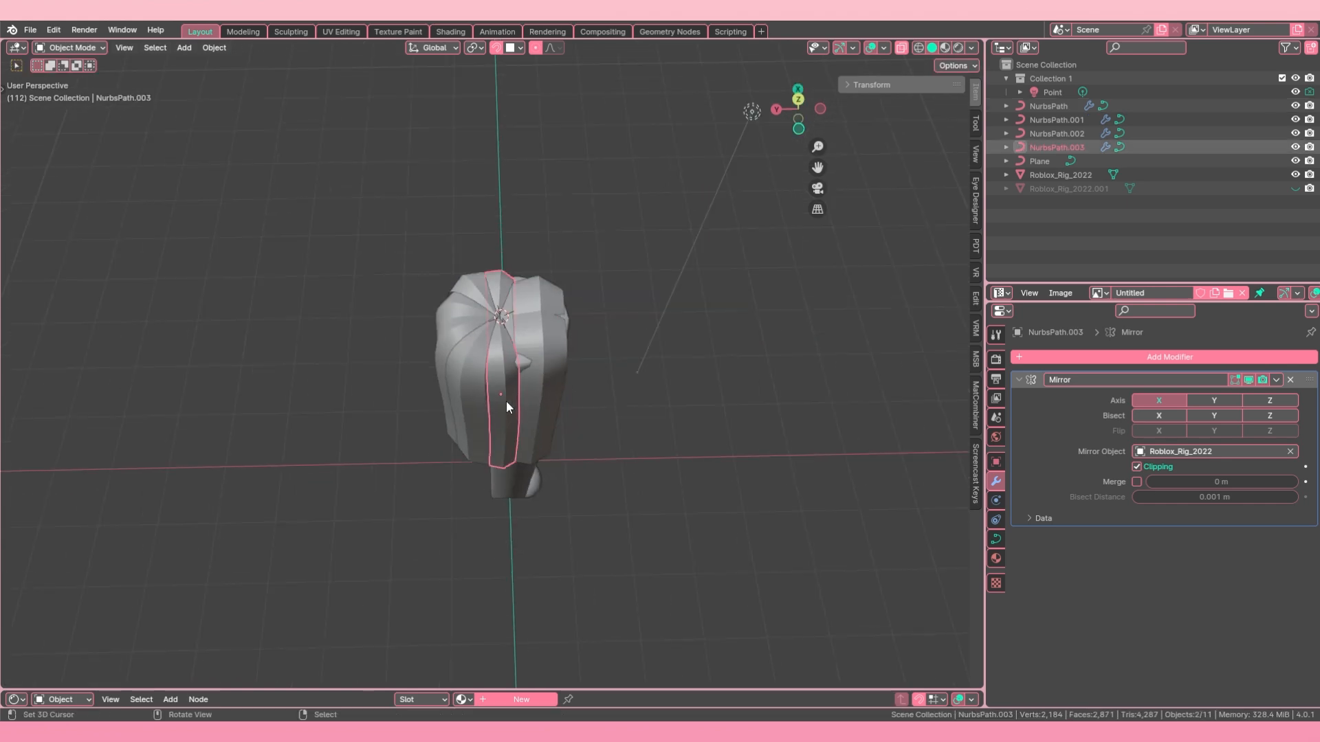
Step: Scale the radius of the neighbouring back strand's lower points and move them along X
left_click(453, 406, "shift")
key("Tab")
key("c")
left_click_drag(456, 380, 481, 509)
key("alt+s")
left_click(494, 542, "ctrl")
key("g")
key("x")
middle_click_drag(496, 541, 597, 516)
left_click(551, 520)
key("Tab")
Step: Select the two upper points of NurbsPath.002 and move them along X
key("Tab")
left_click(607, 489)
right_click(564, 332)
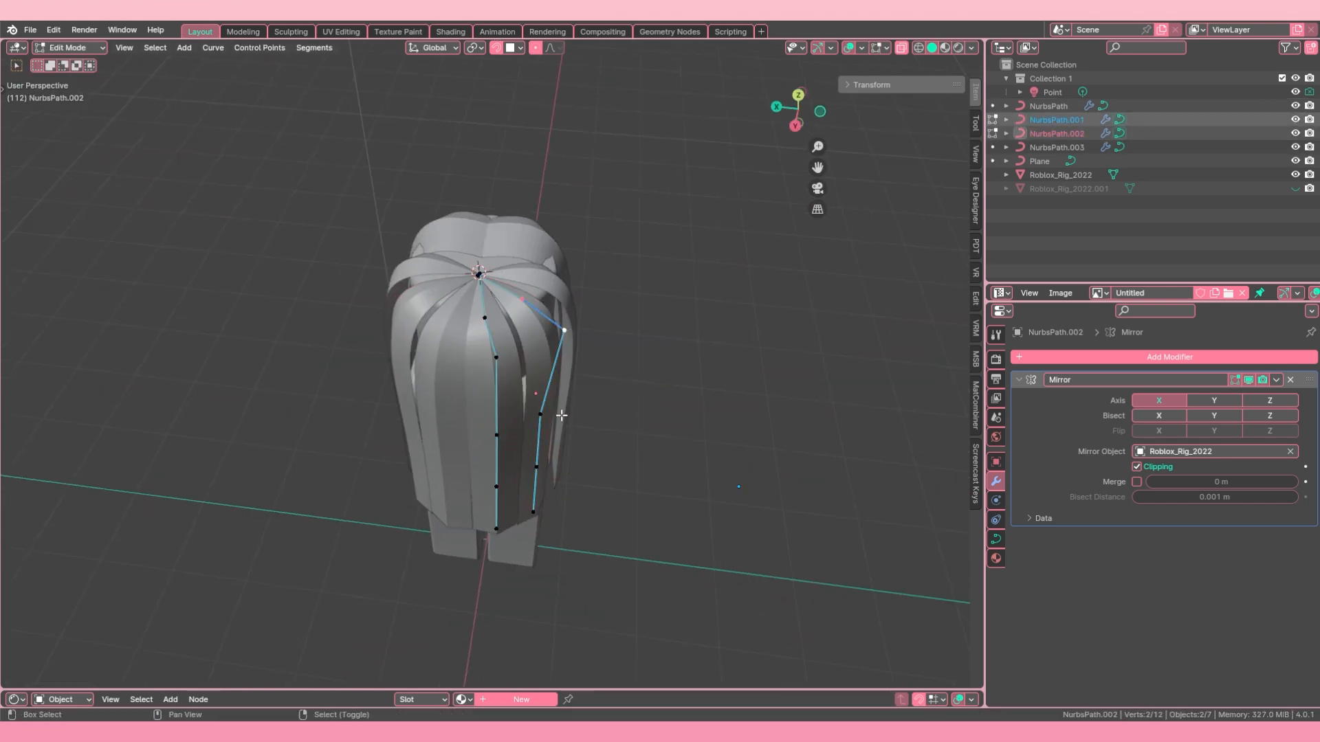
key("g")
key("x")
left_click(552, 455)
key("Tab")
Step: Select the strands NurbsPath.001, NurbsPath.002 and NurbsPath.003 together and enter Edit Mode on all three
right_click(558, 426)
middle_click_drag(534, 380, 559, 426)
left_click(456, 430, "shift")
left_click(483, 441, "shift")
scroll(485, 450, "up", 2)
key("alt+a")
right_click(472, 361)
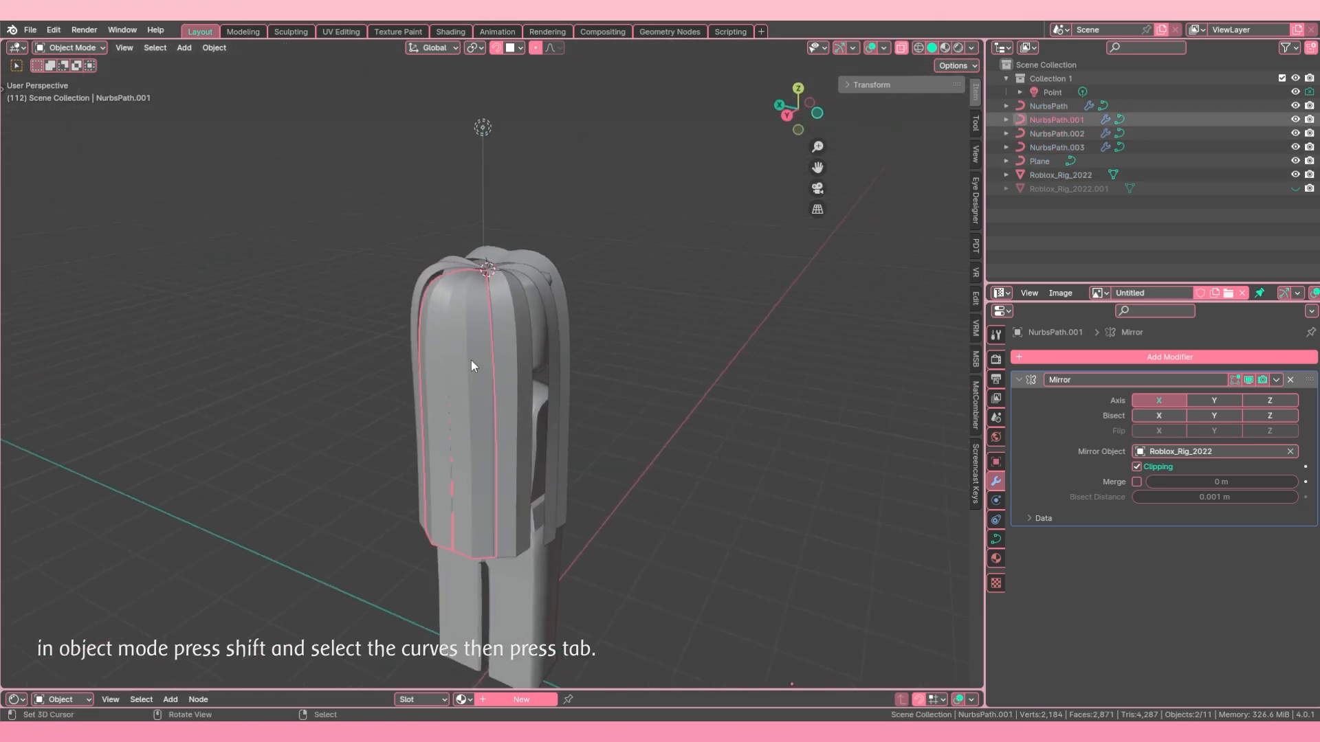
left_click(516, 368, "shift")
left_click(554, 377, "shift")
middle_click_drag(554, 377, 484, 373)
key("Tab")
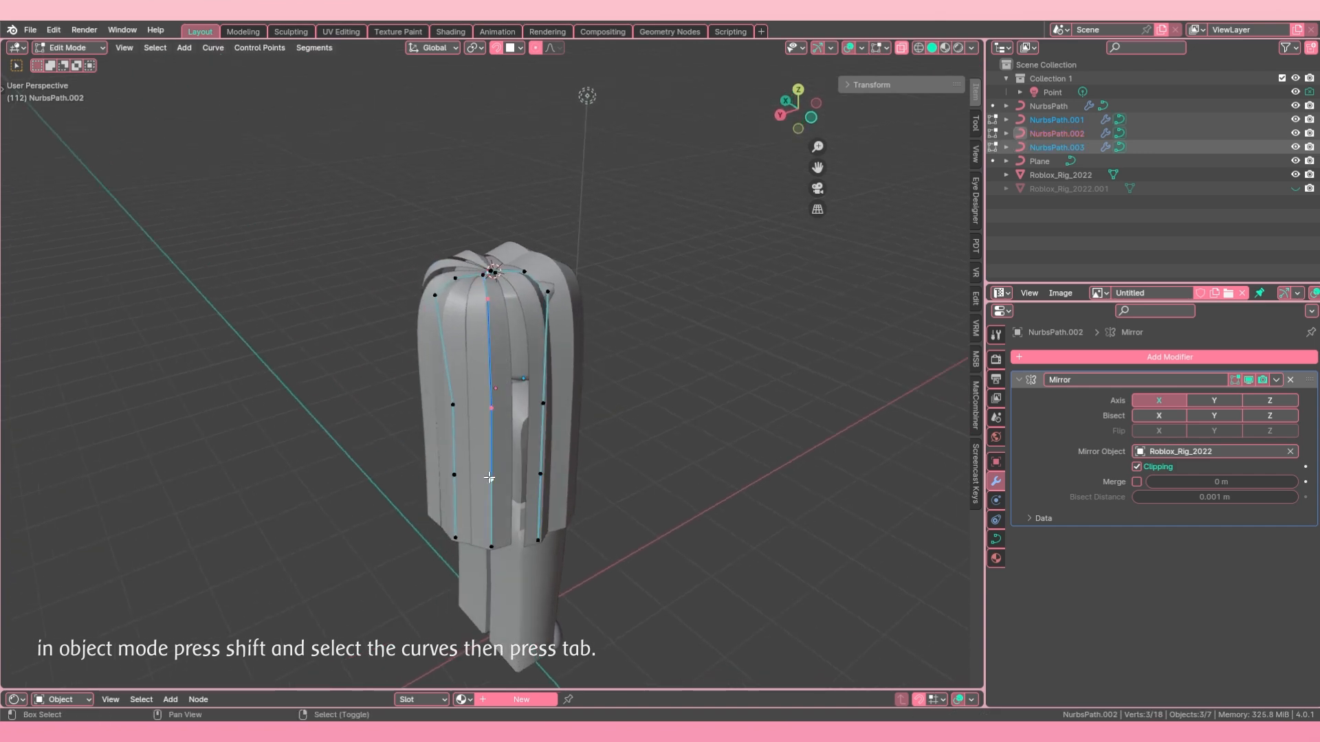
Step: Select the lower four points of NurbsPath.002 and move them about -0.009 m along X
right_click(490, 546, "shift")
scroll(489, 489, "up", 2)
middle_click_drag(489, 485, 521, 495)
key("g")
key("x")
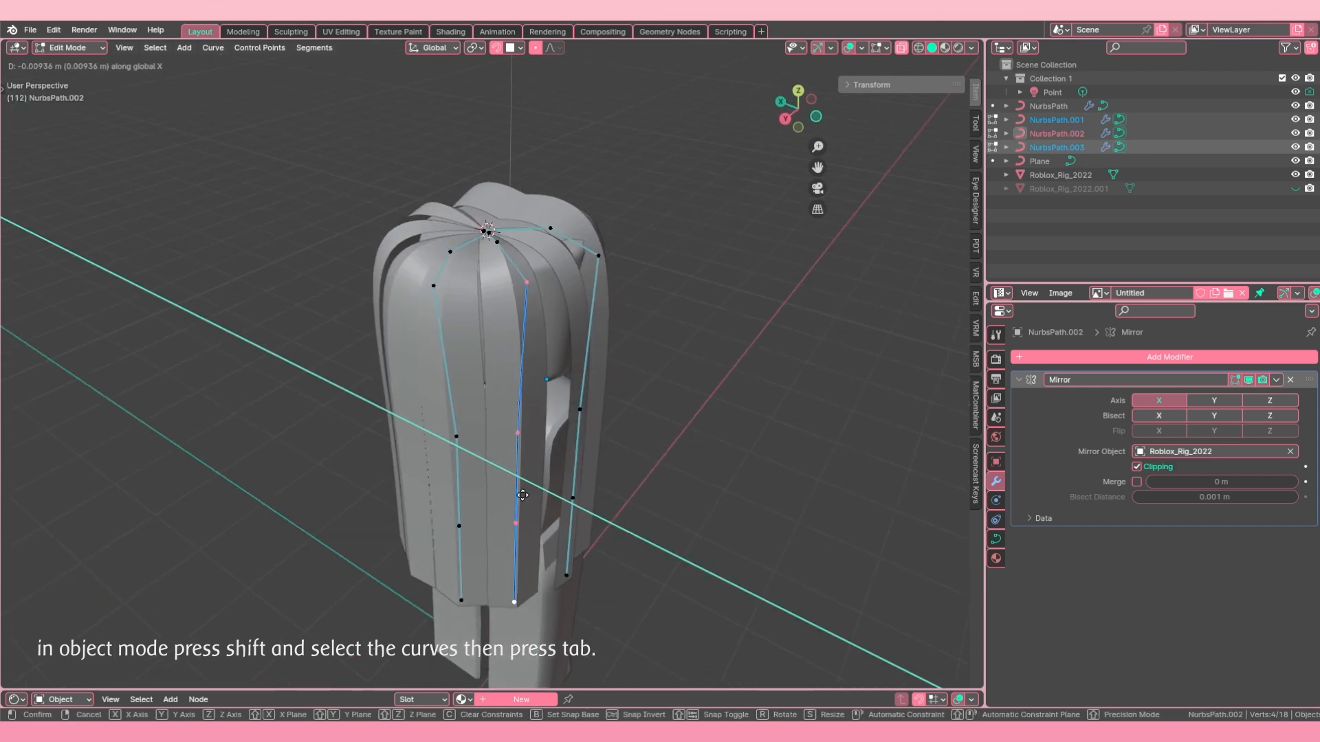
left_click(520, 494)
Step: Select the upper side point of NurbsPath.002 and reposition it freely
left_click(525, 286)
middle_click_drag(524, 286, 534, 341)
key("g")
left_click(555, 324)
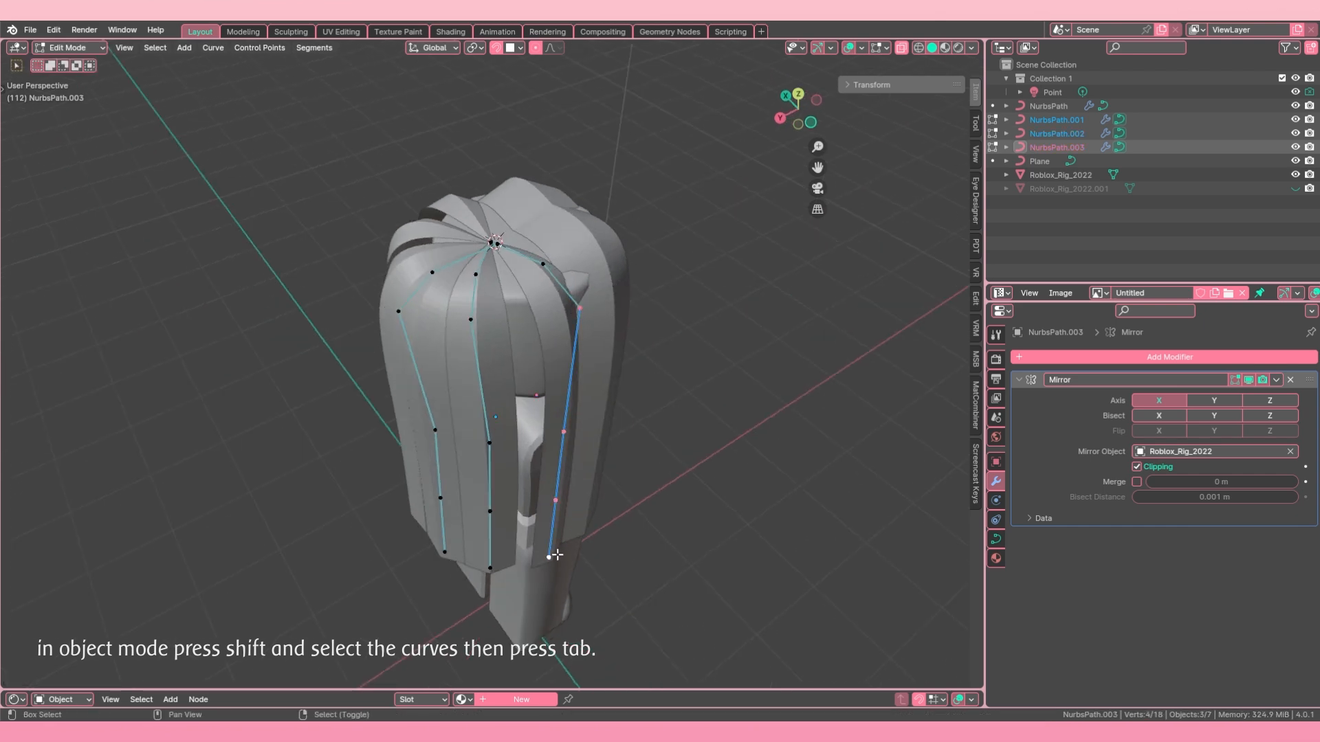
key("x")
right_click(594, 433)
key("g")
key("y")
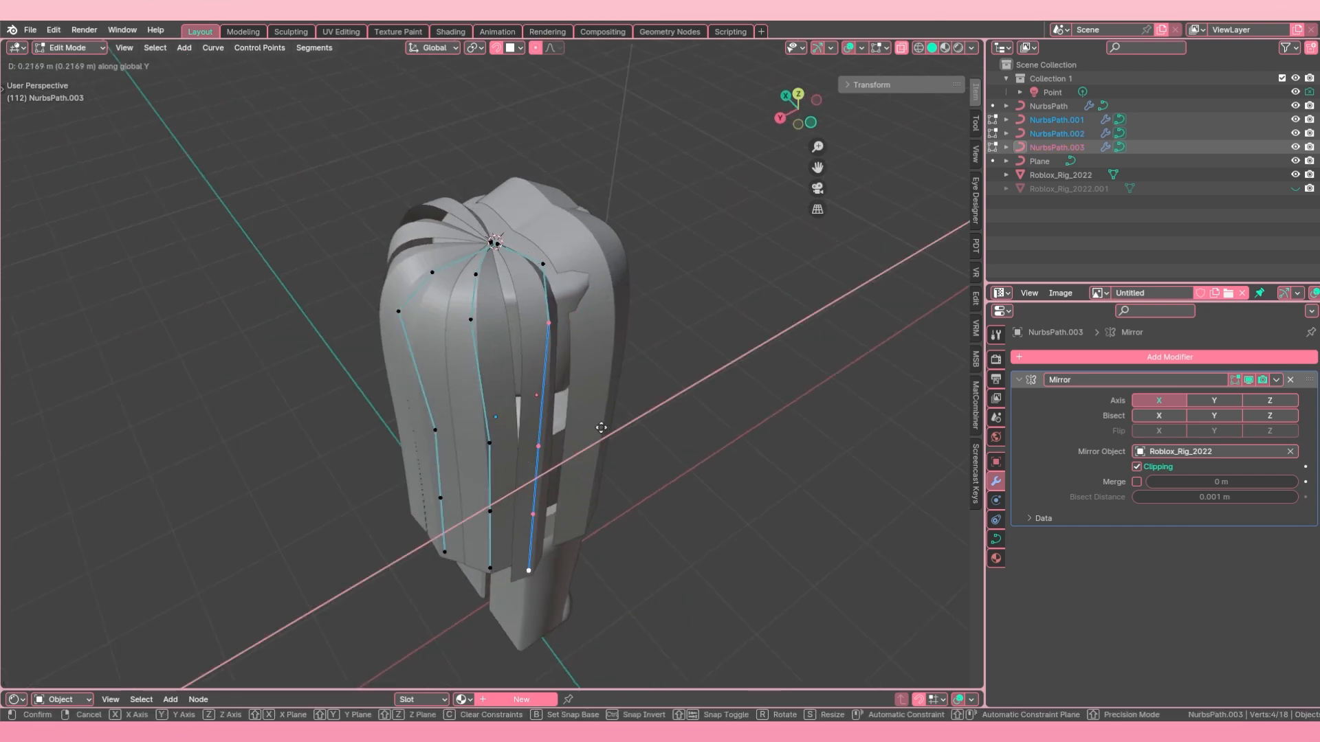
right_click(606, 422)
Step: Freely reposition the two upper points of NurbsPath.003, followed by its lower points
left_click(591, 313)
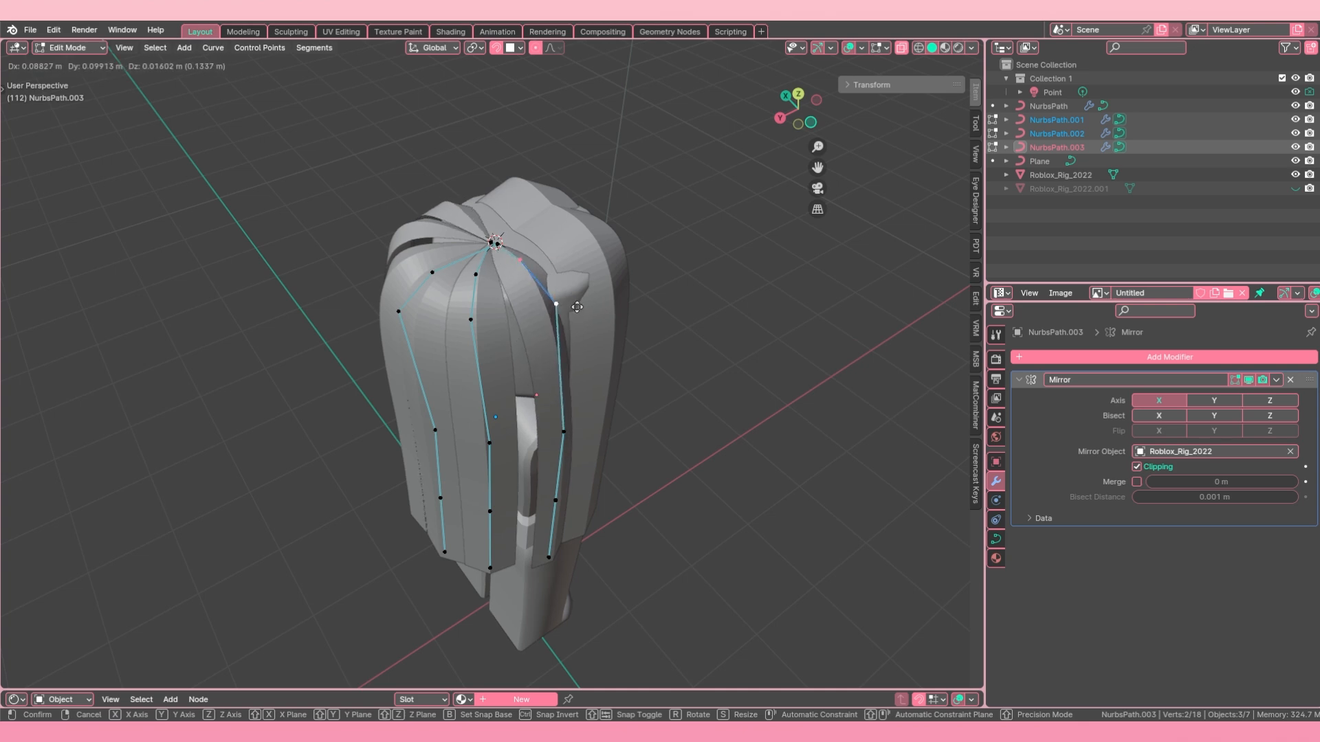
middle_click_drag(591, 313, 557, 404)
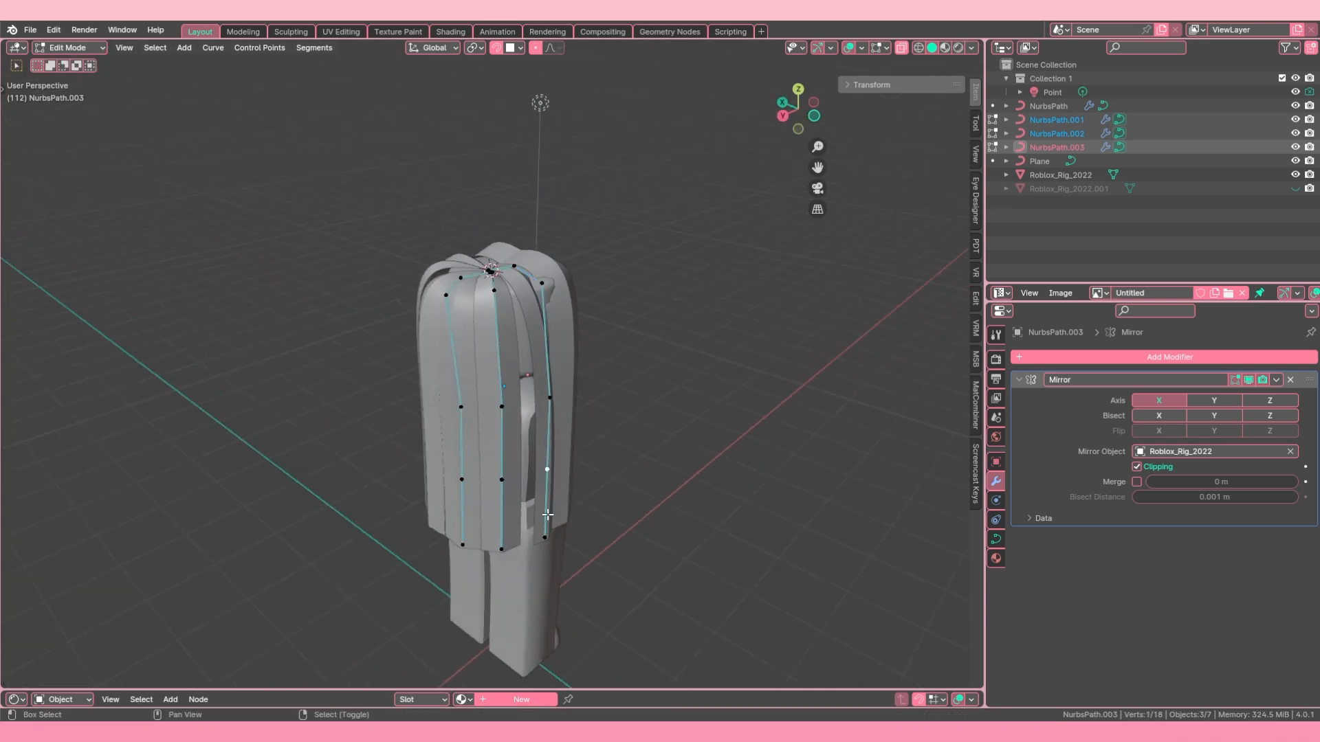
middle_click_drag(559, 449, 539, 453)
key("g")
left_click(524, 459)
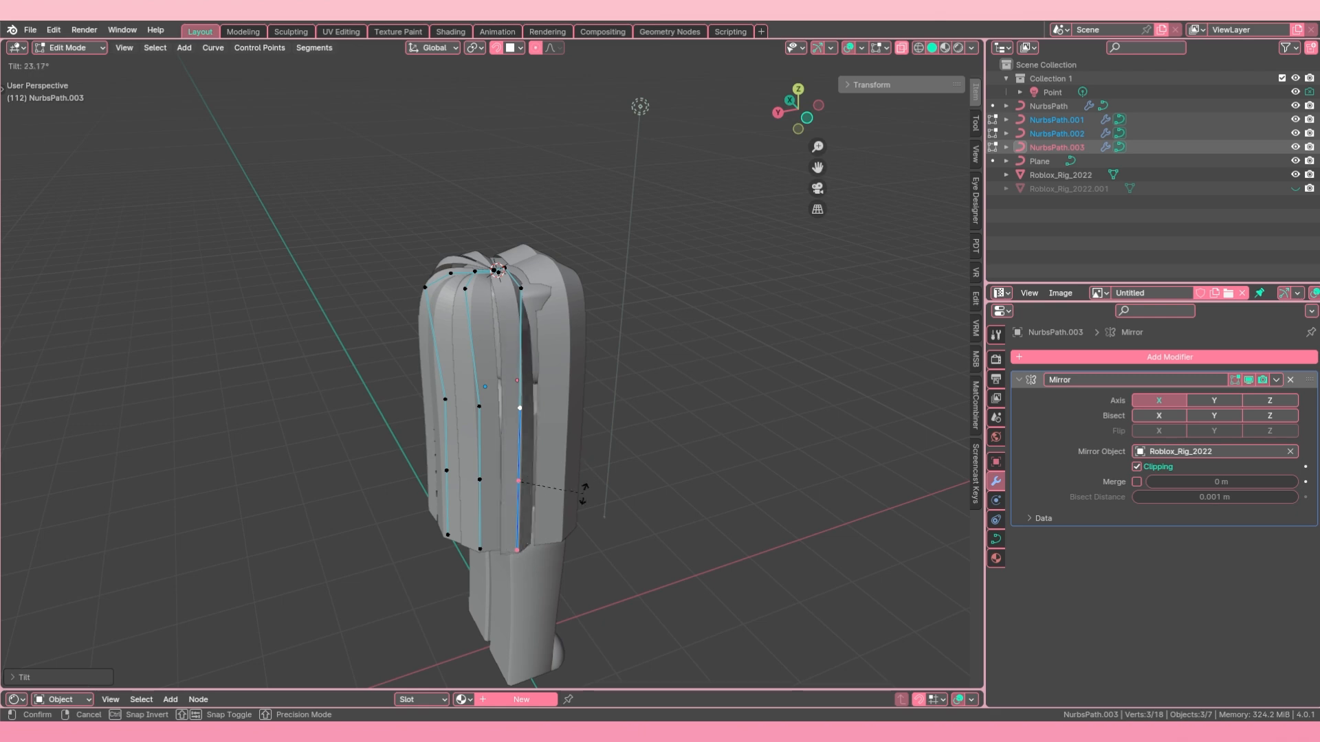
Step: Tilt the three lowest points of NurbsPath.003 by about 23° and its upper side point by about -40°
left_click(584, 490)
middle_click_drag(584, 490, 448, 306)
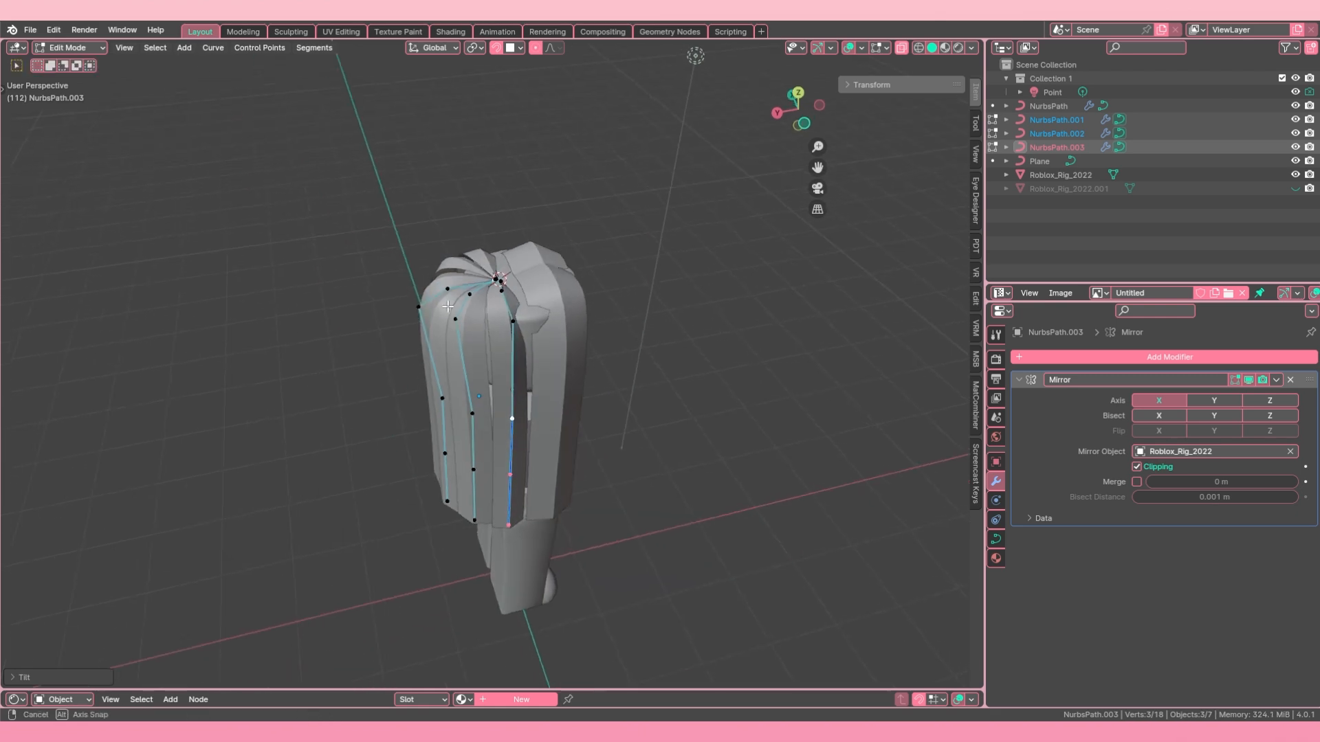
left_click(599, 266)
middle_click_drag(600, 266, 557, 200)
Step: Move the upper side point of NurbsPath.003 along Y and tilt its two lowest points by about -17°
key("g")
key("y")
left_click(512, 312)
middle_click_drag(513, 312, 529, 227)
left_click(535, 567)
left_click(534, 475, "shift")
key("ctrl+t")
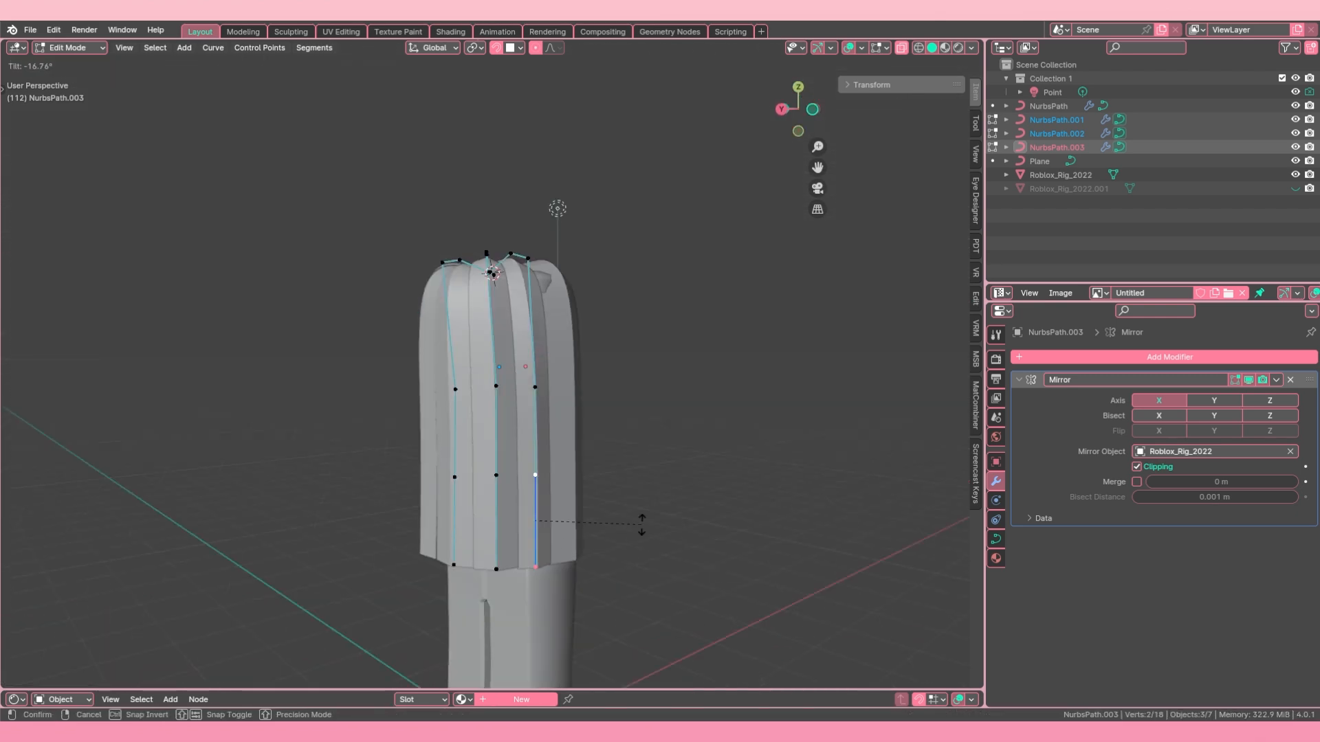
left_click(642, 524)
middle_click_drag(641, 524, 477, 412)
Step: Select another strand at the side of the head and move its points along X
key("Tab")
right_click(584, 406)
key("g")
key("Tab")
key("g")
key("x")
left_click(440, 350)
Step: Select the neighbouring back strand and scale the radius of its points
key("Tab")
right_click(477, 412)
key("Tab")
key("alt+s")
left_click(589, 403)
middle_click_drag(589, 404, 577, 508)
key("Tab")
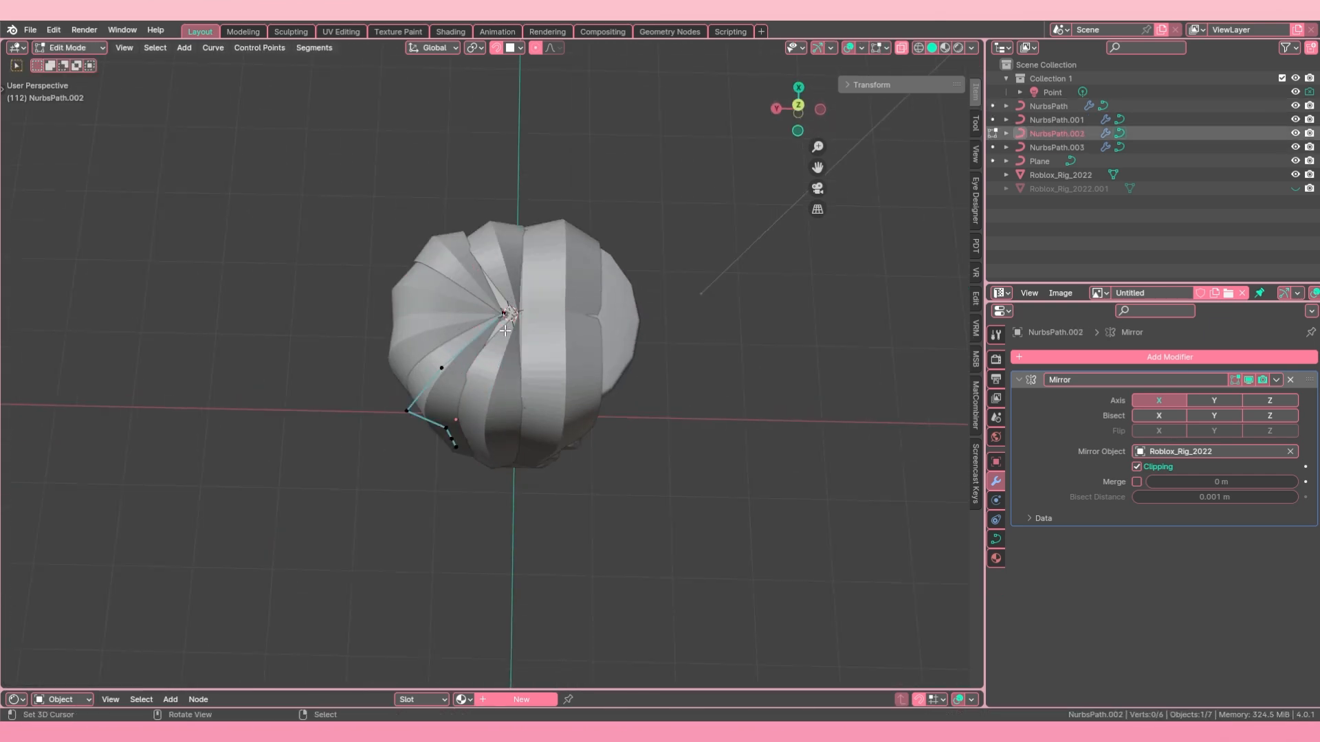
Step: Duplicate the NurbsPath.002 strand in Object Mode and place the copy beside the existing hair
key("Tab")
middle_click_drag(505, 331, 447, 295)
key("shift+d")
left_click(578, 390)
Step: Select all points of the duplicated strand and adjust their tilt
key("Tab")
key("a")
key("ctrl+t")
left_click(473, 513)
Step: Reposition the top bend point of NurbsPath.004 freely and move the side point below it along Z
scroll(639, 468, "up", 2)
key("g")
right_click(444, 272)
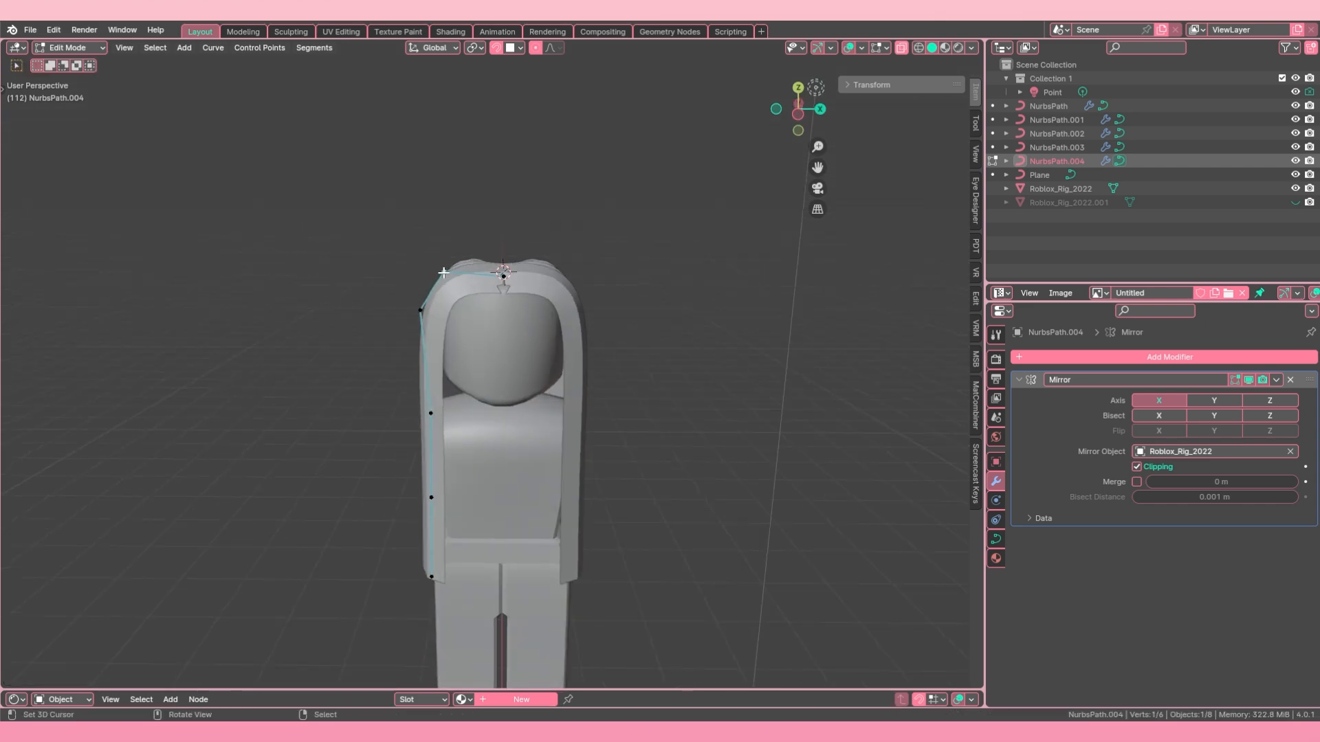
key("g")
left_click(450, 249)
middle_click_drag(450, 249, 452, 248)
right_click(426, 303)
key("g")
key("z")
left_click(427, 306)
Step: Select all points of NurbsPath.004 and rotate them
key("a")
middle_click_drag(427, 306, 426, 447)
key("r")
left_click(485, 509)
middle_click_drag(485, 509, 587, 481)
Step: Select an upper point of NurbsPath.004 and reposition it against the head
key("alt+a")
middle_click_drag(584, 330, 664, 367)
right_click(550, 300)
key("g")
left_click(556, 297)
middle_click_drag(555, 297, 635, 404)
Step: Select all five hair strands from NurbsPath to NurbsPath.004 and edit them together
key("Tab")
right_click(486, 333, "shift")
right_click(459, 315, "shift")
right_click(444, 290, "shift")
right_click(473, 271, "shift")
key("Tab")
Step: Select the two uppermost points of every strand and subdivide the segments between them
key("a")
key("alt+a")
key("c")
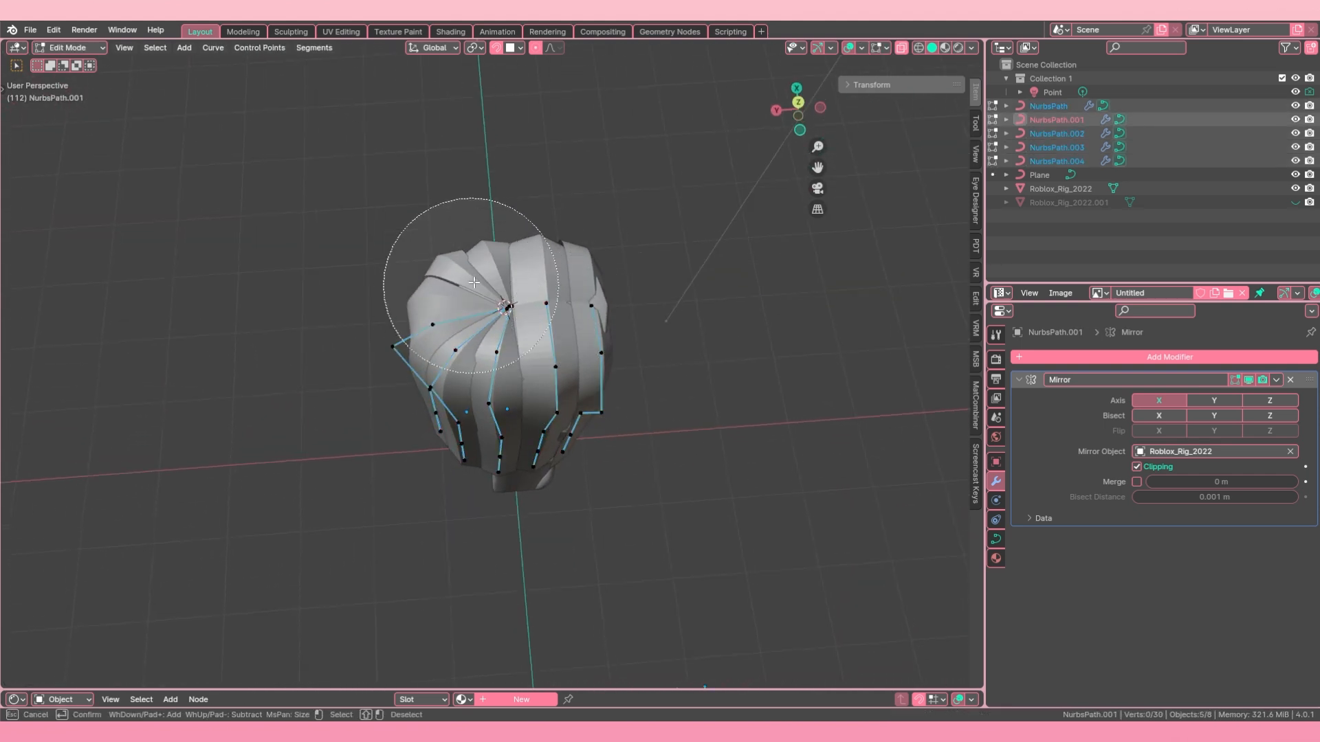
left_click_drag(508, 278, 558, 291)
key("Escape")
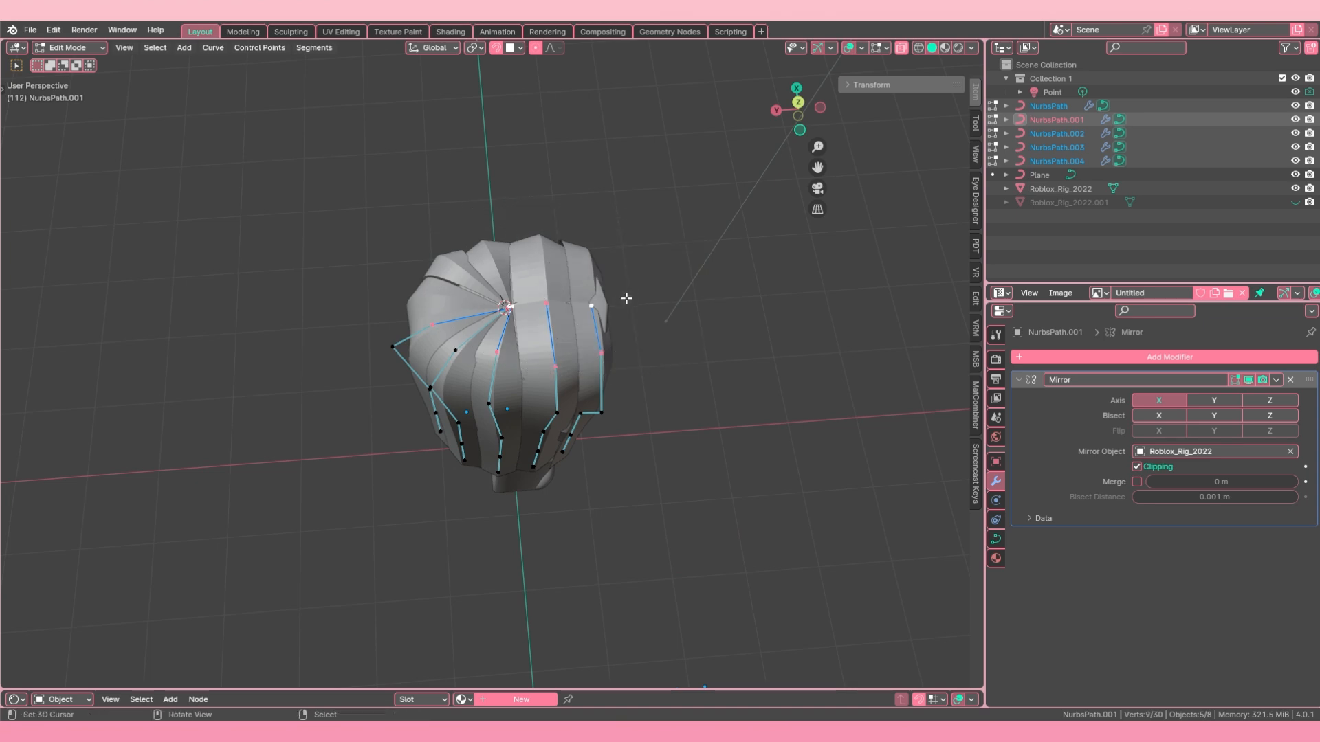
scroll(413, 275, "up", 1)
middle_click_drag(375, 271, 464, 291)
scroll(464, 291, "up", 1)
middle_click_drag(475, 416, 337, 385)
key("w")
right_click(413, 289, "shift")
middle_click_drag(414, 289, 462, 283)
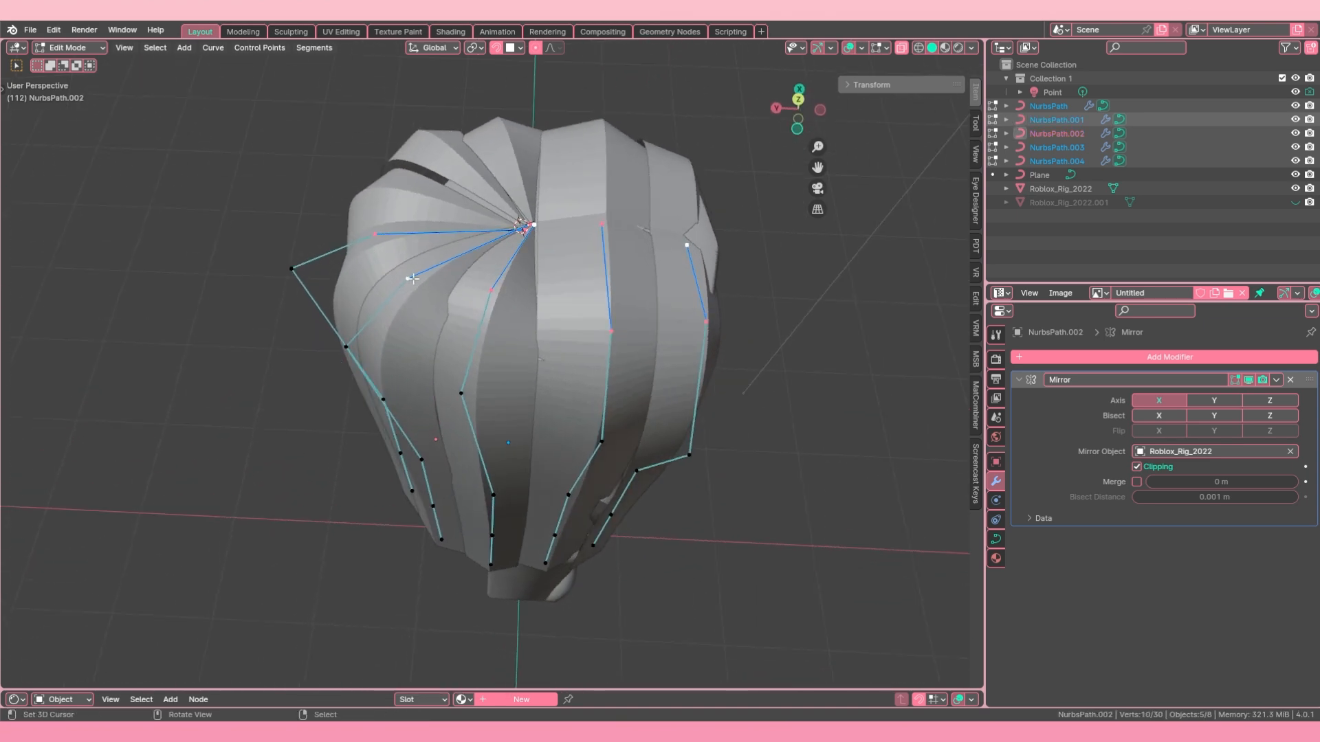
middle_click_drag(625, 307, 512, 273)
right_click(563, 258)
left_click(563, 258)
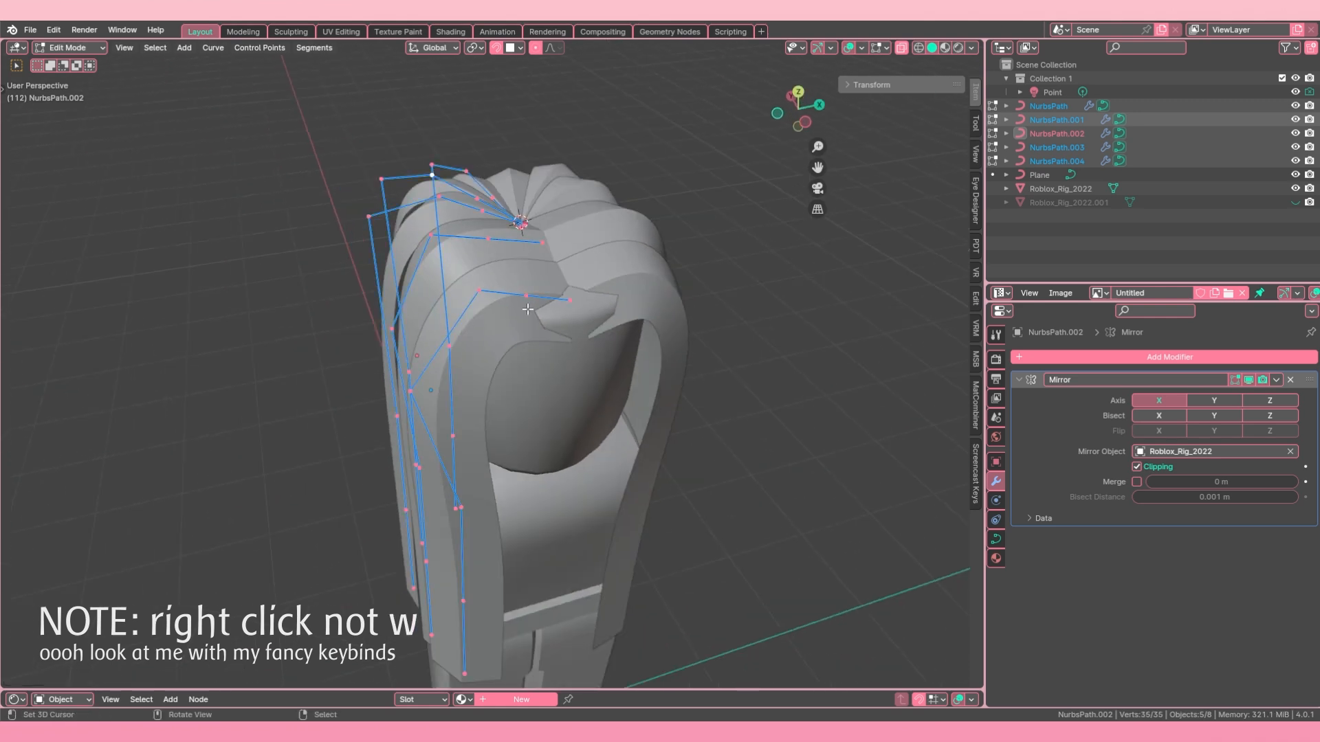
Step: Select the new points beside the parting on the strands and move them along Z
right_click(512, 273)
middle_click_drag(492, 222, 470, 256)
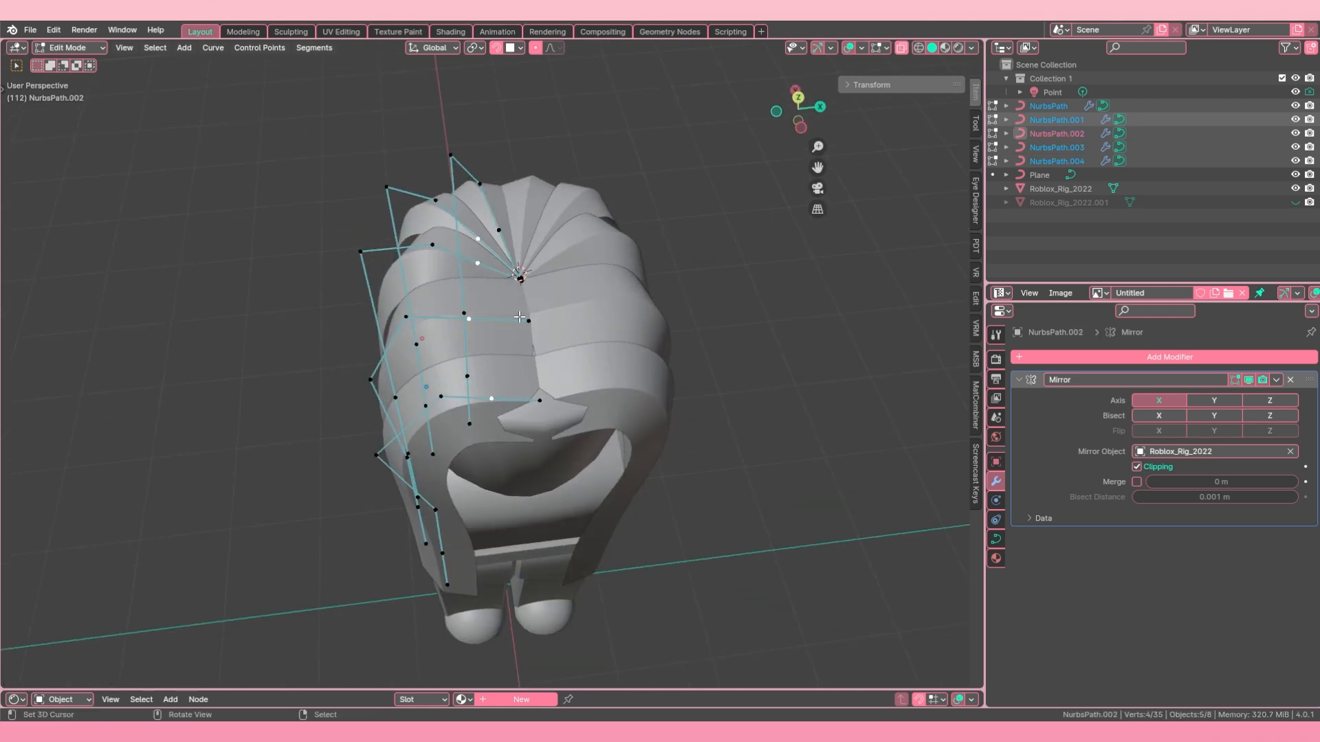
key("g")
key("z")
middle_click_drag(519, 316, 510, 208)
left_click(522, 249)
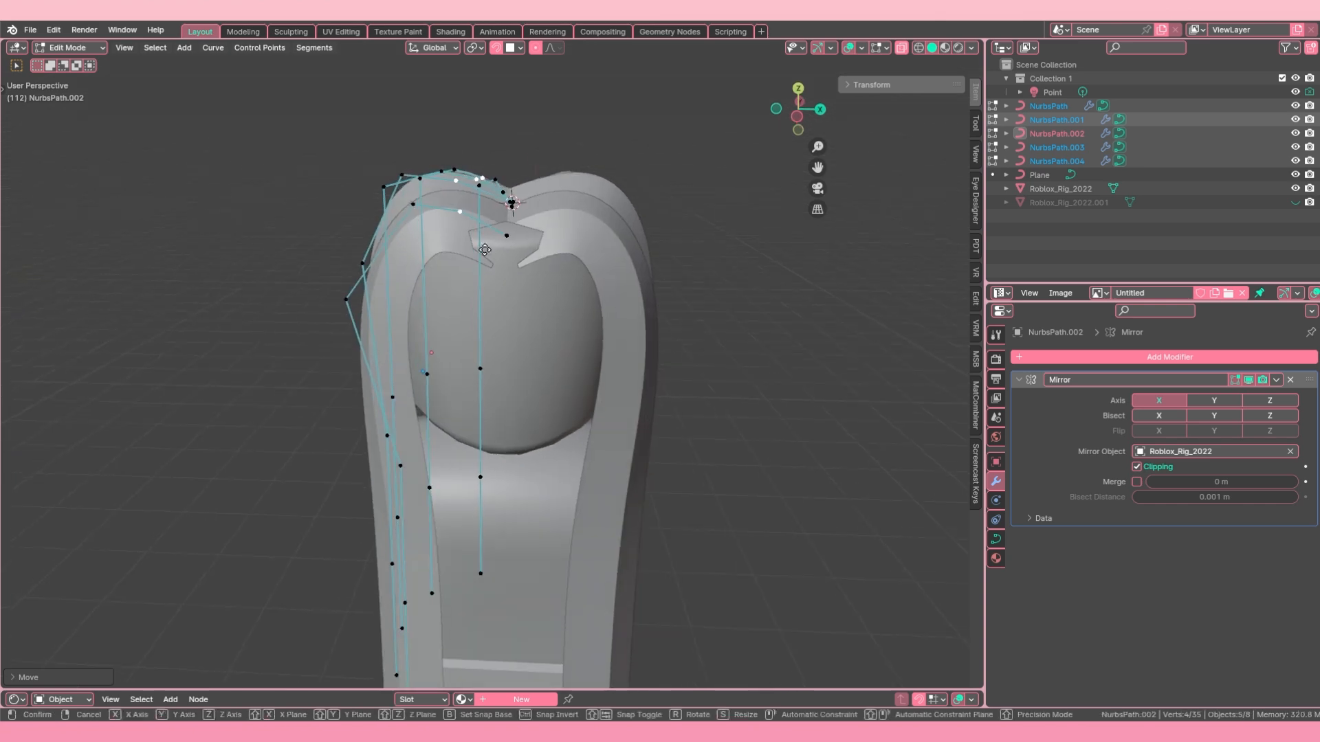
key("g")
key("z")
left_click(508, 218)
Step: Select the front end point of NurbsPath.004 at the parting and move it along X
scroll(506, 268, "down", 2)
mouse_move(506, 276)
middle_mouse_down()
mouse_move(503, 334)
mouse_move(502, 278)
middle_mouse_up()
left_click(501, 275)
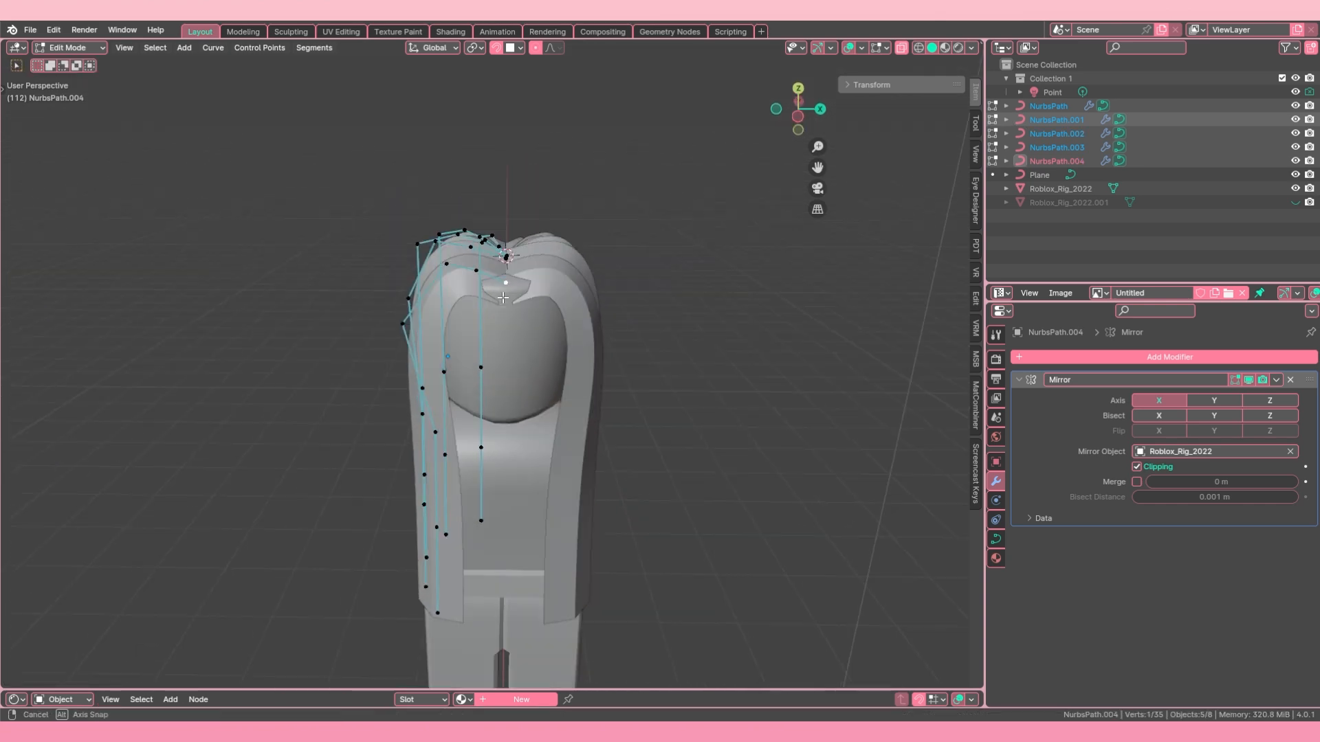
key("g")
key("x")
left_click(496, 282)
Step: Select upper points of the strands on the side of the head and move them along Z
scroll(494, 310, "down", 4)
key("Tab")
key("alt+a")
middle_click_drag(485, 392, 523, 412)
left_click(464, 335)
left_click(469, 330, "shift")
key("Tab")
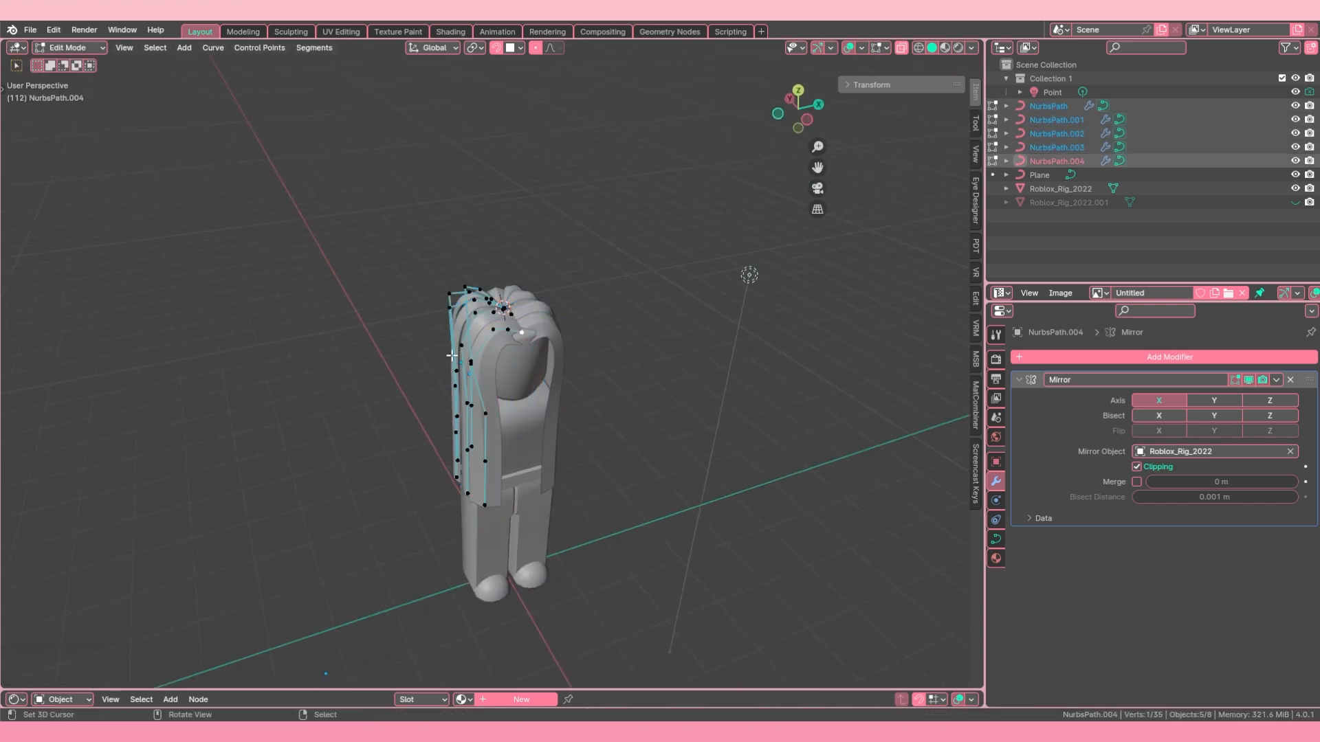
middle_click_drag(412, 343, 374, 306)
key("KP_1")
left_click_drag(371, 186, 464, 309)
key("g")
key("z")
left_click(441, 294)
Step: Edit only NurbsPath.004 and move all its points along Y
key("Tab")
left_click(476, 243)
left_click(550, 275)
key("Tab")
key("g")
key("y")
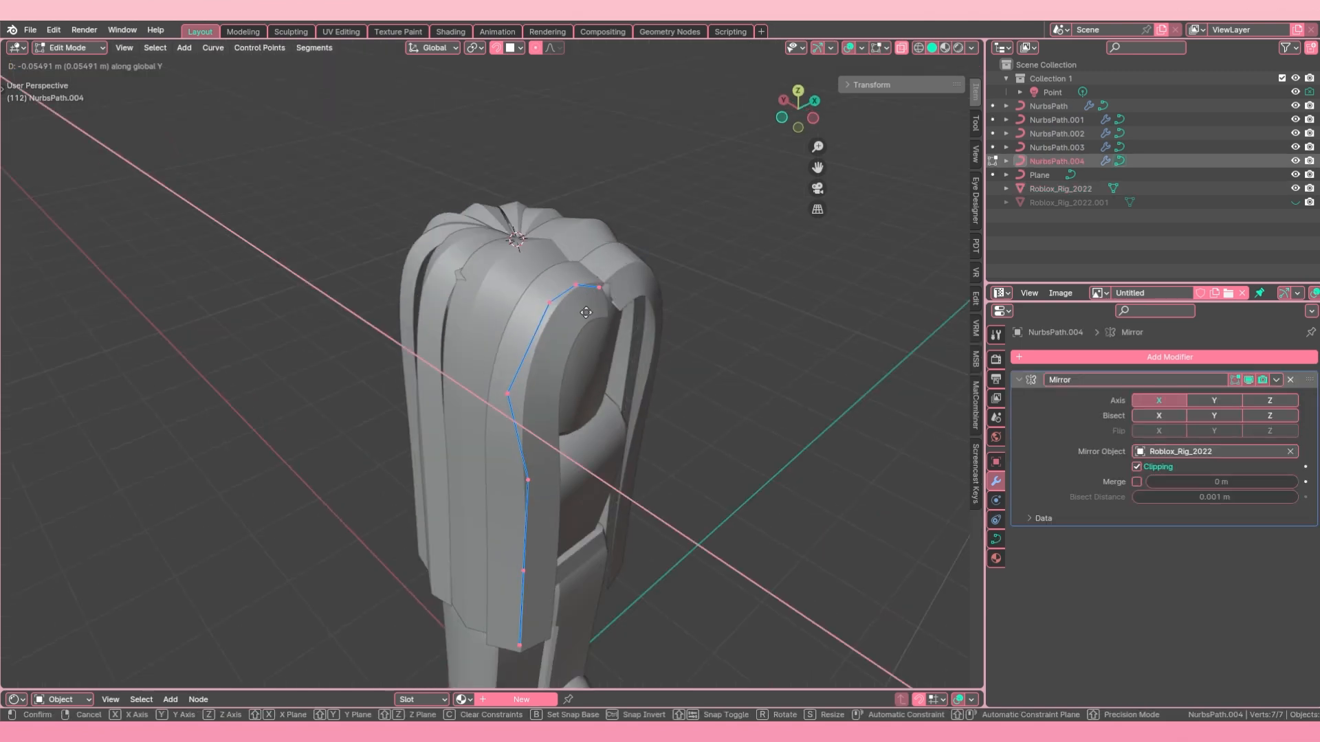
left_click(592, 292)
Step: Adjust the tilt of all points of NurbsPath.004 and reposition it against the head
middle_click_drag(594, 292, 595, 301)
key("ctrl+t")
left_click(596, 302)
key("g")
left_click(509, 282)
Step: Move the side bend point of NurbsPath.004 along Y and finish editing the strand
scroll(505, 288, "down", 5)
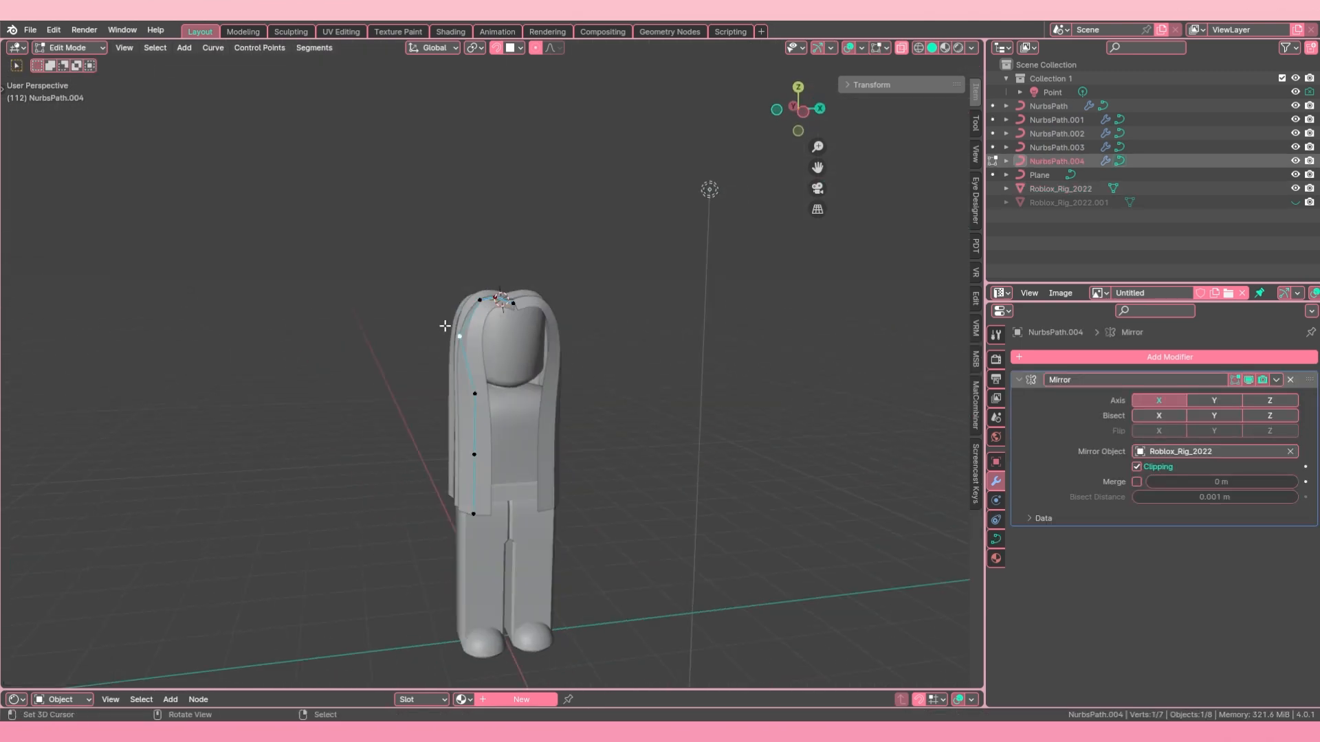
key("g")
key("y")
left_click(450, 330)
key("Tab")
Step: Examine how the mirrored hair strands cover the rig's head and body from the front
left_click(475, 344)
middle_click_drag(441, 354, 389, 333)
right_click(550, 448)
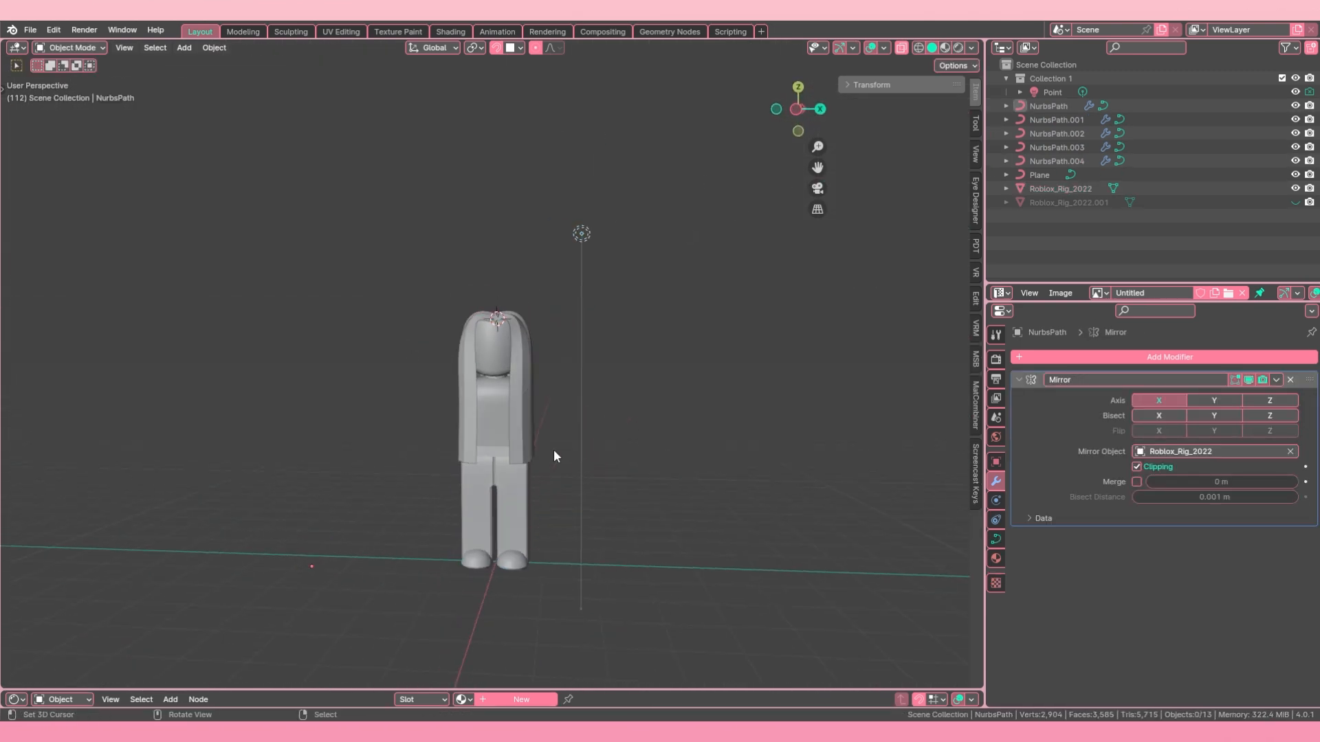
scroll(554, 448, "up", 4)
right_click(535, 426)
key("Tab")
middle_click_drag(554, 448, 308, 399)
key("s")
left_click(585, 446)
key("Tab")
scroll(586, 447, "down", 2)
right_click(586, 446)
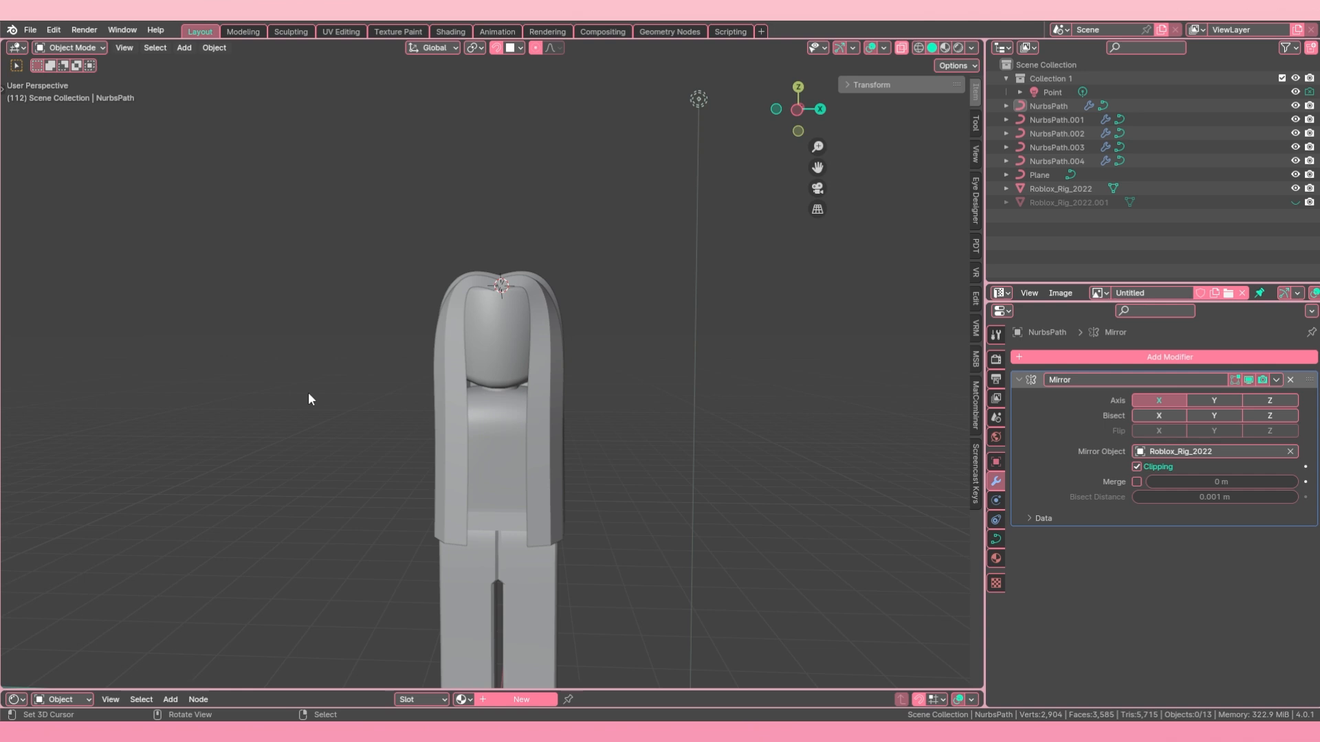
middle_click_drag(678, 409, 396, 274)
left_click(426, 318, "shift")
left_click(458, 338, "shift")
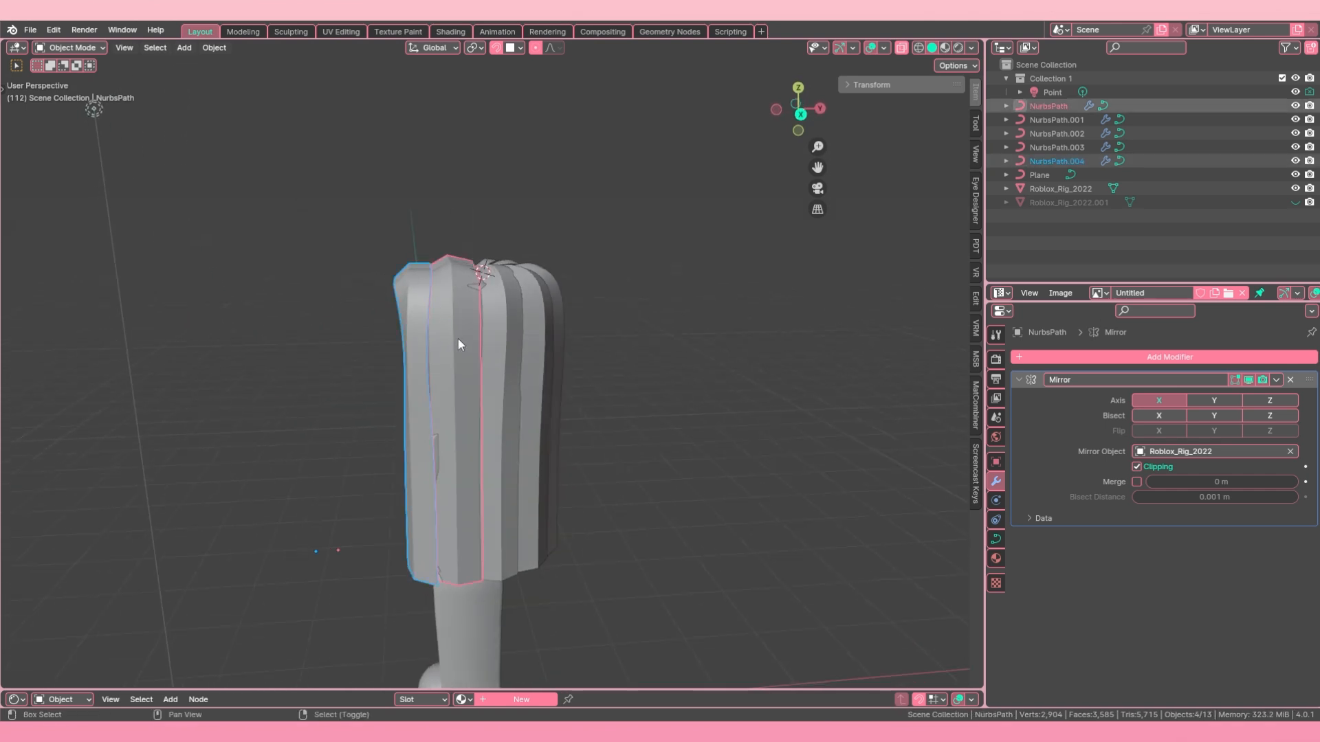
right_click(511, 338, "shift")
right_click(536, 335, "shift")
right_click(554, 336, "shift")
key("Tab")
Step: Narrow the front strand NurbsPath.004 by shrinking the radius of all its points
key("Tab")
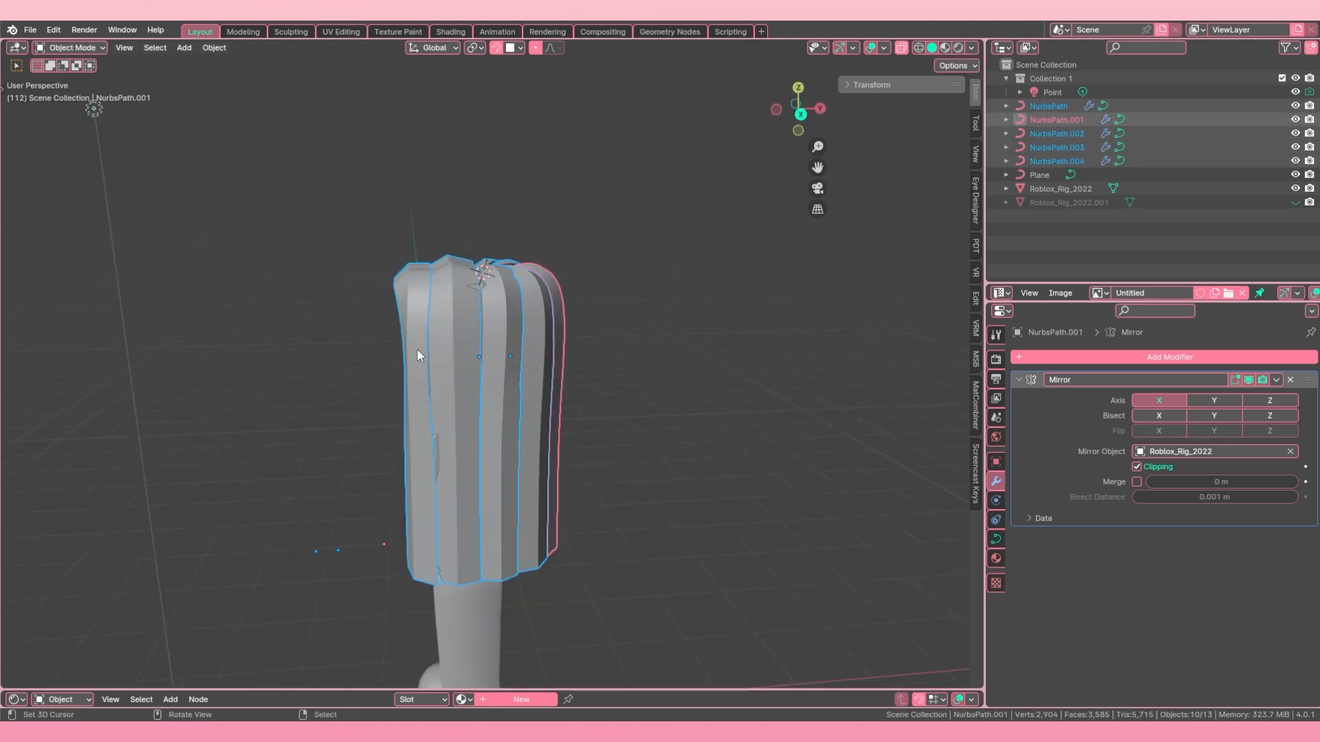
middle_click_drag(417, 349, 650, 345)
left_click(563, 302)
key("Tab")
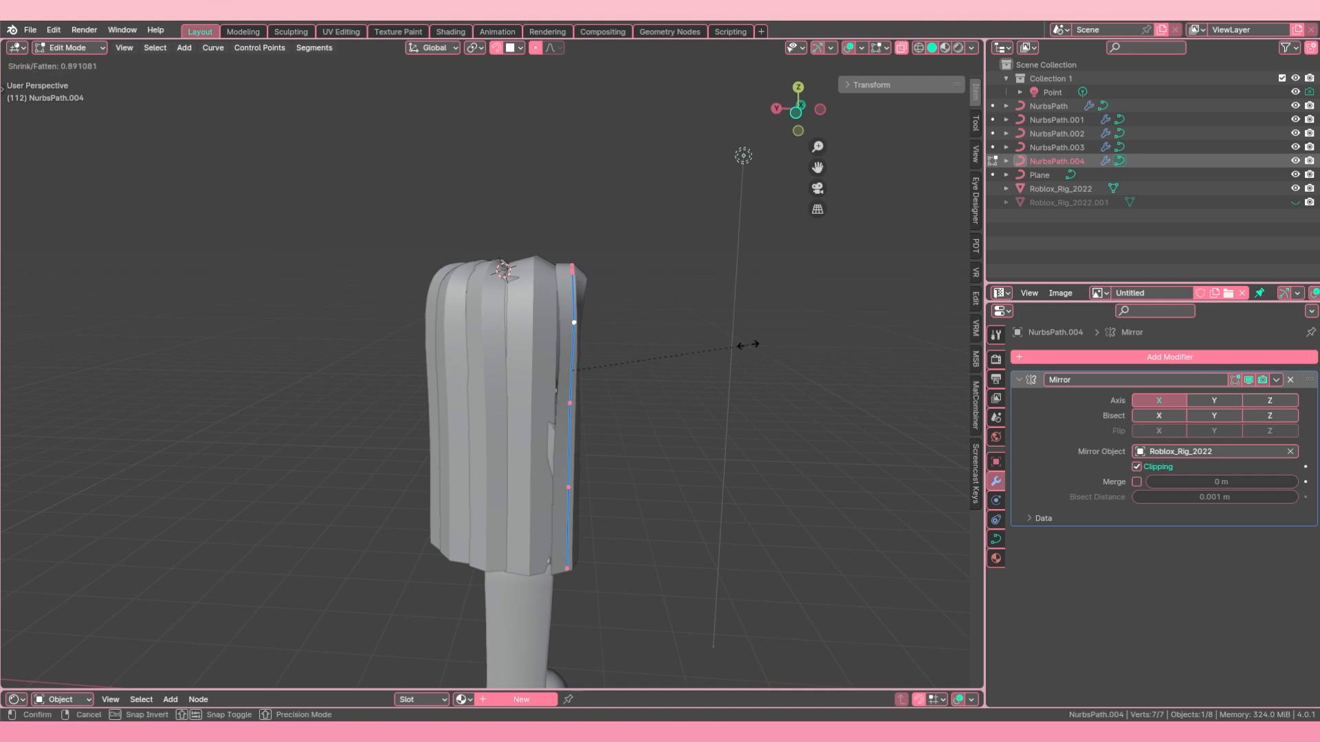
left_click(702, 336)
Step: Shrink the radius of all NurbsPath points by a factor of about 0.79 and reposition the strand
key("Tab")
right_click(545, 318)
Step: Narrow and reposition the remaining side and back strands, finishing with NurbsPath.003
key("Tab")
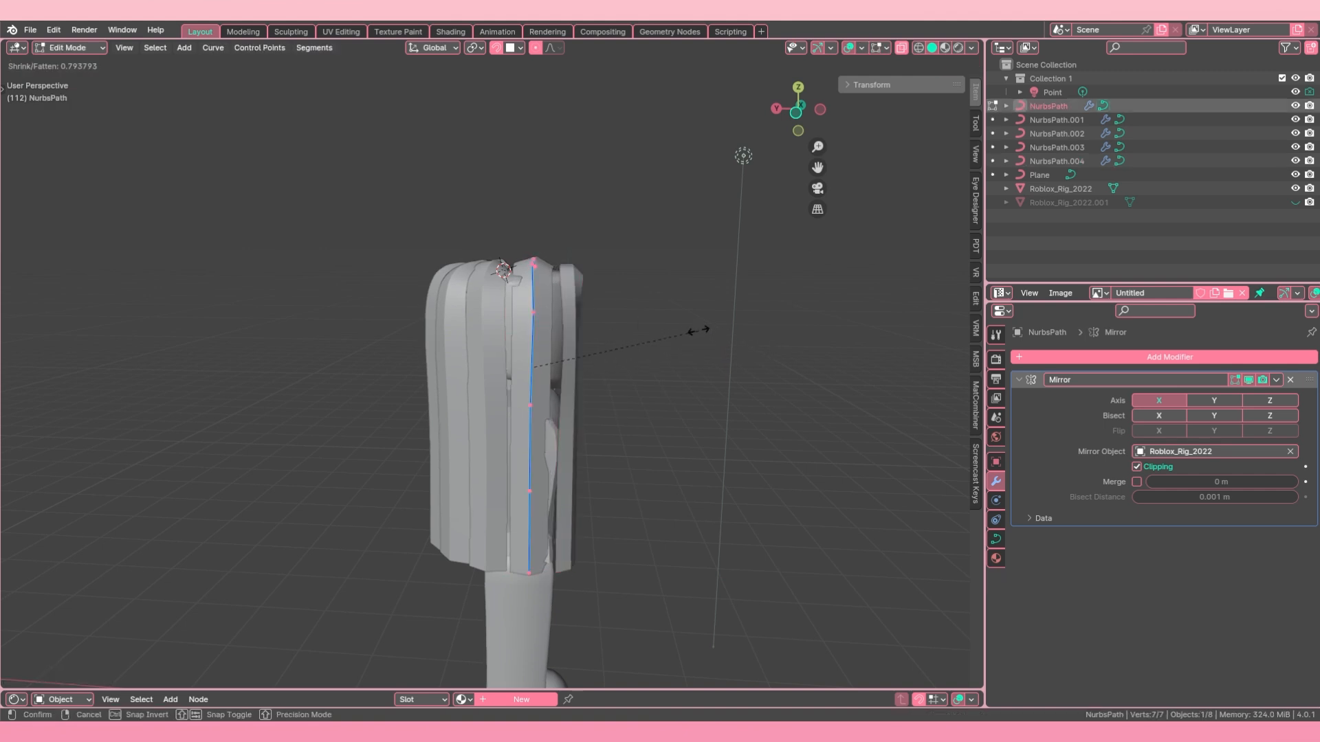
left_click(701, 329)
key("g")
left_click(680, 325)
key("Tab")
right_click(484, 324)
right_click(460, 331, "shift")
key("g")
middle_click_drag(550, 359, 330, 372)
right_click(418, 385)
key("Tab")
Step: Move the points of the strand at the side of the back along Y toward its neighbour
key("Tab")
right_click(506, 378)
key("Tab")
key("g")
key("Tab")
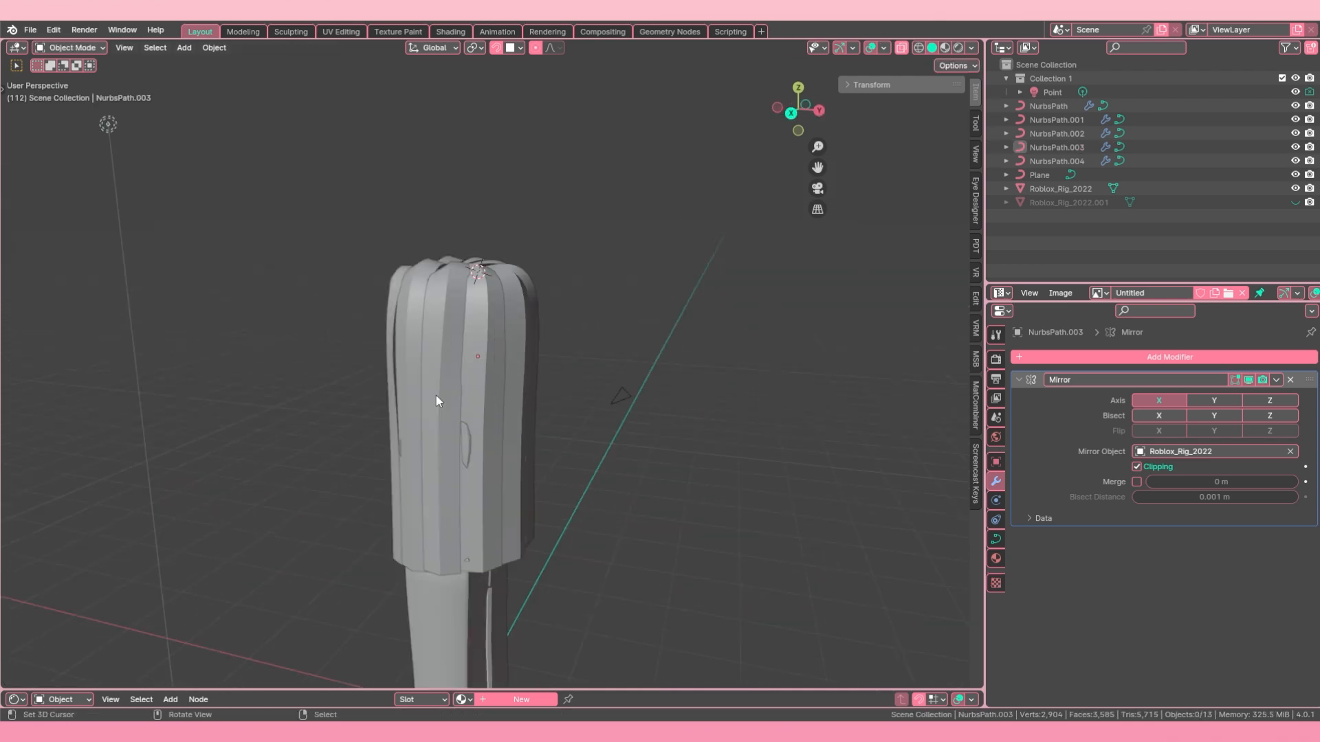
middle_click_drag(436, 395, 459, 412)
right_click(460, 413)
Step: Move the three lower points of NurbsPath.002 along Y by about 0.07 m and finish editing it
key("Tab")
key("g")
key("y")
left_click(477, 422)
key("Tab")
right_click(489, 437)
key("Tab")
key("g")
key("y")
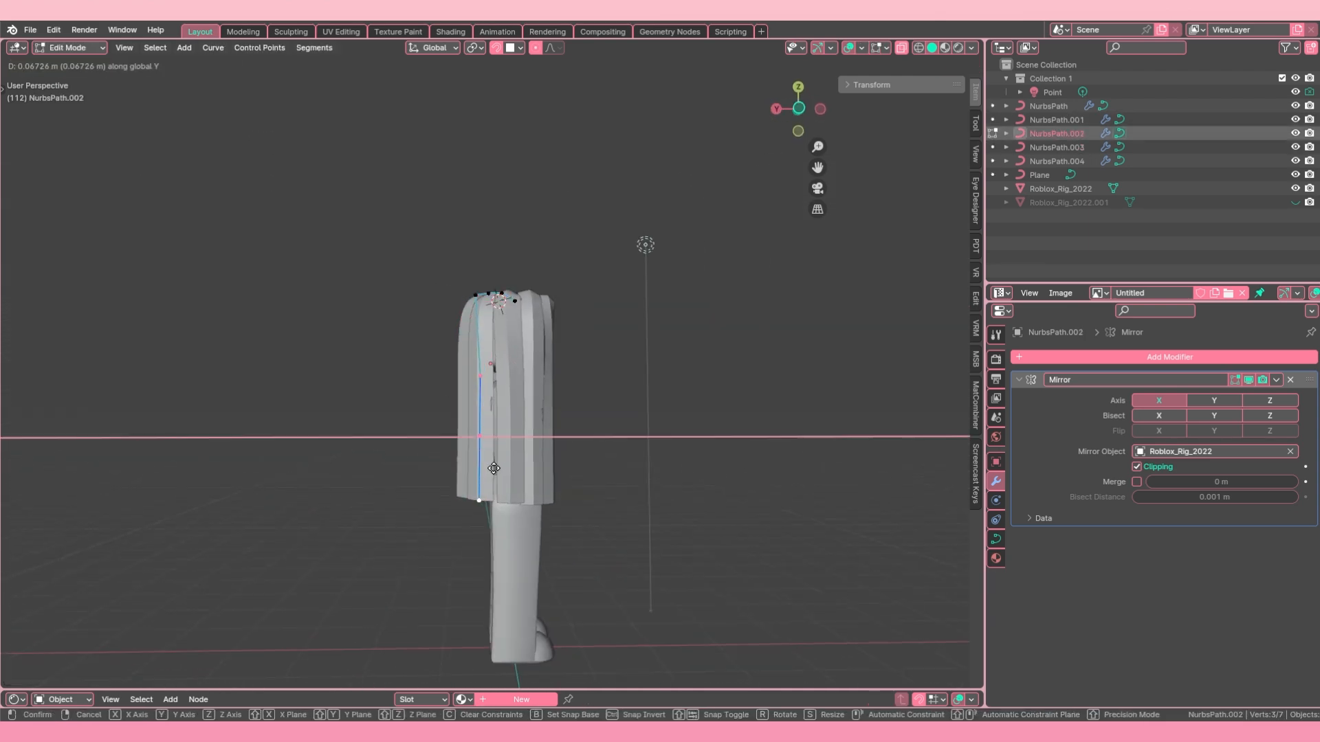
left_click(496, 469)
Step: Select the lower points of NurbsPath.003 and move them along Y to even out the strand spacing
key("Tab")
right_click(513, 389)
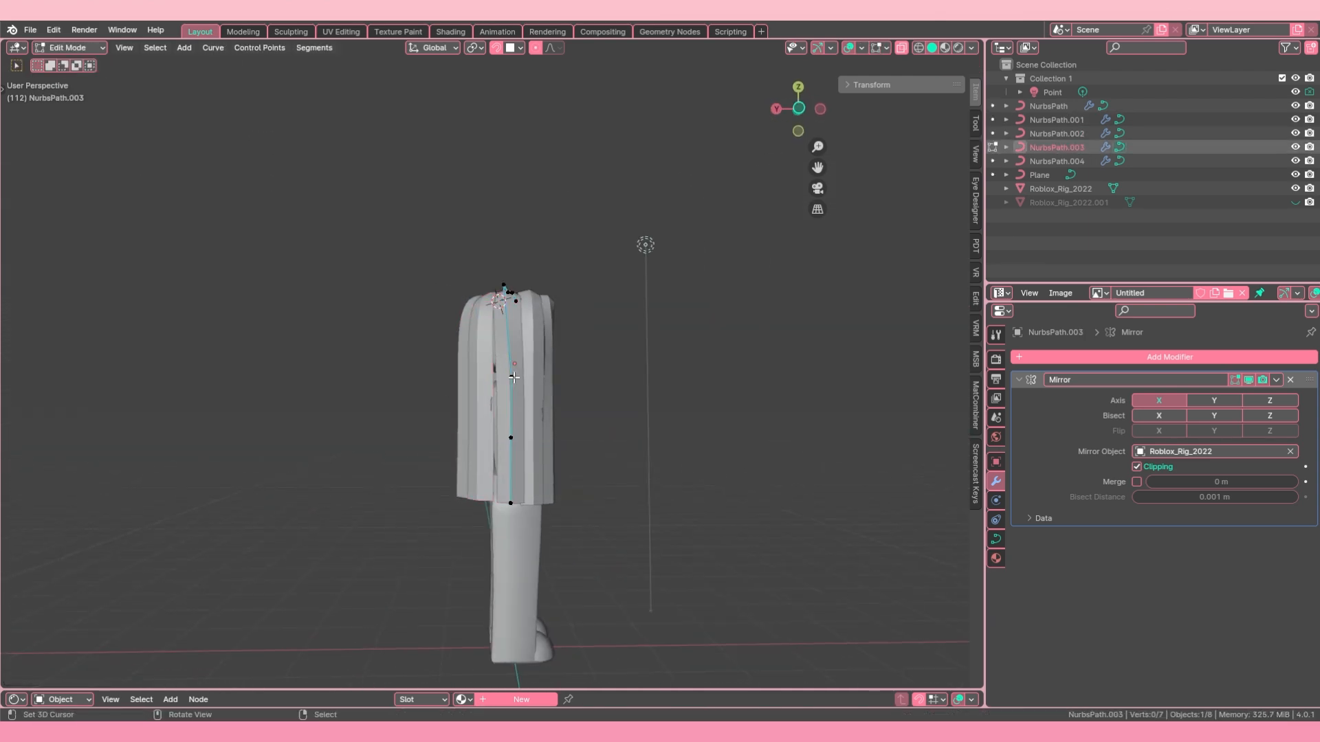
key("c")
left_click_drag(516, 390, 504, 495)
right_click(505, 493)
key("g")
key("y")
left_click(525, 480)
key("Tab")
Step: Select all five hair strands and open them together for point editing
middle_click_drag(464, 462, 404, 455)
right_click(503, 442)
right_click(489, 442, "shift")
right_click(540, 445, "shift")
right_click(541, 444, "shift")
right_click(476, 474, "shift")
right_click(494, 484, "shift")
right_click(461, 492, "shift")
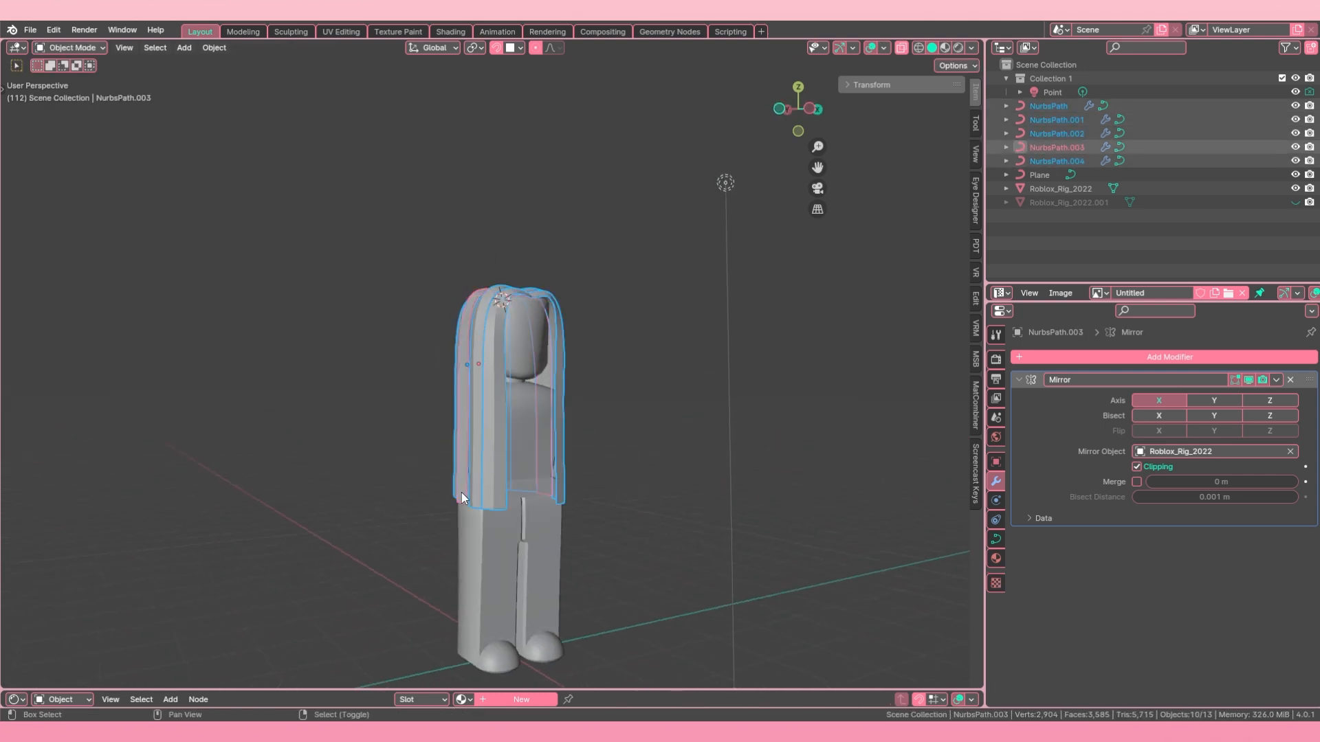
key("Tab")
Step: Select the lower middle points of all strands and move them outward along X to make the hair bulge
middle_click_drag(506, 498, 461, 503)
key("c")
right_click(491, 471)
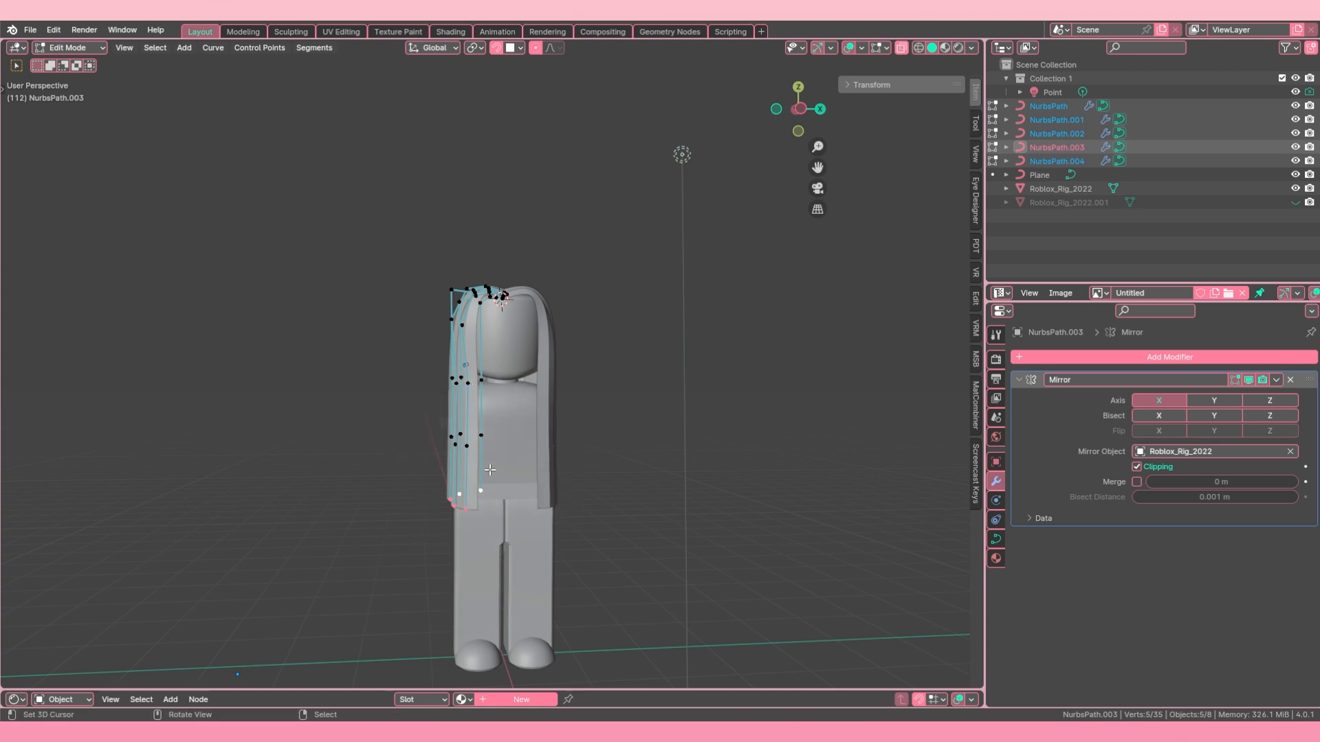
key("alt+a")
key("c")
scroll(456, 433, "up", 1)
middle_click_drag(473, 432, 369, 472)
key("g")
key("x")
left_click(459, 444)
key("Tab")
Step: Adjust the tilt of all points of the front strand NurbsPath.004
right_click(461, 547)
middle_click_drag(385, 398, 473, 378)
right_click(530, 398)
key("Tab")
key("ctrl+t")
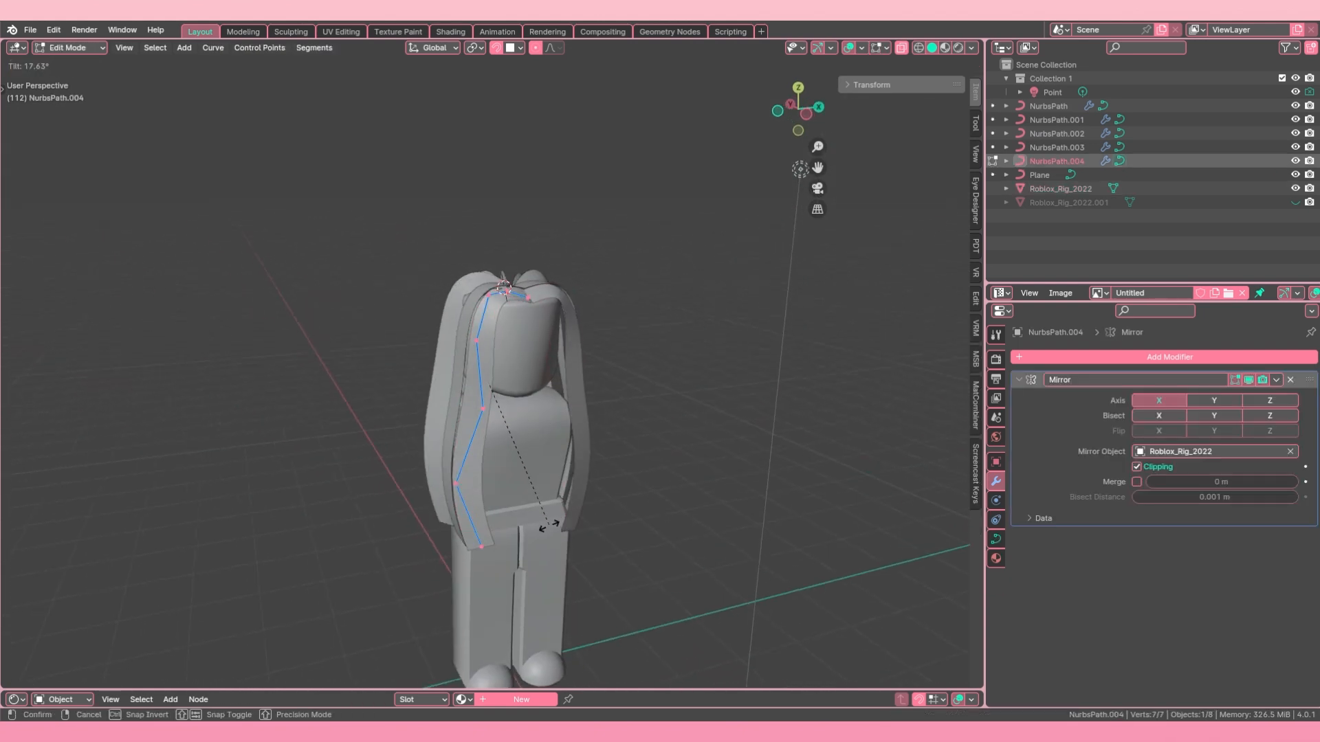
middle_click_drag(555, 495, 501, 439)
Step: Switch editing to NurbsPath and adjust the tilt of all its points
key("alt+q")
left_click(574, 524)
middle_click_drag(576, 460, 493, 462)
key("Tab")
key("Tab")
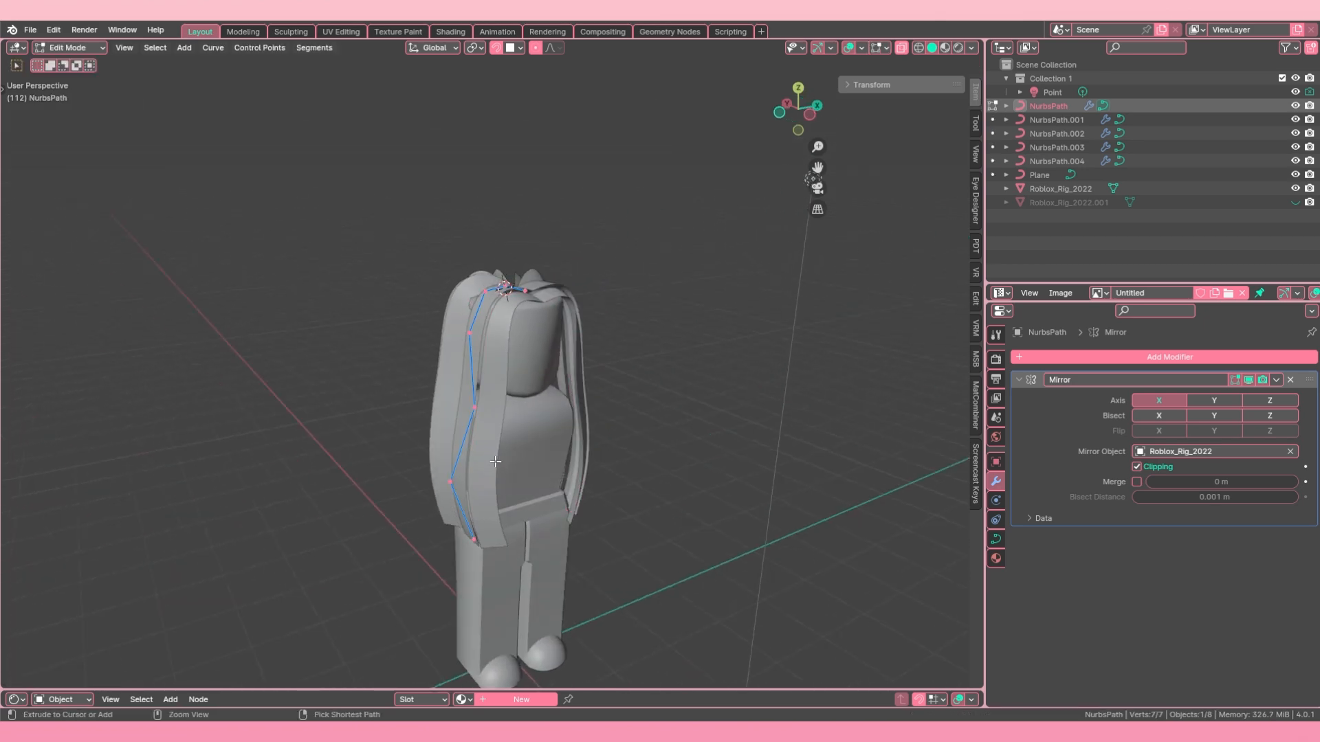
Step: Edit all five hair strands together with every control point selected
left_click(495, 462)
left_click(525, 455, "shift")
left_click(454, 427, "shift")
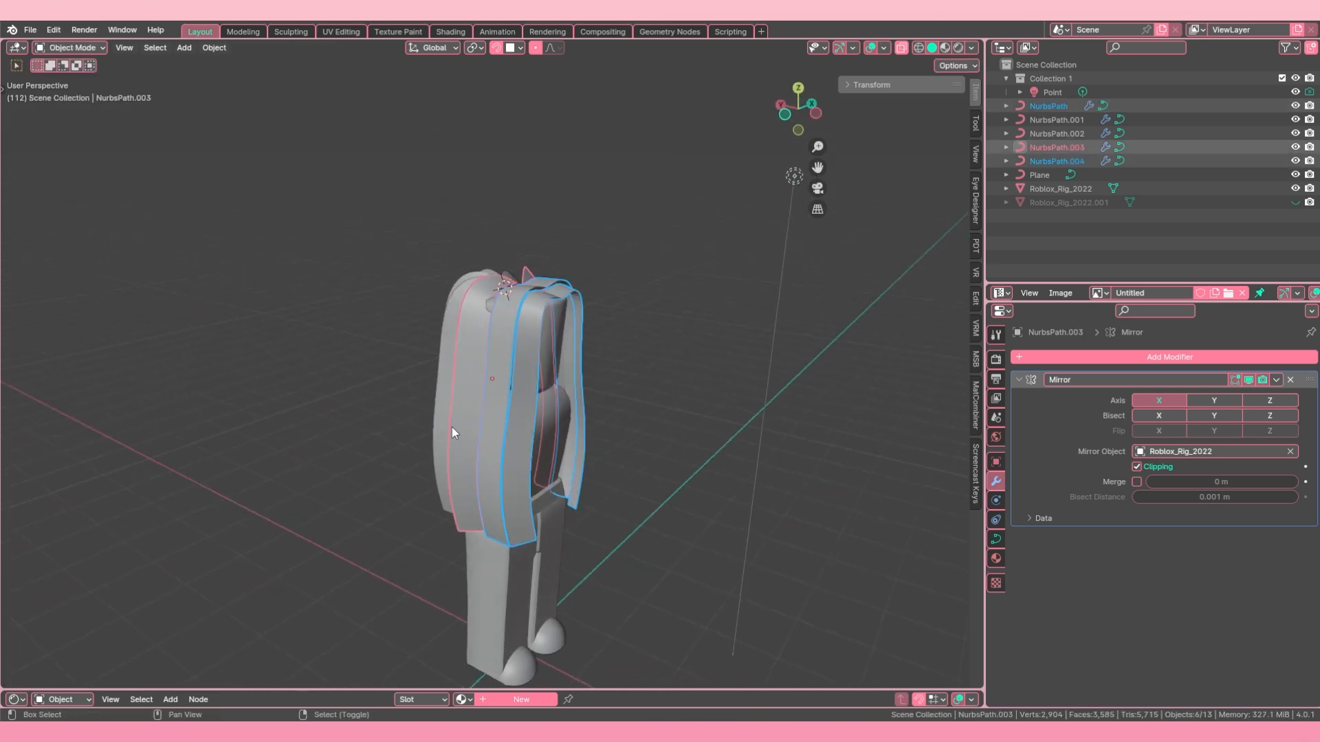
middle_click_drag(452, 427, 502, 419)
left_click(500, 418, "shift")
left_click(455, 437, "shift")
key("Tab")
middle_click_drag(677, 439, 598, 451)
key("a")
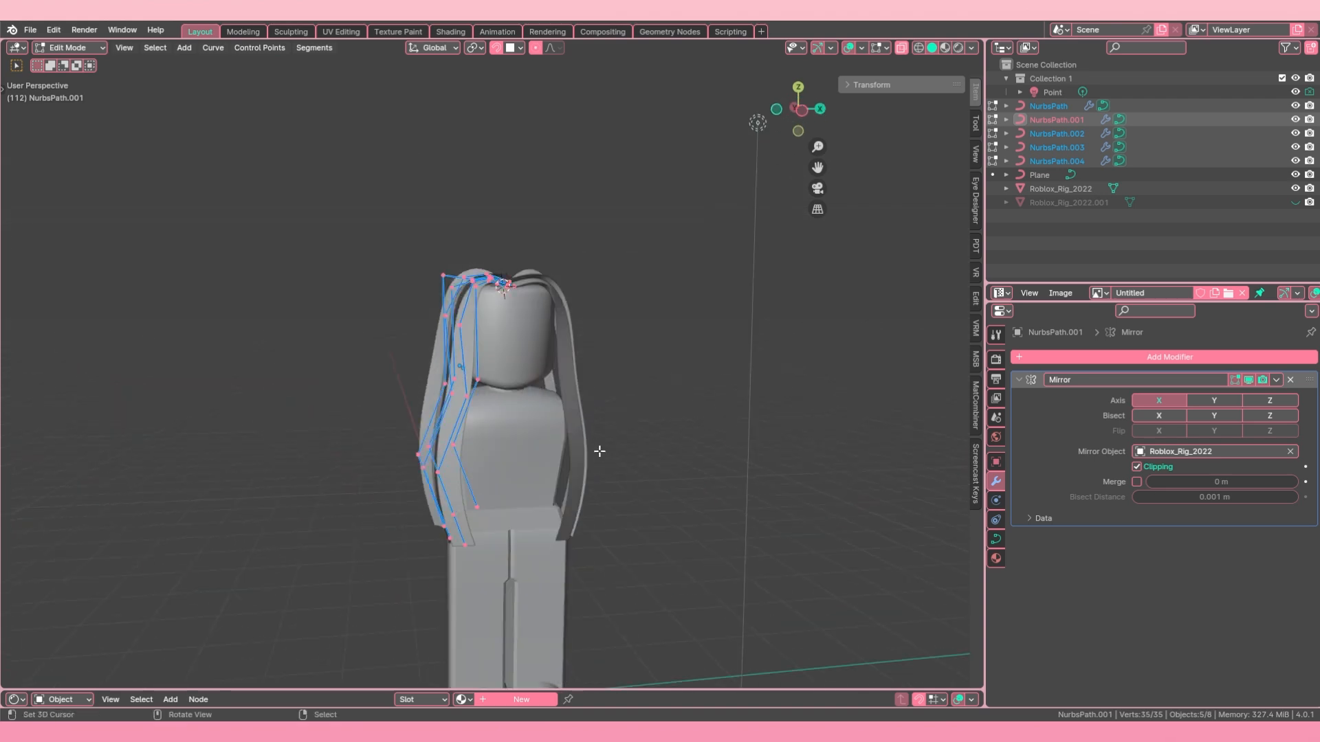
Step: Tilt all points of the five strands together in two passes so they face outward, and finish editing
key("ctrl+t")
left_click(406, 315)
middle_click_drag(496, 389, 621, 403)
key("ctrl+t")
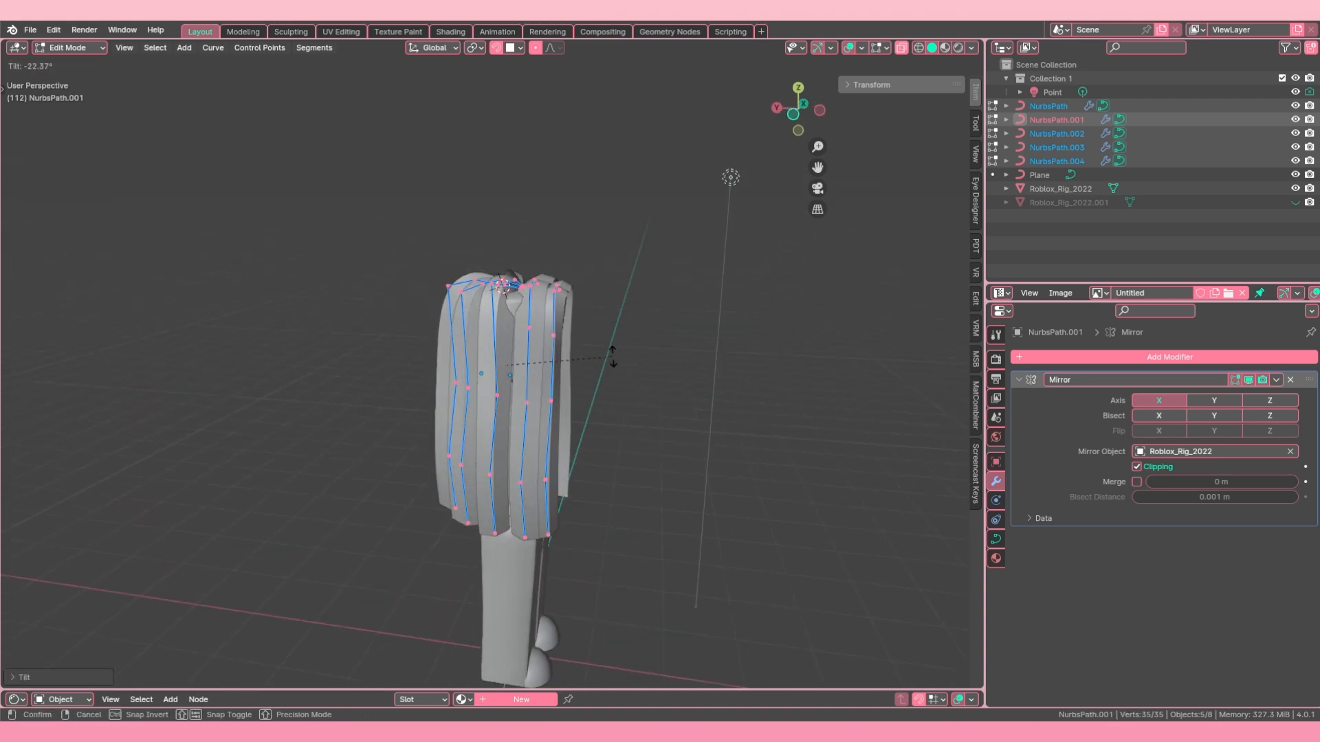
left_click(618, 364)
key("Tab")
Step: Adjust the tilt of all points of NurbsPath.003 to close the gap beside it
left_click(500, 389)
key("Tab")
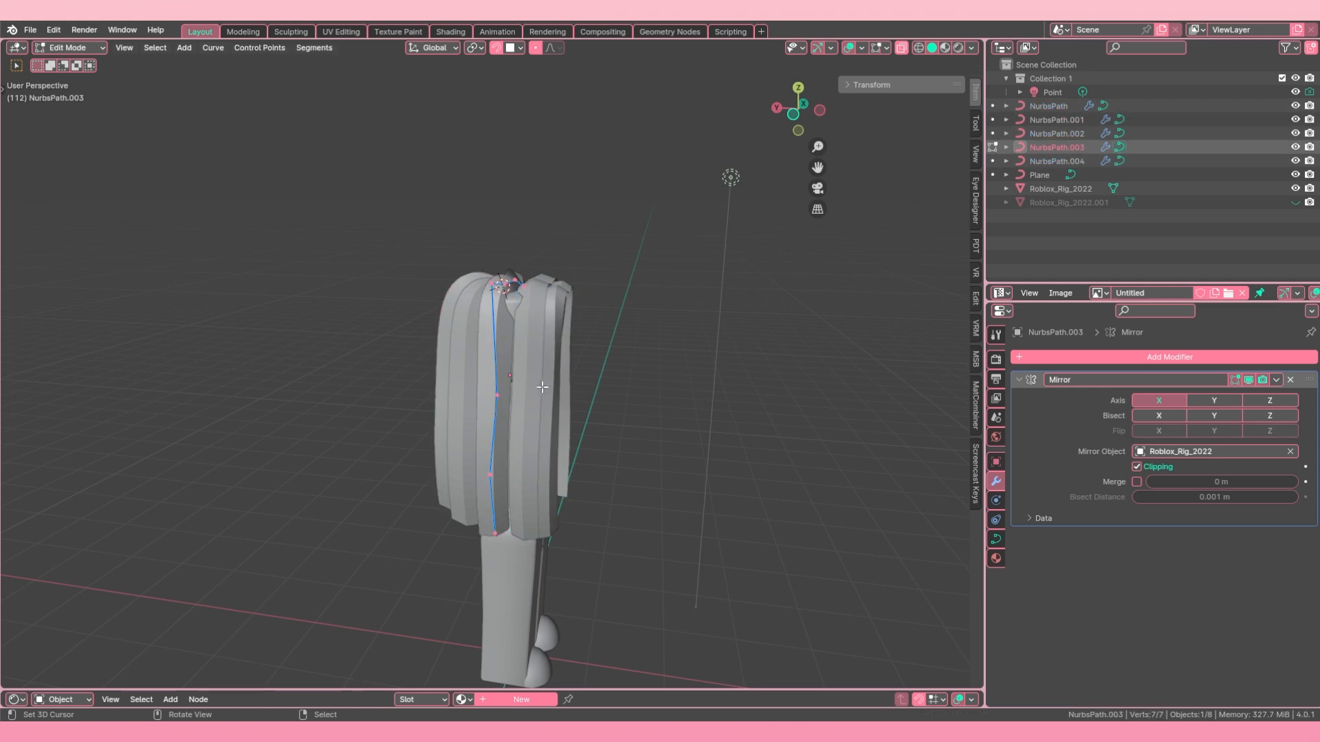
key("a")
key("ctrl+t")
left_click(612, 344)
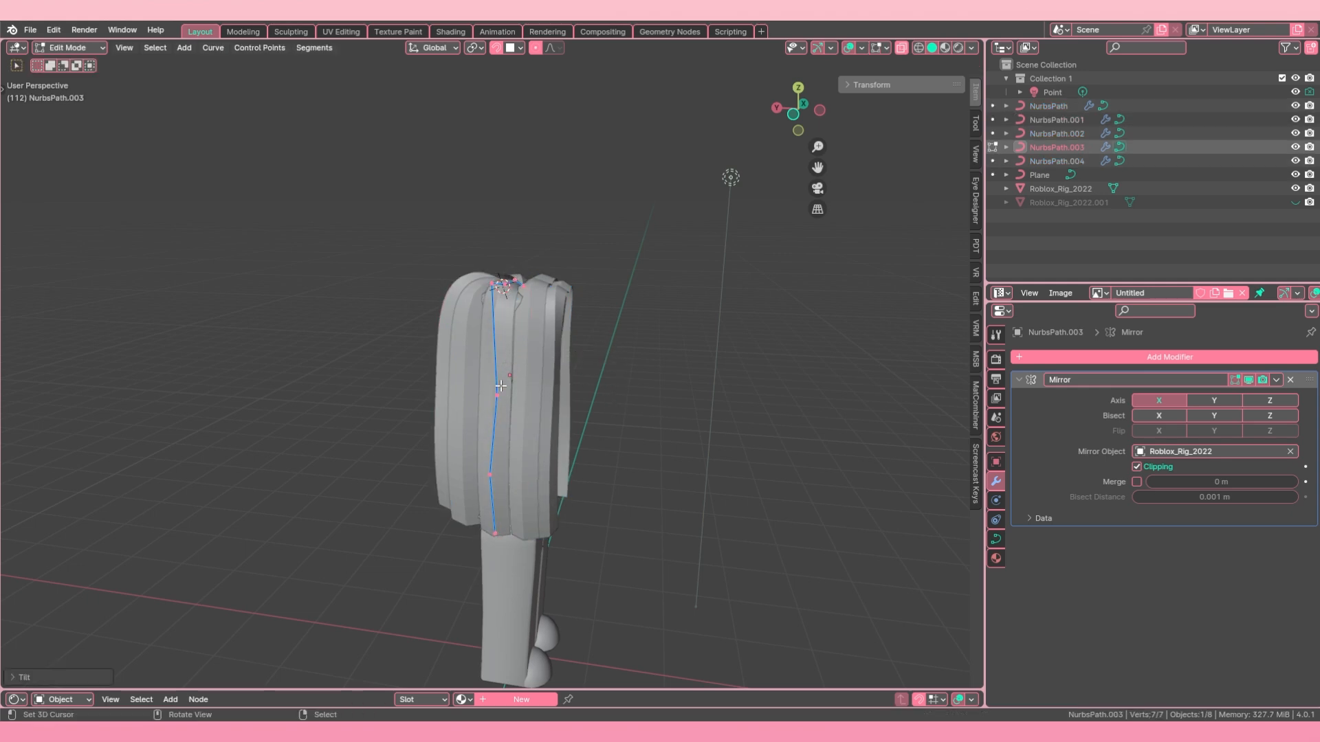
middle_click_drag(611, 344, 485, 414)
key("Tab")
Step: Adjust the tilt of all points of NurbsPath.002 so it lies flush with its neighbours
left_click(485, 414)
key("Tab")
key("a")
key("ctrl+t")
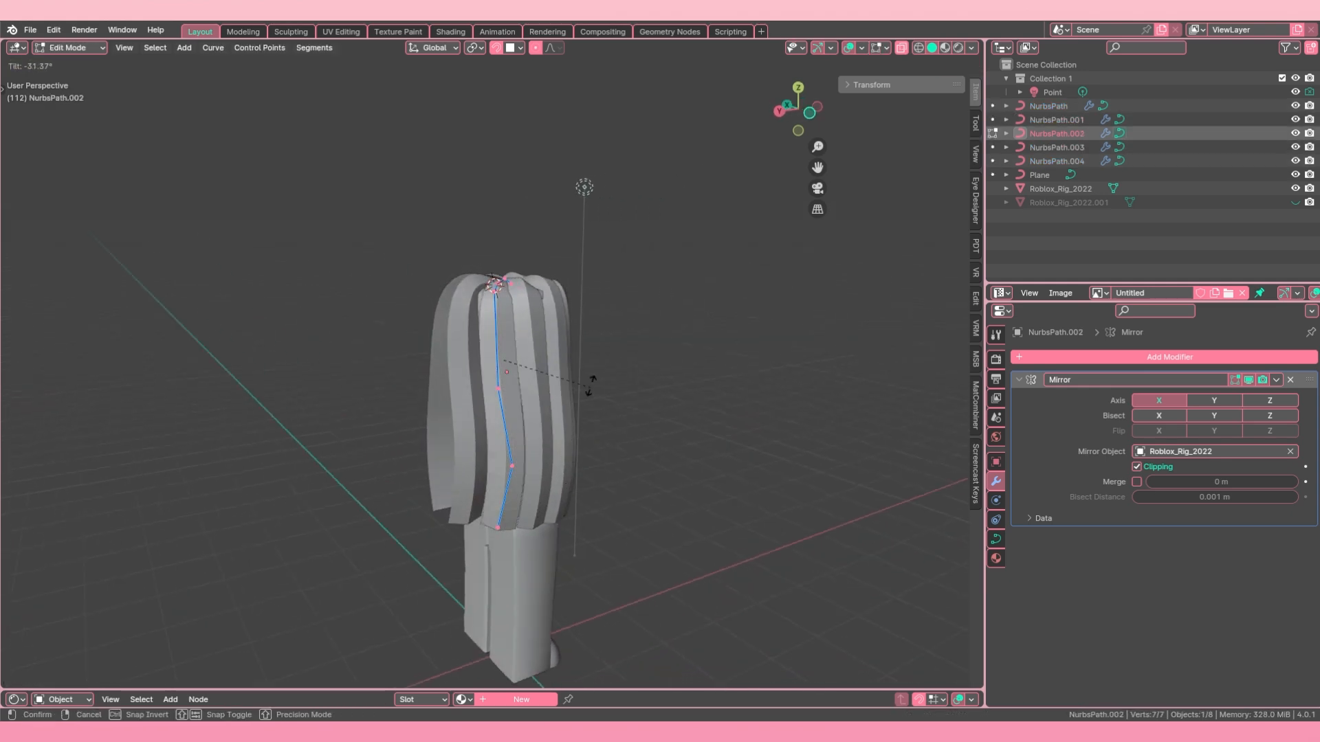
left_click(581, 353)
middle_click_drag(582, 352, 493, 399)
key("Tab")
Step: Open the rear strand NurbsPath.001 and tilt all its points in the negative direction
right_click(487, 401)
key("Tab")
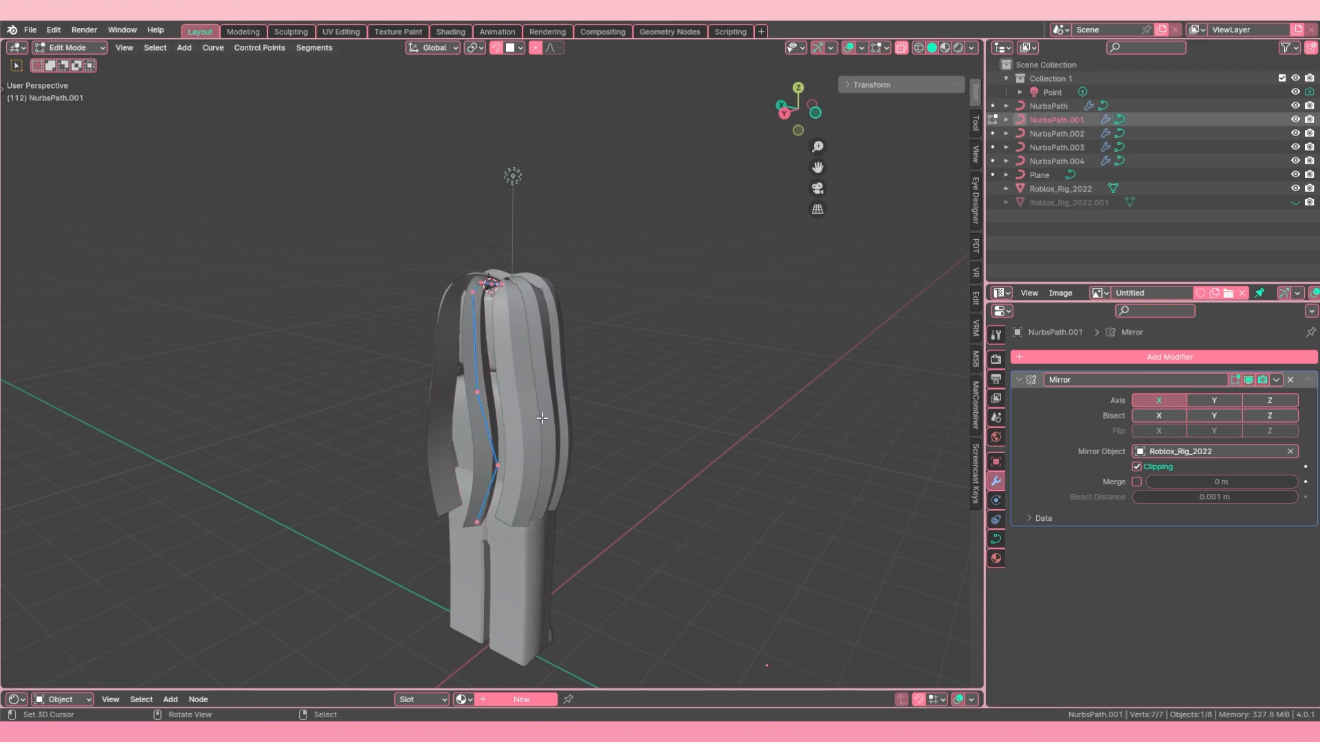
key("ctrl+t")
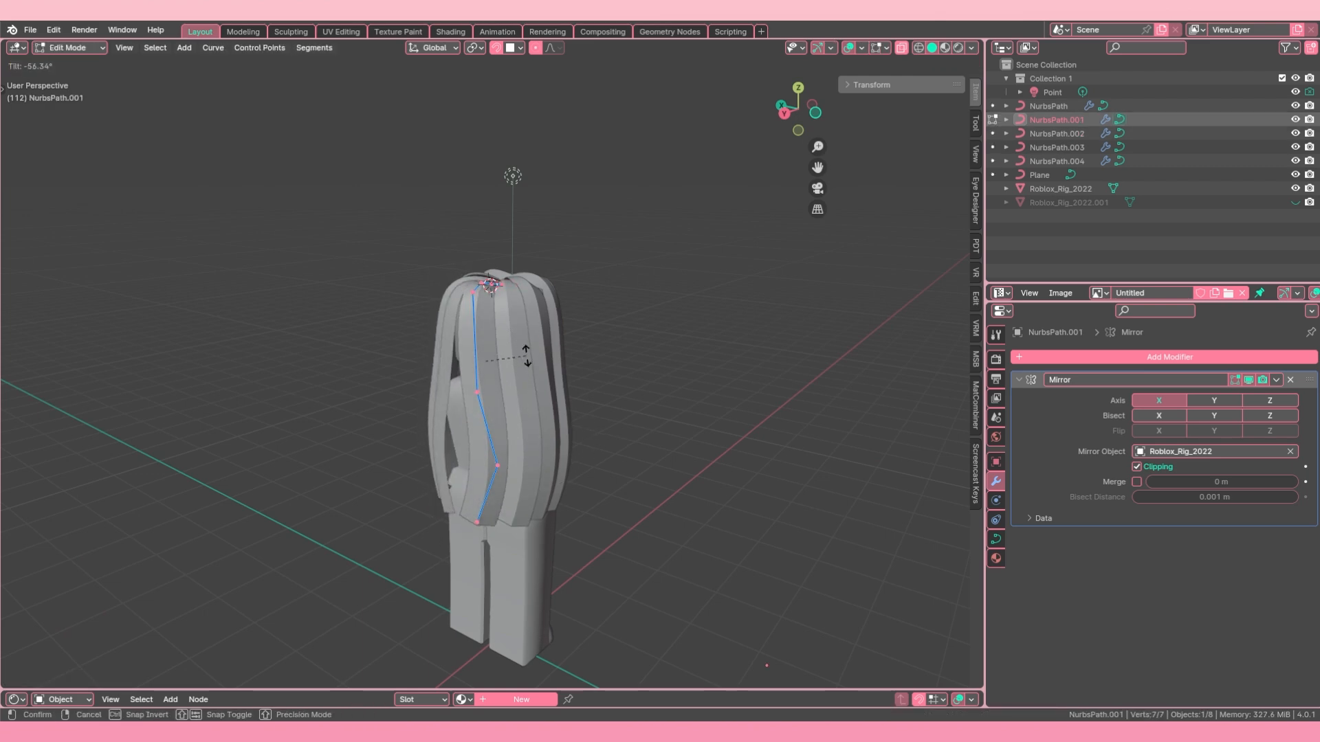
left_click(527, 361)
middle_click_drag(502, 393, 550, 377)
Step: Move the lower middle point of NurbsPath.001 along X by about 0.3 m
left_click(523, 460)
middle_click_drag(524, 462, 521, 454)
key("g")
key("x")
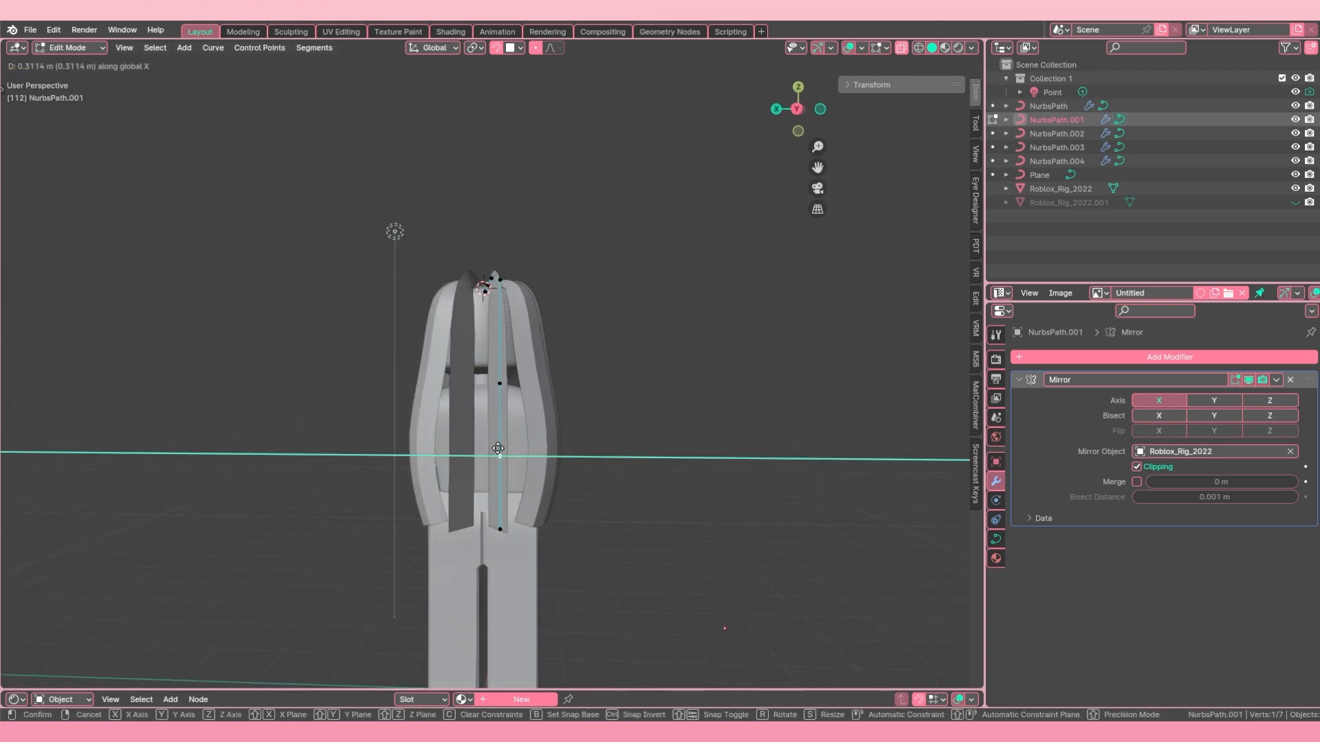
left_click(504, 455)
Step: Tilt all points of NurbsPath.001 by about 291° and refine its X position and twist
key("ctrl+t")
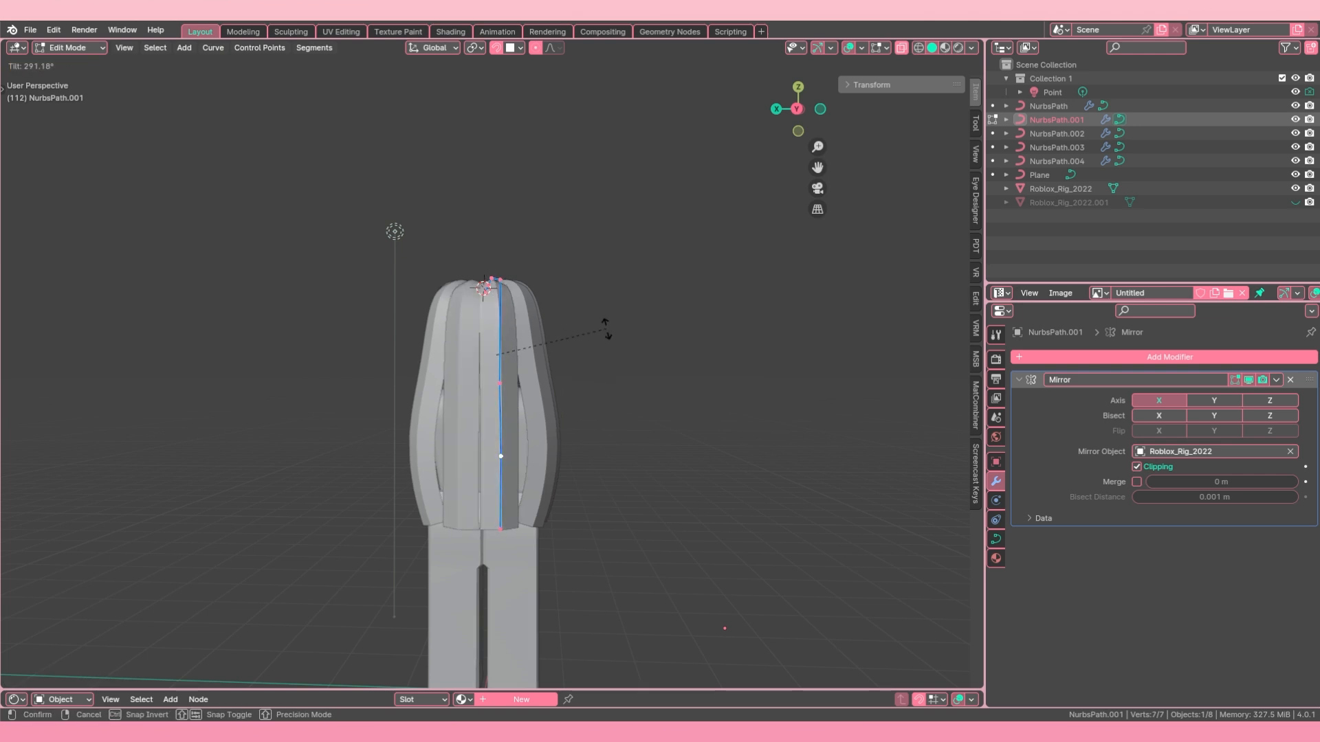
left_click(607, 327)
key("g")
key("x")
key("ctrl+t")
left_click(575, 421)
Step: Move the bottom point of NurbsPath.001 along Y to shape the back of the hair
middle_click_drag(574, 421, 451, 430)
right_click(455, 525)
key("g")
key("y")
left_click(457, 507)
middle_click_drag(457, 507, 560, 529)
Step: Tilt the four upper points of NurbsPath.001 to turn the strand's top part outward
key("ctrl+t")
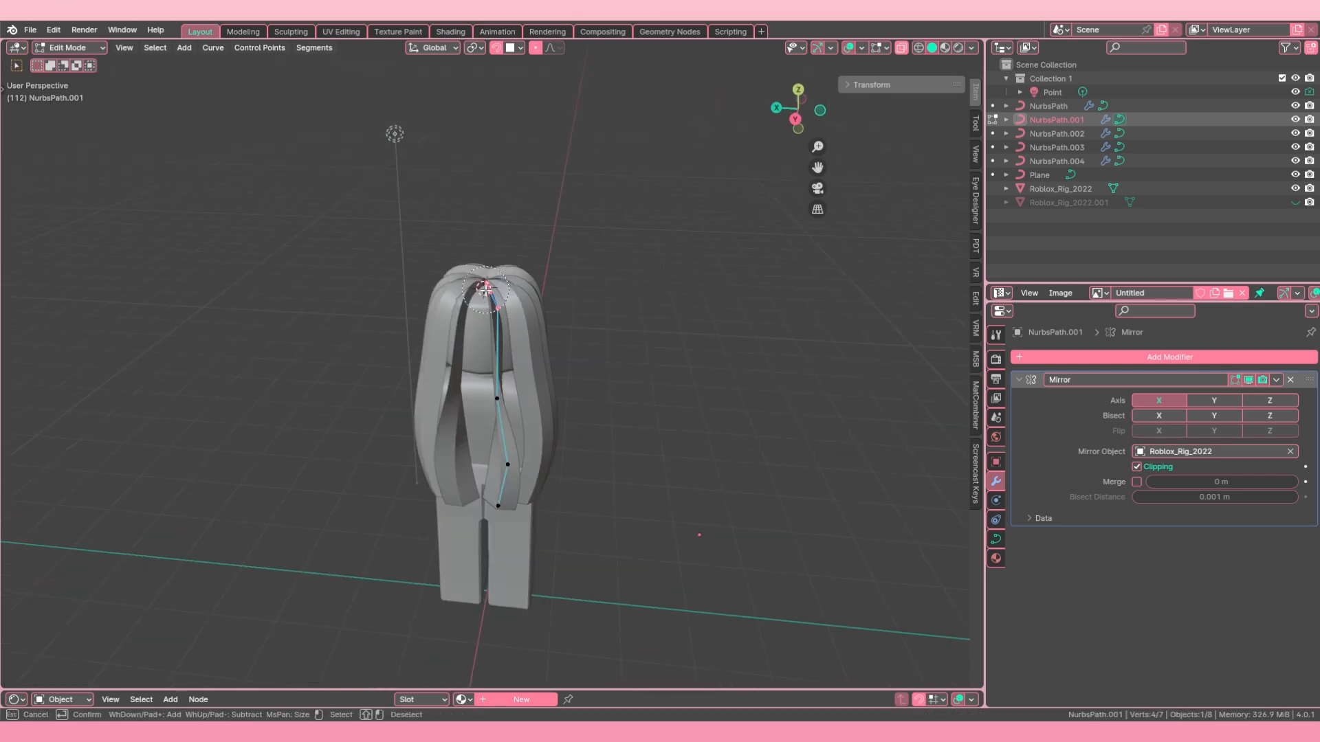
left_click(543, 439)
middle_click_drag(543, 440, 558, 406)
key("ctrl+t")
Step: Adjust the tilt of the bottom point and the lower middle point of NurbsPath.001 individually
right_click(496, 534)
key("ctrl+t")
left_click(512, 501)
right_click(508, 457)
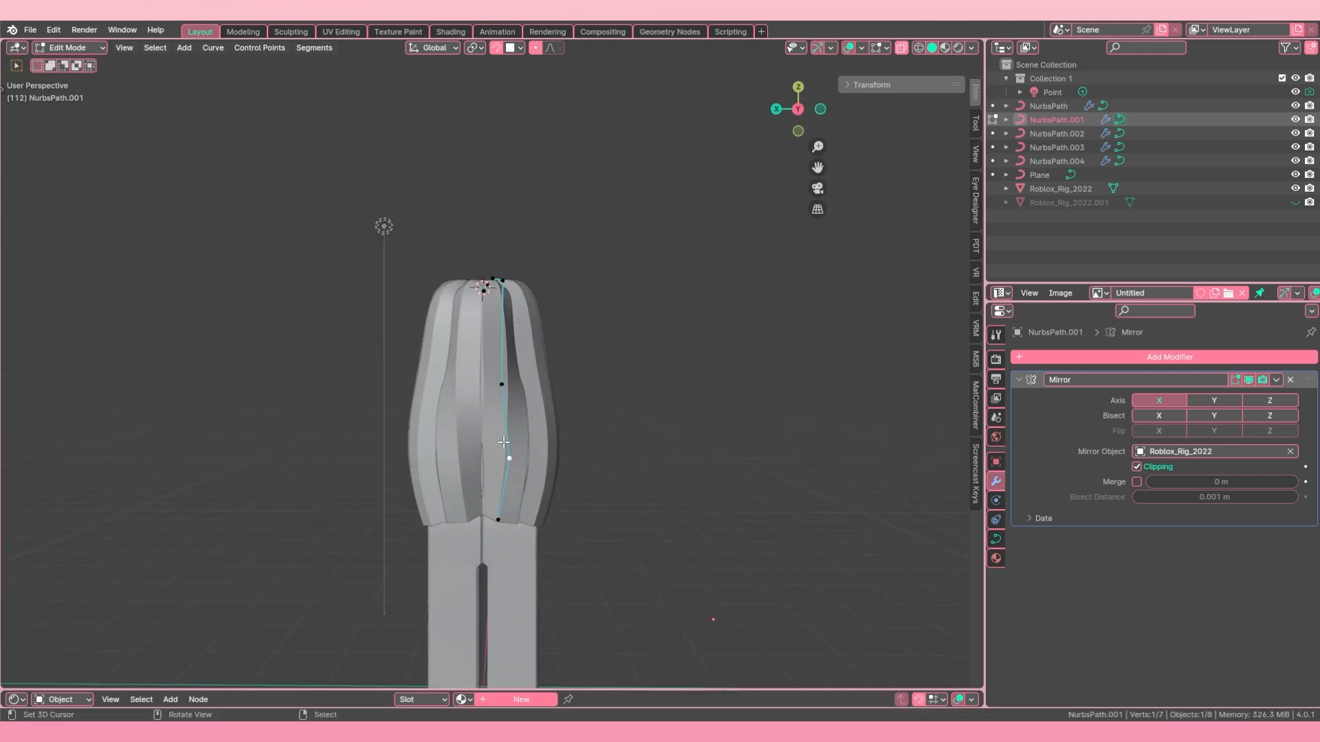
key("ctrl+t")
left_click(536, 476)
Step: Reposition the bottom point of NurbsPath.001 freely at the back and finish editing
middle_click_drag(536, 475, 595, 499)
key("alt+q")
key("Tab")
right_click(507, 475)
key("Tab")
key("g")
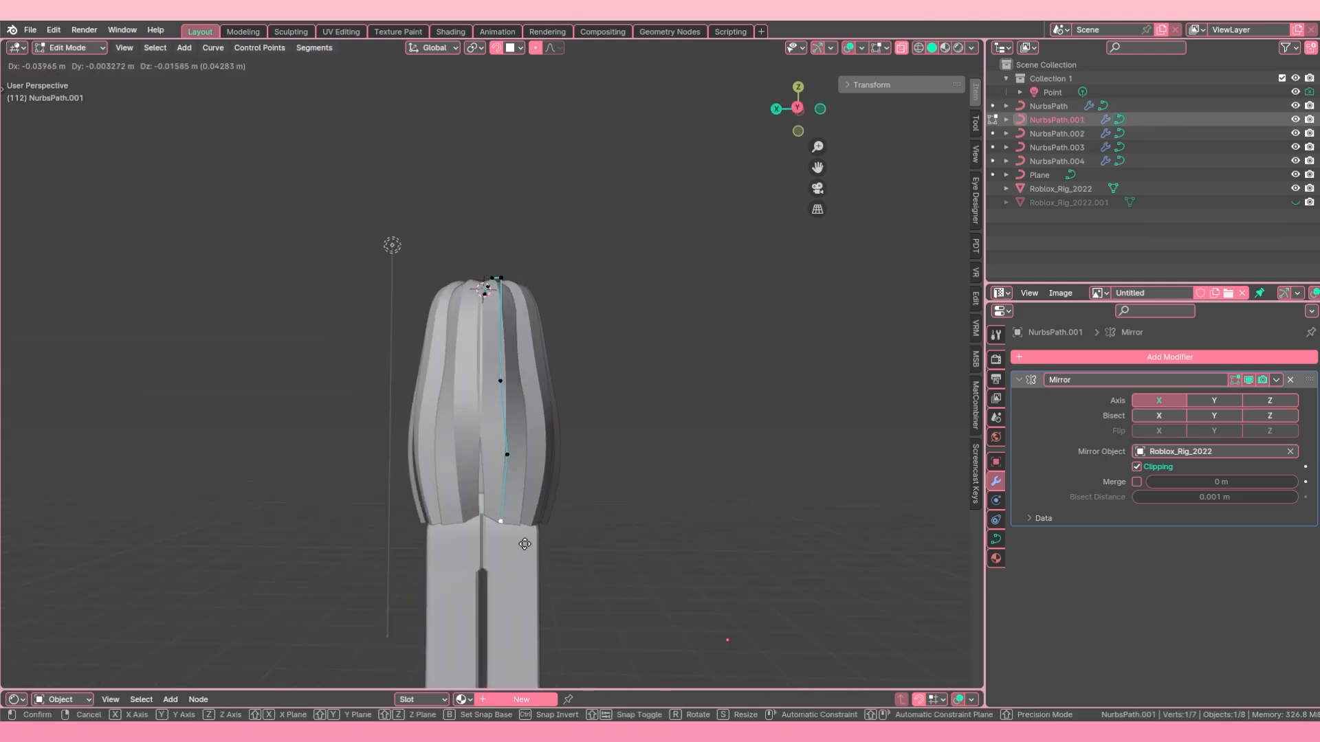
key("Tab")
Step: Adjust the tilt and radius at the bottom point of NurbsPath.001 and finish editing the strand
middle_click_drag(524, 542, 491, 444)
key("Tab")
right_click(489, 496, "shift")
key("ctrl+t")
middle_click_drag(490, 497, 381, 437)
key("alt+s")
scroll(591, 451, "down", 2)
key("Tab")
scroll(382, 437, "up", 2)
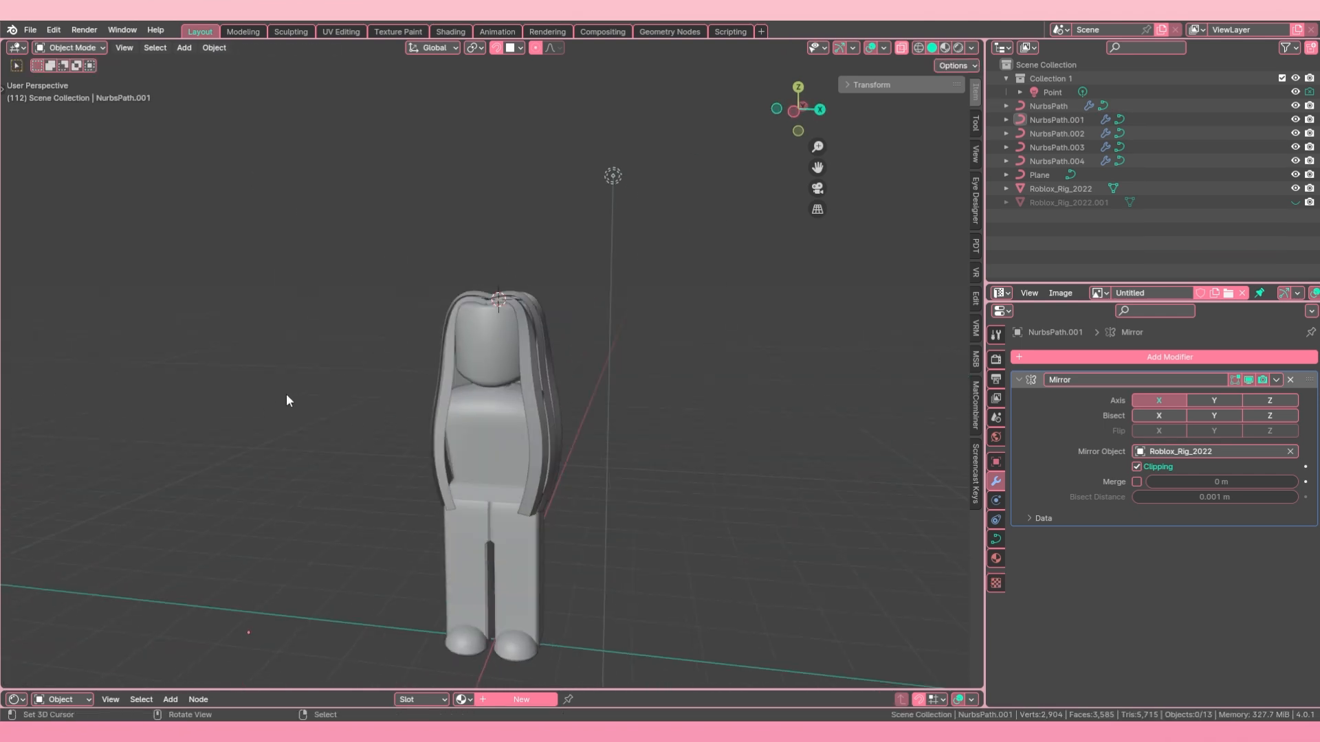
Step: Move all points of strand NurbsPath.003 about 0.02 m along the global Y axis and finish editing
right_click(482, 358)
middle_click_drag(288, 396, 595, 423)
key("Tab")
key("Tab")
right_click(510, 398)
key("Tab")
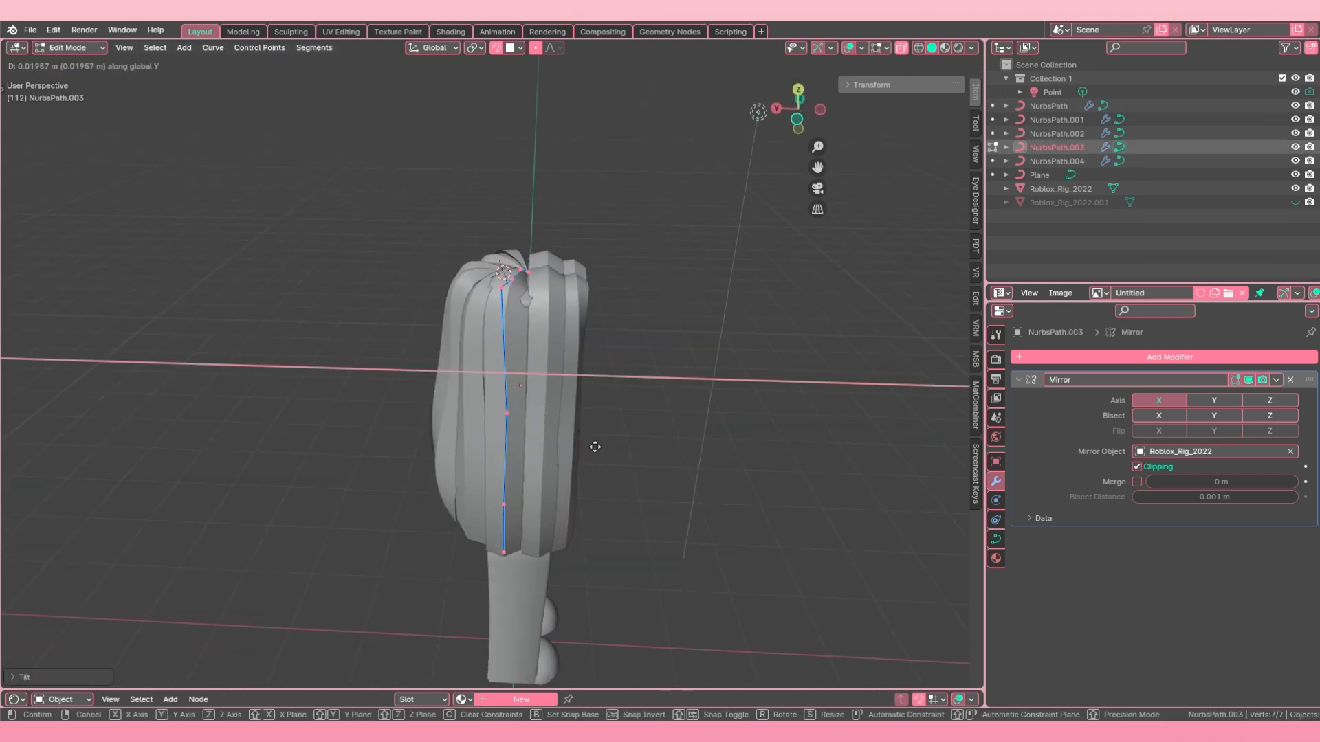
key("Tab")
Step: Create a new collection directly under the Scene Collection and name it Hair
left_click_drag(1082, 281, 1083, 282)
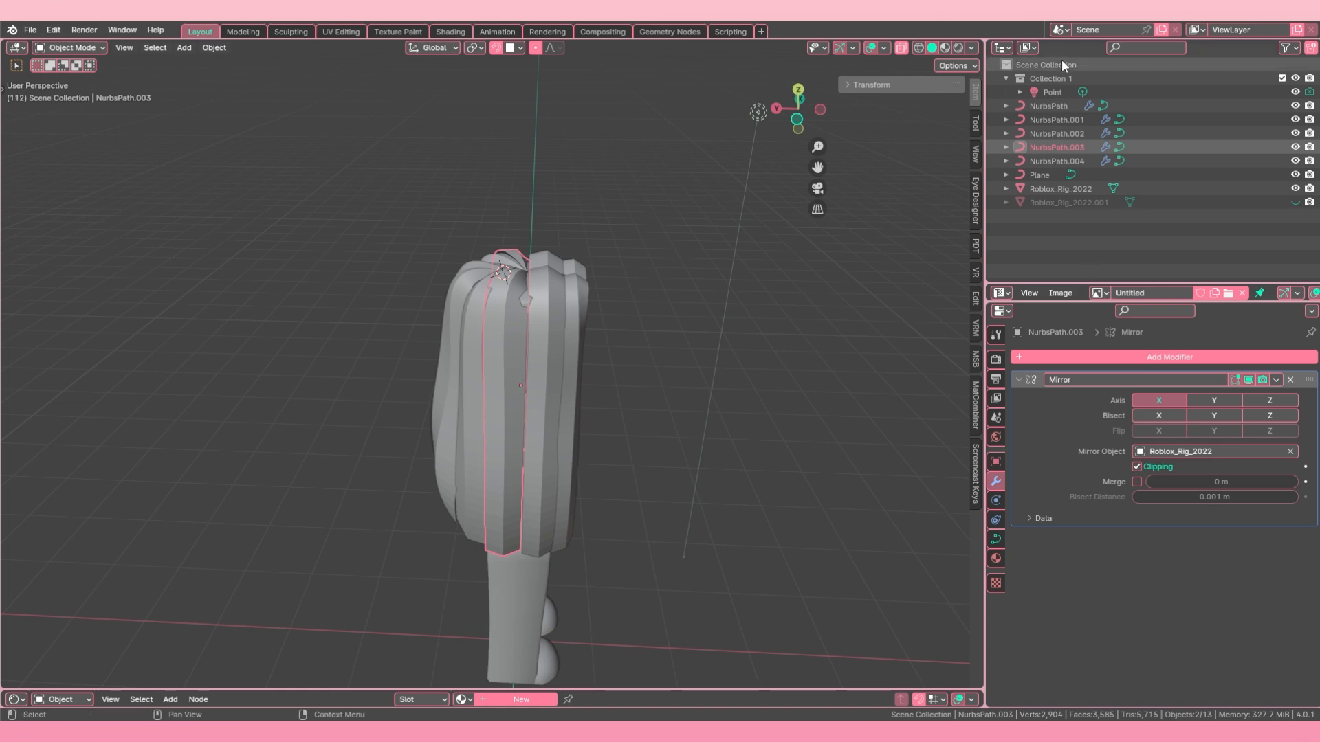
left_click(1006, 78)
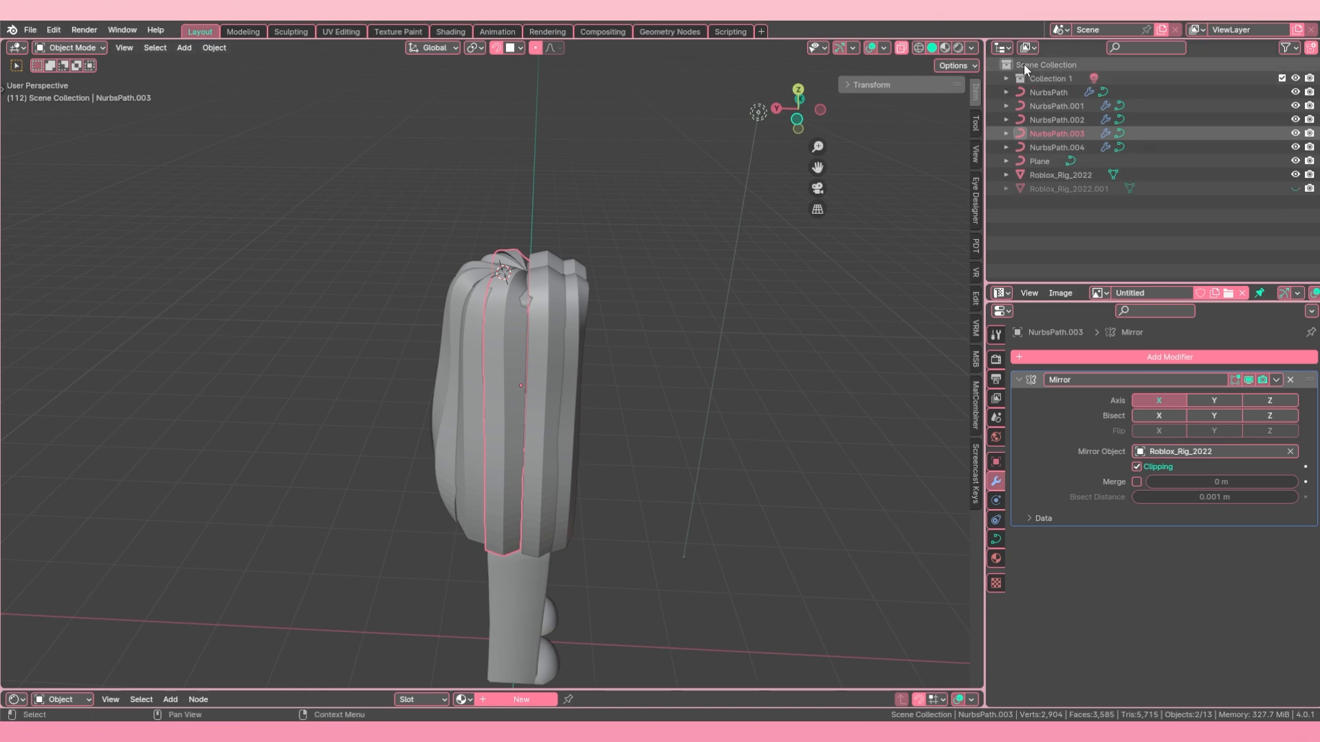
right_click(1037, 69)
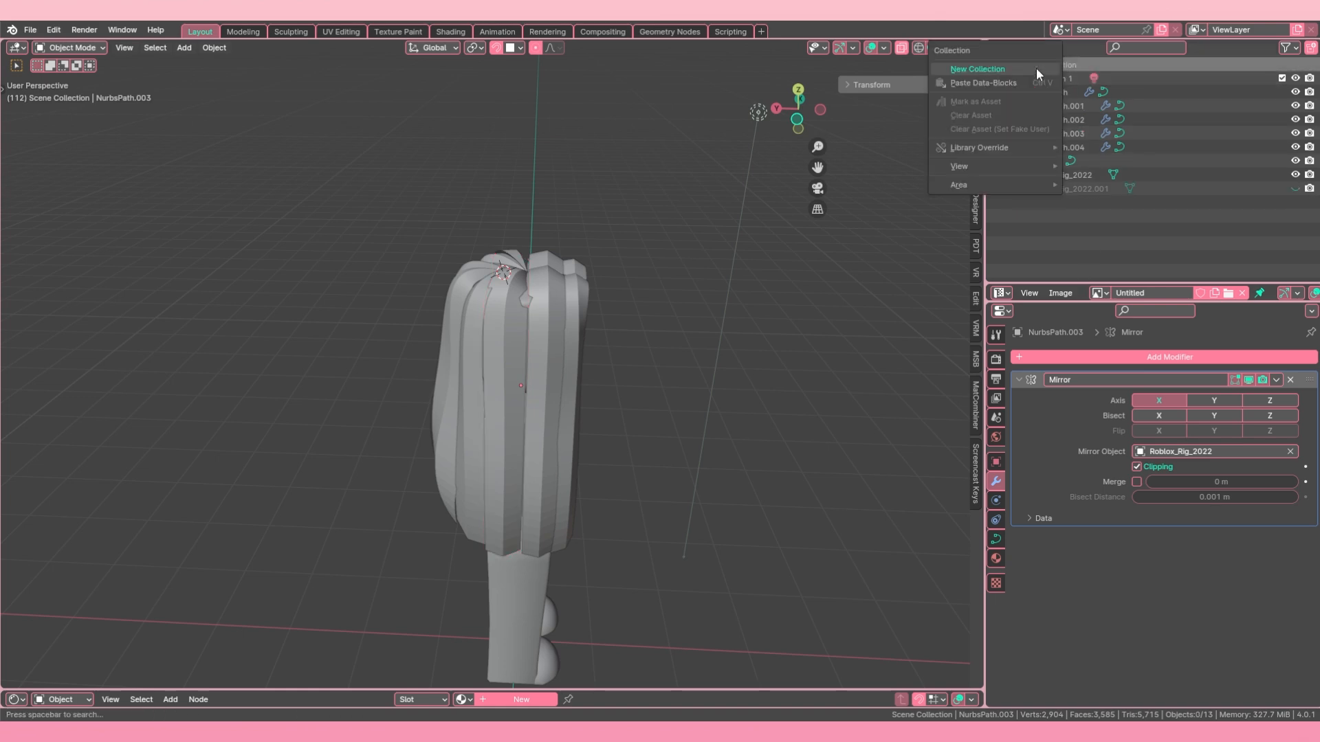
right_click(1039, 67)
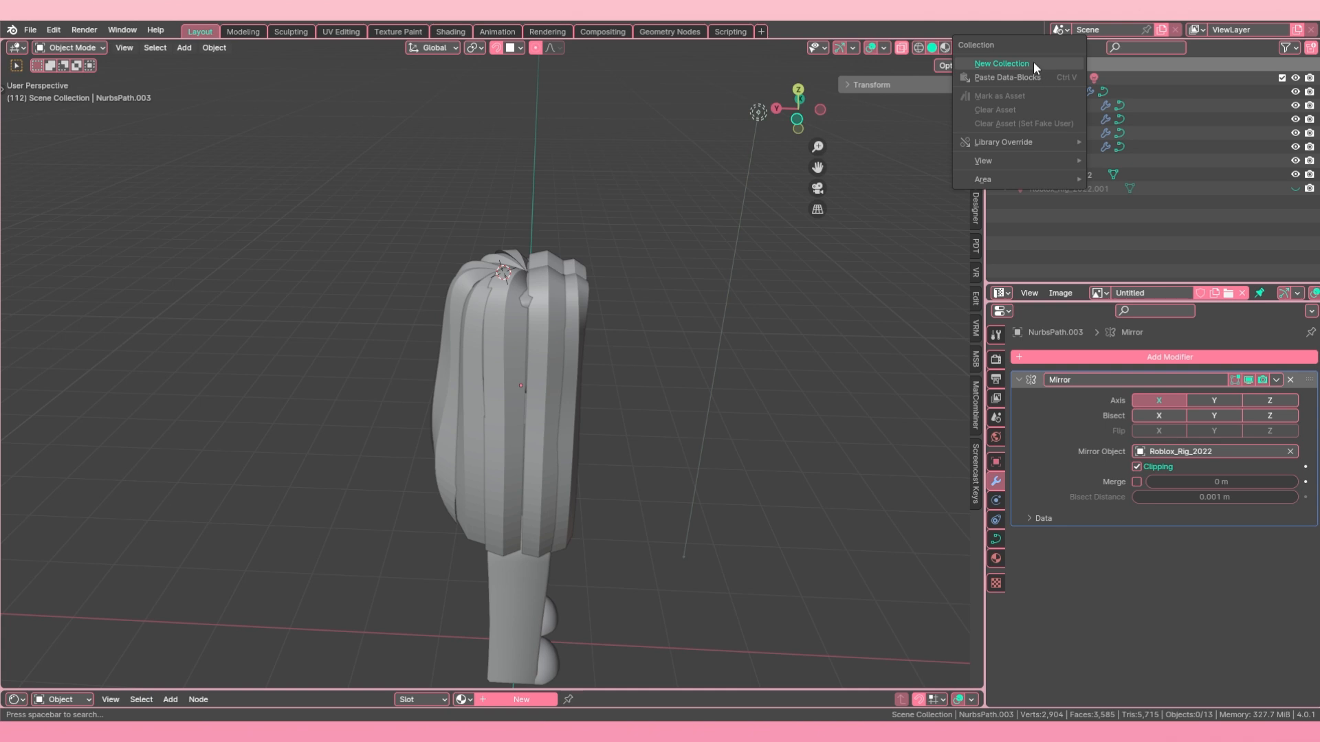
left_click(1033, 62)
double_click(1038, 92)
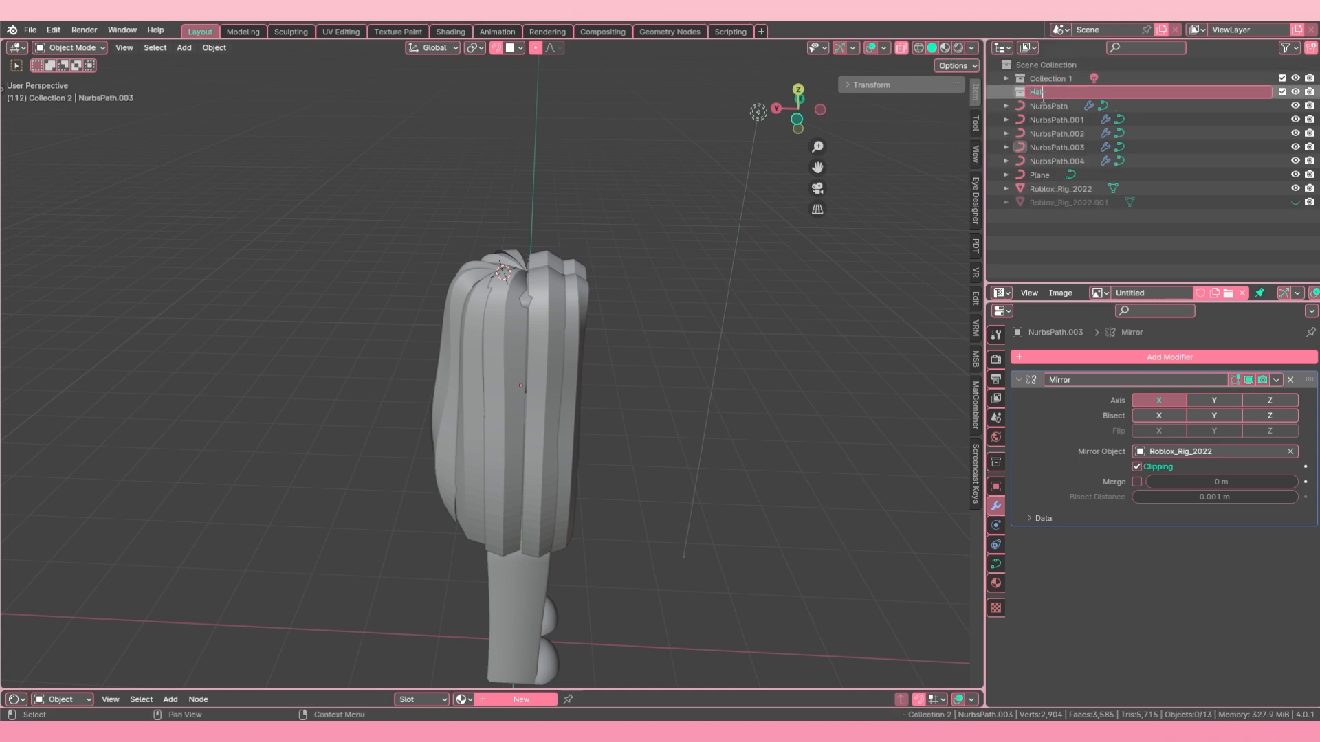
type("Haire")
key("BackSpace")
key("Return")
double_click(1043, 93)
key("Return")
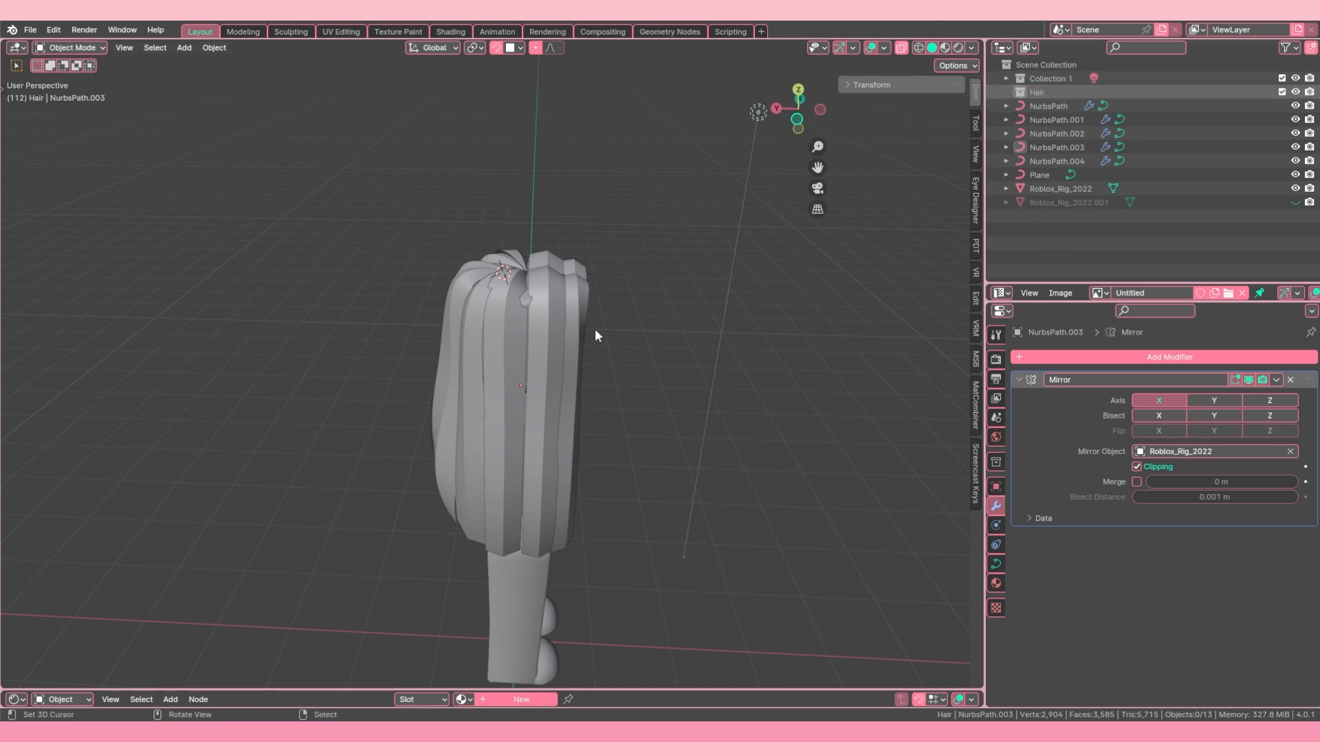
Step: Move the five hair strands, NurbsPath through NurbsPath.004, into the Hair collection
right_click(576, 322)
right_click(547, 310, "shift")
right_click(505, 319, "shift")
right_click(465, 327, "shift")
right_click(452, 327, "shift")
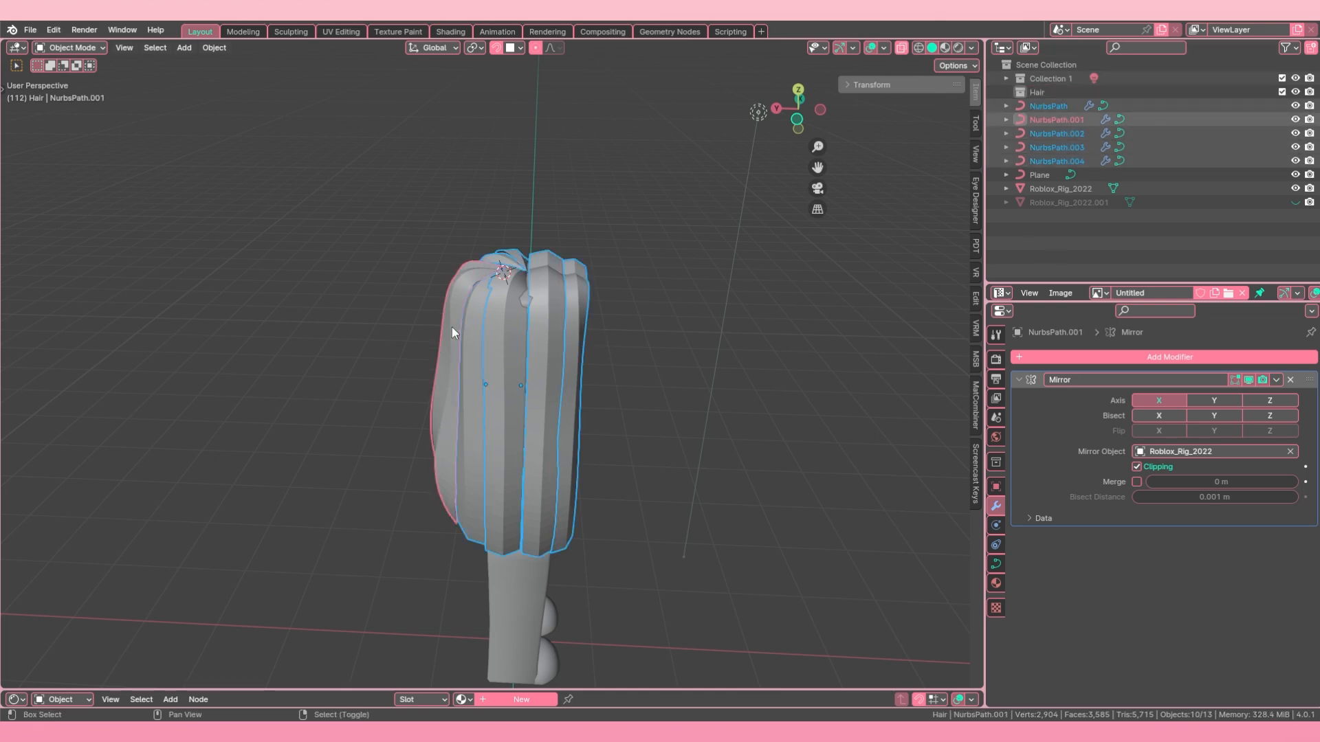
middle_click_drag(452, 327, 535, 345)
left_click_drag(1048, 129, 1014, 98)
Step: Toggle the Hair collection's visibility to check that it contains all the strands, leaving it shown
left_click(1295, 92)
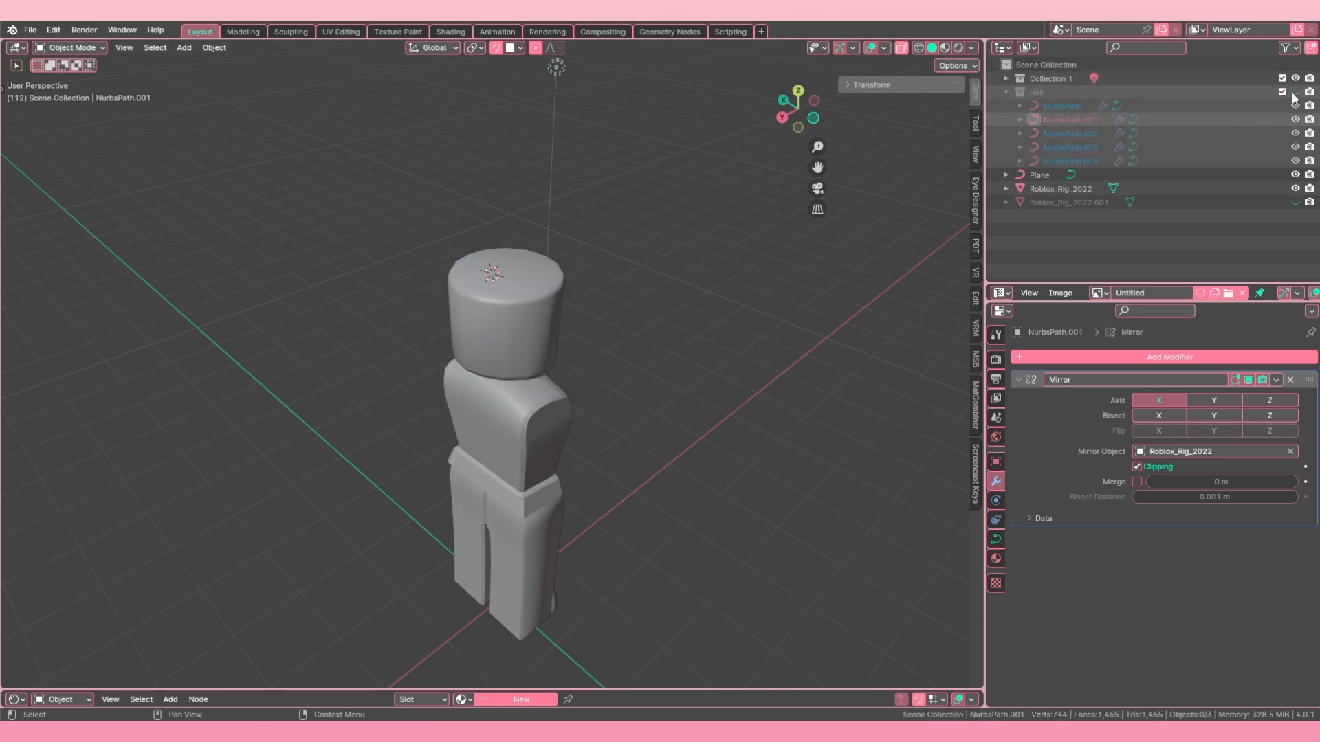
left_click(1294, 94)
left_click(1294, 93)
left_click(1295, 93)
left_click(1294, 94)
left_click(1294, 94)
left_click(1294, 93)
left_click(1295, 93)
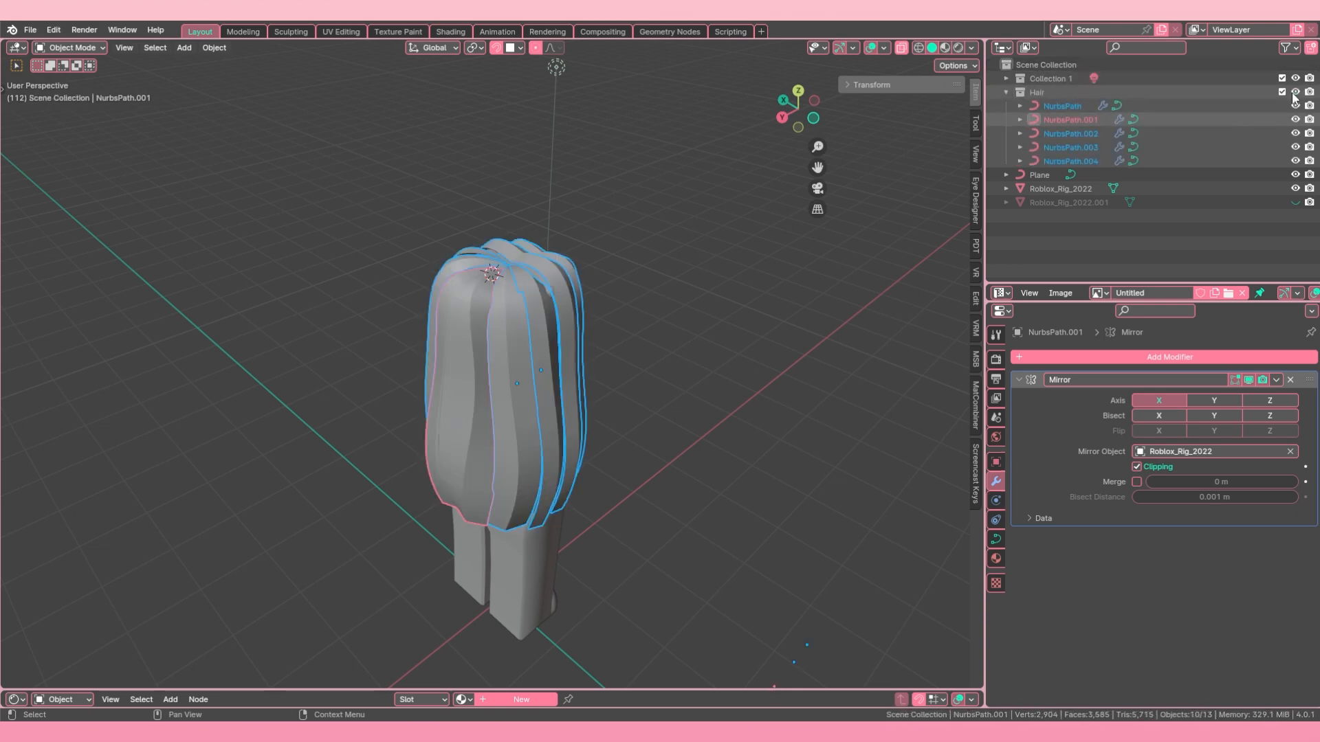
Step: Move Plane, Roblox_Rig_2022 and the hidden Roblox_Rig_2022.001 into Collection 1
left_click(1039, 175)
left_click(1041, 189, "ctrl")
left_click_drag(1039, 188, 1030, 78)
Step: Duplicate the Hair collection together with its strands
left_click(1046, 96)
middle_click_drag(815, 260, 646, 186)
right_click(1054, 97)
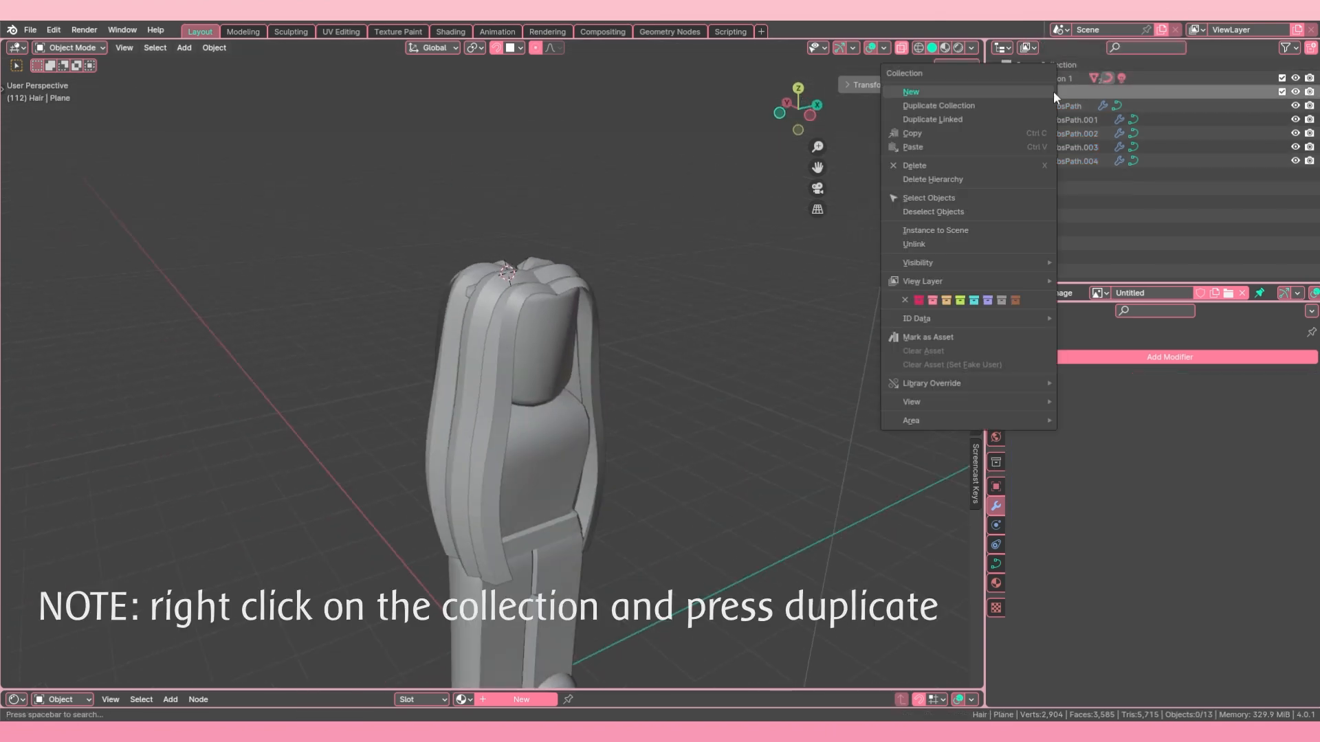
left_click(983, 108)
scroll(743, 265, "down", 1)
middle_click_drag(611, 367, 604, 349)
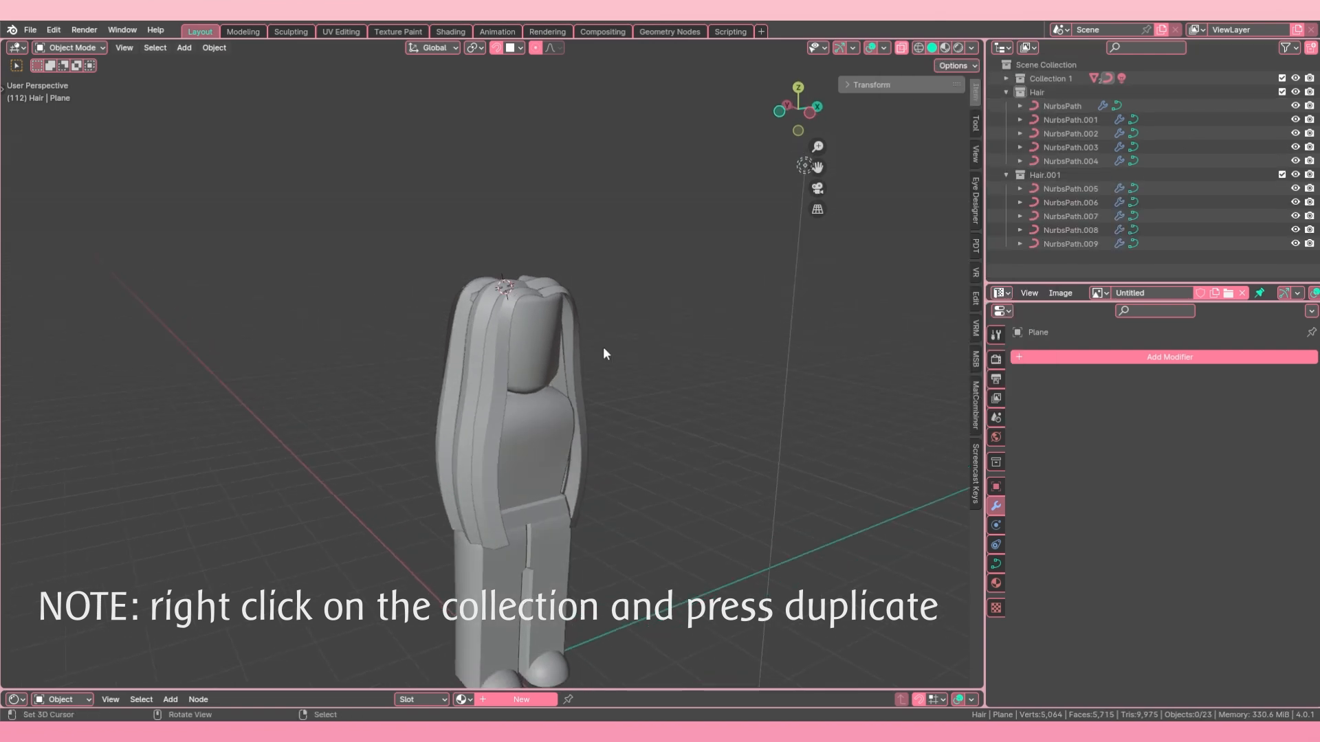
Step: Exclude the original Hair collection from the view layer, keeping the duplicate active
left_click(1283, 92)
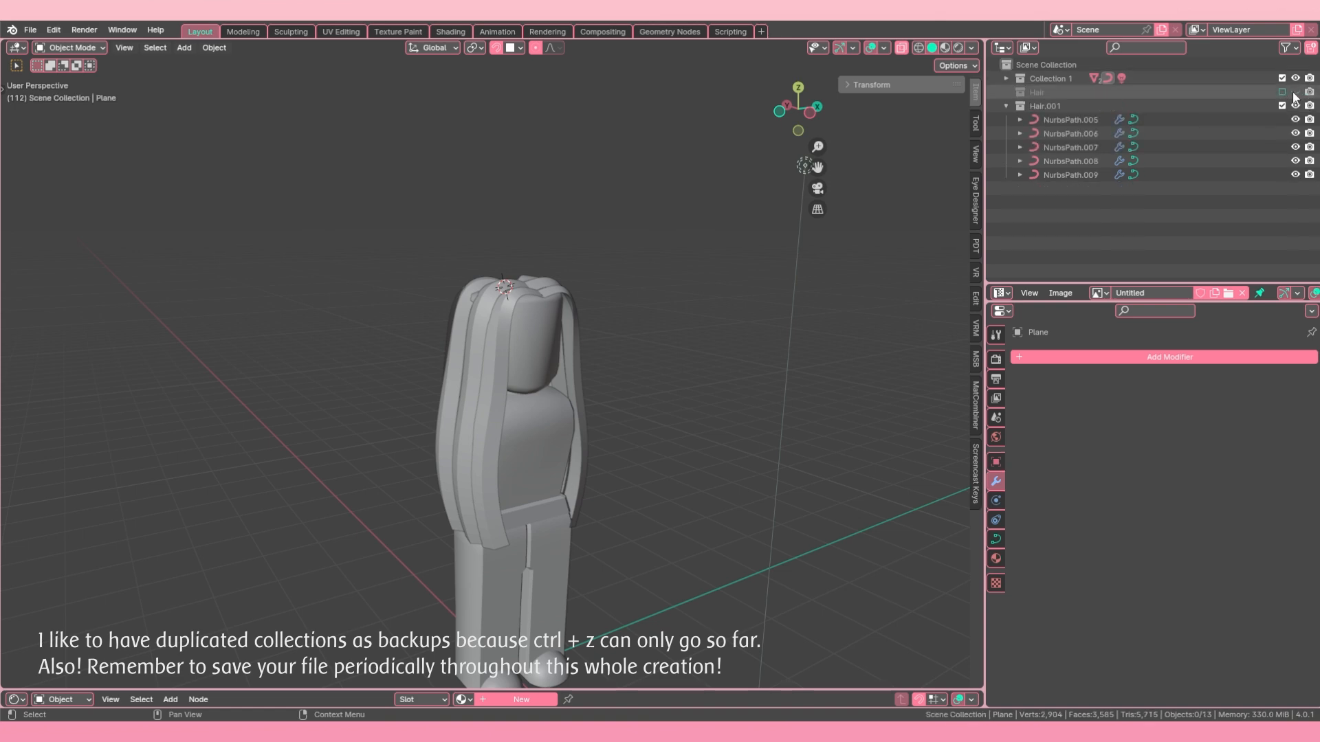
left_click(1282, 91)
left_click(1282, 92)
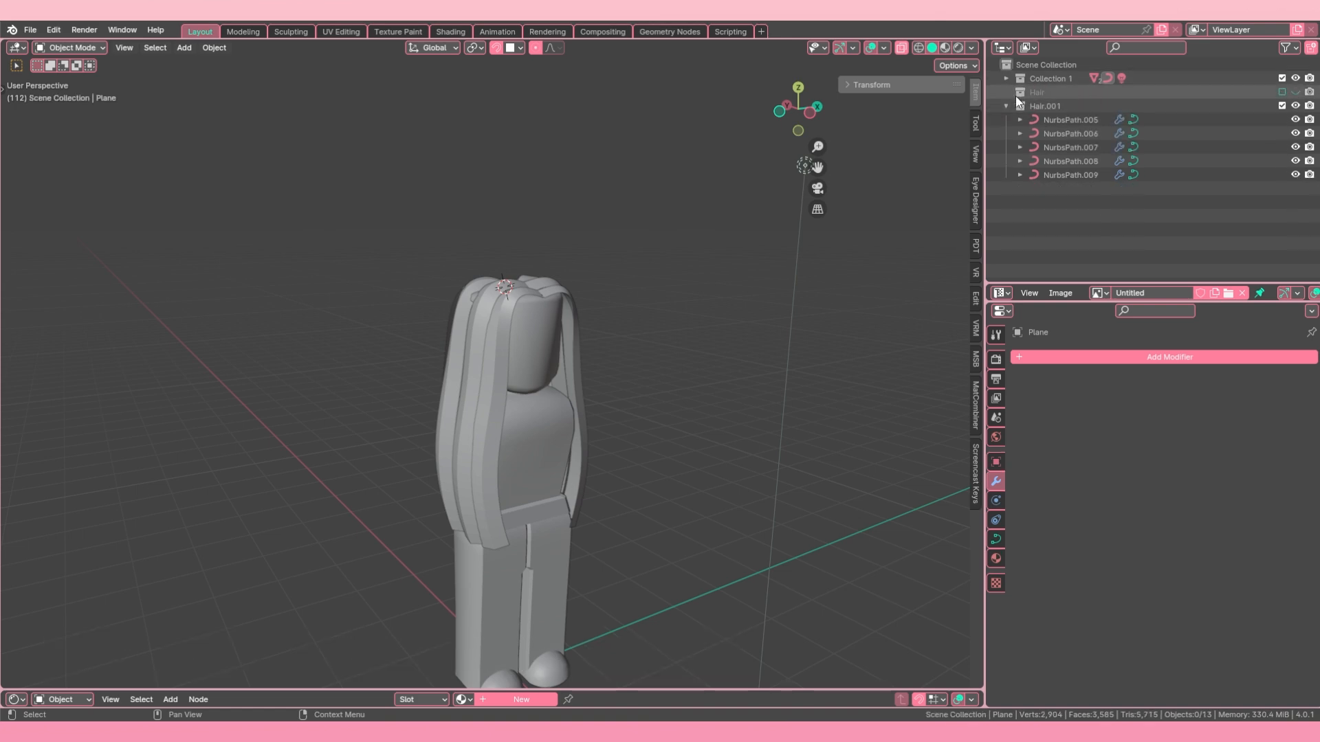
Step: Rename the excluded Hair collection Hair Backup Curves and the duplicate collection Hair Mesh
double_click(1053, 92)
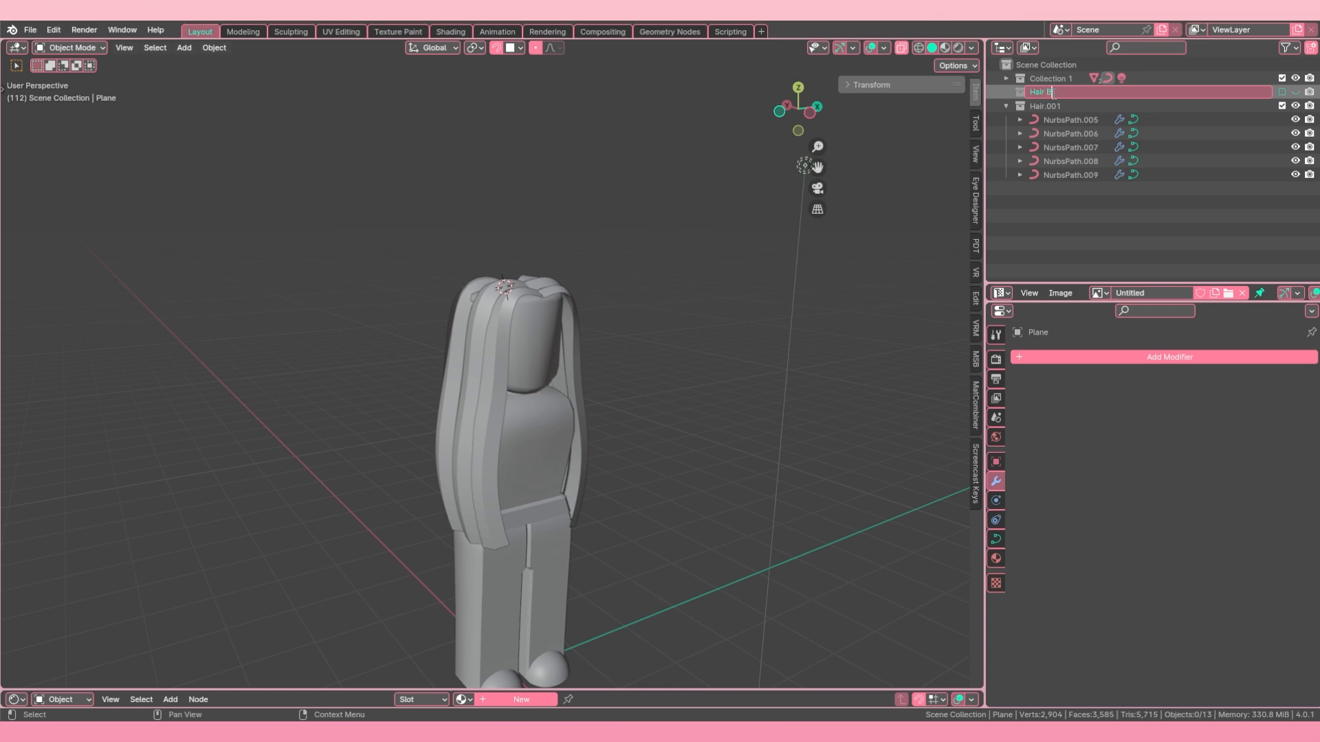
type("Backup Cu")
type("rves")
key("Return")
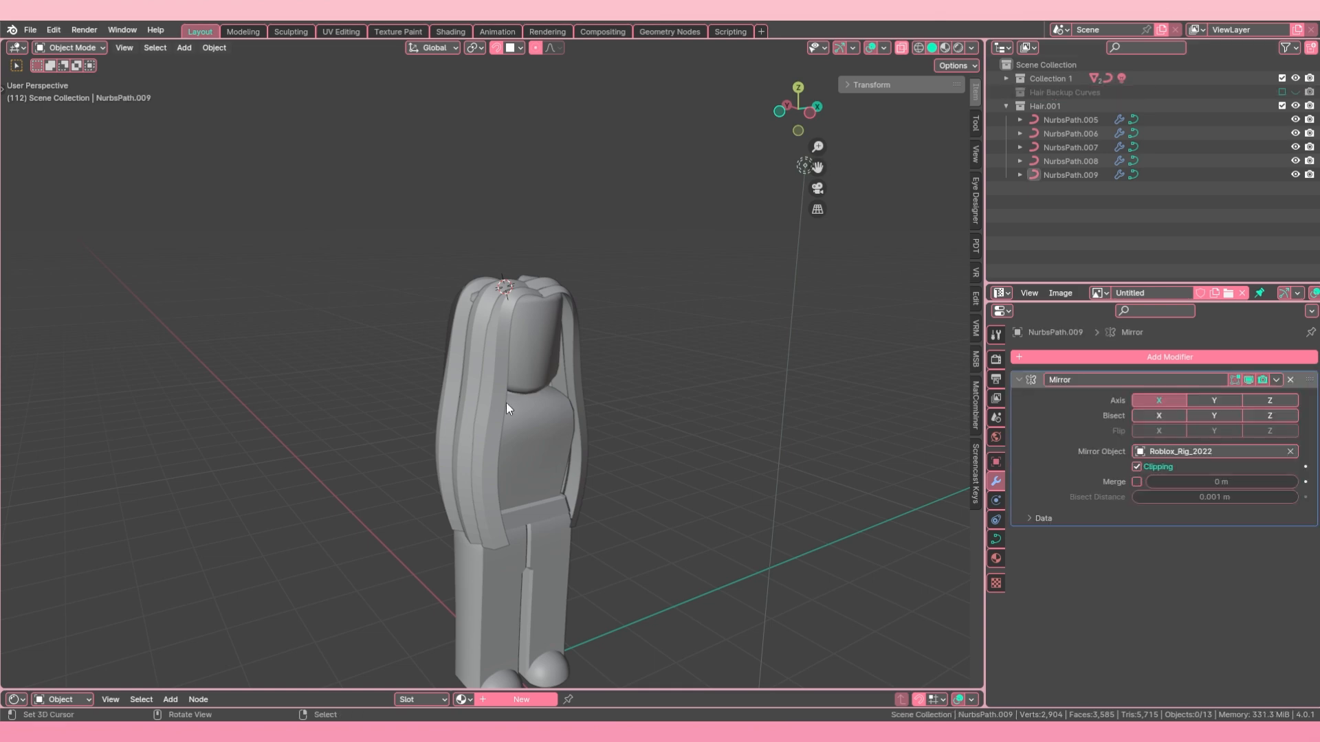
Step: Examine the strands in the Hair Mesh collection from the front, side and back
left_click(506, 403, "shift")
left_click(485, 396, "shift")
left_click(451, 393, "shift")
middle_click_drag(451, 393, 571, 405)
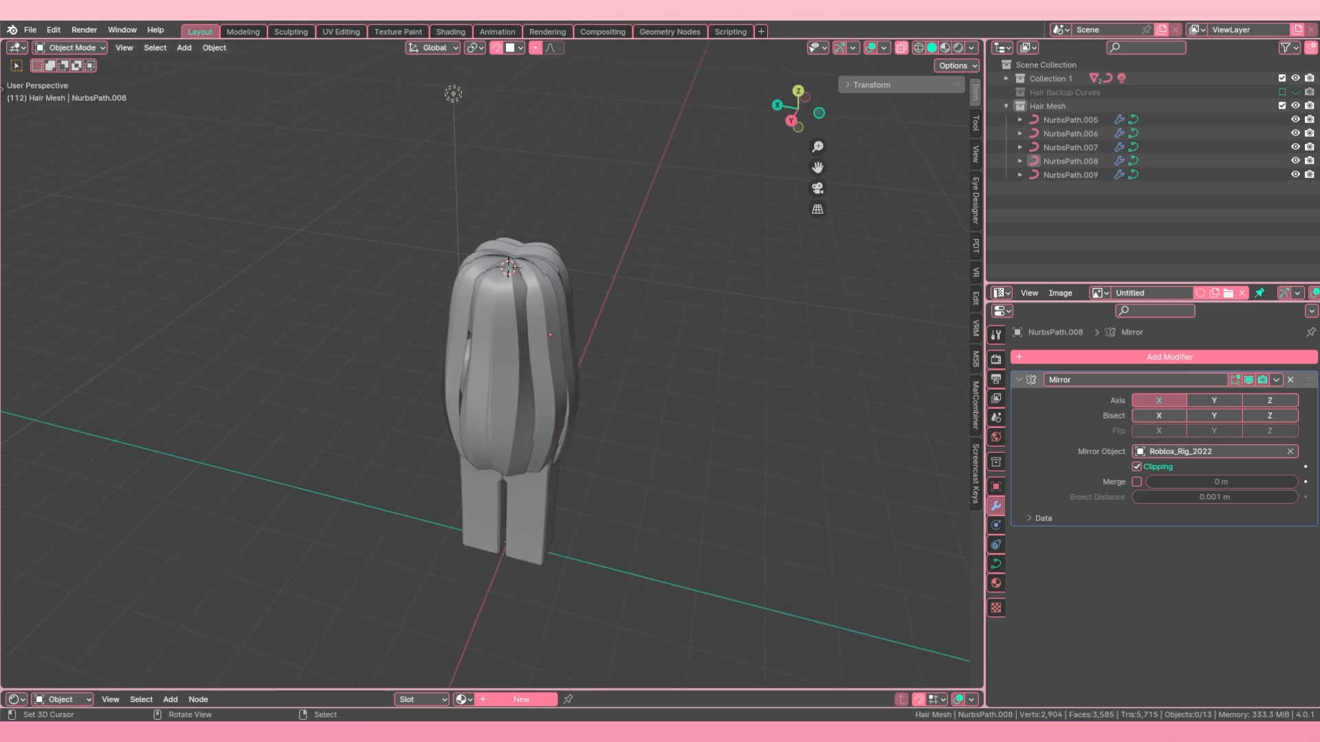
middle_click_drag(454, 296, 534, 432)
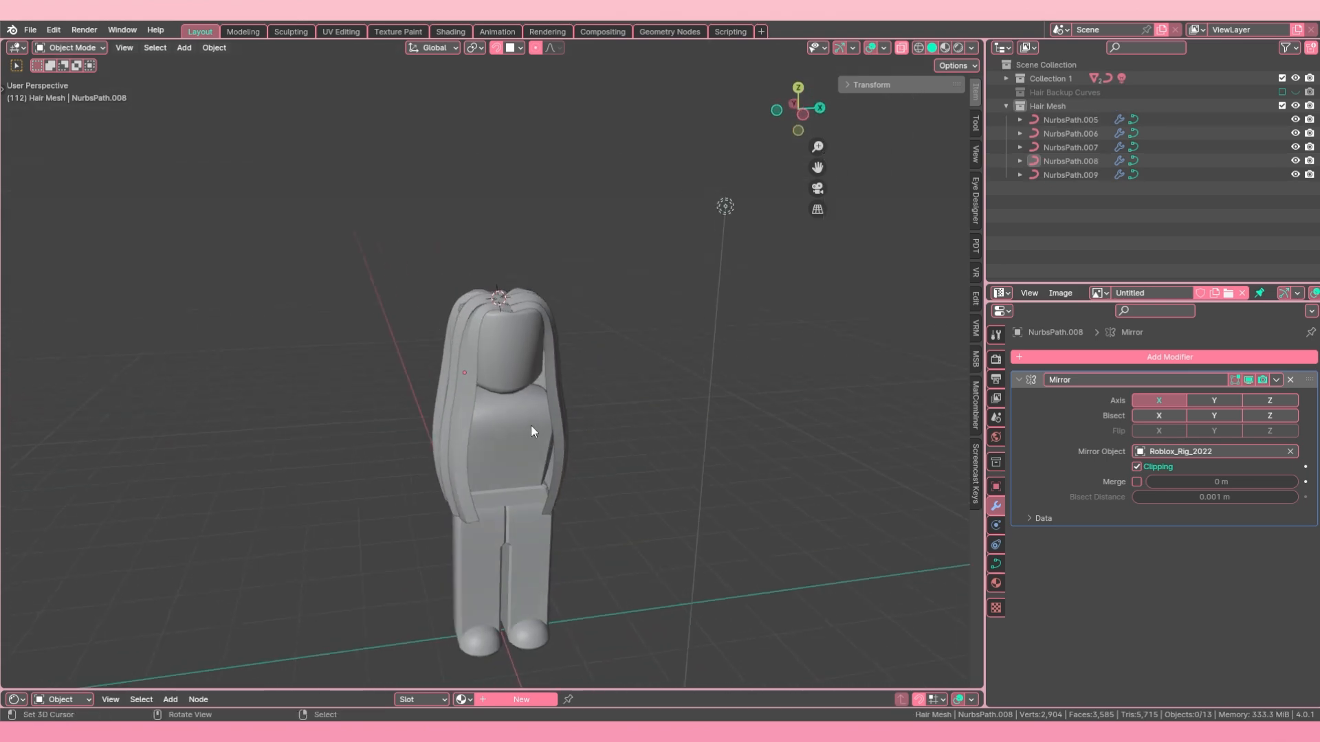
scroll(457, 356, "up", 4)
middle_click_drag(456, 356, 601, 377)
left_click(534, 347)
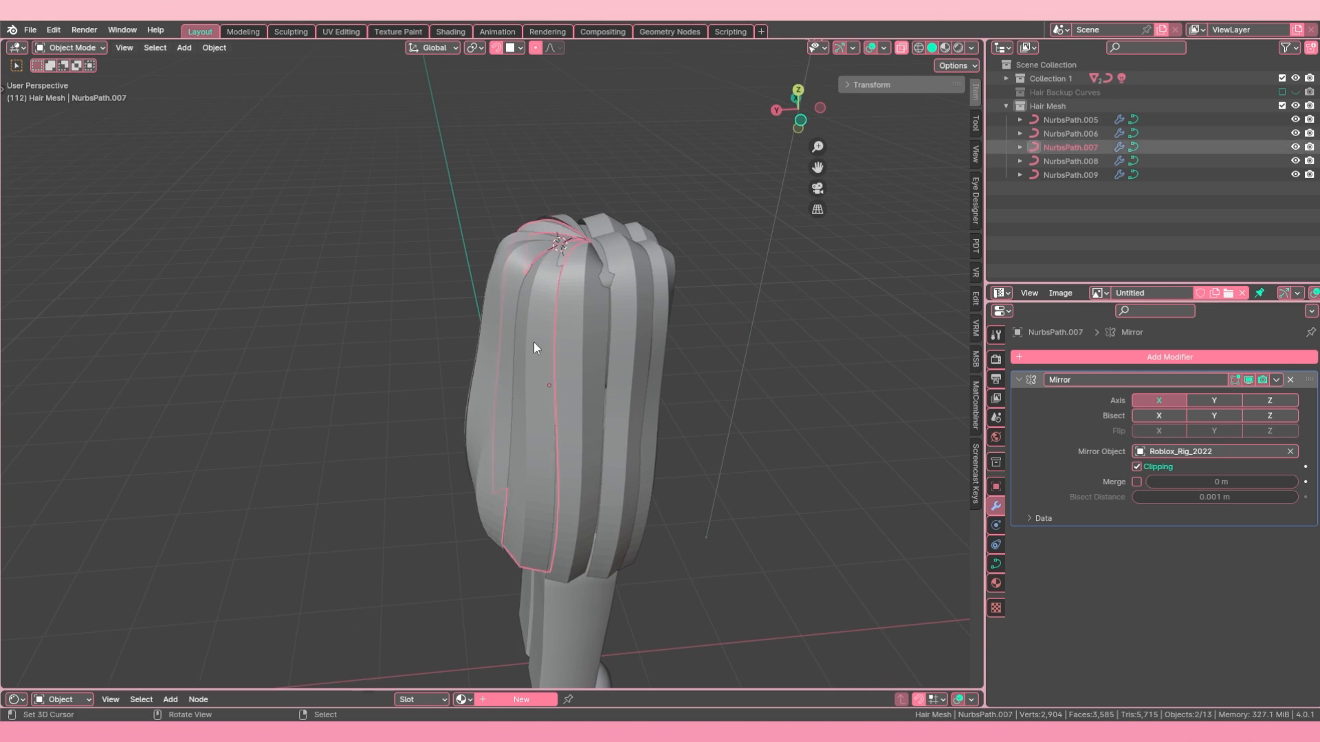
middle_click_drag(536, 348, 647, 464)
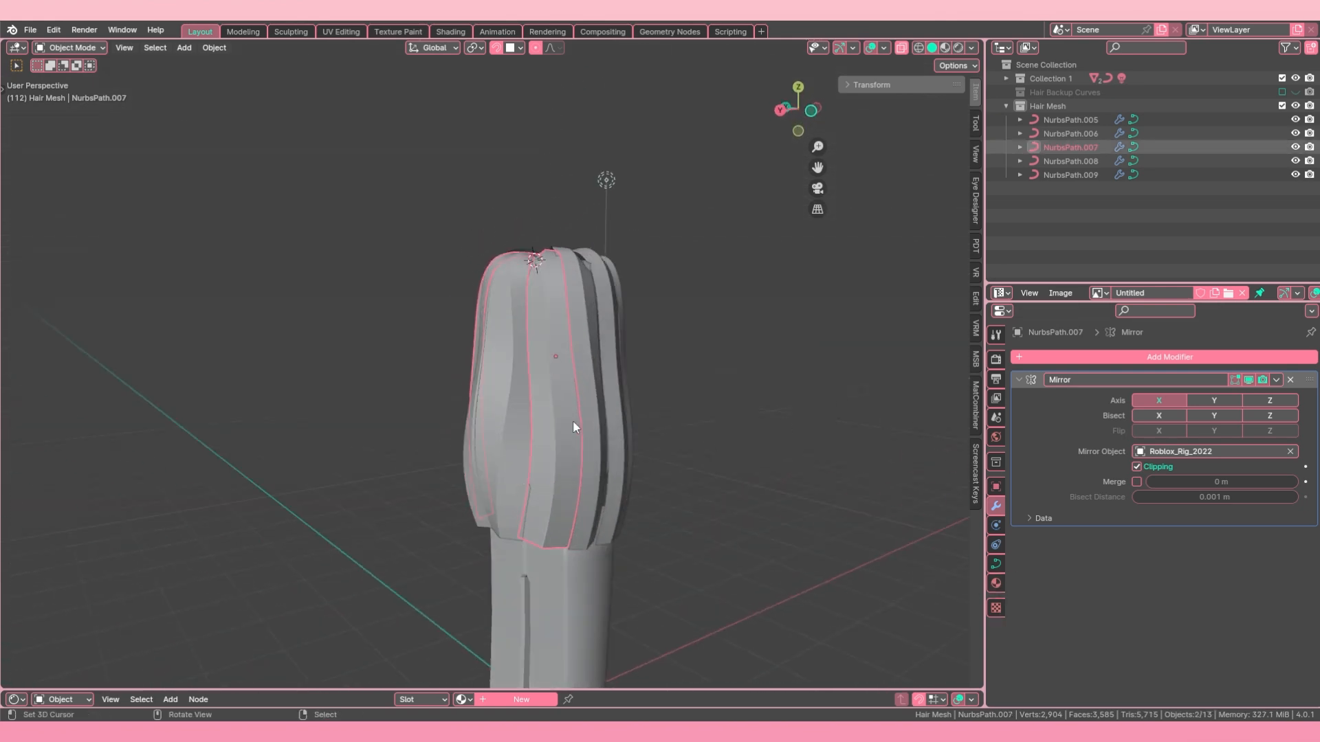
Step: Set the preview resolution U of the back strand NurbsPath.006 to 3
left_click(508, 407)
mouse_move(508, 407)
middle_mouse_down()
mouse_move(505, 419)
mouse_move(518, 410)
middle_mouse_up()
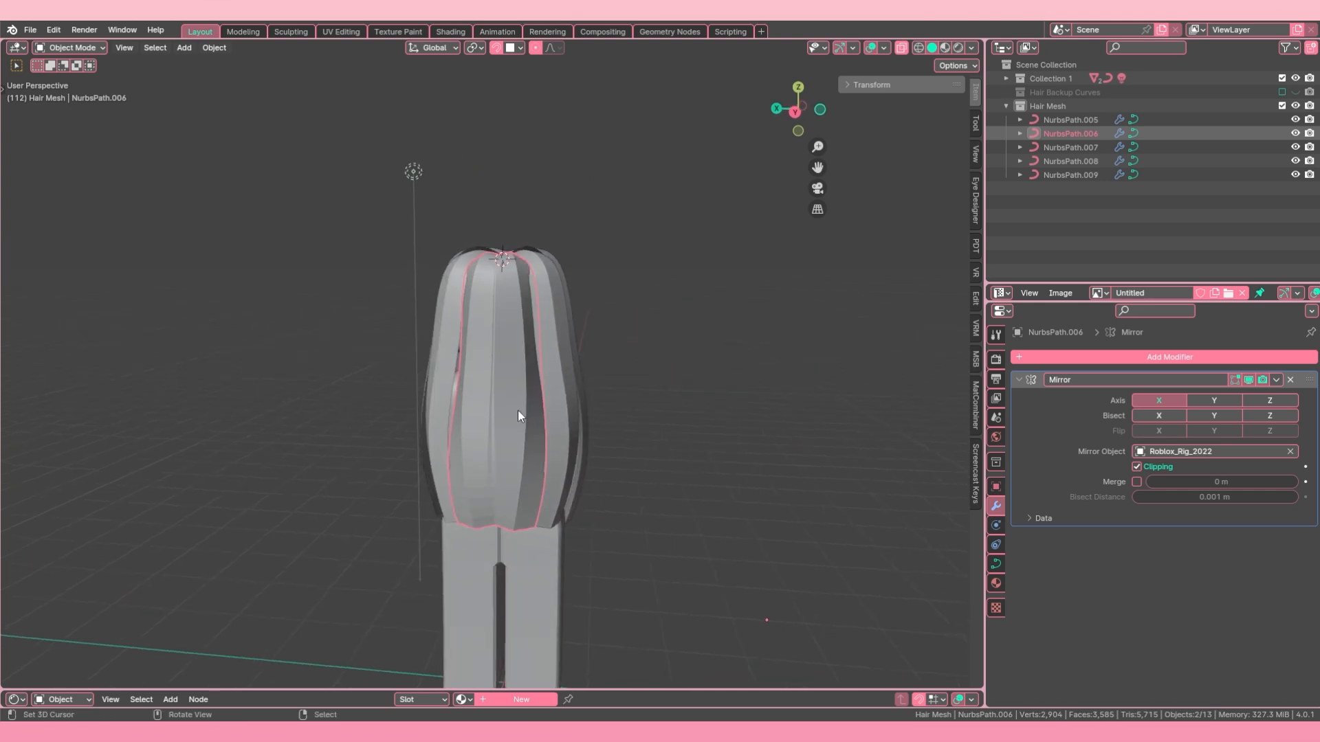
left_click(995, 563)
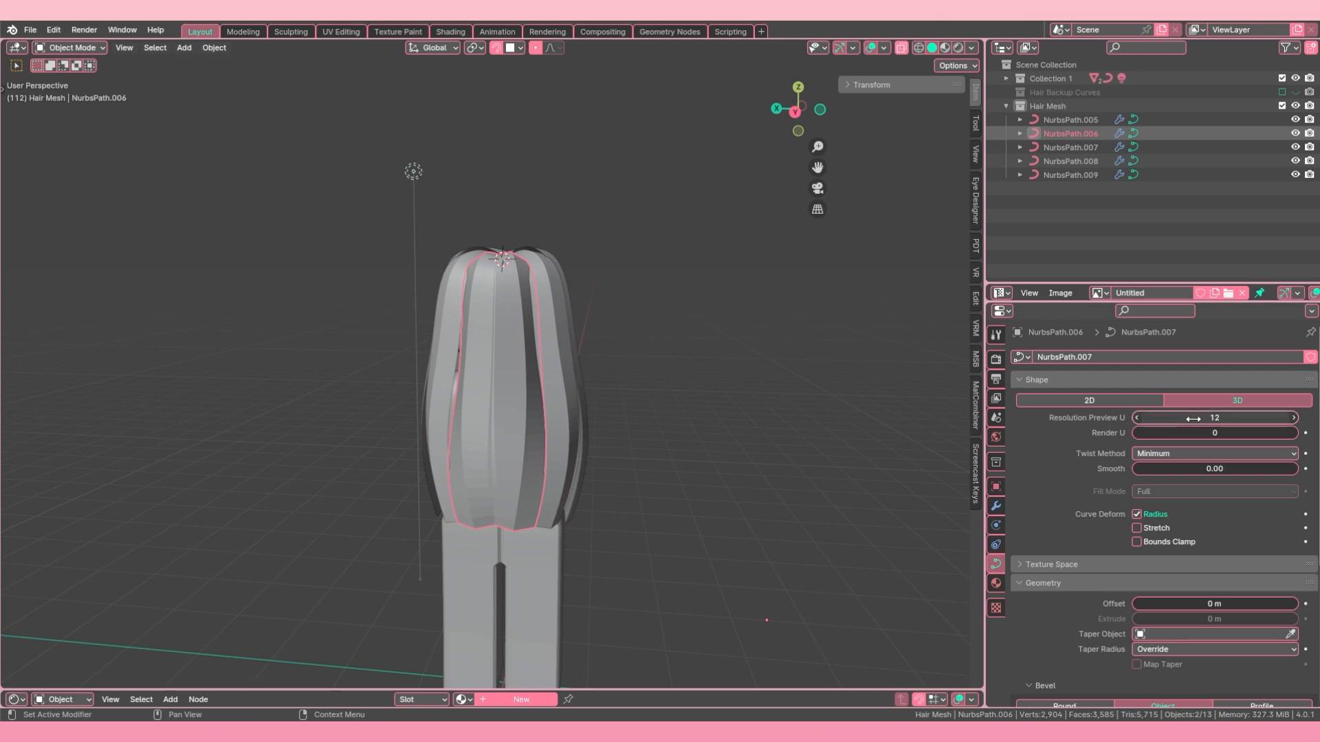
left_click_drag(1194, 419, 1173, 418)
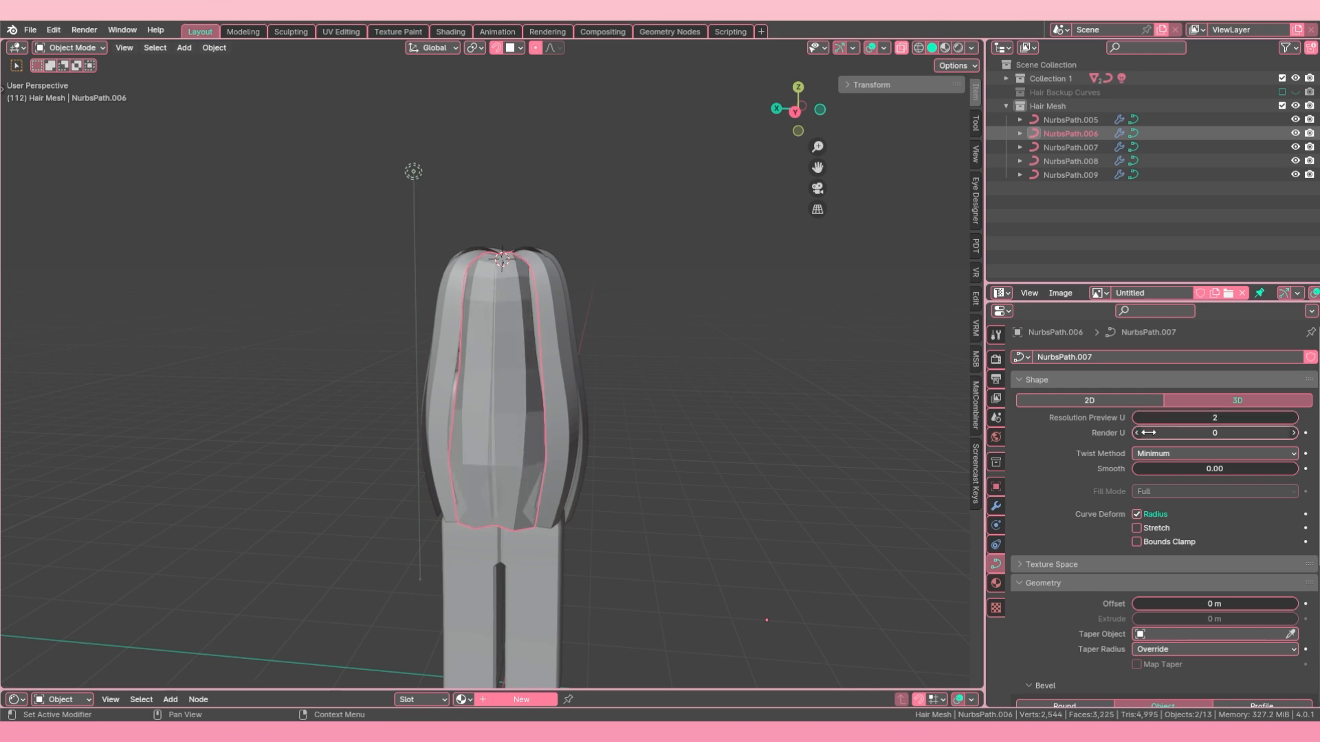
left_click(1295, 418)
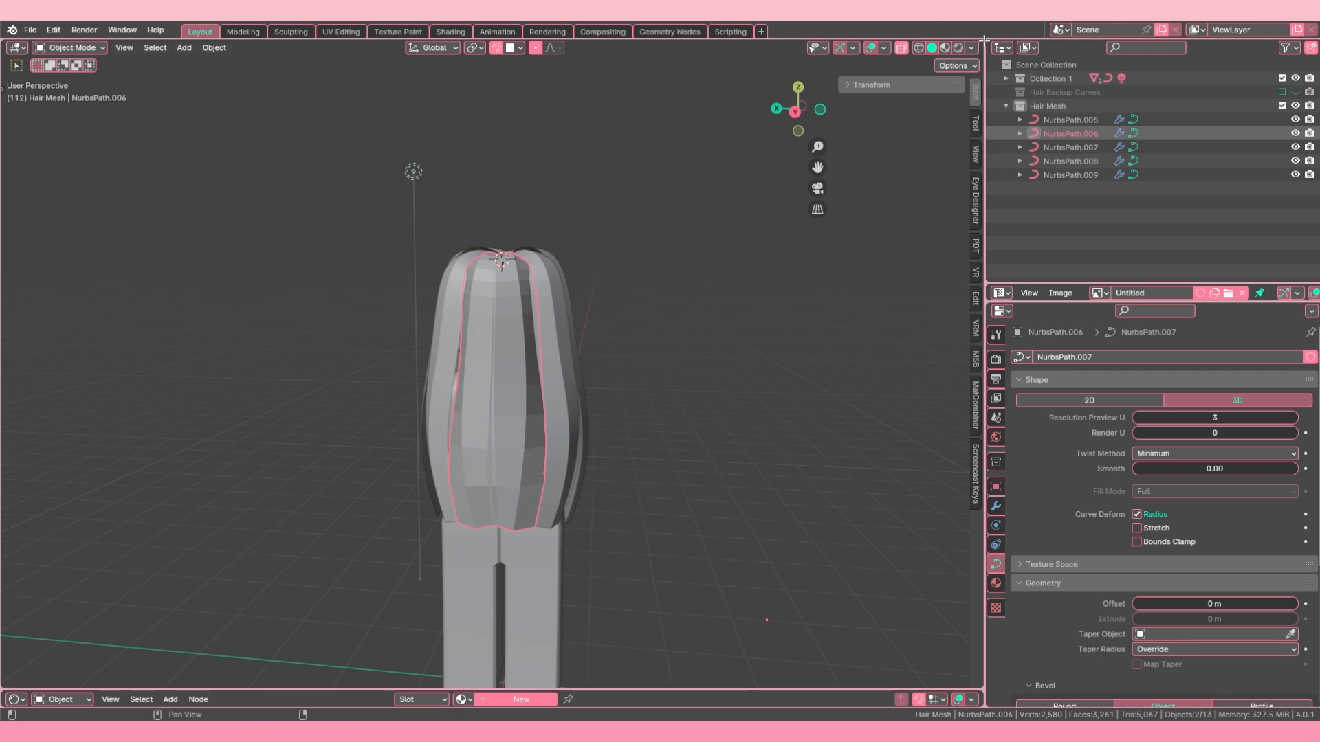
Step: Split the 3D viewport into two side-by-side views and give the new one flat lighting with random colours
left_click_drag(984, 40, 562, 62)
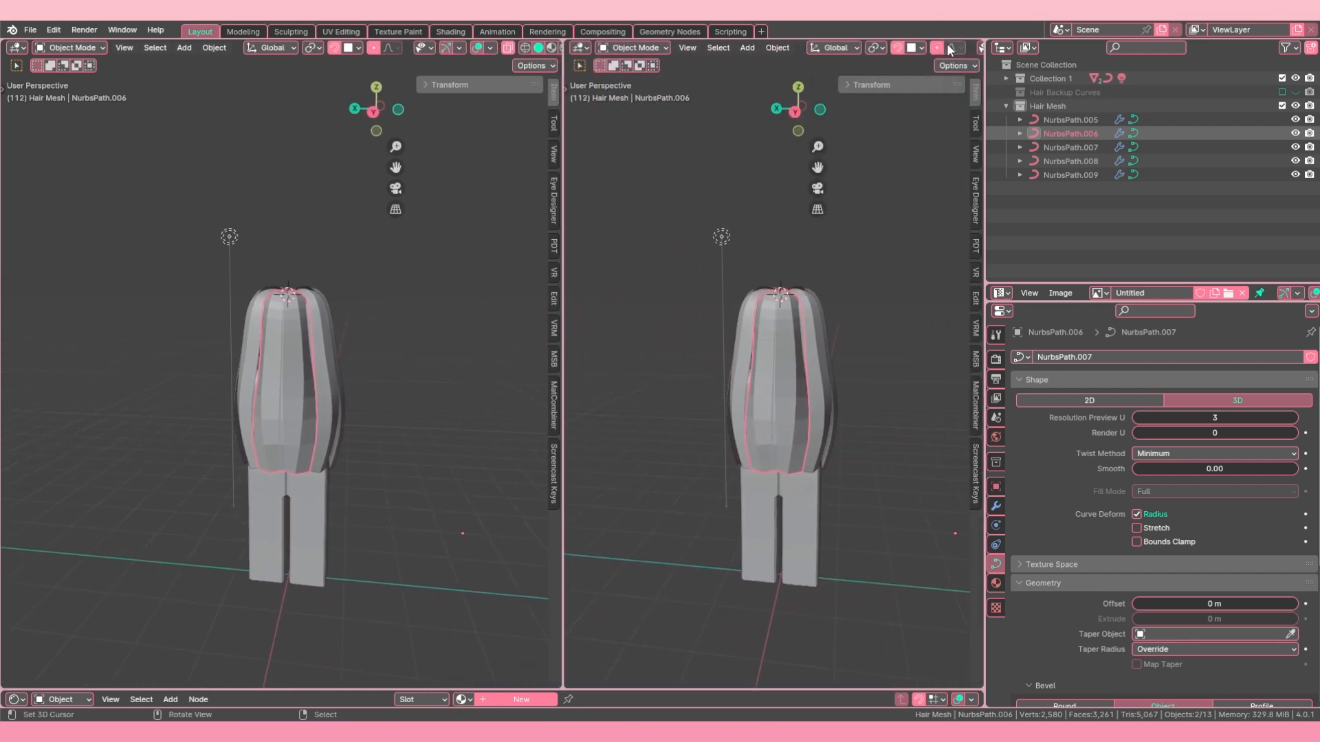
scroll(949, 49, "down", 5)
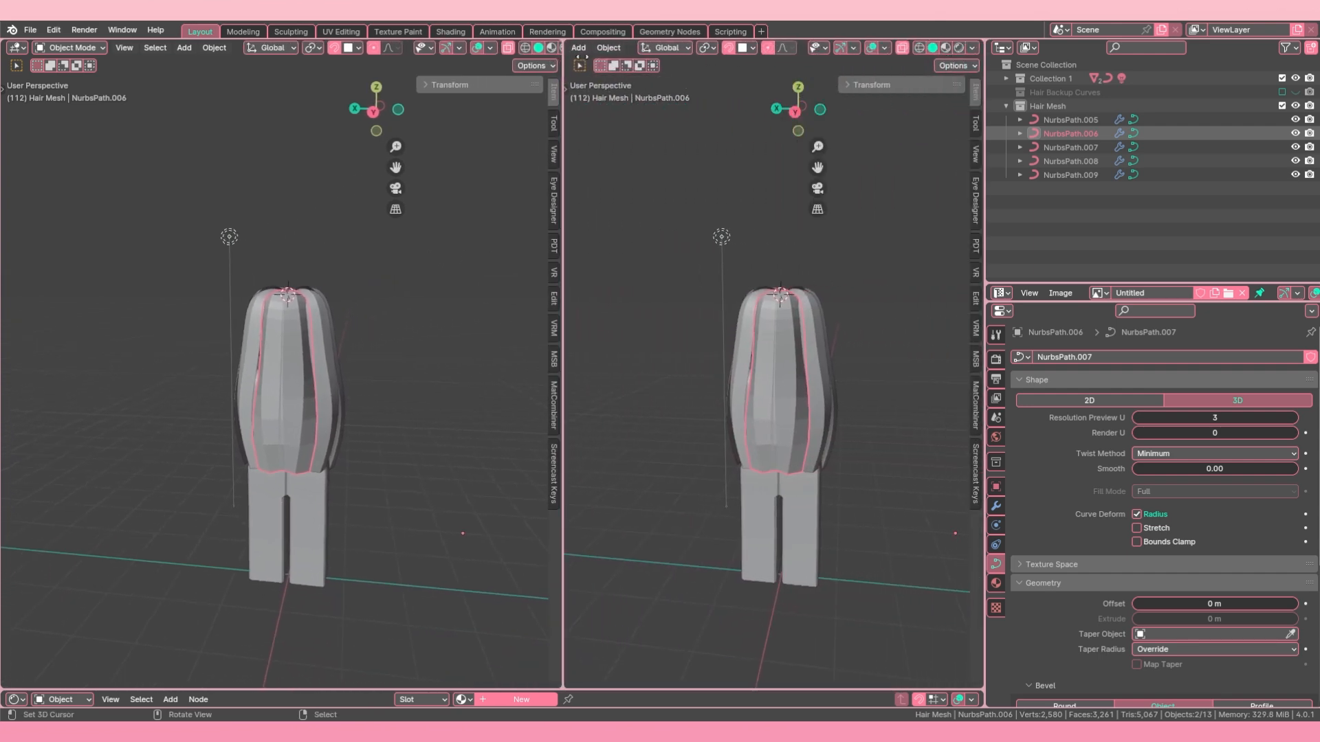
left_click(974, 48)
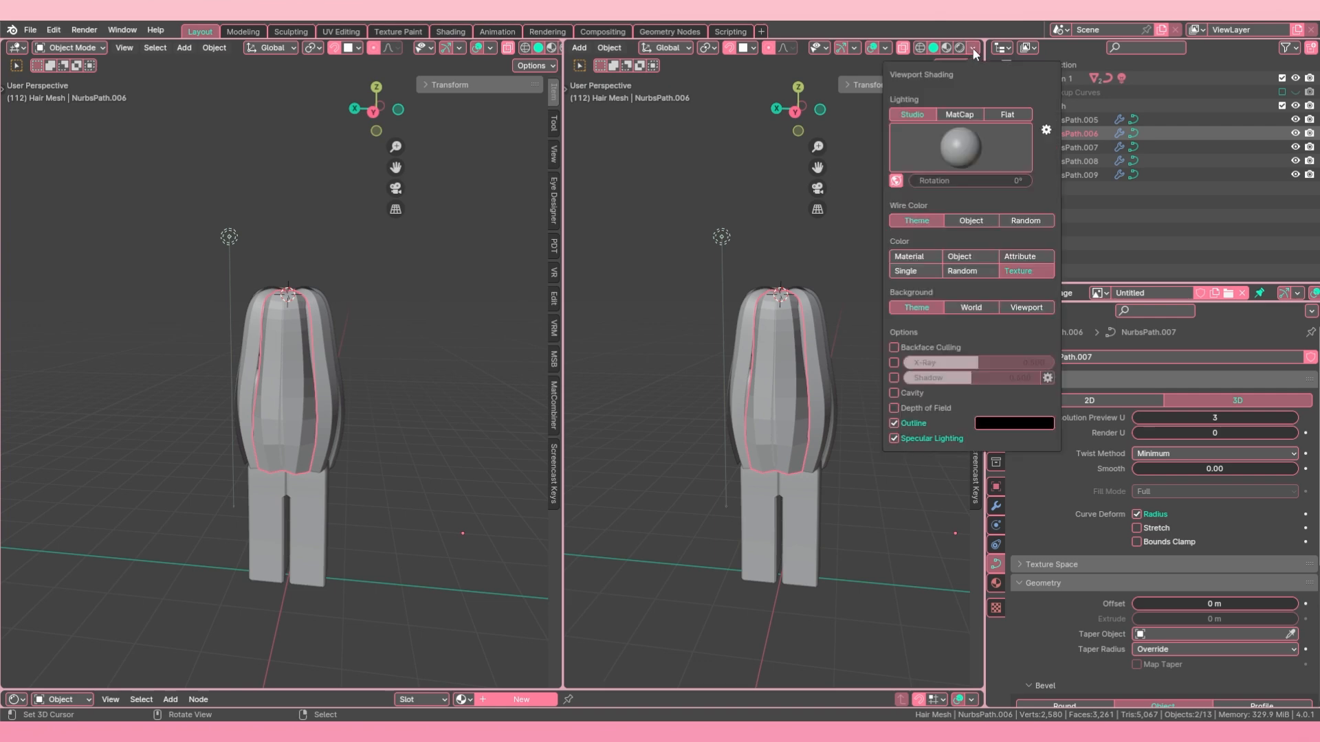
left_click(1006, 115)
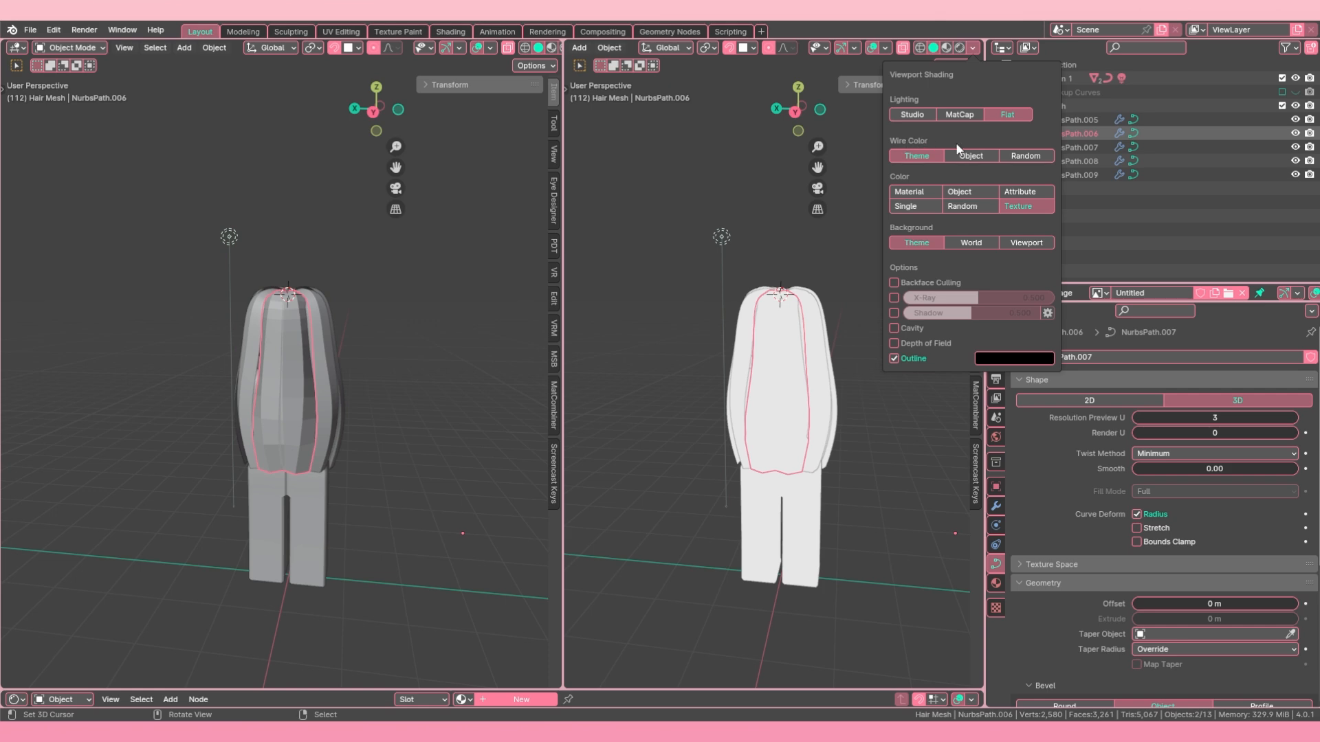
left_click(1017, 155)
left_click(921, 156)
left_click(963, 206)
middle_click_drag(845, 330, 663, 293)
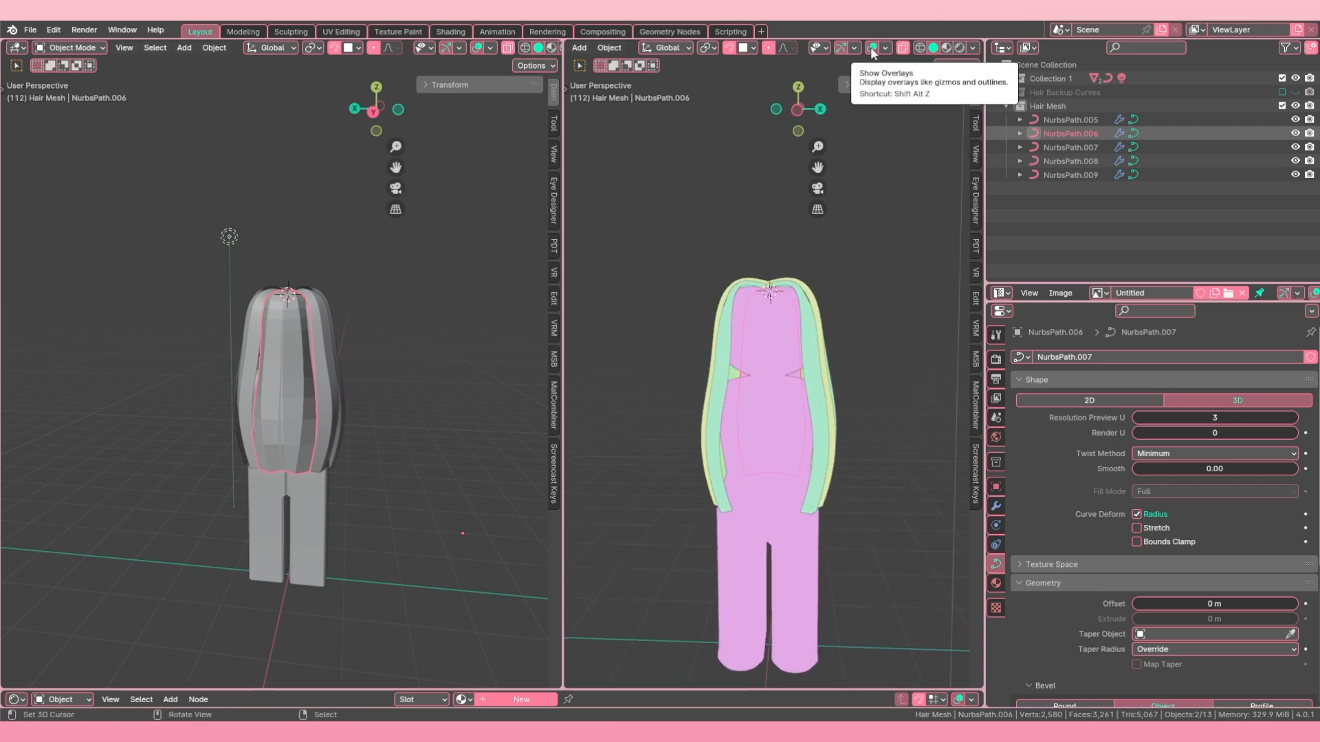
Step: Split the randomly coloured viewport into upper and lower views with overlays, gizmos and sidebars hidden
left_click(872, 47)
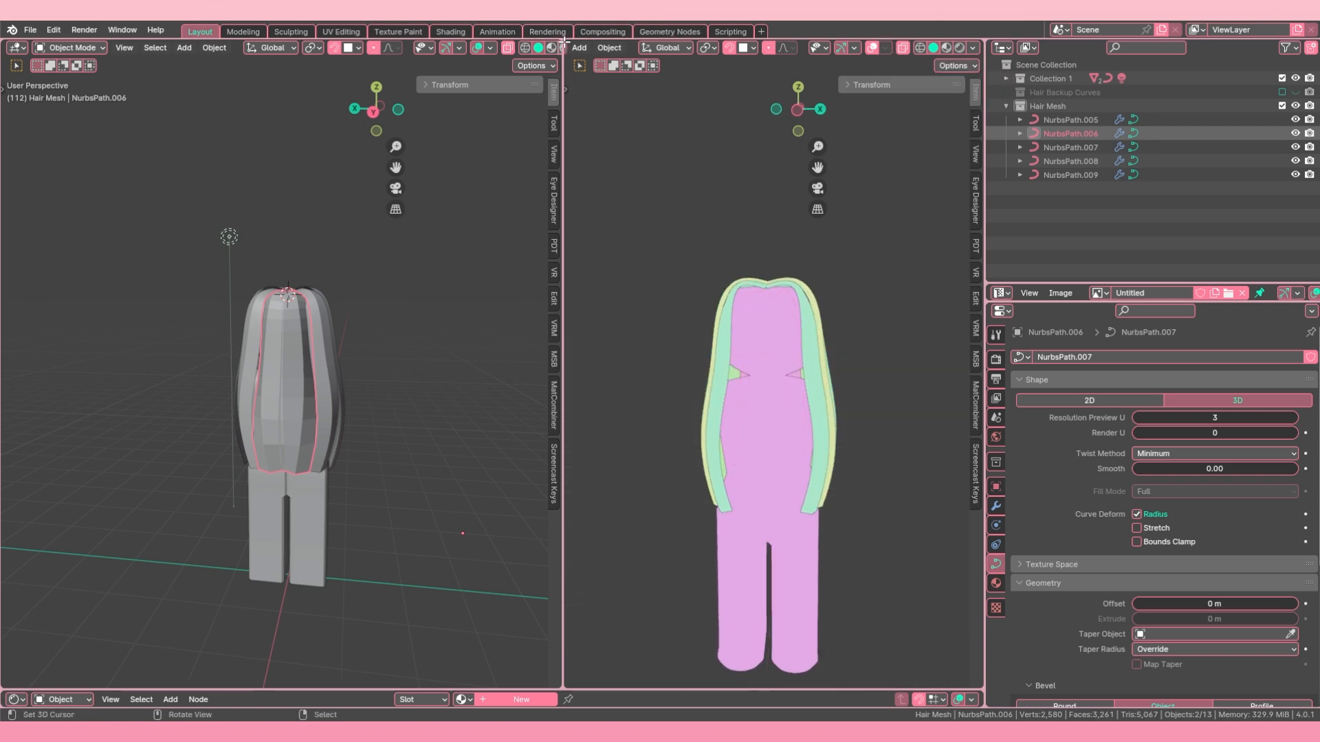
left_click_drag(564, 189, 608, 360)
left_click(840, 48)
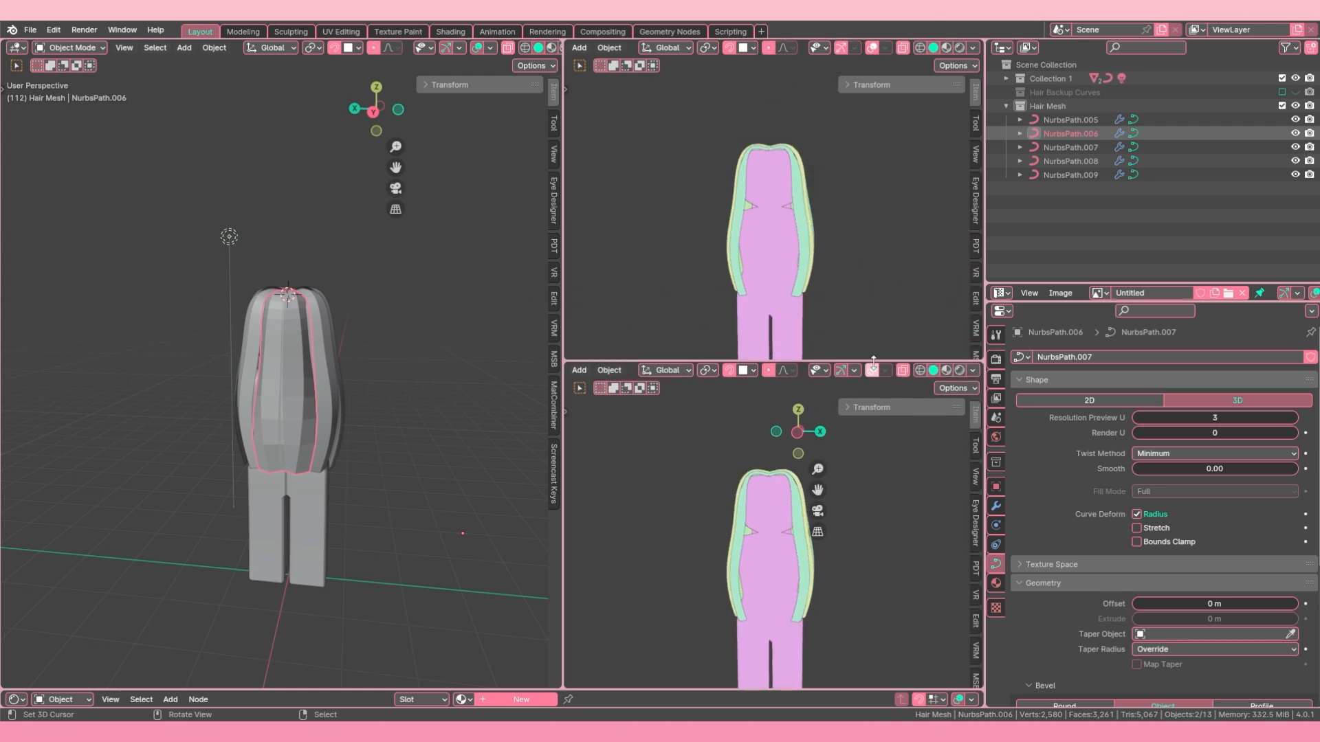
left_click(840, 370)
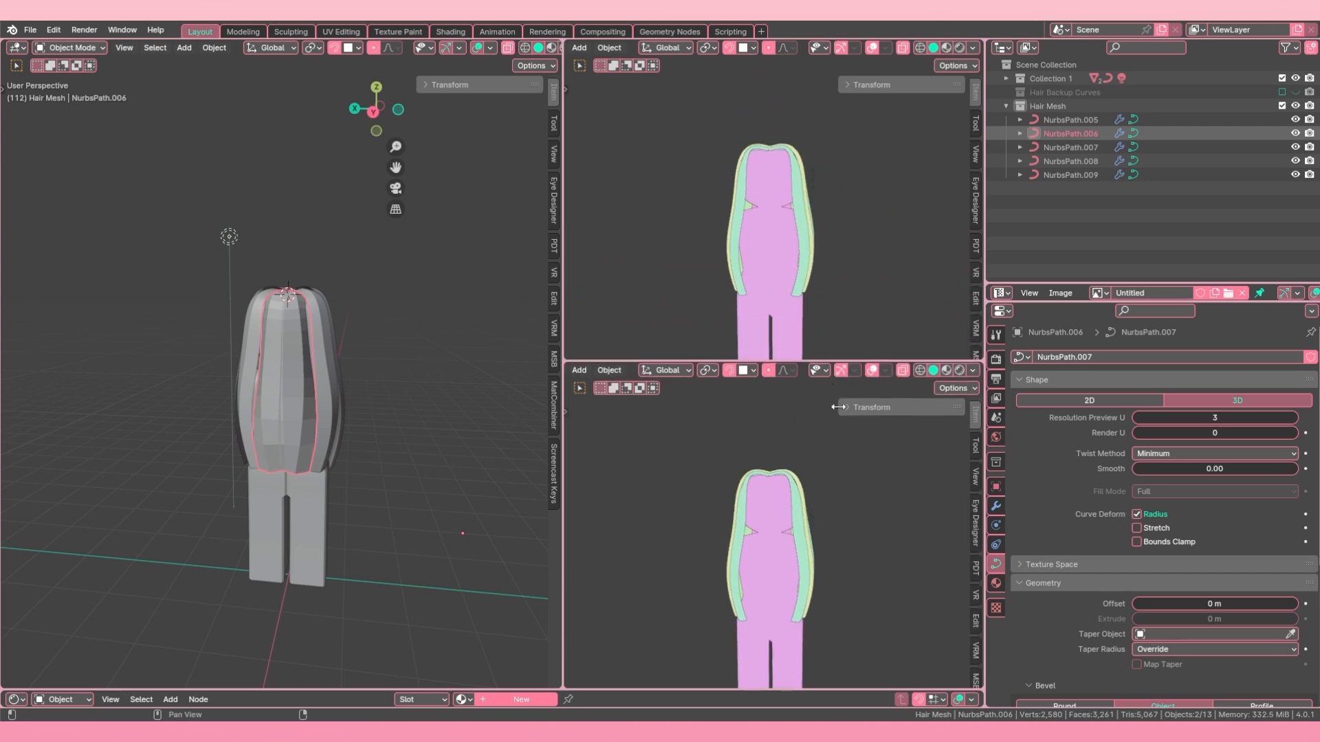
key("n")
key("n")
Step: Frame the model at an angle in the upper coloured view and from the front in the lower one
middle_click_drag(849, 130, 749, 266)
mouse_move(805, 527)
middle_mouse_down()
mouse_move(746, 569)
mouse_move(766, 512)
mouse_move(818, 504)
middle_mouse_up()
scroll(774, 514, "up", 2)
scroll(818, 505, "down", 2)
middle_click_drag(818, 505, 742, 504)
scroll(319, 371, "up", 1)
scroll(320, 396, "up", 1)
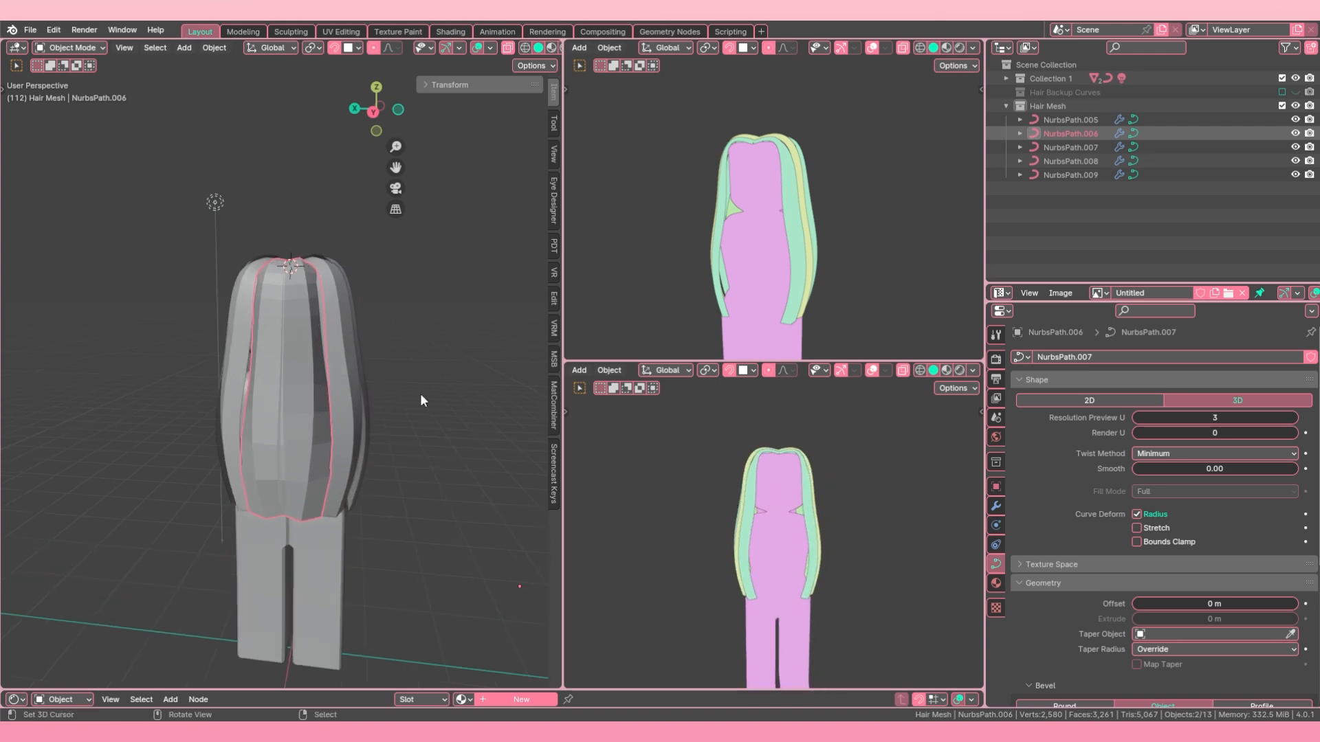
Step: Set the preview resolution U of the side strand NurbsPath.005 to 3
middle_click_drag(421, 401, 282, 389)
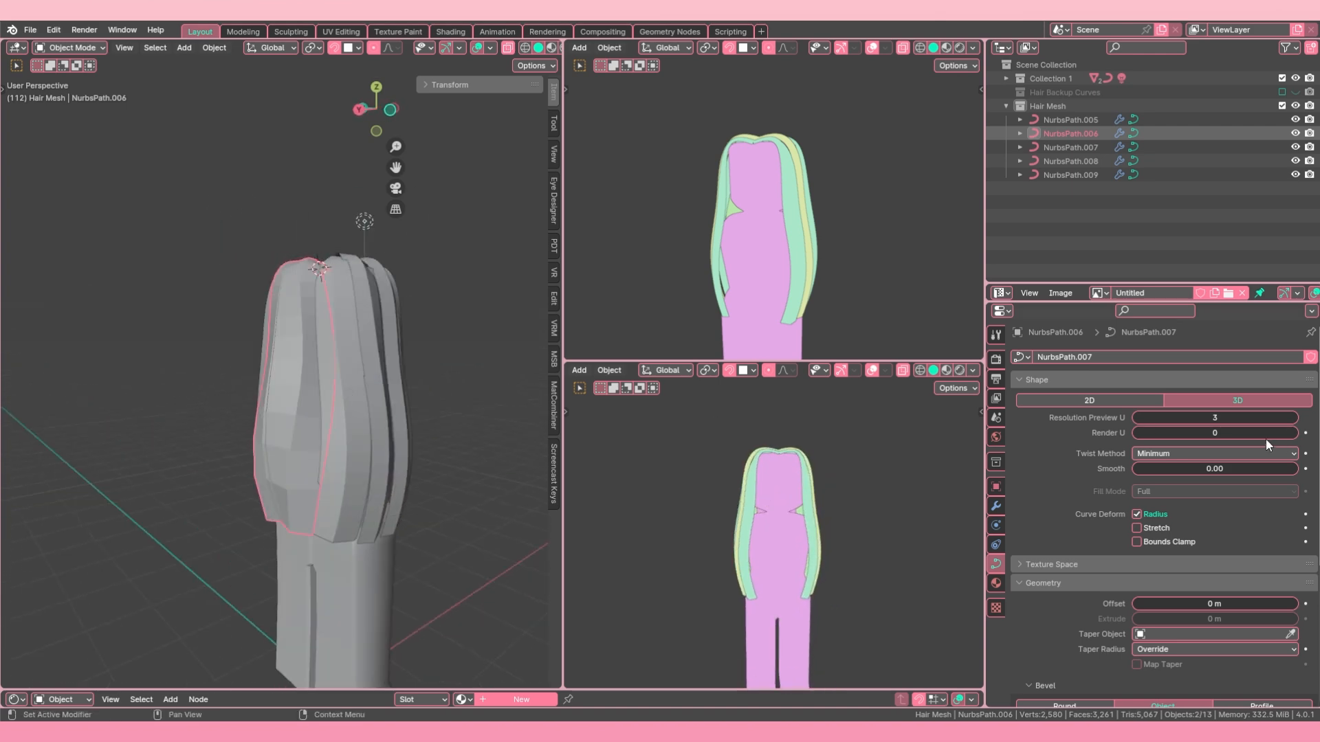
left_click(356, 421)
middle_click_drag(356, 421, 192, 402)
left_click(193, 403)
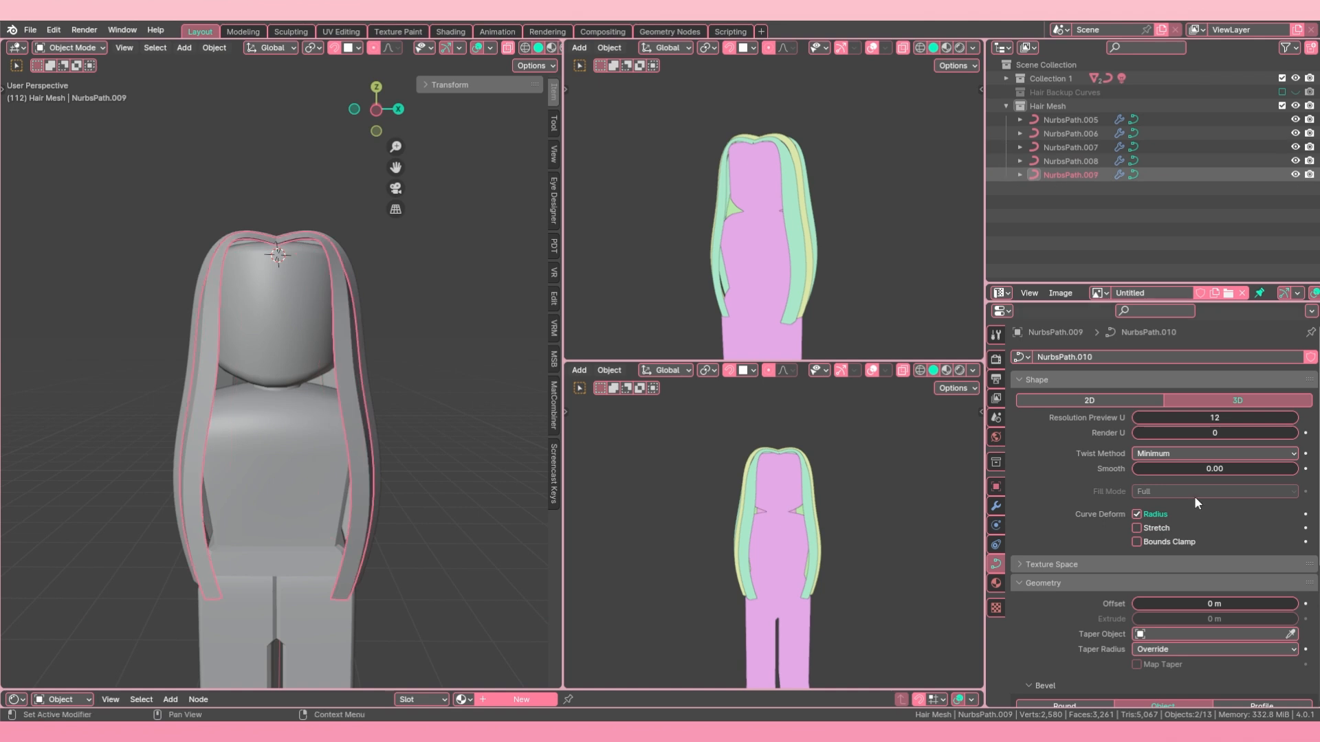
left_click(174, 409)
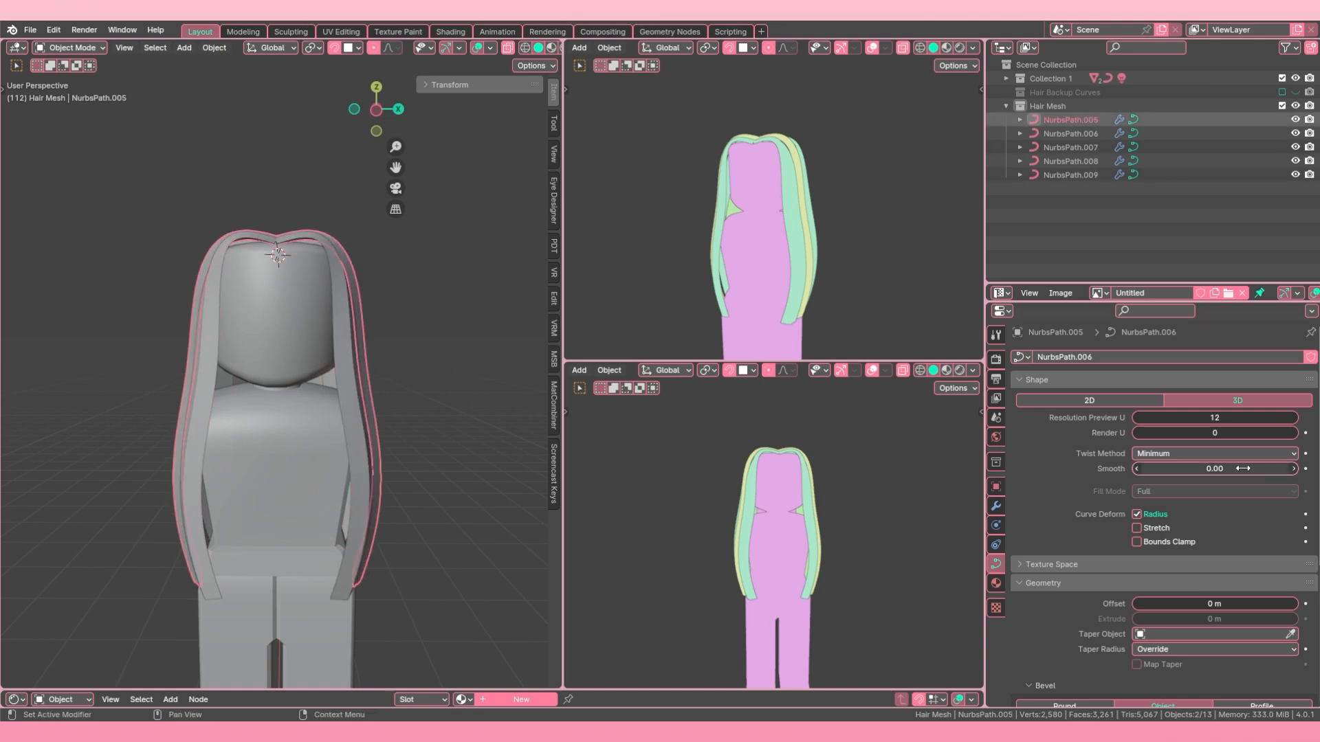
left_click_drag(1215, 417, 1182, 417)
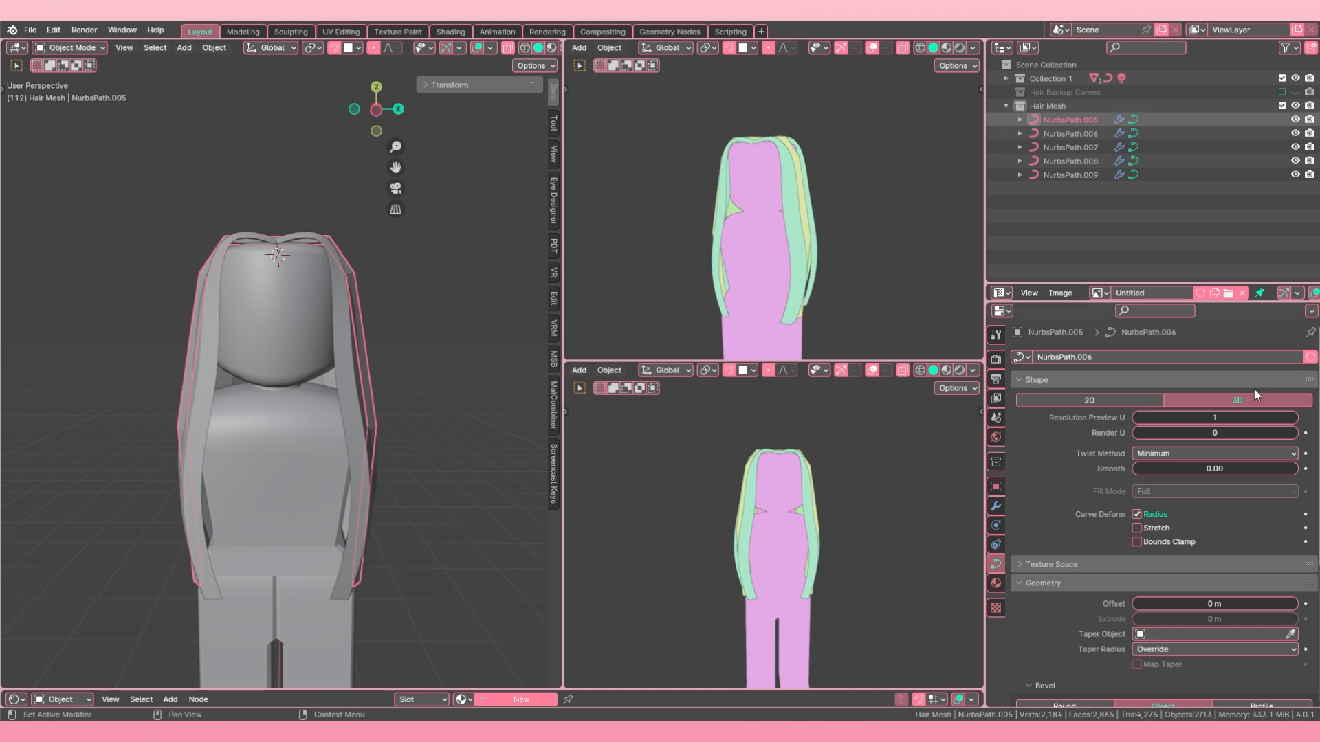
left_click(1295, 418)
left_click(1294, 418)
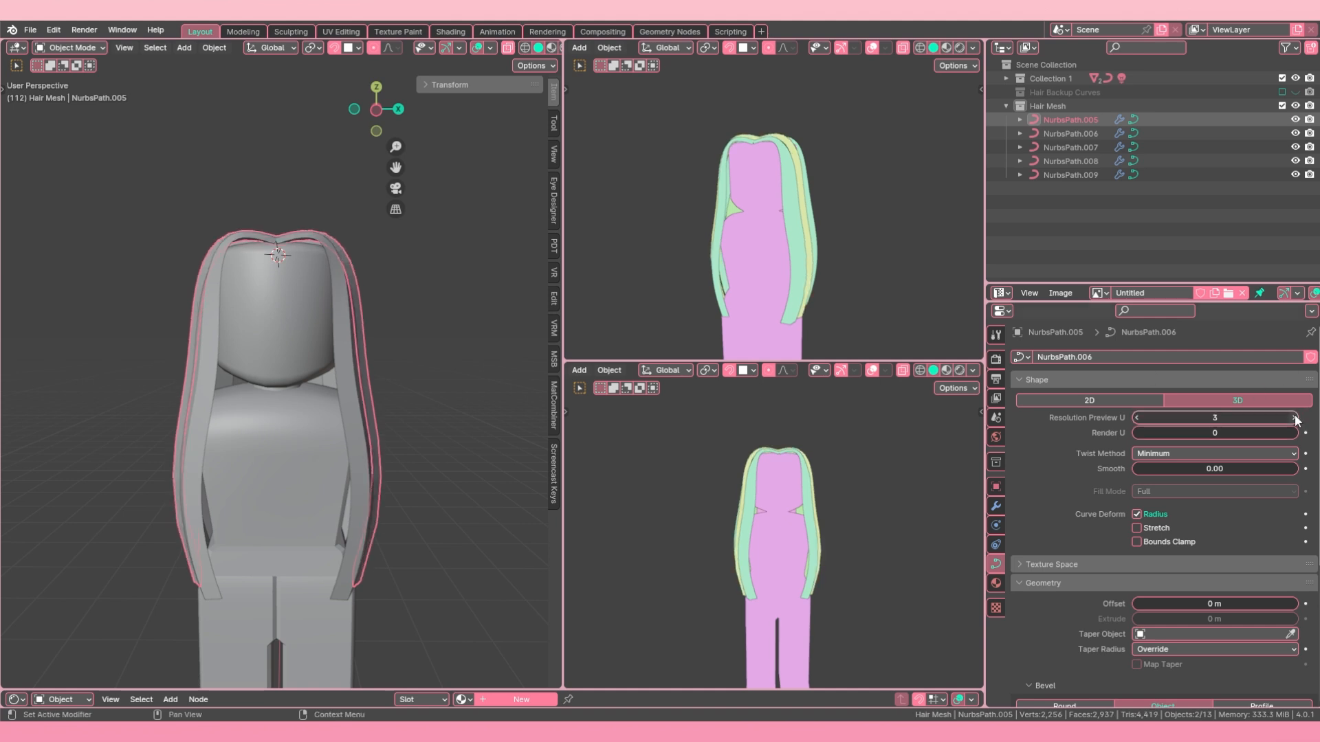
left_click(1138, 418)
Step: Set the preview resolution U of the front strand NurbsPath.009 to 3
middle_click_drag(128, 425, 237, 443)
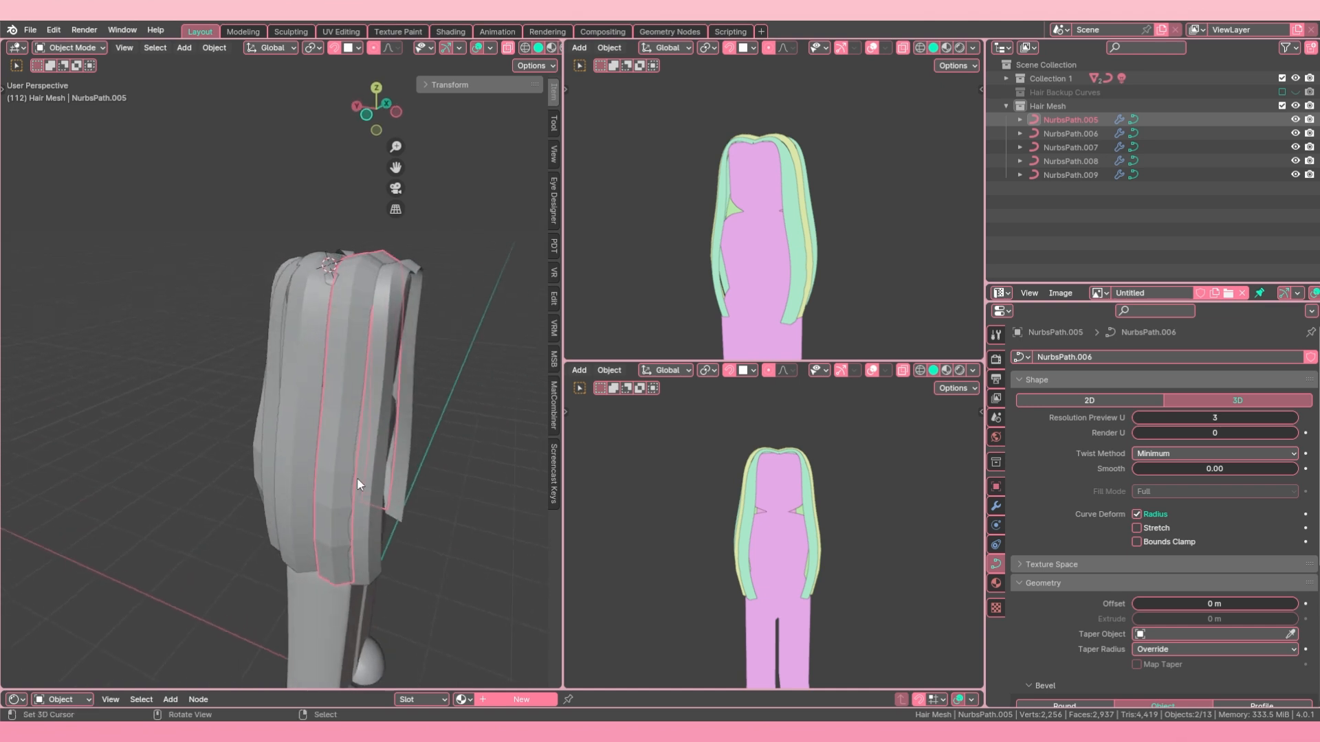
left_click(360, 483)
left_click_drag(1138, 418, 1114, 418)
mouse_move(1215, 418)
left_mouse_down()
mouse_move(1239, 418)
mouse_move(1218, 418)
left_mouse_up()
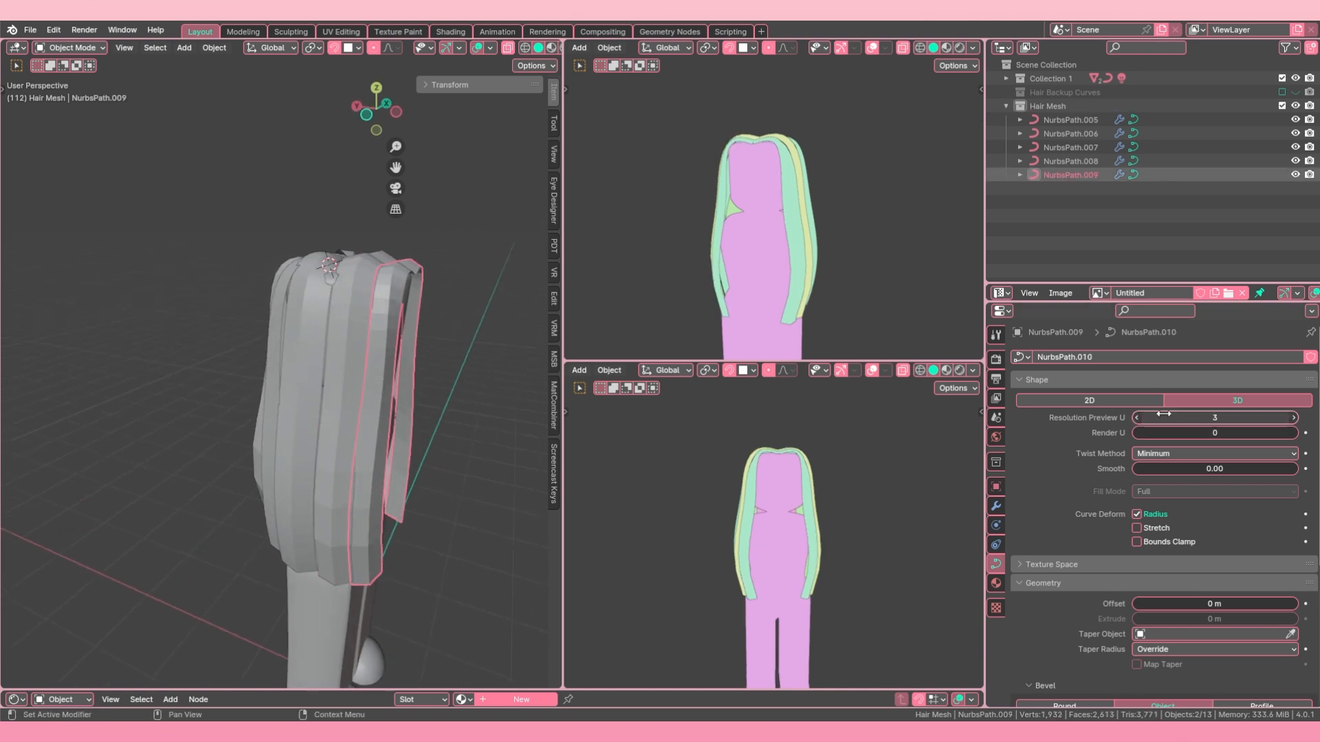
Step: Reduce the preview resolution U of the strands NurbsPath.008 and NurbsPath.007 to 3
middle_click_drag(293, 391, 337, 400)
left_click(338, 400)
left_click_drag(1143, 418, 1128, 417)
middle_click_drag(323, 399, 341, 402)
left_click(341, 401)
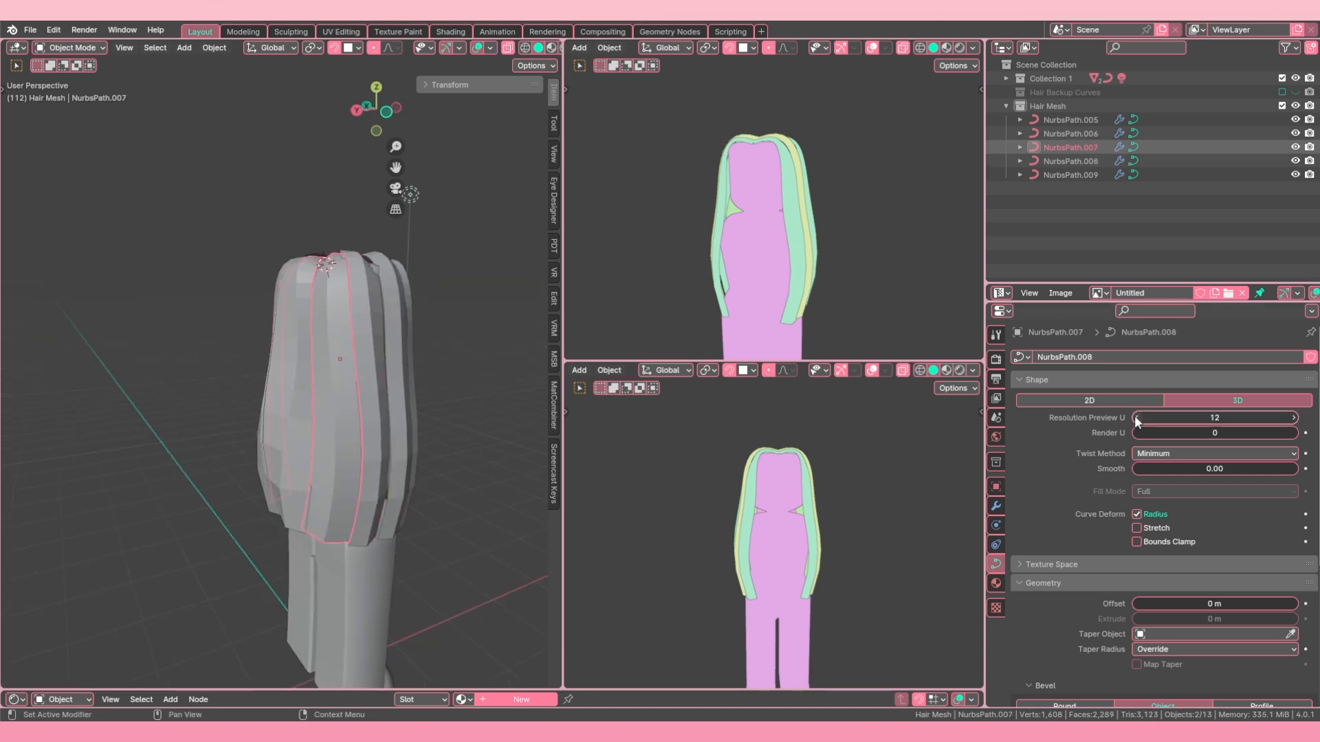
left_click_drag(1141, 418, 1127, 422)
Step: Raise the preview resolution U of the strands NurbsPath.009 and NurbsPath.005 to 5
middle_click_drag(531, 407, 212, 401)
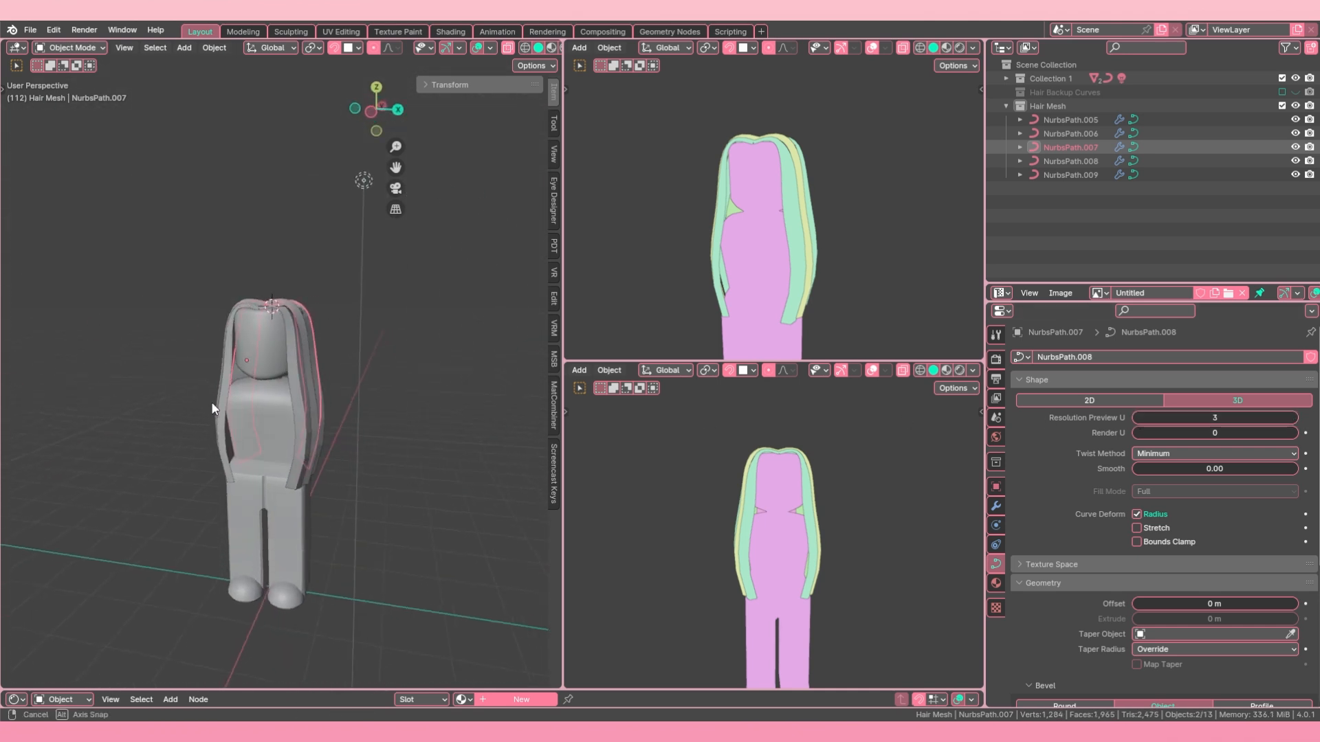
scroll(212, 401, "up", 3)
left_click(316, 395)
scroll(317, 395, "up", 2)
middle_click_drag(316, 395, 347, 365)
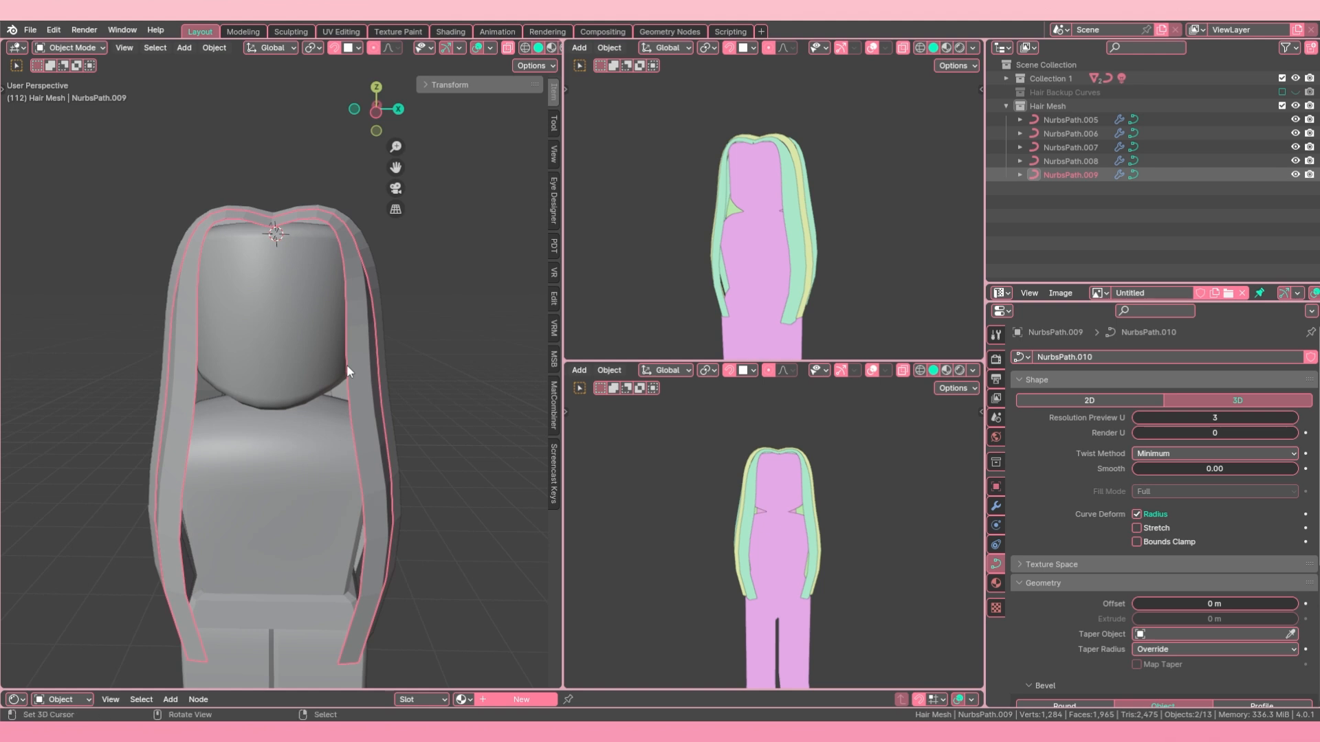
left_click(1292, 418)
middle_click_drag(390, 406, 206, 412)
left_click(297, 409, "shift")
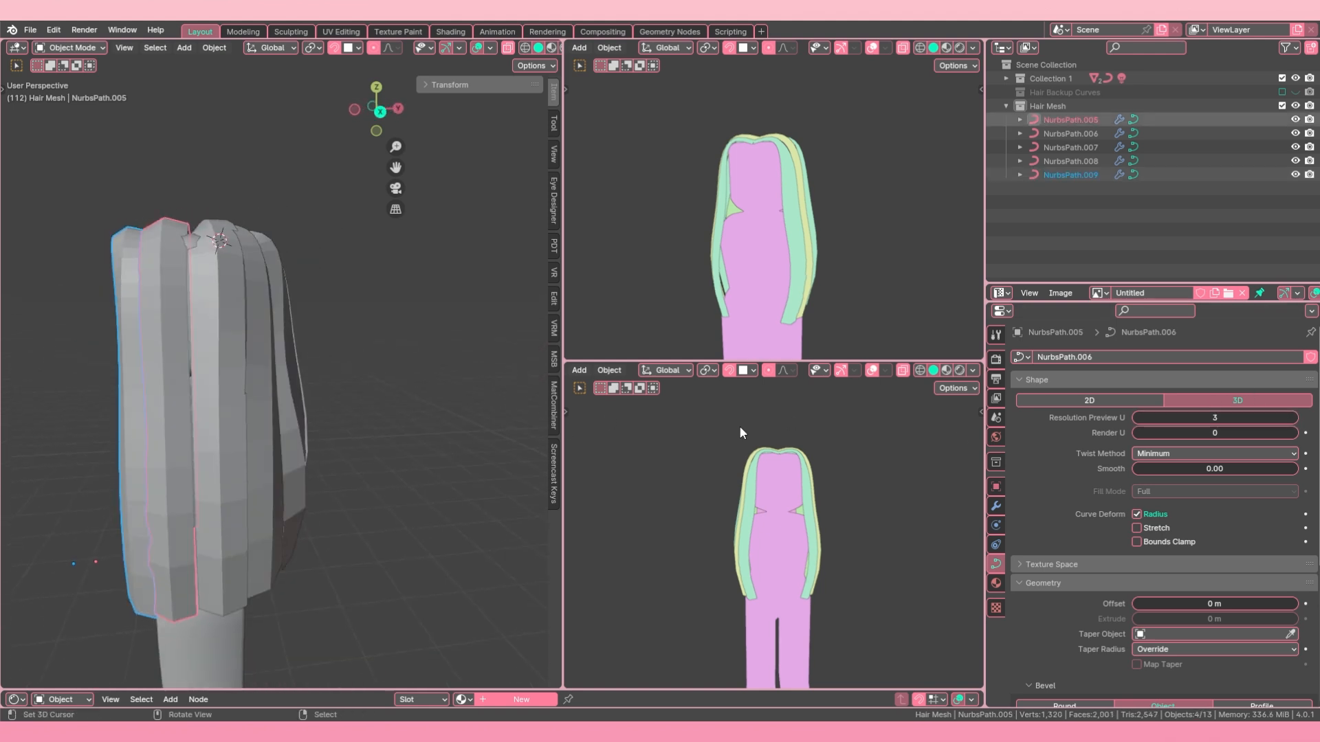
middle_click_drag(295, 426, 382, 435)
left_click(1294, 418)
left_click(230, 442)
left_click(418, 442)
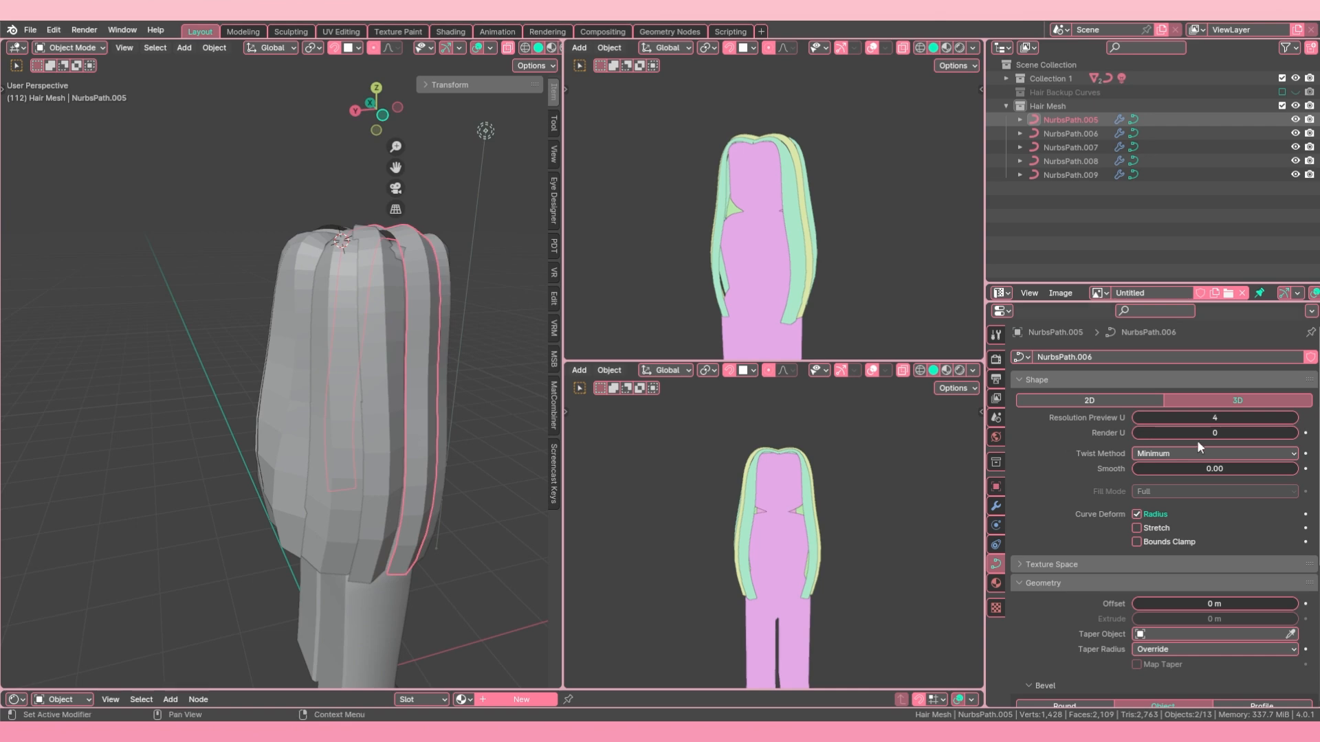
left_click(1294, 418)
Step: Raise the preview resolution U of the remaining strands NurbsPath.008, NurbsPath.007 and NurbsPath.006 to 5
left_click(371, 431)
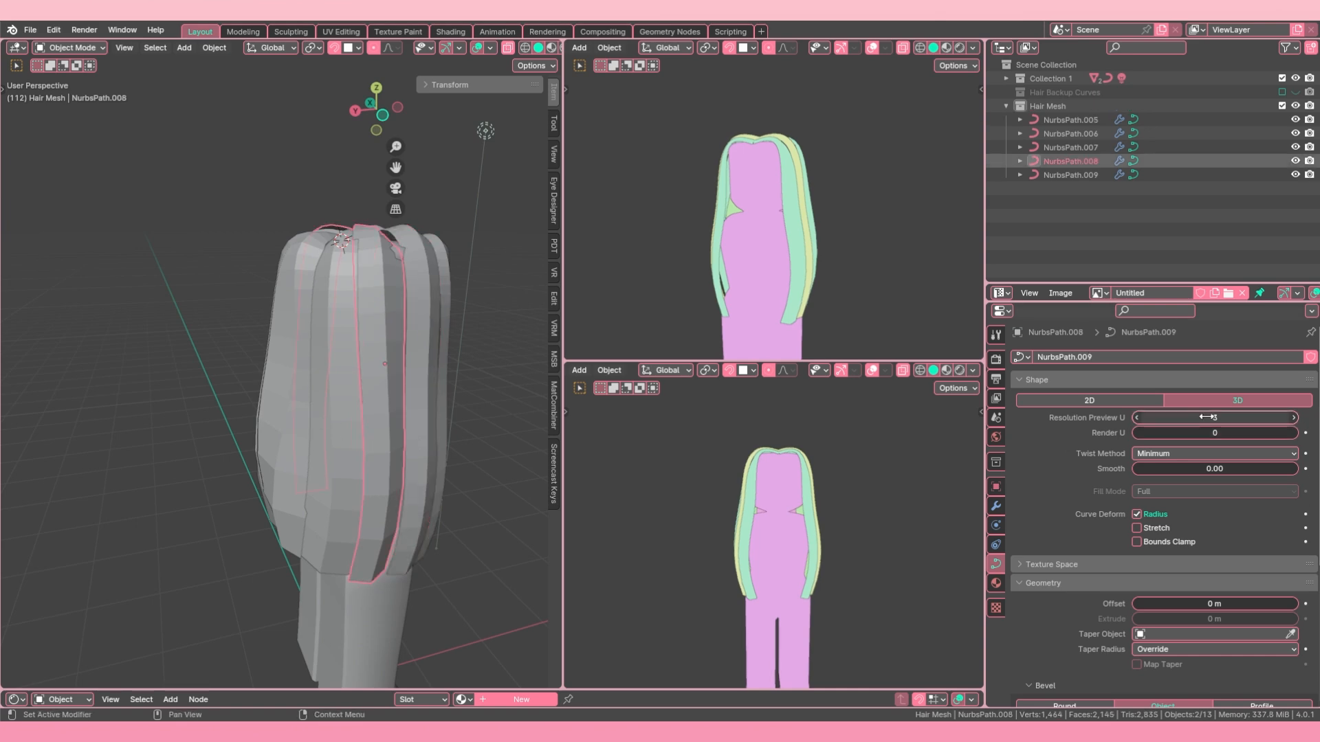
left_click(1295, 417)
left_click(319, 426)
left_click(1295, 418)
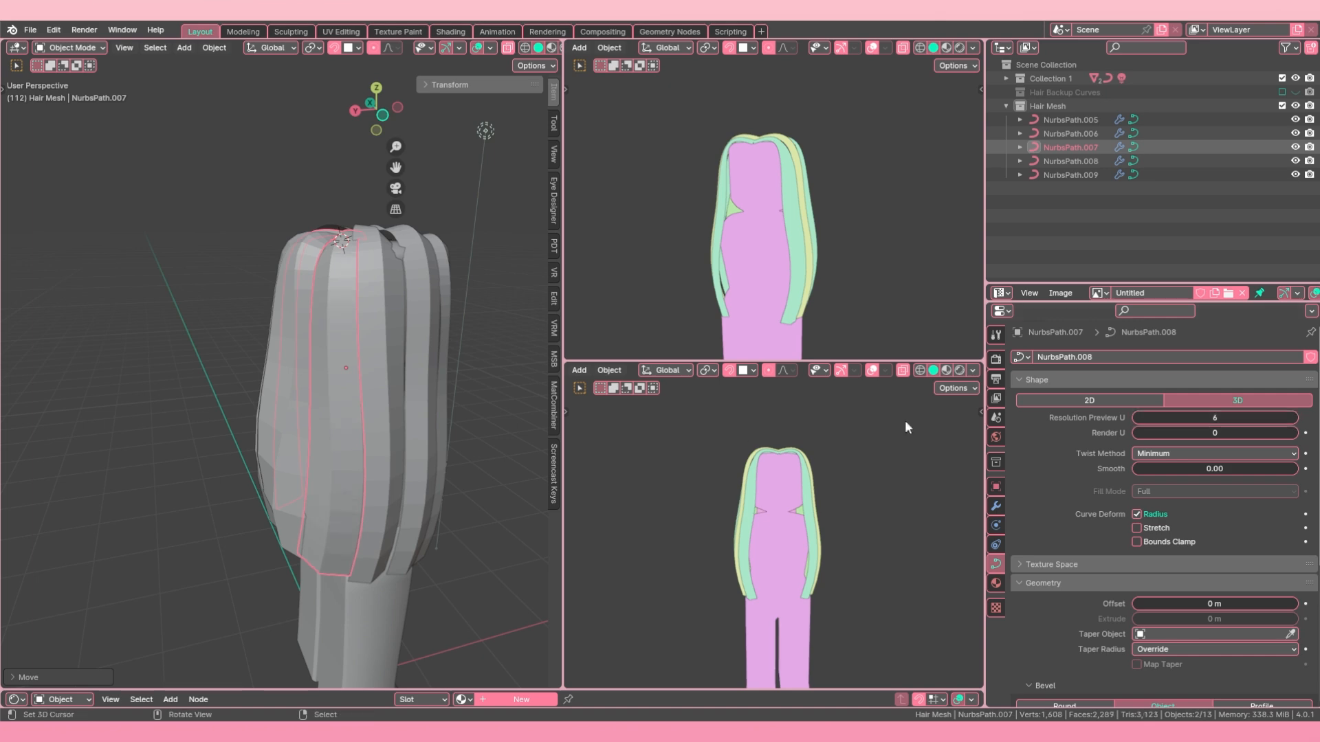
mouse_move(385, 405)
middle_mouse_down()
mouse_move(290, 411)
mouse_move(366, 400)
mouse_move(320, 398)
mouse_move(402, 406)
middle_mouse_up()
right_click(290, 413)
left_click(1294, 418)
Step: Select all five hair strands with NurbsPath.009 as the active one, and remove its Mirror modifier
right_click(348, 443, "shift")
middle_click_drag(348, 443, 268, 435)
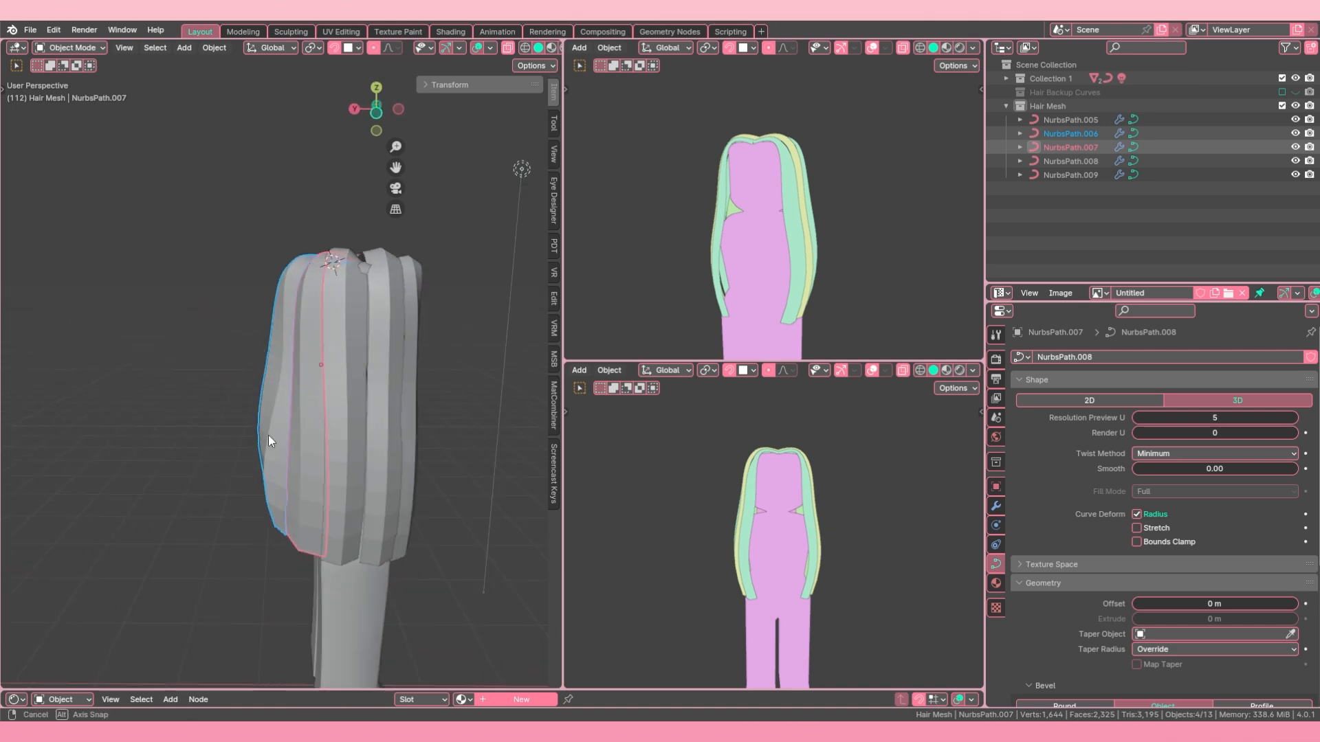
right_click(397, 447, "shift")
right_click(409, 448, "shift")
right_click(423, 447, "shift")
middle_click_drag(424, 447, 313, 413)
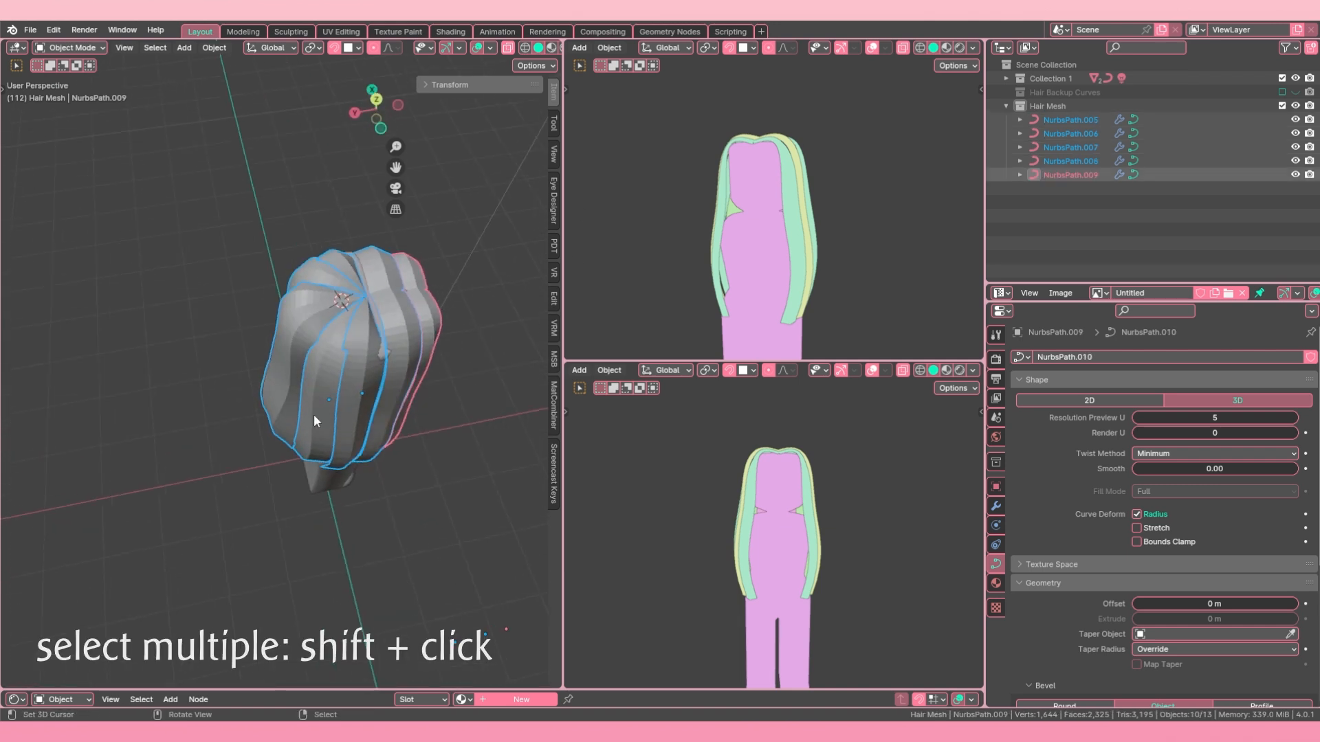
left_click(996, 507)
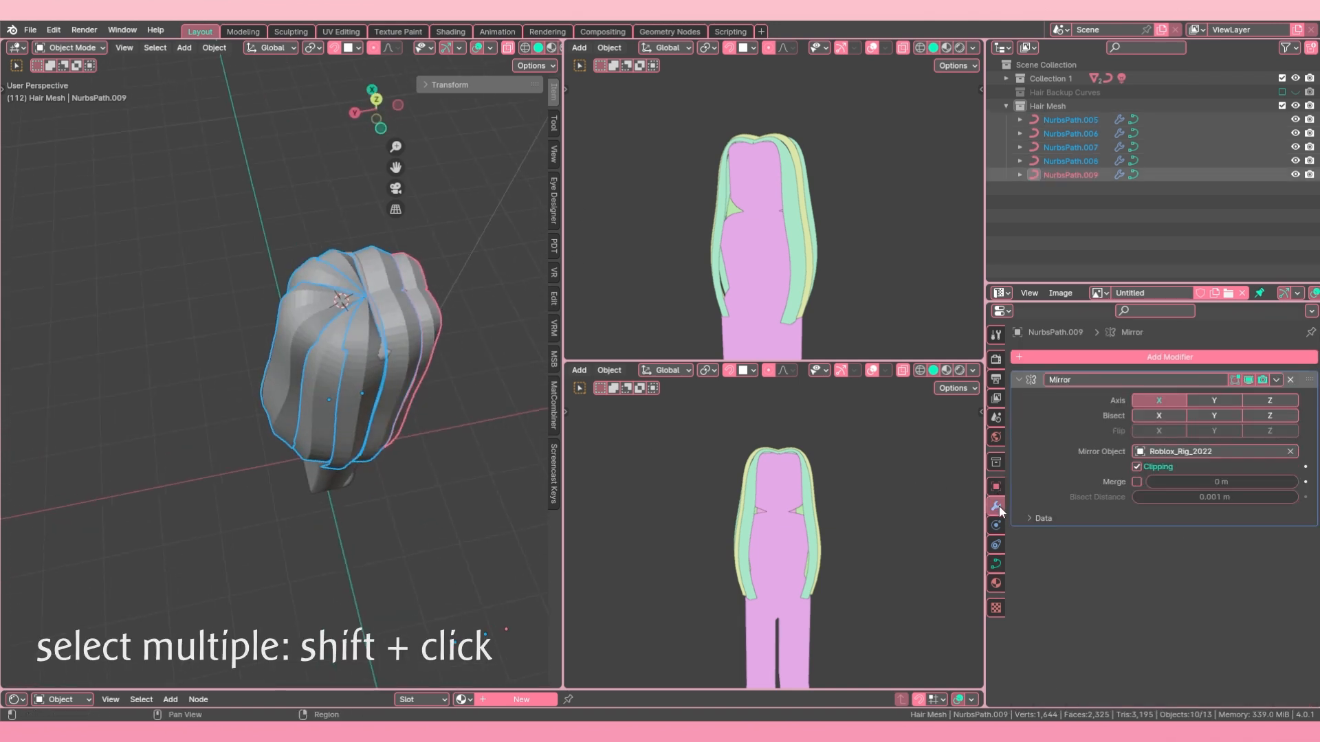
left_click(1290, 380)
middle_click_drag(433, 323, 407, 332)
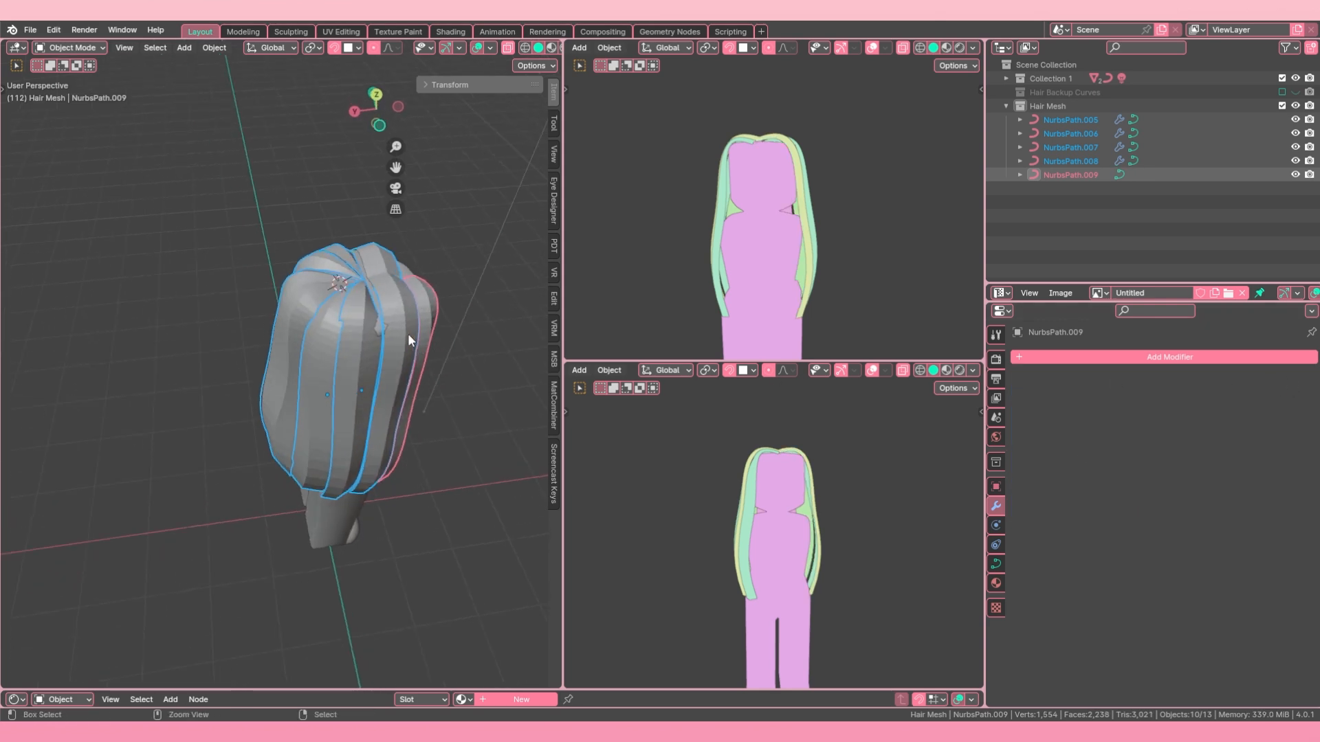
Step: Copy the empty modifier stack of NurbsPath.009 to the other selected strands, and undo the copy
key("ctrl+l")
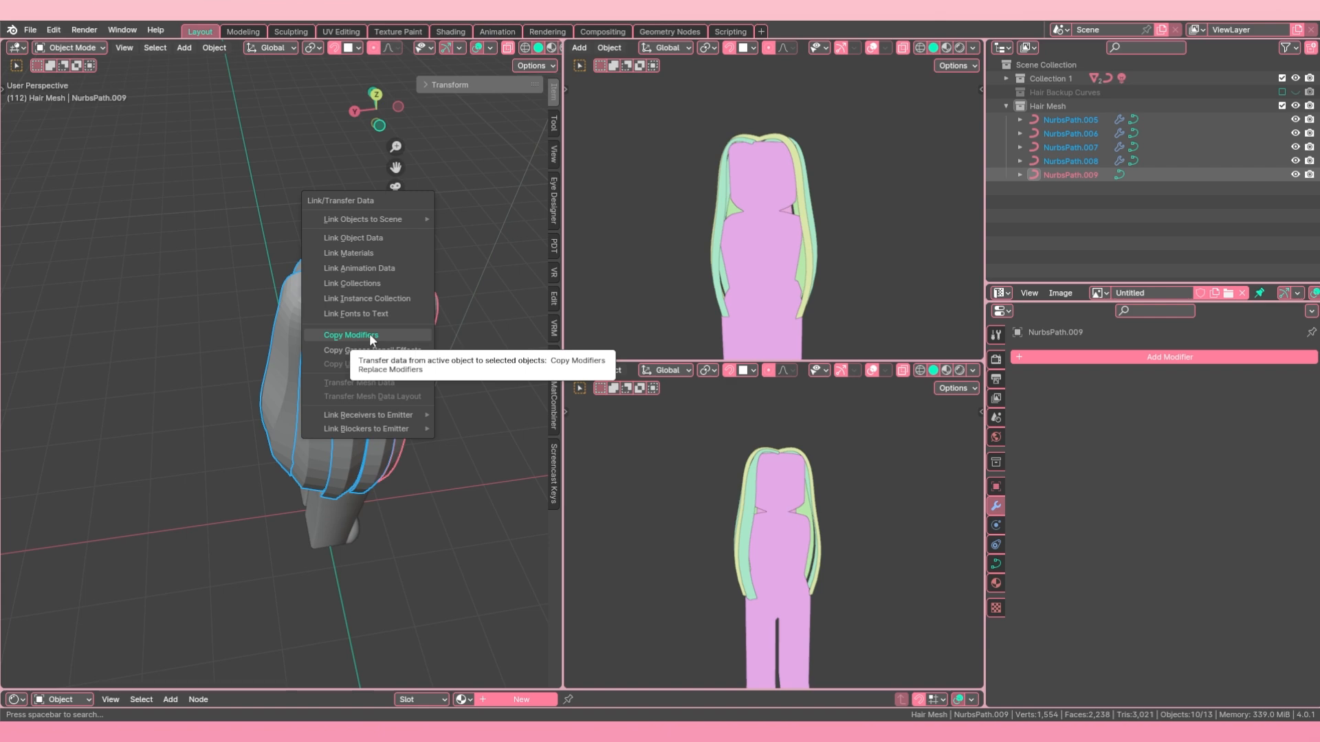
key("ctrl+l")
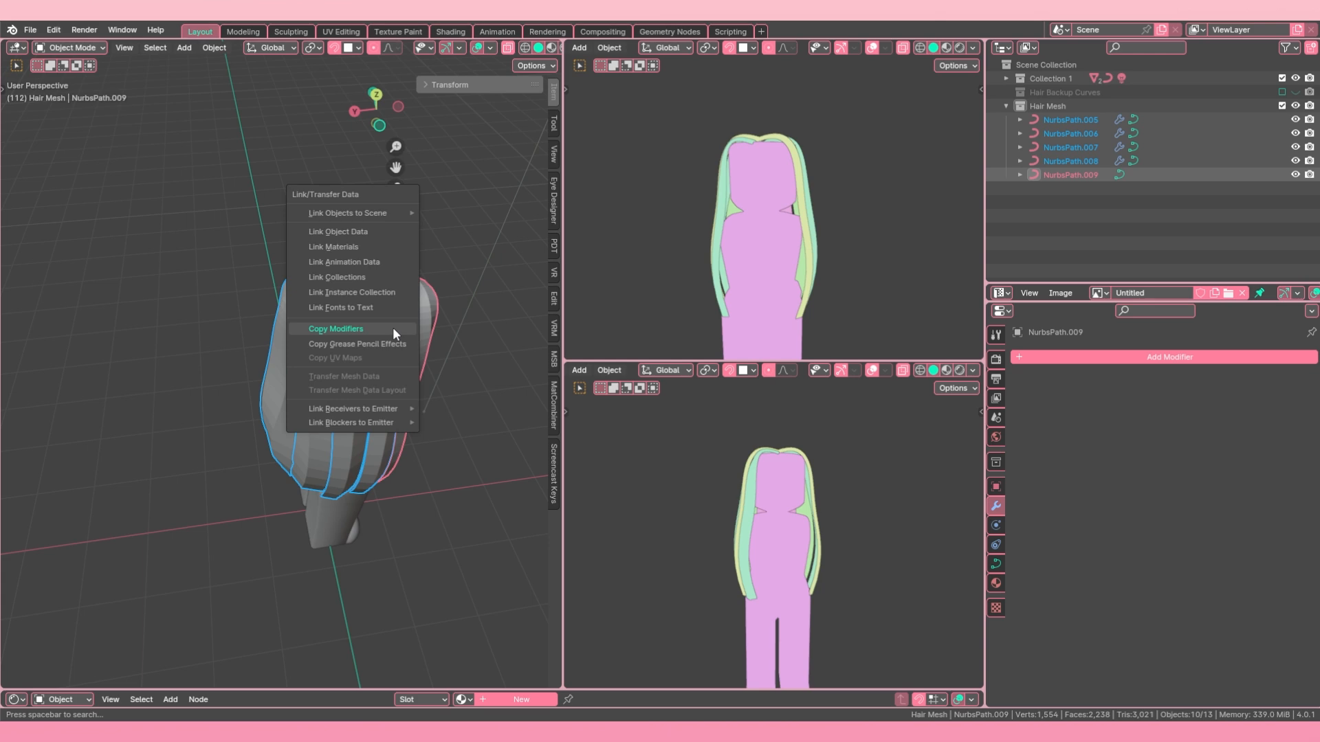
left_click(393, 327)
middle_click_drag(232, 333, 427, 276)
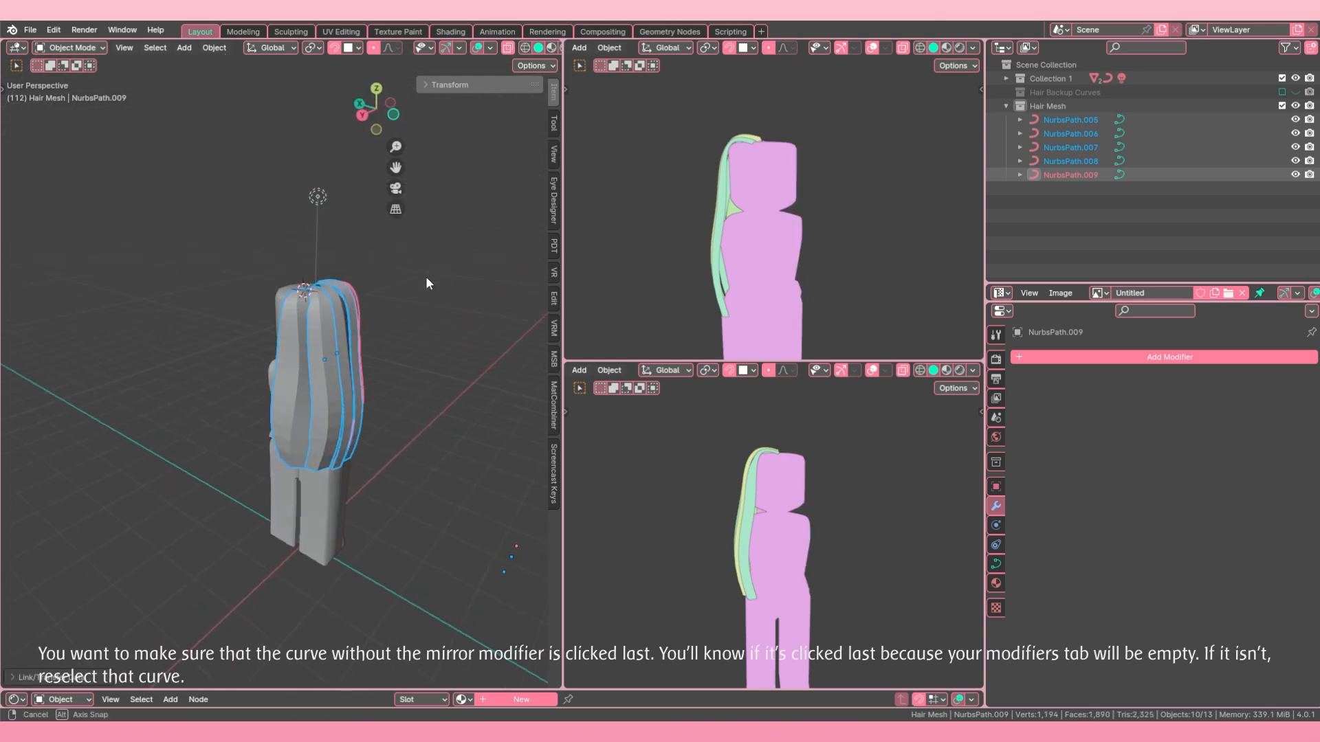
left_click(308, 374)
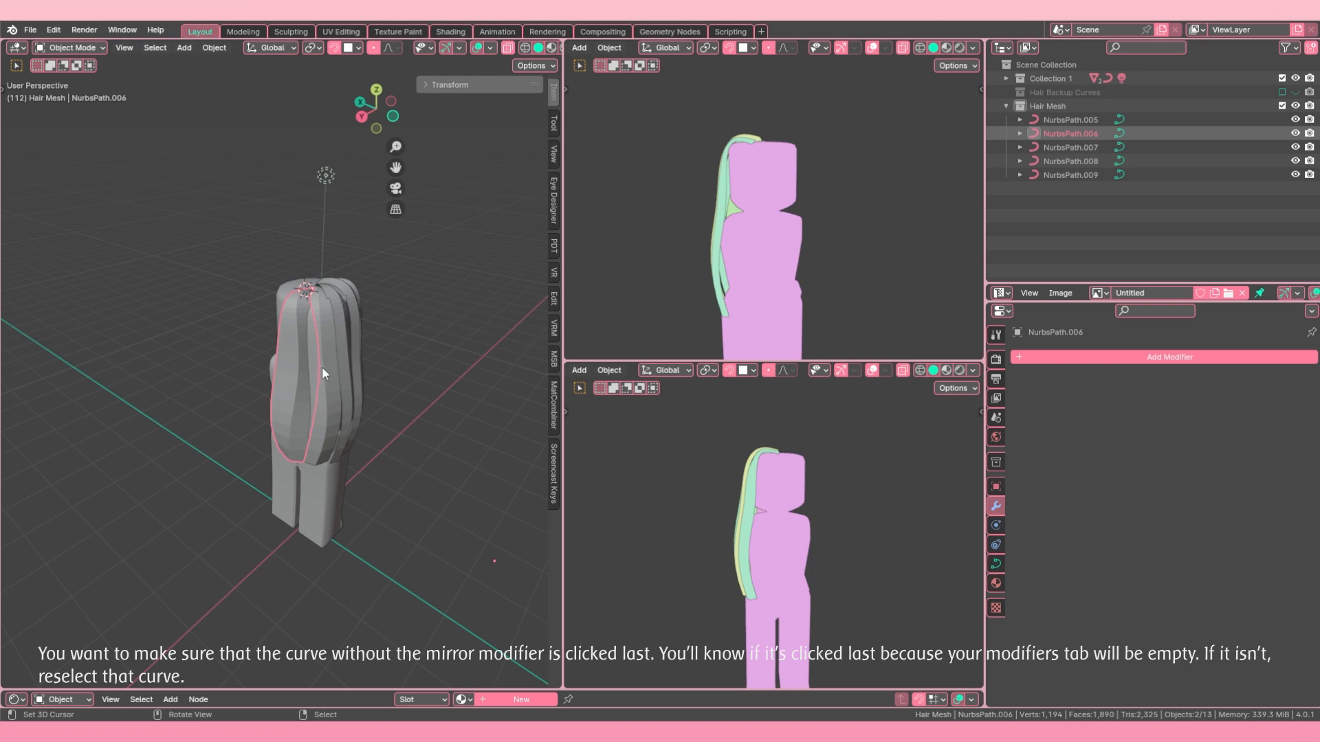
key("ctrl+z")
Step: Remove the Mirror modifier from the back strand NurbsPath.006
left_click(291, 362)
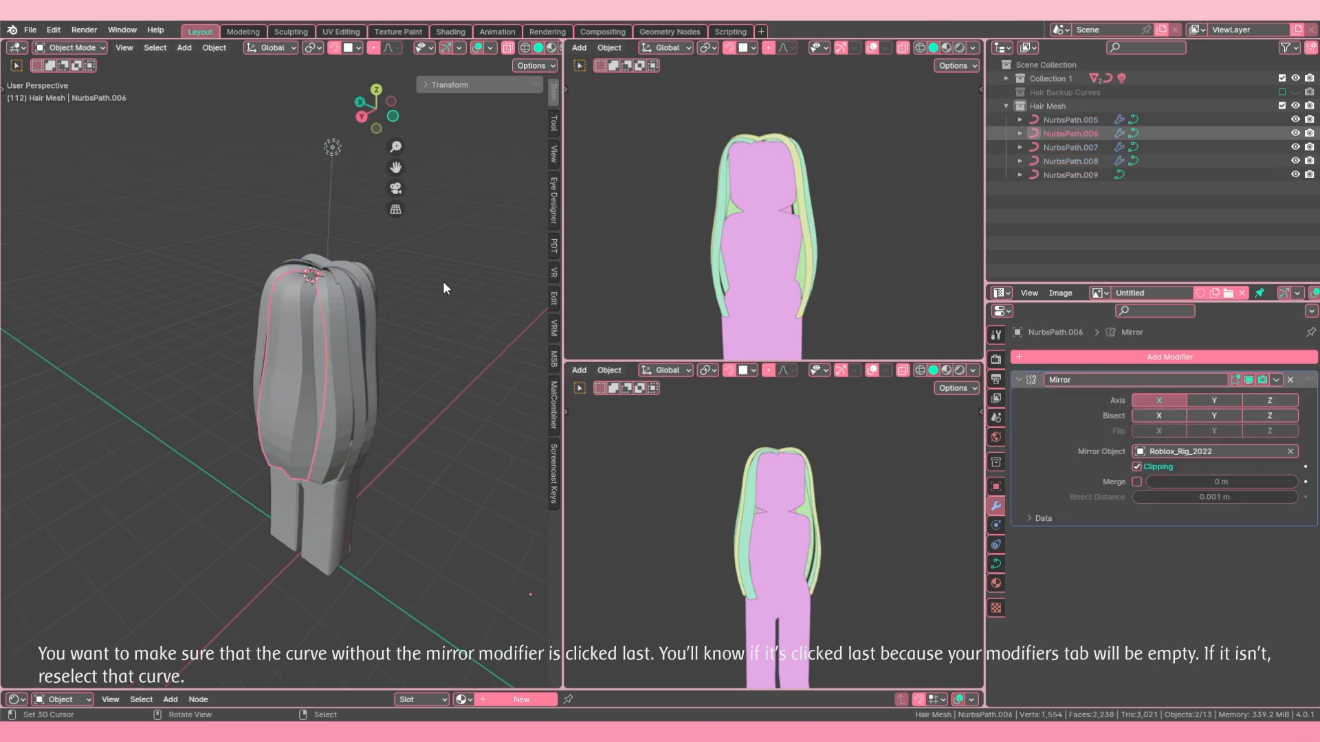
left_click(1291, 381)
Step: Remove the Mirror modifier from the neighbouring strand NurbsPath.007, and undo the removal
left_click(324, 365)
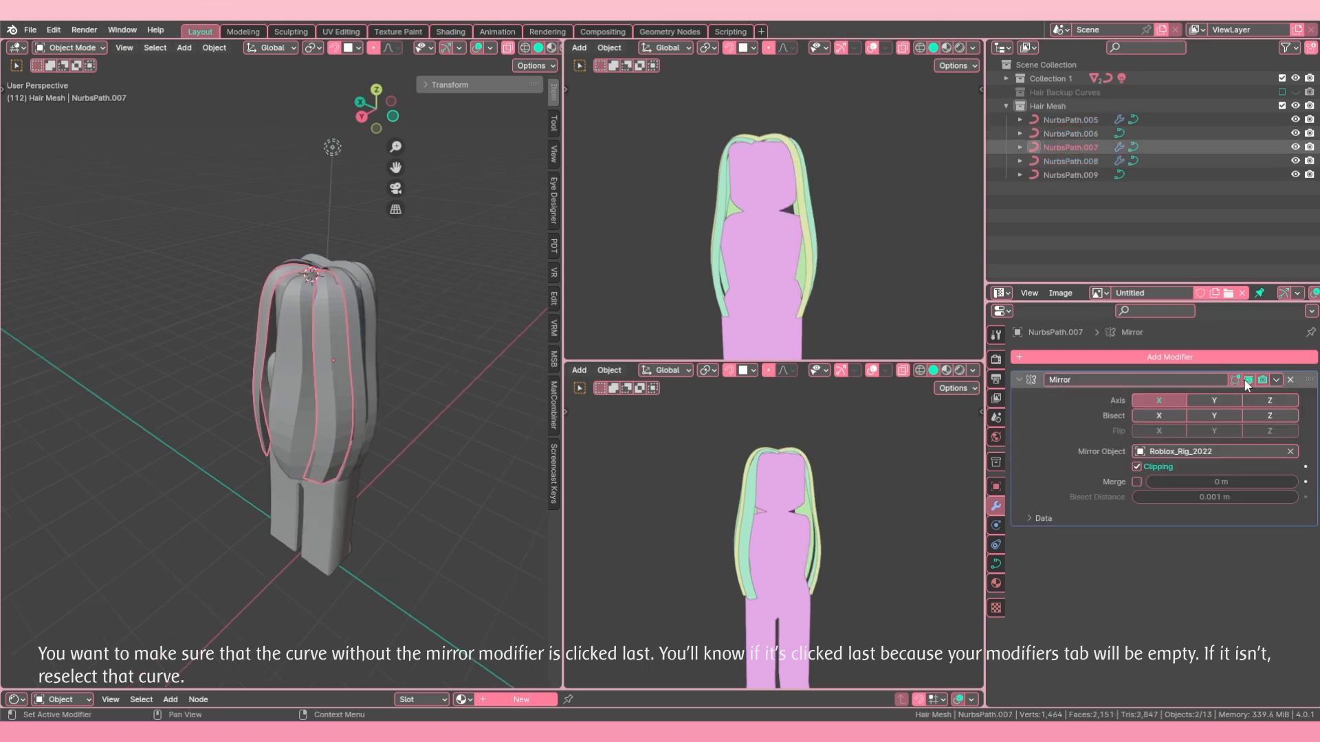
left_click(1292, 379)
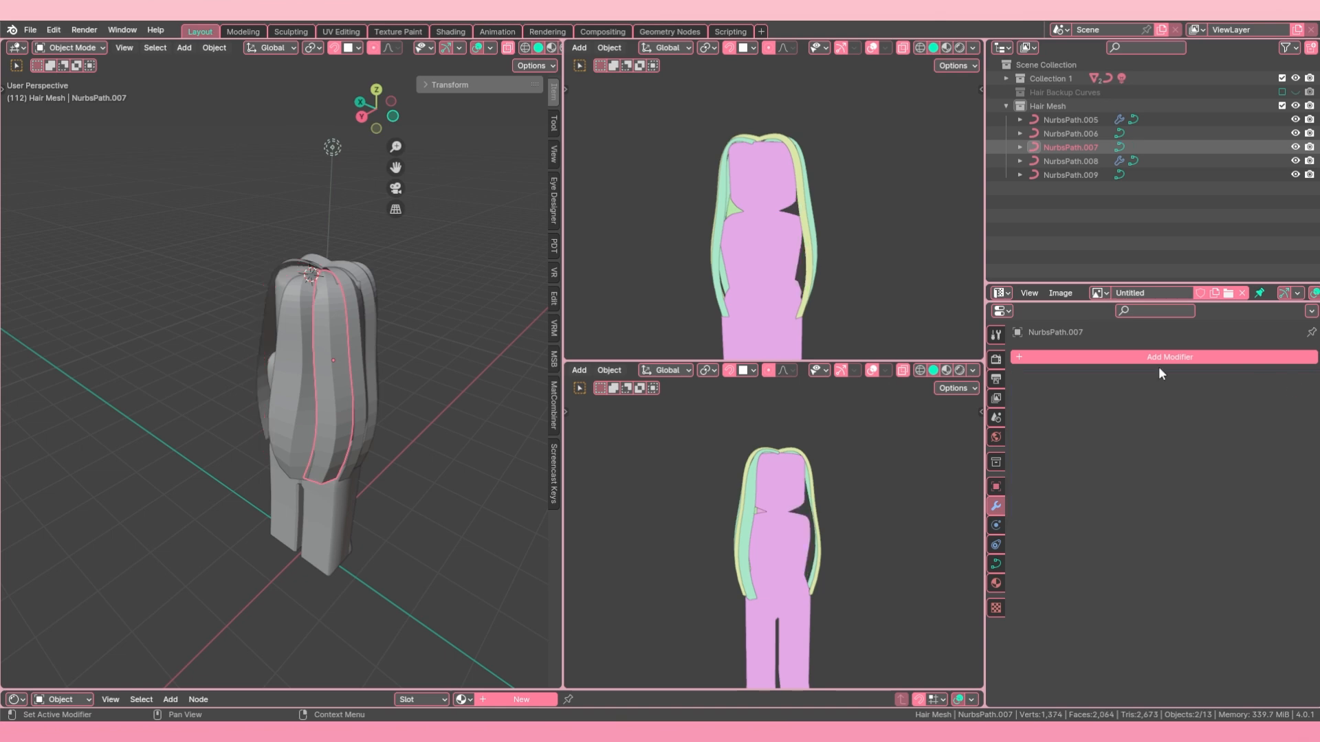
key("ctrl+z")
Step: Select all five strands with NurbsPath.006 as the active one, and copy its empty modifier stack to the others
left_click(294, 370, "shift")
left_click(349, 374, "shift")
middle_click_drag(352, 375, 290, 360)
left_click(365, 394, "shift")
left_click(346, 397, "shift")
left_click(313, 400, "shift")
left_click(291, 361, "shift")
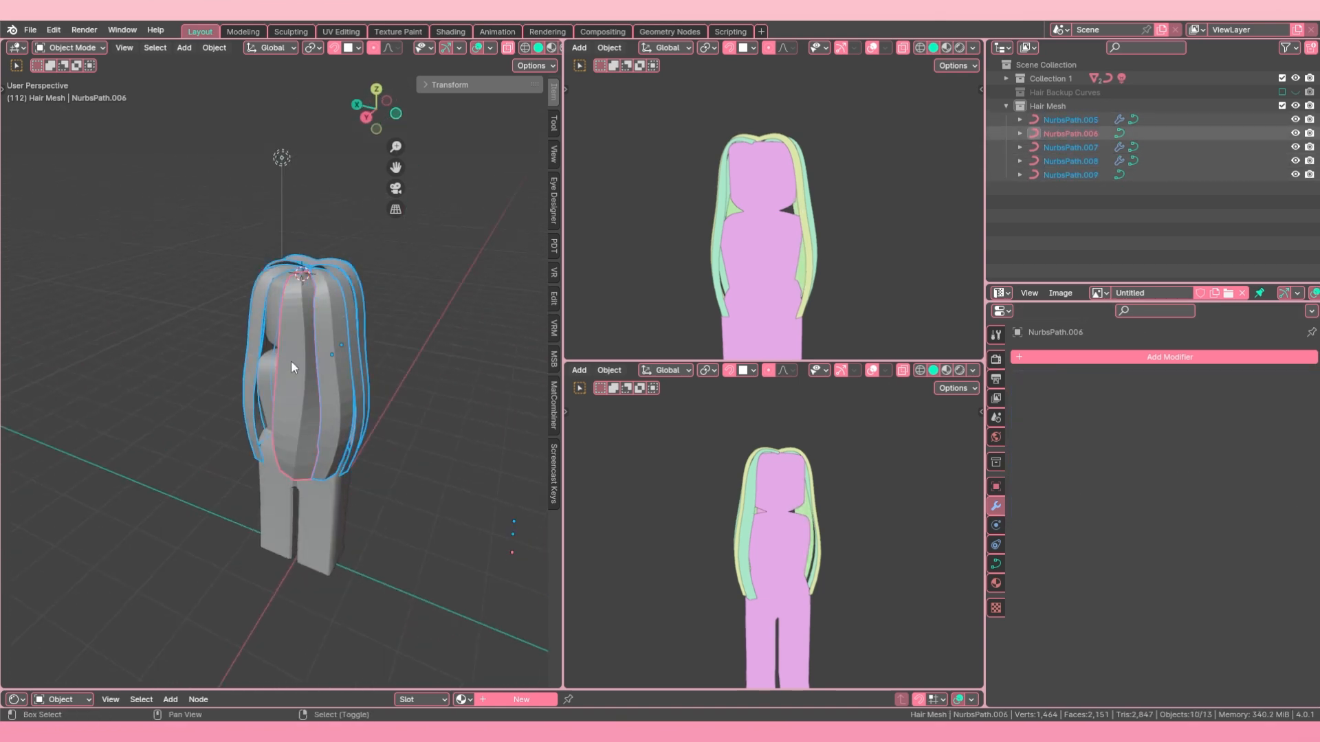
key("ctrl+l")
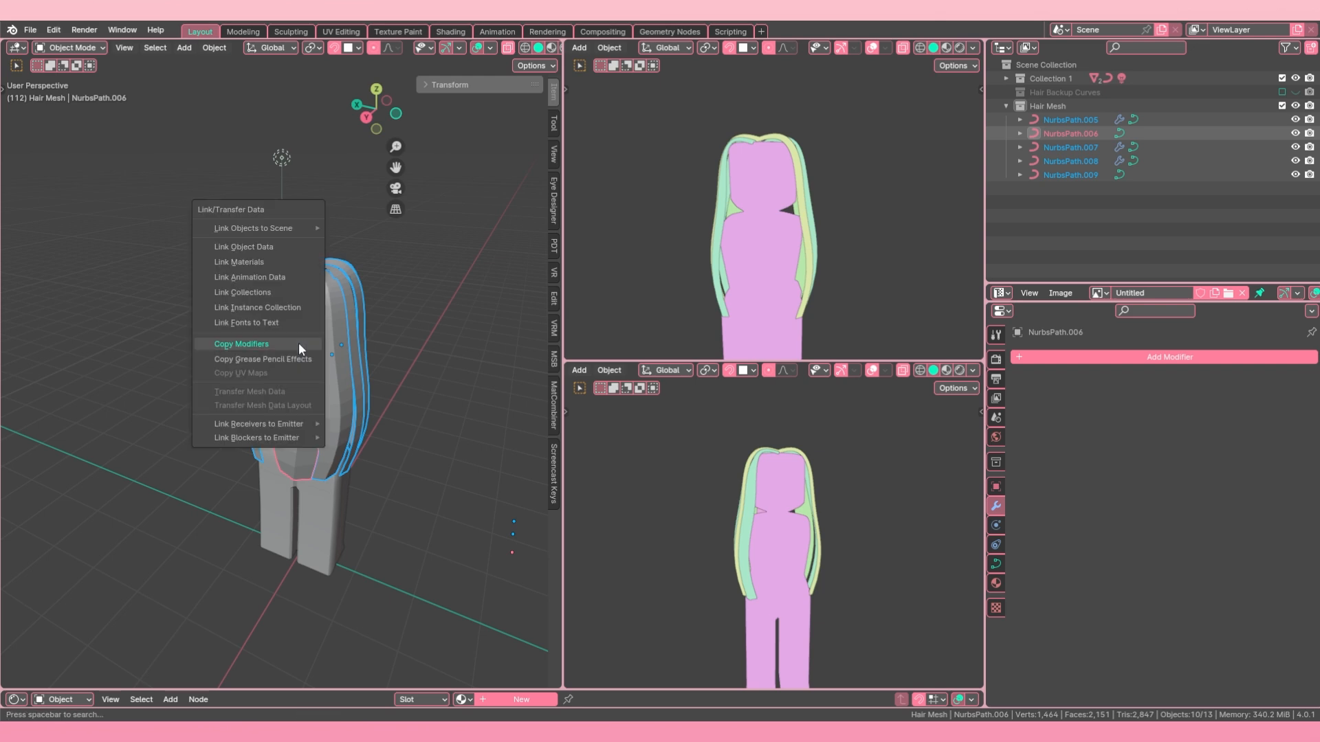
left_click(298, 342)
Step: Select the five unmirrored strand curves NurbsPath.005 to NurbsPath.009 and convert them to meshes
middle_click_drag(341, 346, 351, 319)
key("alt+a")
left_click(285, 371)
middle_click_drag(282, 375, 320, 389)
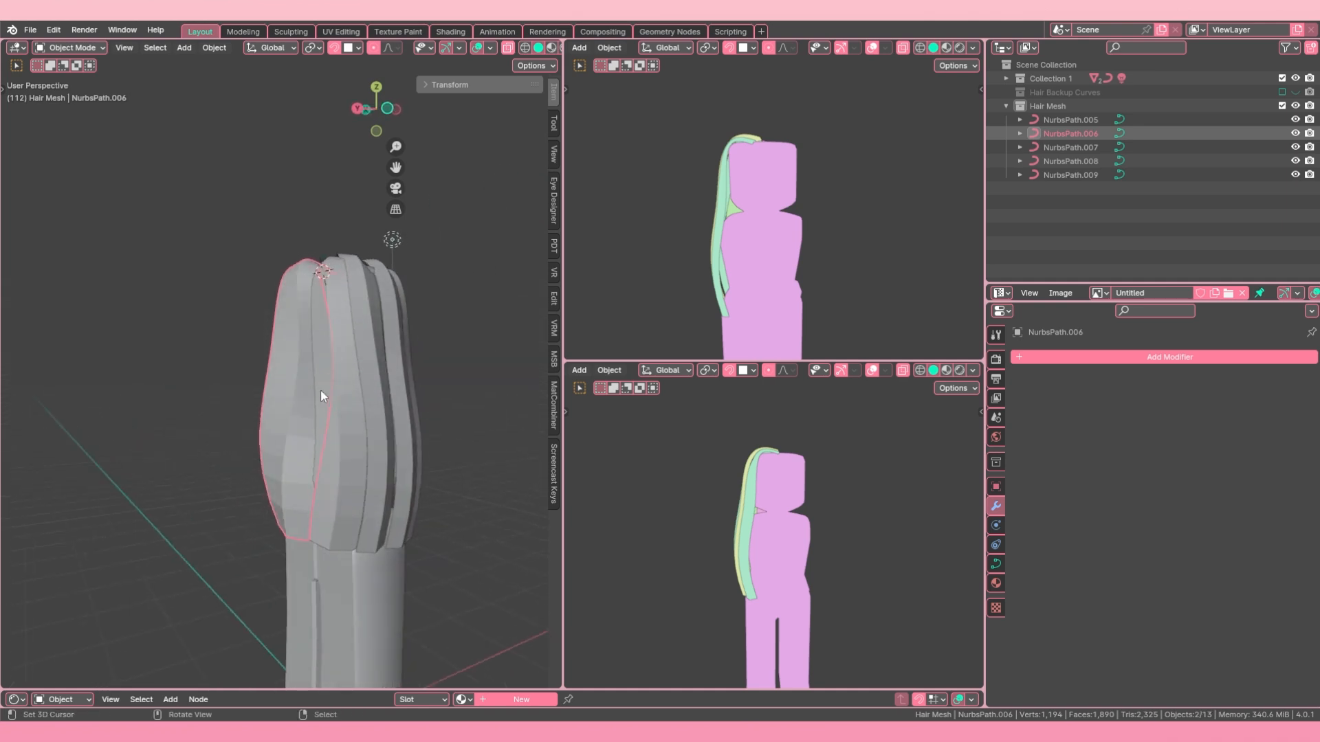
left_click(366, 417, "shift")
left_click(381, 418, "shift")
left_click(382, 426, "shift")
middle_click_drag(454, 422, 357, 403)
left_click(401, 422, "shift")
left_click(208, 47)
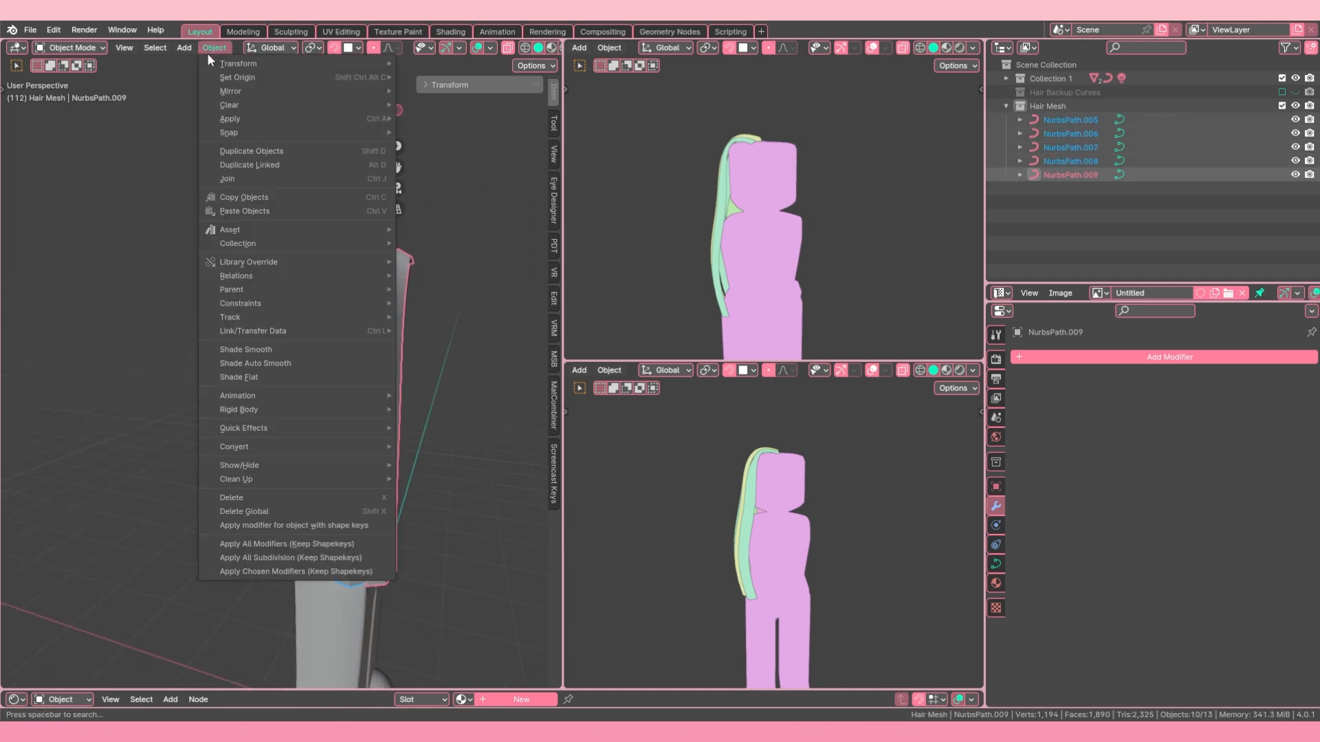
mouse_move(268, 447)
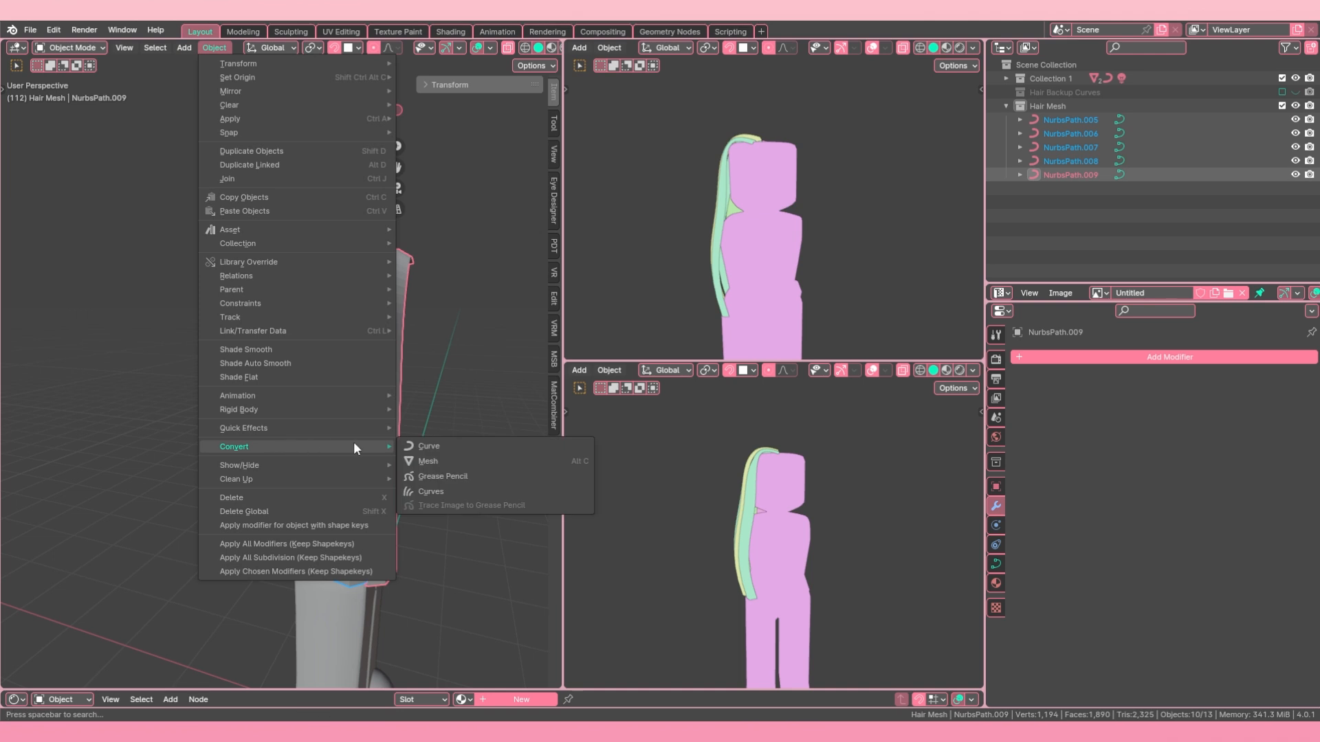
left_click(452, 457)
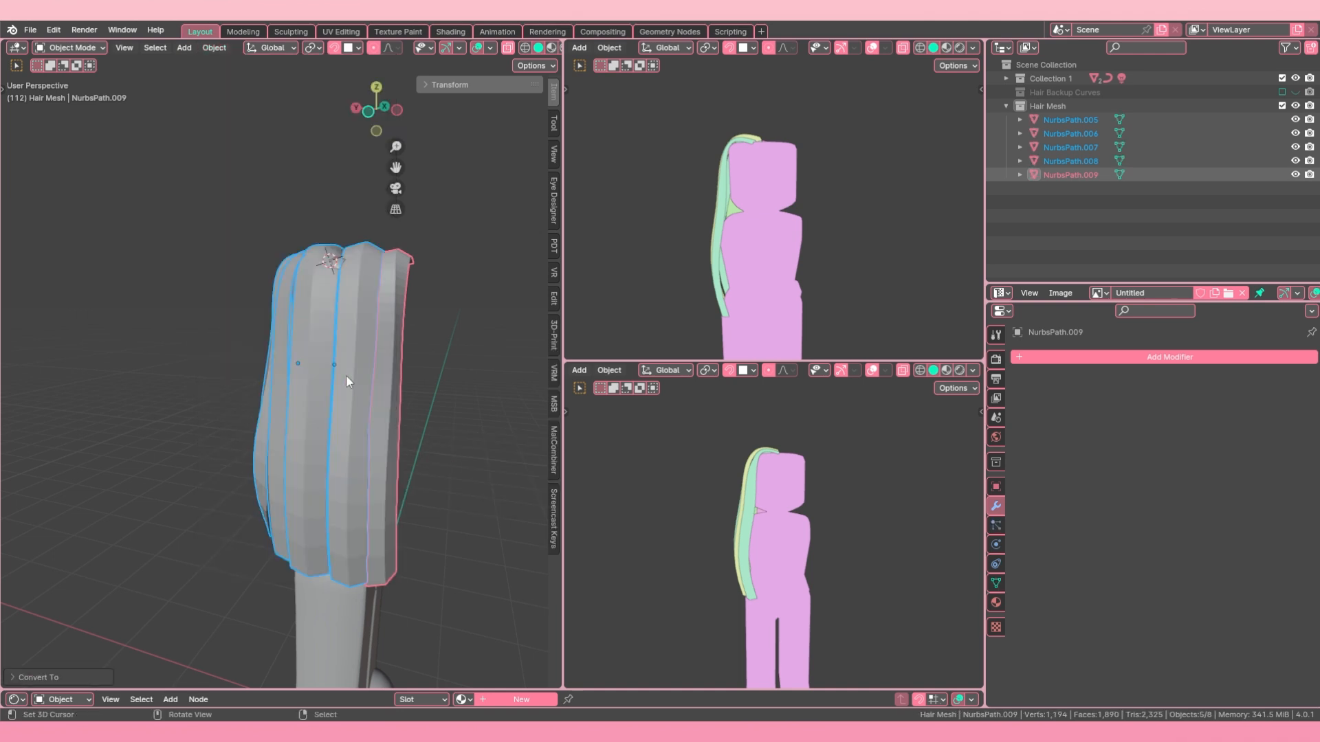
middle_click_drag(345, 373, 400, 379)
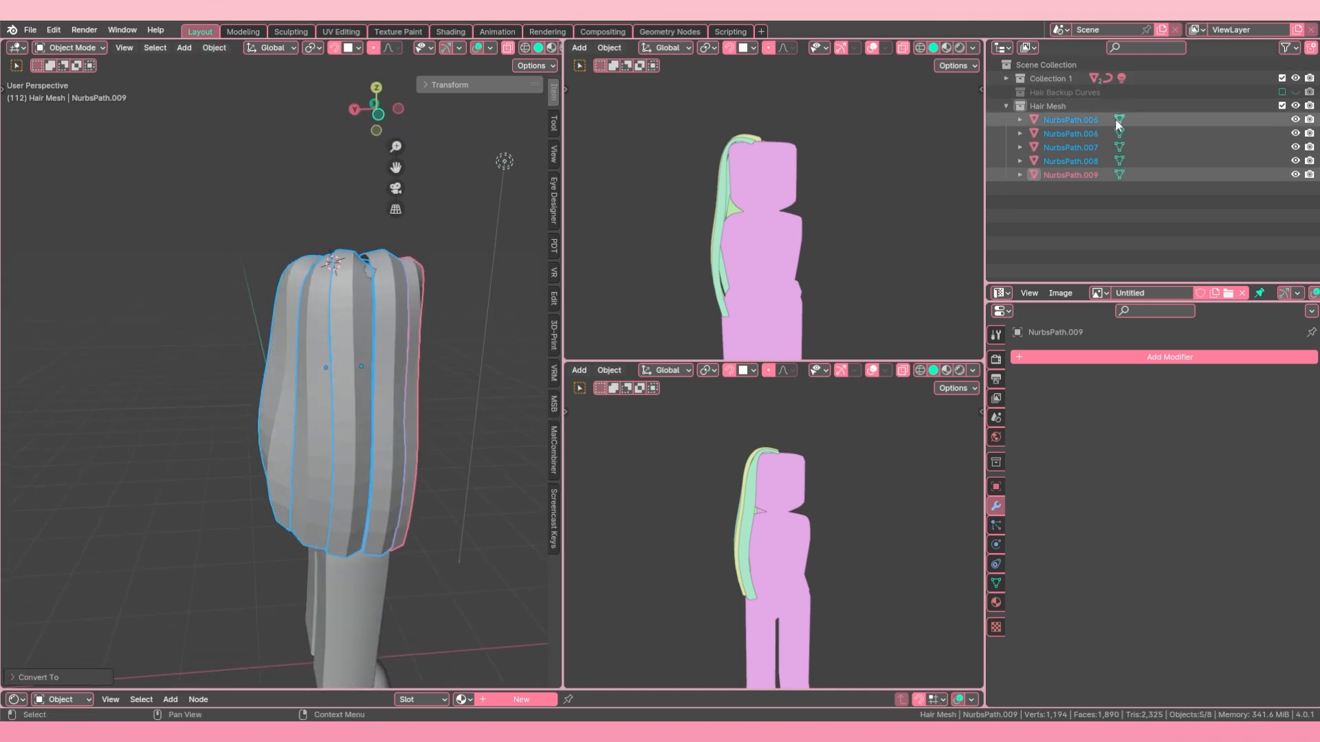
Step: Re-enable the Hair Backup Curves collection in the view layer, collapse its contents and make it the active collection
left_click(1007, 78)
left_click(1007, 78)
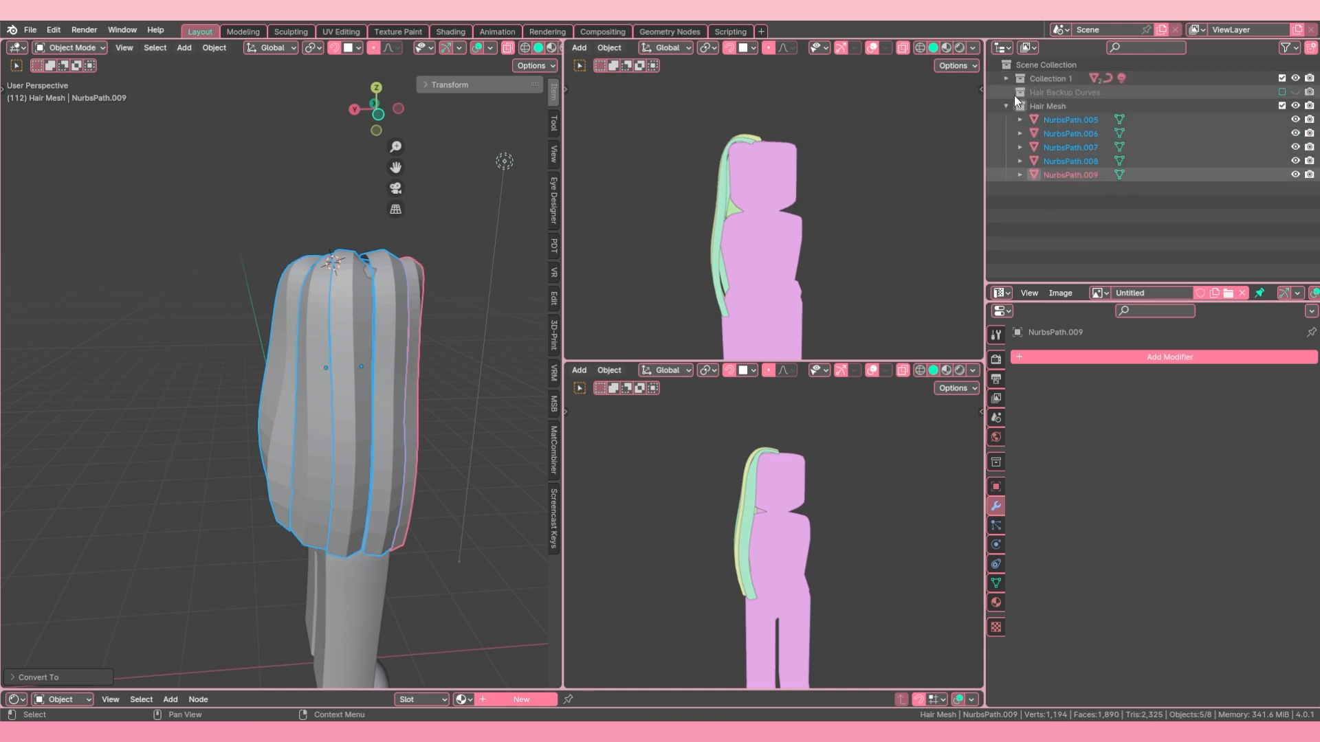
left_click(1281, 92)
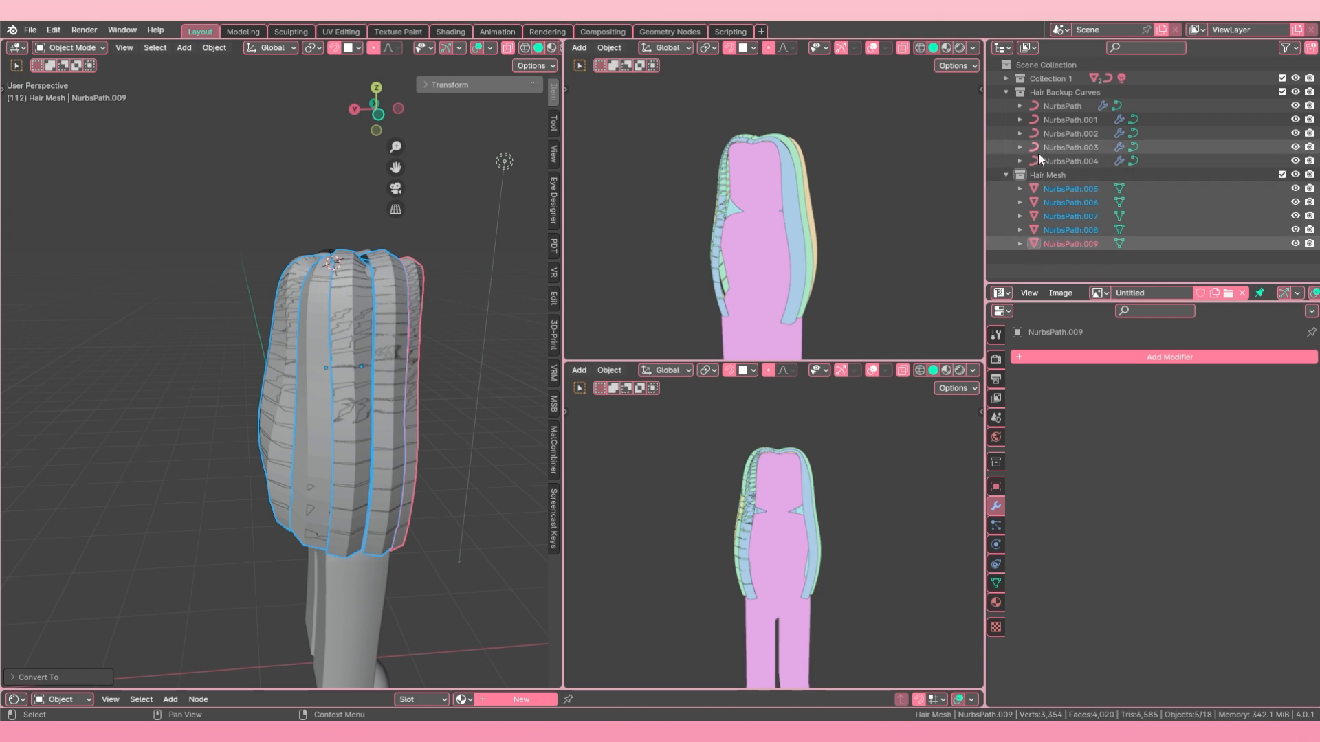
left_click(1006, 92)
left_click(1068, 93)
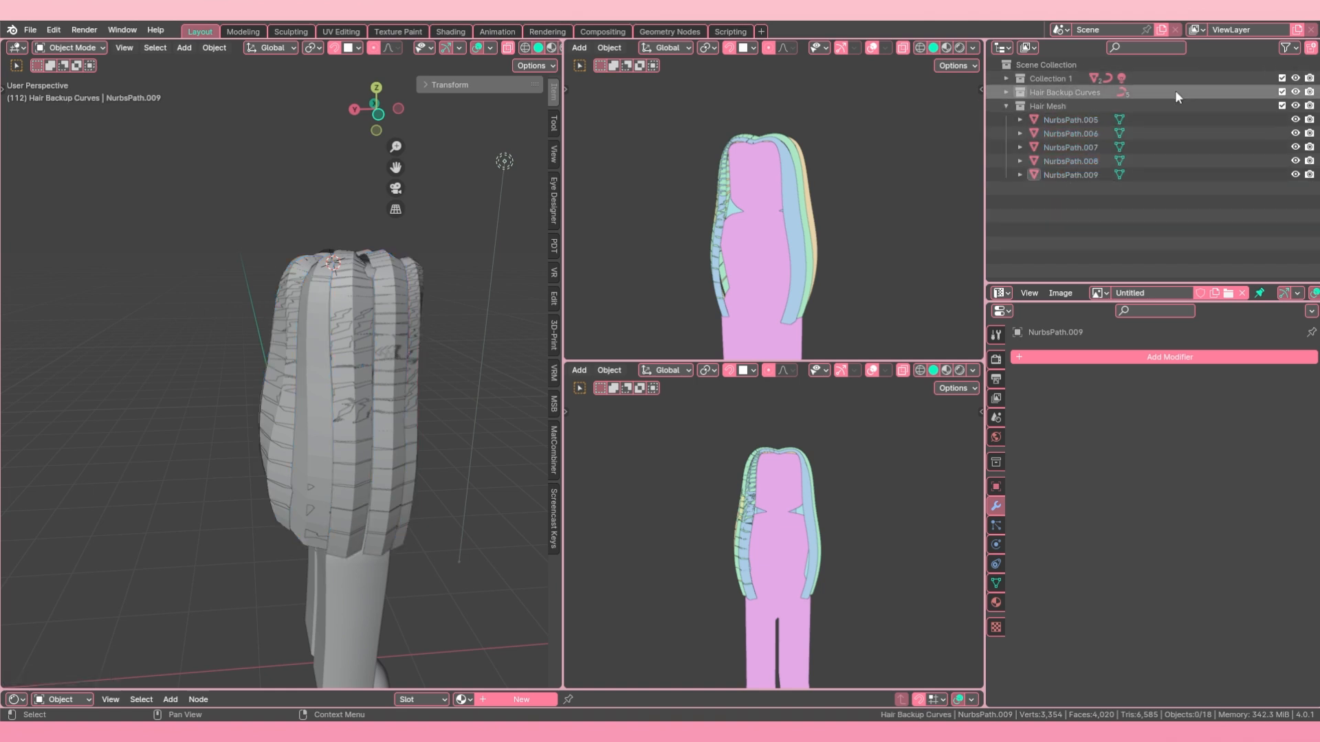
Step: Exclude the Hair Backup Curves collection from the view layer and inspect strand NurbsPath.005's topology in Edit Mode
left_click(1282, 92)
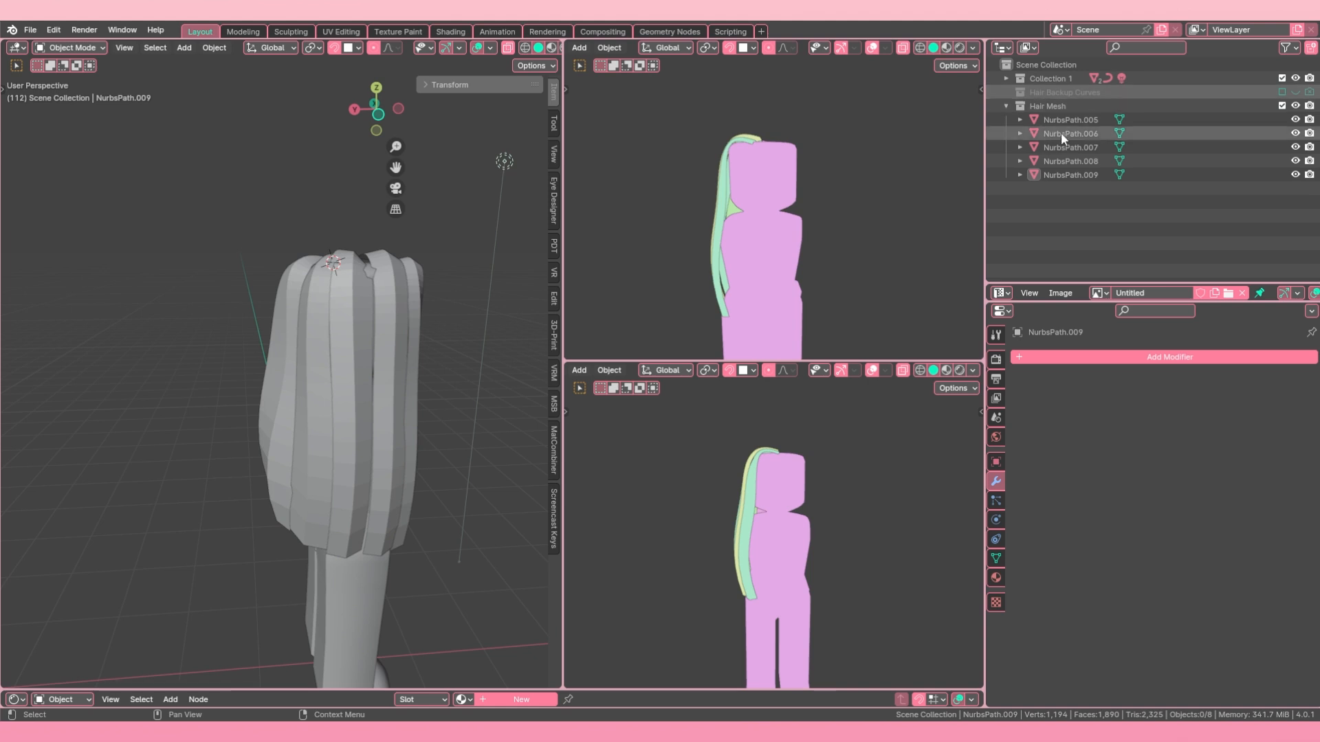
scroll(367, 330, "down", 2)
middle_click_drag(368, 330, 327, 369)
left_click(335, 357)
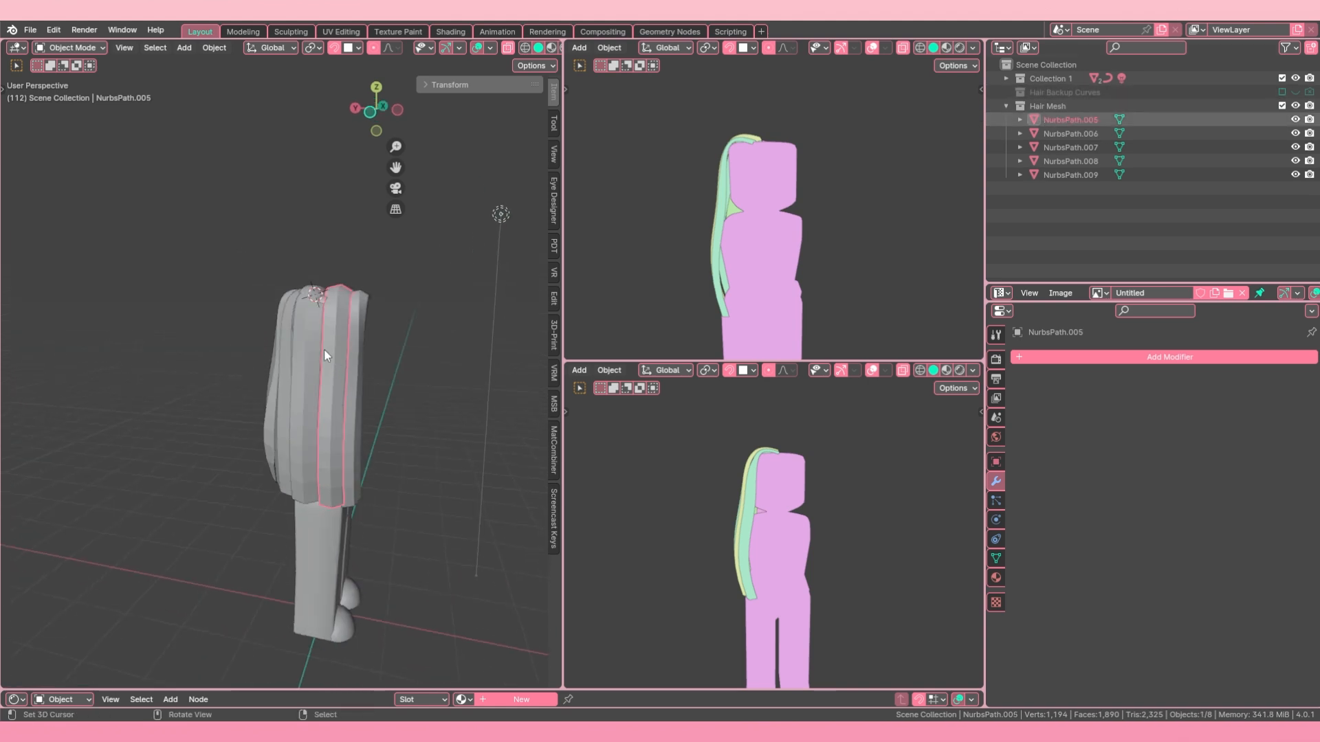
scroll(326, 344, "up", 2)
key("Tab")
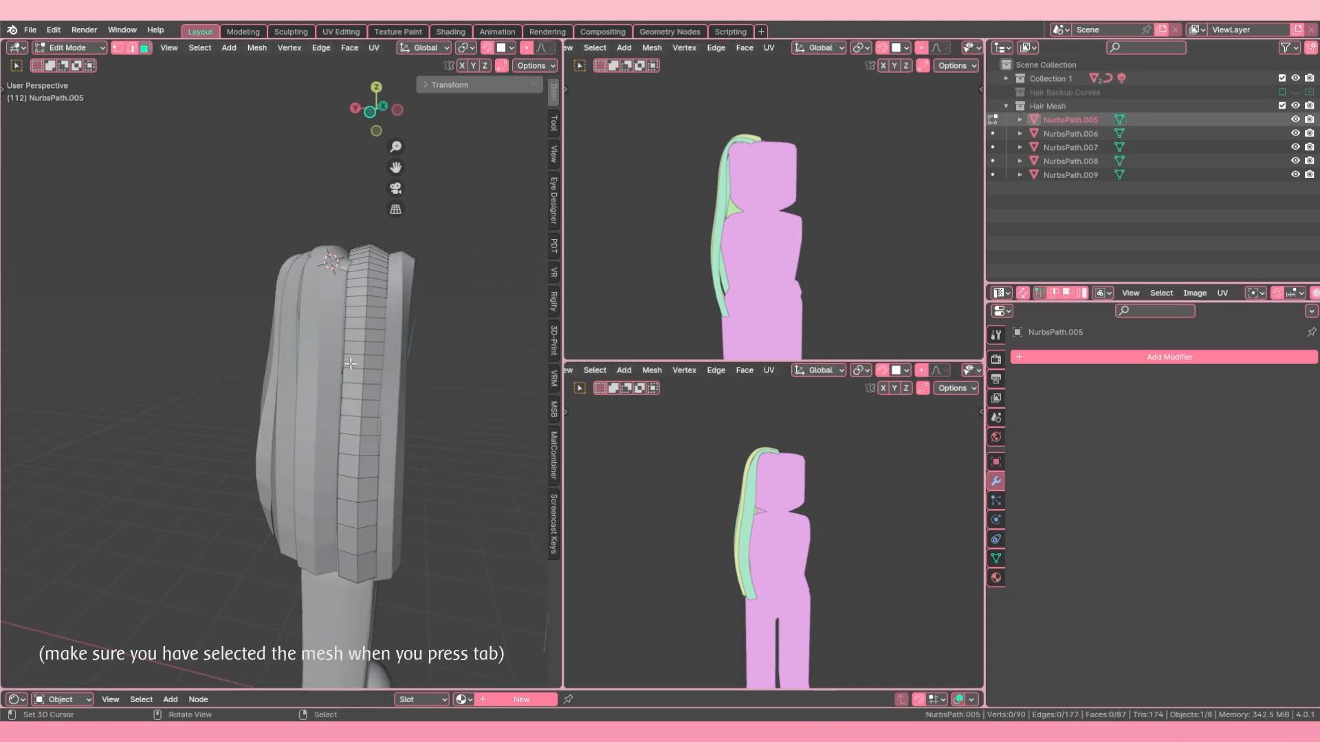
mouse_move(346, 363)
middle_mouse_down()
mouse_move(330, 376)
mouse_move(288, 365)
mouse_move(333, 351)
middle_mouse_up()
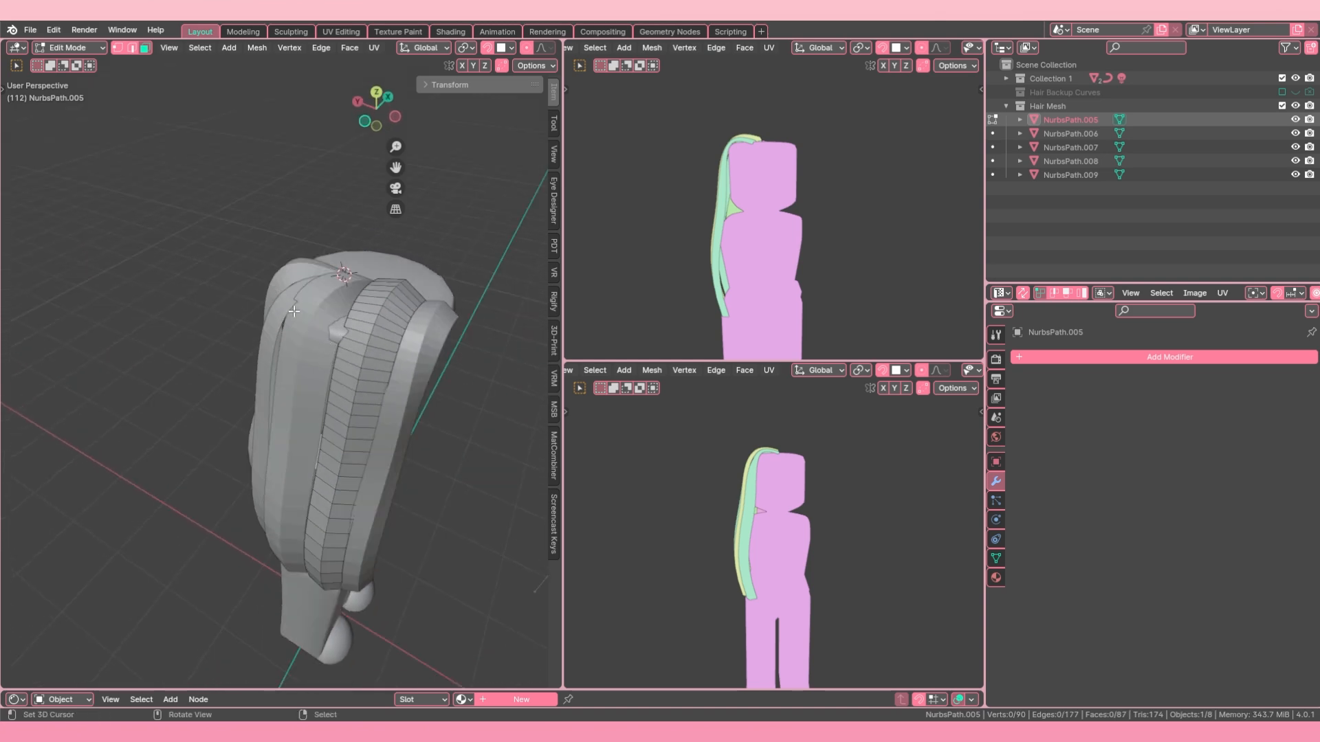
key("Tab")
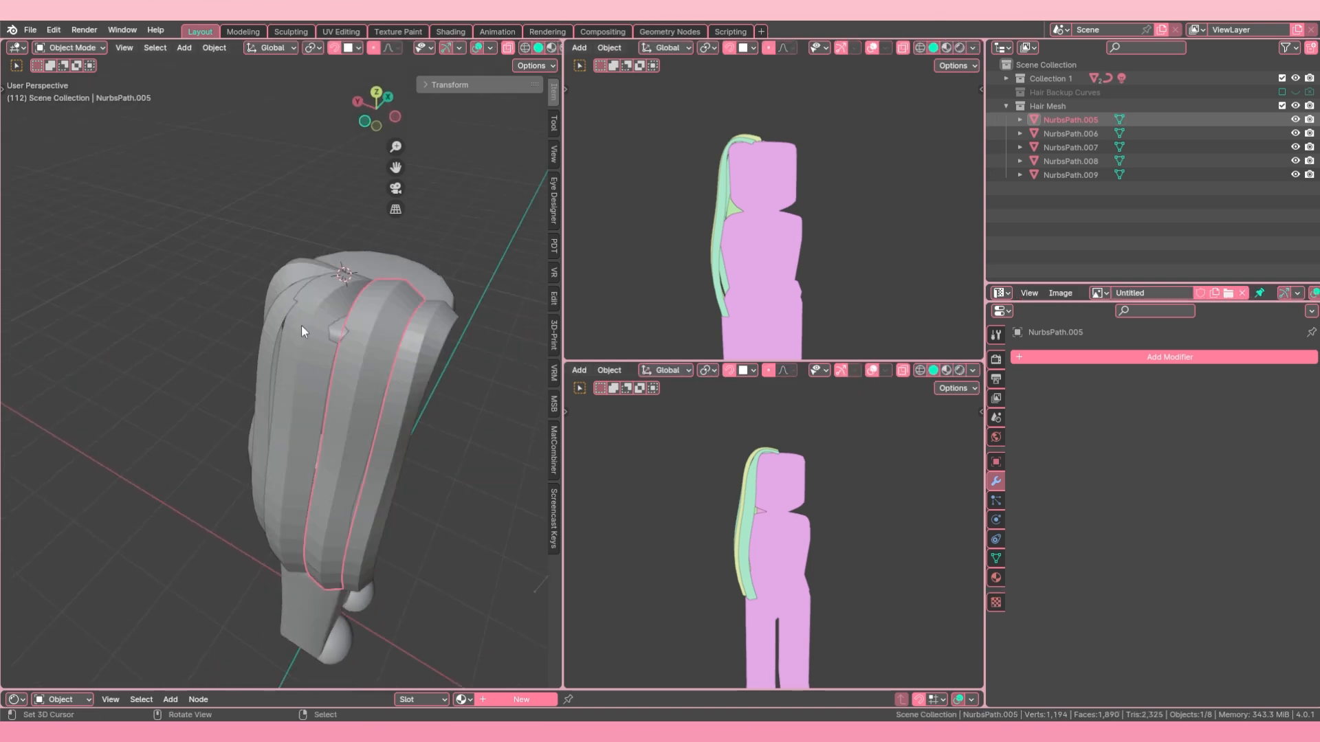
Step: Select all five hair strand meshes with NurbsPath.006 as the active object
middle_click_drag(301, 324, 300, 373)
left_click(300, 369, "shift")
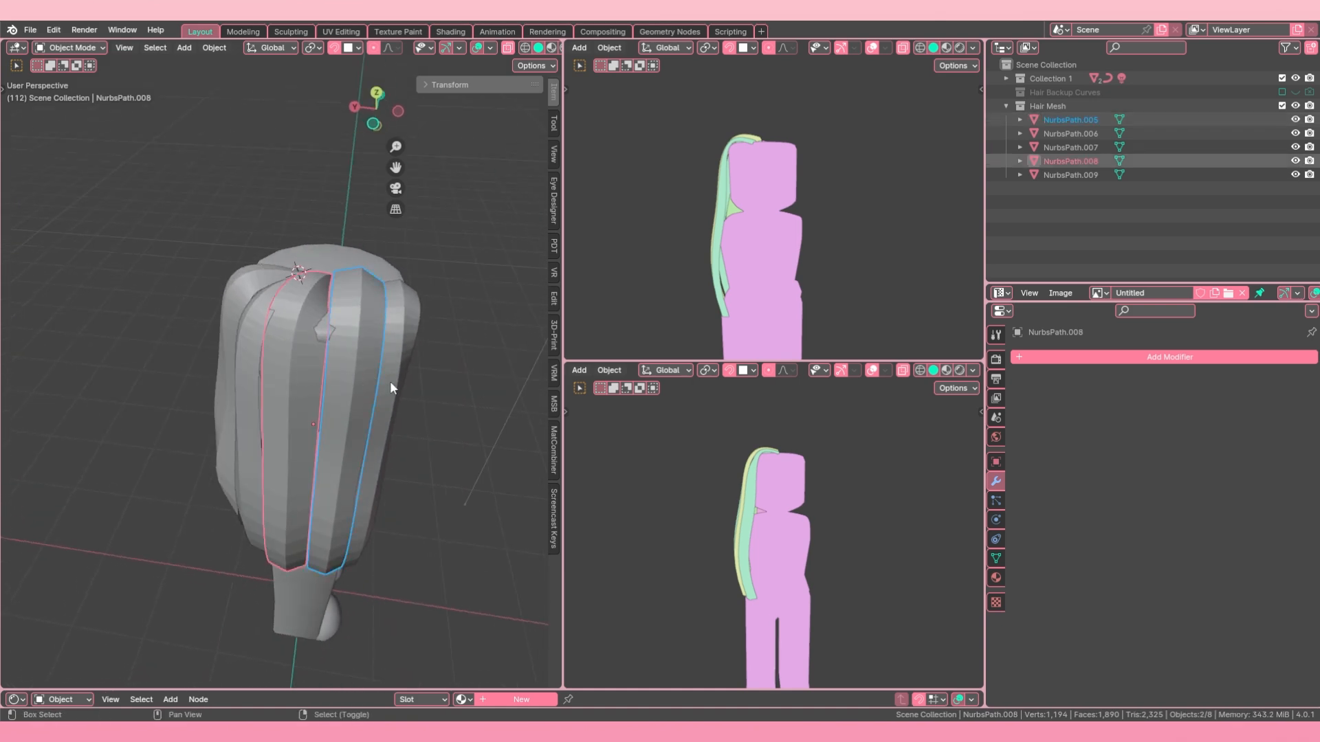
left_click(390, 381, "shift")
left_click(256, 362, "shift")
left_click(229, 357, "shift")
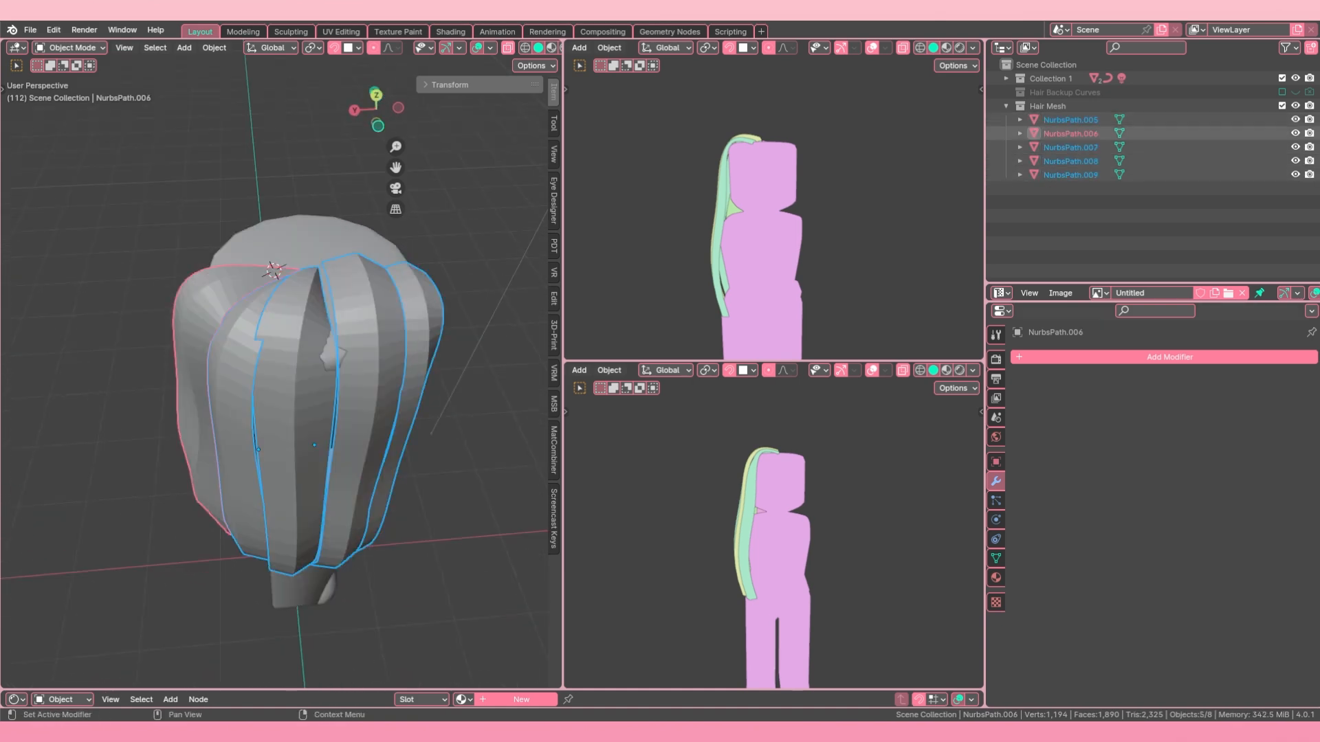
Step: Add an X-axis Mirror modifier to NurbsPath.006 with Roblox_Rig_2022 as the mirror object and Clipping enabled
left_click(1218, 355)
mouse_move(1208, 353)
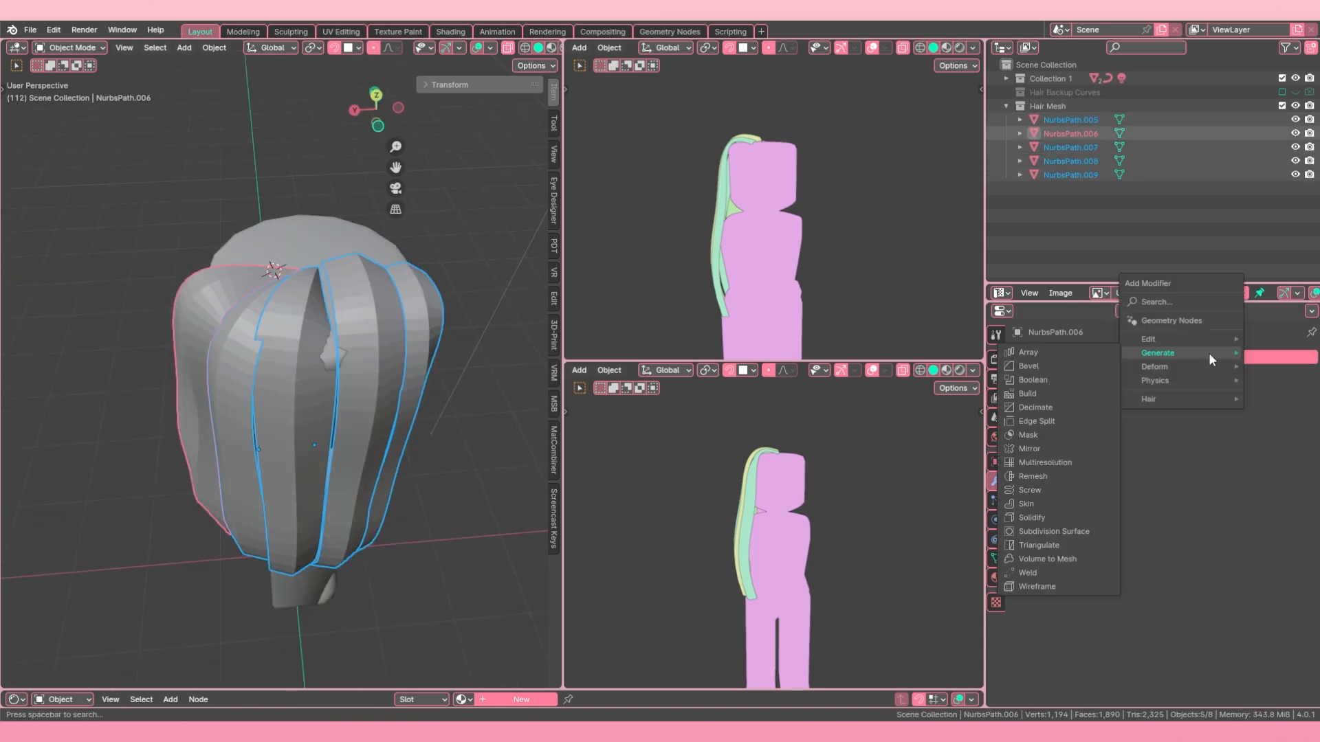
left_click(1057, 448)
middle_click_drag(307, 506, 486, 442)
middle_click_drag(312, 450, 162, 446)
left_click(1292, 453)
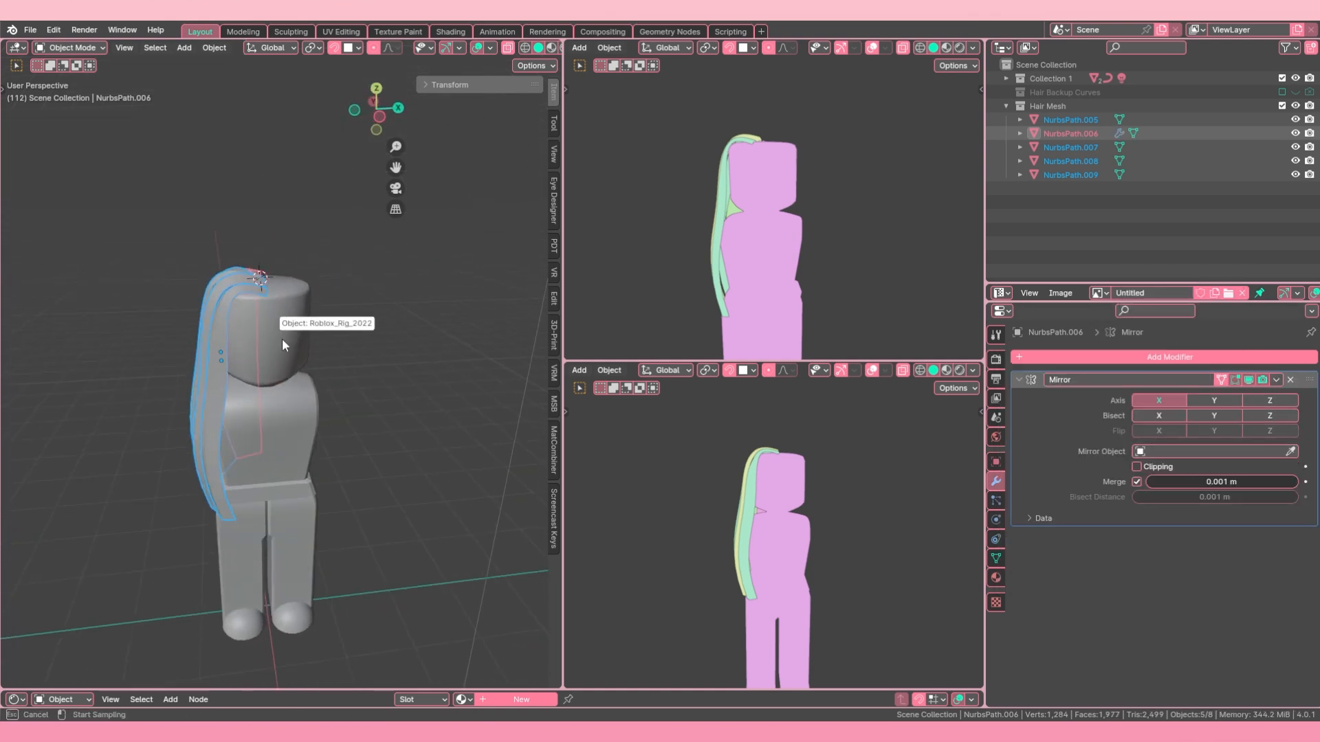
left_click(316, 341)
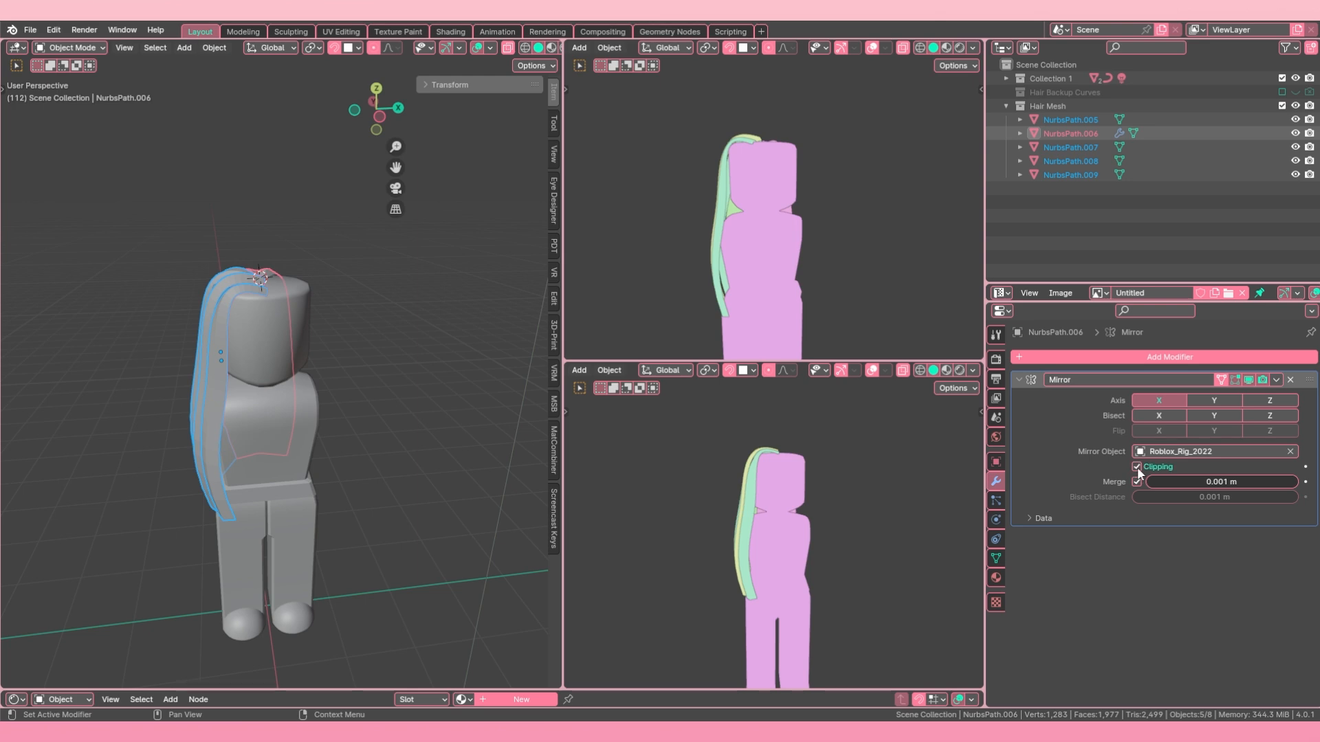
Step: Copy all modifiers from NurbsPath.006 to the other selected strands, and undo the copy
middle_click_drag(415, 406, 207, 362)
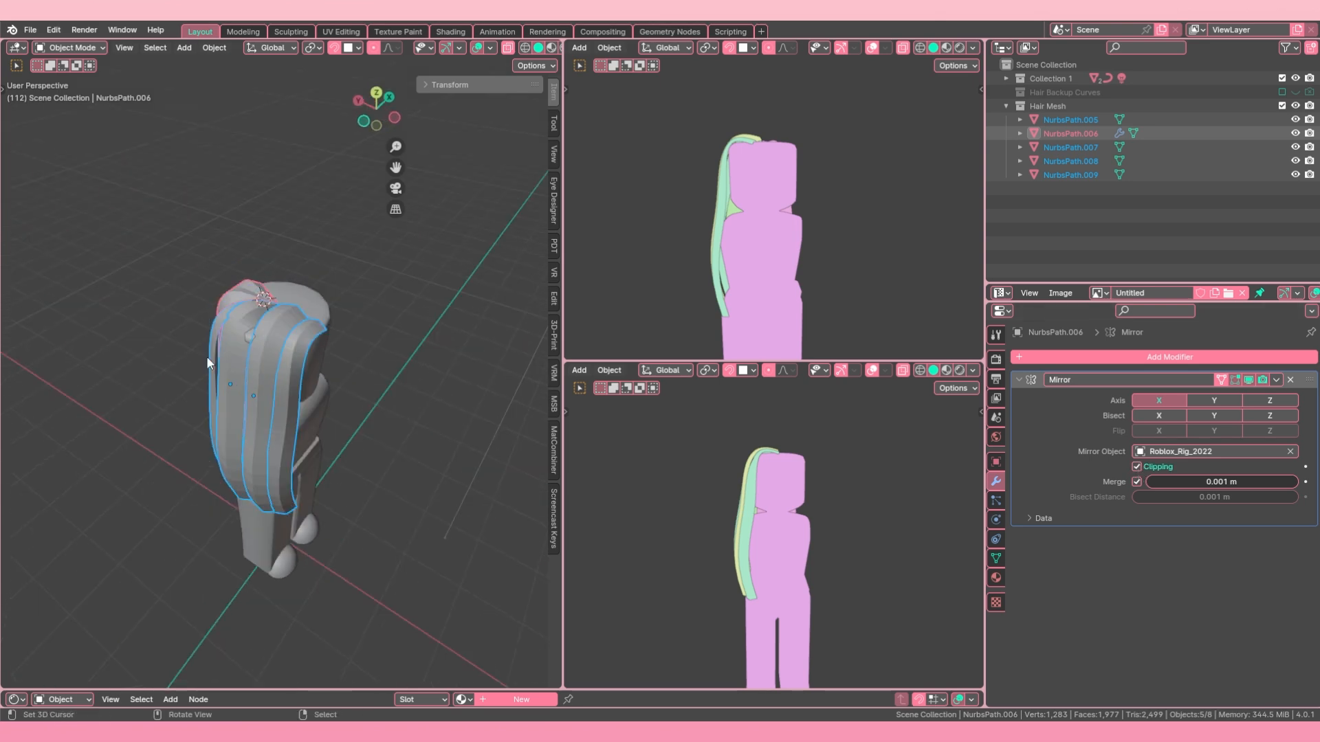
key("ctrl+l")
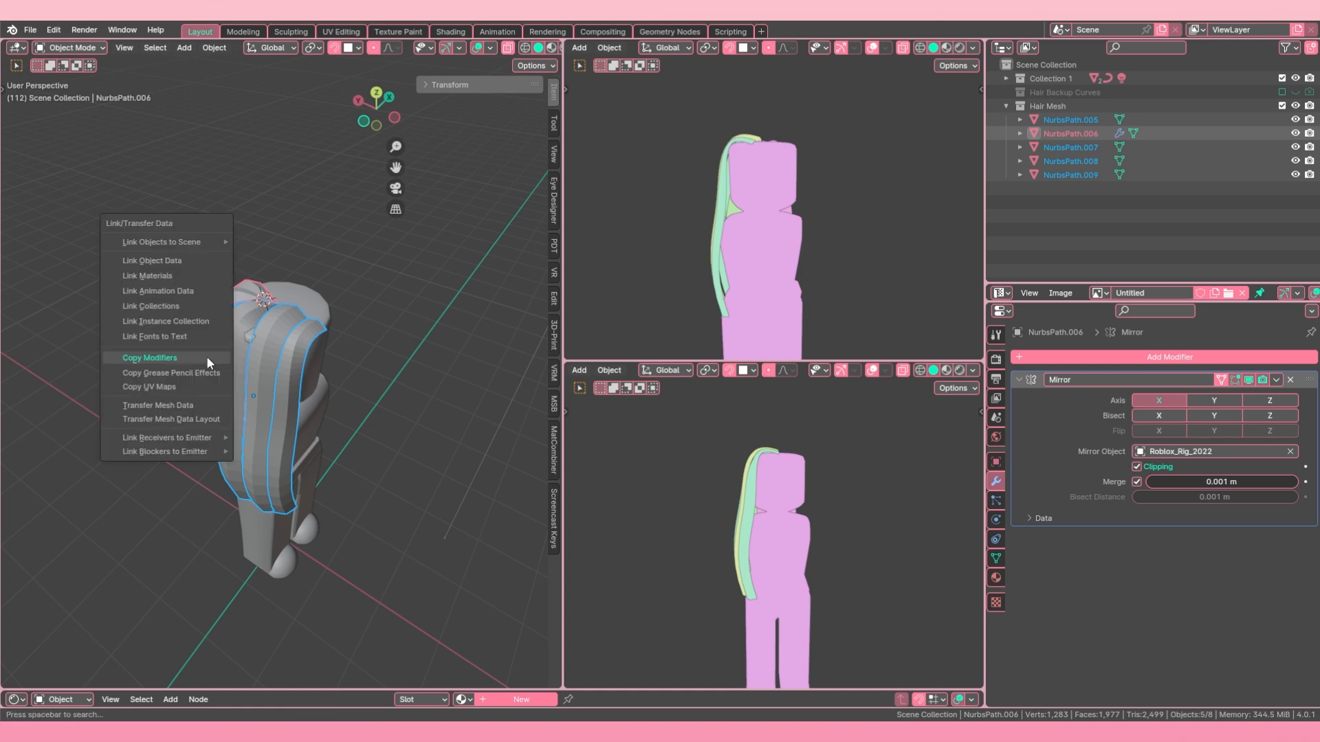
left_click(184, 358)
middle_click_drag(184, 356, 243, 340)
key("ctrl+z")
Step: Copy the Mirror modifier of NurbsPath.006 to the other selected strands and deselect everything
left_click(1276, 379)
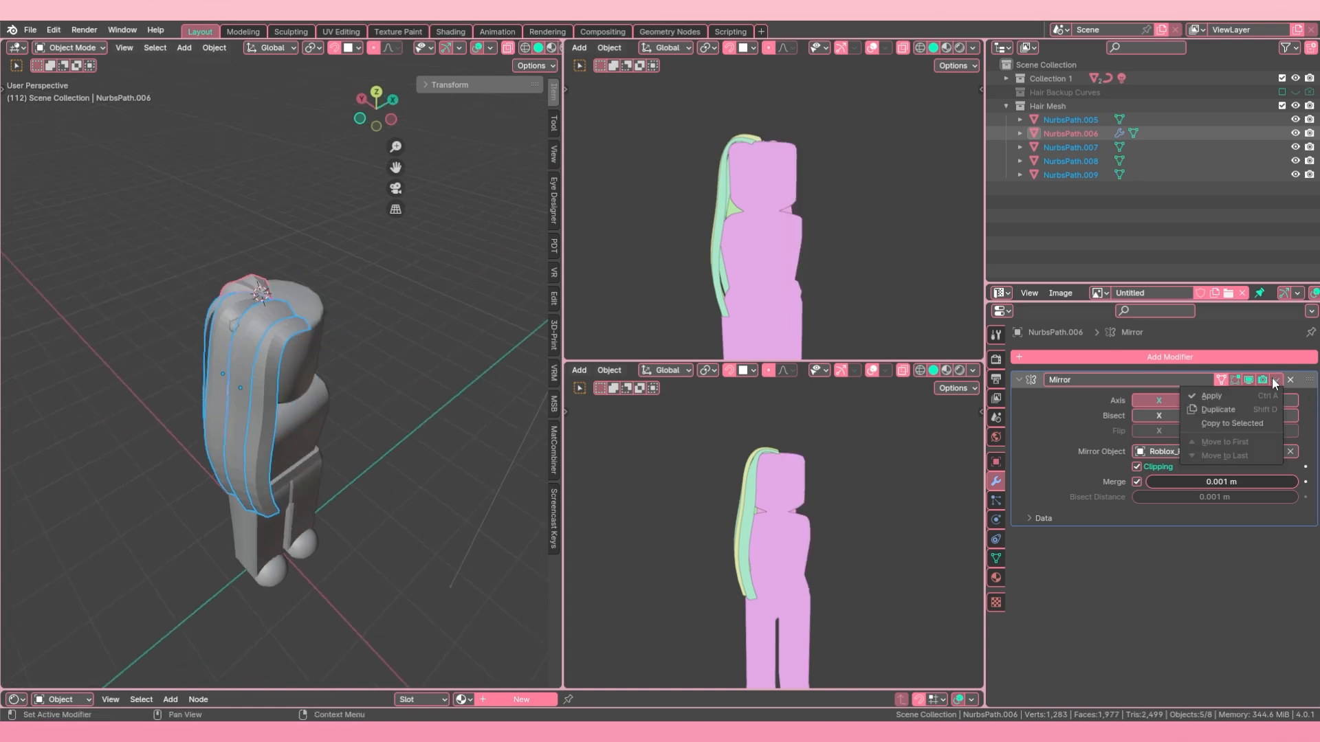
left_click(1247, 422)
middle_click_drag(412, 330, 329, 378)
key("alt+a")
Step: Select the front strand NurbsPath.009 and examine in Edit Mode which half of the mirrored mesh is editable
scroll(324, 344, "up", 1)
scroll(329, 378, "up", 4)
right_click(199, 327)
scroll(199, 327, "down", 2)
middle_click_drag(199, 327, 179, 330)
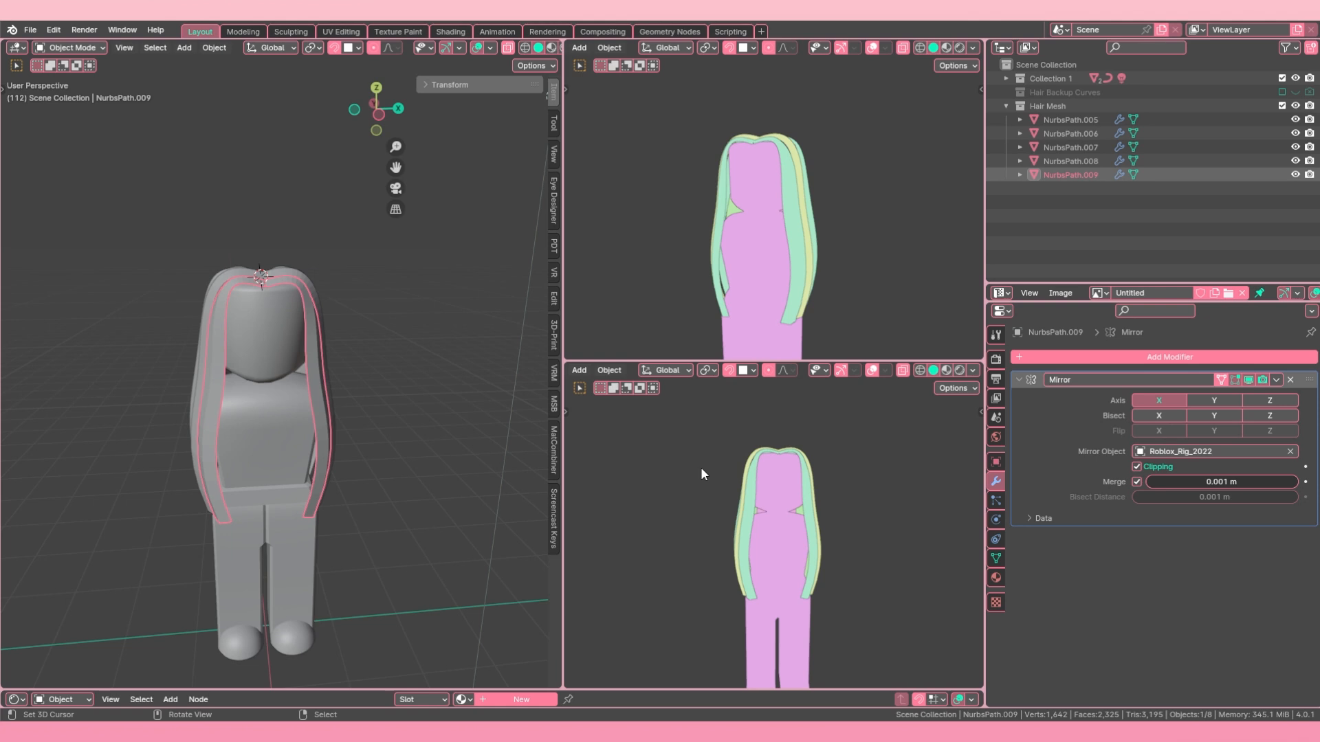
mouse_move(288, 386)
middle_mouse_down()
mouse_move(249, 382)
mouse_move(270, 381)
middle_mouse_up()
key("Tab")
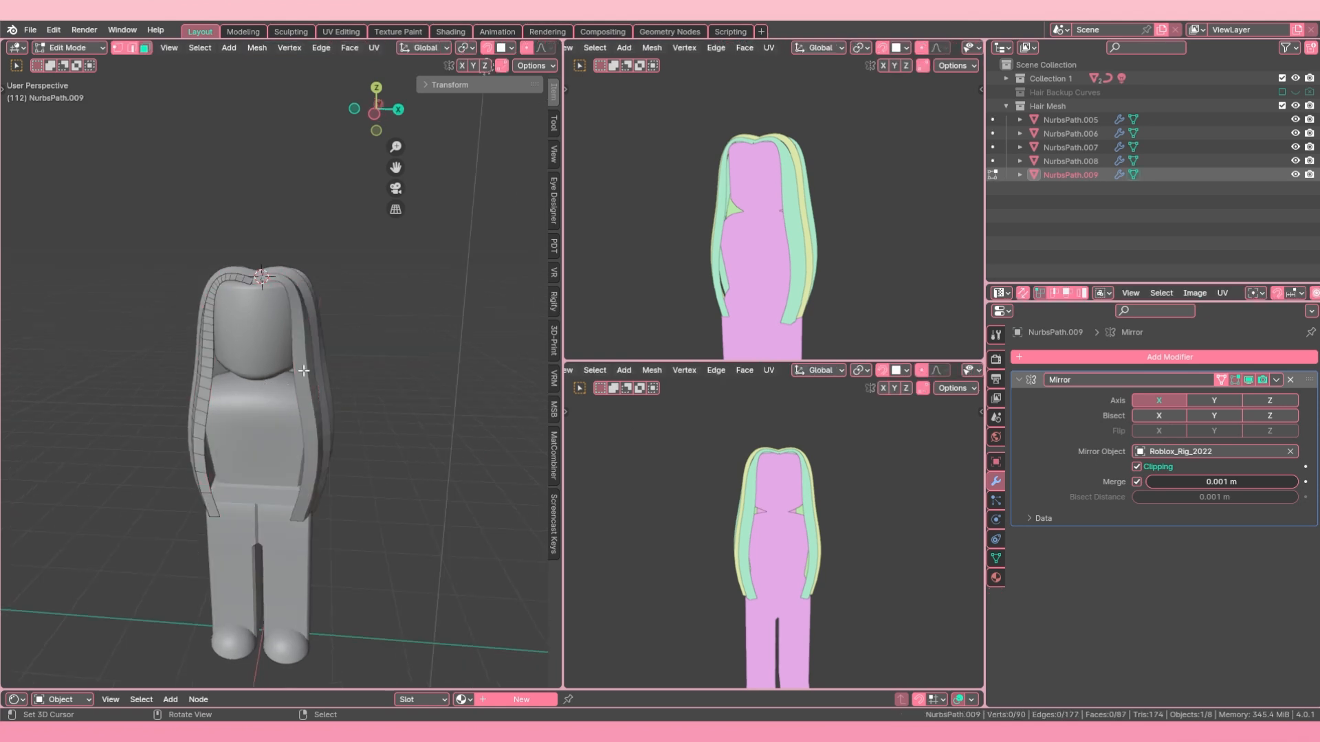
scroll(269, 380, "up", 1)
middle_click_drag(206, 416, 232, 404)
Step: Convert strand NurbsPath.009 to a mesh with its mirror baked in, inspect it in Edit Mode, and undo the conversion
key("Tab")
key("alt+c")
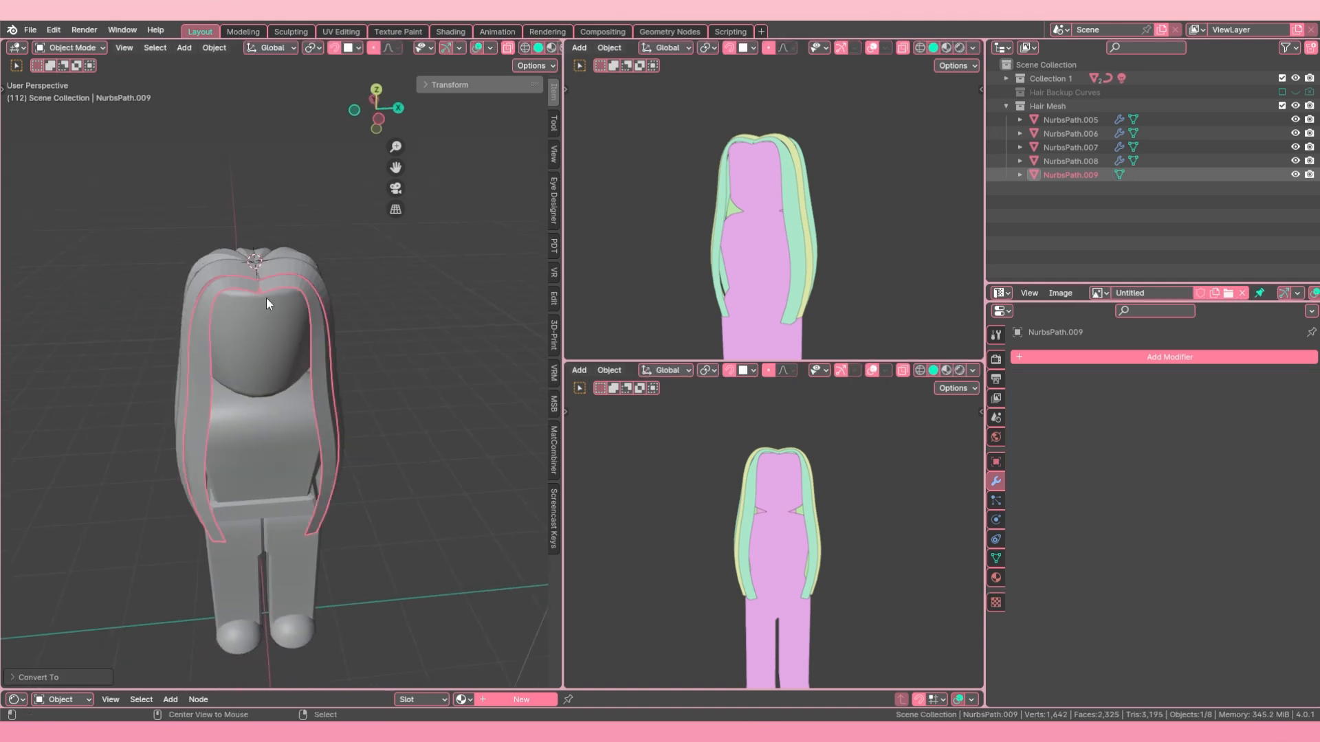
key("Tab")
middle_click_drag(249, 344, 234, 317)
key("ctrl+z")
key("ctrl+z")
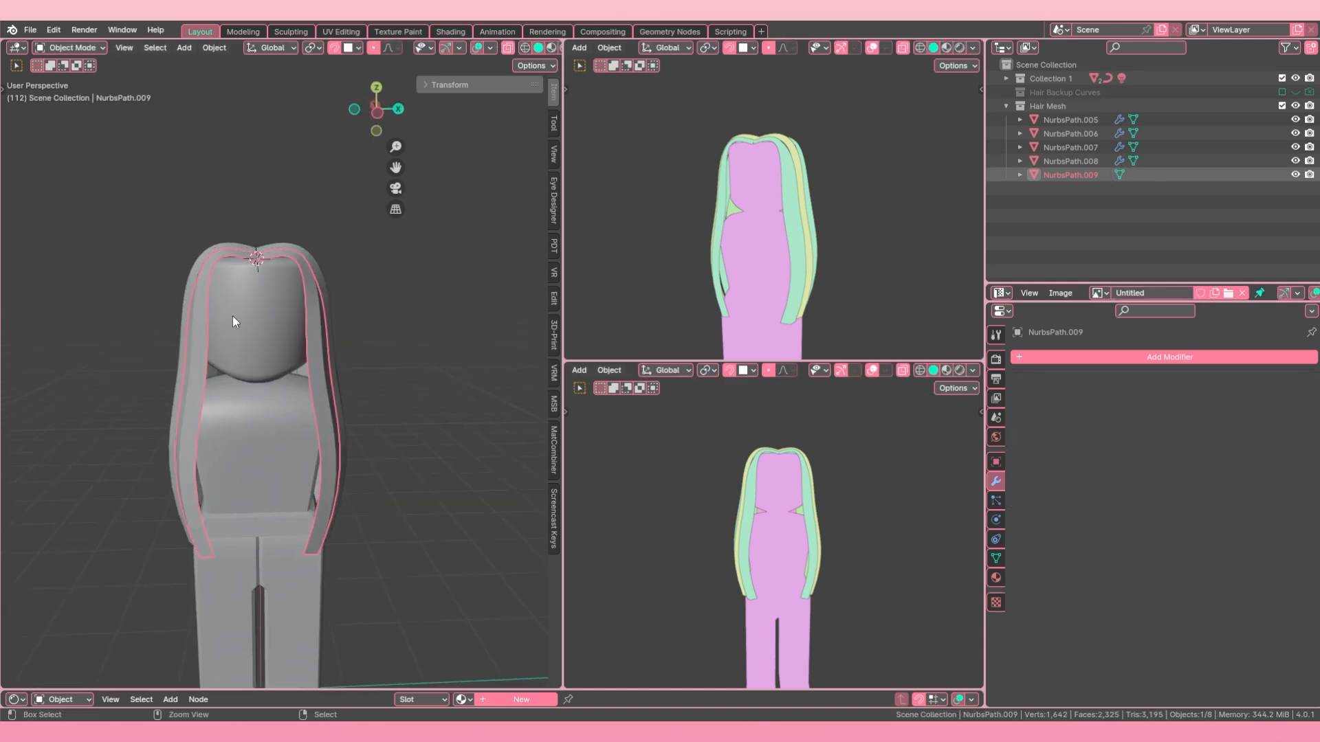
key("Tab")
middle_click_drag(215, 371, 321, 362)
key("Tab")
Step: Select all five strand meshes with NurbsPath.006 active and enter Edit Mode with nothing selected
right_click(286, 287, "shift")
right_click(224, 286, "shift")
right_click(235, 328, "shift")
right_click(200, 315, "shift")
key("Tab")
key("alt+a")
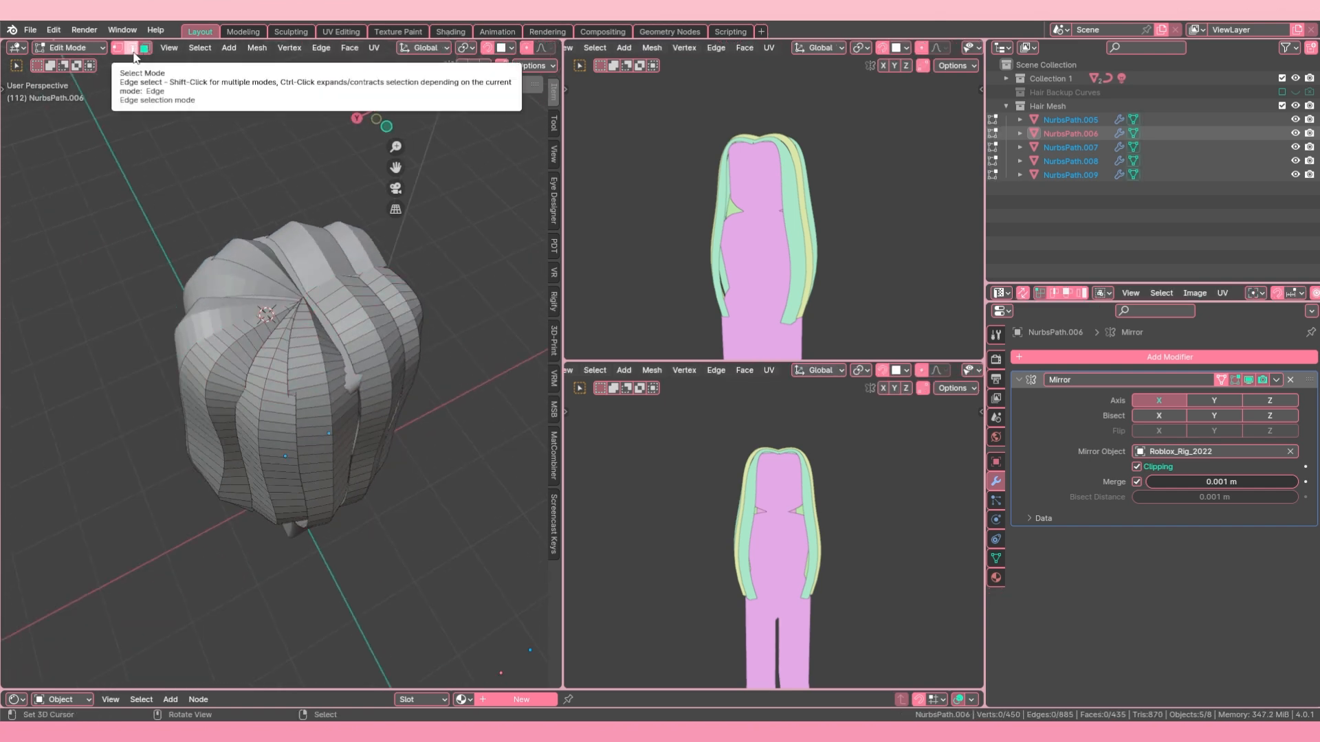
middle_click_drag(370, 294, 307, 301)
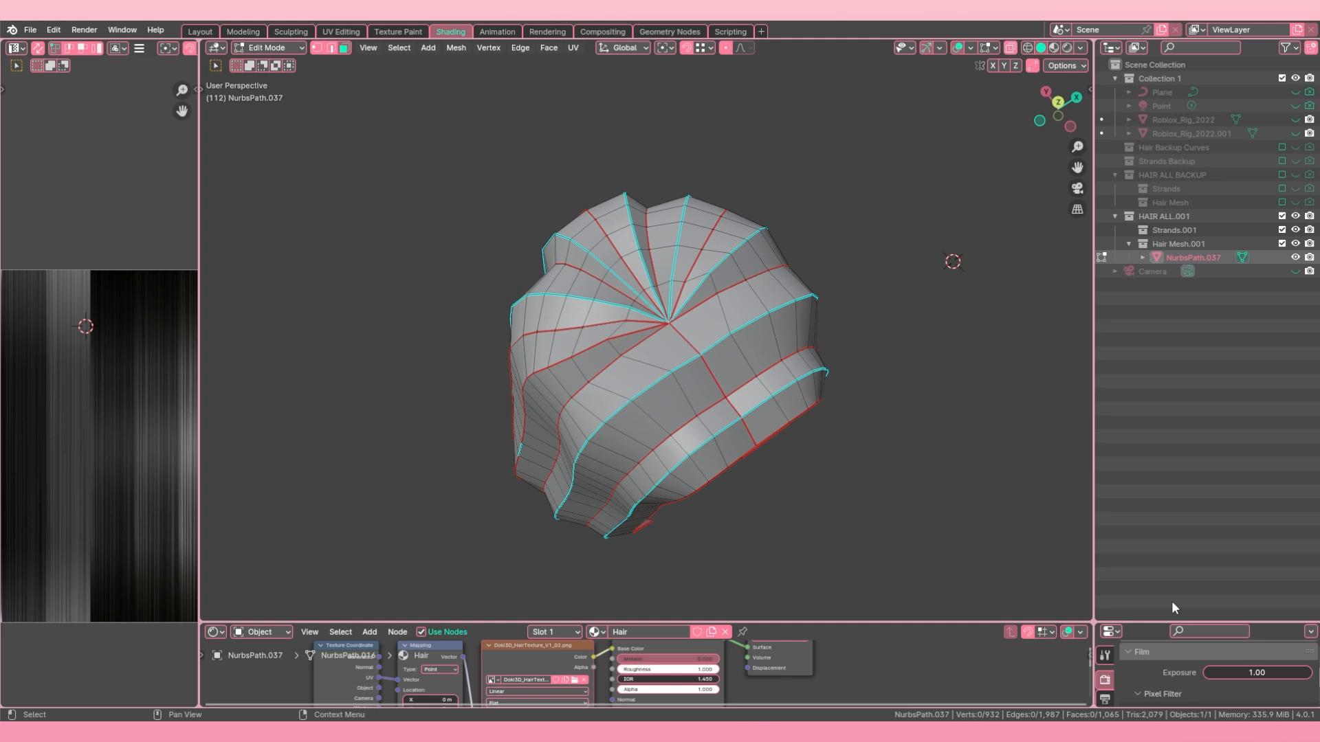
Step: Select a single face near the front centre of hair mesh NurbsPath.037 in face select mode and try moving it
left_click(657, 378)
left_click(667, 399)
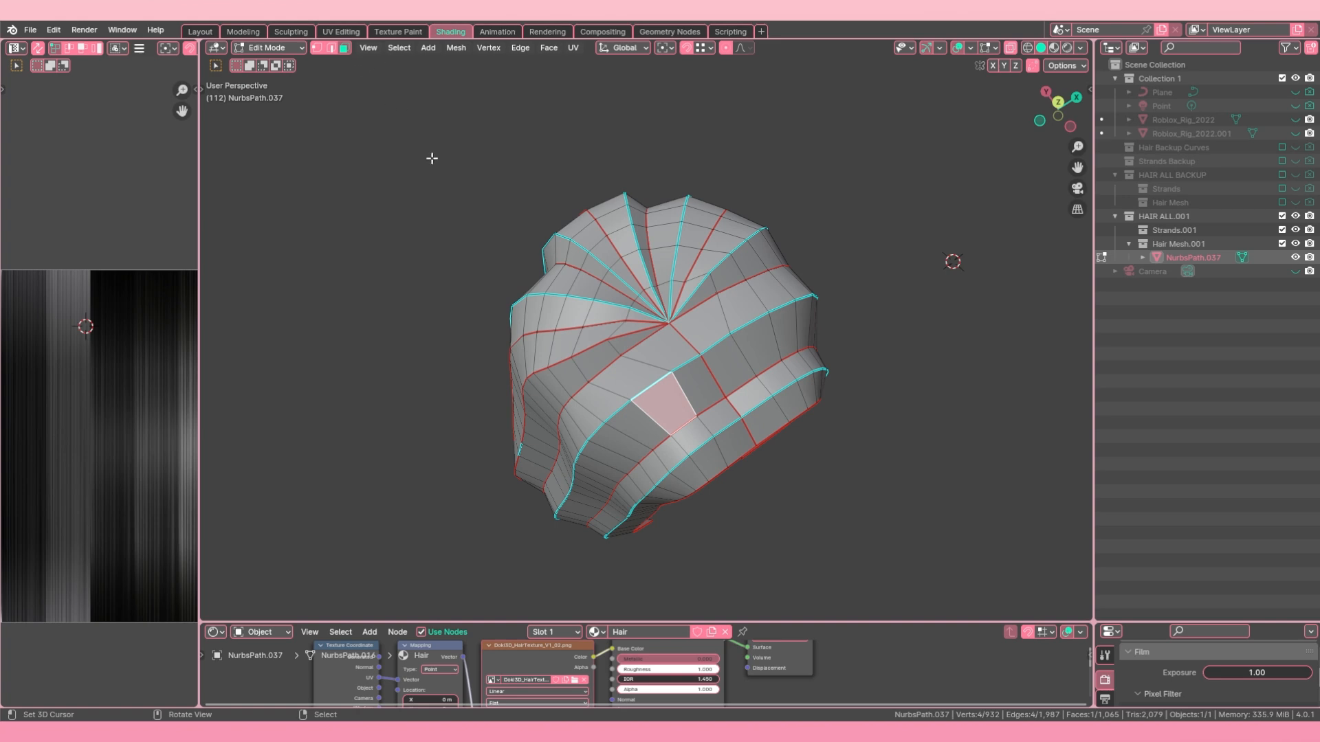
middle_click_drag(712, 330, 633, 311)
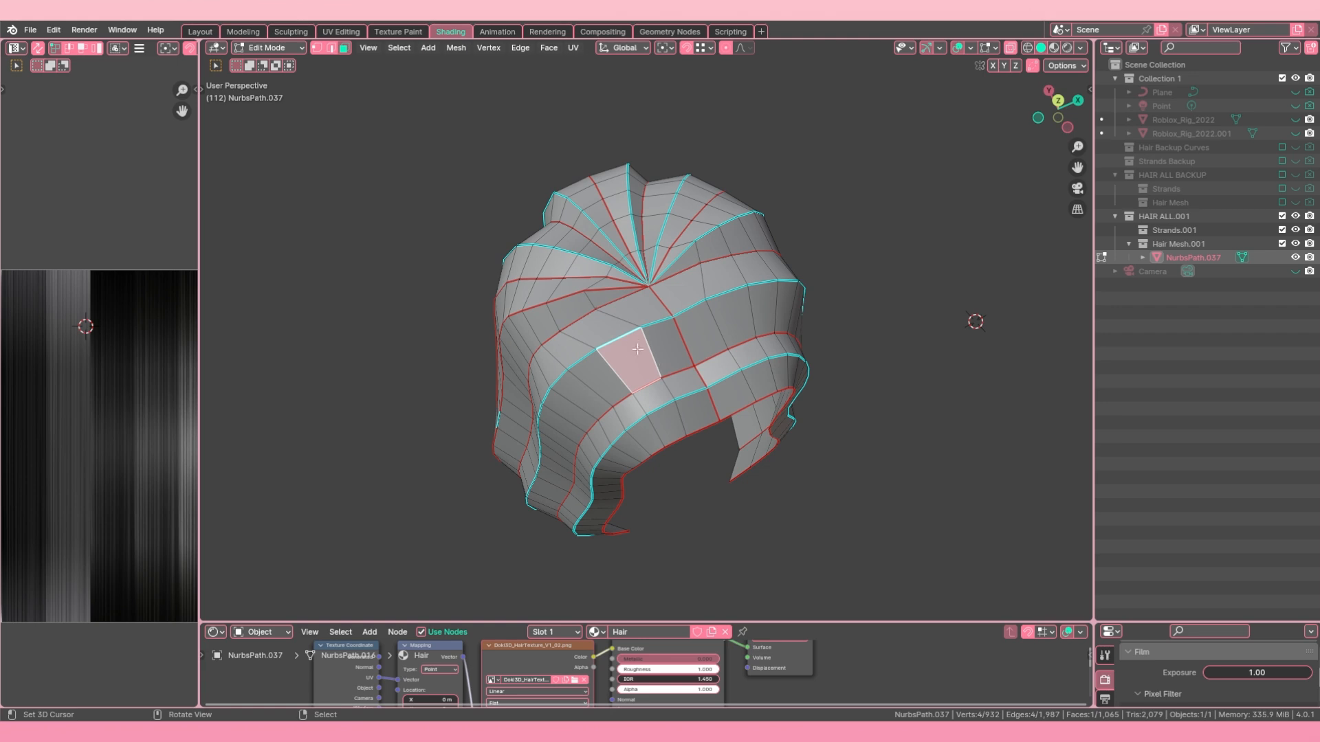
scroll(580, 313, "up", 2)
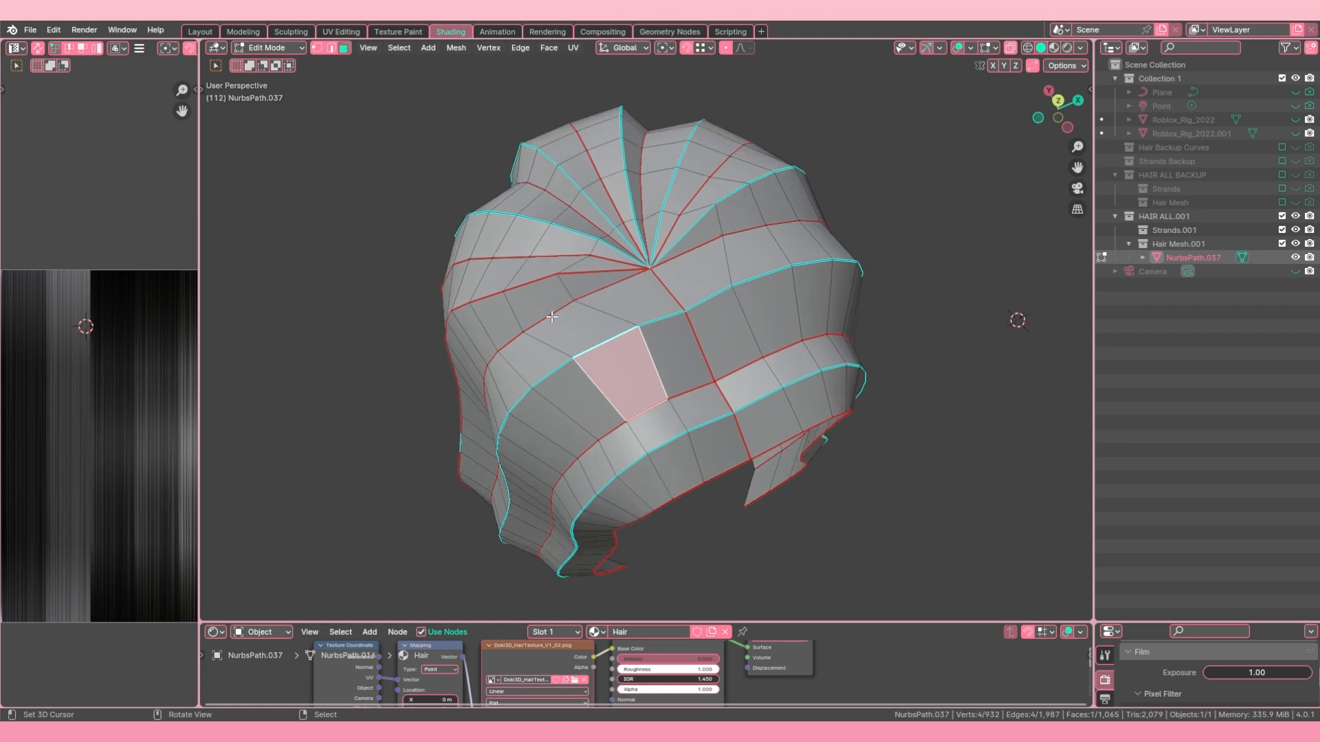
scroll(608, 360, "up", 5)
scroll(612, 357, "down", 3)
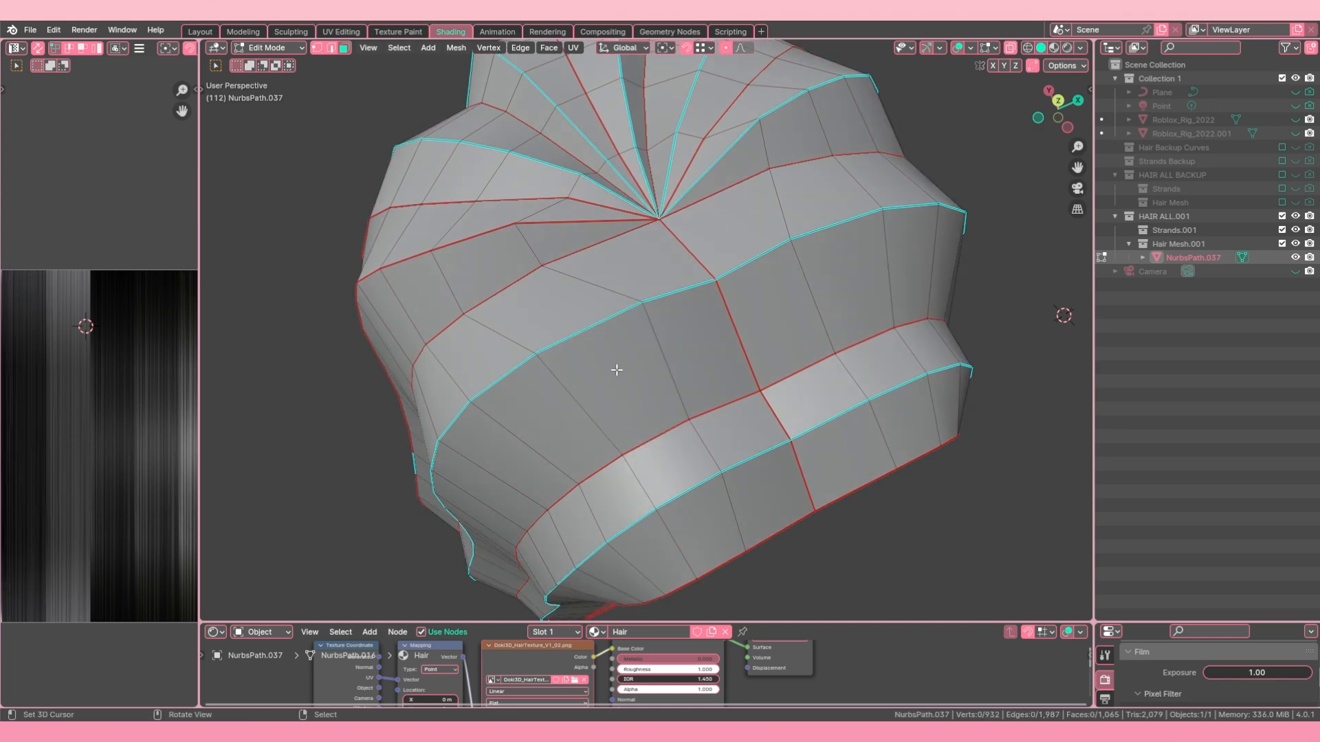
key("g")
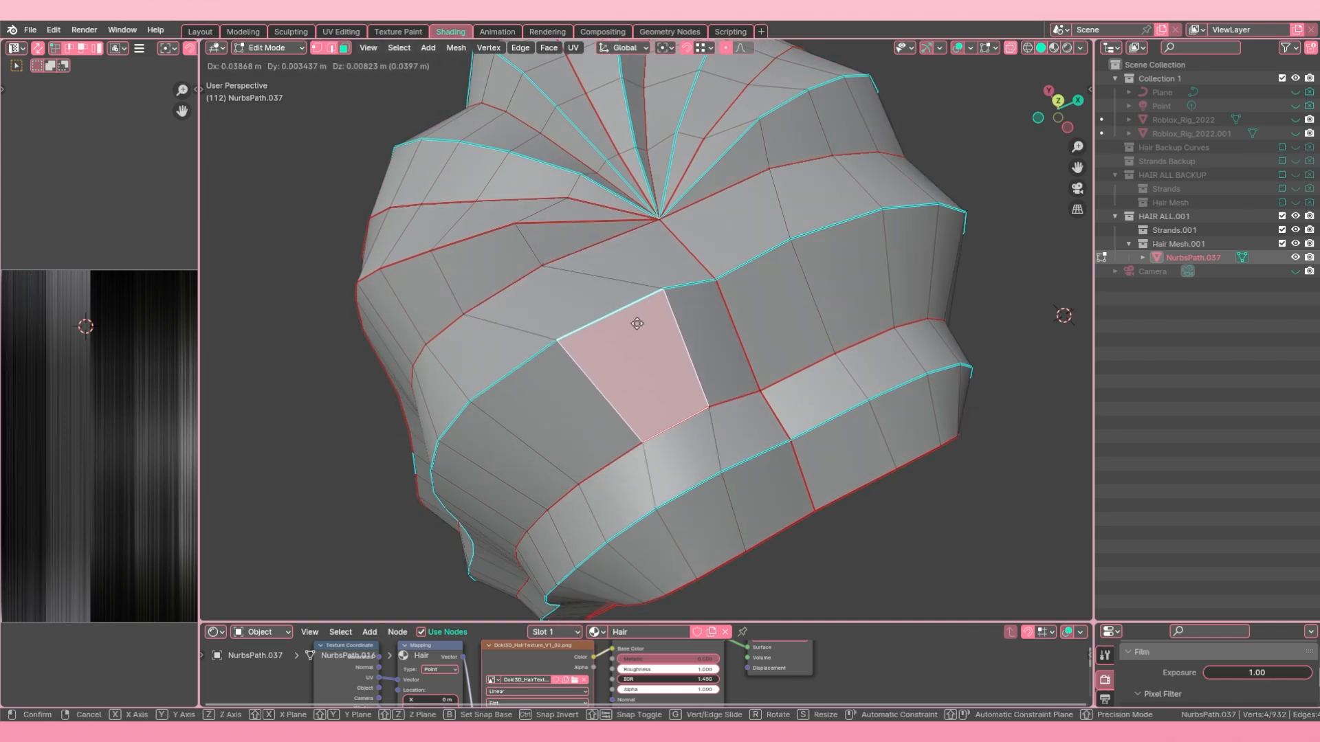
right_click(624, 354)
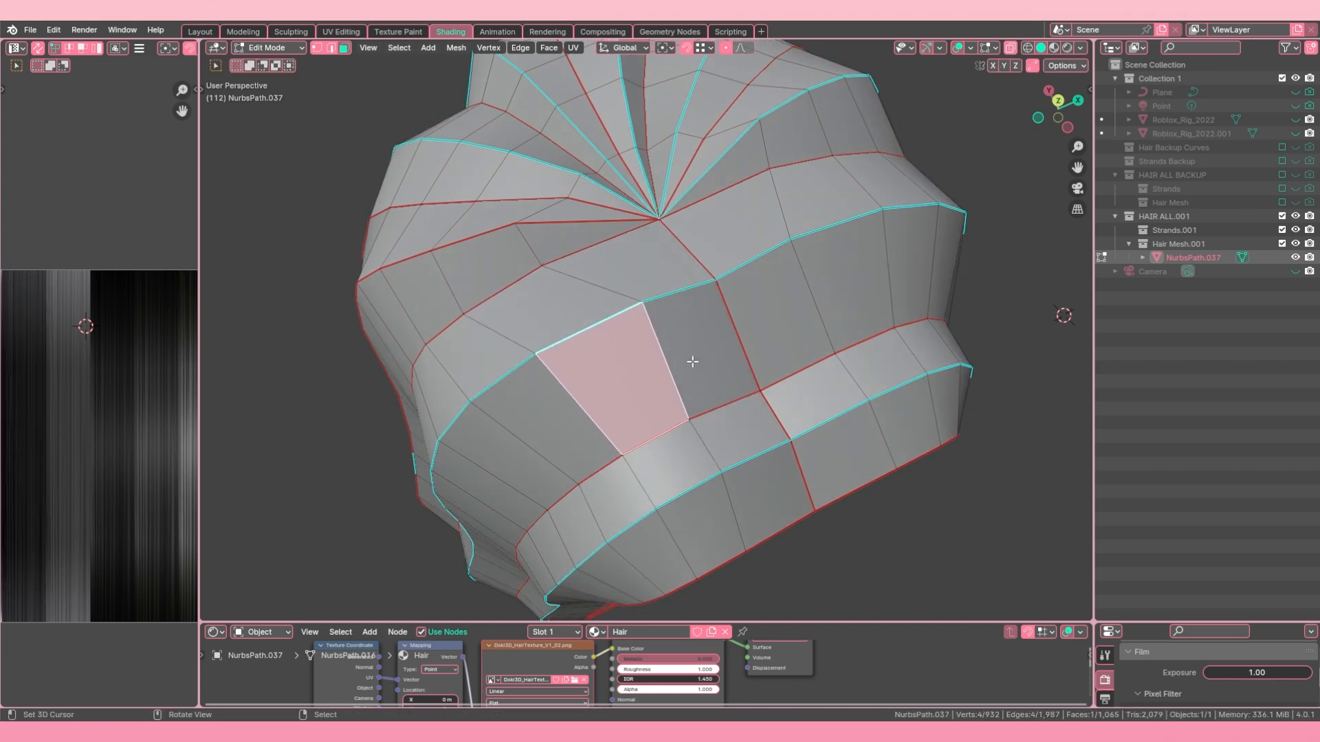
right_click(737, 355)
right_click(626, 375)
Step: Change to edge select mode and pick the edges around that face one by one
left_click(333, 50)
left_click(589, 313)
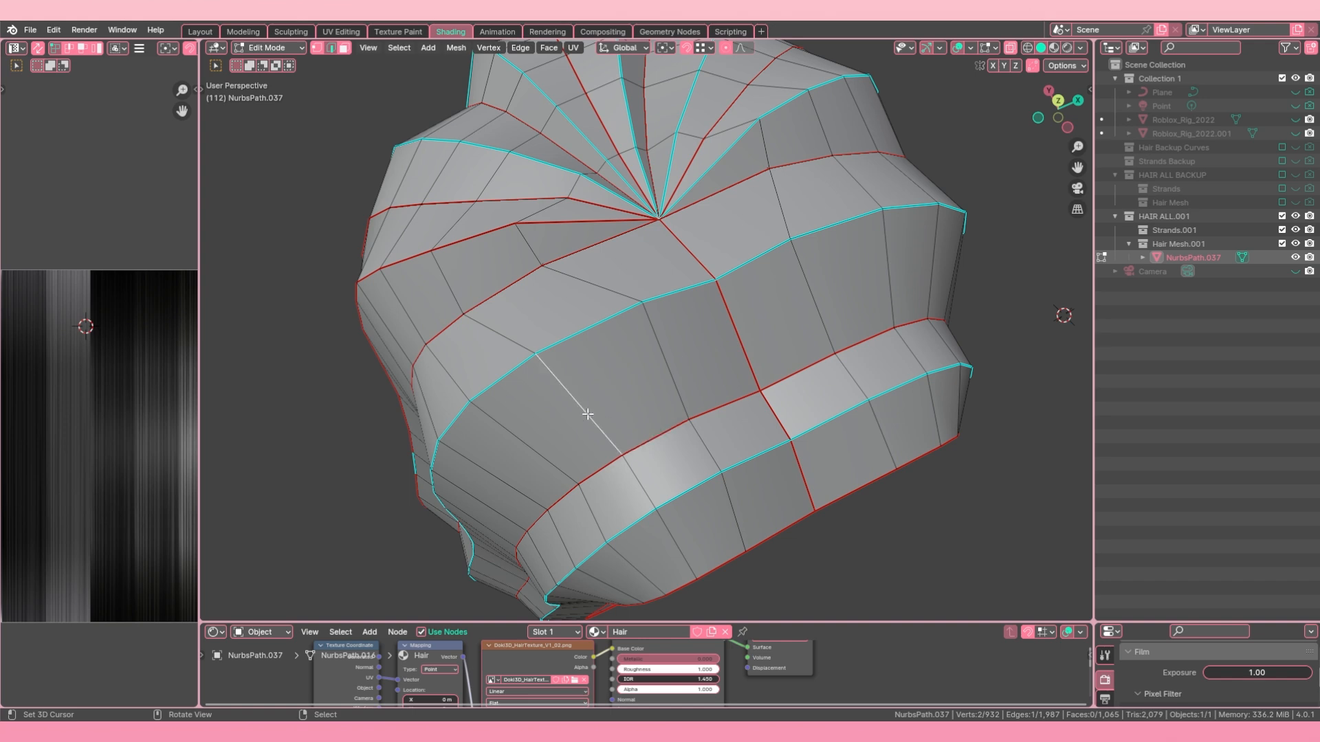
left_click(611, 420)
left_click(660, 339)
right_click(659, 359)
right_click(687, 305)
right_click(750, 341)
right_click(681, 359)
right_click(642, 442)
Step: Select the face's four corner vertices in vertex select mode, and switch the selection to face and edge modes
left_click(317, 47)
left_click(645, 303)
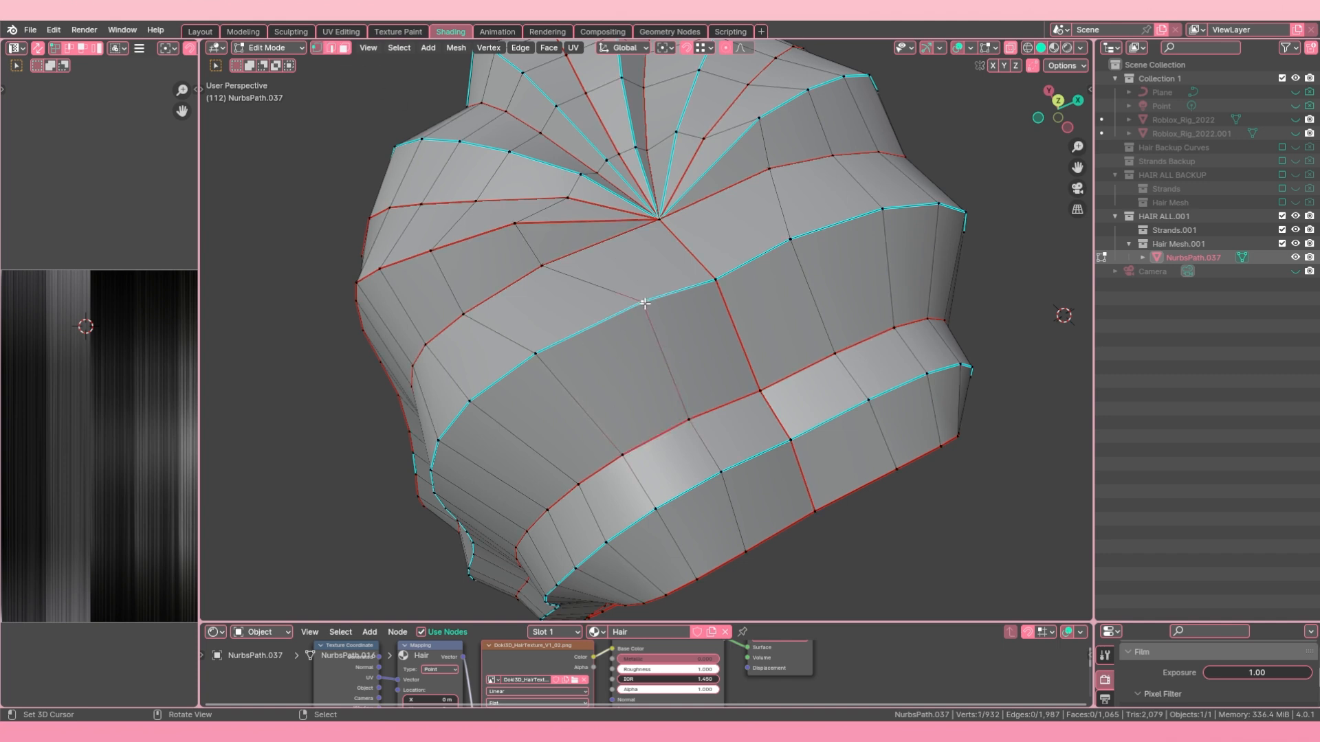
right_click(619, 460)
right_click(553, 351)
right_click(613, 449, "shift")
right_click(690, 416, "shift")
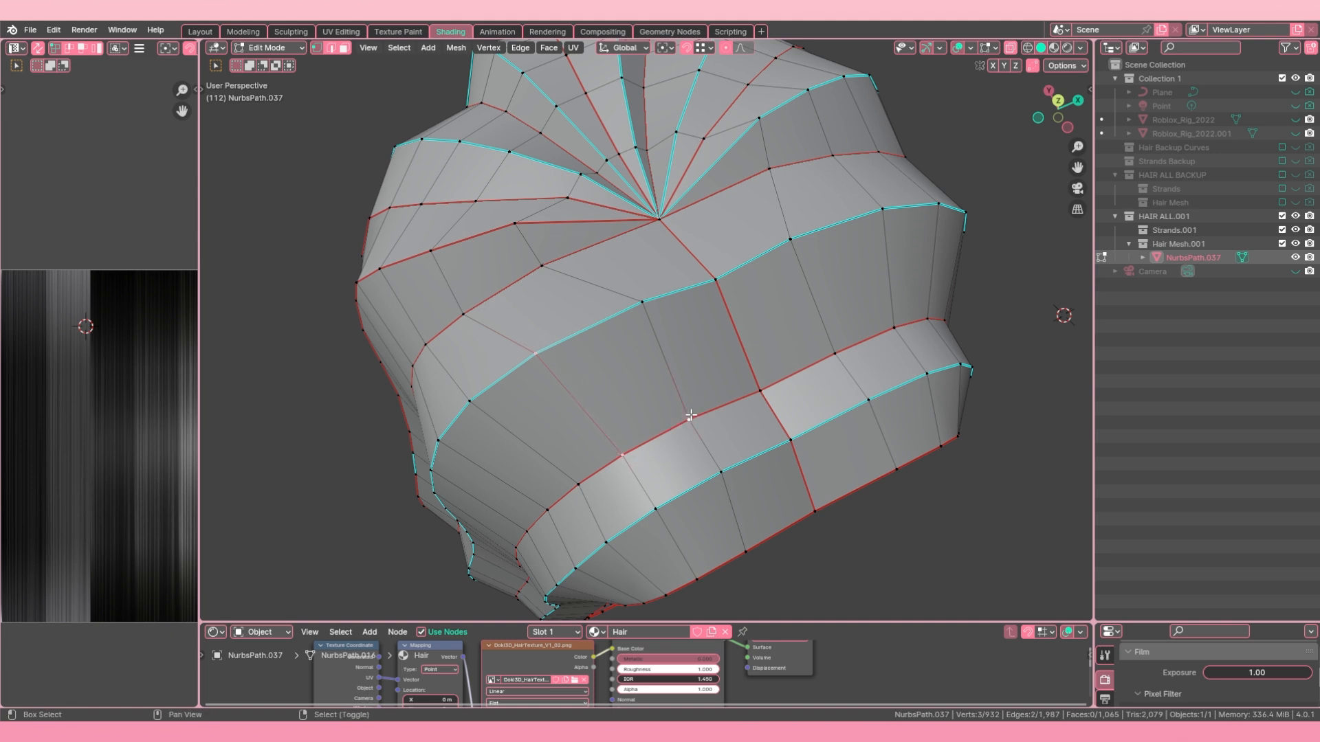
right_click(644, 293, "shift")
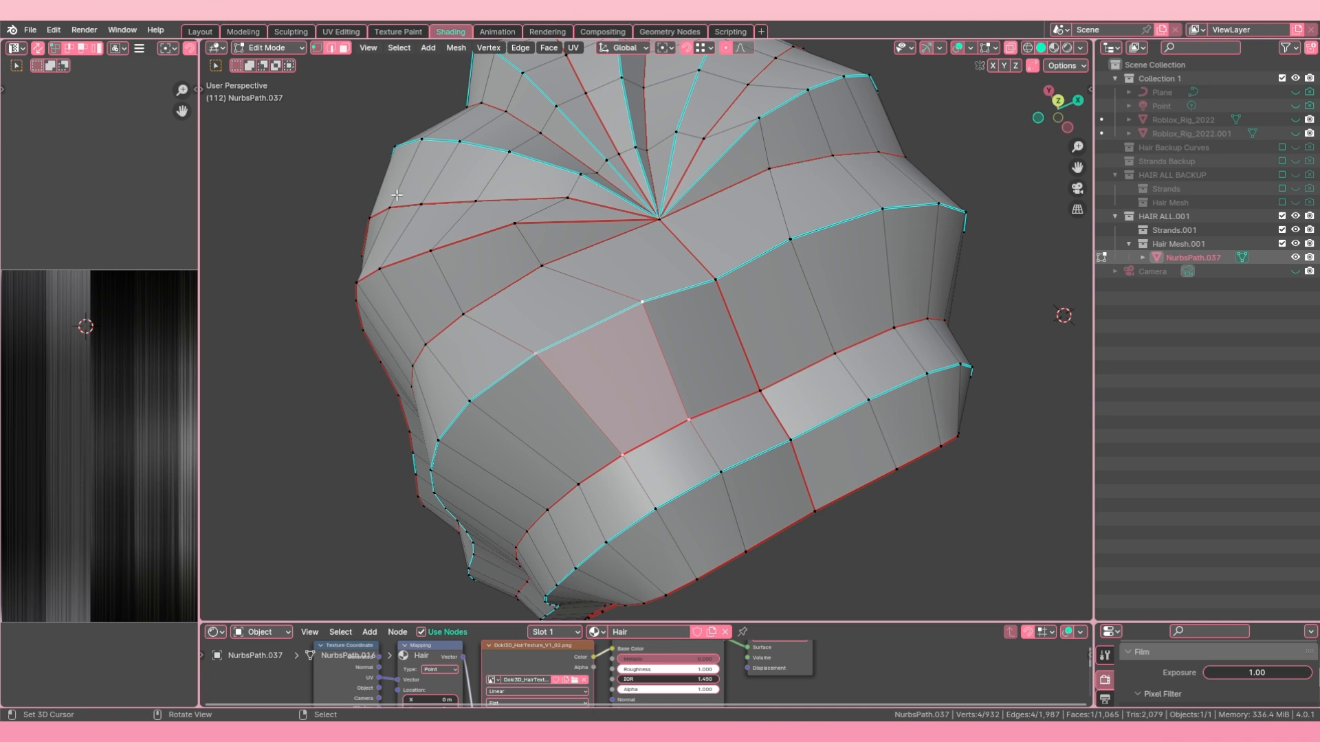
left_click(343, 49)
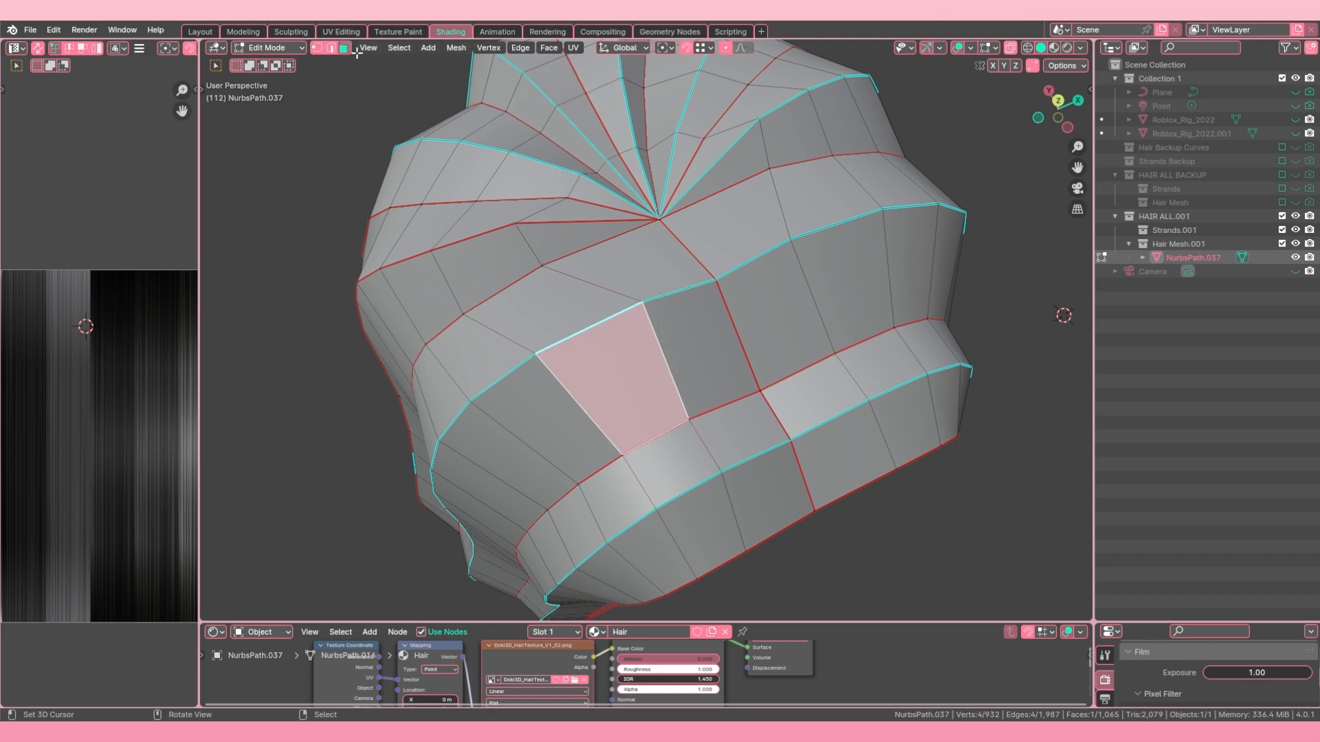
left_click(330, 48)
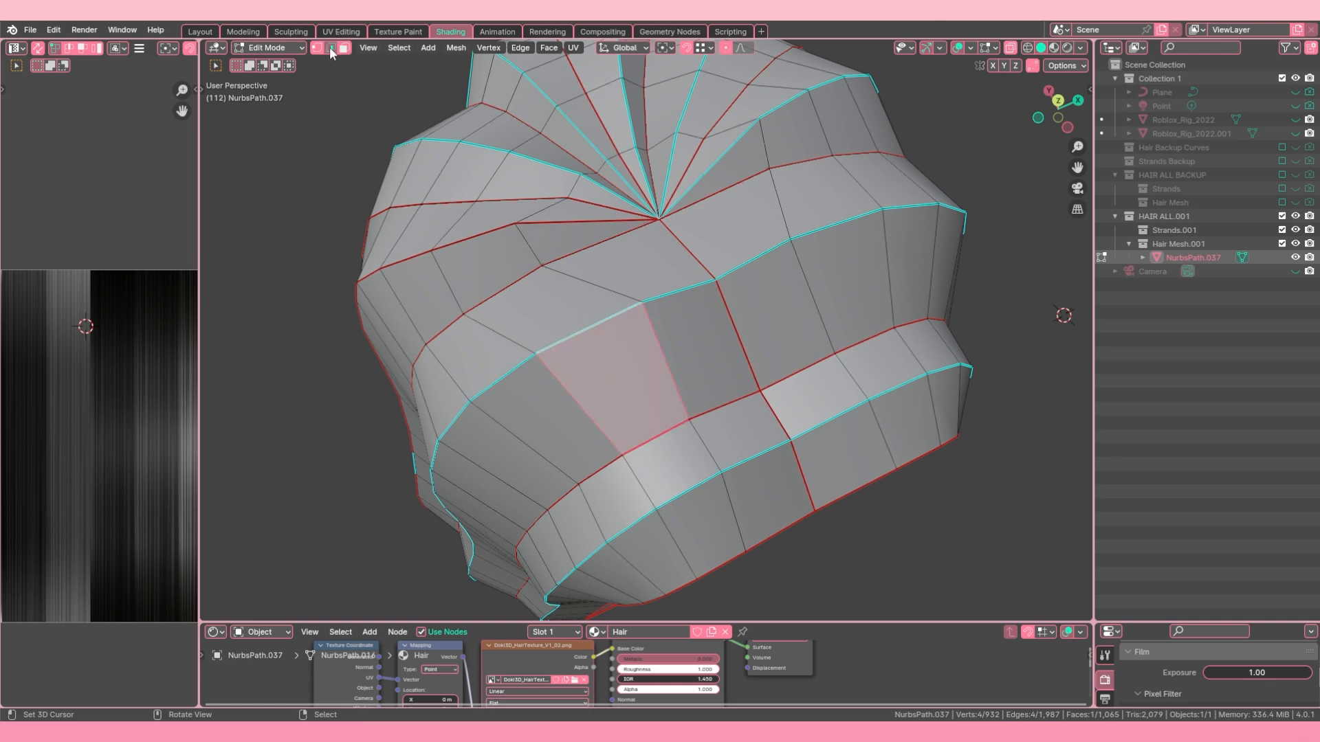
Step: Return to vertex select mode and reselect the four corner vertices of the same face
left_click(316, 48)
left_click(639, 306)
left_click(688, 420, "shift")
left_click(537, 340, "shift")
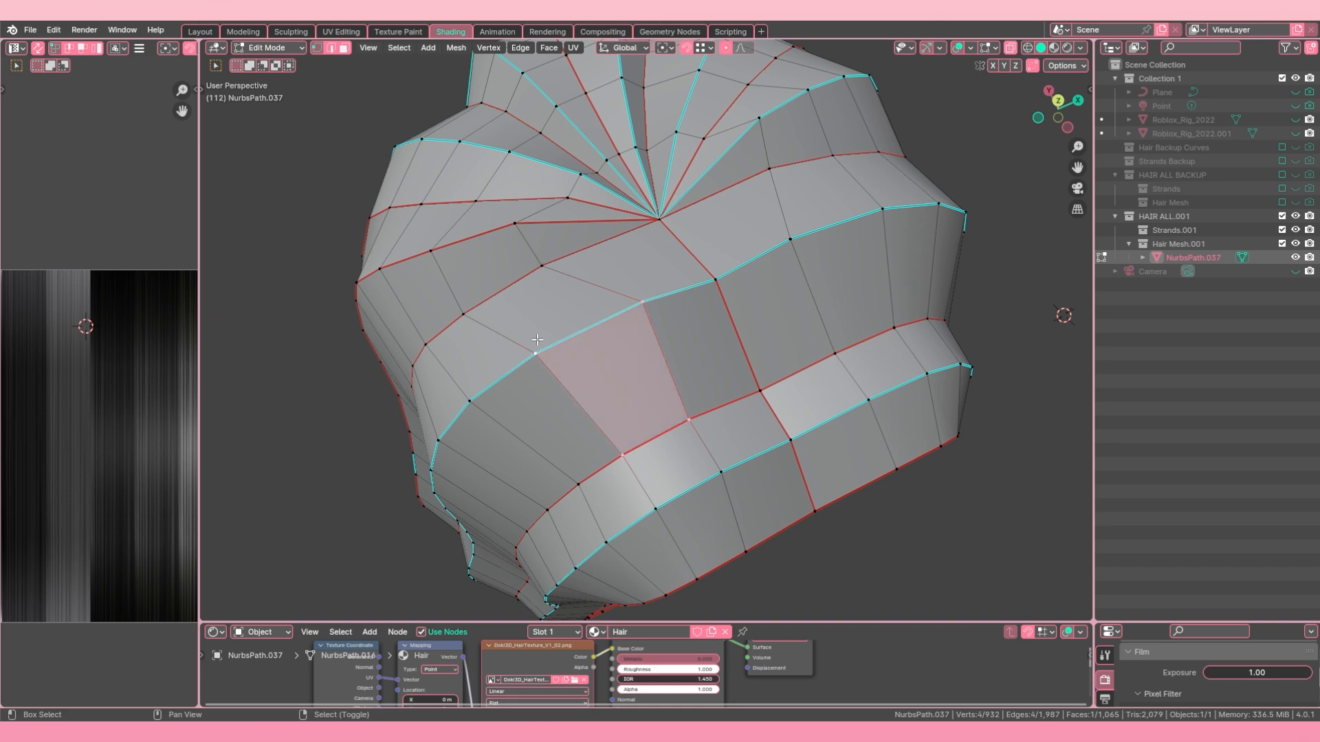
left_click(674, 311)
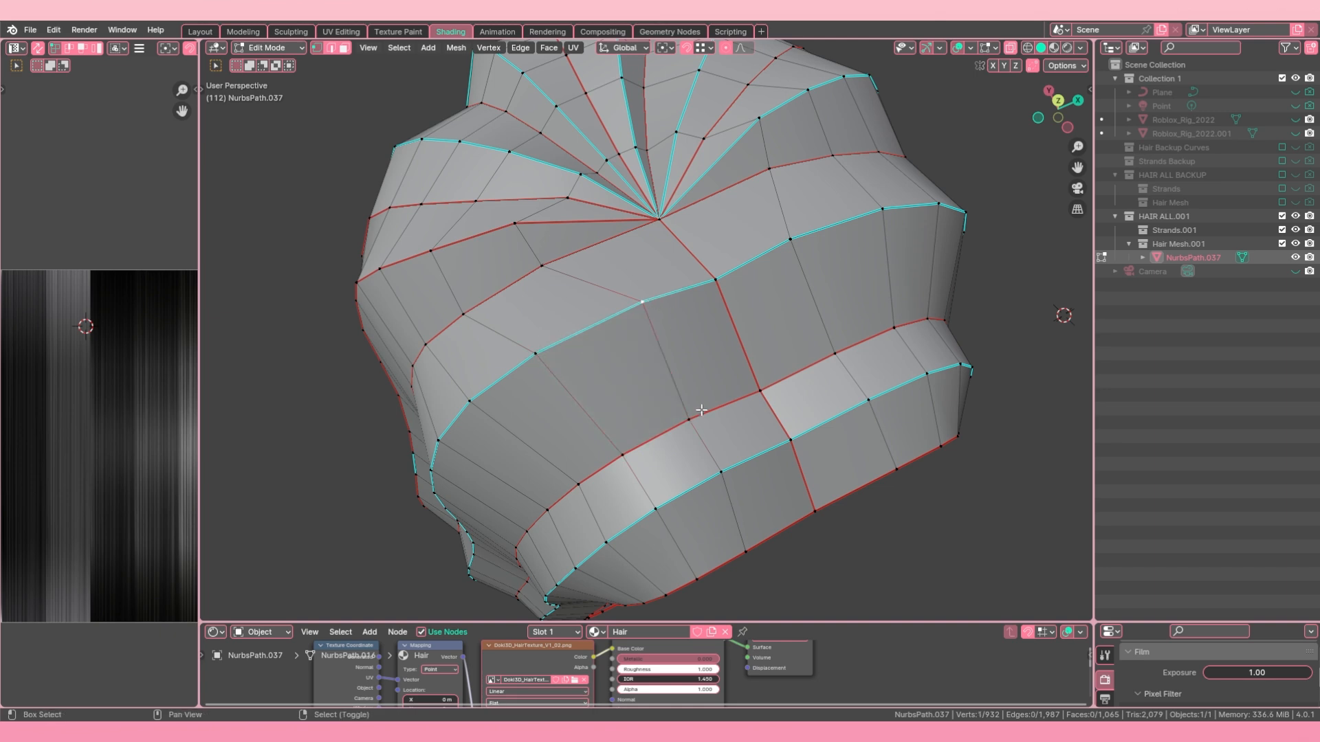
left_click(541, 344, "shift")
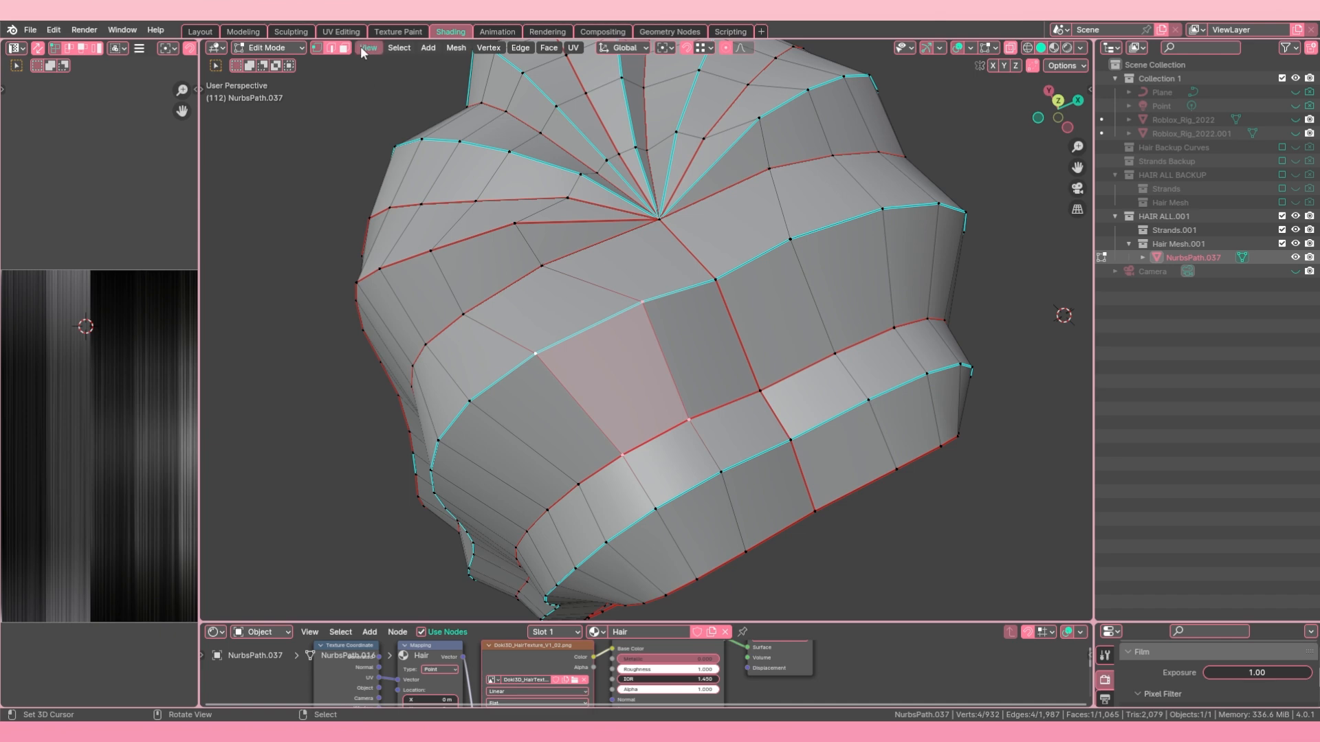
Step: Switch from vertex to edge select mode and select the bordering edges of the same face
left_click(331, 47)
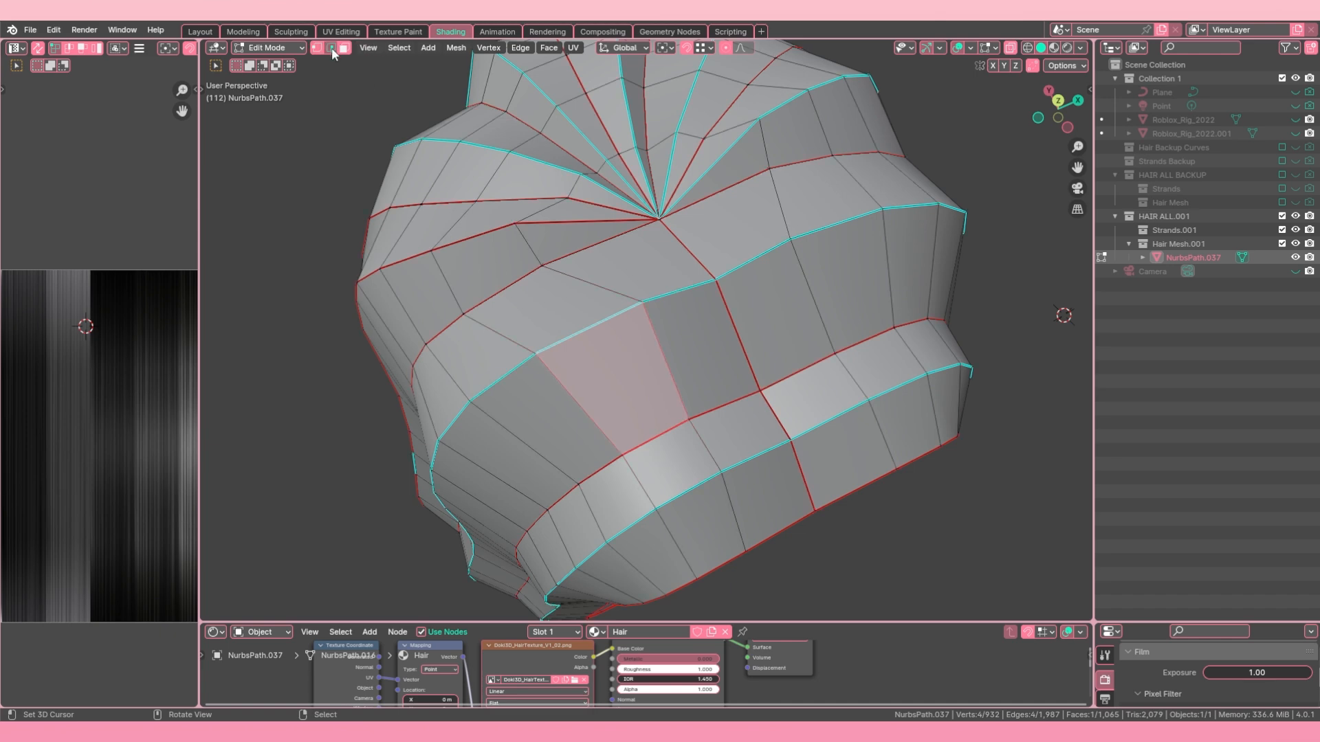
right_click(646, 319)
right_click(668, 426, "shift")
right_click(589, 416, "shift")
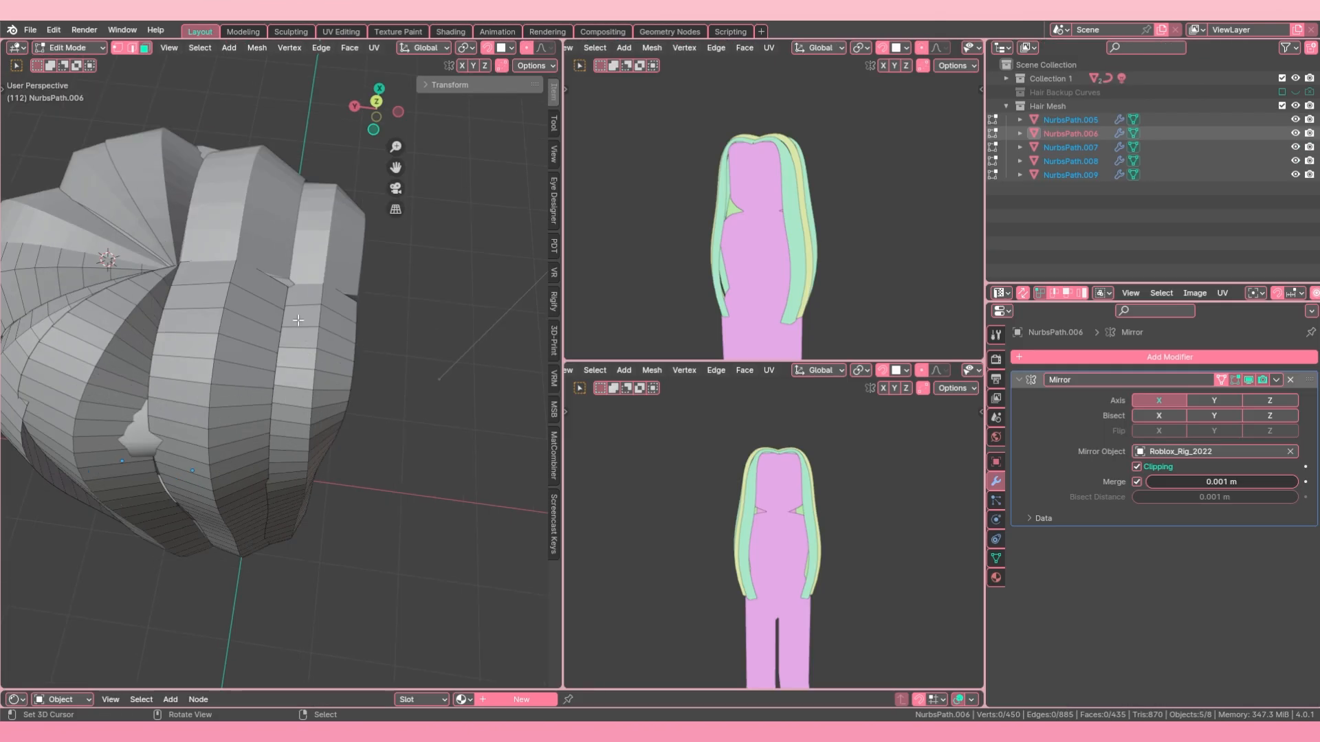
Step: Select a face near the upper end of the front hair strand and change to edge select mode
right_click(297, 315)
middle_click_drag(361, 323, 303, 314)
left_click(131, 47)
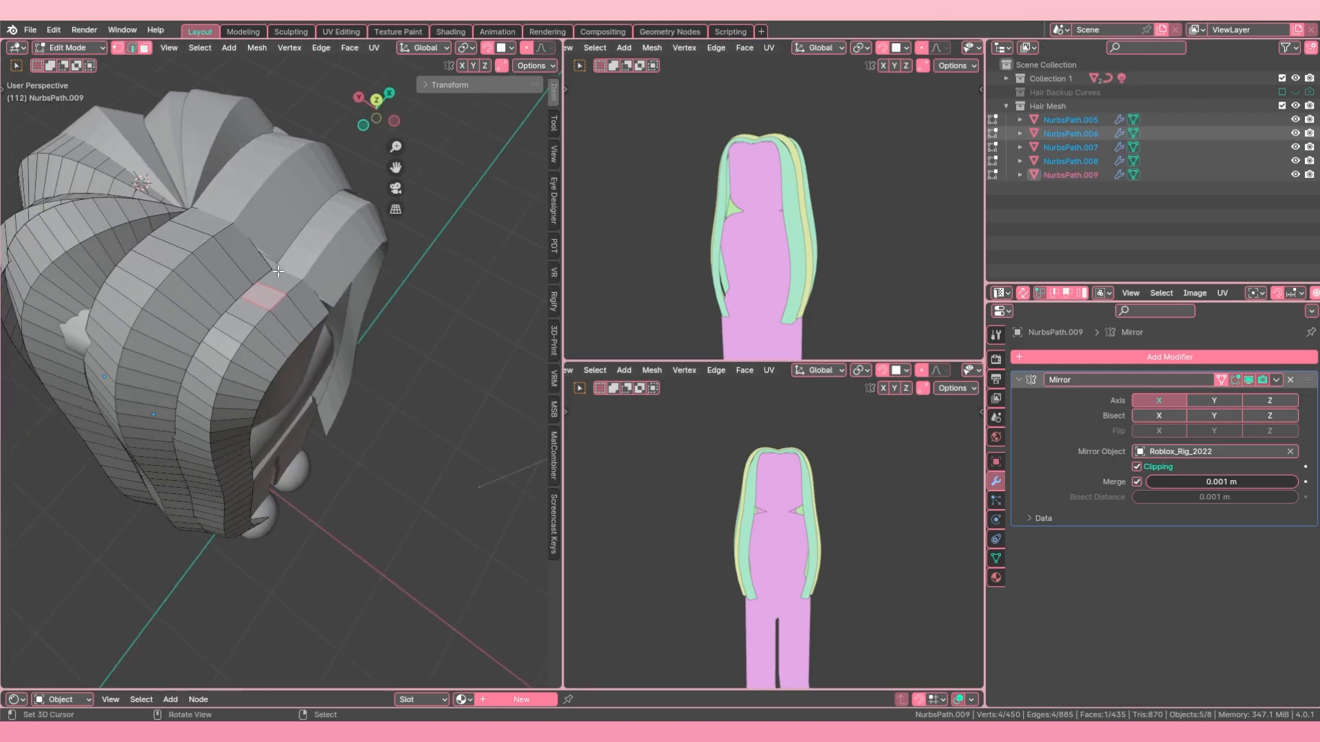
Step: Clear the selection and pick the crosswise edges near the mirror line one by one around the neighbouring front strands
scroll(294, 330, "up", 3)
key("alt+a")
scroll(323, 264, "down", 1)
middle_click_drag(337, 268, 267, 243)
right_click(267, 243)
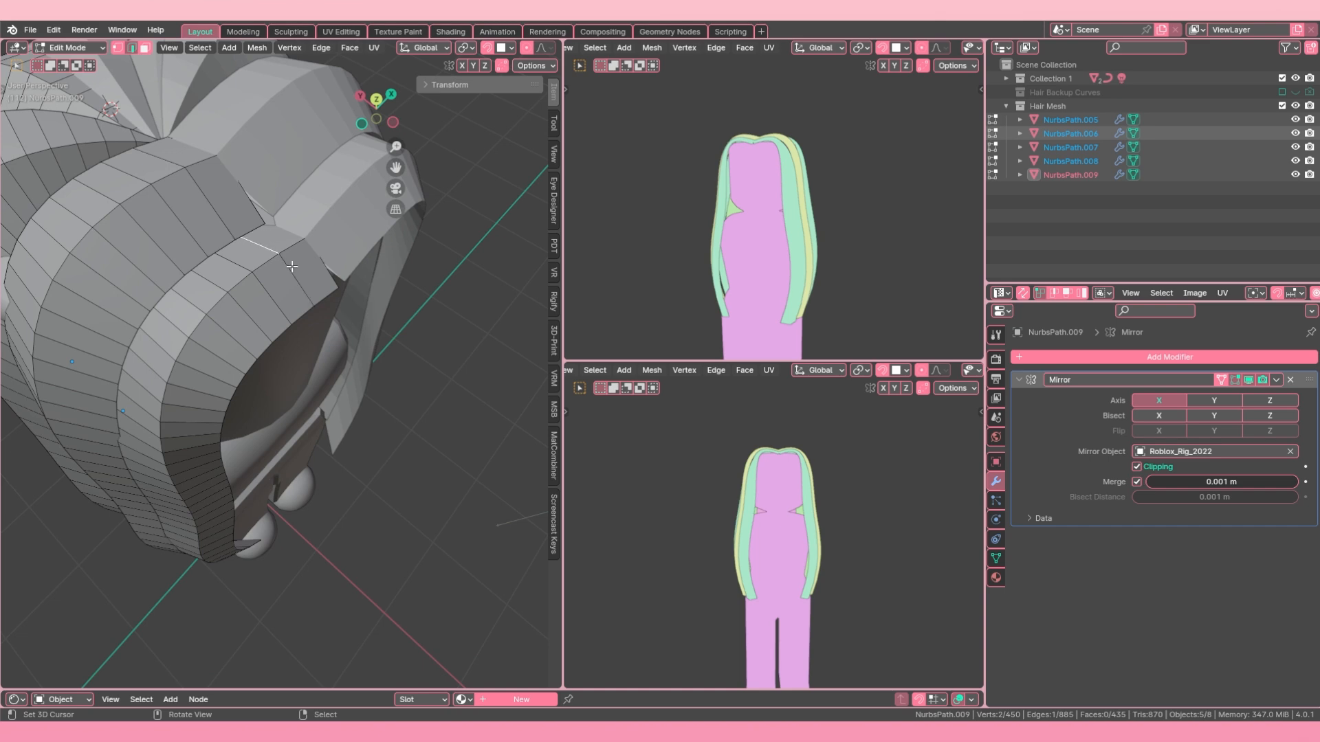
middle_click_drag(300, 274, 270, 229)
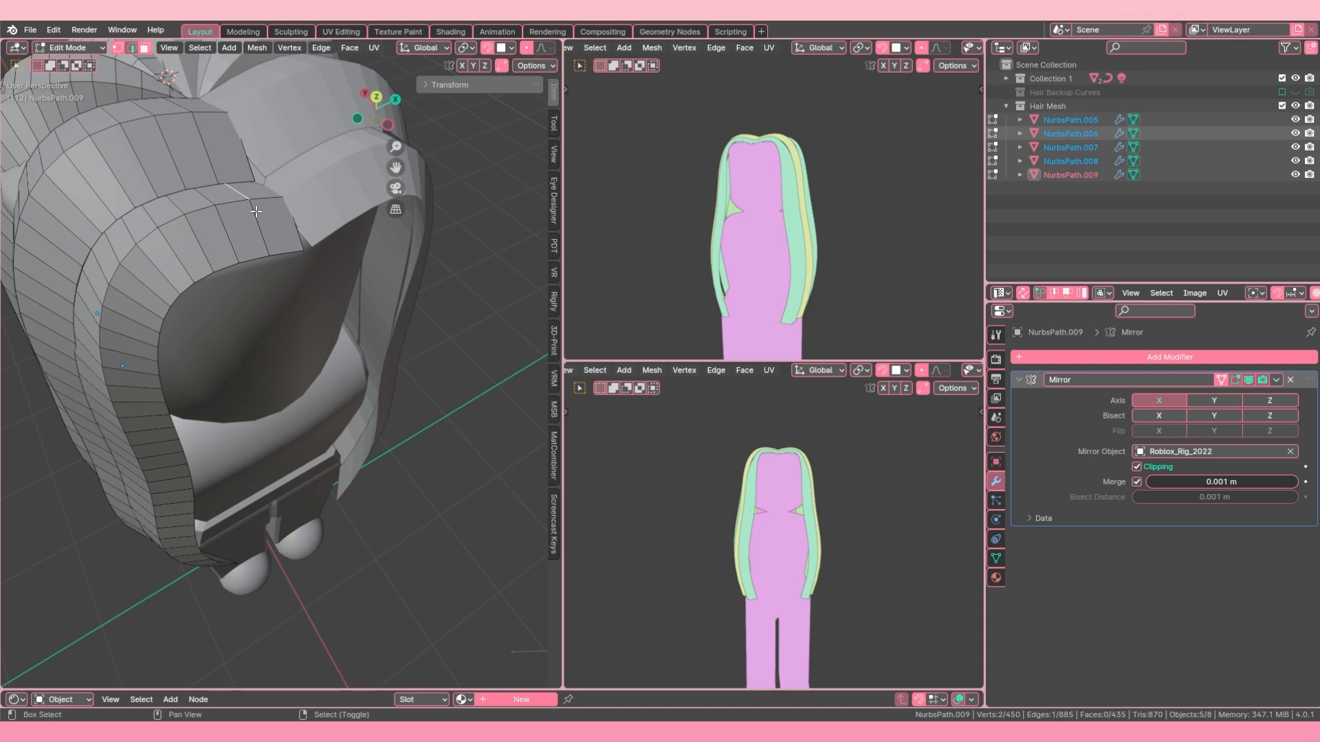
right_click(259, 218, "alt+shift")
middle_click_drag(254, 218, 380, 256)
right_click(255, 292, "alt+shift")
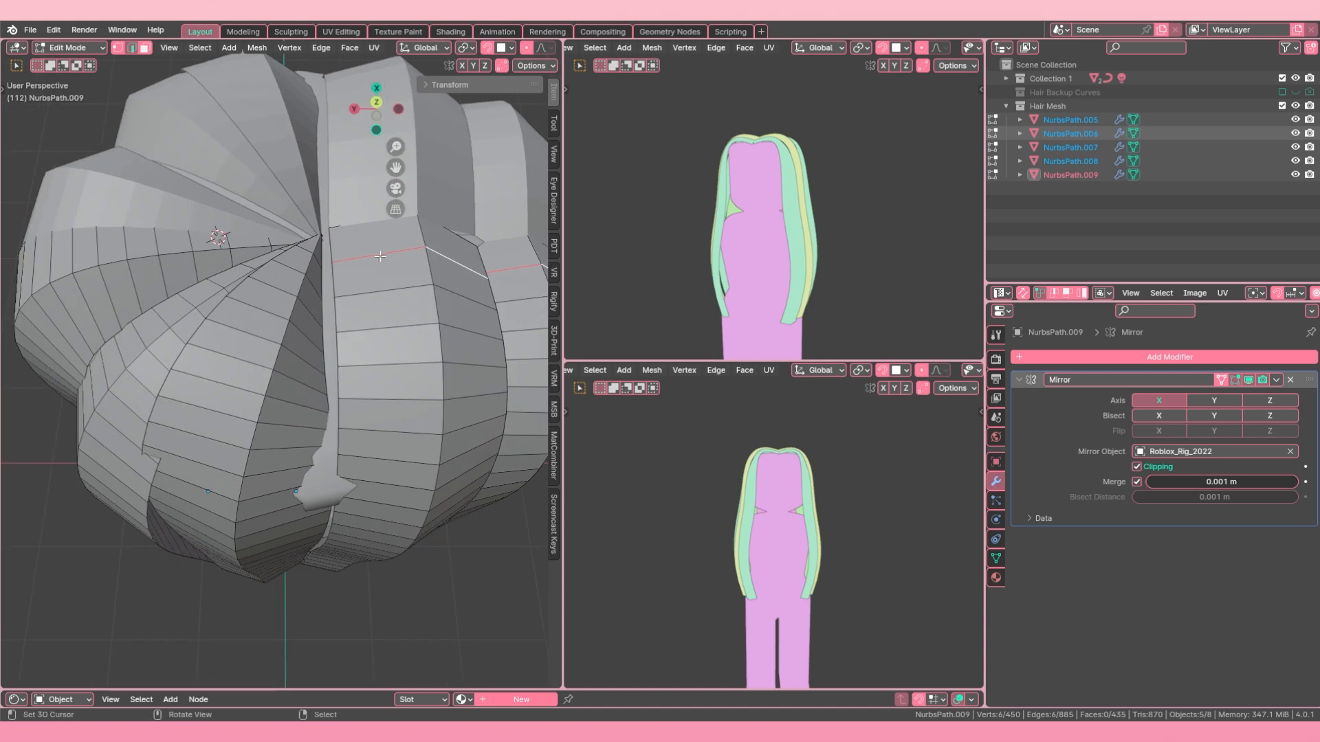
right_click(380, 255)
right_click(466, 270, "shift")
Step: Clear the picked edges, try selecting crosswise edges on the outermost front strand, and clear that selection too
middle_click_drag(469, 276, 307, 255, "shift")
right_click(314, 311, "shift")
right_click(276, 315, "shift")
key("alt+a")
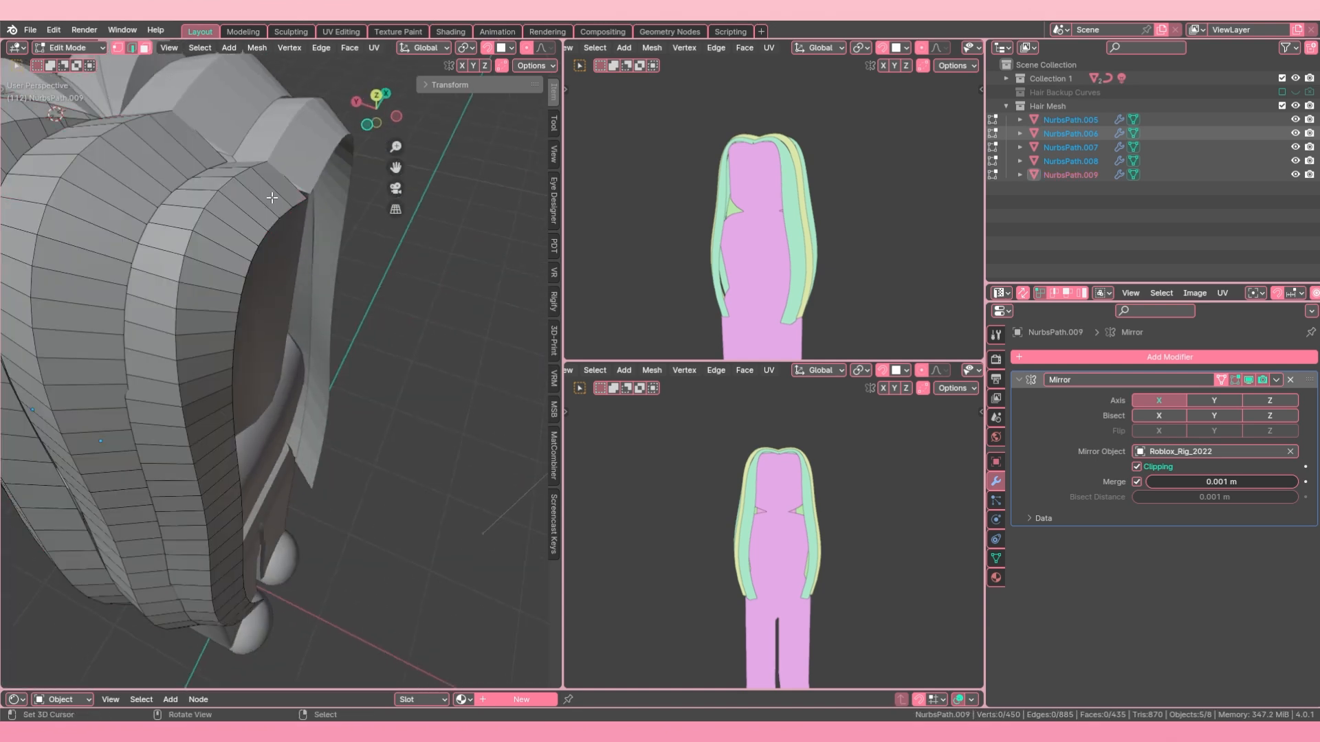
right_click(273, 189, "alt")
middle_click_drag(272, 189, 286, 233, "shift")
right_click(273, 276, "alt+shift")
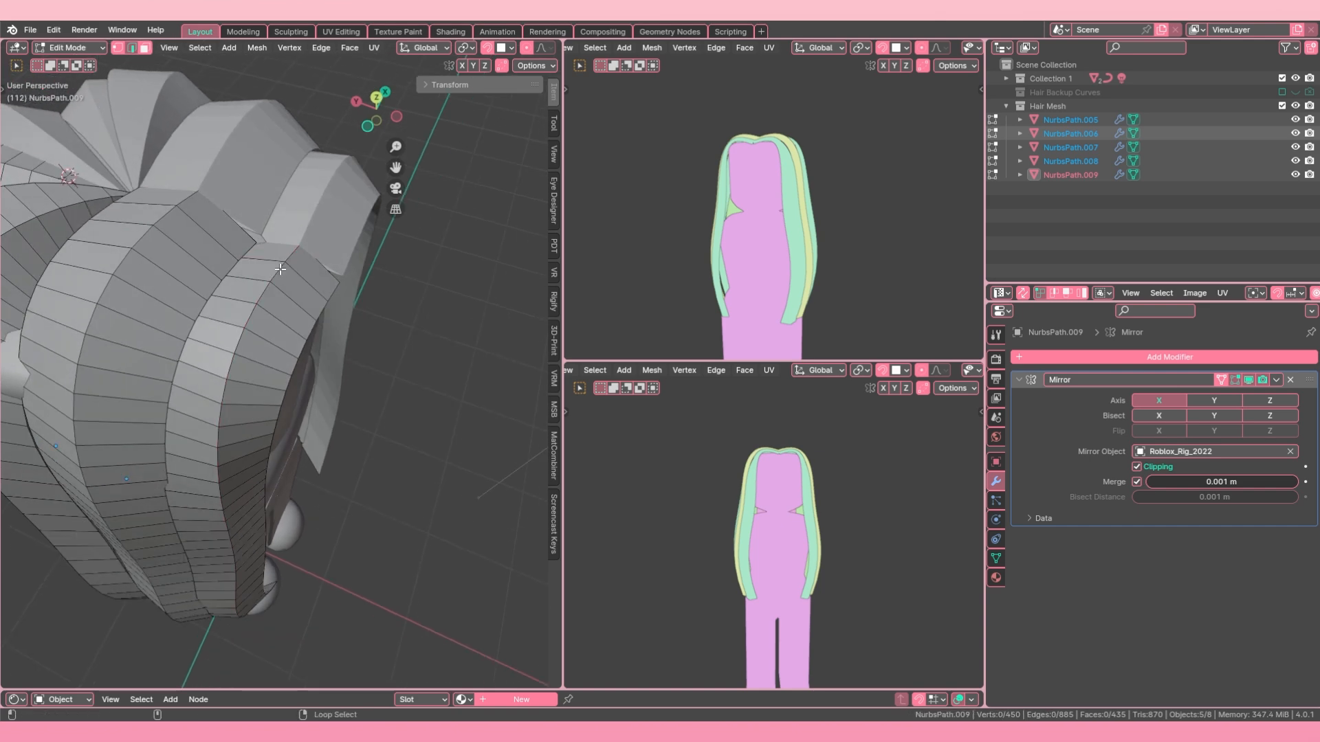
key("alt+a")
Step: Loop-select the crosswise edge row next to the mirror line on all five hair strands and dissolve those edges
scroll(343, 293, "up", 5)
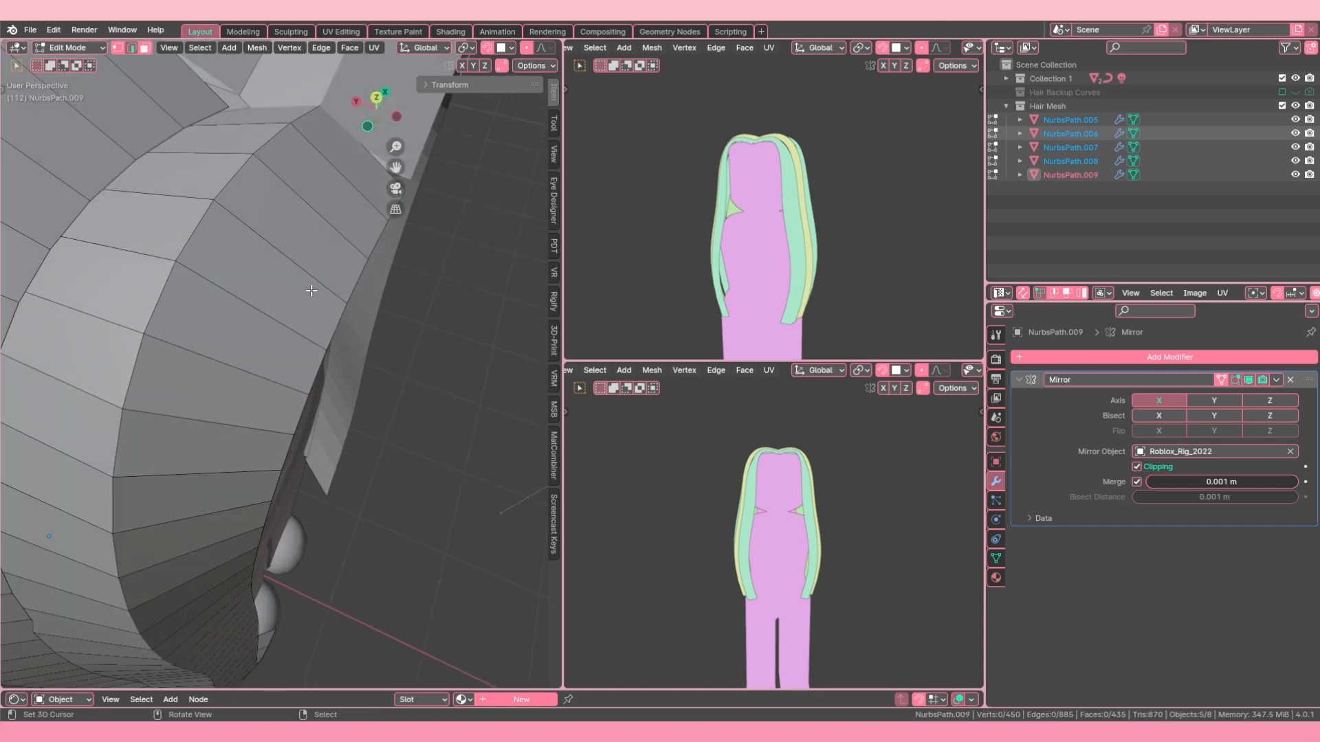
right_click(364, 314, "alt")
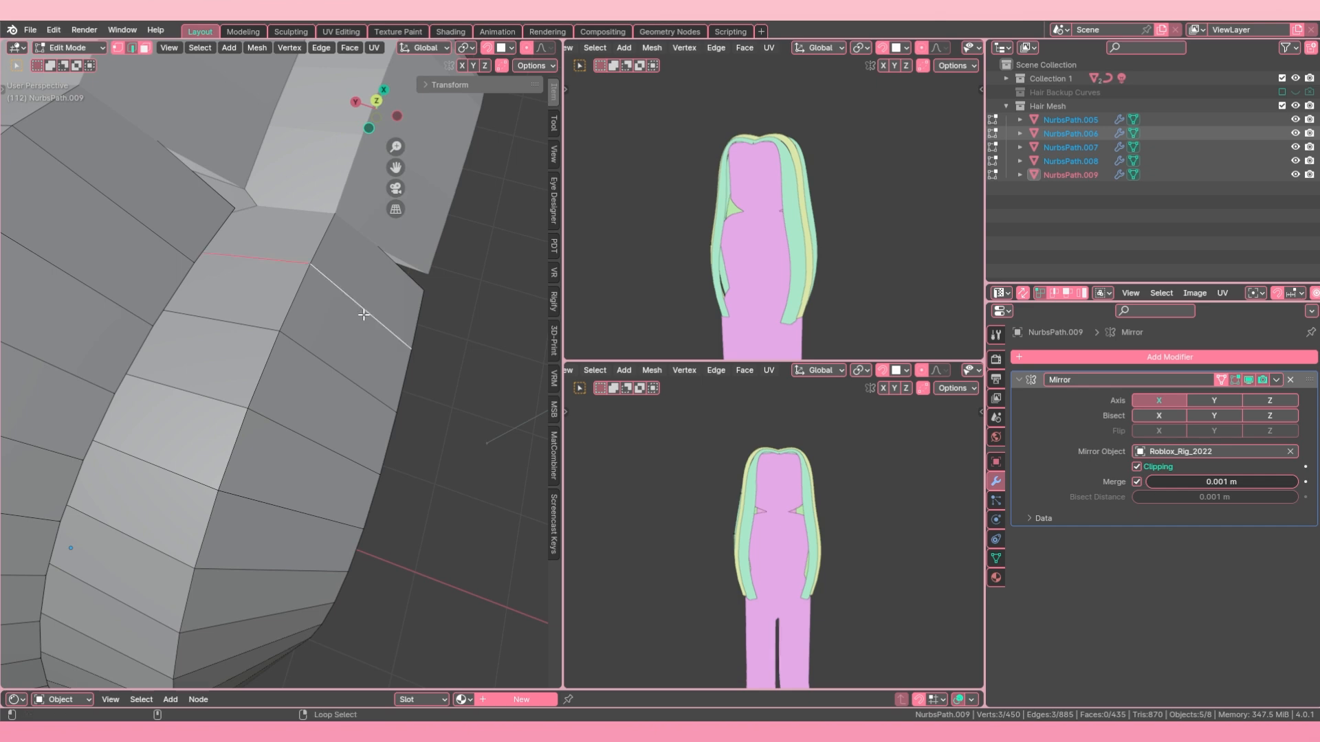
scroll(333, 289, "down", 4)
right_click(206, 272, "alt+shift")
scroll(206, 272, "down", 4)
middle_click_drag(209, 275, 223, 403, "shift")
right_click(303, 275, "alt+shift")
scroll(303, 276, "up", 5)
right_click(351, 235, "alt+shift")
scroll(351, 235, "down", 4)
right_click(294, 331, "alt+shift")
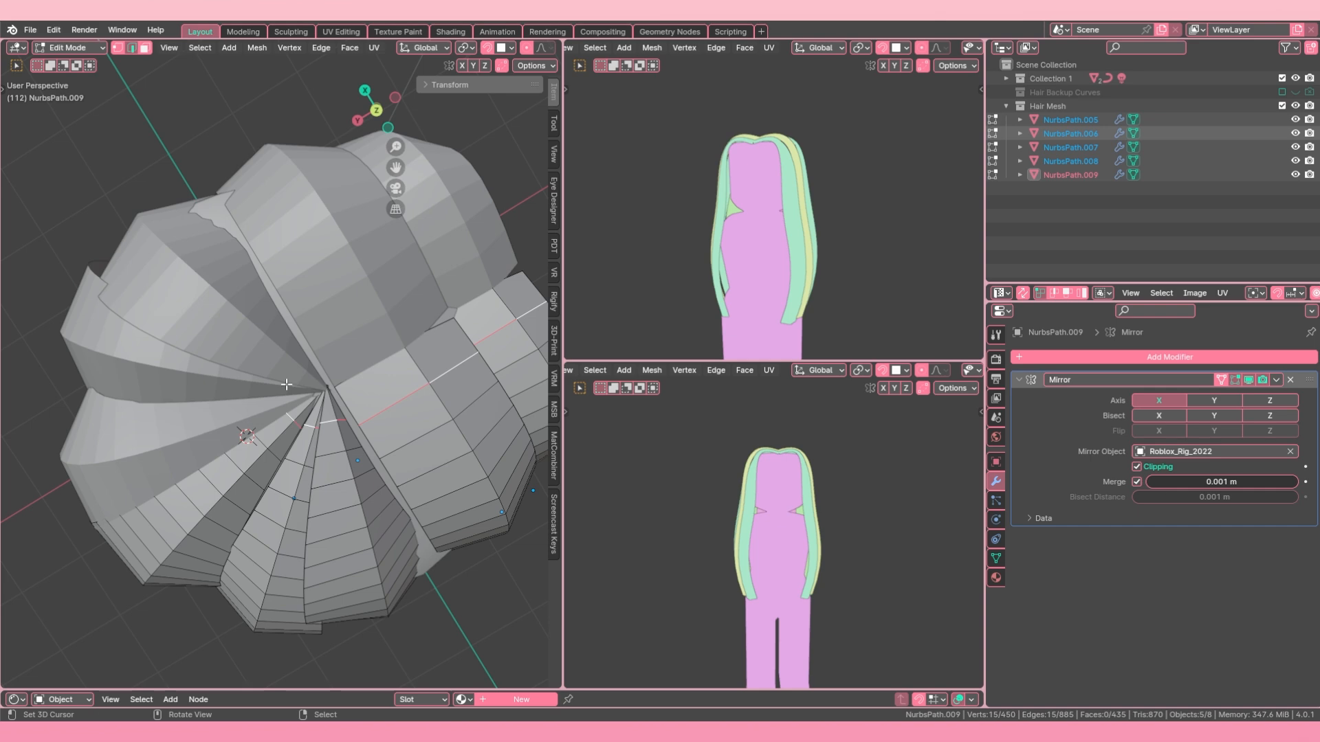
key("x")
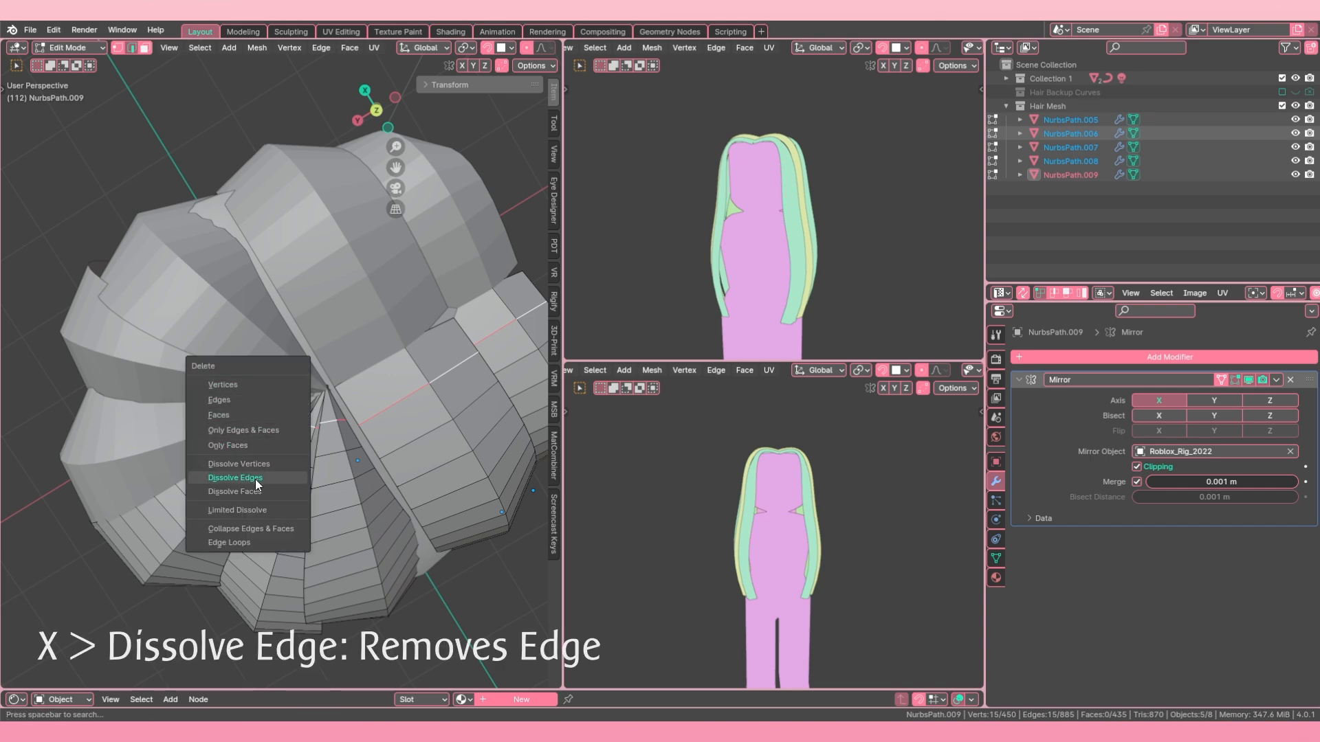
left_click(256, 484)
Step: Loop-select the crosswise edges nearest the crown on the strand beside the parting and edge-slide them slightly along the strand
scroll(424, 451, "down", 4)
middle_click_drag(424, 451, 84, 330)
scroll(262, 339, "up", 1)
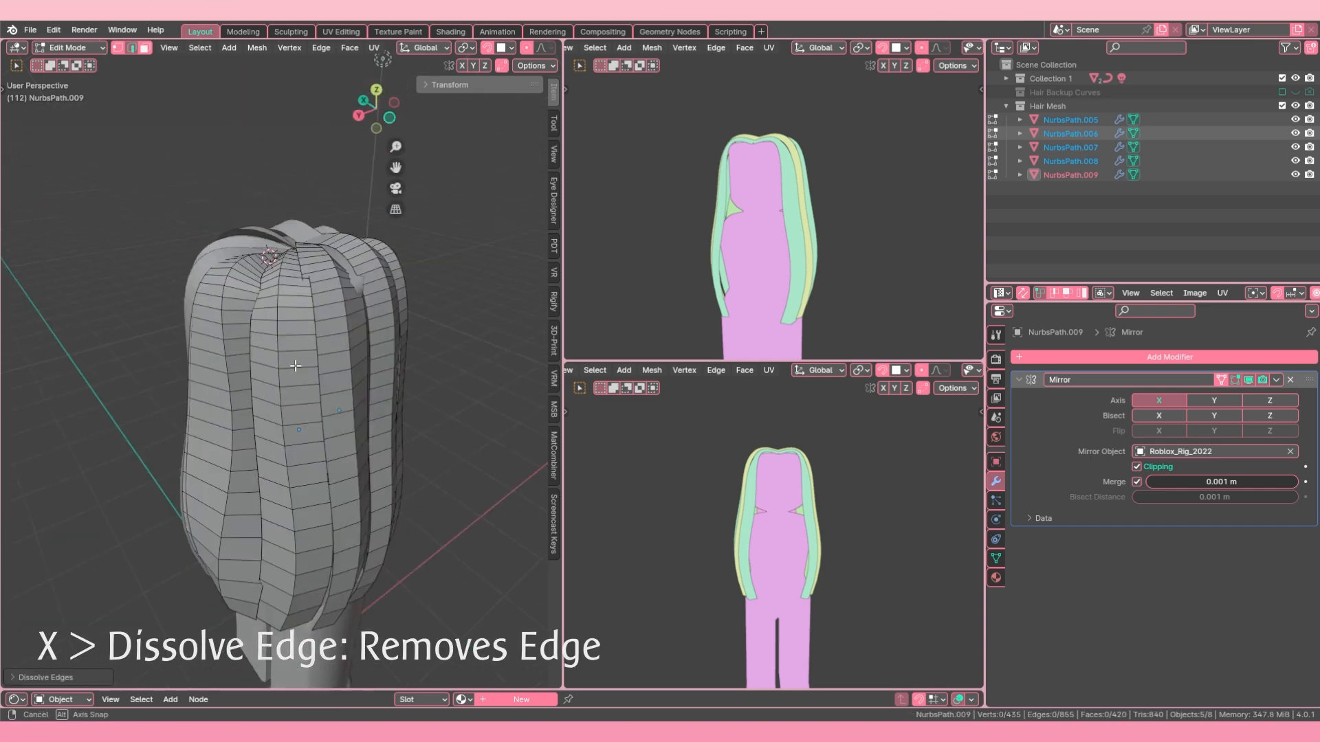
middle_click_drag(224, 310, 323, 397)
scroll(323, 397, "up", 4)
right_click(327, 401, "alt")
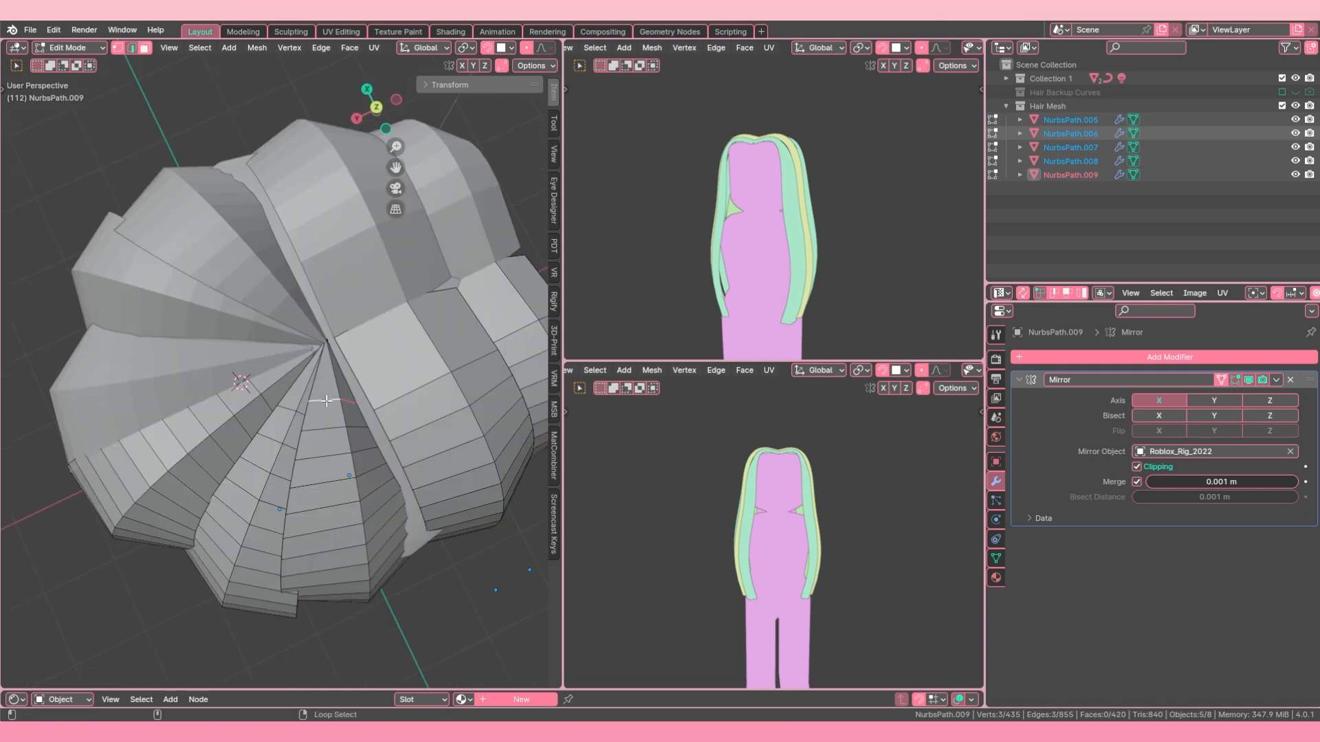
key("alt+a")
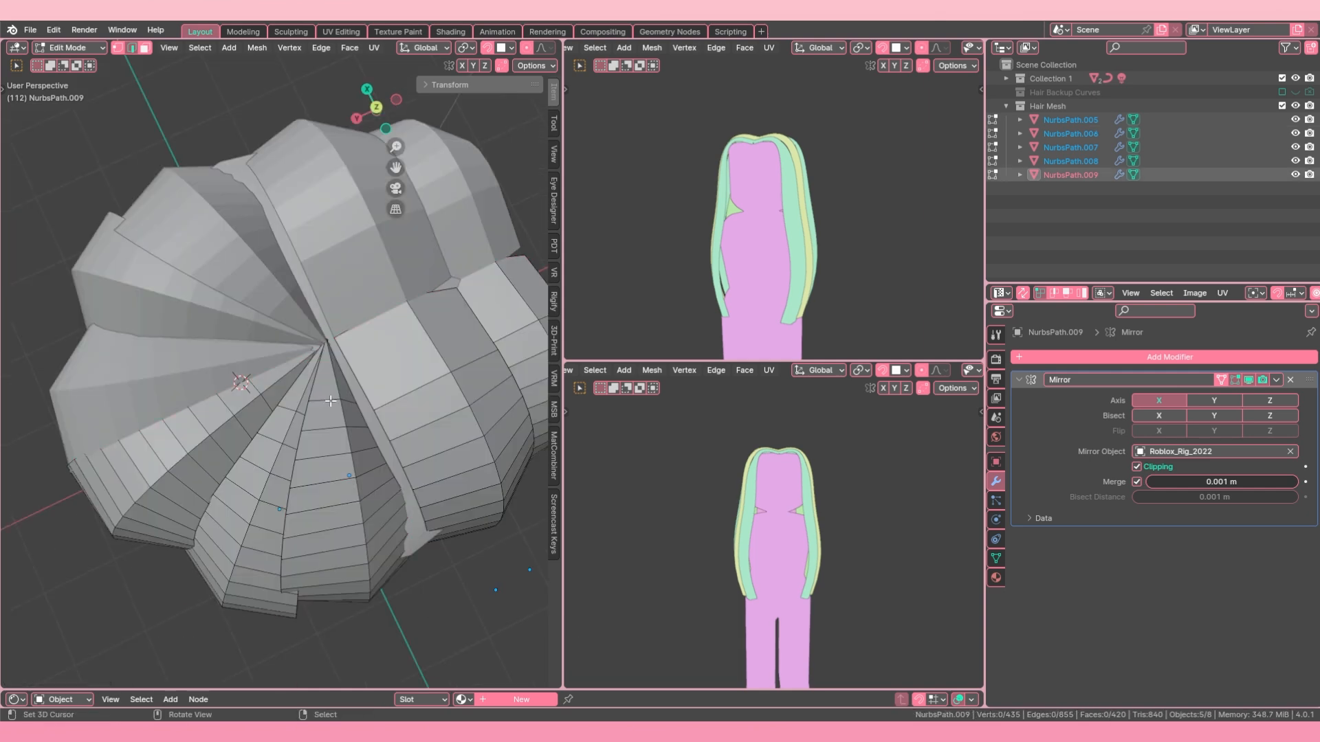
right_click(331, 401, "alt")
key("a")
key("a")
right_click(327, 398, "alt")
key("g")
key("g")
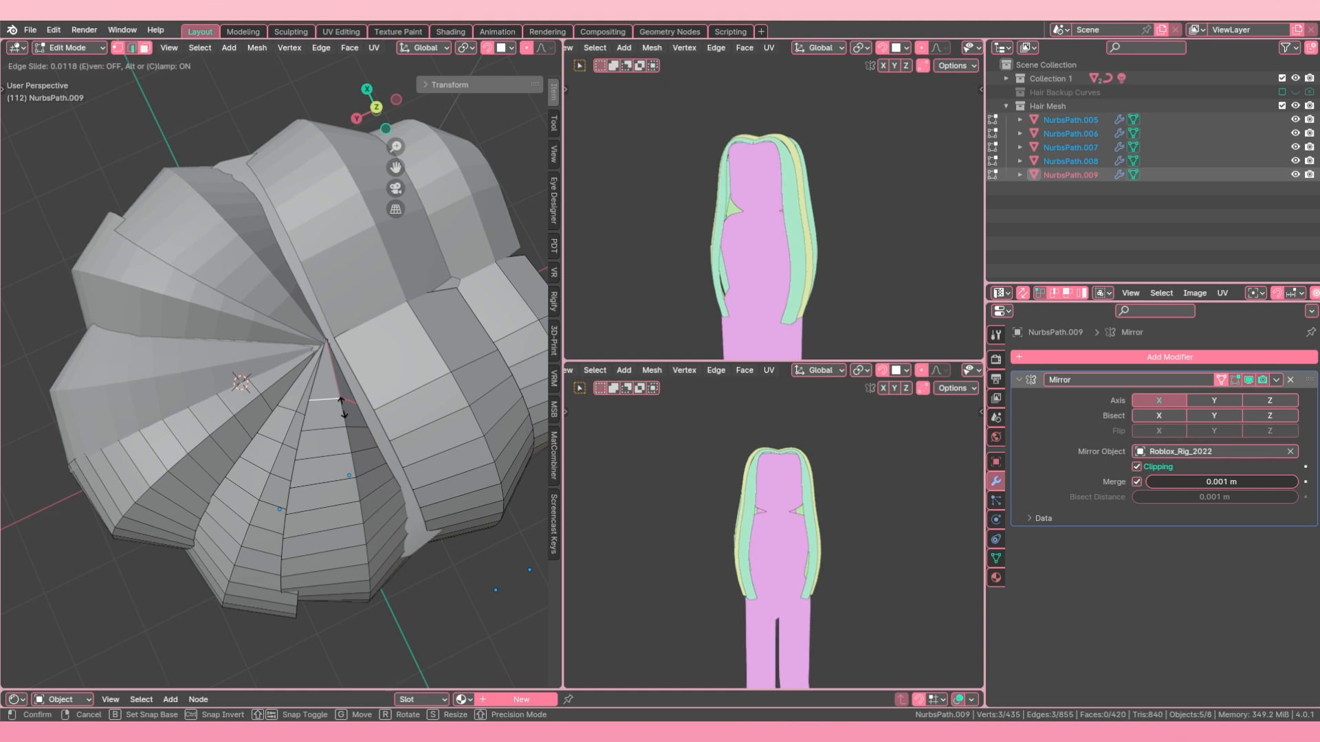
left_click(350, 420)
Step: Edge-slide the crosswise loops nearest the crown on the next two strands toward the back
key("a")
key("a")
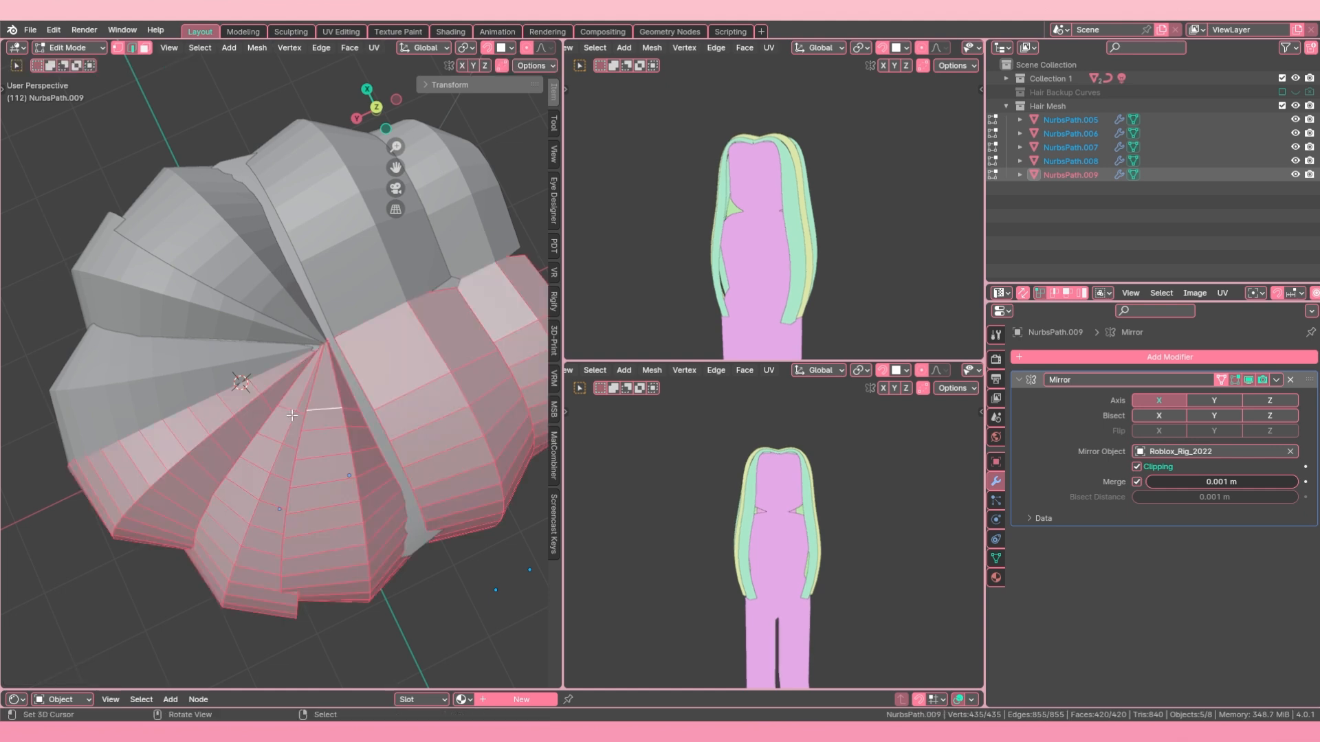
right_click(290, 412, "alt")
key("g")
key("g")
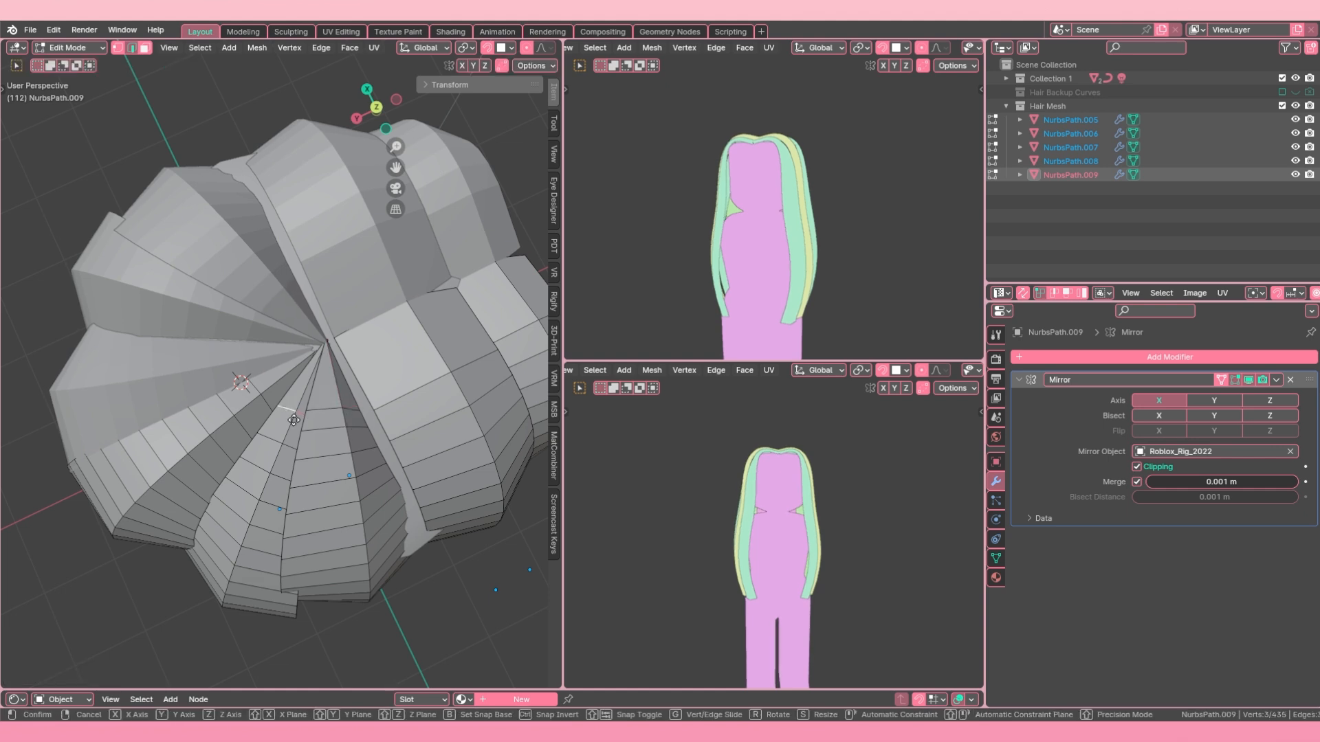
left_click(283, 411)
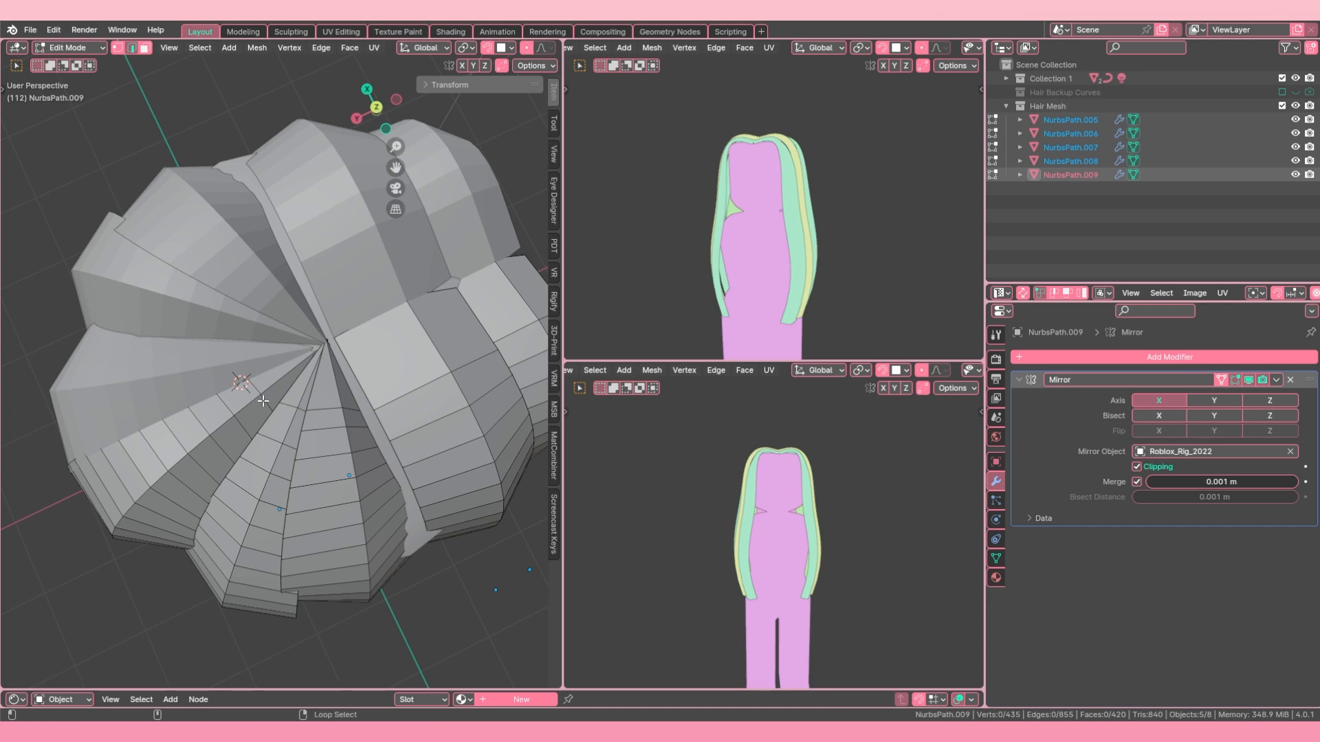
key("g")
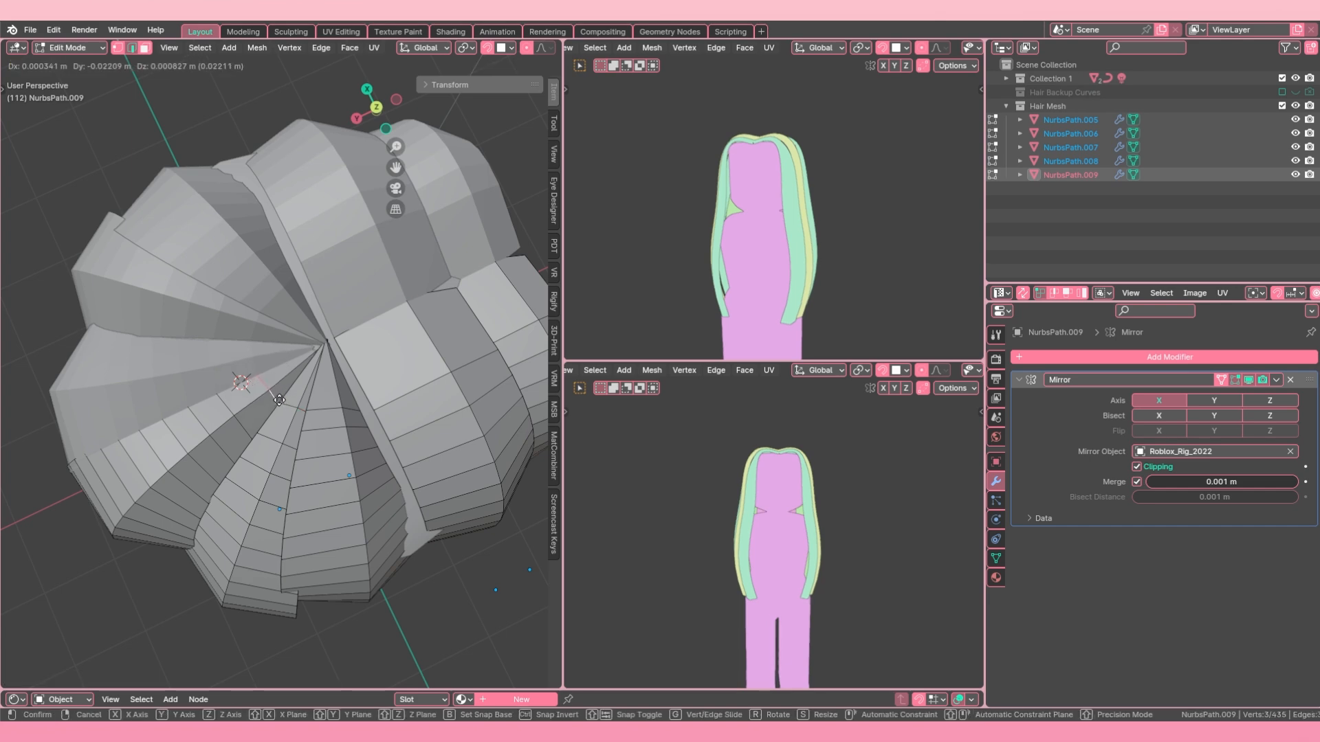
key("g")
left_click(279, 400)
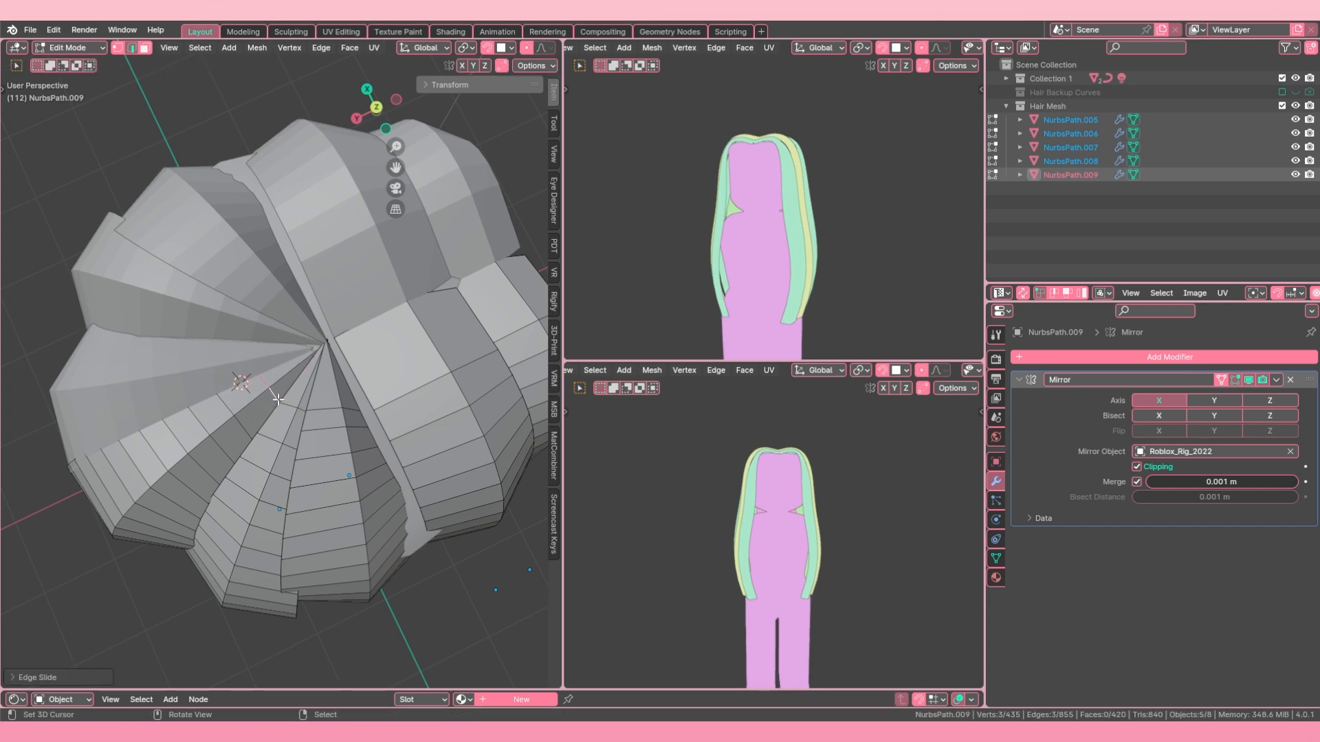
Step: Loop-select one crosswise edge loop near the crown on the narrow back strand and dissolve it
scroll(302, 404, "down", 2)
middle_click_drag(323, 408, 296, 404)
key("alt+a")
left_click(295, 404, "alt")
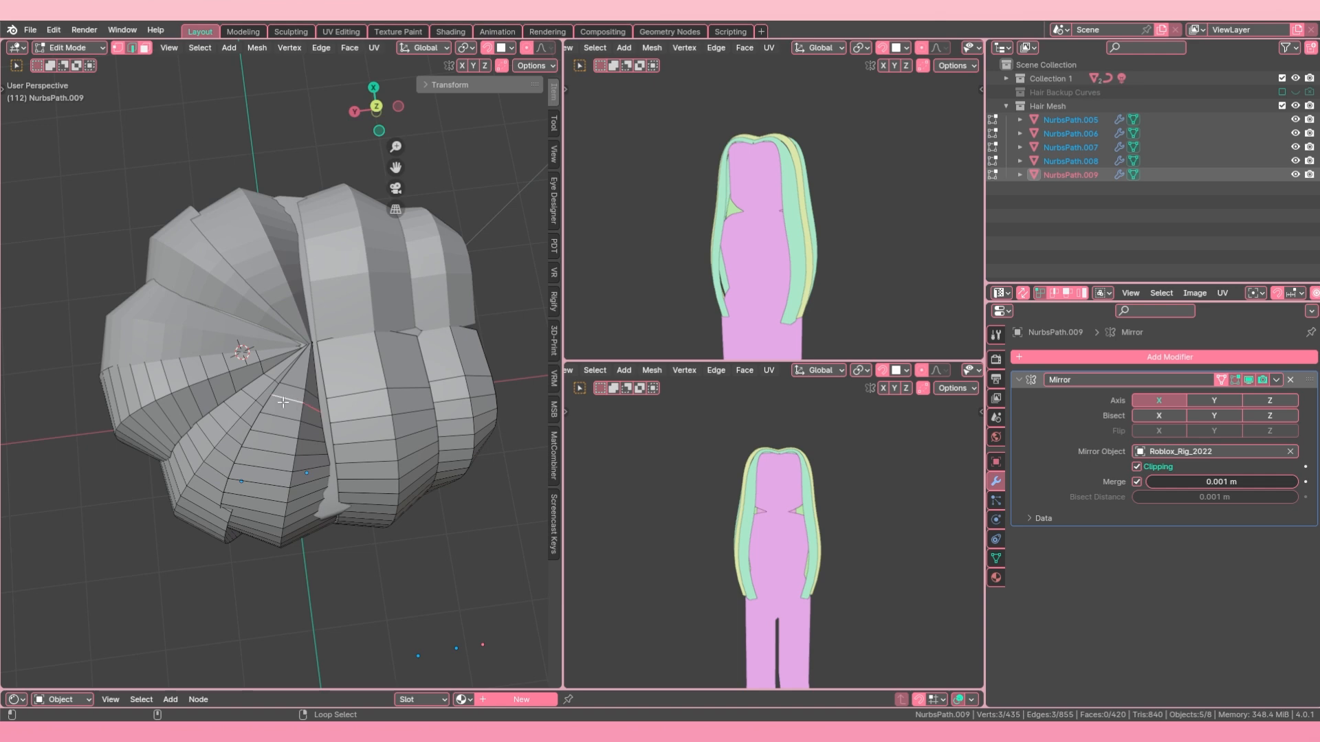
key("x")
left_click(262, 402)
middle_click_drag(275, 398, 295, 391)
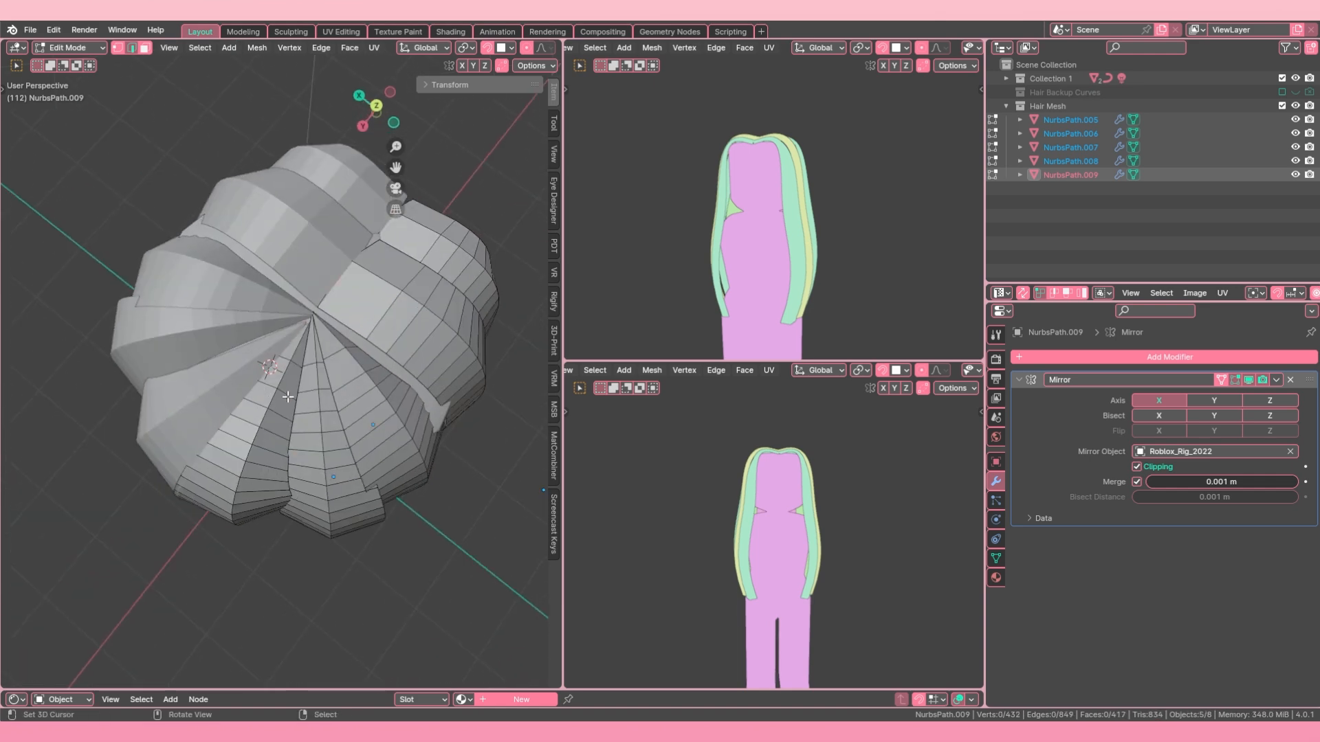
Step: Edge-slide the crosswise edge loop near the crown on NurbsPath.006 along the strand and clear the selection
left_click(297, 394, "alt")
key("g")
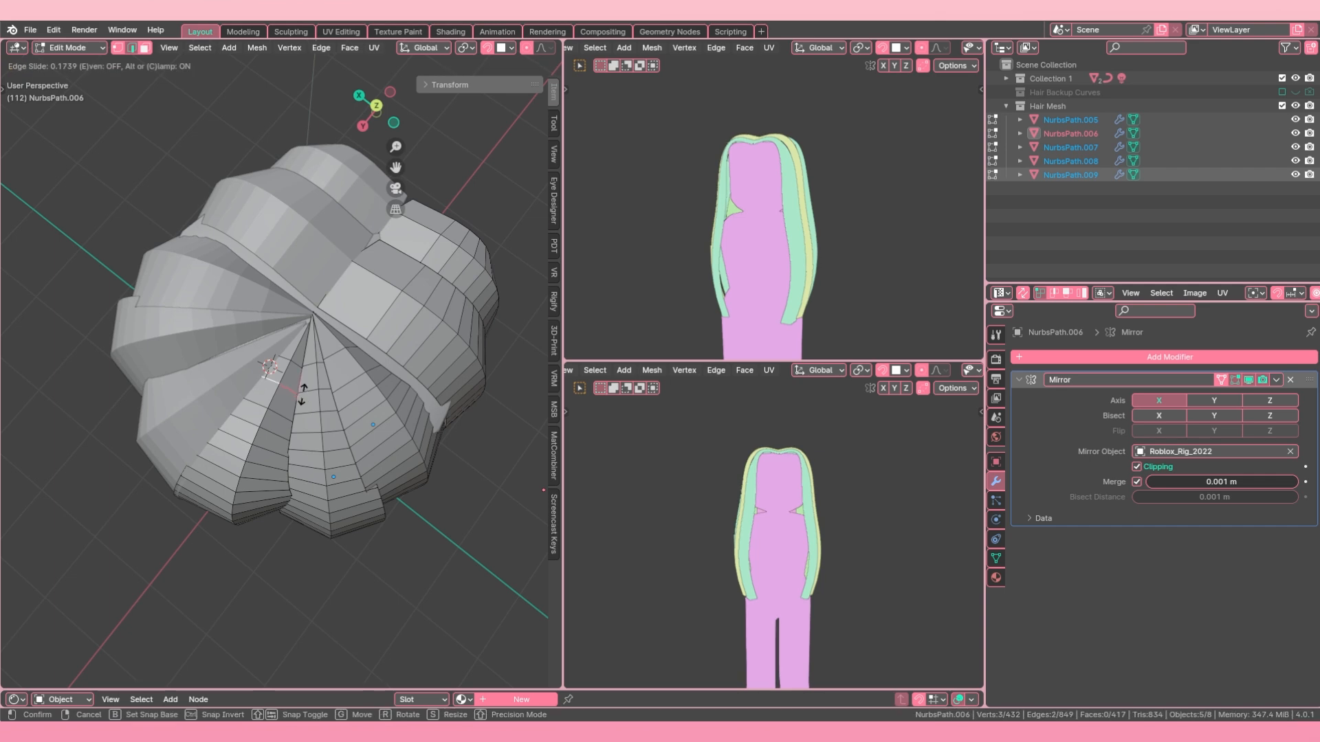
key("g")
left_click(360, 385)
middle_click_drag(413, 390, 334, 390)
key("a")
key("alt+a")
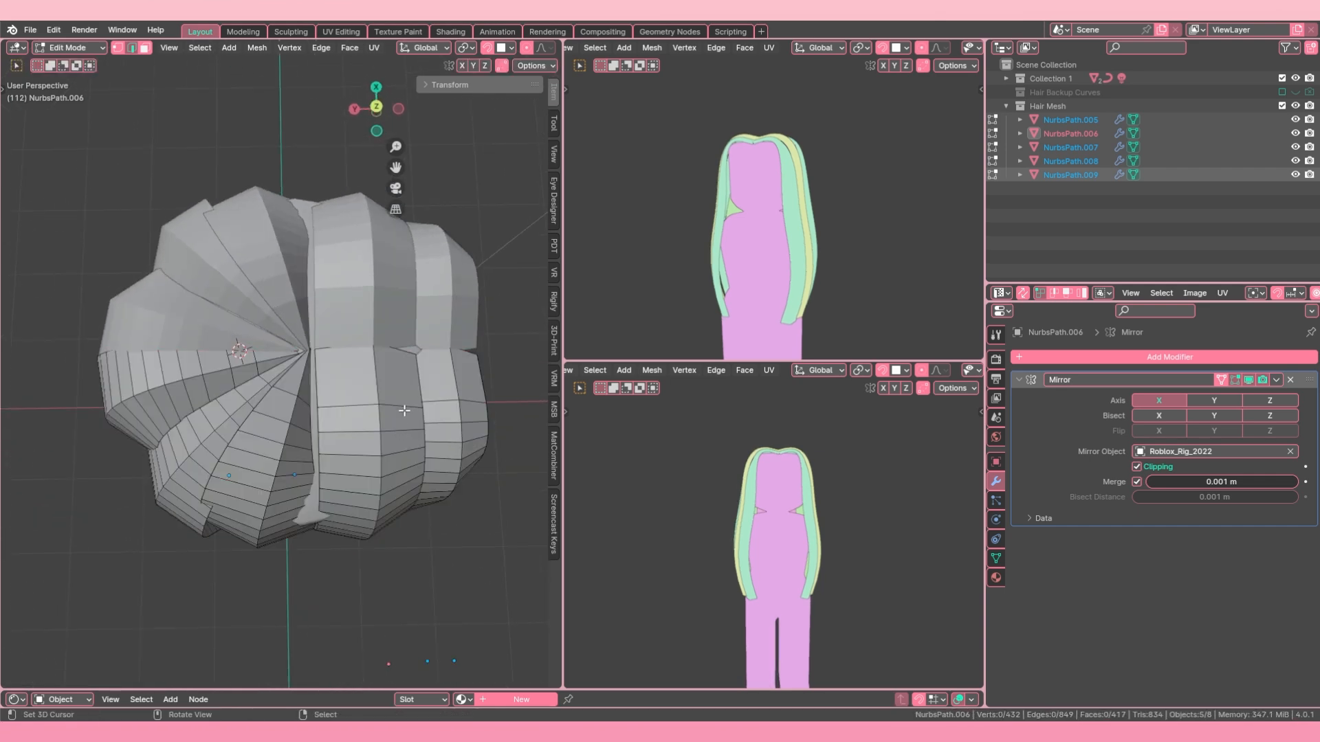
Step: Select a crosswise edge near the mirror line on NurbsPath.005 and edge-slide it along the strand
key("a")
key("alt+a")
right_click(414, 407)
key("g")
key("g")
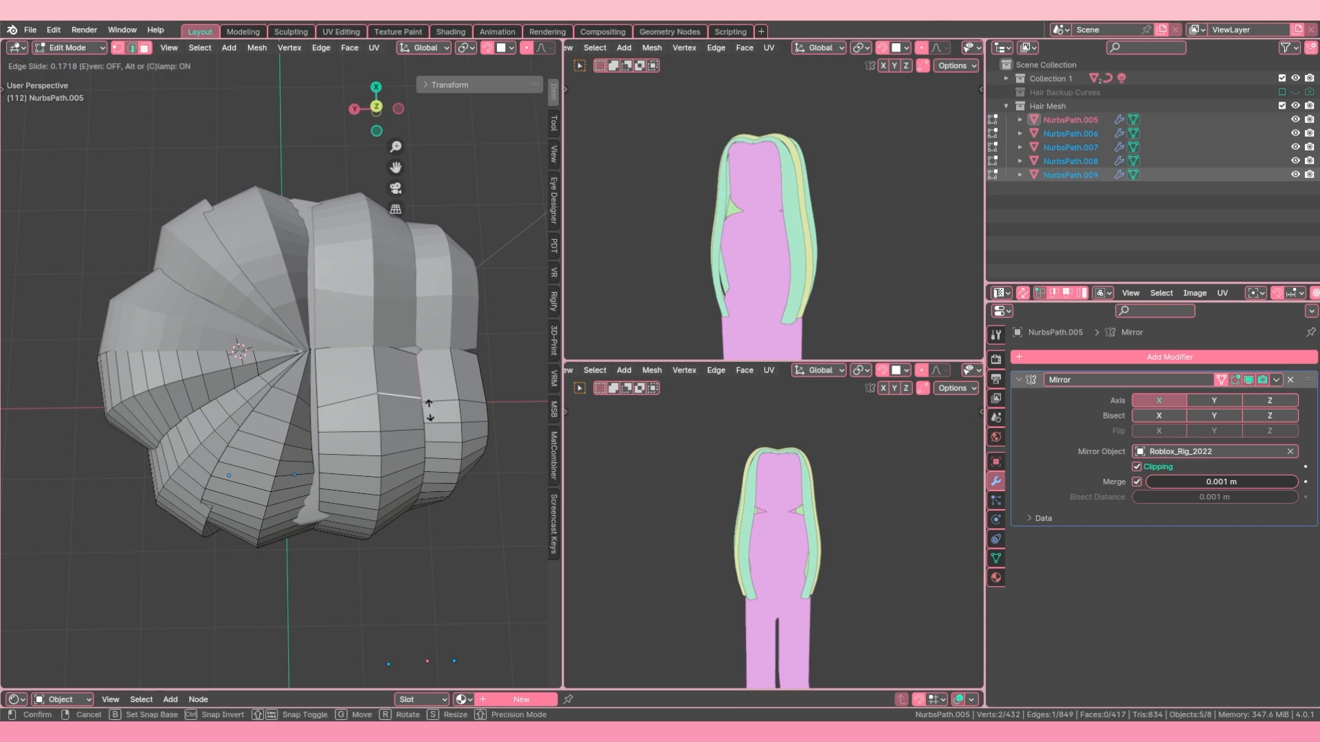
left_click(426, 406)
Step: Try loop-selecting other crosswise edges on top of the hair, clearing the selection between picks
mouse_move(426, 406)
middle_mouse_down()
mouse_move(395, 397)
mouse_move(347, 345)
mouse_move(417, 382)
middle_mouse_up()
key("alt+a")
right_click(331, 363, "alt")
middle_click_drag(327, 361, 325, 437)
key("alt+a")
right_click(235, 396, "alt")
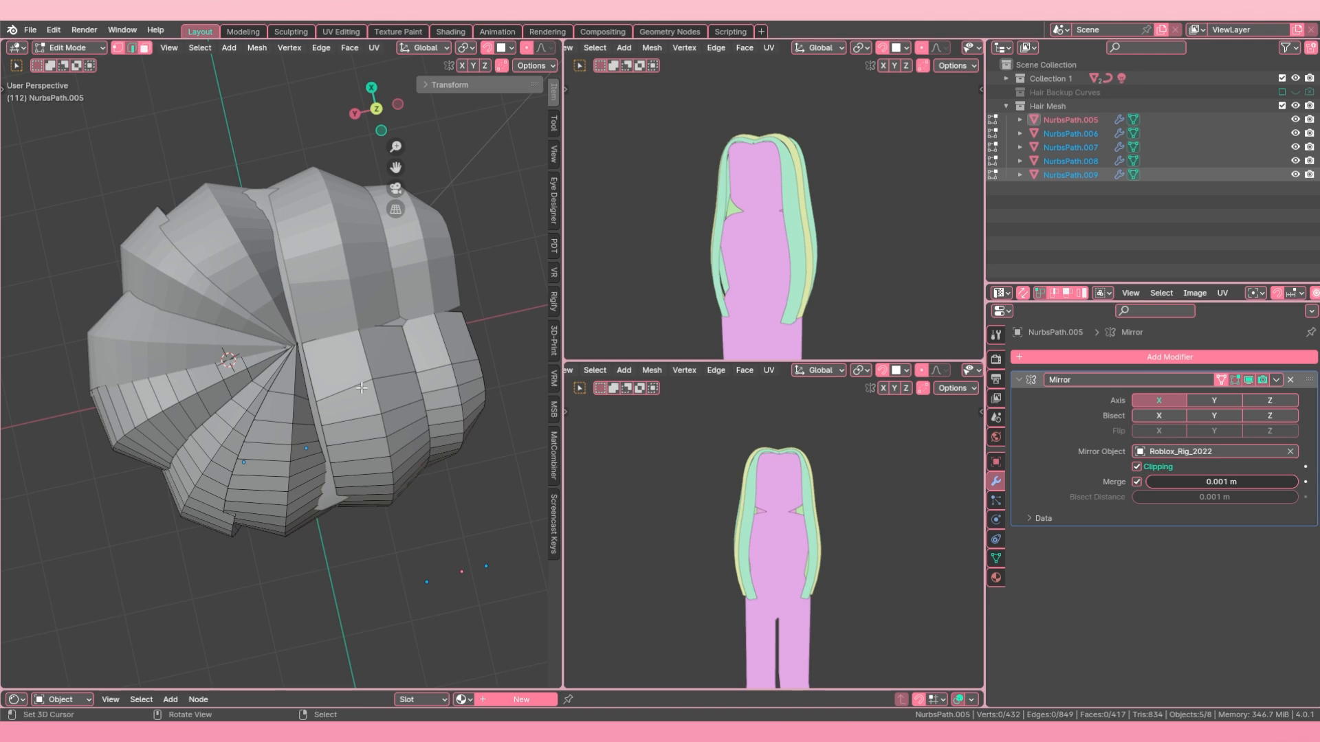
middle_click_drag(365, 388, 316, 295)
scroll(316, 296, "down", 5)
scroll(210, 247, "up", 2)
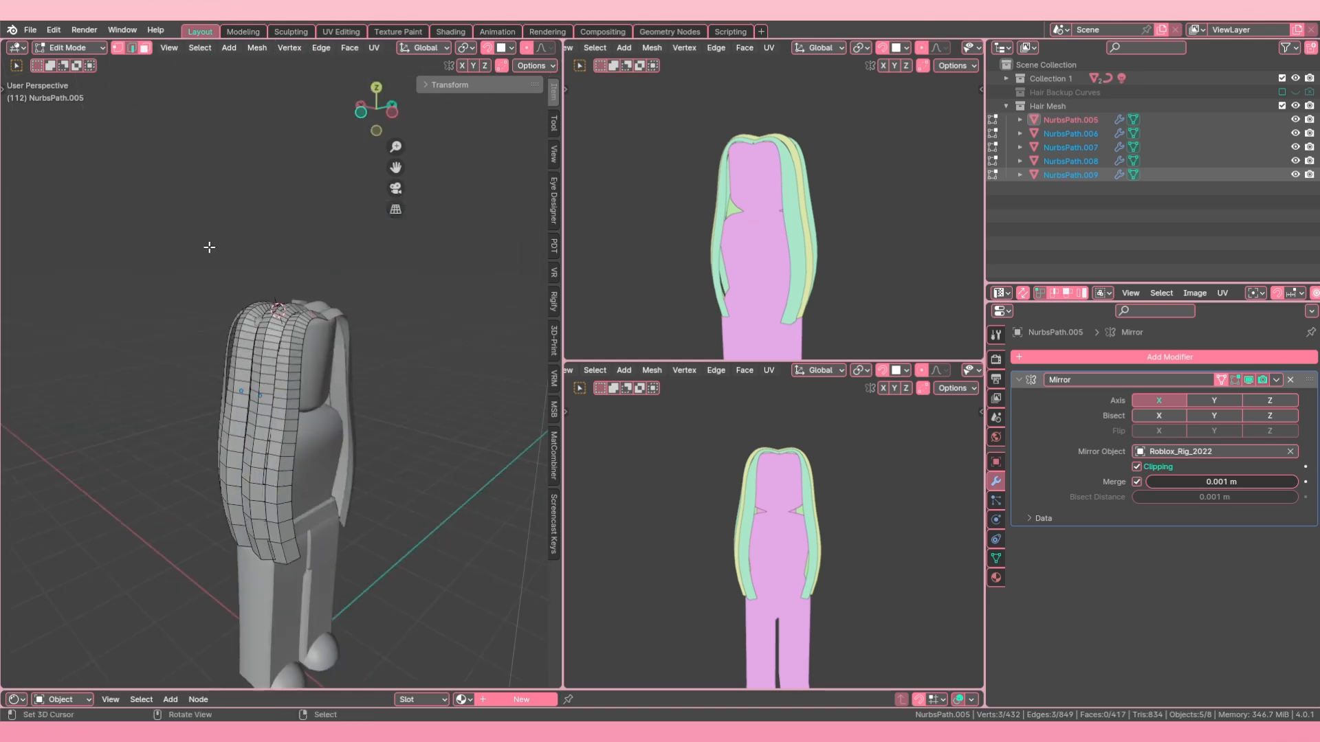
Step: Cycle through the selection modes to face select and loop-select the lengthwise faces along the outermost front strand's edge
left_click(144, 48)
scroll(305, 320, "up", 2)
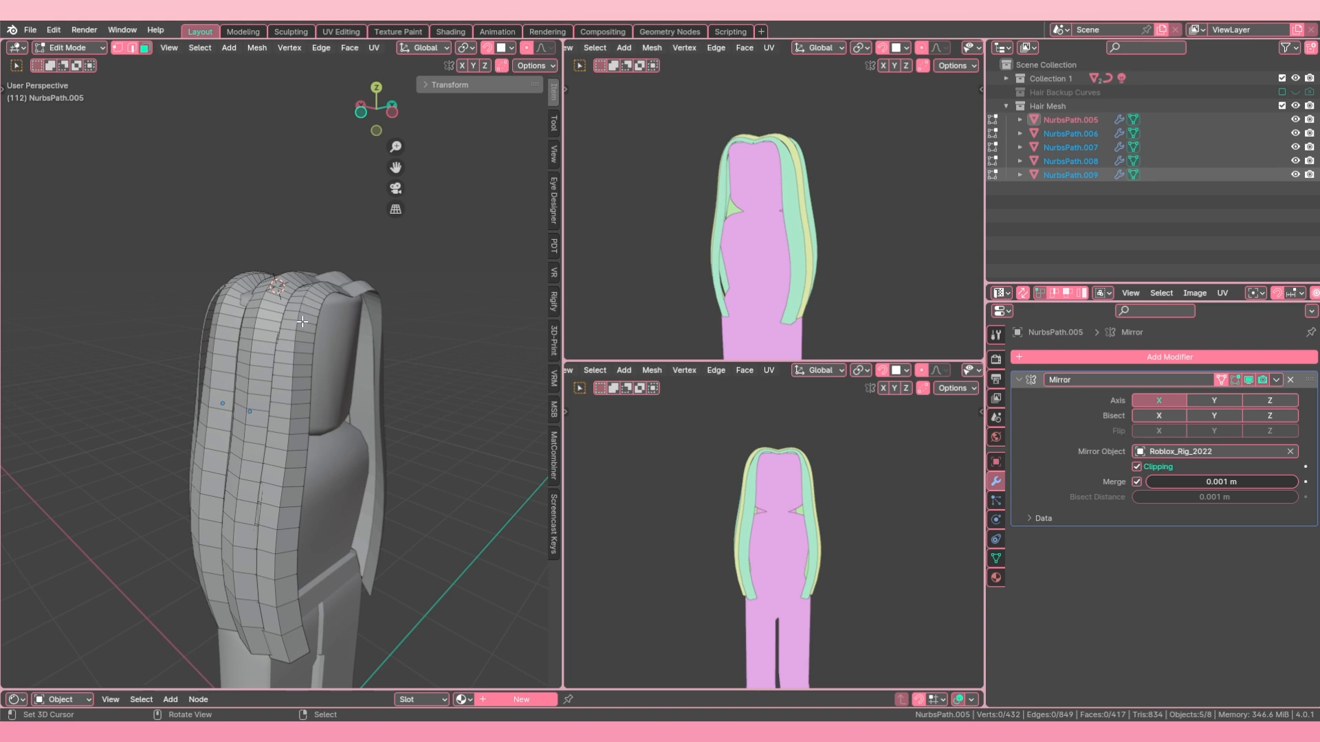
scroll(301, 321, "up", 2)
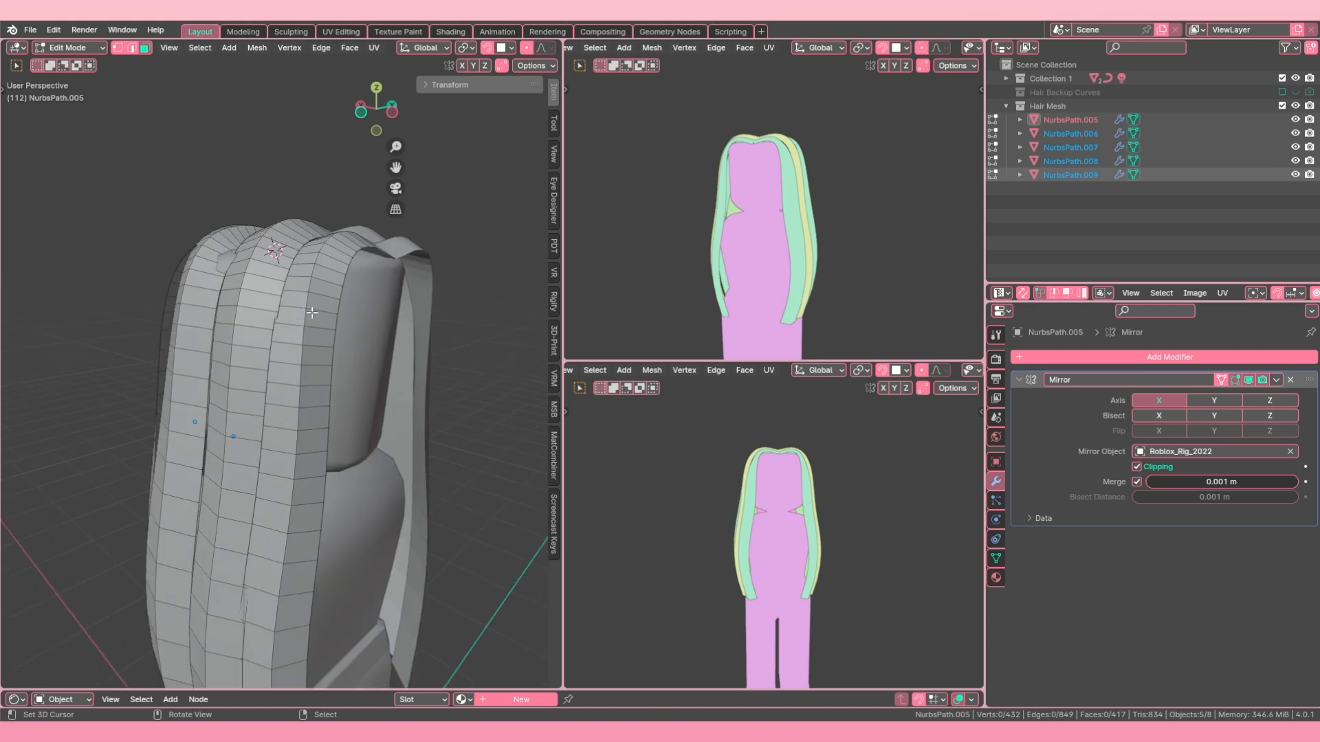
left_click(132, 48)
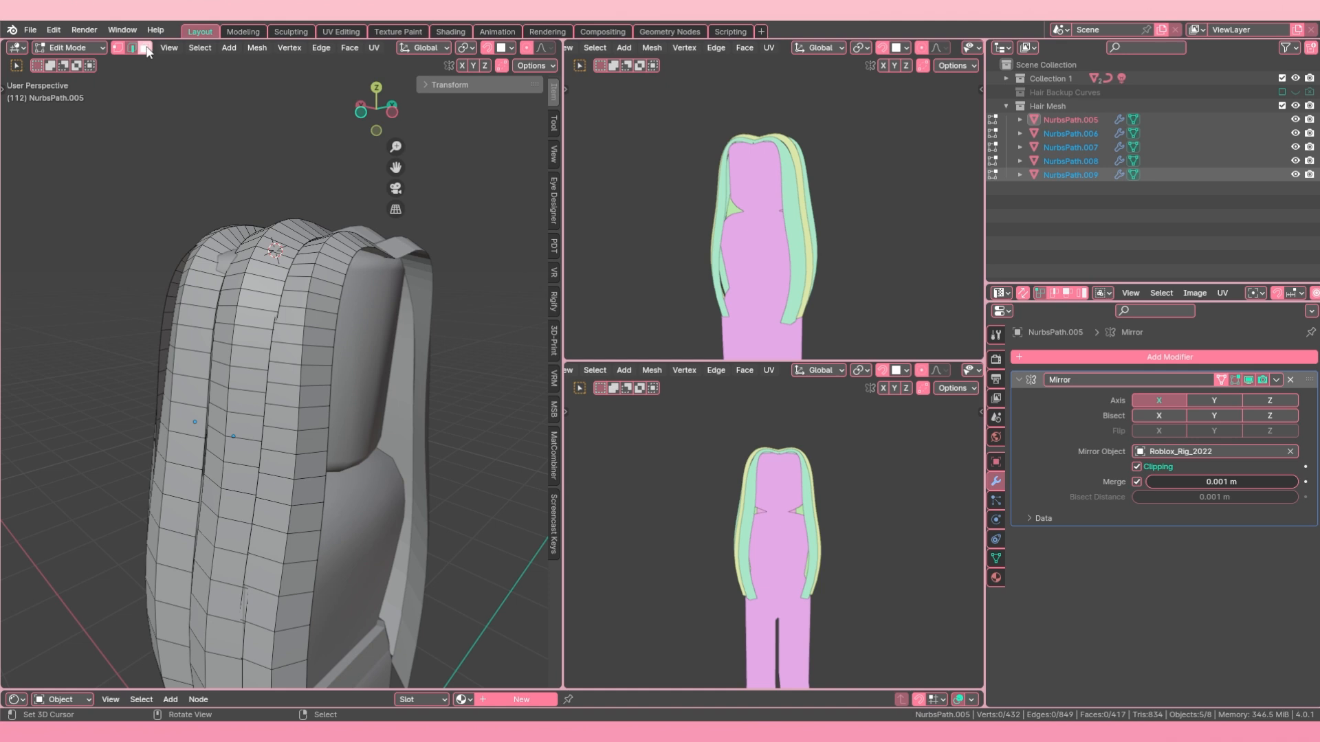
left_click(145, 48)
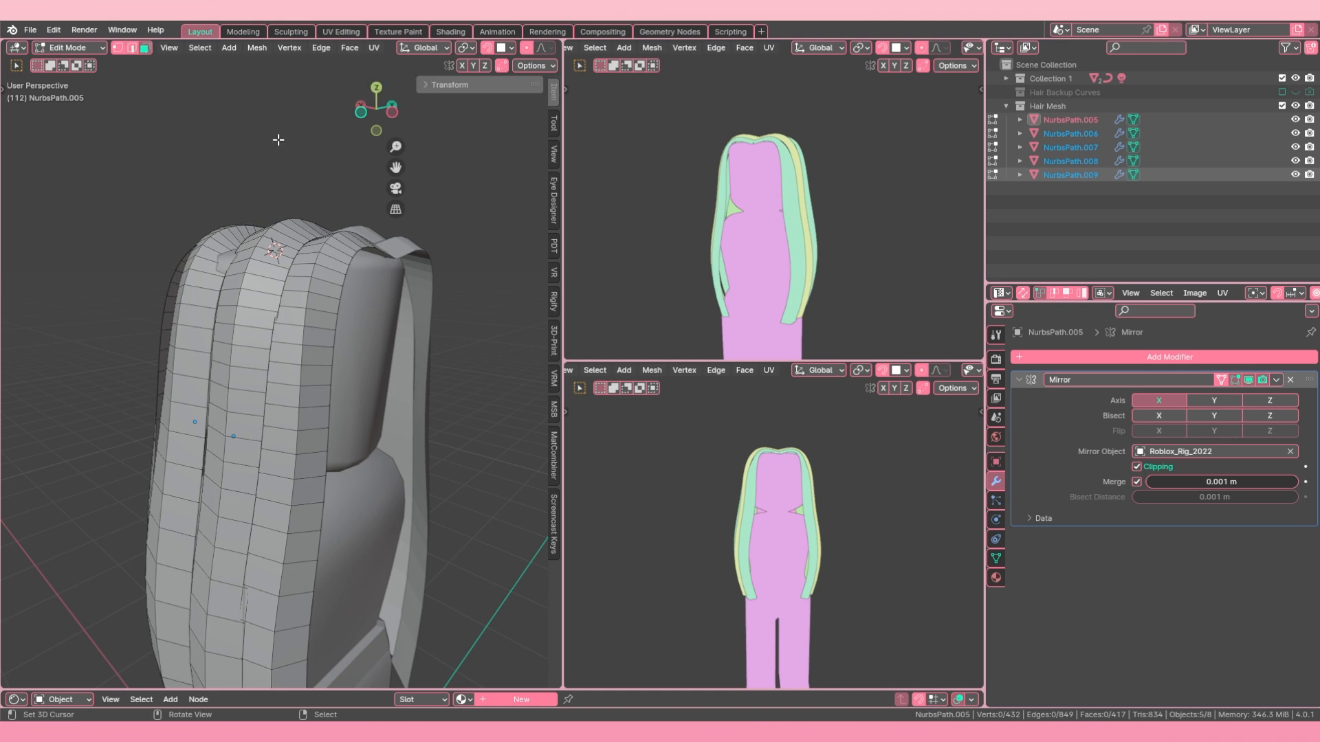
left_click(332, 269, "alt")
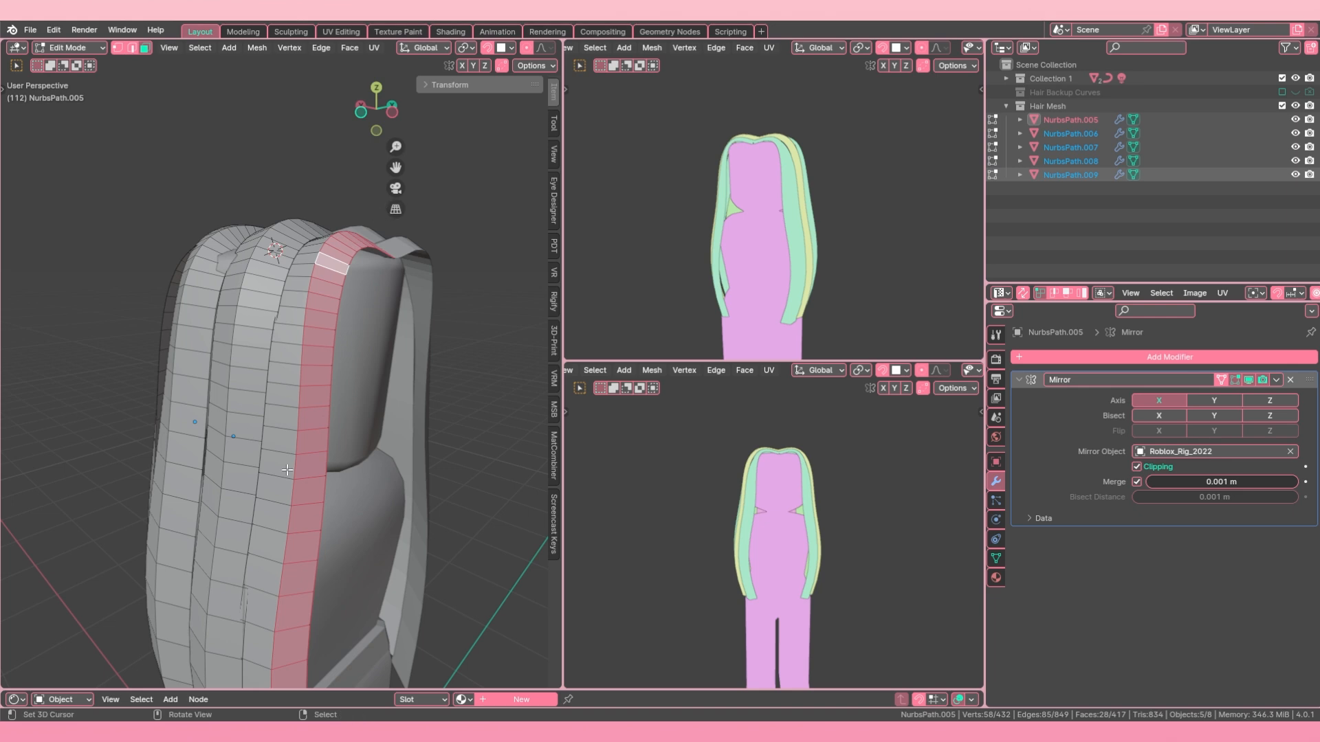
Step: Loop-select the short crosswise row of faces near the front strand's upper end, then reselect the lengthwise face loop
scroll(330, 248, "down", 4)
scroll(309, 282, "up", 3)
left_click(303, 292)
left_click(303, 292, "shift")
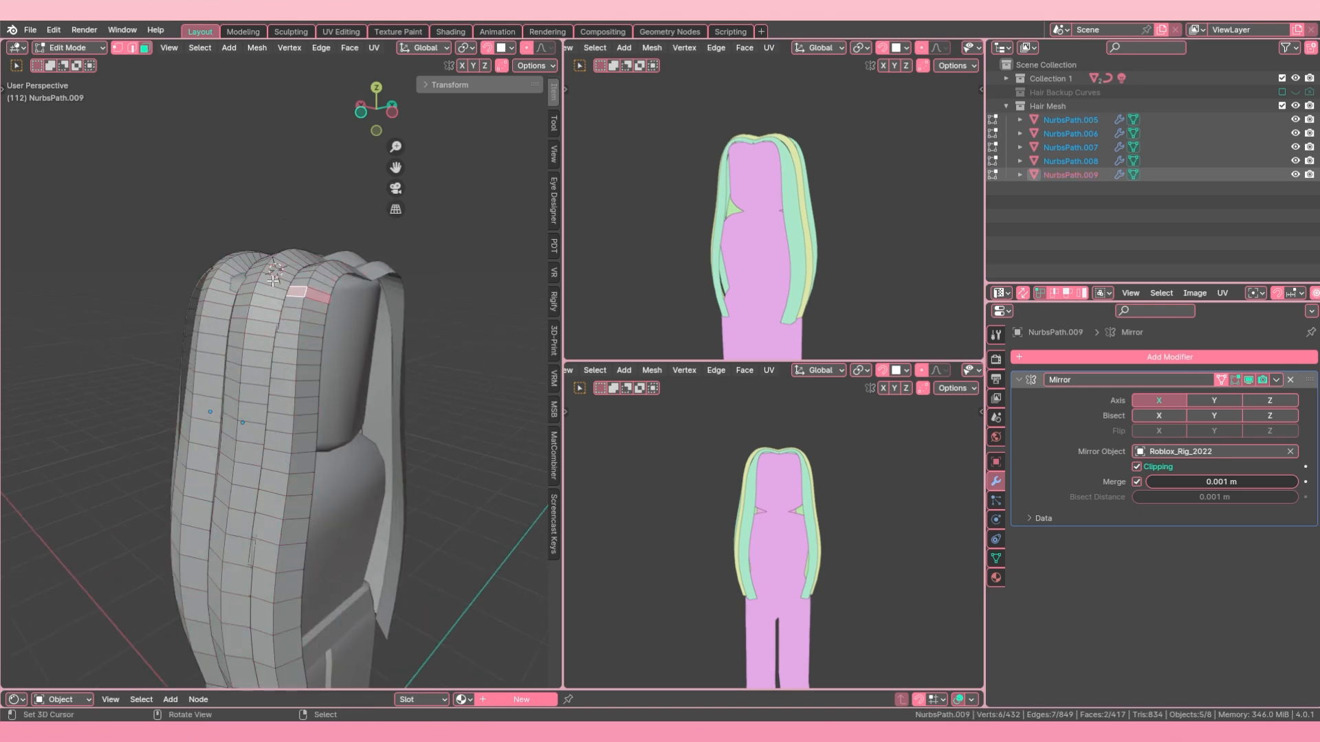
left_click(305, 447, "alt")
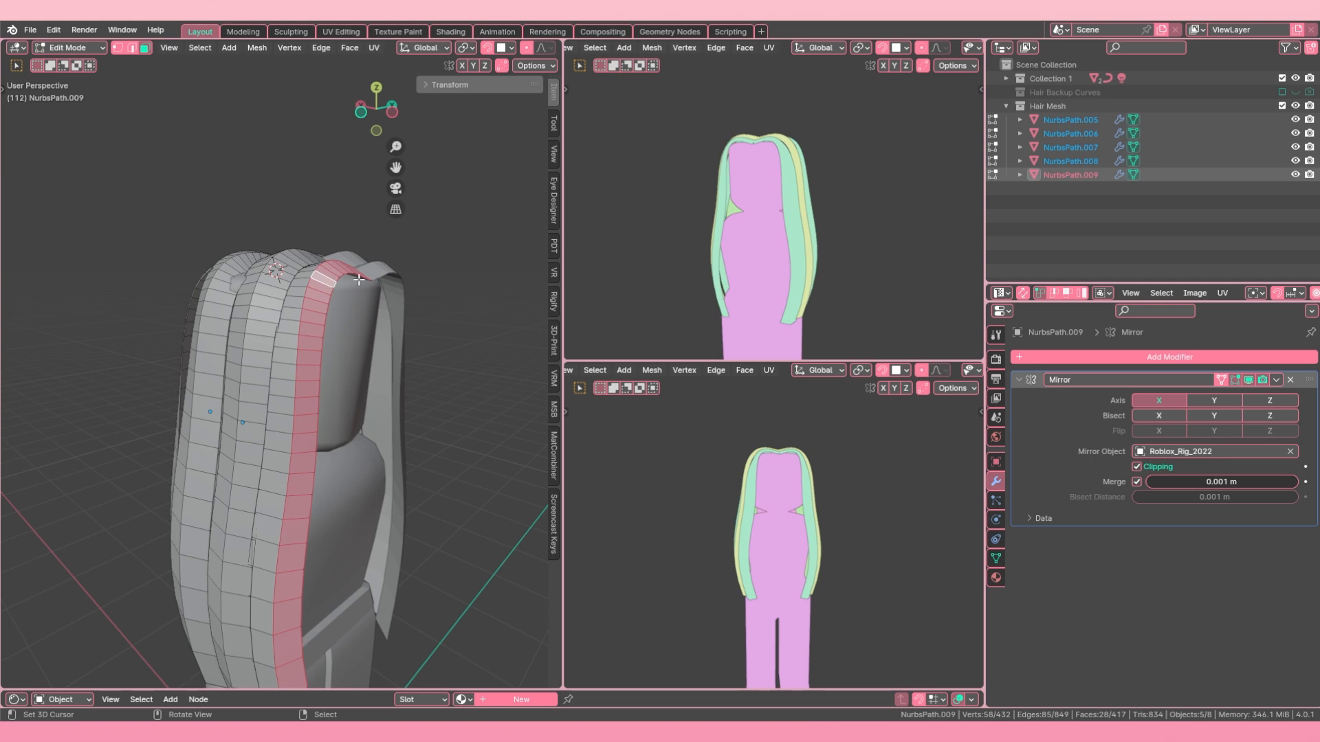
Step: Clear the selection and loop-select the front strand's lengthwise faces again from a face on top of the head
scroll(358, 280, "up", 3)
middle_click_drag(358, 280, 333, 344)
key("alt+a")
scroll(330, 439, "up", 4)
right_click(357, 455, "alt")
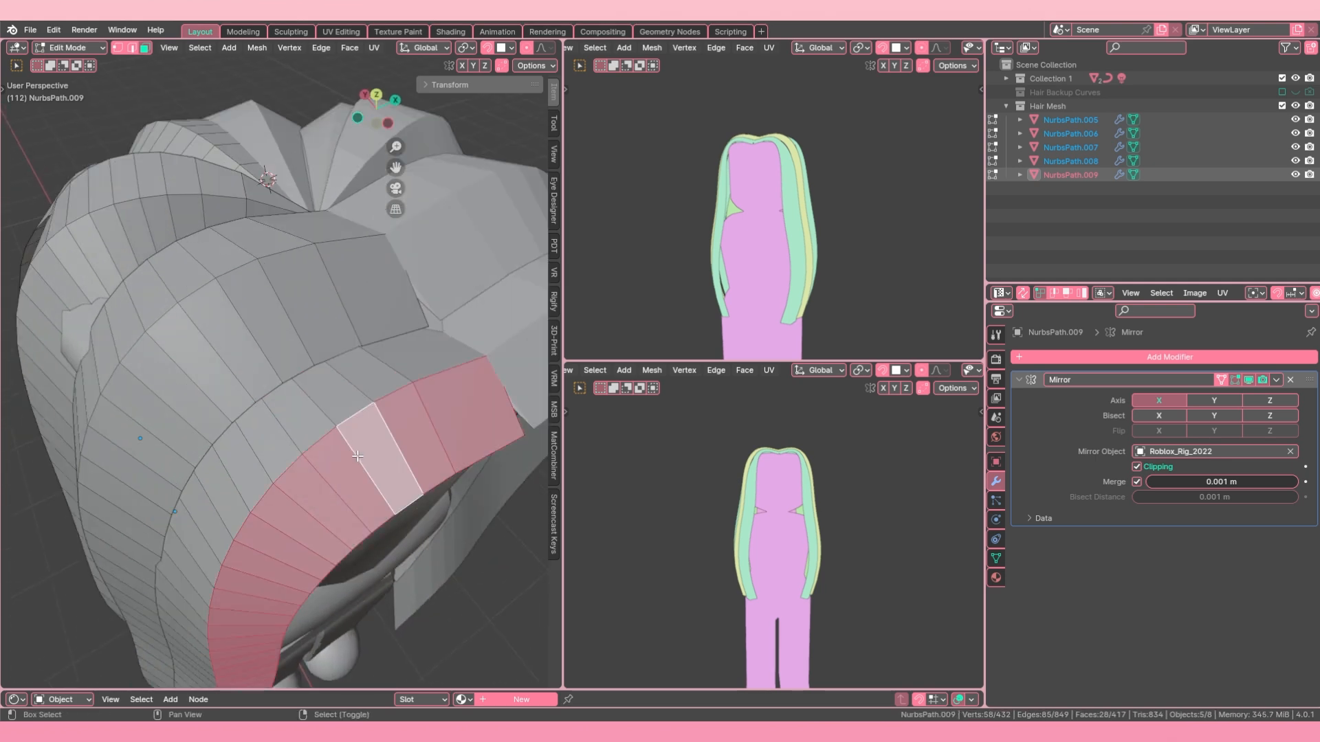
Step: Change to edge select mode and remove the lengthwise edge loop bordering the neighbouring faces from the selection
scroll(357, 456, "down", 10)
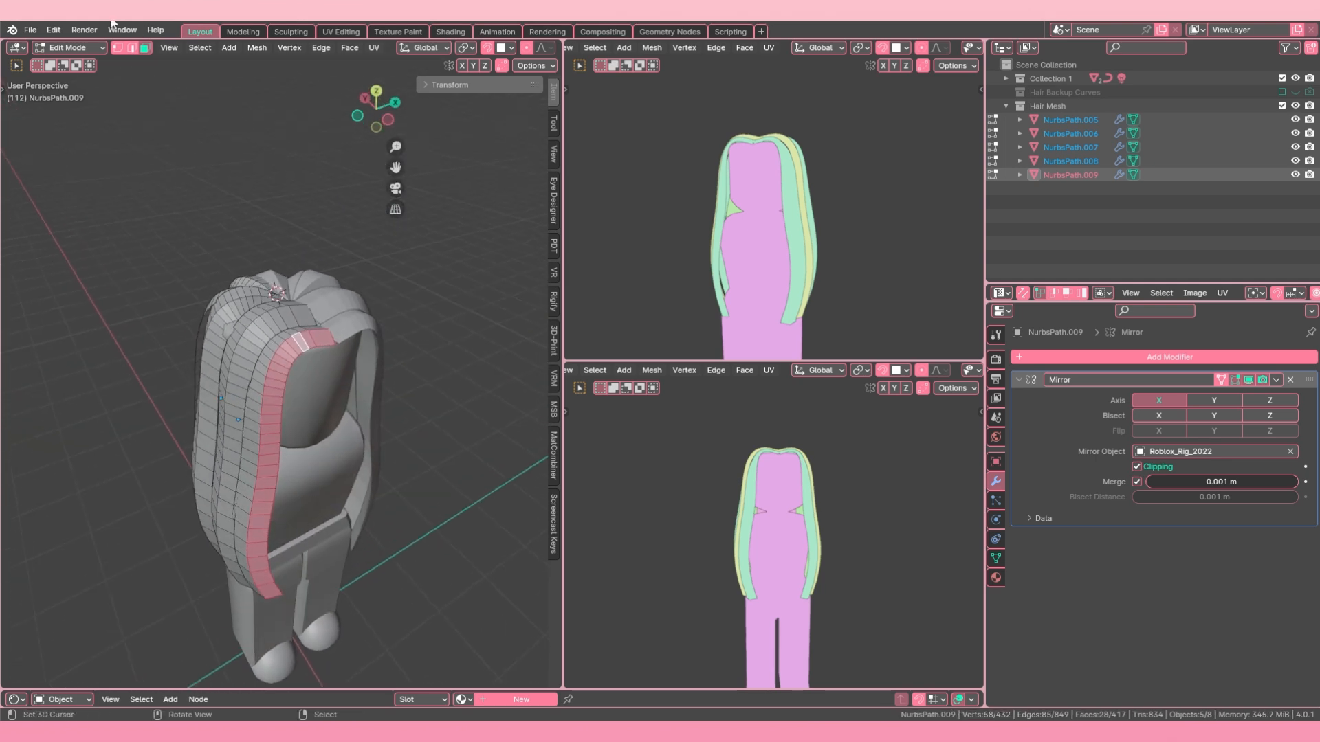
left_click(131, 47)
scroll(348, 358, "up", 5)
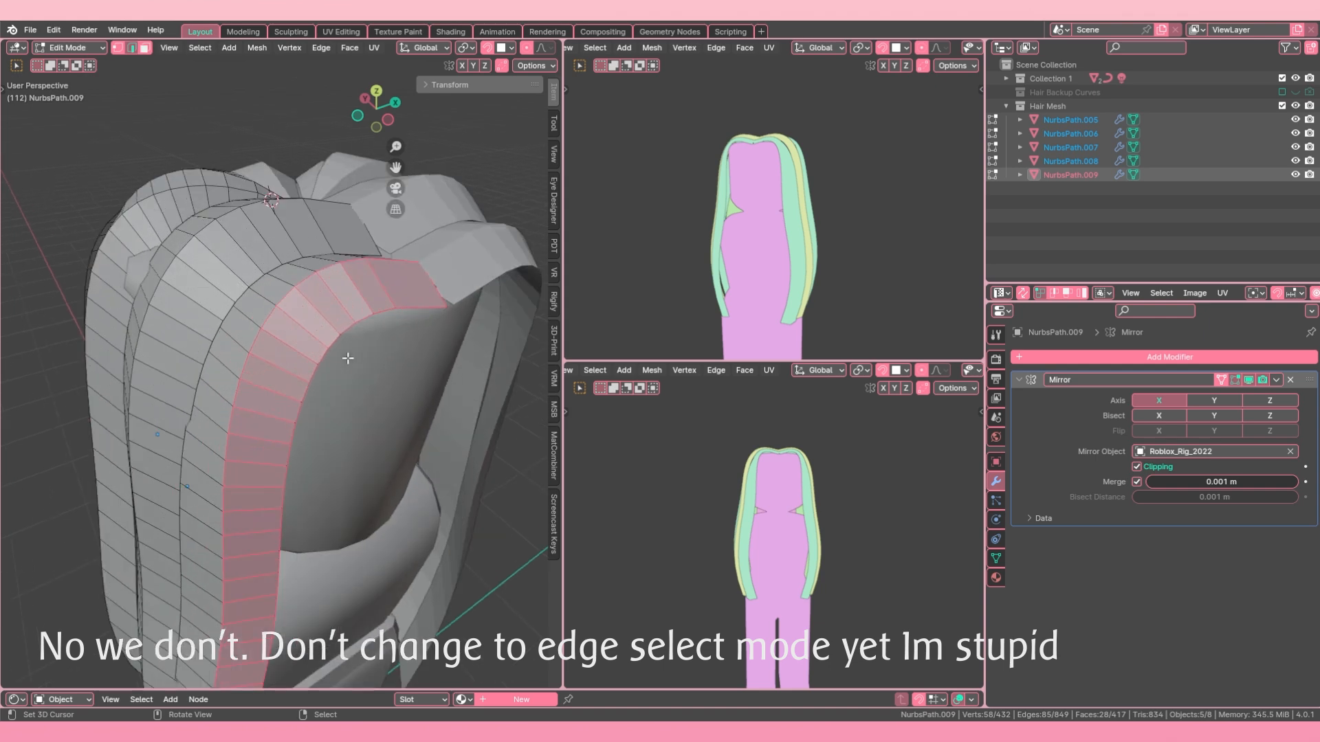
scroll(266, 261, "up", 4)
left_click(248, 224, "alt+shift")
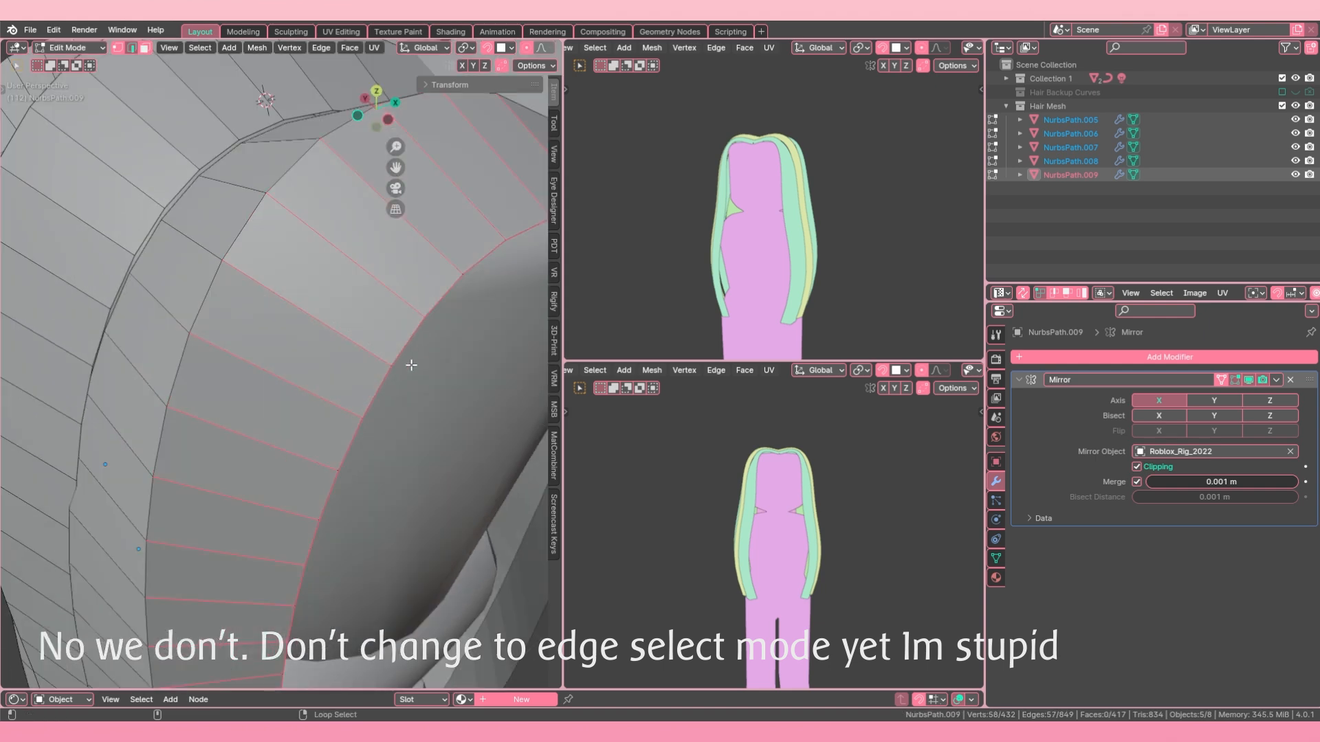
Step: Return to face select mode and add one lengthwise face loop on each of the five hair strands to the selection
left_click(409, 341, "alt+shift")
scroll(396, 346, "down", 9)
middle_click_drag(266, 352, 153, 55)
left_click(150, 51)
right_click(332, 350, "alt+shift")
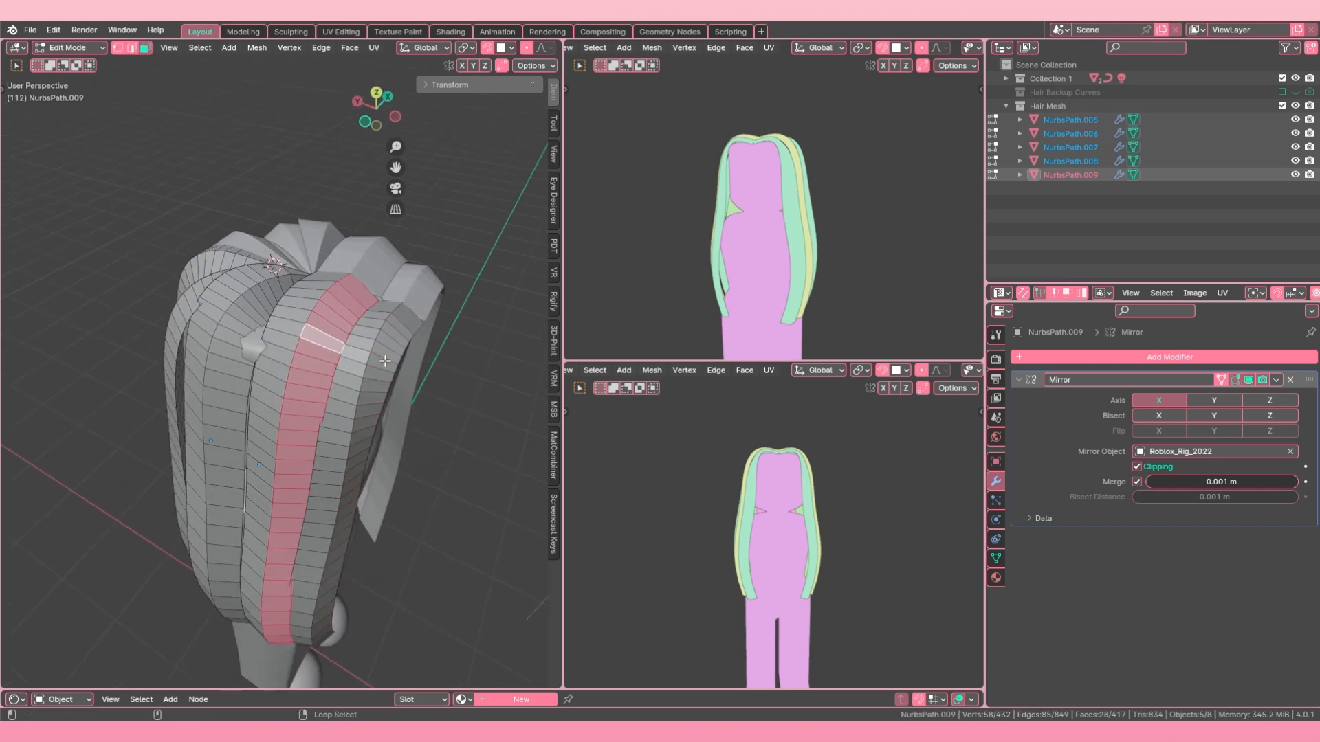
right_click(383, 359, "alt+shift")
mouse_move(340, 352)
middle_mouse_down()
mouse_move(302, 347)
mouse_move(372, 340)
mouse_move(294, 339)
mouse_move(327, 365)
middle_mouse_up()
right_click(301, 347, "alt+shift")
right_click(275, 355, "alt+shift")
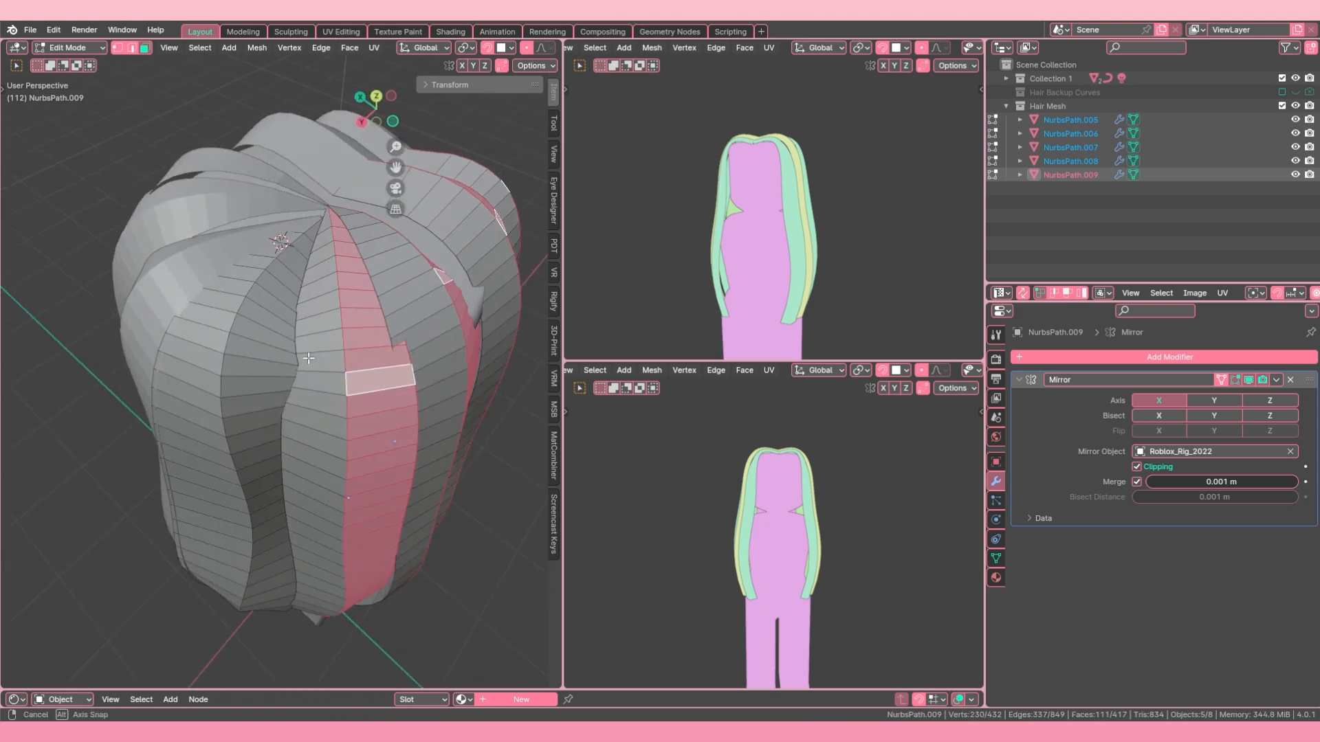
right_click(262, 358, "alt+shift")
scroll(182, 157, "up", 2)
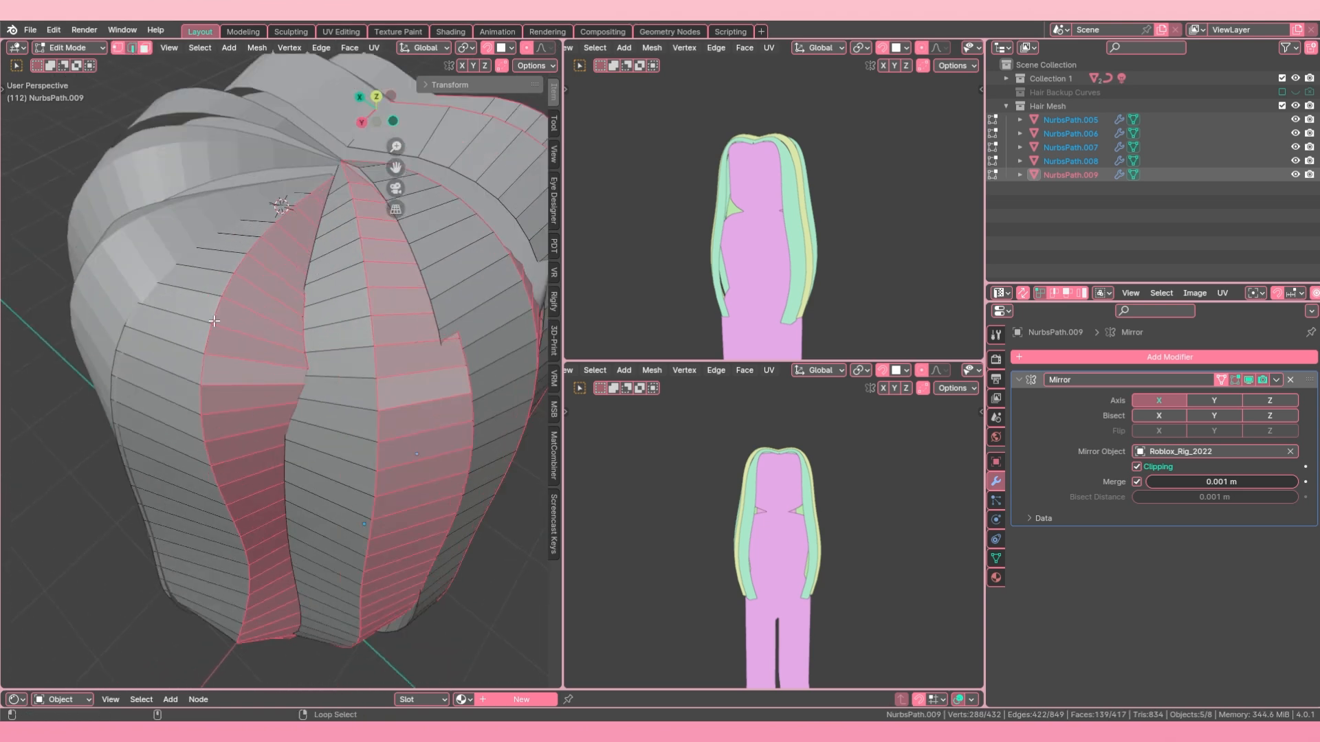
Step: Switch to edge select mode and remove the lengthwise edge loops bordering the rearmost strands' selected faces from the selection
left_click(285, 328, "alt+shift")
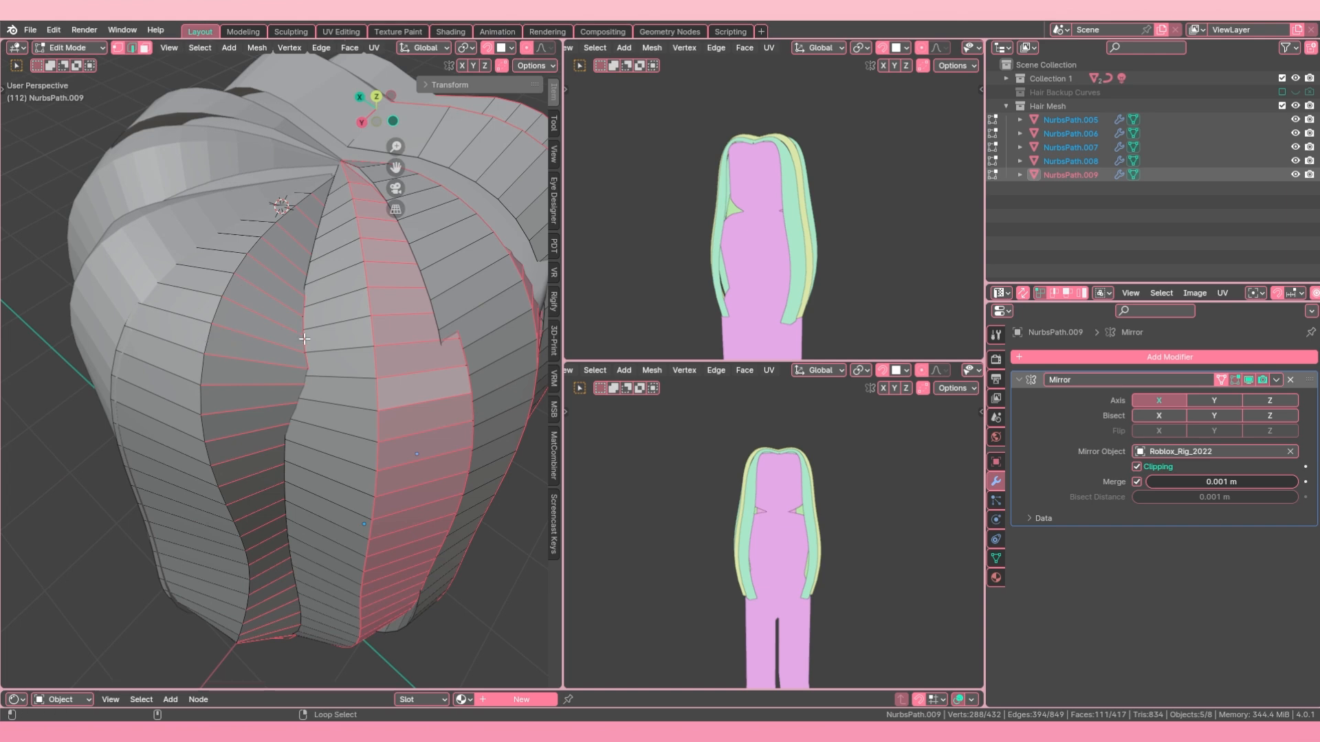
middle_click_drag(300, 345, 220, 307)
left_click(305, 341, "shift")
left_click(288, 356, "shift")
right_click(178, 327, "alt+shift")
scroll(258, 324, "down", 4)
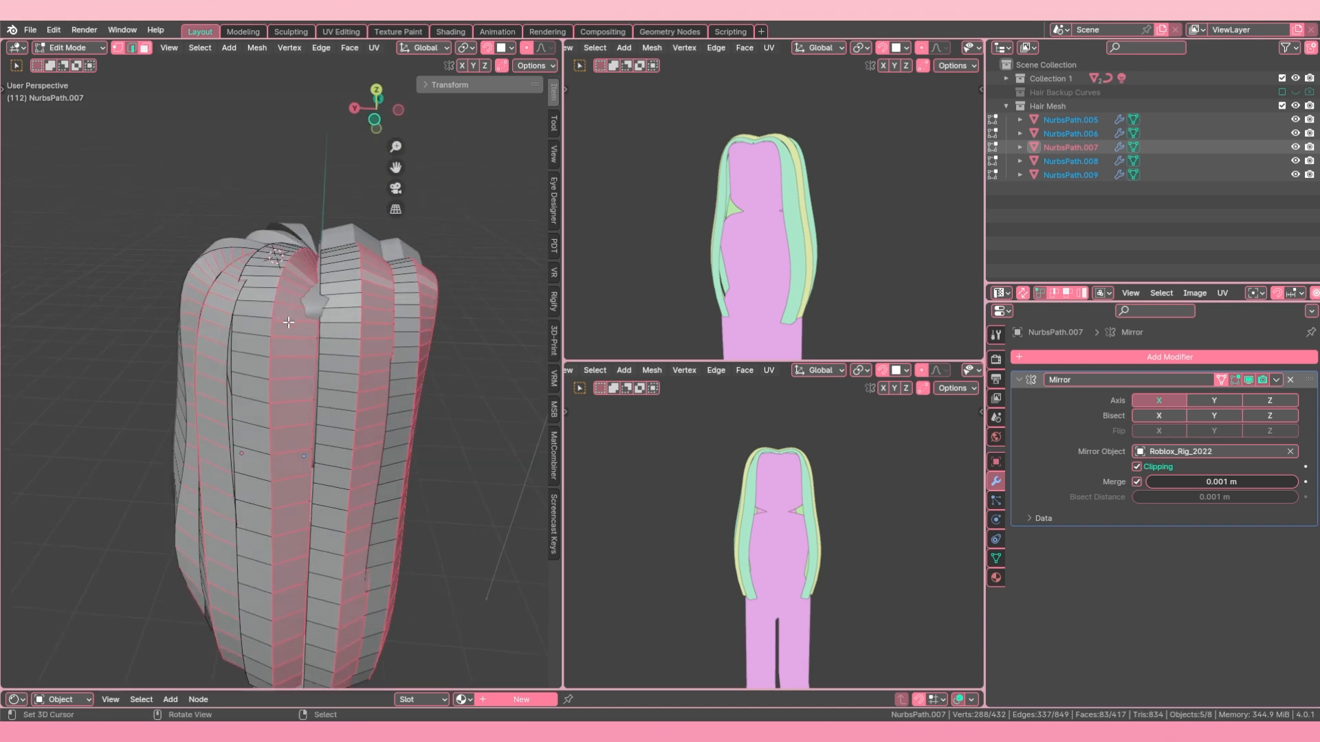
Step: Remove the lengthwise edge loops on the remaining side and front strands from the selection, keeping only the crosswise edges selected
right_click(272, 313, "alt+shift")
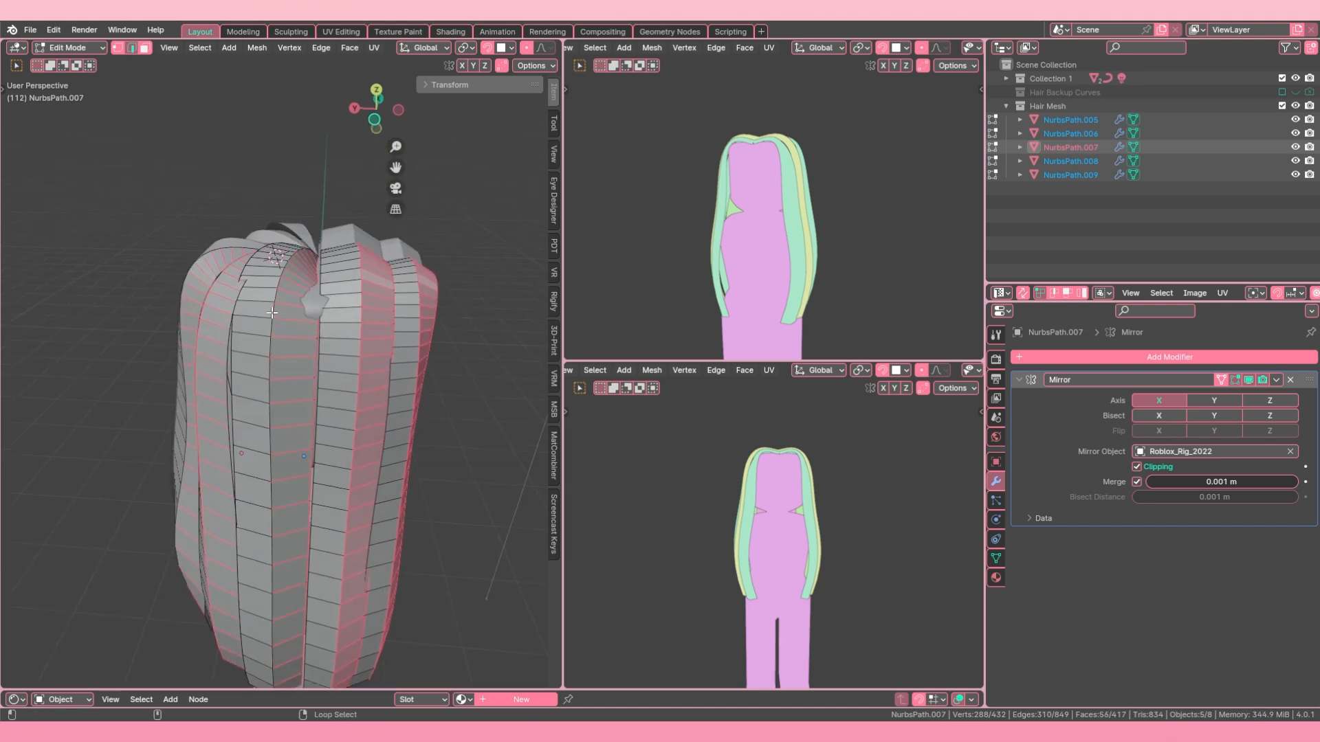
left_click(316, 364, "ctrl")
key("ctrl+z")
right_click(316, 364, "alt+shift")
right_click(356, 366, "alt+shift")
middle_click_drag(375, 365, 361, 362)
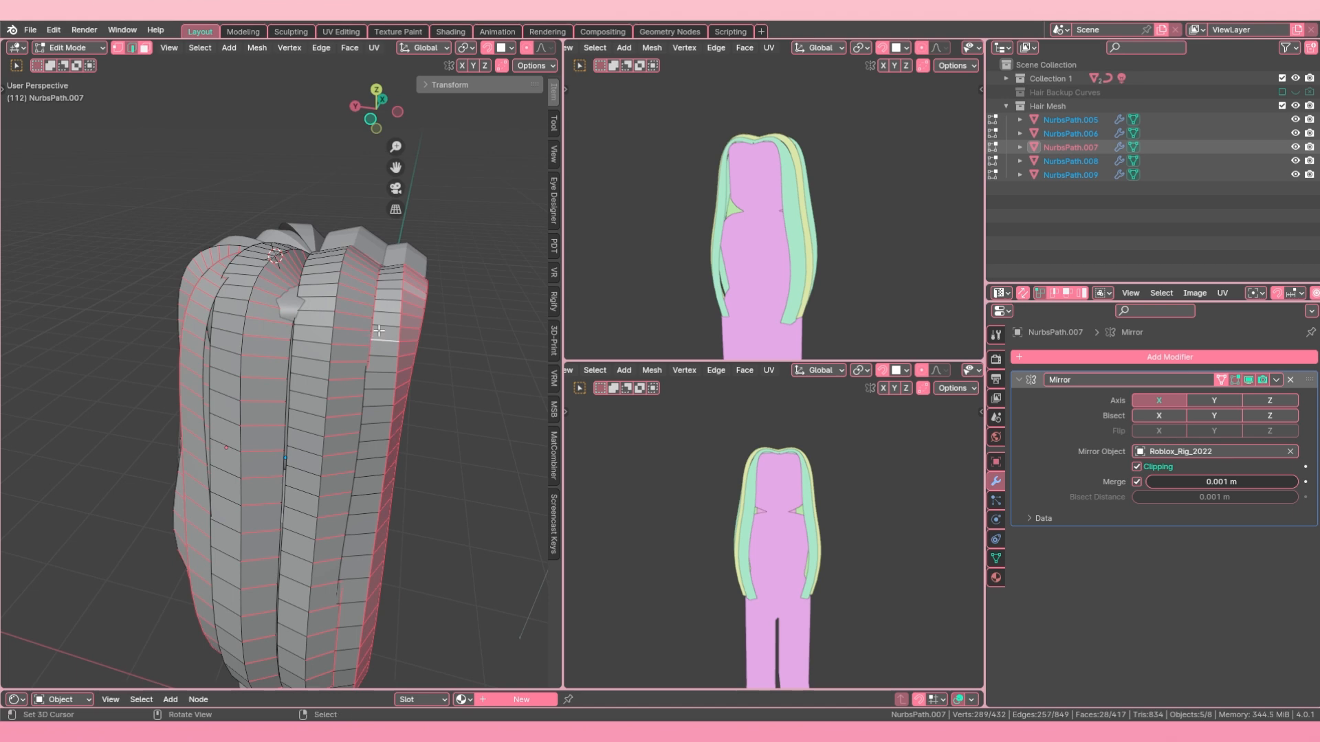
right_click(413, 324, "alt+shift")
right_click(424, 326, "alt+shift")
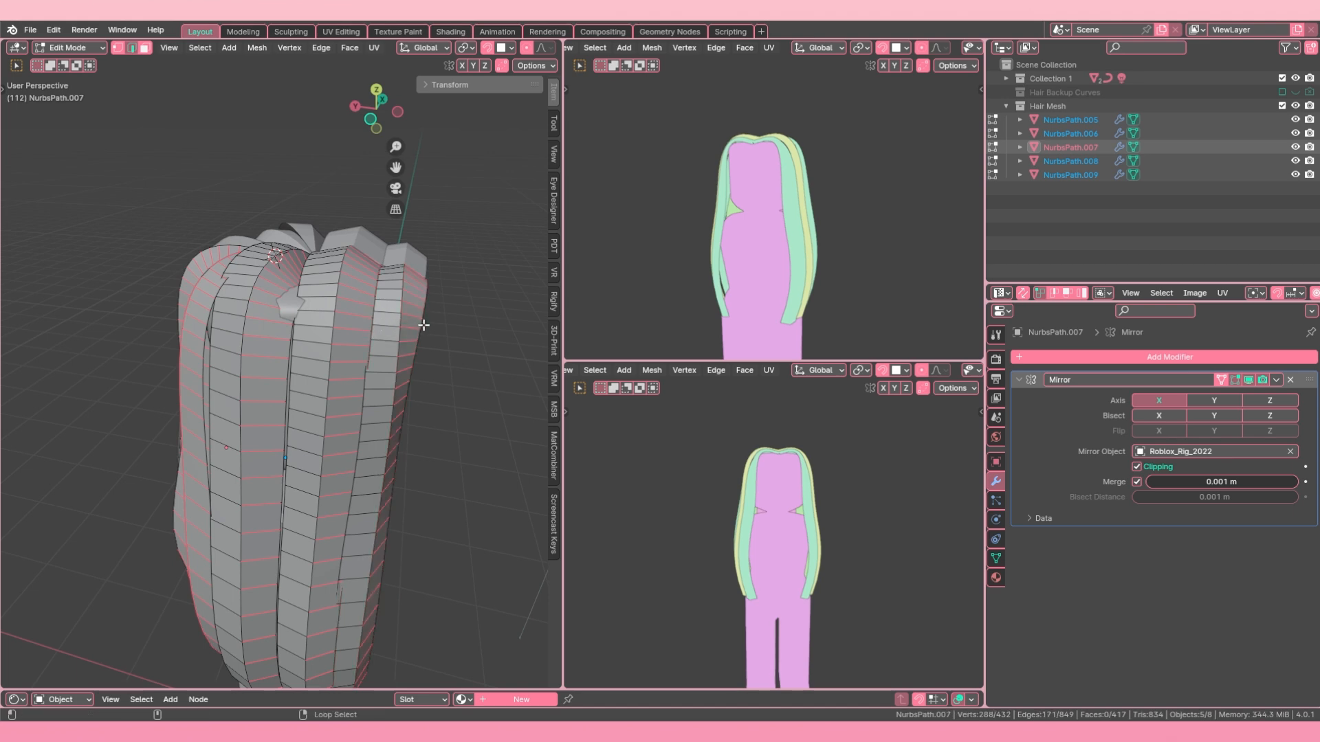
scroll(421, 326, "down", 3)
middle_click_drag(356, 339, 365, 325)
middle_click_drag(315, 365, 346, 365)
right_click(261, 367, "alt+shift")
middle_click_drag(262, 368, 222, 405)
Step: Apply Checker Deselect to the selected crosswise edges and check the result from the front view
left_click(207, 51)
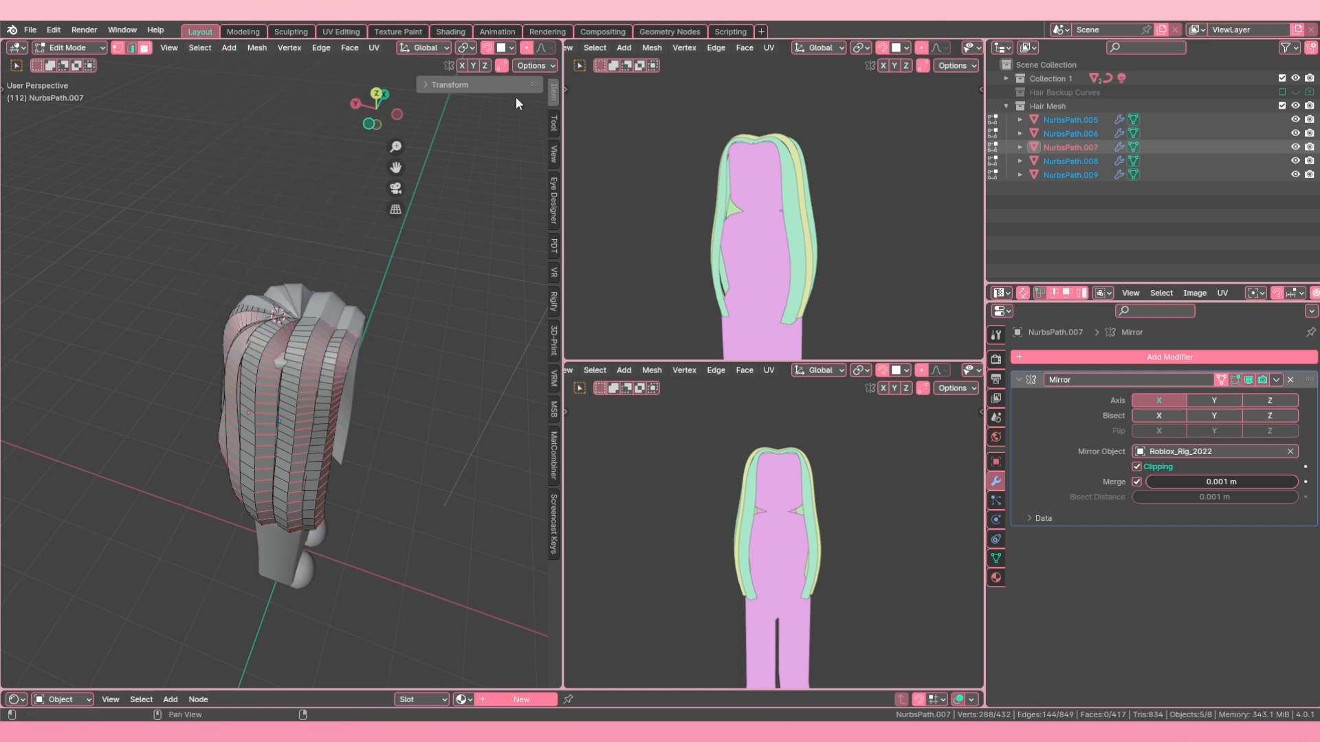
left_click(204, 47)
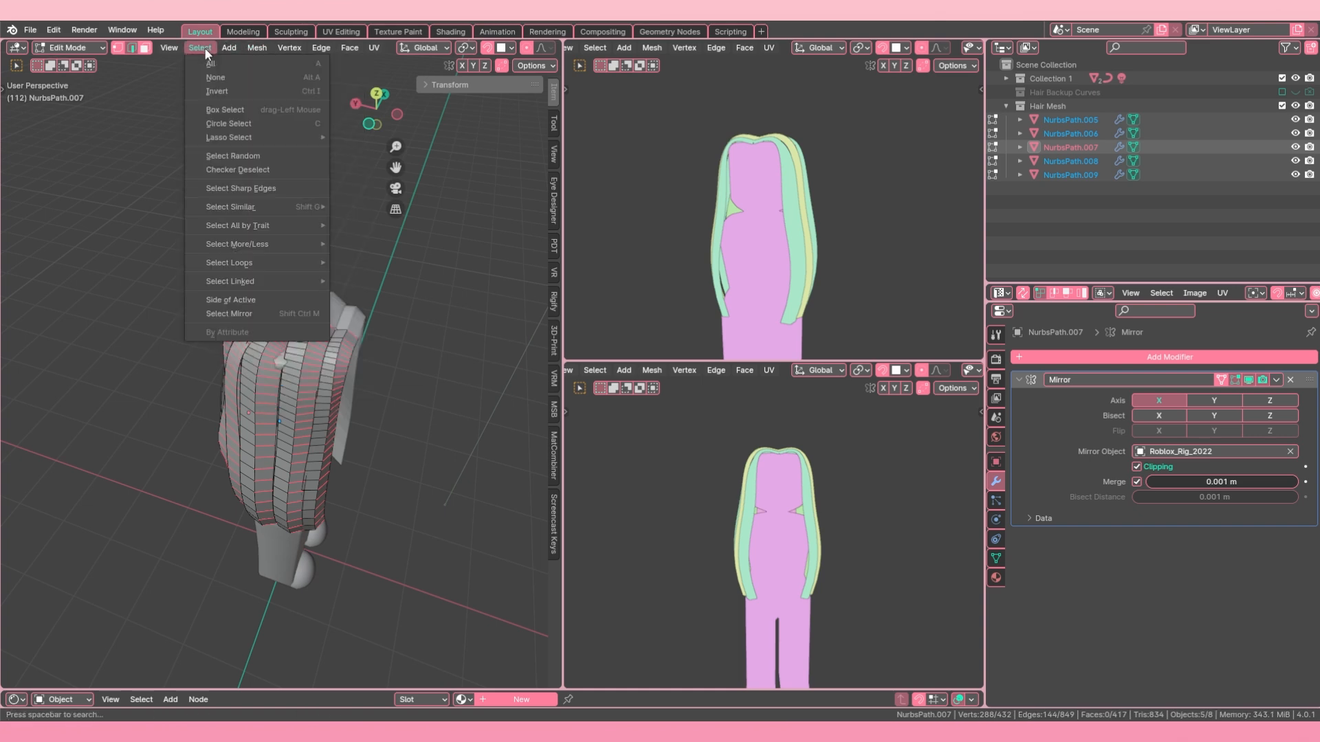
left_click(250, 170)
middle_click_drag(288, 357, 171, 373)
middle_click_drag(251, 417, 292, 372, "shift")
key("KP_1")
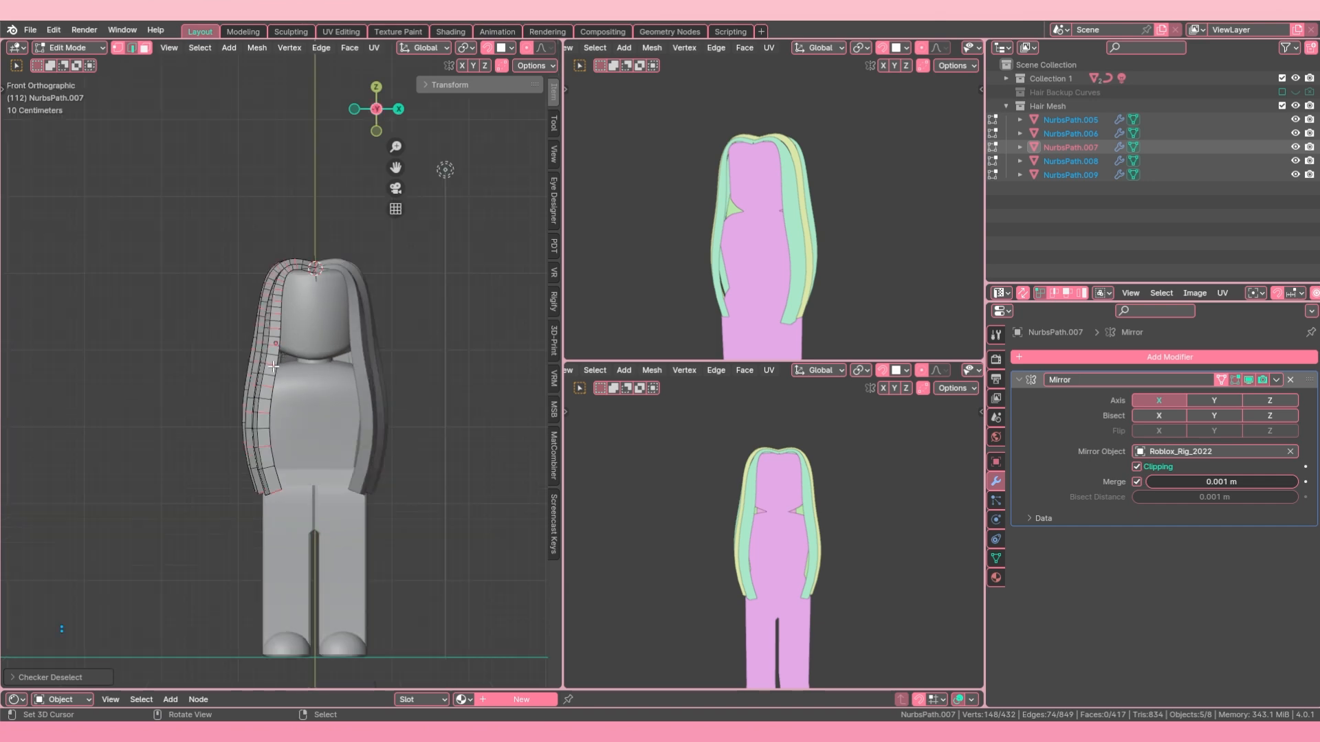
middle_click_drag(204, 368, 259, 301, "shift")
scroll(355, 216, "up", 4)
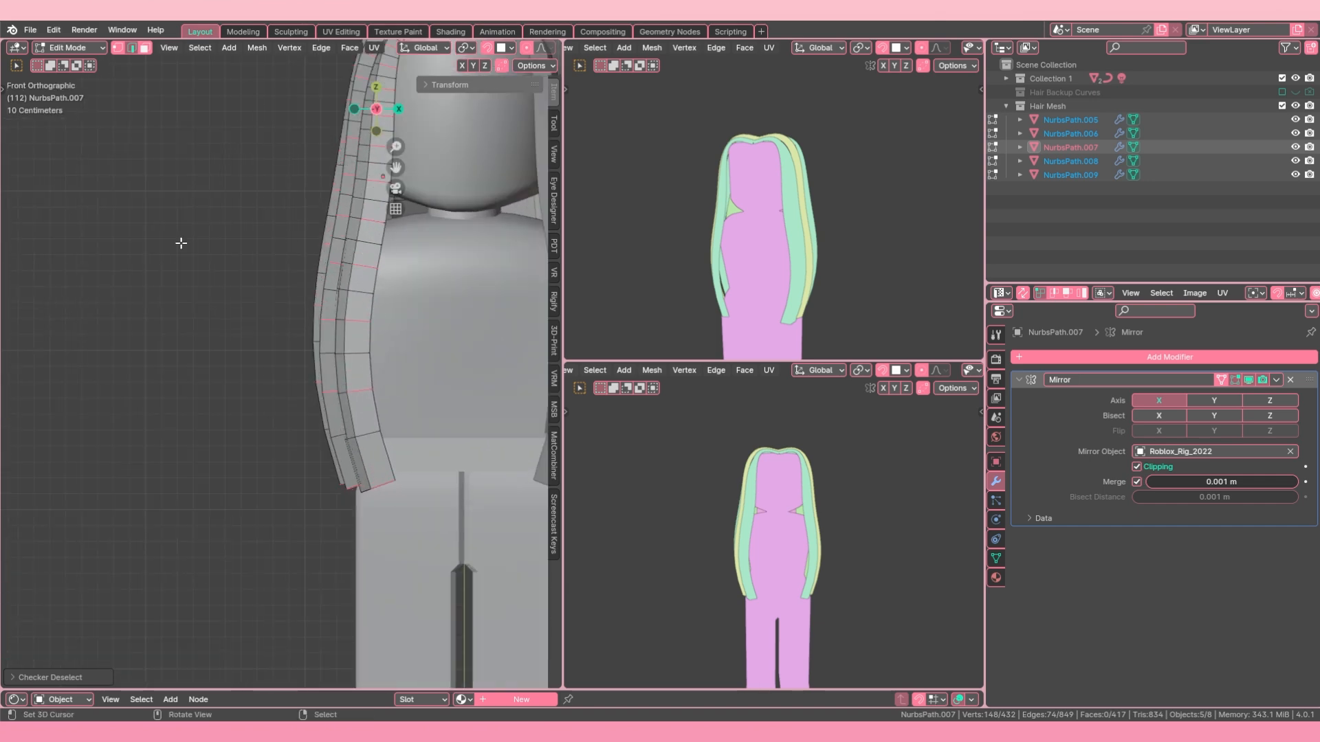
Step: Widen the main 3D viewport and toggle X-ray display several times, leaving it on
middle_click_drag(443, 435, 436, 352)
middle_click_drag(382, 279, 515, 142)
left_click_drag(561, 330, 695, 331)
key("alt+z")
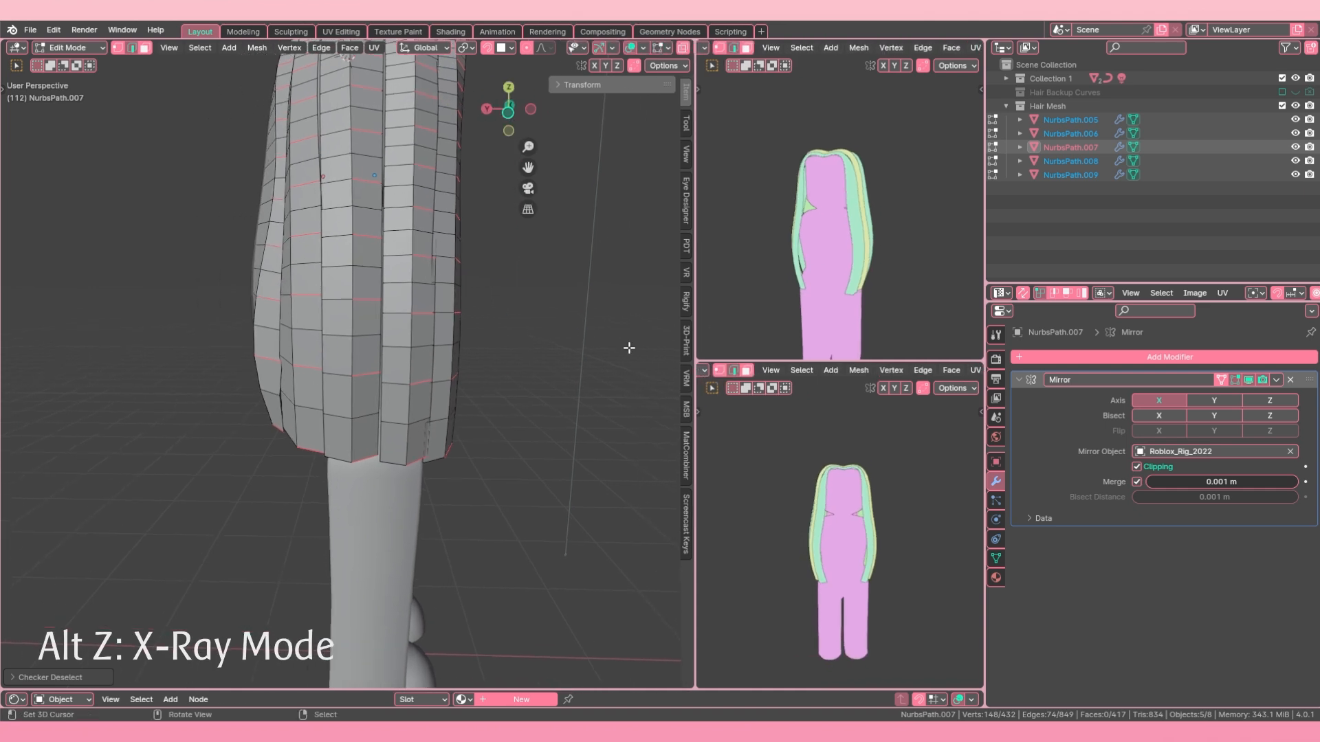
key("alt+z")
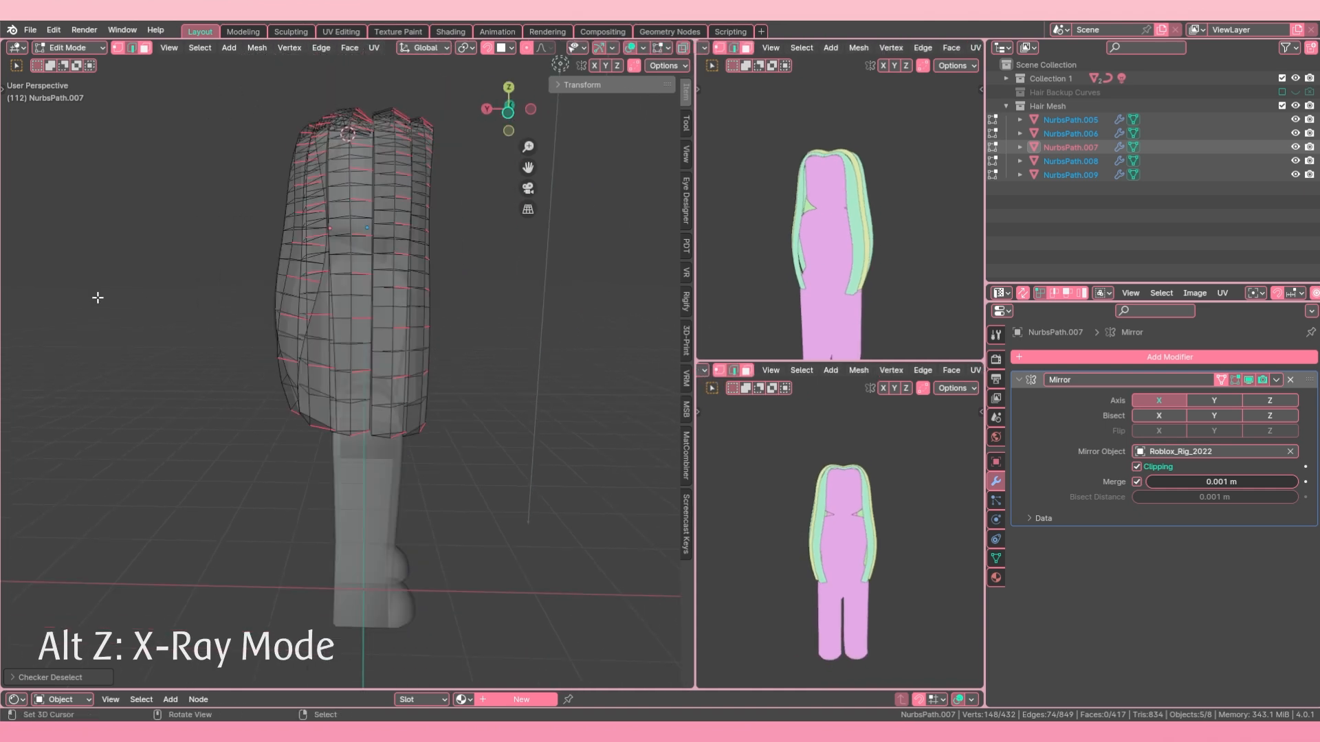
middle_click_drag(375, 329, 466, 218)
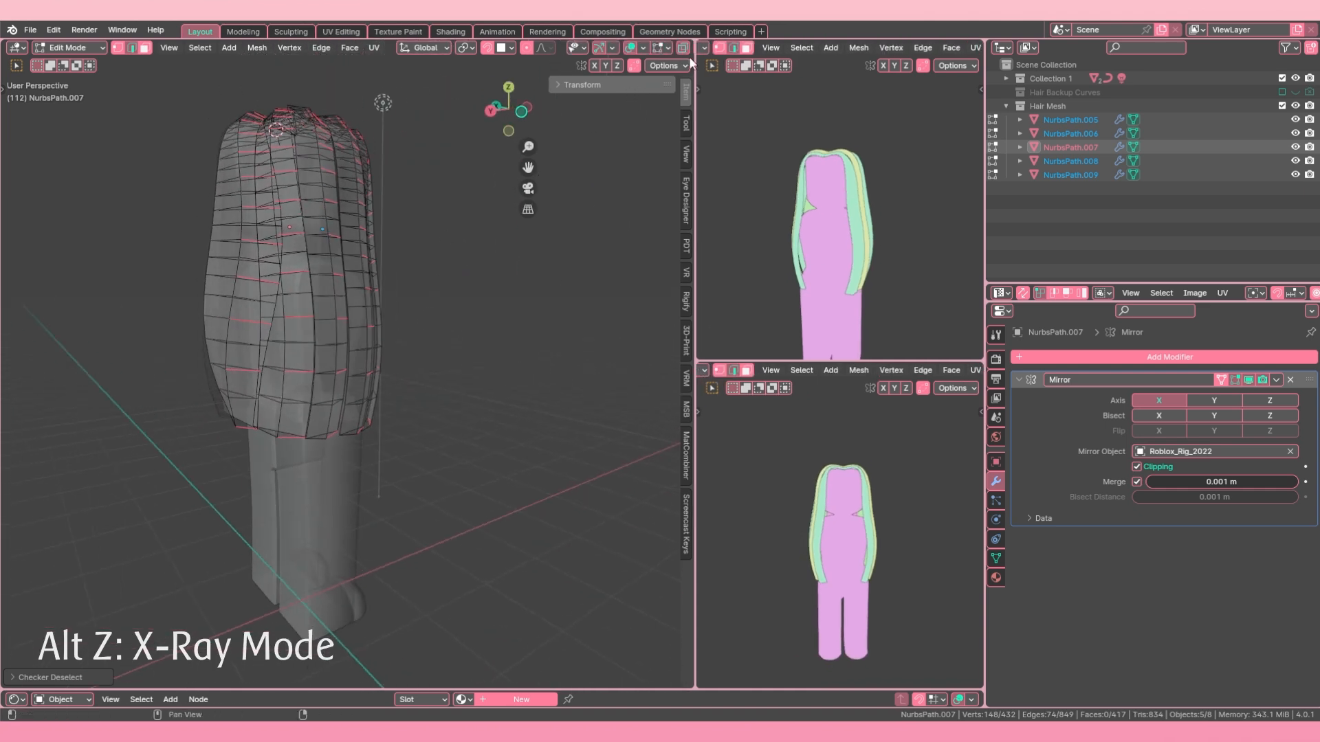
scroll(667, 45, "down", 3)
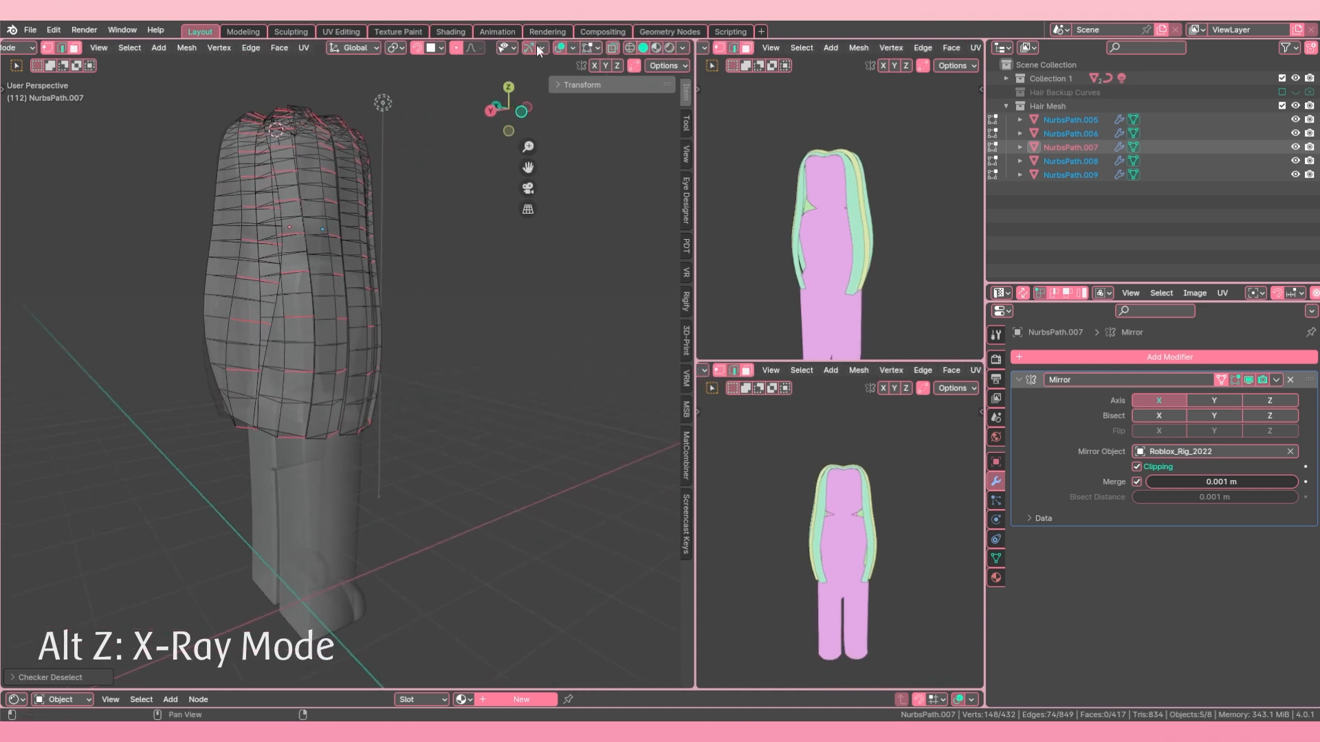
left_click(614, 49)
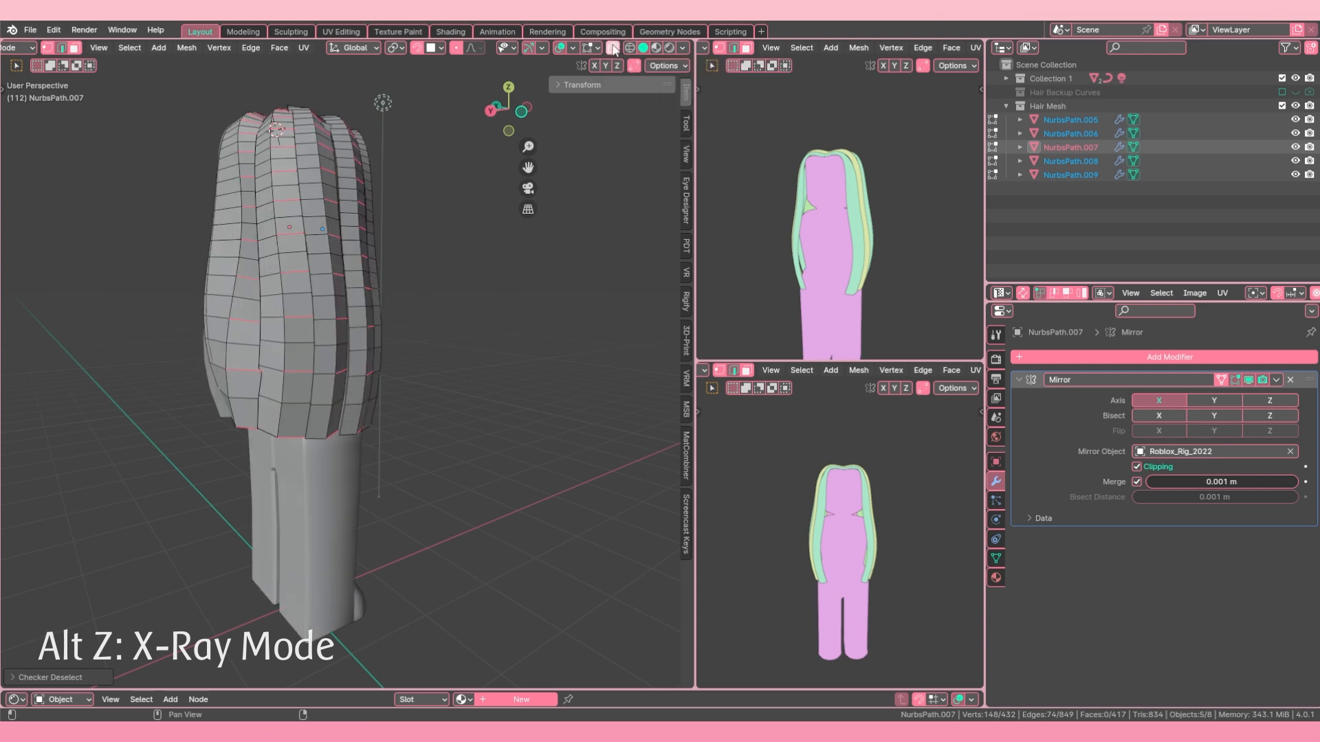
left_click(613, 49)
left_click(614, 49)
left_click(614, 49)
middle_click_drag(443, 341, 394, 346)
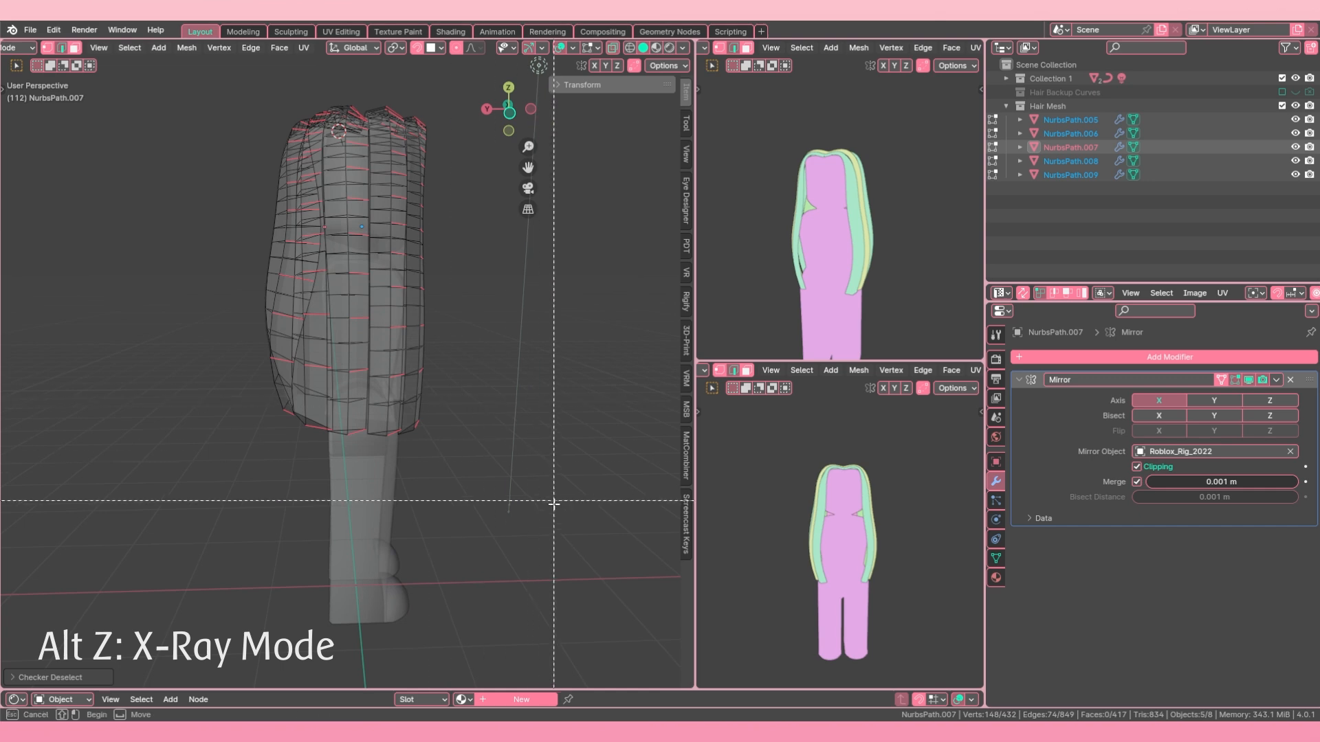
Step: Box-deselect the crosswise edges on the lower part of all the strands, and turn X-ray display off
left_click_drag(553, 509, 218, 304, "shift")
middle_click_drag(481, 340, 413, 338)
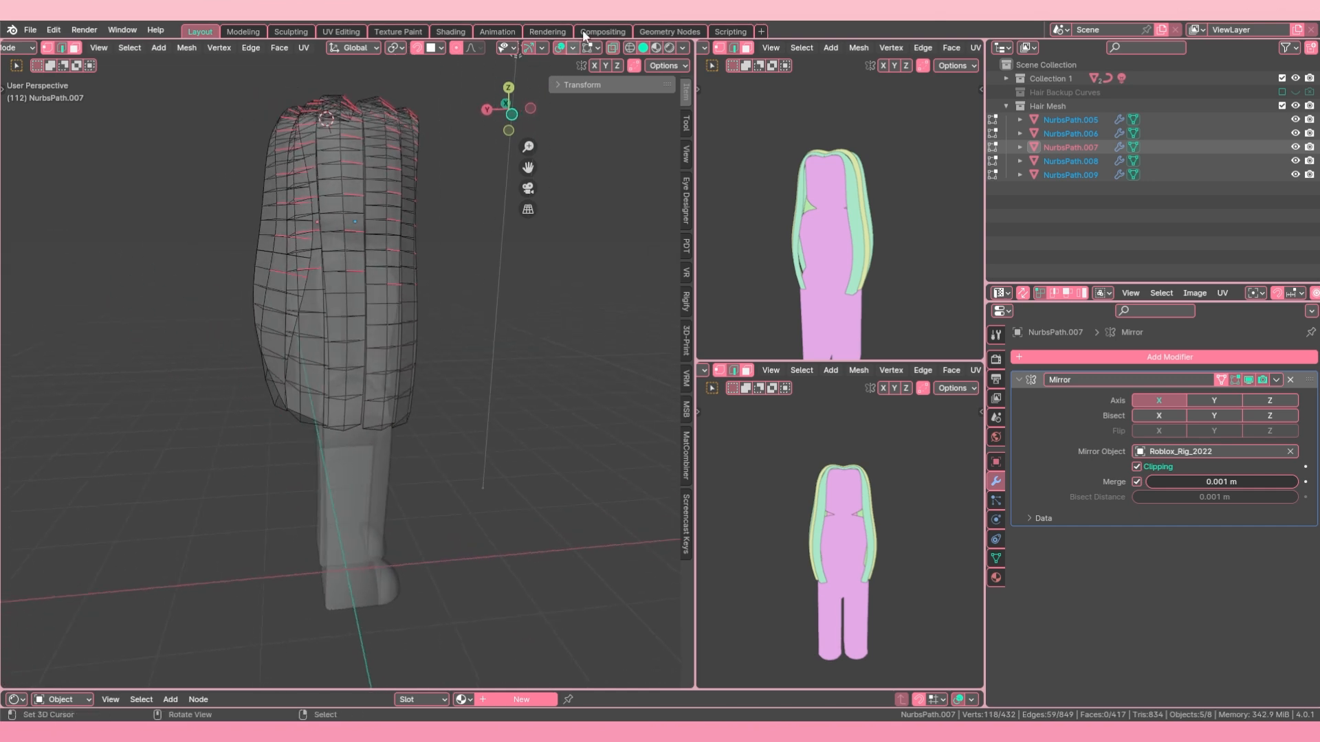
left_click(614, 51)
middle_click_drag(491, 213, 413, 306, "shift")
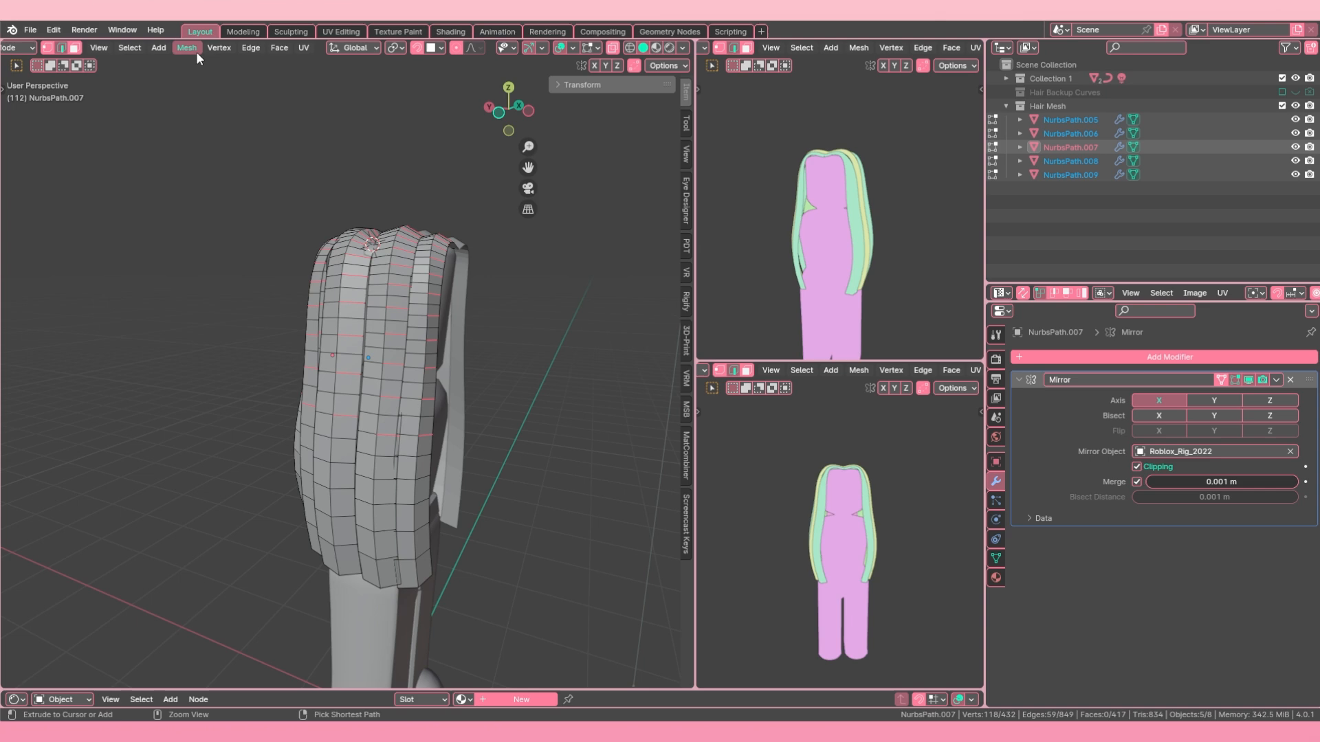
Step: Expand the selected crosswise edges to full edge loops, dissolve them, and return to Object Mode
left_click(132, 48)
mouse_move(217, 262)
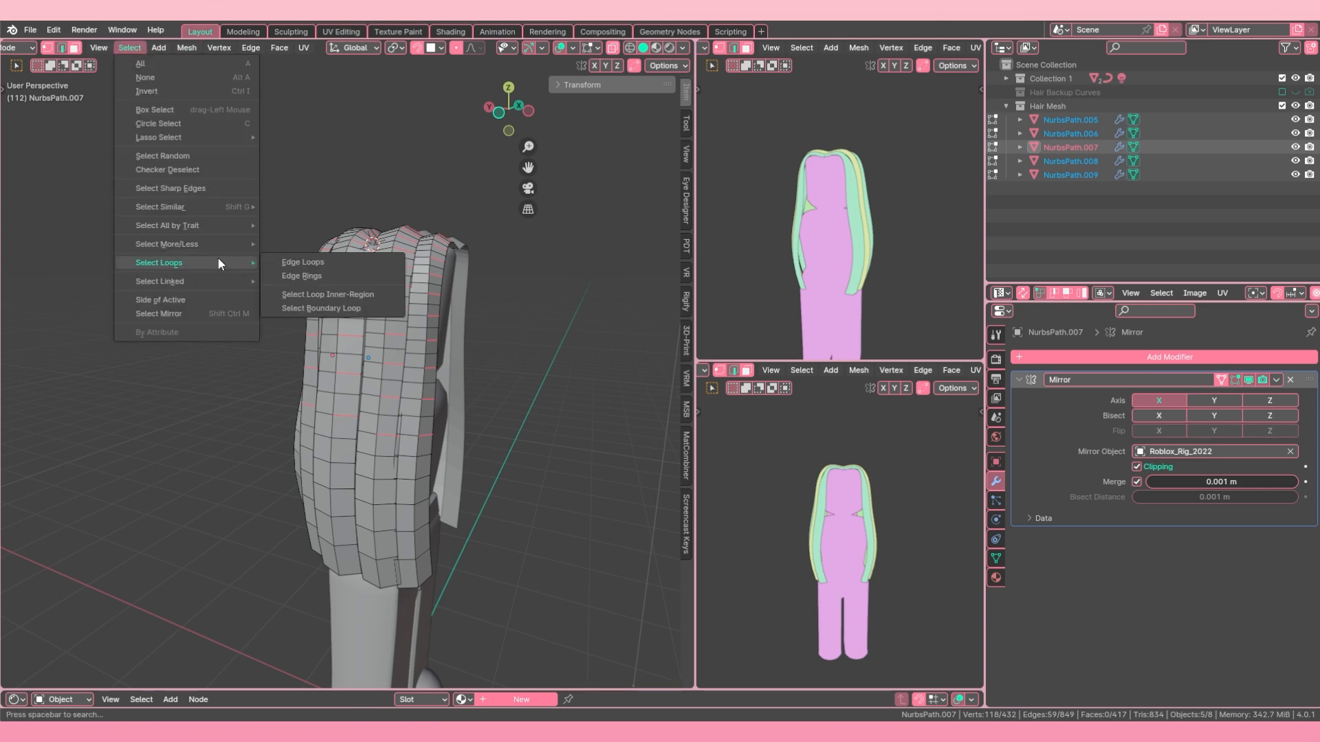
left_click(325, 264)
middle_click_drag(325, 265, 396, 354)
key("x")
left_click(245, 324)
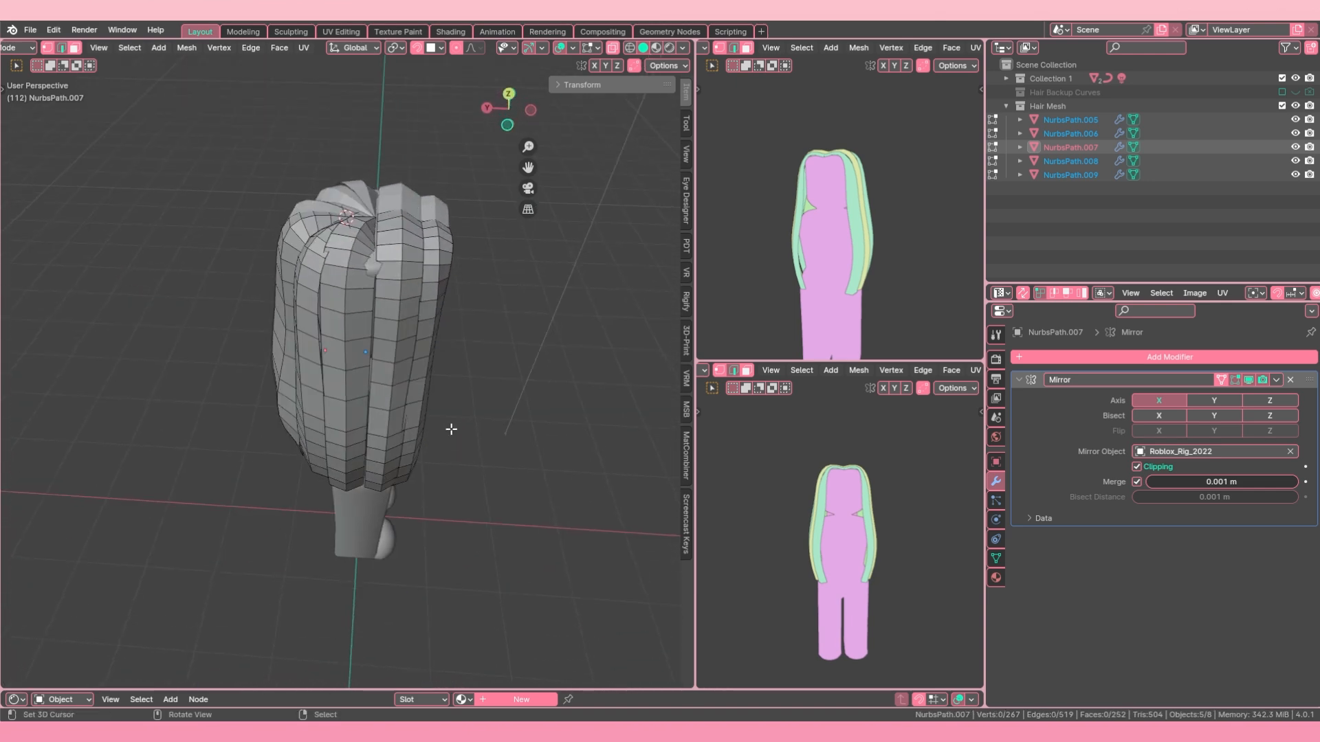
key("Tab")
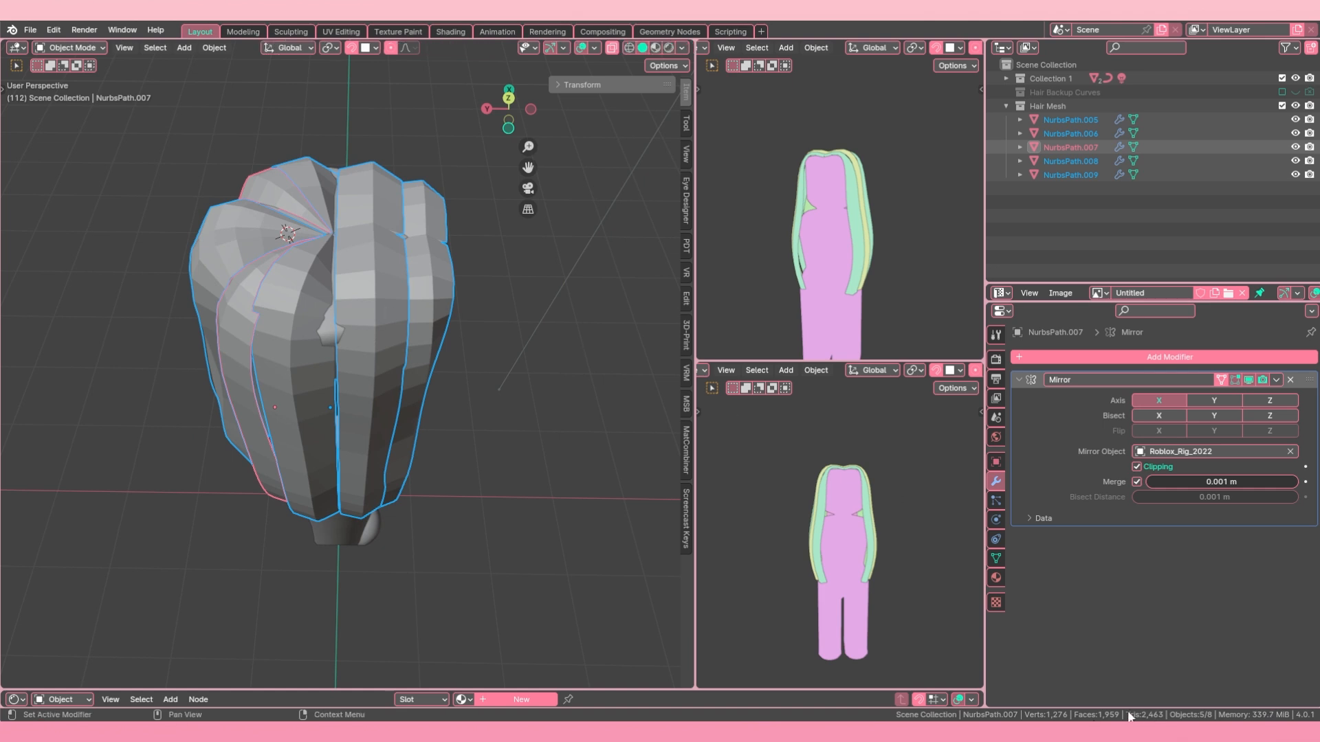
Step: Hide the Roblox rig body and inspect the hair strands on their own
scroll(473, 447, "down", 2)
middle_click_drag(473, 447, 502, 422)
left_click(393, 423)
key("h")
scroll(394, 426, "down", 2)
middle_click_drag(401, 431, 447, 374)
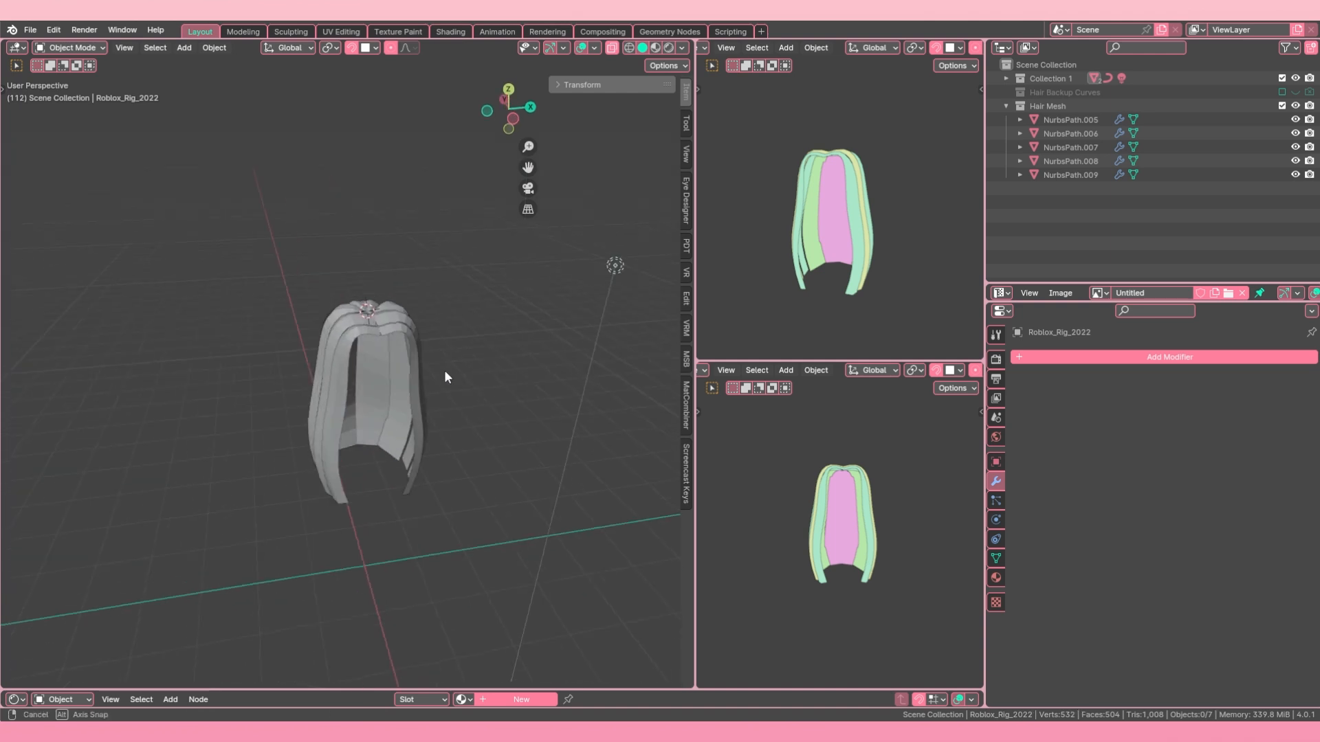
scroll(330, 330, "up", 2)
middle_click_drag(330, 330, 402, 323)
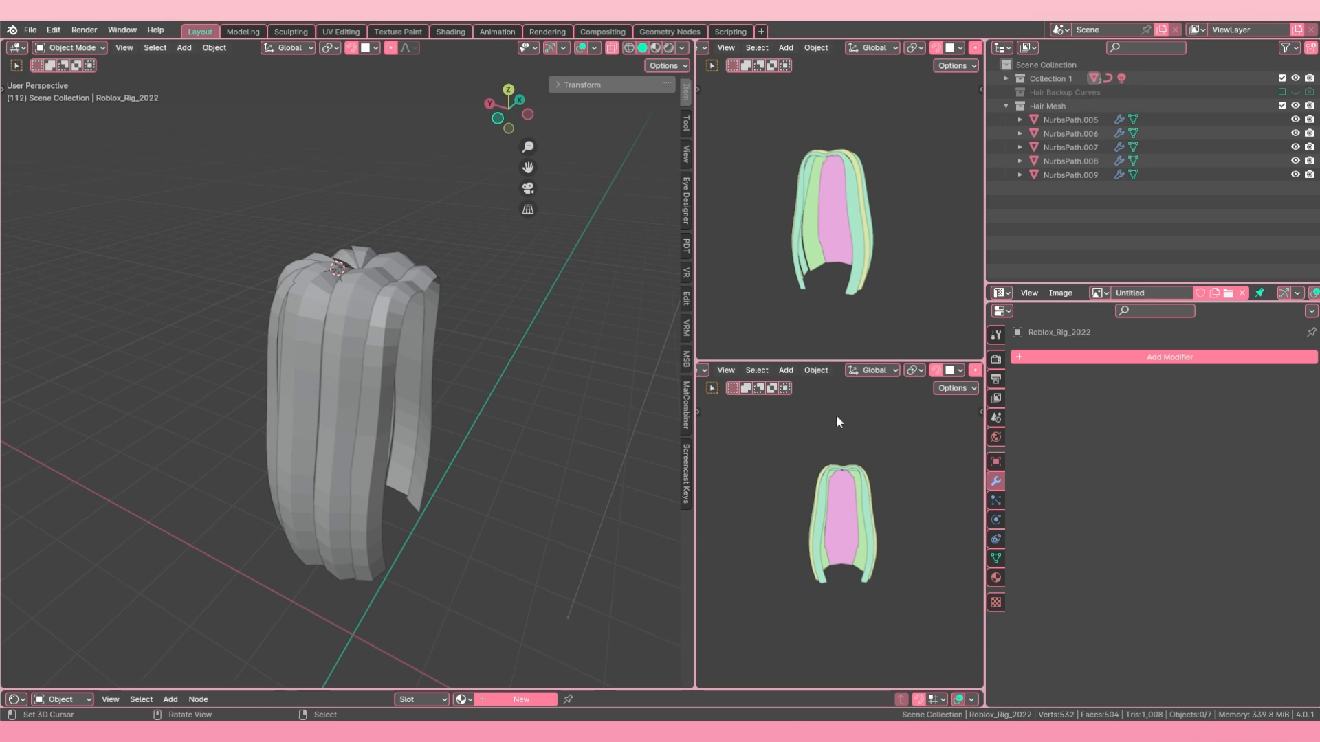
Step: Edge-slide the outermost front strand's lengthwise edge loop beside the neighbouring strand by about 0.19, and return to Object Mode
middle_click_drag(285, 397, 365, 370)
scroll(385, 378, "up", 3)
right_click(413, 375)
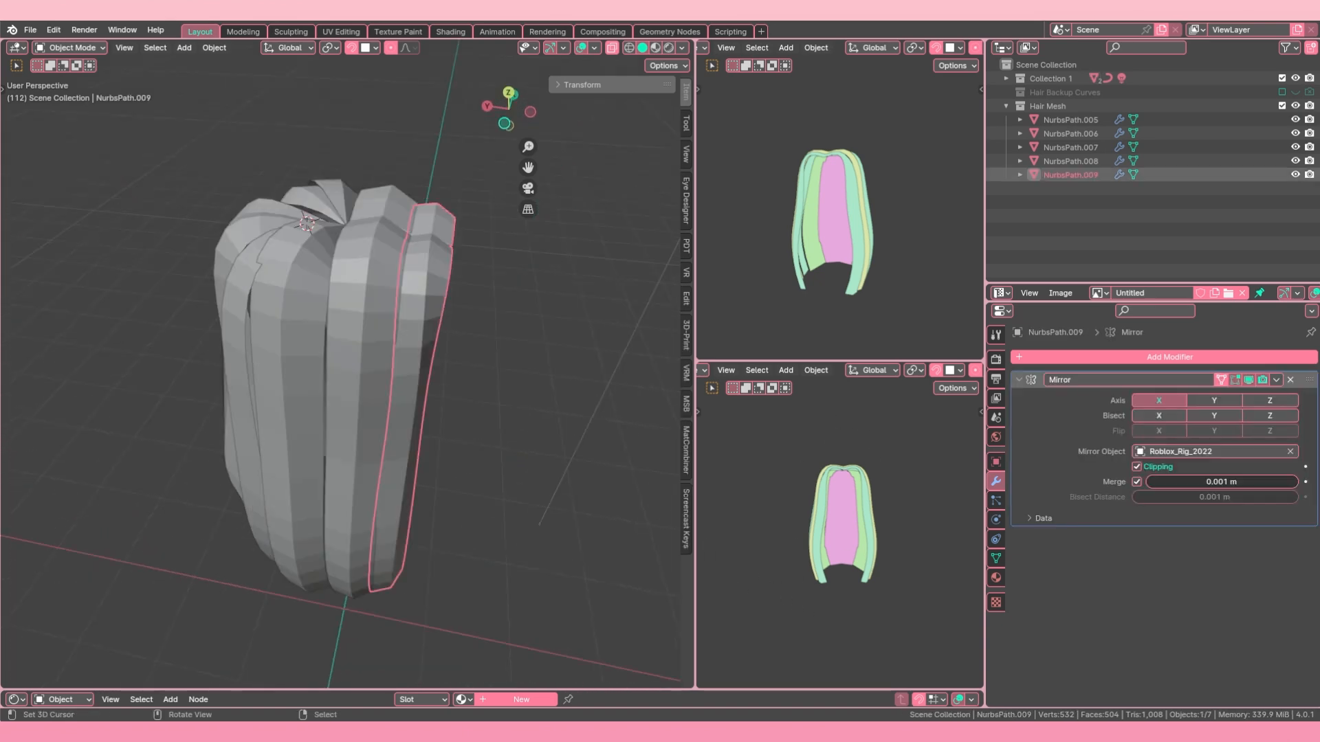
key("Tab")
middle_click_drag(440, 296, 428, 368)
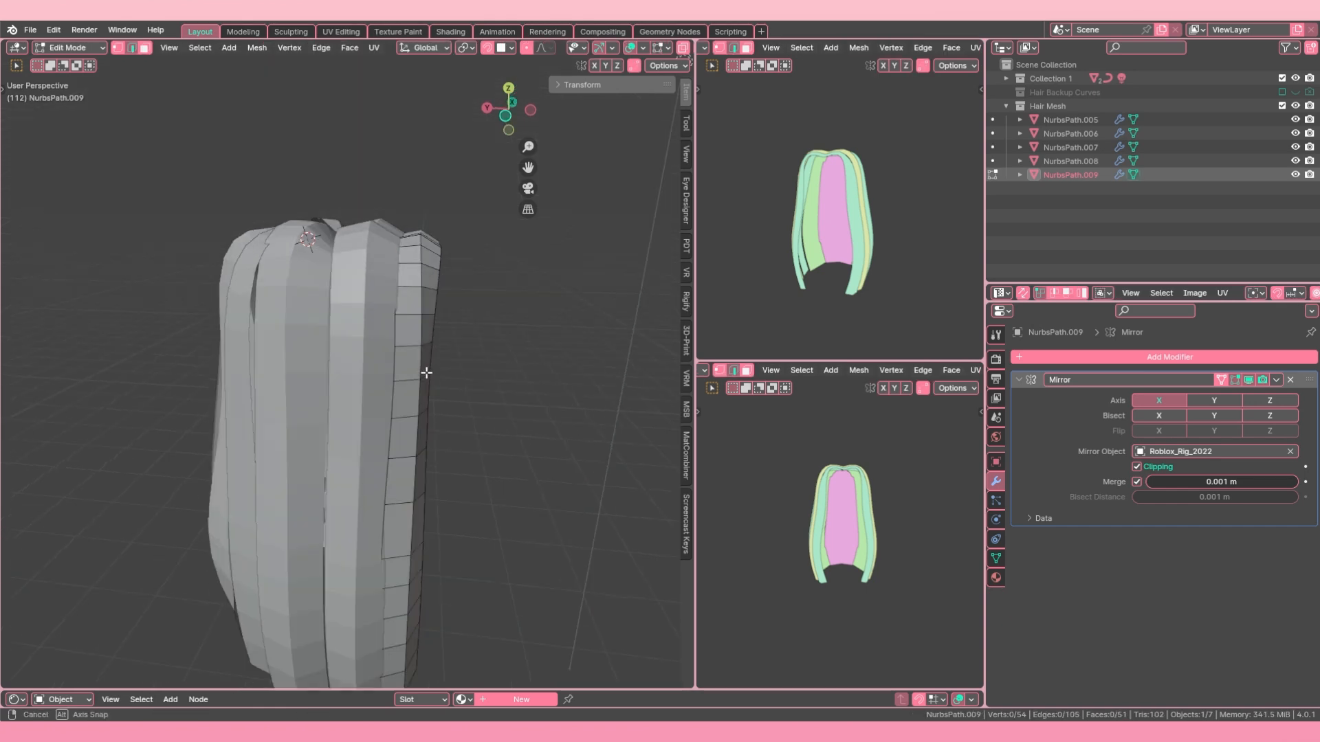
left_click(387, 440, "alt")
middle_click_drag(382, 440, 366, 370)
key("g")
key("g")
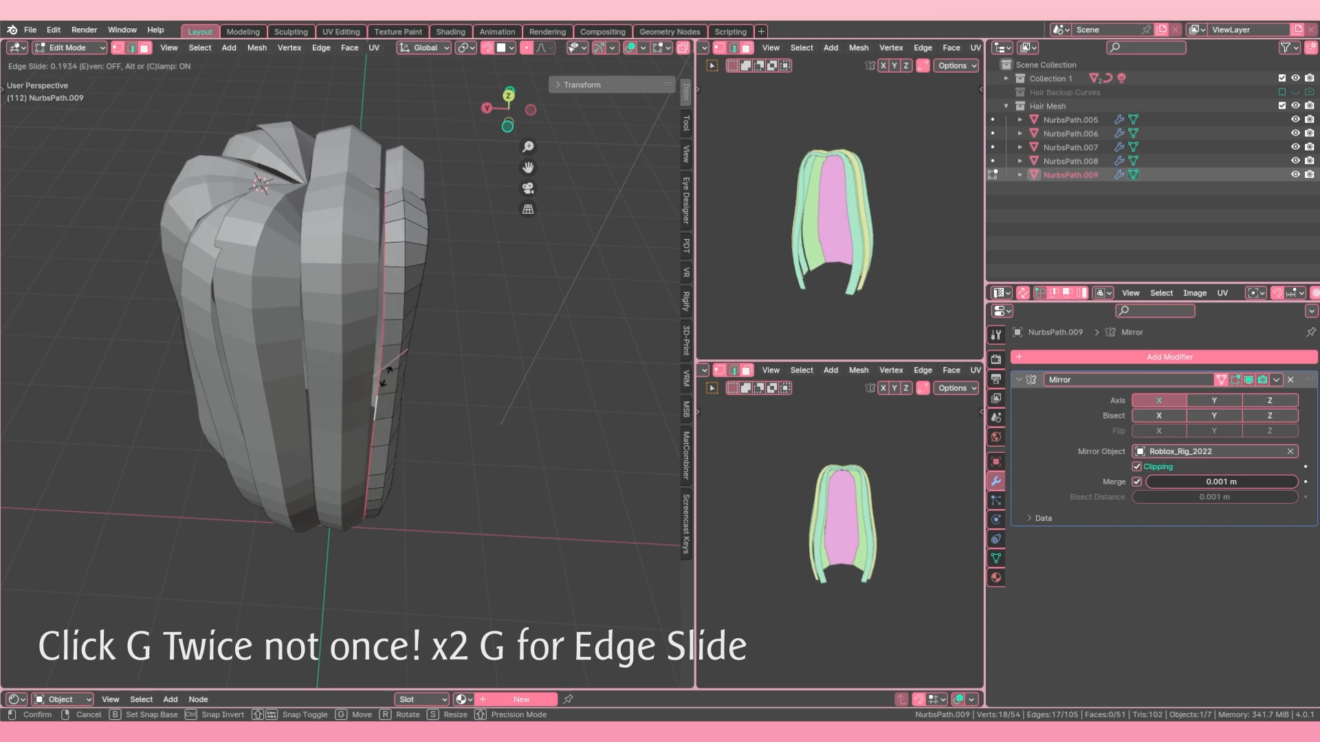
left_click(384, 375)
middle_click_drag(384, 374, 374, 298)
key("Tab")
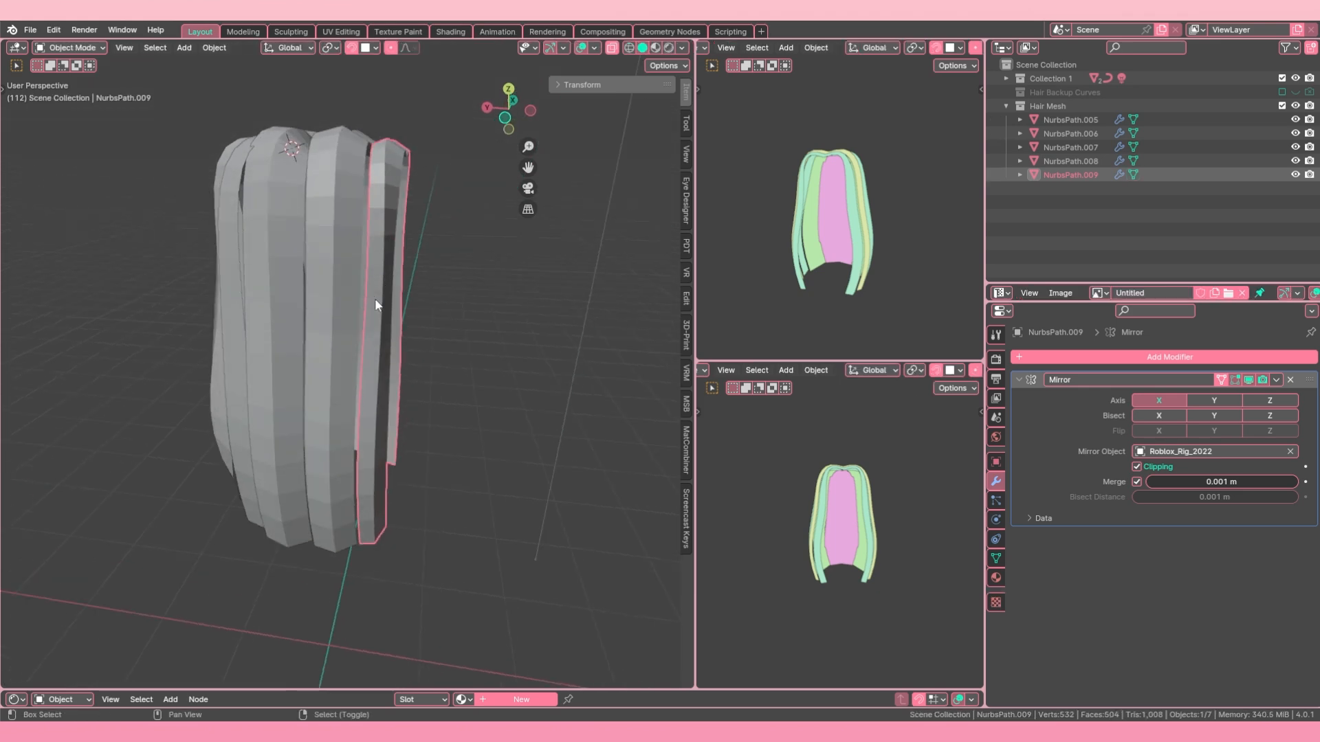
Step: Join the outermost front strand with its neighbouring strand into one object
left_click(344, 128, "shift")
key("ctrl+j")
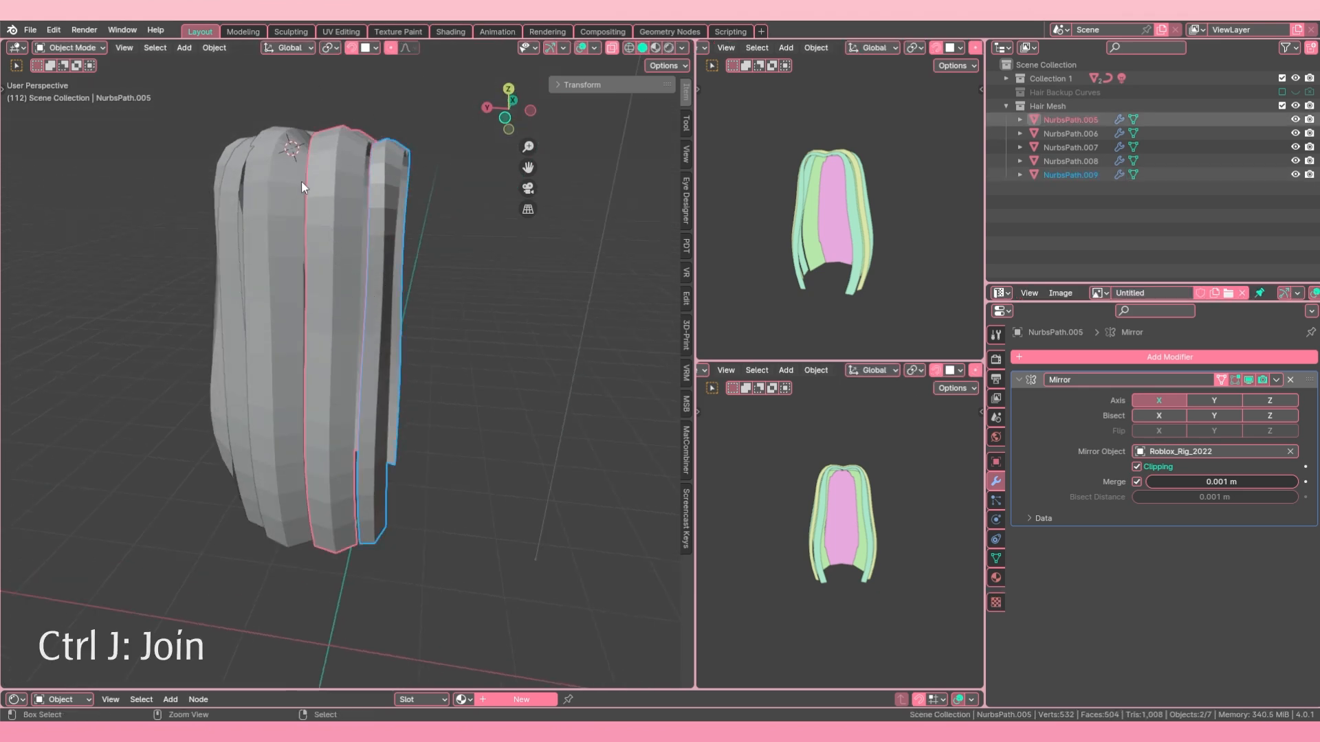
middle_click_drag(354, 161, 415, 195)
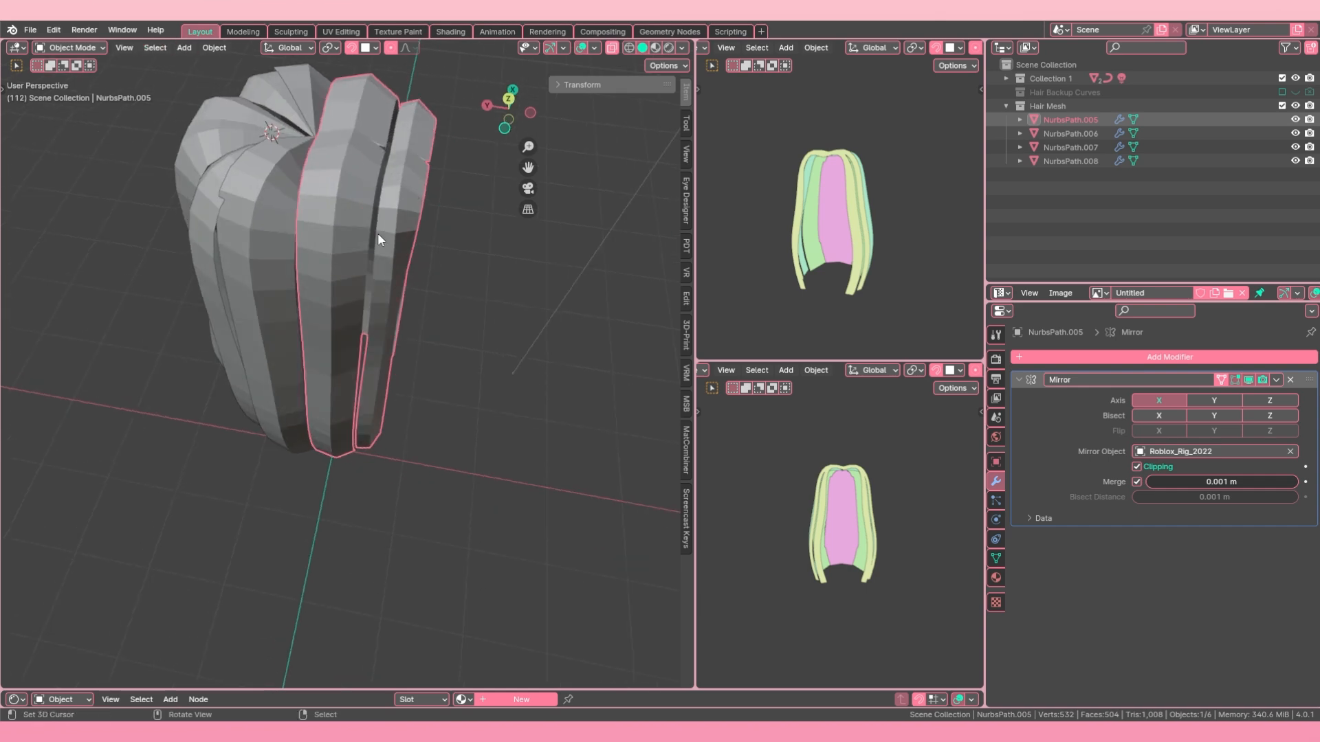
Step: In Edit Mode with vertex selection, merge the topmost pair of facing vertices between the two joined strands at their center
key("Tab")
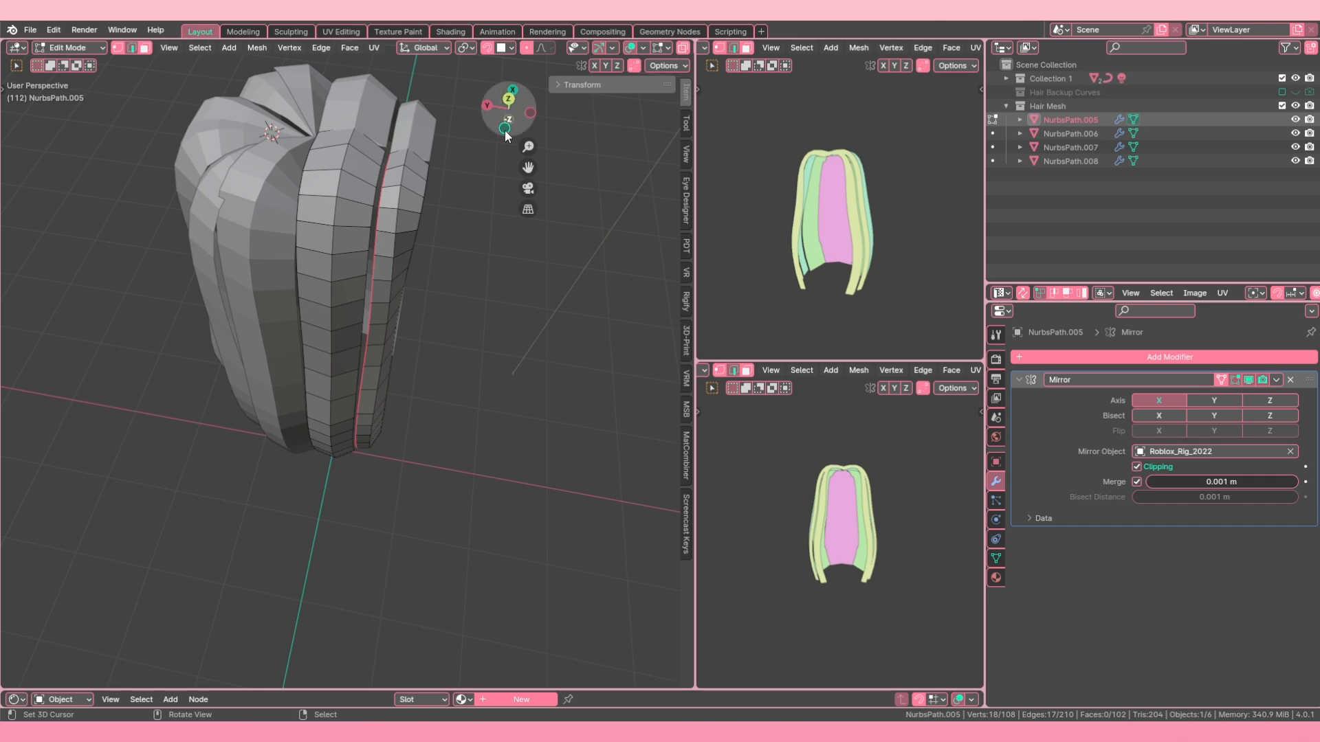
scroll(335, 130, "up", 1)
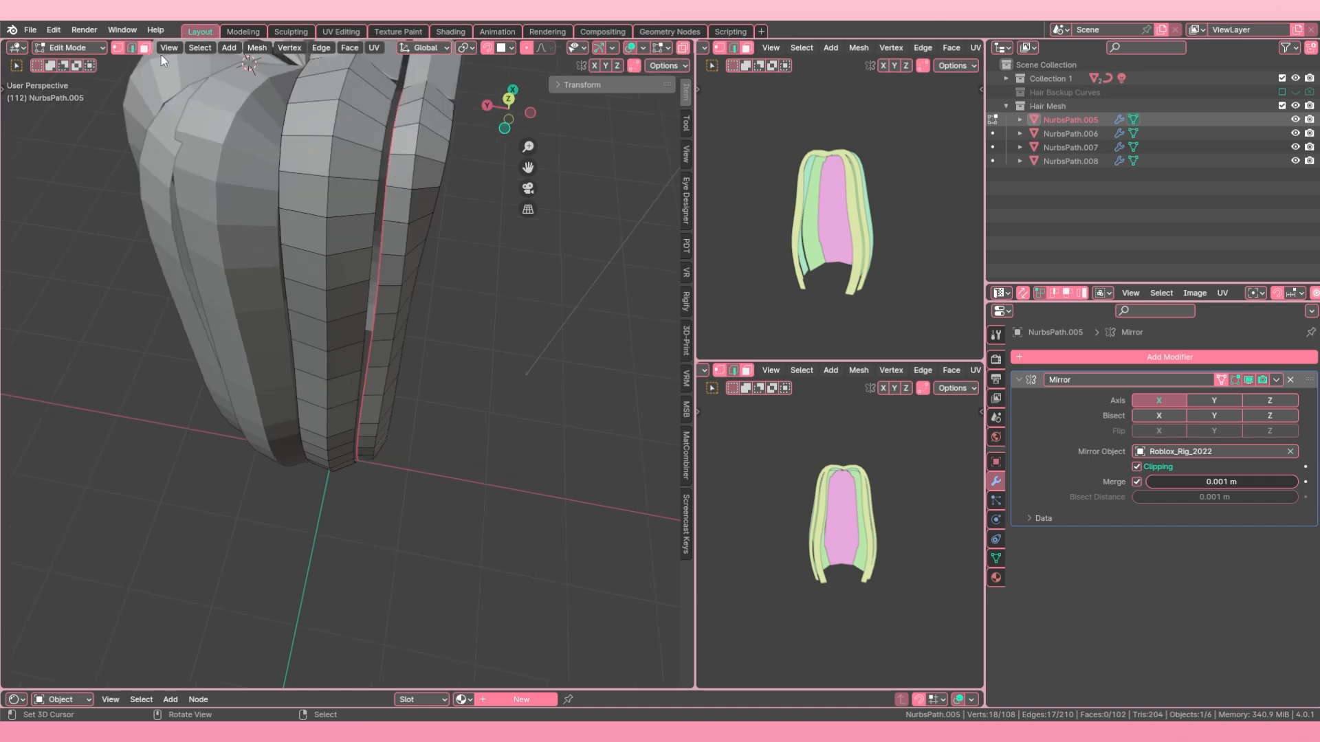
left_click(121, 48)
middle_click_drag(396, 113, 370, 212, "shift")
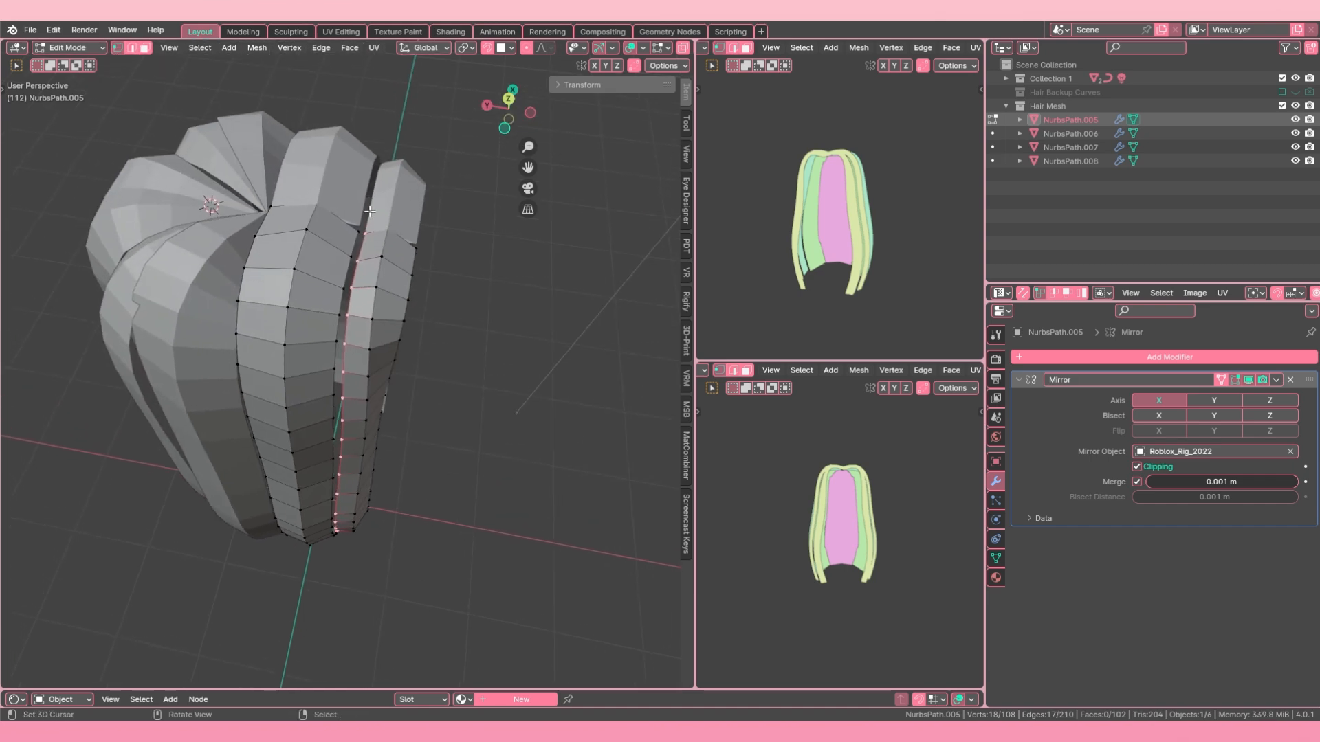
scroll(370, 212, "up", 3)
key("alt+a")
left_click(381, 174, "shift")
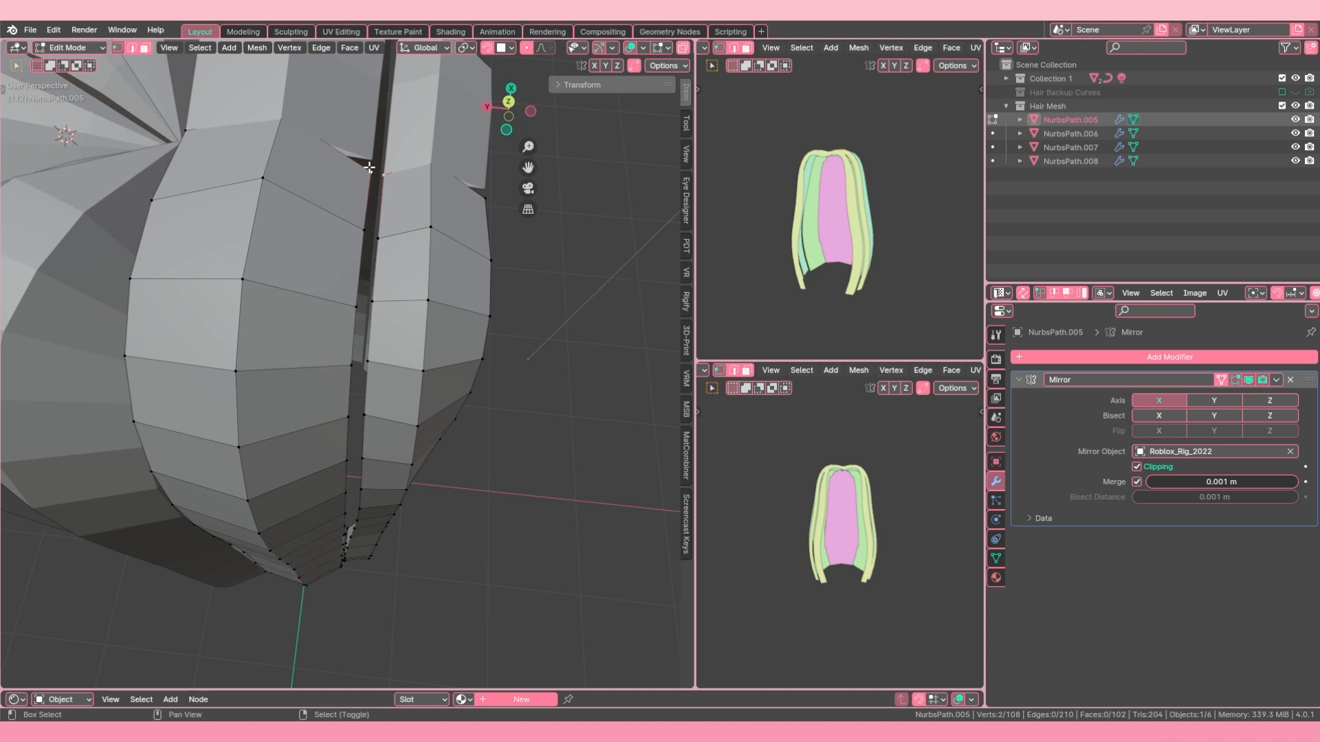
scroll(371, 192, "down", 2)
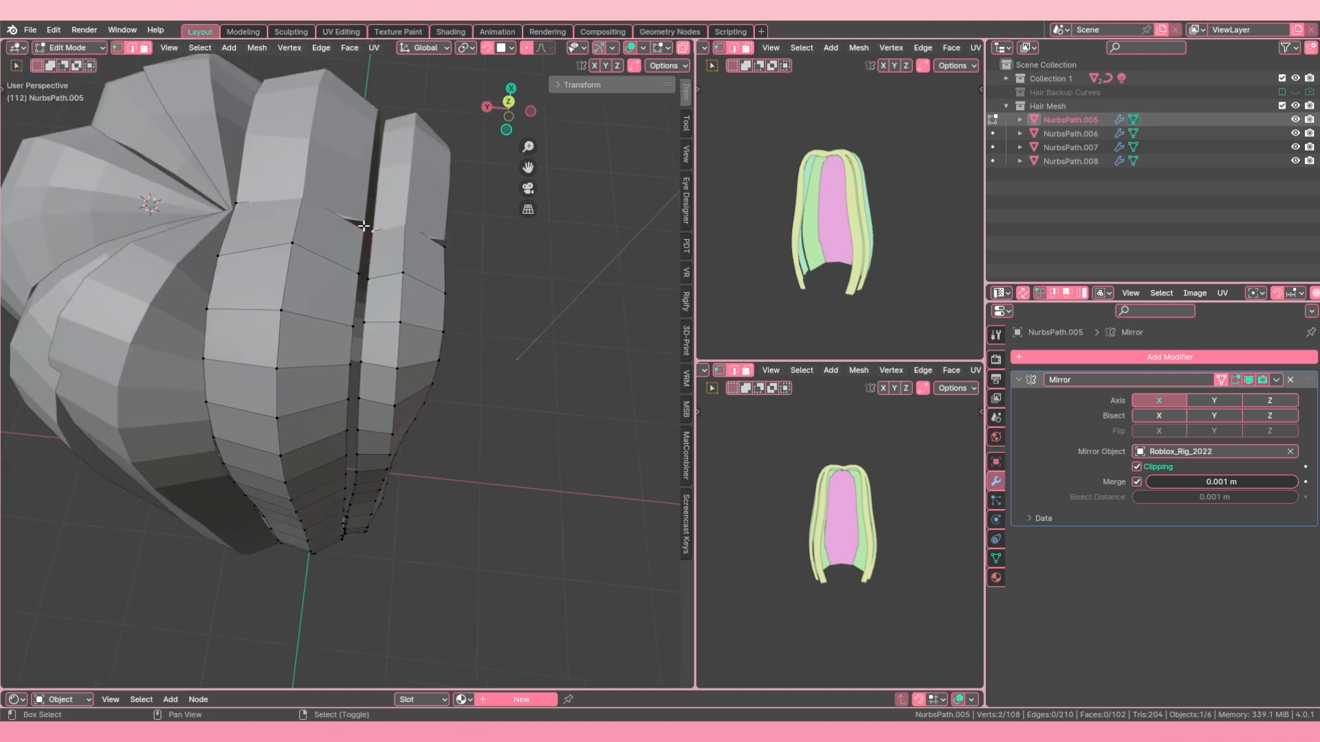
key("m")
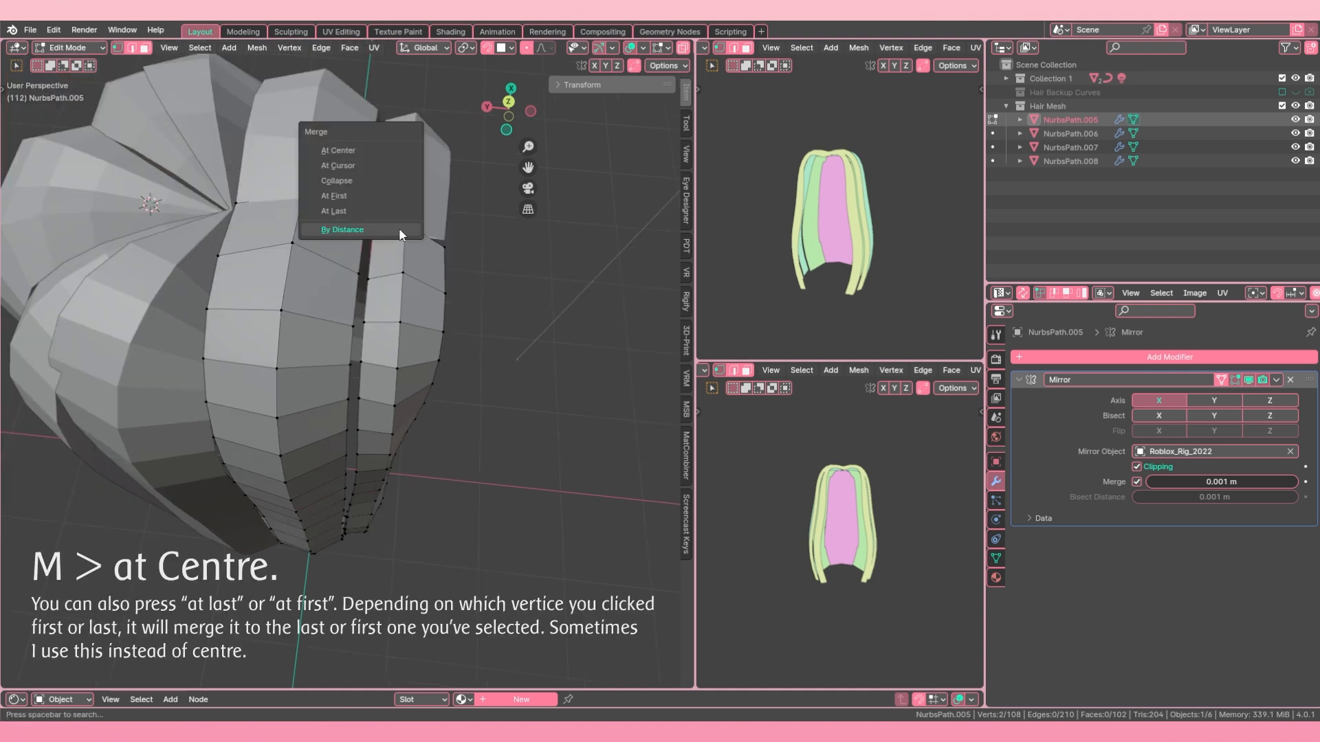
left_click(368, 151)
Step: Merge the second pair of facing vertices down the seam between the two strands at their center
scroll(367, 316, "down", 3)
left_click(366, 317, "shift")
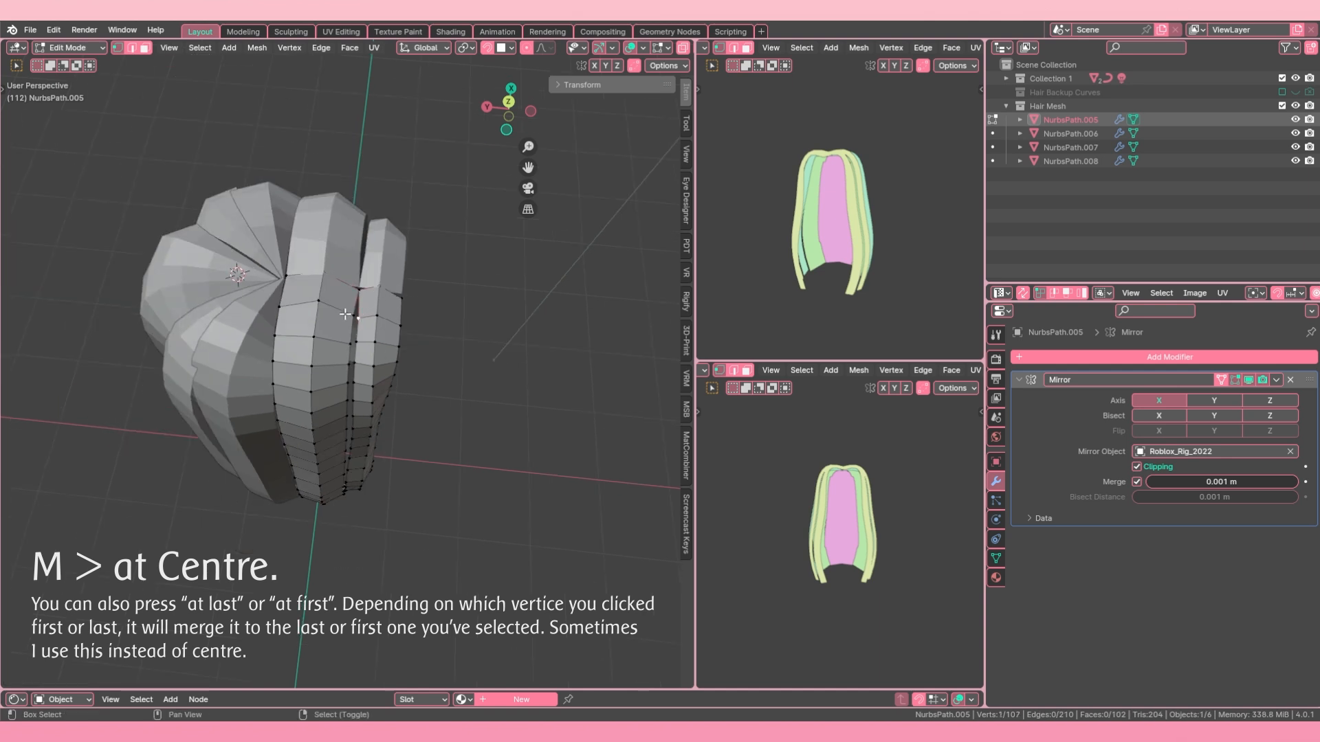
key("m")
left_click(349, 312)
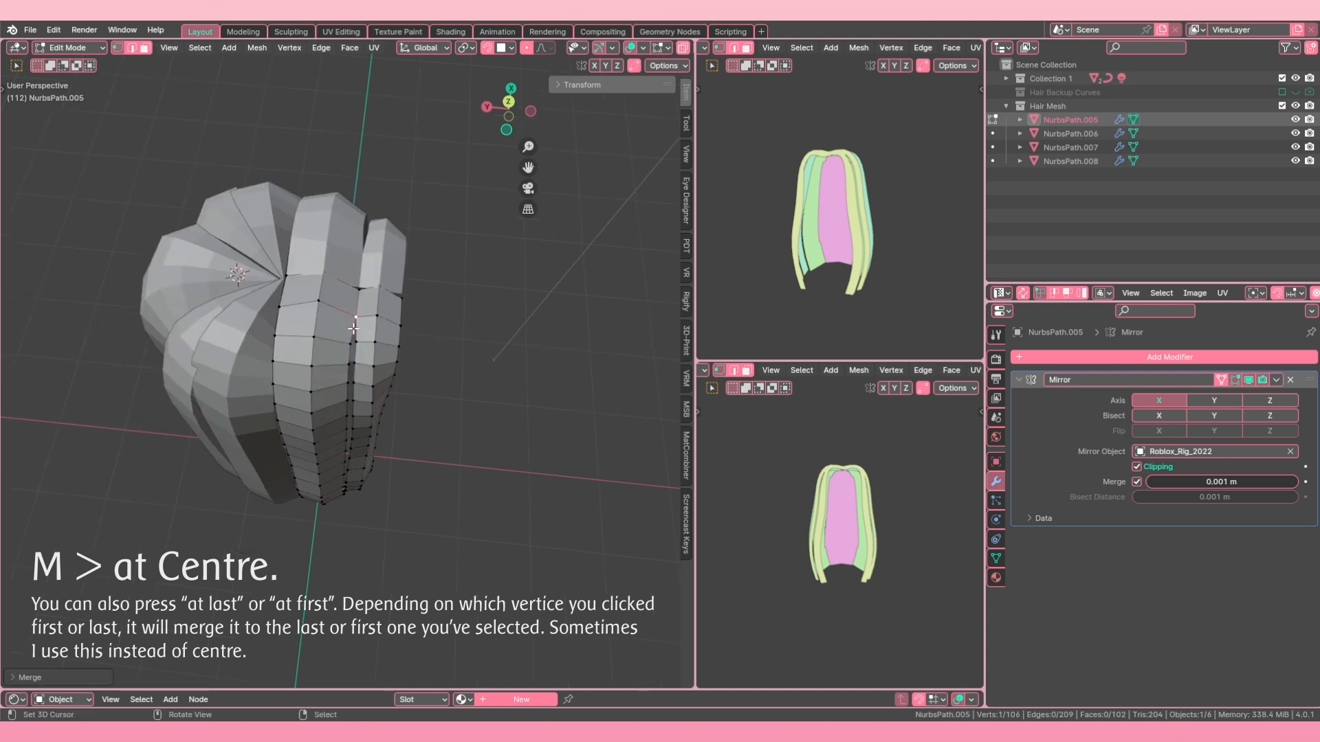
middle_click_drag(348, 312, 378, 303)
scroll(378, 303, "up", 4)
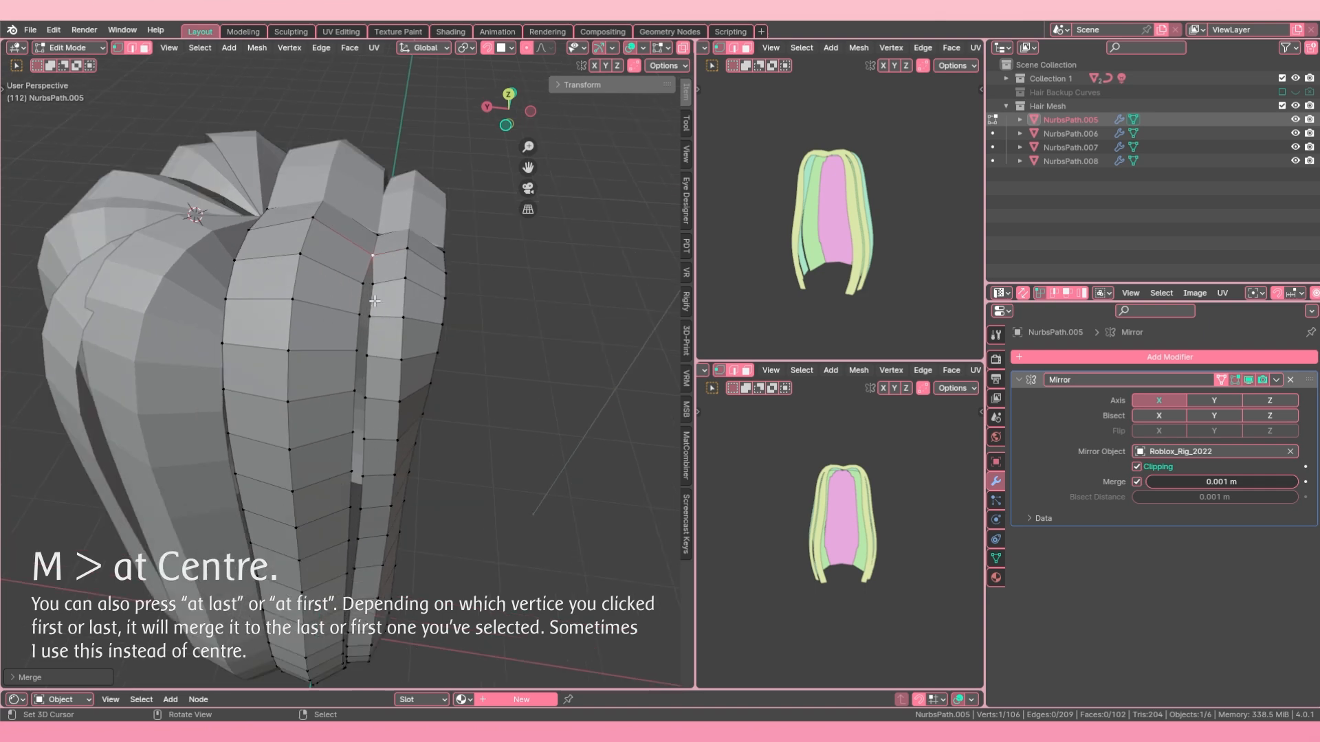
Step: Repeat the center merge on the third and fourth facing vertex pairs of the seam
left_click(366, 243, "shift")
key("shift+r")
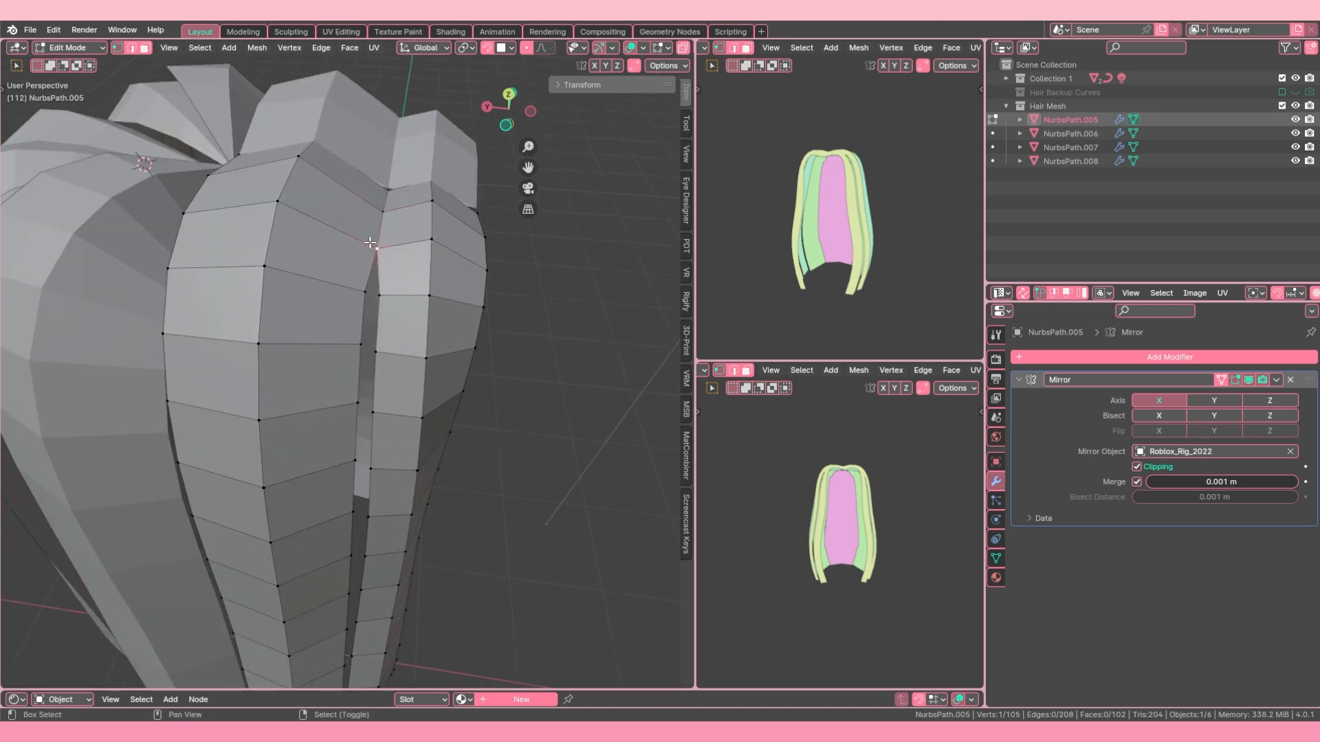
right_click(366, 289, "shift")
key("shift+r")
scroll(365, 302, "down", 2)
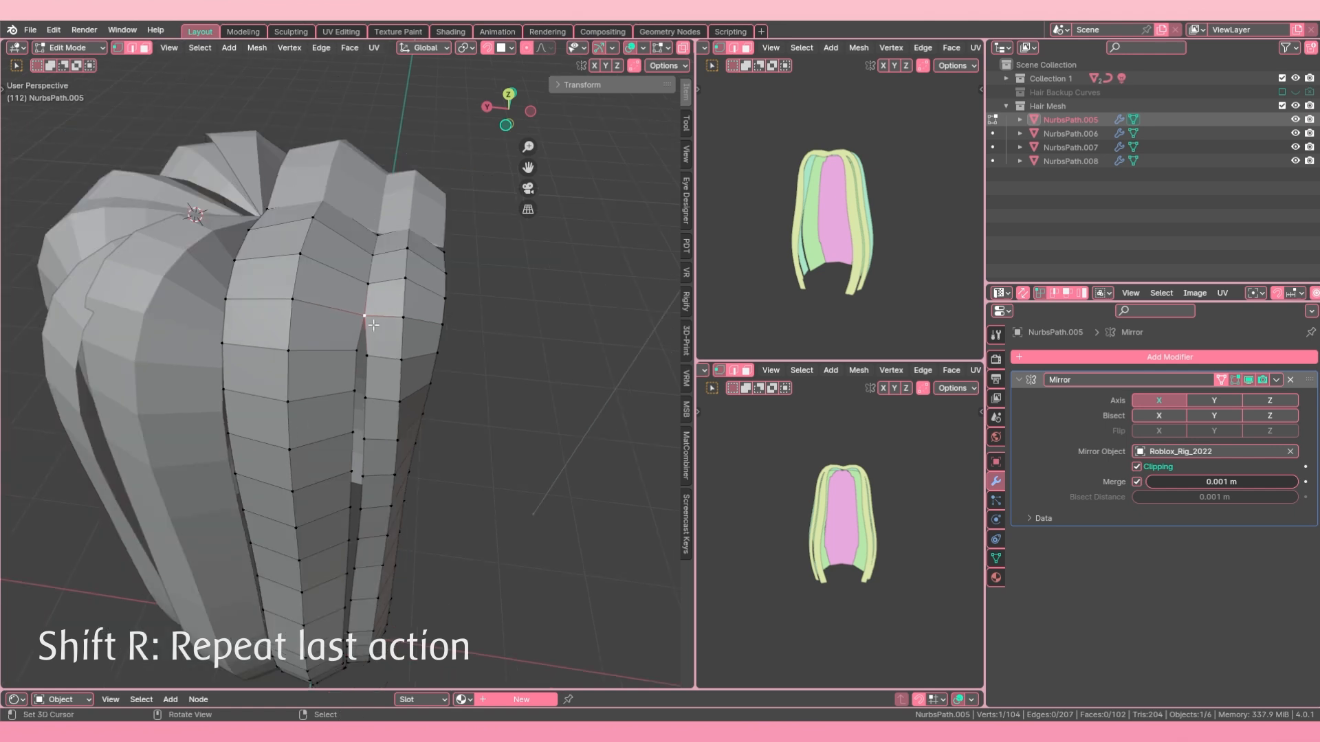
Step: Redo the fourth vertex pair's merge at its center, and select the pair below for merging
right_click(355, 308, "ctrl")
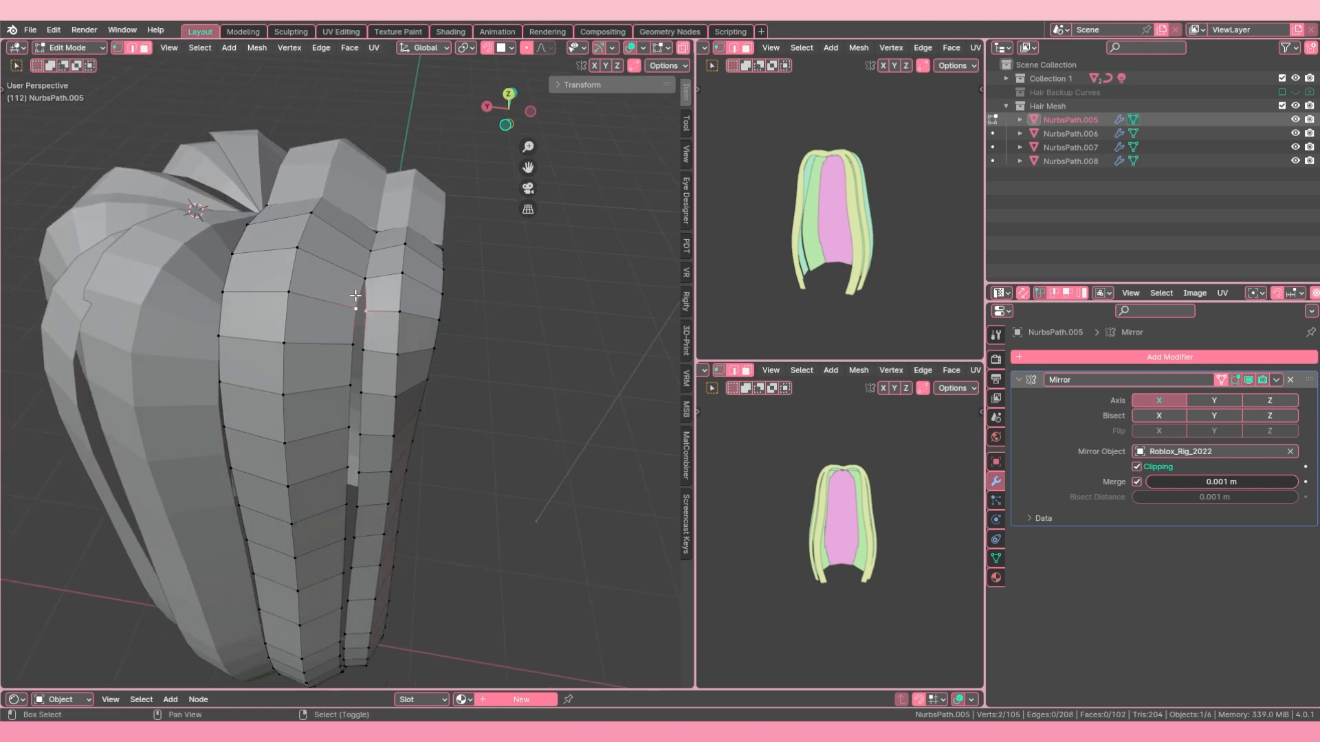
key("alt+m")
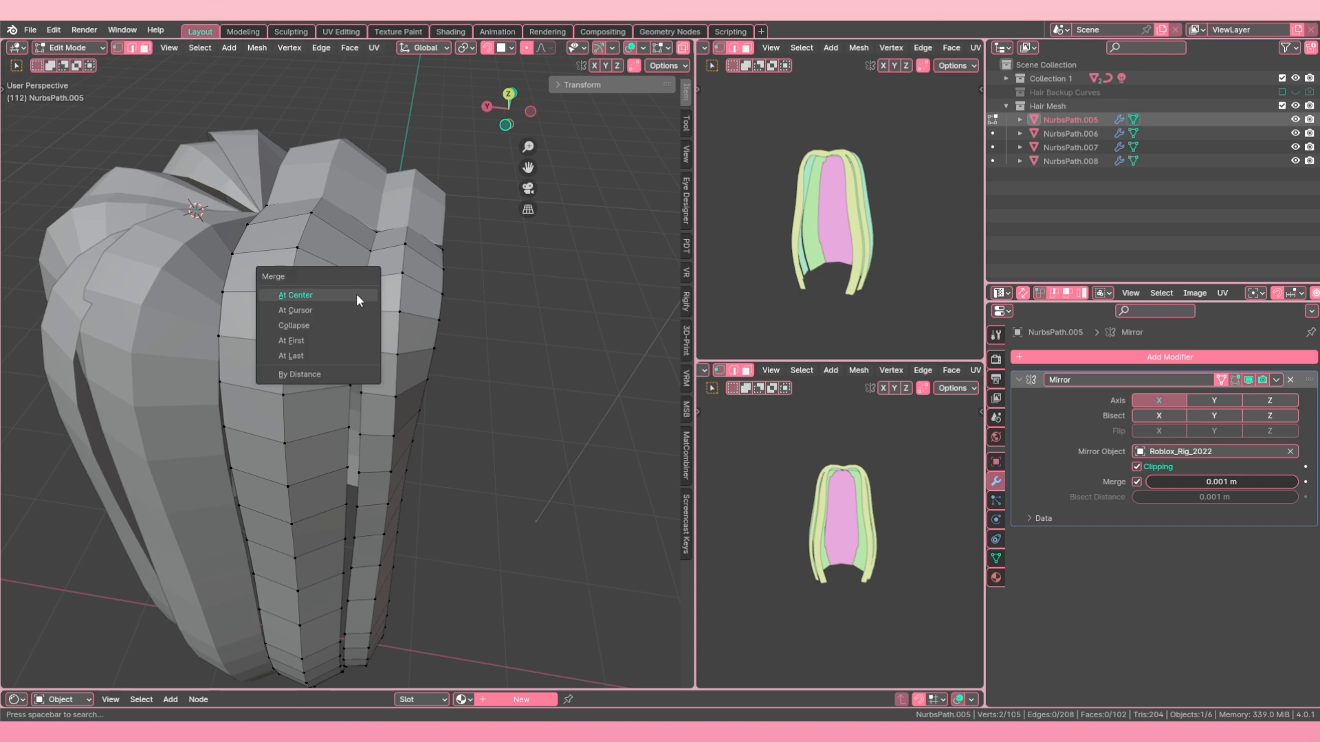
left_click(356, 295)
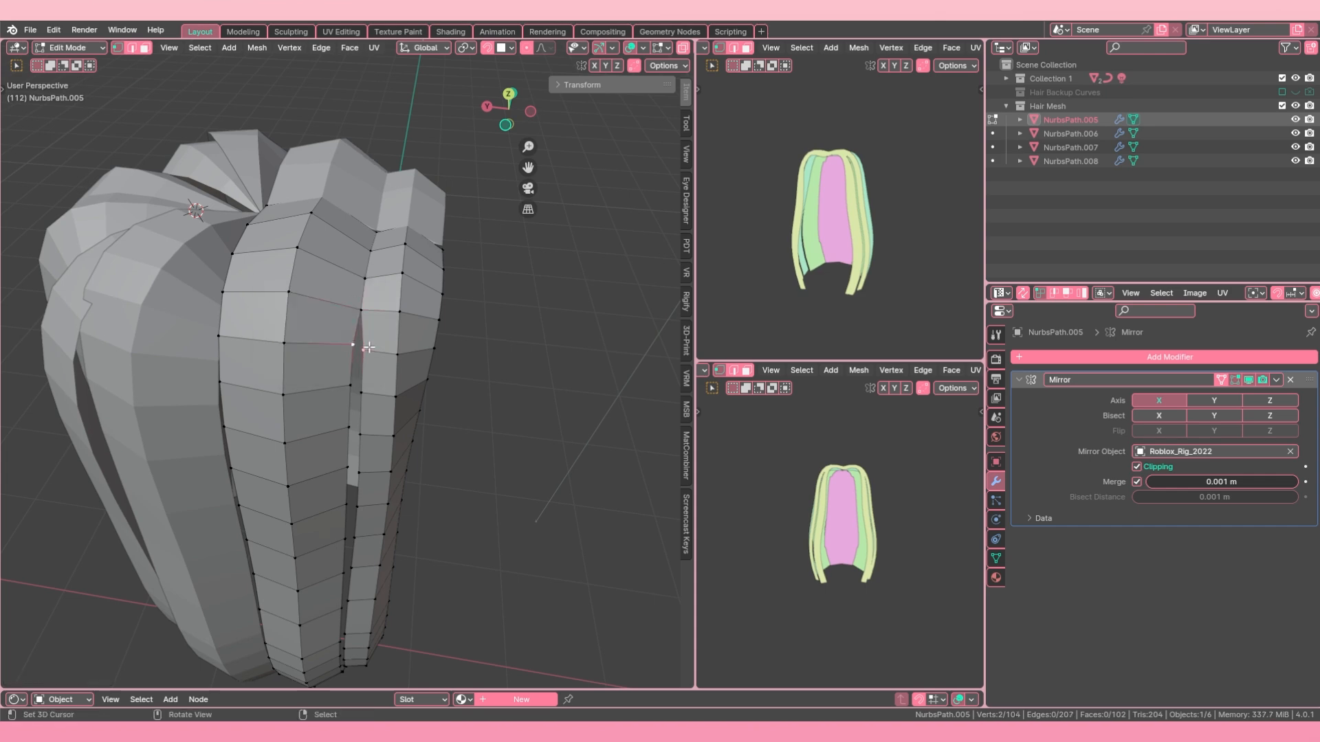
middle_click_drag(358, 346, 338, 300)
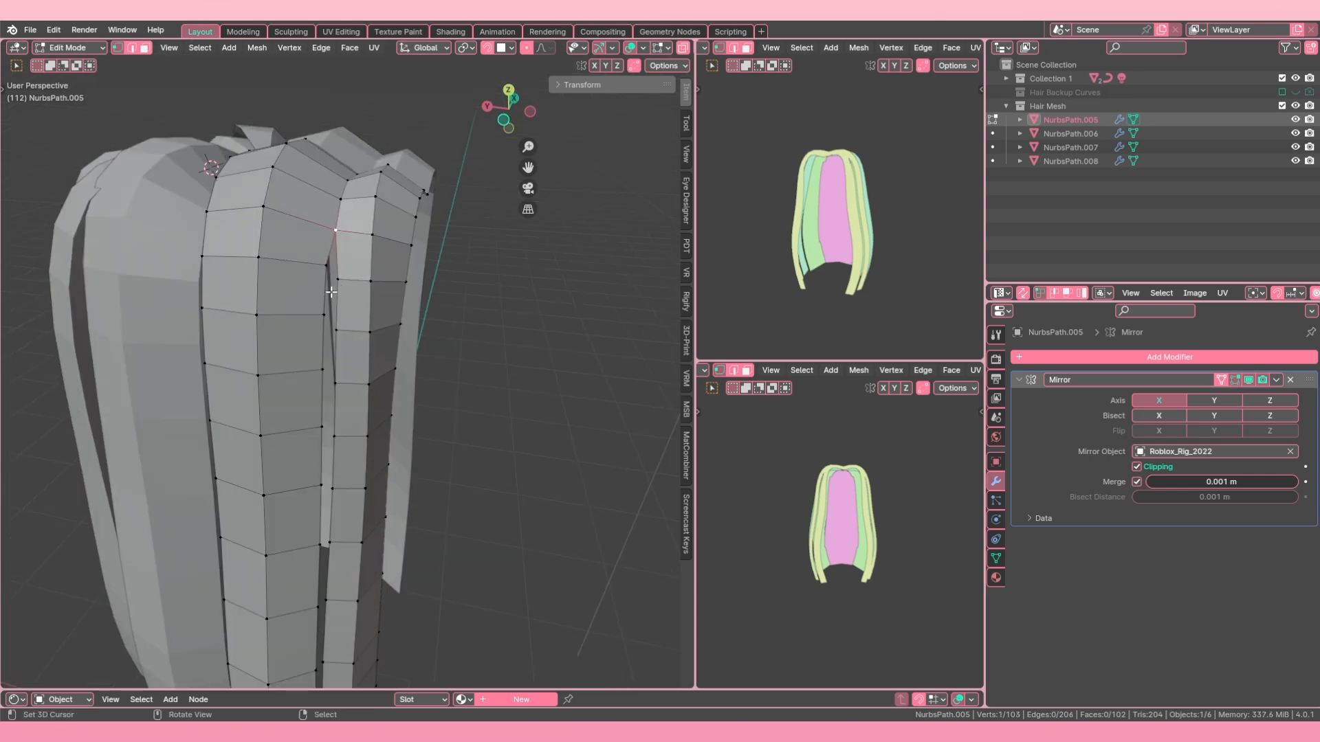
Step: Keep repeating the center merge on the next five facing vertex pairs down the middle of the seam
right_click(335, 286)
right_click(321, 266, "shift")
key("shift+r")
right_click(338, 333)
right_click(311, 308, "shift")
key("shift+r")
middle_click_drag(351, 345, 345, 217)
right_click(374, 336)
right_click(358, 321, "shift")
key("shift+r")
right_click(359, 382)
right_click(373, 397, "shift")
key("shift+r")
right_click(351, 289)
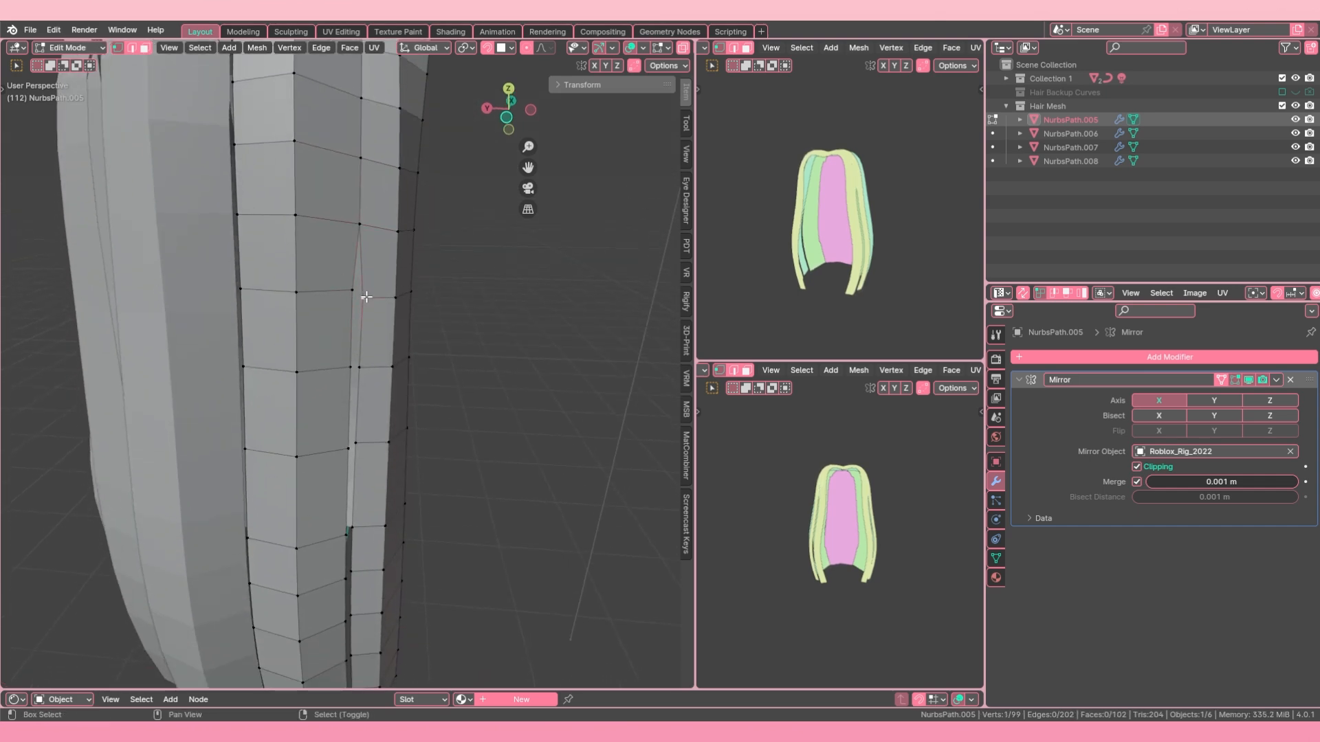
key("shift+r")
Step: Add a centered edge loop across the wider strand just below the merged part of the seam
key("ctrl+r")
left_click(304, 335)
right_click(304, 336)
scroll(394, 324, "down", 5)
key("a")
key("a")
scroll(375, 352, "up", 2)
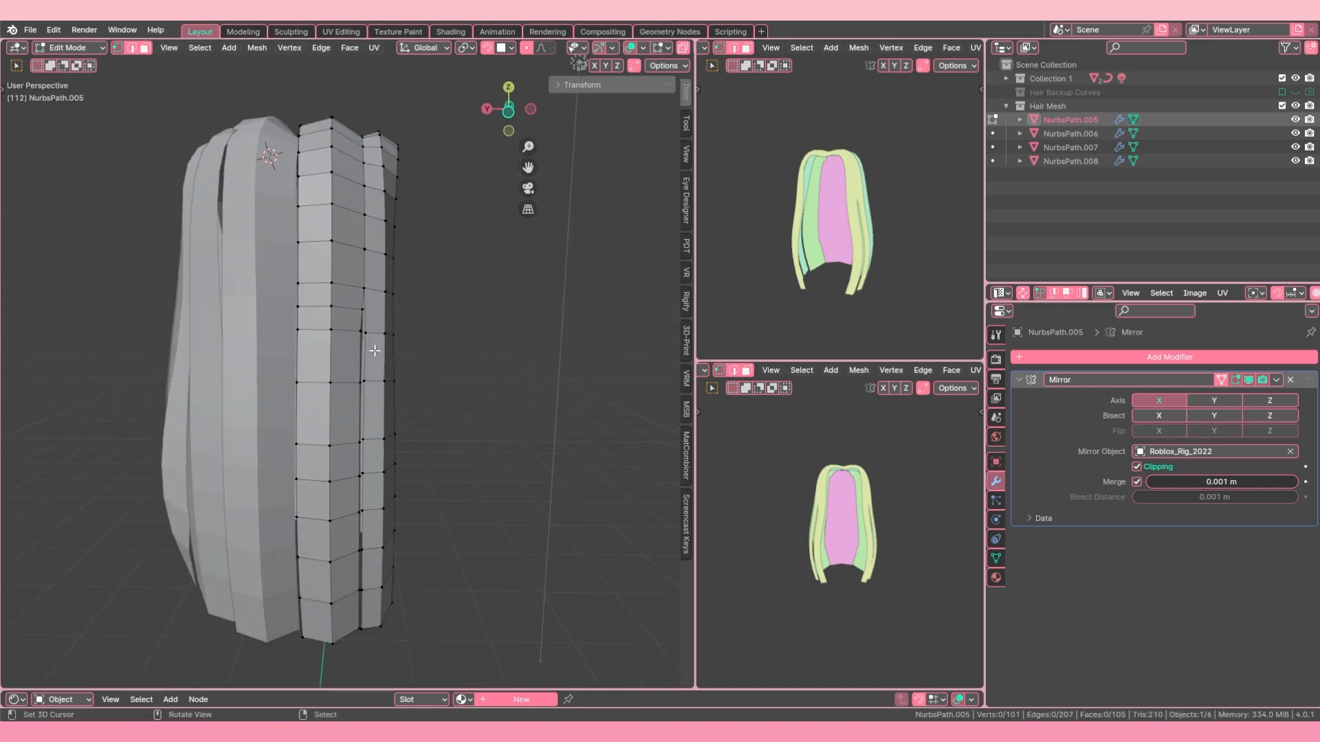
middle_click_drag(375, 352, 344, 363)
scroll(344, 363, "up", 3)
Step: Add a matching edge loop across the narrower strand and merge its seam vertex with the wider strand's at their center
key("ctrl+r")
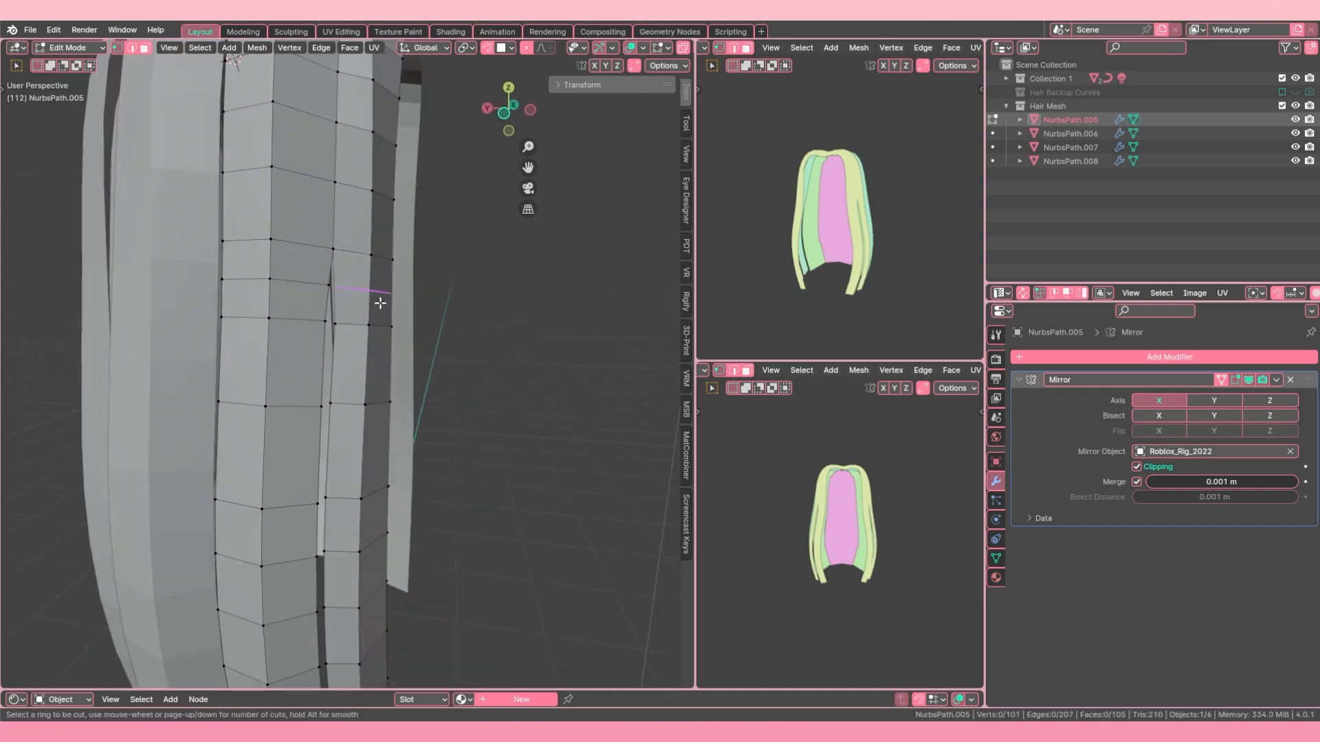
right_click(380, 303)
middle_click_drag(380, 303, 282, 288)
key("ctrl+r")
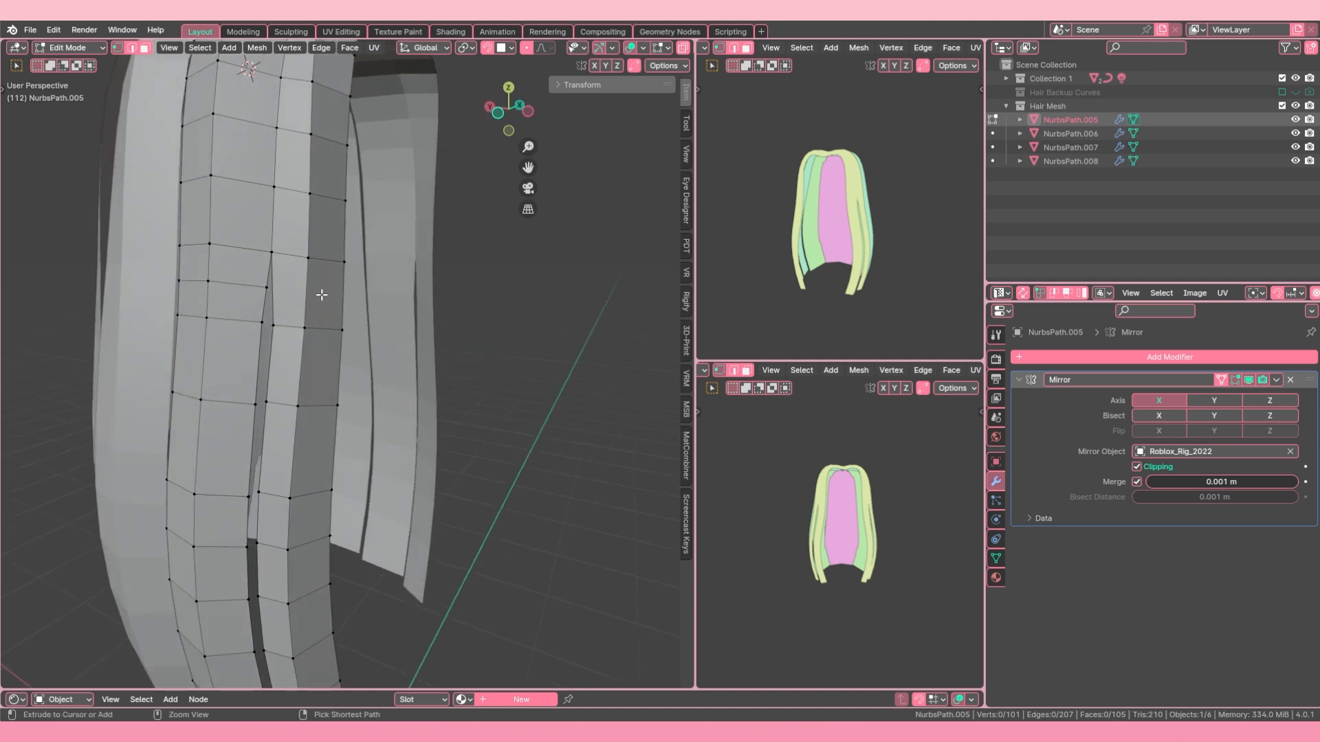
left_click(300, 301)
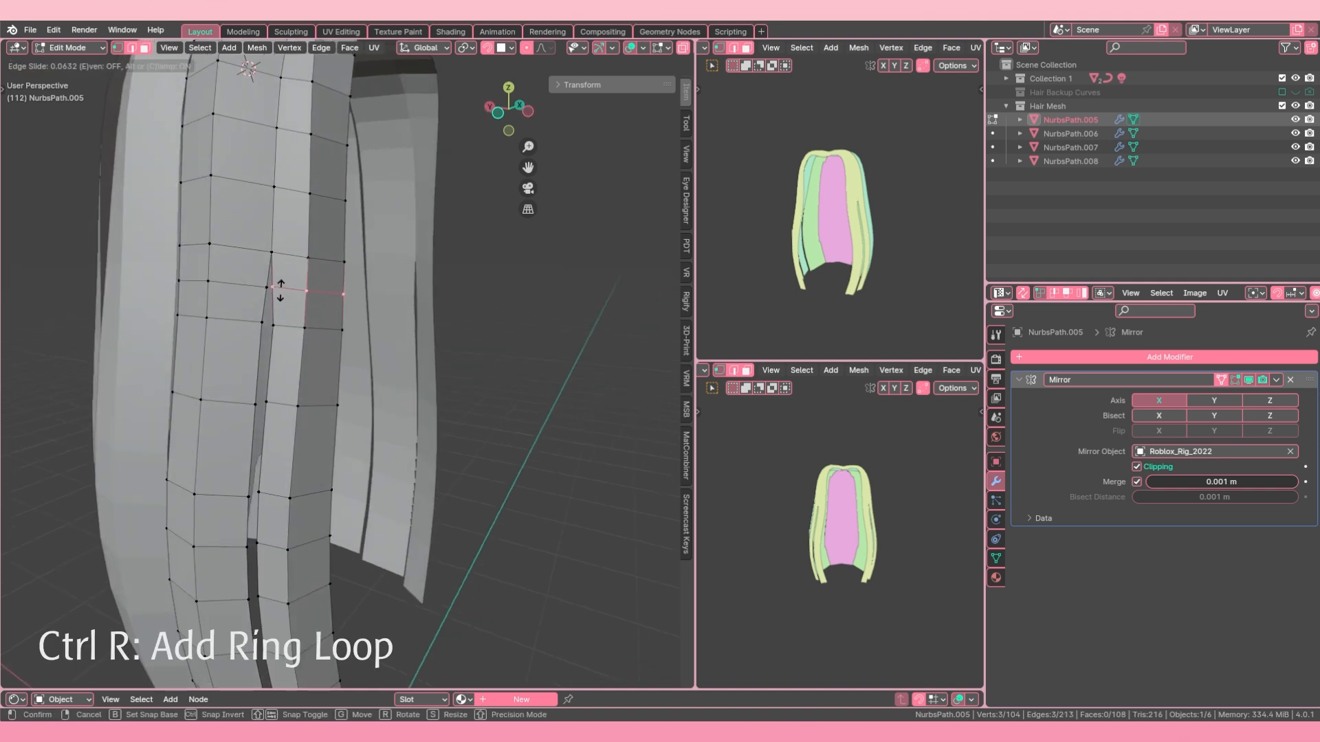
left_click(272, 289)
right_click(267, 285, "shift")
key("n")
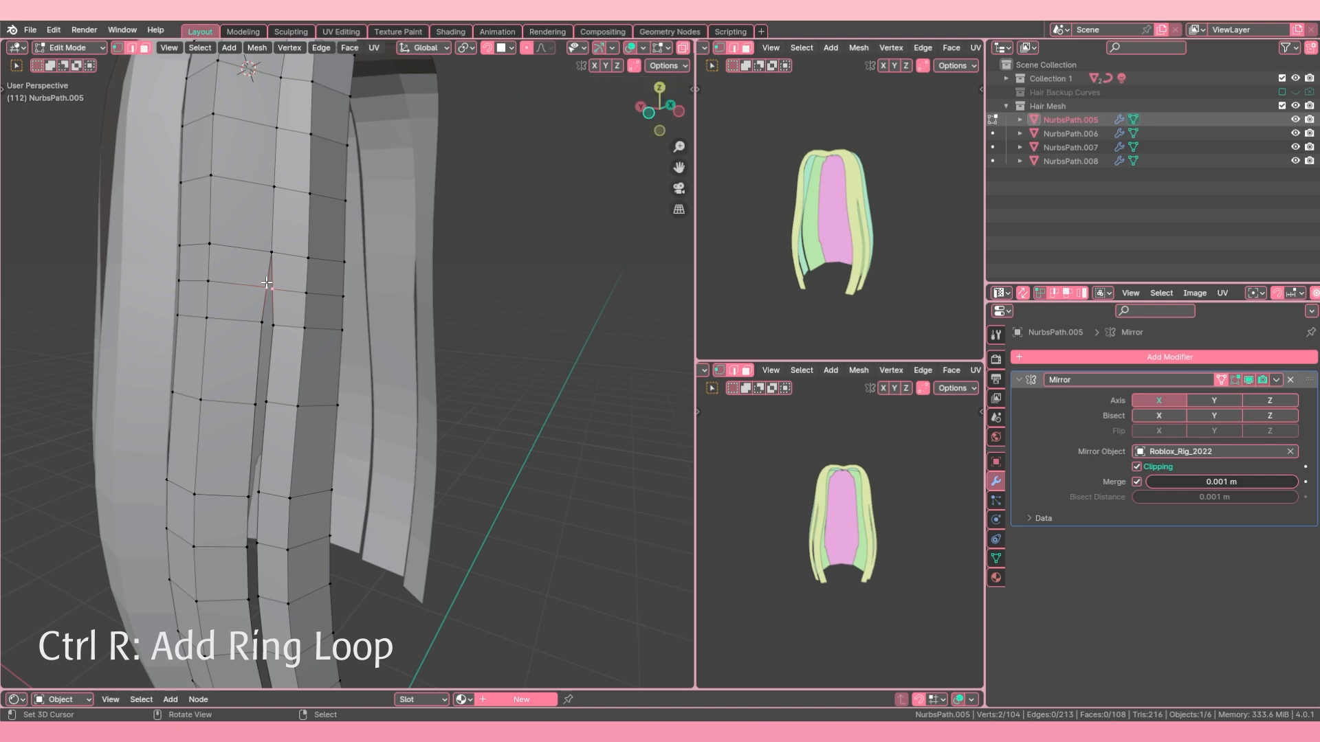
key("m")
left_click(266, 282)
Step: Separate the trial seam merge again and dissolve the extra edge loops on both the narrower and the wider strand
scroll(268, 285, "down", 4)
middle_click_drag(303, 328, 362, 328)
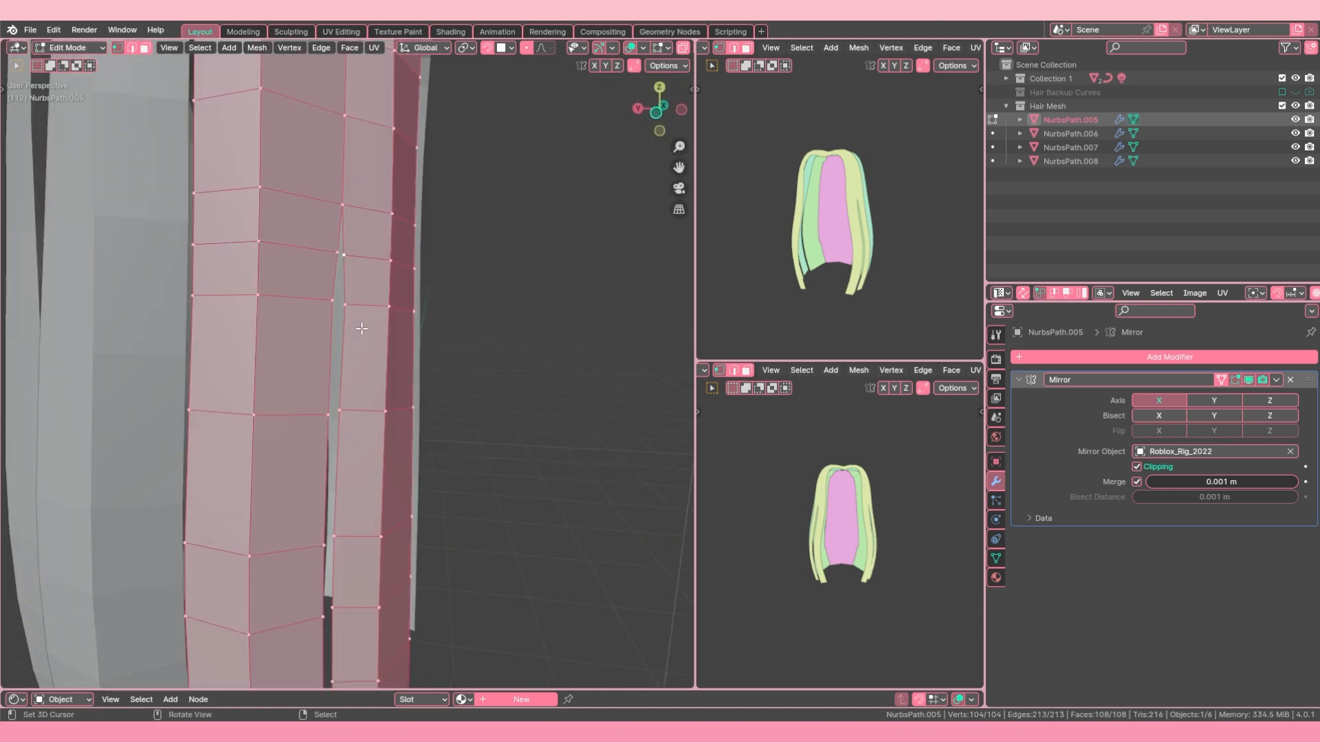
key("a")
key("a")
key("a")
right_click(364, 258, "alt")
key("ctrl+x")
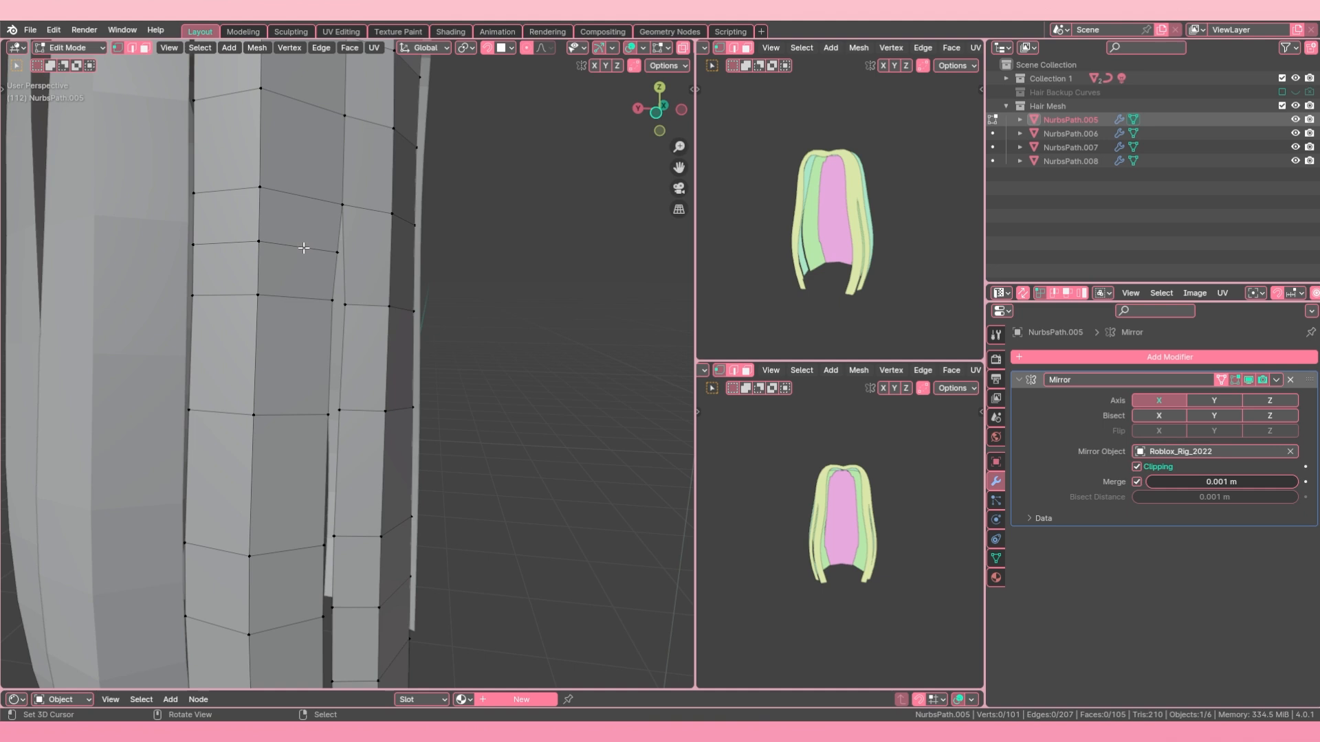
right_click(300, 247, "alt")
key("x")
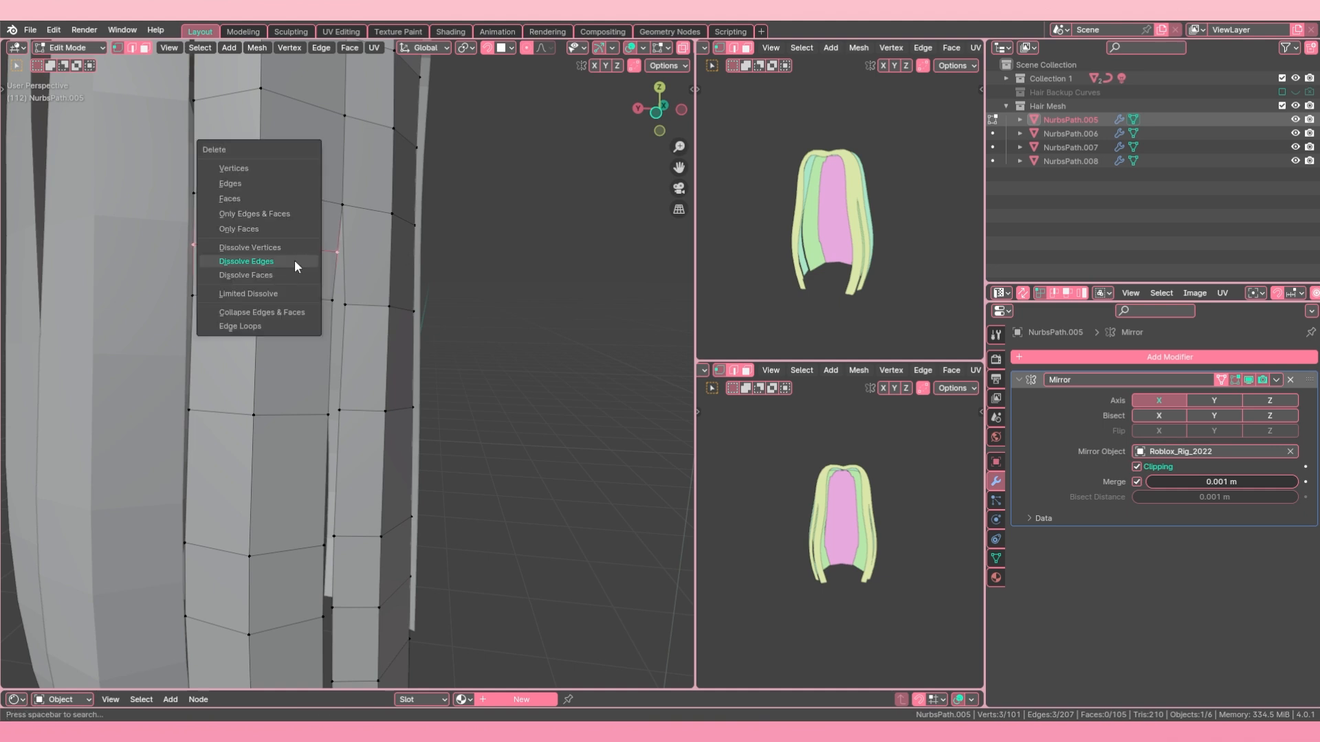
left_click(295, 262)
Step: Merge the next three facing vertex pairs on the lower half of the seam at their centers
scroll(320, 322, "down", 5)
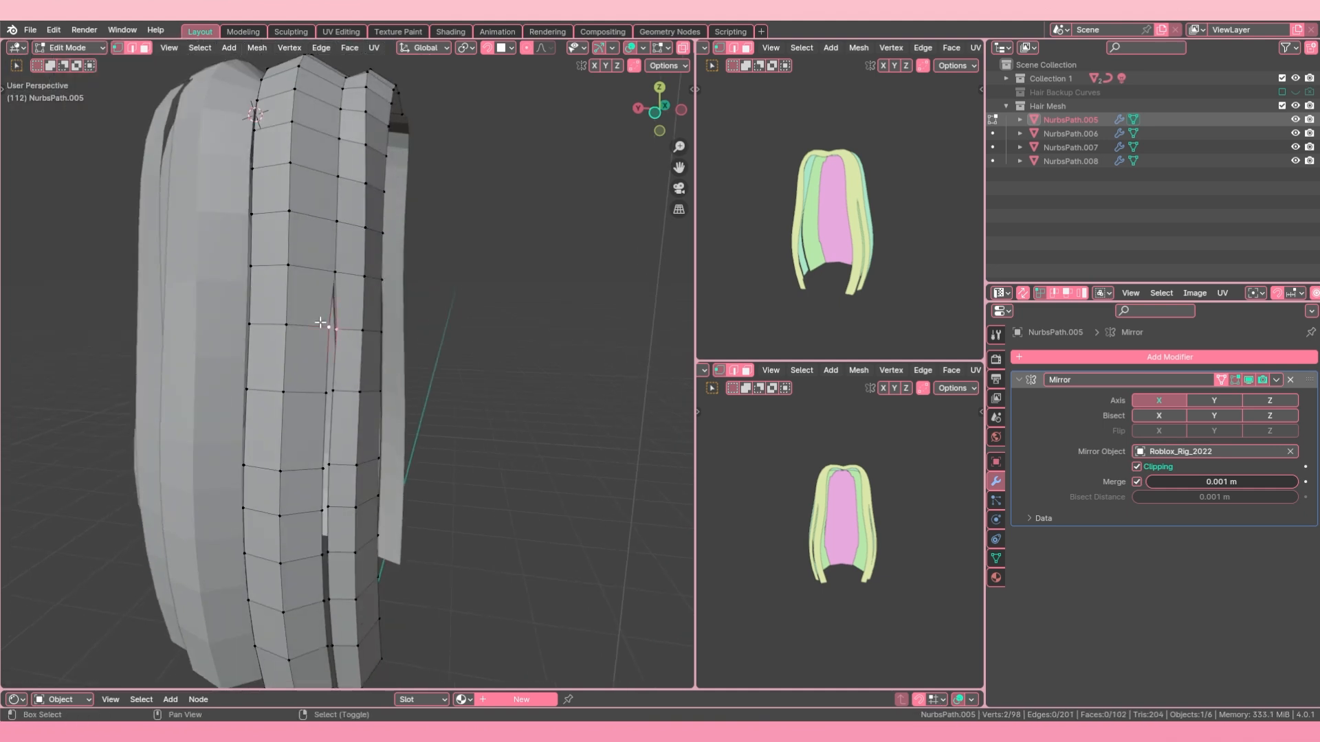
key("m")
left_click(320, 322)
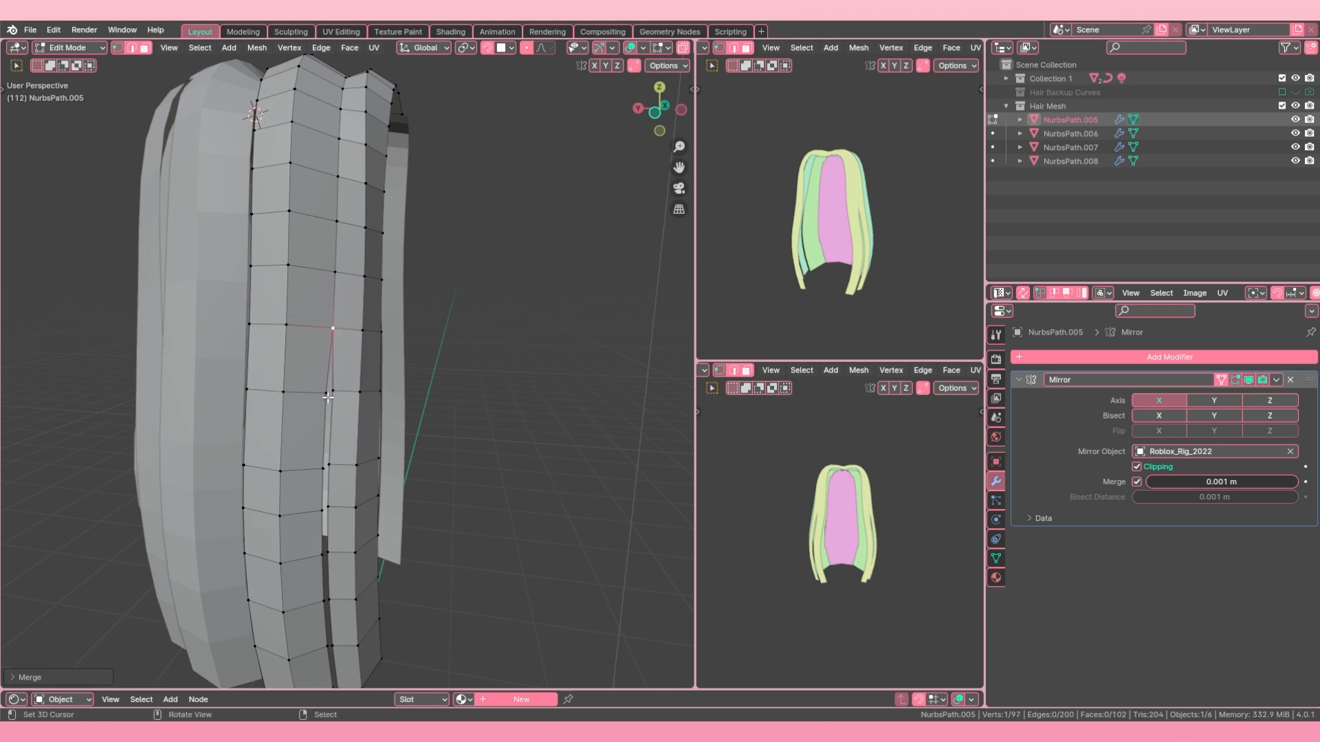
key("comma")
key("Escape")
key("m")
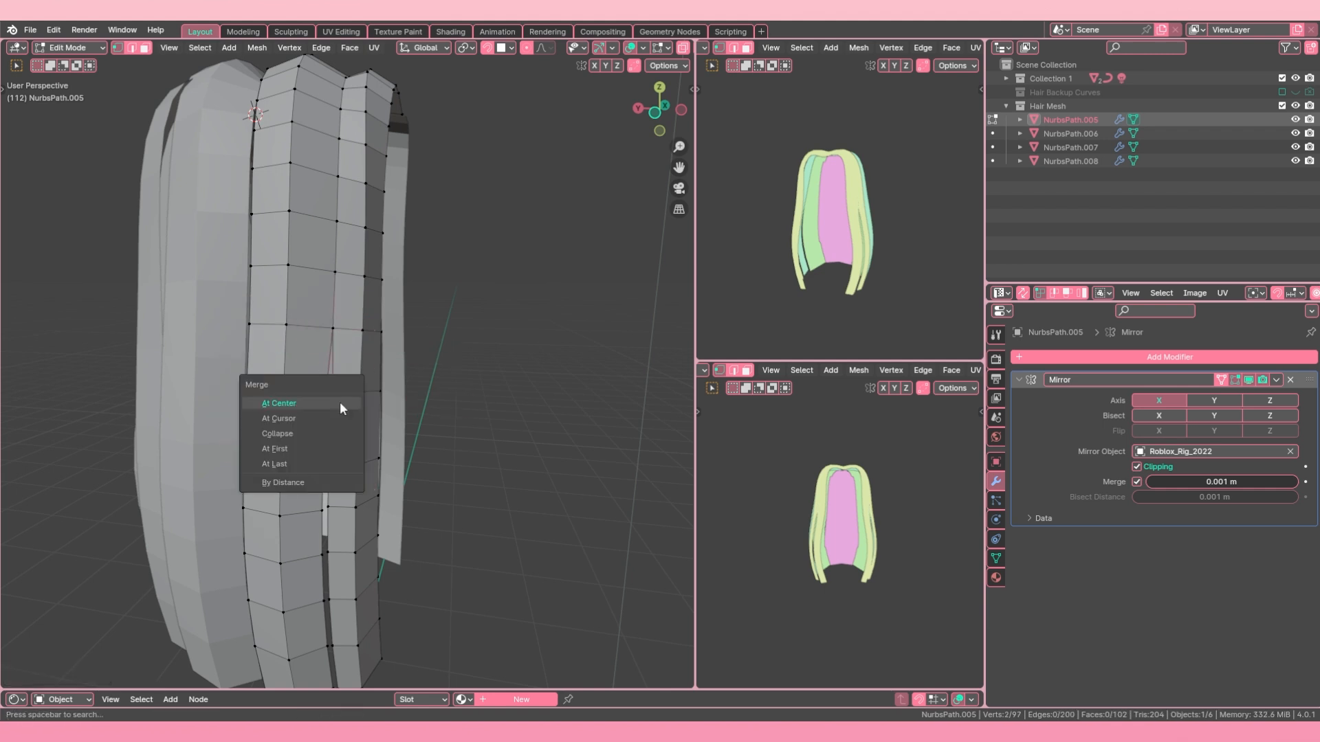
left_click(310, 483)
right_click(323, 470, "shift")
key("shift+r")
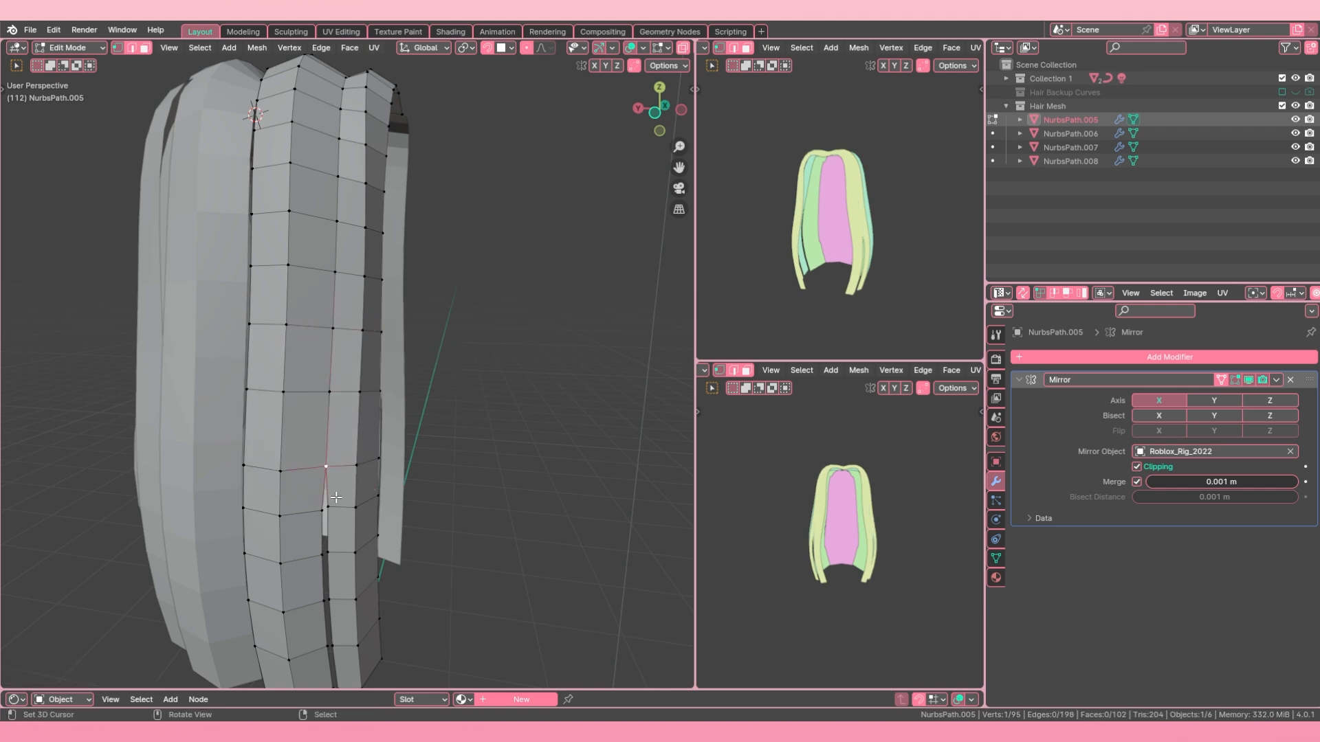
Step: Merge the remaining facing vertex pairs down to the strand tips, and return to Object Mode
middle_click_drag(324, 470, 322, 343, "shift")
right_click(325, 384)
right_click(317, 390, "shift")
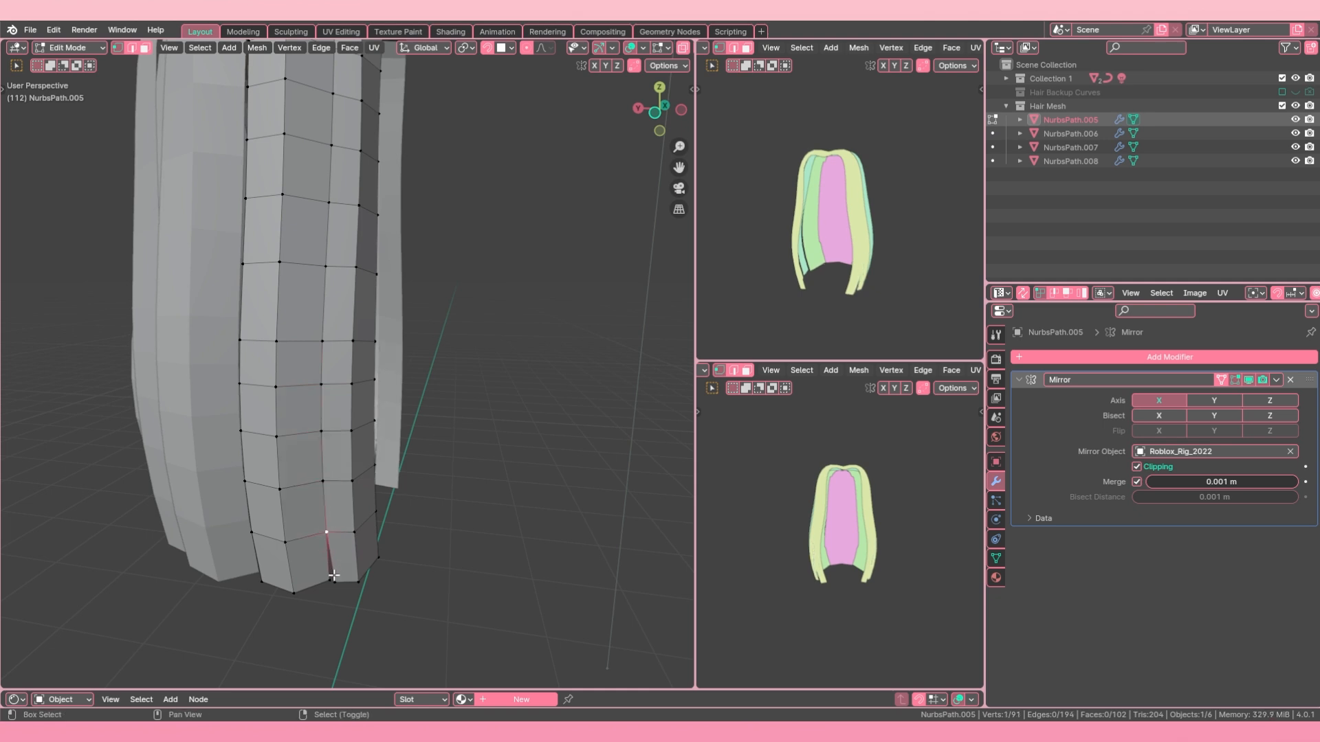
key("m")
scroll(324, 578, "down", 4)
key("Tab")
Step: Join the merged front strand NurbsPath.005 into the adjacent strand NurbsPath.008
middle_click_drag(337, 329, 376, 393, "shift")
right_click(382, 382)
key("alt+a")
left_click(375, 393)
left_click(344, 357, "shift")
middle_click_drag(406, 266, 371, 335)
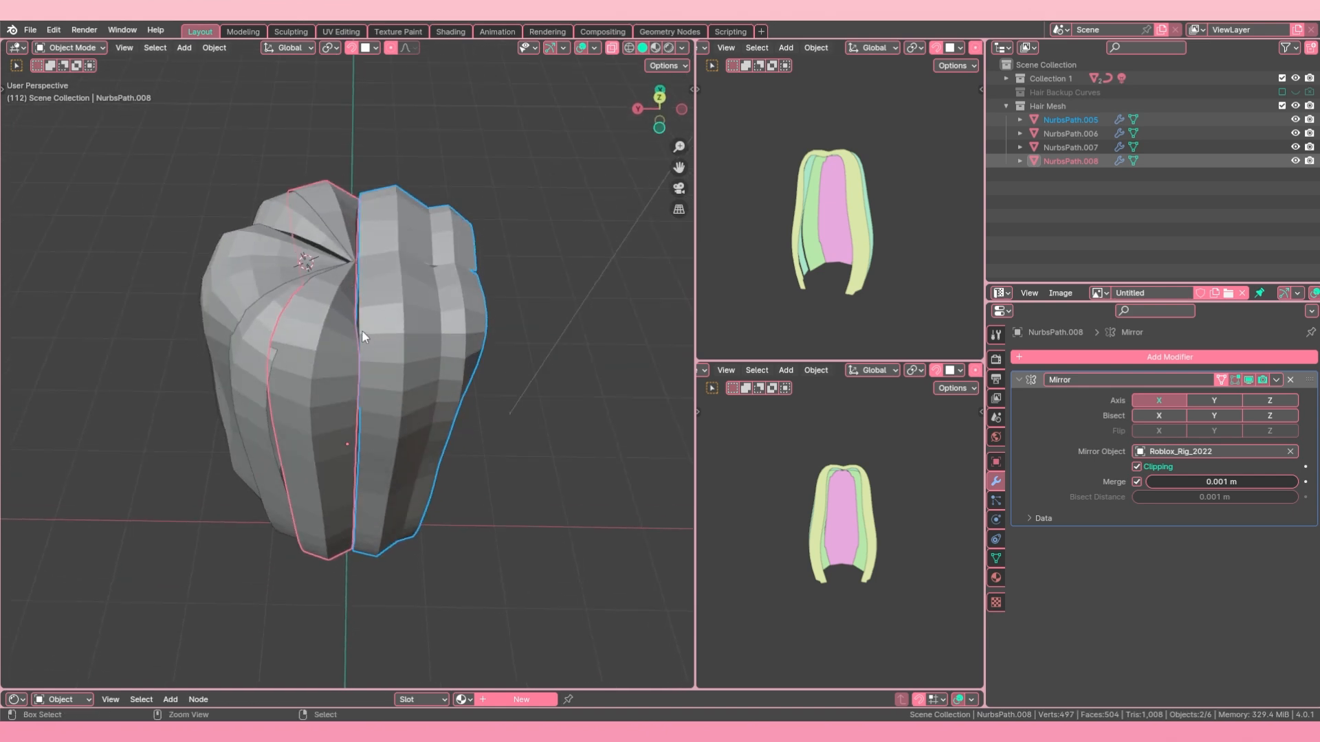
key("ctrl+j")
Step: In Edit Mode, merge the top two facing vertex pairs between the newly joined strands at their centers
key("Tab")
scroll(364, 327, "up", 4)
middle_click_drag(364, 327, 382, 294)
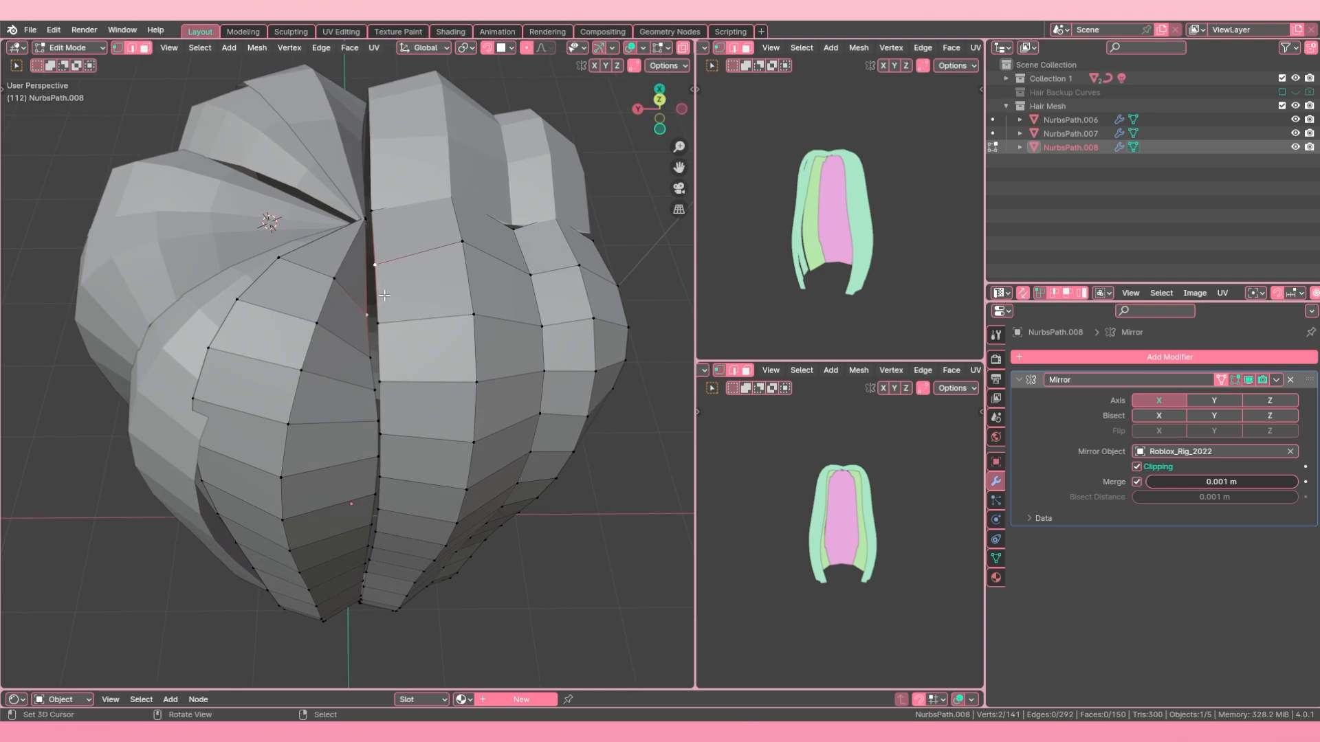
key("m")
left_click(384, 292)
left_click(374, 358)
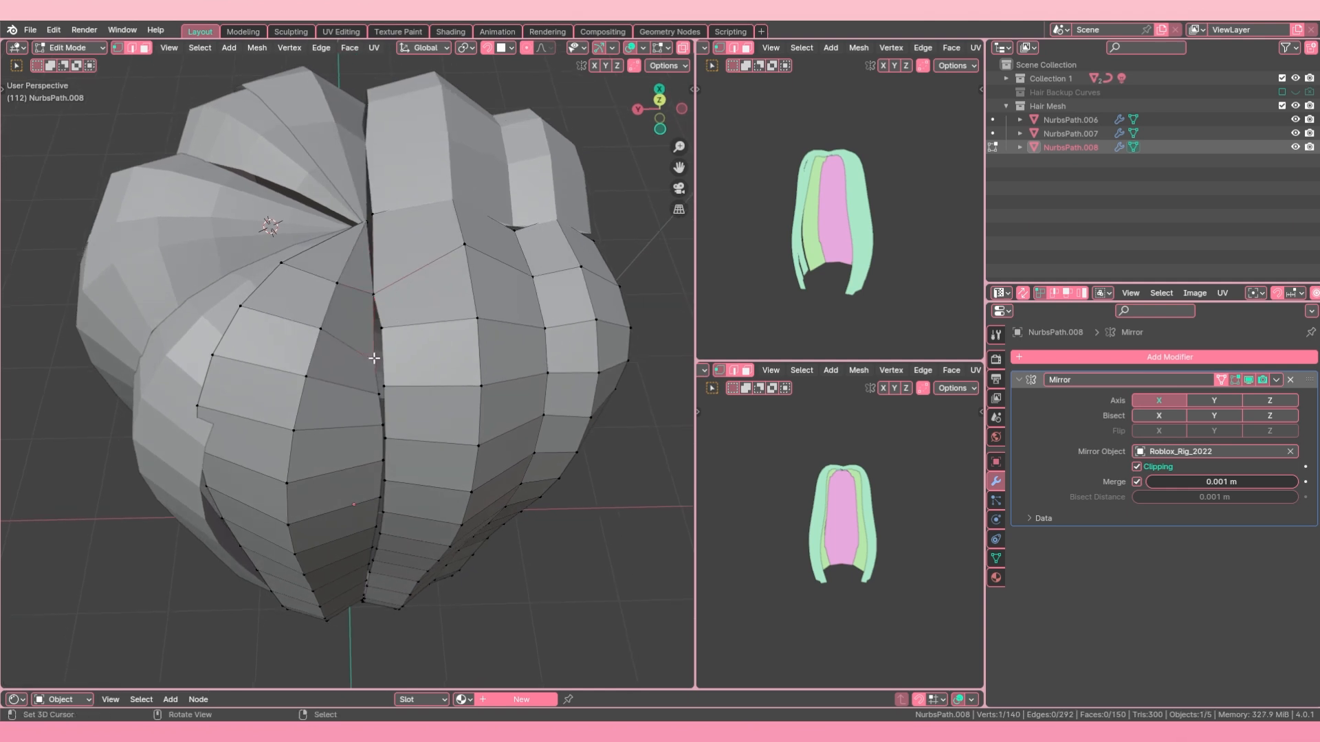
key("m")
left_click(387, 320)
Step: Merge the third and fourth facing vertex pairs down the new seam at their centers
middle_click_drag(387, 319, 397, 305)
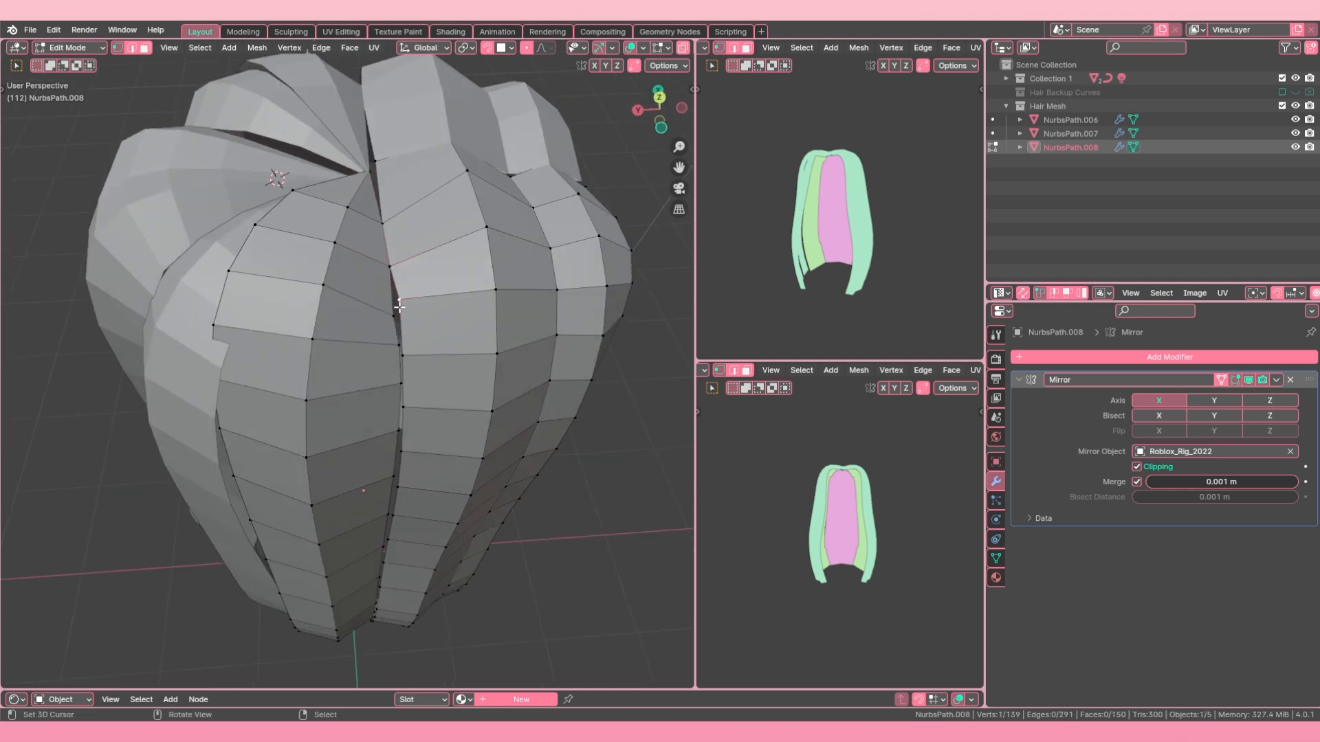
key("m")
left_click(402, 349)
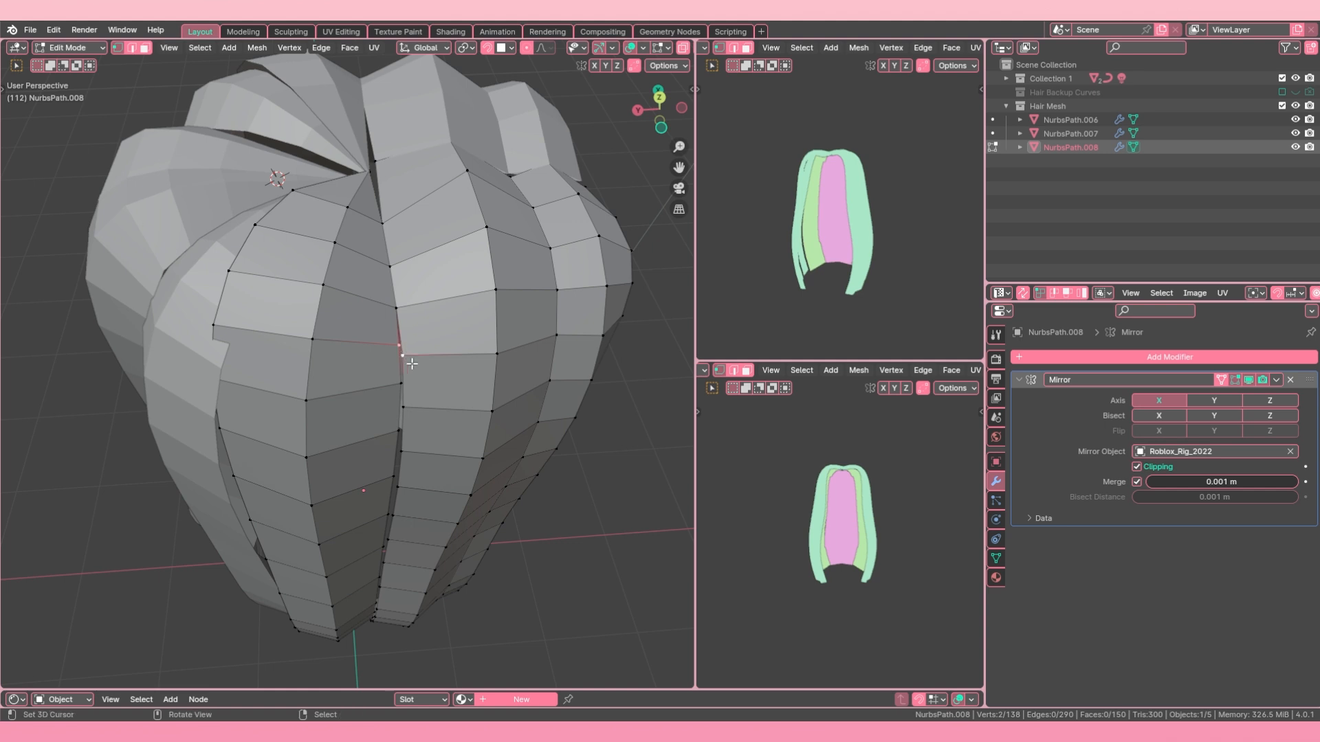
key("m")
left_click(413, 365)
Step: Merge the fifth and sixth facing vertex pairs down the new seam at their centers
right_click(404, 386)
right_click(406, 411, "shift")
key("m")
left_click(405, 414)
middle_click_drag(404, 415, 369, 117)
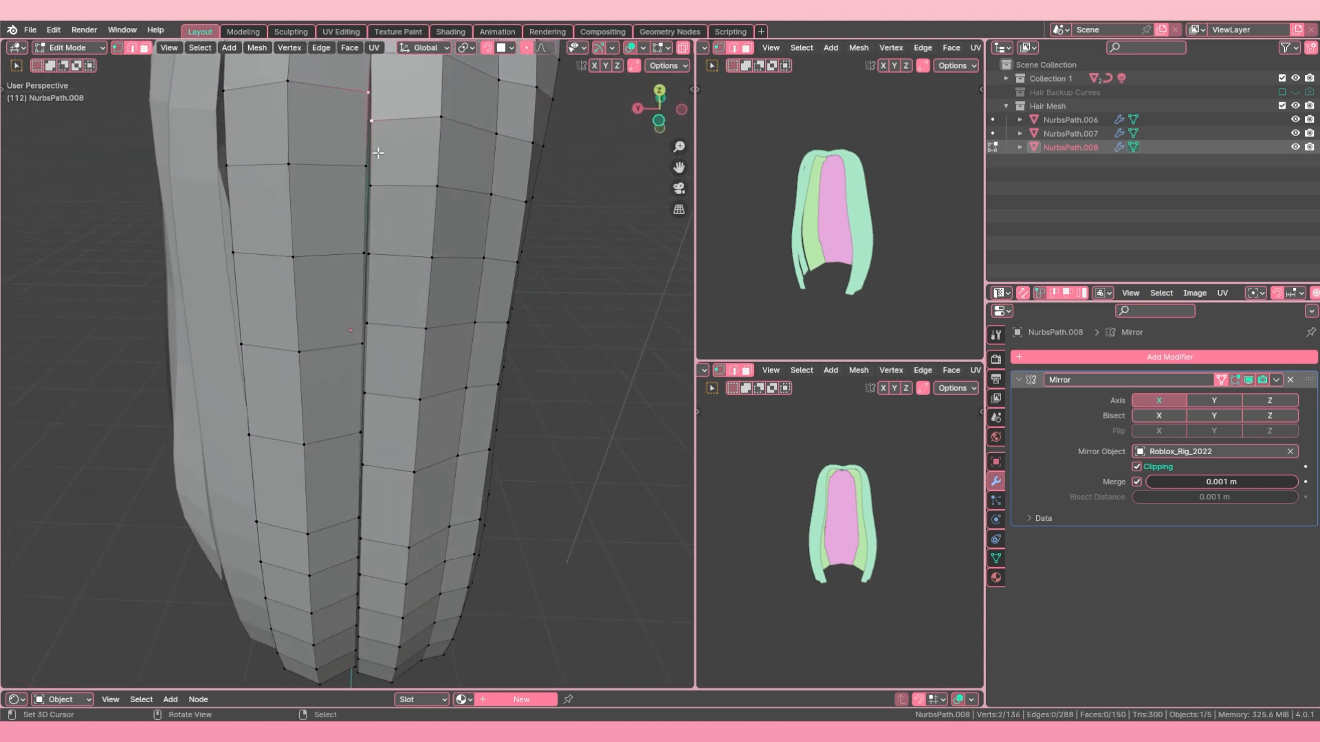
key("m")
left_click(337, 214)
scroll(348, 220, "down", 5)
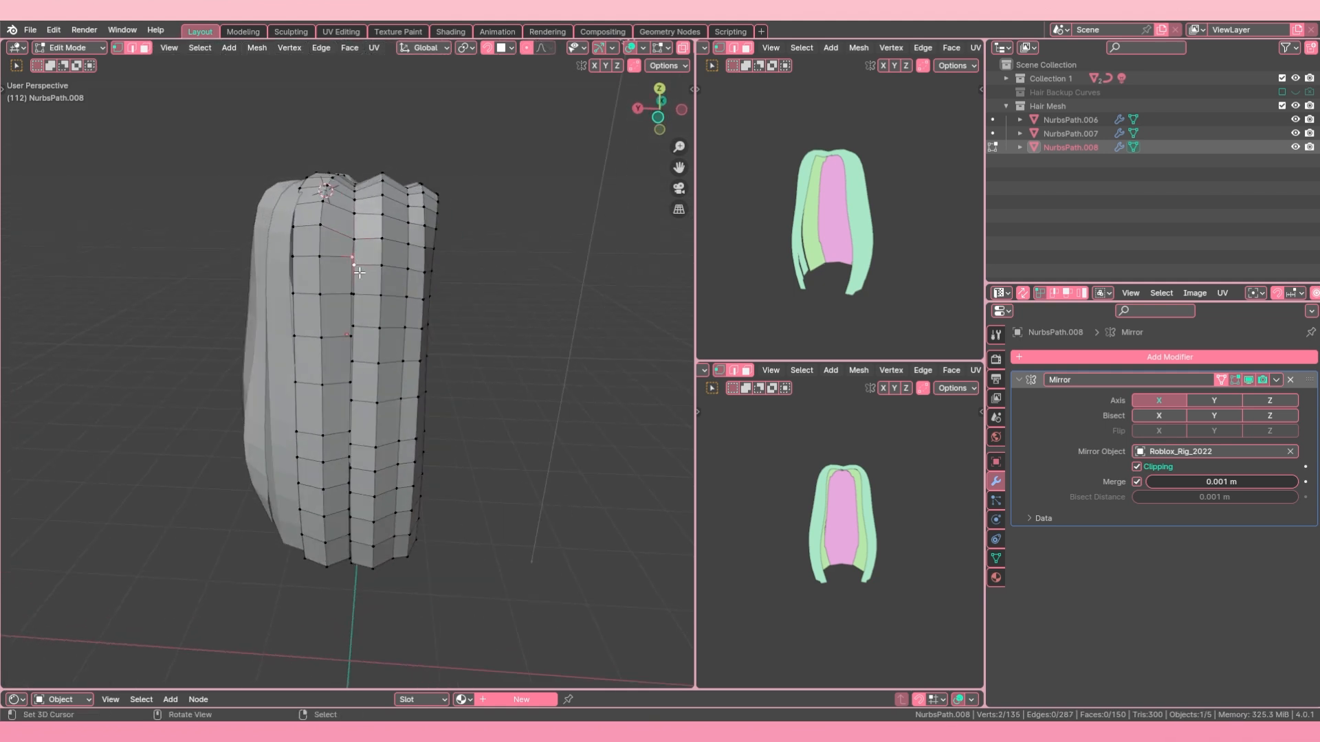
Step: Merge the next facing vertex pair down the seam of the joined strands
key("n")
key("m")
left_click(361, 271)
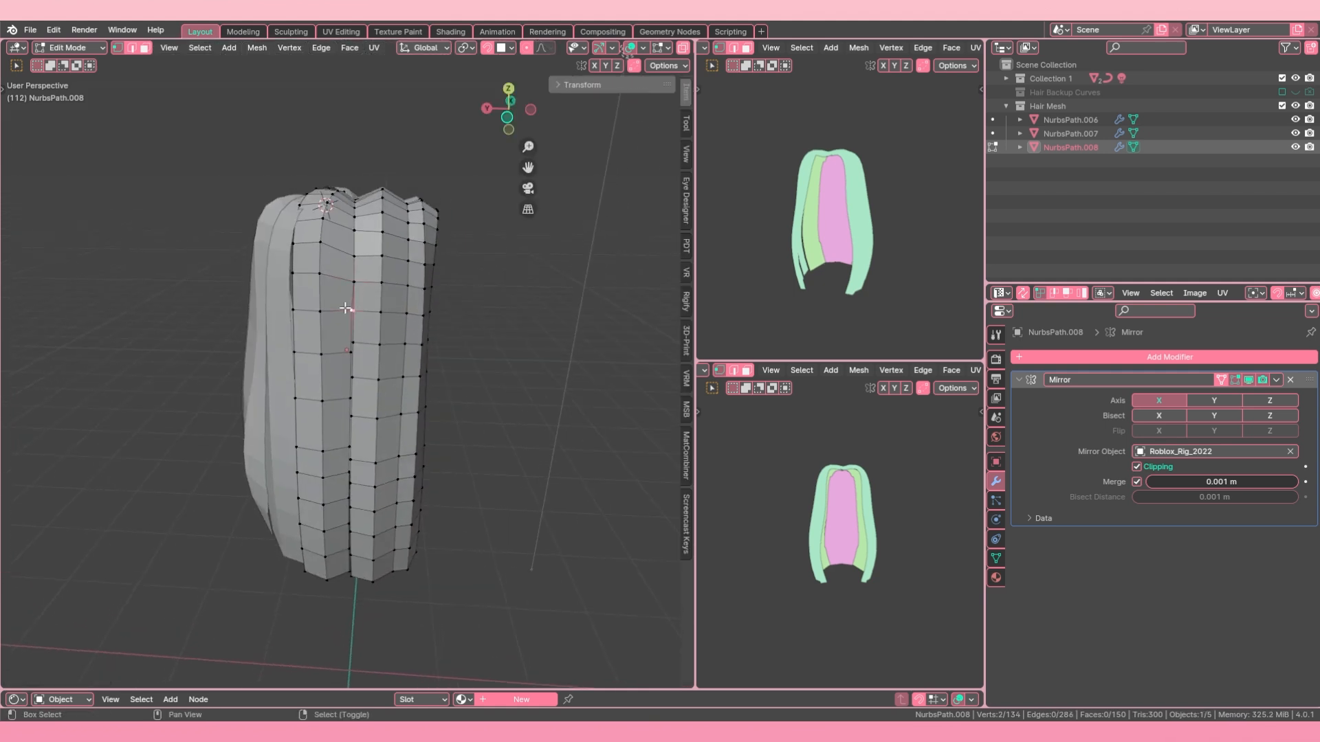
Step: Try to merge the following two facing vertex pairs down the seam at their last-selected vertices
scroll(345, 308, "up", 3)
scroll(345, 308, "down", 3)
scroll(349, 306, "up", 4)
key("m")
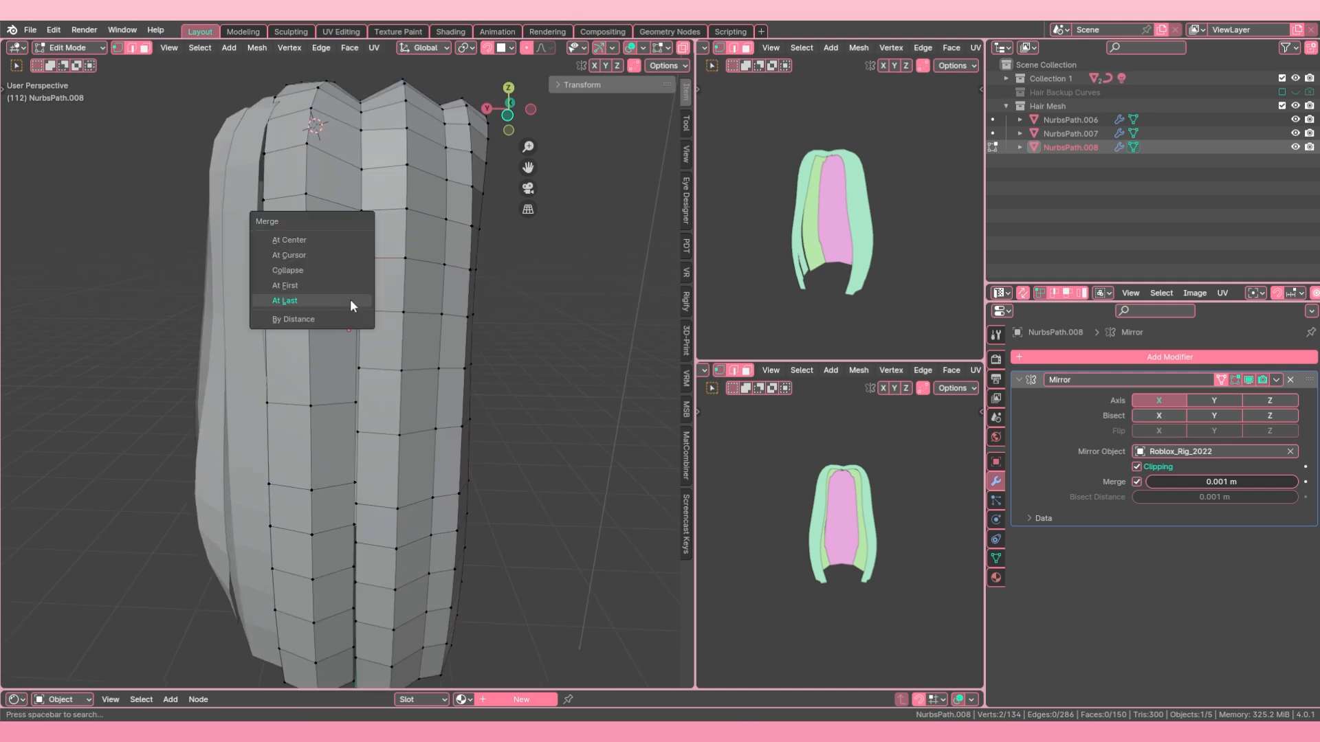
left_click(350, 302)
left_click(360, 311, "shift")
key("m")
left_click(360, 307)
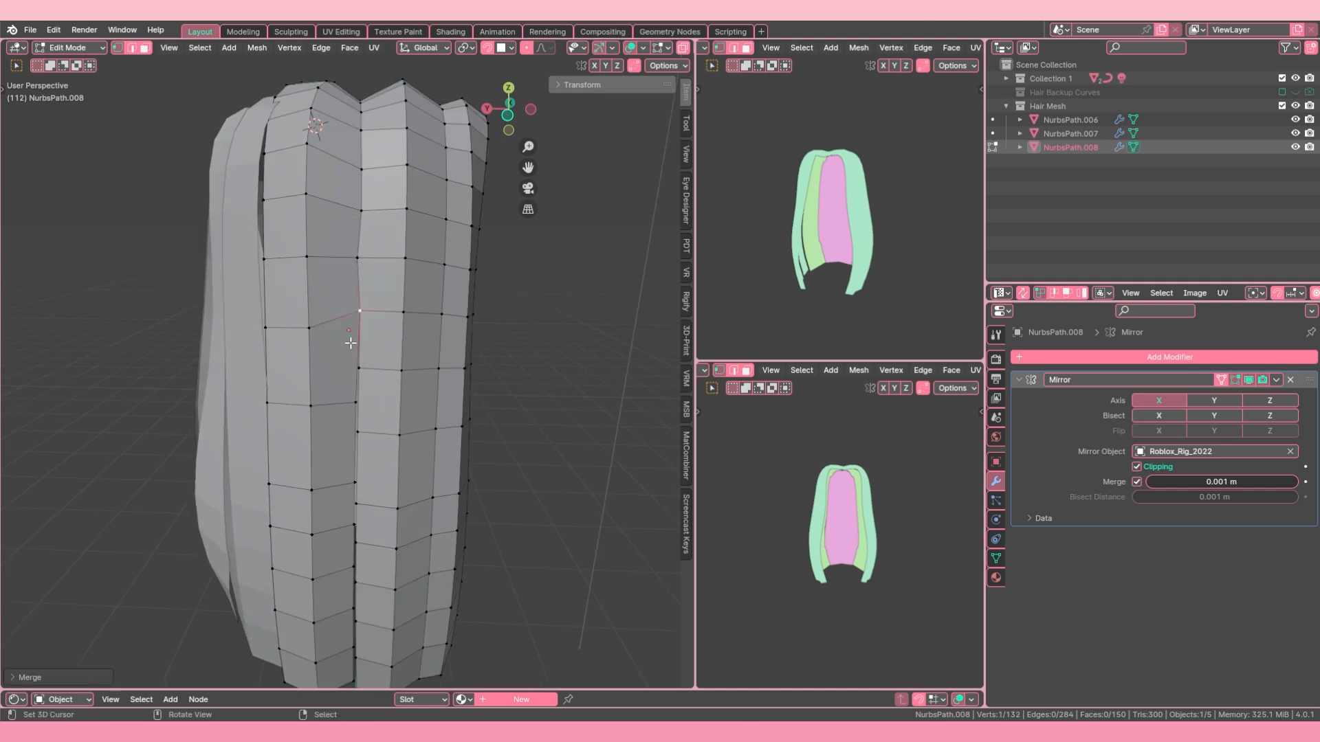
Step: Merge the two facing vertex pairs below the last merged point again, closing the seam onto the right-hand strand's vertices
scroll(351, 343, "down", 2)
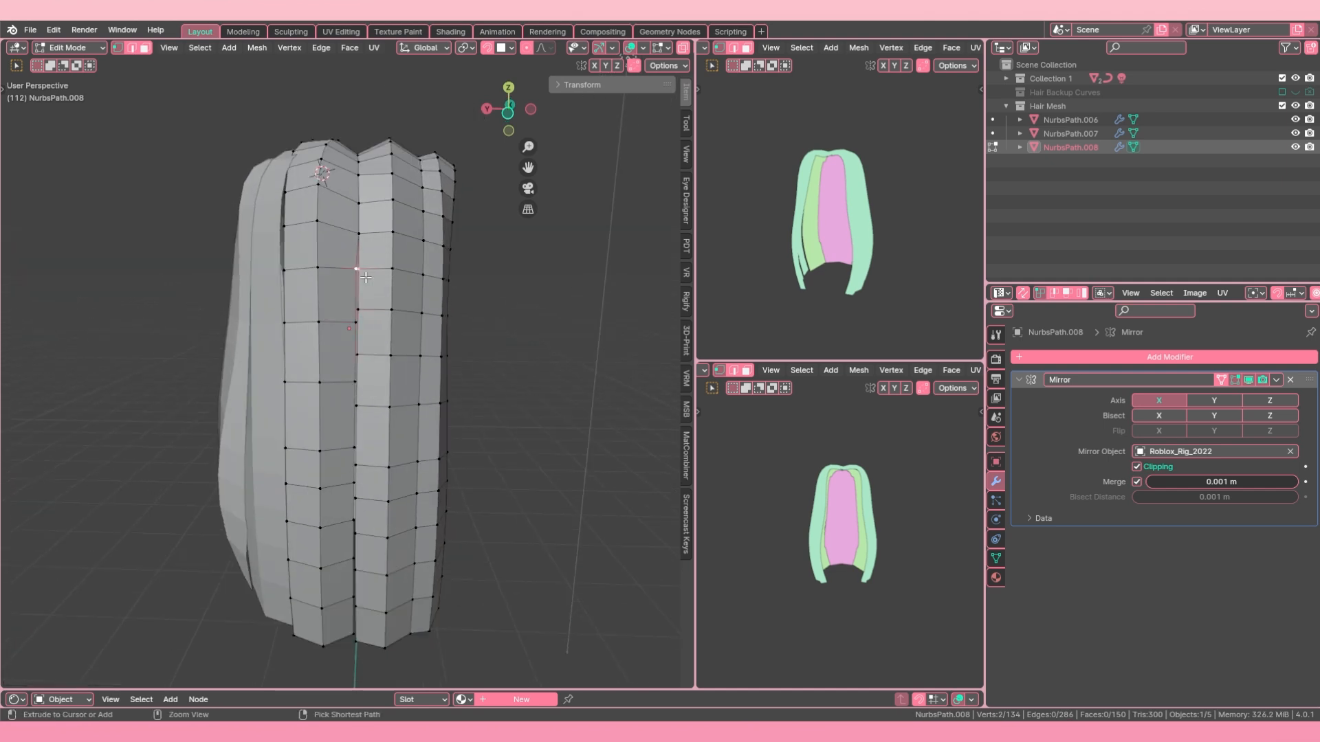
key("m")
key("Escape")
key("m")
left_click(313, 252)
key("m")
key("Escape")
key("comma")
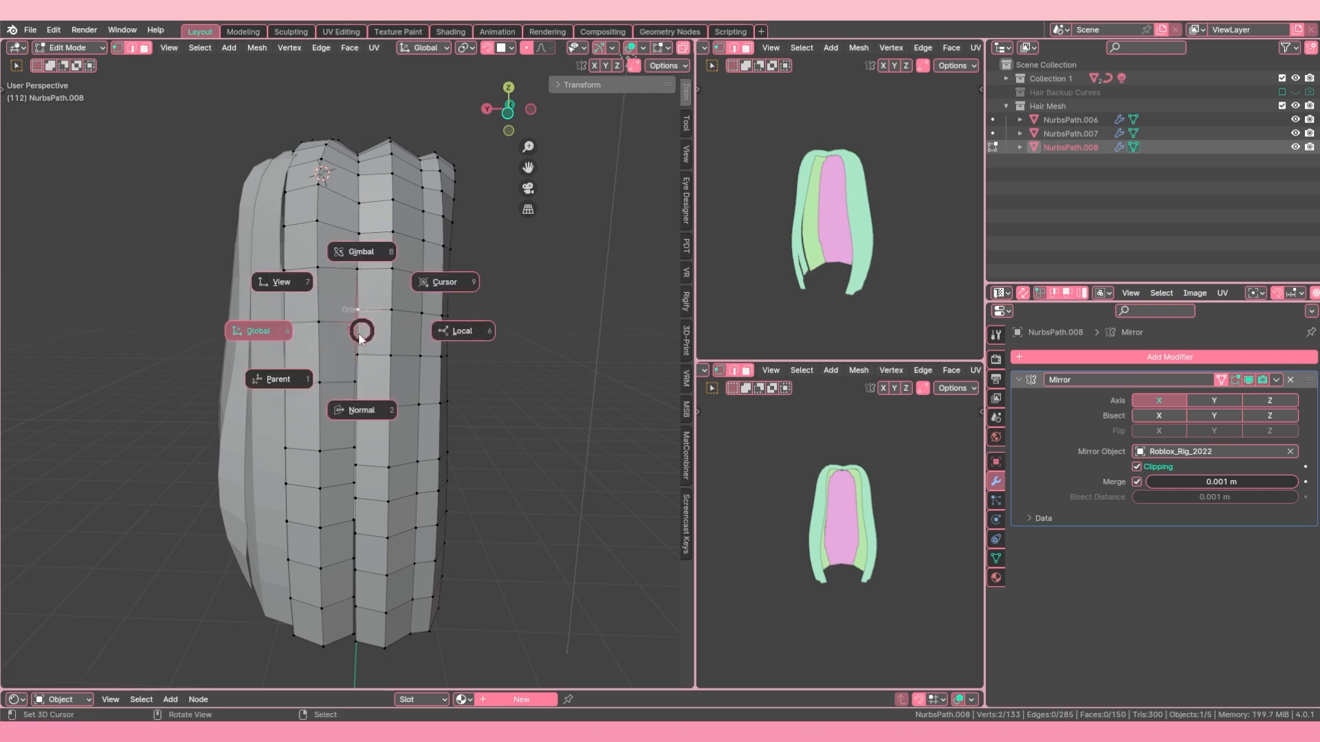
key("Escape")
key("m")
left_click(324, 405)
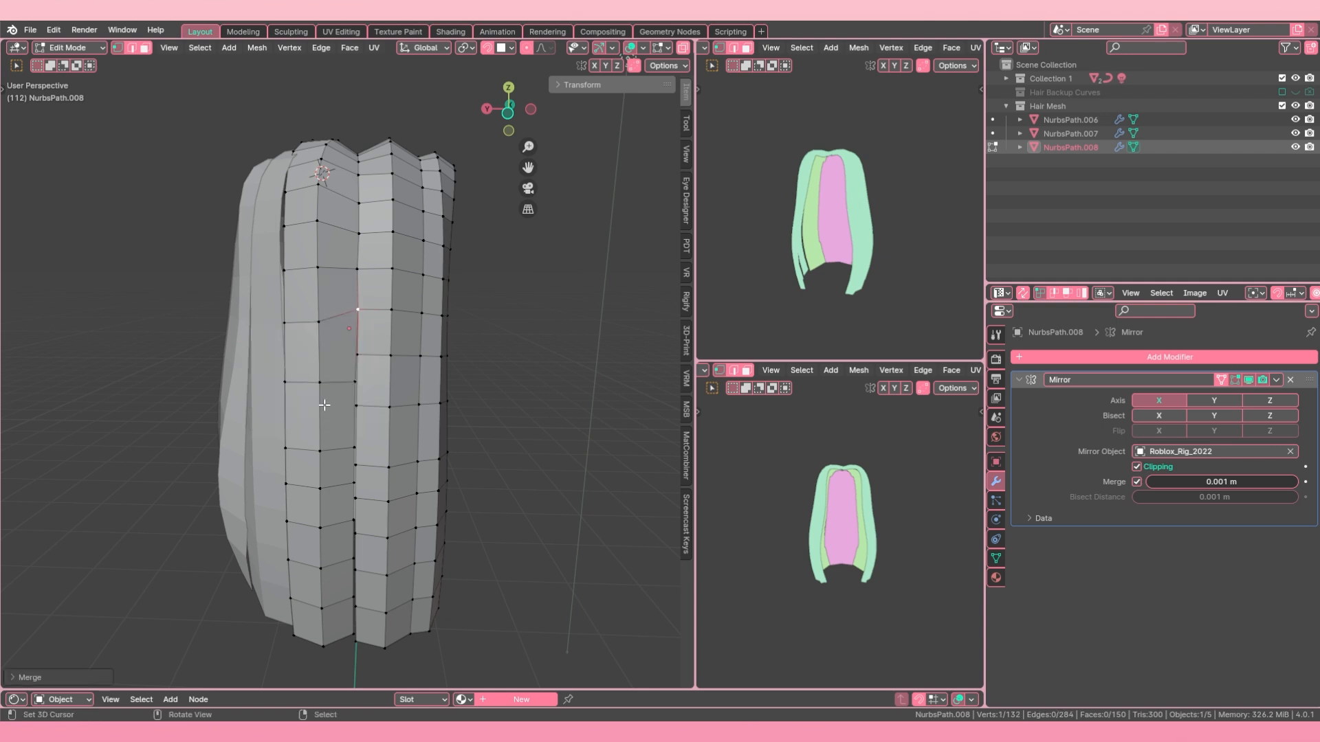
Step: Edge-slide the left strand's next horizontal edge row up level with the neighbouring strand's vertex, and merge the facing pair
scroll(344, 386, "down", 1)
middle_click_drag(344, 389, 347, 385)
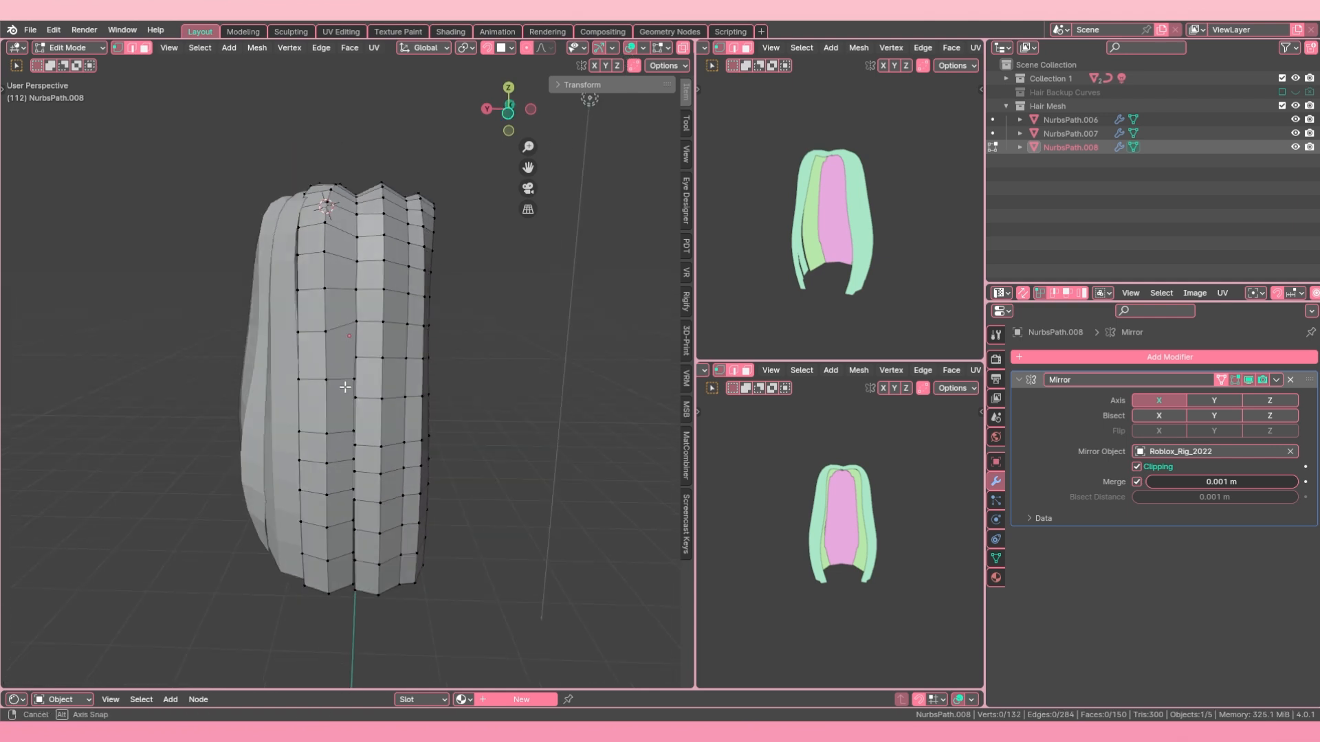
key("alt+a")
scroll(346, 378, "up", 2)
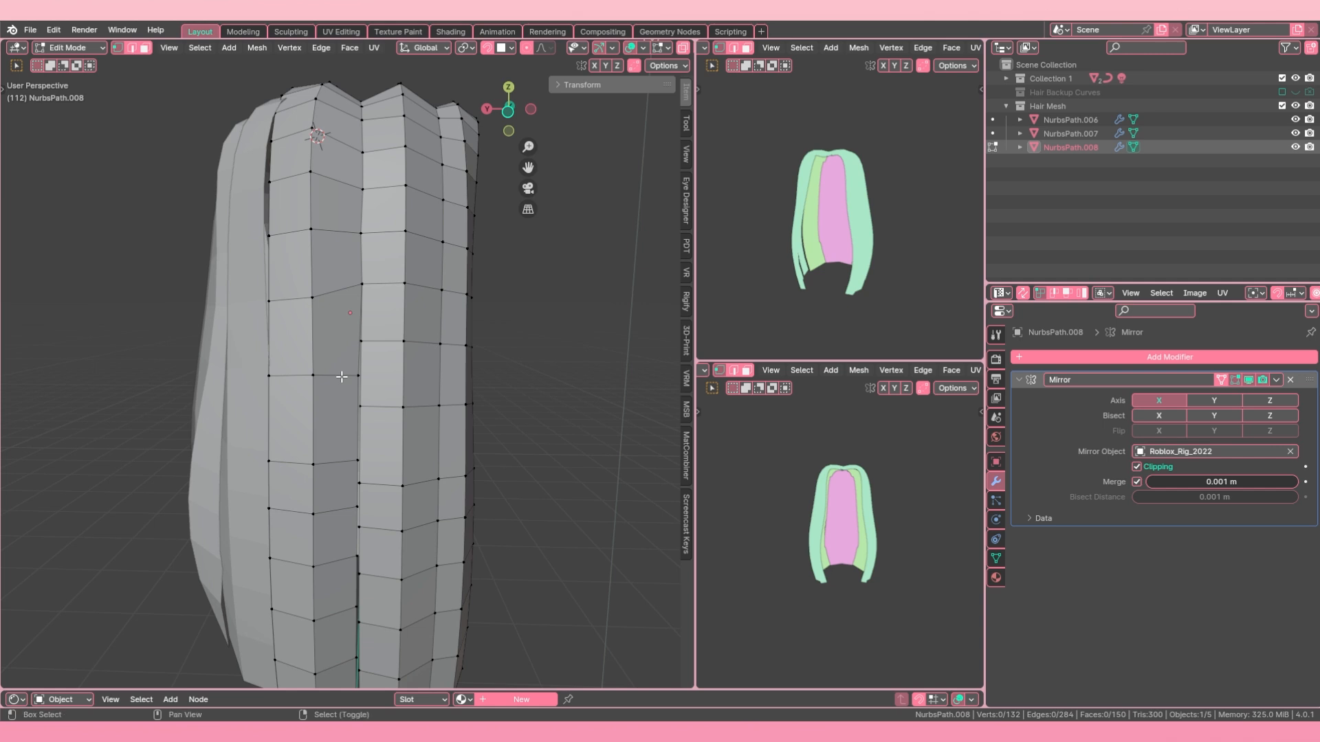
key("g")
key("g")
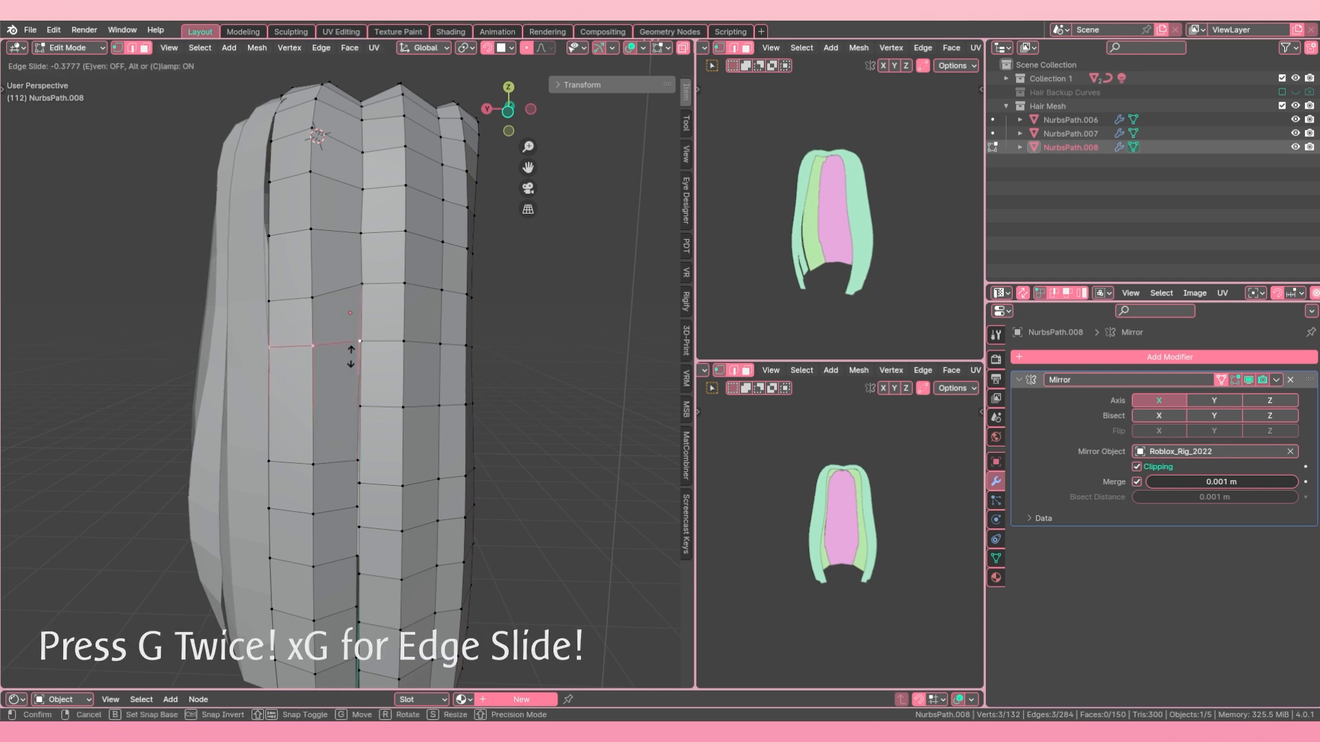
left_click(351, 356)
key("g")
key("g")
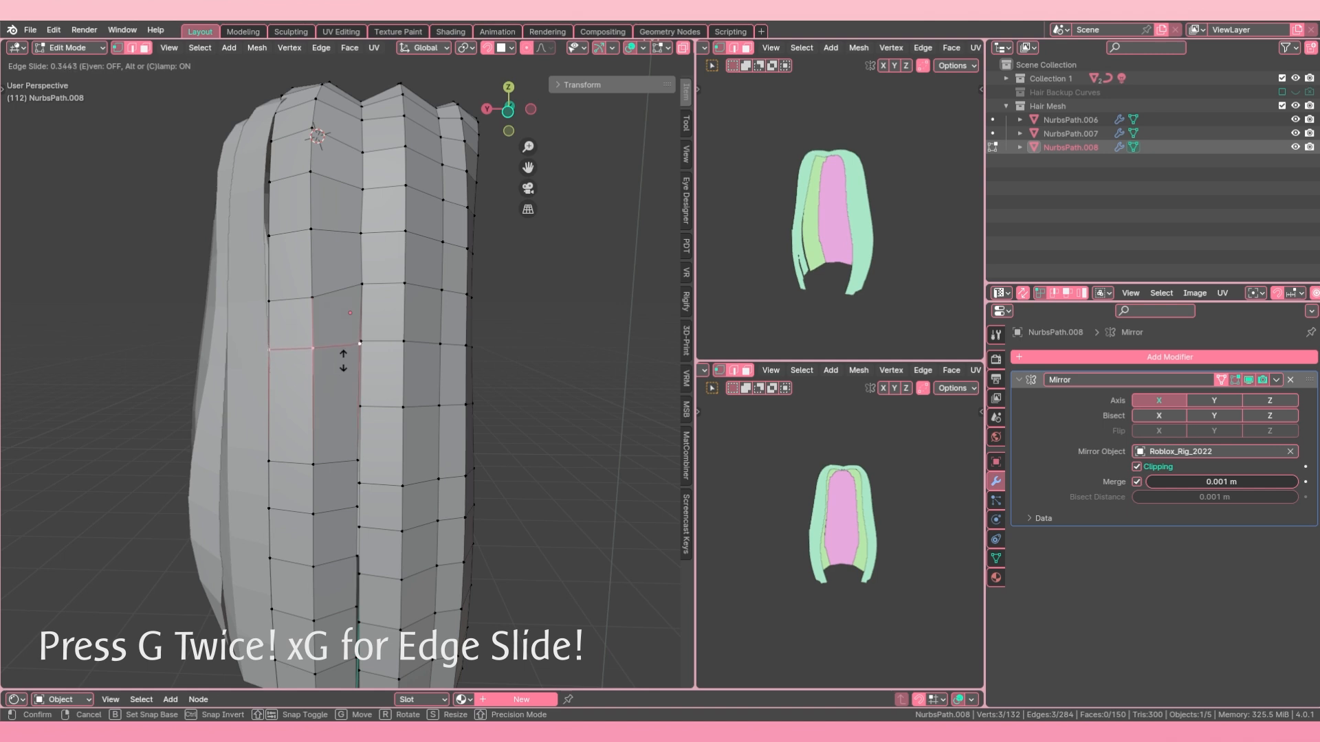
key("g")
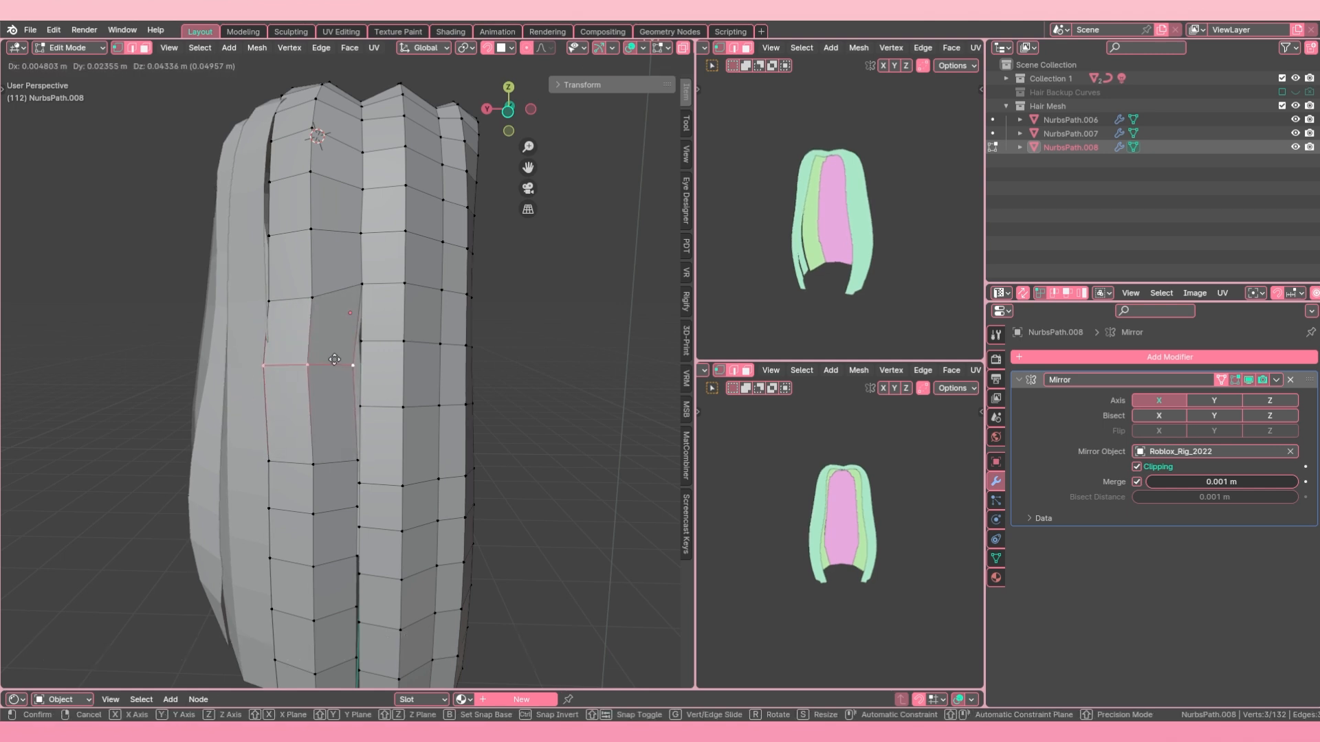
key("g")
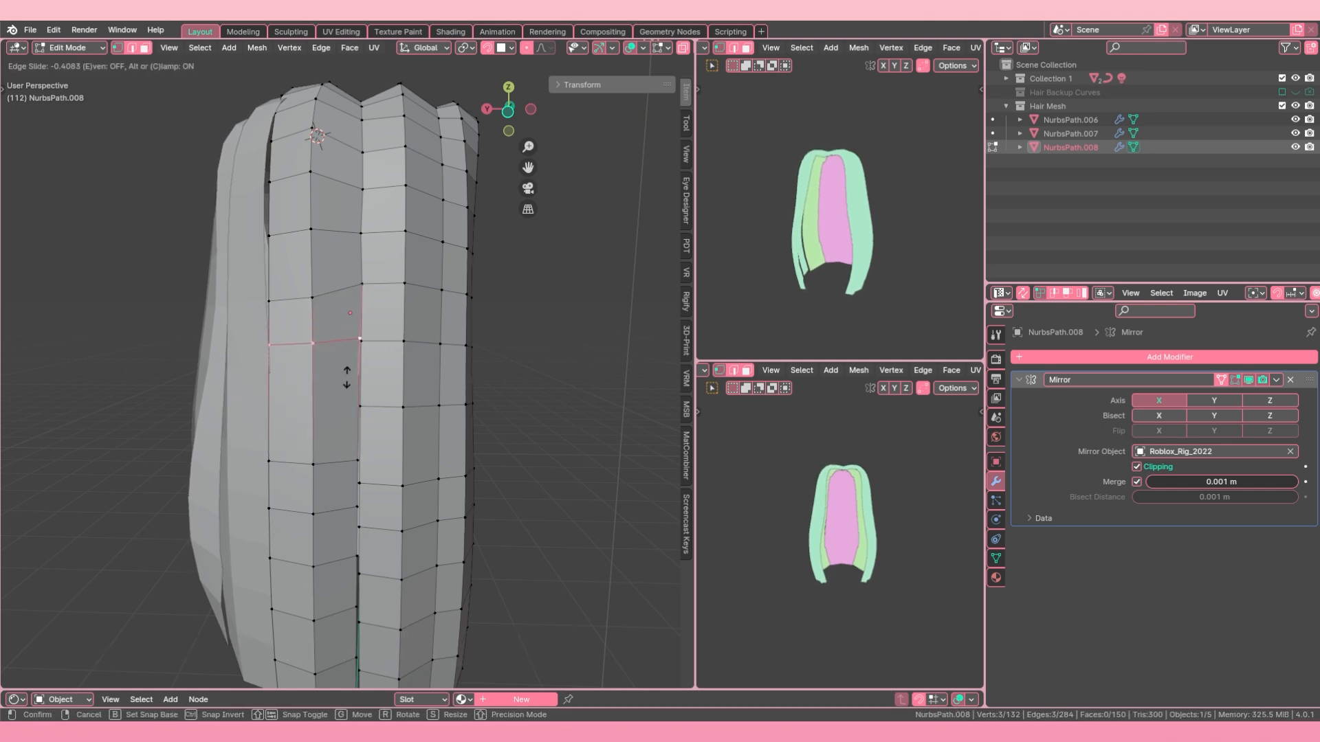
left_click(352, 340)
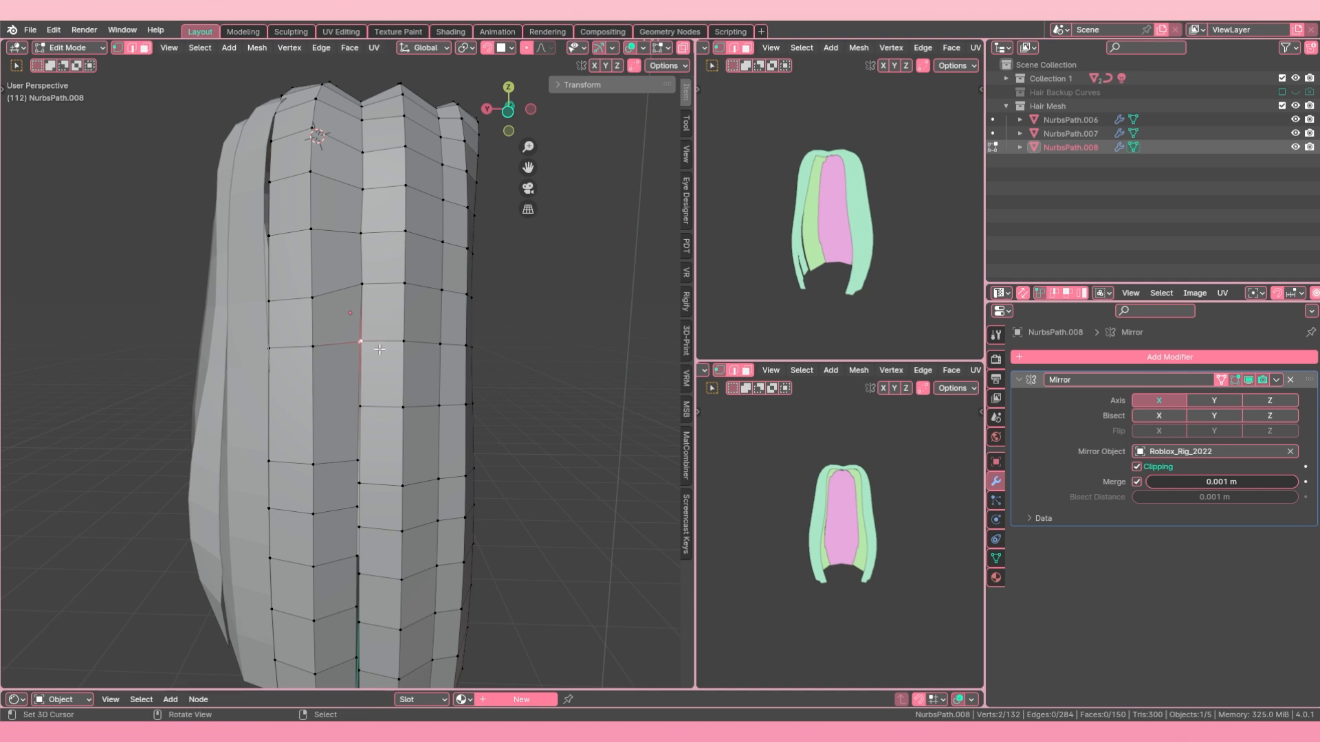
key("m")
left_click(349, 337)
Step: Add a centred horizontal loop cut across the left strand's tall faces below that row, and merge its seam vertex with the facing one
key("ctrl+r")
left_click(325, 407)
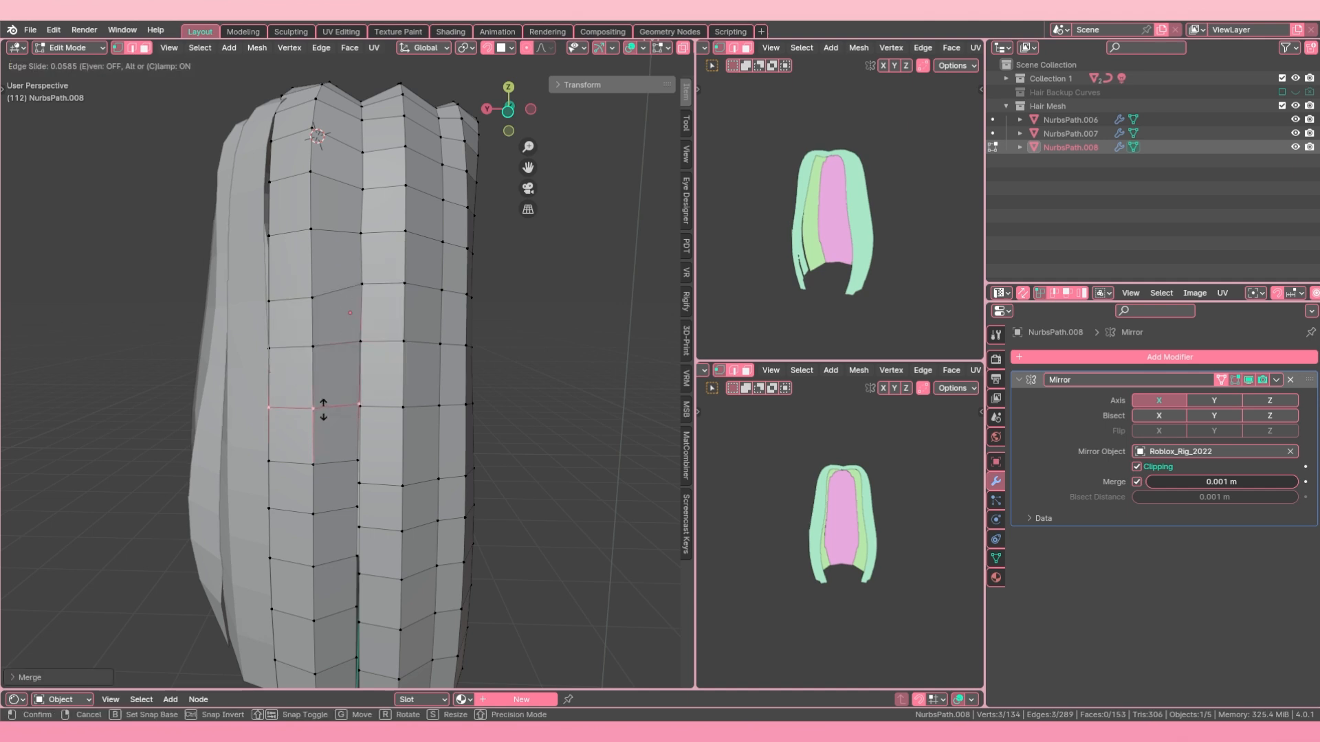
right_click(323, 411)
key("m")
left_click(360, 397)
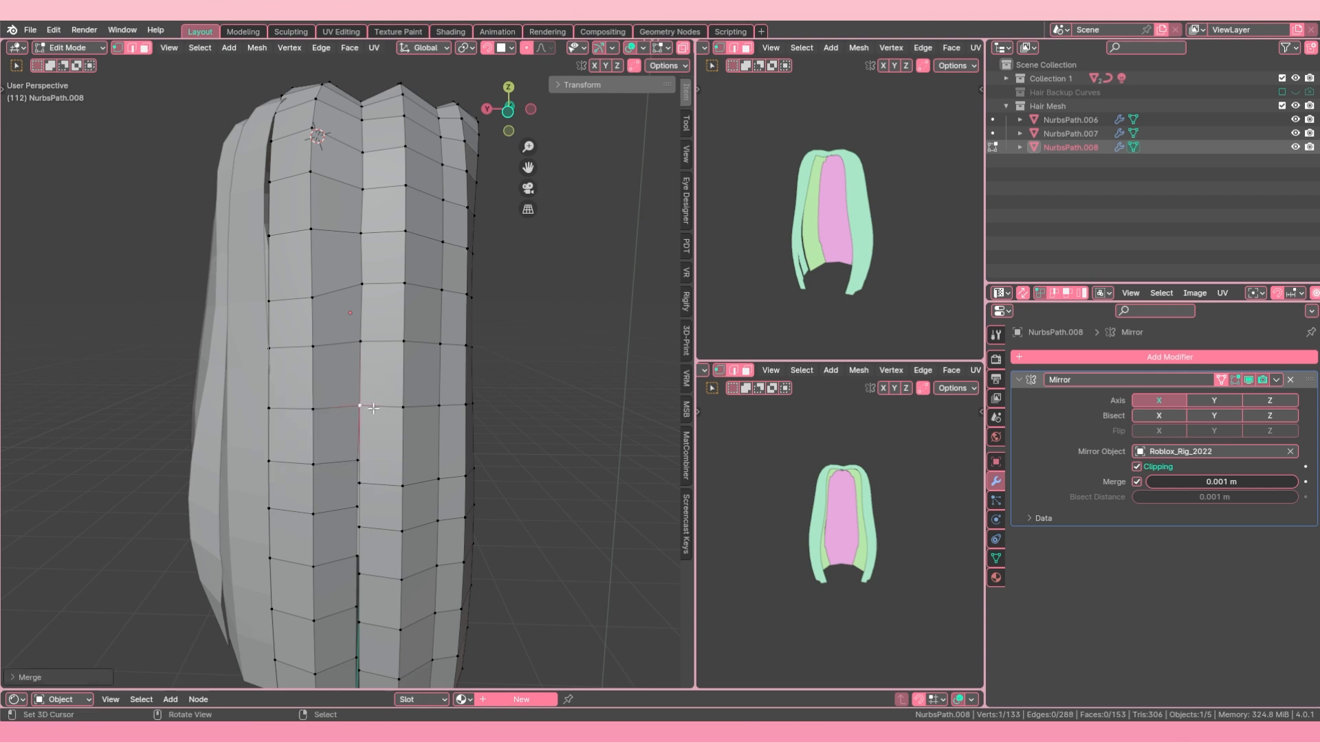
Step: Edge-slide the left strand's next horizontal edge row down level with the neighbouring strand's facing vertex
middle_click_drag(356, 488, 360, 368, "shift")
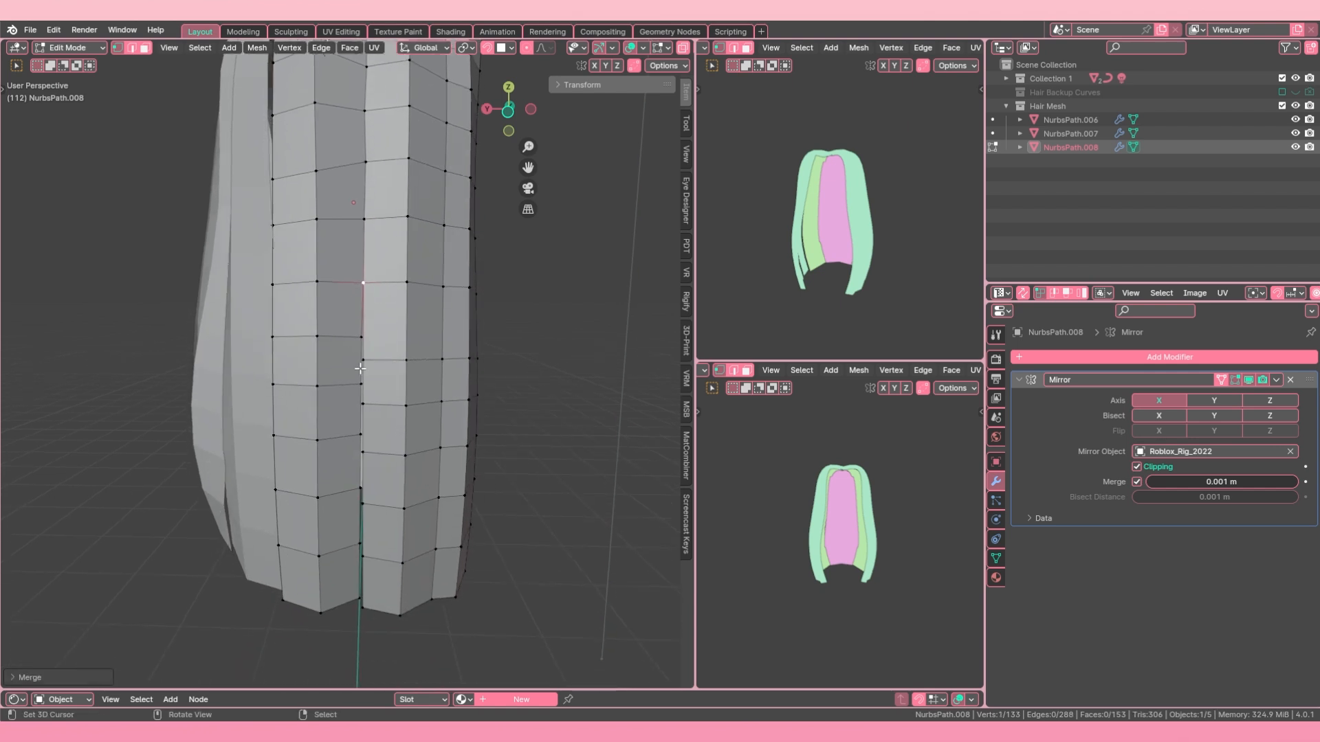
key("ctrl+r")
right_click(351, 304)
key("a")
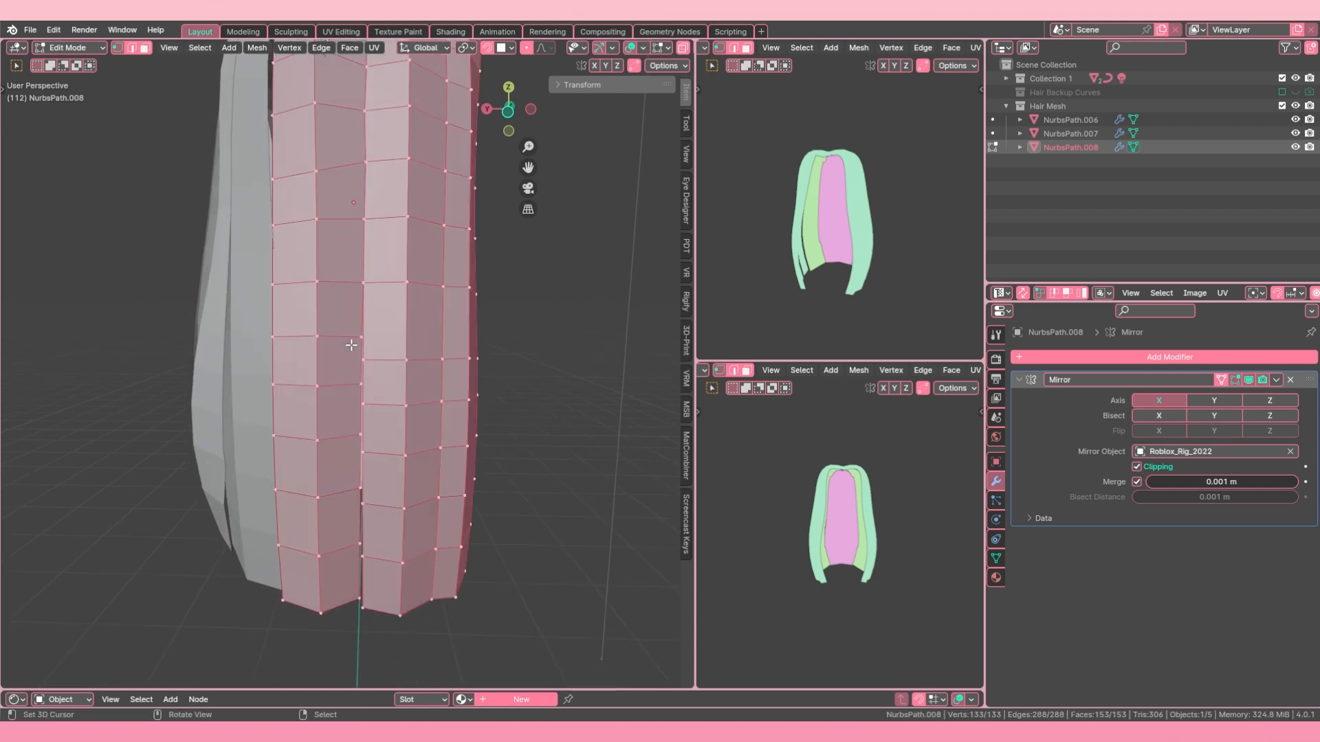
key("a")
key("g")
key("g")
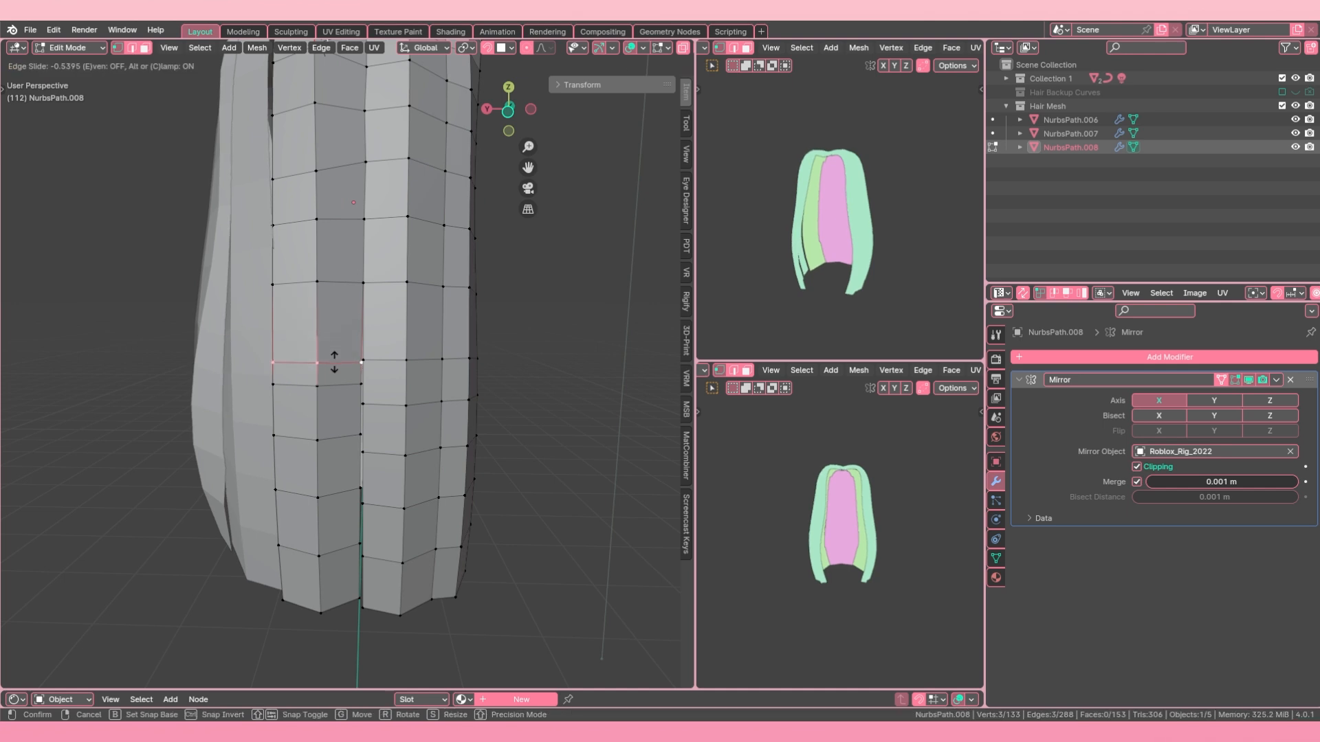
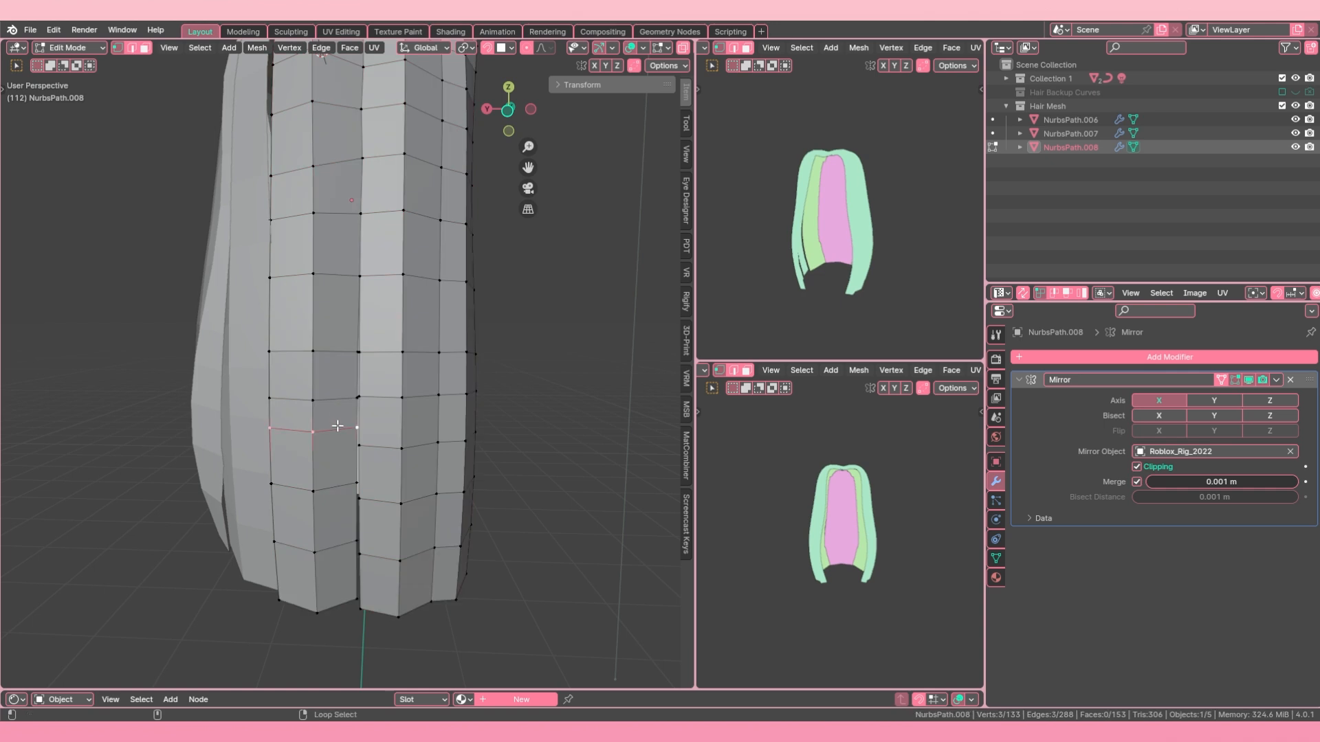
Step: Edge-slide the left strand's last two inner edge rows down level with the neighbouring strand's facing vertices
left_click(330, 496)
key("a")
key("a")
right_click(337, 546, "alt")
key("g")
key("g")
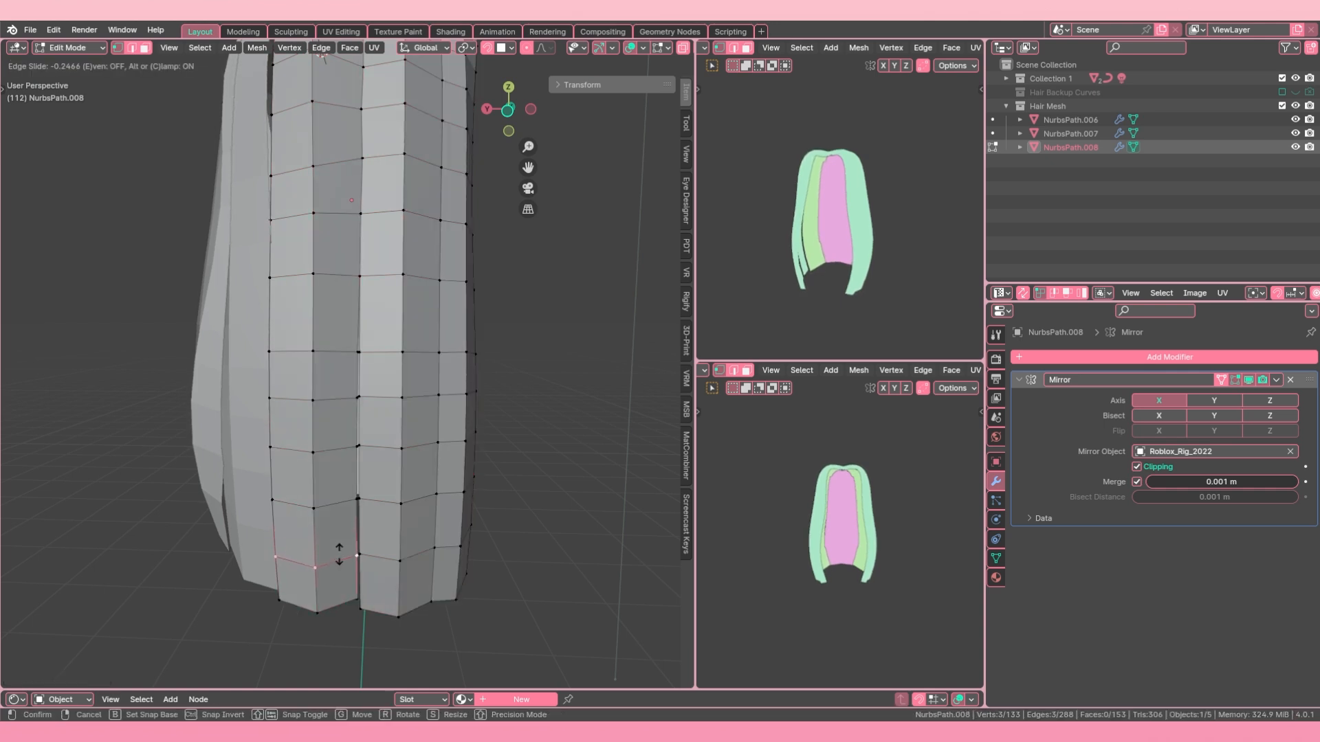
left_click(339, 558)
key("a")
key("a")
Step: Merge the remaining facing vertex pairs down the seam to the strand tips, and return to Object Mode
middle_click_drag(351, 431, 367, 423)
left_click_drag(387, 434, 370, 448)
key("m")
left_click(370, 449)
key("m")
left_click(370, 500)
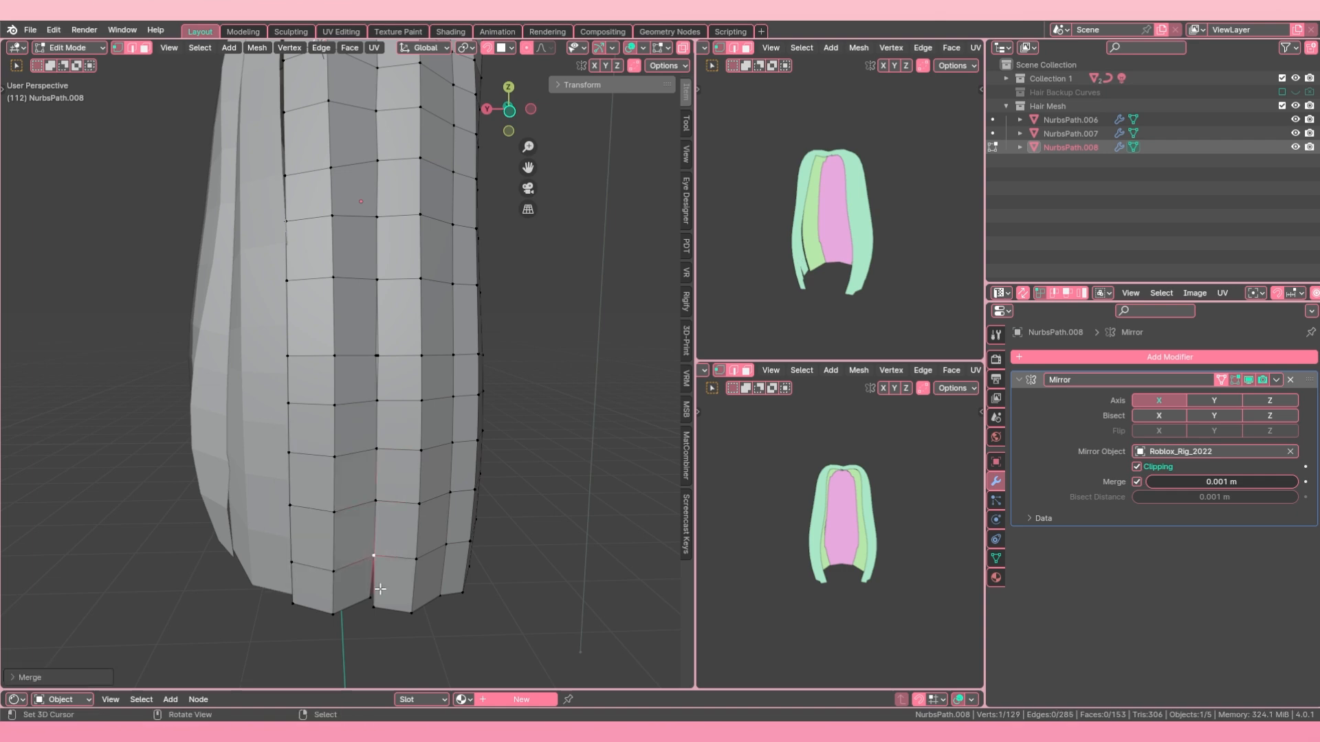
key("m")
scroll(345, 504, "down", 5)
key("Tab")
Step: Edge-slide the border edge loop of NurbsPath.008 that faces the NurbsPath.007 strand
right_click(348, 403, "shift")
scroll(404, 359, "up", 5)
key("Tab")
middle_click_drag(347, 402, 377, 338)
key("Tab")
scroll(402, 336, "up", 4)
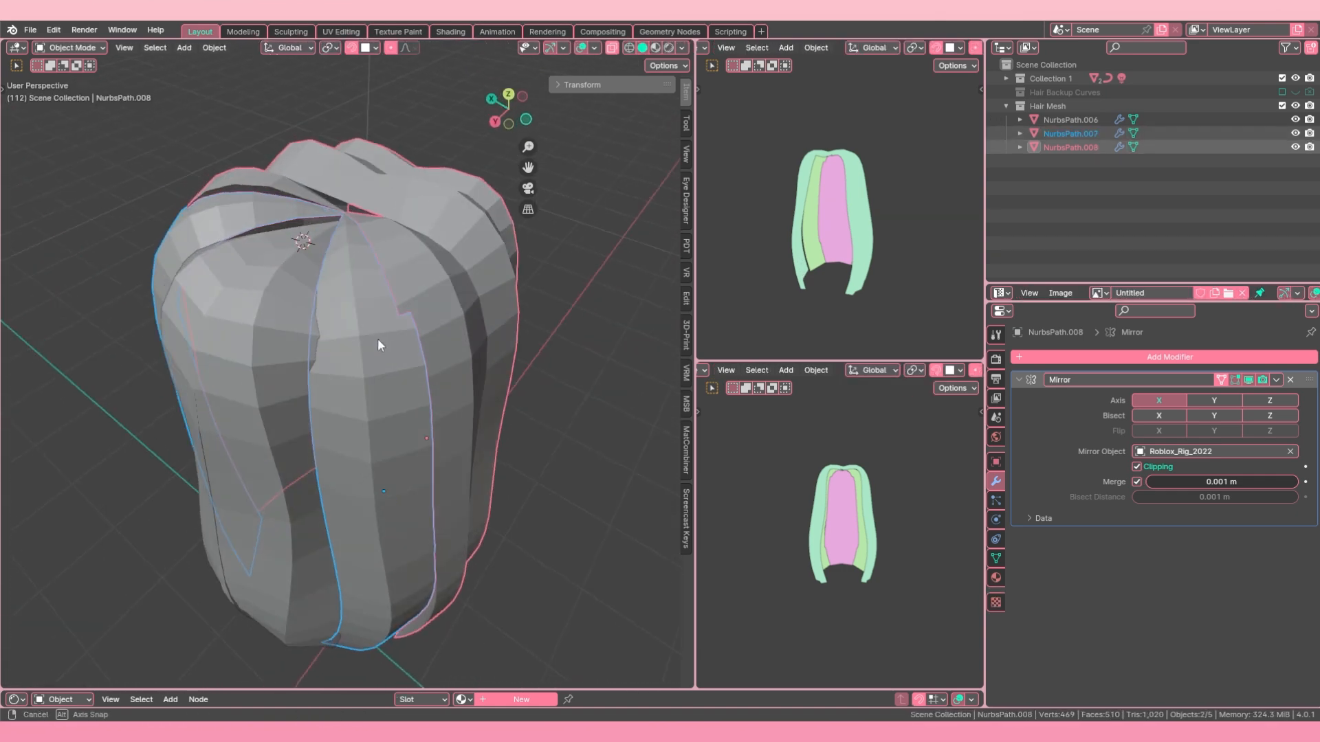
right_click(433, 265)
key("Tab")
right_click(400, 277, "alt")
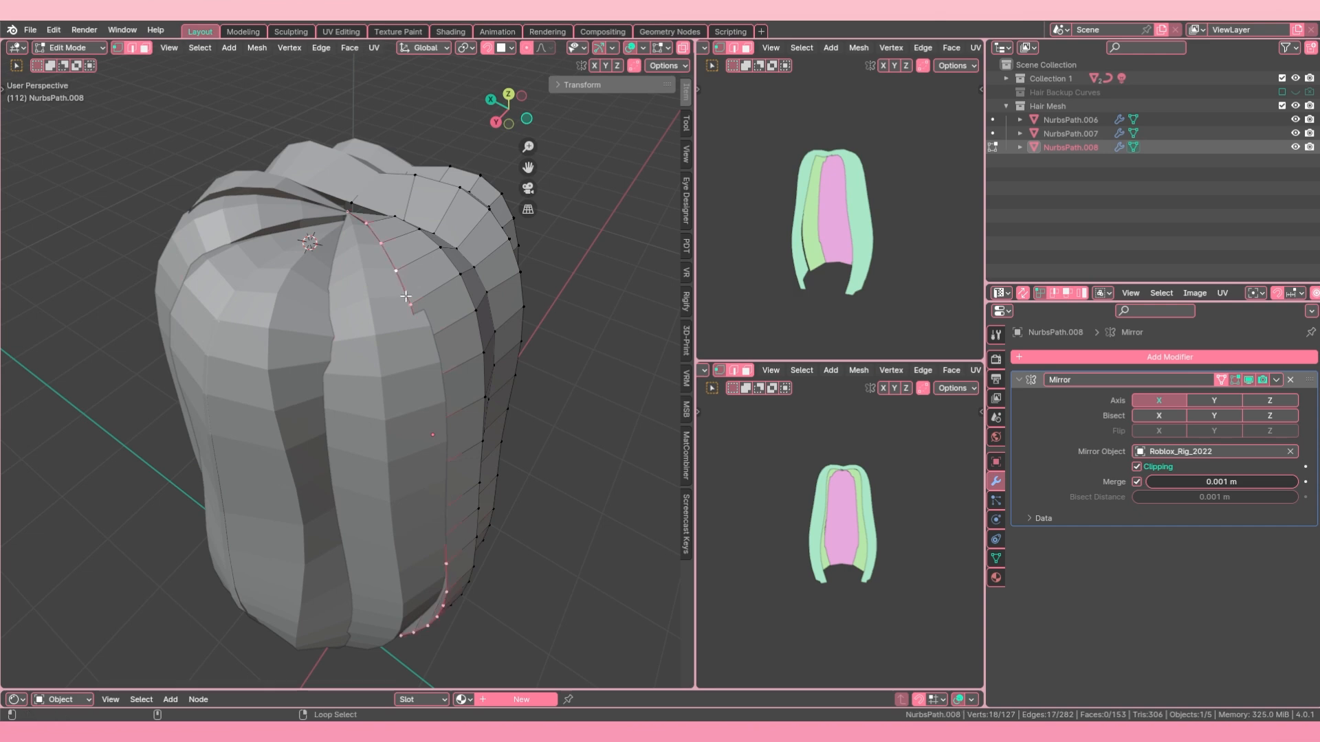
scroll(400, 385, "down", 2)
middle_click_drag(399, 406, 341, 374)
key("g")
key("g")
left_click(324, 355)
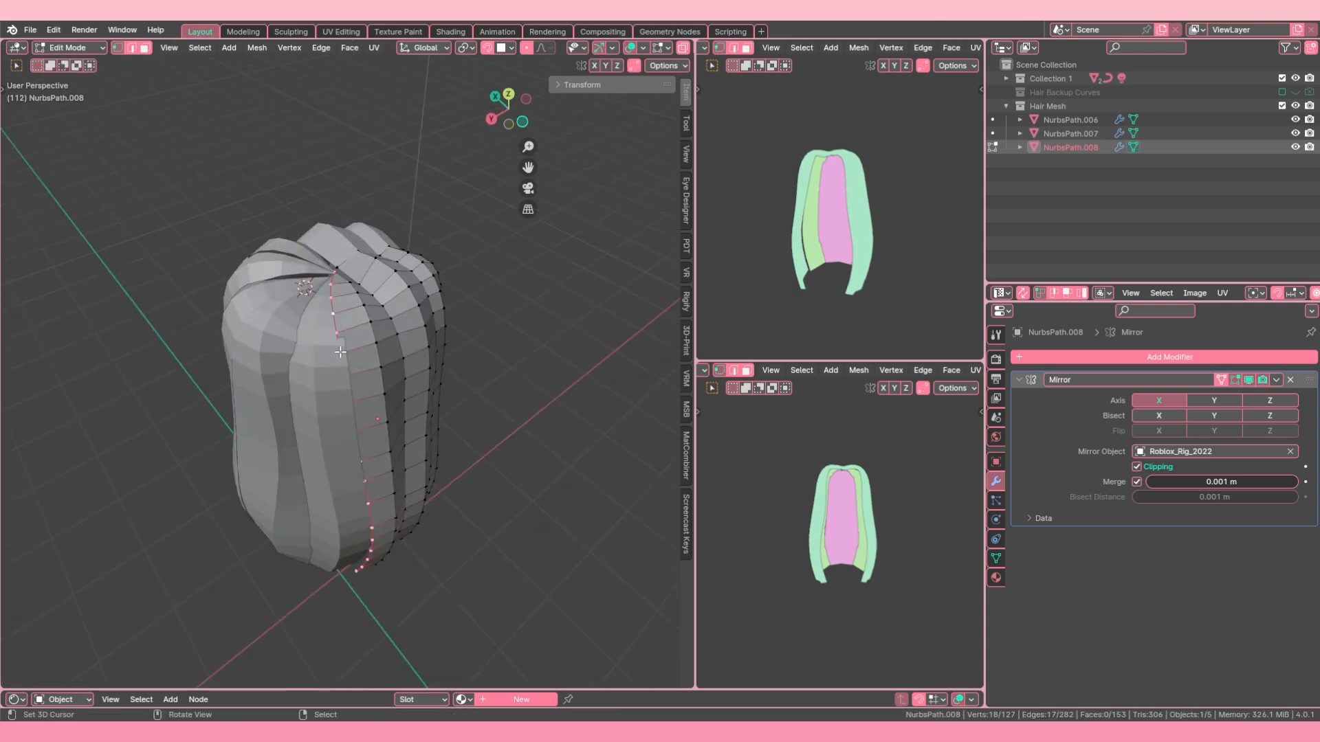
Step: Join NurbsPath.008 into NurbsPath.007 as one mesh, and turn on X-ray
key("Tab")
key("Delete")
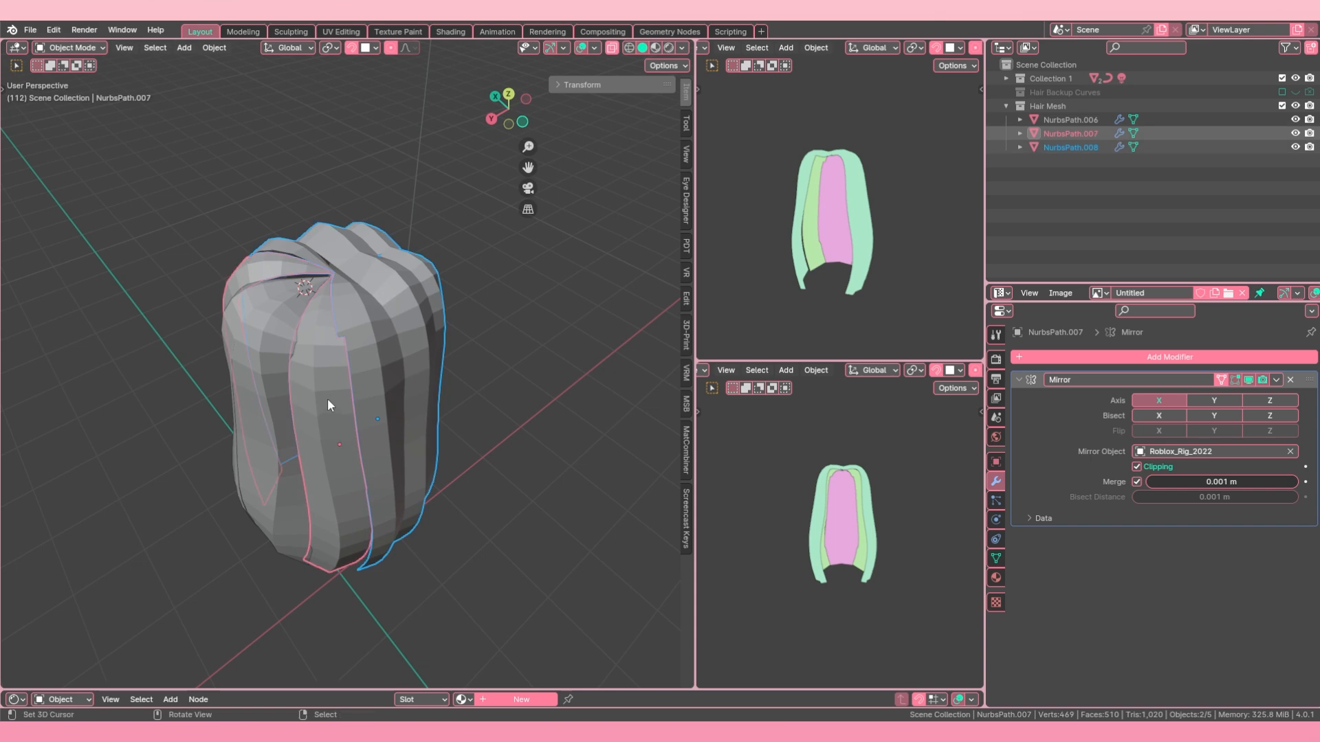
left_click(340, 375)
left_click(611, 47)
scroll(345, 262, "up", 3)
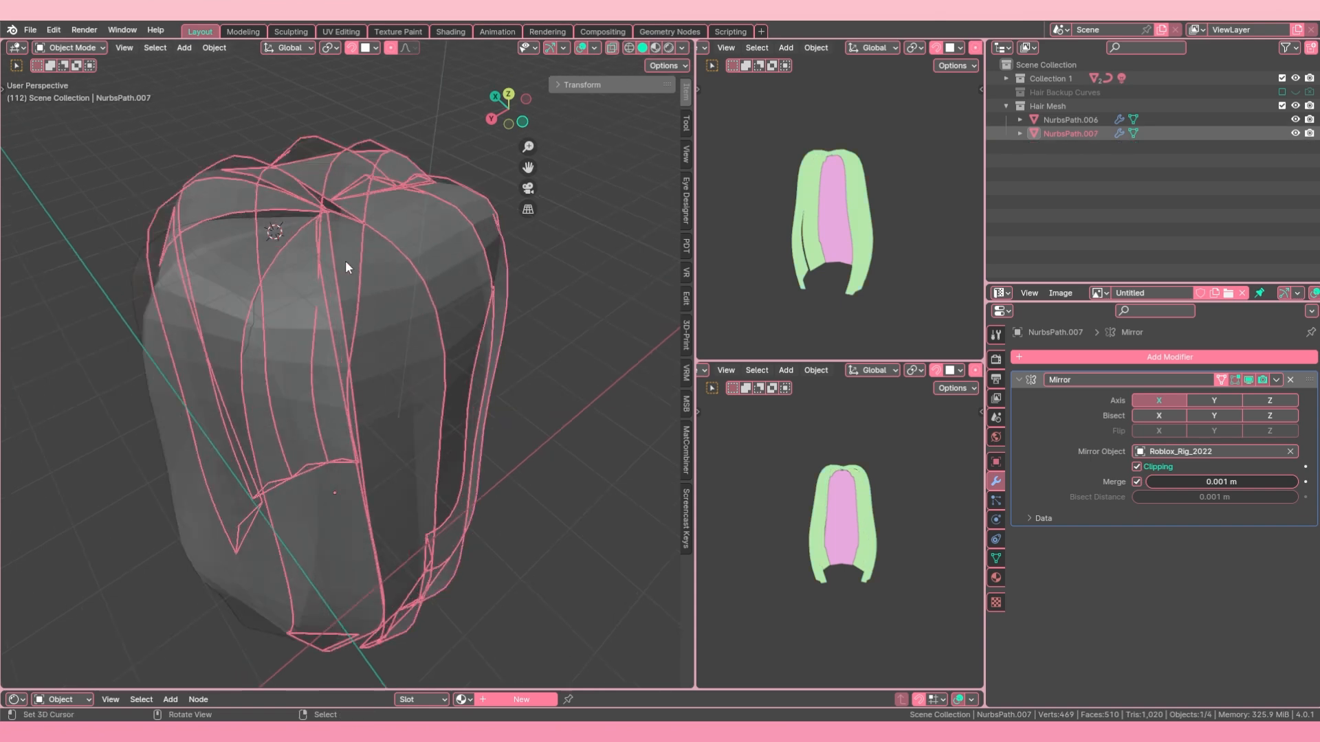
Step: Try to merge the topmost facing vertex pair where the joined strands meet at the crown
key("Tab")
middle_click_drag(345, 263, 363, 352, "shift")
key("alt+a")
scroll(378, 318, "up", 3)
key("m")
key("Escape")
left_click(310, 306, "alt")
left_click(364, 354)
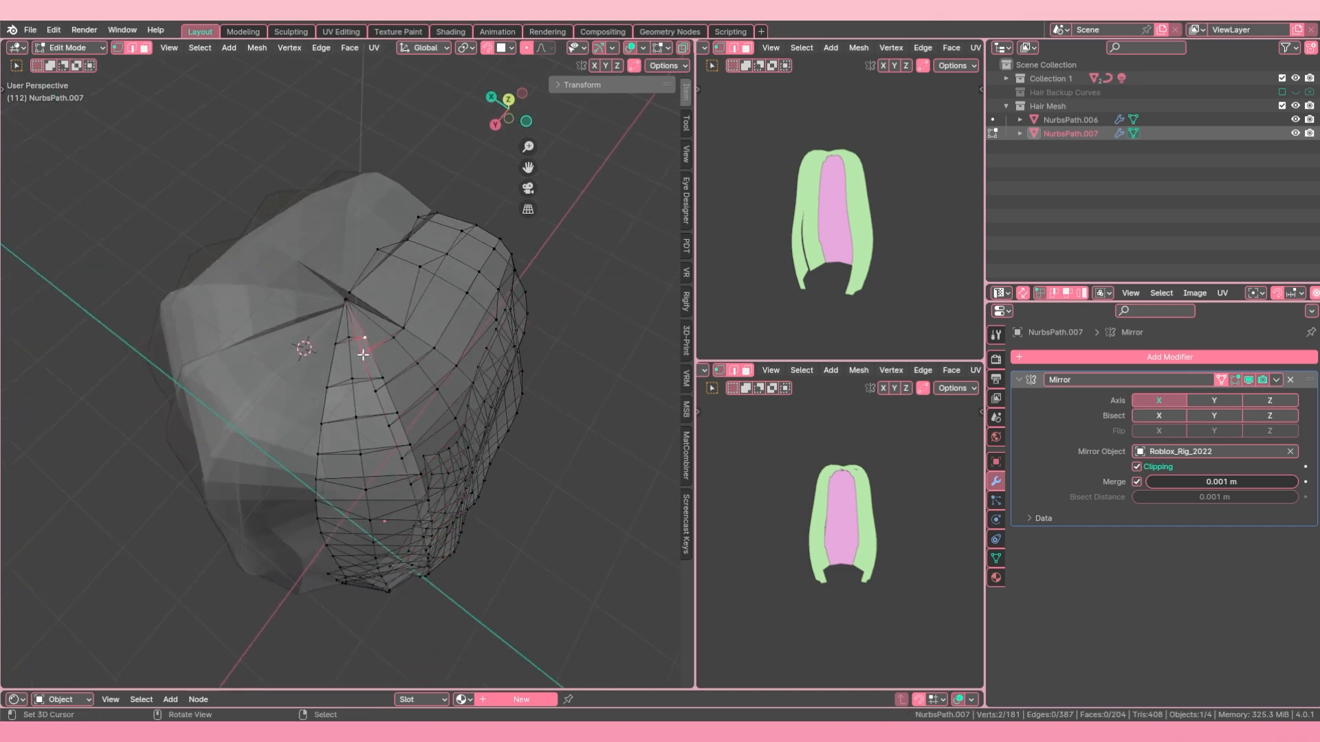
scroll(363, 354, "up", 4)
key("m")
left_click(384, 317)
Step: Try to merge the next two facing vertex pairs down the new seam
scroll(383, 318, "down", 6)
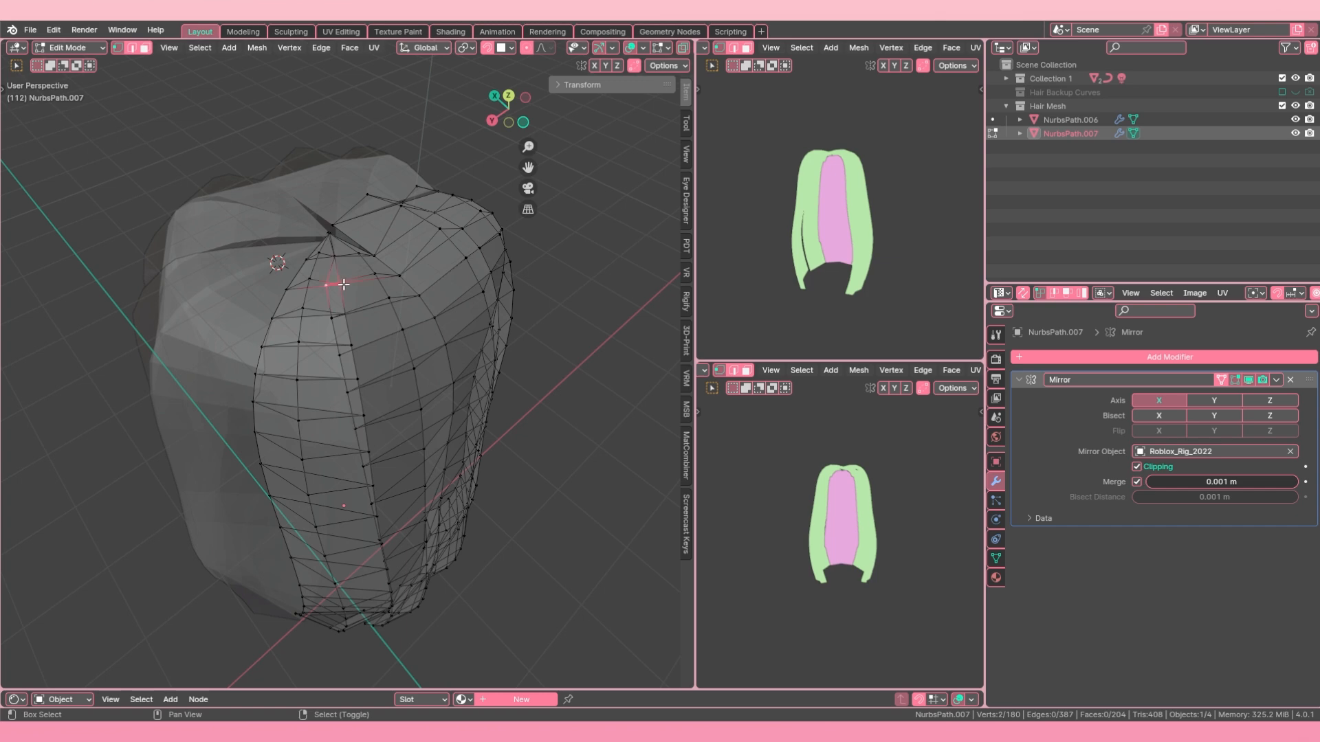
key("m")
left_click(344, 286)
left_click(350, 315, "shift")
key("m")
left_click(350, 314)
middle_click_drag(349, 313, 380, 305)
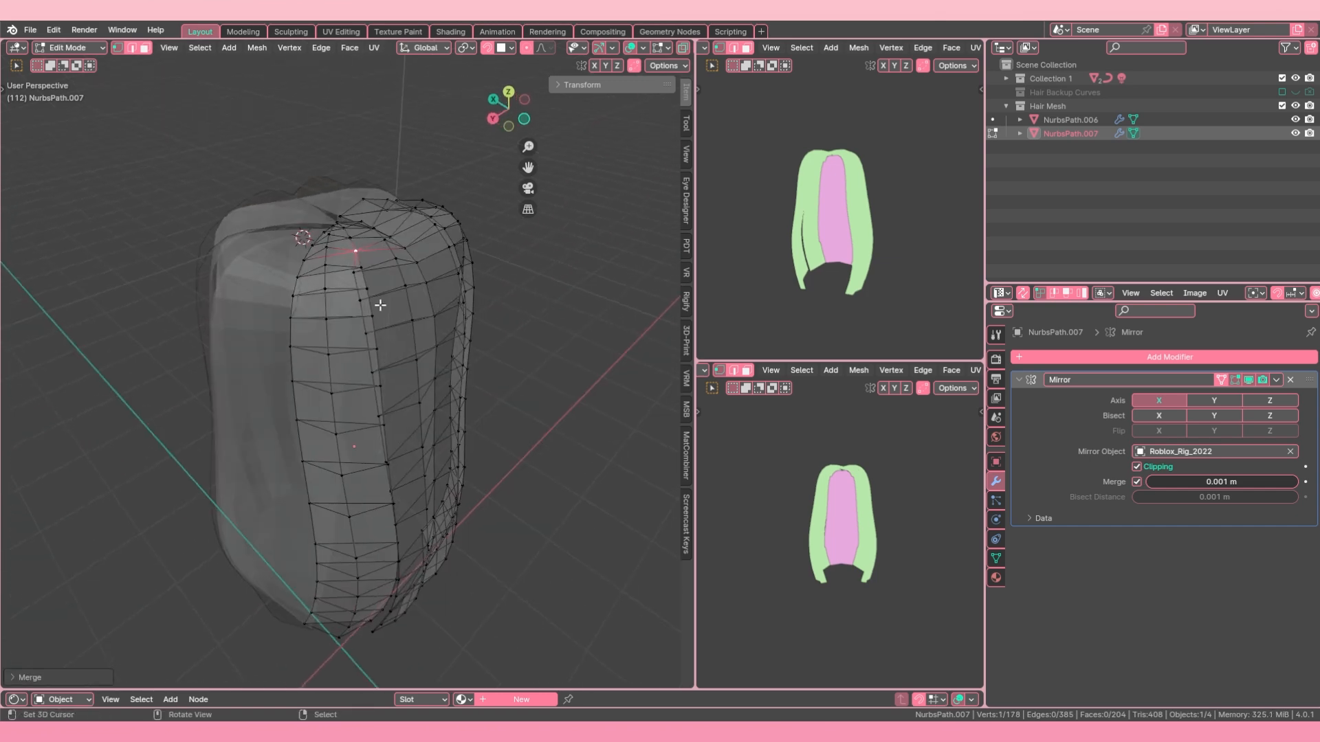
Step: Undo the vertex merges at the top of the new seam
key("ctrl+z")
key("ctrl+z")
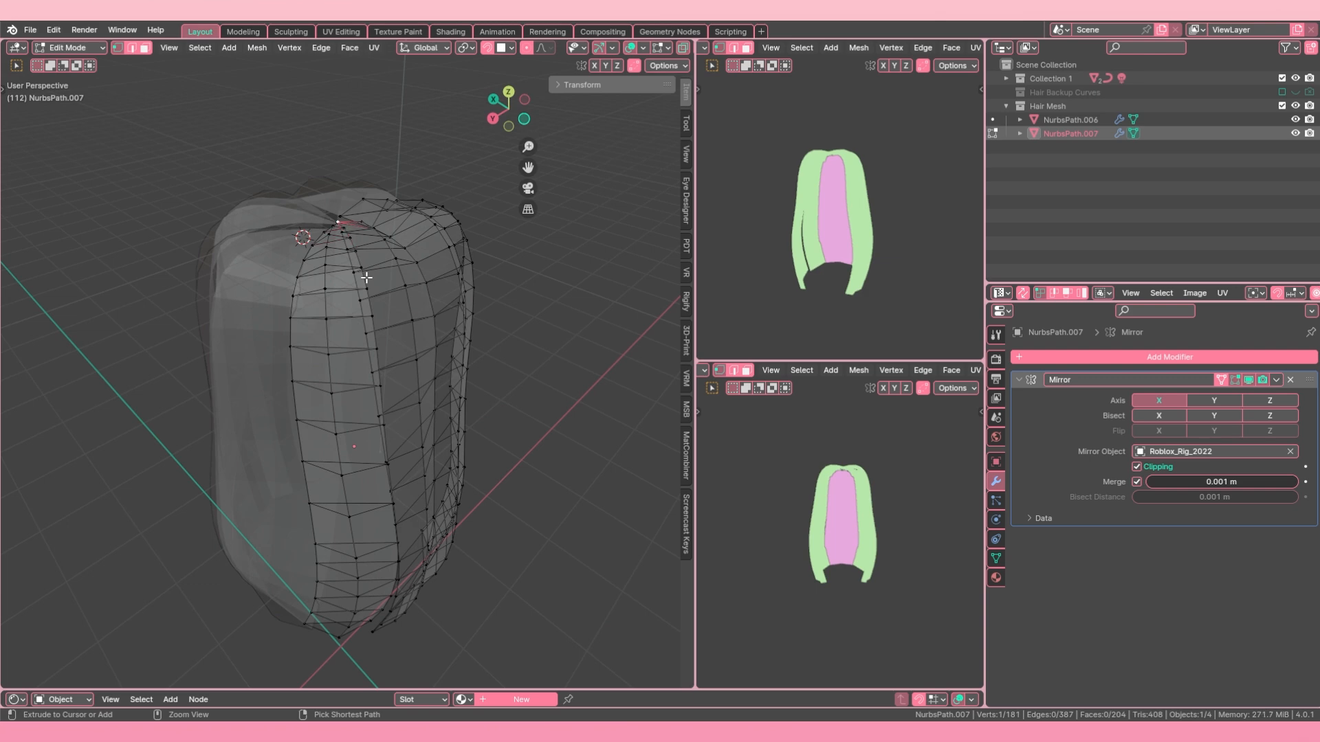
key("ctrl+z")
key("ctrl+z")
key("ctrl+z")
key("ctrl+z")
key("ctrl+z")
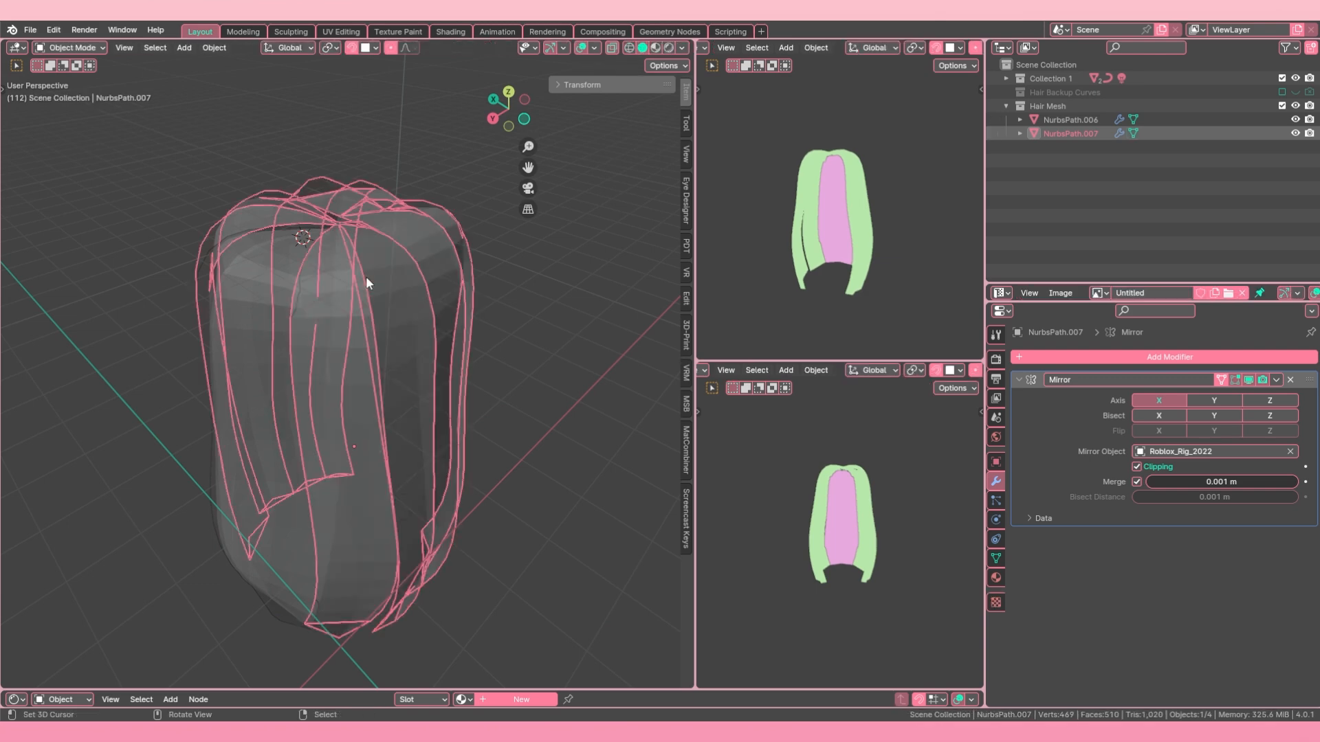
Step: Edge-slide the right-hand strand's border loop away from the neighbouring strand to widen the gap between them
key("ctrl+shift+z")
key("ctrl+shift+z")
key("ctrl+shift+z")
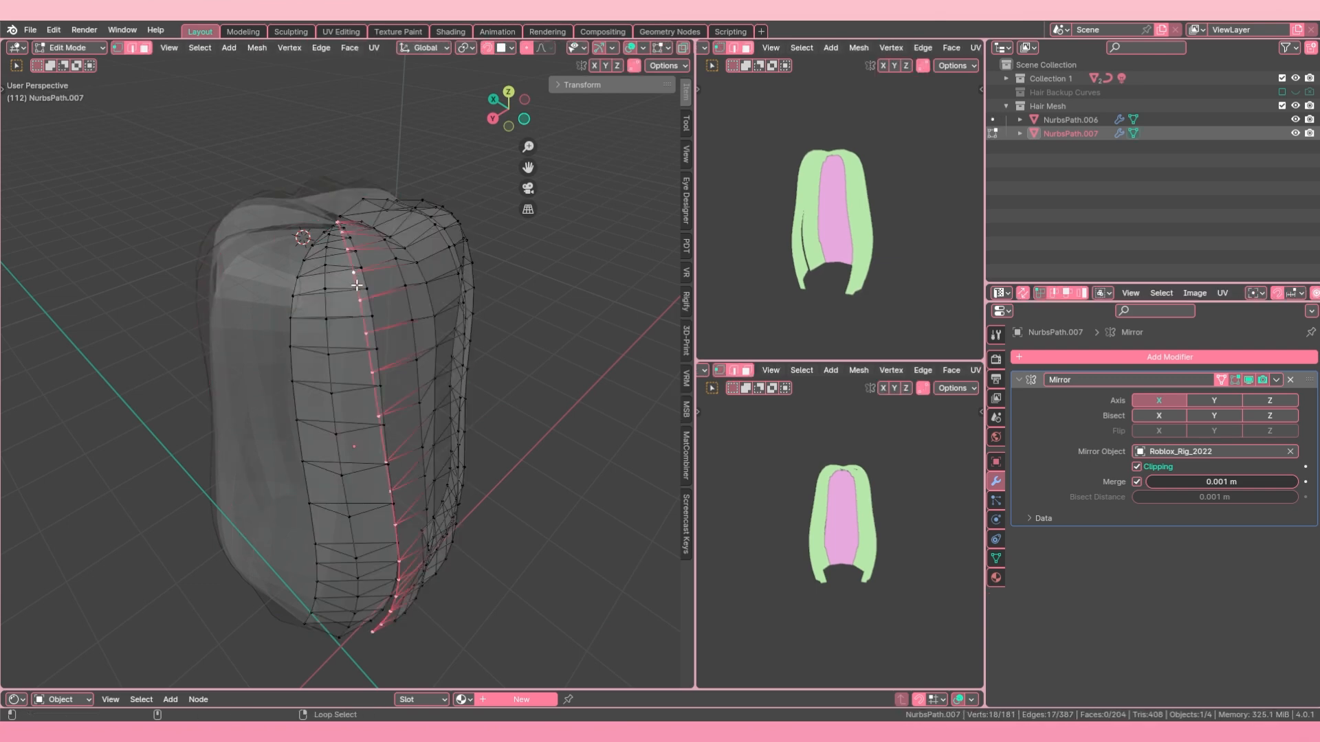
middle_click_drag(355, 286, 354, 317)
key("g")
key("g")
left_click(326, 279)
scroll(339, 266, "up", 3)
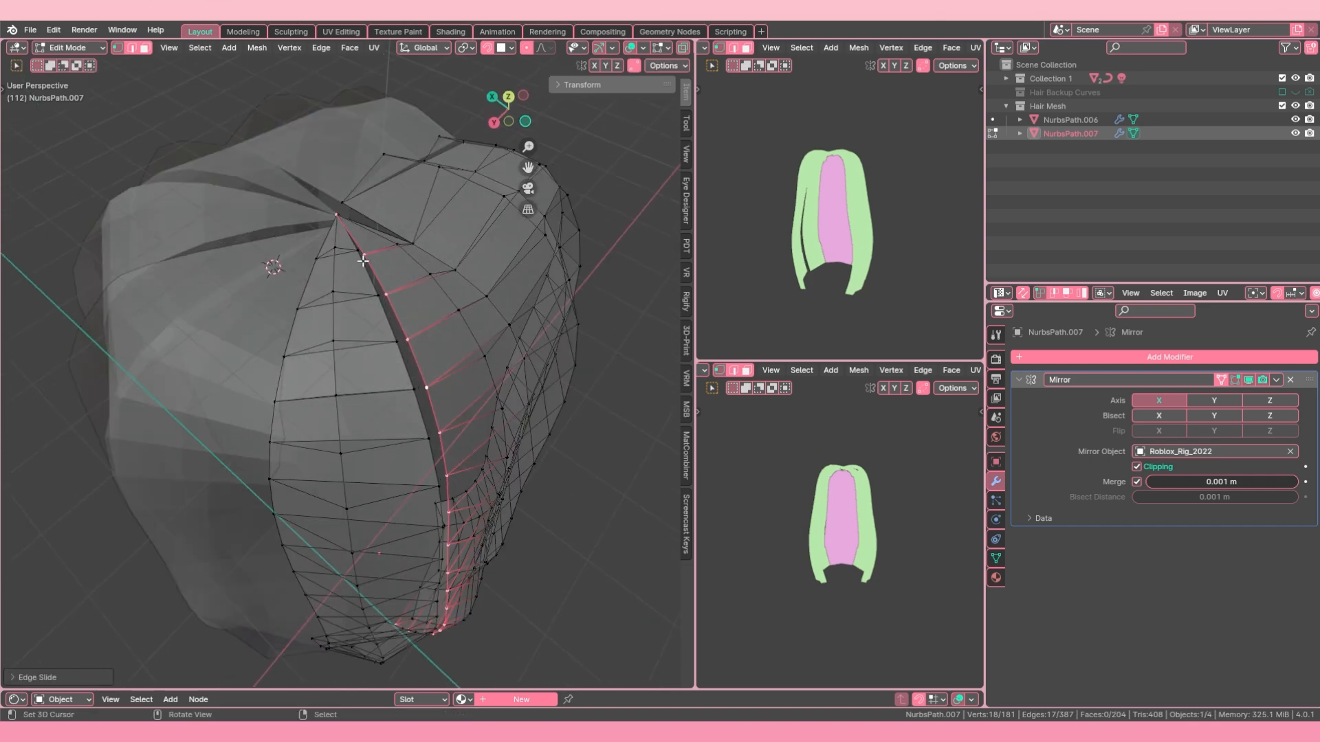
key("g")
key("g")
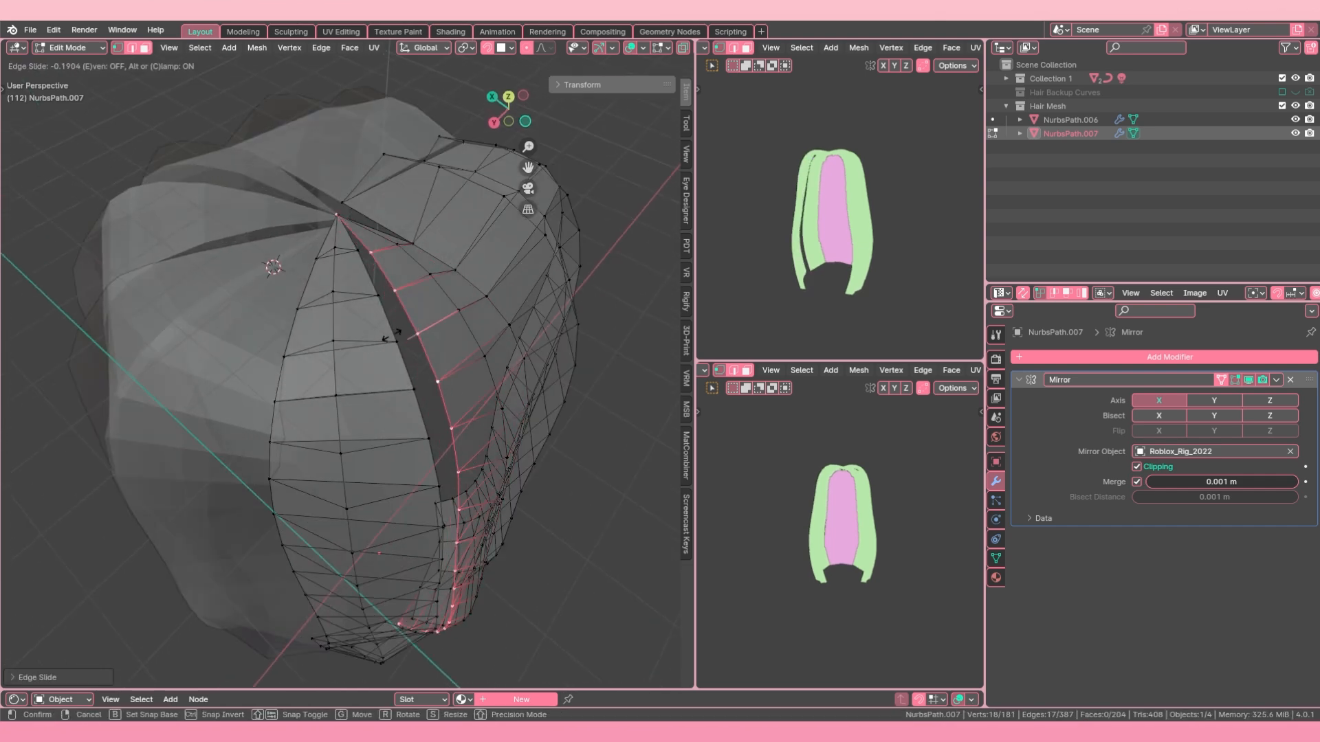
left_click(385, 313)
Step: Merge the top two facing vertex pairs of the gap at last, onto the left strand's vertices
left_click(366, 255)
left_click(358, 250, "shift")
key("m")
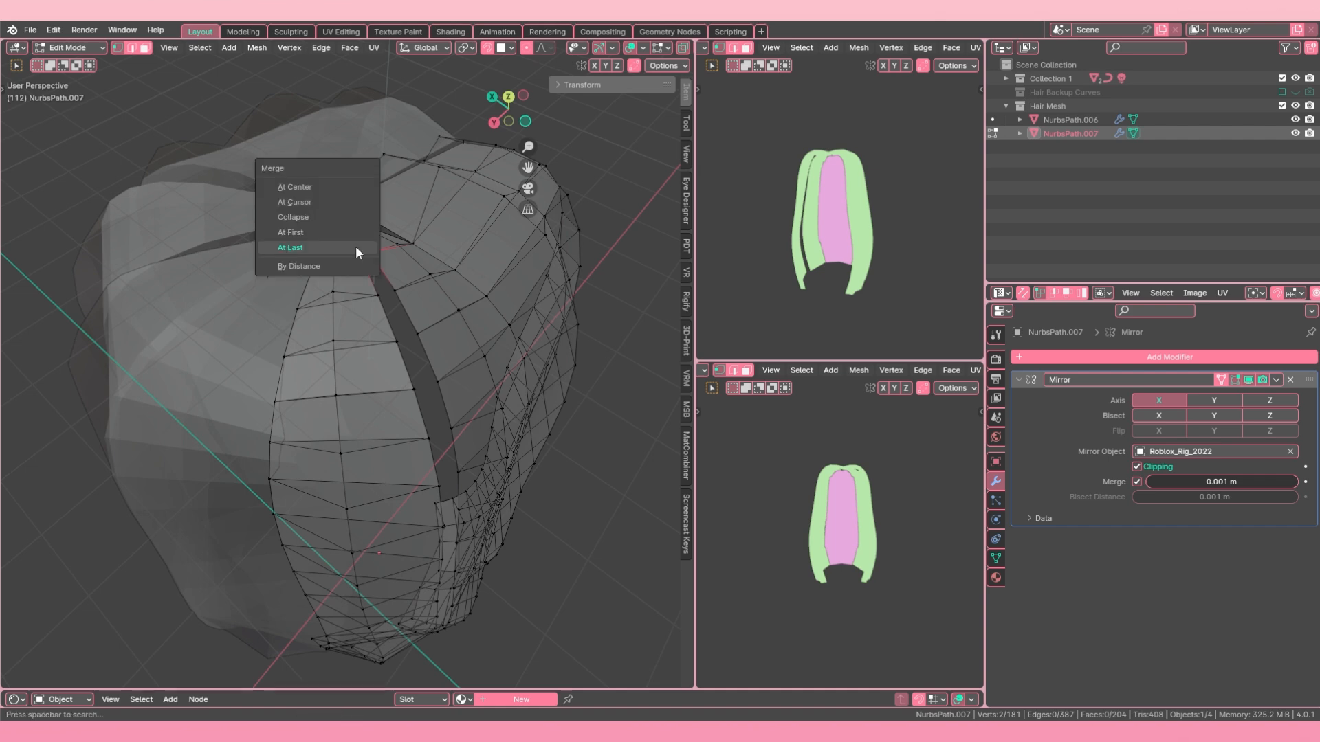
left_click(357, 248)
left_click(393, 290)
left_click(379, 294, "shift")
key("m")
left_click(378, 292)
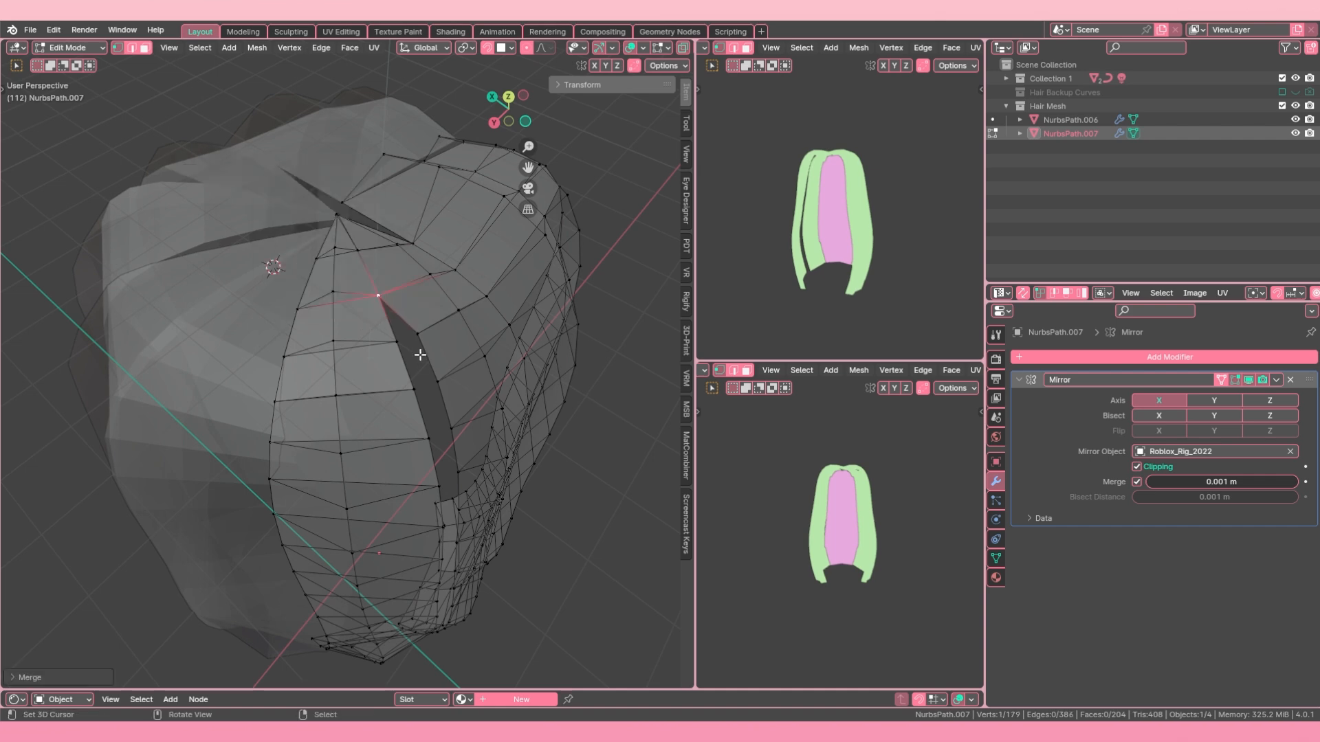
Step: Merge the third and fourth facing vertex pairs down the gap onto the left strand's vertices
left_click(418, 342)
left_click(393, 341, "shift")
key("comma")
key("m")
left_click(393, 342)
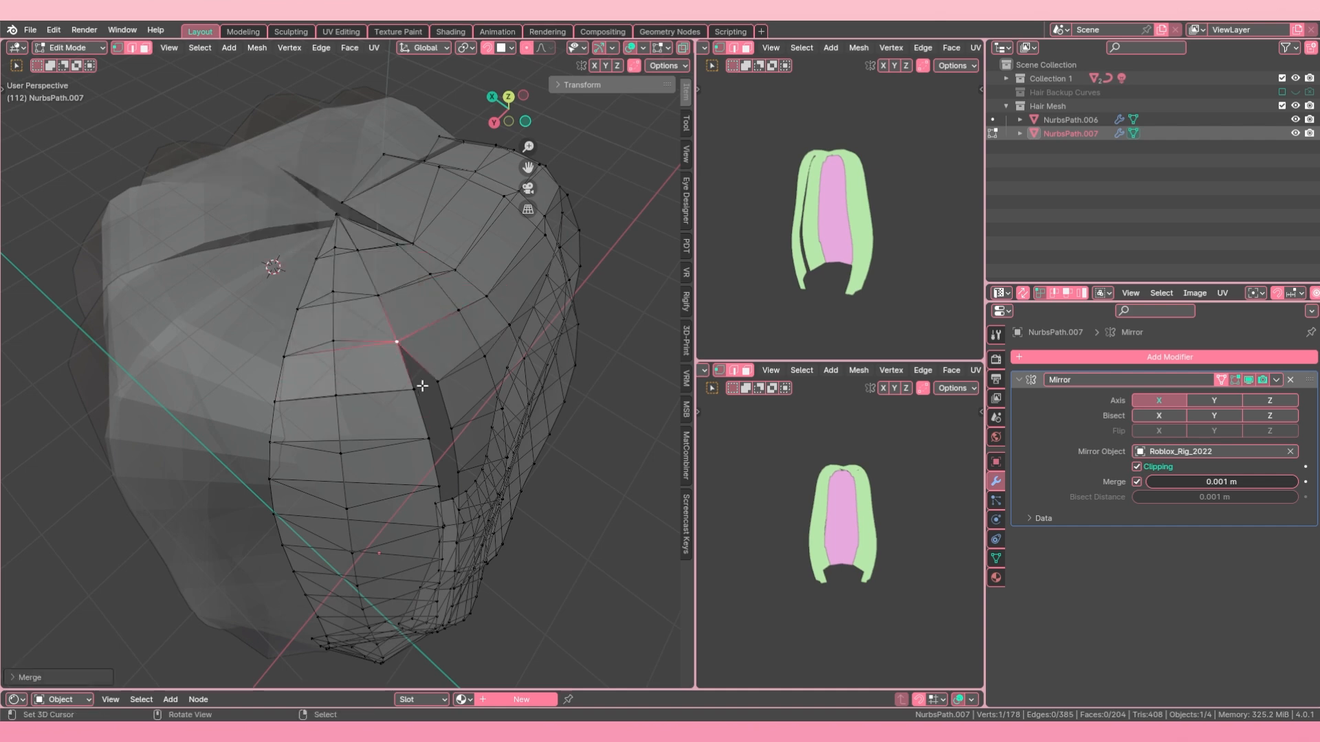
left_click(431, 384)
left_click(412, 385, "shift")
key("m")
left_click(406, 386)
Step: Merge the fifth facing vertex pair down the gap onto the left strand's vertex
middle_click_drag(447, 509, 371, 124, "shift")
left_click(387, 204)
left_click(363, 201, "shift")
key("m")
left_click(358, 199)
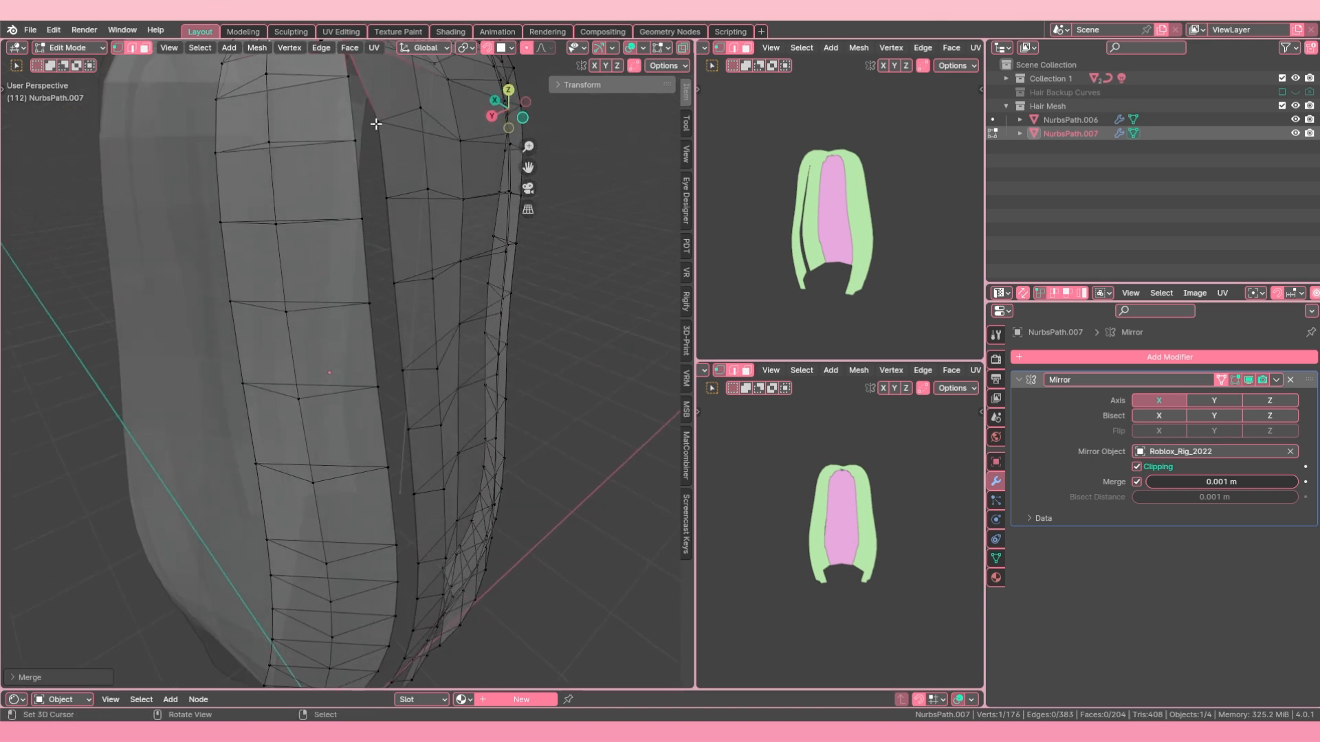
Step: Try to merge the next facing vertex pair at the top of the open gap, and undo it
scroll(374, 146, "down", 2)
key("a")
middle_click_drag(360, 196, 261, 198)
key("a")
key("m")
left_click(255, 200)
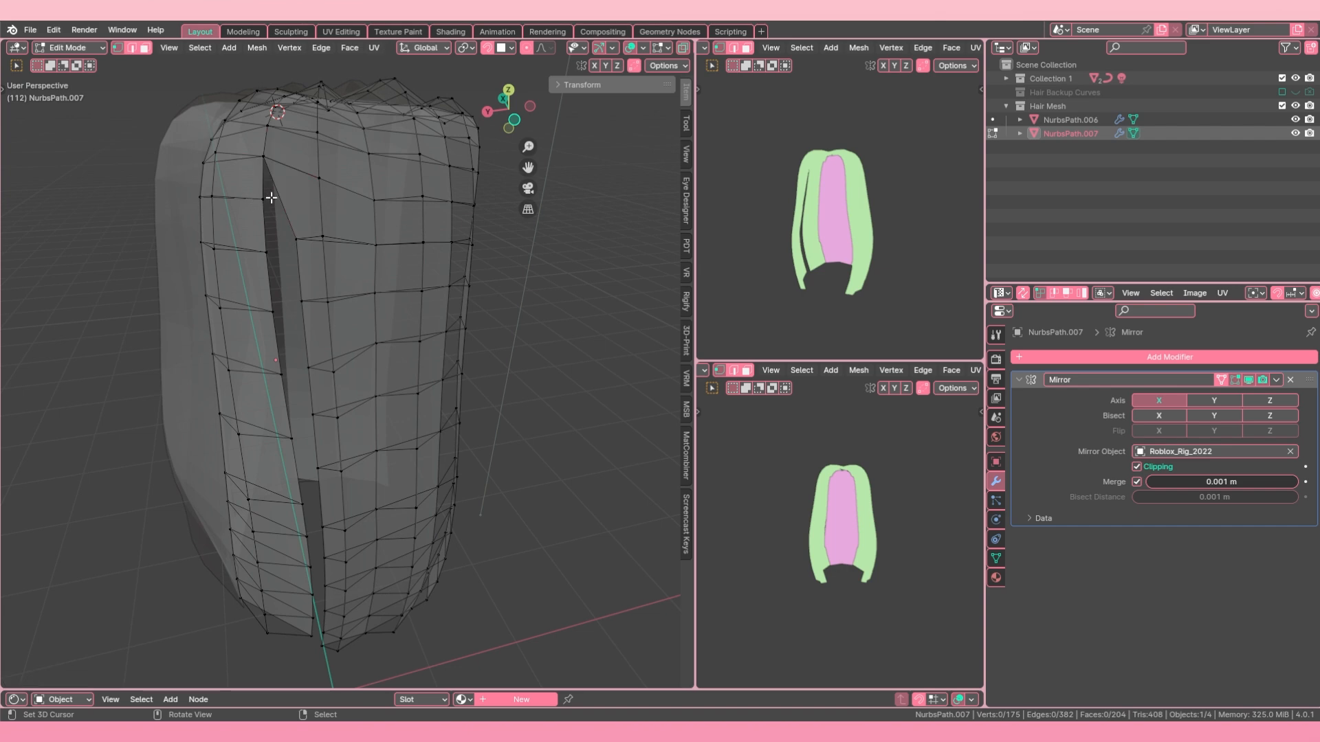
key("ctrl+z")
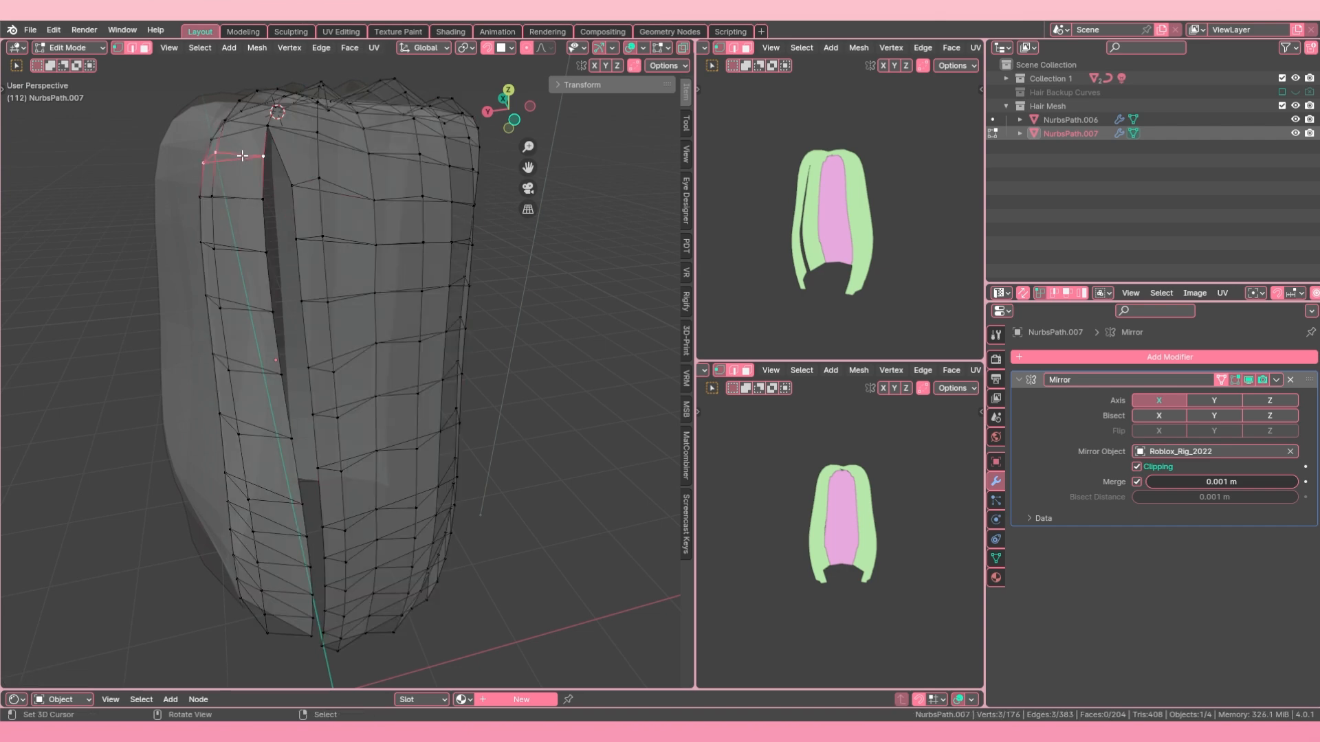
Step: Try edge-sliding the left strand's row near the top of the gap down and dissolving the row beneath it
key("g")
key("g")
left_click(241, 179)
key("alt+a")
key("x")
left_click(246, 205)
Step: Try edge-sliding the next two horizontal rows of the left strand up towards the facing vertices
right_click(245, 248, "alt")
key("g")
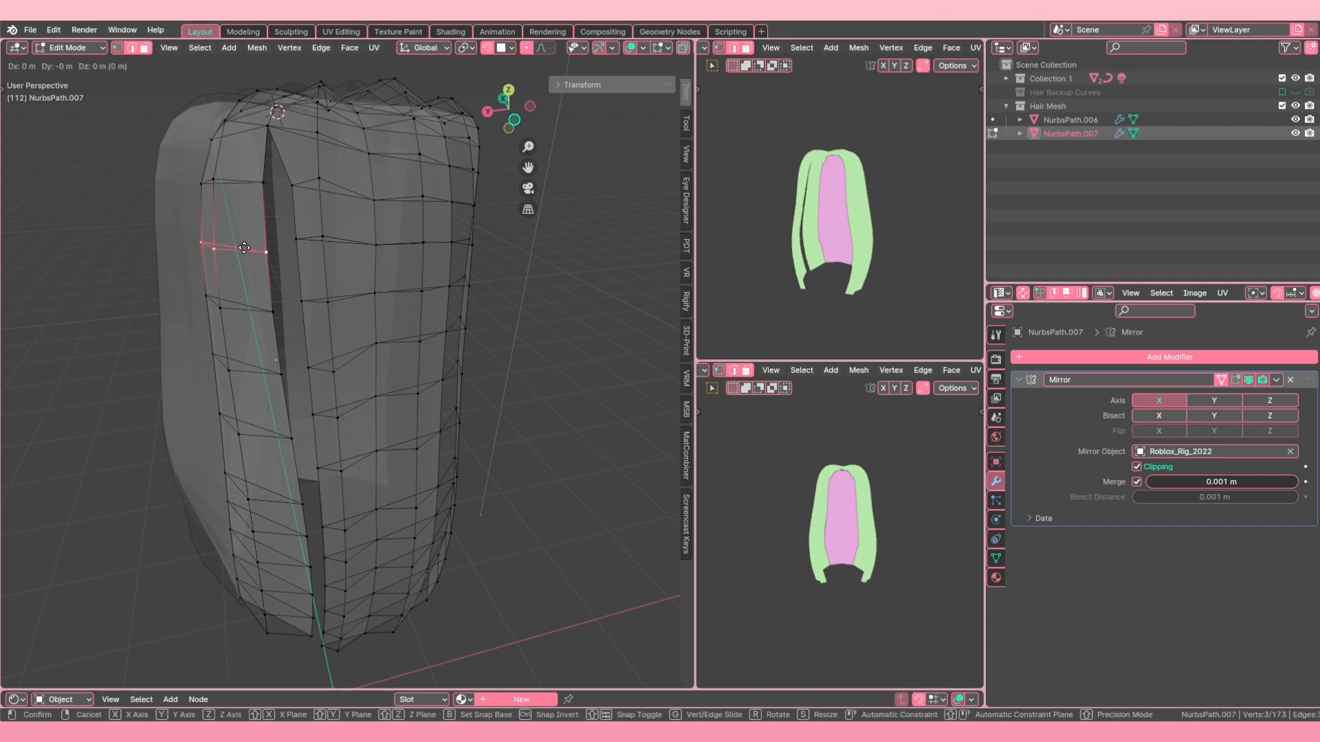
key("g")
left_click(246, 237)
key("a")
key("a")
right_click(257, 308, "alt")
key("g")
key("g")
left_click(258, 303)
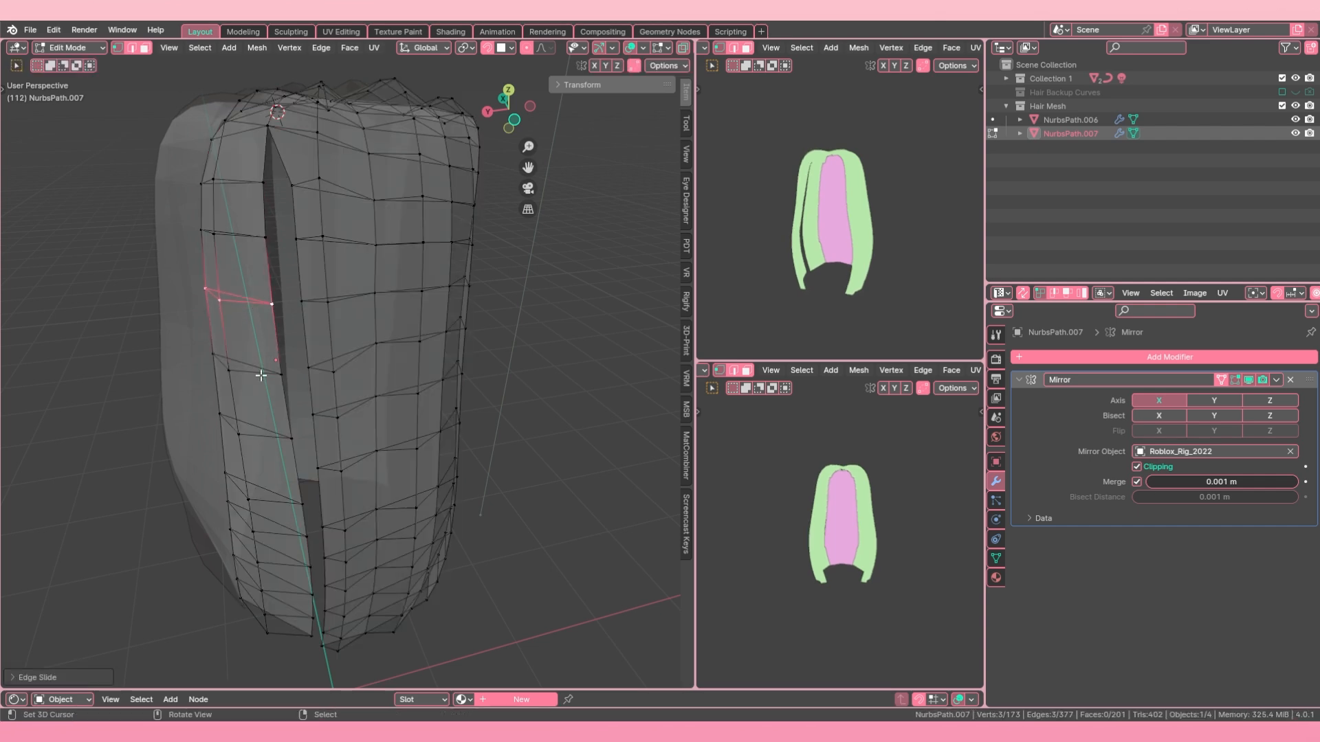
Step: Try edge-sliding further rows lower on the left strand to line up with the neighbouring strand
middle_click_drag(259, 374, 239, 336)
key("a")
key("alt+a")
left_click(242, 314)
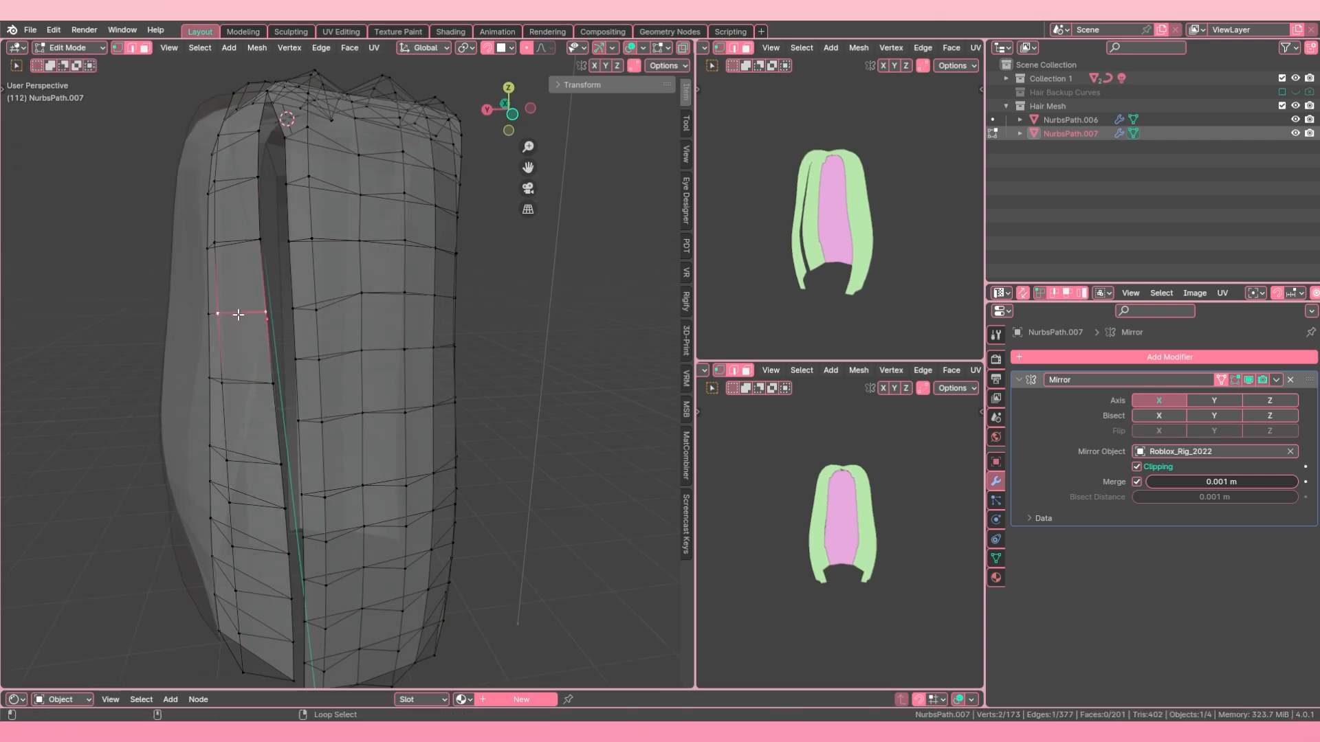
right_click(241, 382, "alt")
key("g")
key("g")
left_click(241, 360)
middle_click_drag(249, 495, 240, 419, "shift")
right_click(247, 512, "alt")
key("g")
key("g")
scroll(288, 344, "down", 4)
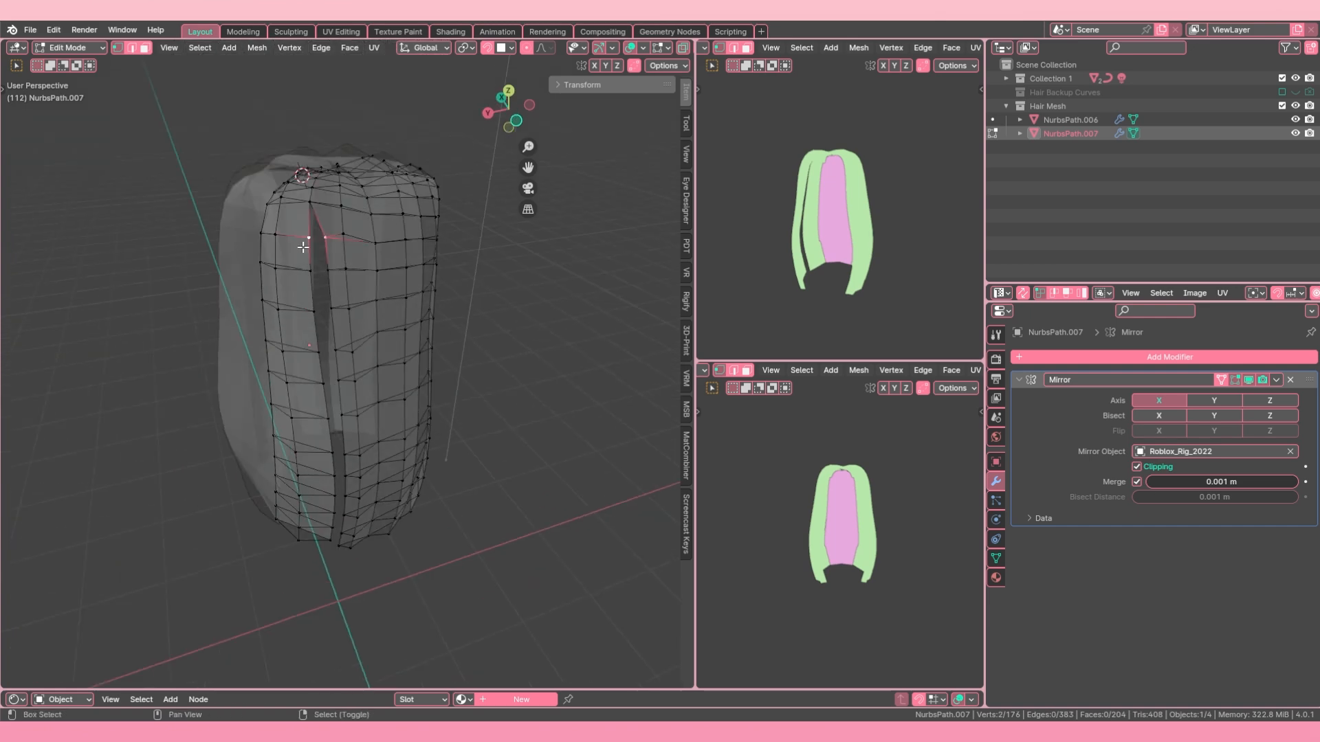
Step: Hide the viewport sidebar and merge the remaining facing vertex pairs down the seam to the tips
key("n")
middle_click_drag(337, 418, 333, 384)
right_click(327, 516)
middle_click_drag(327, 509, 398, 505)
Step: Return to Object Mode and turn off X-ray
key("Tab")
left_click(613, 49)
middle_click_drag(275, 385, 319, 385)
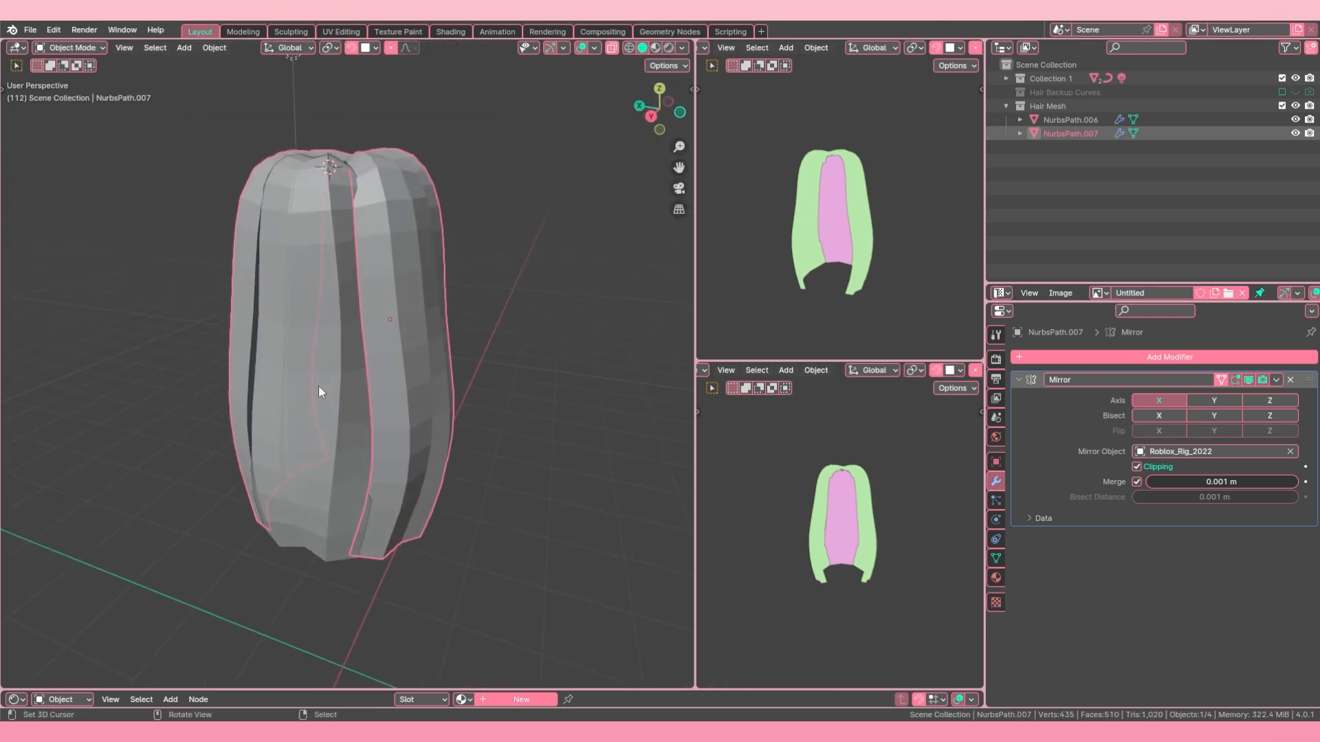
Step: Edge-slide the border loop of NurbsPath.006 that faces the joined strand inward, away from that strand
key("alt+a")
right_click(347, 415)
key("Tab")
right_click(373, 481, "alt")
key("g")
key("g")
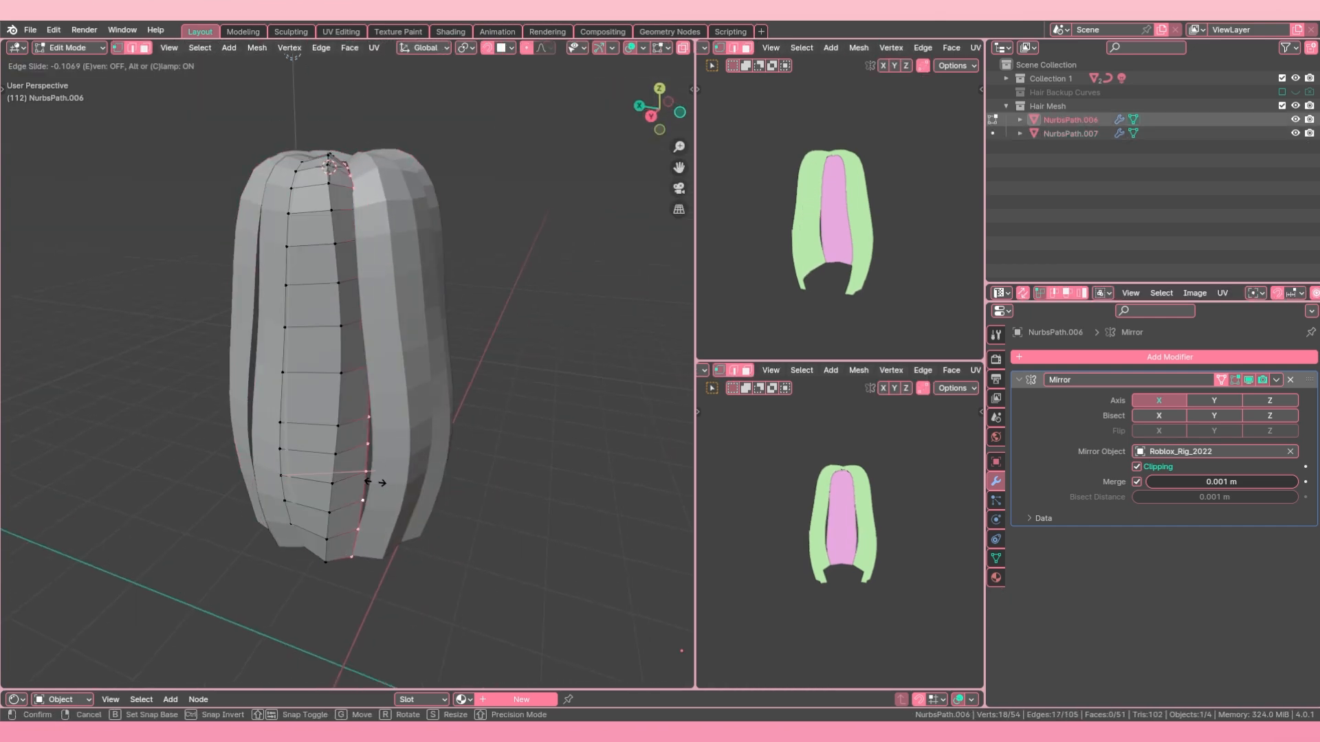
left_click(371, 484)
mouse_move(372, 484)
middle_mouse_down()
mouse_move(357, 463)
mouse_move(442, 413)
mouse_move(373, 451)
mouse_move(359, 485)
middle_mouse_up()
right_click(365, 474, "alt")
key("g")
key("g")
left_click(368, 472)
Step: Switch editing to NurbsPath.007, edge-slide its border loop about 0.13 away from NurbsPath.006, and return to Object Mode
key("alt+q")
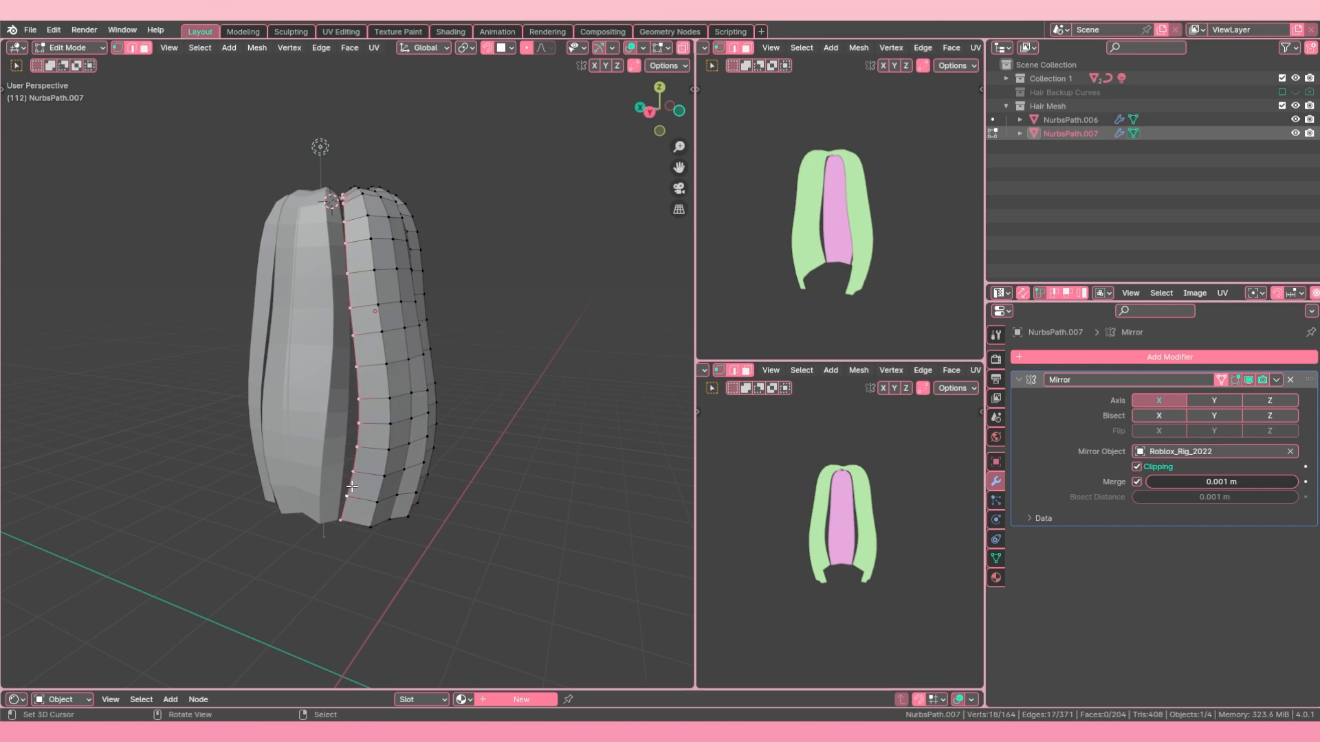
key("g")
key("g")
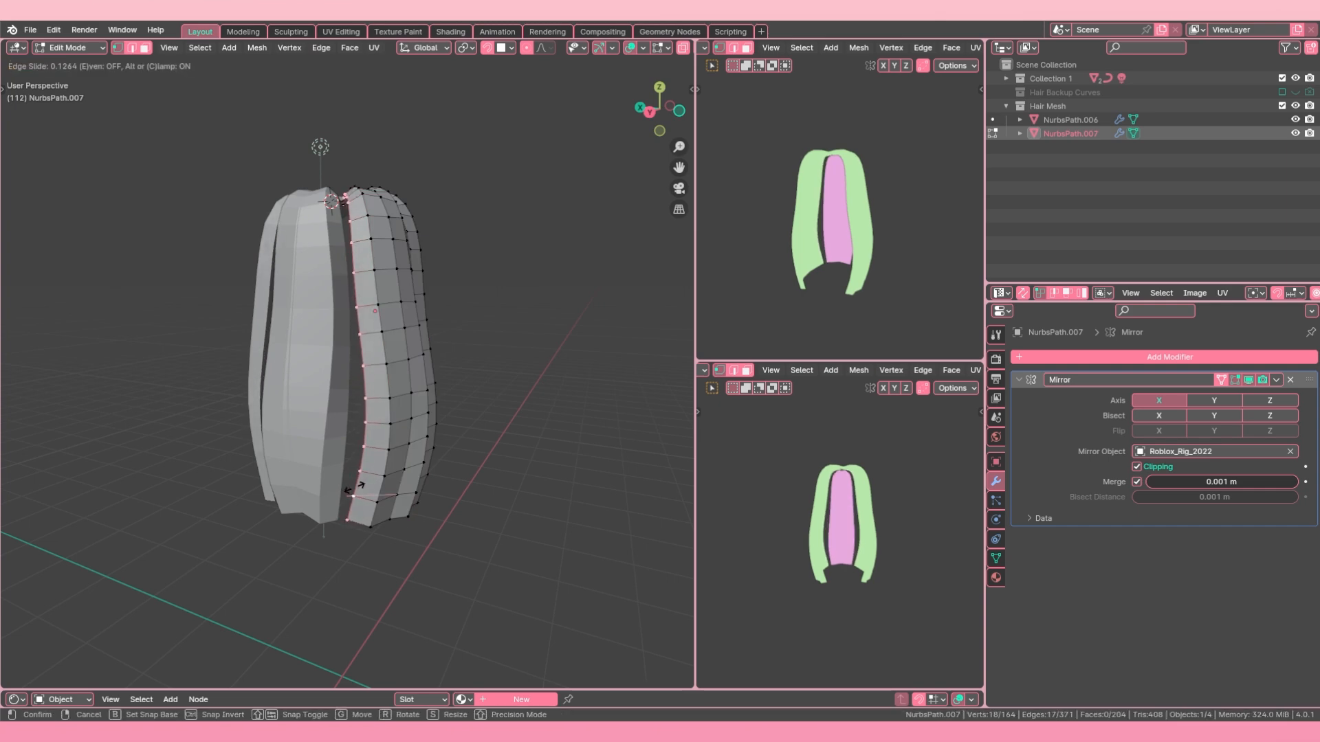
left_click(355, 488)
middle_click_drag(354, 488, 351, 415)
left_click(350, 516)
key("Tab")
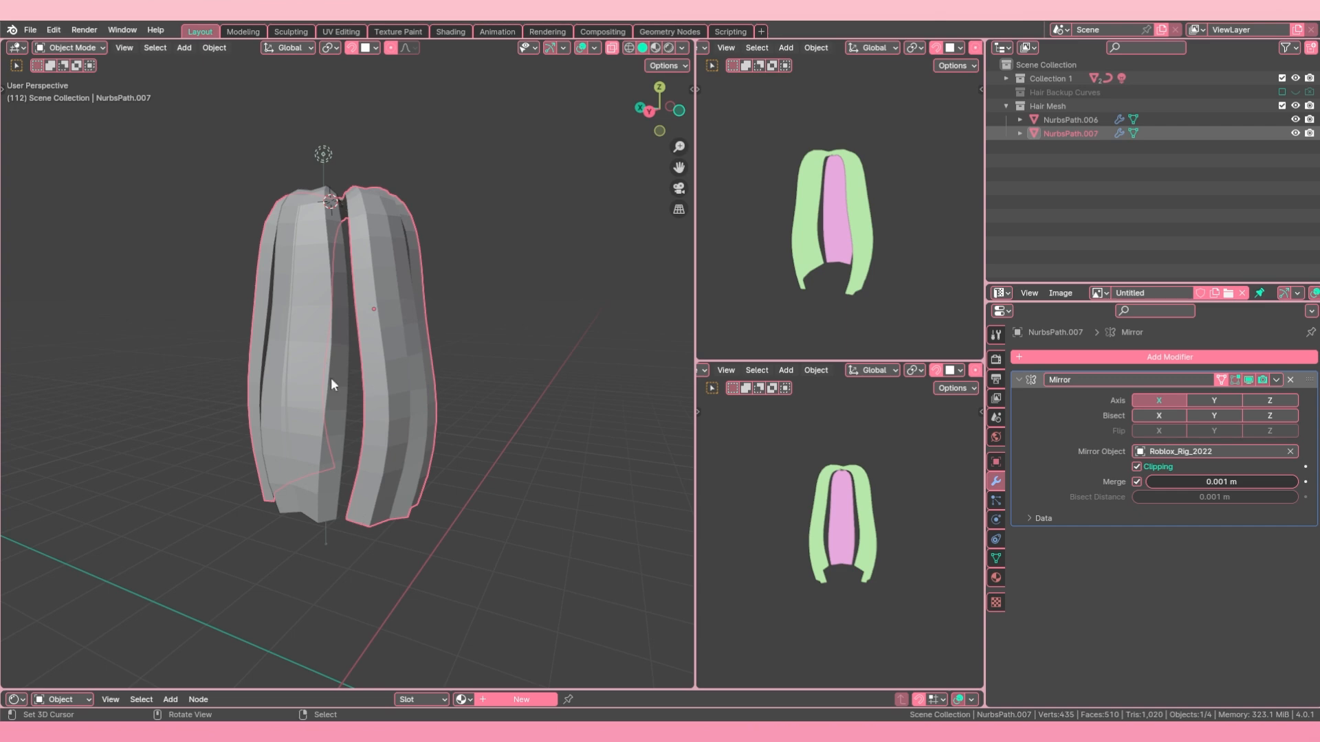
Step: Try to merge facing vertices at the crown between NurbsPath.006 and NurbsPath.007 while editing both as separate objects
left_click(334, 345, "shift")
key("Tab")
middle_click_drag(334, 345, 349, 276)
key("alt+a")
scroll(347, 262, "up", 3)
middle_click_drag(340, 212, 340, 235)
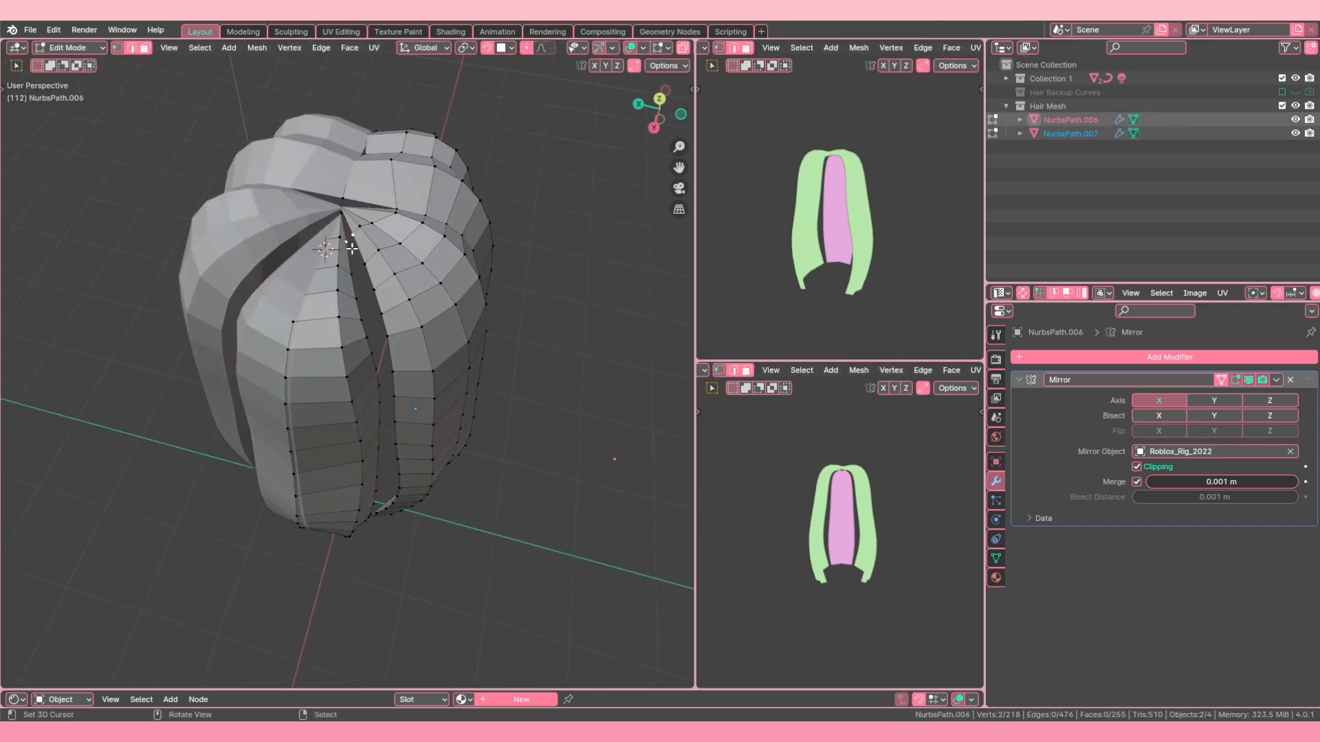
key("n")
key("m")
left_click(351, 248)
right_click(353, 242)
key("Tab")
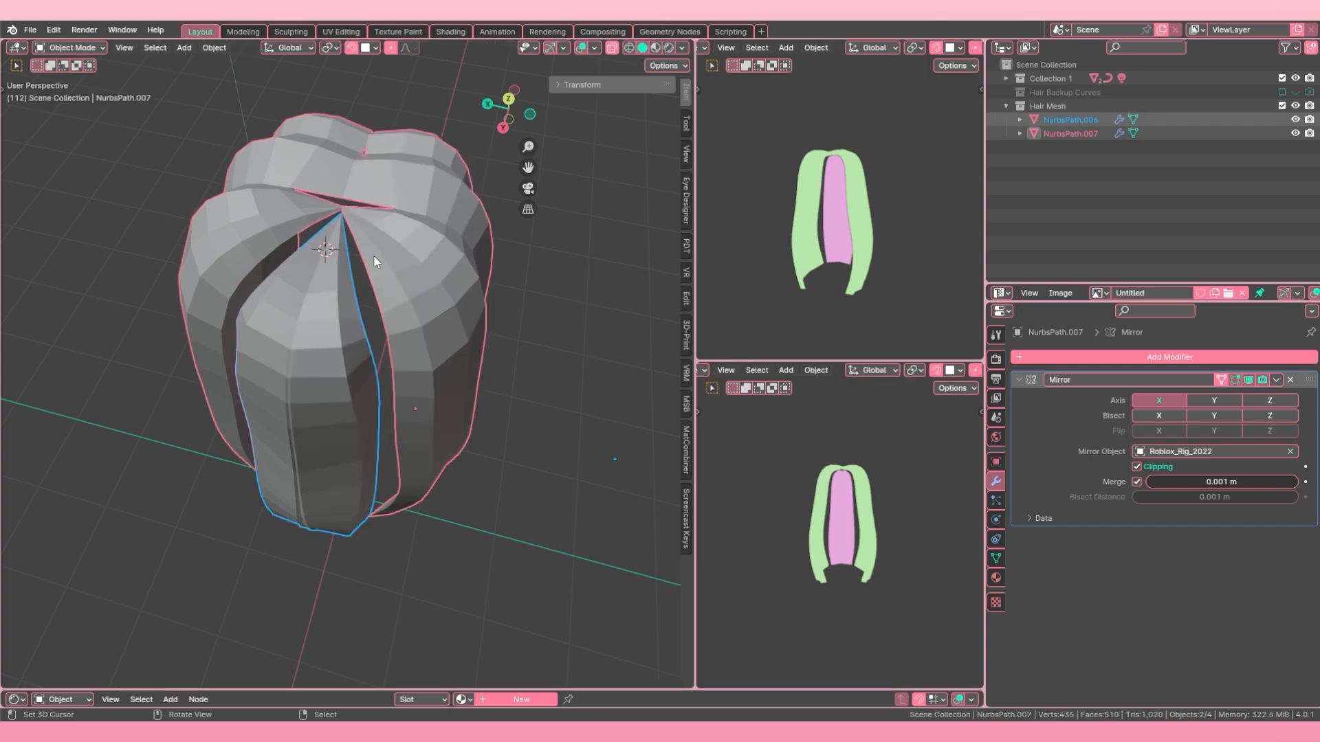
Step: Join NurbsPath.007 into NurbsPath.006 and merge the first facing vertex pair of the gap at the crown
left_click(339, 289, "shift")
key("ctrl+j")
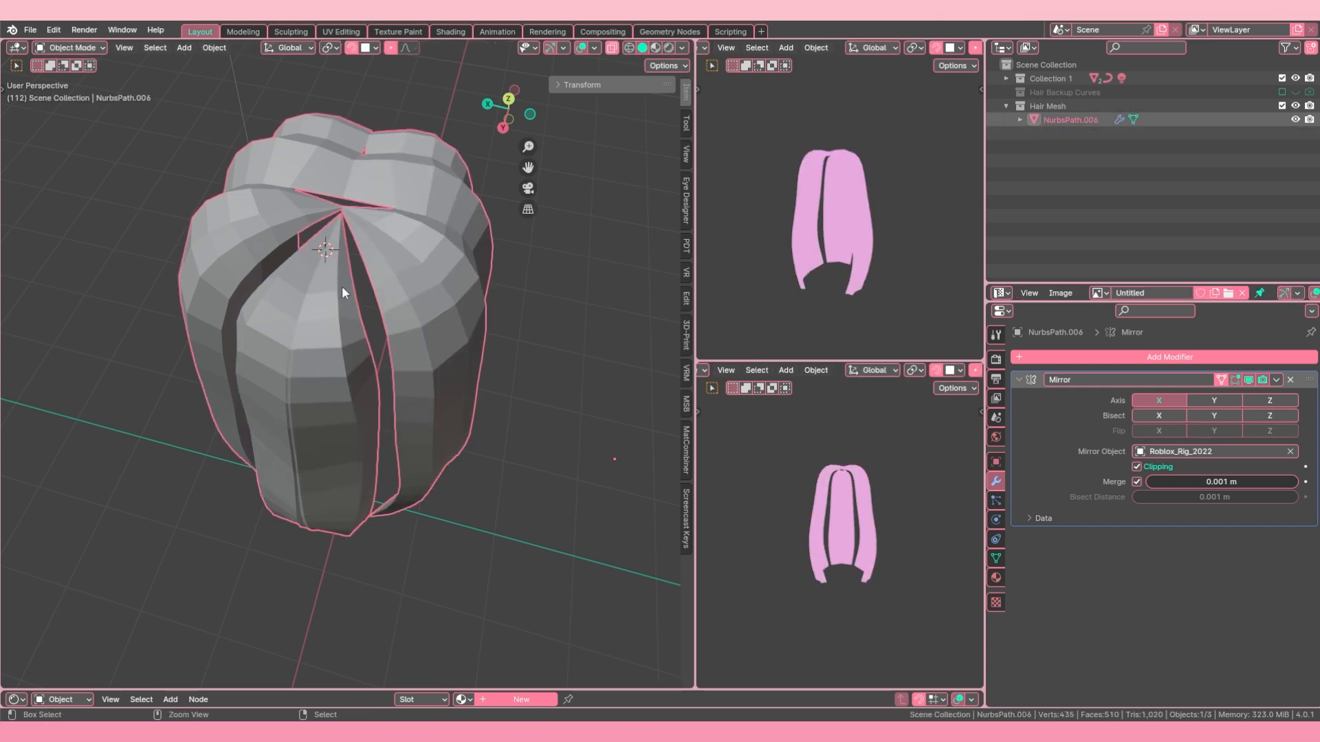
key("Tab")
left_click(348, 244, "shift")
key("m")
left_click(348, 243)
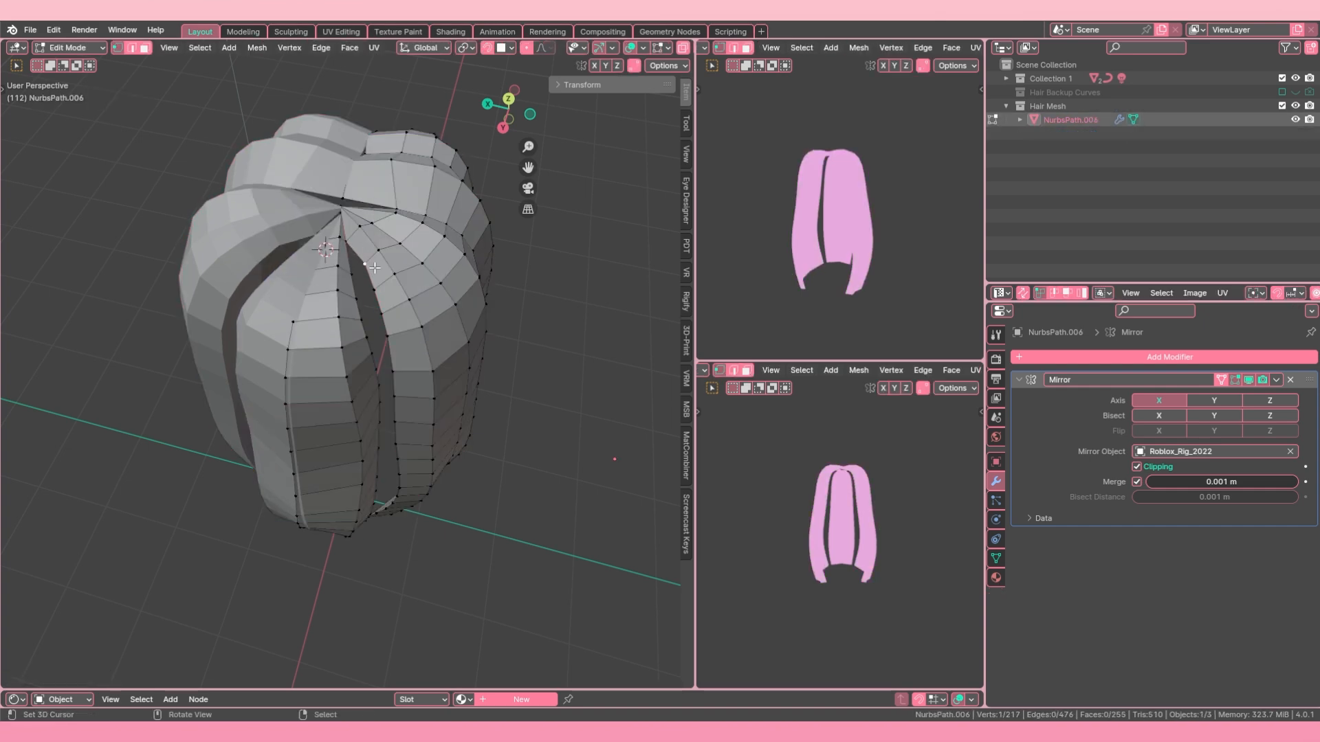
Step: Merge the next facing vertex pairs down the upper part of the seam between the two strands
left_click(350, 274, "shift")
key("m")
left_click(350, 273)
key("n")
middle_click_drag(352, 275, 369, 304)
key("n")
key("m")
left_click(375, 237)
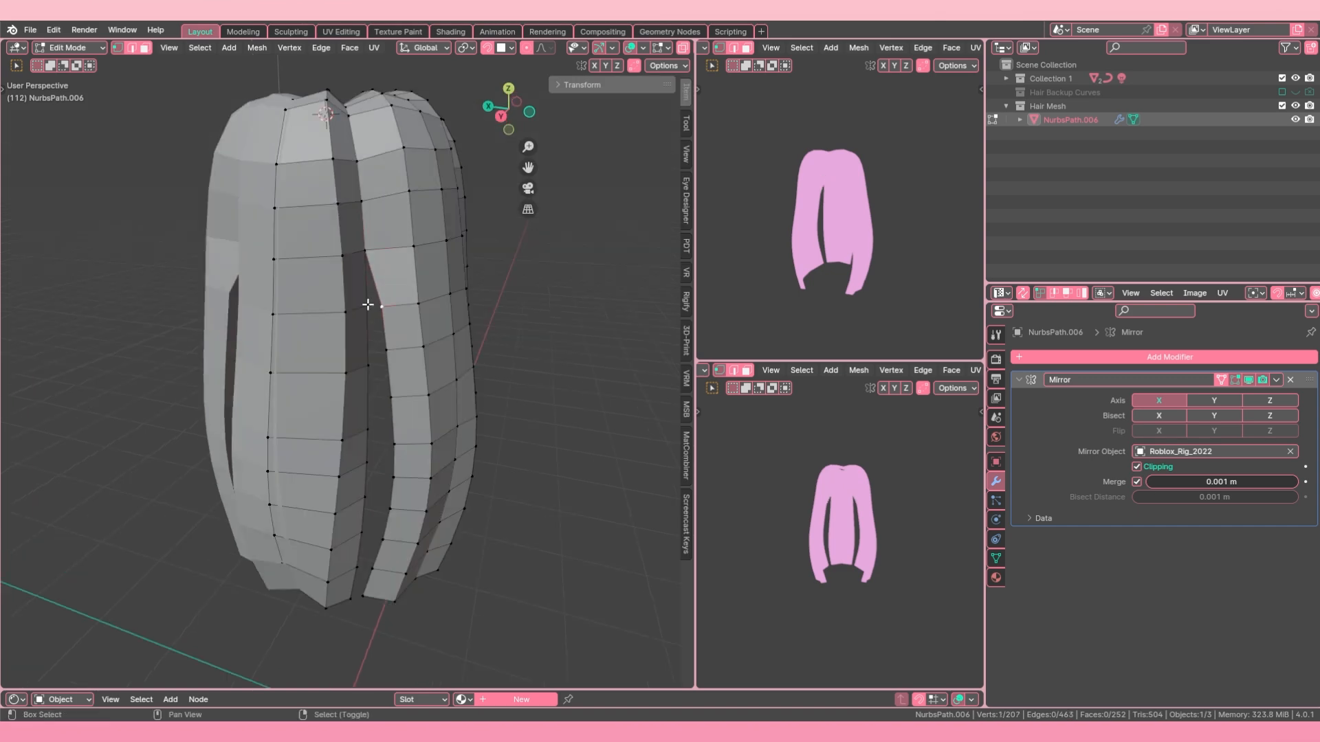
Step: Repeat the merge for the vertex pairs in the lower seam, leaving a short slit open at the tips
middle_click_drag(374, 385, 375, 433)
right_click(379, 440)
right_click(356, 457, "shift")
key("shift+r")
right_click(377, 470)
right_click(357, 489, "shift")
key("shift+r")
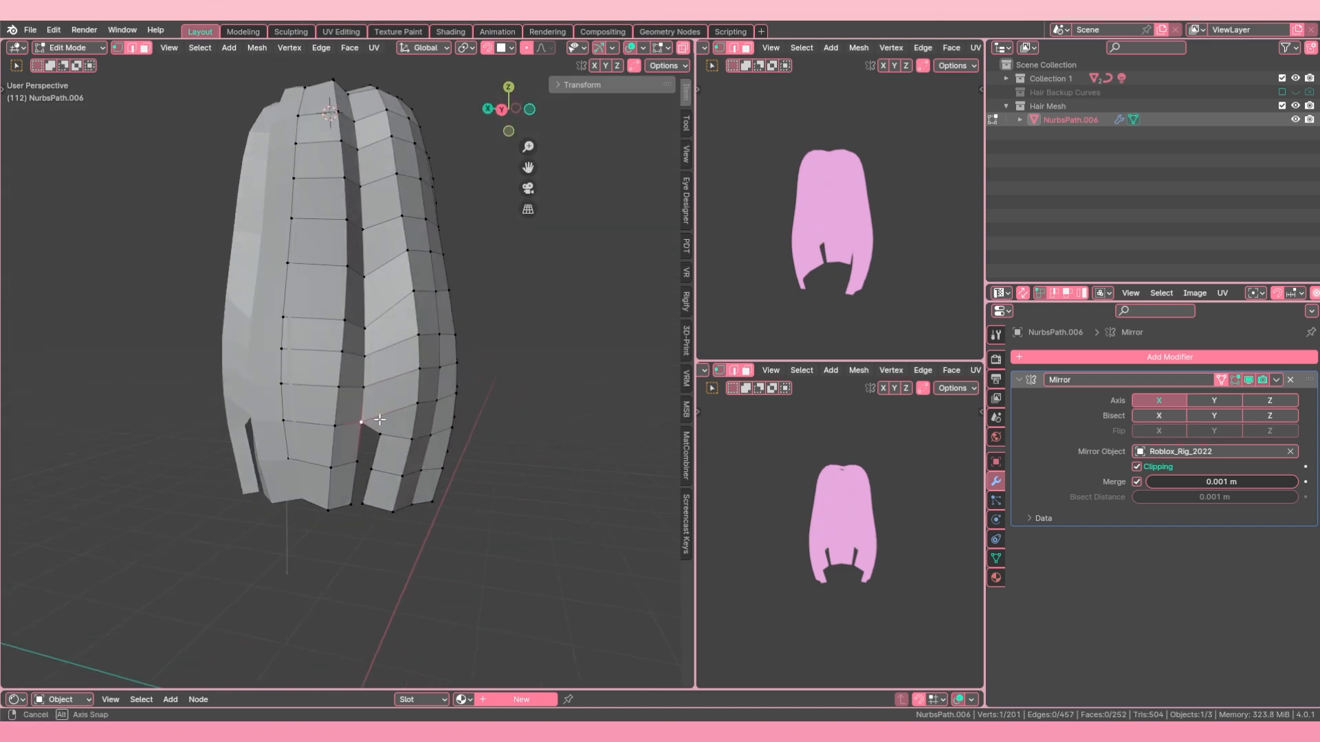
Step: Move the side strand's border vertices at the open slit individually along the X axis to even out its edge
right_click(382, 439)
key("g")
right_click(394, 450)
key("g")
key("x")
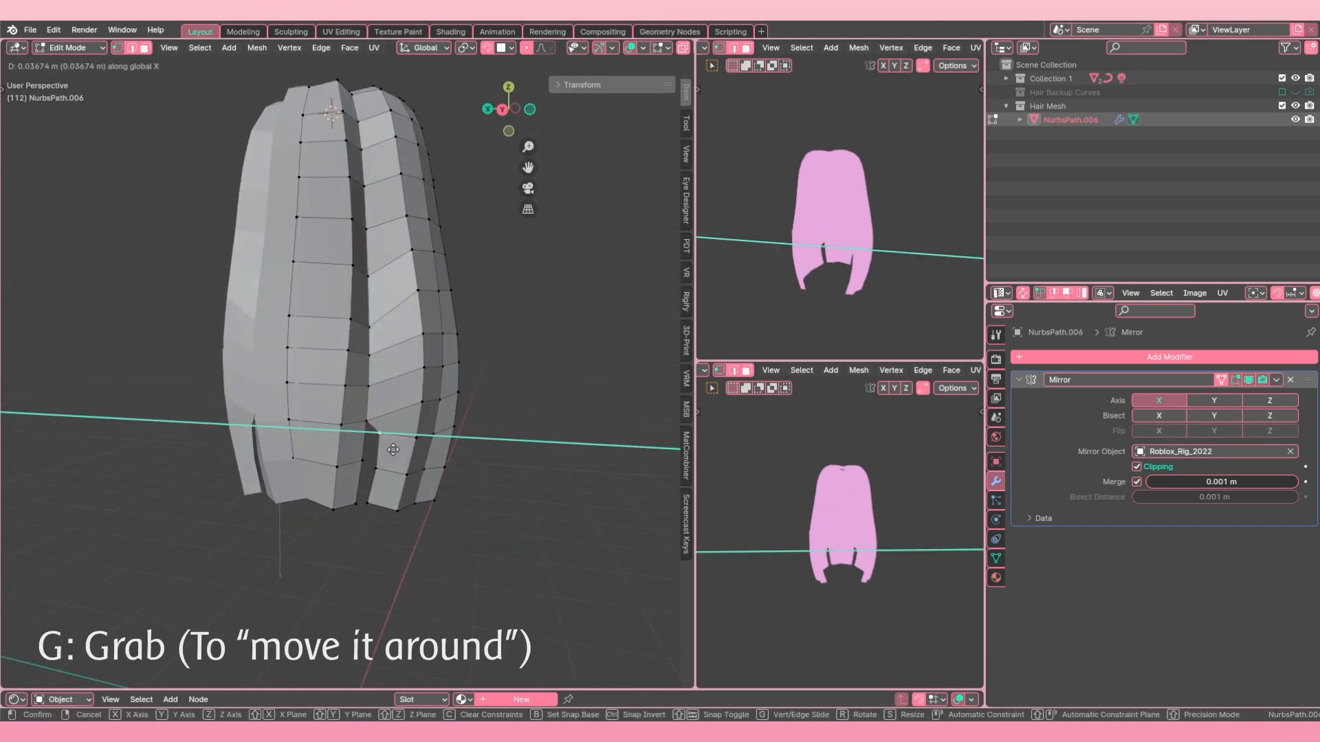
left_click(386, 453)
right_click(387, 472)
key("g")
key("x")
left_click(383, 469)
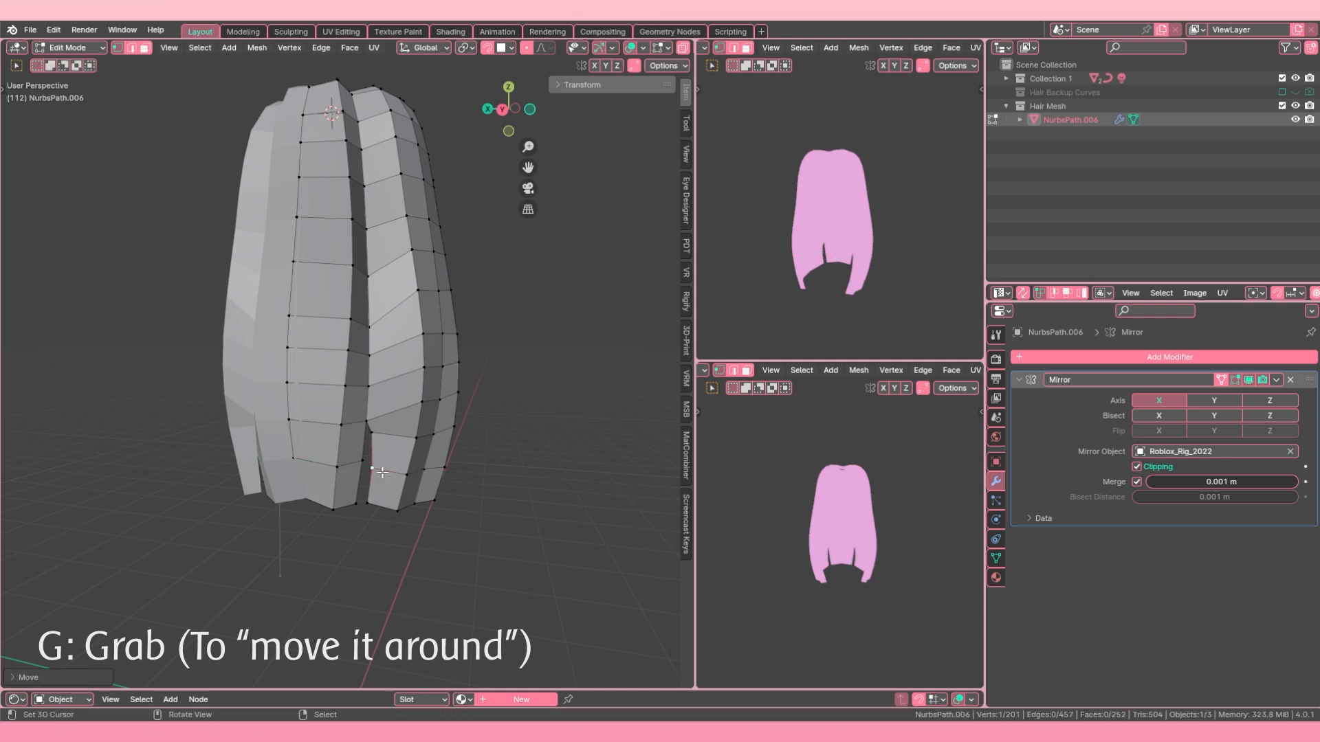
middle_click_drag(394, 452, 386, 447)
right_click(365, 432)
Step: Select the three border vertices of the side strand at the slit and move them together along the X axis
key("Tab")
scroll(406, 439, "down", 4)
key("alt+a")
mouse_move(400, 357)
middle_mouse_down()
mouse_move(364, 349)
mouse_move(401, 356)
middle_mouse_up()
key("Tab")
scroll(391, 399, "up", 2)
mouse_move(375, 429)
middle_mouse_down()
mouse_move(356, 430)
mouse_move(406, 447)
mouse_move(359, 445)
middle_mouse_up()
key("g")
key("x")
left_click(417, 438)
Step: Rotate the three selected slit vertices by about -7.4°
middle_click_drag(359, 445, 359, 361, "shift")
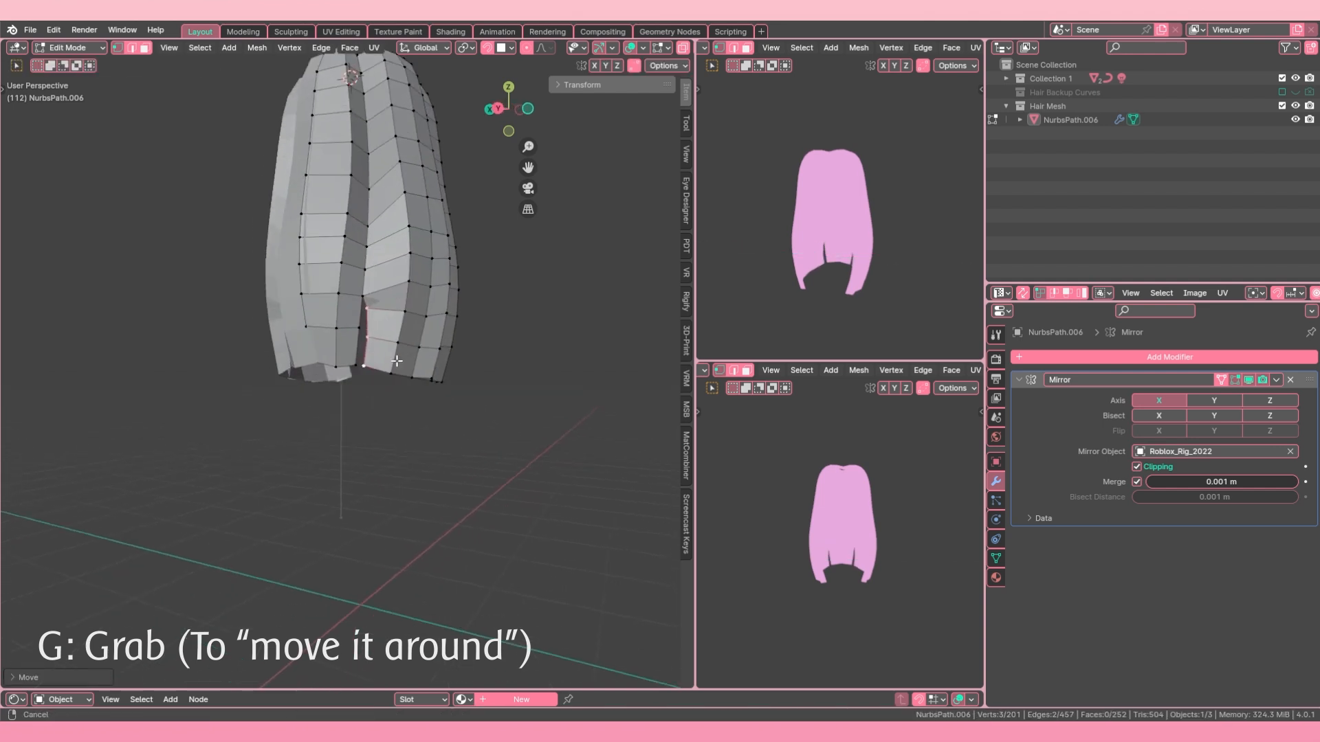
scroll(359, 357, "up", 4)
key("r")
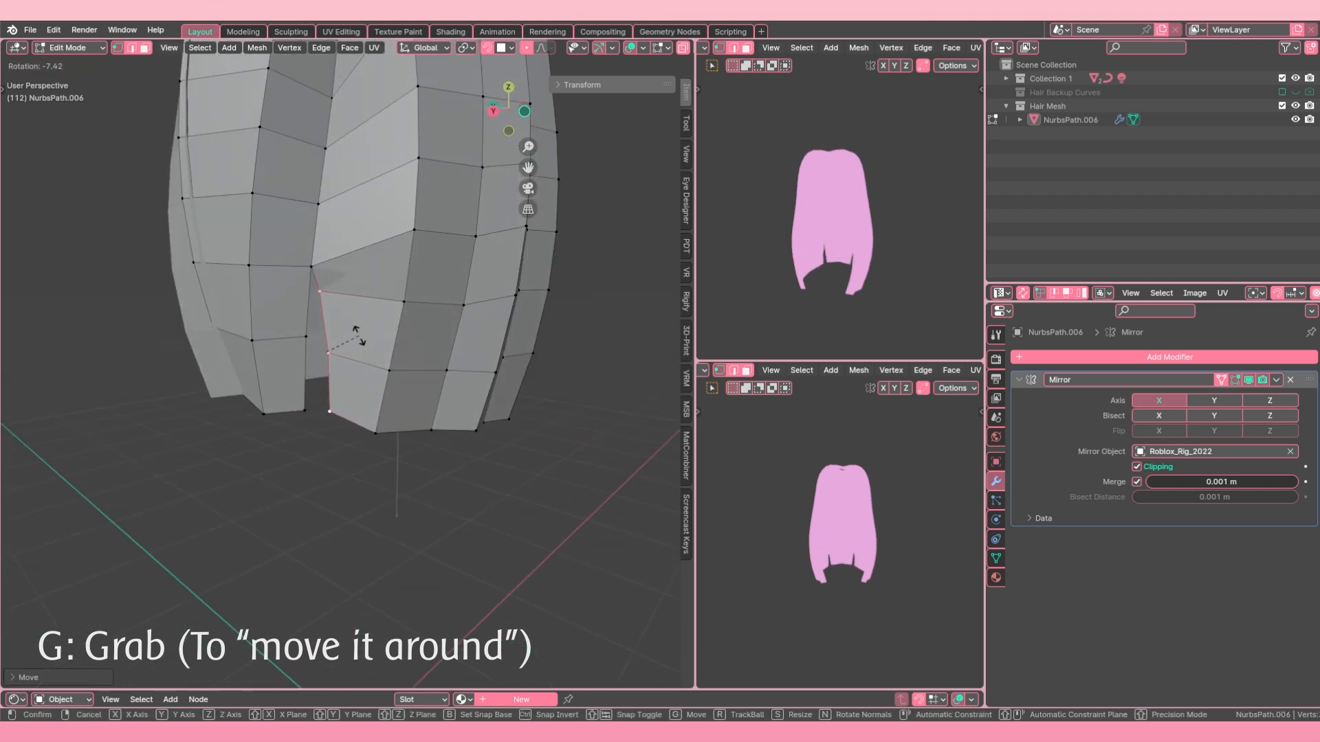
left_click(355, 335)
Step: Move the three slit vertices along the Y axis, deselect everything, and return to Object Mode
middle_click_drag(352, 344, 353, 370)
key("g")
key("y")
left_click(322, 377)
scroll(375, 387, "down", 5)
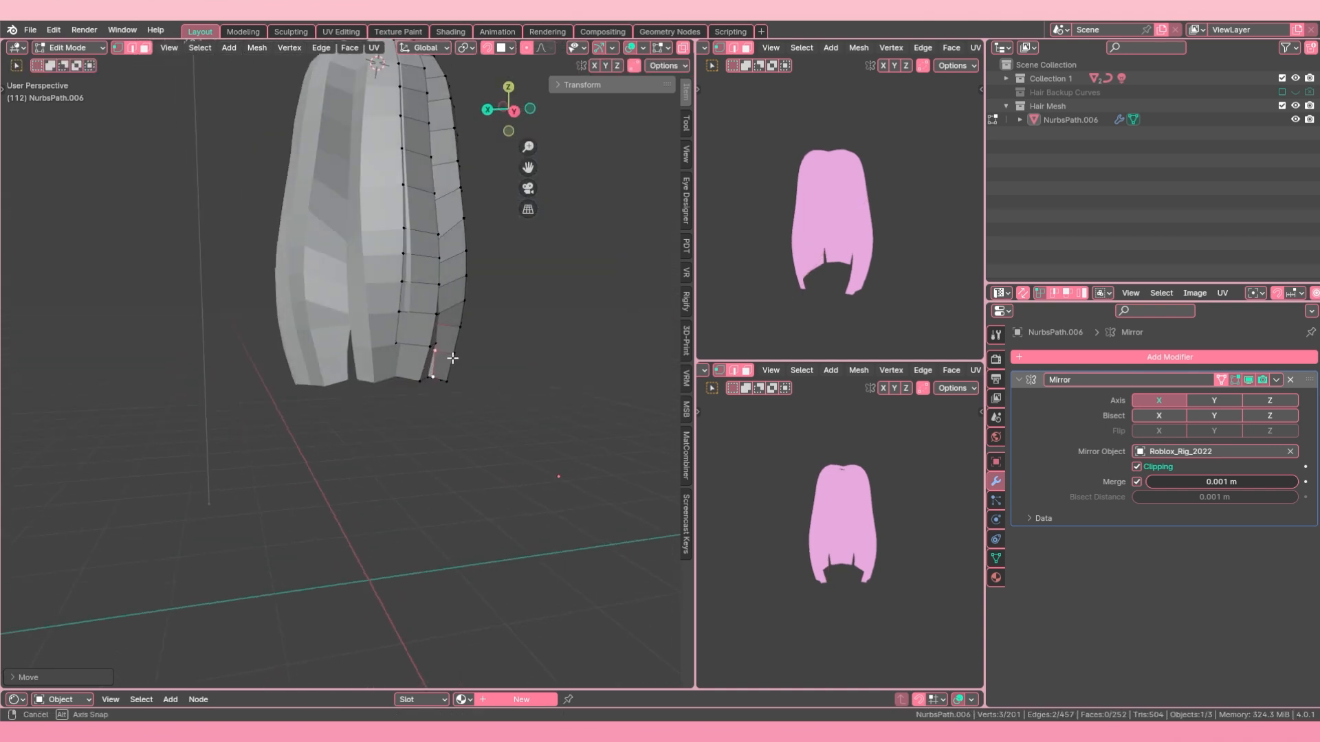
key("a")
key("Tab")
scroll(433, 373, "down", 1)
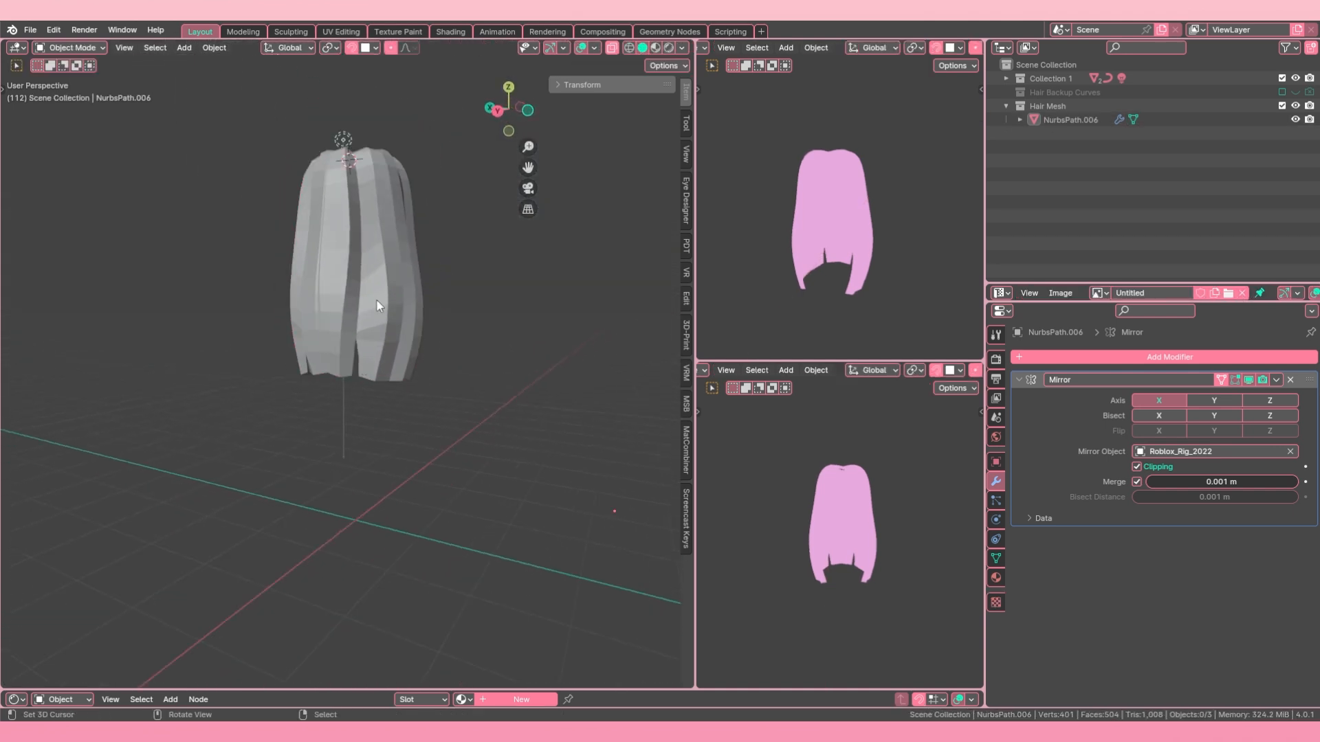
Step: In Edit Mode, move the back strand's centre border loop about -0.17 m along X onto the mirror plane
middle_click_drag(377, 299, 323, 337)
left_click(323, 337)
scroll(233, 364, "up", 4)
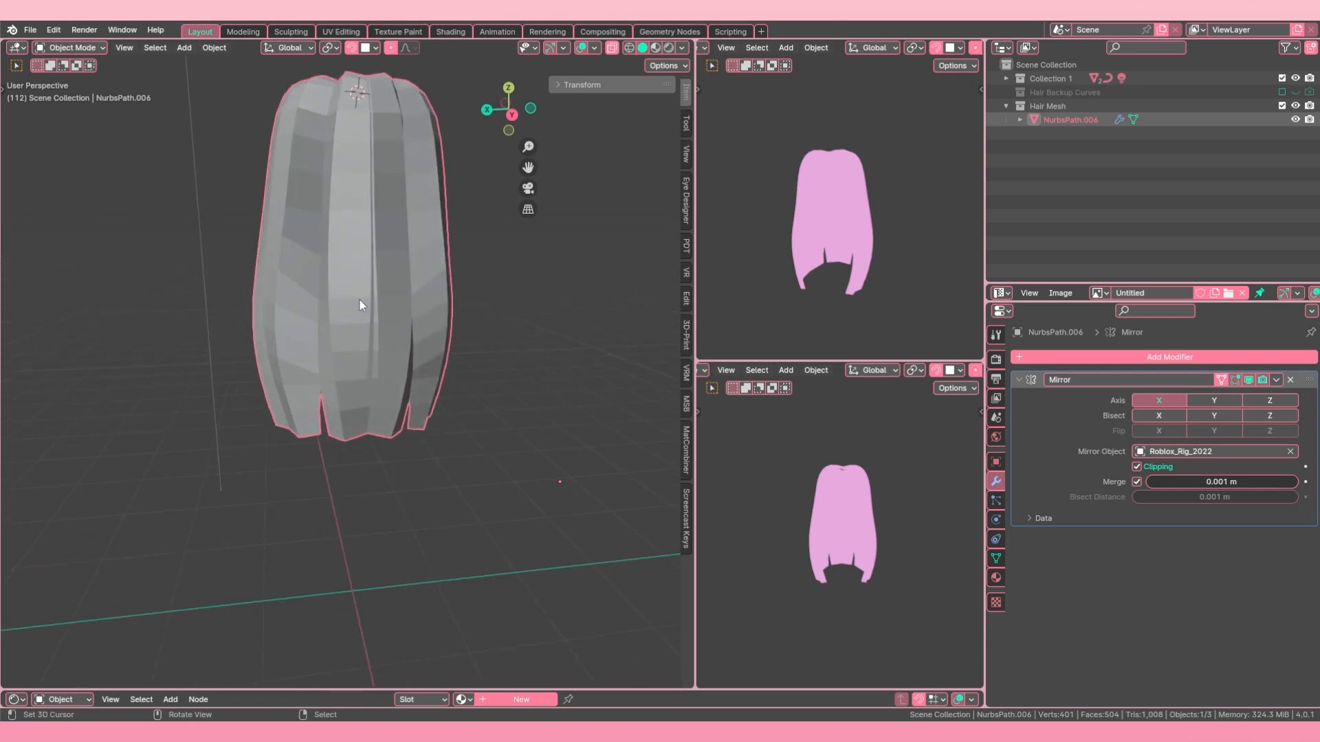
key("Tab")
middle_click_drag(371, 330, 330, 404)
scroll(318, 248, "up", 2)
middle_click_drag(318, 247, 319, 278)
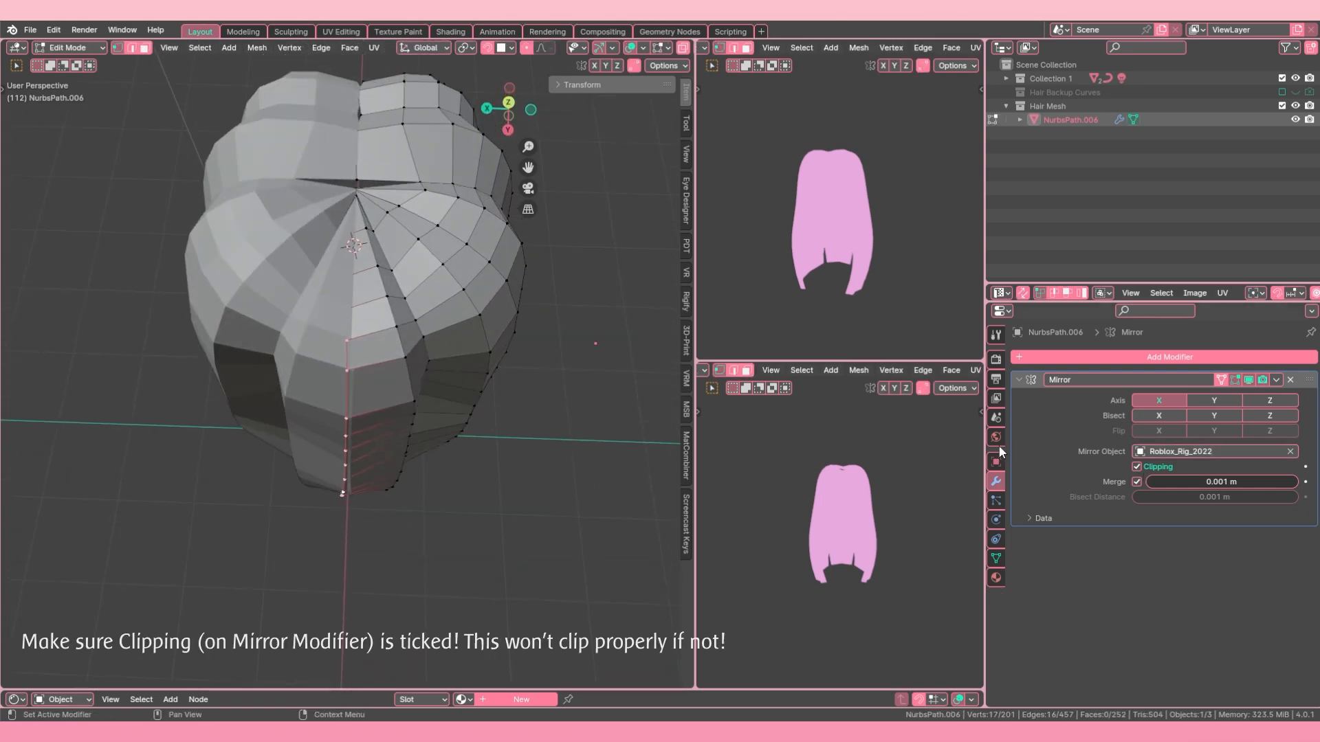
key("g")
key("x")
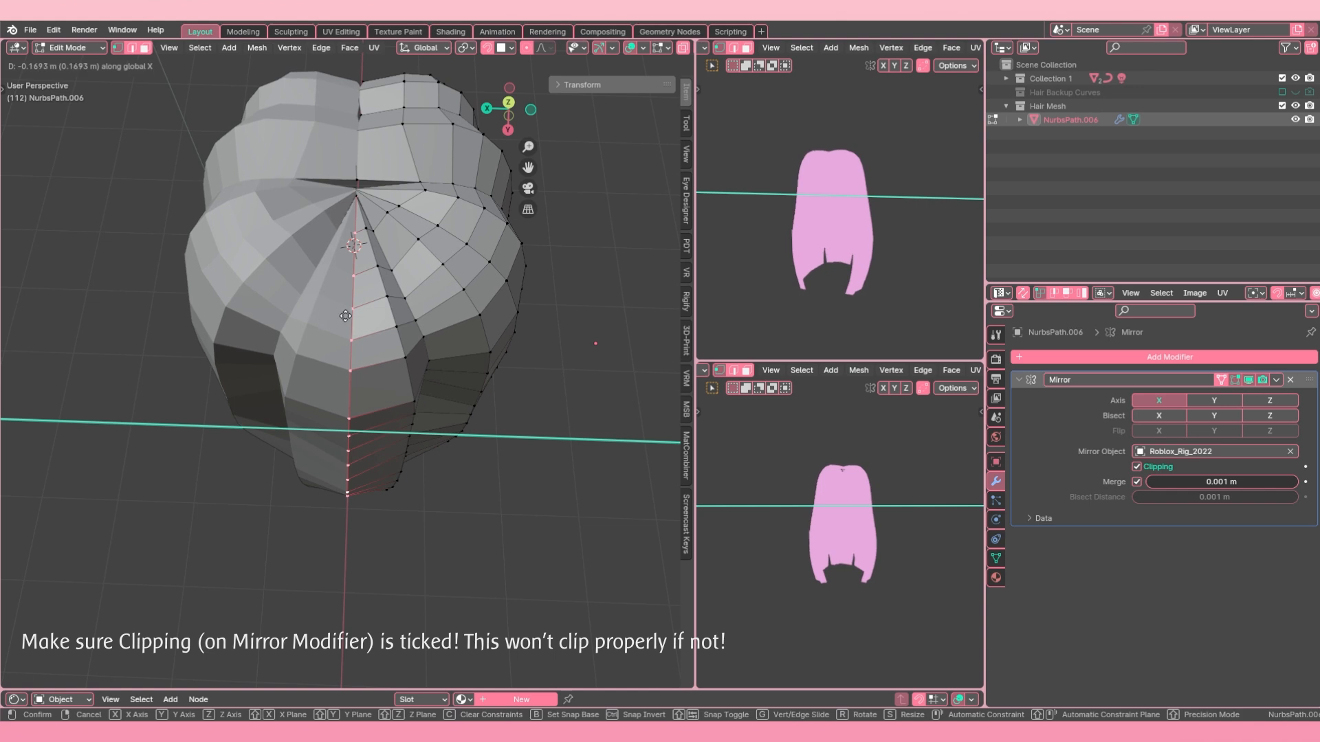
left_click(345, 315)
Step: Try pulling the centre border loop away from the mirror plane along X to test the mirror clipping
middle_click_drag(345, 315, 333, 381)
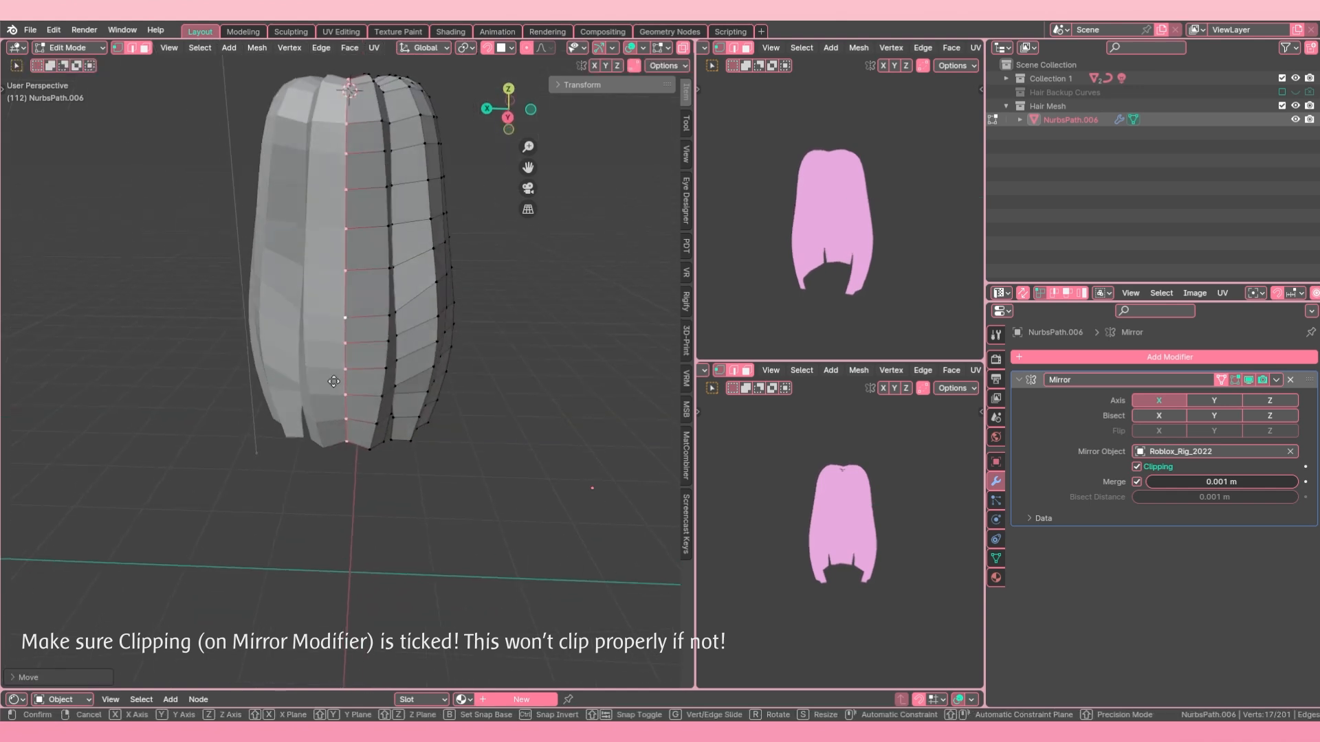
key("x")
left_click(437, 396)
middle_click_drag(425, 388, 381, 409)
key("g")
key("x")
left_click(374, 269)
Step: Turn on X-ray, circle-select the cluster of strand-end vertices at the crown, and merge them into one
middle_click_drag(374, 267, 382, 302)
scroll(382, 303, "up", 5)
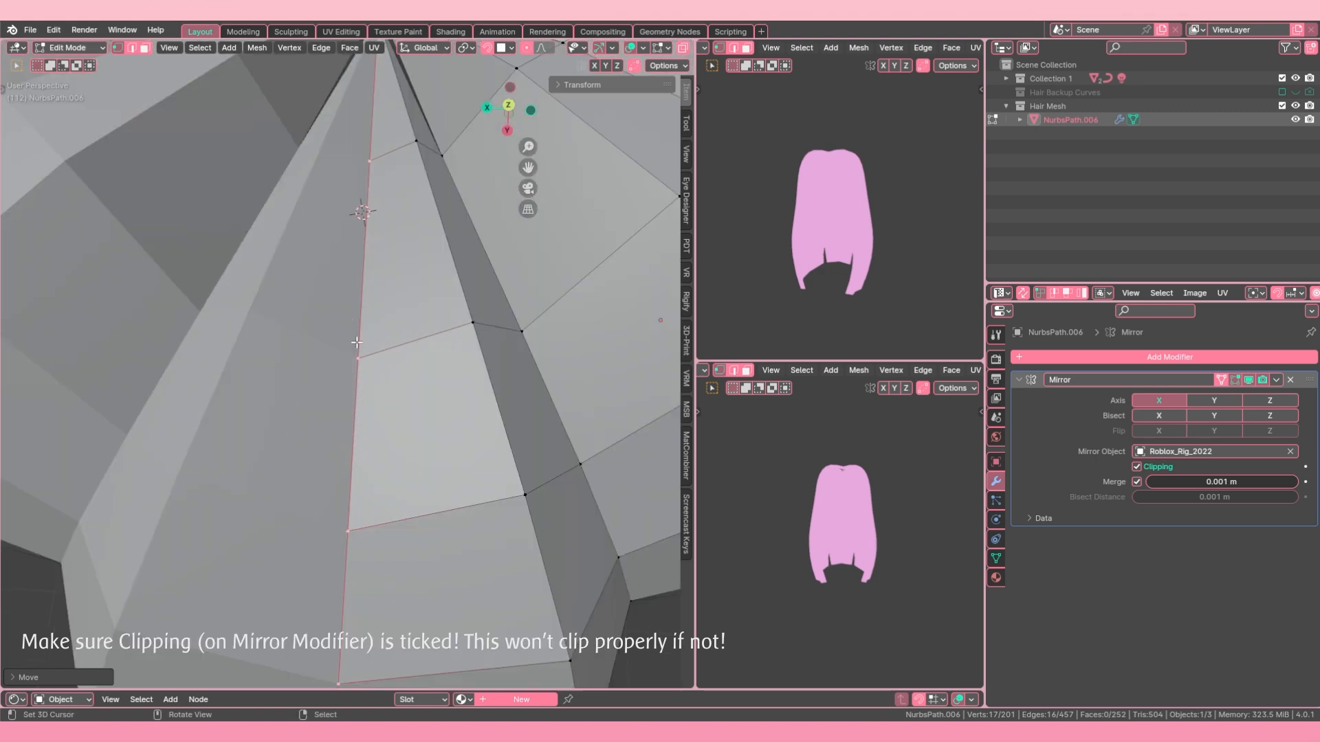
key("a")
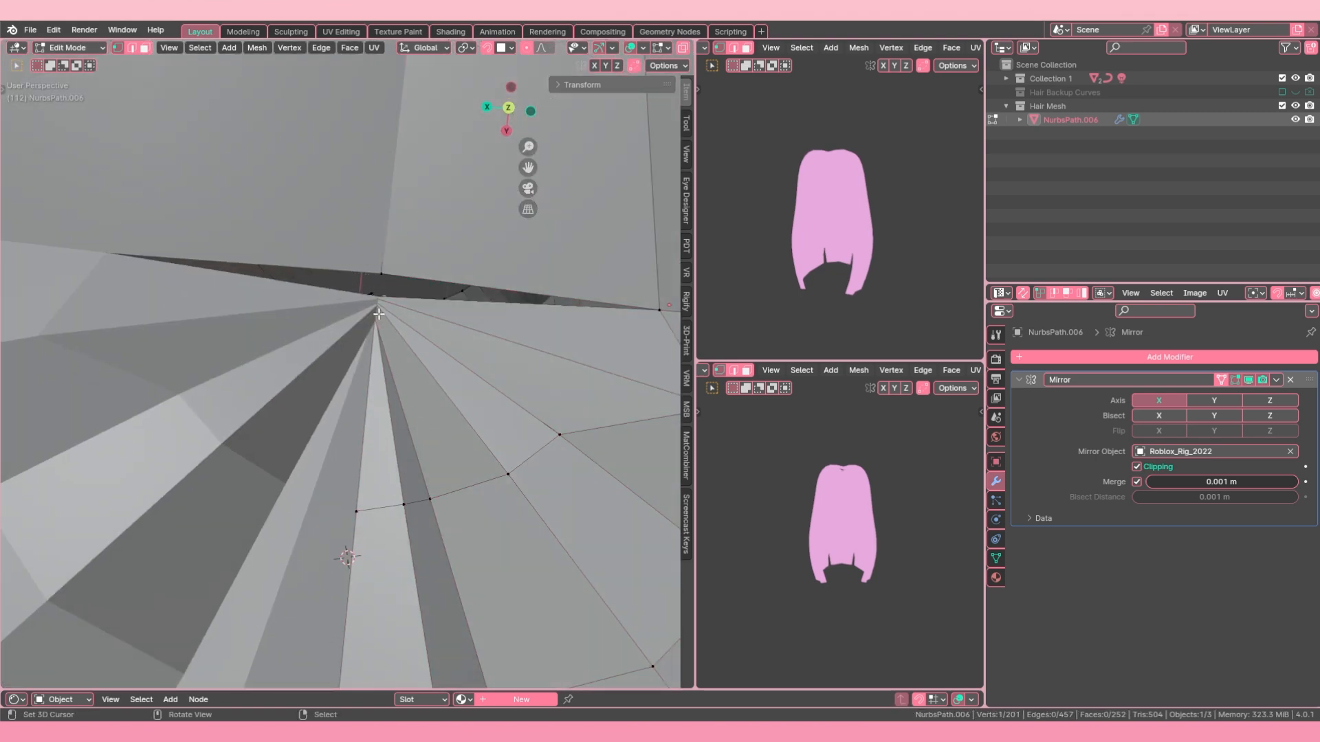
key("alt+z")
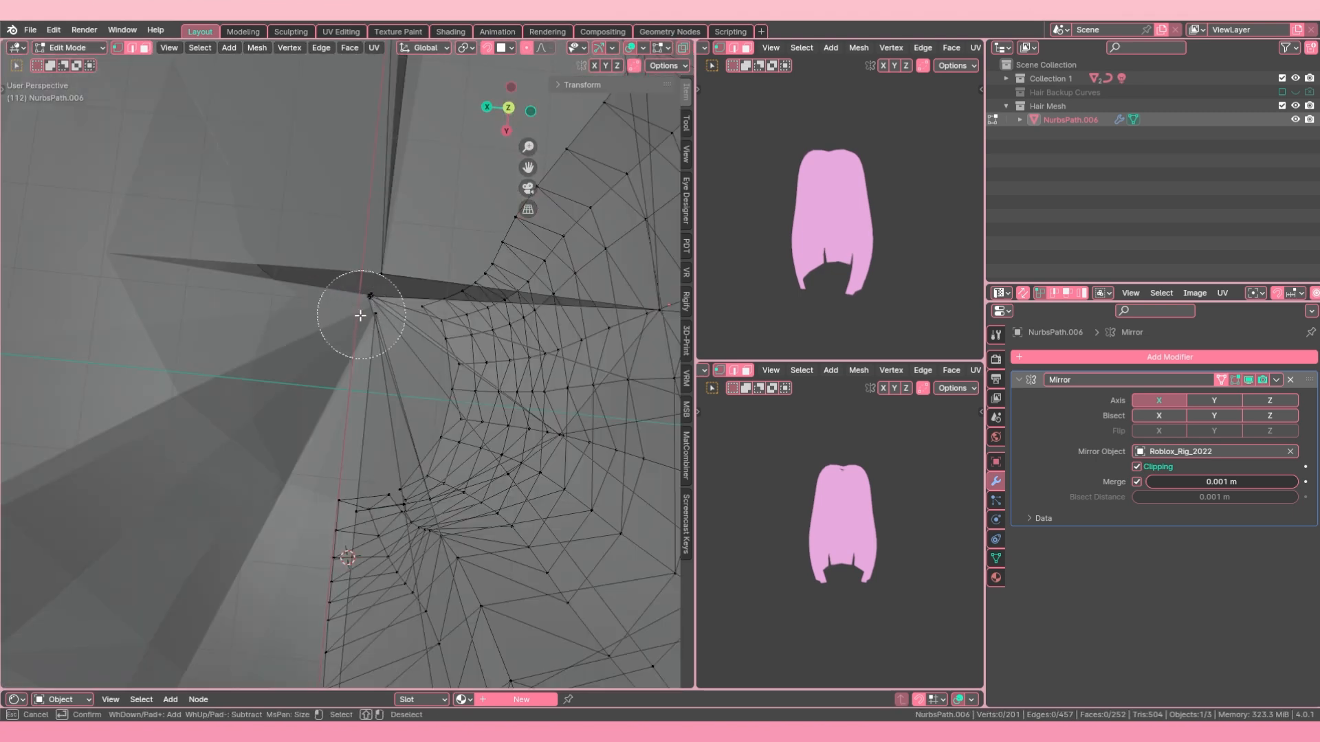
middle_click_drag(347, 333, 303, 342)
scroll(324, 378, "down", 6)
scroll(324, 378, "up", 3)
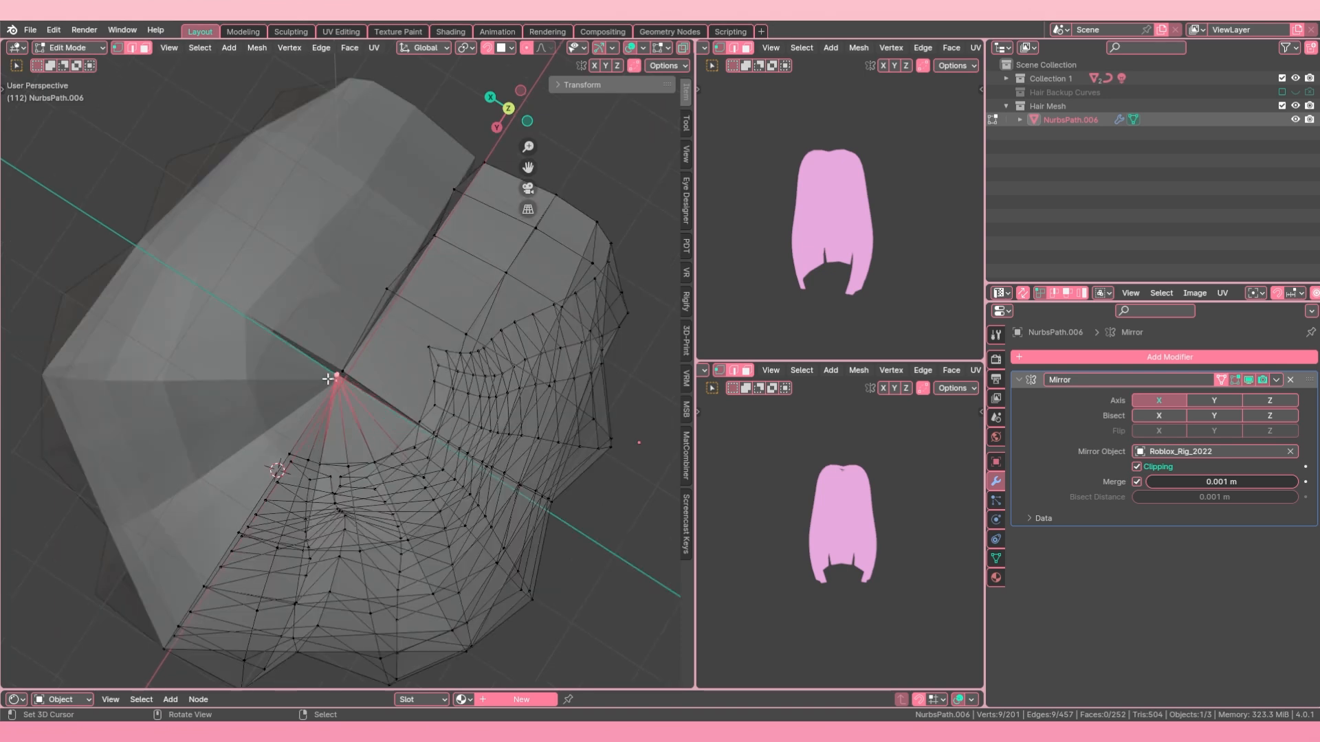
key("m")
left_click(323, 377)
key("m")
left_click(286, 371)
Step: Merge the two neighbouring vertices beside the crown gap at the last selected one
mouse_move(309, 376)
middle_mouse_down()
mouse_move(352, 374)
mouse_move(328, 362)
middle_mouse_up()
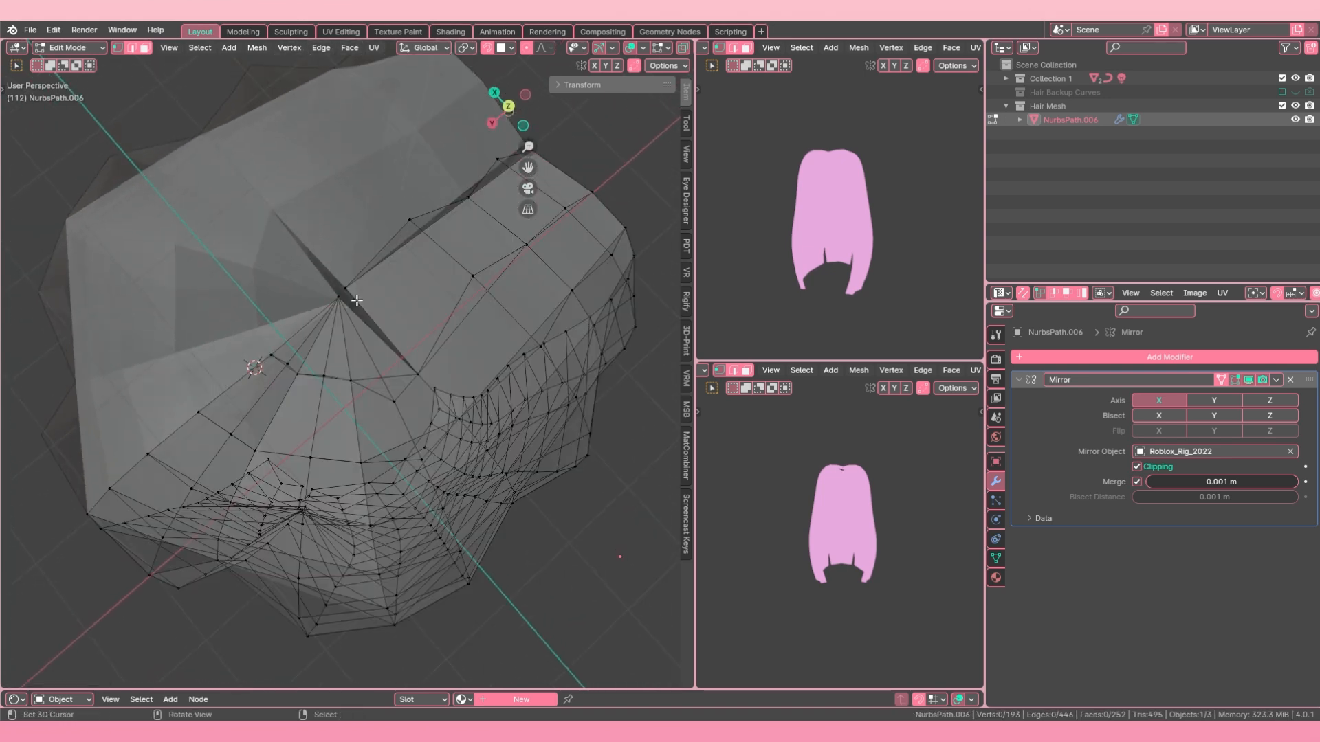
key("m")
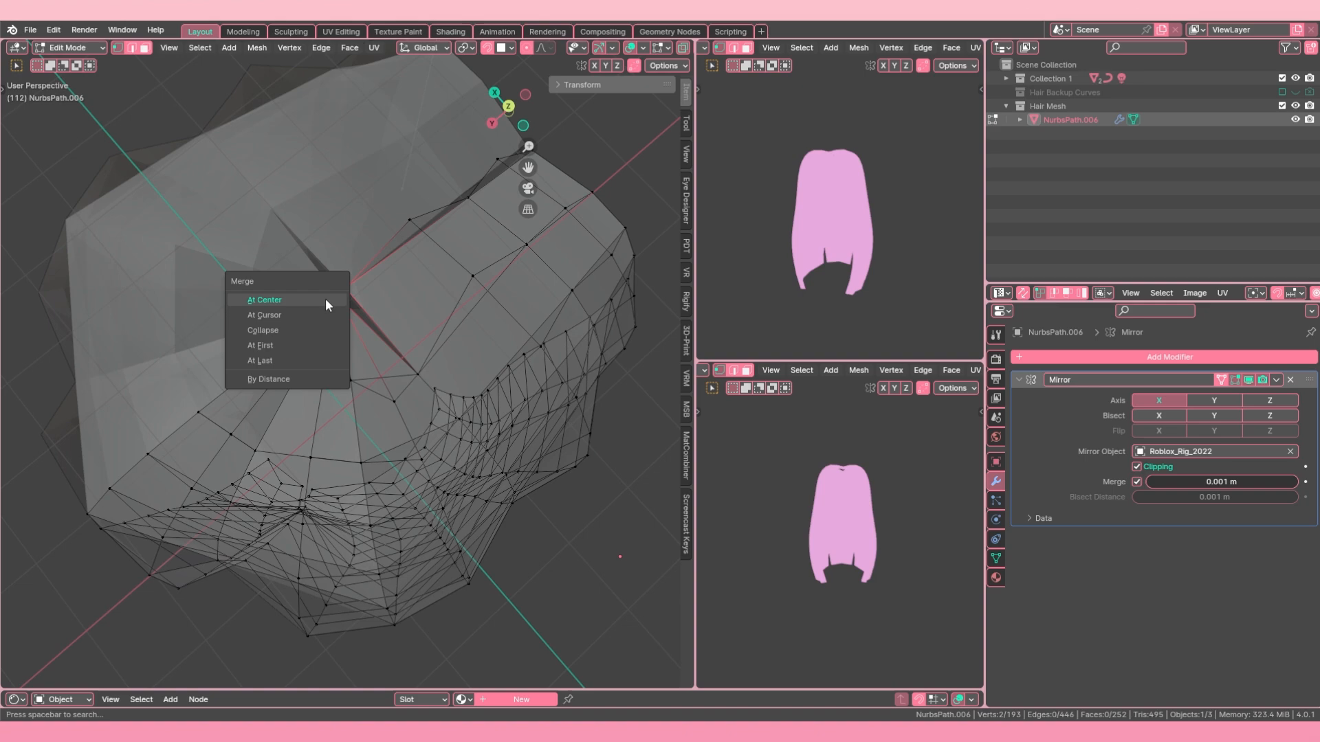
left_click(269, 358)
Step: Move the five centre border vertices beyond the crown along X onto the mirror plane, and return to Object Mode
middle_click_drag(267, 358, 392, 333)
right_click(307, 371, "alt")
right_click(411, 345, "alt+shift")
scroll(398, 337, "down", 6)
key("g")
key("x")
left_click(409, 332)
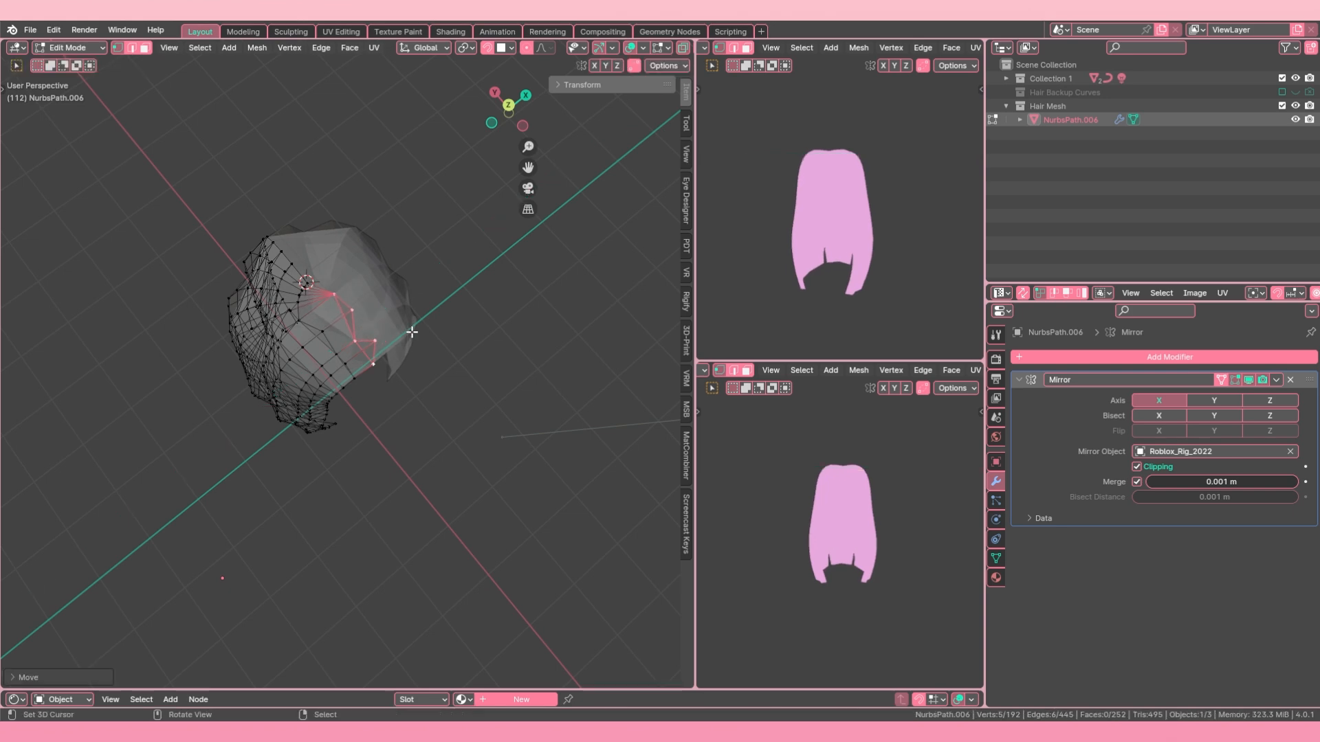
key("g")
key("x")
left_click(377, 350)
key("Tab")
scroll(378, 353, "down", 3)
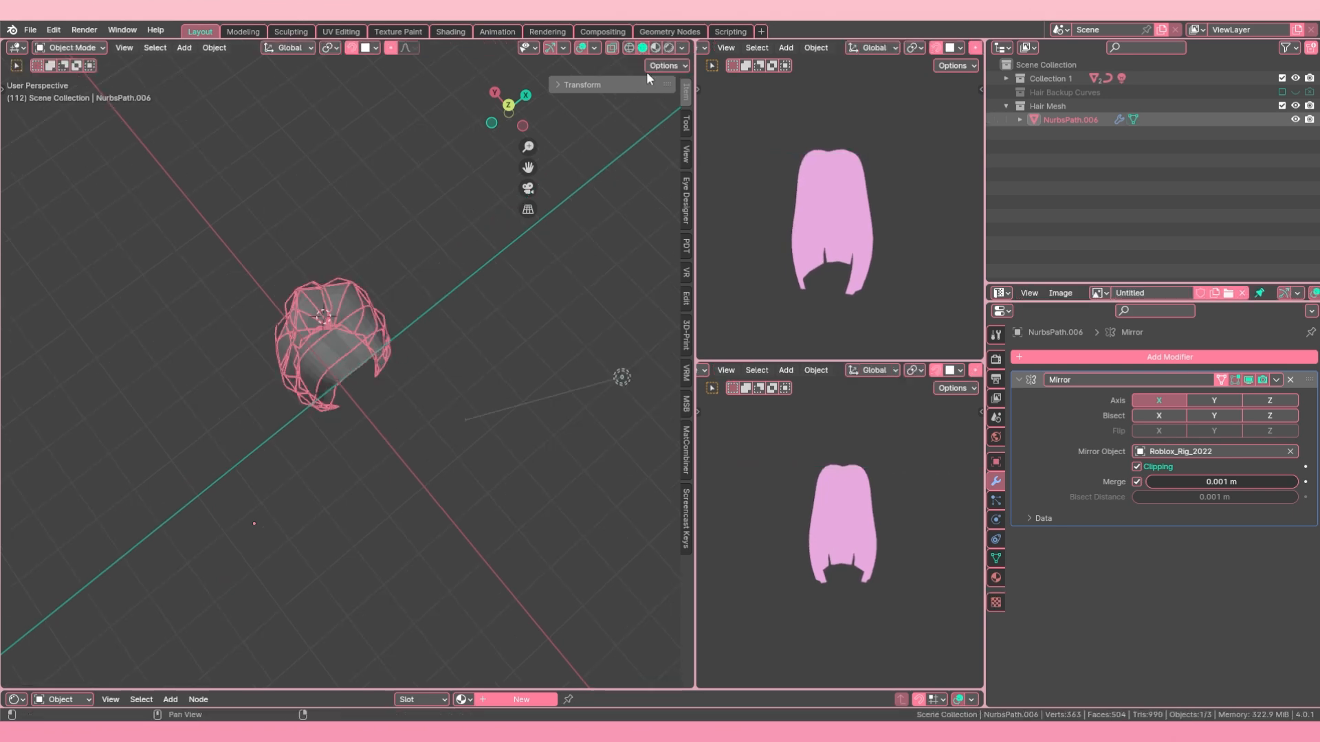
mouse_move(430, 327)
middle_mouse_down()
mouse_move(365, 222)
mouse_move(353, 249)
middle_mouse_up()
mouse_move(436, 253)
middle_mouse_down()
mouse_move(319, 278)
mouse_move(423, 274)
mouse_move(412, 299)
mouse_move(332, 317)
mouse_move(345, 286)
mouse_move(398, 295)
middle_mouse_up()
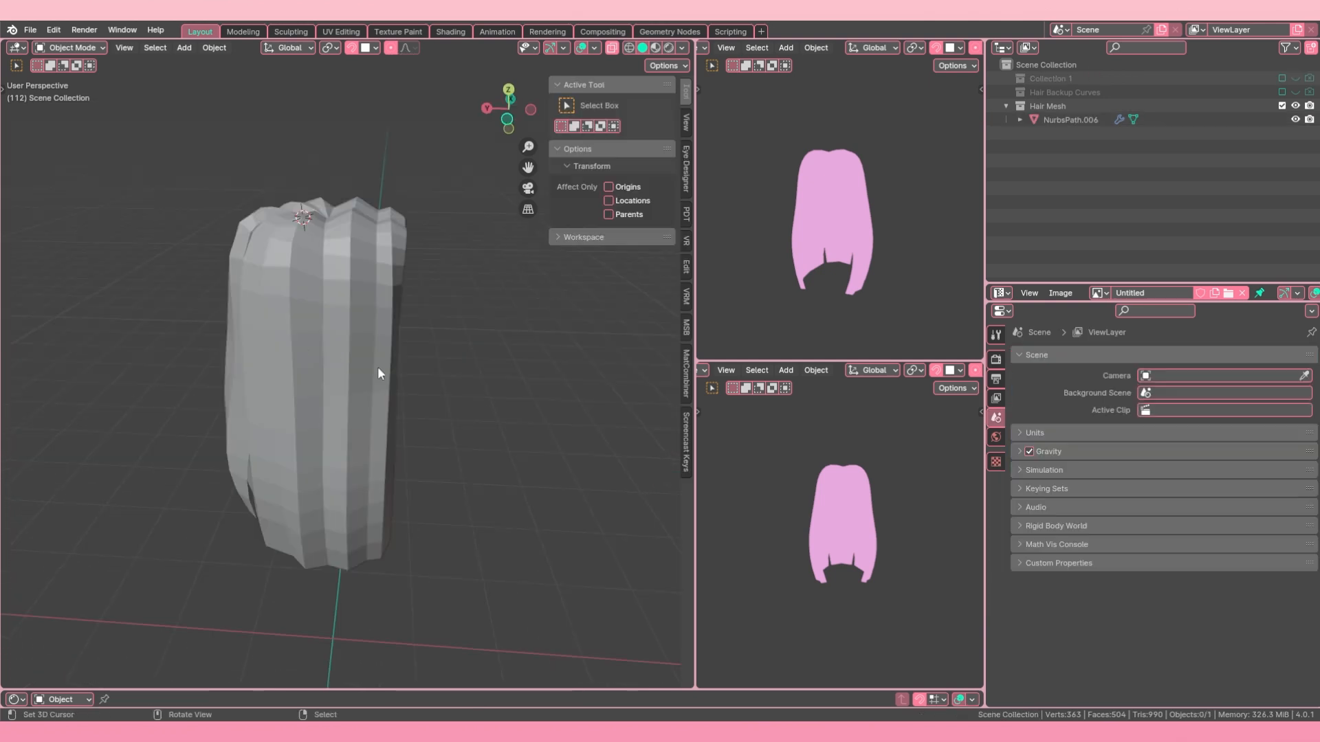
middle_click_drag(377, 366, 270, 370)
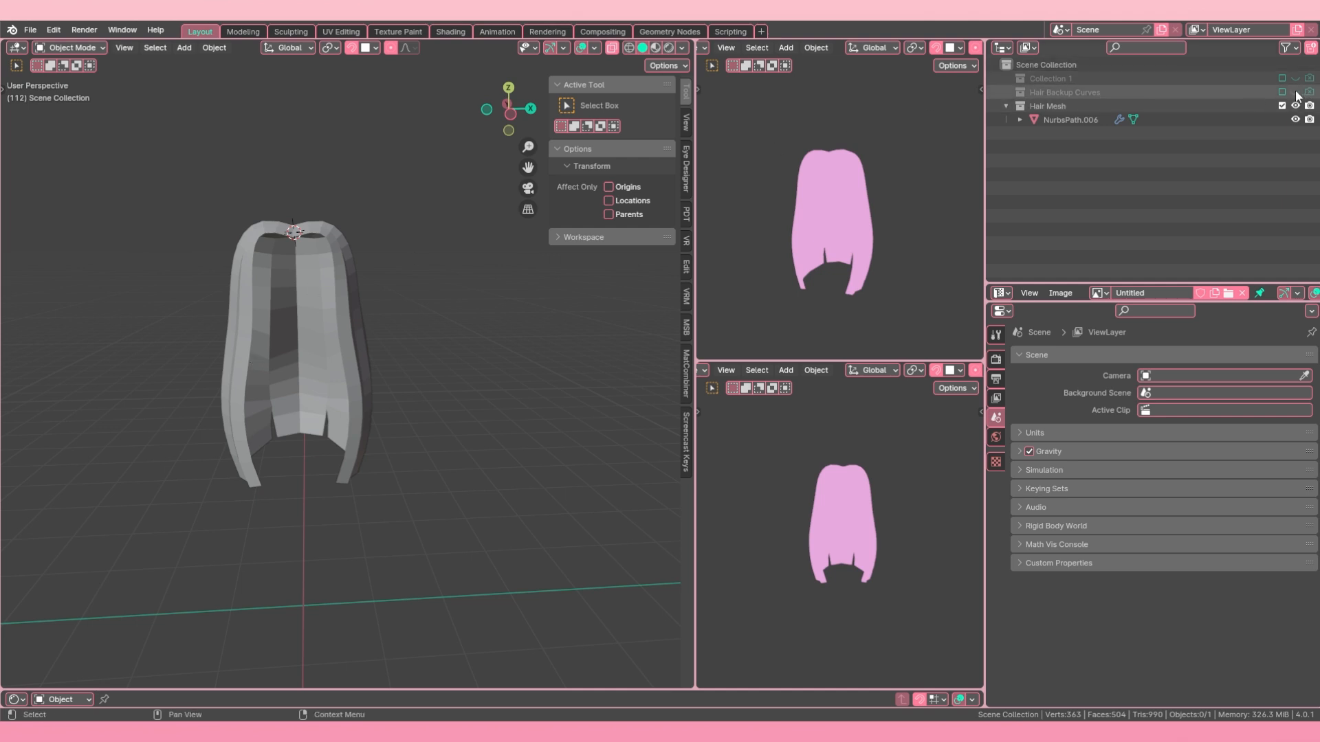
scroll(923, 174, "down", 1)
middle_click_drag(484, 256, 612, 273)
middle_click_drag(385, 392, 236, 413)
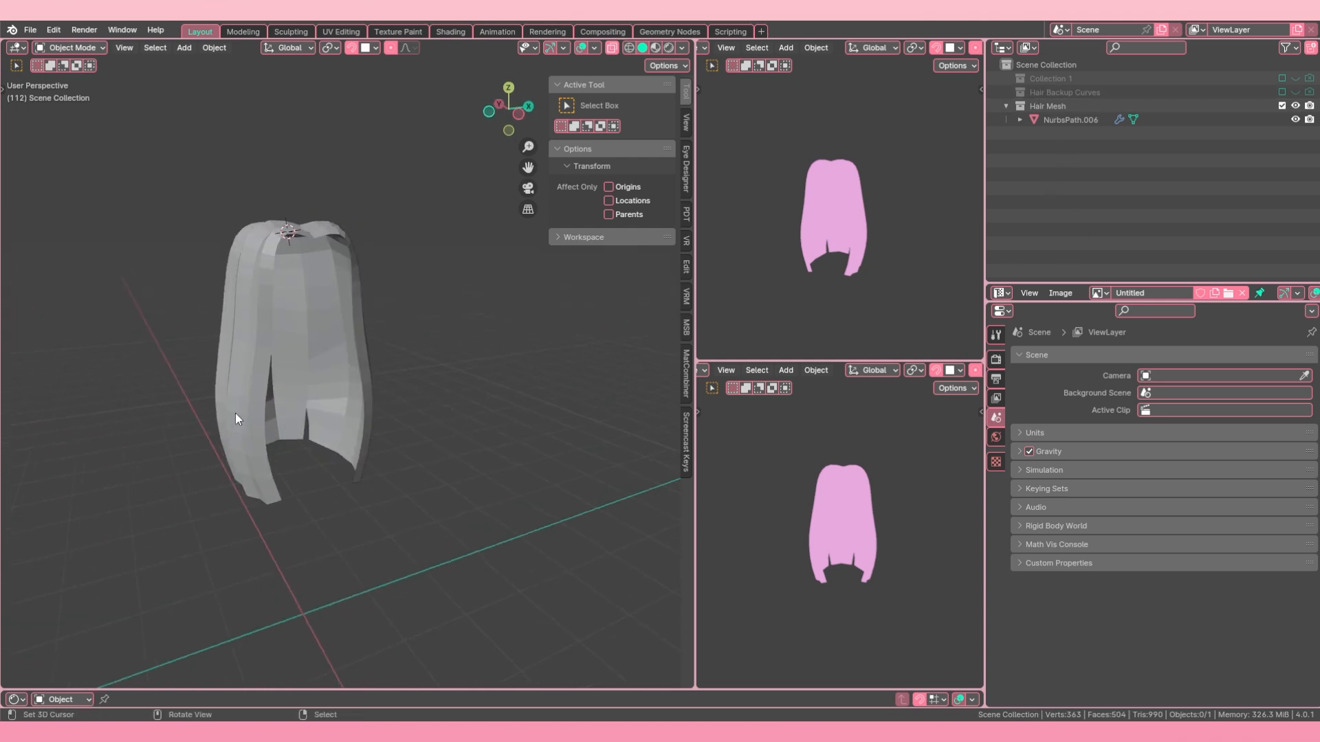
Step: Exclude the Hair Mesh collection from the view layer and include the Hair Backup Curves collection
left_click(1282, 106)
left_click(1281, 92)
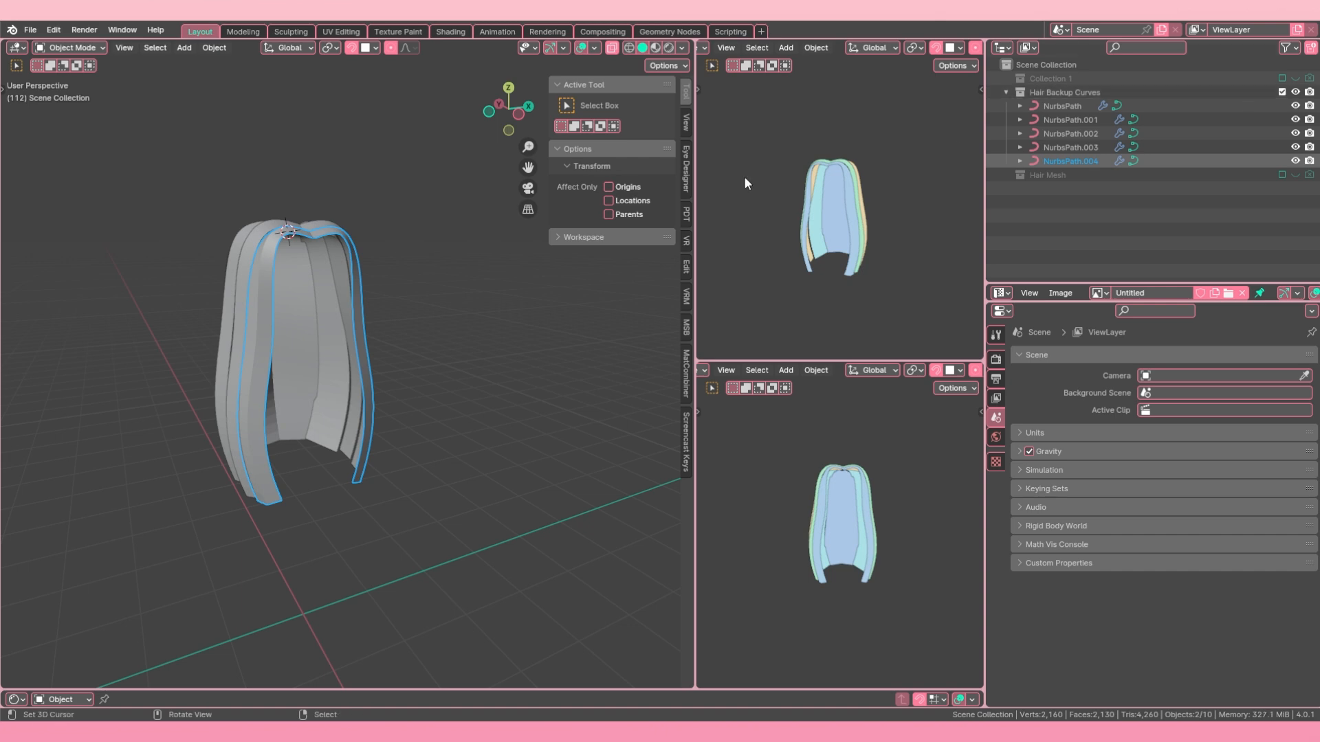
middle_click_drag(536, 309, 402, 311)
left_click(383, 349)
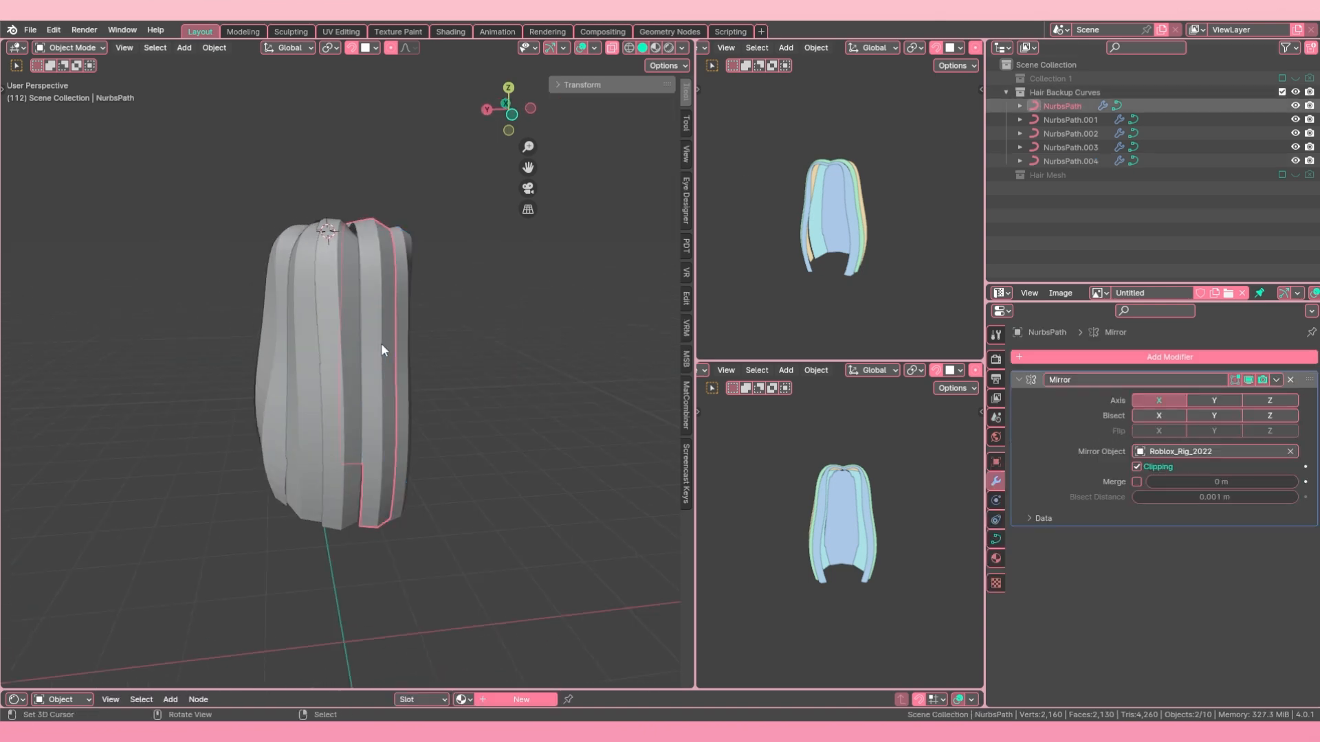
Step: Duplicate the Hair Backup Curves collection with its curves and exclude the original from the view layer
right_click(1069, 93)
left_click(1059, 94)
left_click(1281, 92)
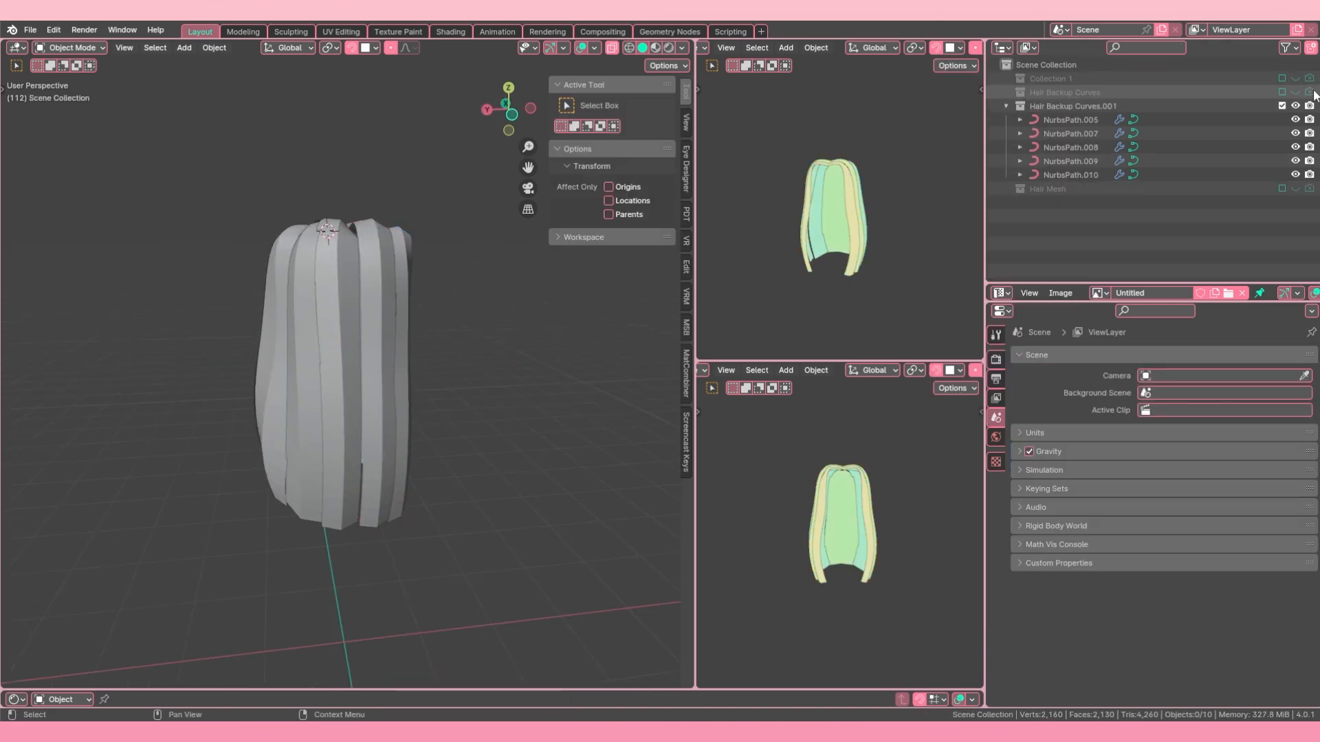
Step: Rename the duplicated collection as Strands
left_click(1076, 102)
double_click(1047, 100)
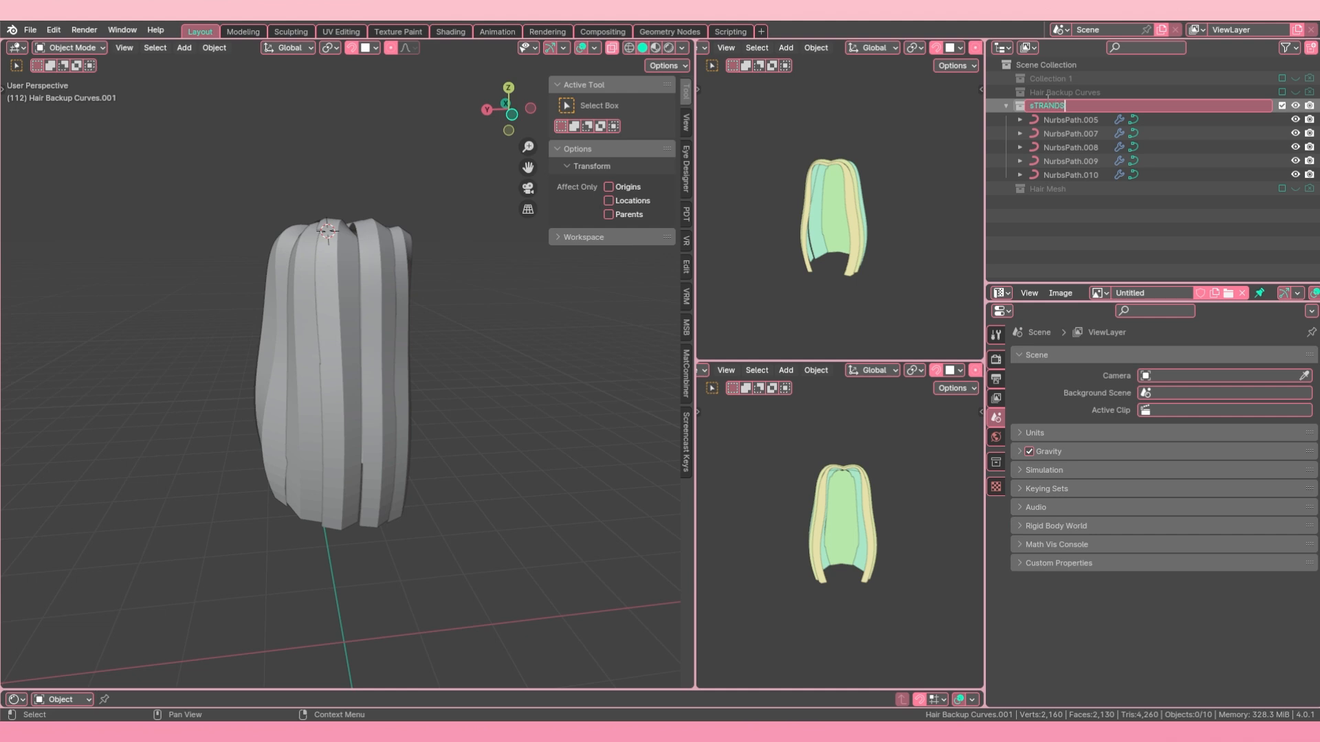
key("Return")
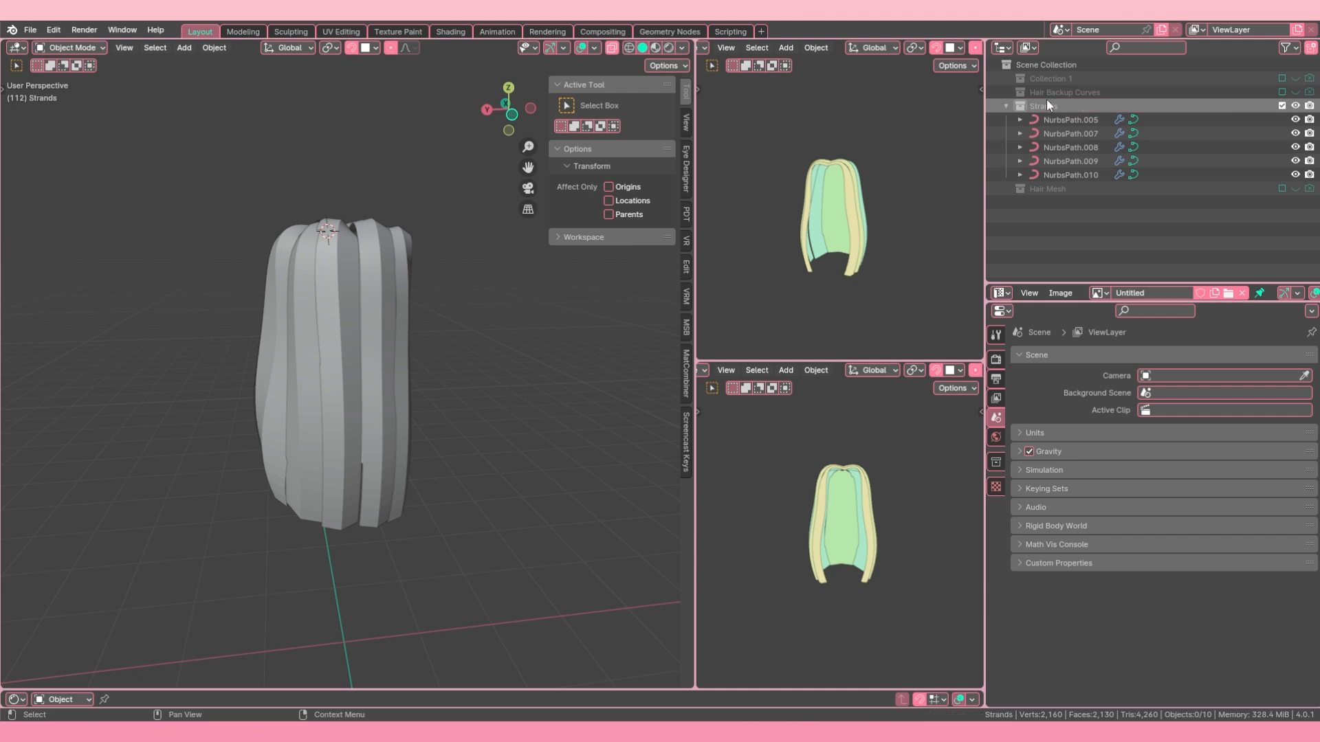
Step: Select all five hair curves in the Strands collection and open them together in Edit Mode
left_click(365, 359)
left_click(382, 372, "shift")
left_click(402, 378, "shift")
left_click(313, 394, "shift")
middle_click_drag(322, 400, 393, 422)
left_click(325, 415, "shift")
key("Tab")
left_click(489, 428)
middle_click_drag(481, 426, 481, 440)
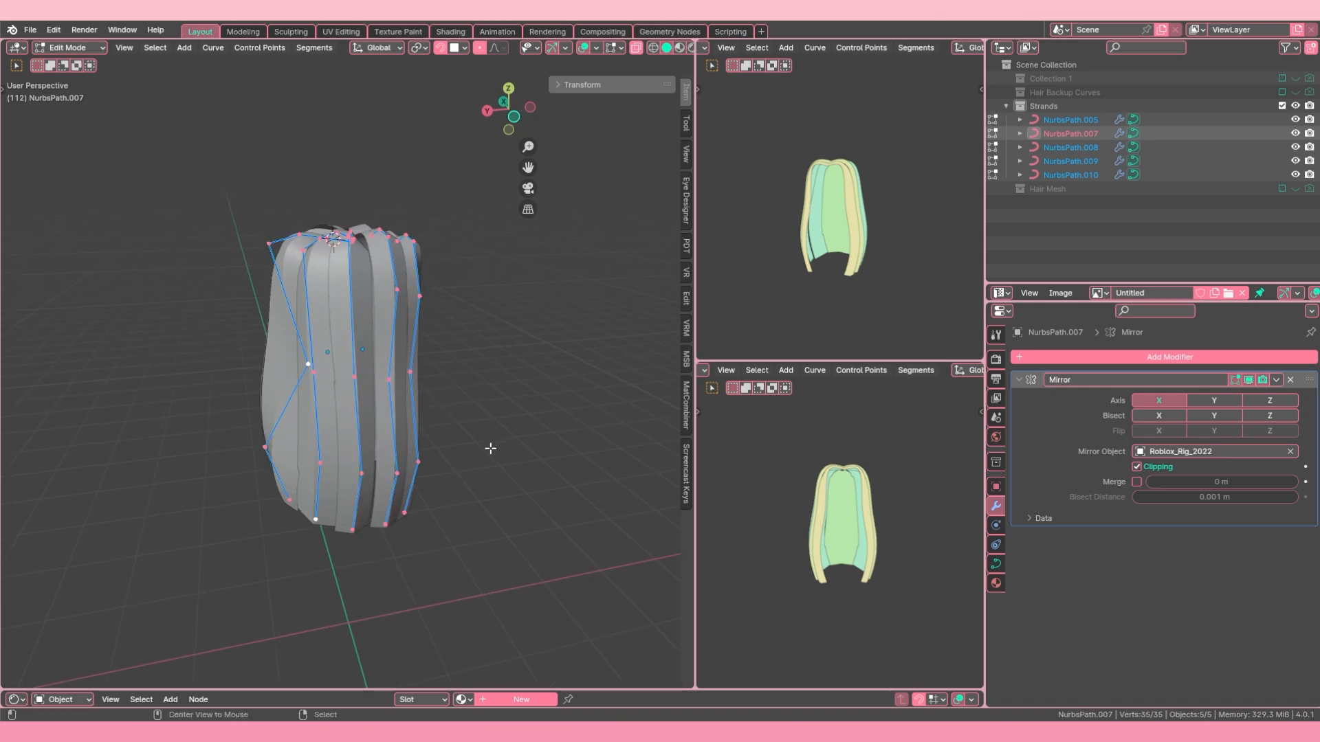
Step: Shrink the radius of all control points to make thin strands, return to Object Mode, and deselect everything
key("a")
key("alt+s")
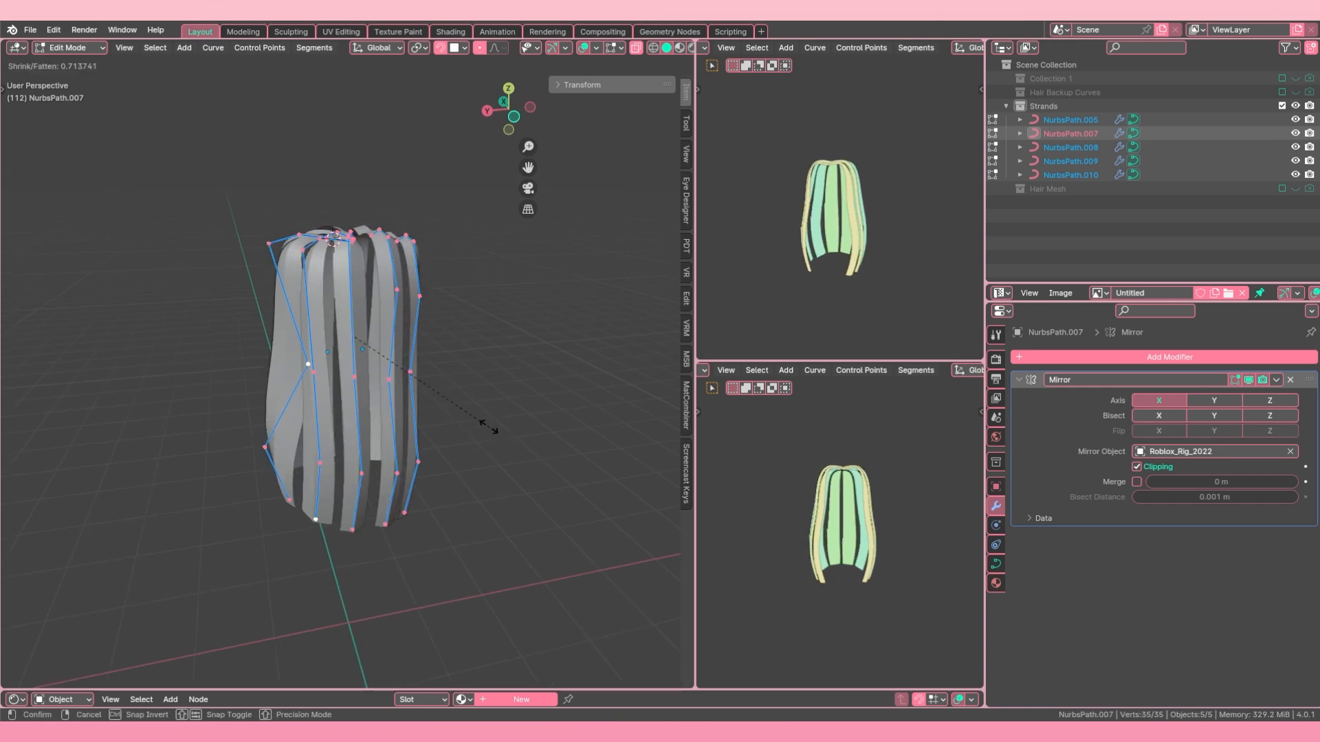
left_click(397, 361)
key("Tab")
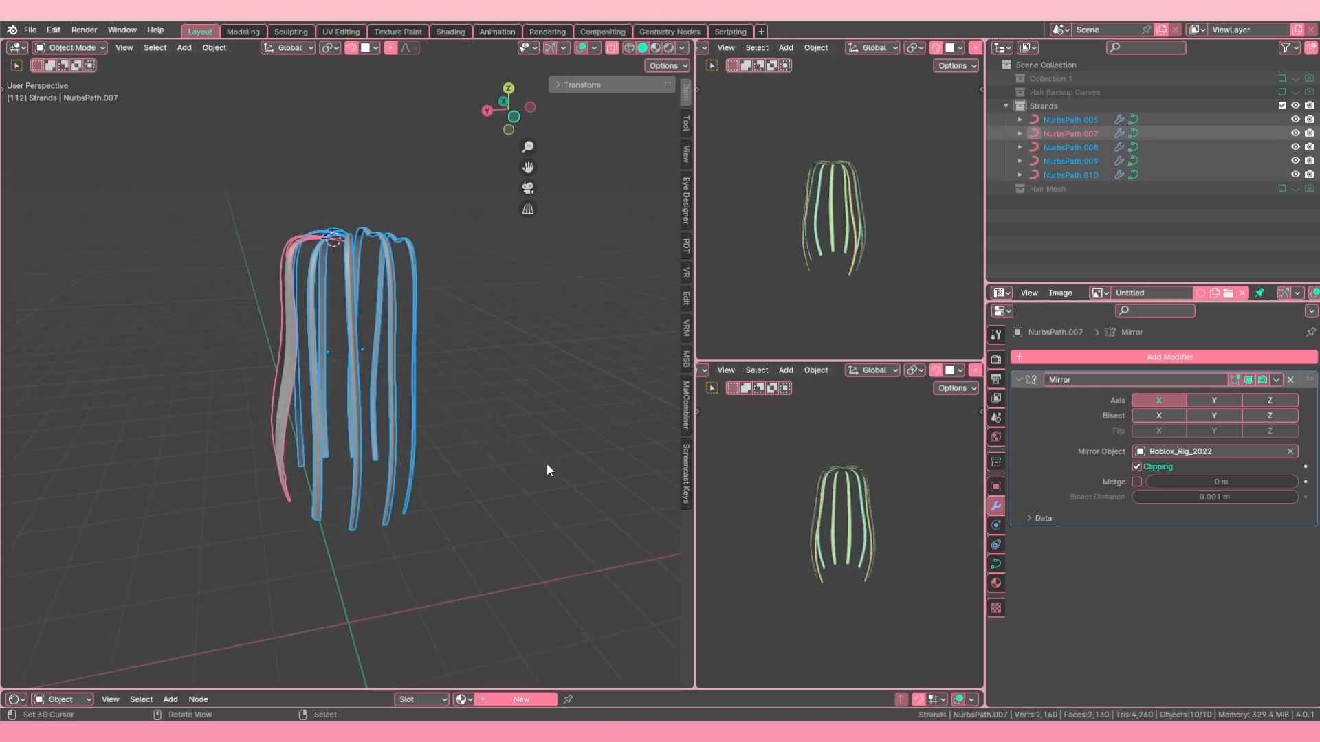
middle_click_drag(546, 463, 334, 444)
key("alt+a")
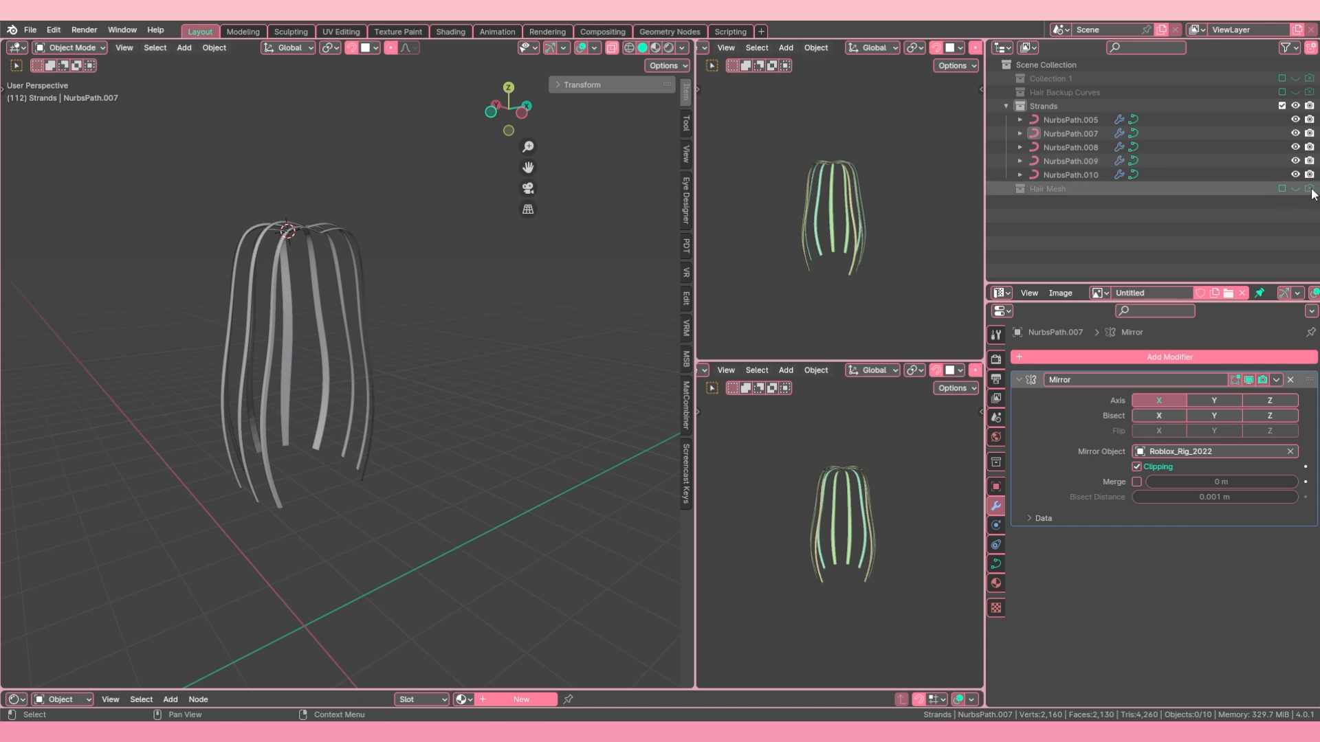
Step: Select all five curves in the Strands collection and open them in Edit Mode with no control points selected
key("Tab")
key("Tab")
left_click(264, 358)
left_click(242, 357, "shift")
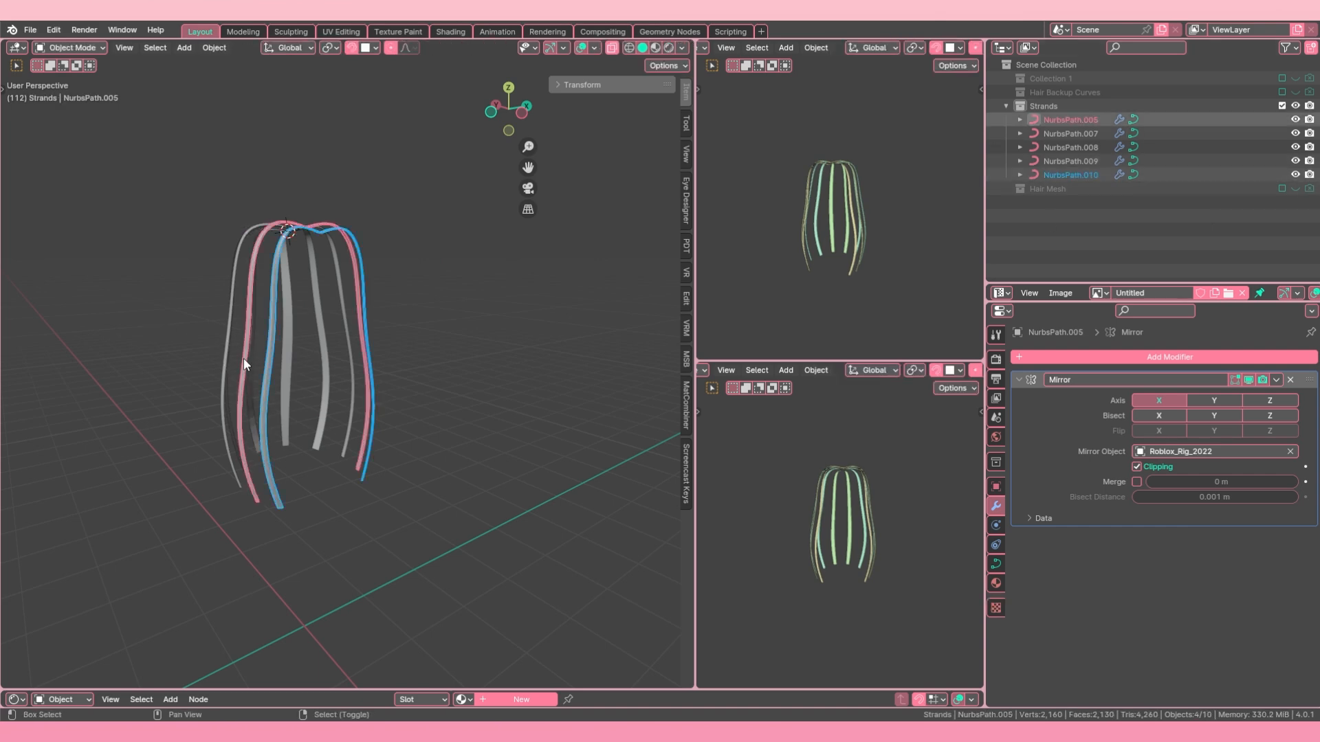
middle_click_drag(244, 358, 296, 378)
left_click(293, 379, "shift")
left_click(256, 386, "shift")
left_click(262, 383, "shift")
key("Tab")
key("alt+a")
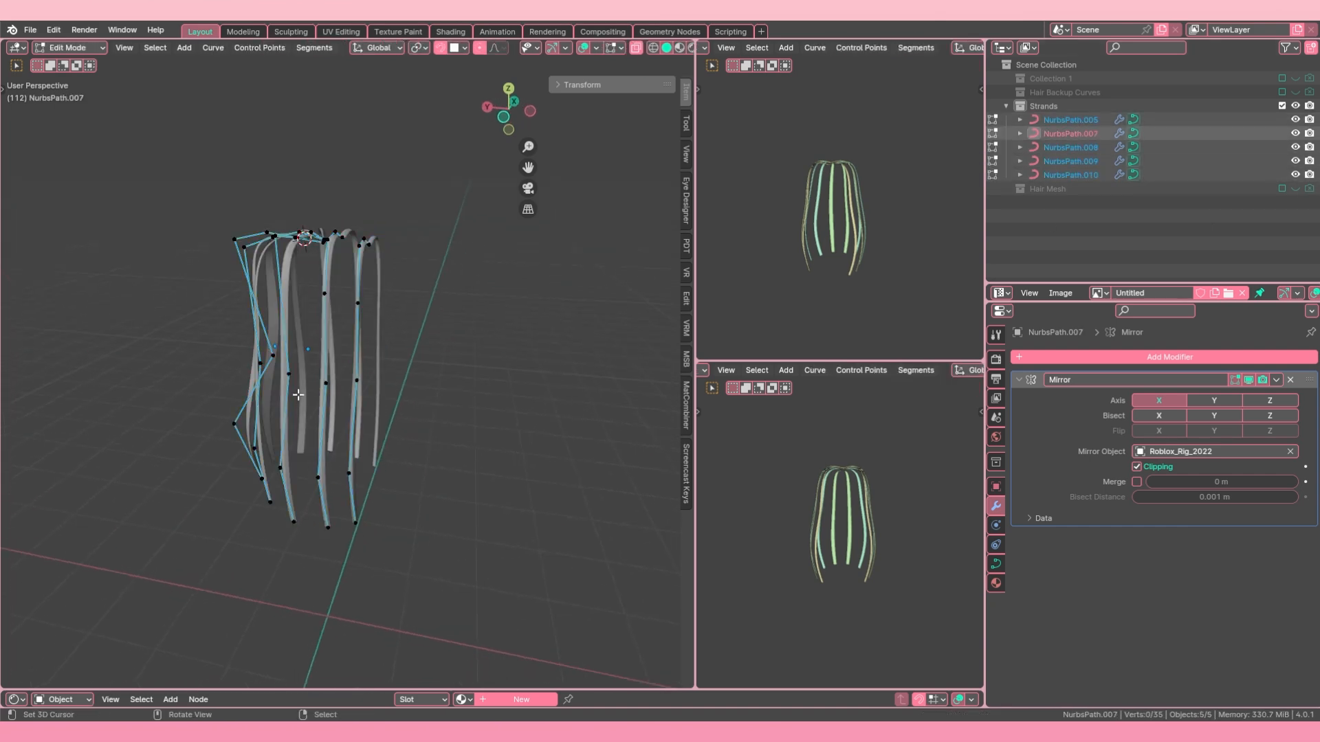
Step: Circle-select the lower control points of all strand curves and move them outward along the X axis
key("c")
scroll(301, 433, "down", 10)
left_click(300, 478)
right_click(301, 478)
key("c")
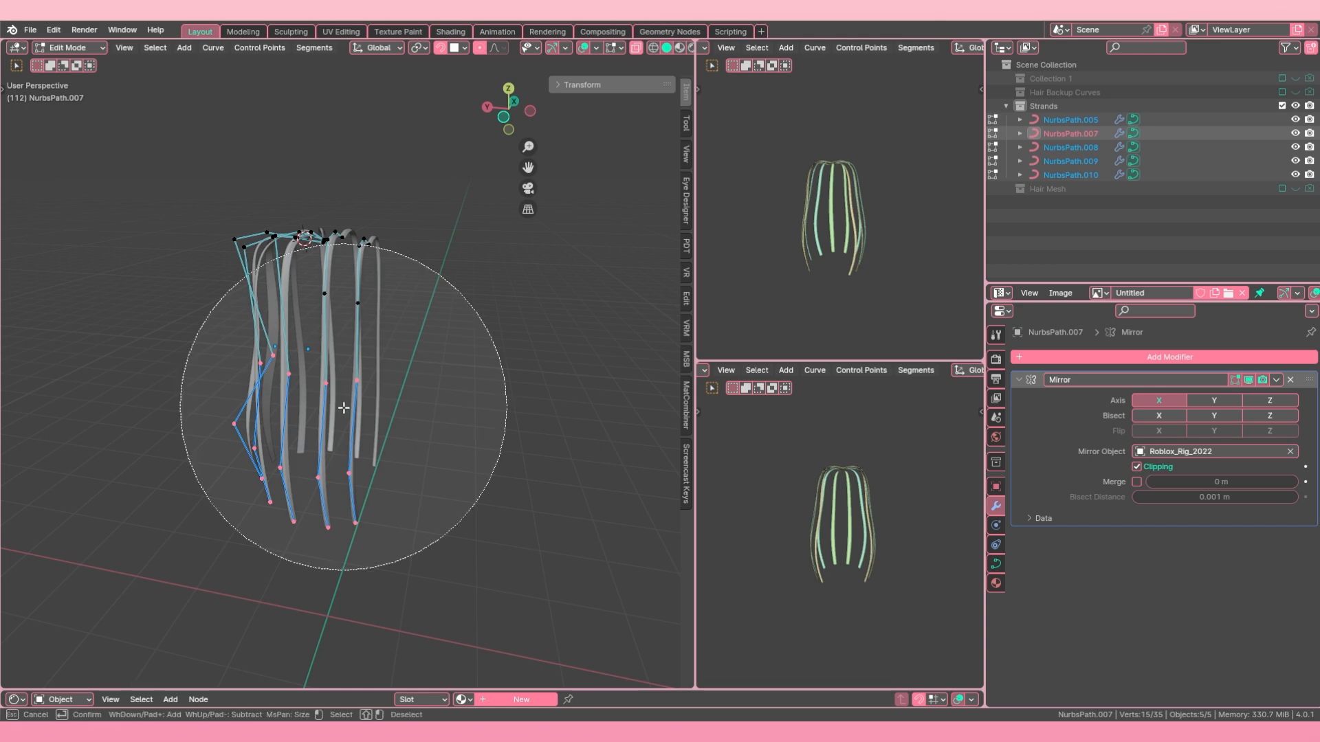
left_click(333, 432)
right_click(334, 431)
middle_click_drag(333, 431, 237, 392)
key("g")
key("x")
left_click(225, 360)
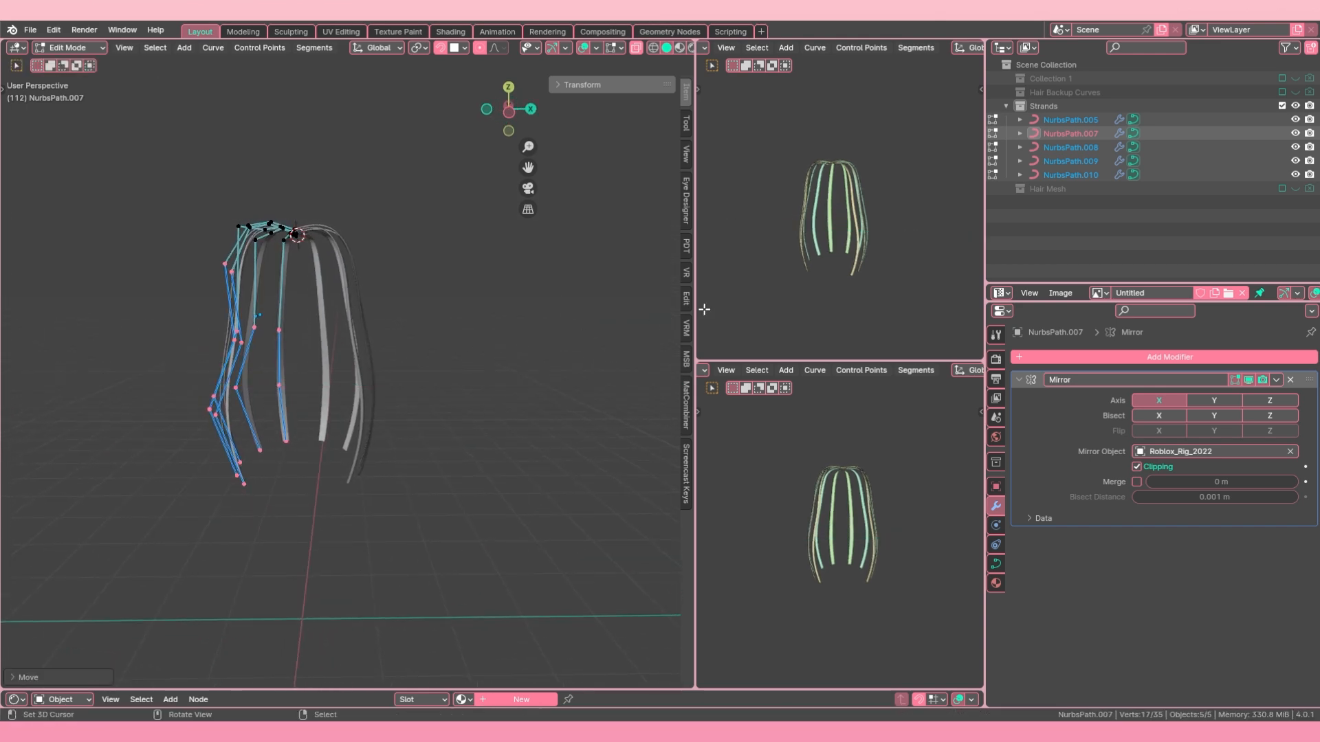
Step: Include the Hair Mesh collection in the view layer again and open the front strand curve alone in Edit Mode
left_click(1281, 188)
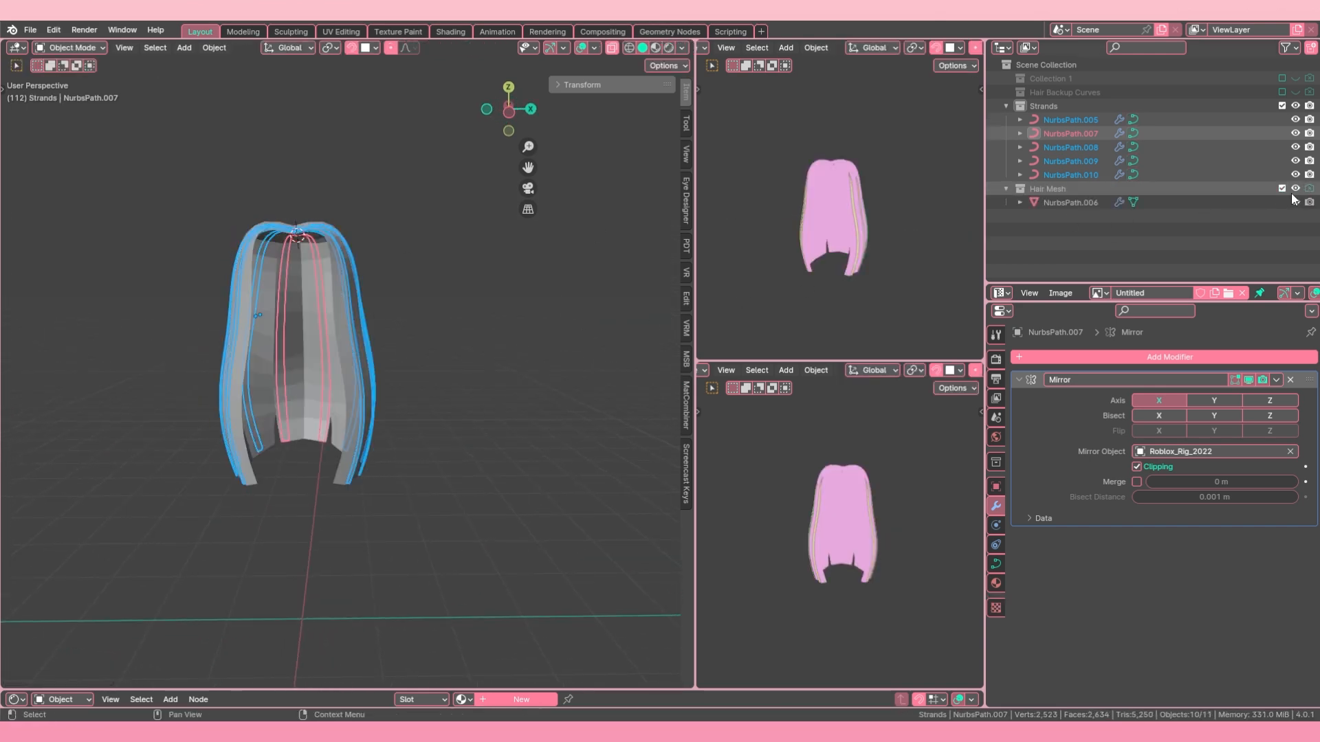
middle_click_drag(268, 368, 369, 357)
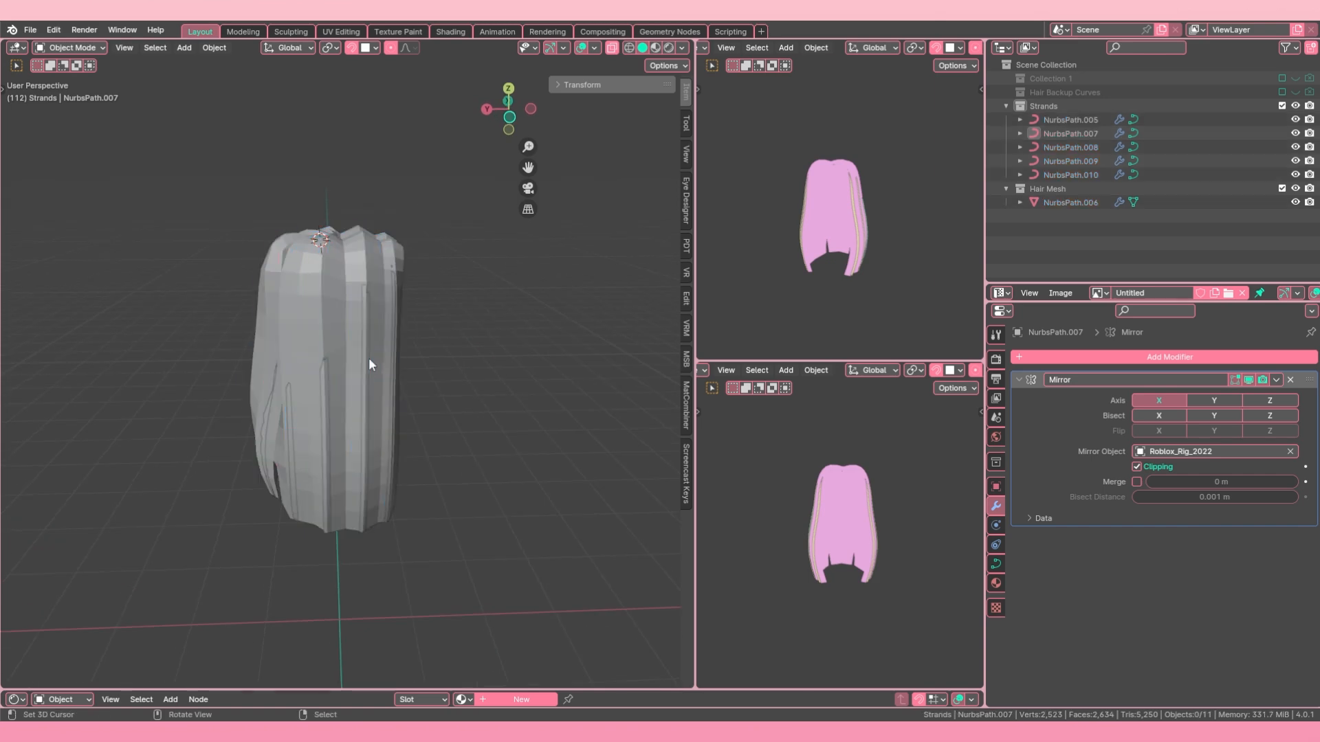
left_click(396, 358)
key("Tab")
key("a")
key("a")
Step: Circle-select the front strand's lower control points, shift them along X, and reposition them against the hair mesh
key("c")
left_click(436, 453)
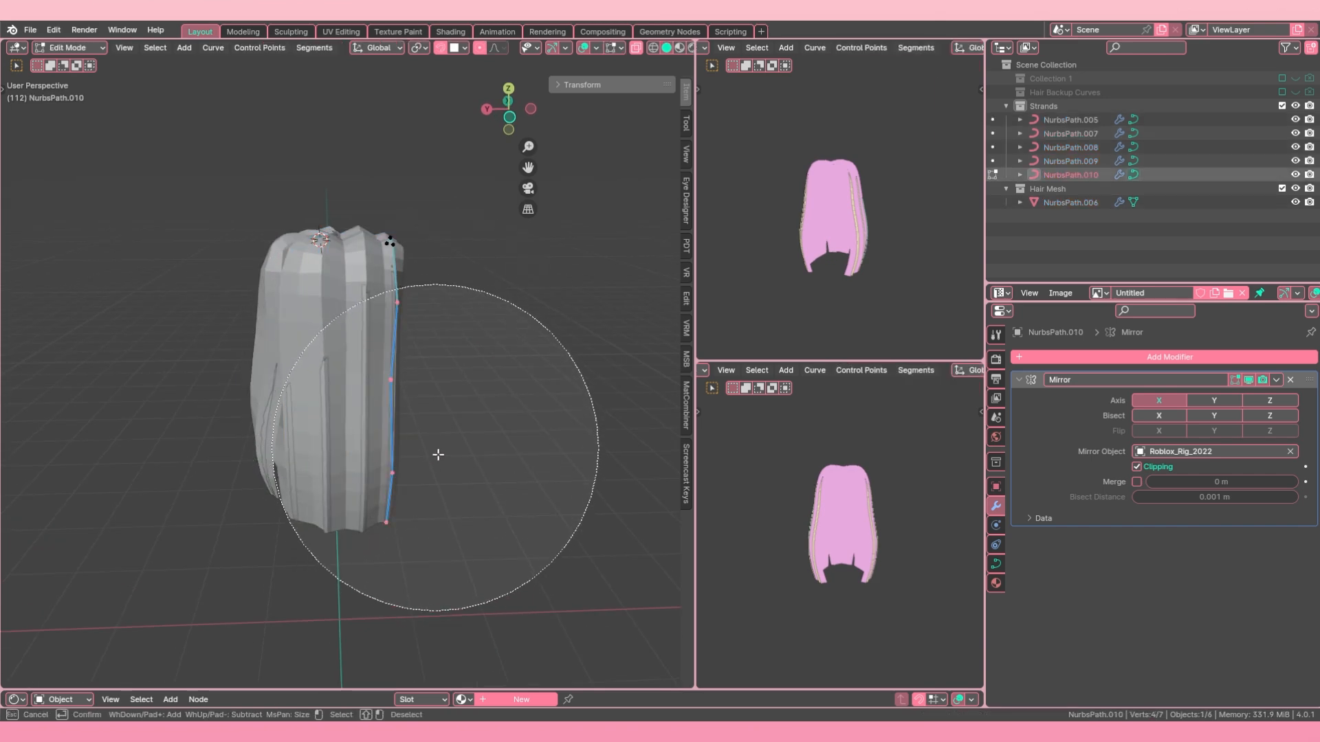
right_click(436, 453)
middle_click_drag(404, 425, 361, 301)
key("g")
key("x")
left_click(463, 446)
key("g")
left_click(371, 434)
Step: Raise the front strand's top control points along Z and reposition individual points so the strand follows the mesh surface
scroll(361, 303, "up", 3)
key("g")
key("z")
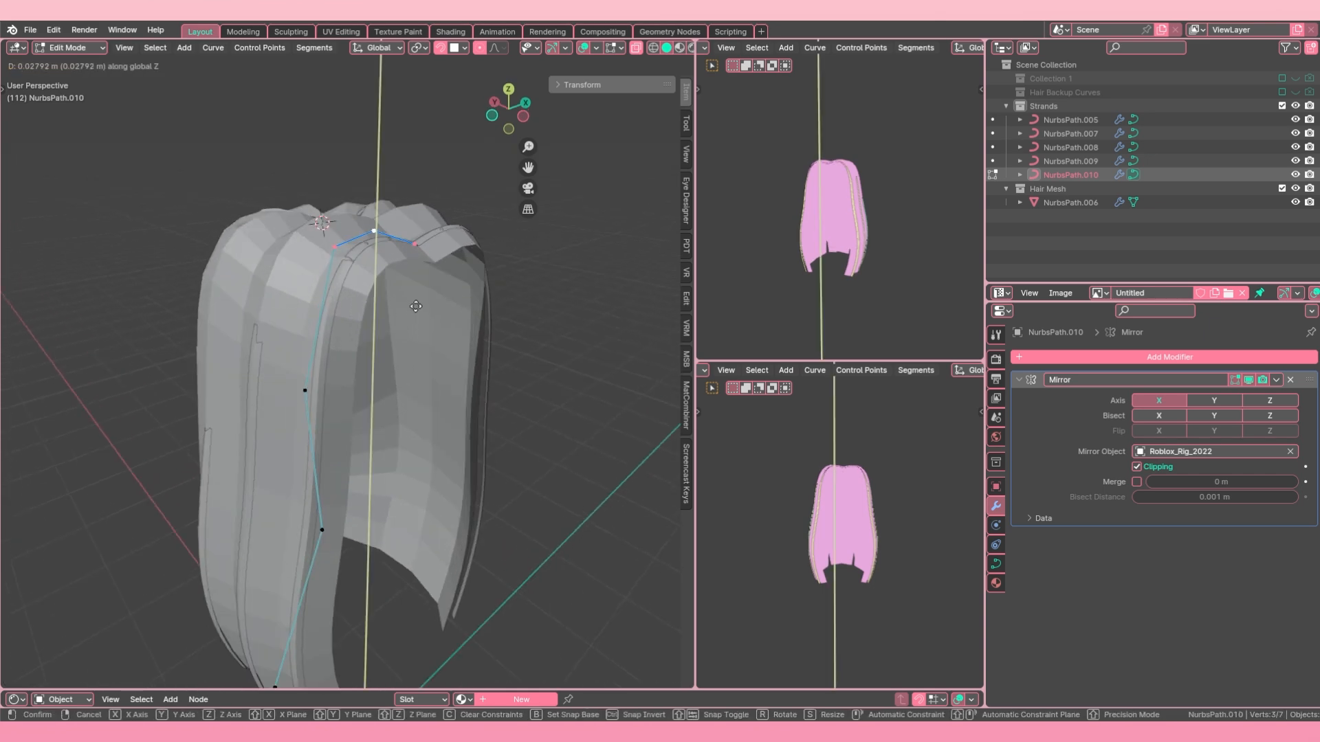
left_click(360, 275)
scroll(352, 372, "down", 3)
middle_click_drag(350, 406, 297, 393)
left_click(292, 392)
key("g")
left_click(338, 404)
key("g")
left_click(294, 401)
middle_click_drag(249, 476, 234, 474)
Step: Reopen the front strand and move its middle control point down and inward to give it a wavier curve
key("Tab")
key("a")
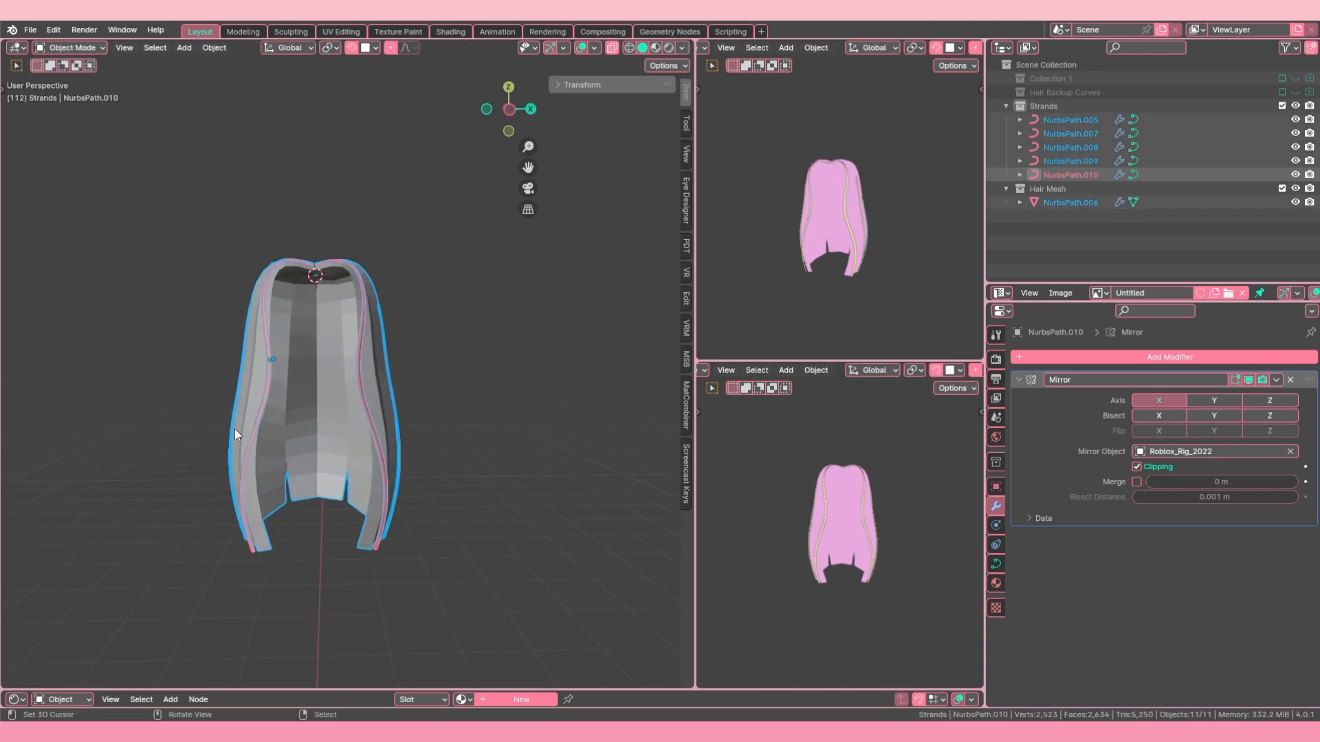
key("a")
right_click(268, 371)
key("Tab")
key("g")
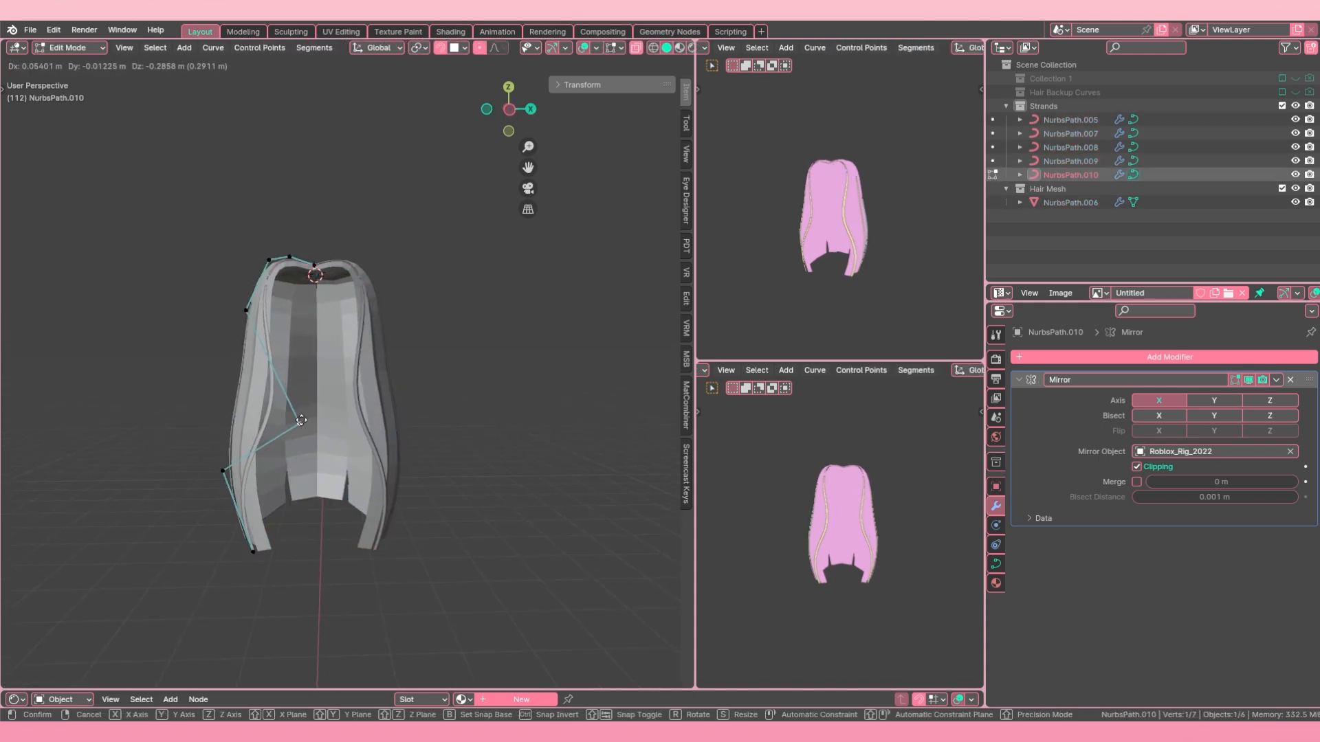
left_click(293, 442)
key("Tab")
Step: Reselect the front strand, adjust its upper control points in Edit Mode, and return to Object Mode
middle_click_drag(292, 442, 331, 408)
key("a")
key("a")
right_click(355, 337)
middle_click_drag(356, 336, 425, 317)
scroll(424, 316, "up", 2)
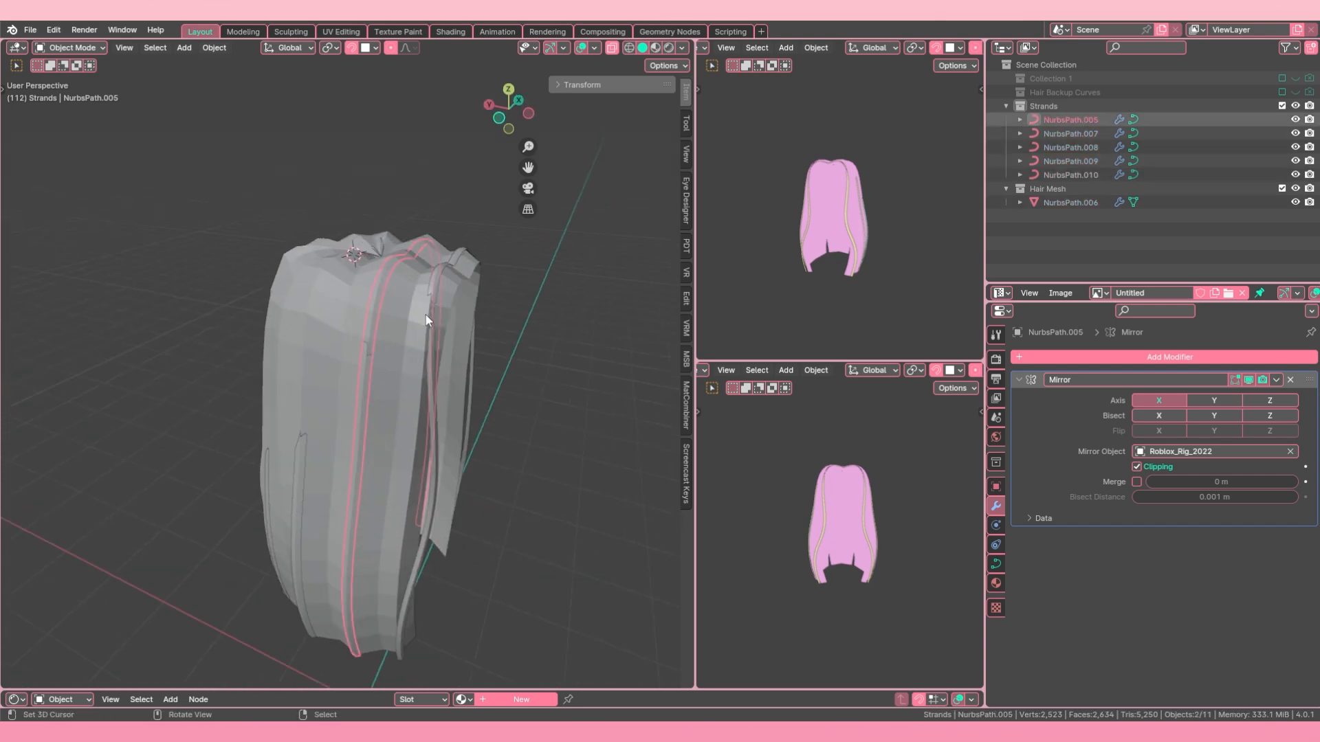
right_click(435, 284)
key("Tab")
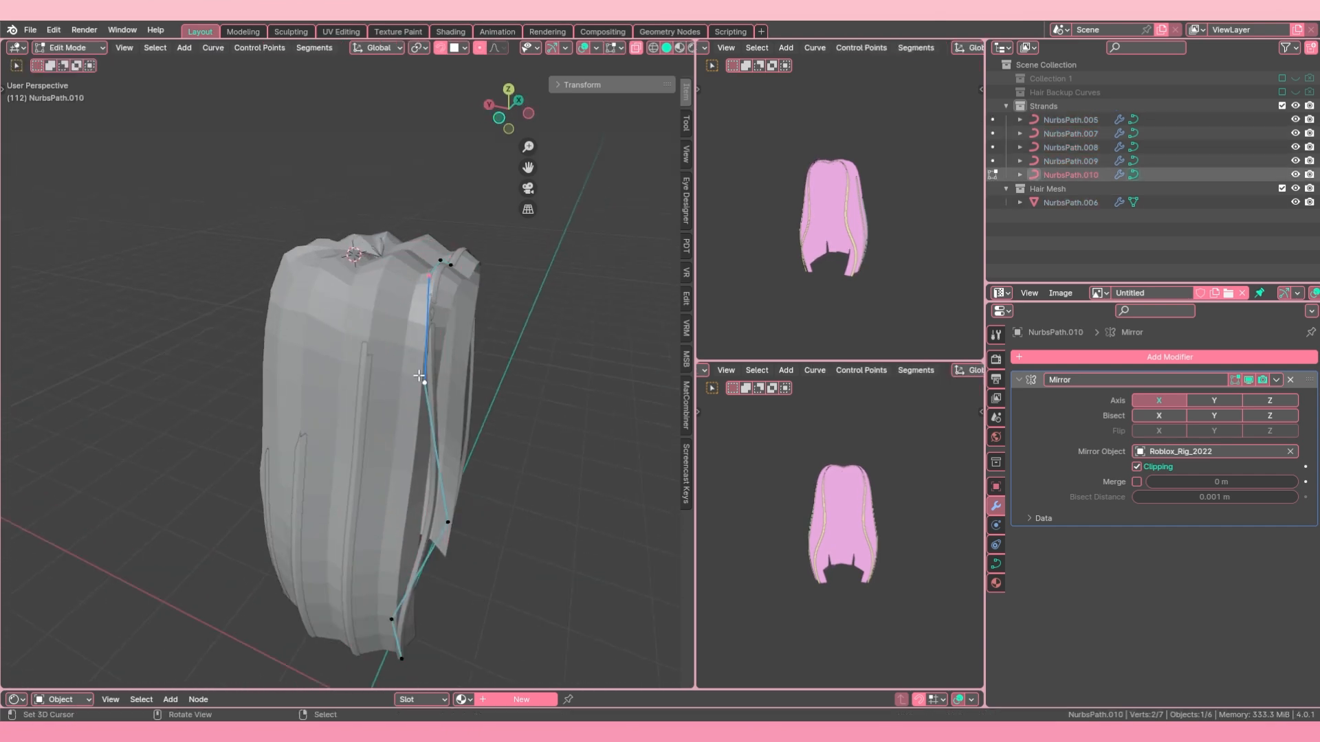
middle_click_drag(419, 381, 385, 383)
key("Tab")
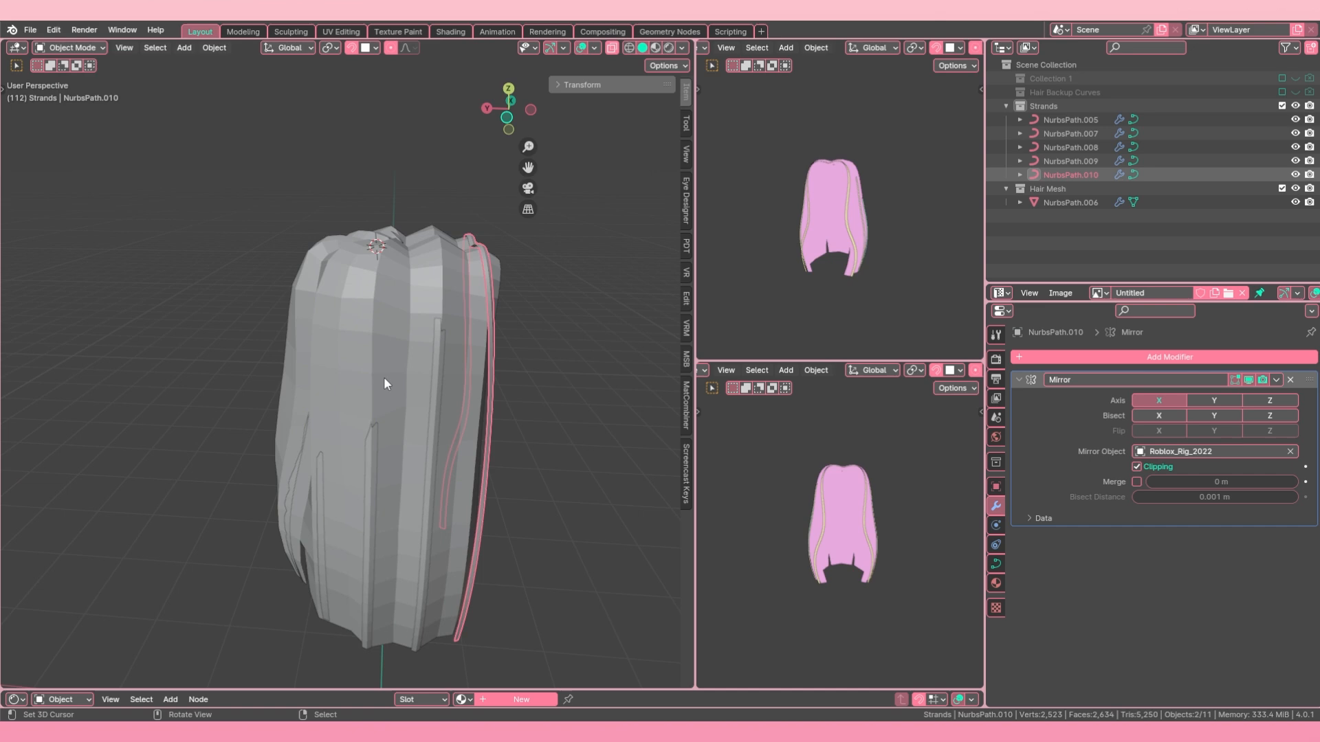
Step: Open the side strand next to the front one in Edit Mode and fatten the radius of all its control points
right_click(442, 372)
key("Tab")
middle_click_drag(353, 475, 343, 376)
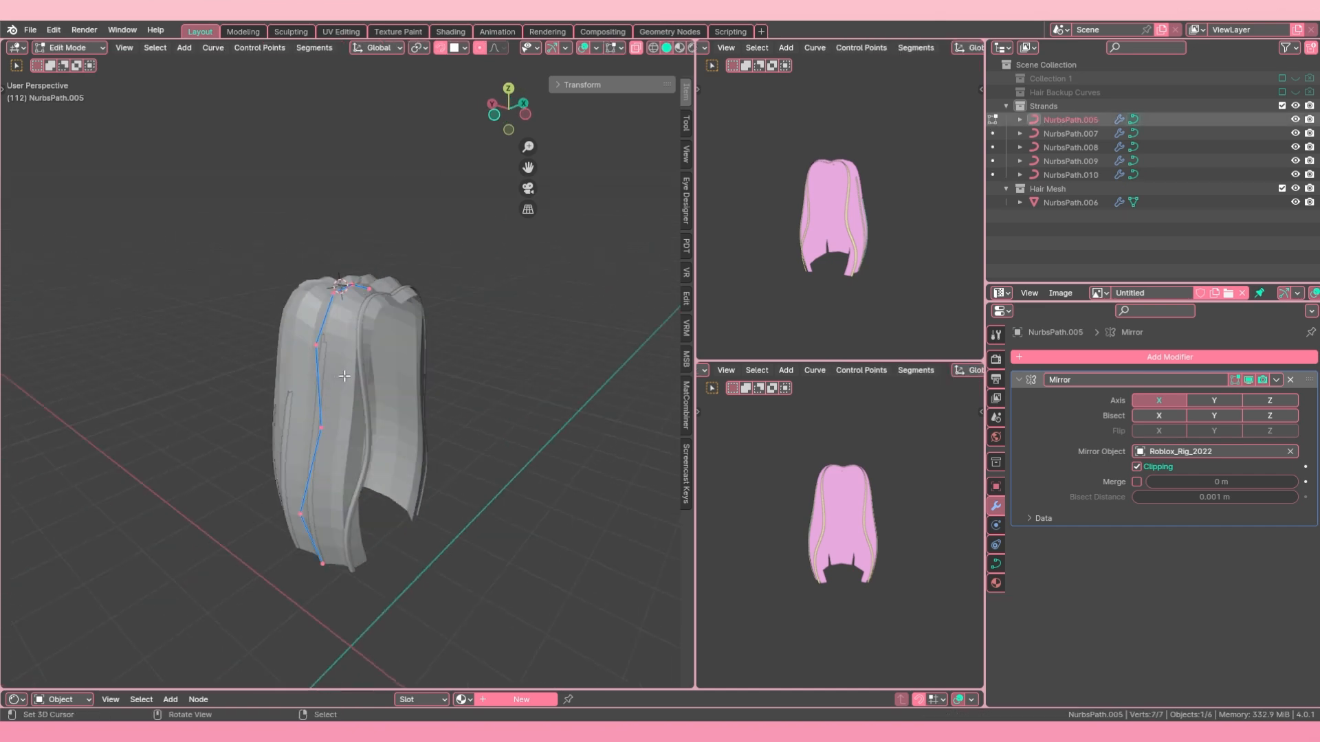
key("s")
right_click(390, 369)
key("alt+s")
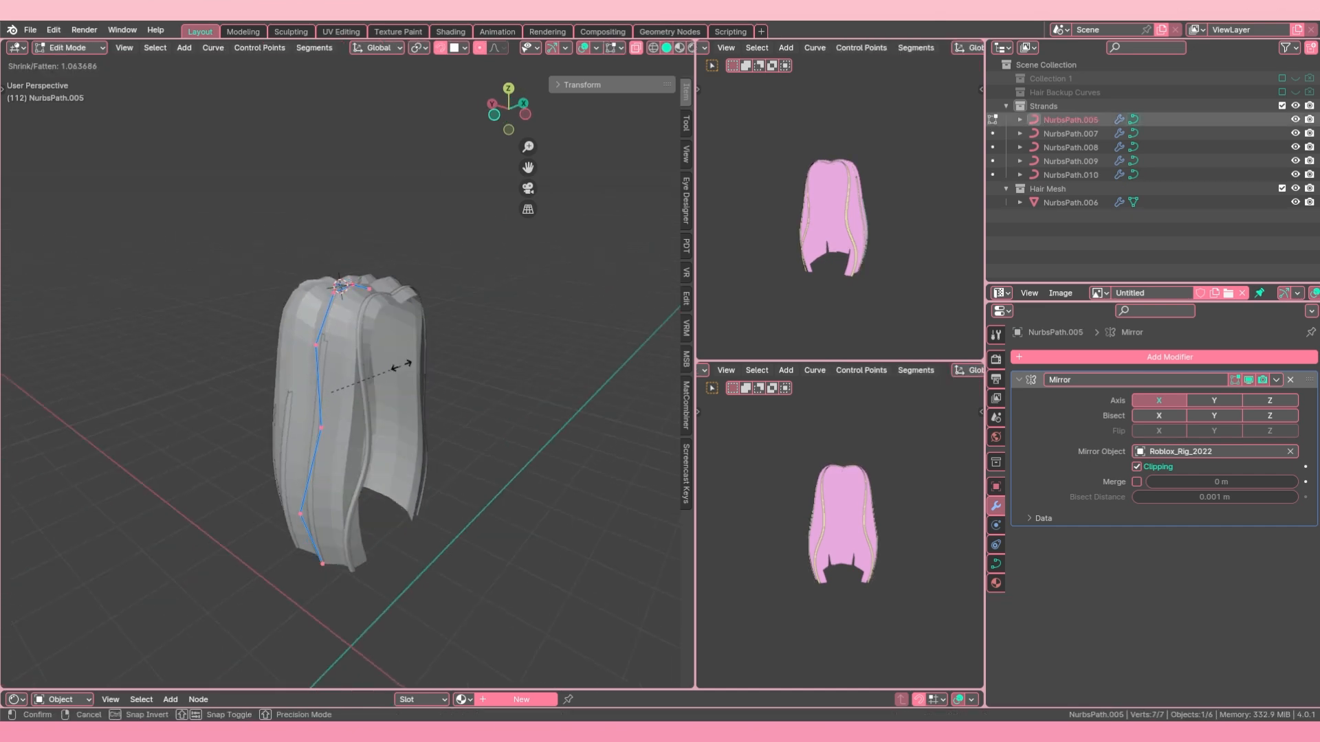
left_click(500, 321)
Step: Move the whole side strand along Z and X so it sits on the outside of the hair mesh
middle_click_drag(419, 341, 364, 349)
key("g")
key("z")
left_click(337, 360)
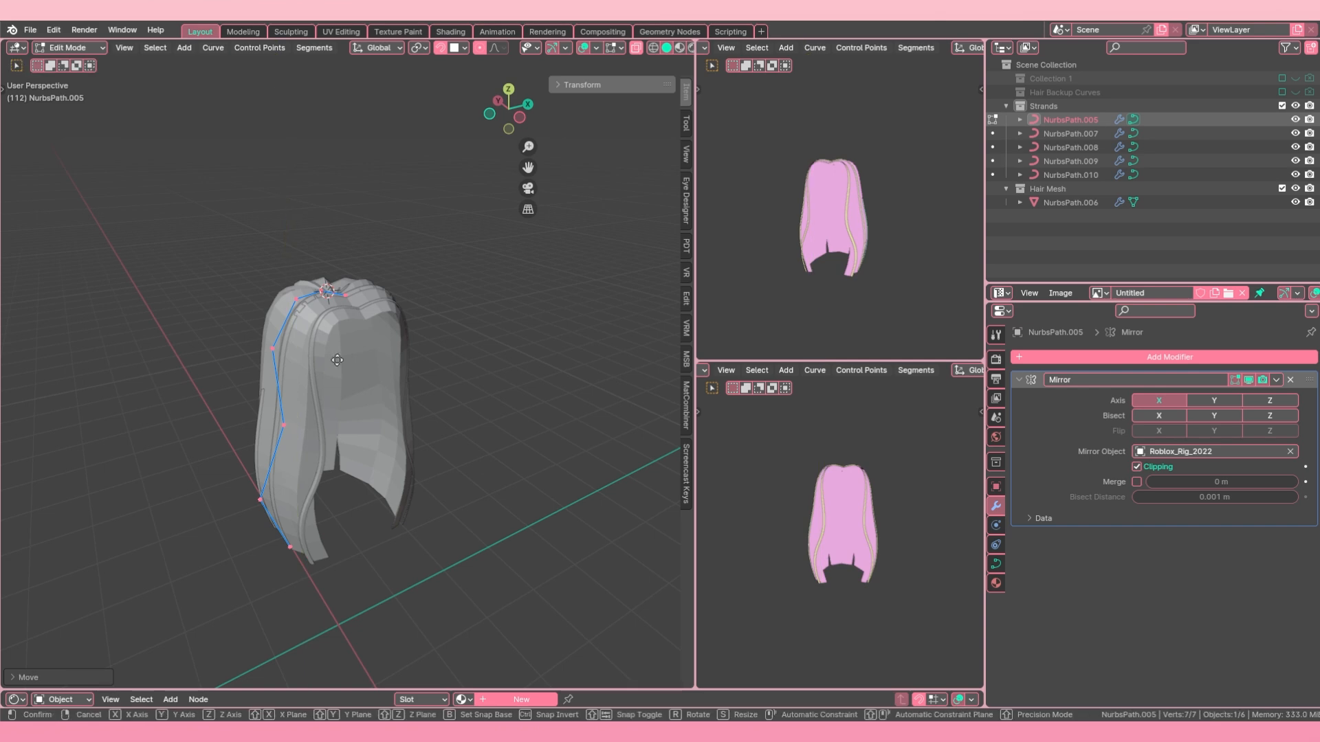
key("g")
key("x")
left_click(337, 360)
Step: Circle-select the side strand's control points except the one at the root end and move them along X and Z
key("alt+a")
key("c")
scroll(235, 380, "up", 2)
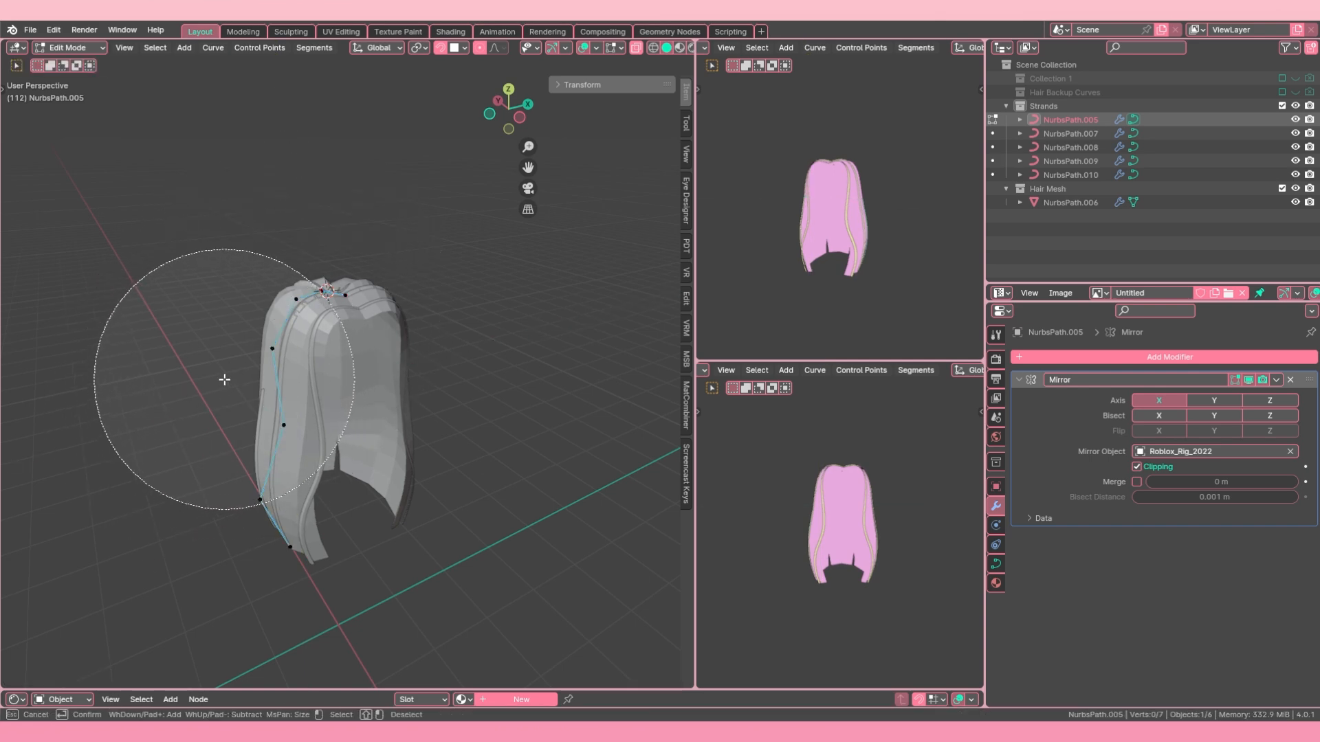
left_click_drag(224, 380, 212, 496)
right_click(212, 495)
key("g")
key("x")
left_click(240, 476)
key("g")
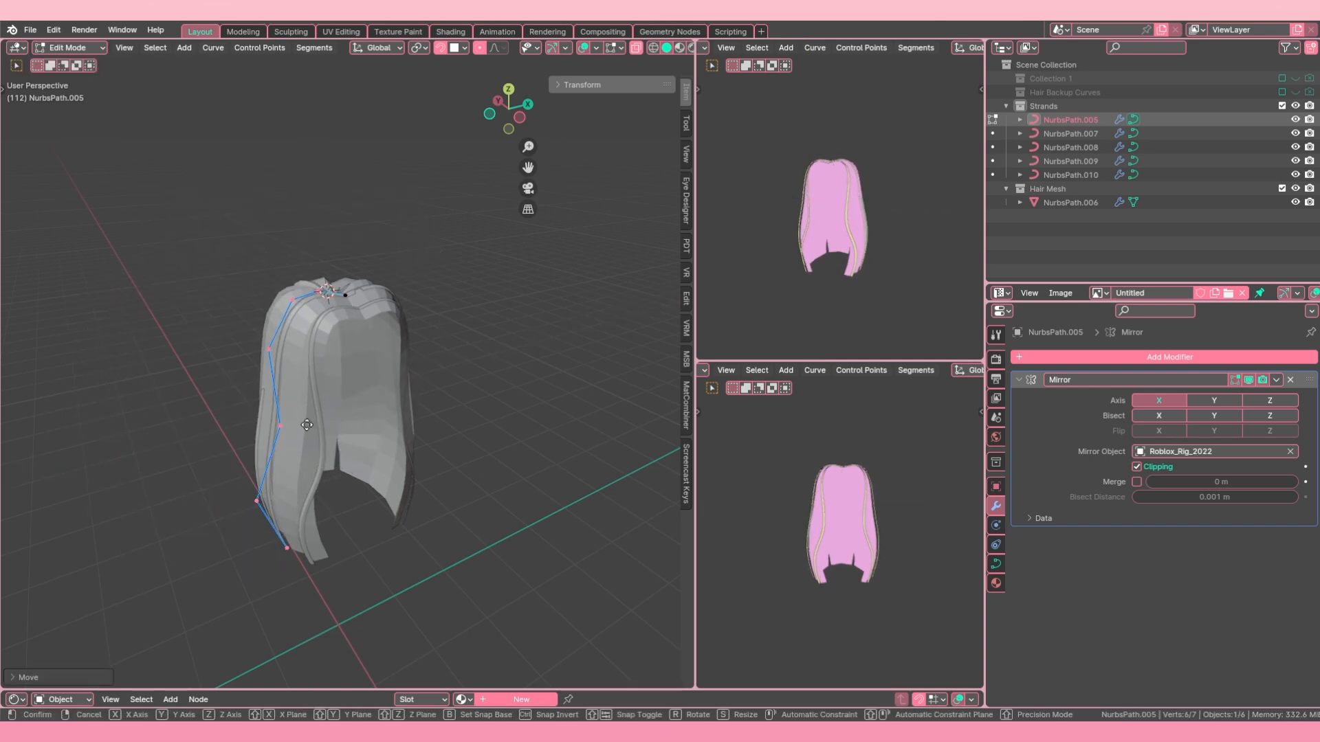
key("z")
left_click(306, 421)
Step: Switch editing to strand NurbsPath.009, move its control points out of the hair mesh, and return to Object Mode
key("alt+q")
middle_click_drag(307, 421, 383, 386)
key("g")
left_click(355, 386)
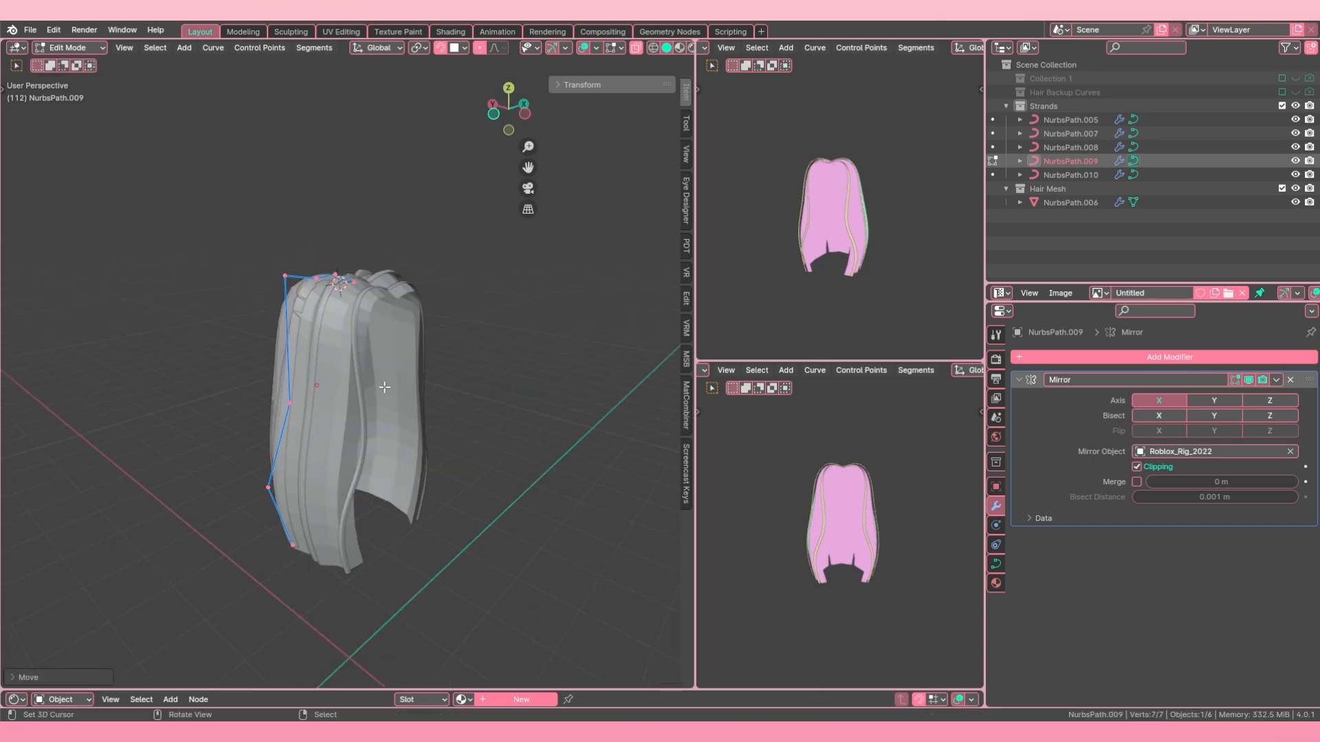
key("c")
middle_click_drag(165, 460, 385, 466)
key("g")
Step: Edit strand NurbsPath.008, moving its control points outward from the hair mesh, and return to Object Mode
key("g")
left_click(367, 393)
key("Tab")
right_click(393, 409)
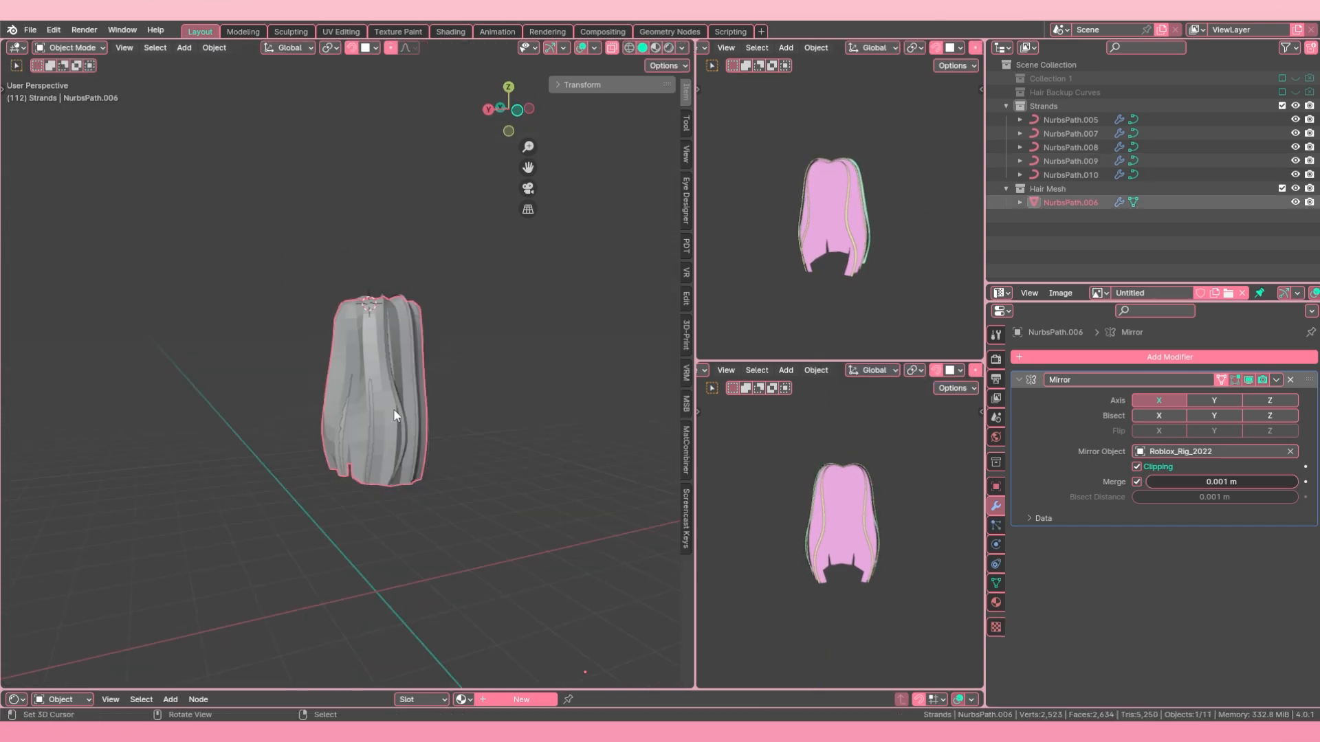
key("Tab")
key("g")
left_click(477, 398)
key("c")
middle_click_drag(477, 398, 378, 420)
key("g")
left_click(425, 467)
key("Tab")
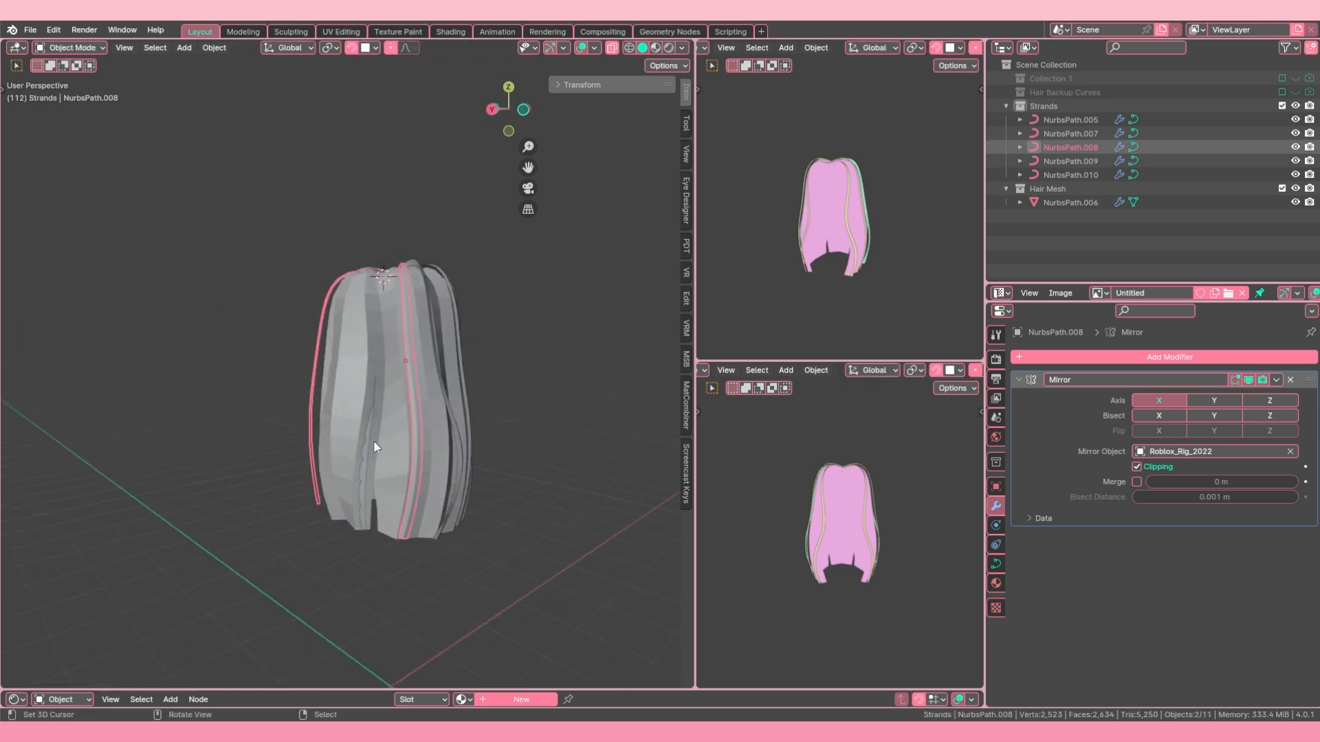
Step: Open the back strand NurbsPath.007 in Edit Mode and deselect all its control points
right_click(373, 440)
key("Tab")
key("Tab")
right_click(368, 432)
key("Tab")
key("alt+a")
key("c")
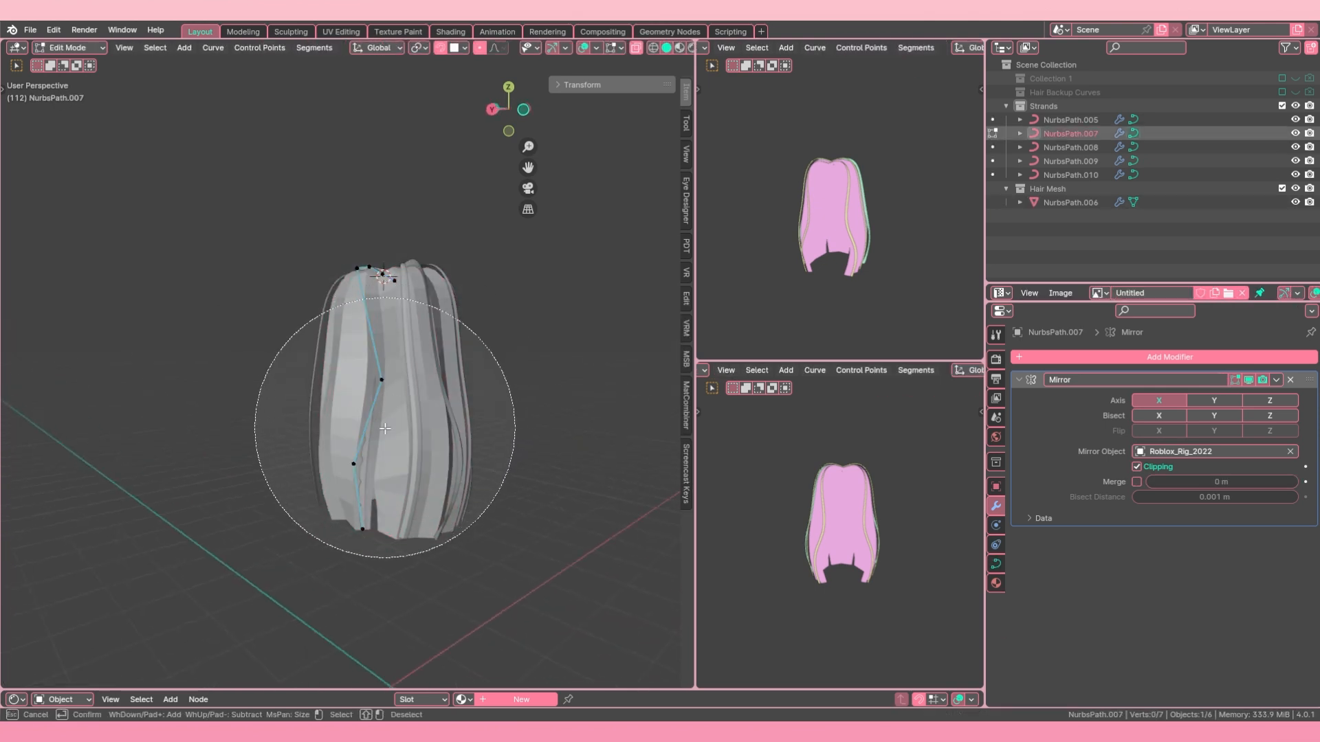
Step: Show the viewport in solid X-ray shading and circle-select the back strand's control points from the crown to the tip
left_click(370, 481)
right_click(370, 485)
middle_click_drag(380, 442, 393, 459)
key("z")
left_click(409, 448)
key("alt+a")
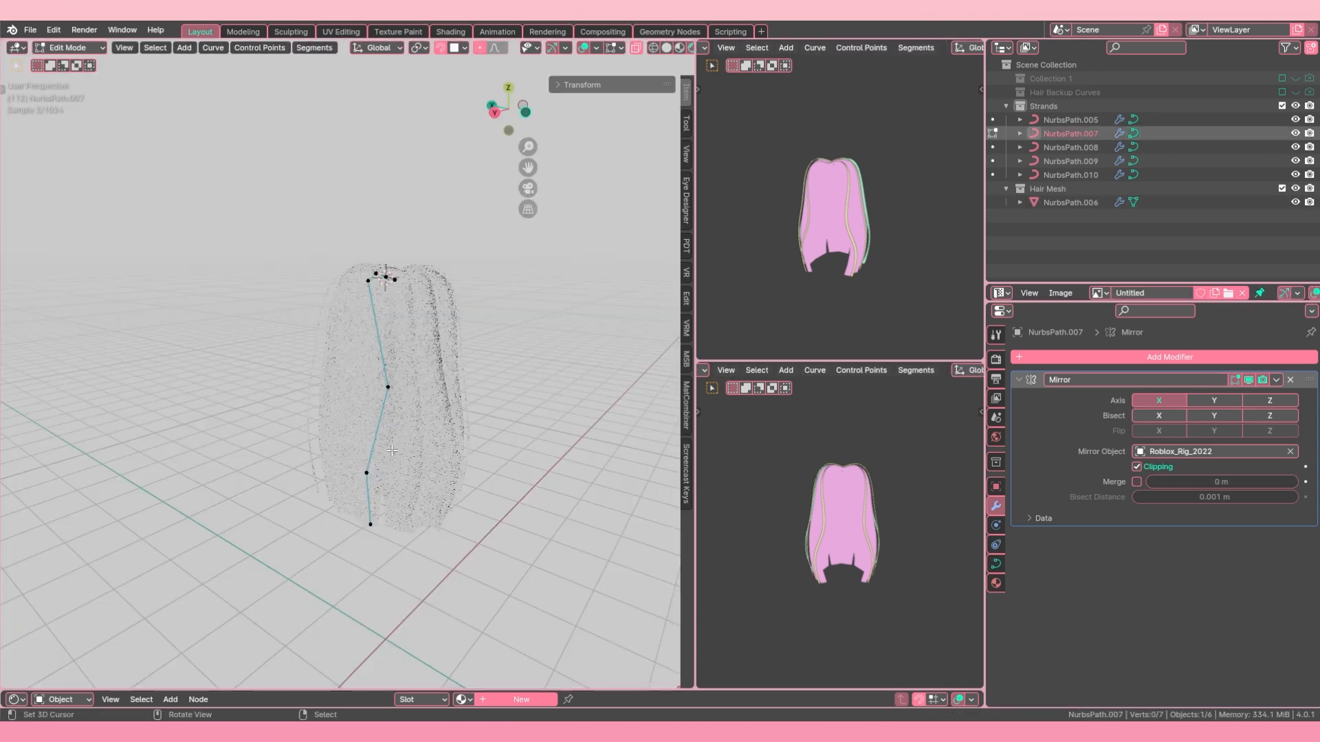
left_click(666, 48)
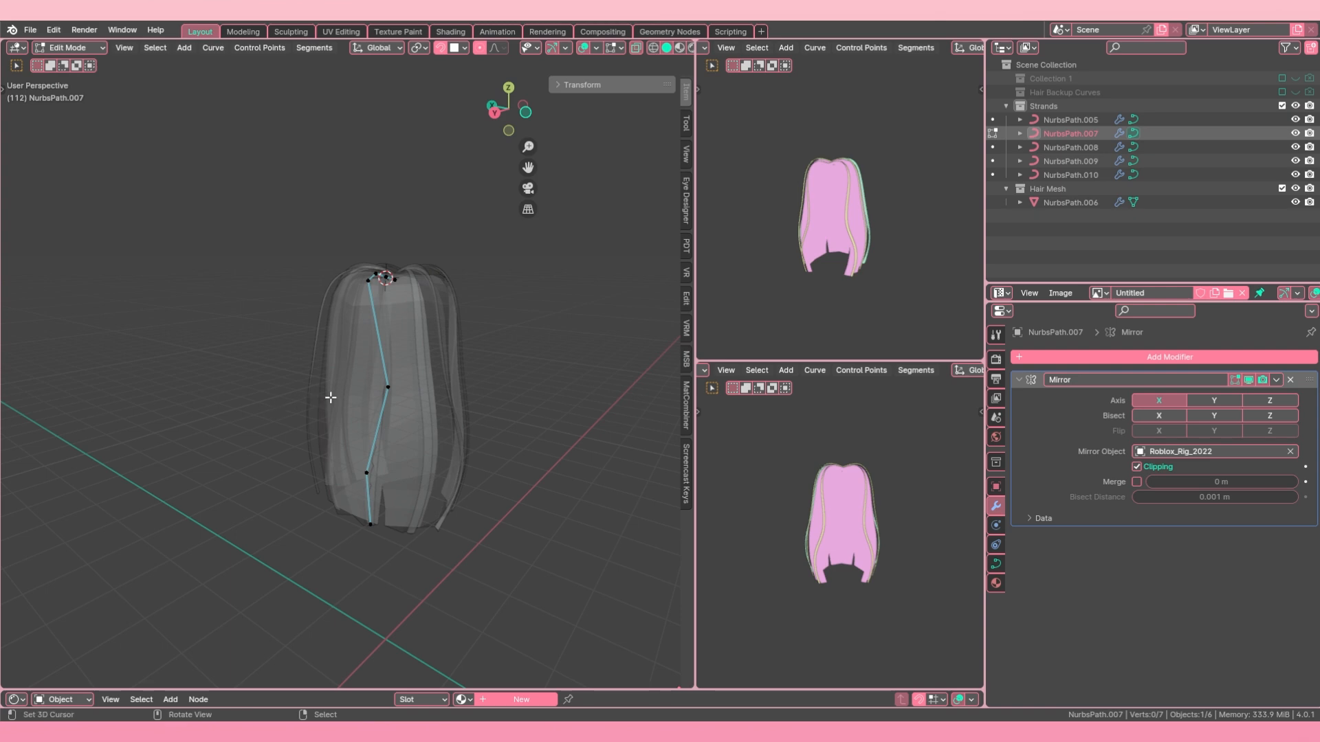
scroll(406, 389, "up", 2)
key("c")
left_click(397, 504)
right_click(396, 504)
middle_click_drag(383, 463, 385, 520)
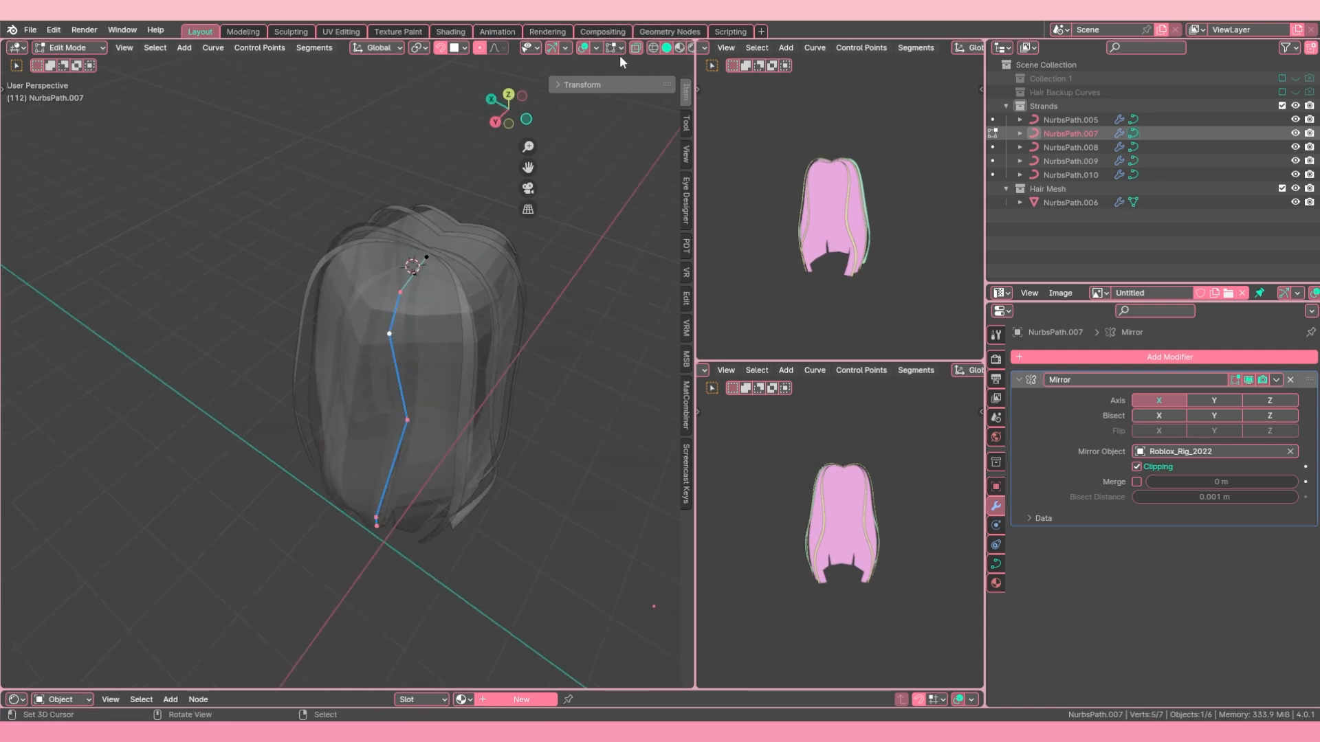
Step: Turn off X-ray, move the selected back strand points outward and along Z, and return to Object Mode
left_click(635, 48)
key("g")
middle_click_drag(353, 413, 451, 344)
left_click(256, 377)
key("g")
key("z")
left_click(392, 289)
key("Tab")
middle_click_drag(436, 403, 462, 356)
right_click(461, 355)
scroll(385, 421, "down", 2)
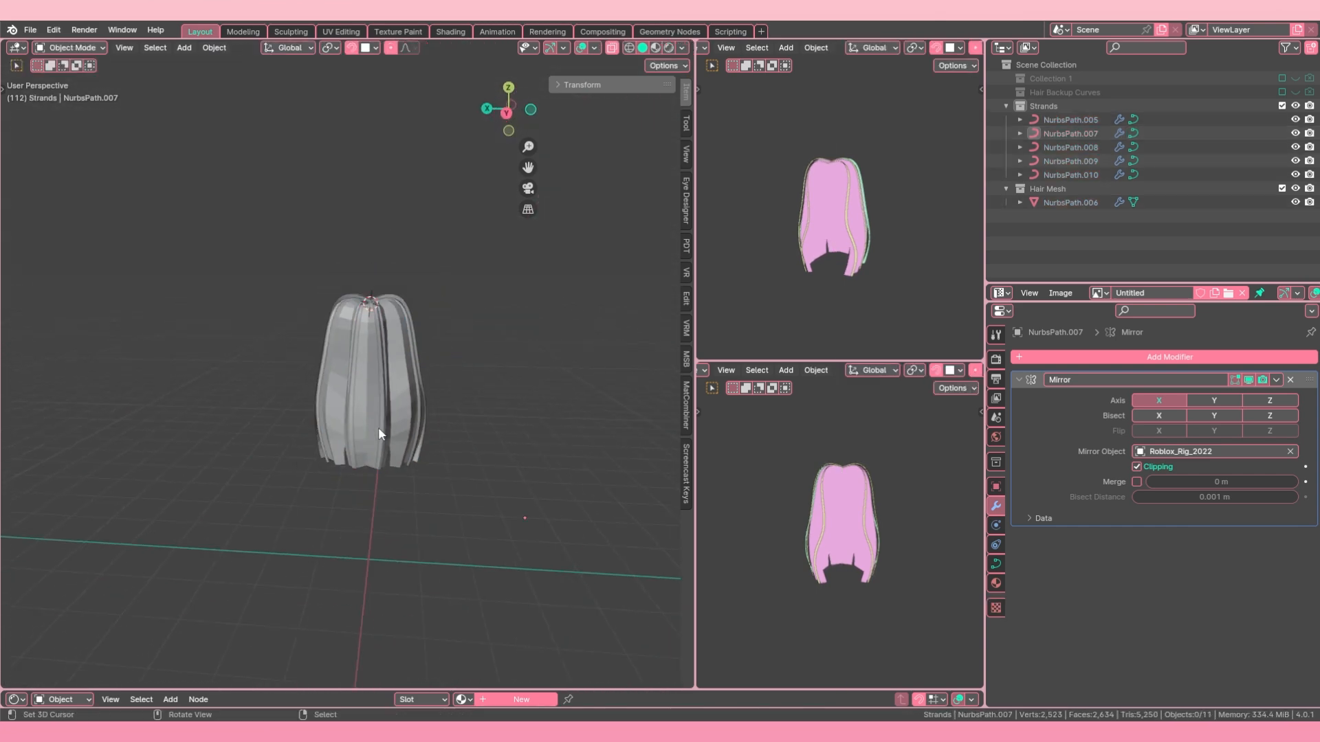
Step: Move the back strand's two lowest control points sideways, adjust its middle point, and return to Object Mode
right_click(381, 424)
scroll(382, 427, "up", 2)
key("Tab")
right_click(404, 466)
right_click(394, 514, "shift")
key("g")
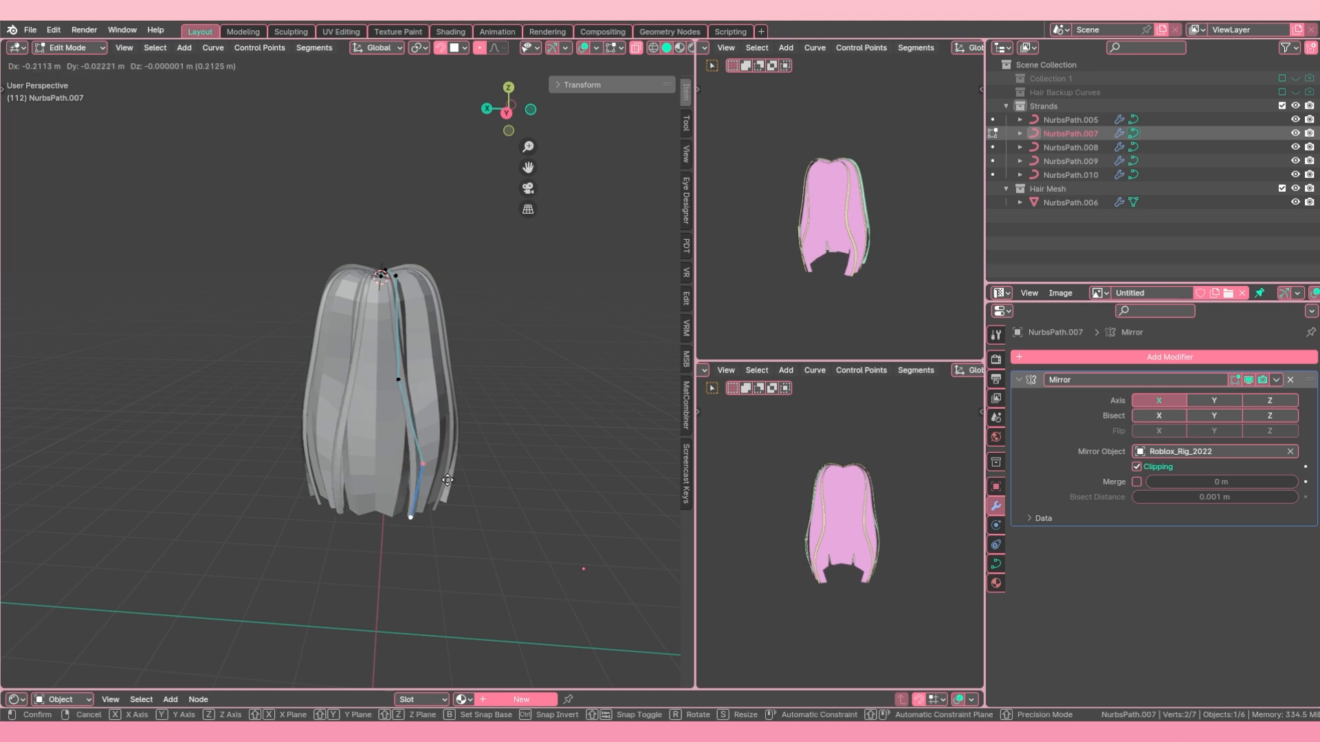
left_click(452, 476)
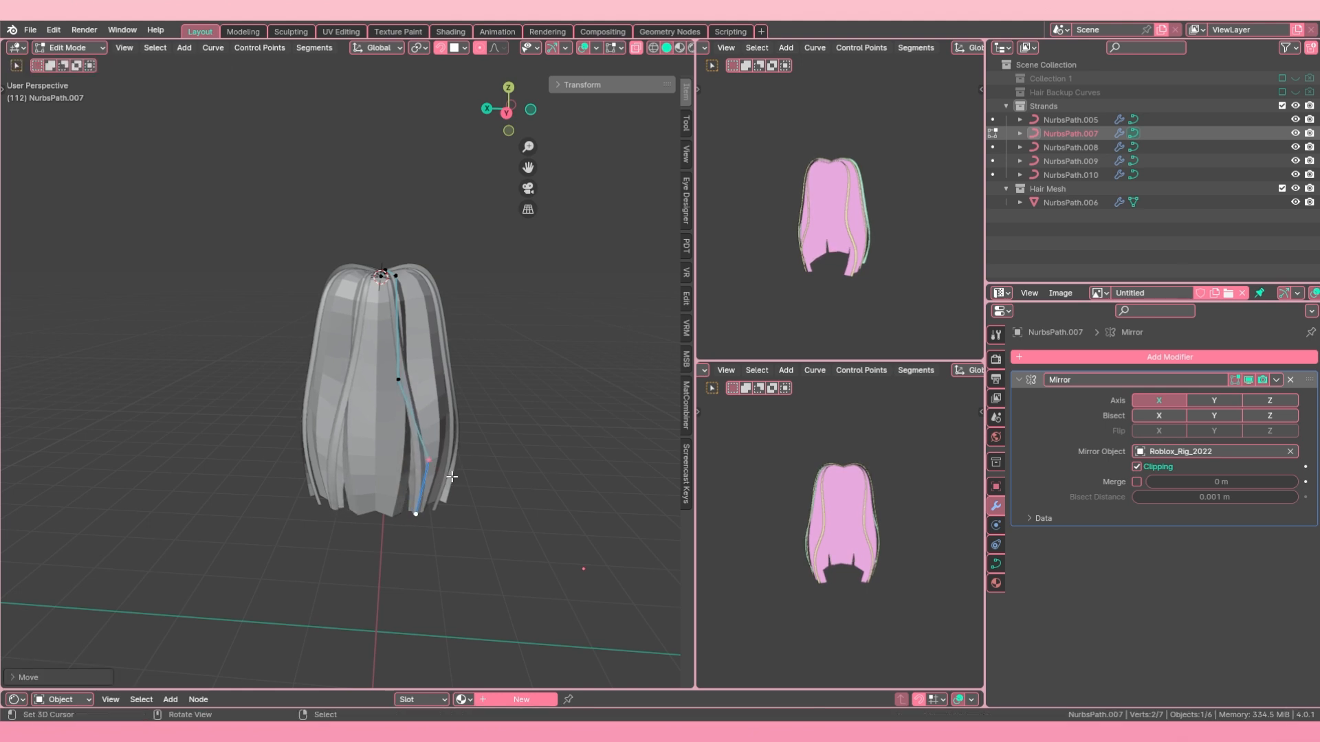
key("Tab")
Step: Select all five strand curves without the hair mesh, make the front strand active, and remove its Mirror modifier
middle_click_drag(455, 309, 417, 396)
middle_click_drag(332, 435, 415, 455)
right_click(440, 426, "shift")
right_click(451, 427, "shift")
right_click(416, 455, "shift")
right_click(438, 451, "shift")
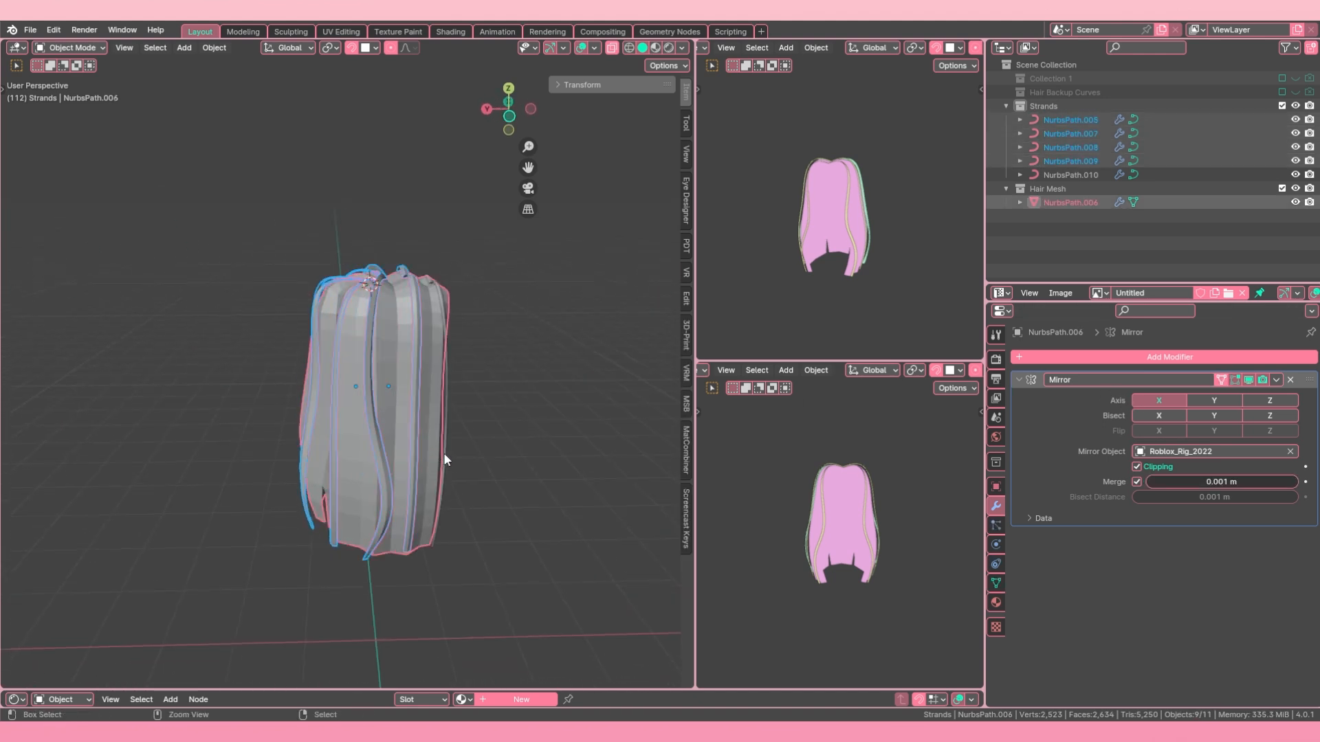
key("ctrl+z")
right_click(444, 452, "shift")
key("ctrl+z")
right_click(443, 428, "shift")
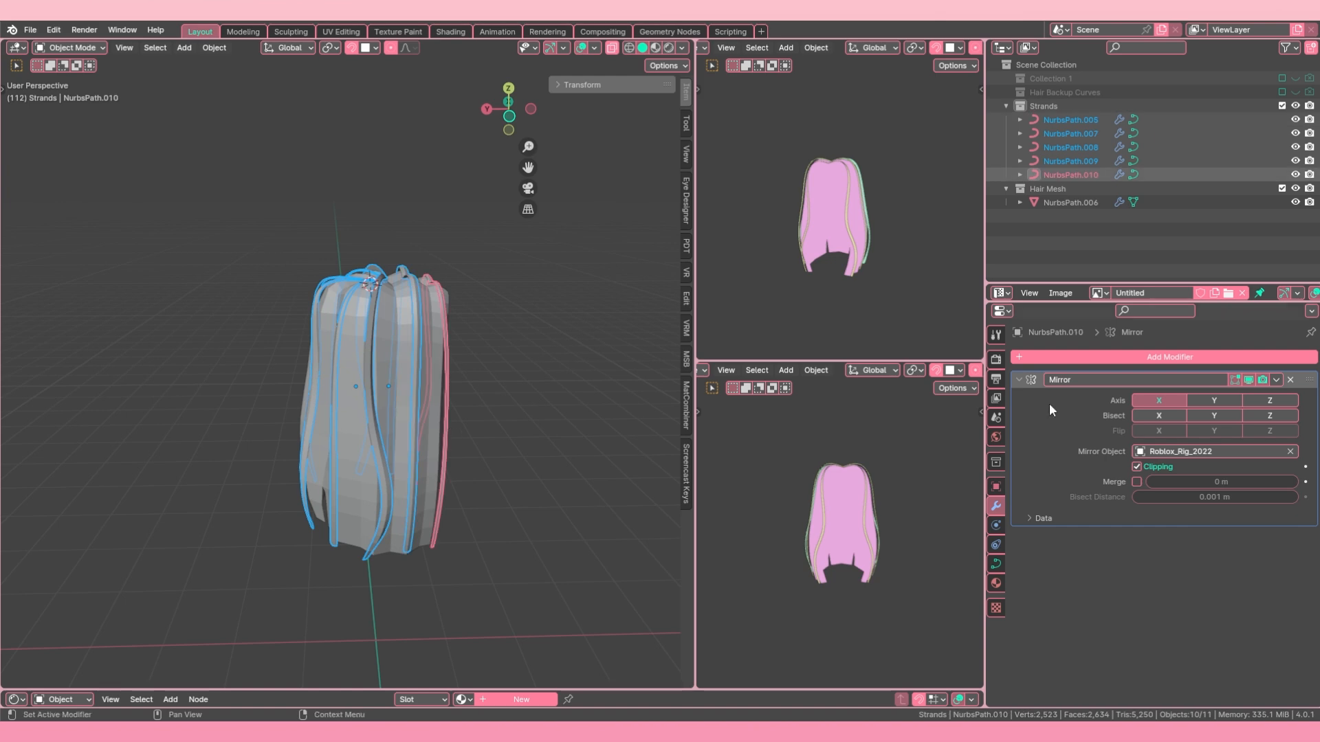
left_click(1291, 380)
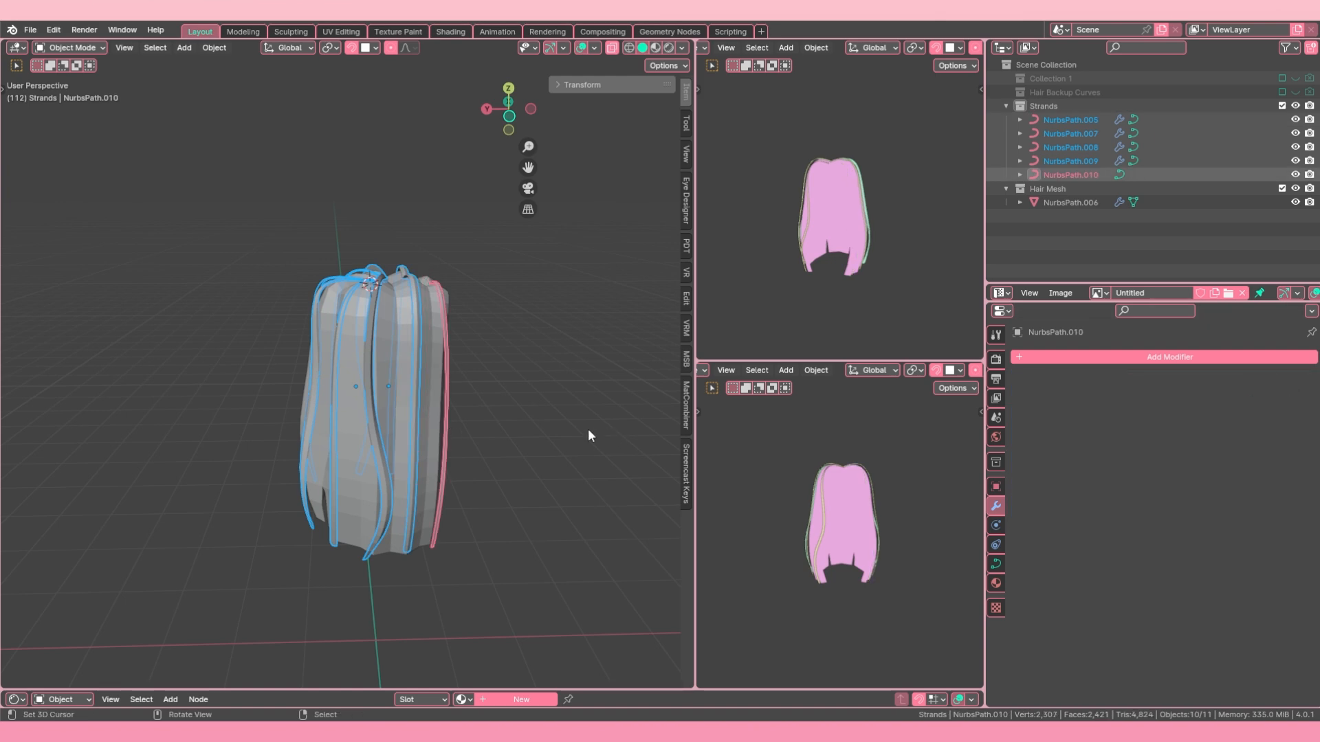
Step: Copy the active front strand's empty modifier stack to the other selected strands to clear their Mirror modifiers
key("ctrl+l")
left_click(436, 422)
middle_click_drag(436, 422, 254, 453)
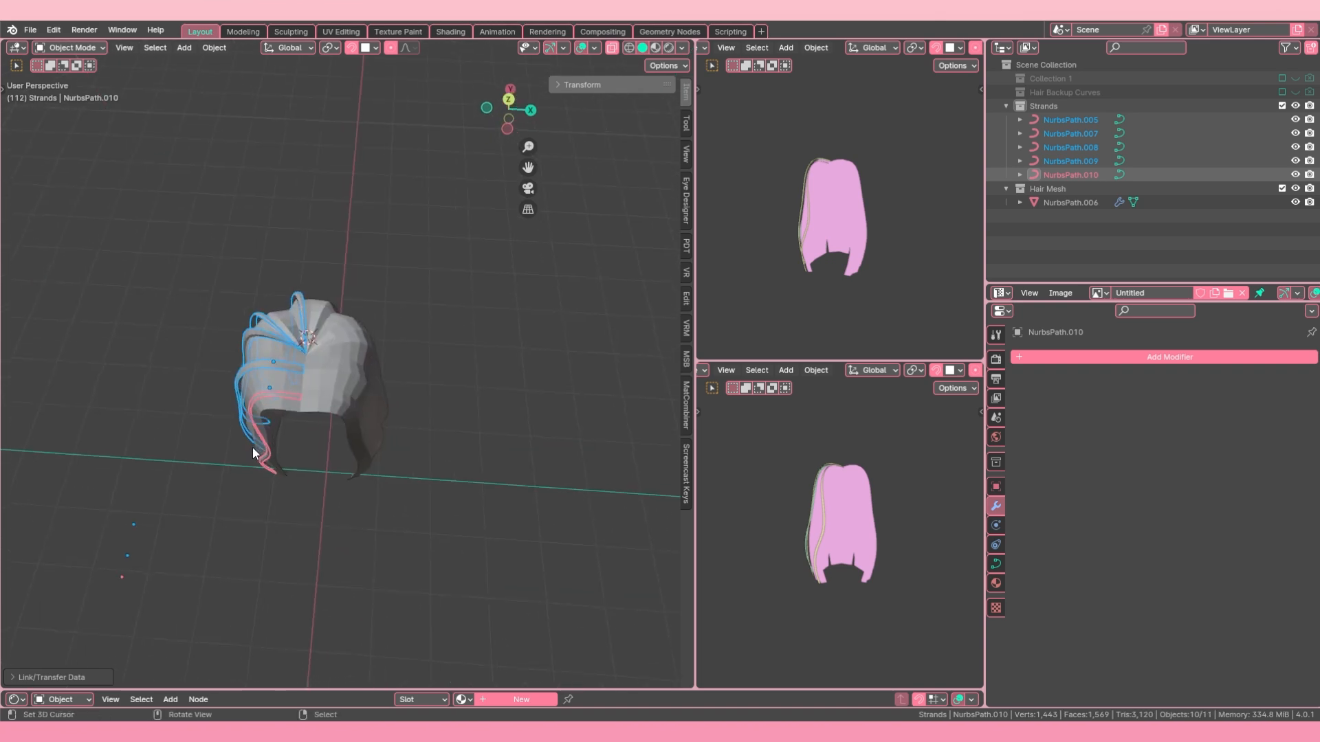
Step: Set the origins of the five selected strands to their geometry
left_click(206, 48)
mouse_move(279, 77)
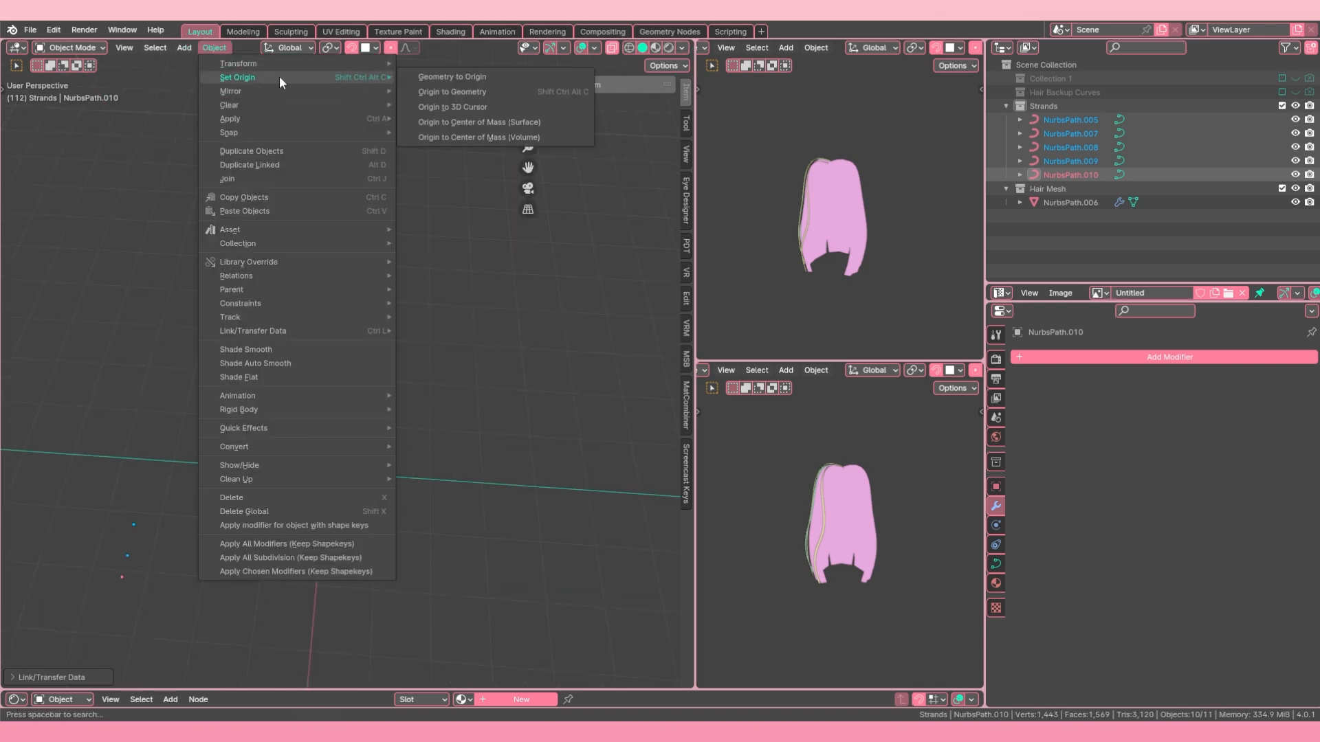
left_click(510, 91)
Step: Duplicate the five selected strands and move the copies about 2.54 m along the global X axis
middle_click_drag(282, 310, 275, 346)
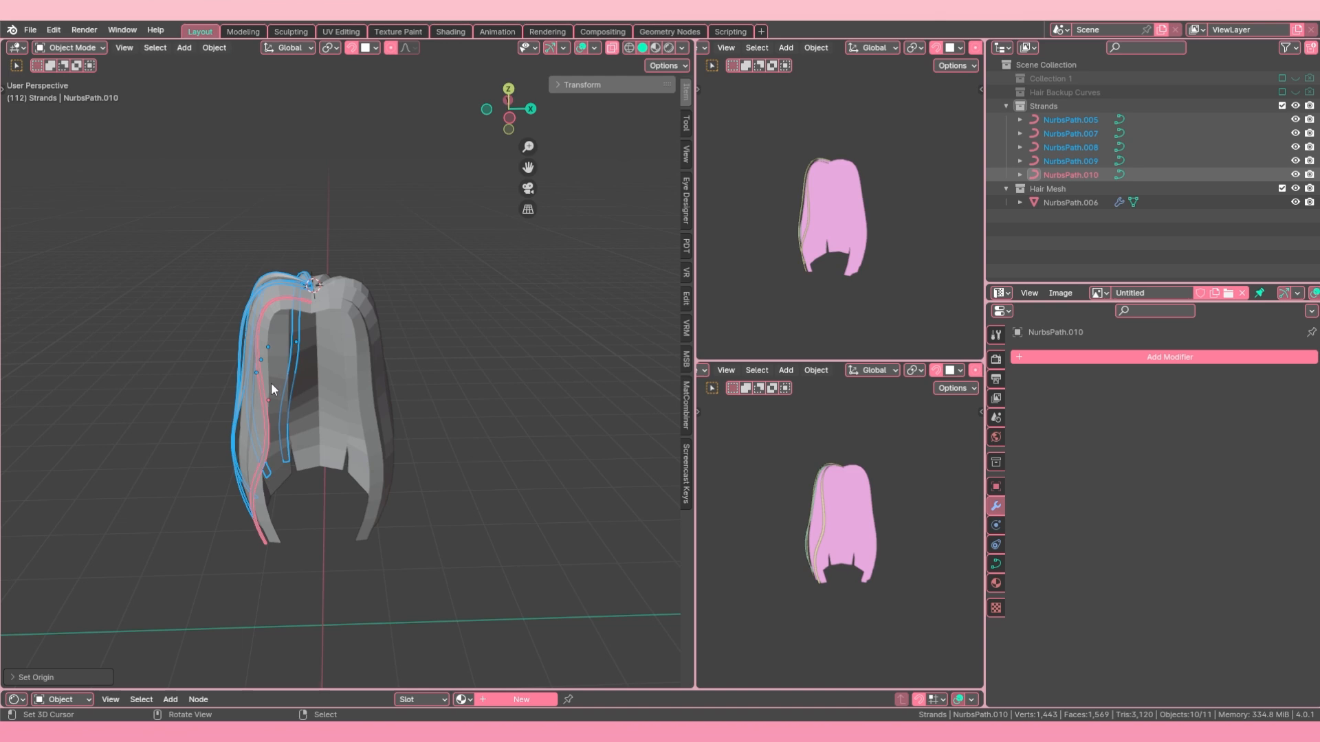
key("shift+d")
key("z")
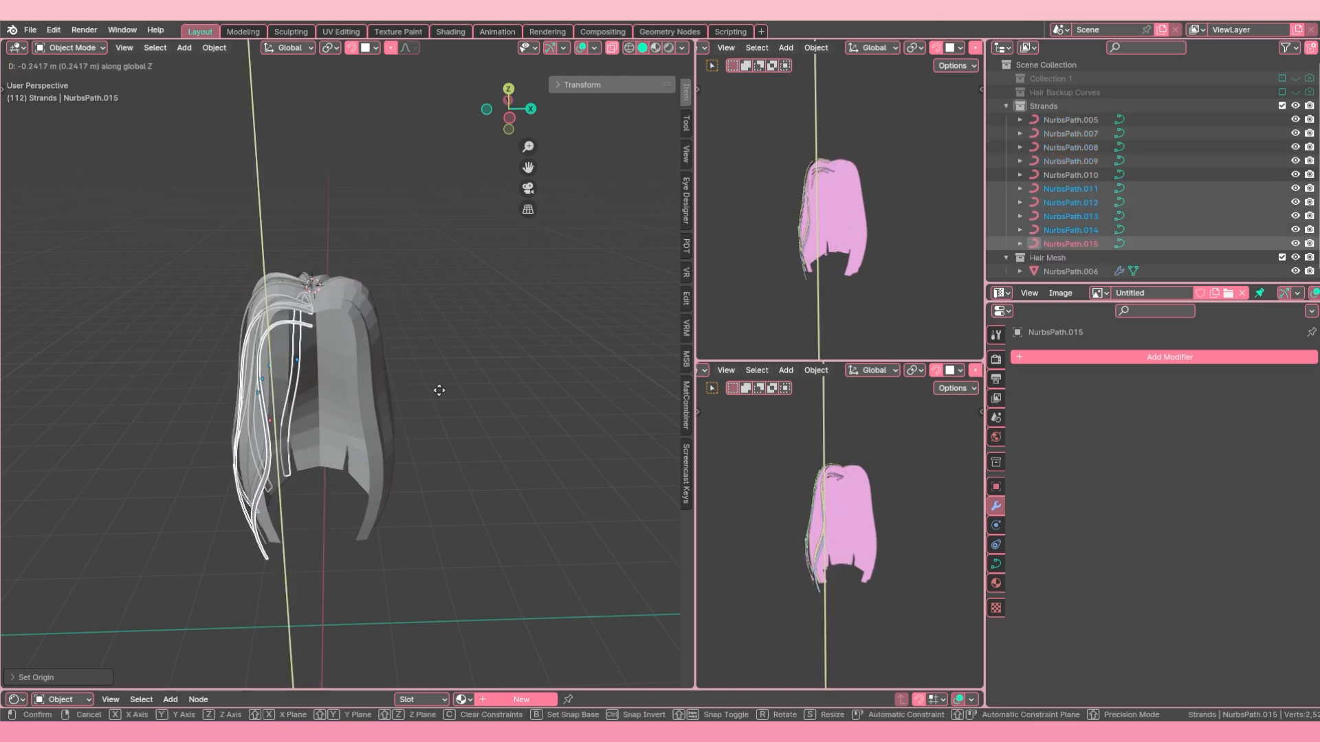
key("z")
key("x")
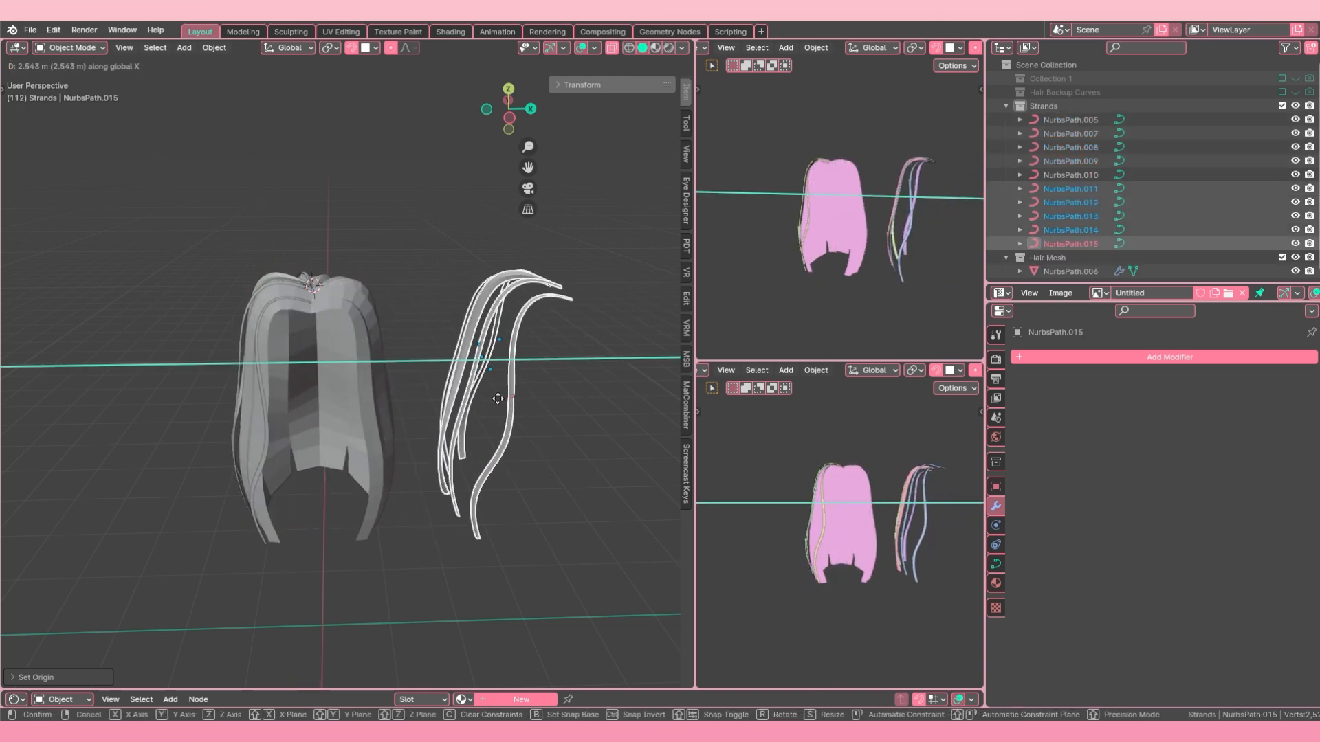
left_click(498, 398)
middle_click_drag(509, 397, 480, 387)
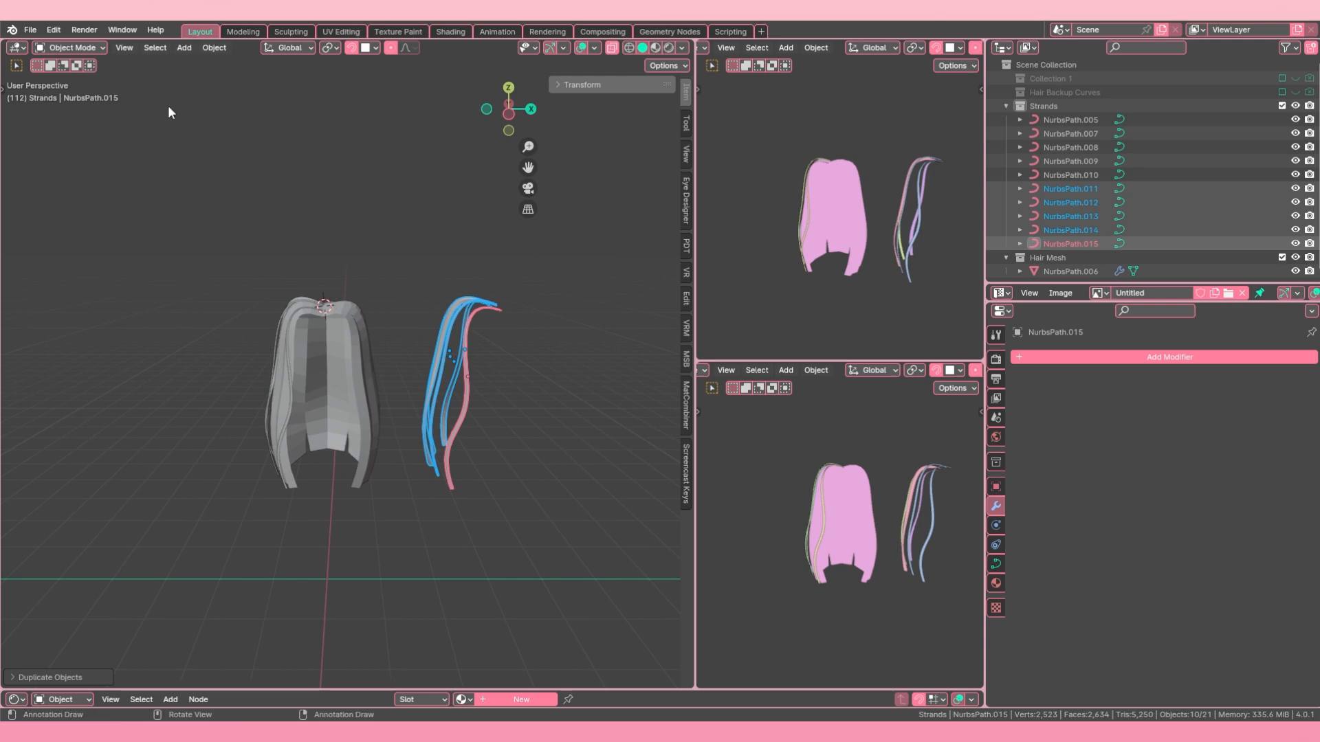
key("F3")
type("mirror")
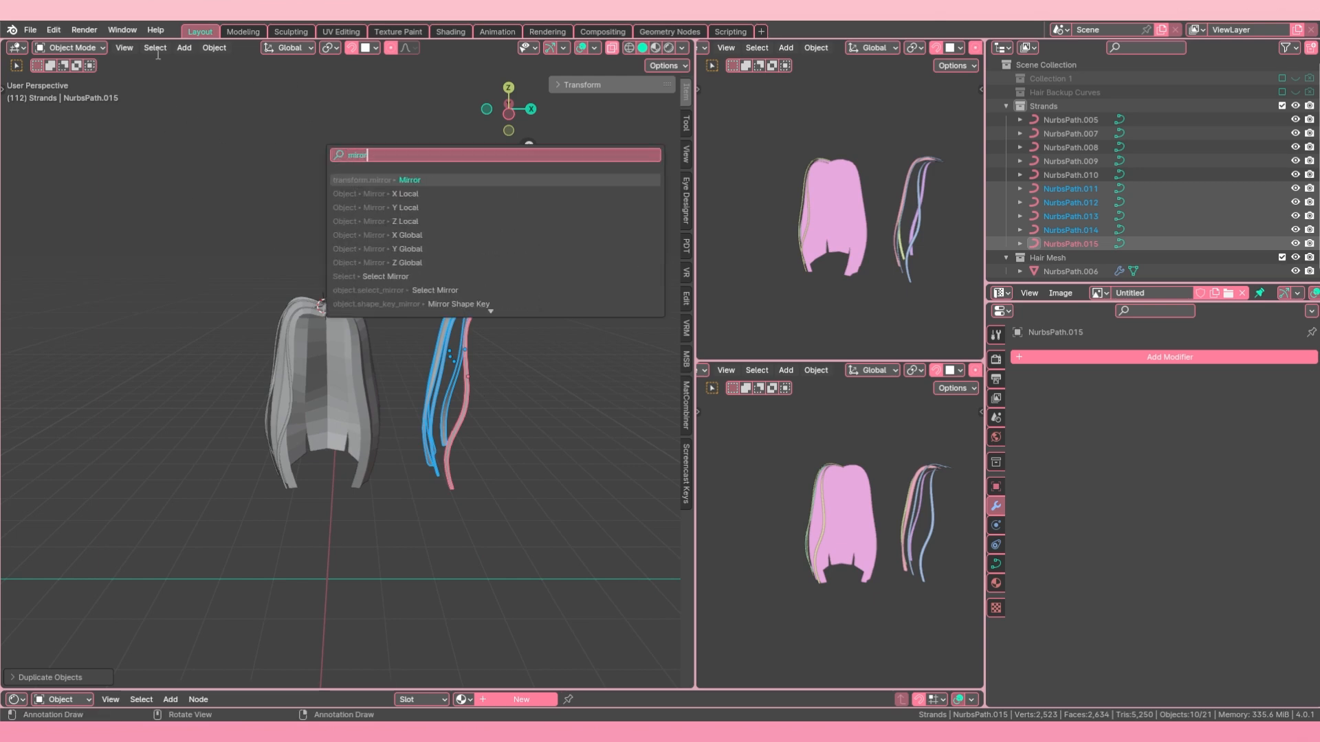
key("Escape")
Step: Mirror the duplicated strands across the global X axis
left_click(213, 47)
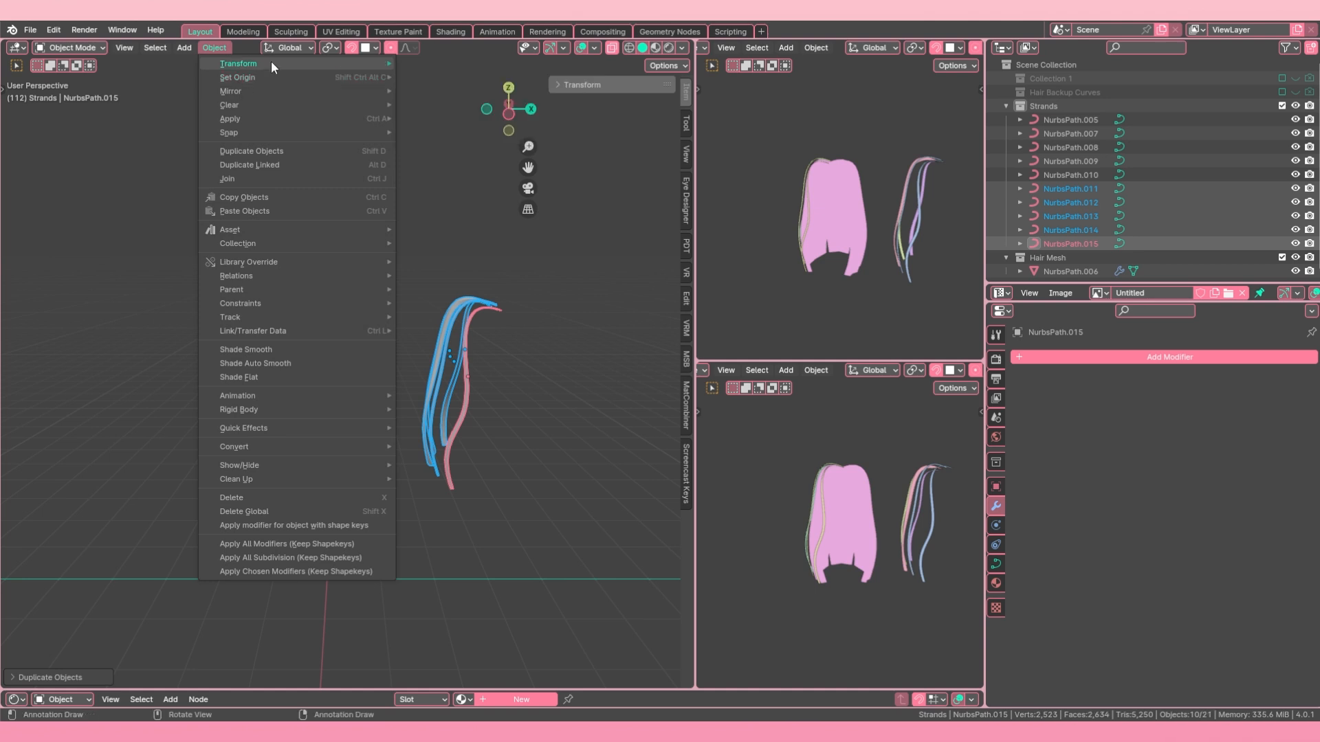
mouse_move(271, 63)
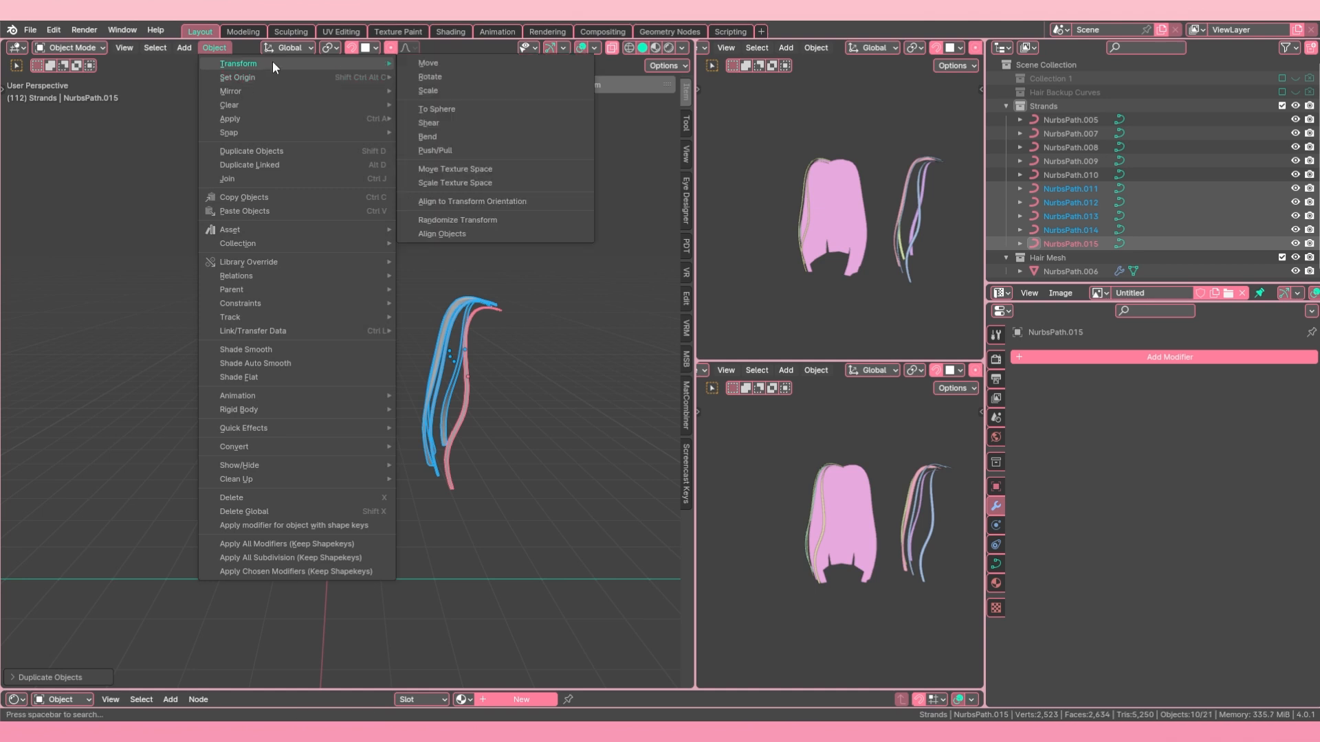
mouse_move(308, 88)
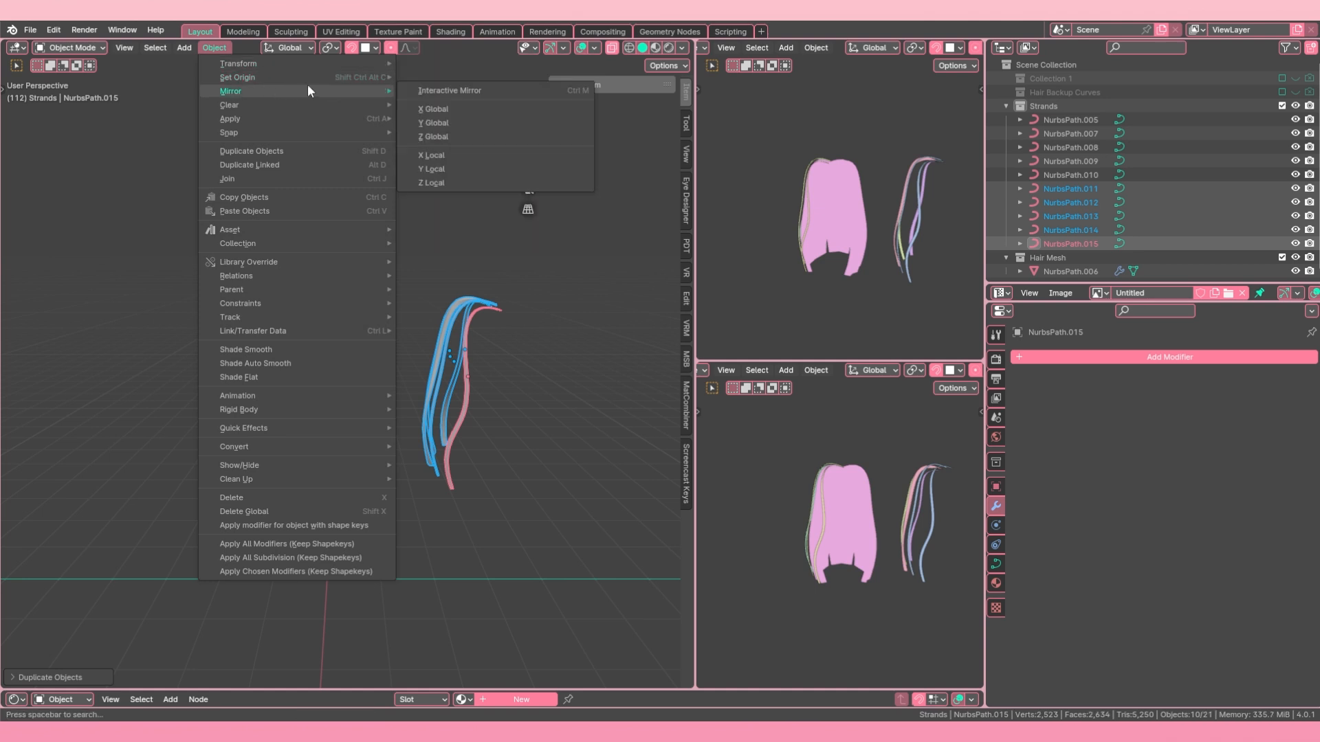
left_click(464, 108)
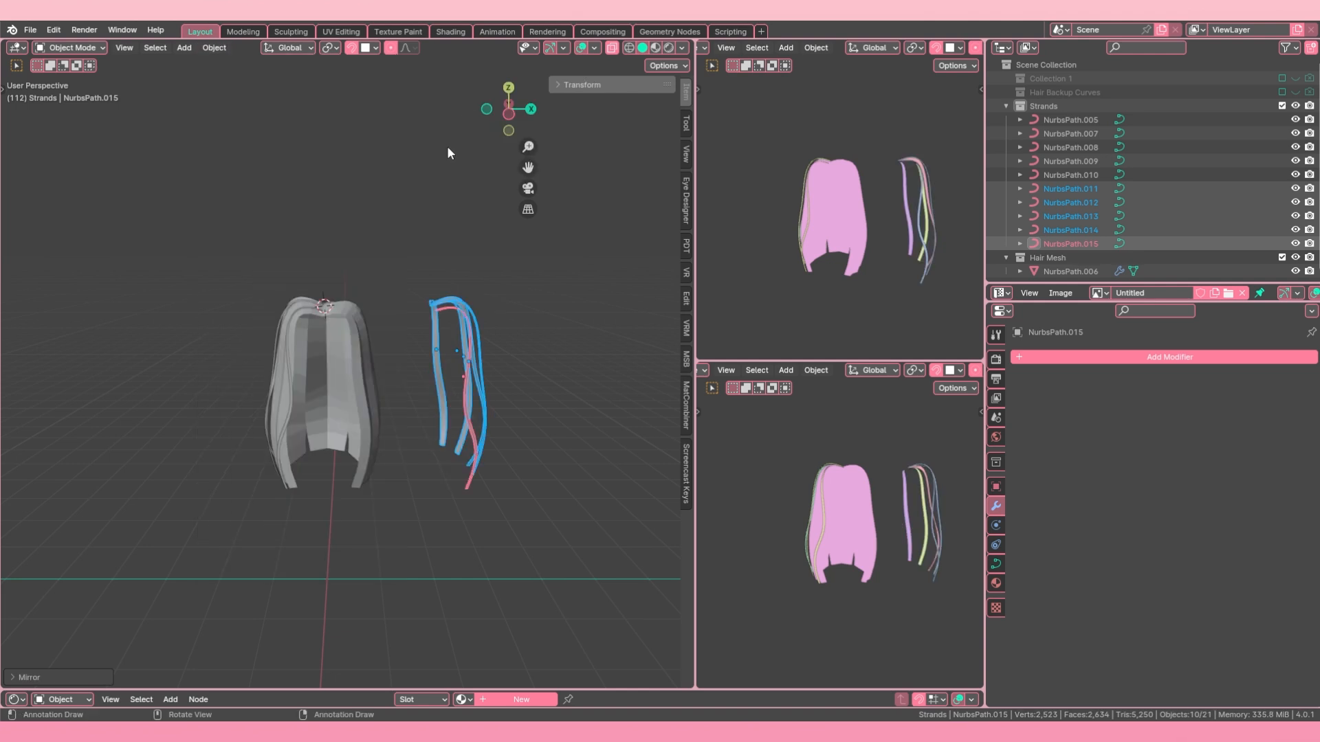
Step: Move the mirrored strands along X onto the opposite side of the hair mesh and deselect everything
key("g")
key("x")
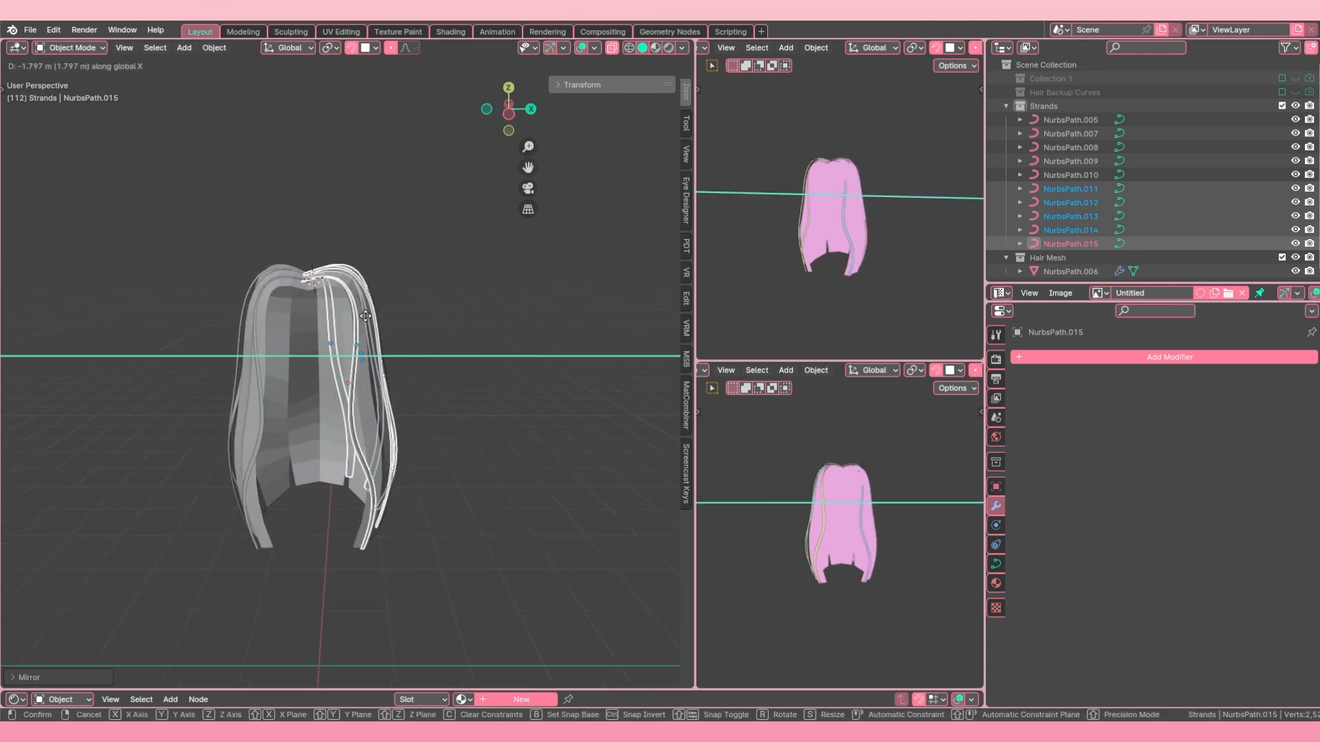
left_click(366, 316)
scroll(267, 331, "up", 3)
middle_click_drag(267, 332, 301, 344)
key("x")
key("g")
key("x")
left_click(349, 429)
key("a")
key("a")
Step: Move an upper and a middle control point of mirrored strand NurbsPath.011 sideways and return to Object Mode
right_click(338, 379)
key("Tab")
right_click(283, 321)
key("g")
left_click(228, 345)
right_click(288, 412)
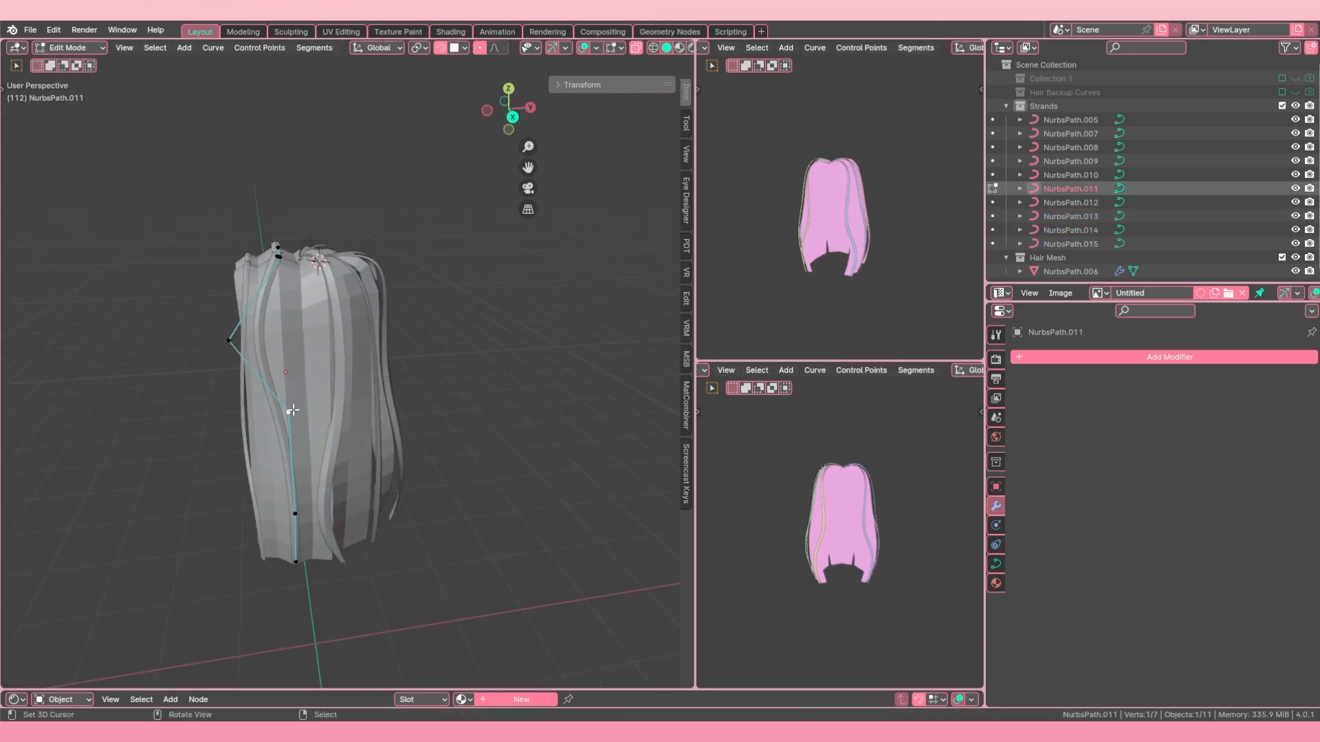
key("g")
left_click(332, 406)
key("Tab")
Step: Delete one of the mirrored strands and move a control point of another to fit the hair surface
middle_click_drag(324, 427, 297, 311)
key("Delete")
right_click(319, 393)
key("Tab")
key("Tab")
right_click(296, 311)
key("Tab")
key("g")
left_click(395, 379)
Step: Select another strand, move its control points closer to the hair surface, and adjust their tilt
key("Tab")
middle_click_drag(395, 379, 426, 369)
right_click(290, 305)
key("Tab")
key("g")
key("Tab")
key("Tab")
key("g")
Step: Duplicate a strand, delete its surplus control points, and shape the remaining ones into a curl above the crown
key("Tab")
key("ctrl+t")
key("Tab")
key("shift+d")
key("Tab")
key("x")
key("g")
left_click(385, 358)
key("g")
left_click(431, 299)
Step: Move the crown curl's control points into a smaller arc close to the hair and return to Object Mode
key("Tab")
key("Tab")
key("g")
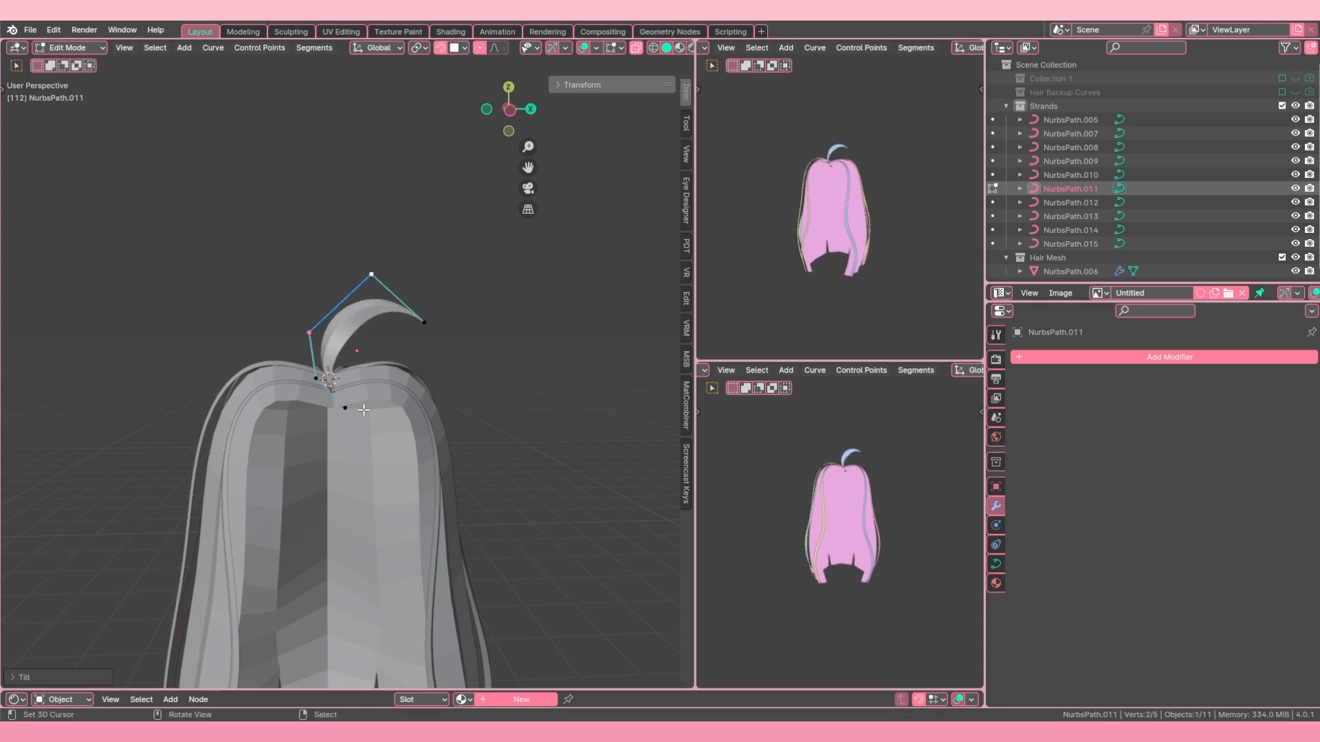
key("Tab")
middle_click_drag(425, 317, 532, 418)
Step: Adjust the tilt of all control points on the copied crown curl and return to Object Mode
key("Tab")
key("g")
key("Tab")
scroll(532, 418, "down", 4)
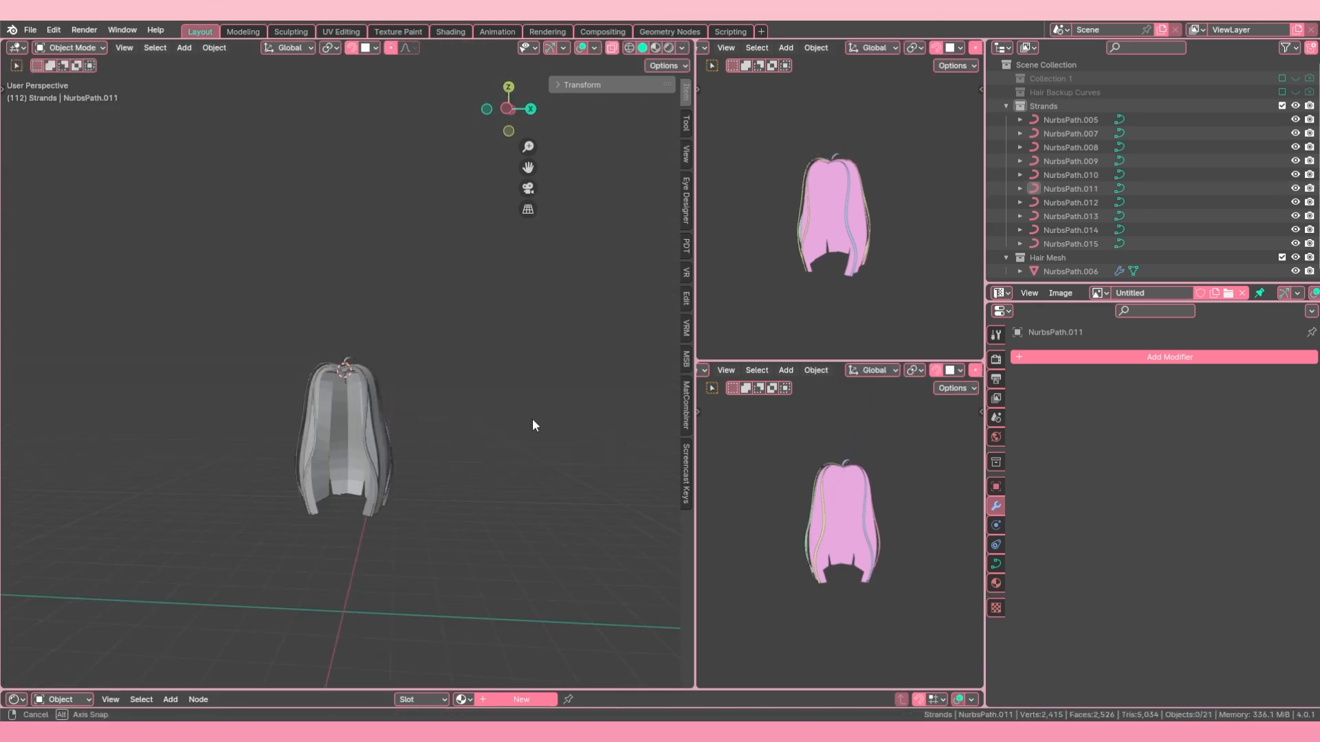
Step: Duplicate the crown curl, then rotate and move the copy to the opposite side of the crown
key("shift+d")
key("r")
key("g")
middle_click_drag(309, 383, 312, 345)
right_click(312, 345)
key("Tab")
key("a")
key("ctrl+t")
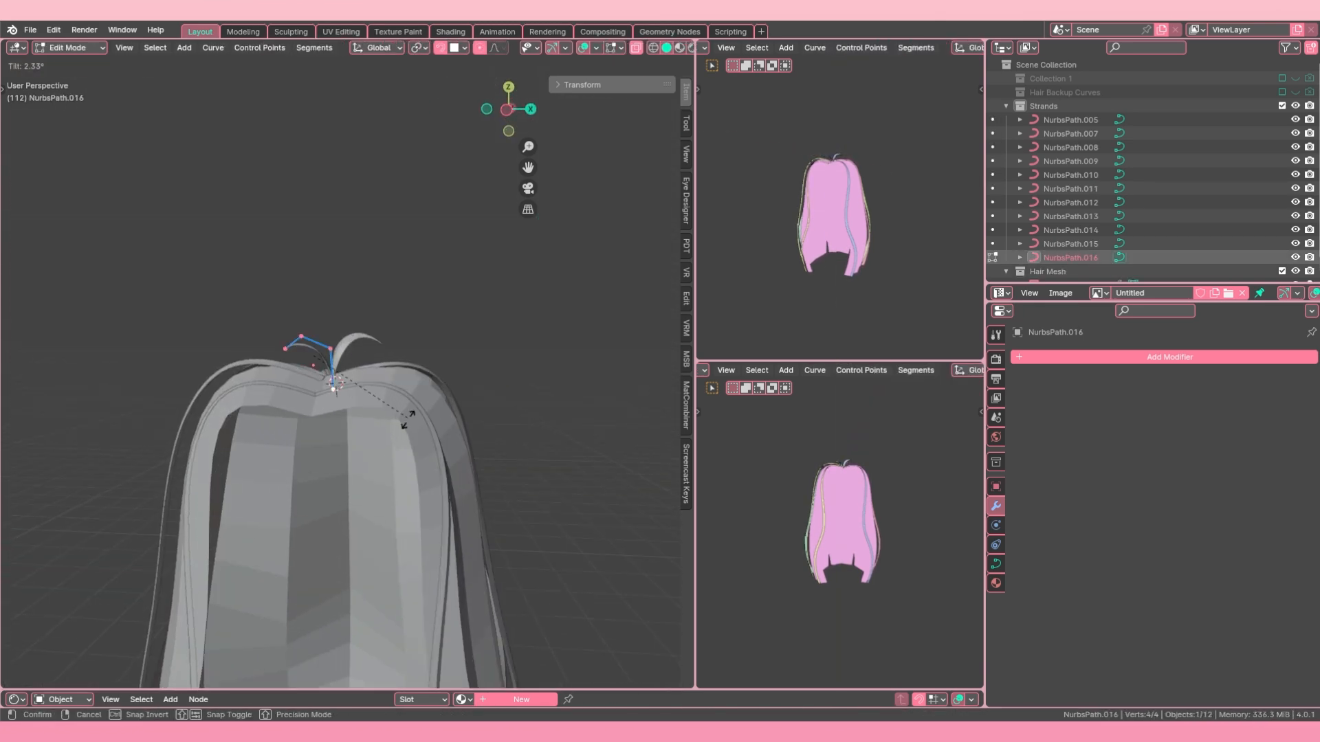
left_click(359, 261)
key("Tab")
Step: Examine the complete hair and all its strands from the front, near and far
scroll(366, 418, "down", 2)
key("a")
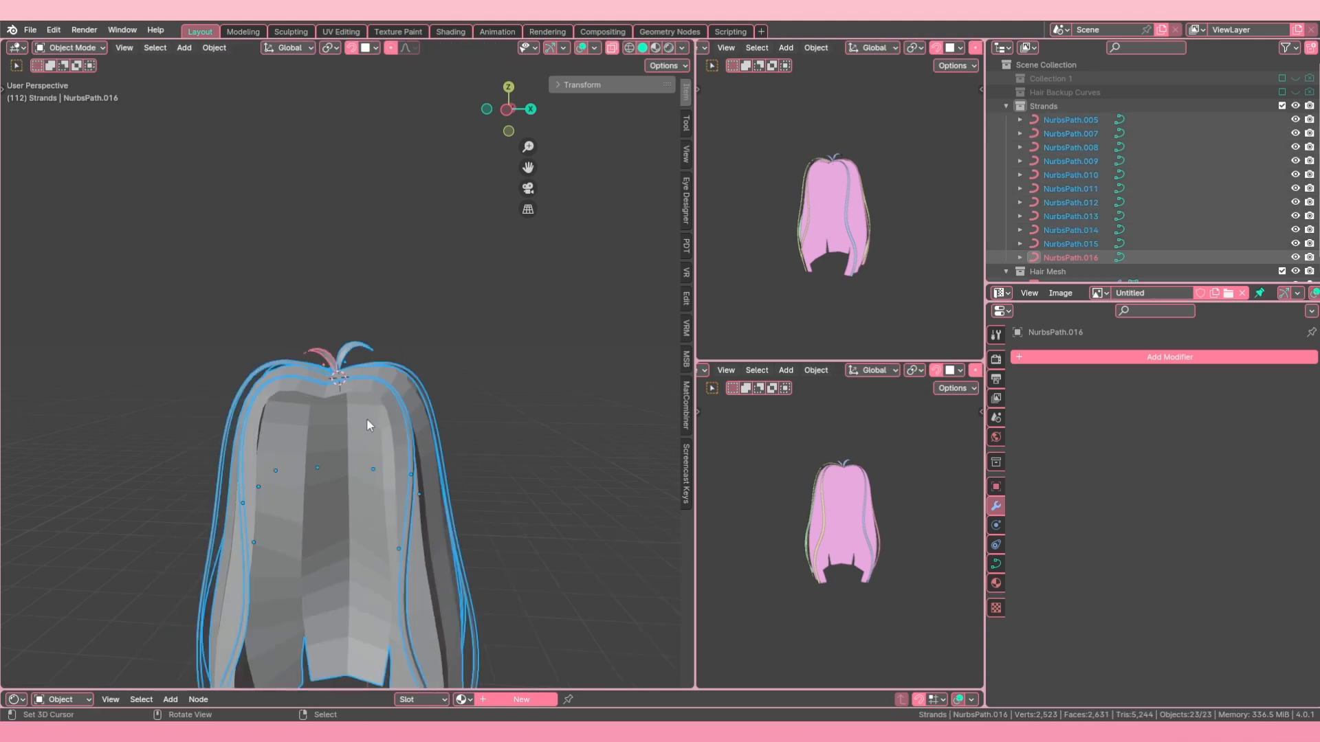
key("a")
middle_click_drag(366, 418, 364, 368)
scroll(315, 381, "up", 3)
scroll(386, 467, "down", 6)
scroll(364, 369, "up", 2)
left_click(511, 378)
scroll(554, 501, "down", 4)
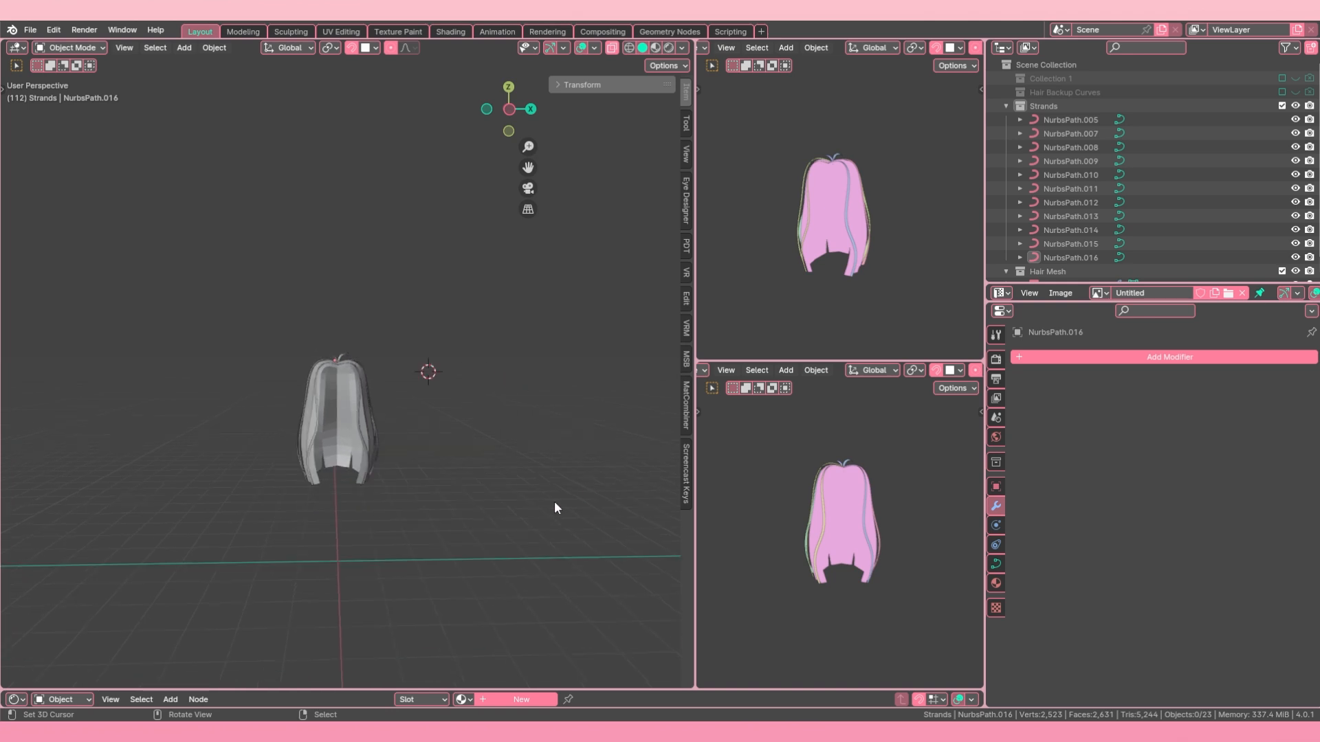
scroll(444, 481, "up", 4)
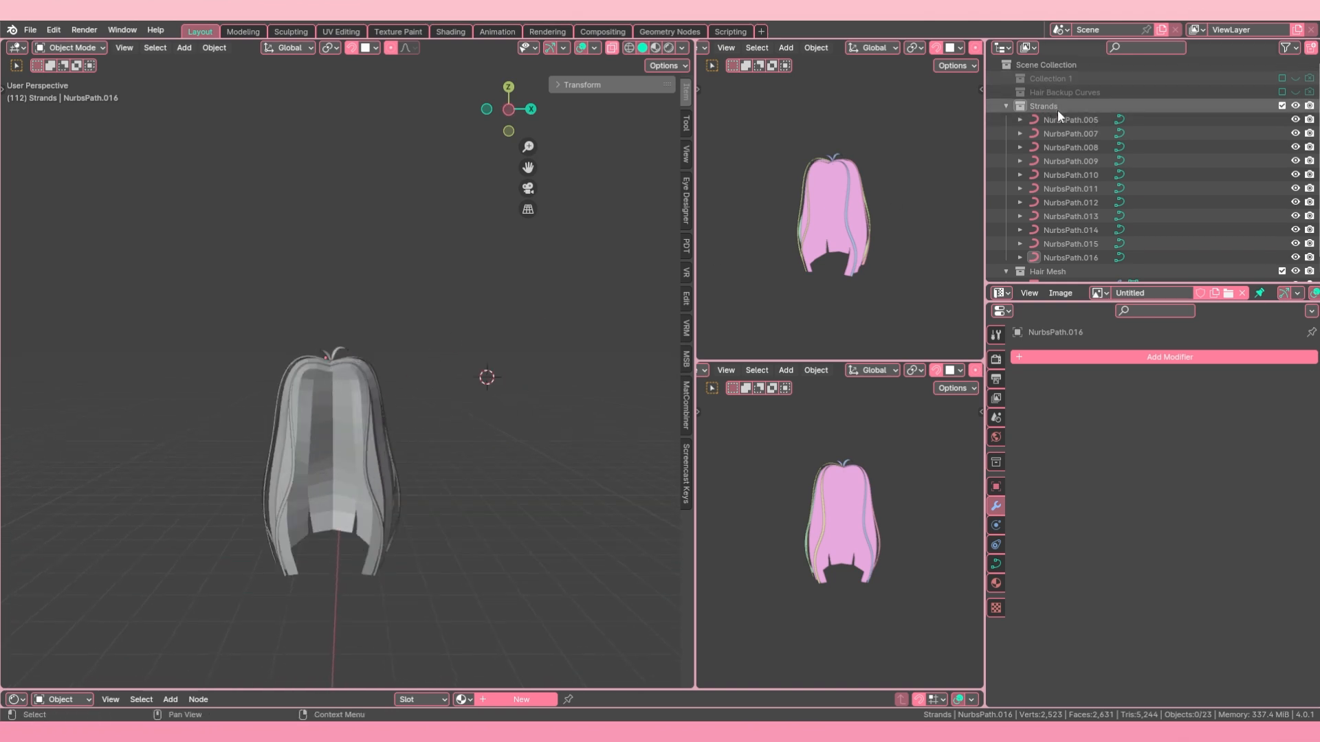
Step: Reduce strand NurbsPath.005's curve Resolution Preview U, trying 2 and settling on 3
left_click(1067, 120)
left_click(996, 565)
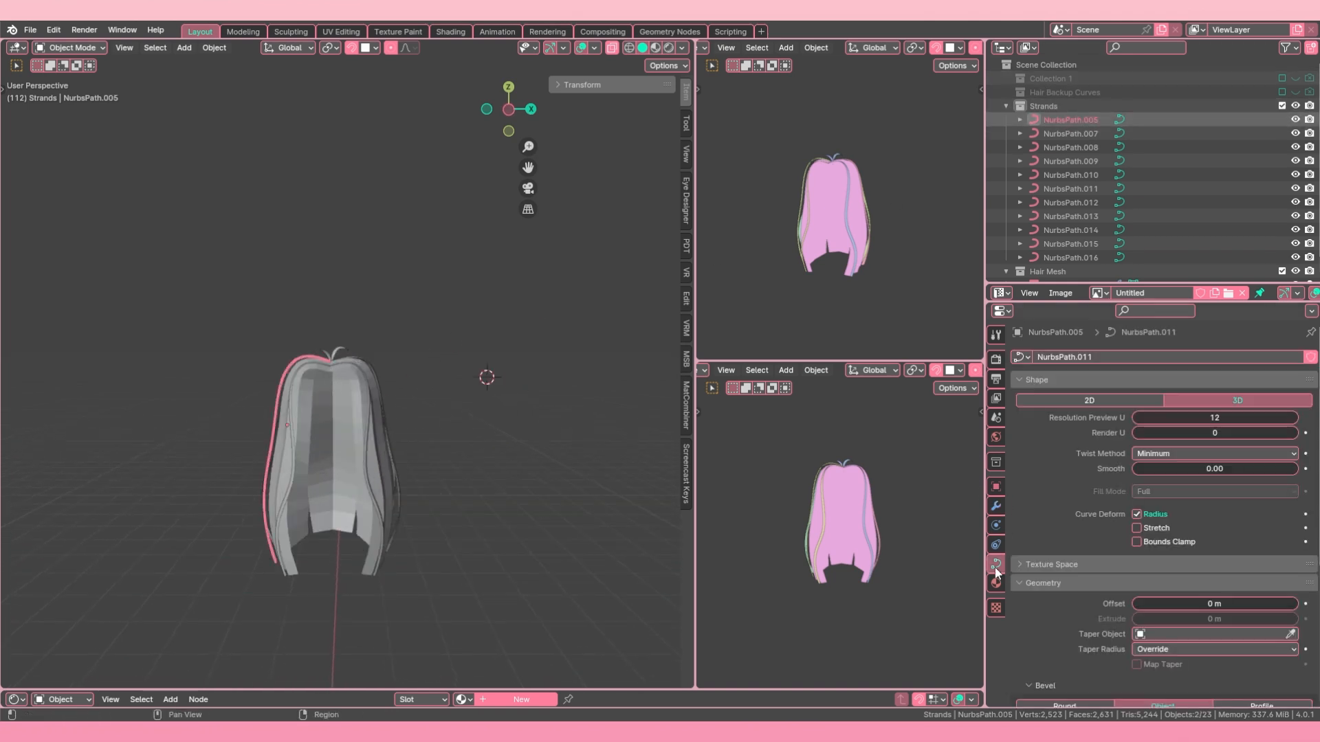
scroll(382, 324, "up", 5)
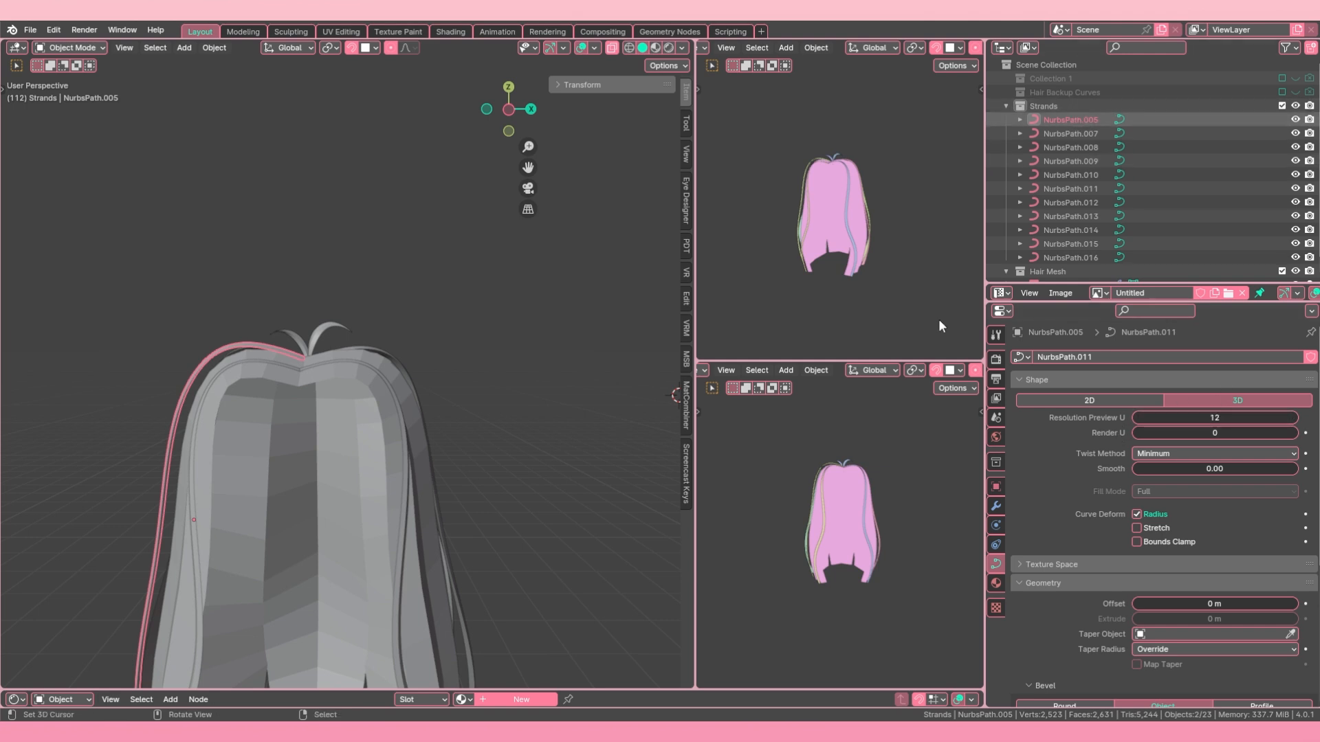
middle_click_drag(313, 336, 385, 330)
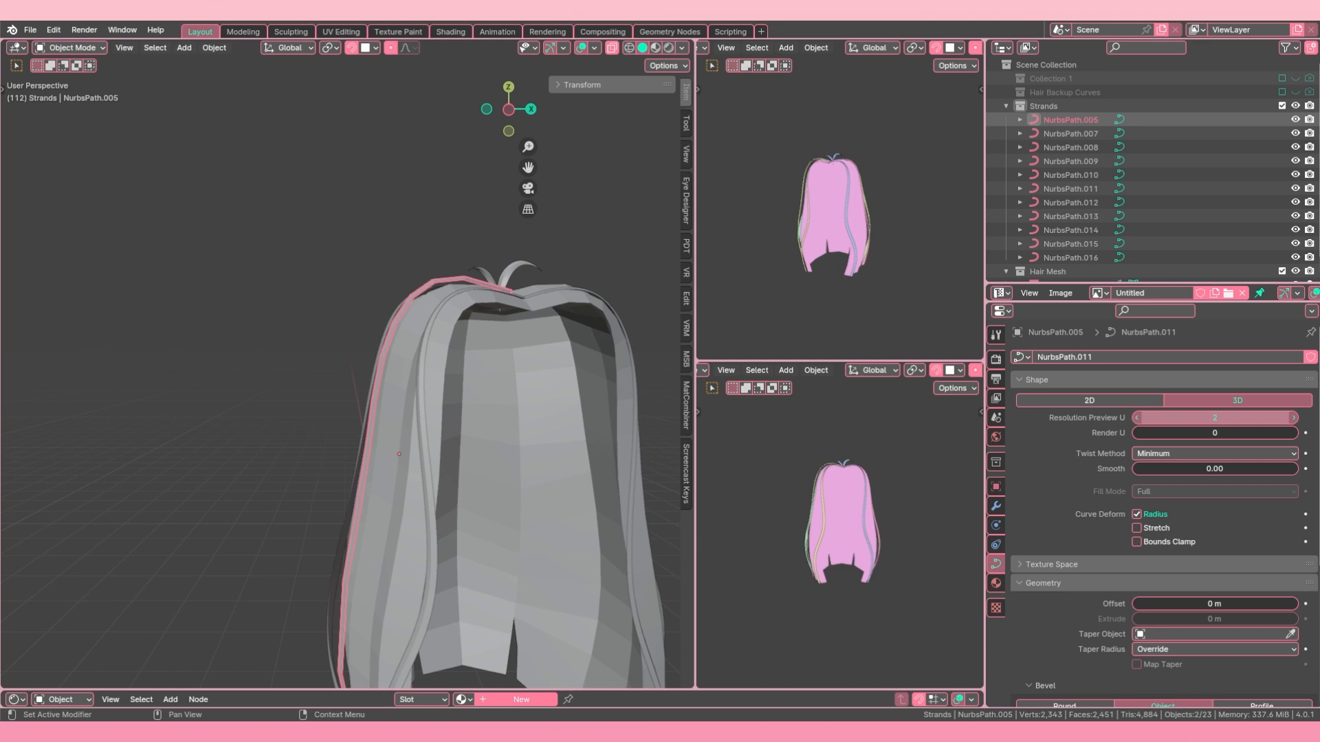
scroll(386, 306, "down", 3)
middle_click_drag(385, 306, 450, 405)
middle_click_drag(450, 404, 407, 322, "shift")
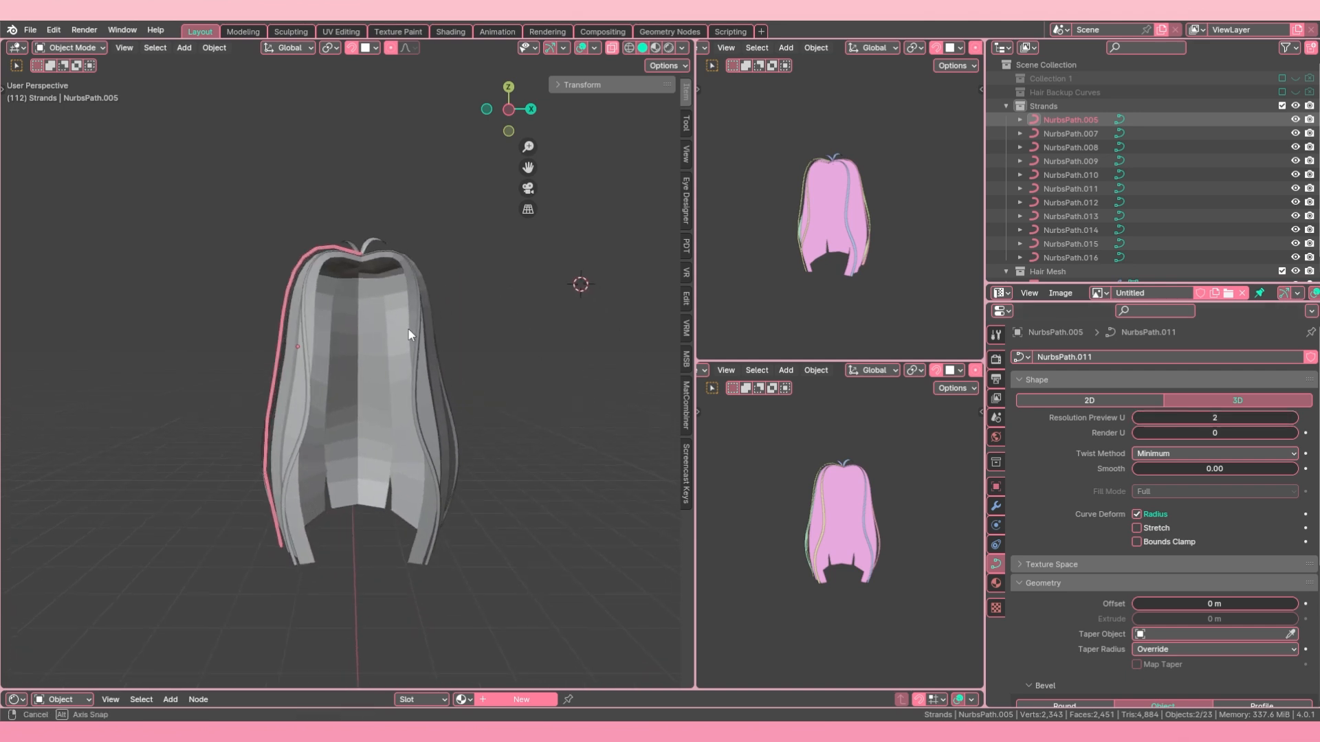
middle_click_drag(341, 295, 350, 315, "shift")
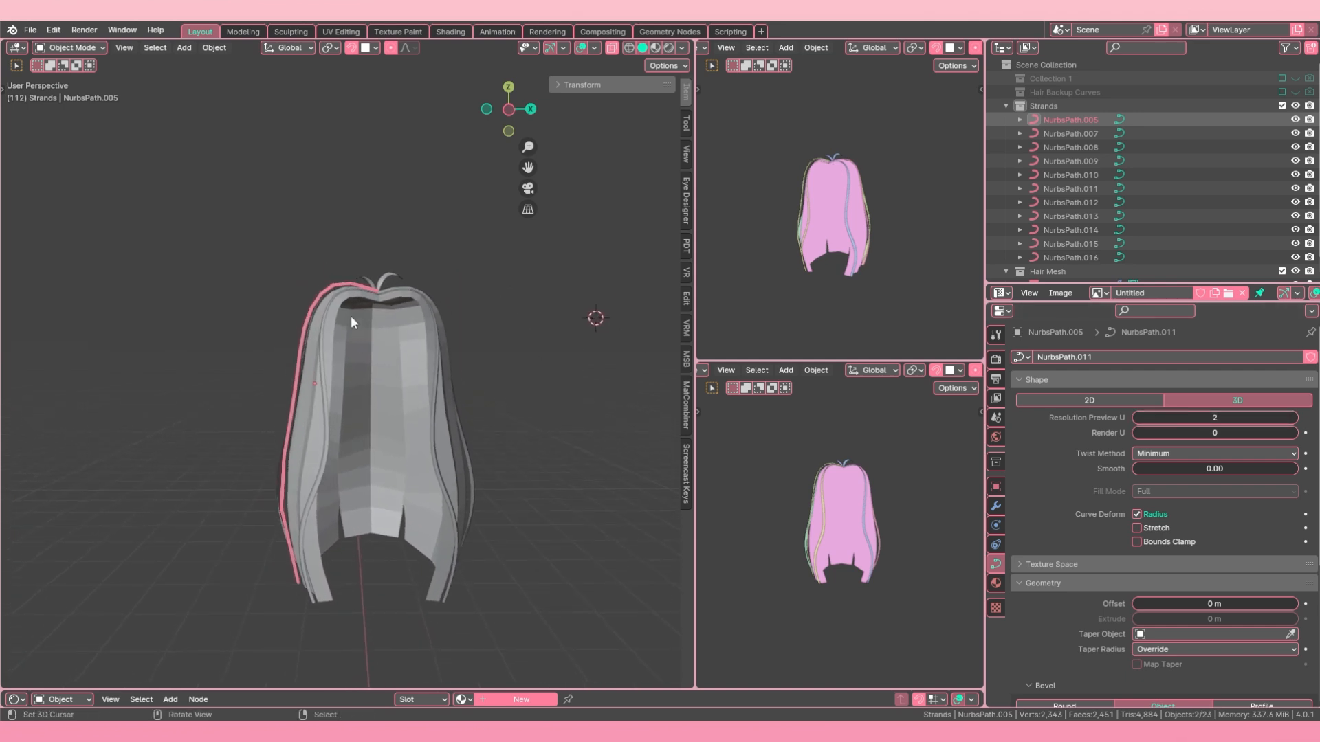
left_click(1295, 418)
scroll(850, 473, "up", 2)
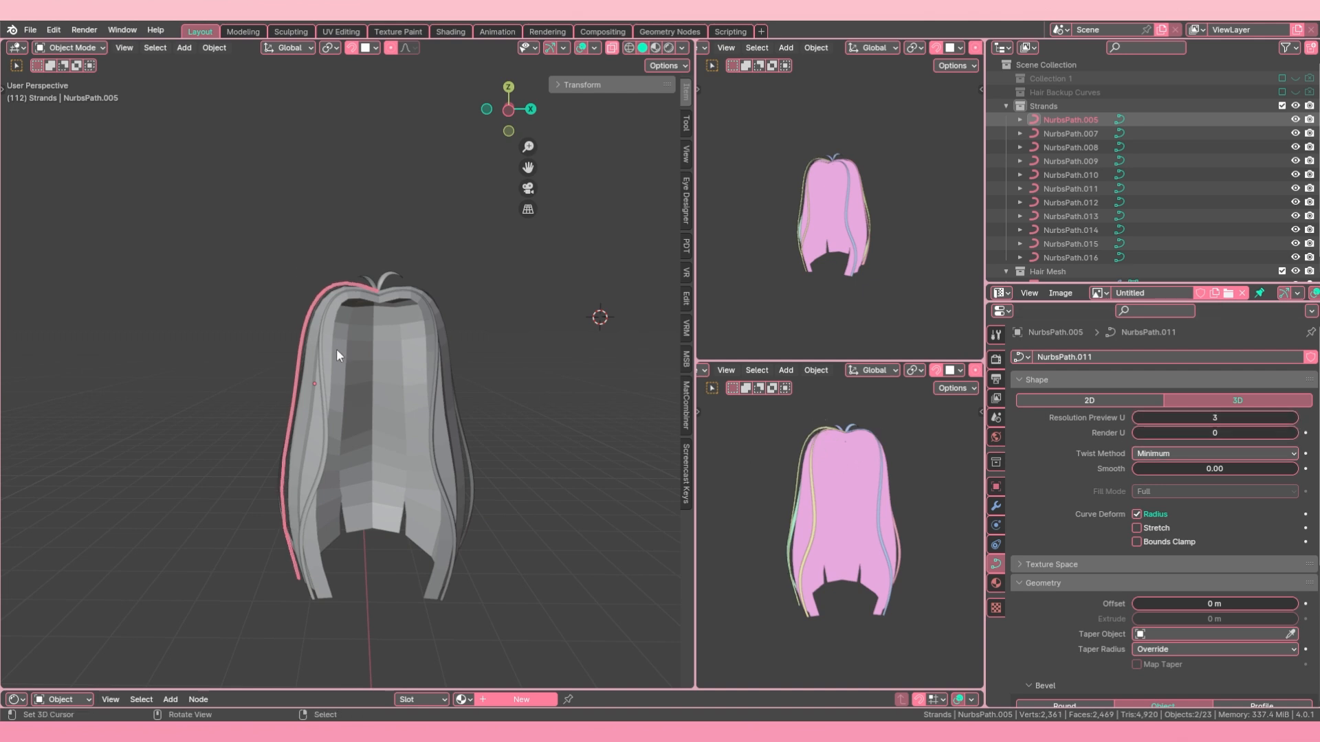
Step: Lower the Resolution Preview U of strands NurbsPath.010 and NurbsPath.009 to 3
left_click(328, 437)
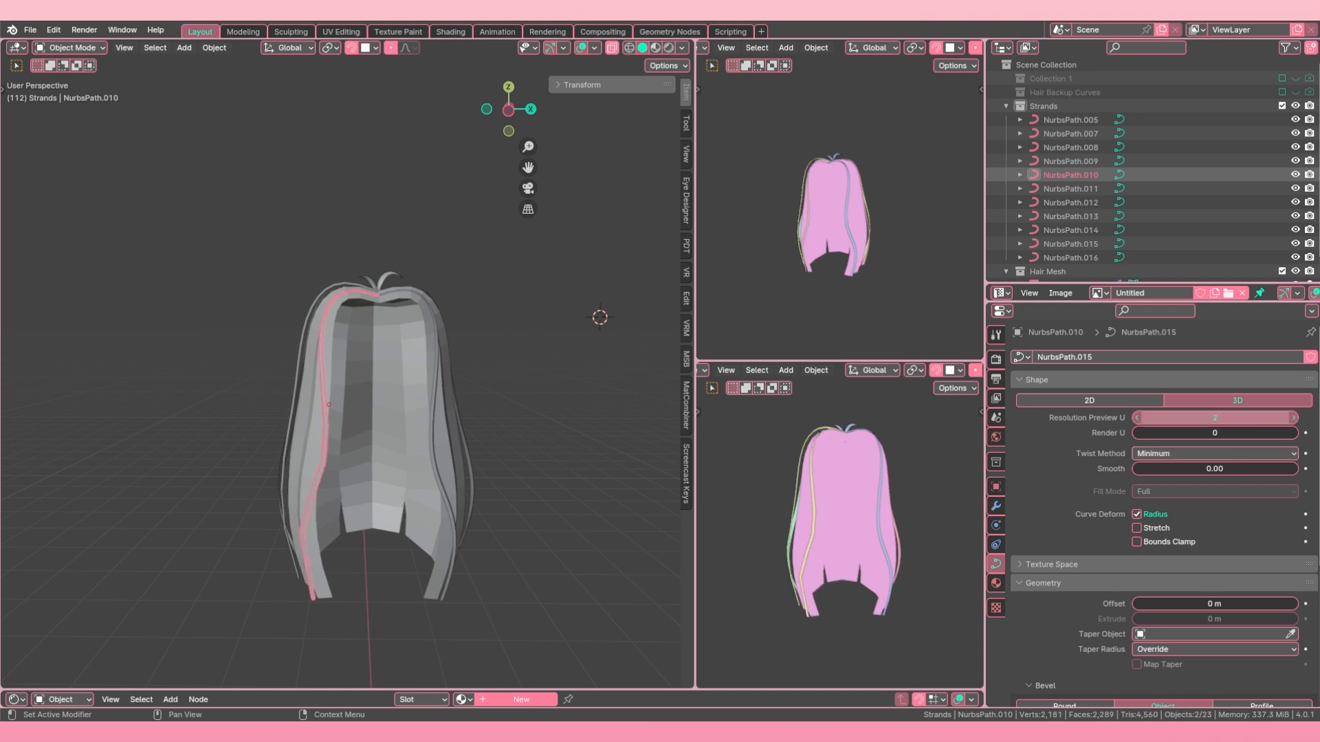
middle_click_drag(247, 392, 364, 396)
right_click(311, 426)
double_click(1193, 417)
type("3")
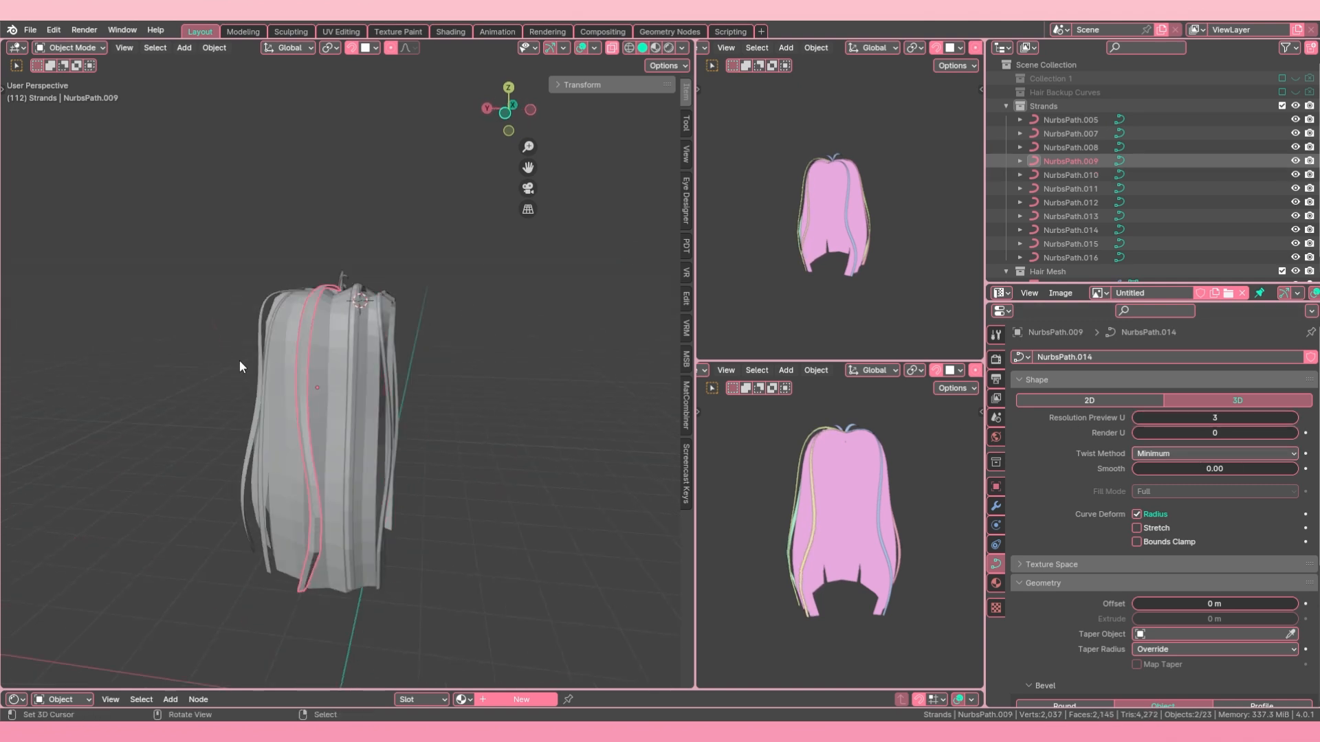
Step: Set the Resolution Preview U of the next two strands around the back, ending with NurbsPath.007, to 3
middle_click_drag(239, 360, 302, 361)
right_click(296, 395)
double_click(1171, 417)
type("4")
key("Return")
middle_click_drag(227, 430, 391, 457)
right_click(394, 466)
double_click(1170, 417)
type("3")
key("Return")
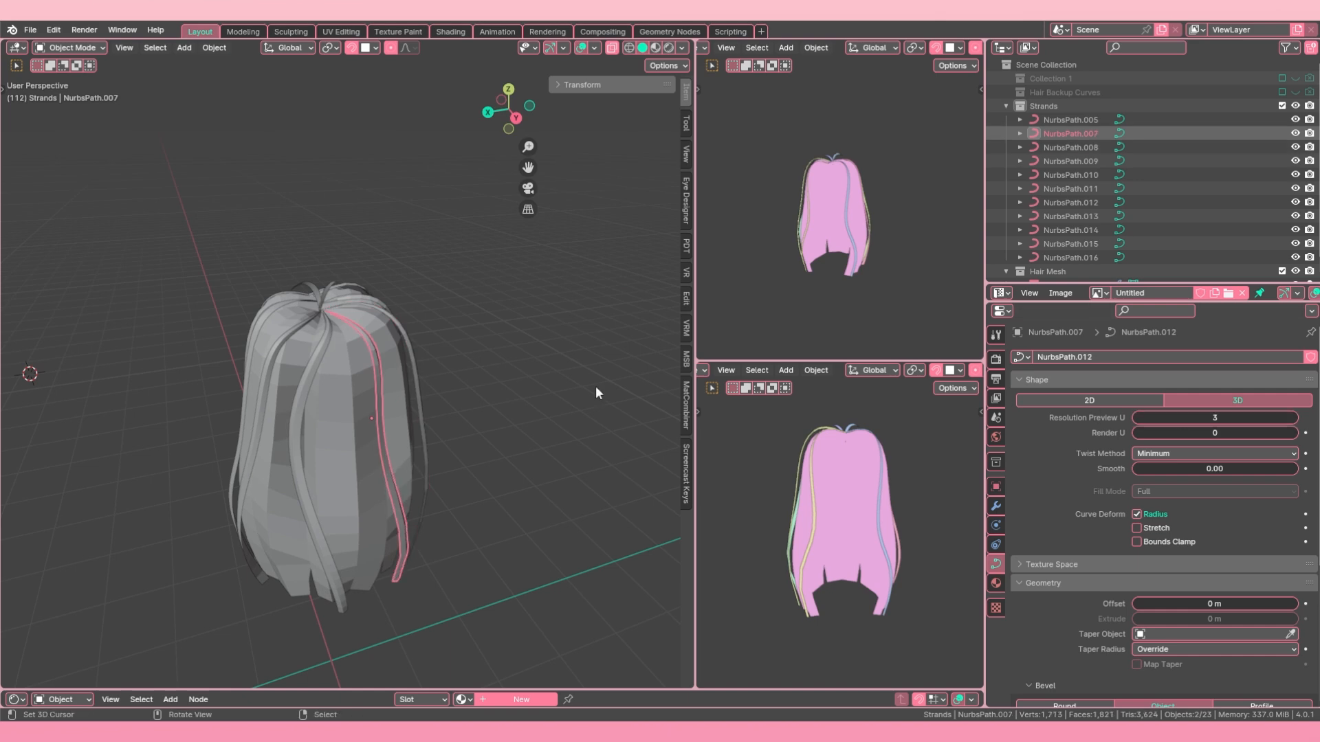
Step: Set the Resolution Preview U of the remaining long strands on the mirrored side to 3
right_click(305, 443)
right_click(299, 444)
middle_click_drag(302, 412, 349, 423)
right_click(352, 423)
double_click(1171, 417)
type("3")
key("Return")
right_click(343, 381)
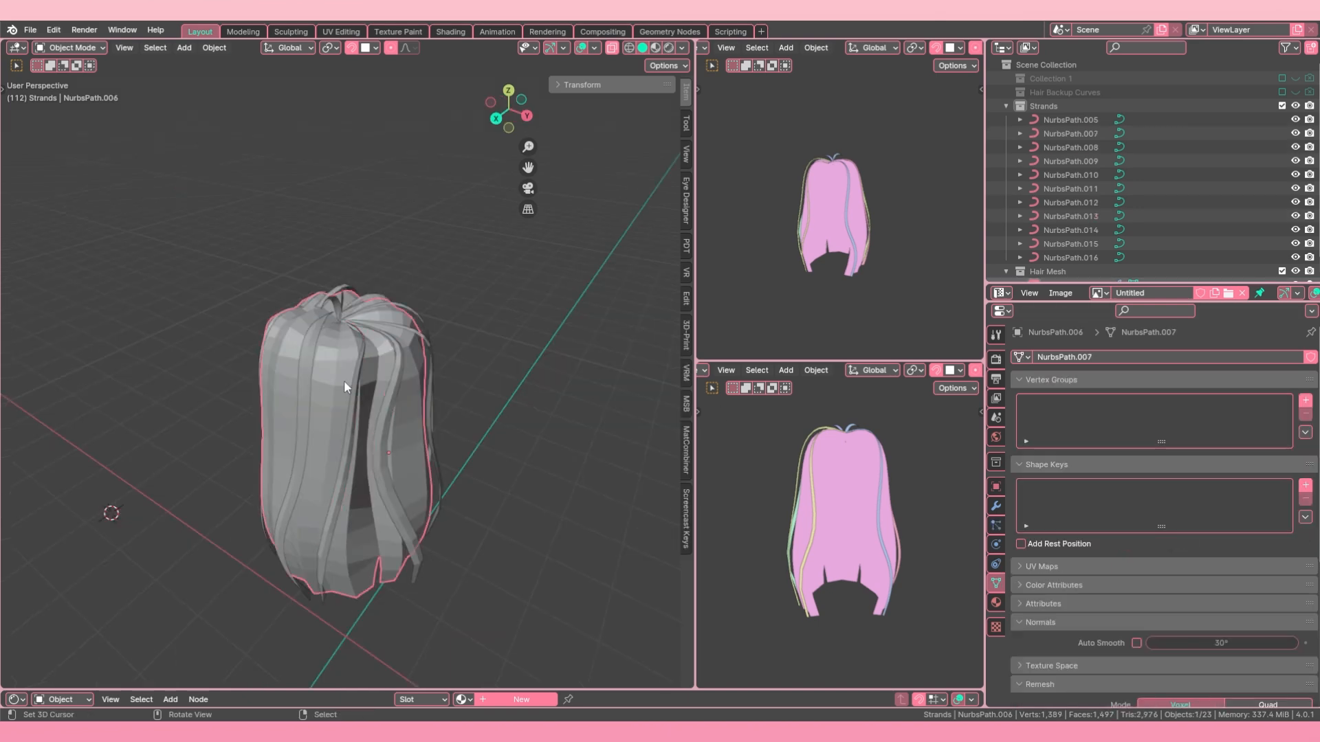
right_click(288, 447)
double_click(1183, 417)
Step: Reposition a control point of the selected strand against the hair surface and return to Object Mode
middle_click_drag(226, 375, 310, 415)
scroll(266, 366, "up", 3)
key("Tab")
key("Tab")
key("Tab")
key("g")
left_click(271, 361)
key("Tab")
Step: Tilt strand NurbsPath.013 at its control point near the crown, return to Object Mode, and deselect everything
right_click(357, 250)
key("Tab")
middle_click_drag(357, 250, 372, 358)
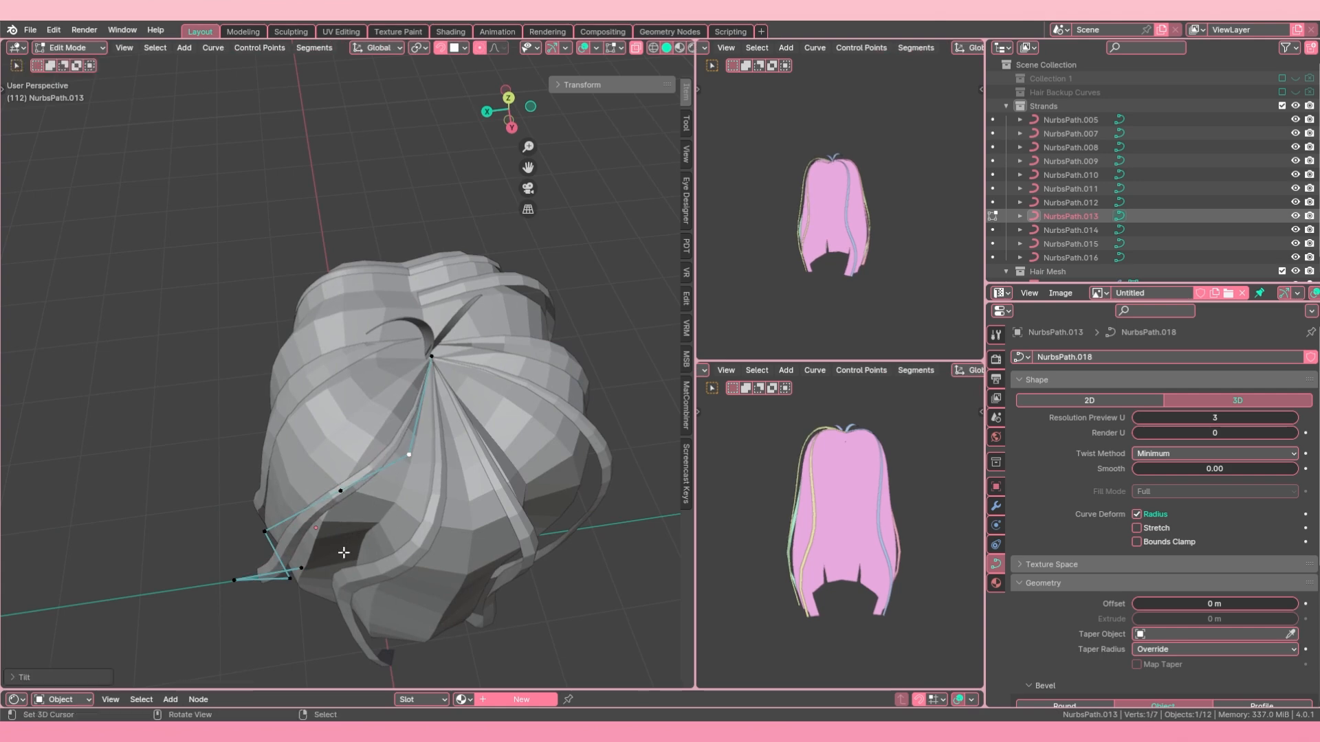
key("Tab")
key("alt+a")
scroll(344, 552, "down", 5)
middle_click_drag(343, 552, 353, 500)
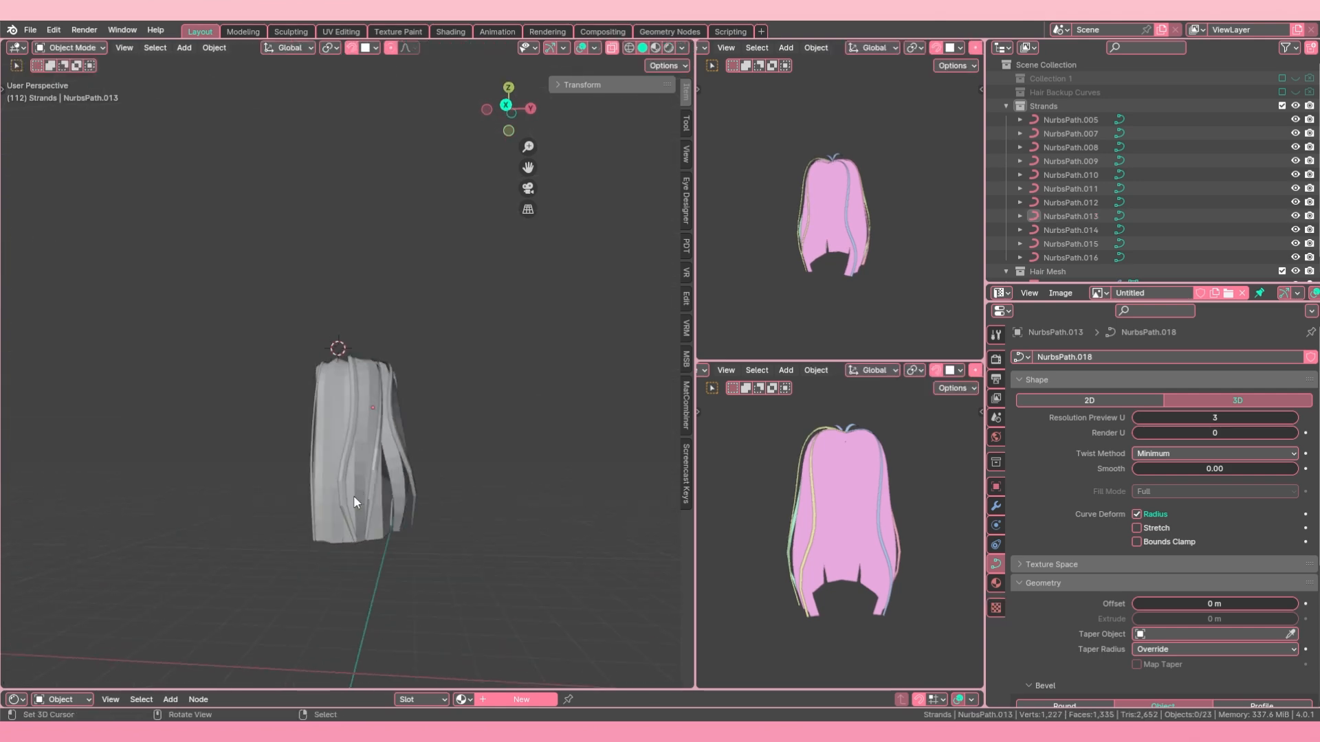
Step: Duplicate the Strands collection, rename the original Strands Backup, and exclude it from the view layer
right_click(1057, 102)
left_click(1028, 99)
double_click(1070, 106)
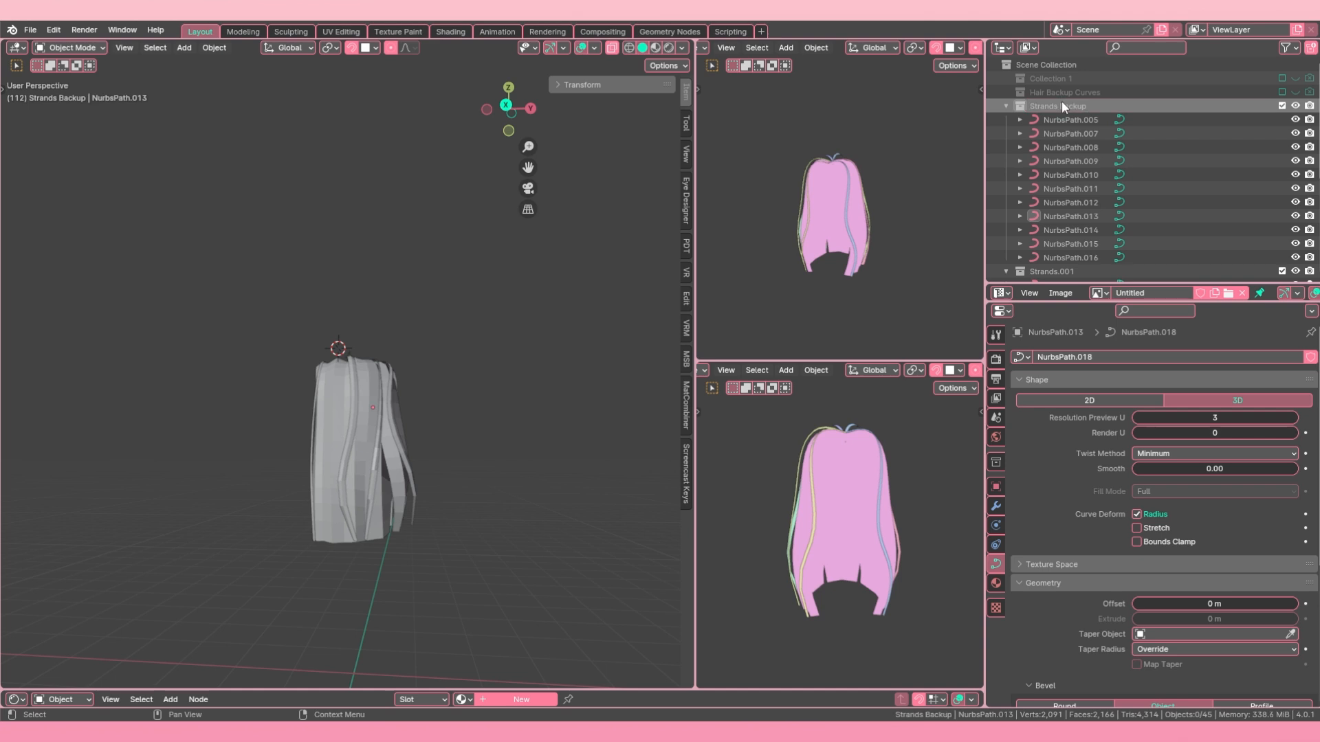
left_click(1281, 105)
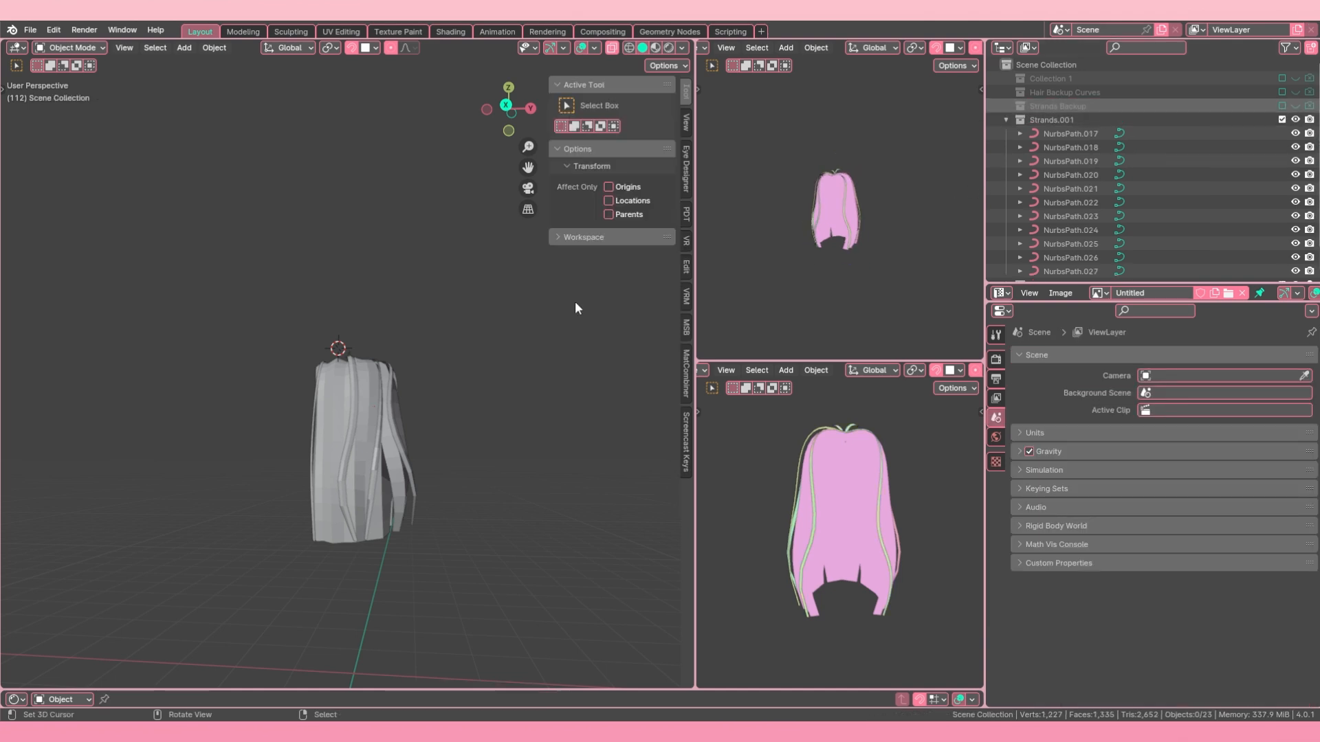
Step: Convert all strand curves in the Strands.001 collection, NurbsPath.017 through NurbsPath.027, to meshes and deselect everything
middle_click_drag(286, 478, 510, 451)
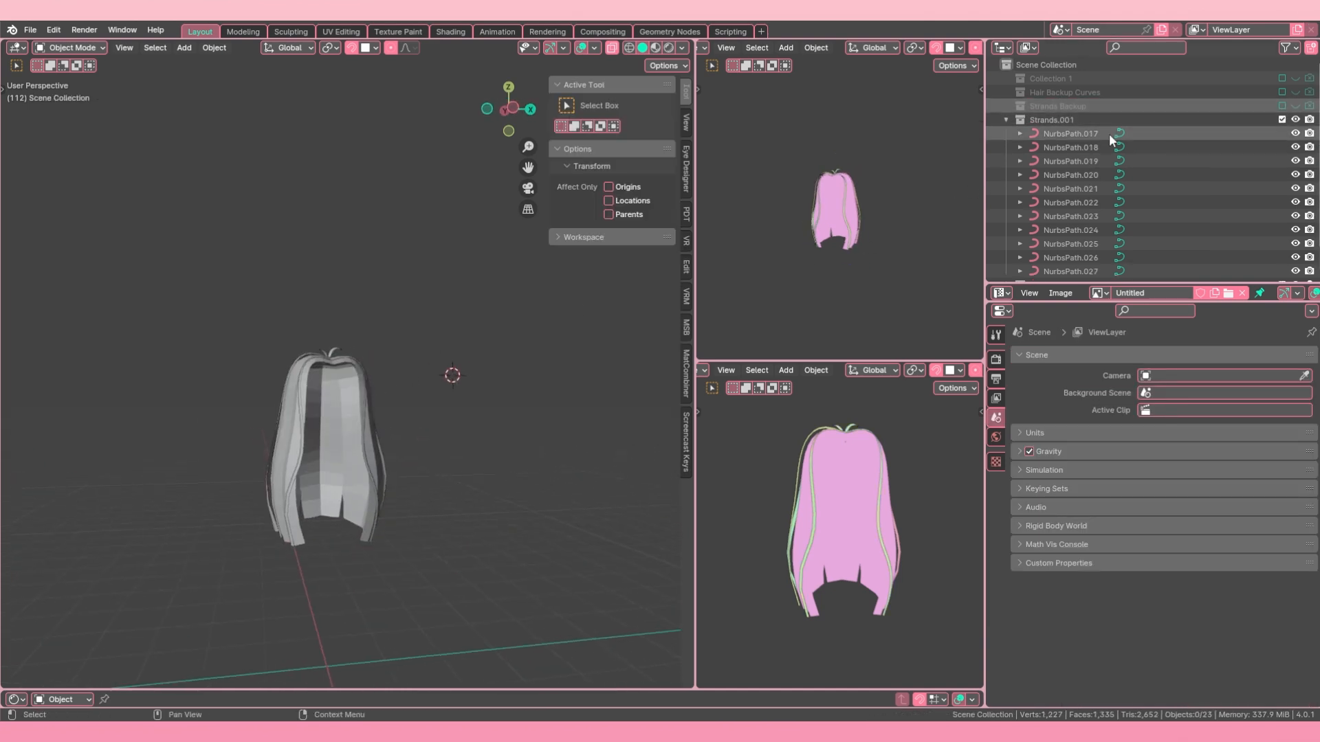
left_click(1091, 135)
scroll(1091, 134, "down", 2)
left_click(1062, 240, "shift")
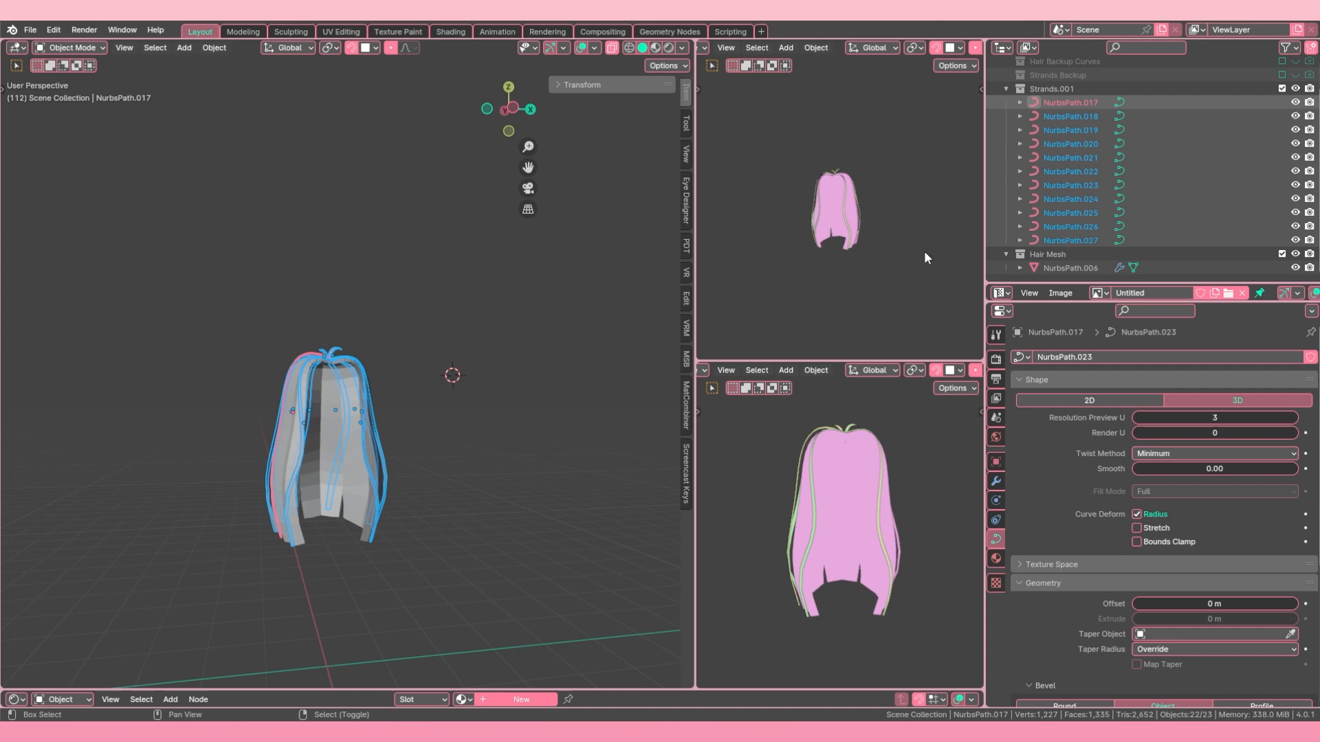
left_click(214, 48)
mouse_move(270, 446)
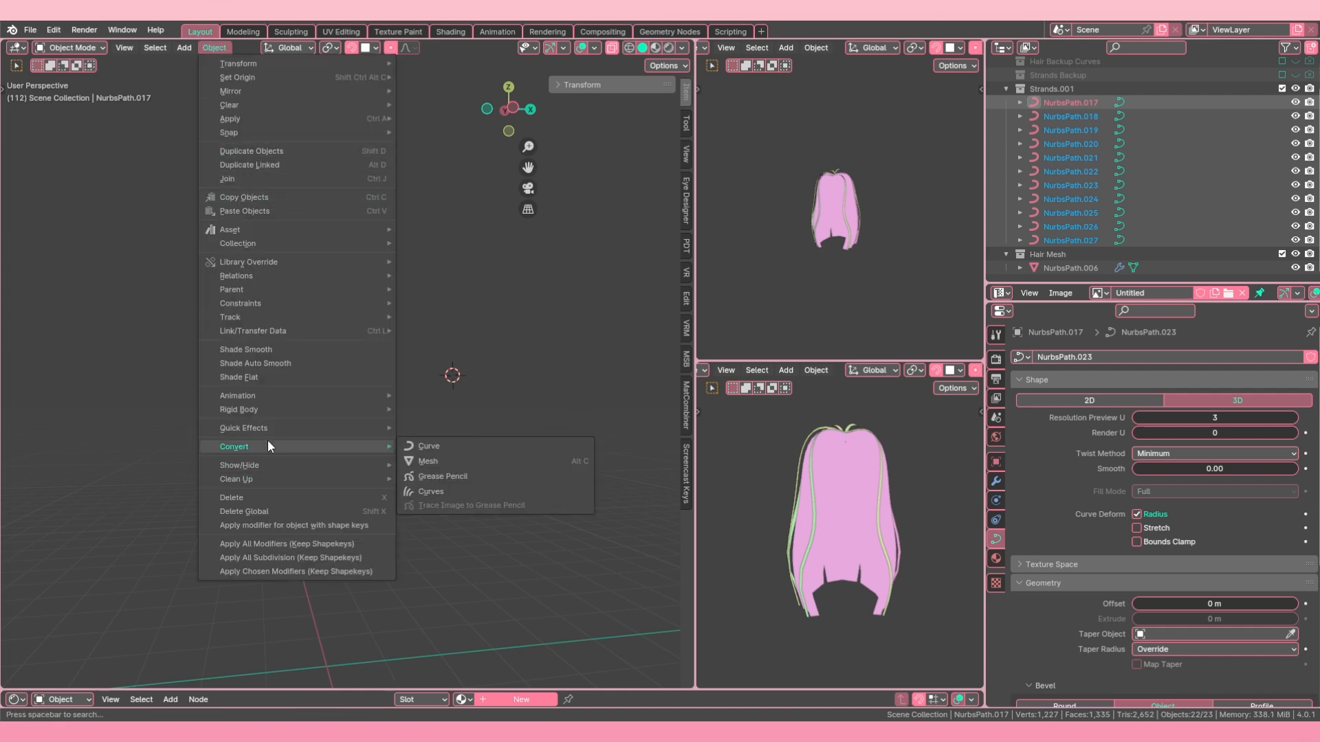
left_click(446, 463)
middle_click_drag(378, 442, 509, 433)
key("alt+a")
scroll(377, 397, "up", 1)
right_click(347, 438)
scroll(348, 439, "up", 1)
key("alt+a")
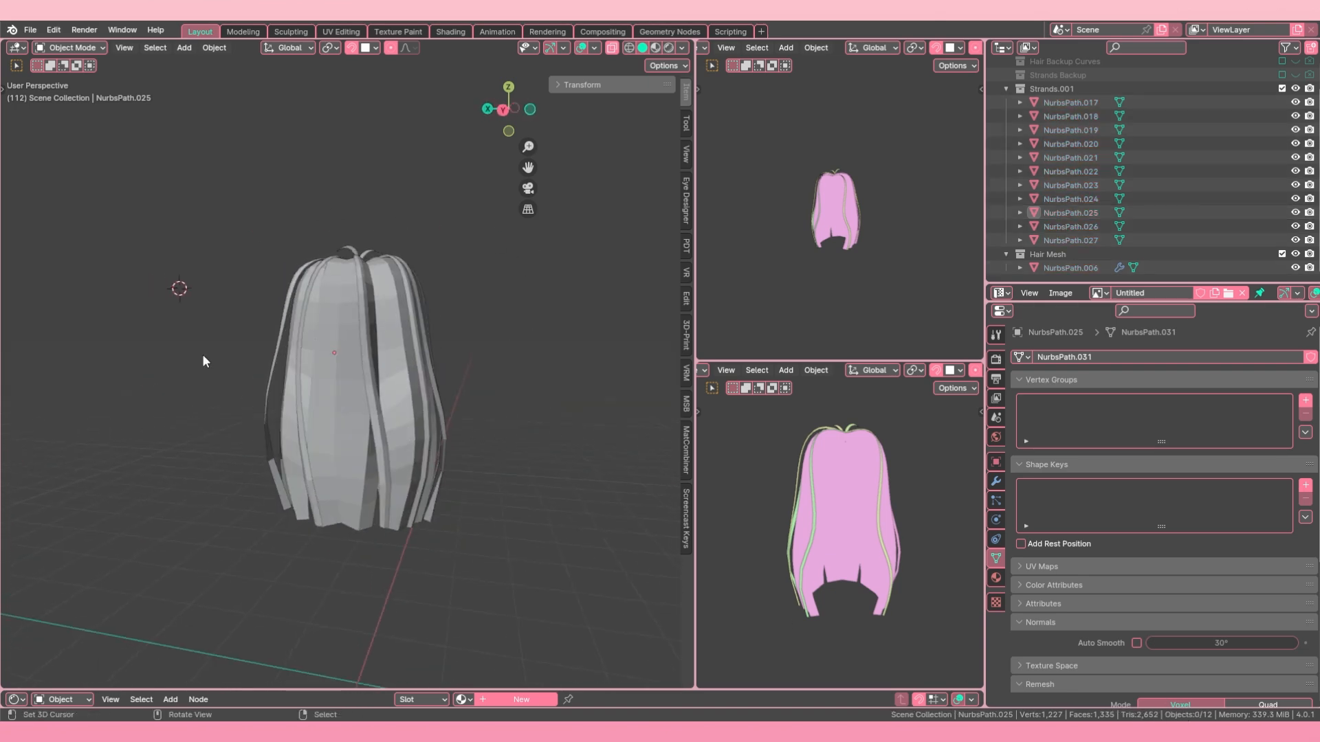
middle_click_drag(204, 361, 384, 310)
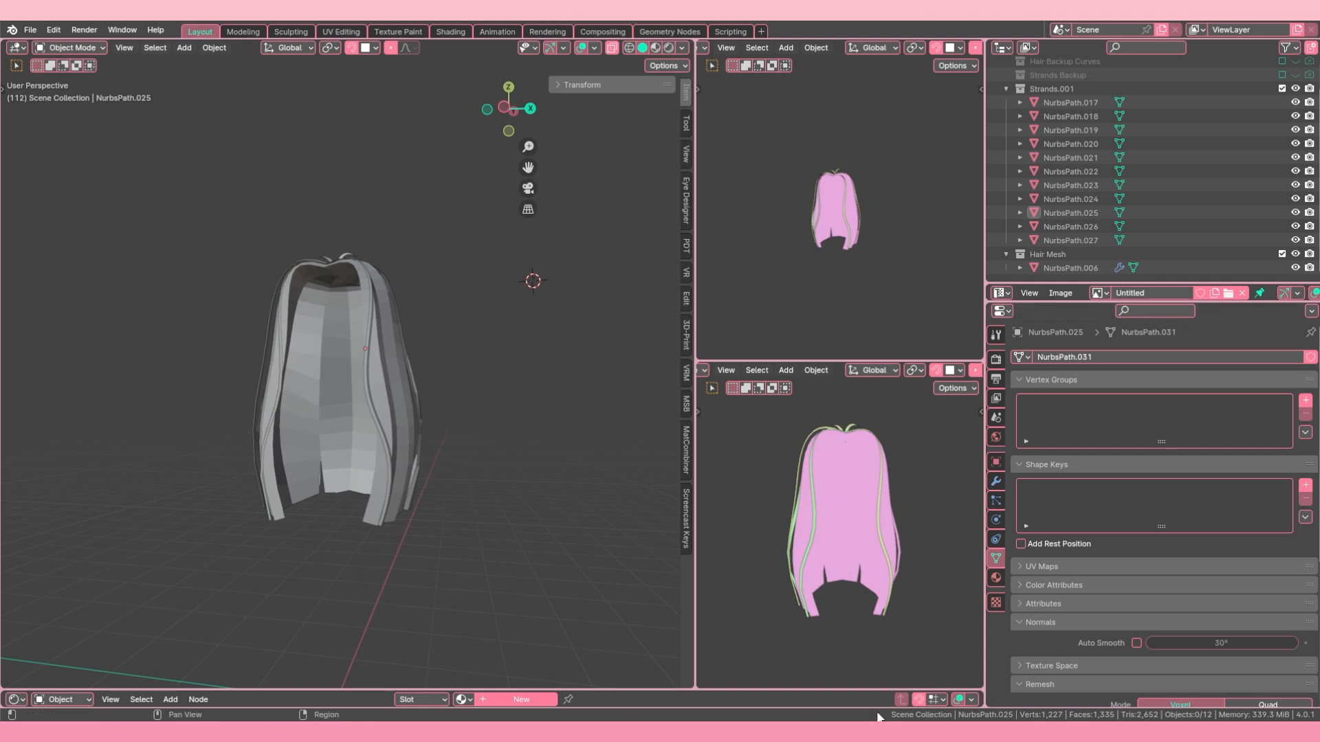
Step: Toggle the Scene Statistics display in the status bar off and back on
right_click(782, 717)
right_click(787, 715)
left_click(744, 650)
right_click(798, 715)
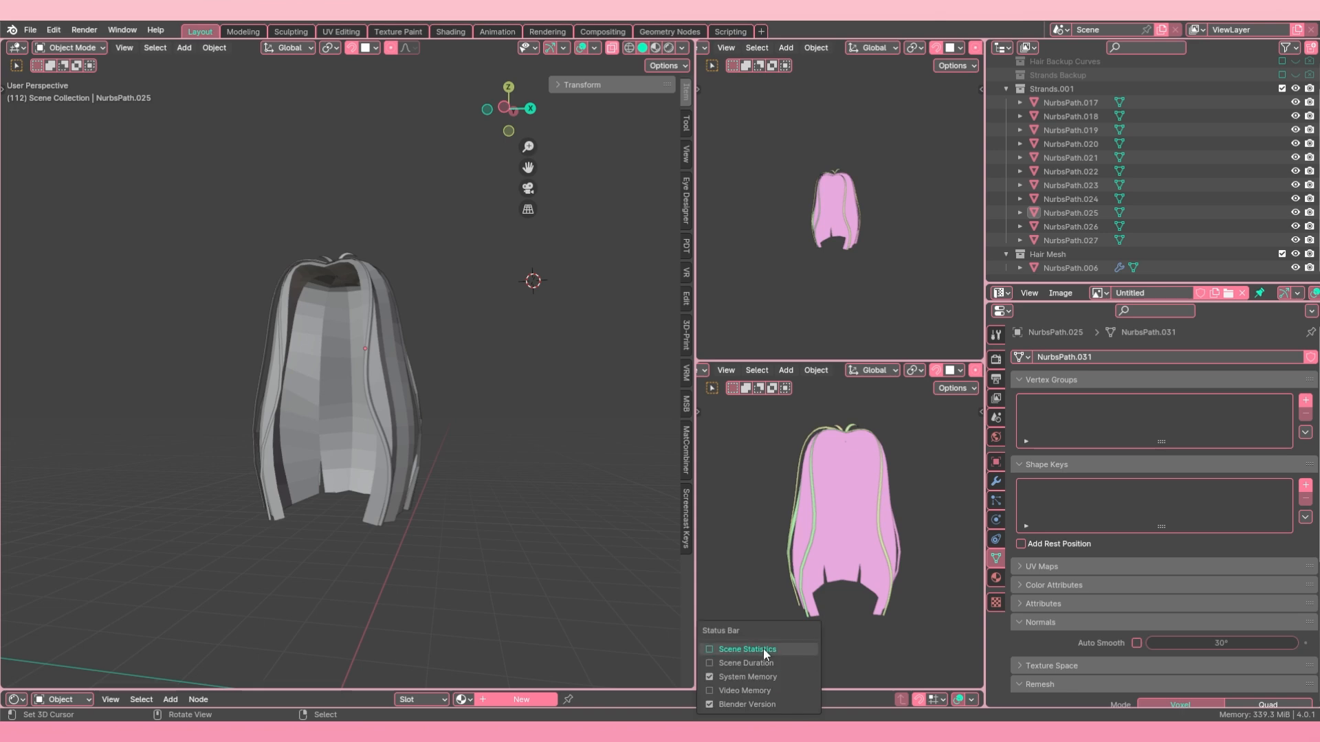
Step: Merge the crown-end vertices of strand NurbsPath.017 into a single pointed tip in Edit Mode
middle_click_drag(370, 389, 301, 472)
scroll(337, 299, "up", 3)
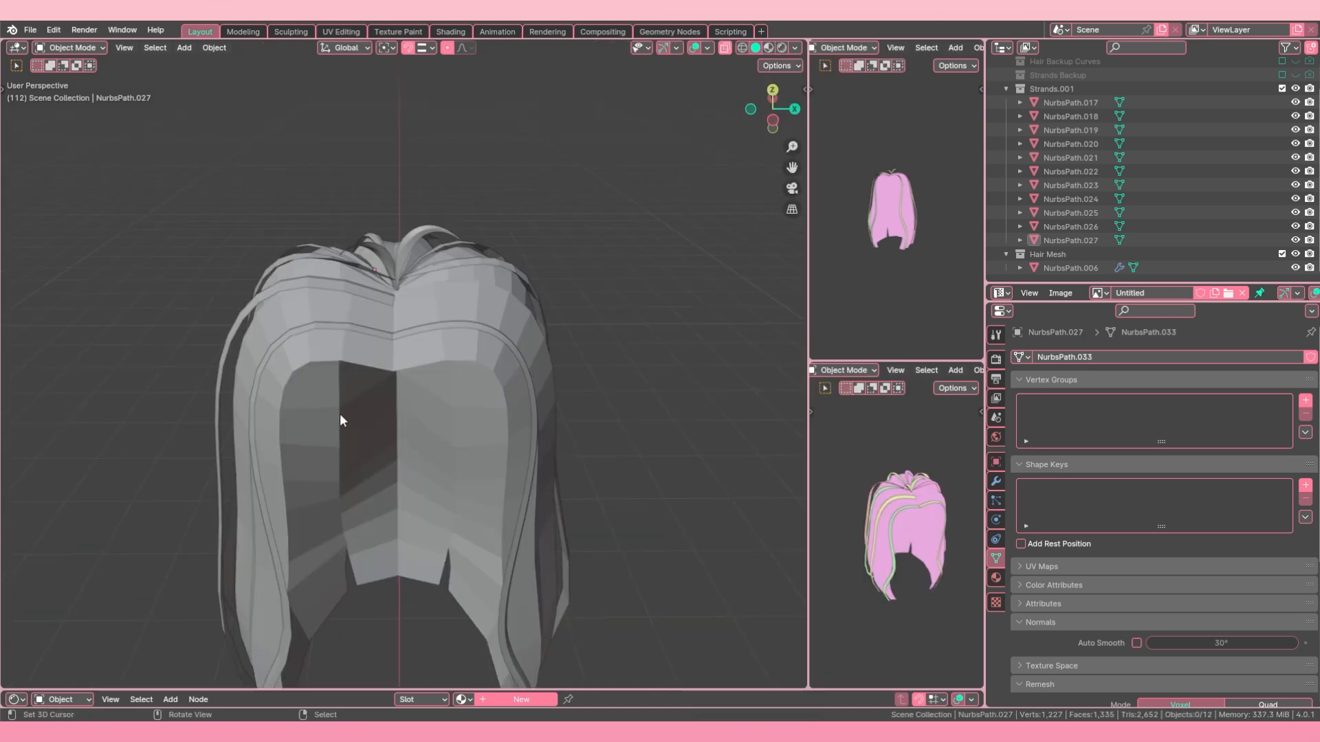
middle_click_drag(339, 414, 489, 426)
right_click(390, 369)
middle_click_drag(391, 369, 314, 325)
scroll(391, 383, "up", 4)
key("Tab")
key("a")
scroll(468, 406, "down", 5)
scroll(413, 371, "up", 3)
key("c")
left_click(456, 356)
key("Escape")
key("m")
left_click(376, 369)
key("m")
left_click(326, 327)
Step: Narrow the strand just below its tip by scaling the two outer vertices along the Y axis
middle_click_drag(312, 370, 508, 423)
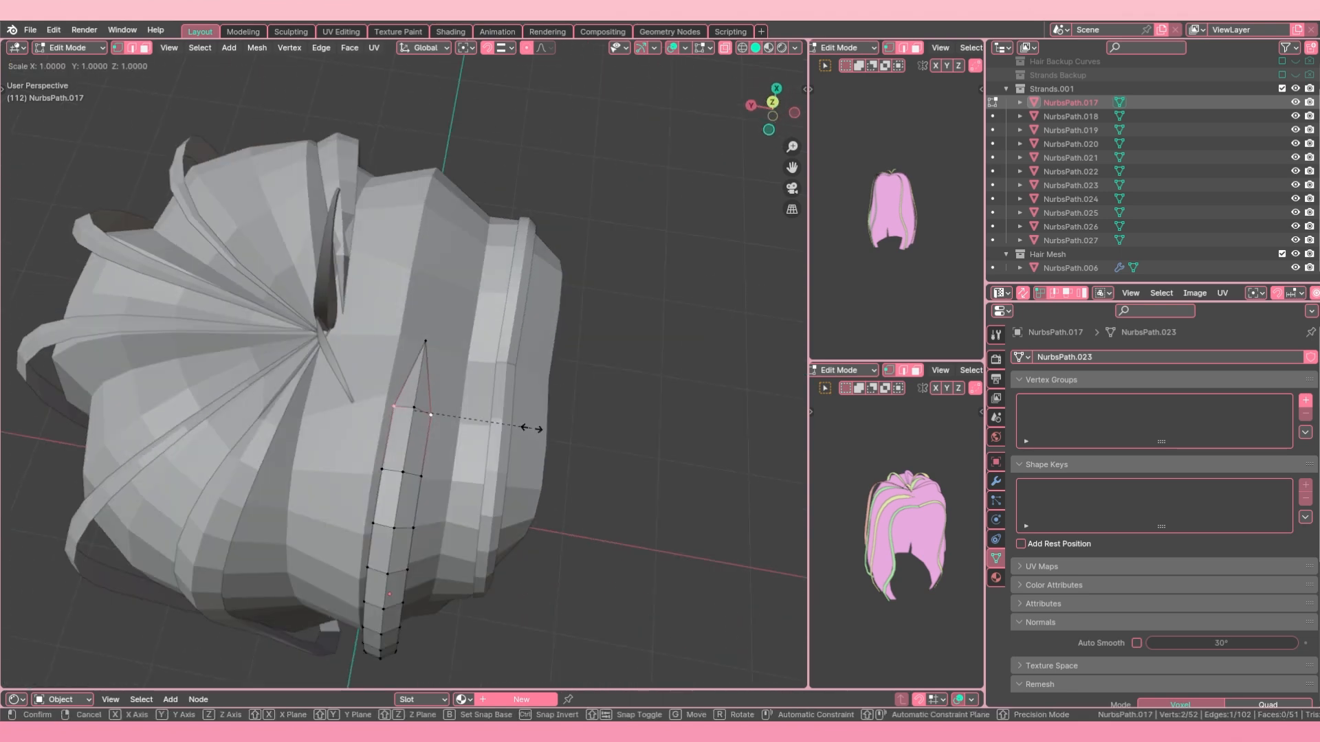
key("s")
key("y")
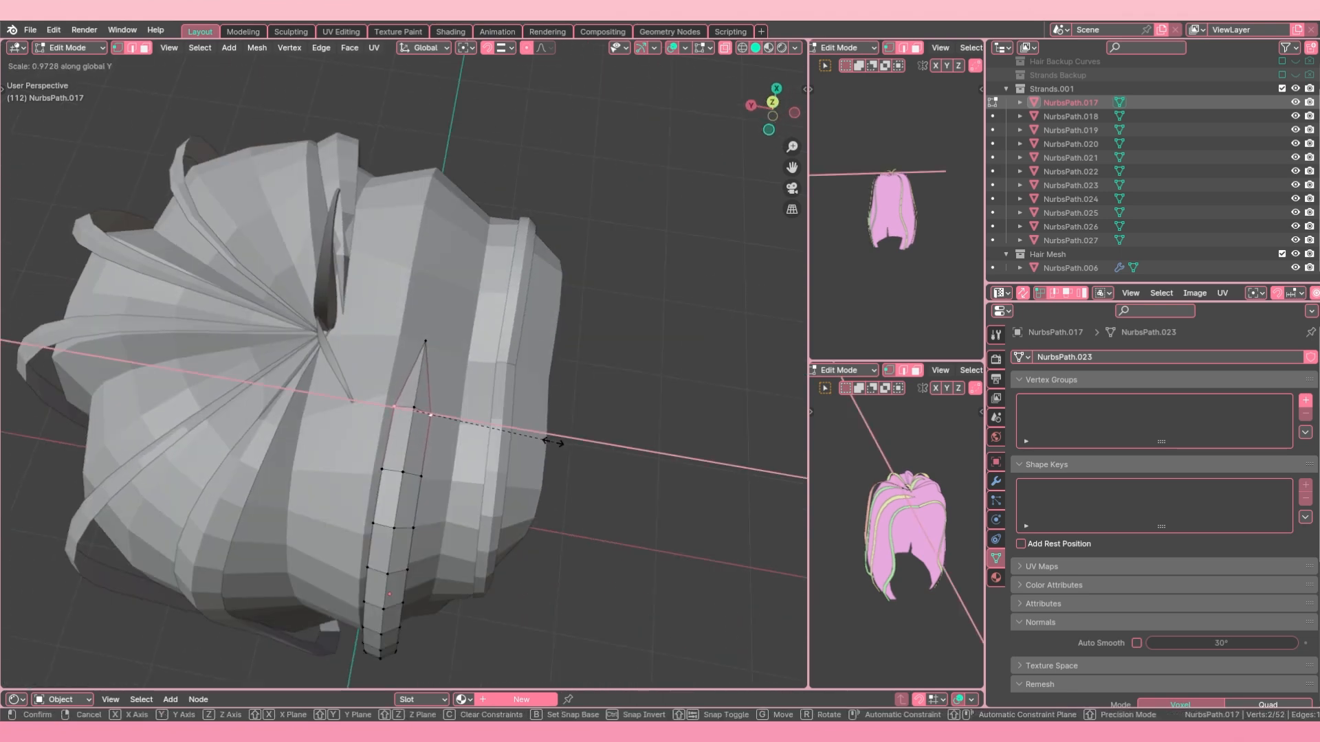
left_click(509, 435)
Step: Move the strand's tip and the vertices just below it about 0.02 m along the Y axis
key("alt+a")
key("c")
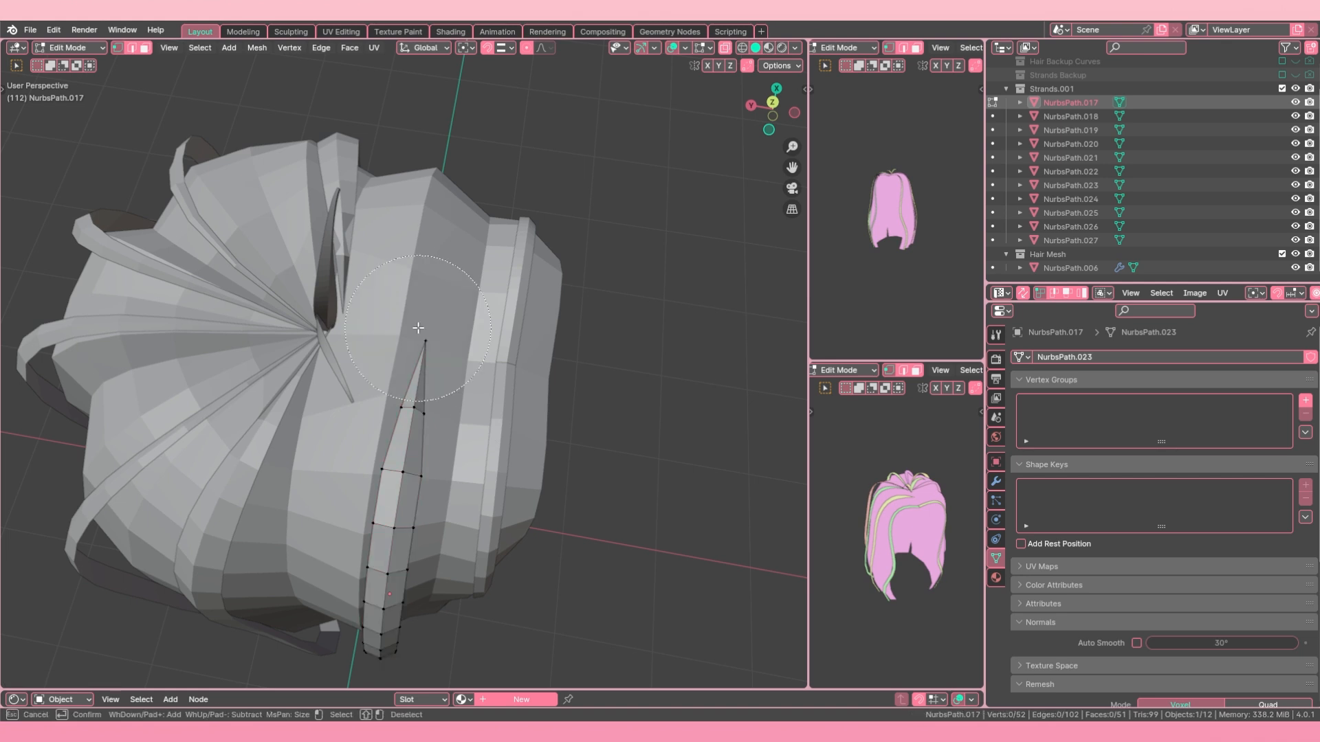
key("g")
key("y")
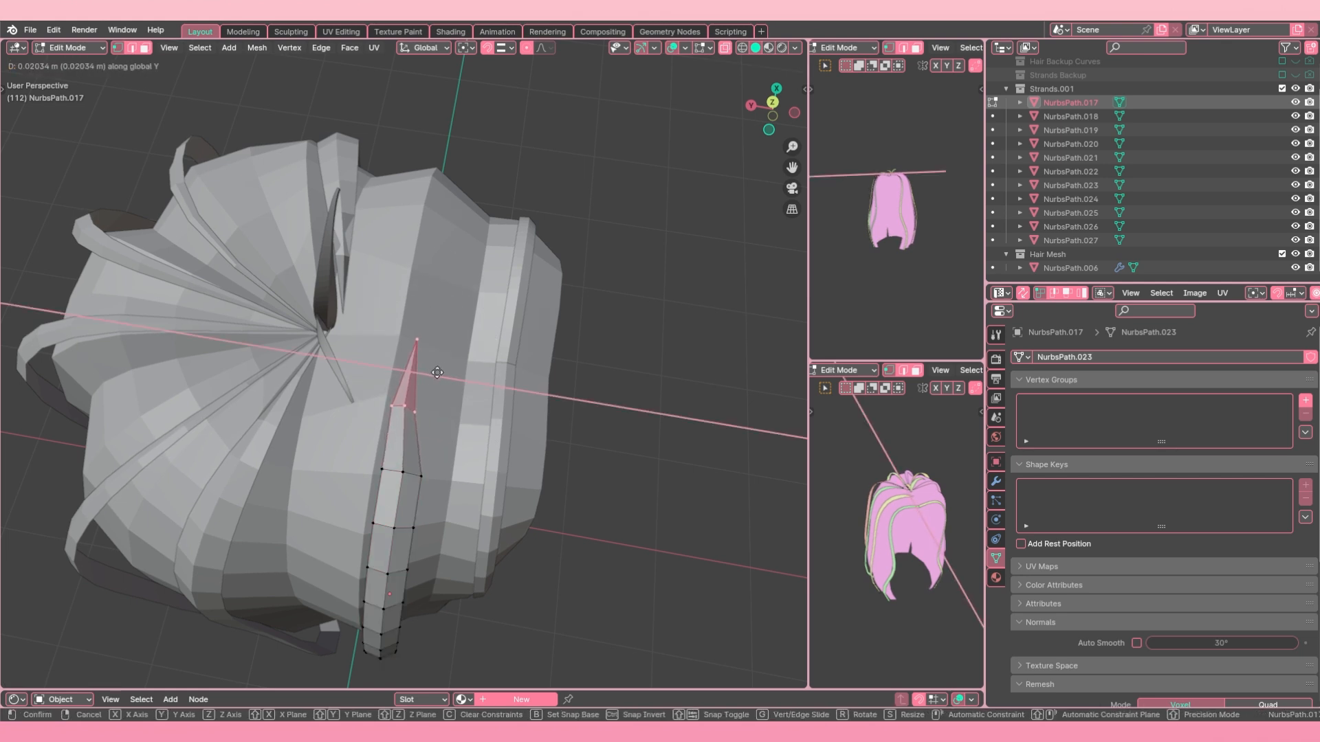
left_click(440, 375)
Step: Shift the whole strand along the Y axis, and nudge its tip vertex along Y
key("a")
middle_click_drag(441, 379, 465, 430)
key("g")
key("y")
left_click(453, 428)
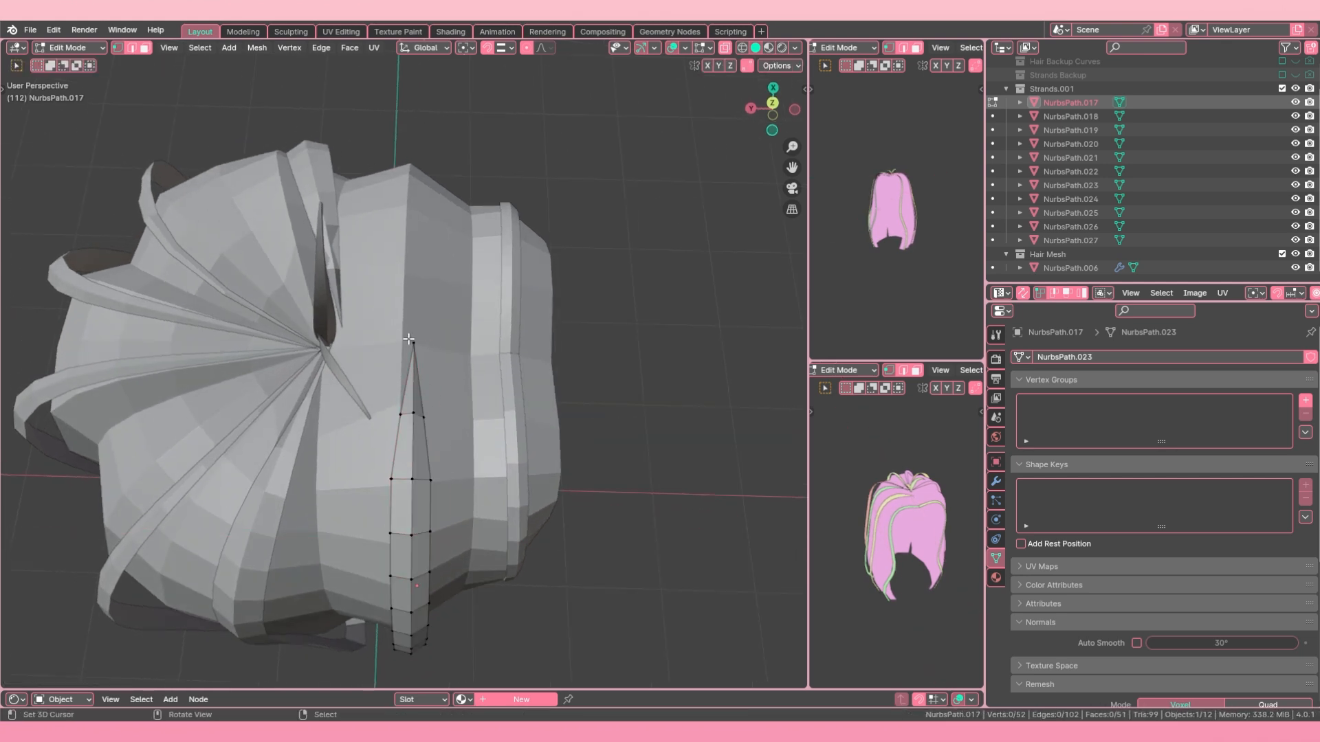
left_click(413, 342)
key("g")
key("y")
left_click(419, 343)
Step: Move all vertices of strand NurbsPath.017 along Y and Z to fit it against the hair surface
key("a")
middle_click_drag(423, 345, 391, 343)
key("g")
key("y")
left_click(401, 336)
key("g")
key("z")
left_click(393, 333)
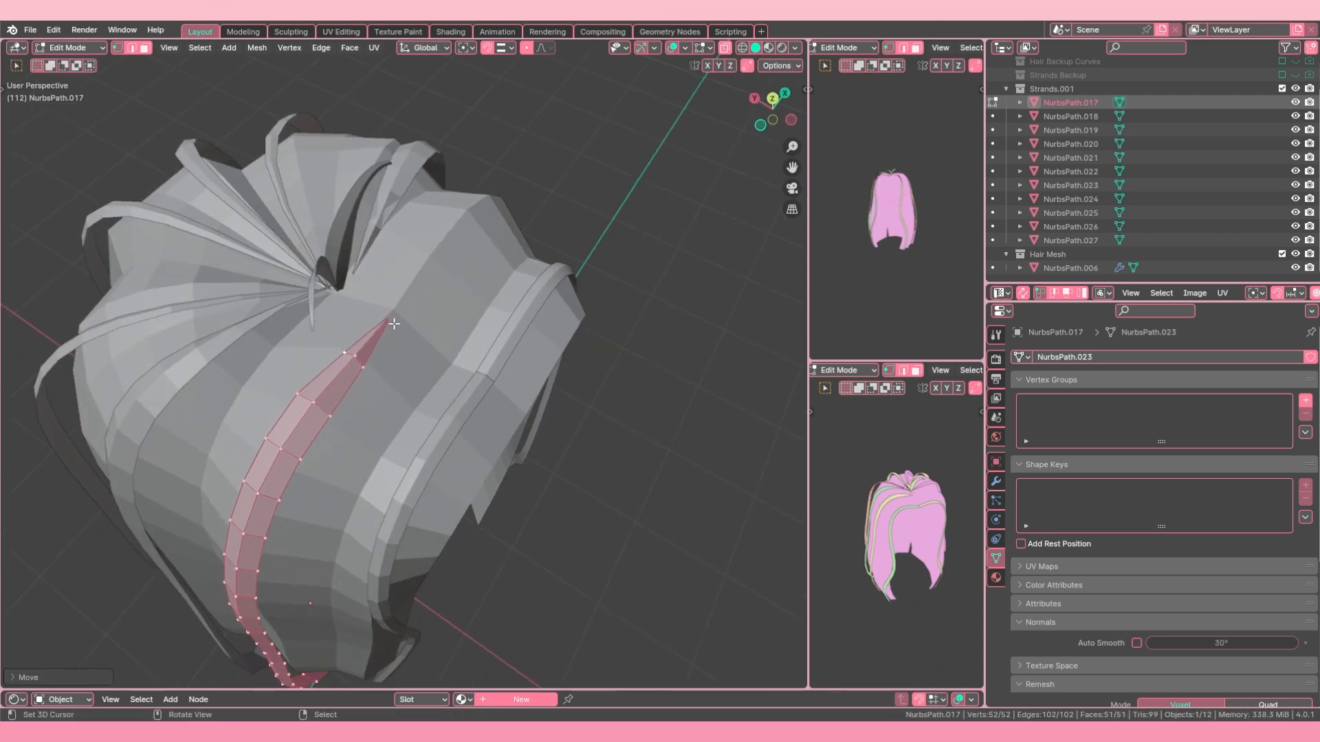
Step: Raise only the tip vertex of the strand slightly along the Z axis
left_click(397, 313)
key("g")
key("z")
left_click(399, 308)
Step: Adjust the height of the vertex row just below the strand's tip along the Z axis
key("a")
left_click(363, 368)
left_click(356, 359, "shift")
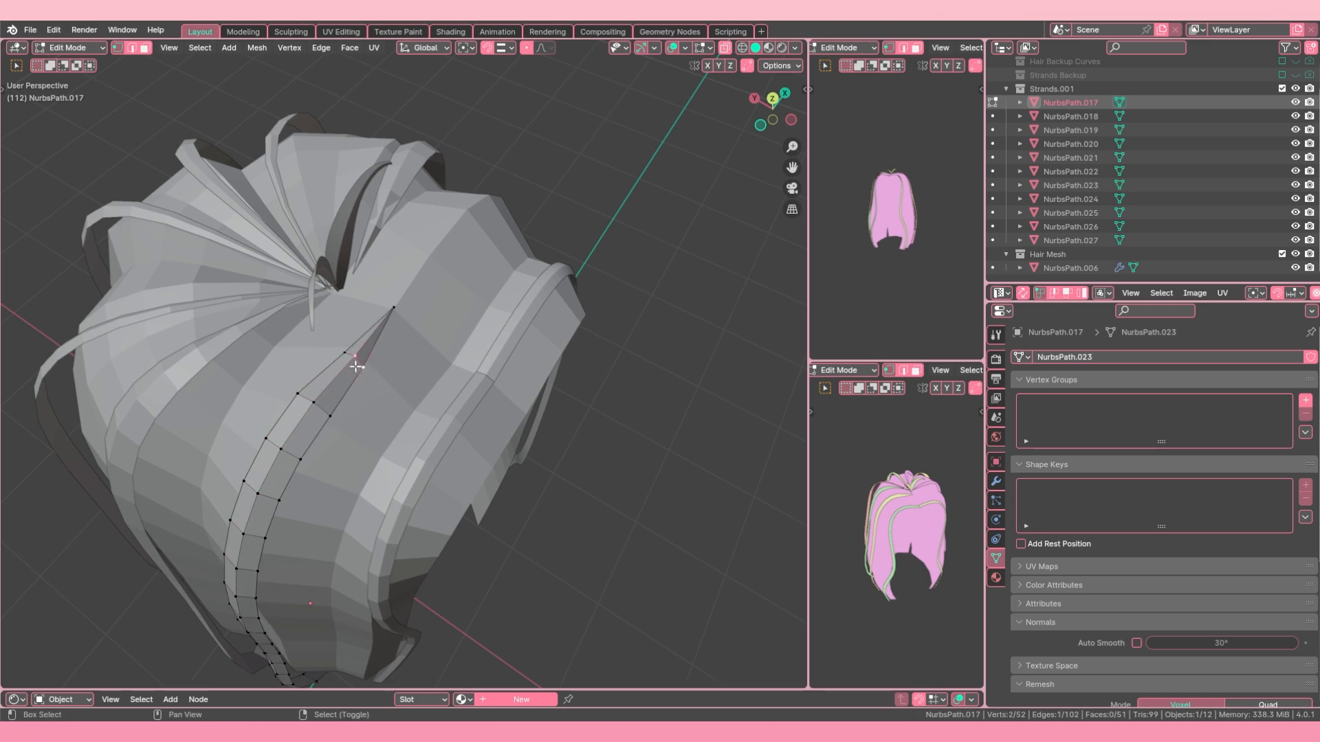
left_click(345, 354, "shift")
middle_click_drag(365, 382, 419, 374)
key("g")
key("z")
left_click(326, 342)
Step: Fine-tune the position of strand NurbsPath.017 along the Y axis and return to Object Mode
key("Tab")
scroll(384, 400, "up", 3)
key("Tab")
key("g")
key("y")
left_click(414, 420)
key("Tab")
Step: Try to join strand NurbsPath.017 into the mirrored hair mesh NurbsPath.006
scroll(426, 457, "down", 2)
left_click(421, 374, "shift")
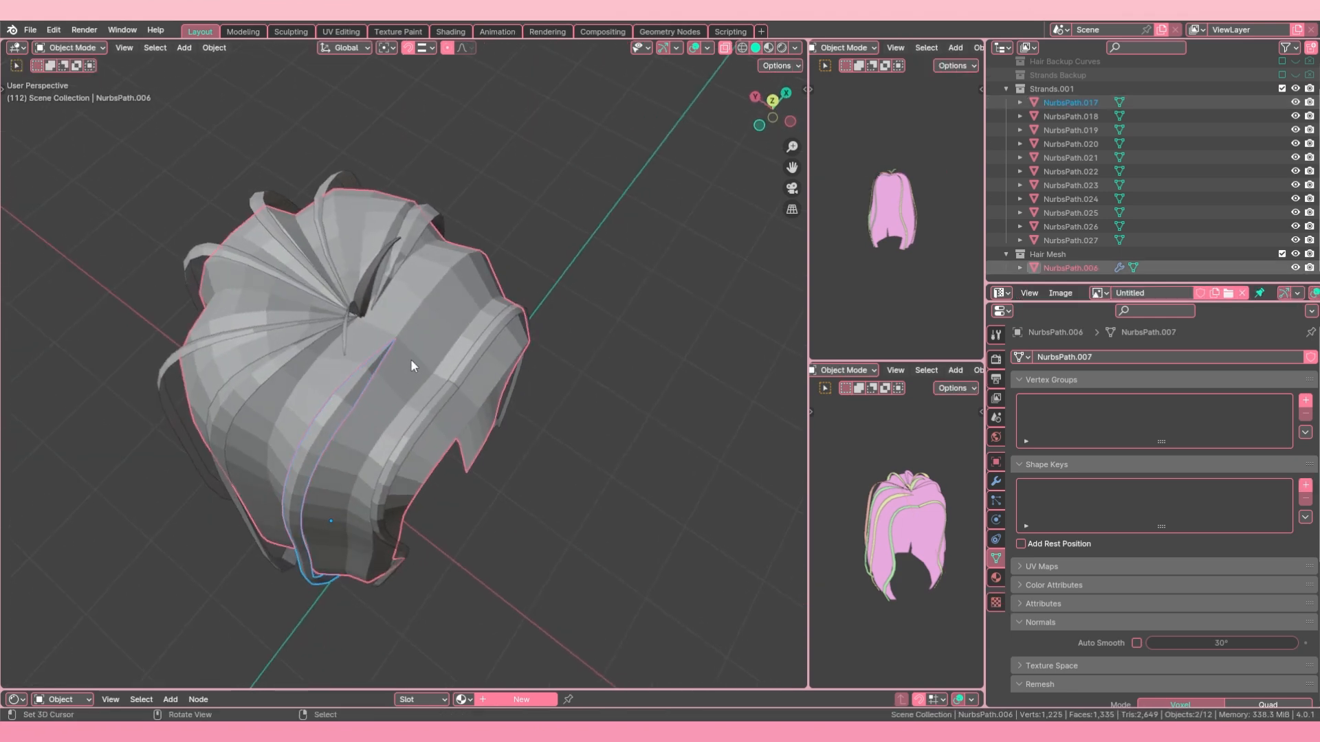
left_click(377, 375)
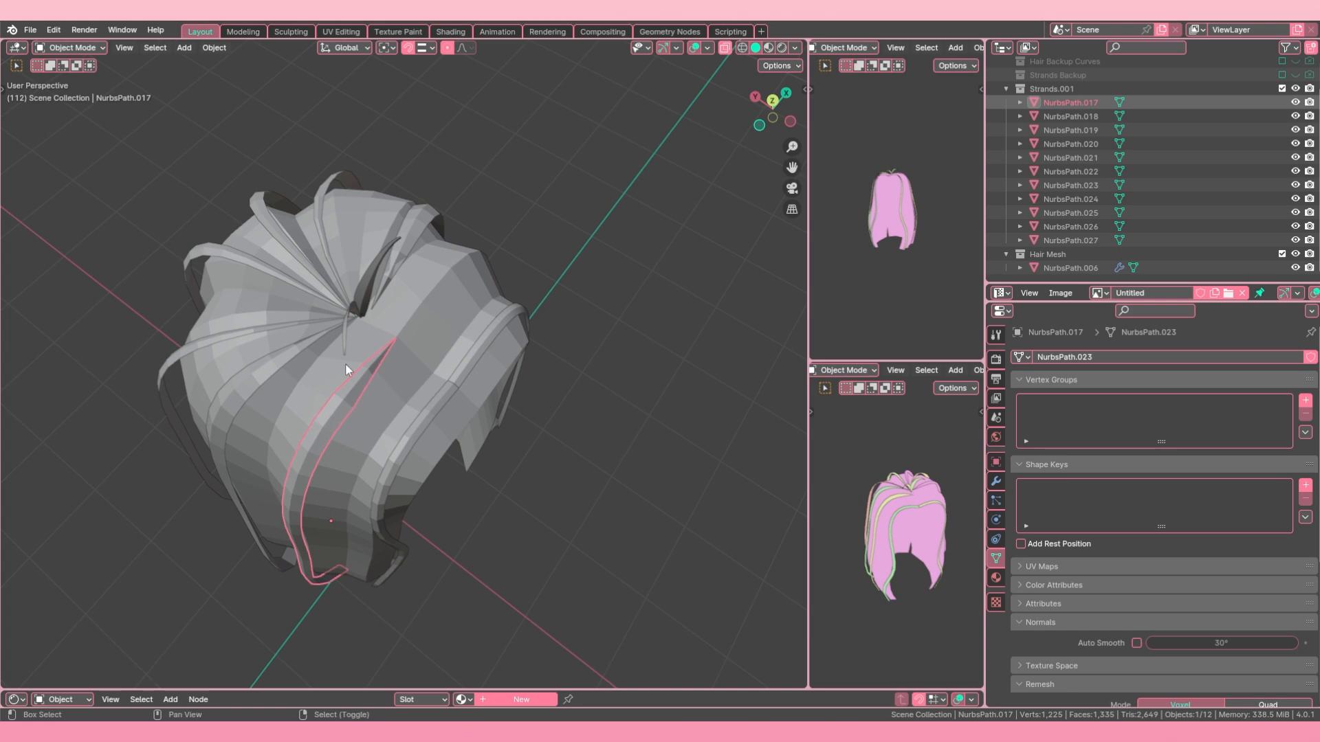
left_click(389, 383, "shift")
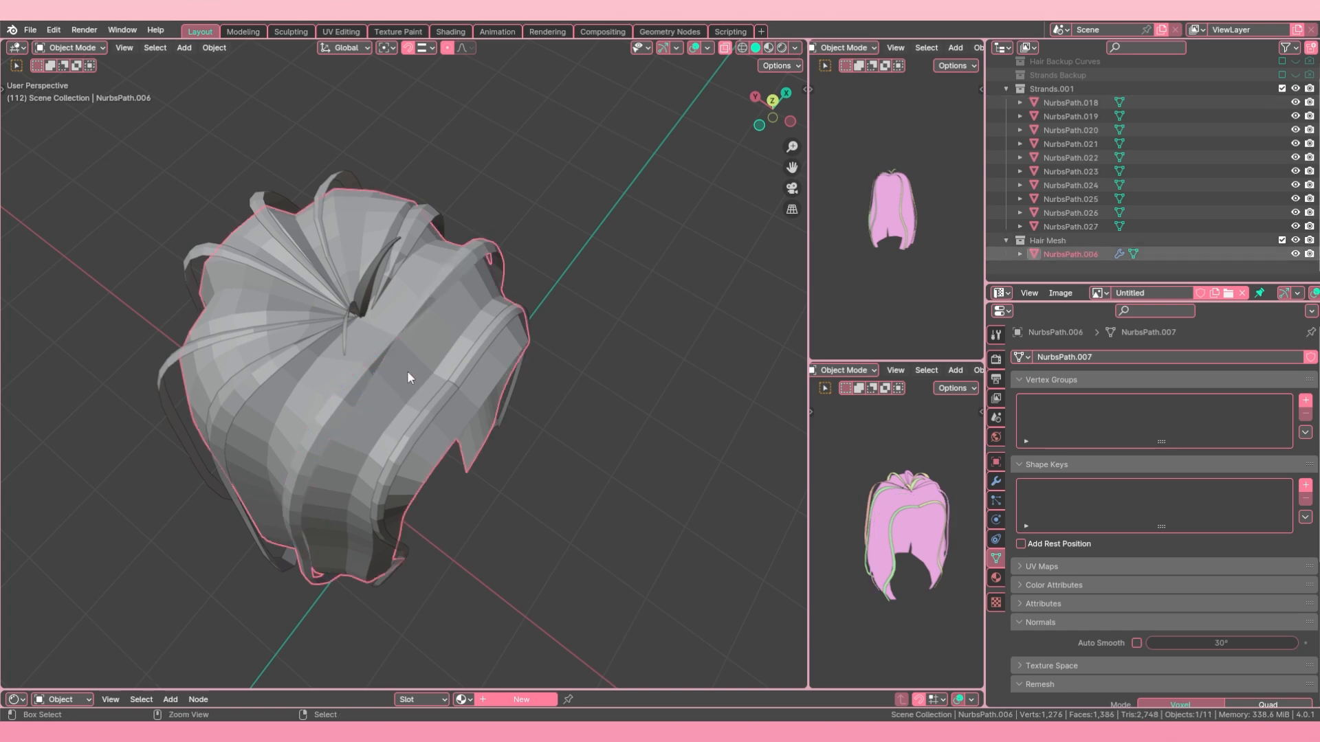
key("alt+a")
middle_click_drag(409, 367, 343, 323)
left_click(341, 318)
scroll(382, 353, "up", 2)
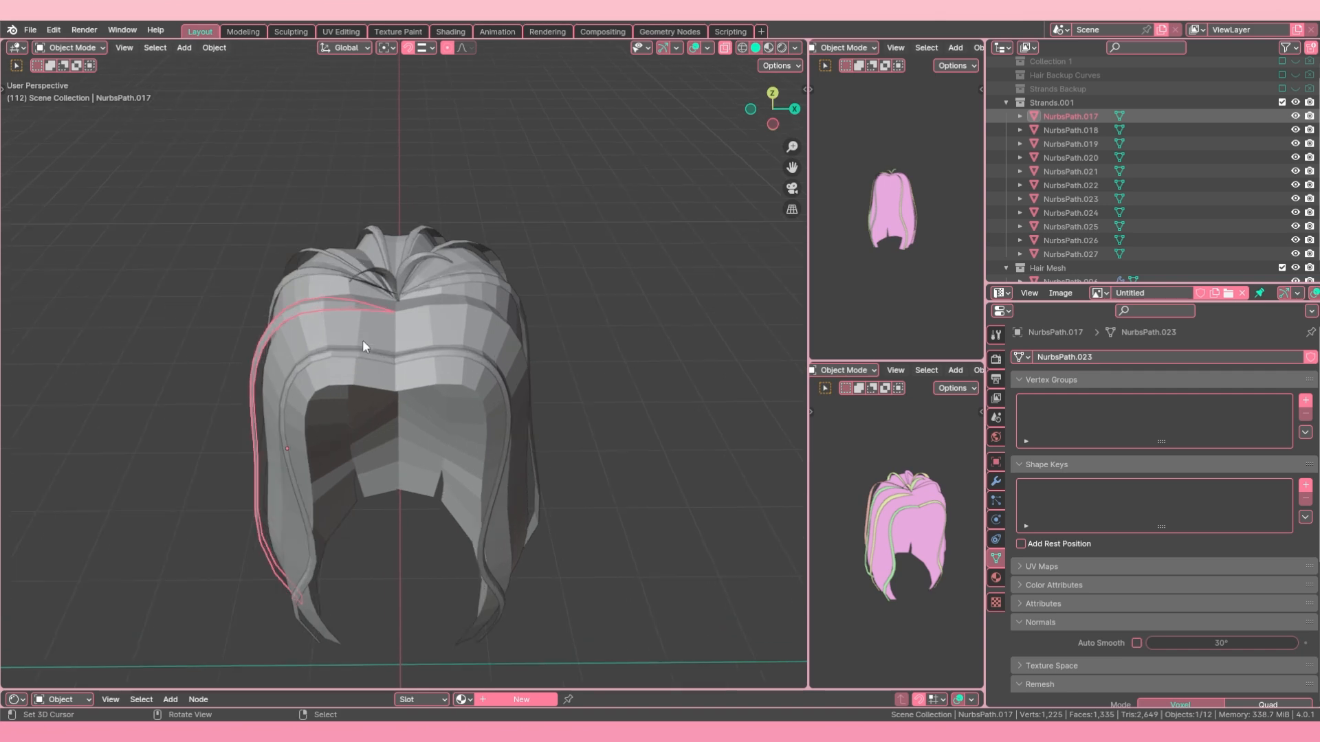
left_click(434, 319, "shift")
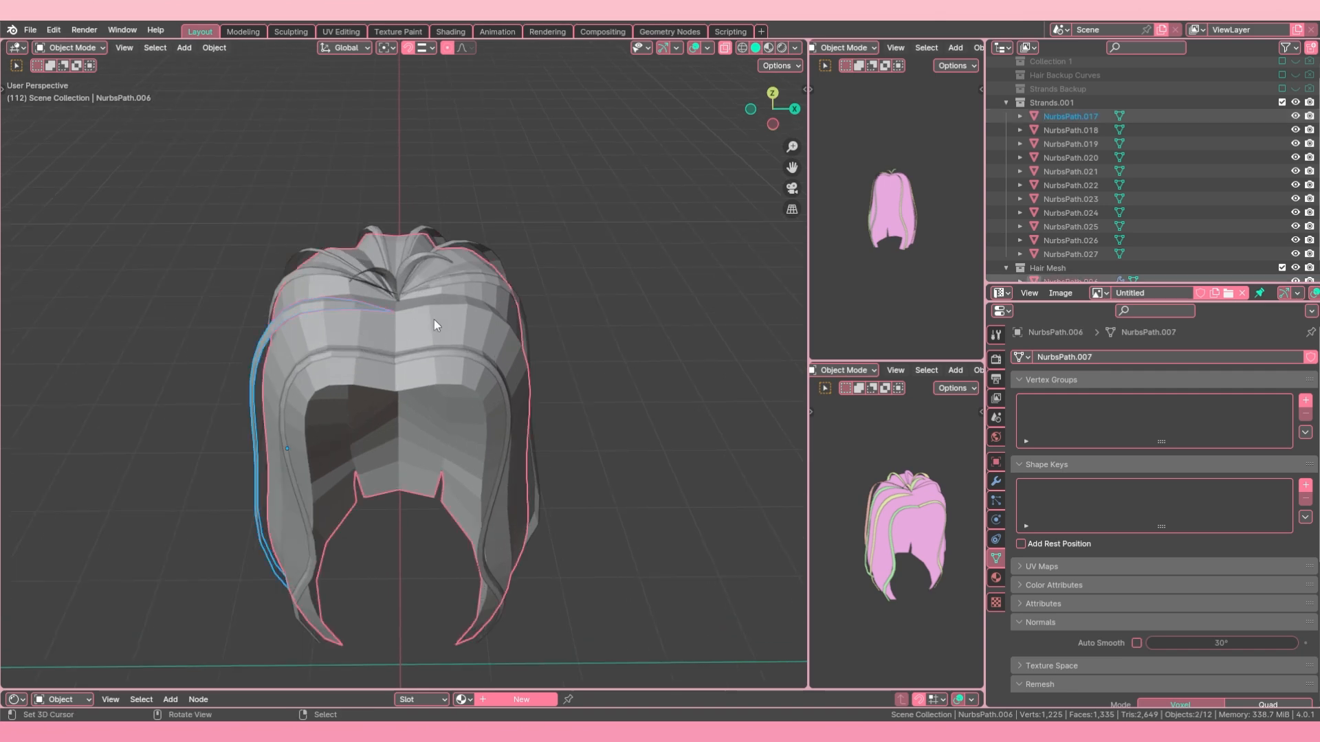
middle_click_drag(388, 331, 392, 374)
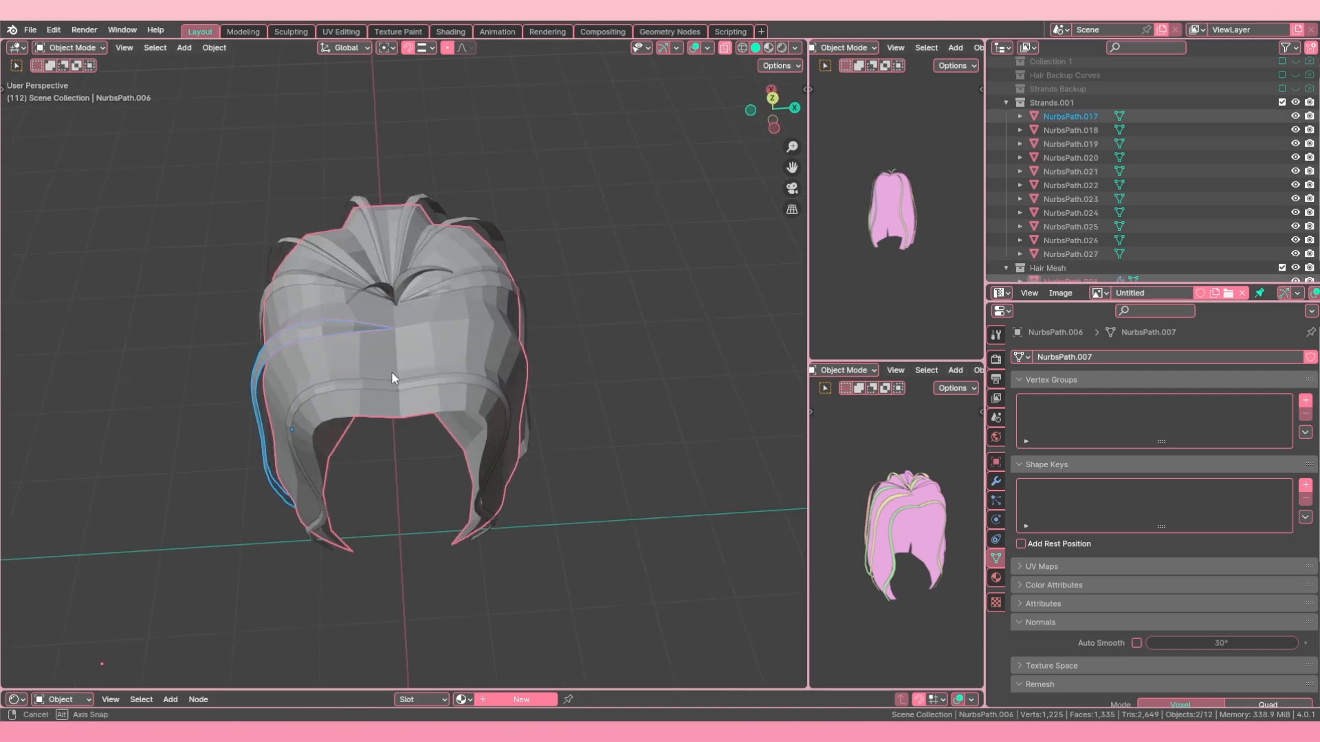
key("alt+a")
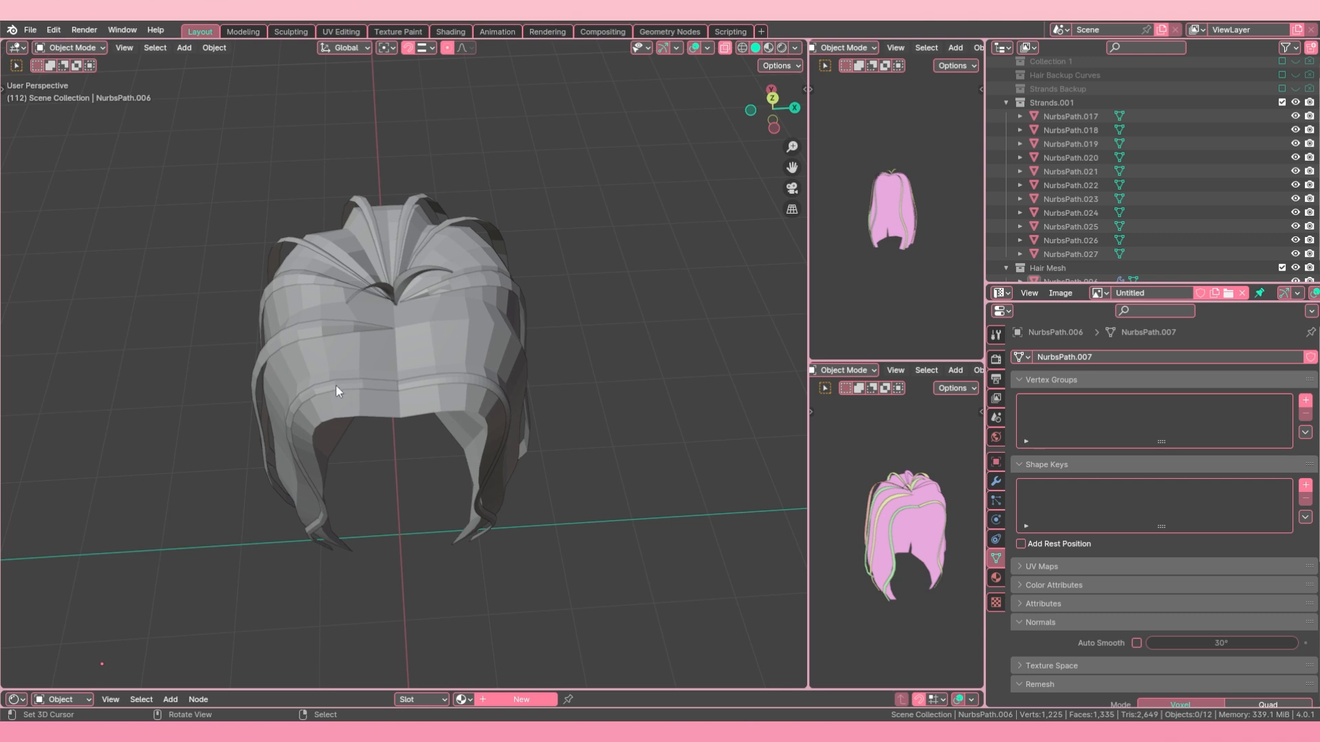
Step: Select front strand NurbsPath.021 and examine where it meets the opposite strand at the hair's centre
left_click(356, 385)
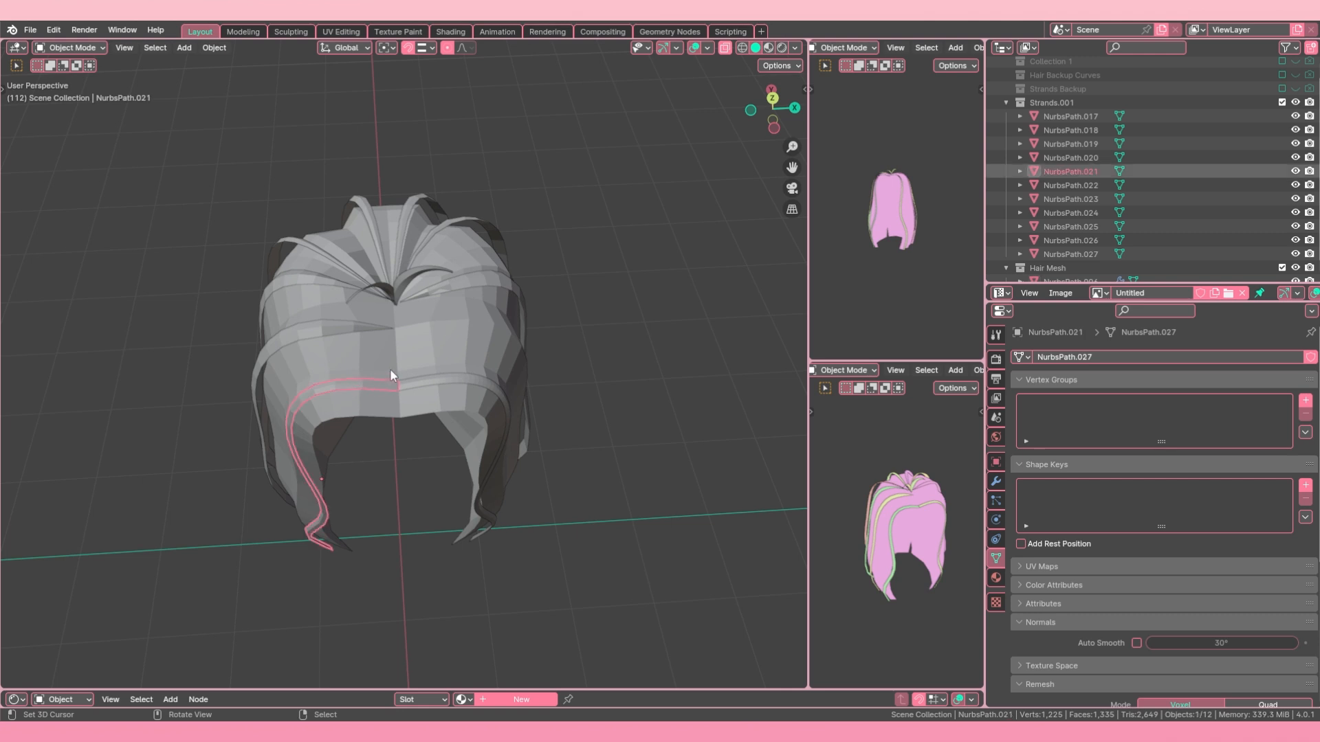
mouse_move(392, 359)
middle_mouse_down()
mouse_move(382, 406)
mouse_move(400, 400)
mouse_move(403, 413)
mouse_move(387, 370)
middle_mouse_up()
scroll(400, 400, "up", 2)
right_click(403, 413, "shift")
right_click(426, 411, "shift")
right_click(389, 412)
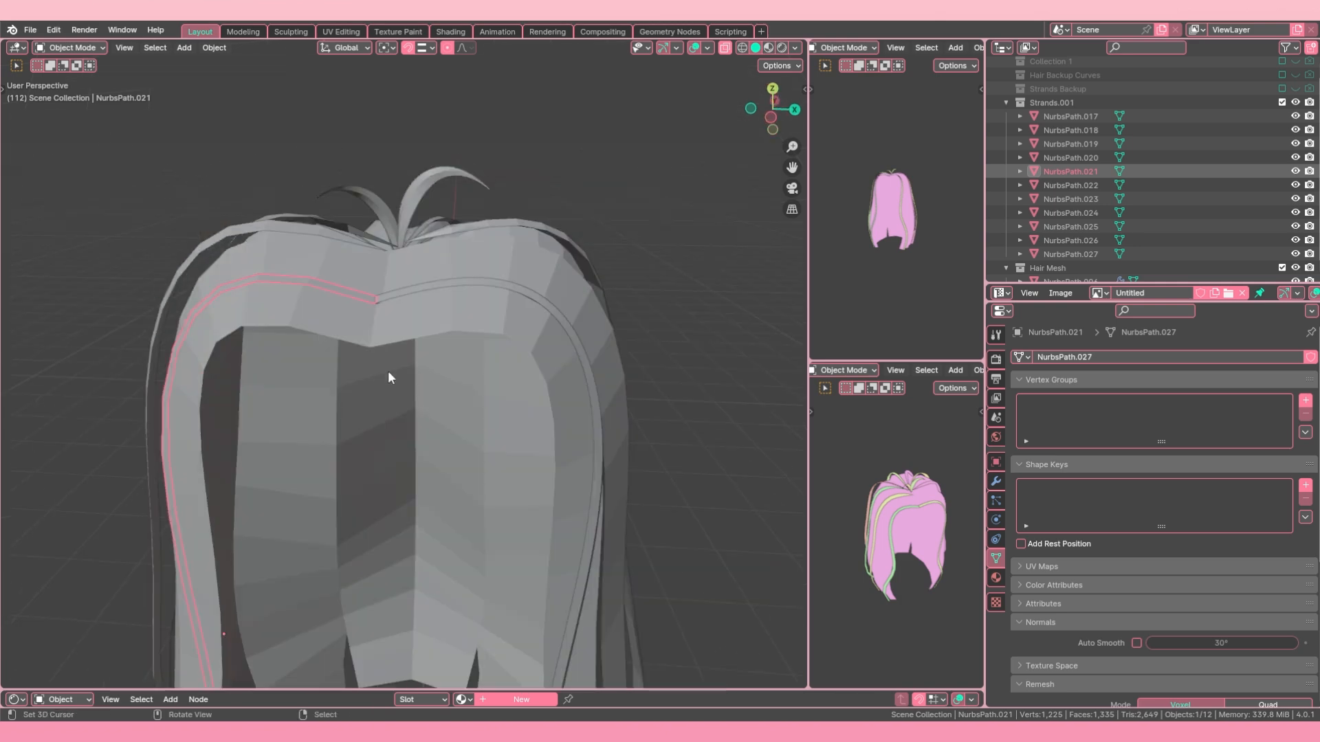
scroll(389, 372, "down", 4)
scroll(431, 453, "down", 2)
middle_click_drag(434, 455, 447, 399, "shift")
middle_click_drag(447, 398, 449, 373)
mouse_move(485, 448)
middle_mouse_down()
mouse_move(479, 418)
mouse_move(497, 441)
middle_mouse_up()
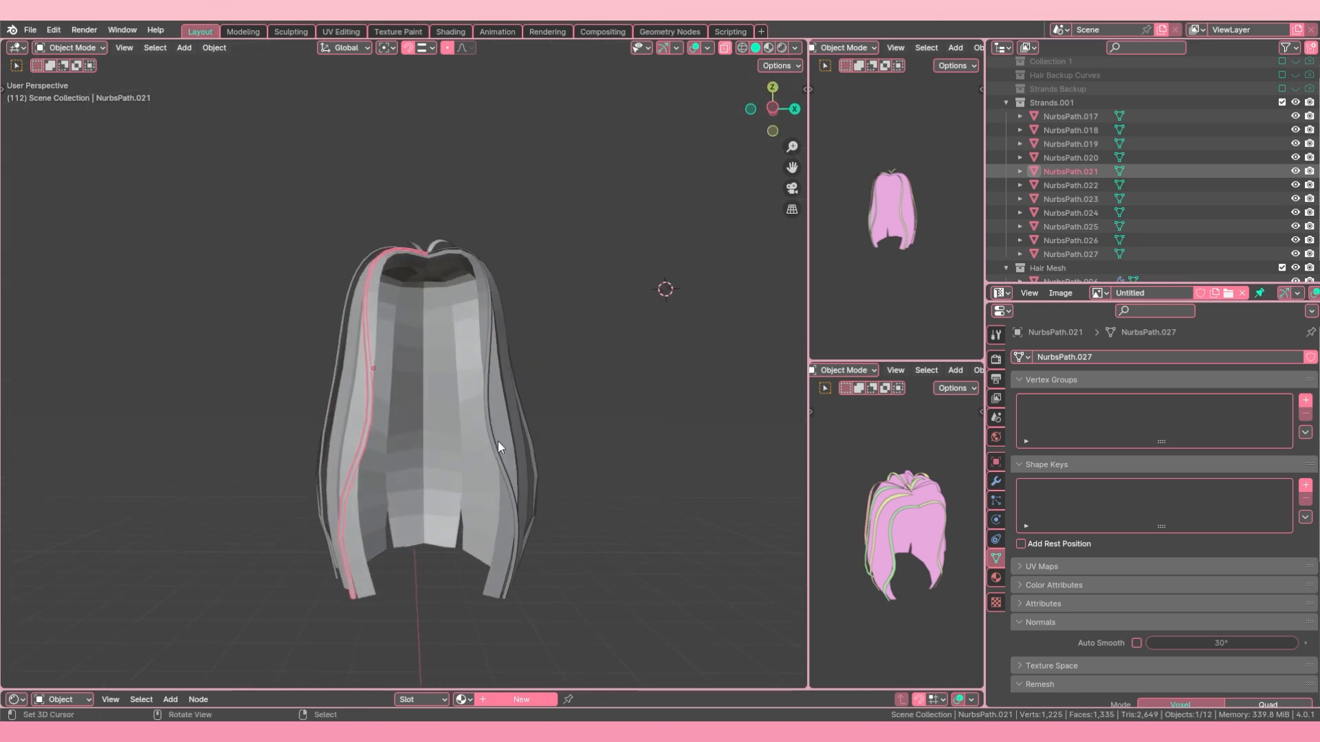
Step: Delete the opposite front strand NurbsPath.025 and give NurbsPath.021 an X-axis Mirror modifier with Roblox_Rig_2022 as mirror object and Clipping enabled
right_click(502, 461)
key("Delete")
right_click(373, 338)
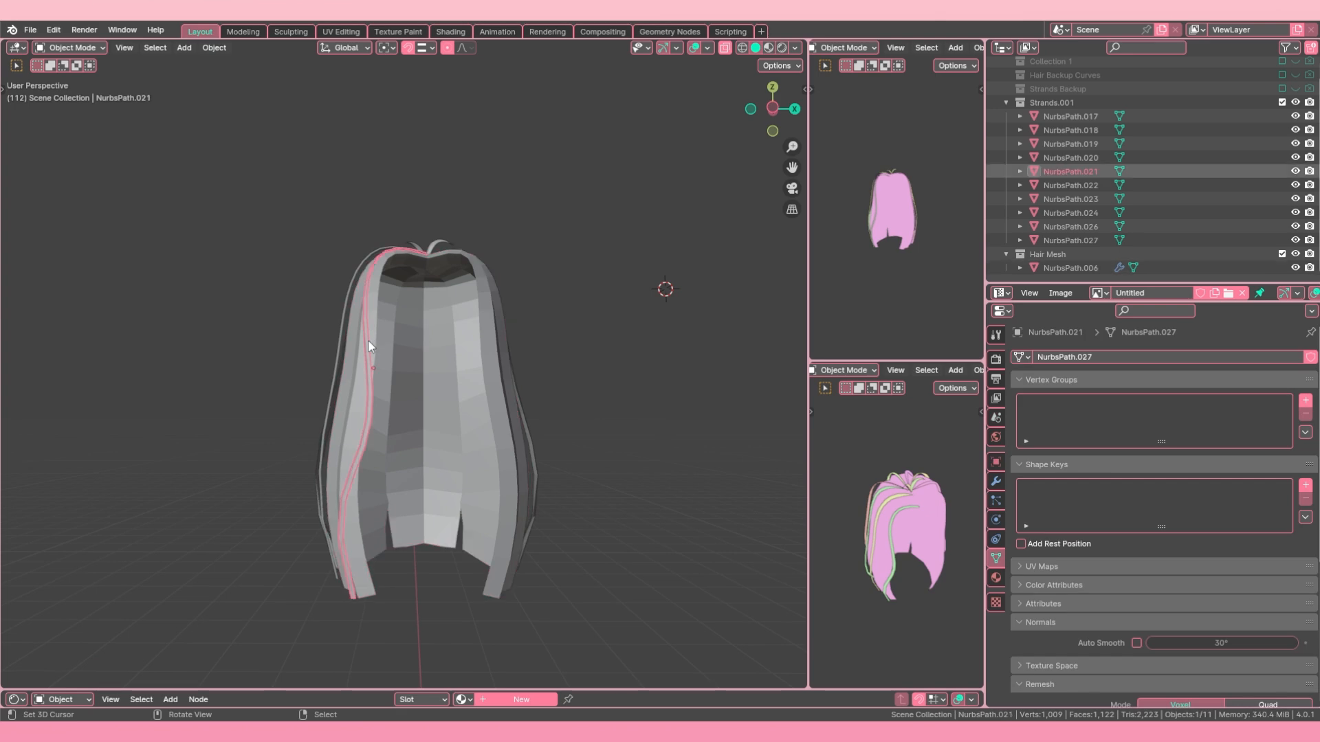
left_click(996, 481)
left_click(1100, 353)
mouse_move(1074, 357)
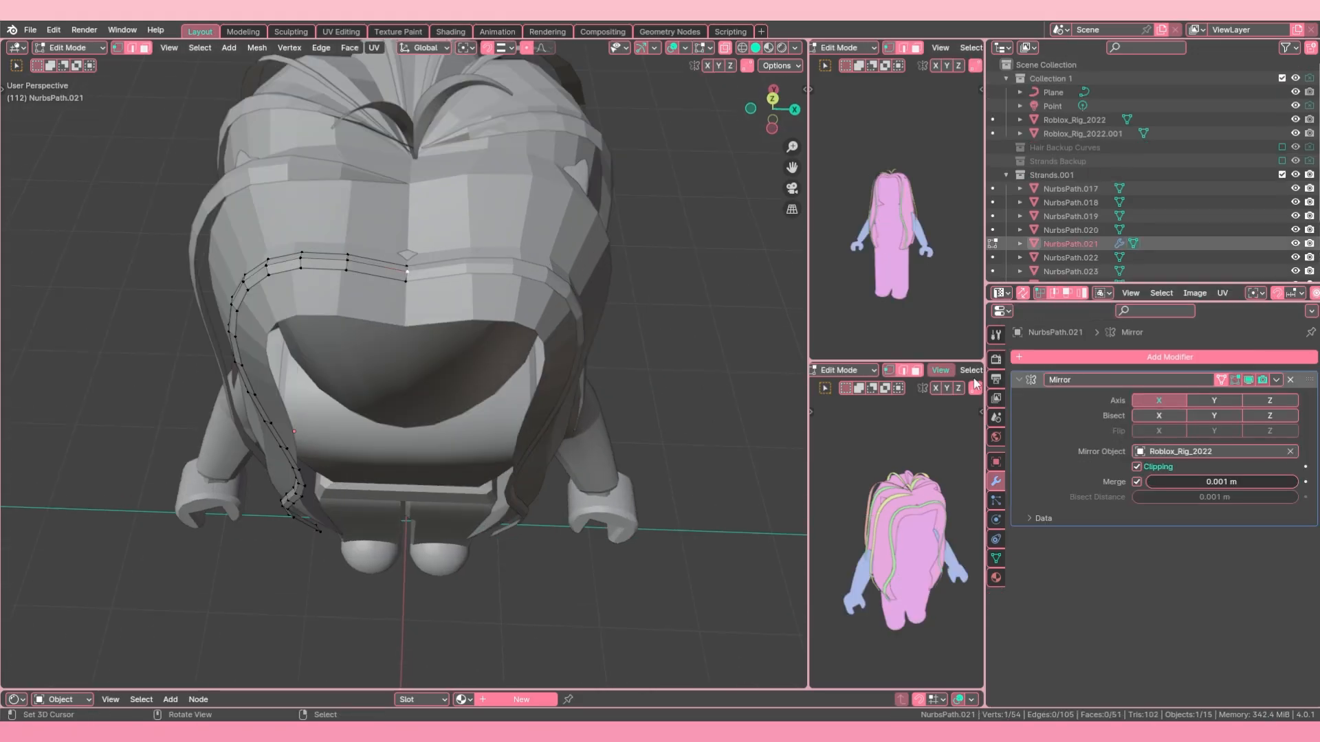
Step: Move the inner end vertices of front strand NurbsPath.021 along X onto the mirror centre line
right_click(409, 277, "alt")
key("g")
key("x")
left_click(409, 285)
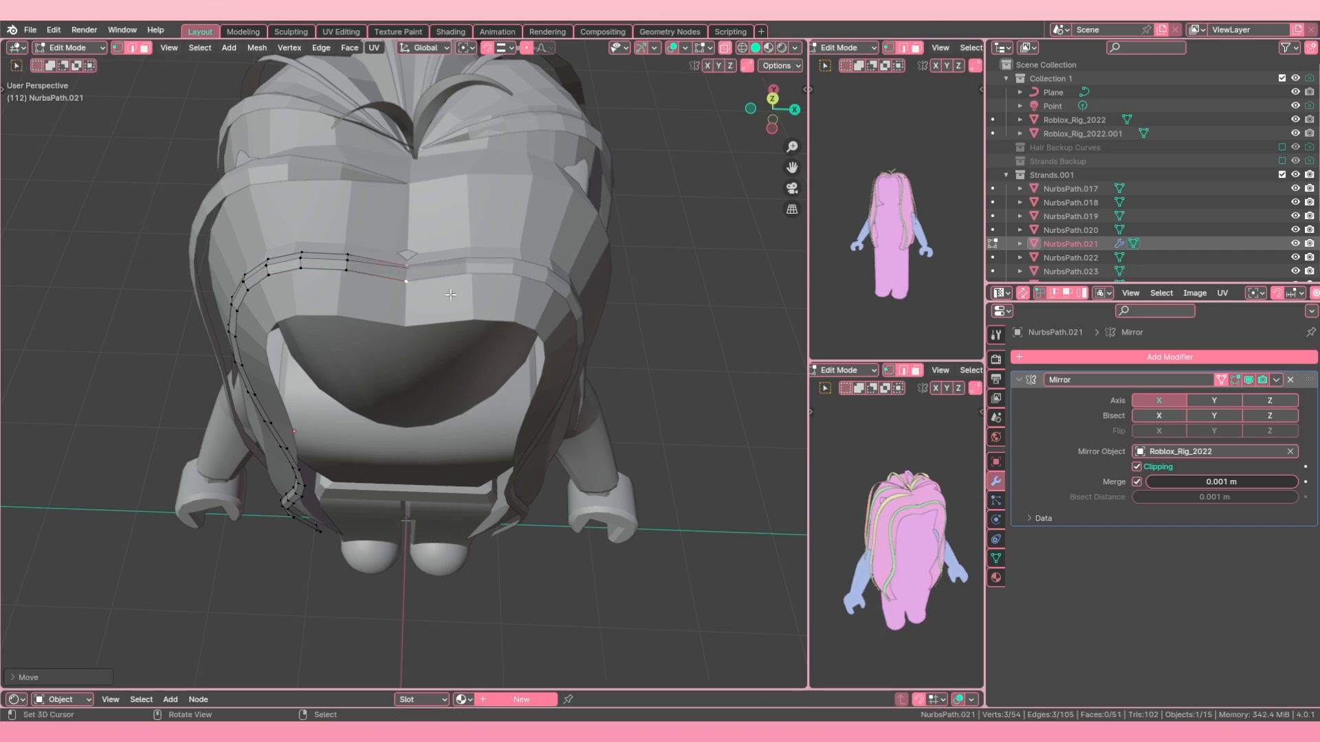
key("g")
key("x")
left_click(356, 291)
Step: Inspect the mirrored front strand from several angles in Edit and Object Mode, ending with nothing selected
middle_click_drag(356, 291, 412, 227)
scroll(405, 302, "down", 2)
middle_click_drag(357, 365, 395, 371)
key("Tab")
key("Tab")
scroll(374, 265, "up", 2)
middle_click_drag(374, 266, 542, 315, "shift")
key("Tab")
scroll(479, 412, "down", 1)
middle_click_drag(479, 413, 357, 361)
left_click(426, 376)
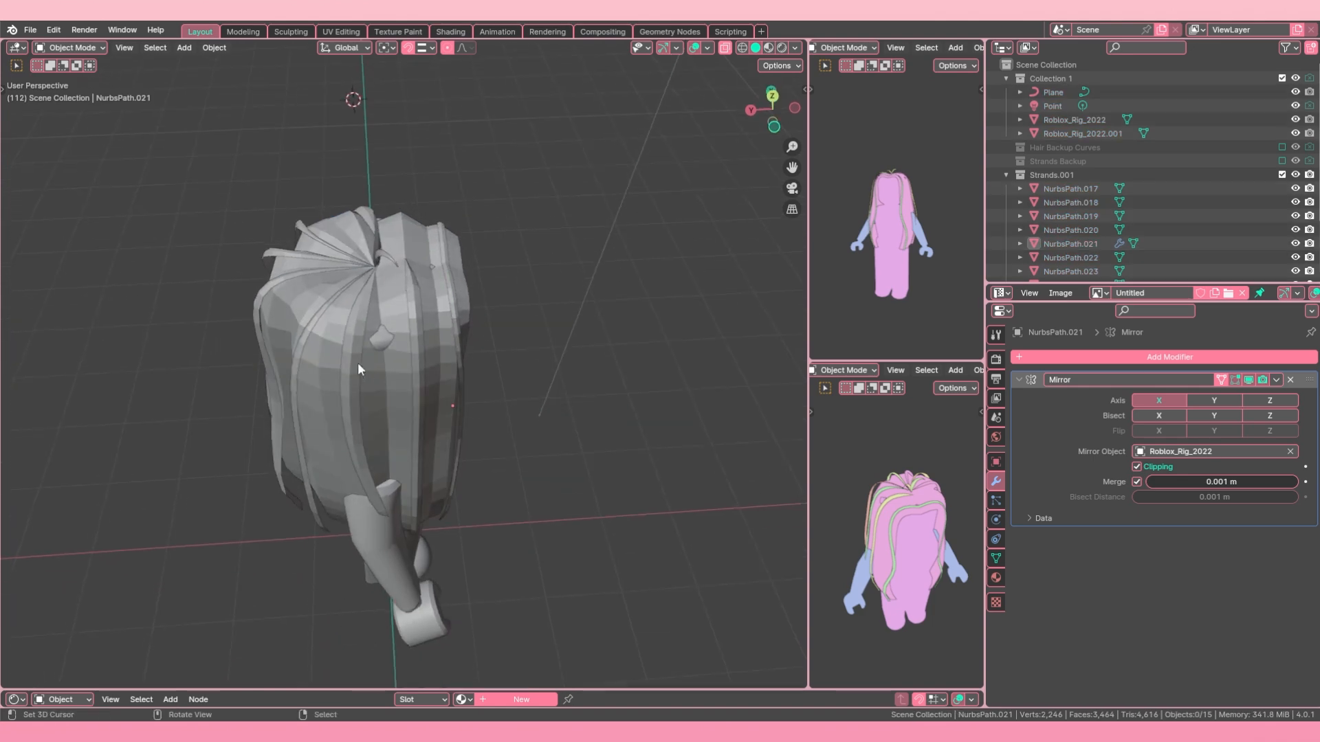
Step: Merge the crown-end vertices of side strand NurbsPath.020 into one tip, using X-ray to select them
right_click(455, 306)
right_click(368, 302)
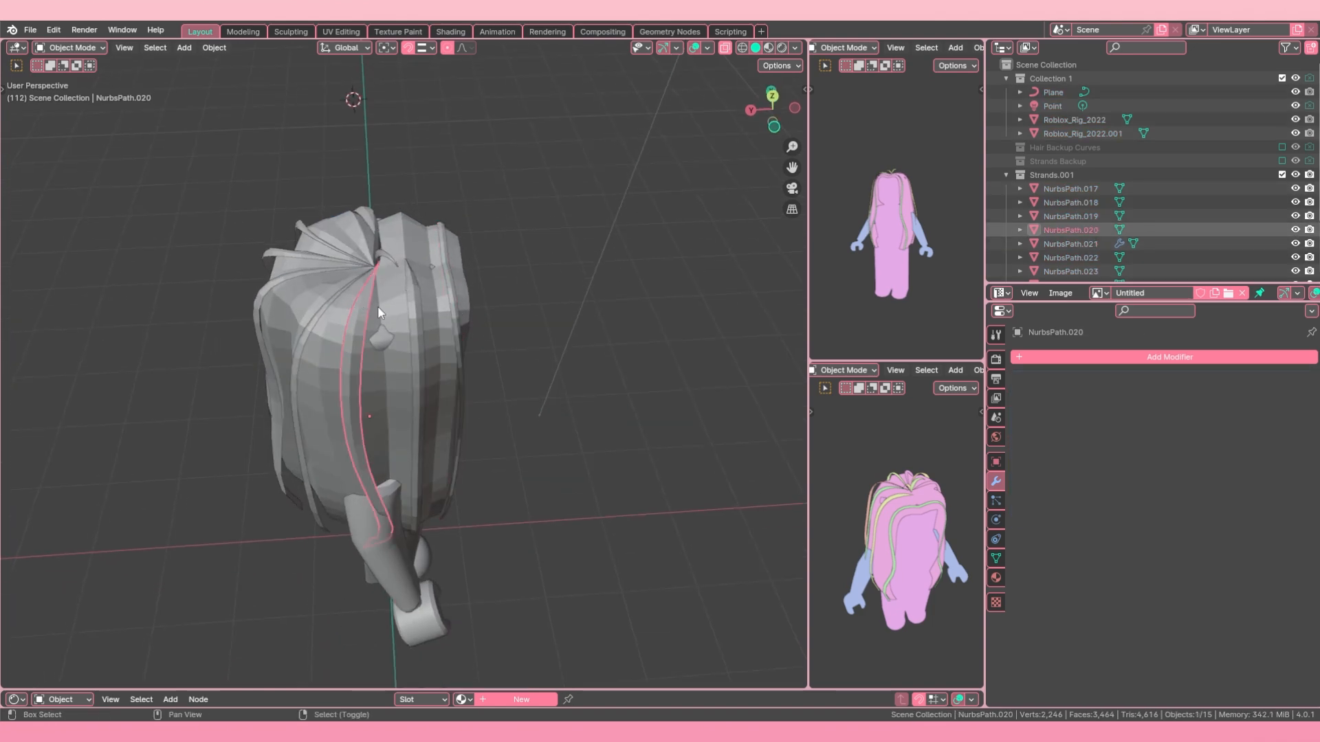
scroll(421, 322, "up", 2)
middle_click_drag(377, 307, 434, 351, "shift")
key("Tab")
scroll(433, 304, "up", 1)
middle_click_drag(434, 303, 462, 300)
right_click(441, 239)
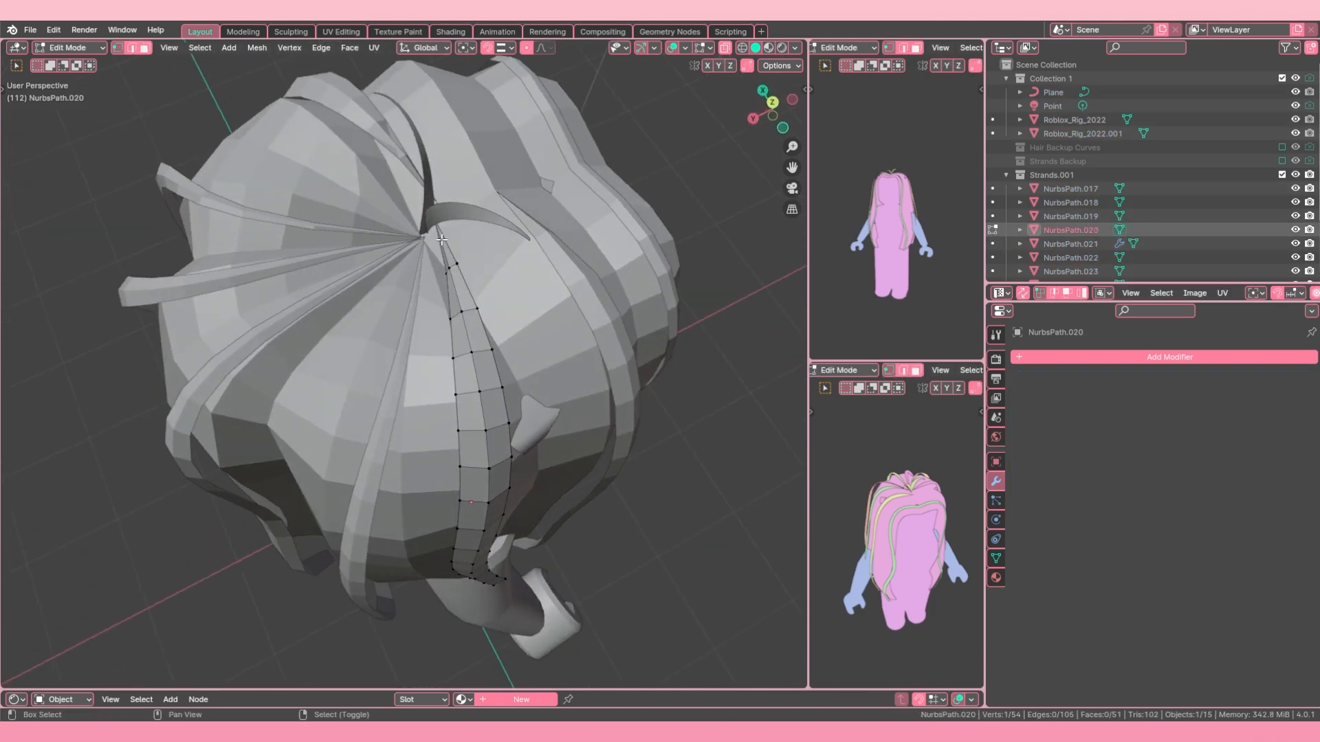
mouse_move(446, 220)
middle_mouse_down()
mouse_move(474, 228)
mouse_move(422, 327)
mouse_move(574, 322)
middle_mouse_up()
scroll(485, 231, "up", 4)
key("alt+z")
key("c")
key("m")
left_click(426, 334)
Step: Move the merged tip of strand NurbsPath.020 toward the crown centre and turn X-ray off
key("g")
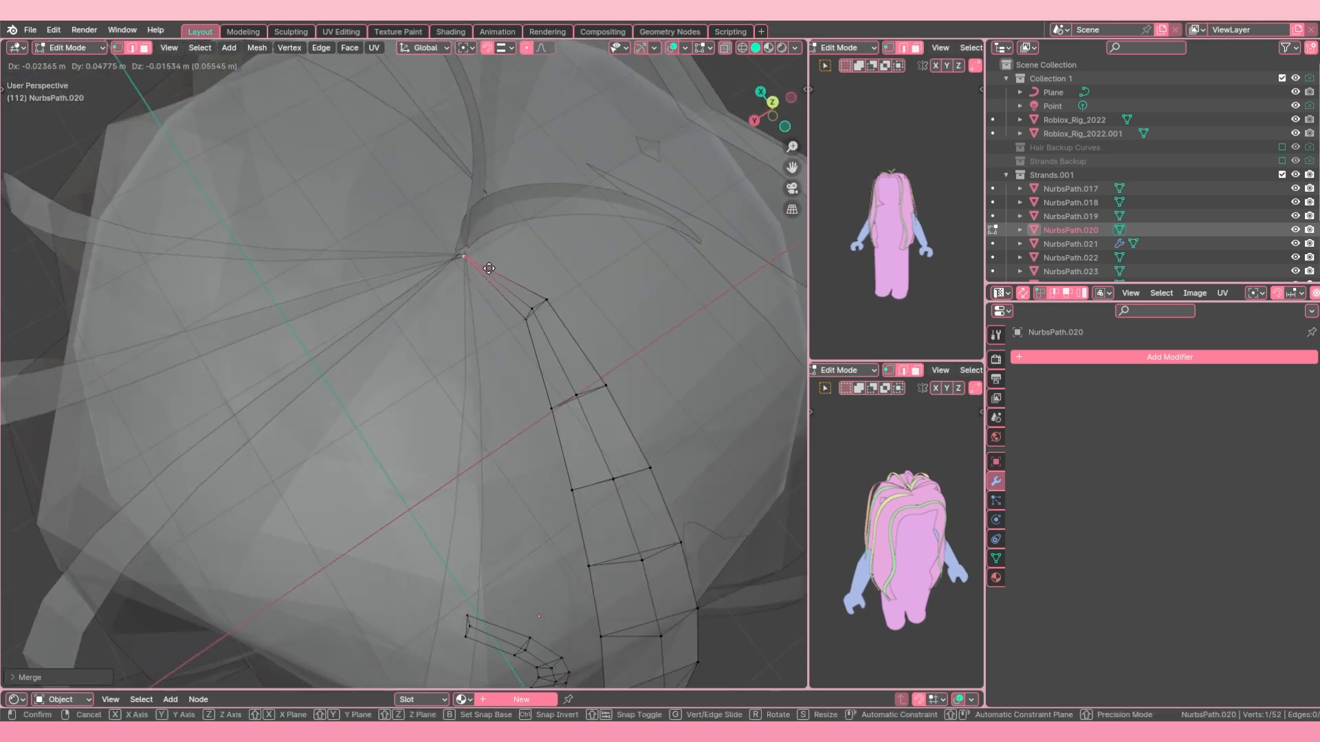
left_click(490, 266)
left_click(726, 50)
middle_click_drag(660, 117, 784, 58)
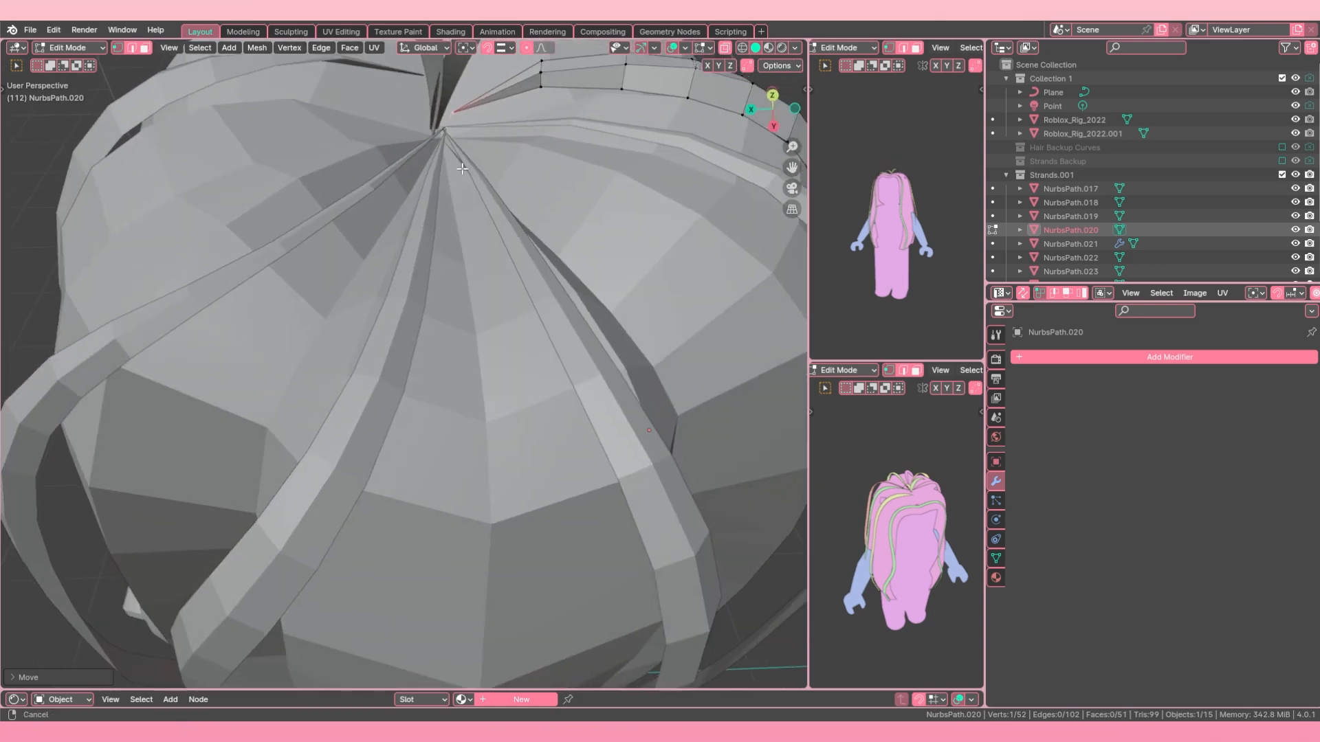
middle_click_drag(274, 45, 283, 120, "shift")
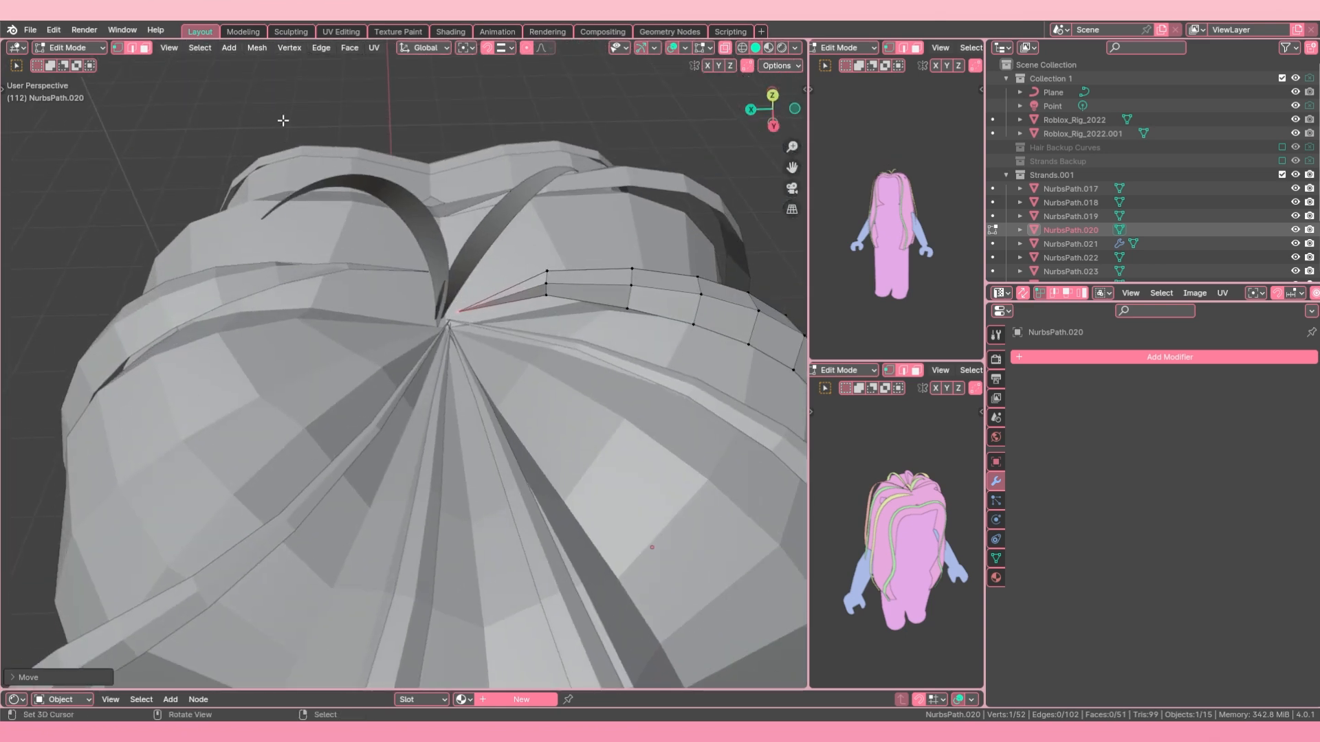
Step: Set snapping to Vertex and snap the merged tip of side strand NurbsPath.020 onto the crown centre, then clear the selection
left_click(509, 47)
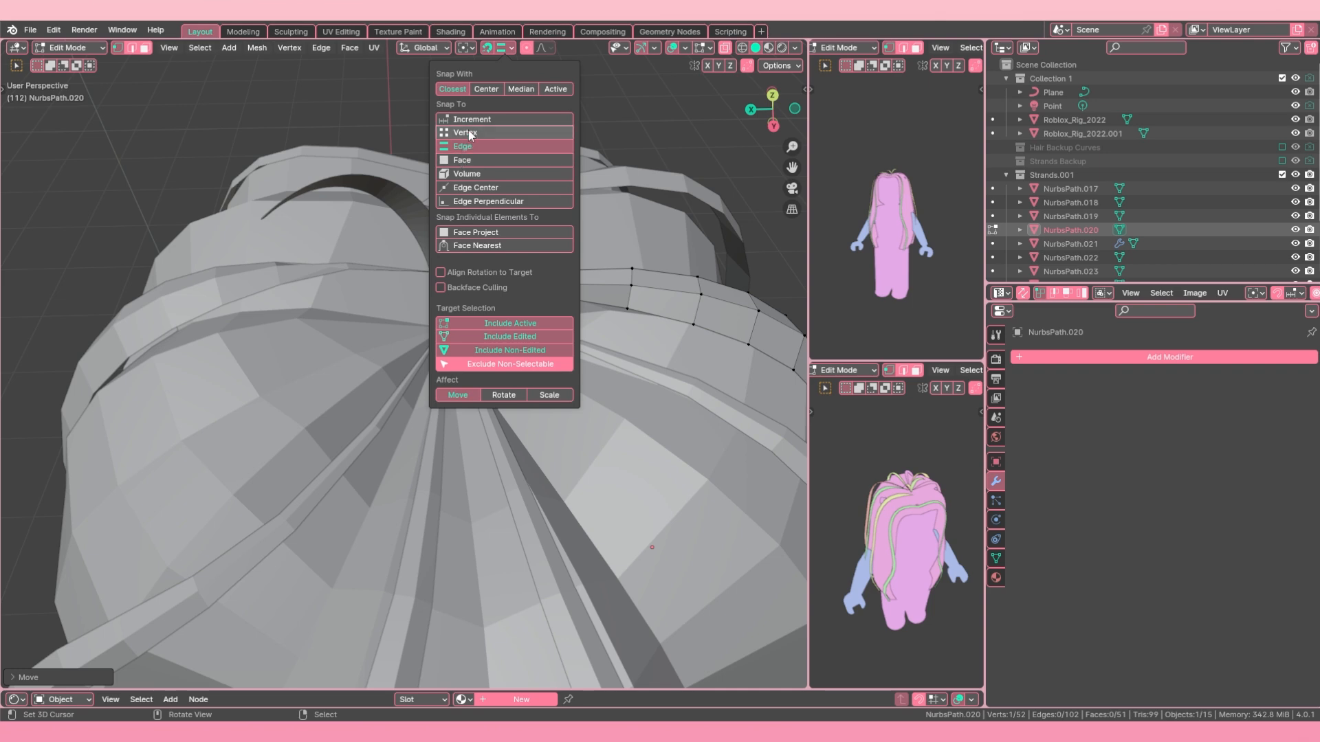
scroll(412, 298, "up", 3)
key("g")
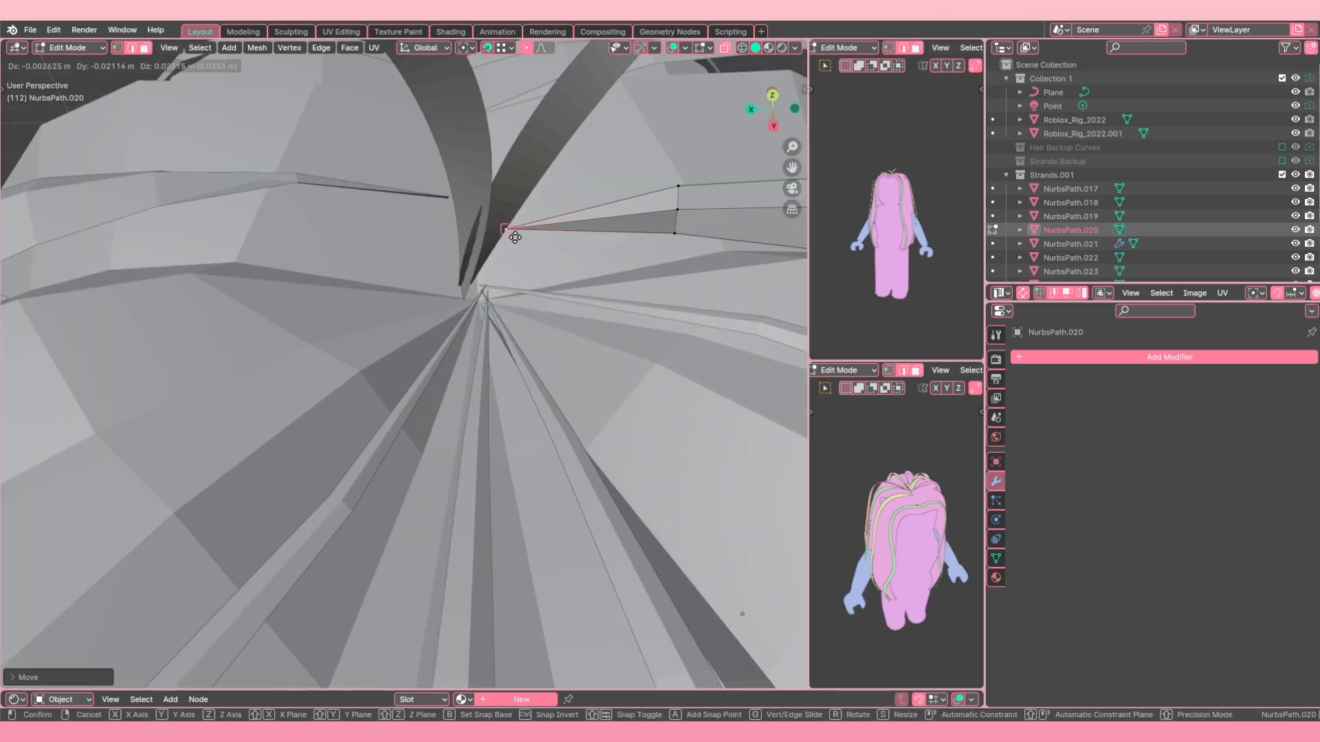
left_click(474, 317)
scroll(473, 317, "down", 5)
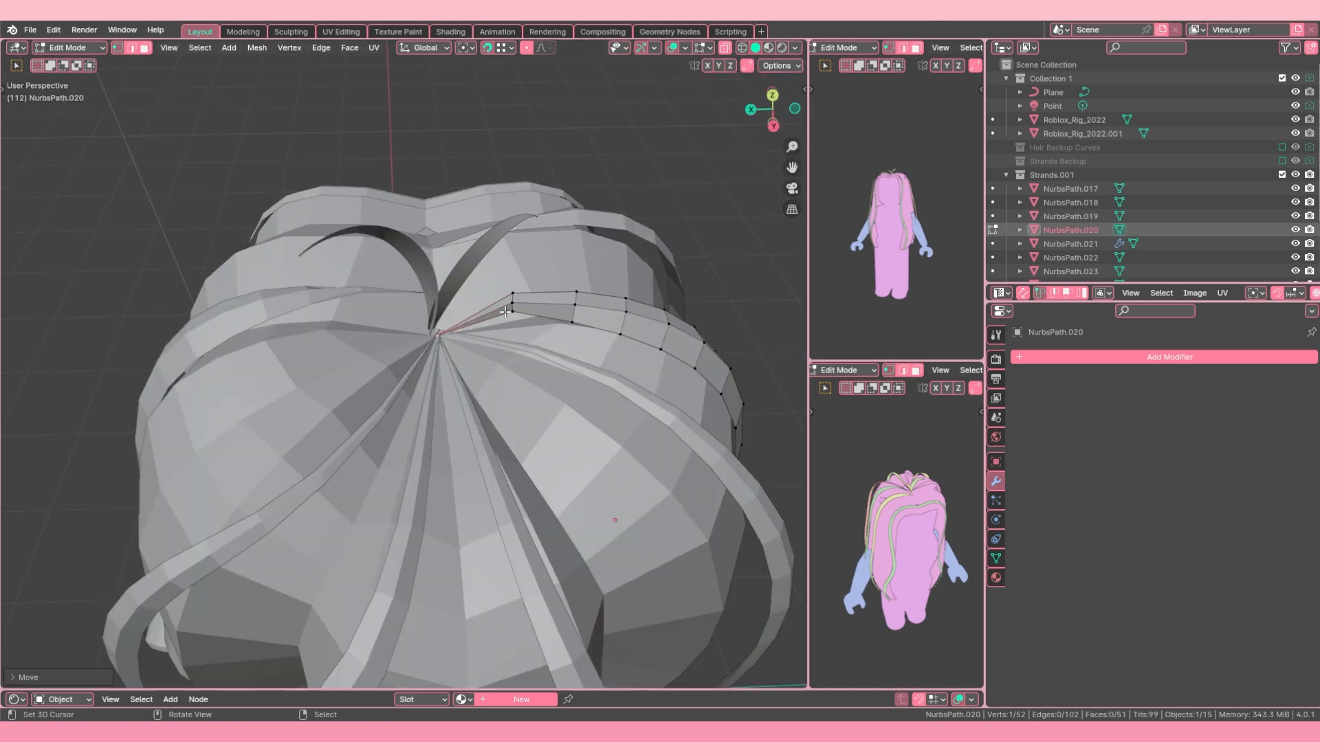
middle_click_drag(473, 317, 461, 323)
key("alt+a")
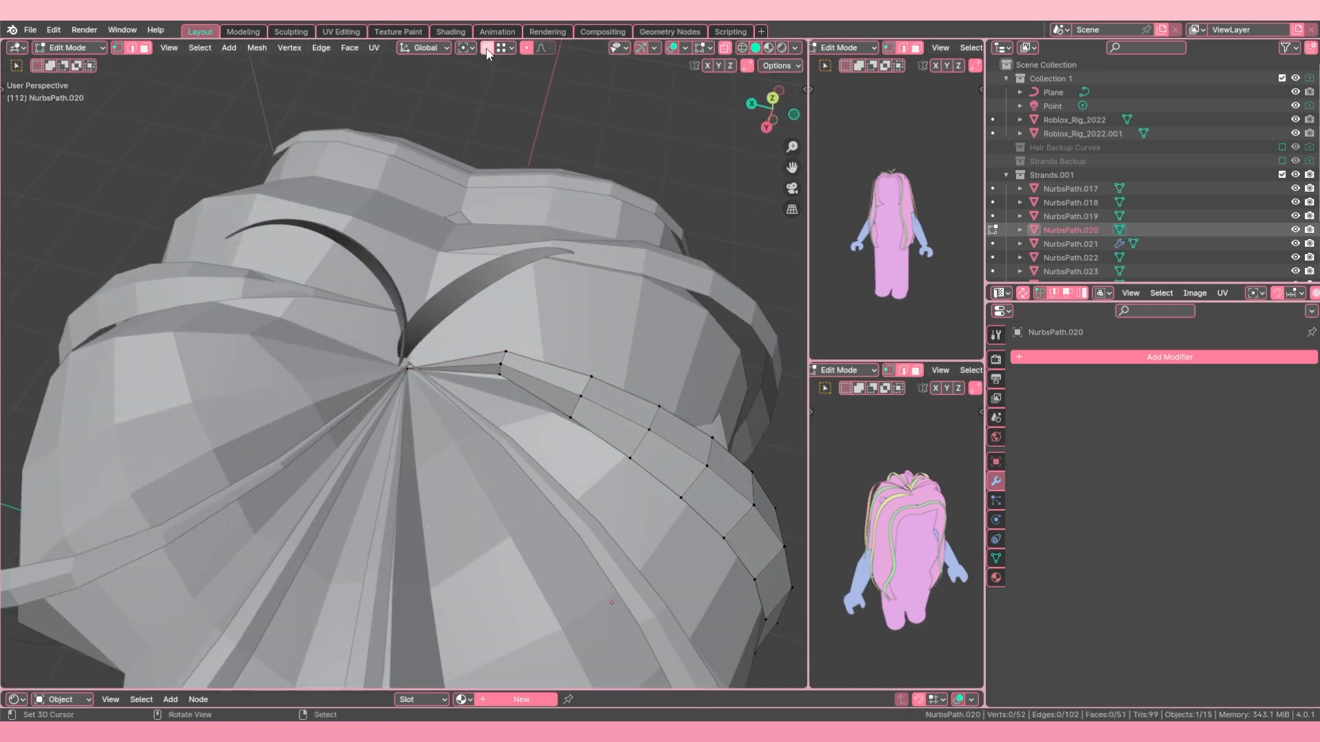
Step: Turn snapping off, then move the vertex row nearest the tip of NurbsPath.020 and rotate it about 28.5 degrees
left_click(486, 53)
key("a")
key("a")
middle_click_drag(481, 385, 484, 330)
scroll(419, 406, "up", 3)
key("a")
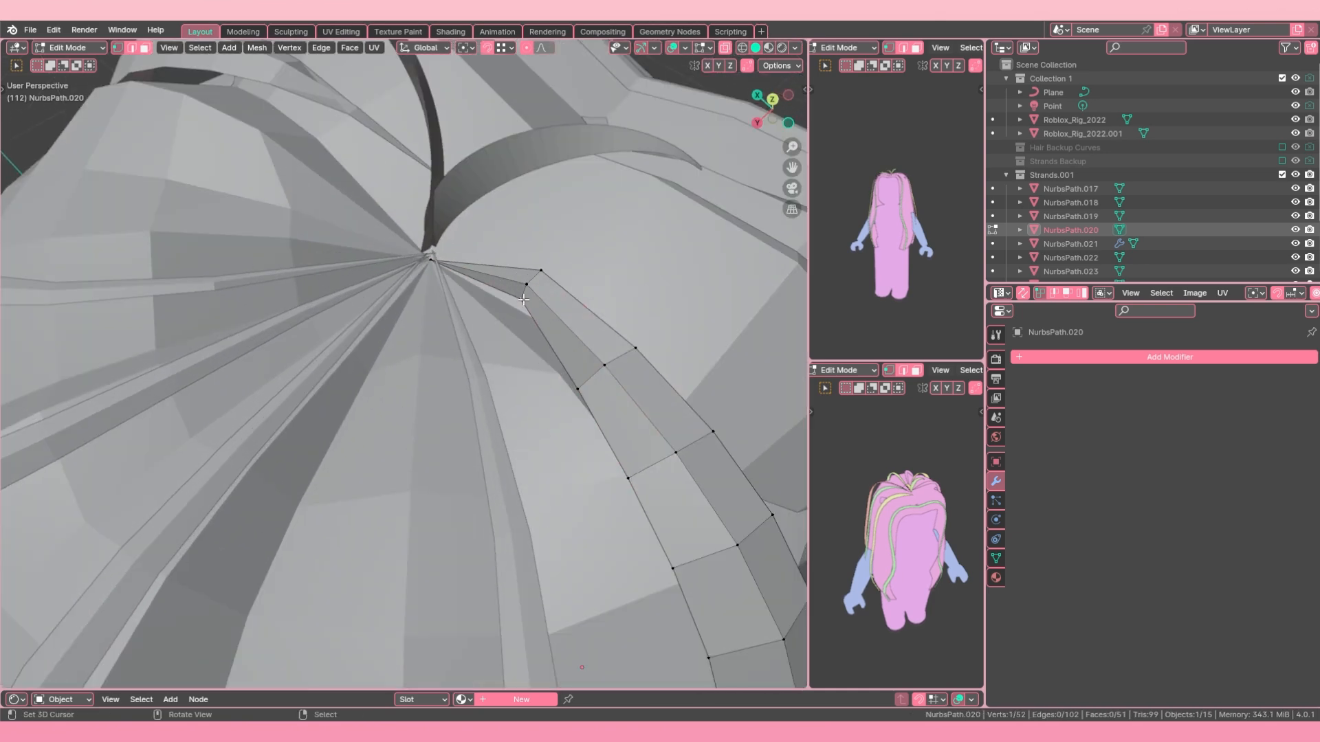
middle_click_drag(552, 266, 439, 412)
key("g")
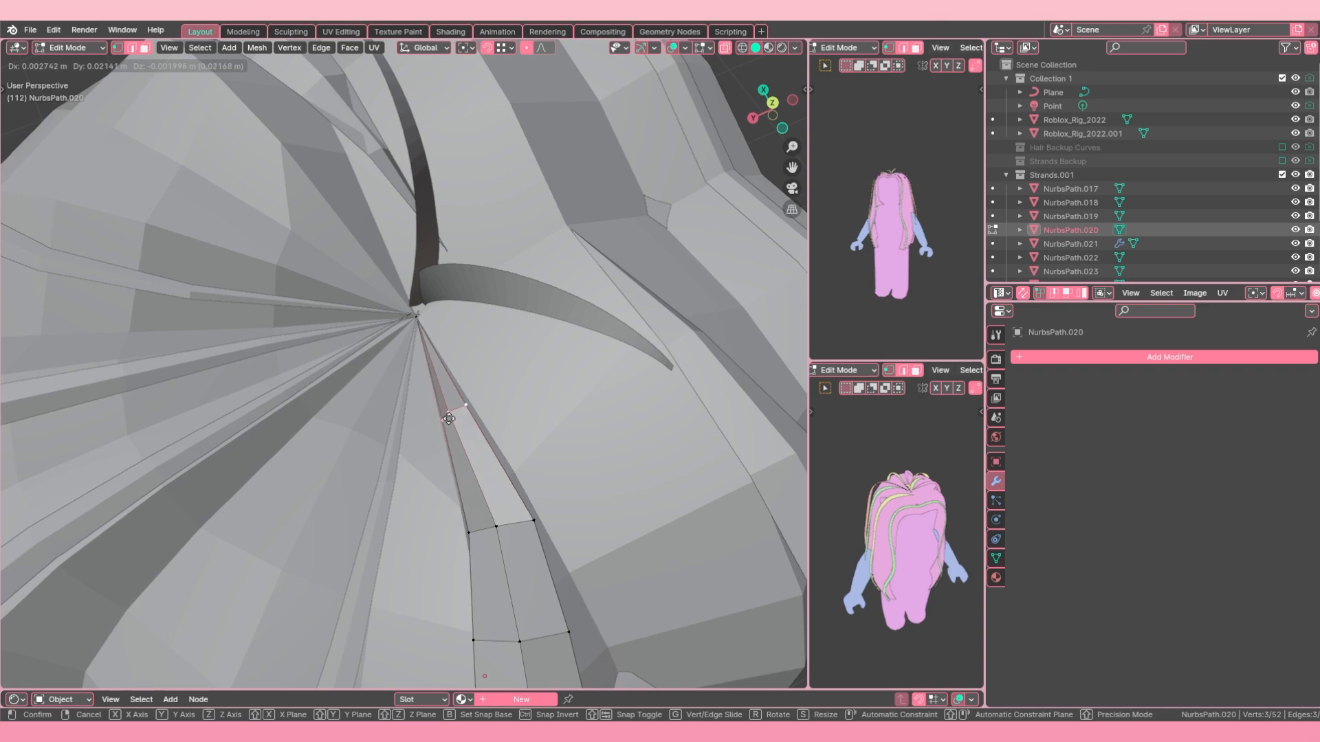
left_click(448, 419)
key("r")
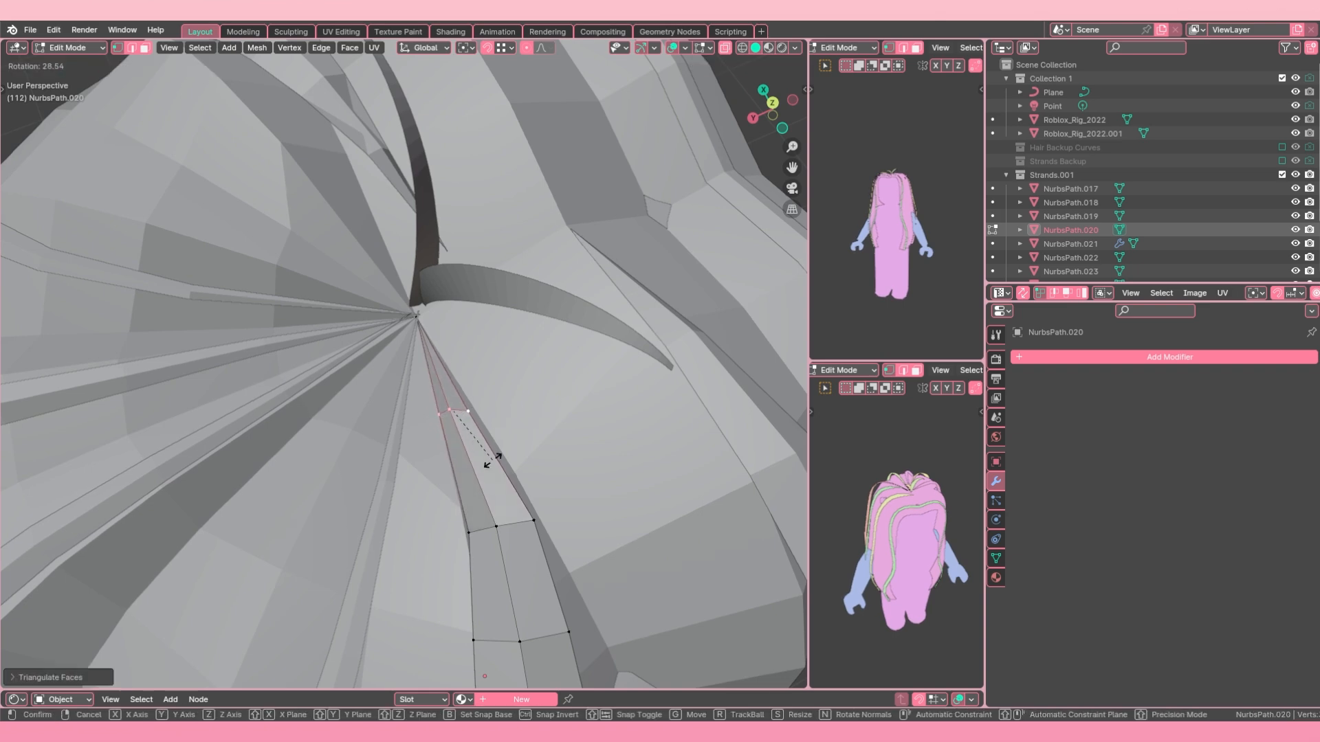
left_click(492, 461)
Step: Reposition the second vertex row from the tip of strand NurbsPath.020 against the hair and return to Object Mode
scroll(489, 461, "down", 5)
key("alt+a")
middle_click_drag(440, 450, 401, 446)
right_click(388, 439, "shift")
scroll(389, 441, "up", 3)
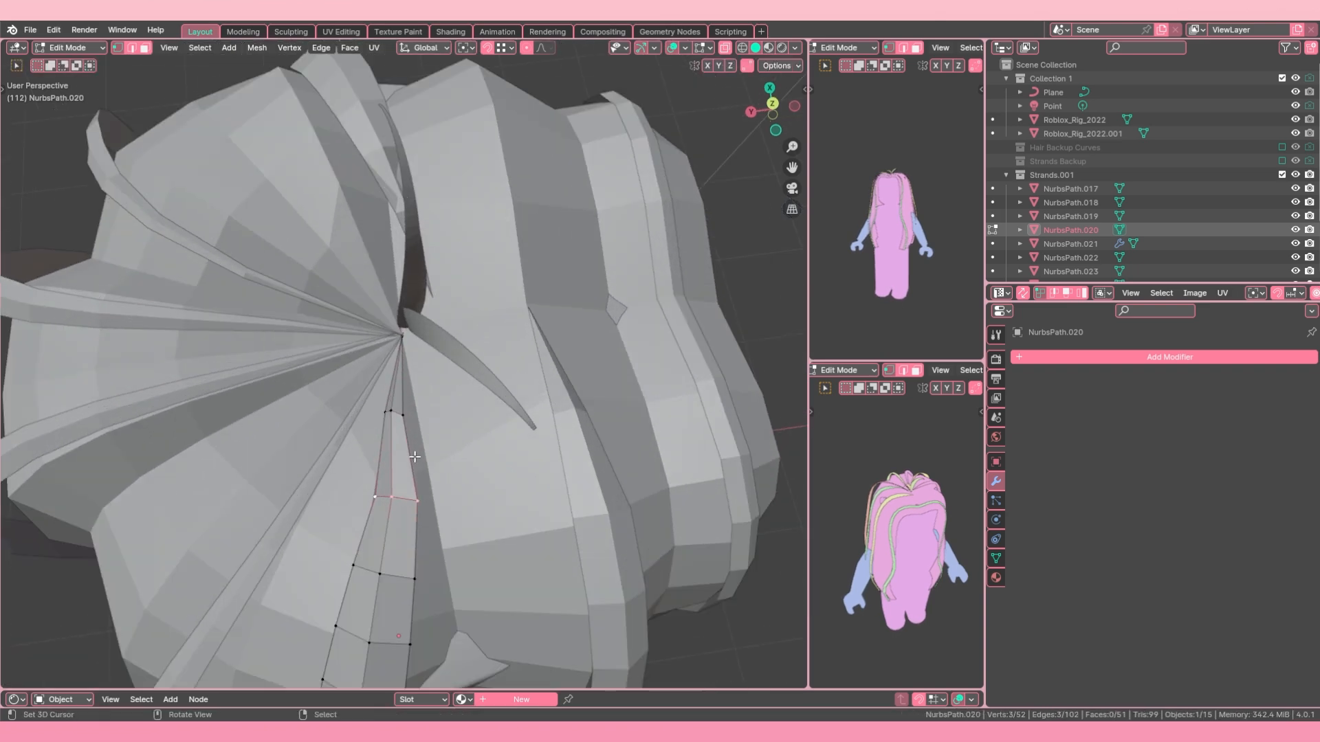
key("g")
left_click(396, 489)
scroll(395, 491, "down", 3)
middle_click_drag(395, 492, 438, 421)
key("g")
left_click(377, 463)
scroll(380, 465, "down", 4)
key("Tab")
Step: Open strand NurbsPath.019 for editing and move its crown-end vertices onto the crown centre with vertex snapping on
left_click(439, 349)
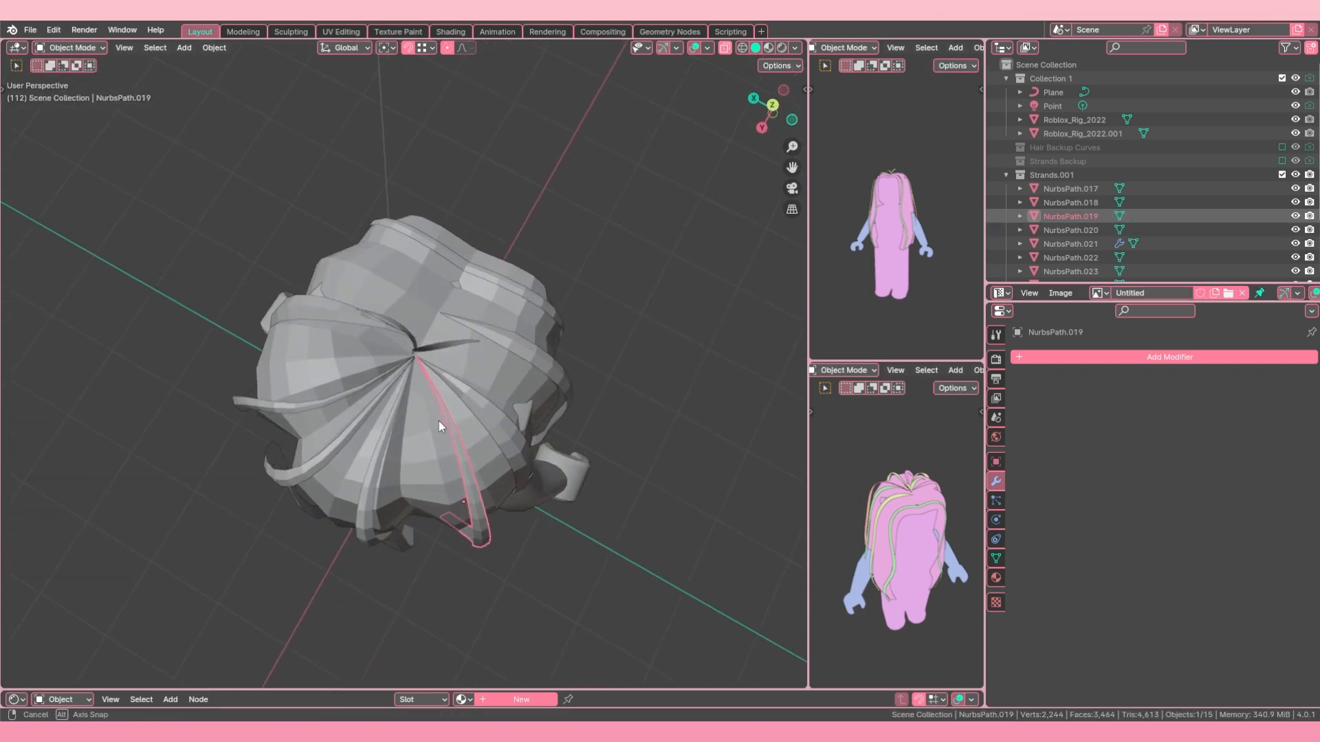
key("Tab")
scroll(421, 376, "up", 4)
scroll(421, 376, "up", 2)
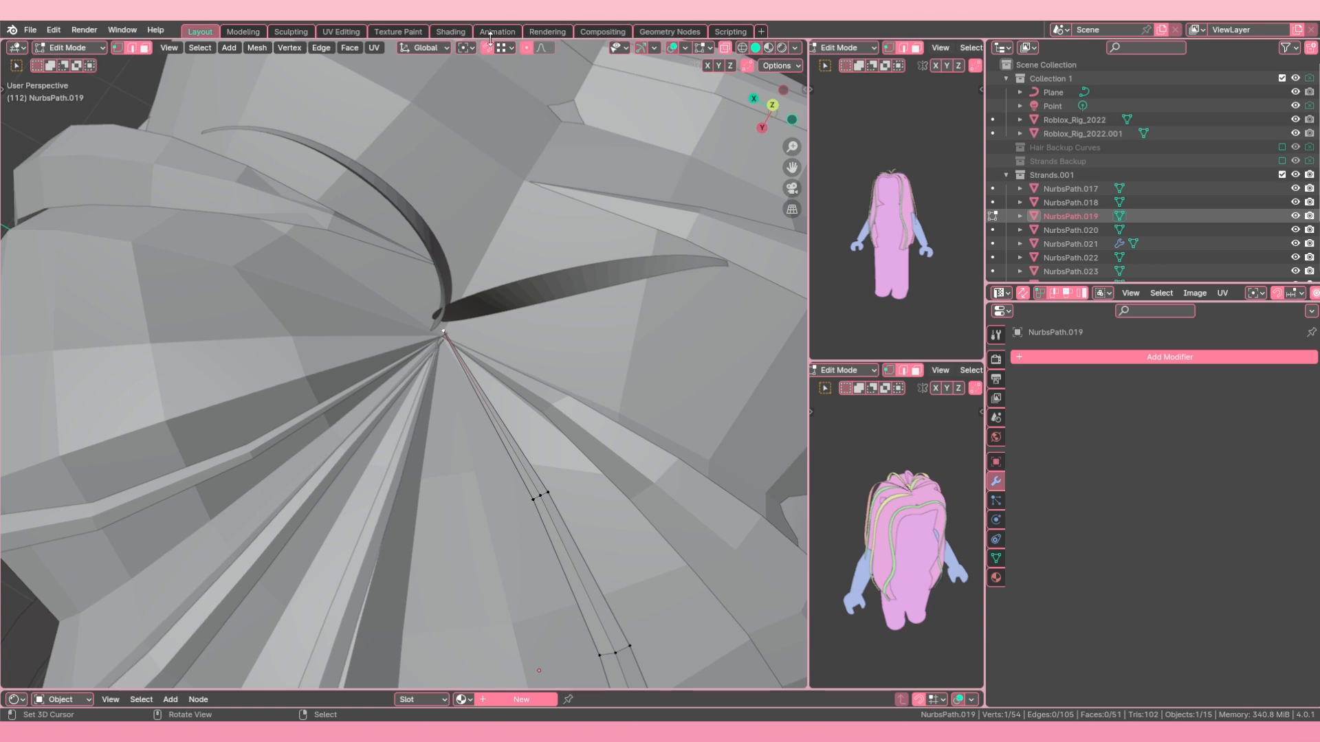
scroll(490, 186, "up", 3)
key("g")
right_click(490, 318)
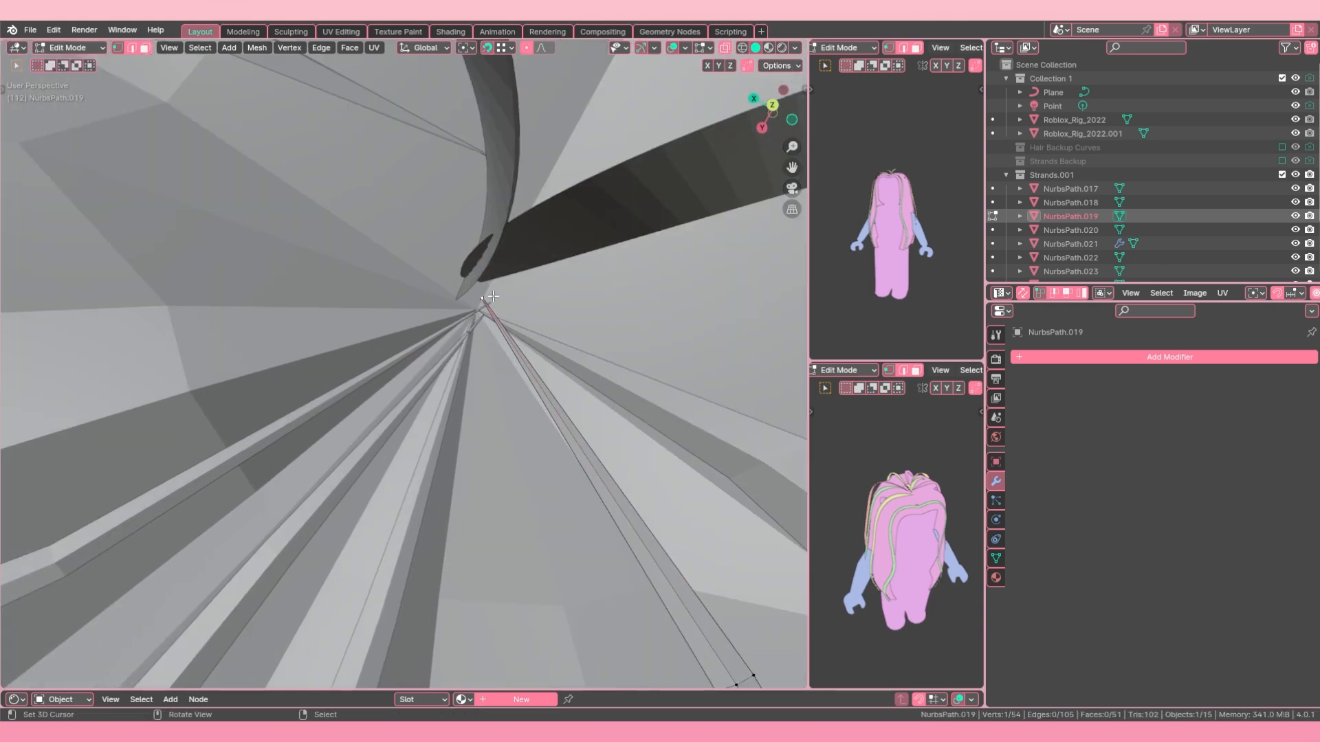
key("alt+a")
key("c")
left_click(491, 293)
right_click(492, 293)
key("g")
right_click(481, 319)
key("g")
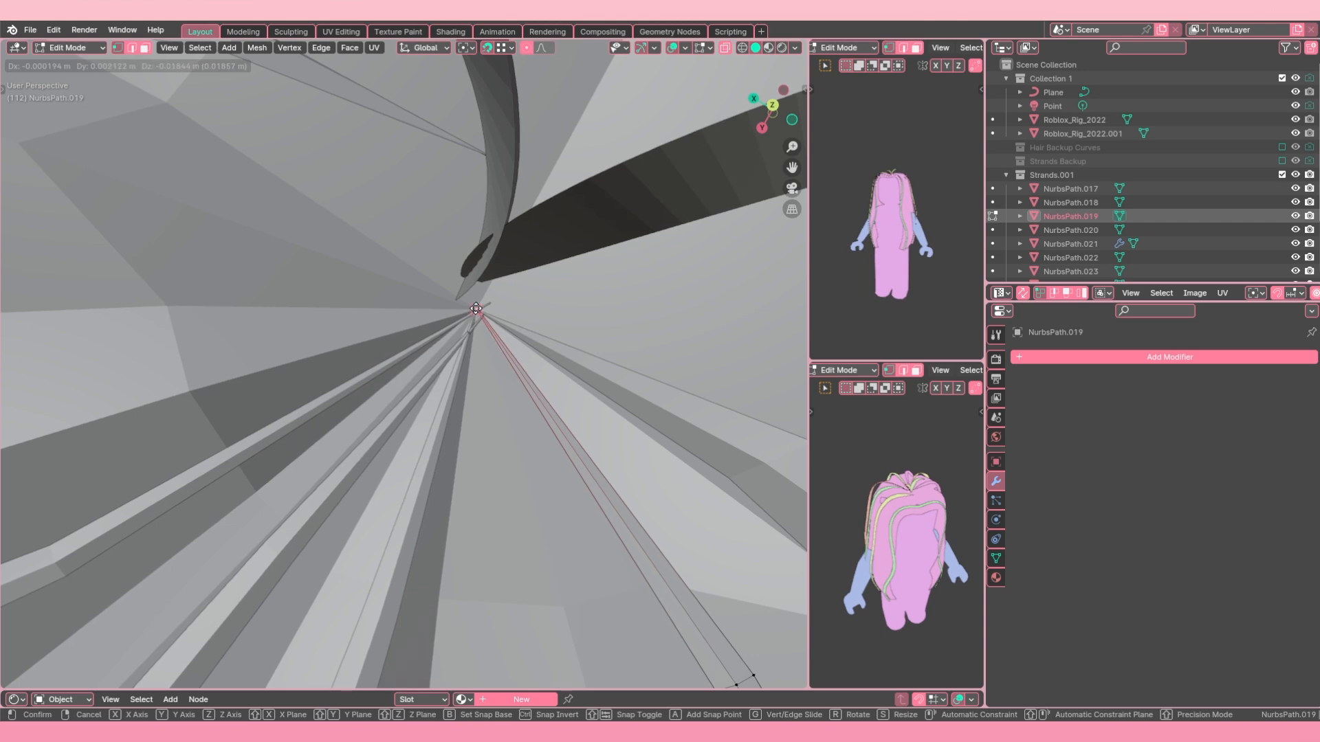
left_click(490, 323)
Step: Merge the crown-end vertices of strand NurbsPath.019 into one tip and return to Object Mode
key("m")
left_click(486, 322)
key("g")
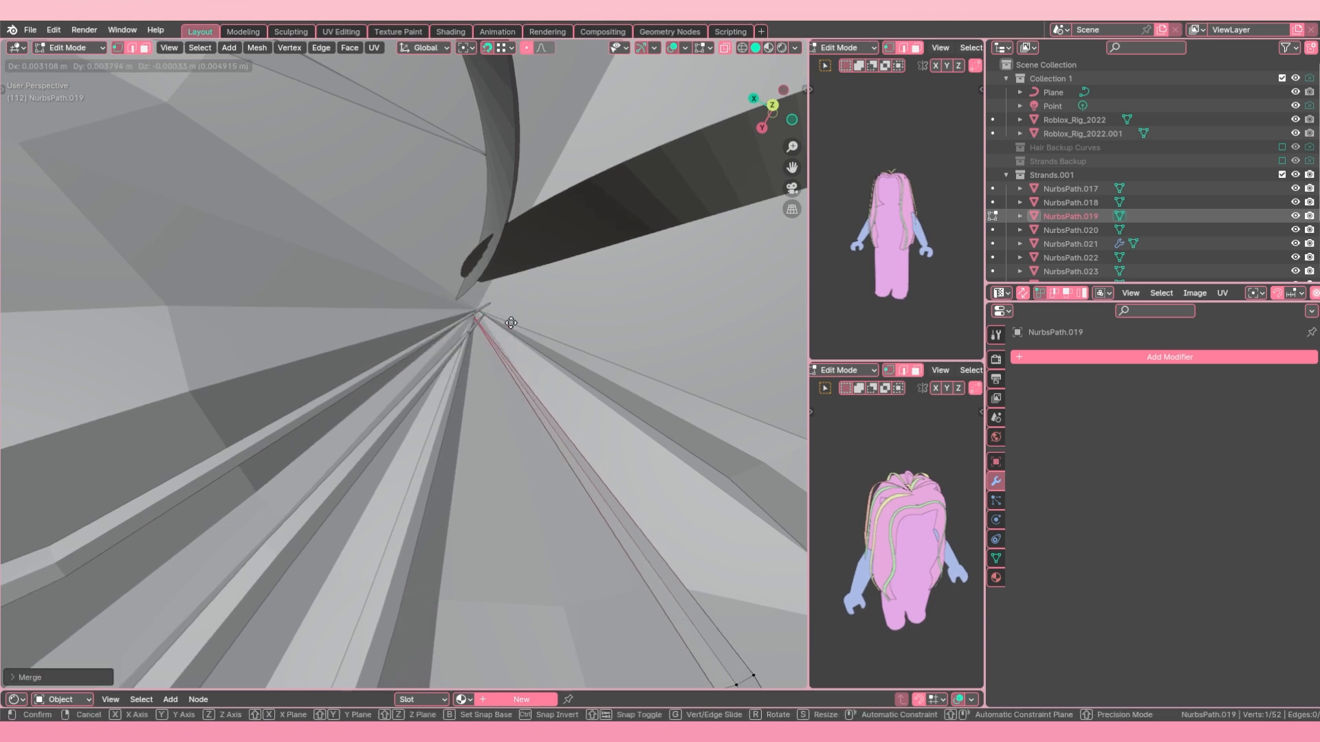
right_click(517, 322)
key("g")
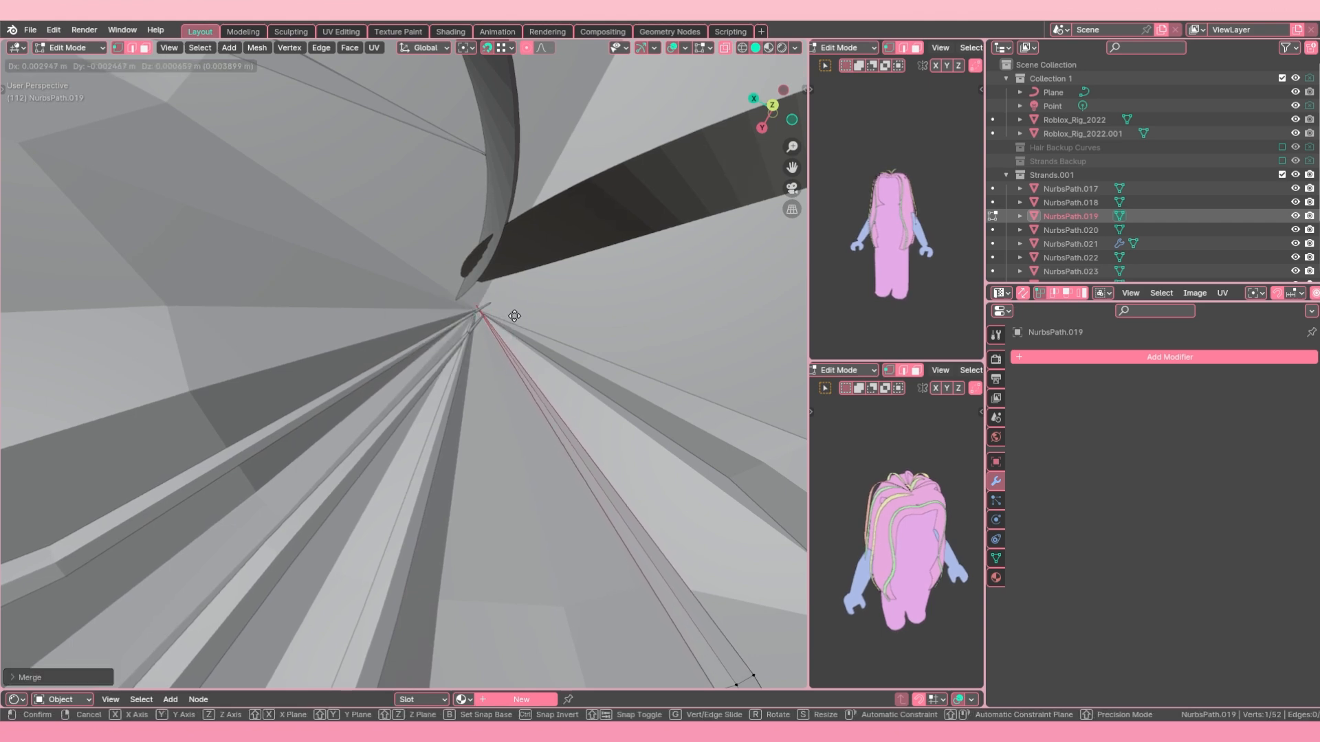
right_click(516, 320)
scroll(470, 303, "down", 10)
key("Tab")
Step: Reopen strand NurbsPath.019 for editing and scale the vertex row nearest its crown tip
middle_click_drag(438, 424, 412, 393)
scroll(412, 392, "up", 4)
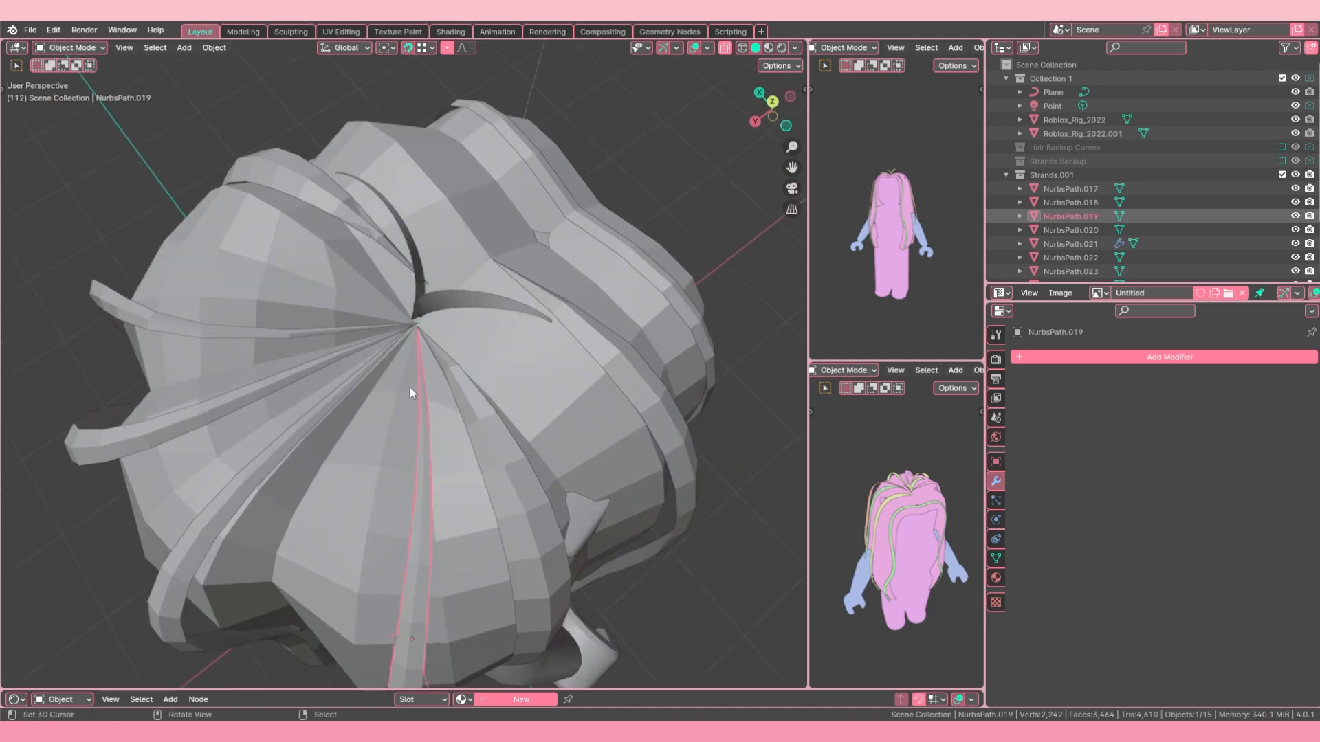
key("Tab")
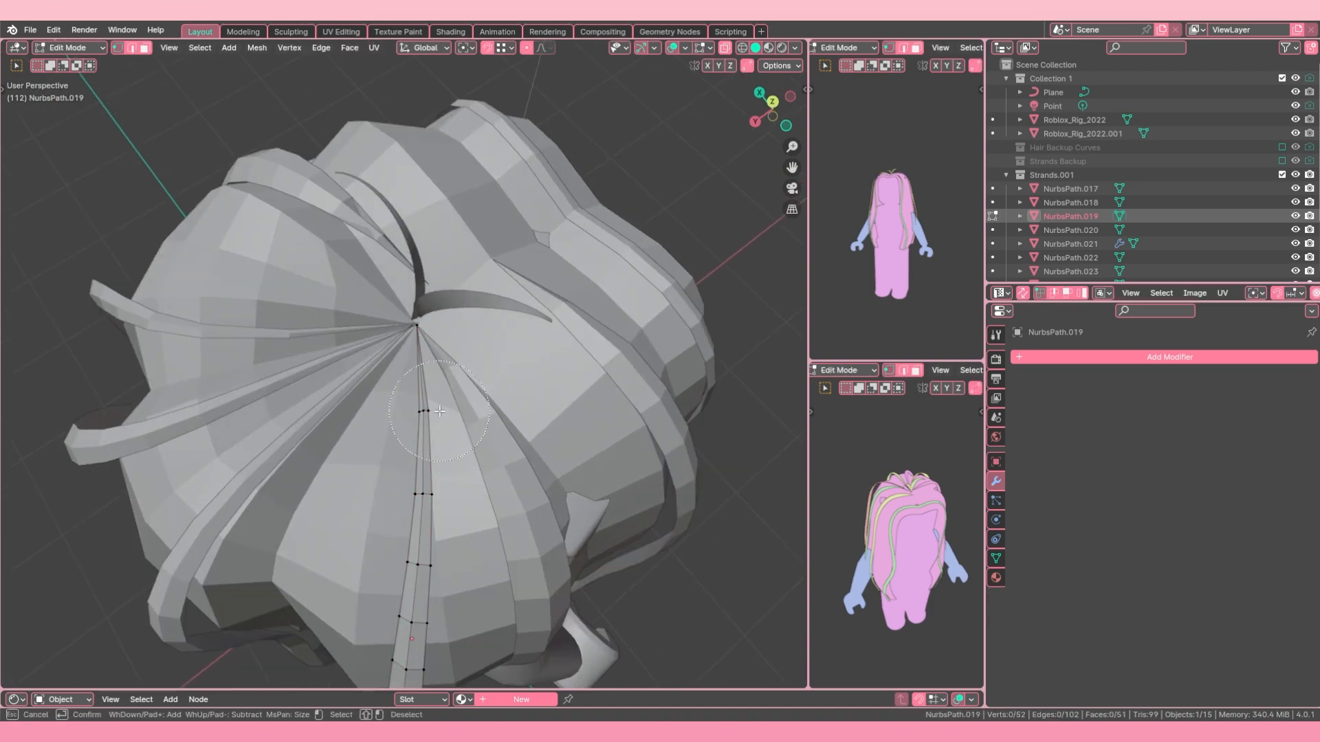
key("s")
left_click(439, 414)
right_click(429, 493, "alt")
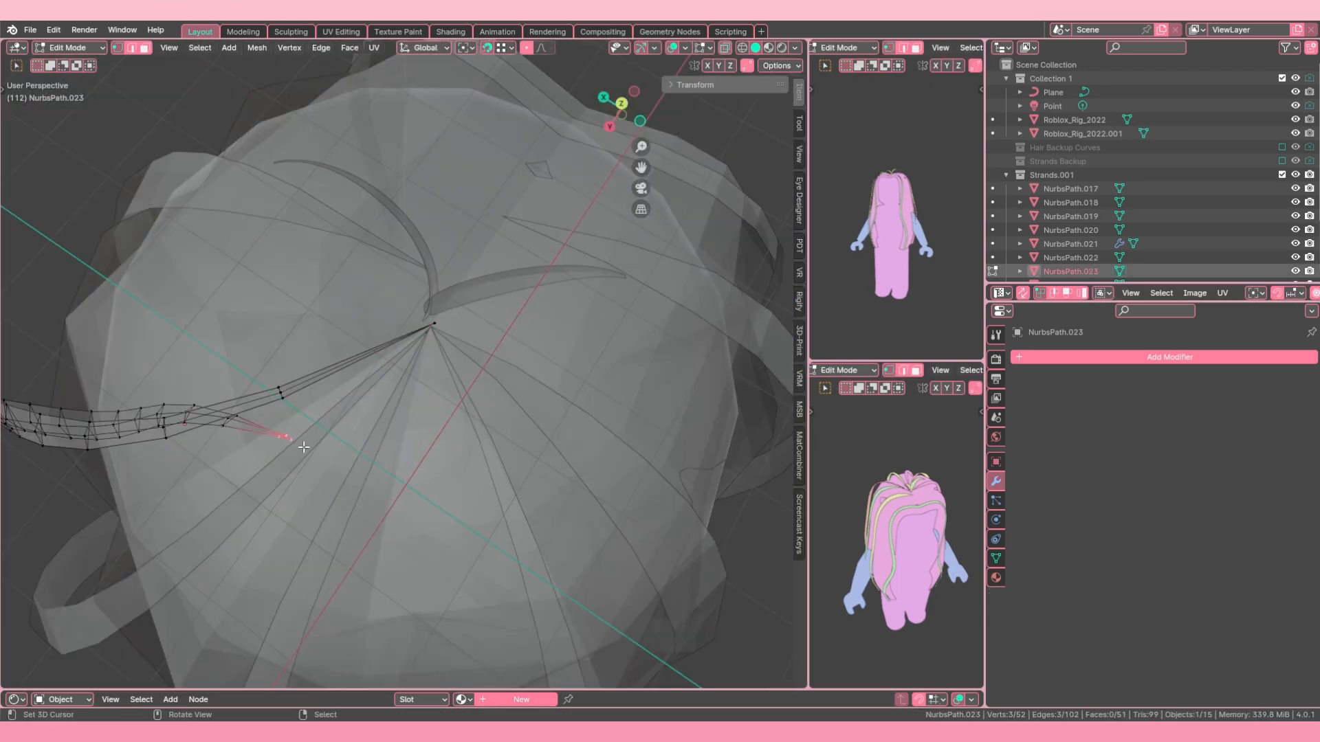
Step: Turn X-ray off, set snapping to Edge and move the merged tip of strand NurbsPath.024 near the crown centre
key("Tab")
left_click(725, 51)
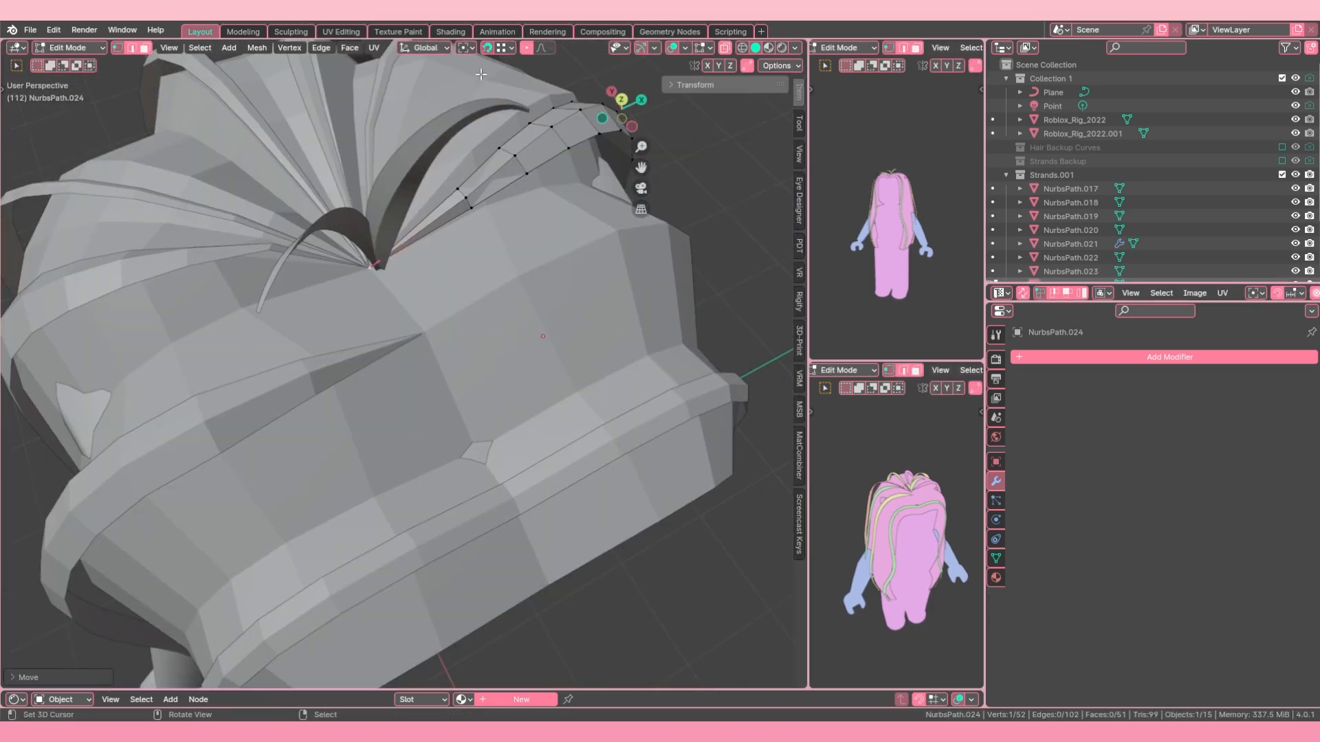
middle_click_drag(413, 289, 330, 88)
left_click(501, 51)
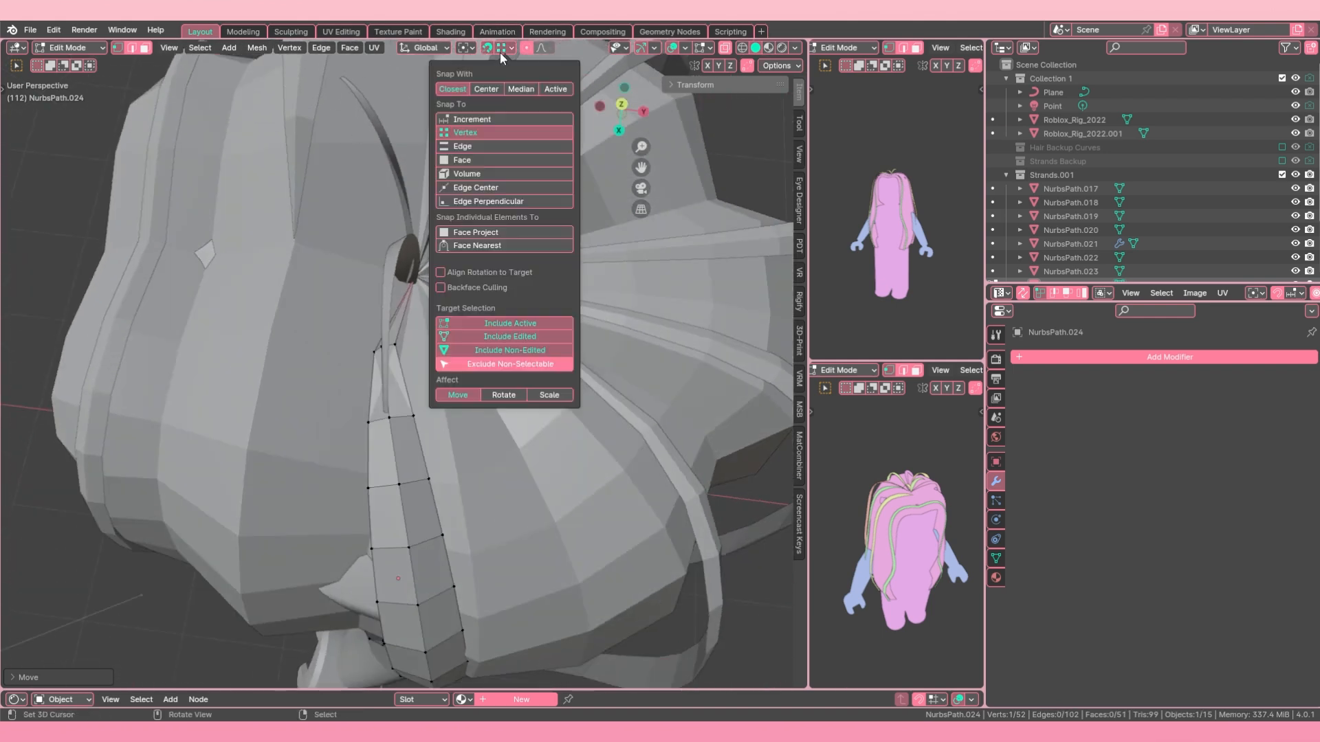
left_click(471, 147)
middle_click_drag(371, 291, 370, 253)
key("g")
left_click(369, 285)
scroll(421, 299, "up", 4)
key("g")
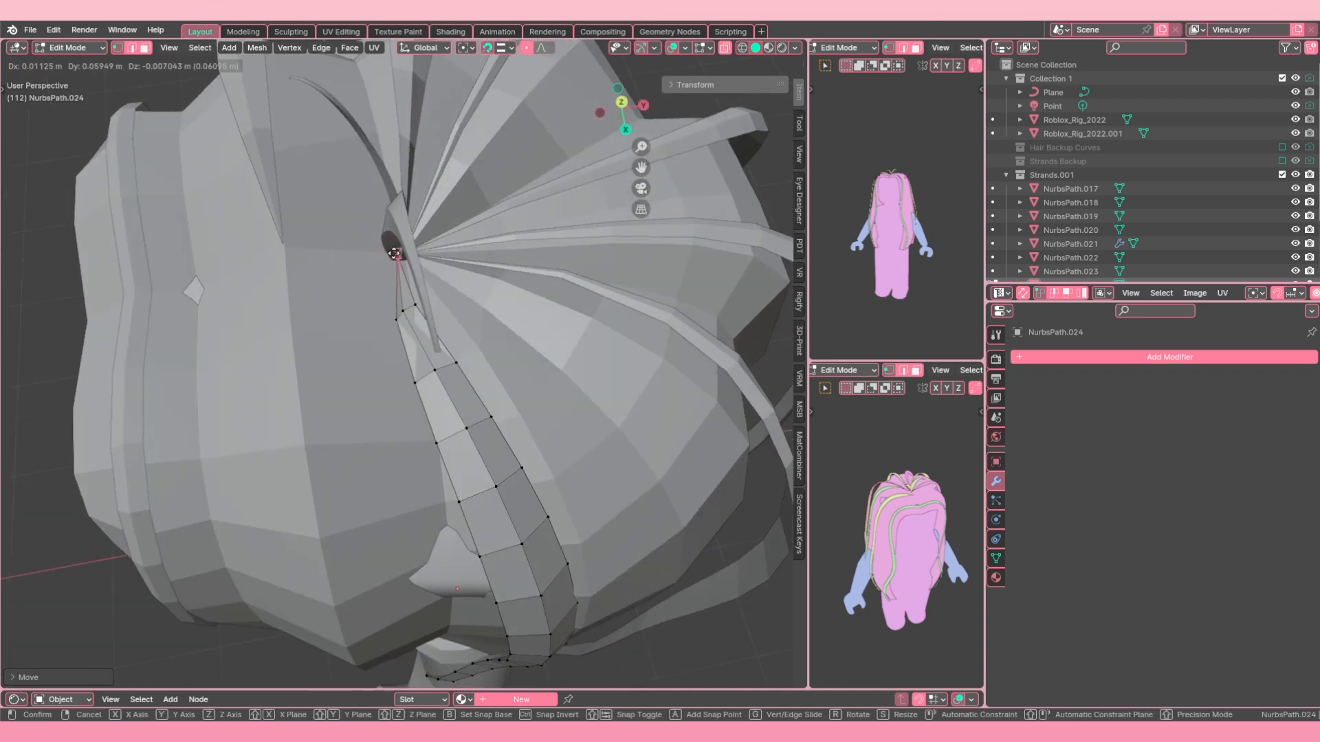
left_click(368, 255)
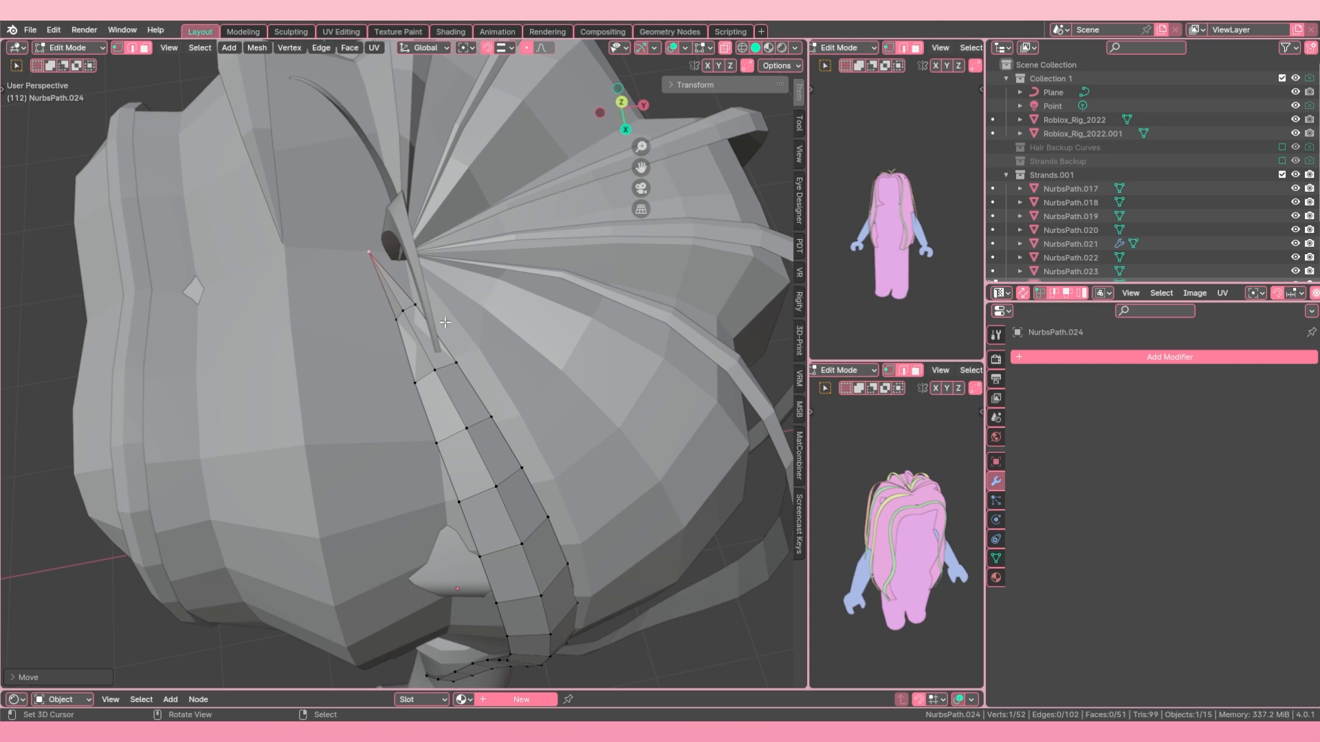
Step: Adjust the crown-end vertices of strand NurbsPath.024 and return to Object Mode
scroll(445, 322, "up", 6)
mouse_move(445, 322)
middle_mouse_down()
mouse_move(516, 246)
mouse_move(509, 267)
mouse_move(426, 288)
mouse_move(440, 329)
mouse_move(397, 335)
mouse_move(402, 304)
mouse_move(451, 304)
middle_mouse_up()
right_click(473, 303, "alt")
scroll(474, 306, "down", 8)
scroll(481, 282, "up", 5)
key("g")
left_click(468, 282)
left_click(433, 303)
scroll(440, 316, "down", 10)
key("Tab")
Step: Open the two arched top strands NurbsPath.026 and NurbsPath.027 together in Edit Mode and select a lengthwise face loop on each
scroll(400, 323, "up", 8)
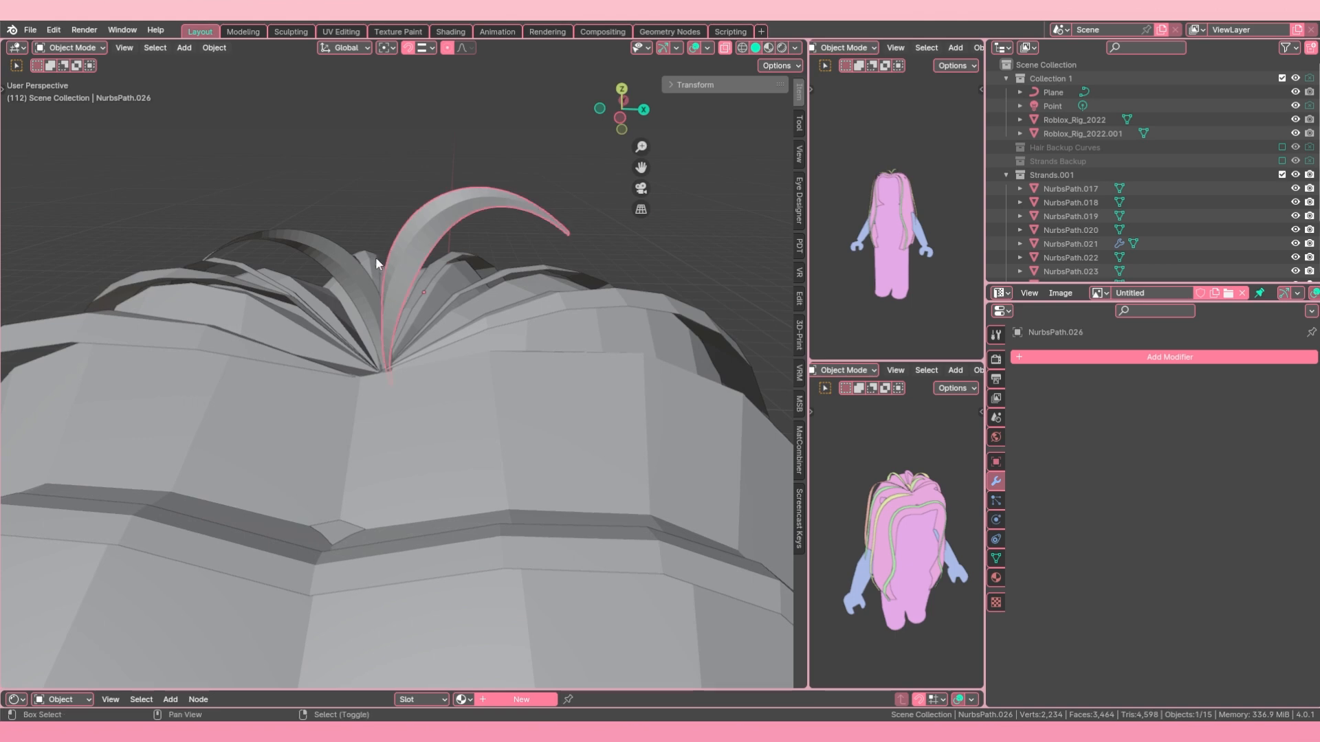
key("Tab")
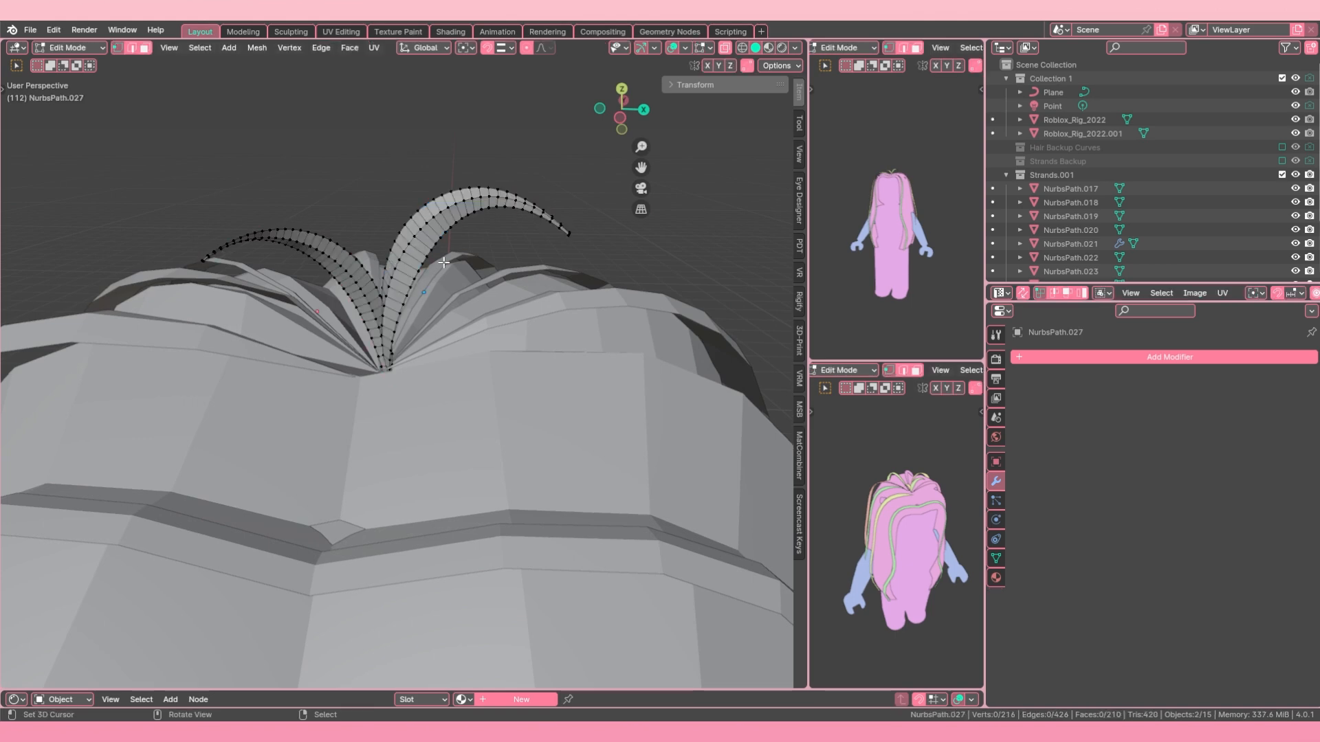
scroll(1076, 213, "down", 3)
scroll(370, 255, "up", 2)
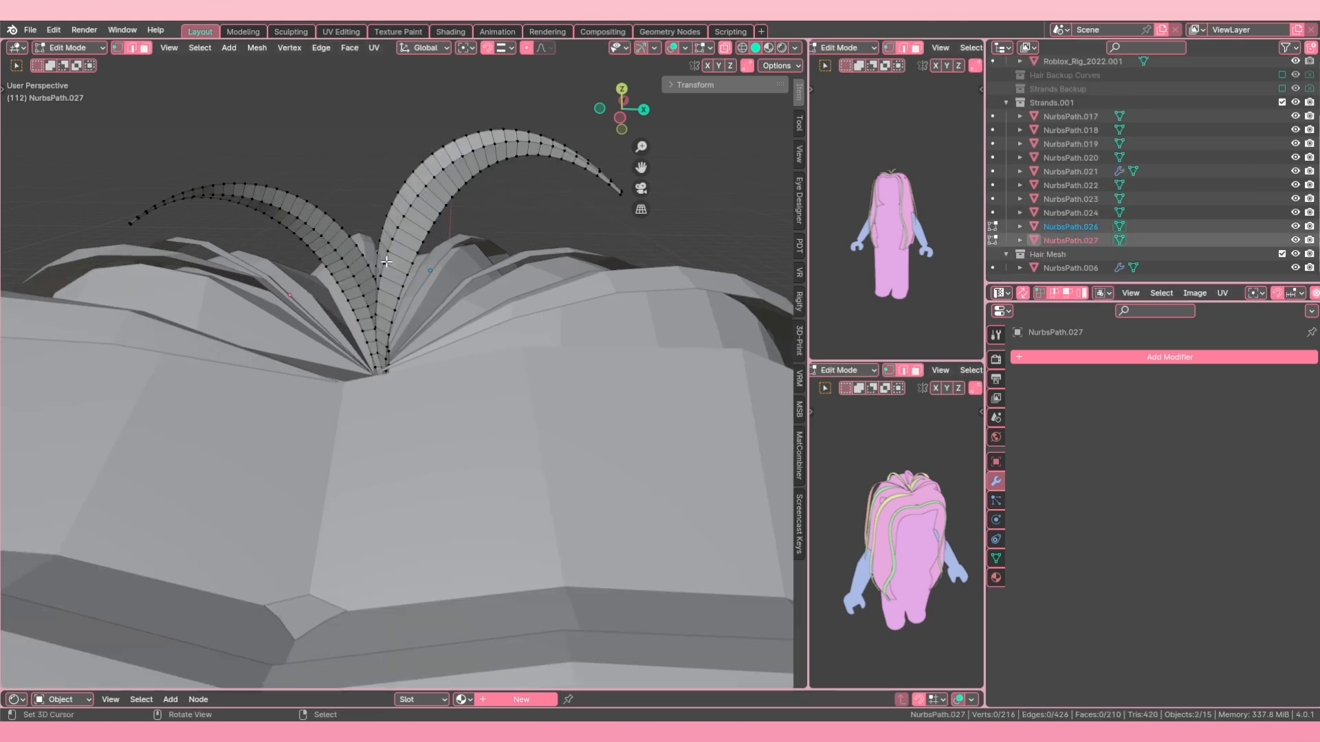
middle_click_drag(397, 268, 397, 260)
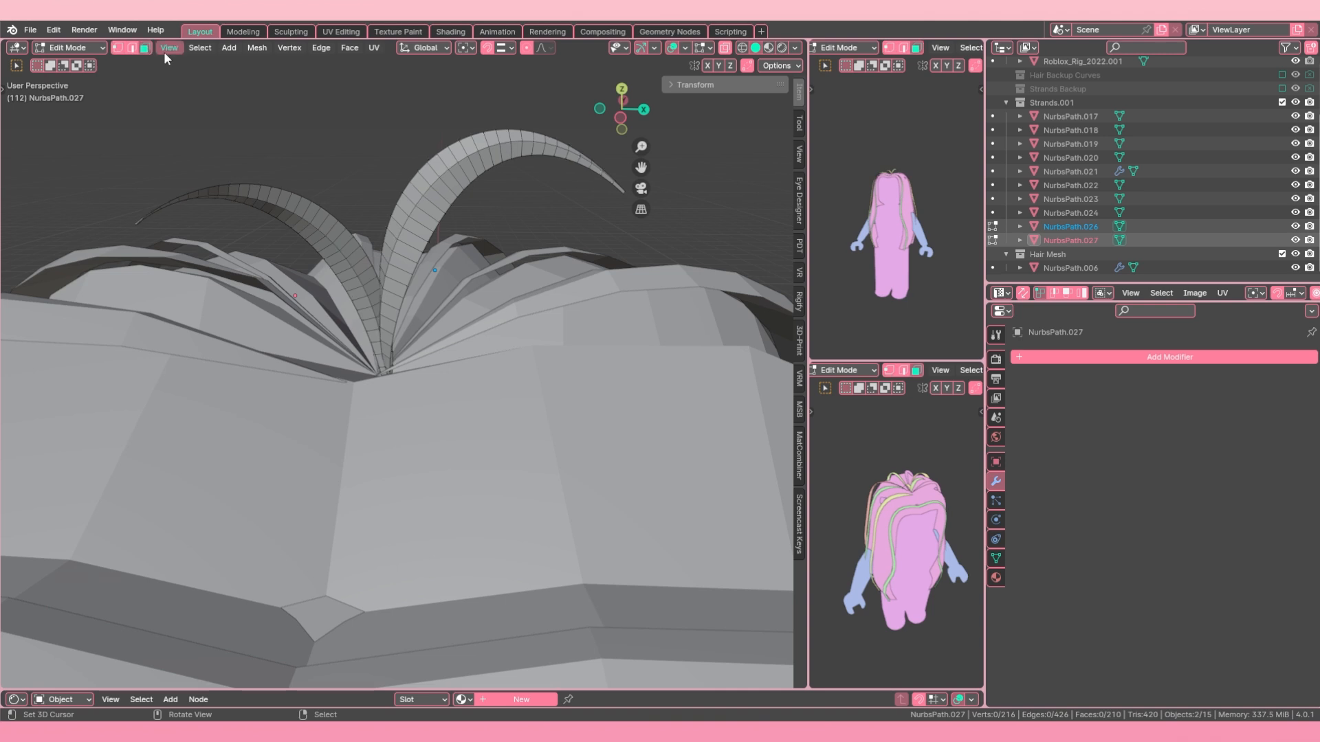
left_click(427, 216, "alt")
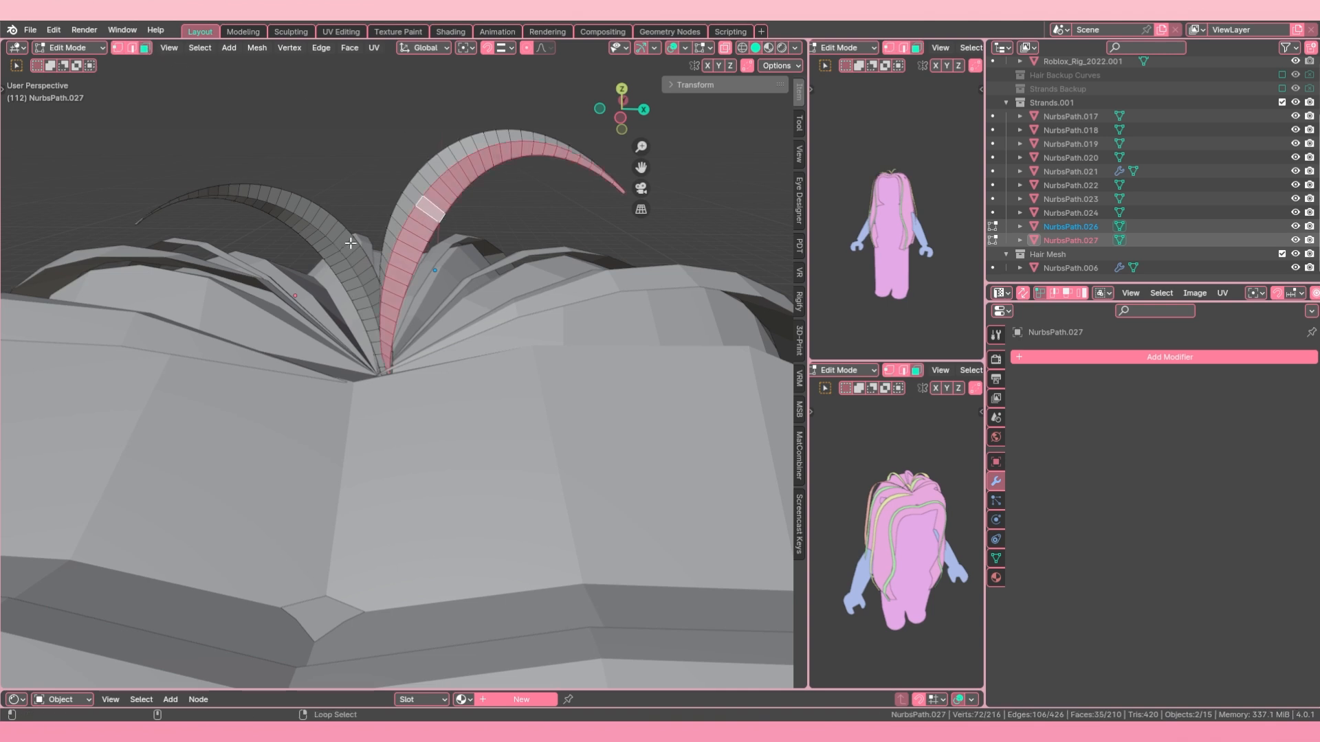
left_click(351, 242, "alt+shift")
middle_click_drag(350, 243, 323, 220)
Step: Select the ring of cross edges along both arched strands and apply Checker Deselect to keep every second edge
left_click(138, 49)
scroll(358, 256, "up", 2)
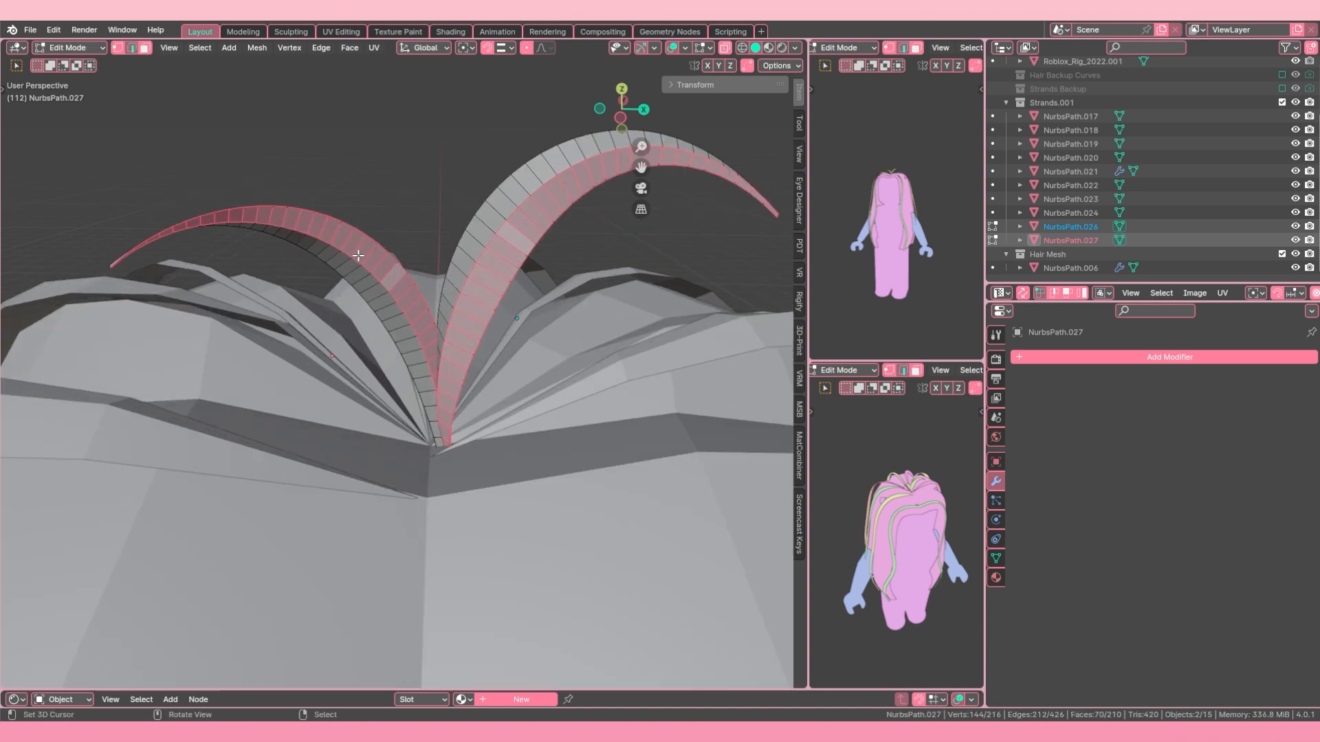
left_click(368, 269, "alt+shift")
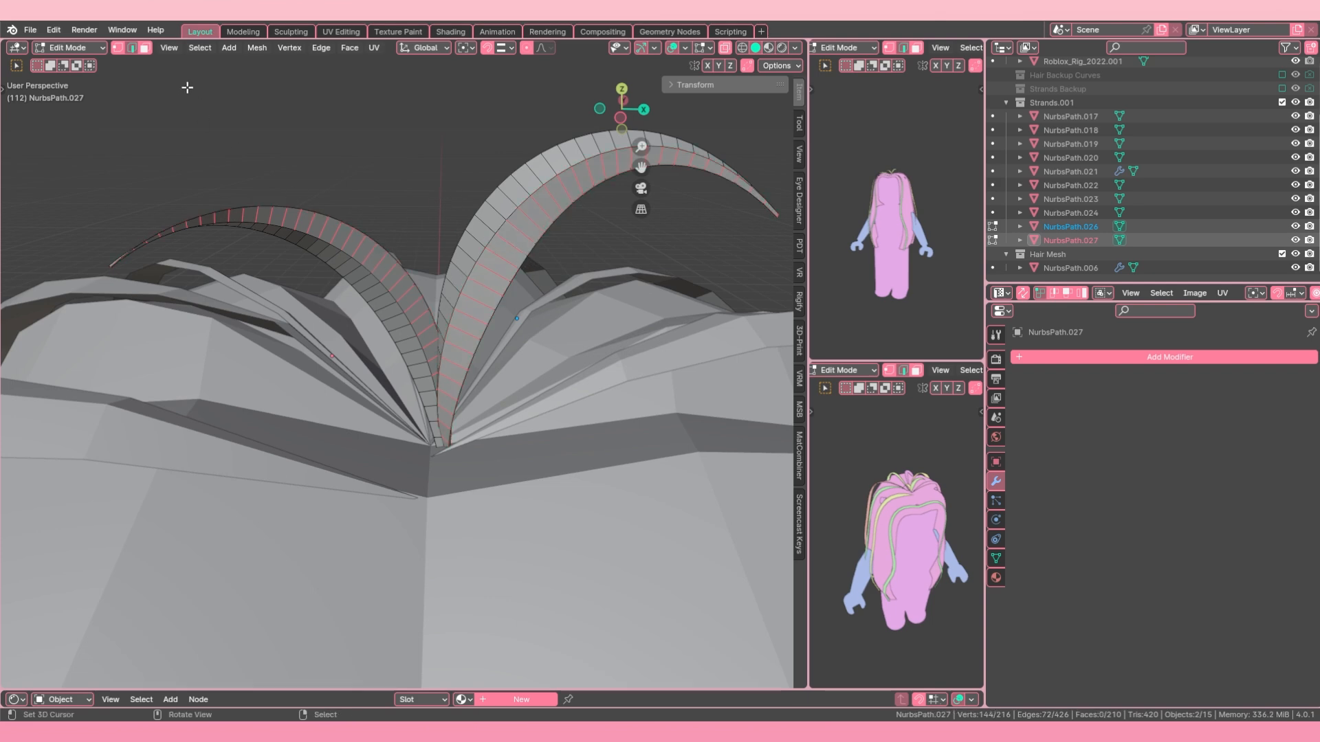
left_click(210, 47)
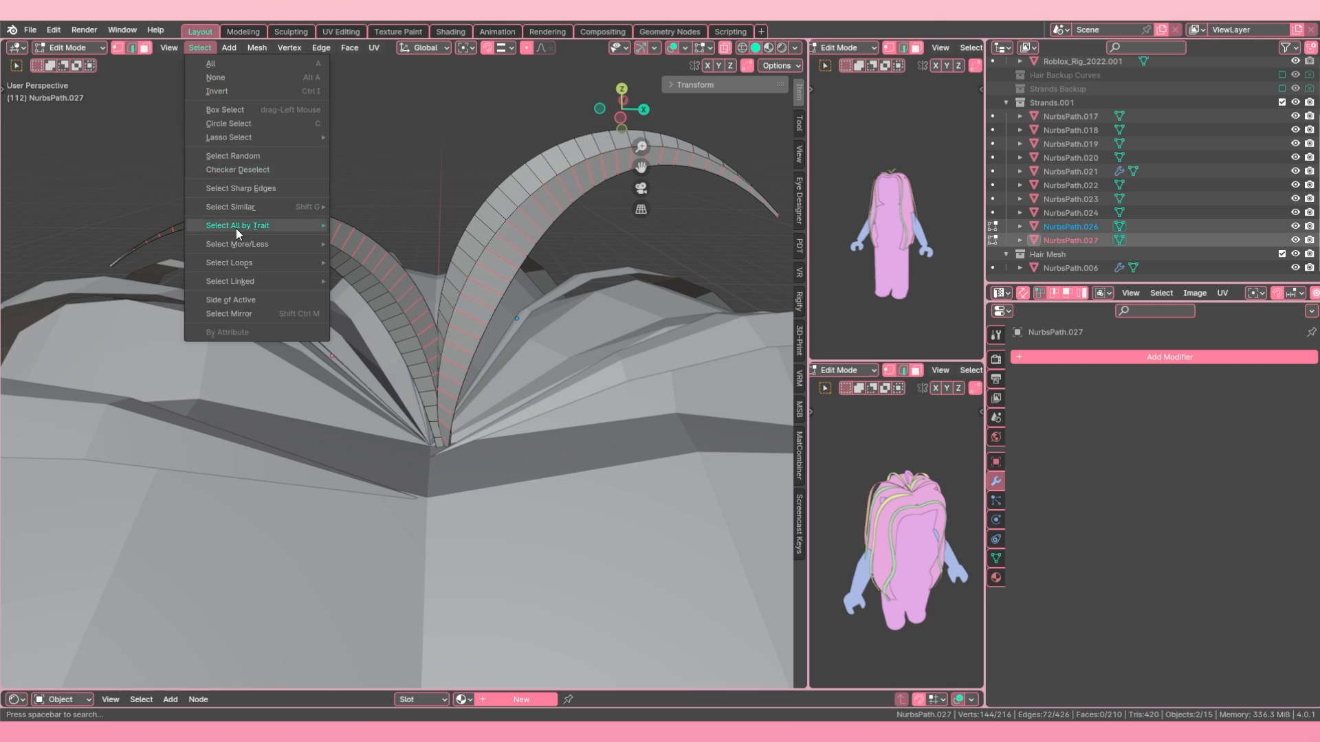
left_click(260, 168)
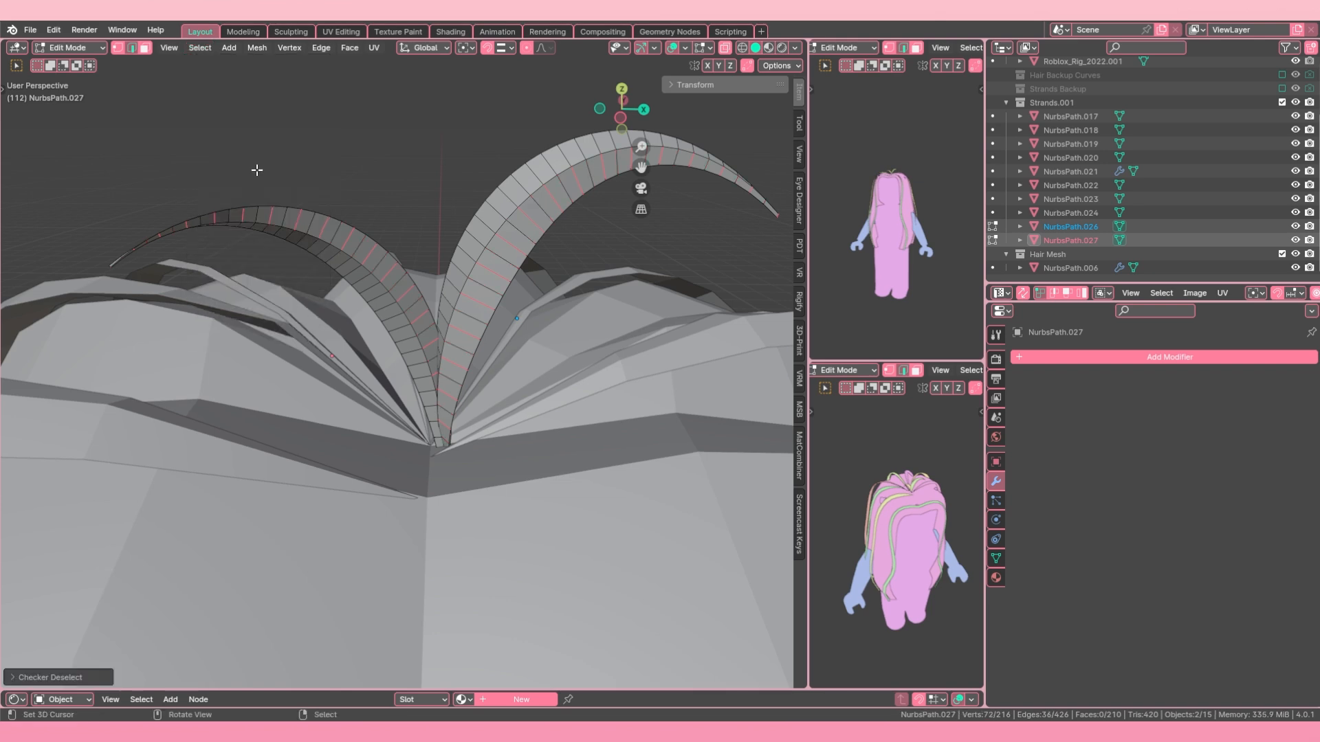
Step: Extend the alternating cross edges on both arched strands to full edge loops and dissolve those edges
left_click(209, 47)
mouse_move(270, 281)
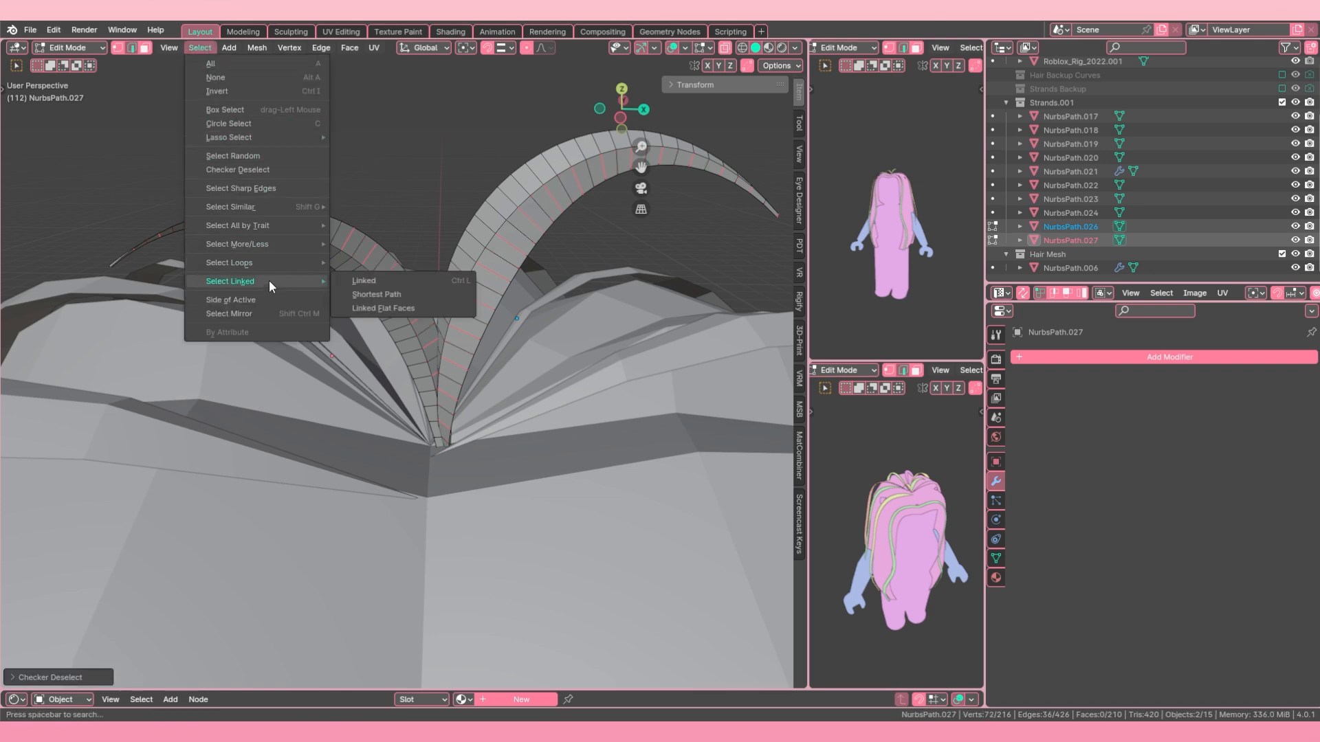
mouse_move(285, 259)
left_click(399, 255)
key("x")
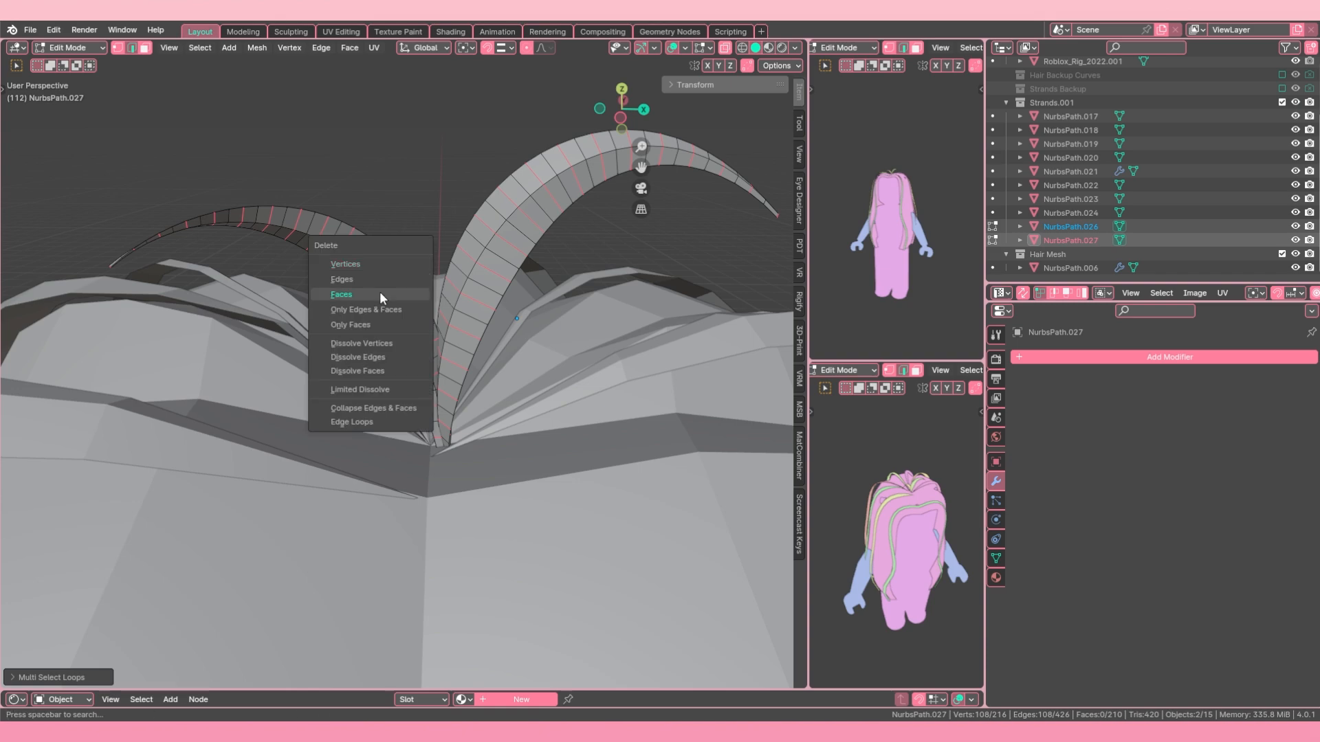
left_click(371, 357)
middle_click_drag(422, 327, 461, 321)
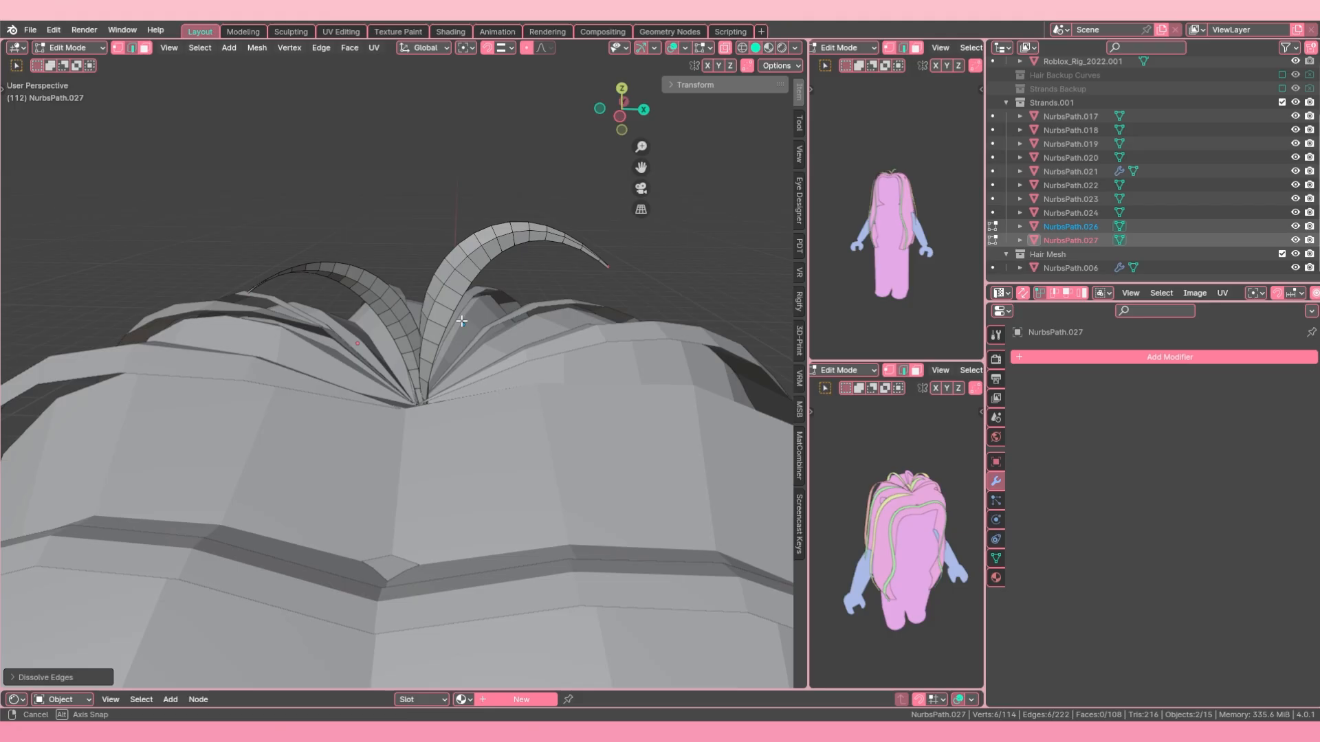
Step: Dissolve every second cross-edge loop on the two arched strands once more to reduce their geometry further
scroll(380, 205, "up", 2)
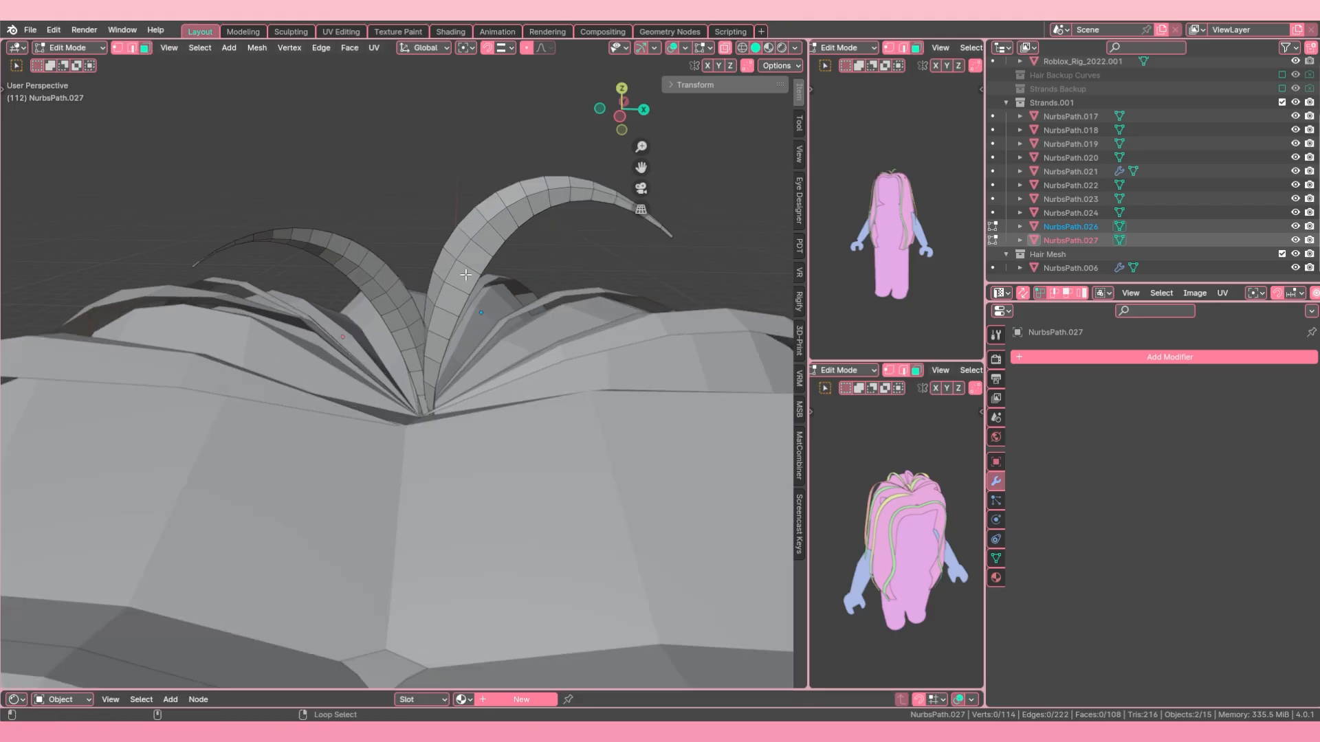
middle_click_drag(901, 522, 896, 461)
scroll(874, 435, "up", 3)
left_click(396, 285, "alt+shift")
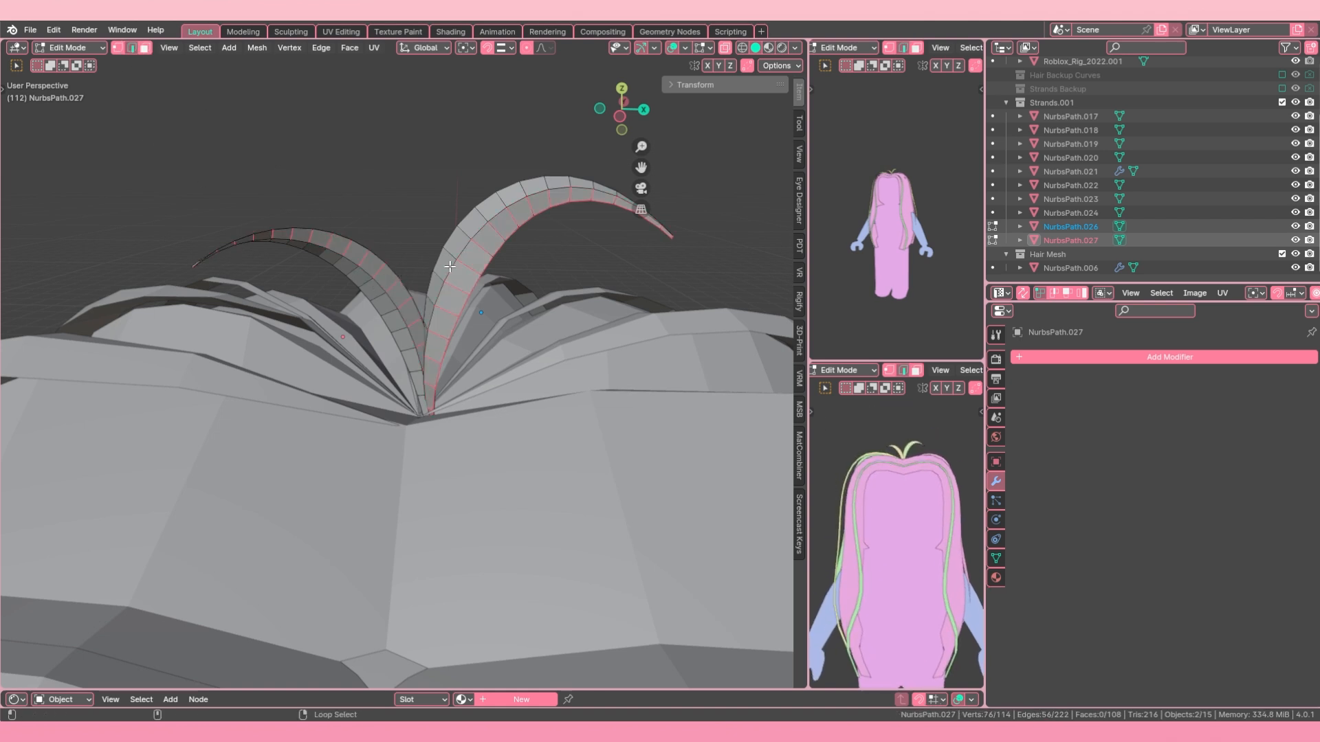
left_click(199, 48)
key("ctrl+x")
Step: Select the tip vertices of the arched strand NurbsPath.027 in vertex mode and merge them at their center
key("Tab")
scroll(468, 308, "down", 8)
scroll(468, 308, "up", 8)
right_click(412, 278)
key("Tab")
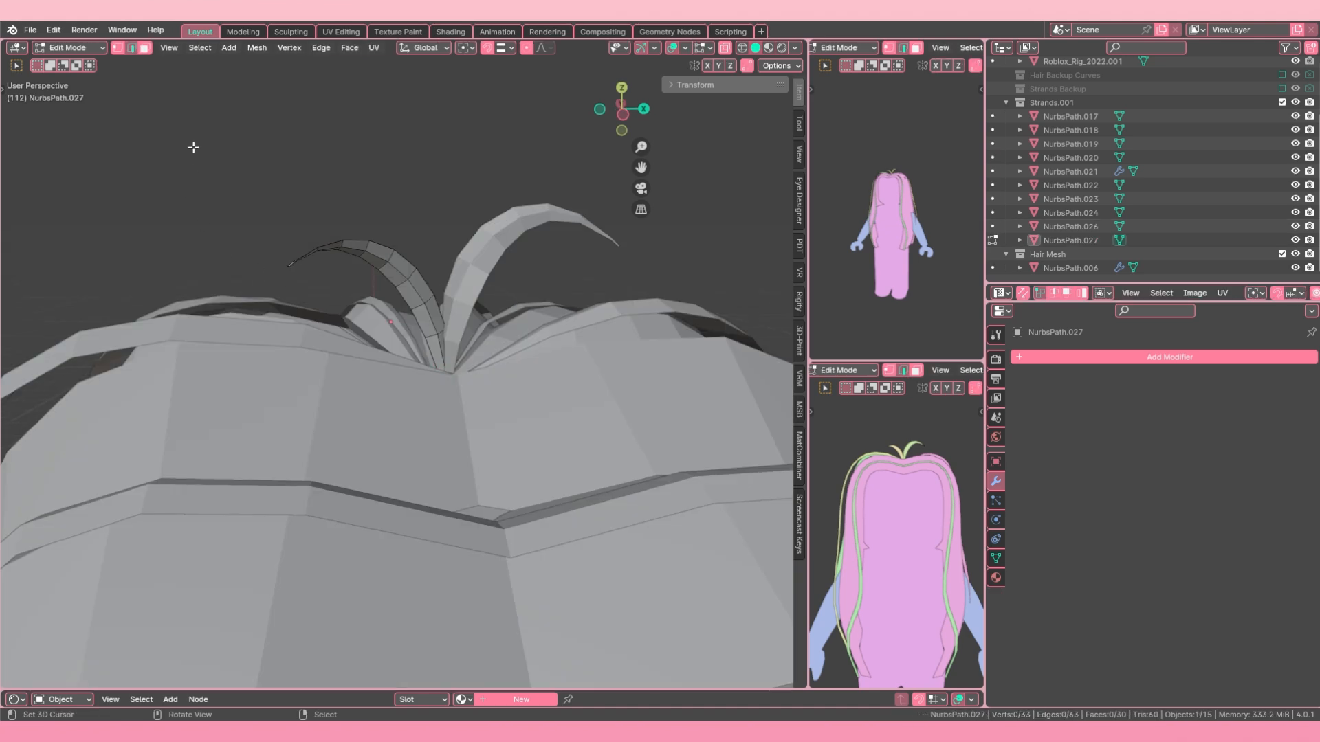
left_click(118, 48)
key("a")
key("a")
key("c")
left_click(269, 295)
right_click(269, 295)
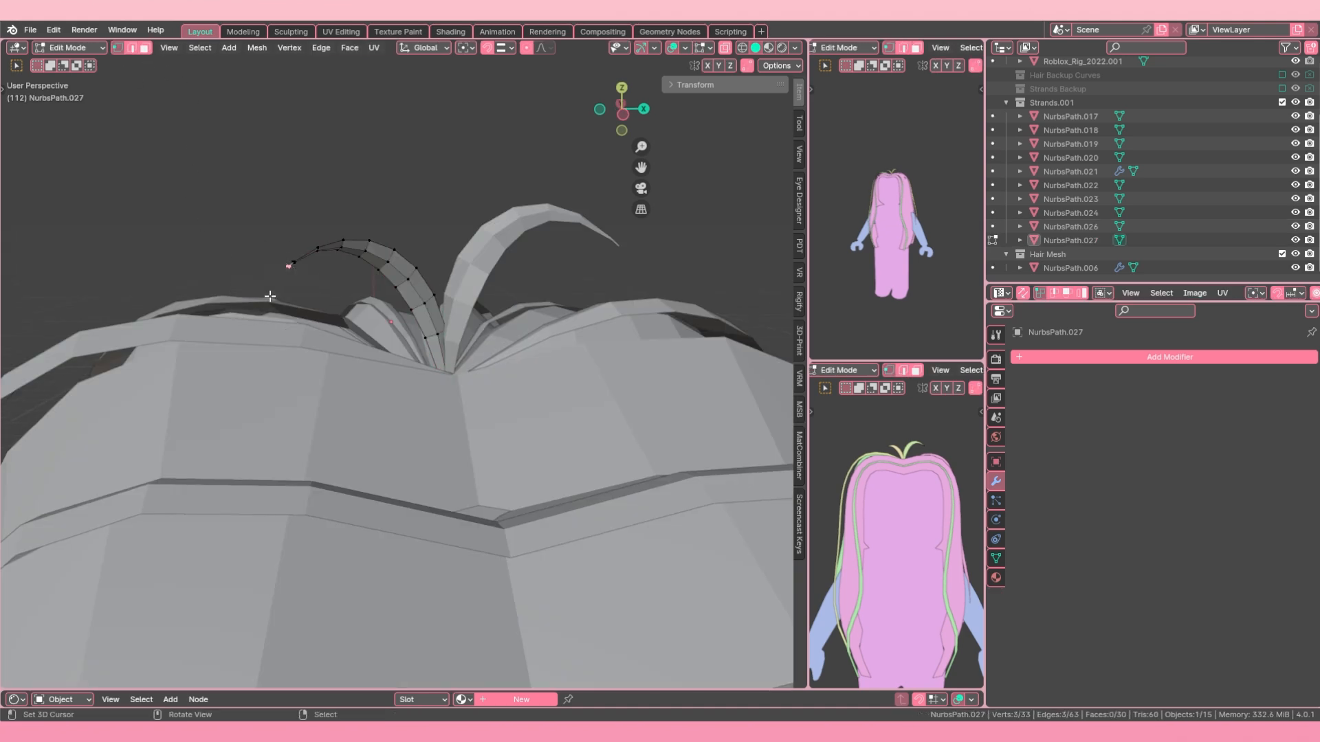
key("m")
left_click(269, 295)
Step: Open the other arched strand NurbsPath.026 in Edit Mode and merge its tip vertices
key("Tab")
left_click(553, 224)
key("Tab")
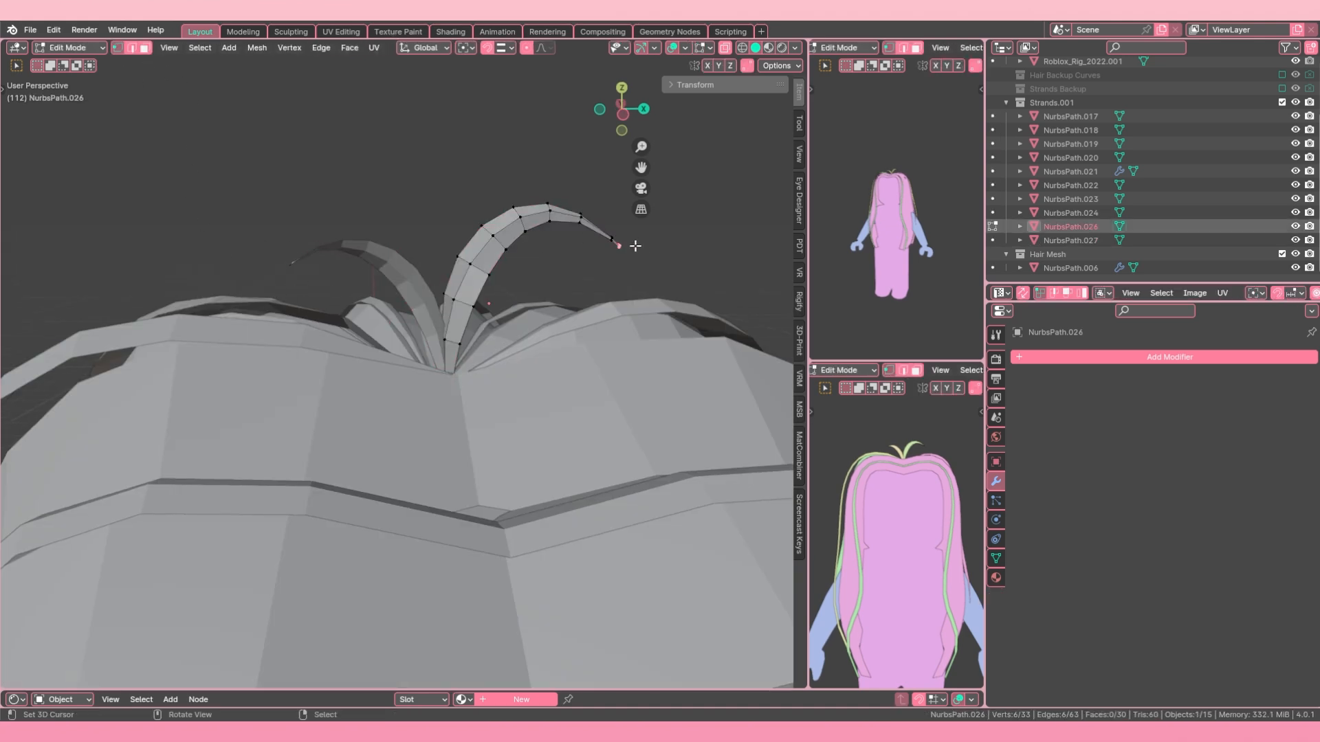
key("c")
left_click(644, 265)
right_click(644, 265)
key("m")
left_click(649, 268)
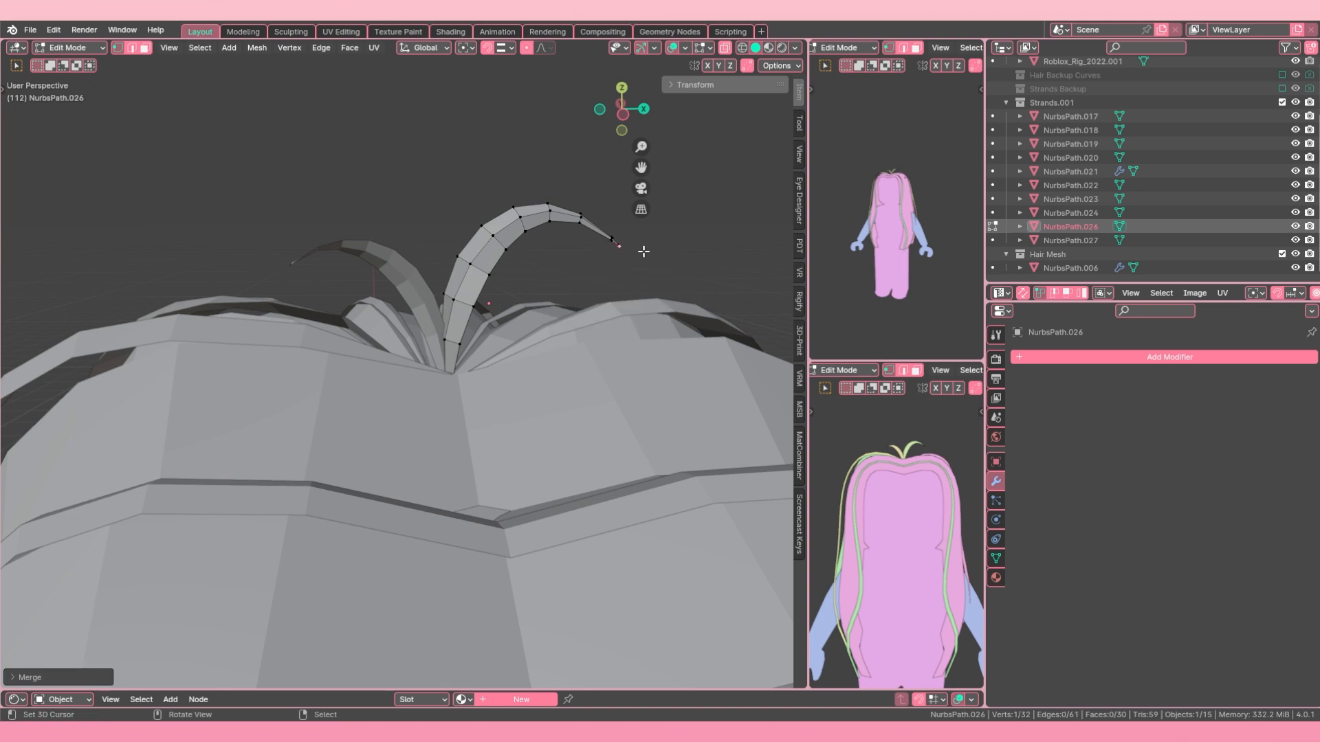
key("c")
left_click(640, 269)
right_click(640, 268)
key("m")
left_click(639, 271)
Step: Reselect the very tip of NurbsPath.026 with X-ray on, merge it at center, and return to Object Mode with nothing selected
middle_click_drag(640, 271, 594, 303)
key("alt+z")
key("c")
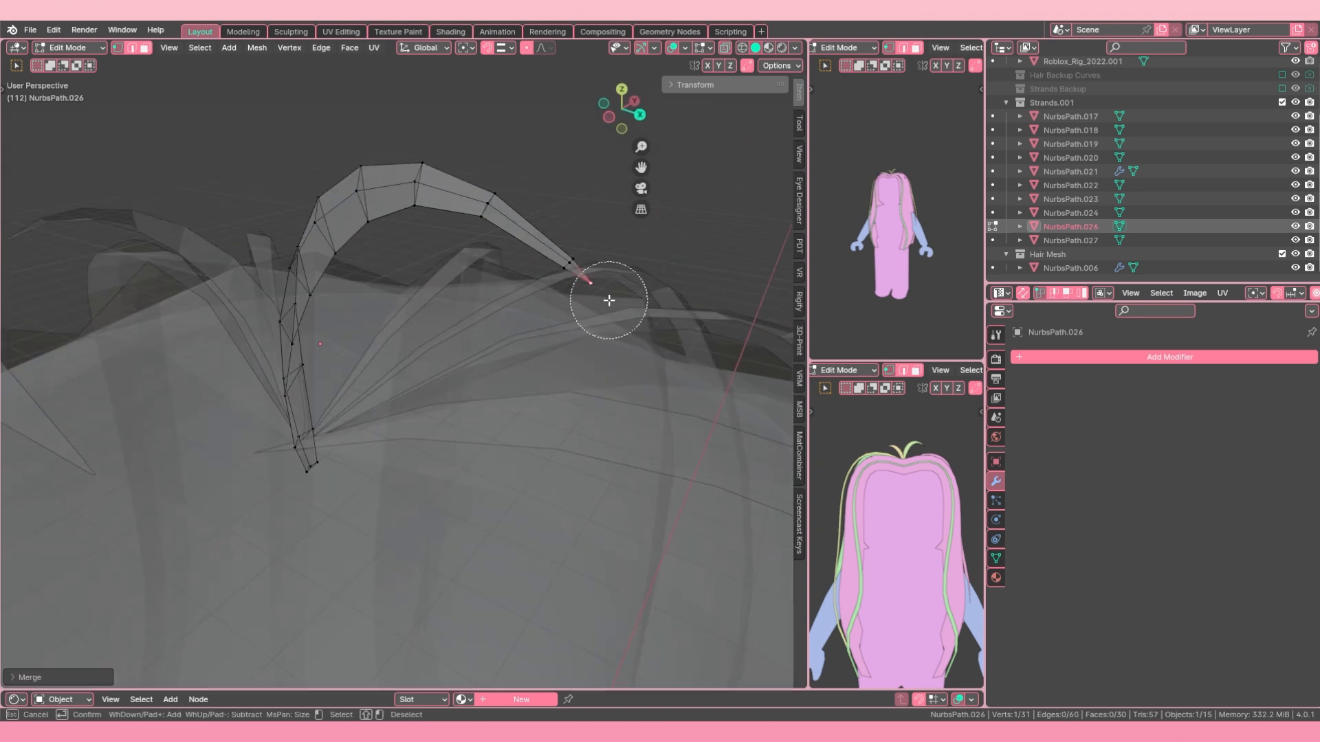
right_click(610, 299)
key("a")
key("a")
key("c")
left_click(619, 304)
right_click(621, 305)
key("m")
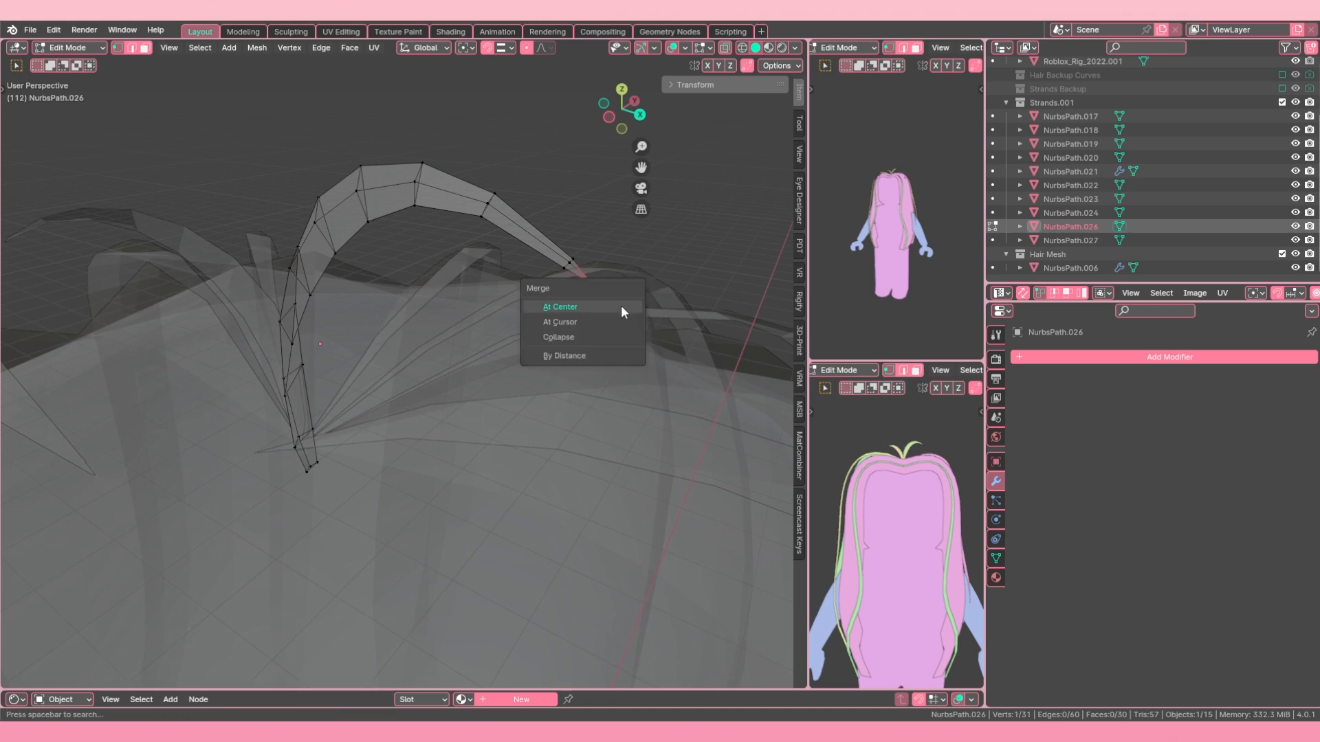
left_click(621, 306)
scroll(541, 310, "down", 3)
middle_click_drag(541, 311, 595, 287)
key("Tab")
key("alt+z")
scroll(513, 329, "down", 8)
key("a")
key("a")
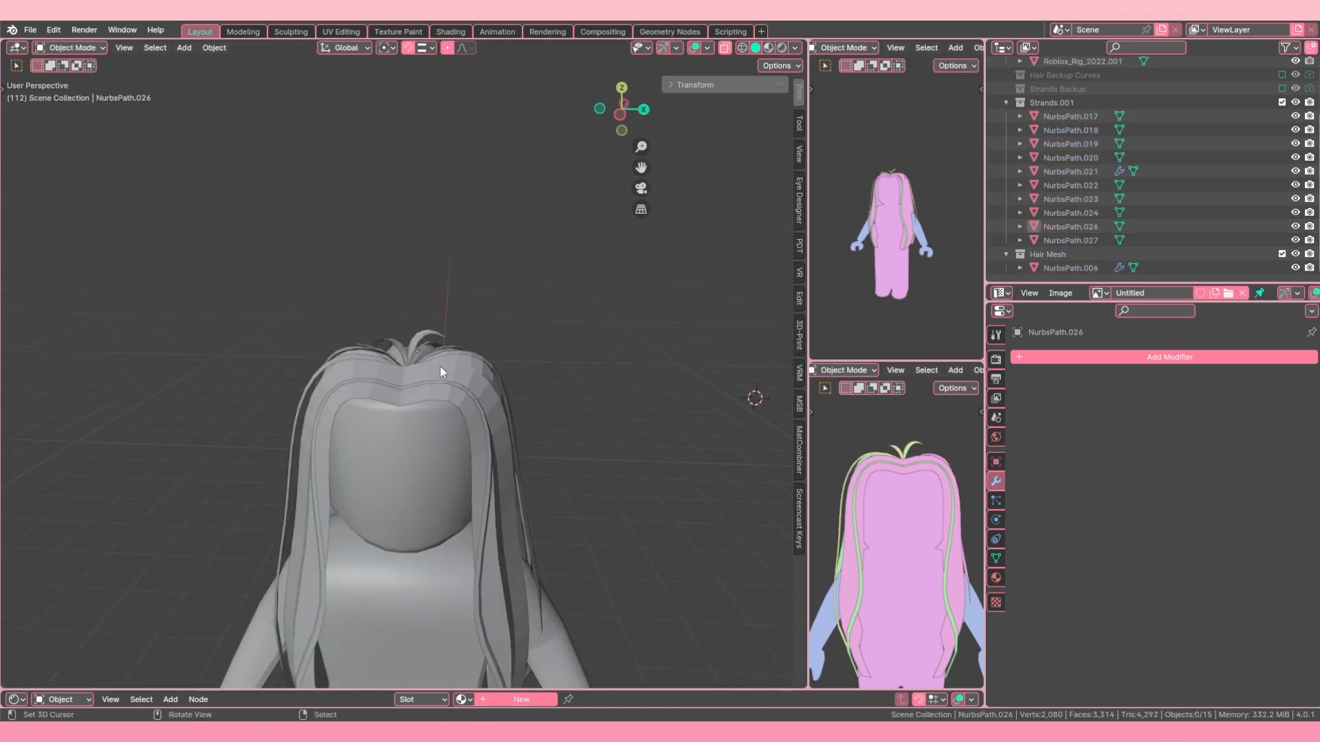
Step: Merge the root vertices of both arched strands and set the two strands back down at the crown
middle_click_drag(440, 365, 460, 409)
scroll(454, 344, "up", 6)
left_click(447, 262)
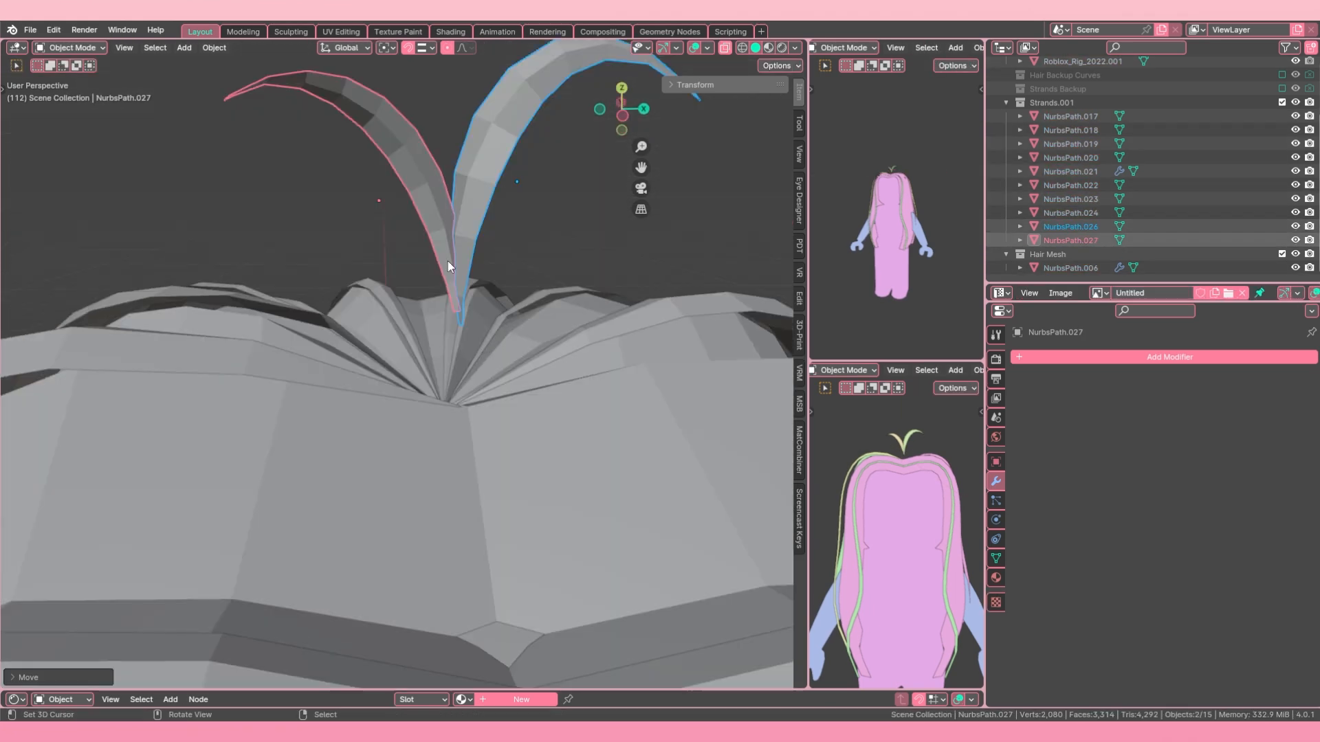
key("Tab")
key("m")
left_click(440, 281)
key("s")
key("Tab")
left_click(398, 422, "shift")
middle_click_drag(398, 422, 406, 415)
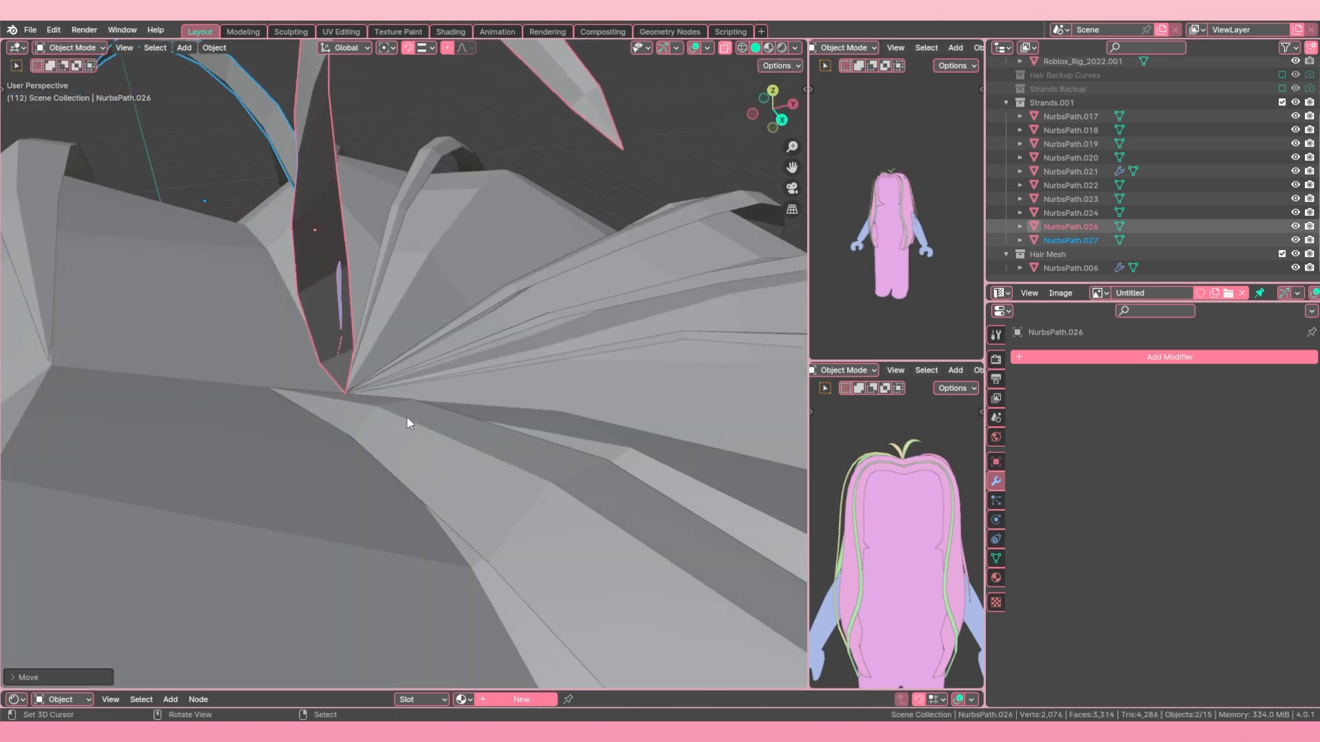
Step: Turn on snapping and move the arched strands' root tips onto the point where the other strands meet at the crown
key("Tab")
left_click(507, 48)
left_click(474, 132)
key("g")
key("s")
key("y")
left_click(348, 398)
key("Tab")
scroll(489, 252, "down", 8)
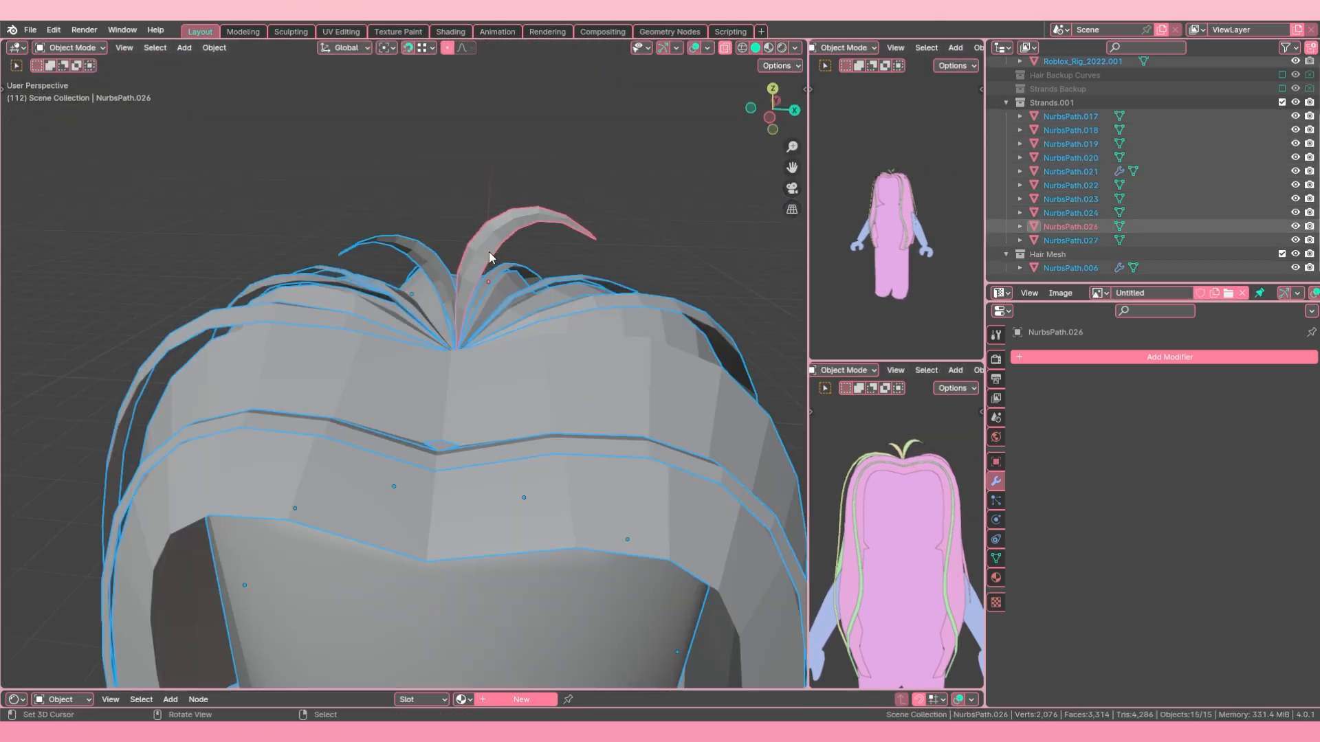
Step: Deselect everything and hide the duplicate rig Roblox_Rig_2022.001
key("alt+a")
scroll(489, 252, "down", 6)
scroll(844, 505, "down", 4)
right_click(482, 450)
key("h")
middle_click_drag(495, 426, 330, 426)
scroll(897, 528, "up", 4)
middle_click_drag(392, 350, 551, 346)
scroll(382, 474, "up", 4)
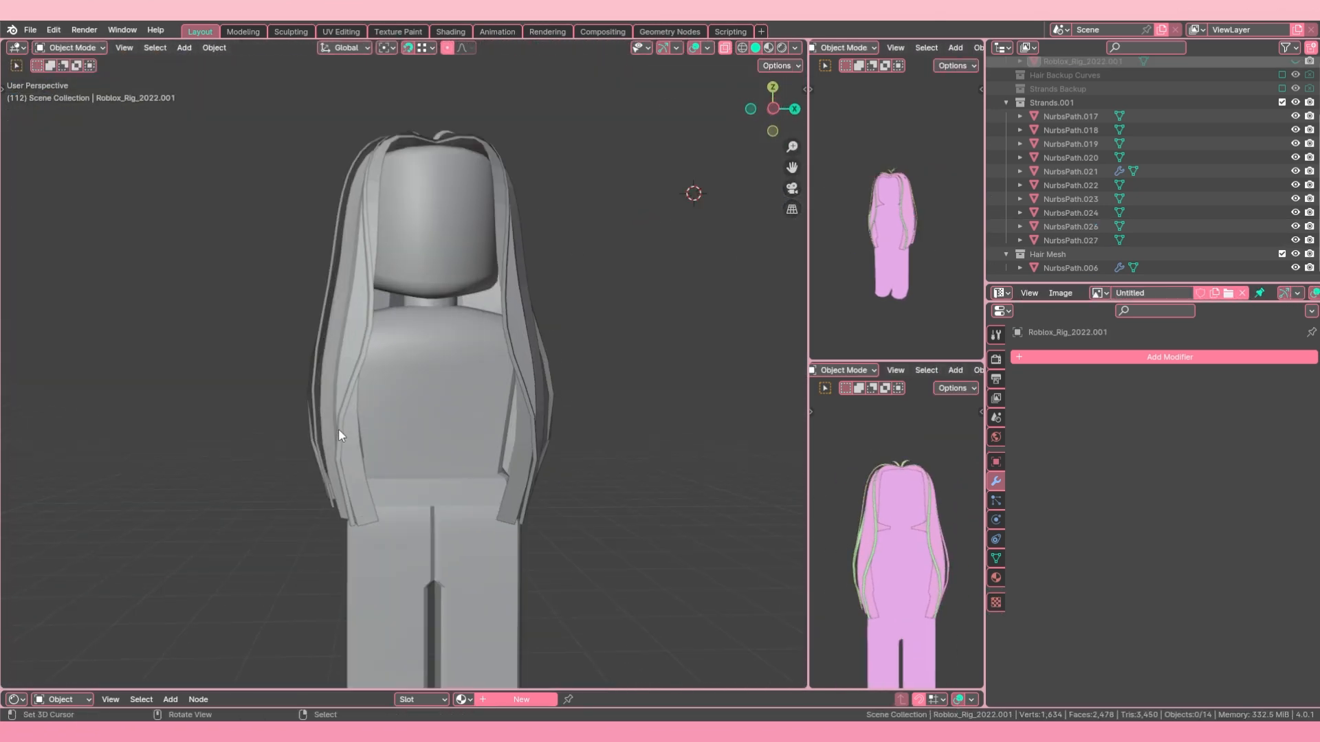
Step: Add a loop cut across the lower part of the mirrored front strand NurbsPath.021
right_click(338, 427)
key("Tab")
key("ctrl+r")
scroll(342, 441, "up", 3)
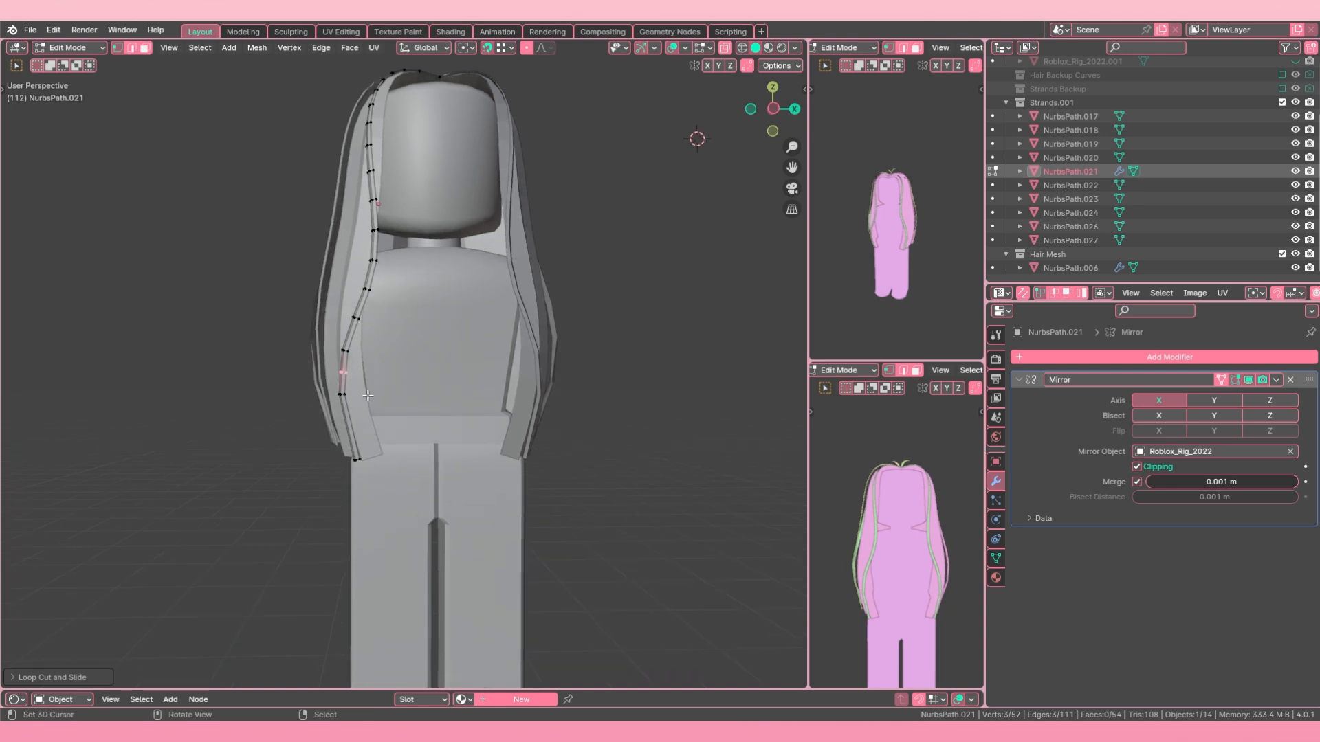
Step: Move the new edge loop on NurbsPath.021 outward along X by about -0.019 m to round the strand's bend
key("g")
key("x")
right_click(353, 345)
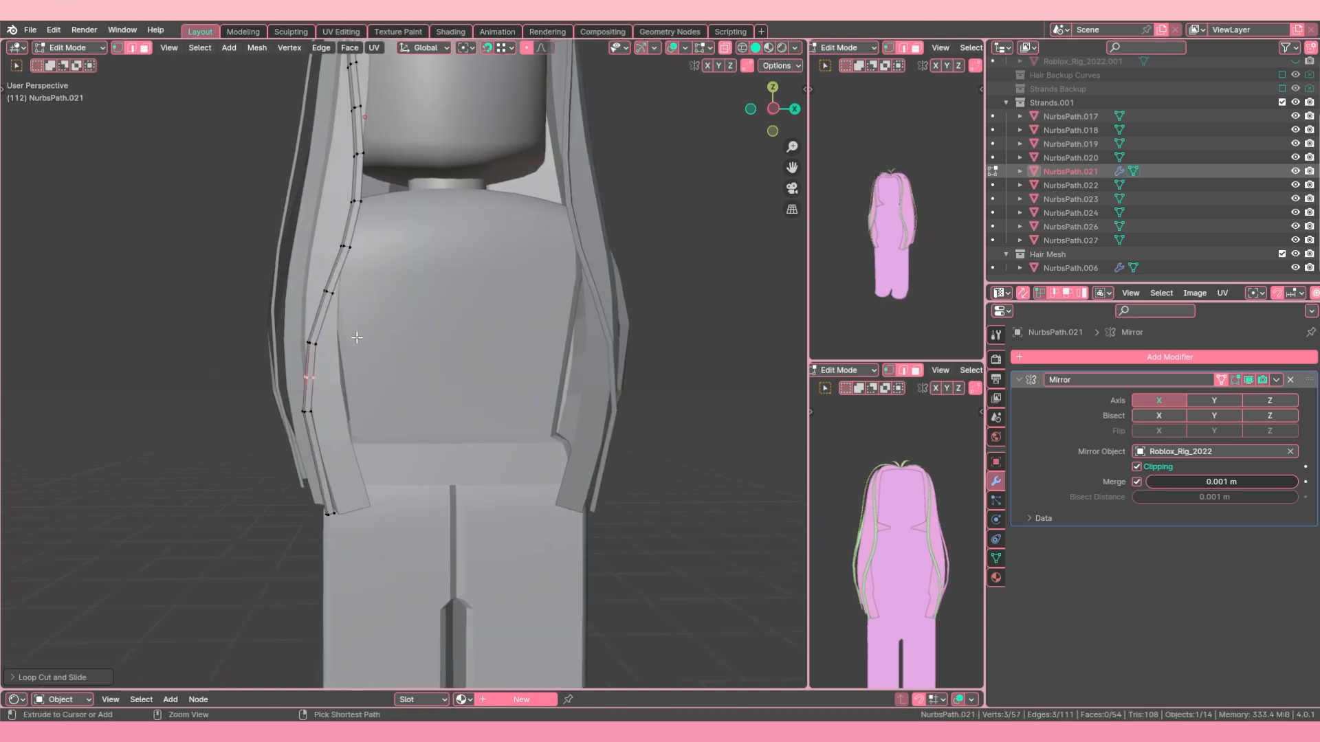
key("g")
key("x")
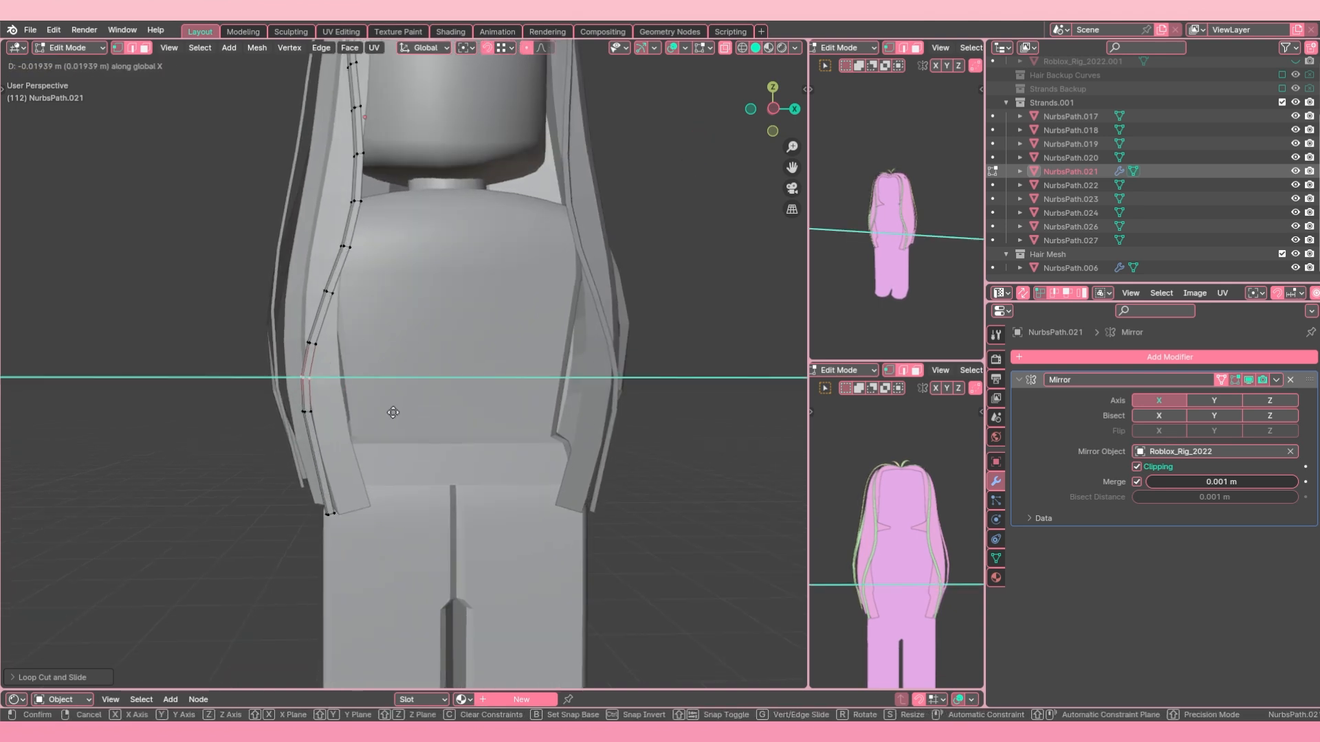
left_click(394, 412)
scroll(371, 385, "down", 5)
key("Tab")
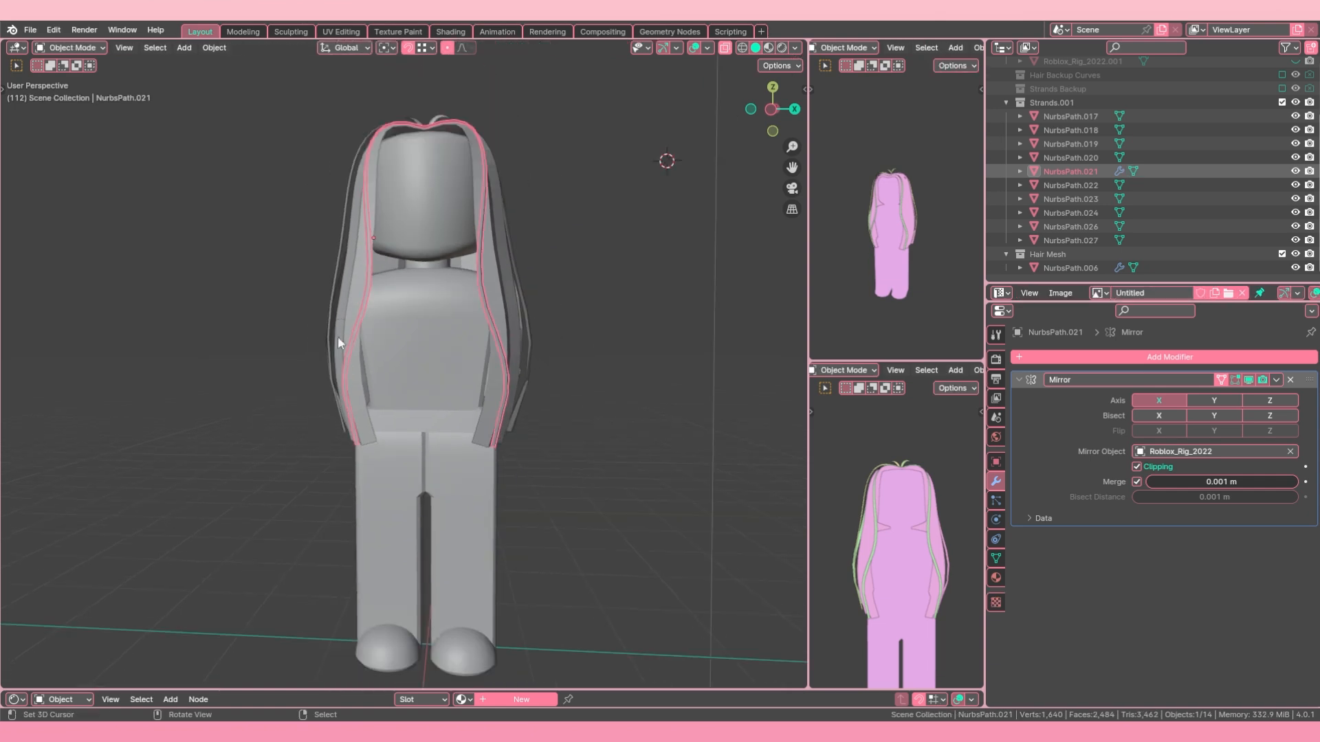
Step: Bevel the lower bend's edge loop on strand NurbsPath.020 with one segment and a width of about 0.16 m
middle_click_drag(382, 385, 438, 372)
right_click(415, 418)
key("Tab")
middle_click_drag(415, 418, 365, 460)
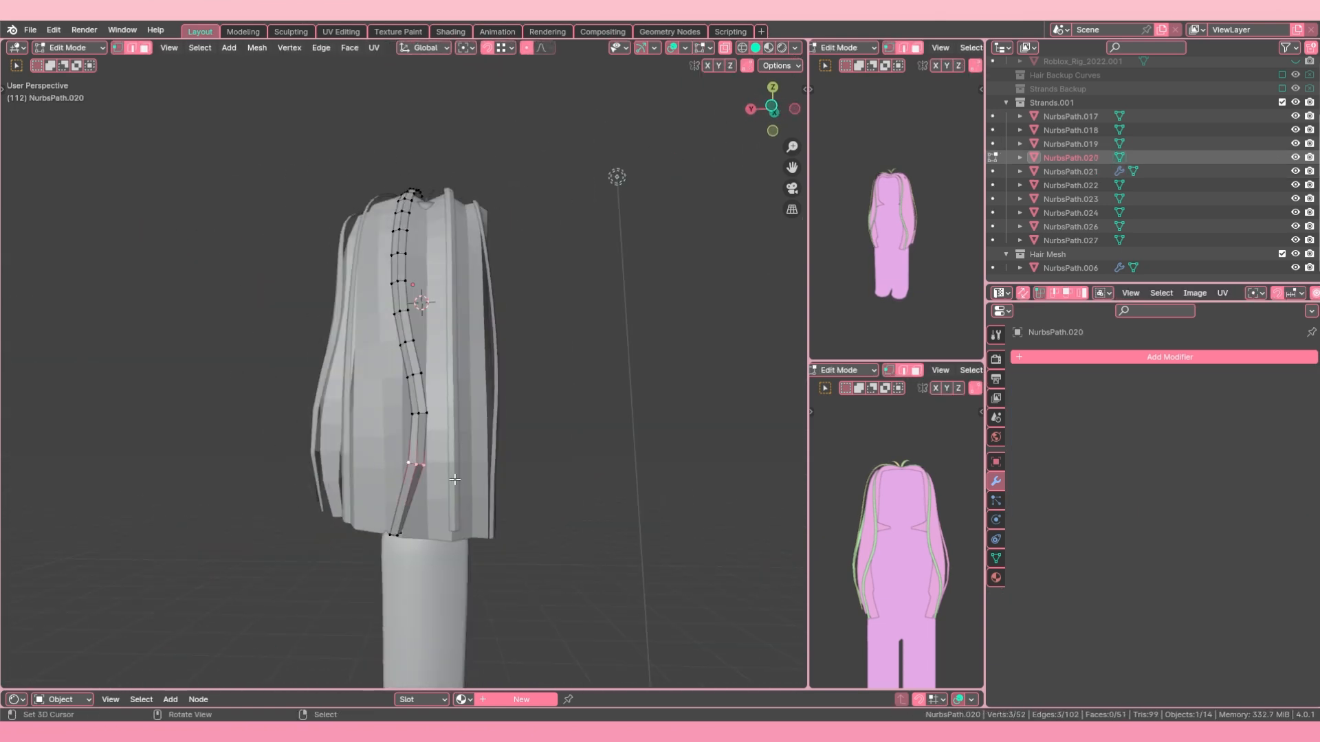
middle_click_drag(454, 480, 420, 467)
key("ctrl+b")
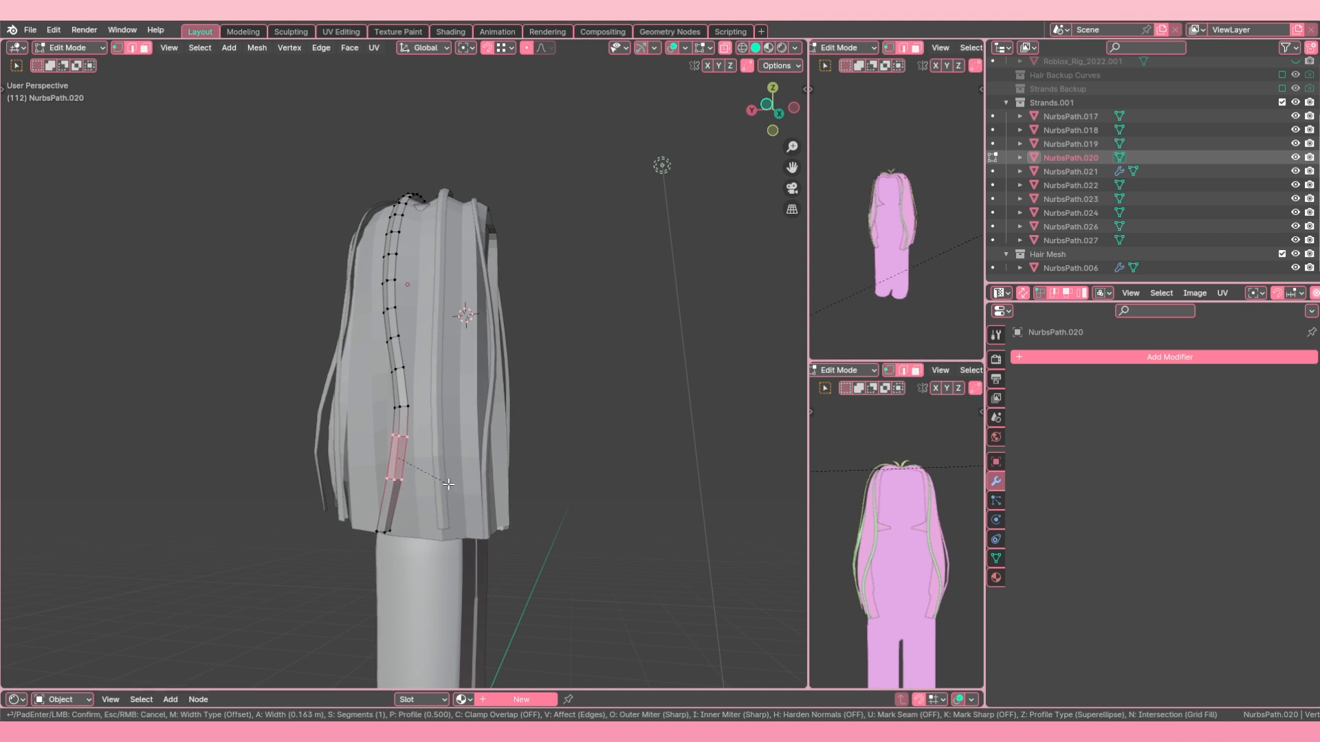
left_click(446, 482)
middle_click_drag(446, 482, 608, 484)
key("Tab")
Step: Bevel the edge loop at the lower bend of the next detail strand around the hair
key("Tab")
key("Tab")
middle_click_drag(368, 437, 549, 455)
right_click(467, 433)
key("Tab")
key("a")
right_click(483, 446, "alt")
key("ctrl+b")
left_click(562, 478)
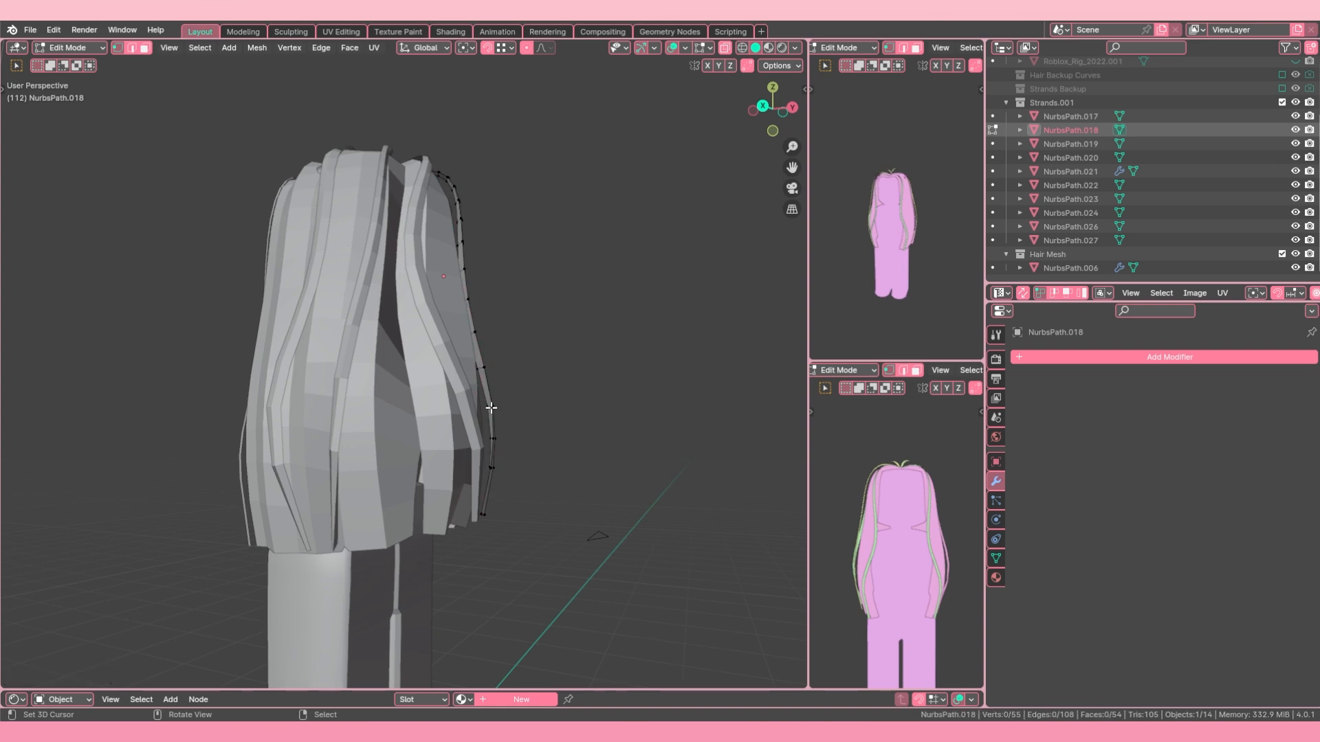
Step: Bevel one more edge loop at the lower bend of a back detail strand to smooth its curve
key("Tab")
right_click(437, 446)
key("Tab")
key("ctrl+b")
left_click(605, 476)
key("Tab")
Step: Exclude the Strands.001 collection from the view layer so that only the base hair remains on the rig
key("h")
middle_click_drag(406, 405, 460, 358)
key("alt+h")
left_click(465, 364)
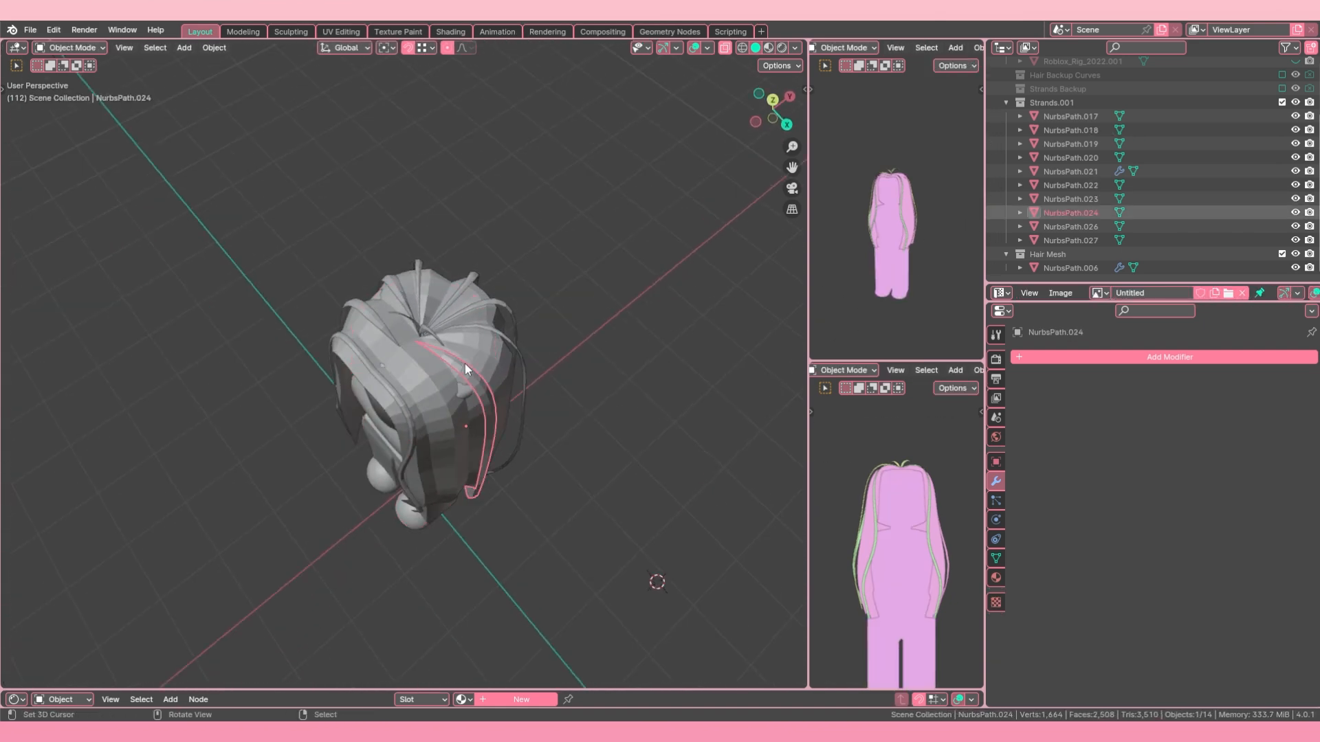
left_click(1281, 102)
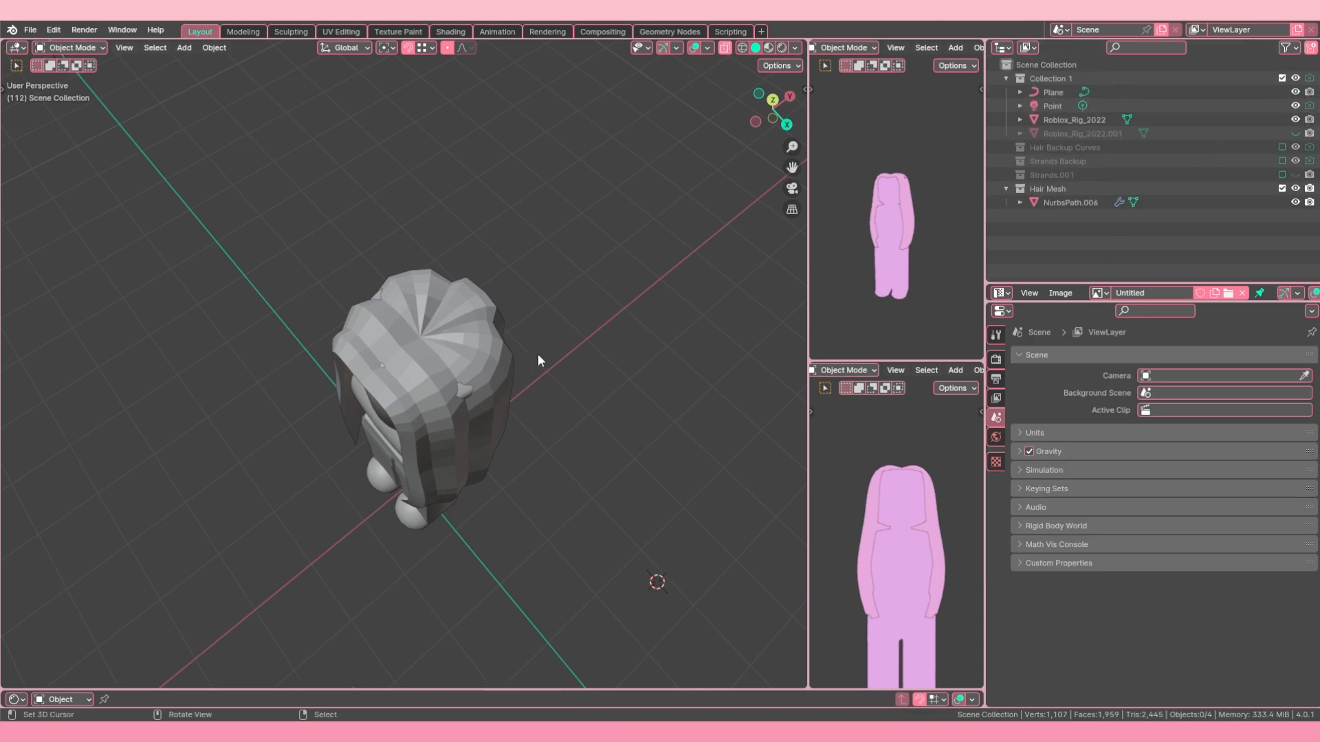
Step: Open the base hair mesh NurbsPath.006 in Edit Mode with no vertices selected
middle_click_drag(538, 353, 415, 337)
left_click(400, 347)
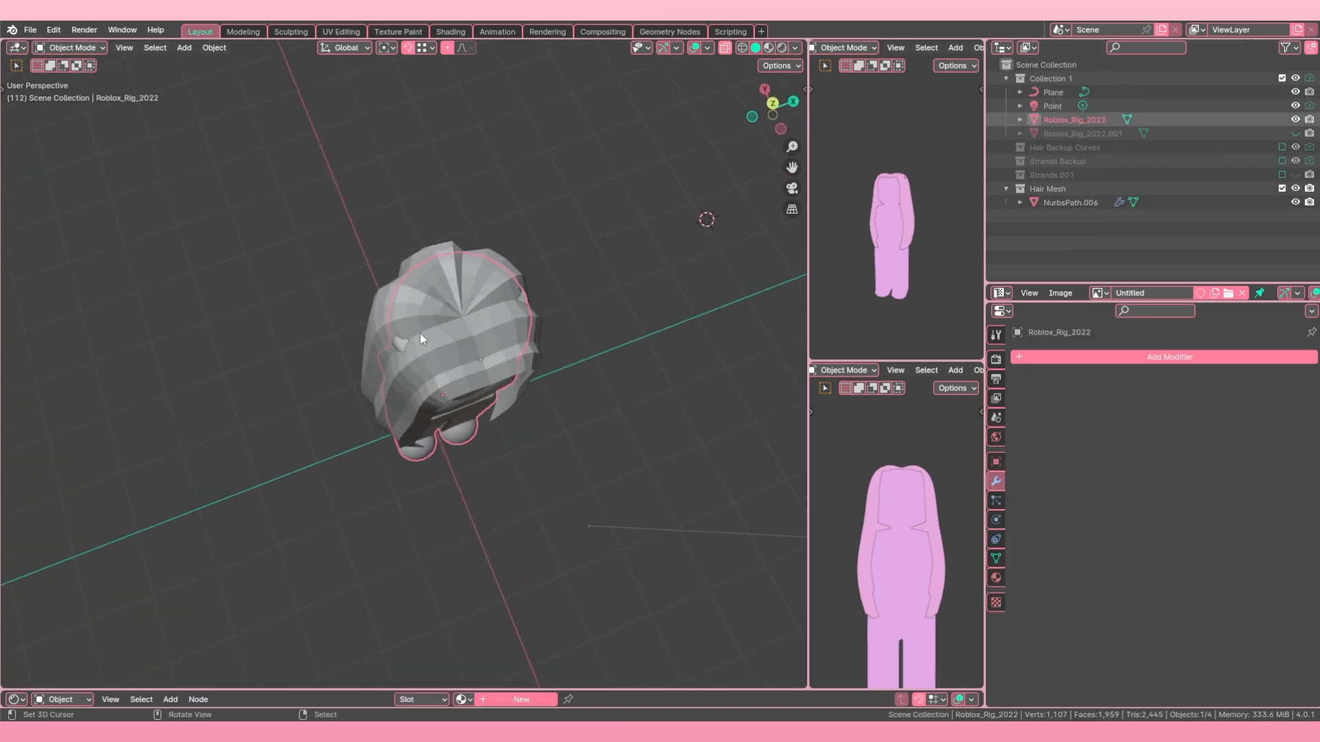
right_click(497, 376)
middle_click_drag(497, 376, 430, 316)
key("Tab")
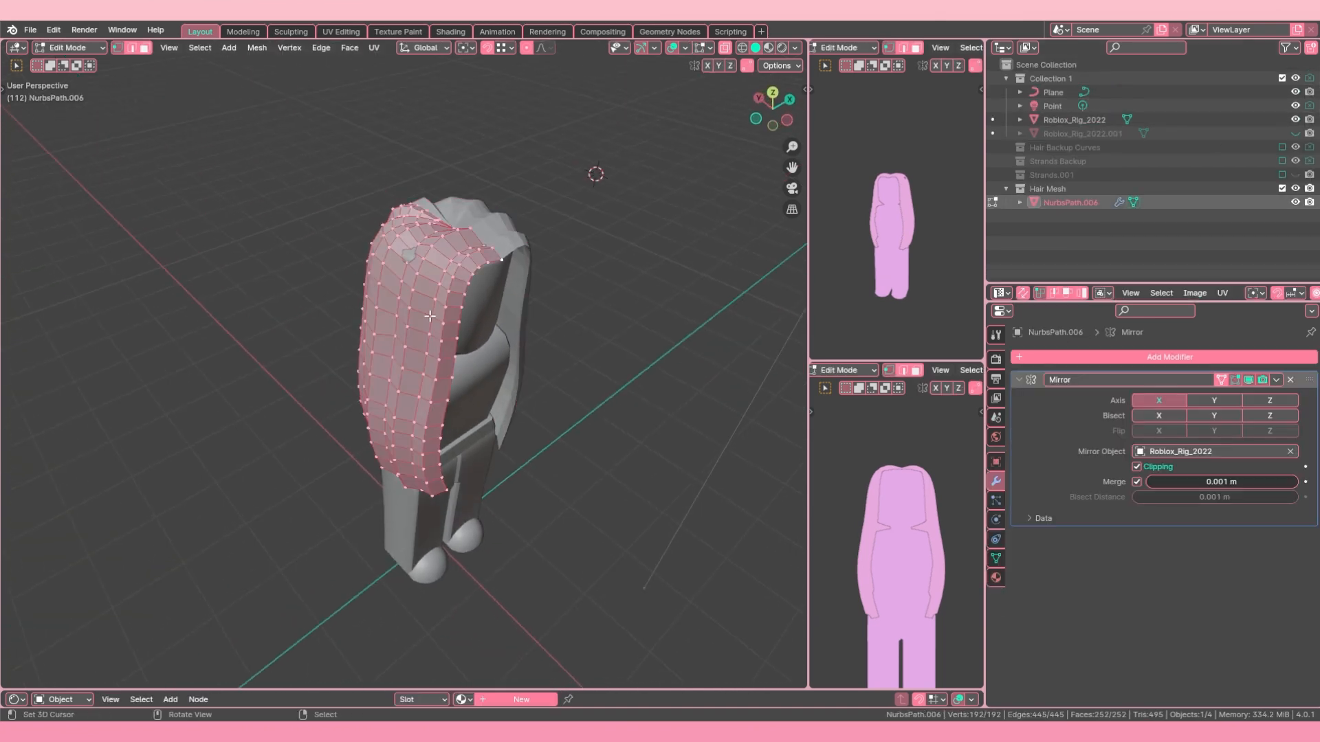
key("Tab")
right_click(411, 257)
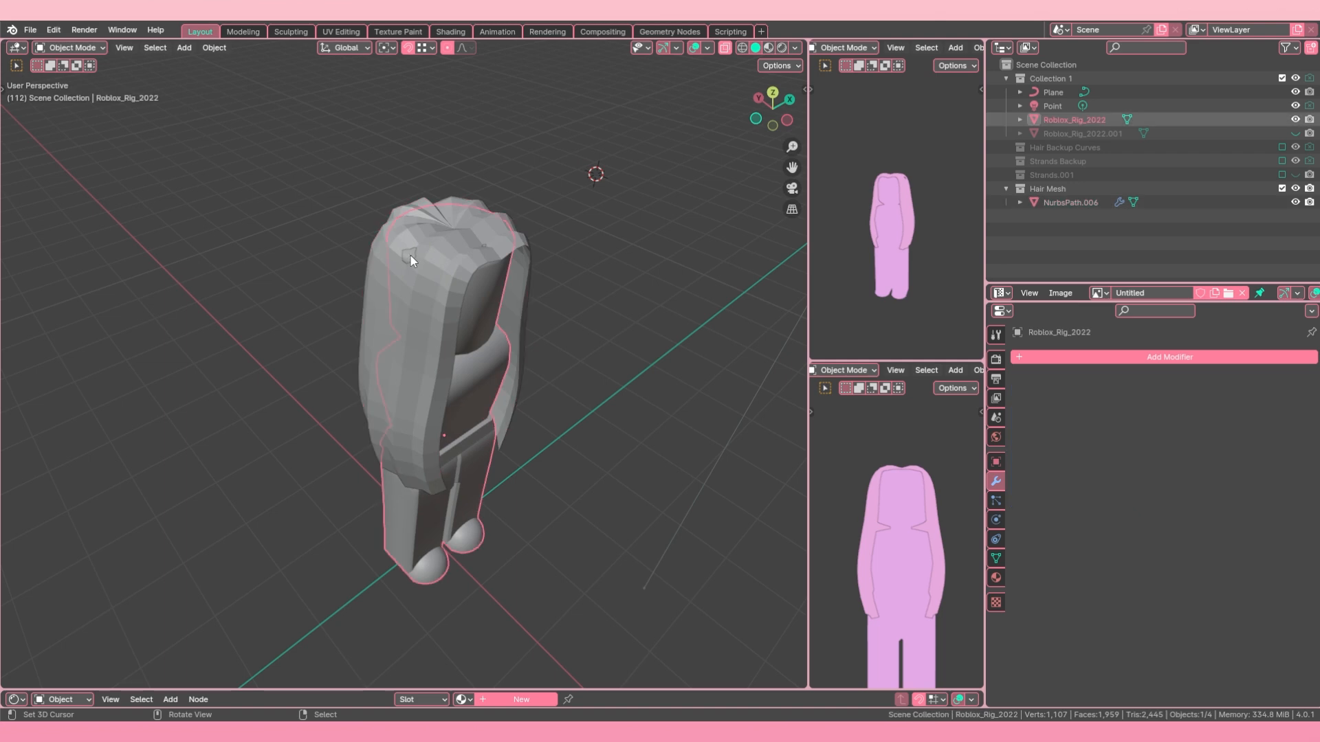
right_click(377, 270)
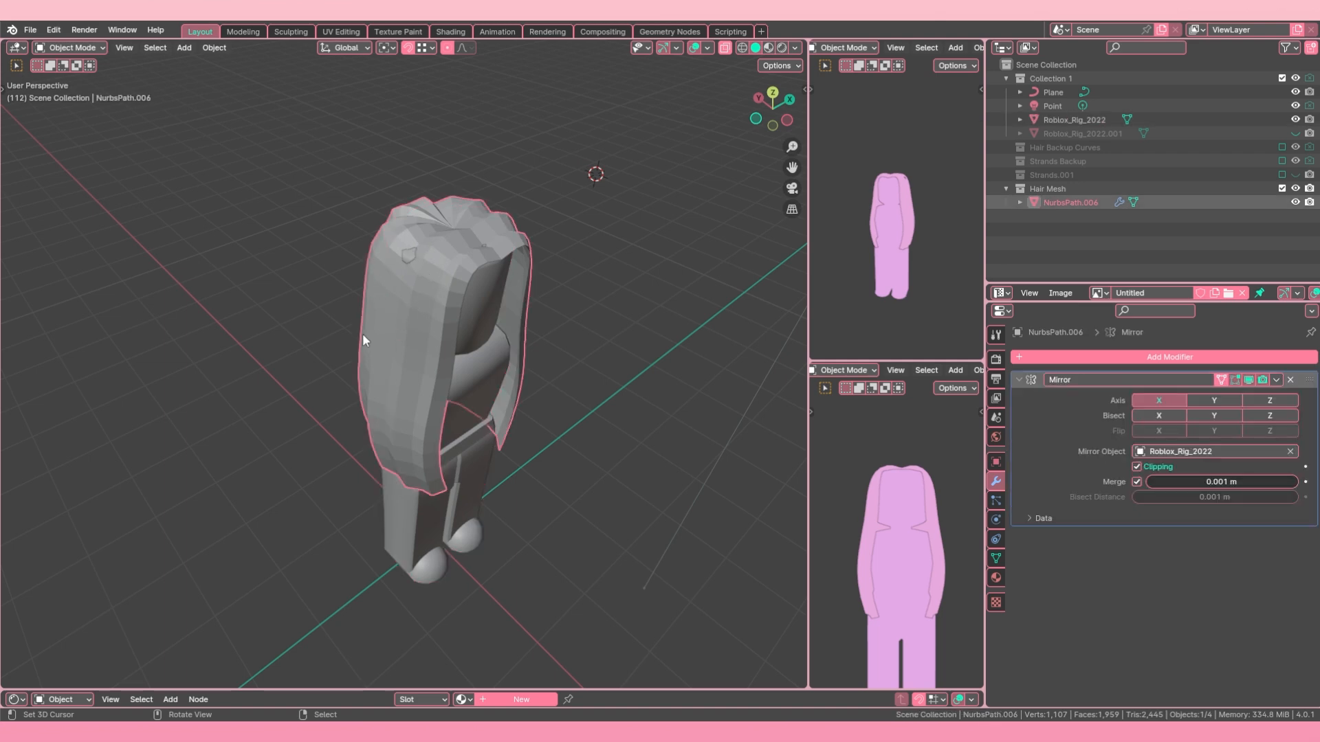
key("Tab")
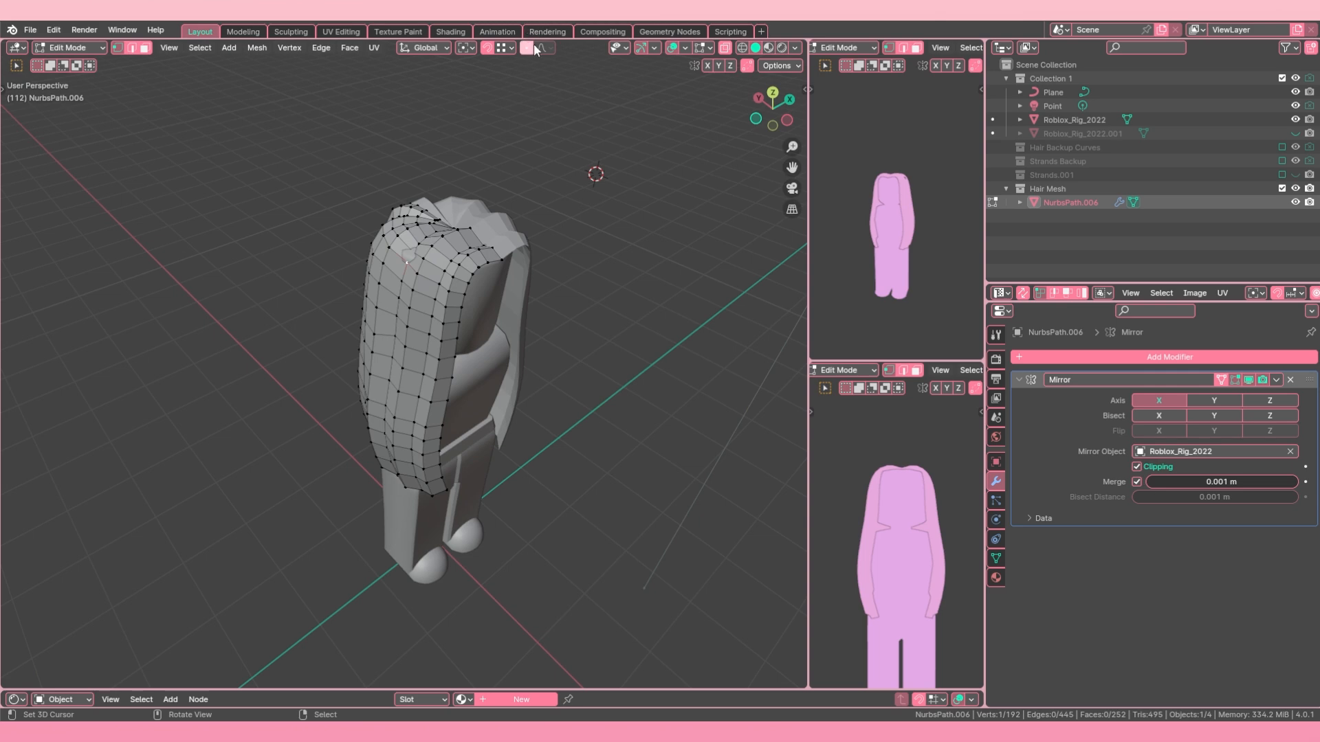
Step: Nudge a vertex on the upper side of the base hair along X with proportional editing at a 1 m influence size
key("g")
key("x")
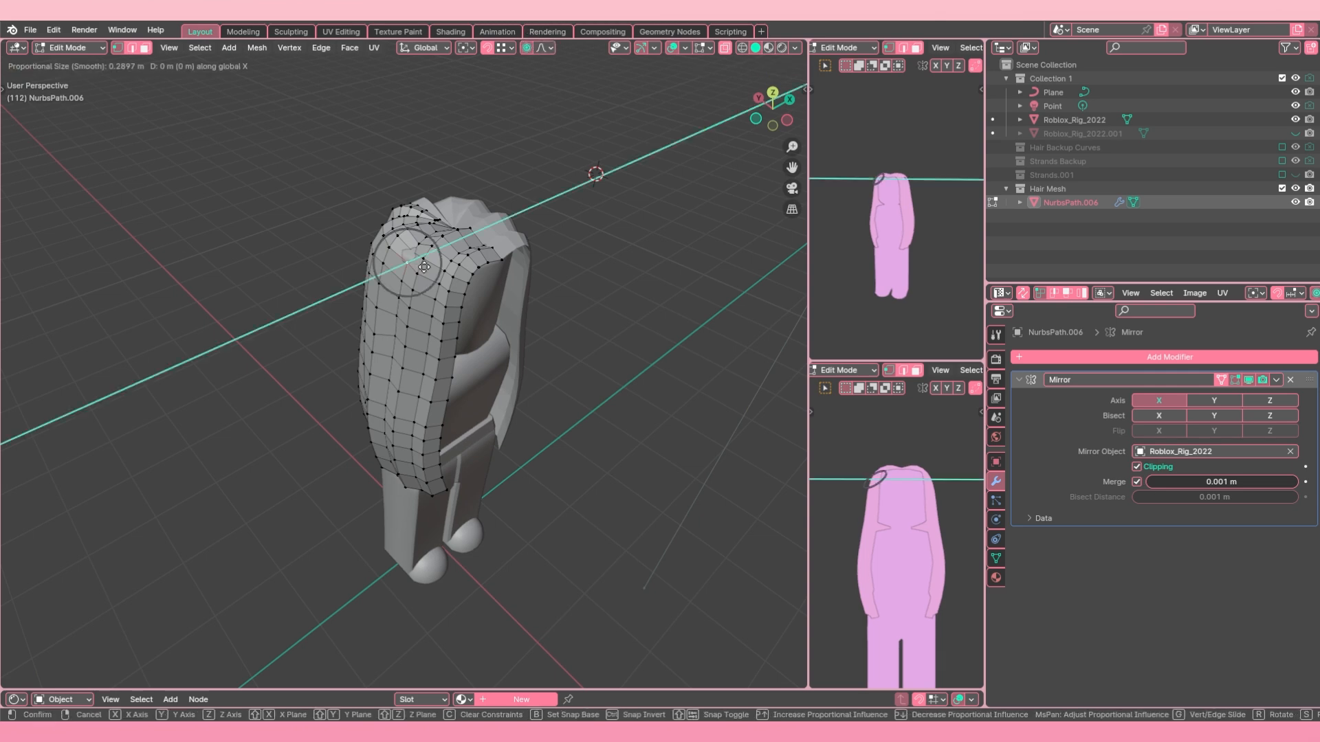
scroll(423, 266, "down", 3)
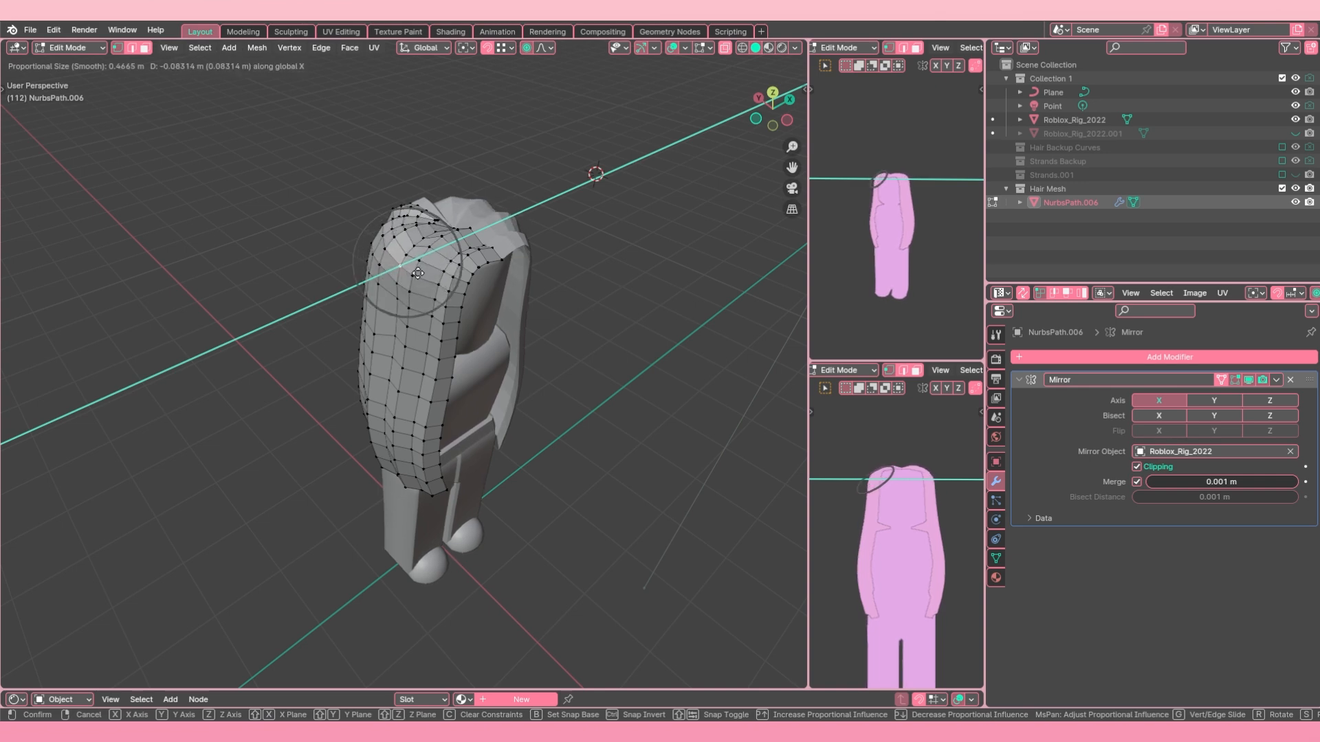
scroll(417, 282, "down", 7)
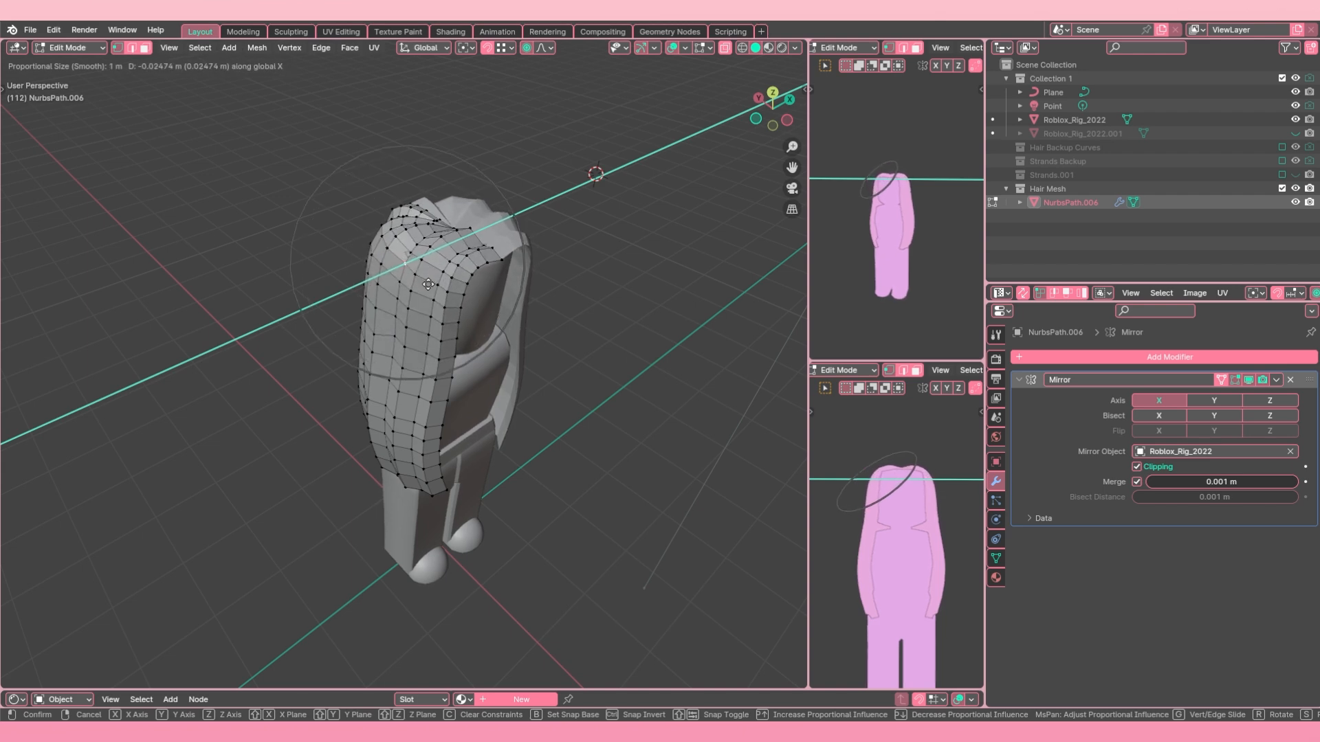
left_click(427, 283)
Step: Widen the lower side of the base hair by pulling a vertex about 0.25 m outward along X with proportional editing
middle_click_drag(427, 284, 359, 259)
scroll(359, 259, "up", 1)
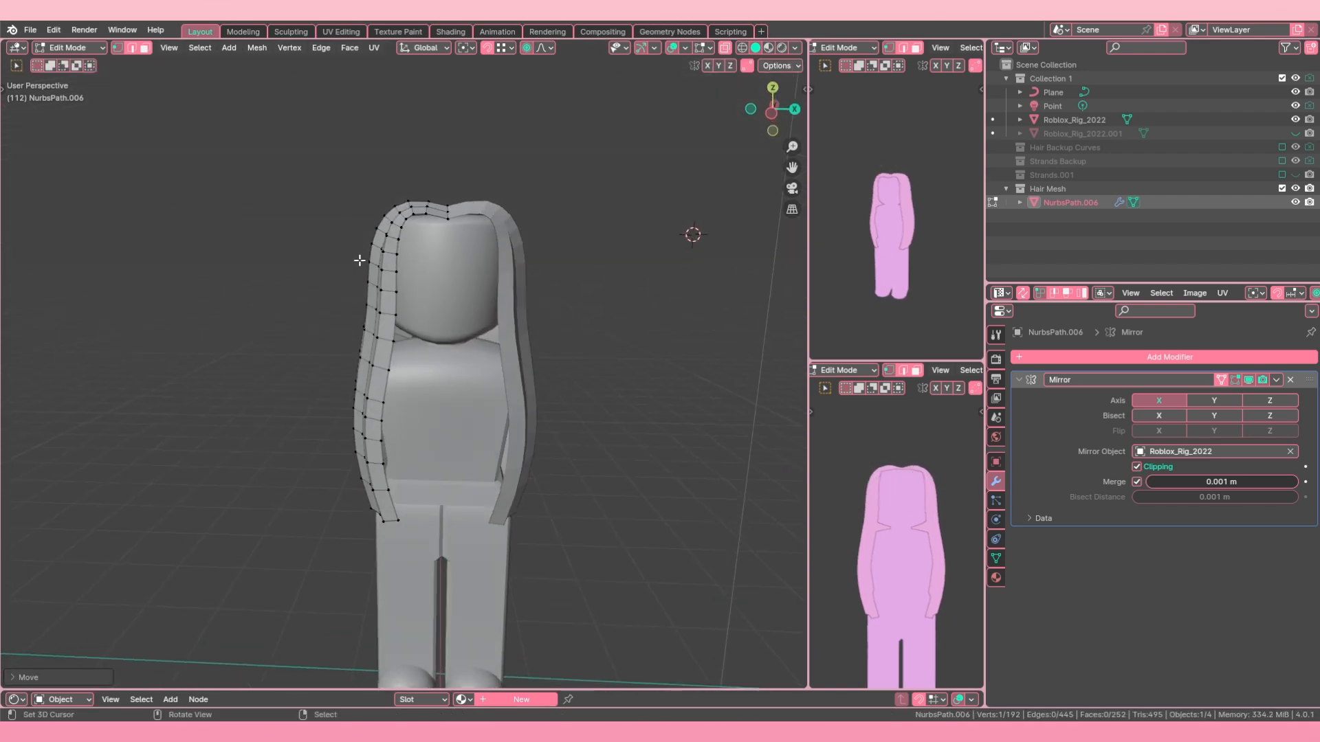
scroll(358, 309, "down", 2)
key("a")
key("alt+a")
middle_click_drag(357, 406, 397, 401)
left_click(373, 429)
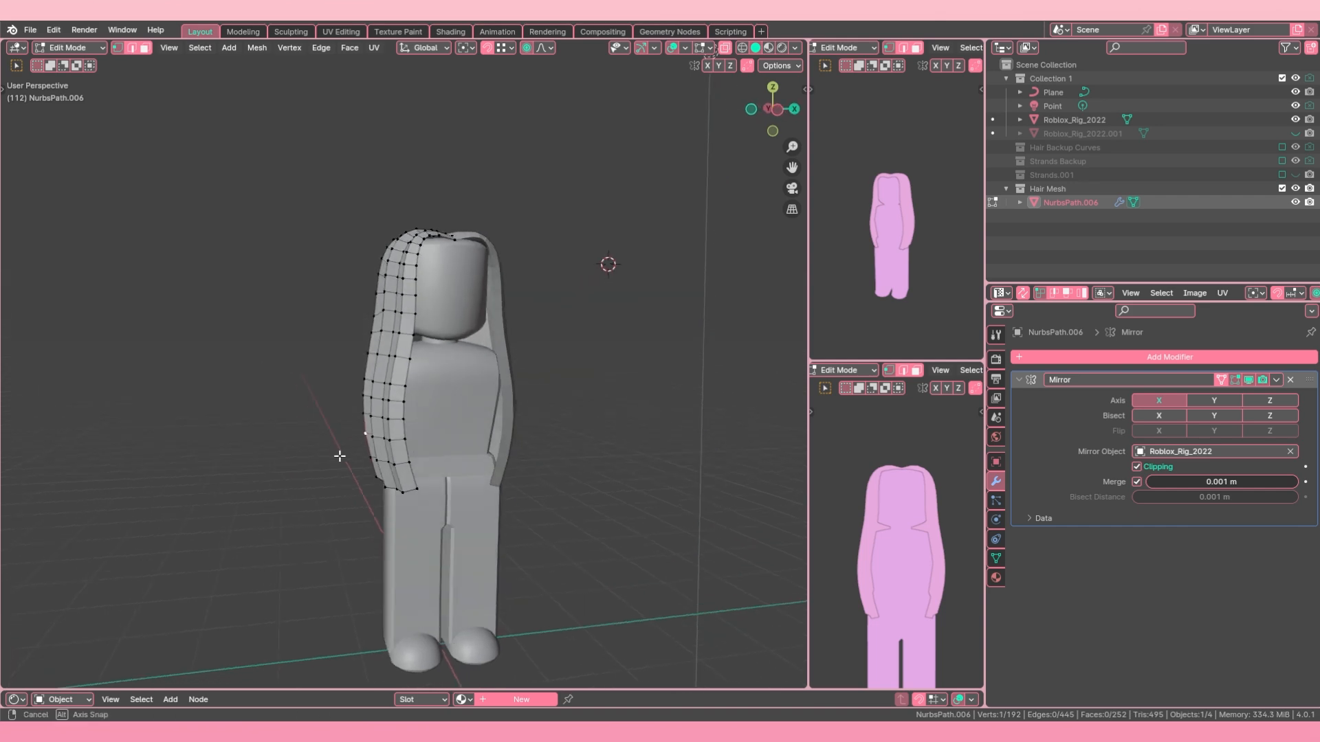
key("g")
key("x")
scroll(318, 462, "down", 1)
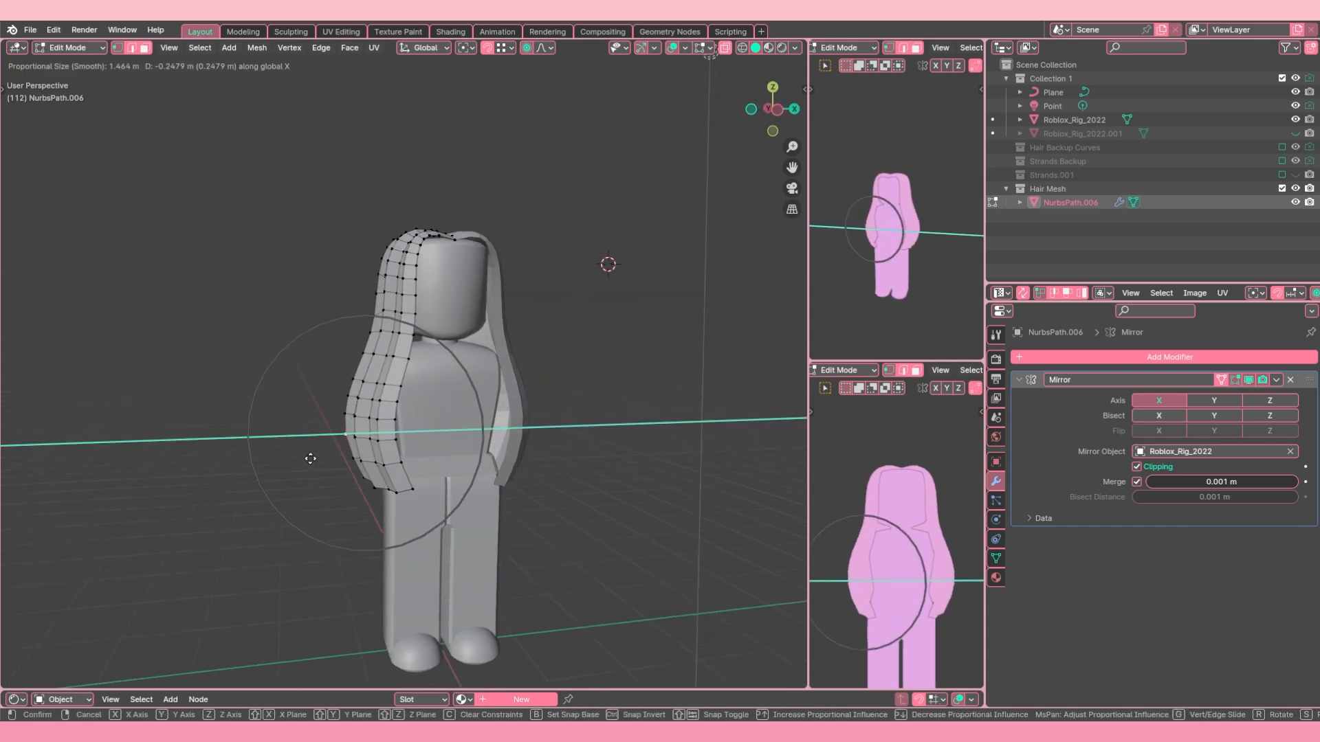
left_click(315, 457)
Step: Adjust a vertex near the head on the base hair's upper front side along X with proportional editing
scroll(315, 457, "down", 1)
middle_click_drag(315, 456, 284, 462)
left_click(400, 257)
key("g")
key("x")
scroll(401, 257, "up", 11)
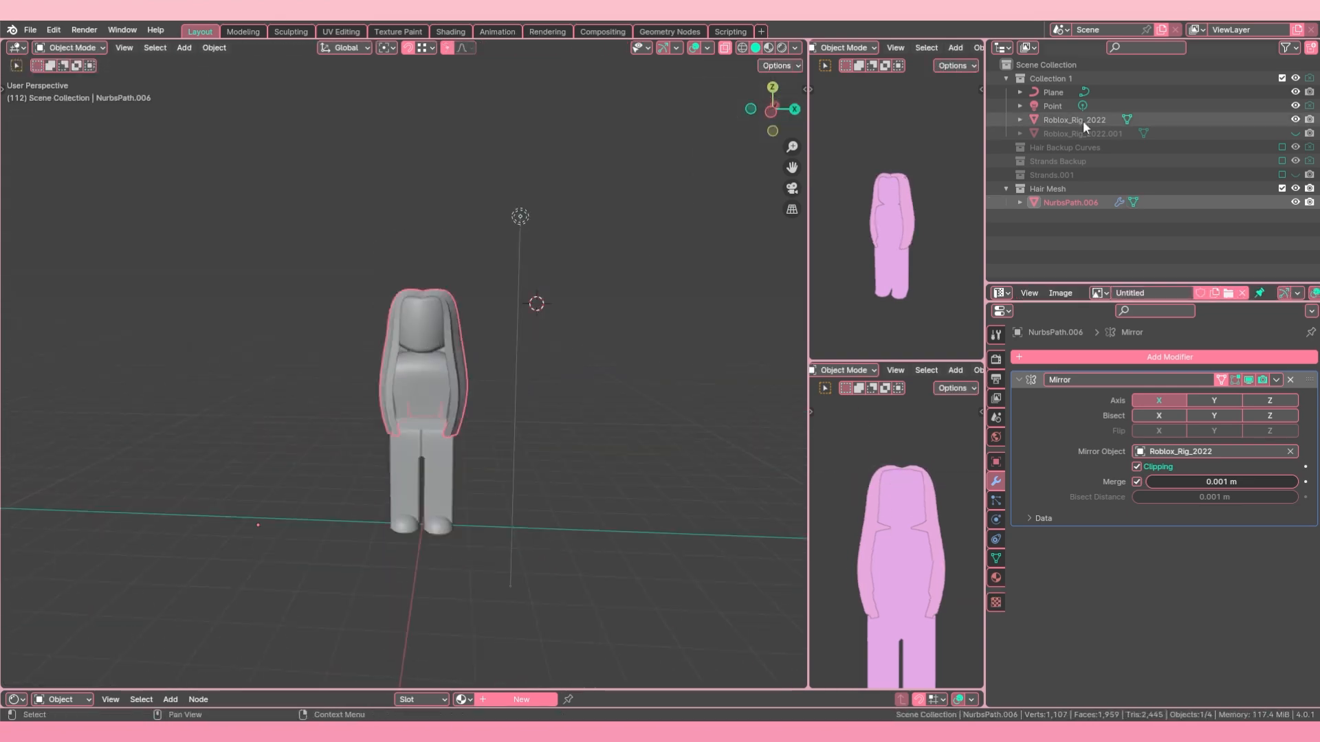
Step: Include the Strands.001 collection again and shift the lower vertices of the detail strands along X
middle_click_drag(412, 413, 387, 425)
key("Tab")
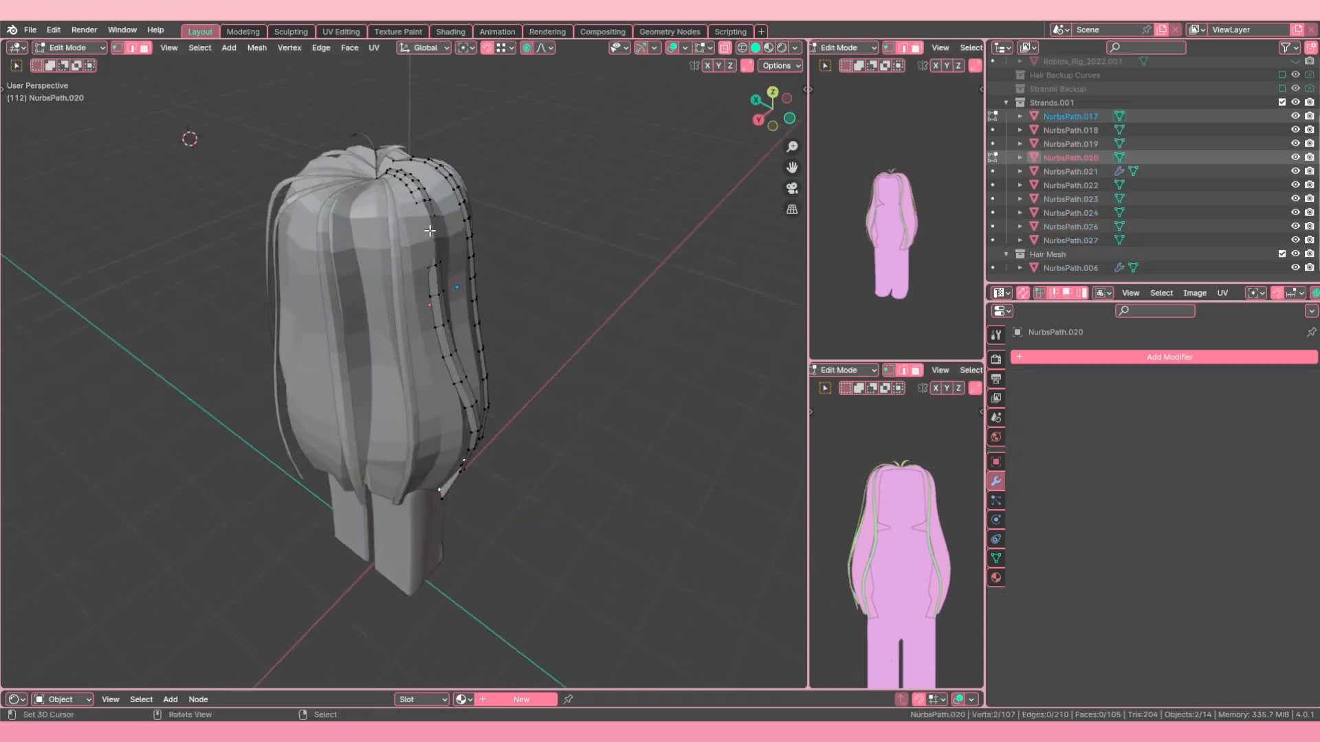
key("Tab")
key("Tab")
Step: Move the inner front-edge vertex beside the forehead on base hair NurbsPath.006 along X
key("Tab")
key("Tab")
left_click(339, 490)
key("g")
key("x")
left_click(350, 493)
key("Tab")
scroll(406, 401, "down", 4)
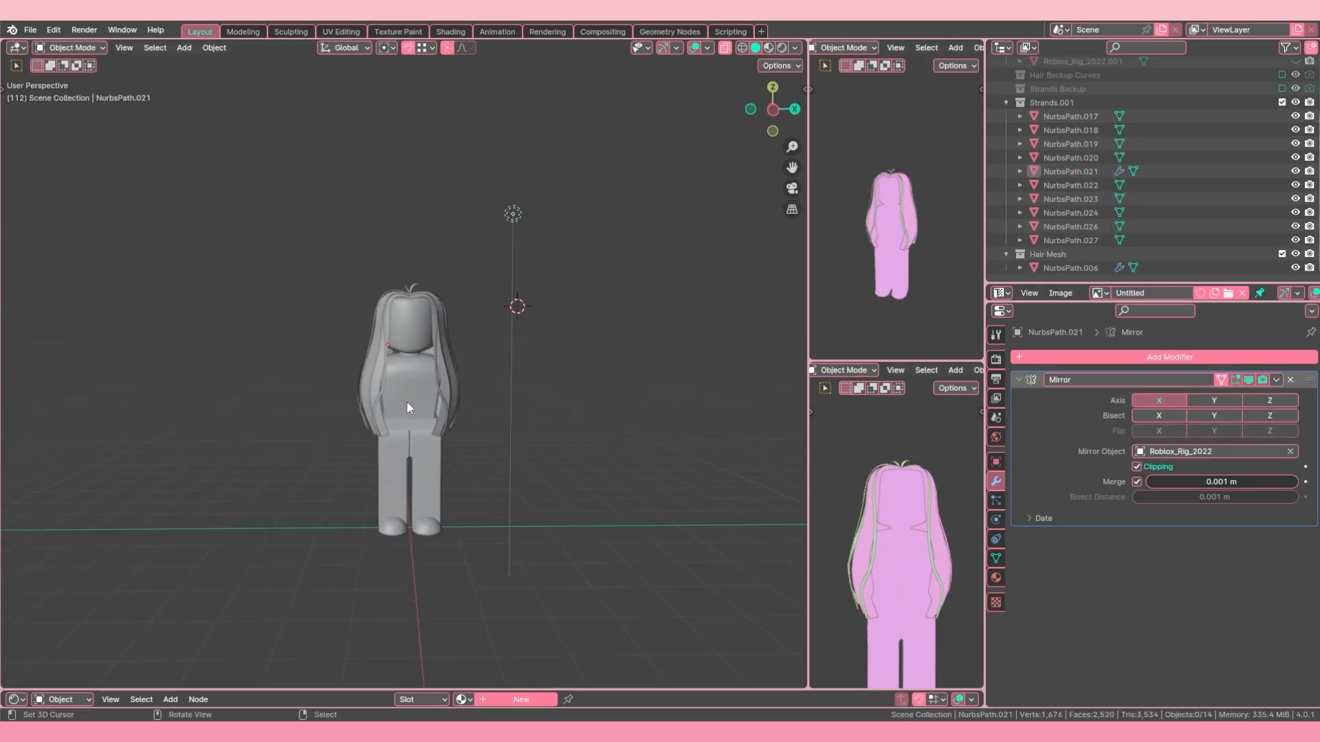
left_click(380, 371)
key("Tab")
middle_click_drag(426, 385, 343, 378)
left_click(329, 256)
key("s")
left_click(454, 301)
key("g")
key("x")
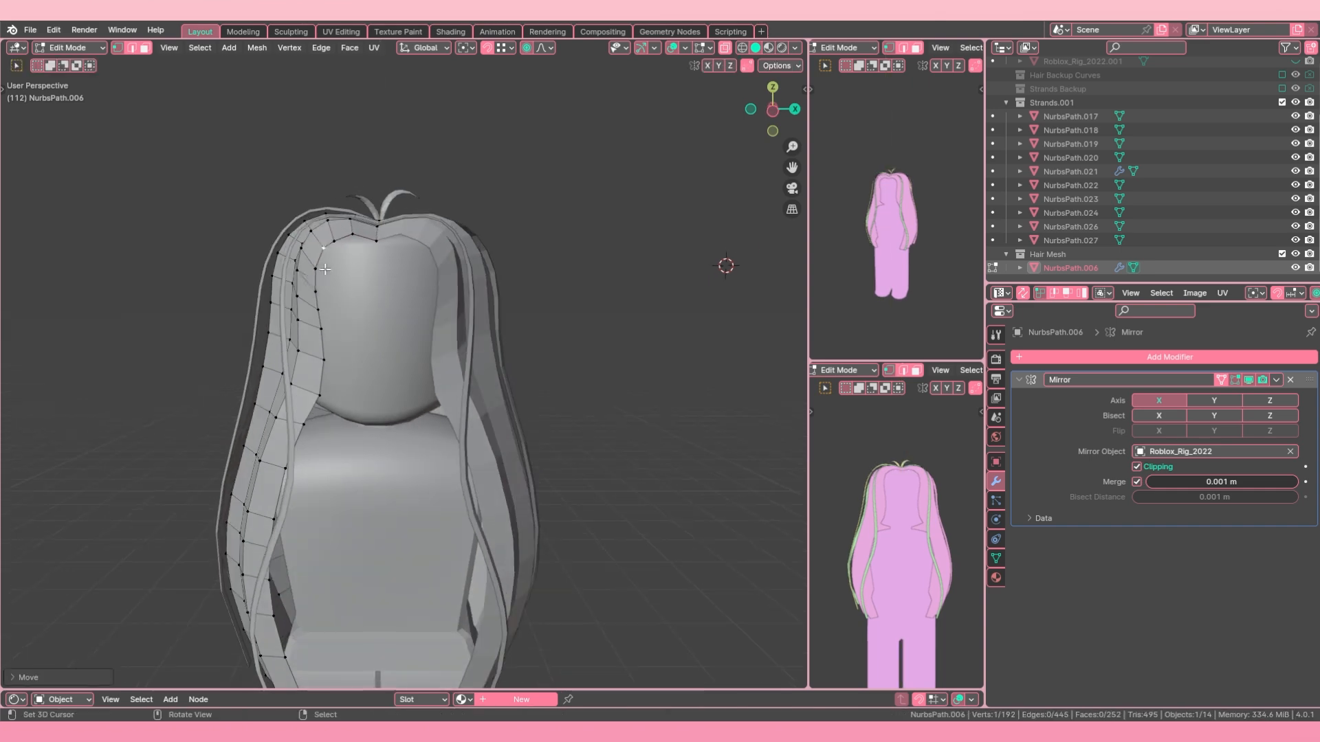
Step: Shift one more front vertex of the base hair NurbsPath.006 along X to refine the face opening
key("Tab")
scroll(413, 358, "down", 5)
key("Tab")
scroll(414, 357, "up", 4)
left_click(352, 366)
key("g")
key("x")
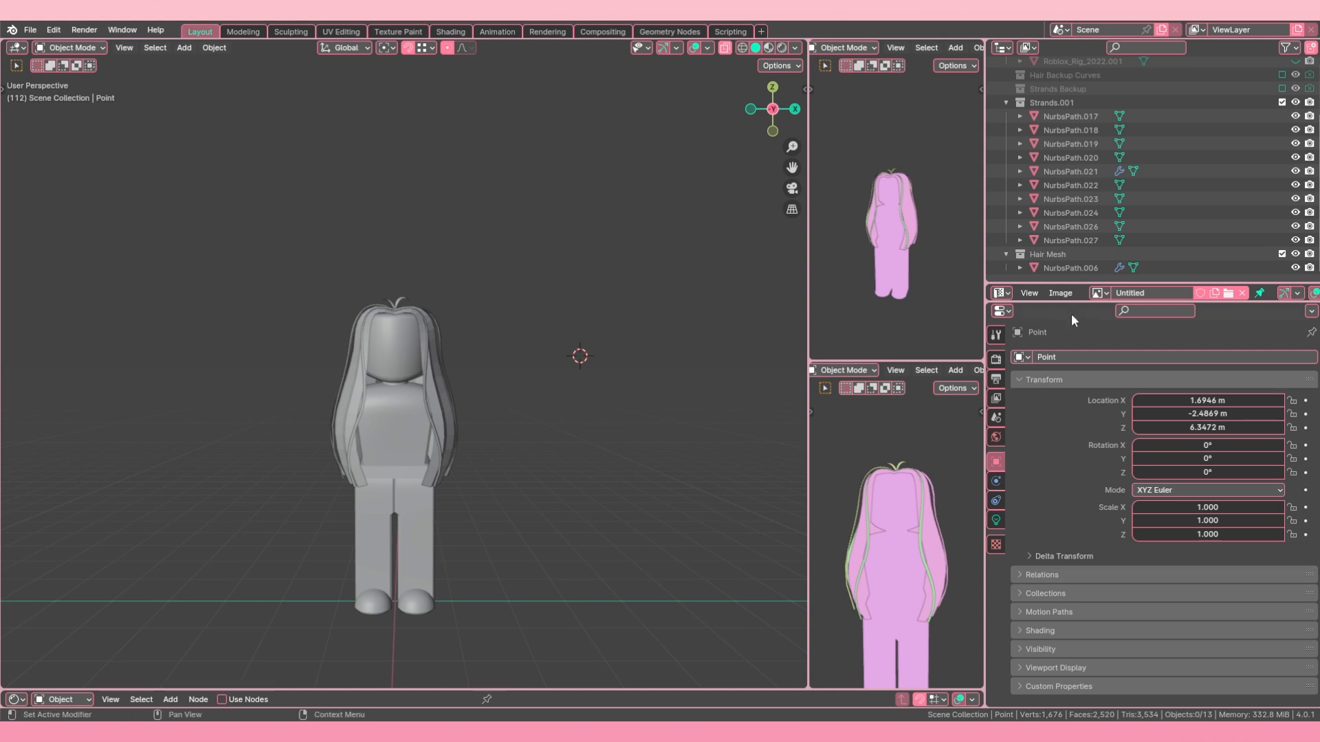
Step: Enlarge the outliner and create a collection named HAIR ALL directly under the Scene Collection
left_click_drag(1074, 302, 1084, 443)
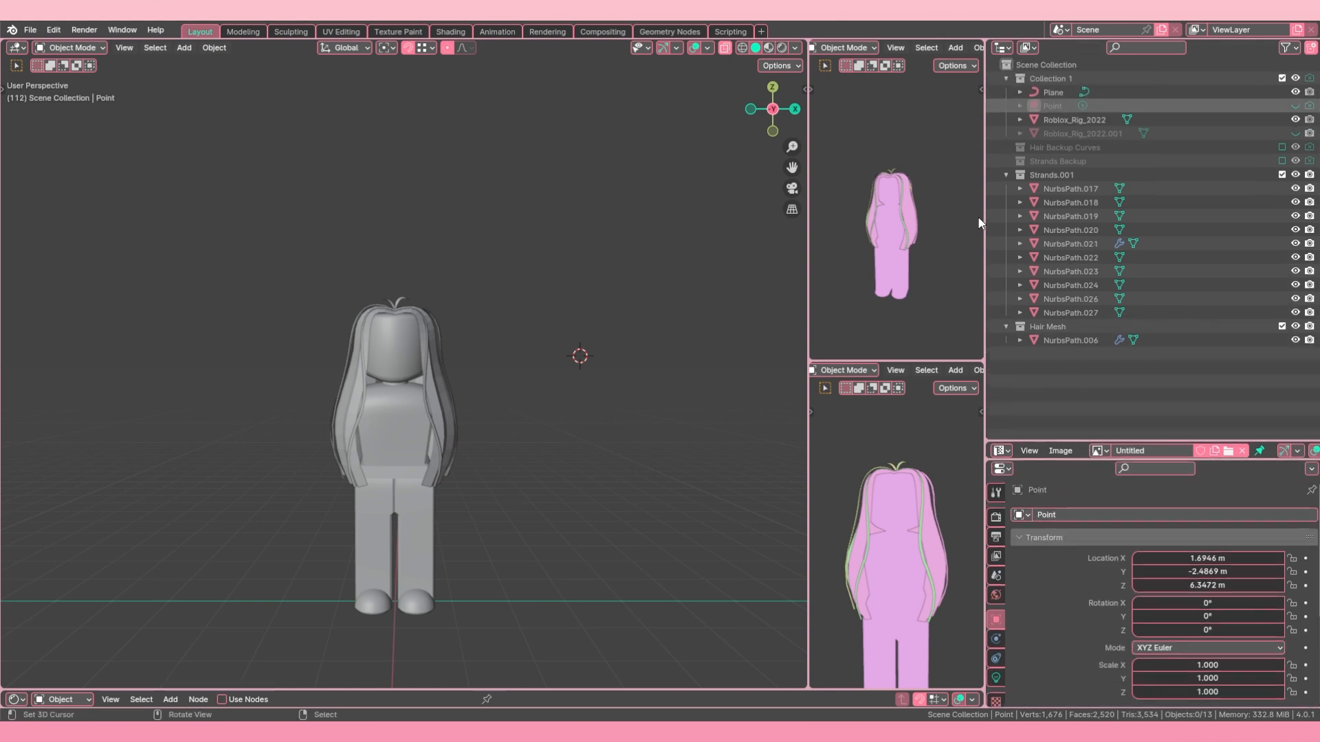
left_click(1070, 340)
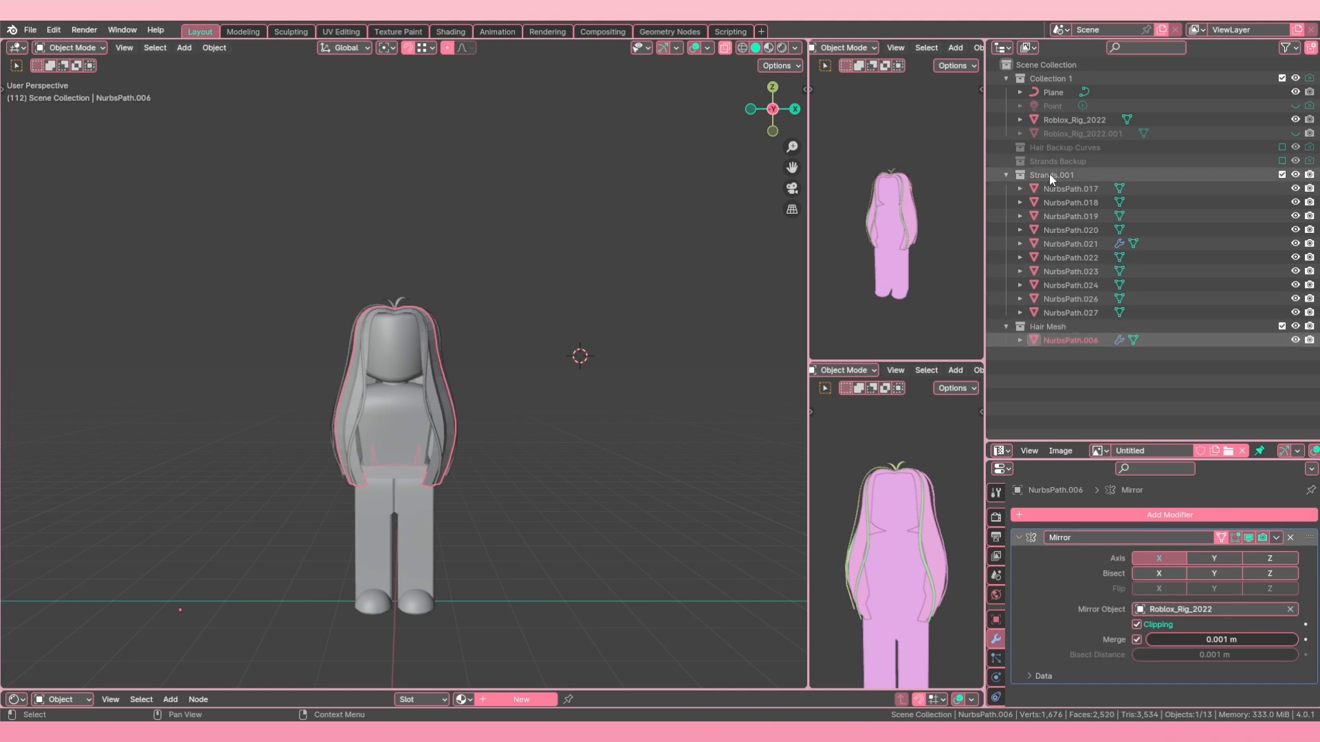
left_click(1006, 175)
right_click(1062, 63)
left_click(1059, 65)
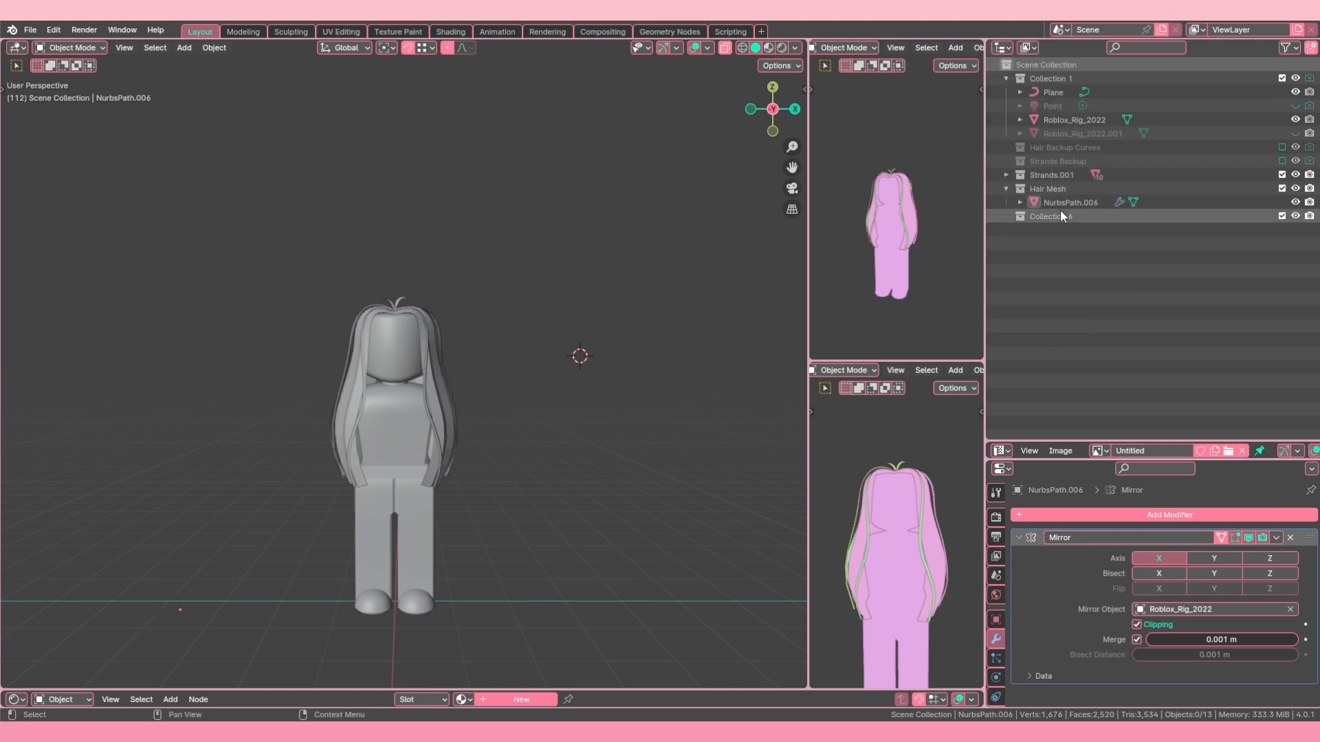
double_click(1061, 214)
type("HAIR ALL")
key("Return")
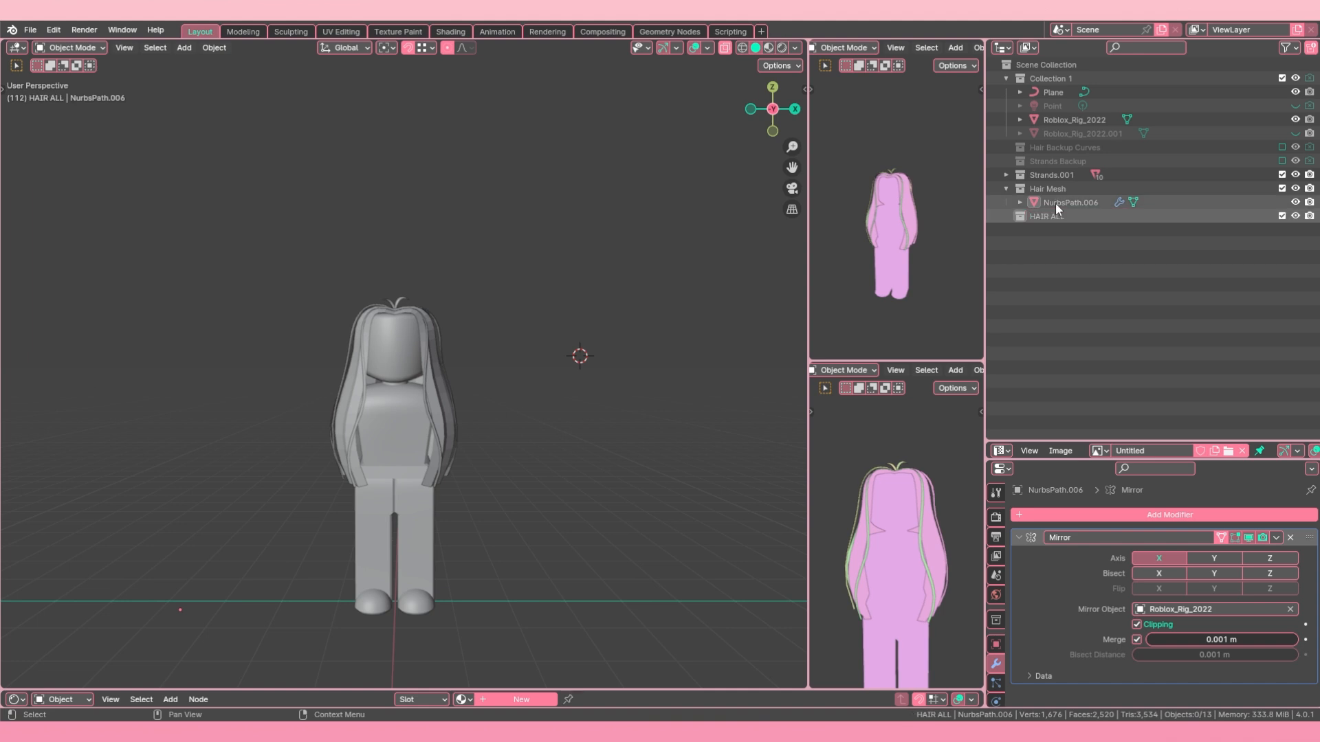
Step: Rename the Strands.001 collection to Strands and nest it together with Hair Mesh inside HAIR ALL
double_click(1059, 175)
left_click(1053, 174)
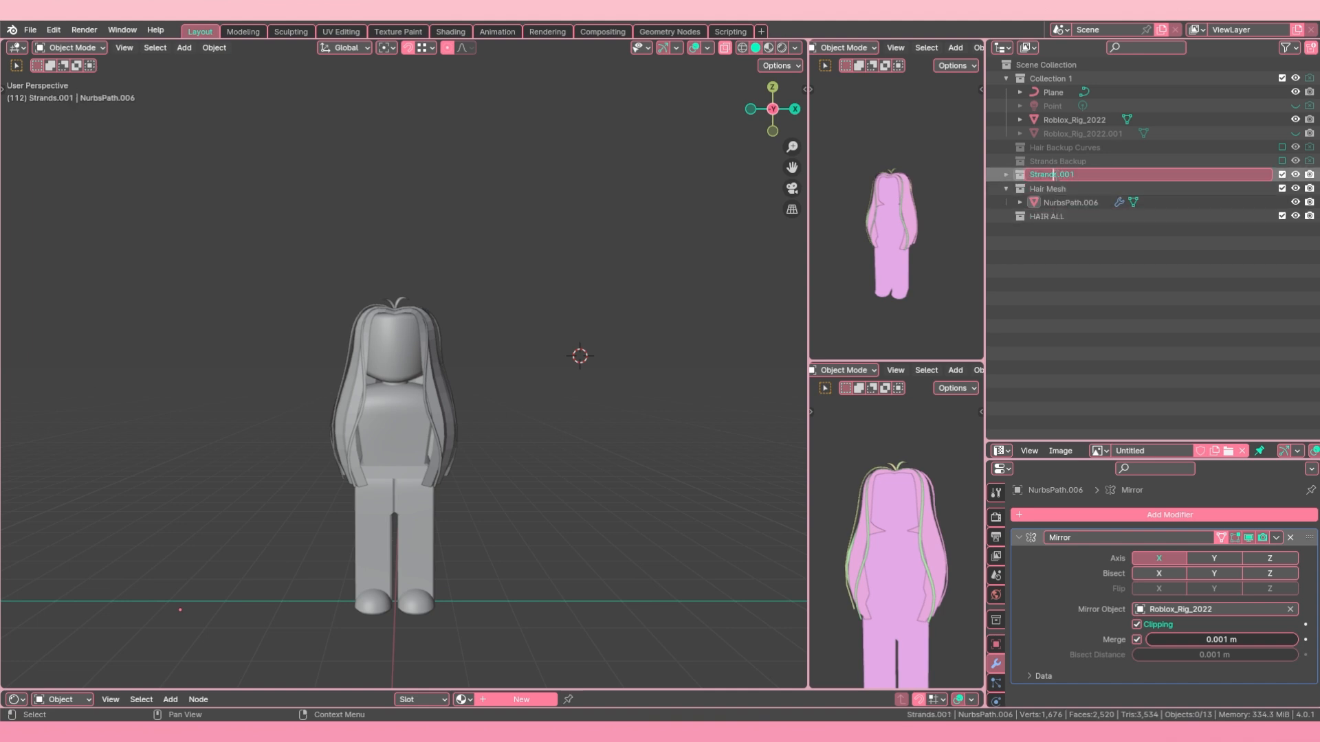
key("BackSpace")
key("Return")
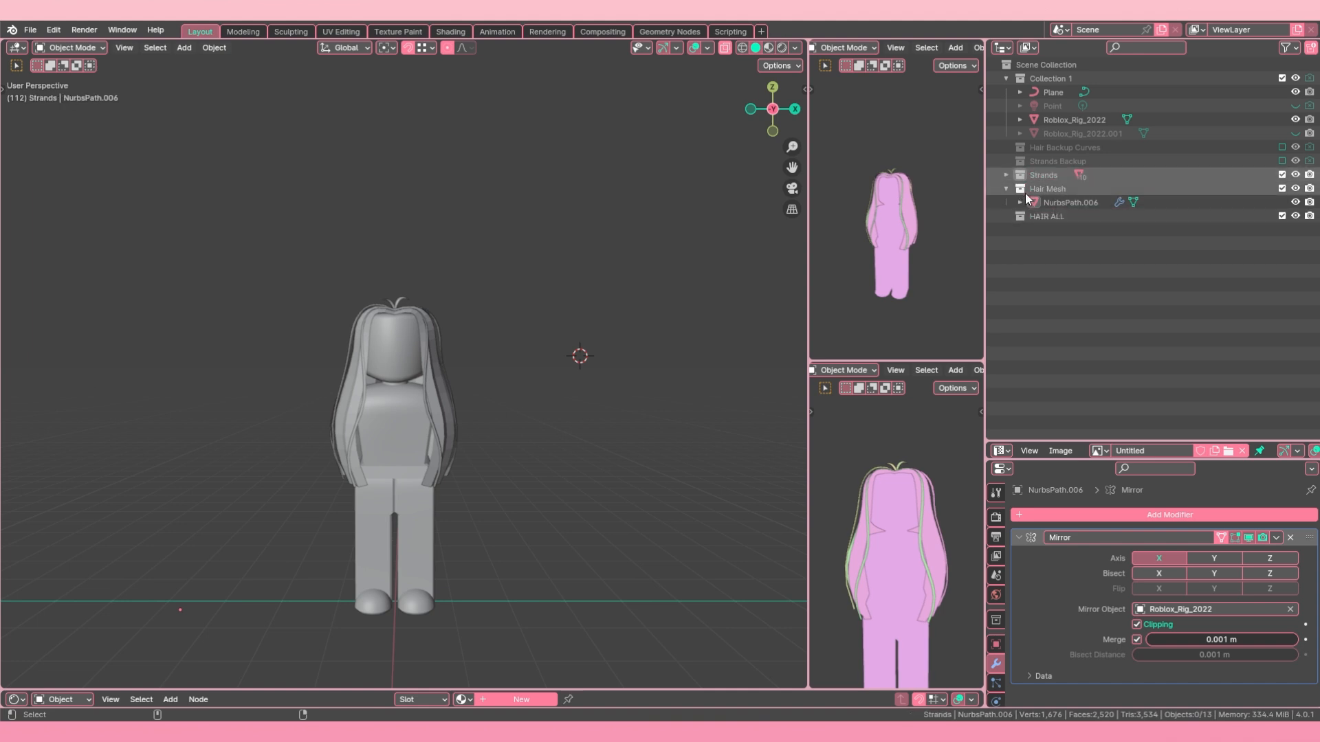
left_click(1052, 177)
left_click(1050, 188, "ctrl")
left_click_drag(1050, 178, 1055, 214)
left_click(1019, 177)
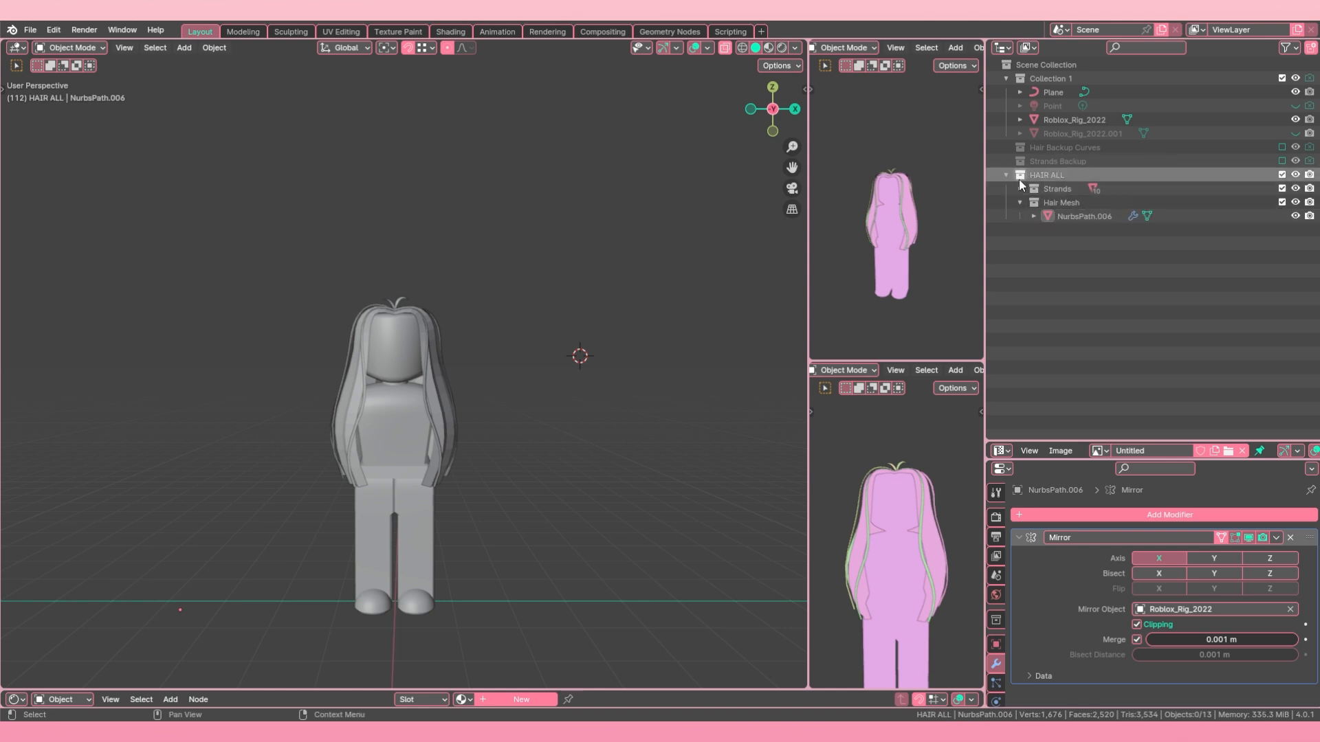
Step: Duplicate the HAIR ALL collection with its contents and set the original aside as HAIR ALL BACKUP, excluded from the view layer
right_click(1054, 170)
left_click(995, 180)
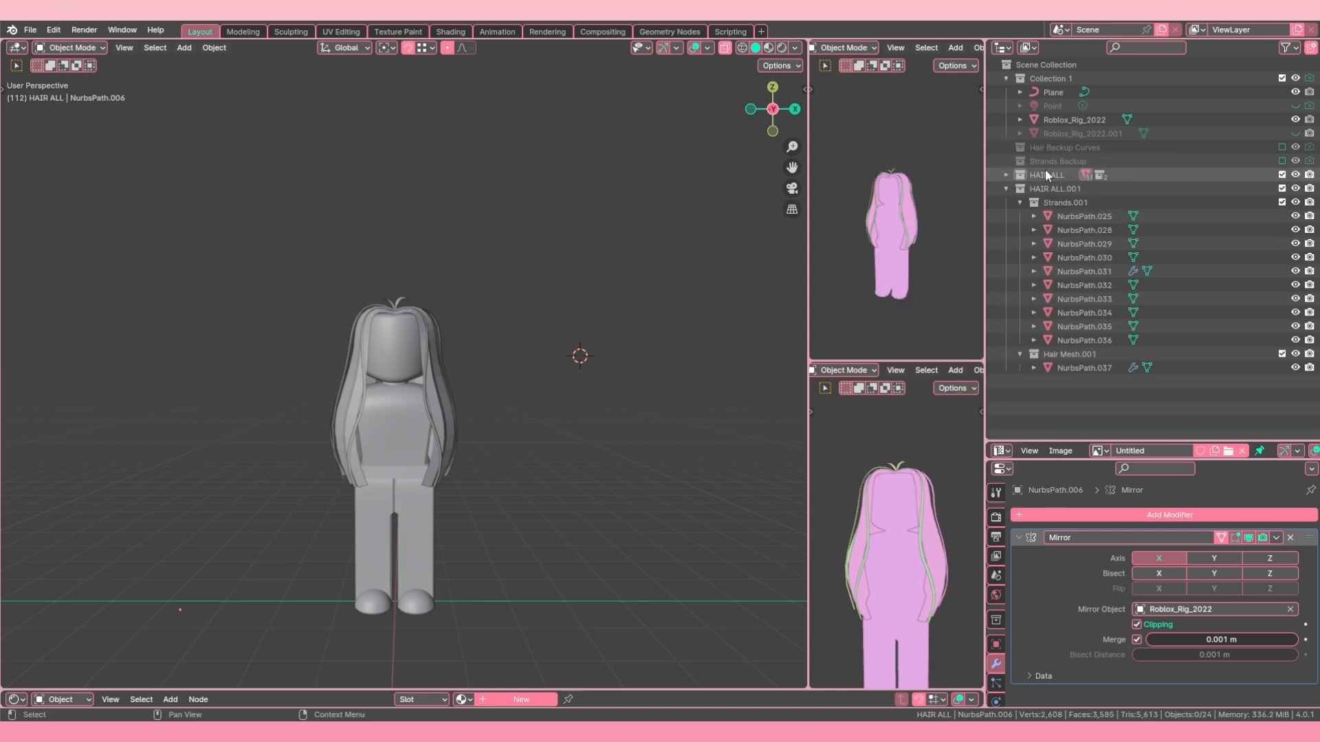
double_click(1054, 175)
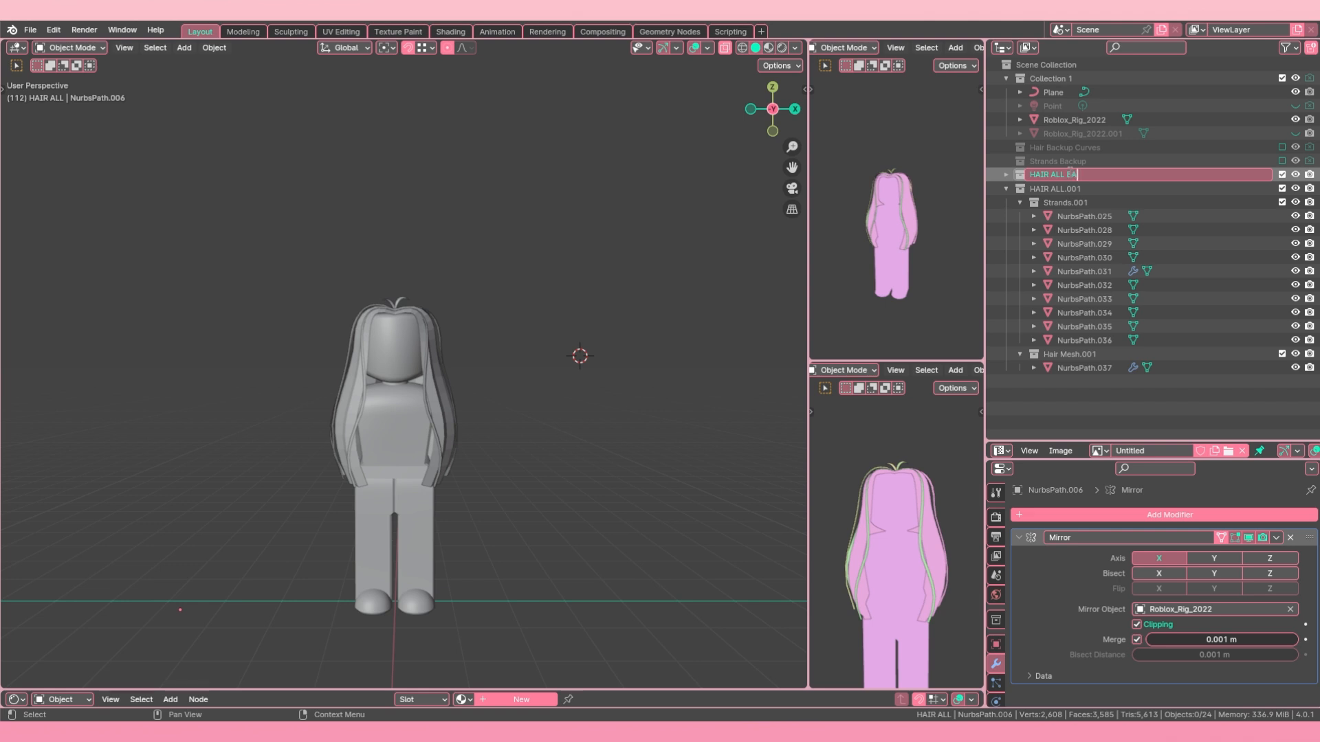
type("BACKUP")
key("Return")
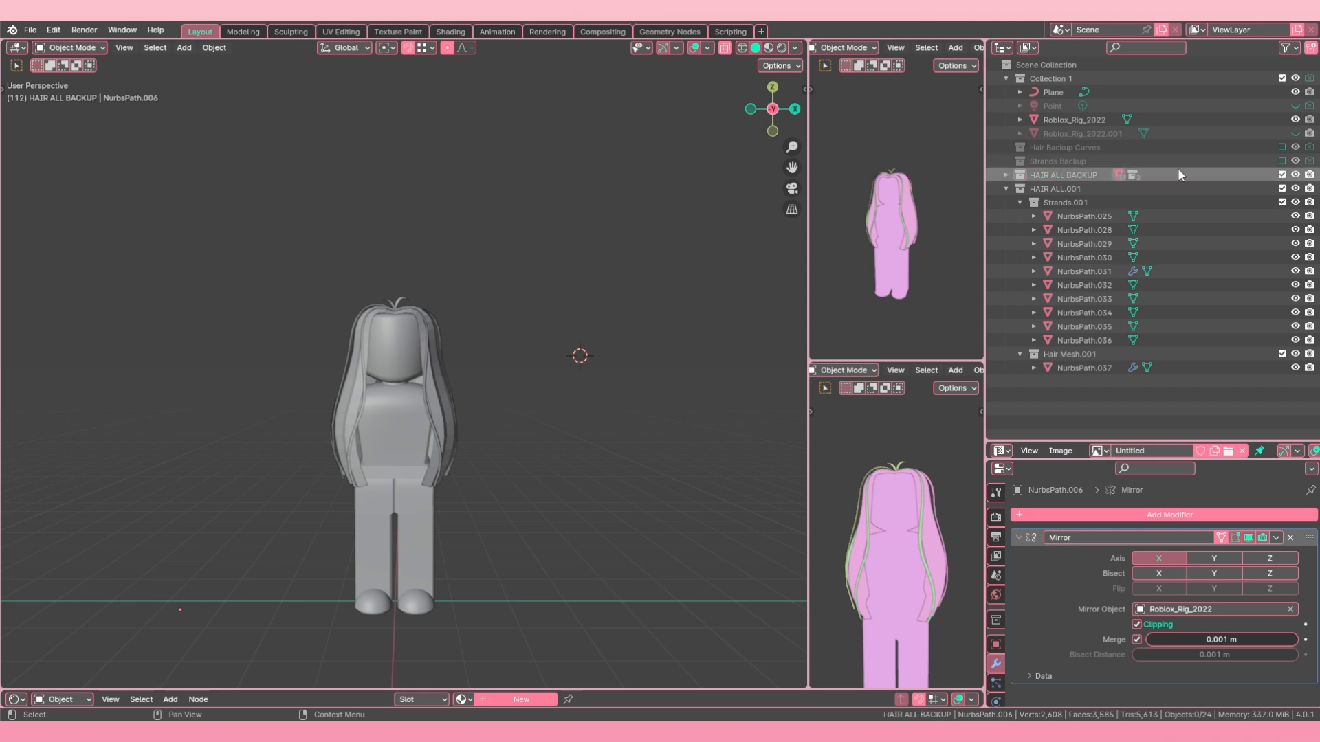
left_click(1284, 175)
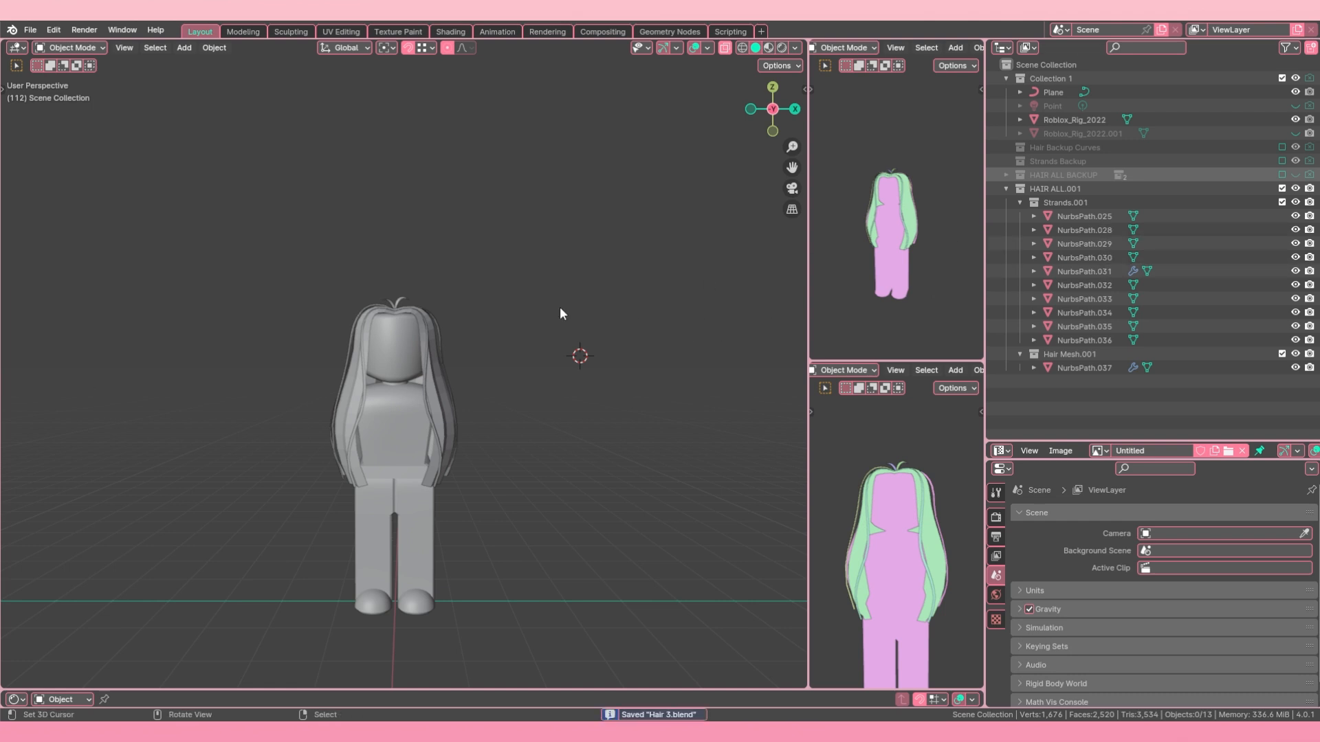
Step: Try to convert all duplicated hair objects, NurbsPath.025 through NurbsPath.037, to mesh
left_click(1083, 216)
left_click(1066, 366, "shift")
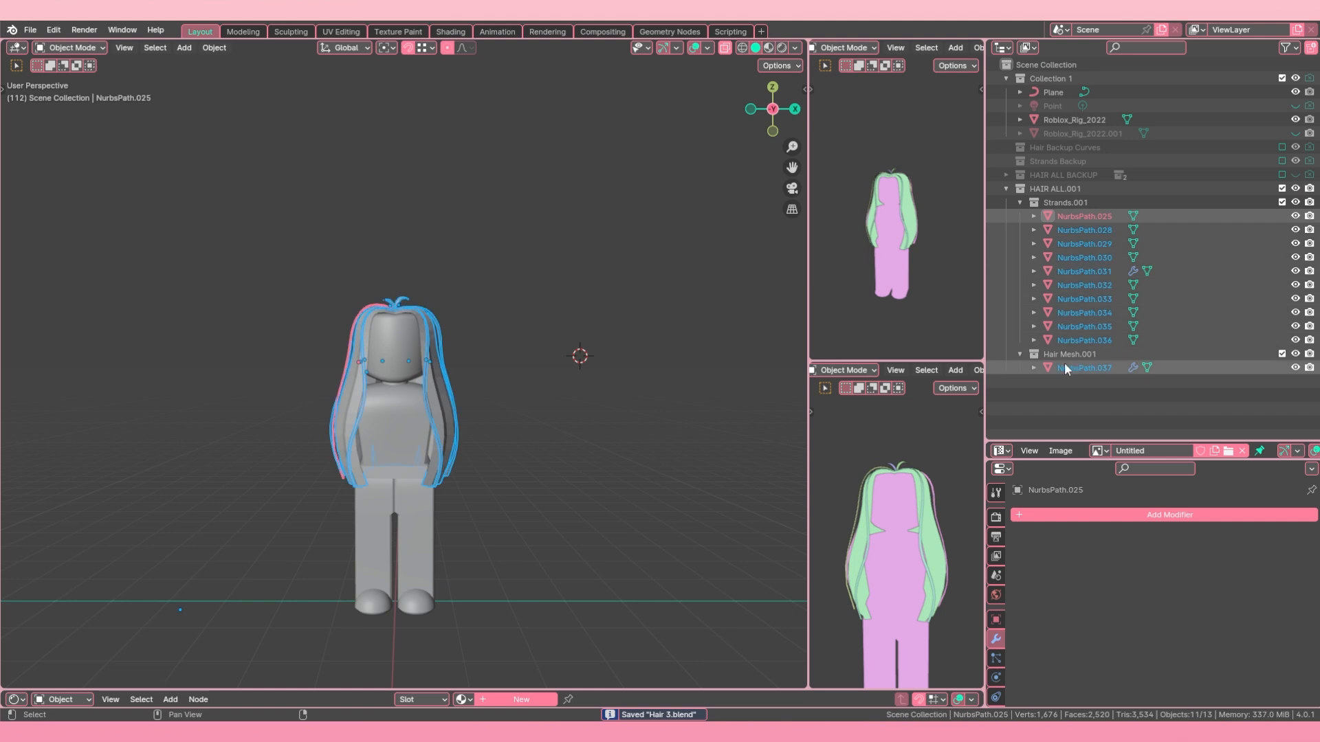
left_click(227, 46)
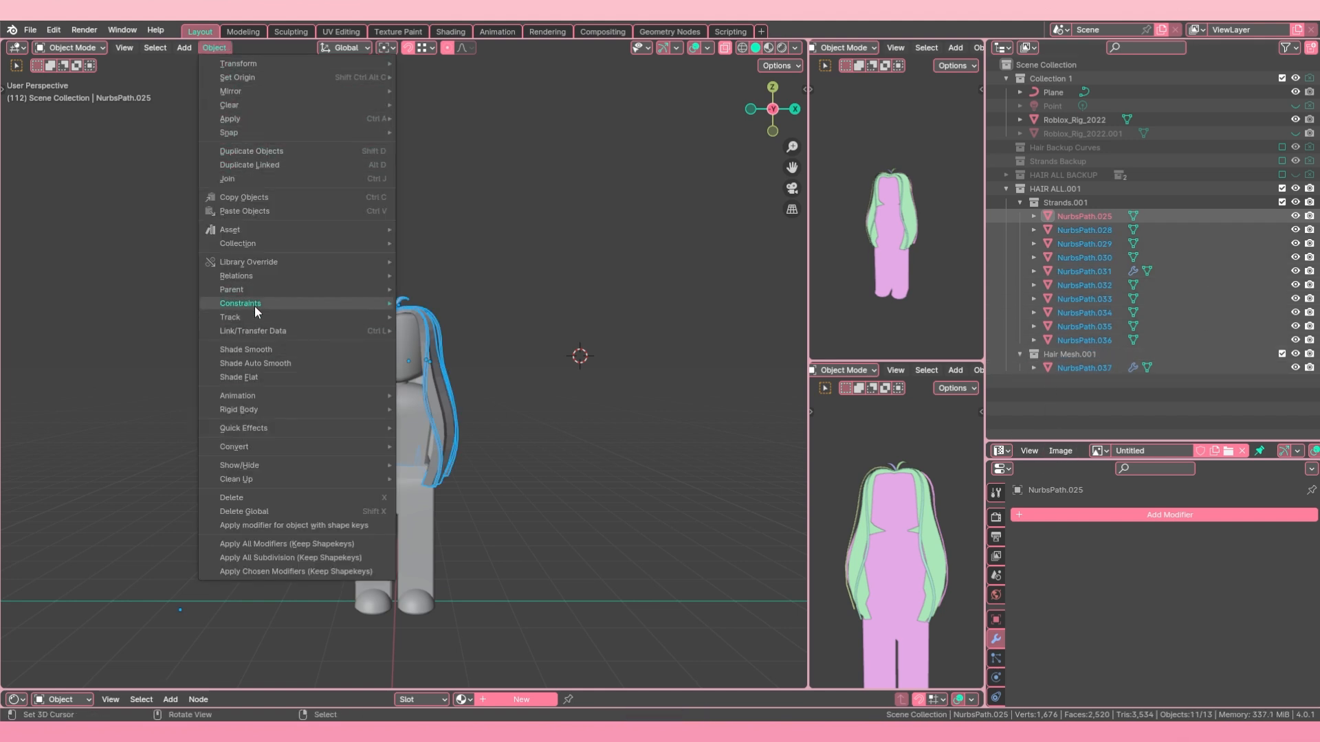
mouse_move(296, 448)
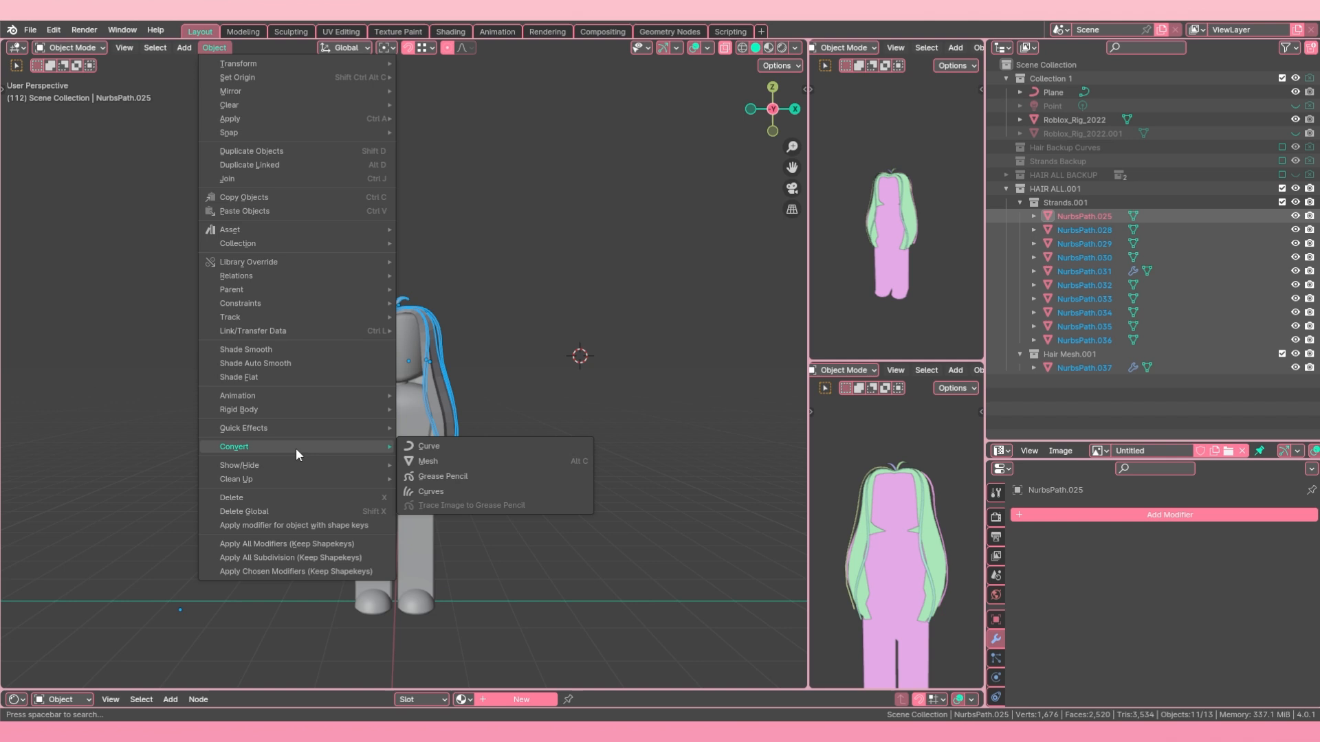
left_click(447, 461)
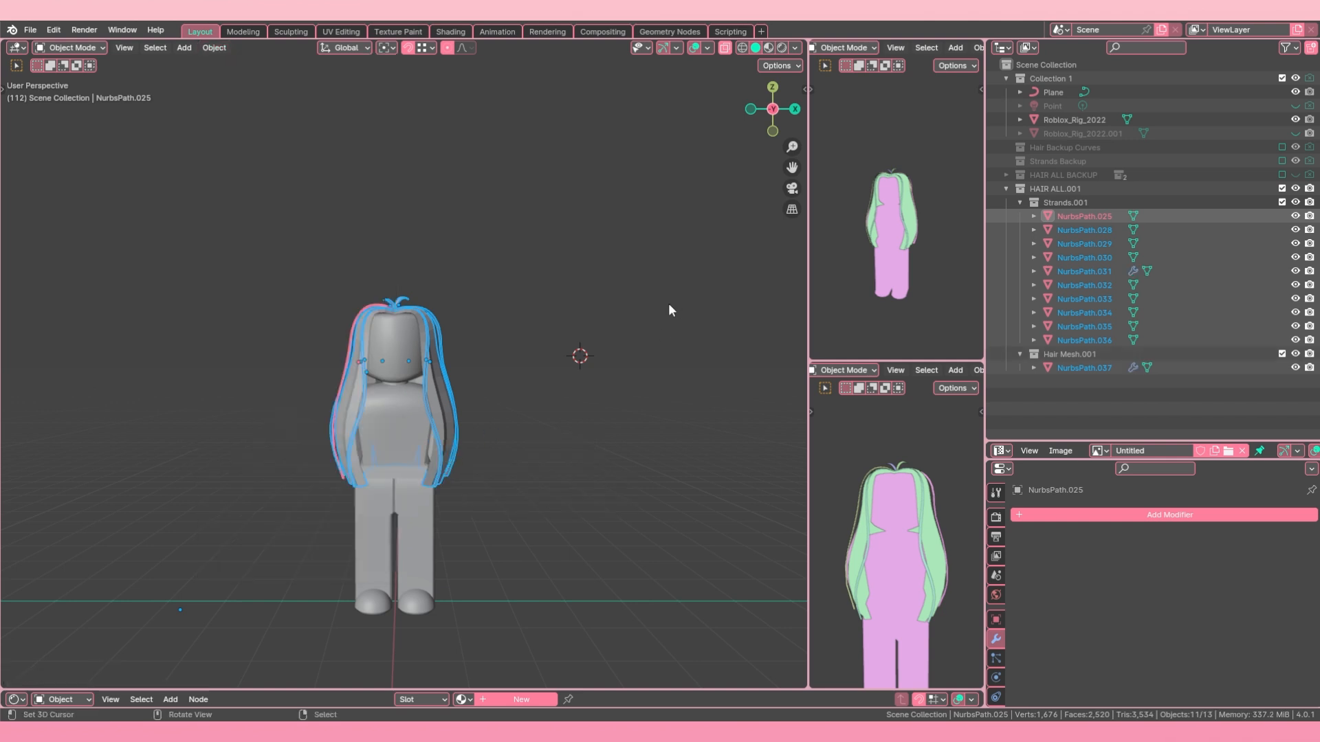
Step: Apply the Mirror modifier on the duplicated base hair NurbsPath.037
left_click(1083, 369)
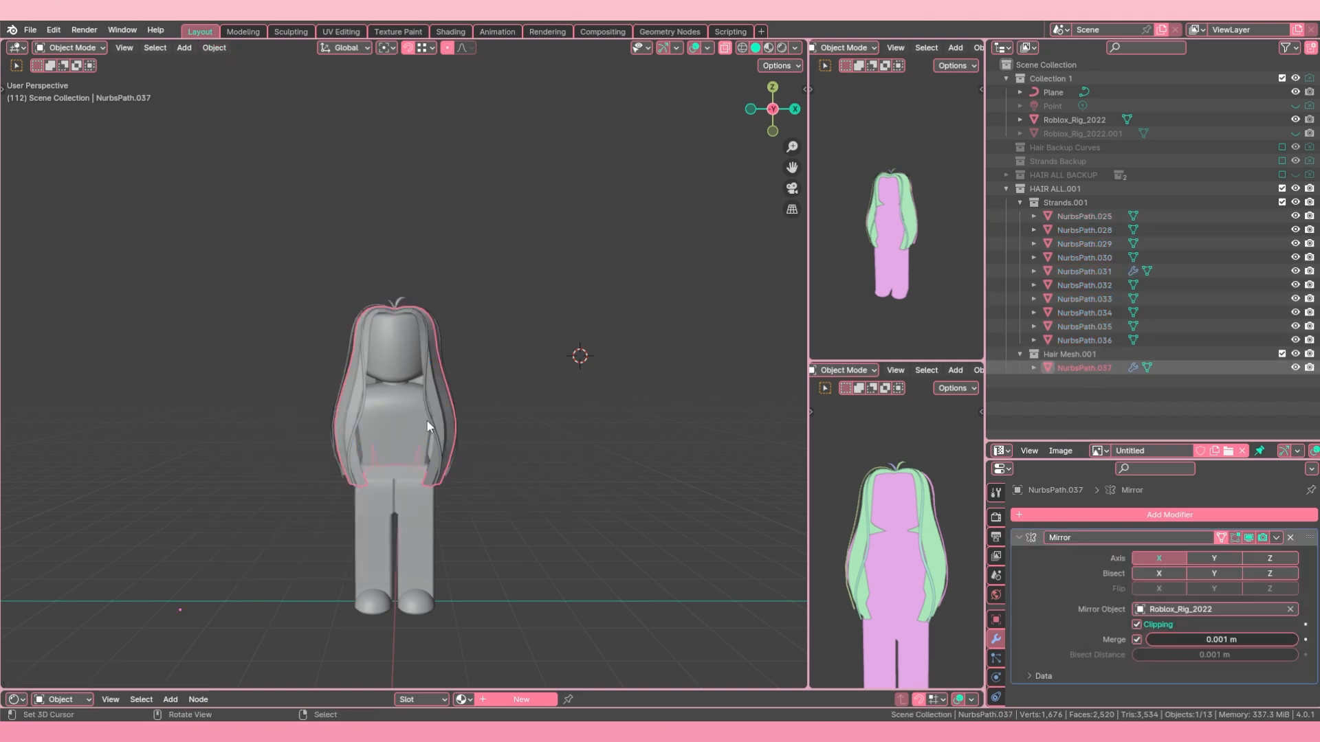
left_click(1274, 537)
left_click(1255, 556)
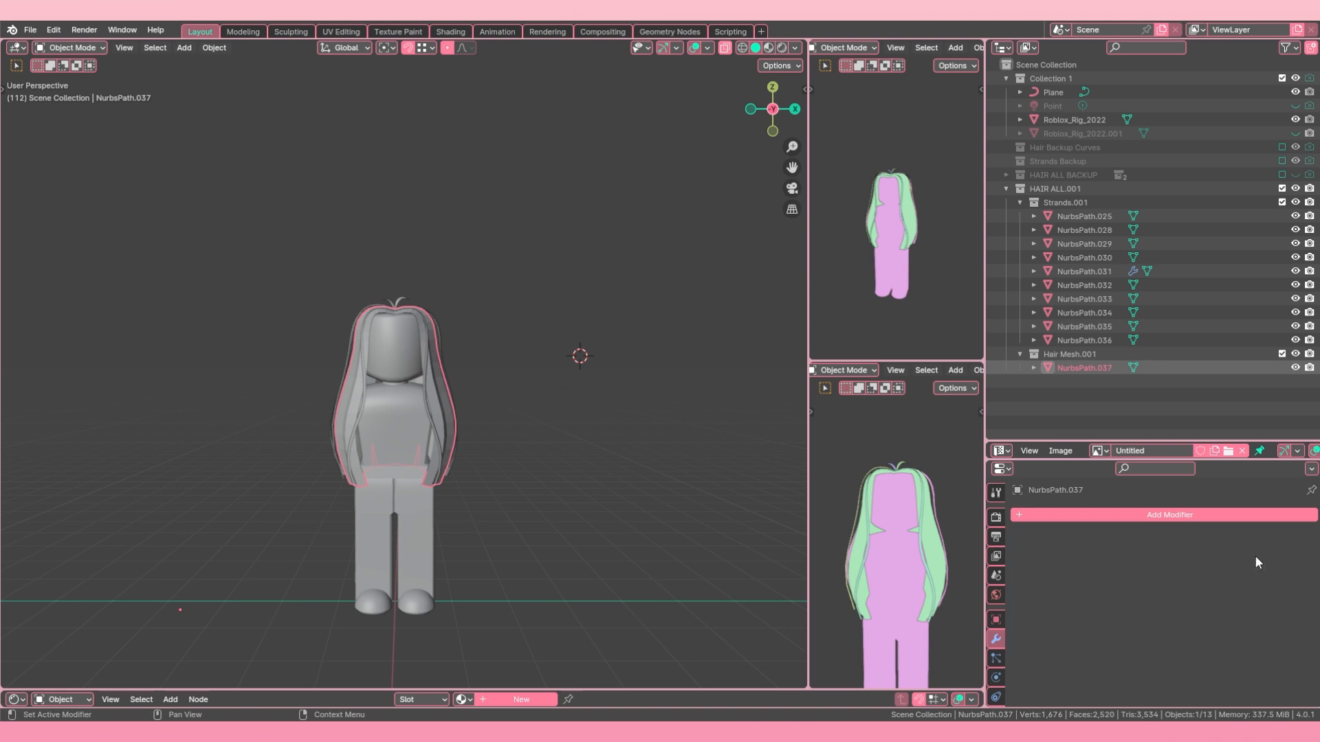
Step: Convert all strands and the base hair to mesh with NurbsPath.037 as the active object
left_click(1077, 217, "shift")
left_click(214, 47)
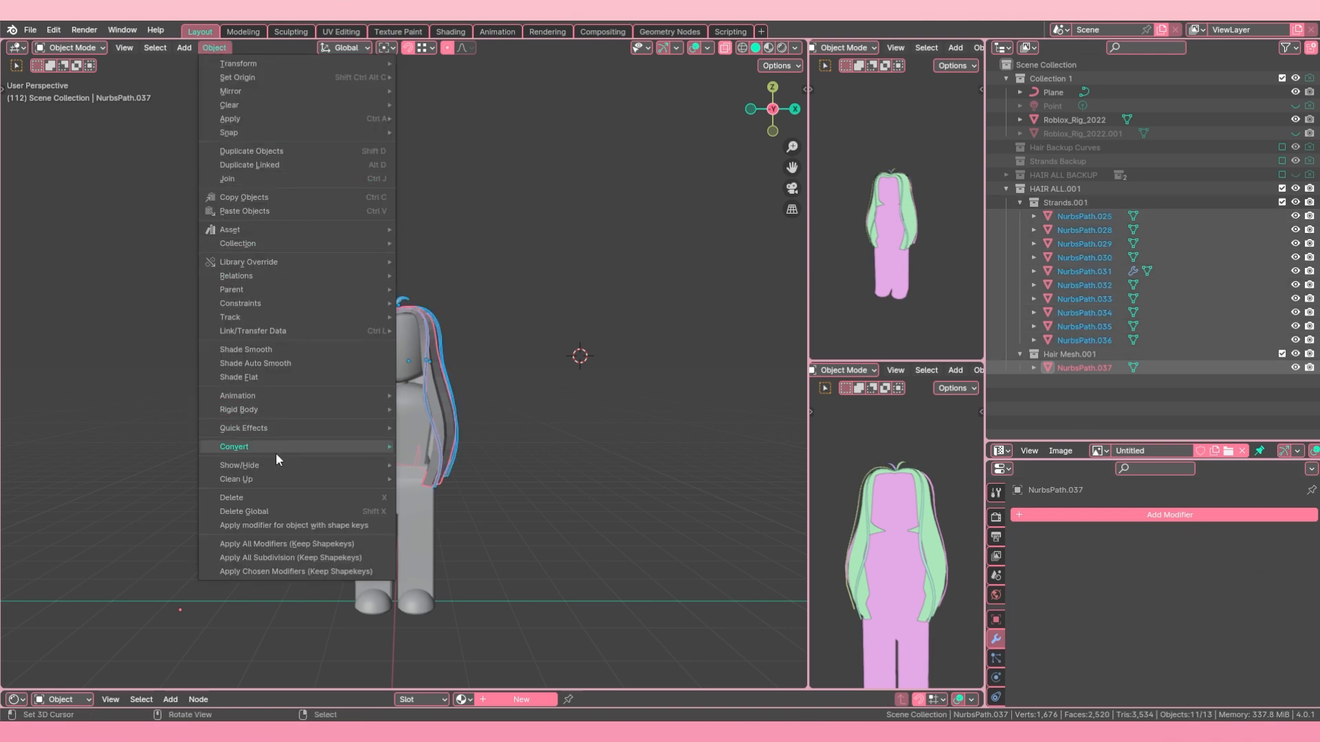
mouse_move(296, 445)
left_click(447, 461)
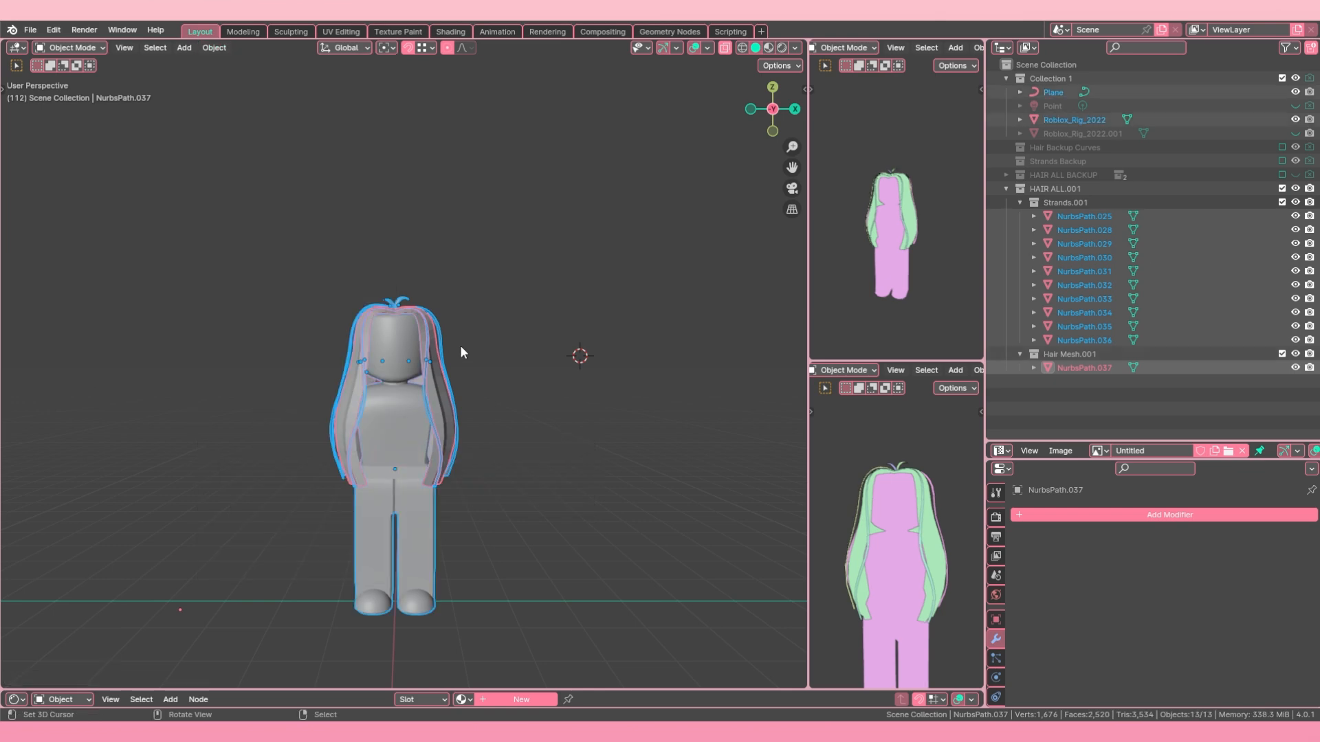
Step: Adjust the front crown edge of base hair NurbsPath.037 along Z in two proportional moves
left_click(460, 345)
middle_click_drag(427, 357, 354, 403)
left_click(398, 444)
key("Tab")
key("g")
key("z")
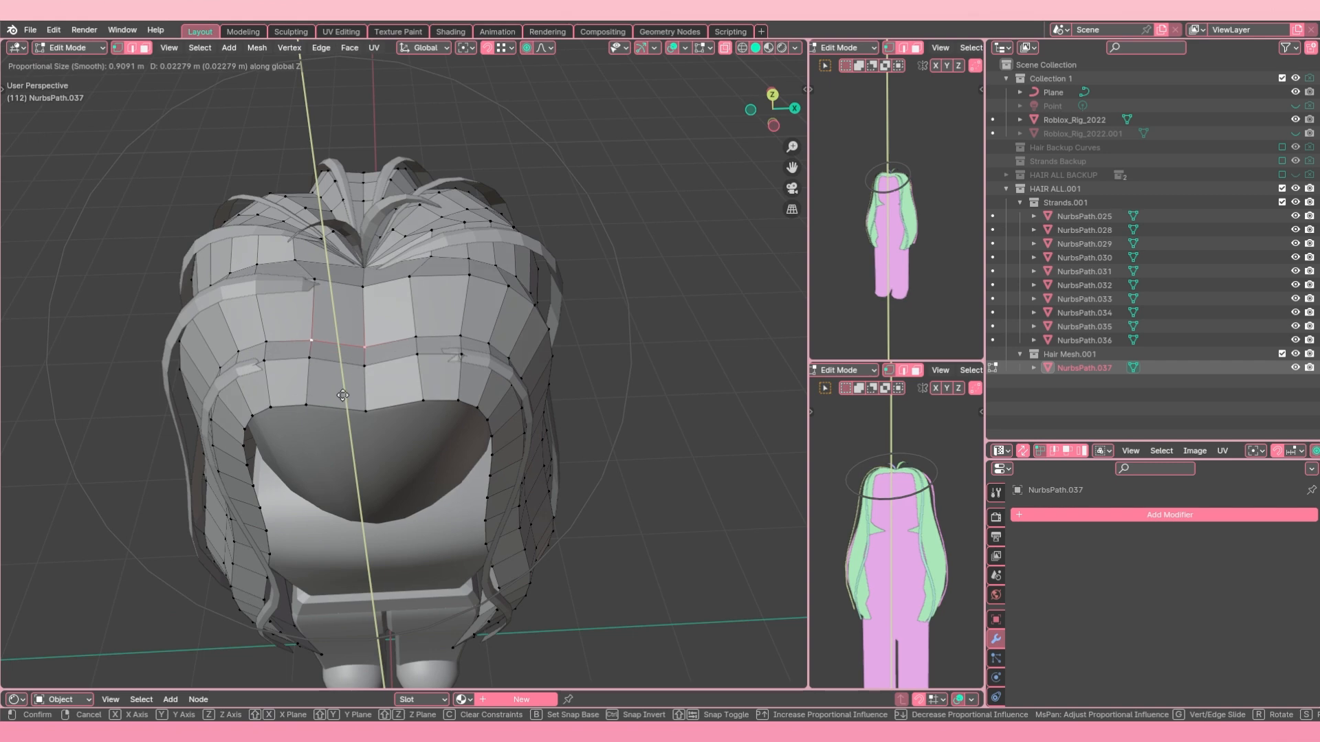
scroll(342, 395, "up", 5)
left_click(348, 397)
key("g")
key("z")
left_click(348, 393)
key("Tab")
Step: Hide every detail strand of the Strands.001 collection one after another
mouse_move(323, 296)
middle_mouse_down()
mouse_move(311, 384)
mouse_move(374, 325)
mouse_move(314, 300)
middle_mouse_up()
left_click(397, 196, "shift")
right_click(317, 203, "shift")
key("alt+a")
left_click(390, 319)
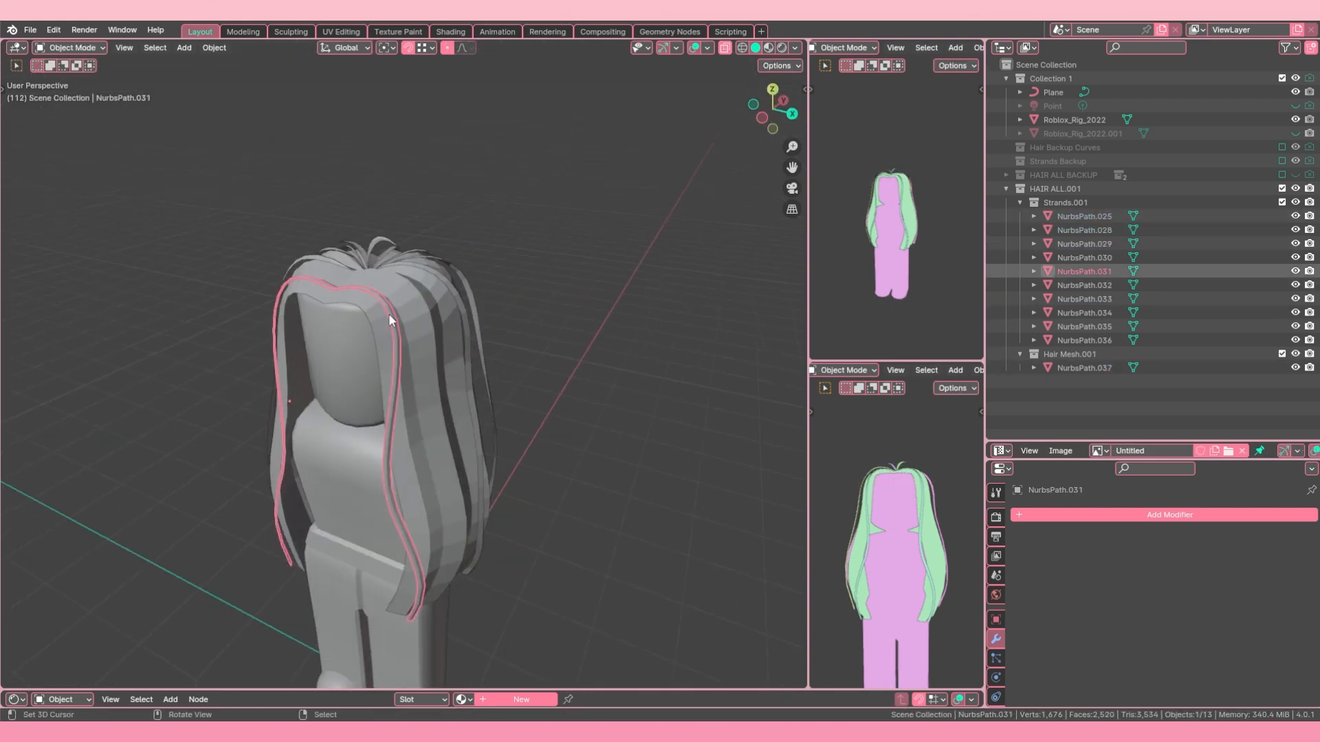
key("h")
right_click(456, 297)
key("h")
right_click(450, 282)
key("h")
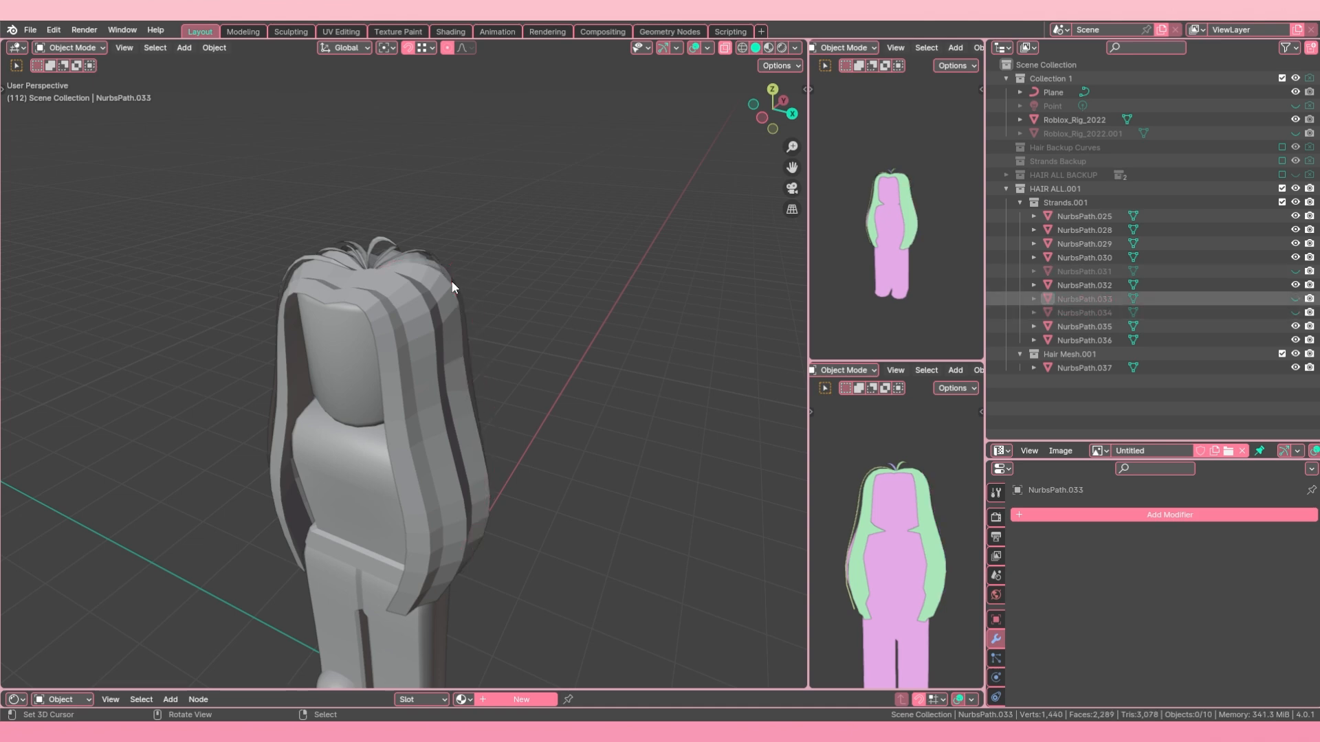
middle_click_drag(451, 280, 520, 330)
right_click(351, 260)
key("h")
right_click(314, 298)
key("h")
right_click(299, 325)
Step: Hide the Roblox_Rig_2022 body and select the base hair mesh NurbsPath.037
key("h")
right_click(303, 328)
key("h")
right_click(383, 312)
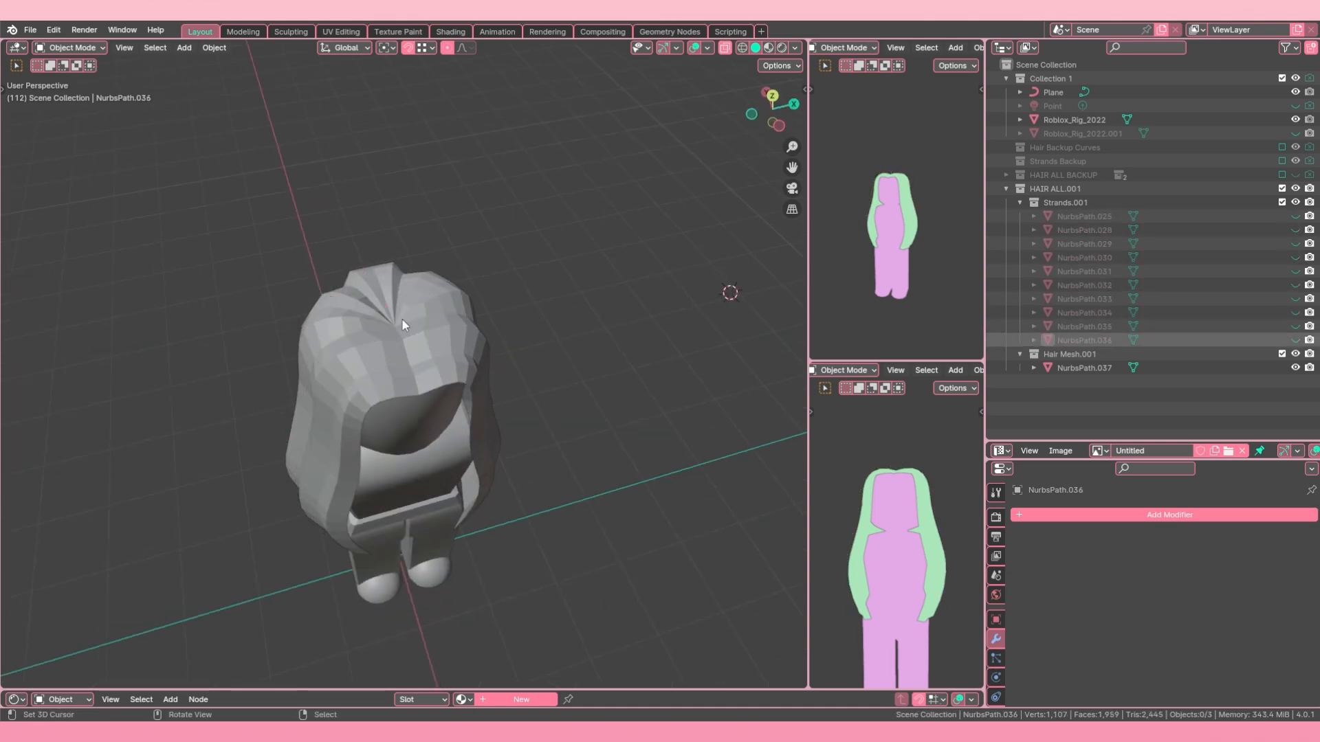
middle_click_drag(403, 320, 350, 298)
scroll(392, 275, "down", 4)
right_click(369, 374)
key("Tab")
scroll(460, 360, "up", 4)
key("a")
key("alt+a")
key("Tab")
right_click(386, 389)
key("h")
right_click(452, 381)
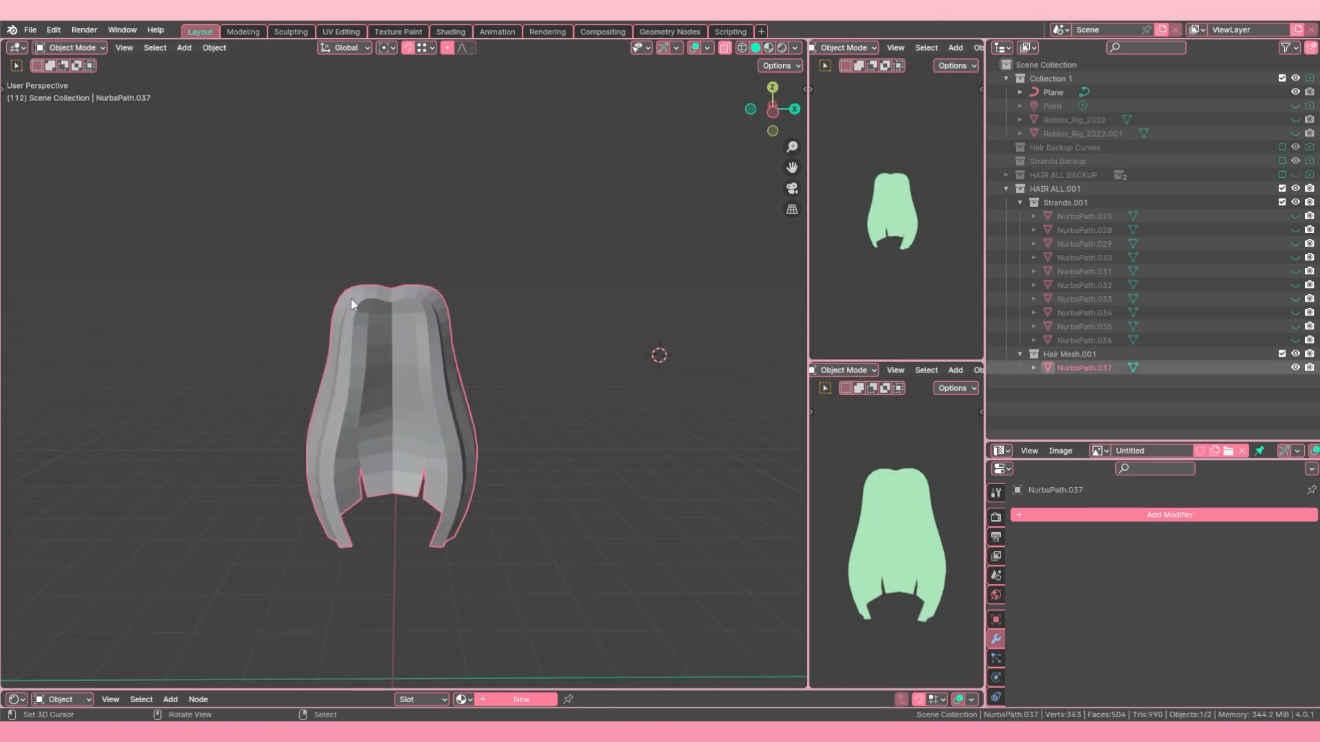
Step: Apply Shade Smooth to the base hair mesh NurbsPath.037
left_click(211, 48)
left_click(281, 349)
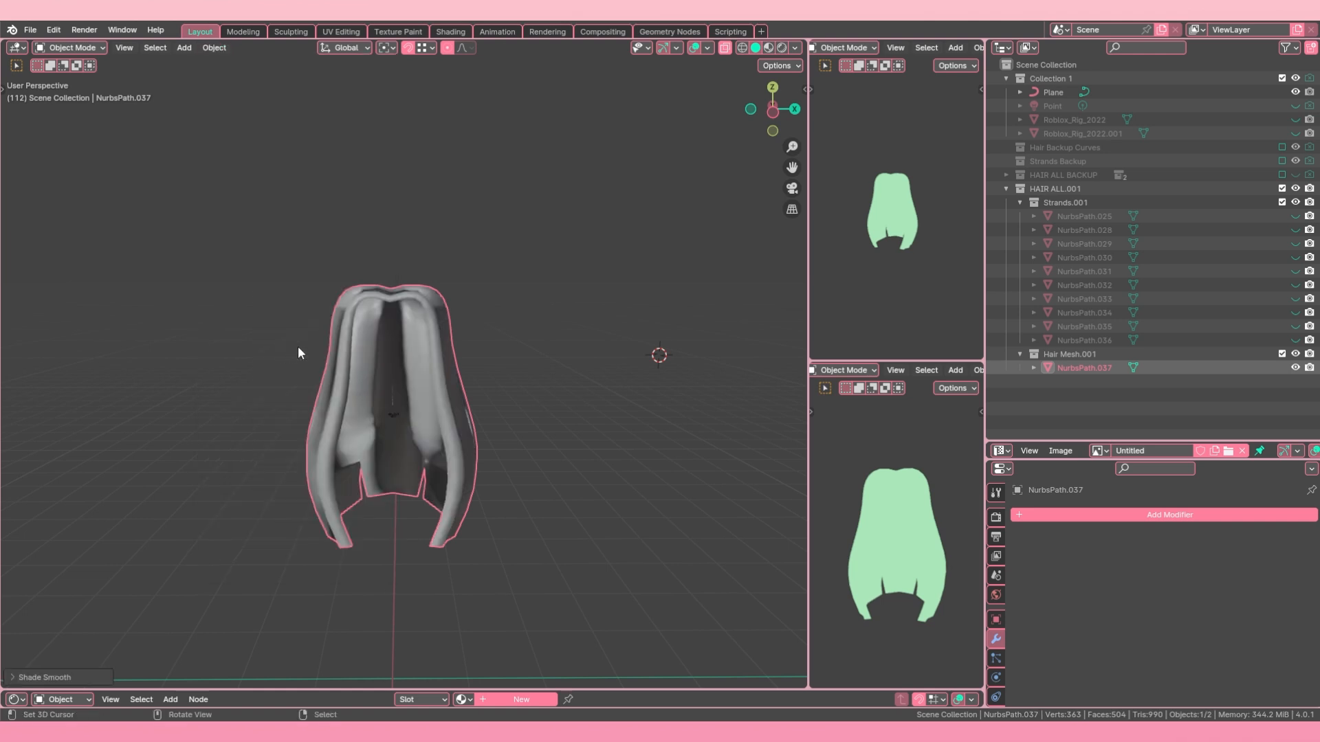
middle_click_drag(297, 349, 400, 316)
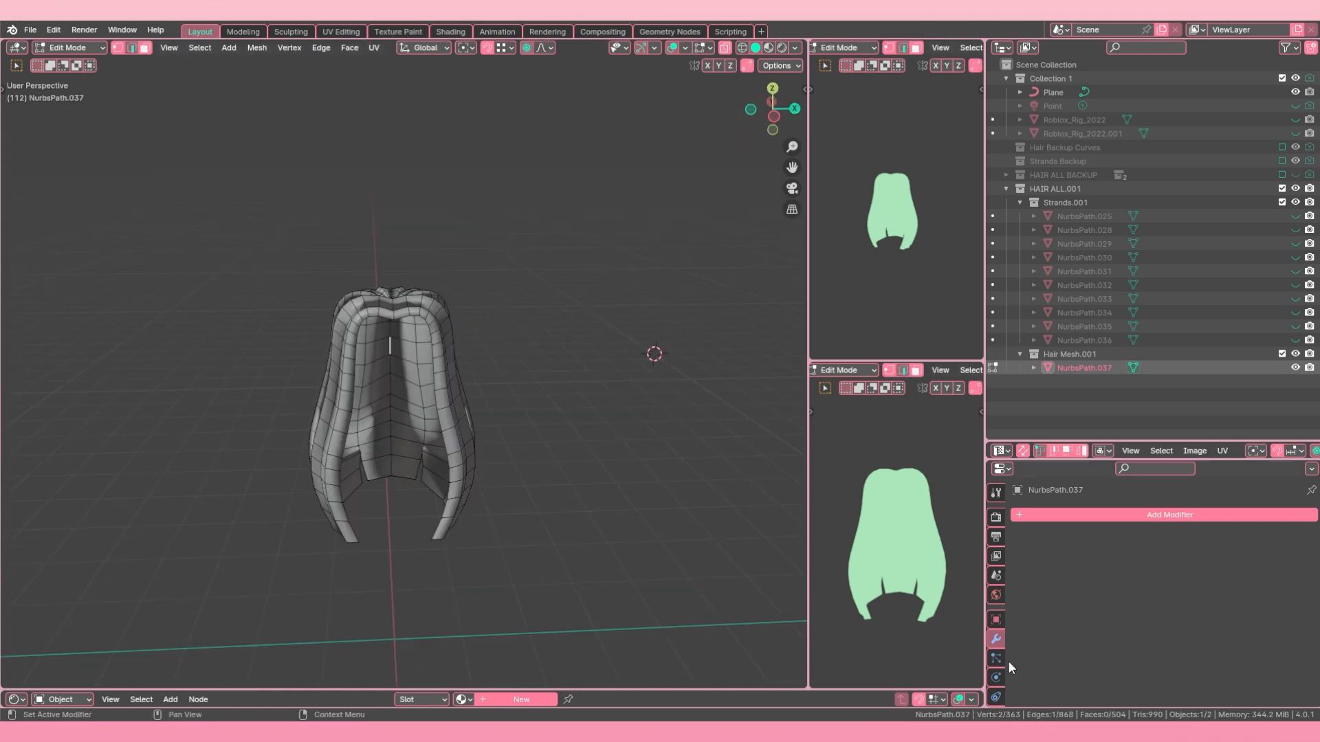
Step: Enable Auto Smooth for the base hair's normals and set its angle to 180°
scroll(999, 651, "down", 2)
left_click(997, 672)
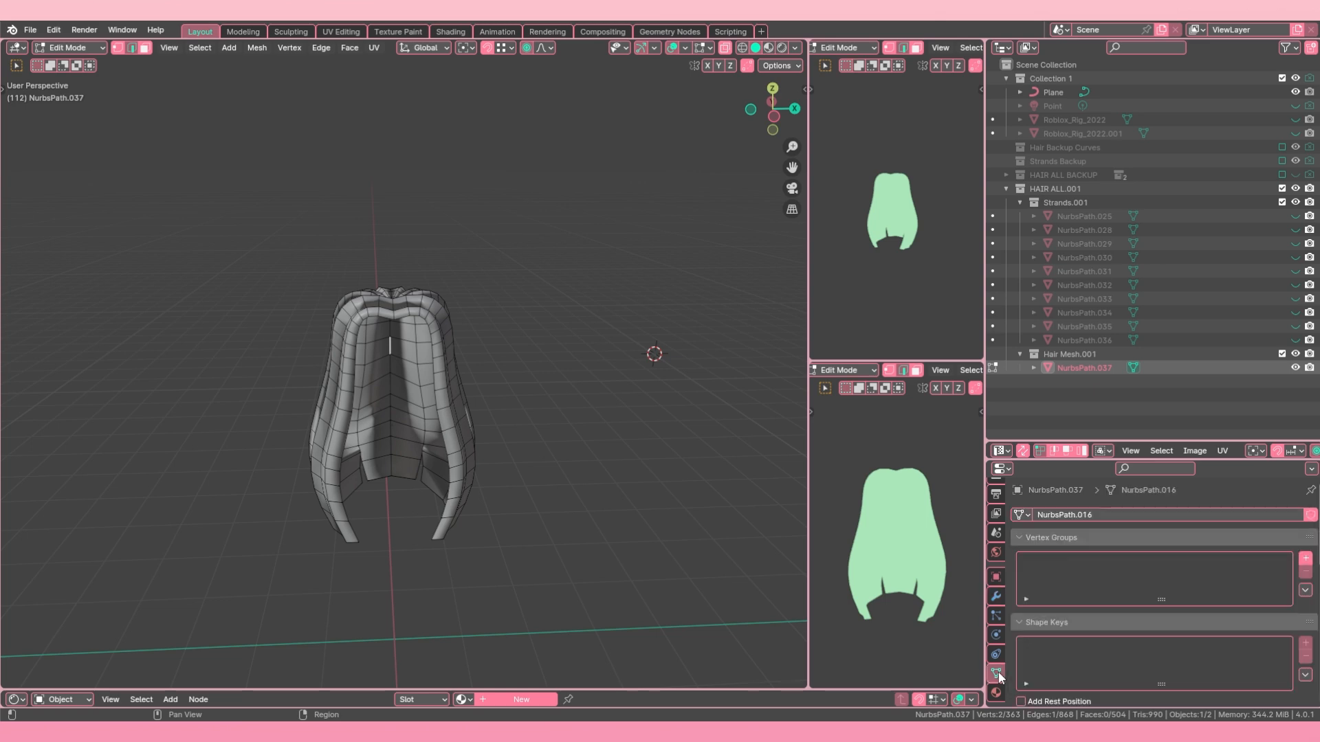
scroll(1045, 570, "down", 5)
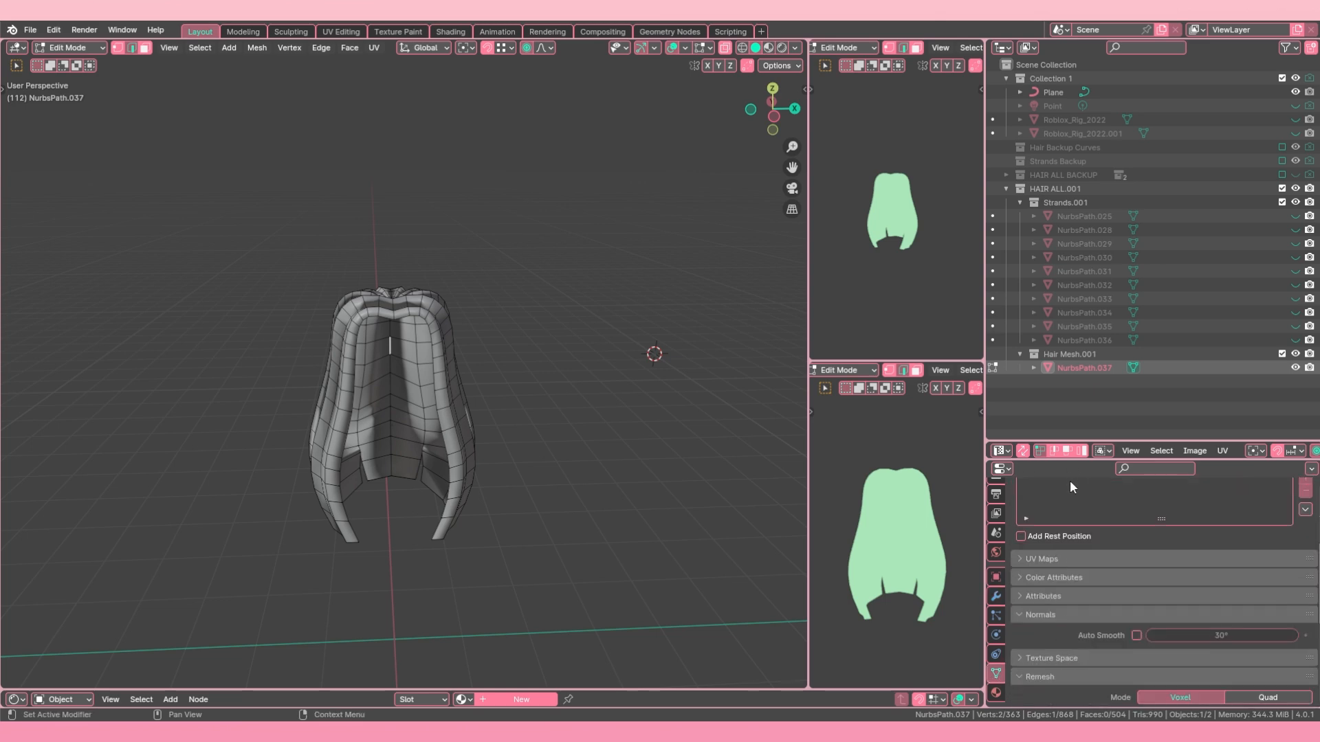
left_click_drag(1108, 442, 1100, 221)
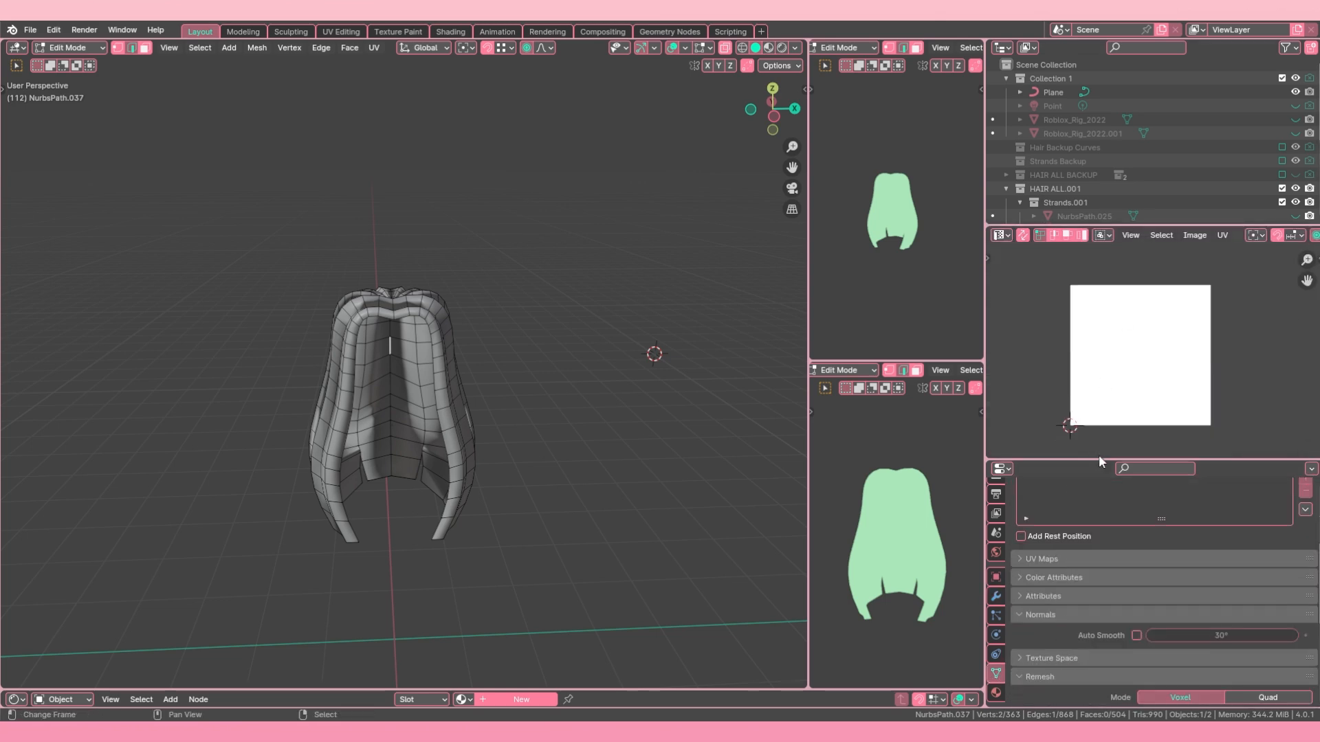
left_click_drag(1098, 453, 1088, 194)
scroll(1119, 397, "up", 5)
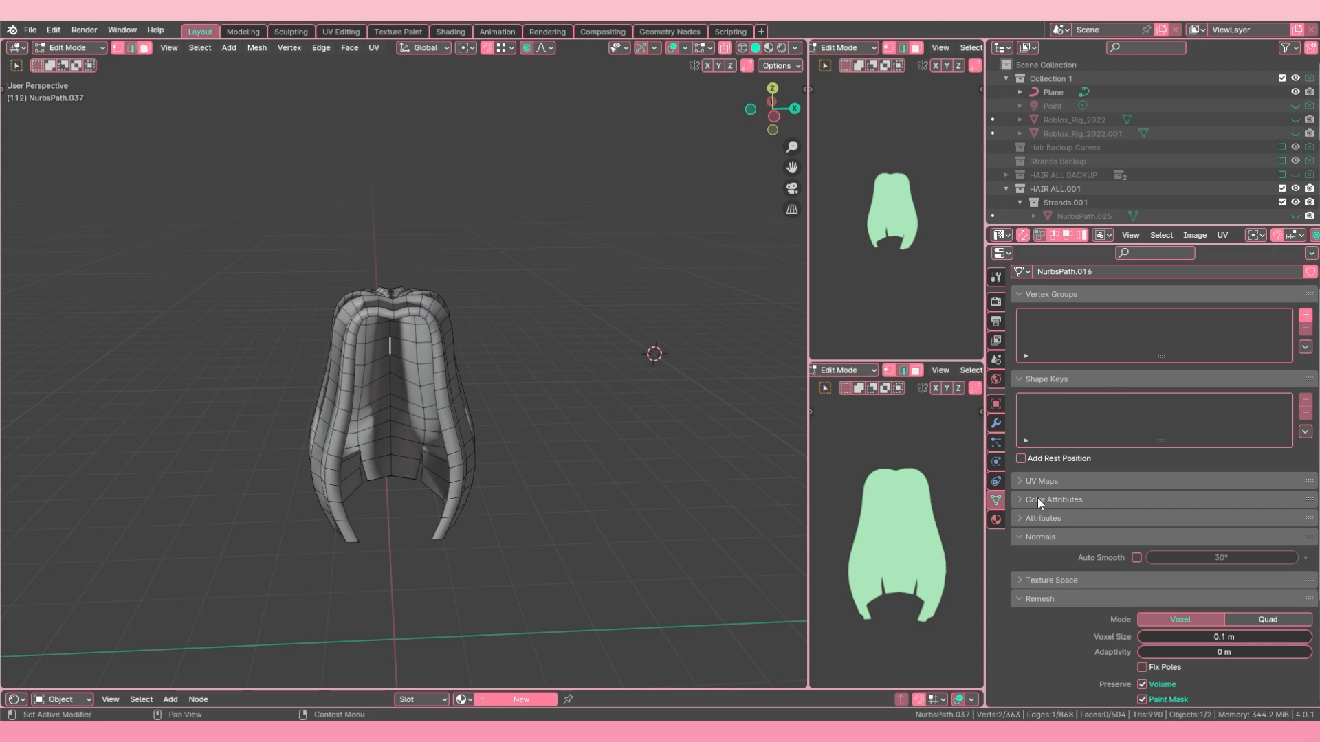
left_click(1021, 537)
left_click(1020, 538)
left_click(1136, 557)
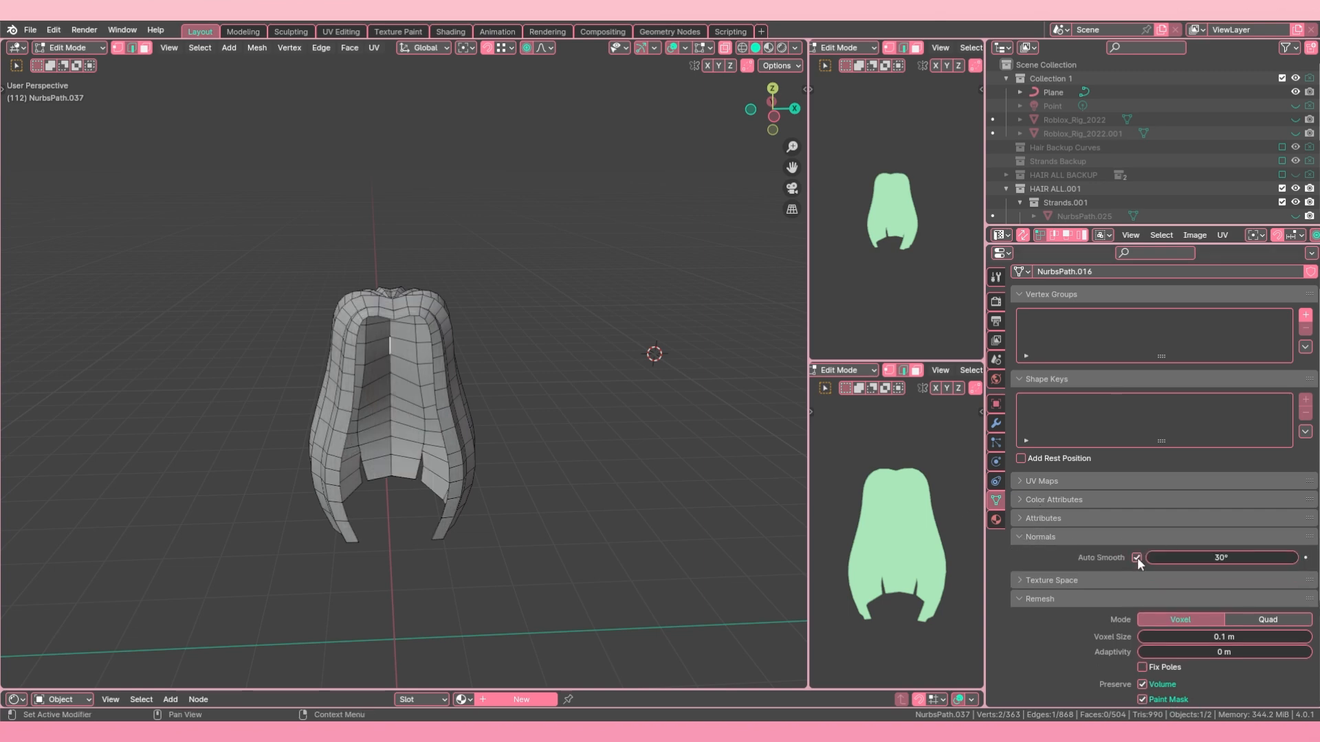
left_click_drag(1161, 558, 1237, 557)
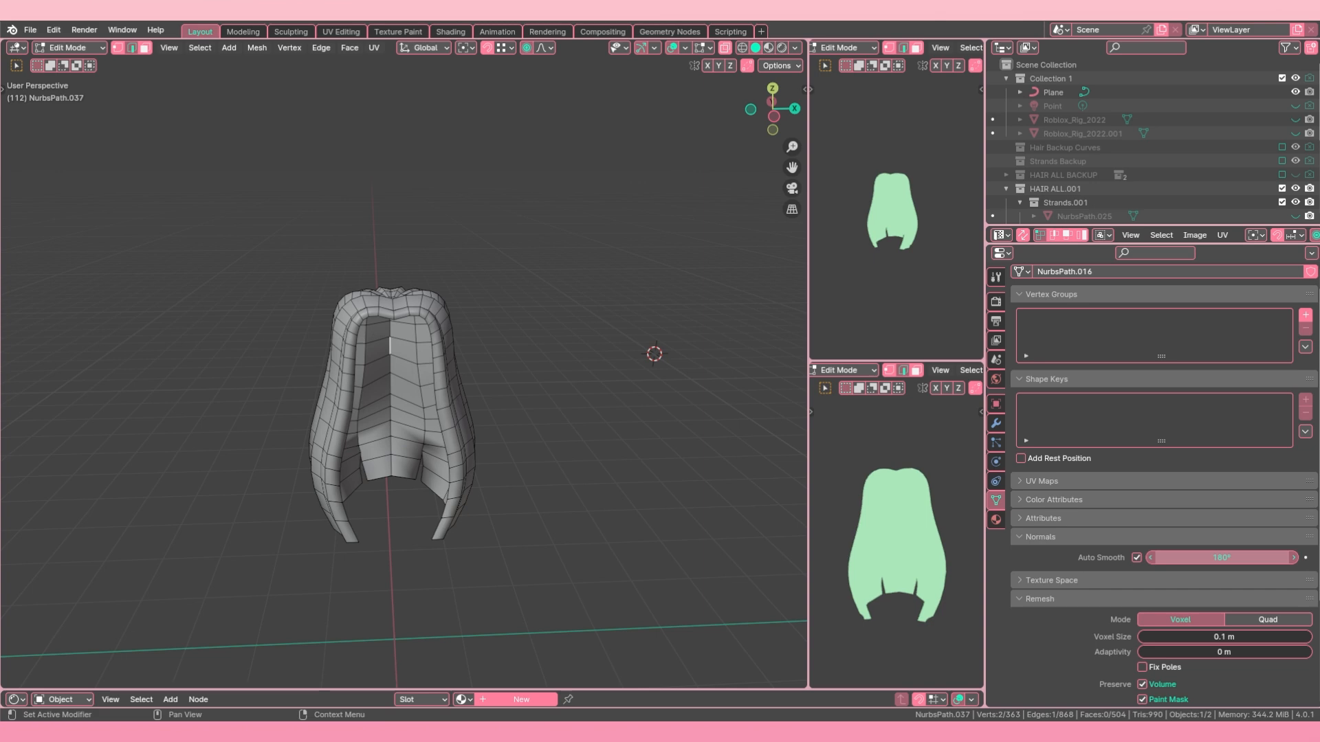
scroll(440, 400, "down", 2)
Step: Select the lengthwise edge loops all around the base hair and mark them as sharp
key("Tab")
middle_click_drag(445, 398, 395, 381)
key("Tab")
left_click(418, 363, "alt")
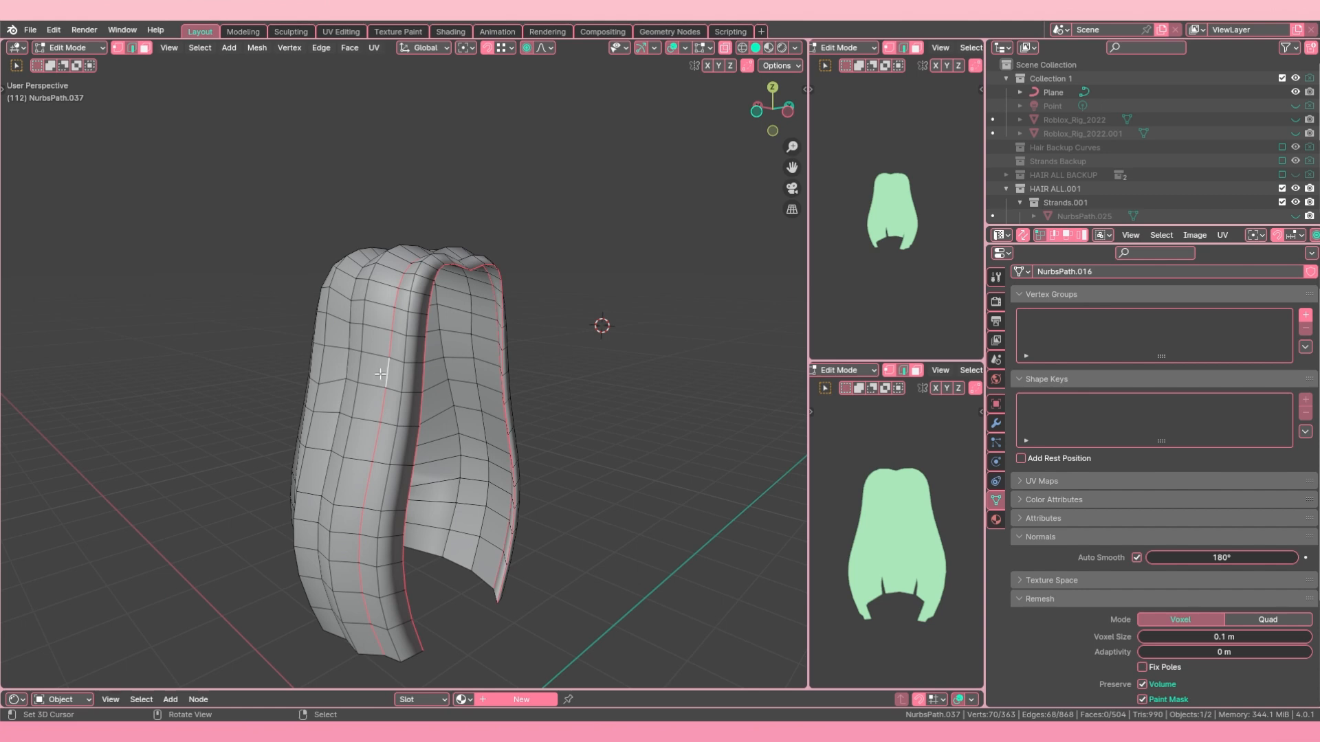
scroll(381, 374, "up", 2)
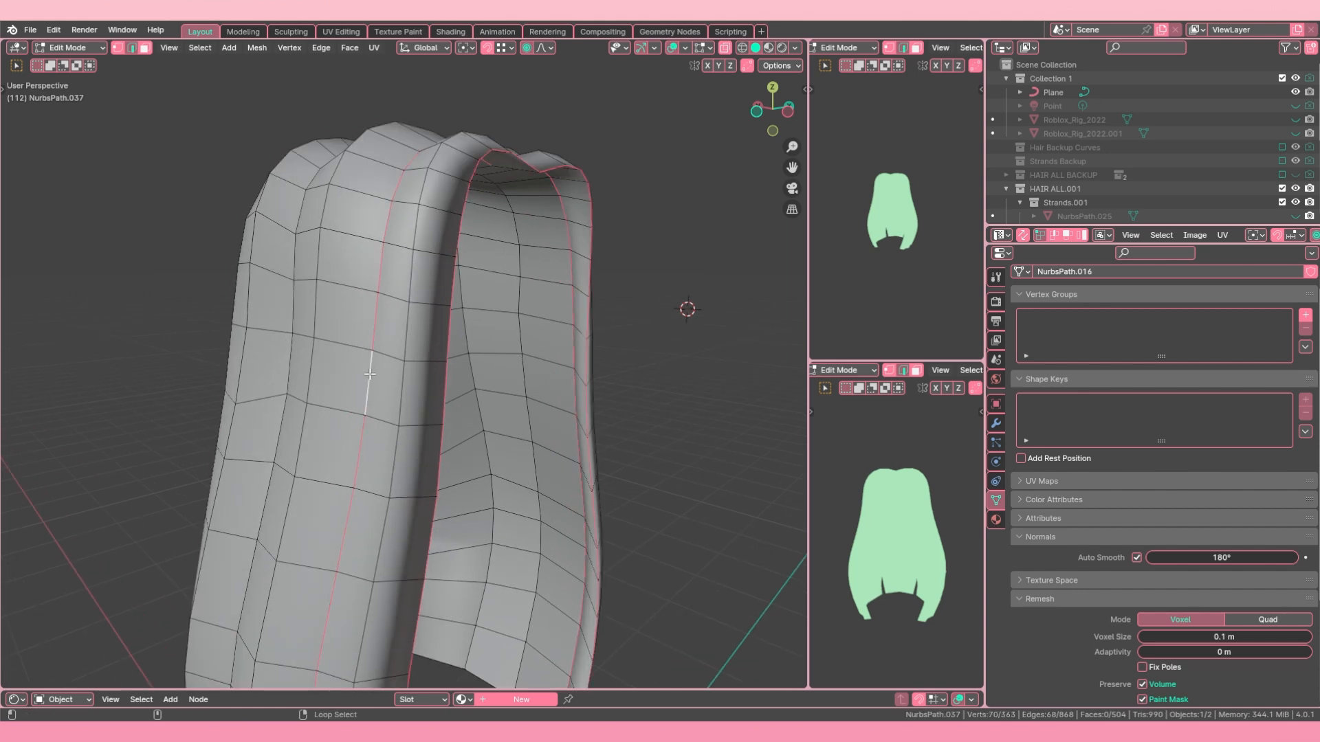
left_click(408, 381, "alt+shift")
middle_click_drag(408, 380, 386, 245)
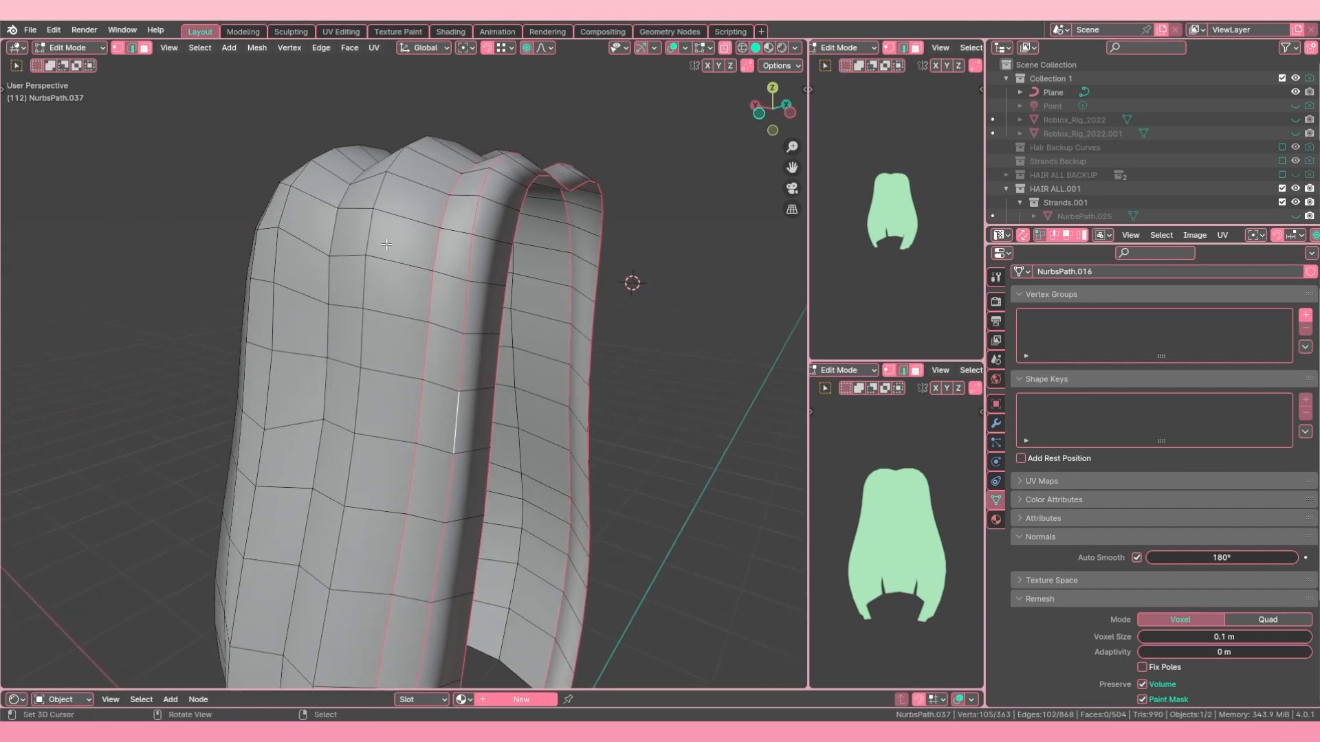
left_click(351, 329, "alt+shift")
middle_click_drag(351, 328, 485, 307)
left_click(413, 347, "alt+shift")
left_click(375, 313, "alt+shift")
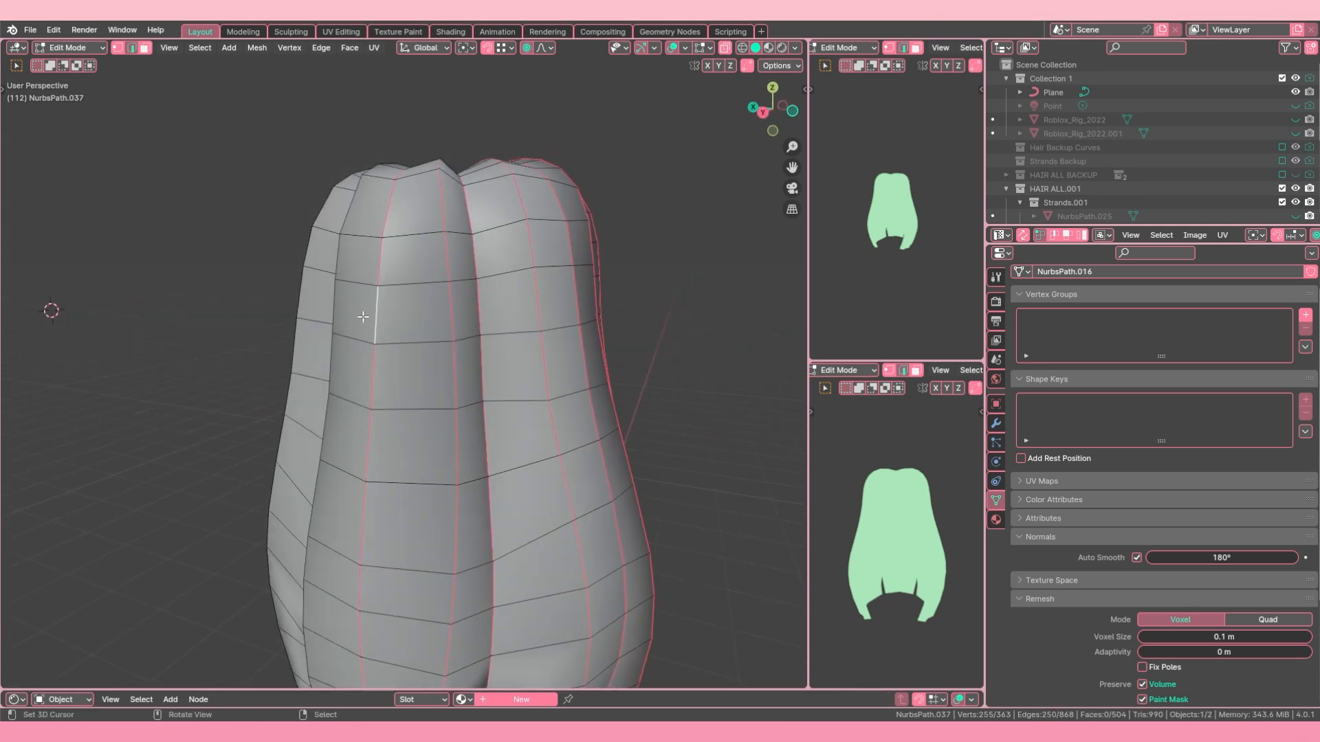
middle_click_drag(375, 314, 373, 467)
left_click(418, 320, "alt+shift")
scroll(417, 320, "down", 3)
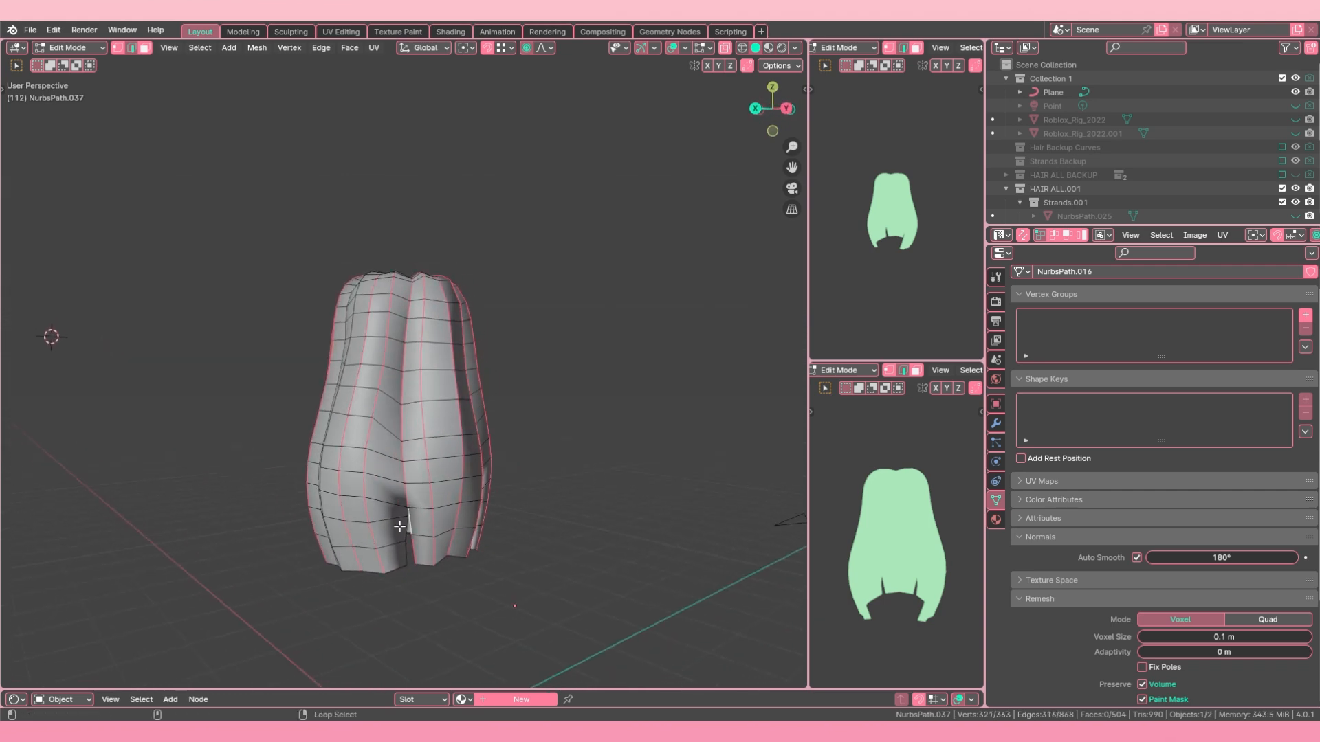
middle_click_drag(396, 526, 495, 515)
left_click(394, 504, "alt+shift")
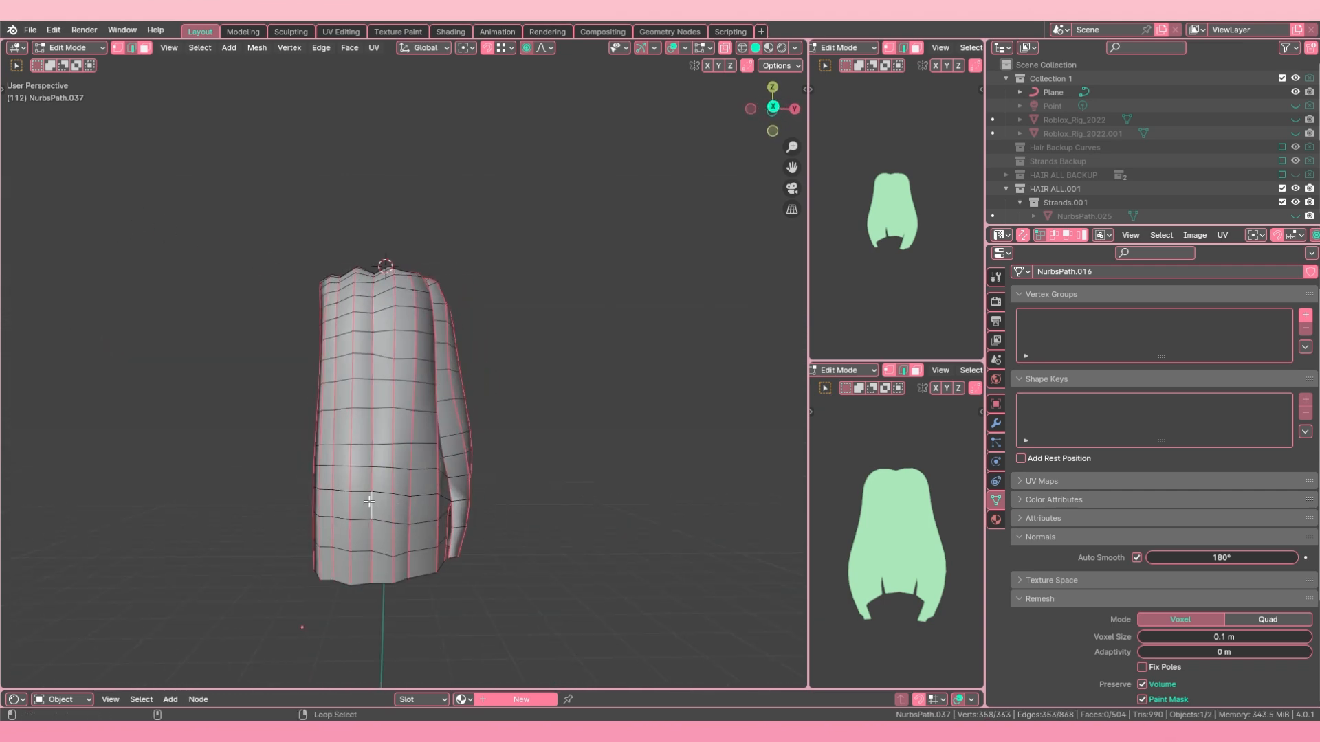
middle_click_drag(370, 502, 401, 304)
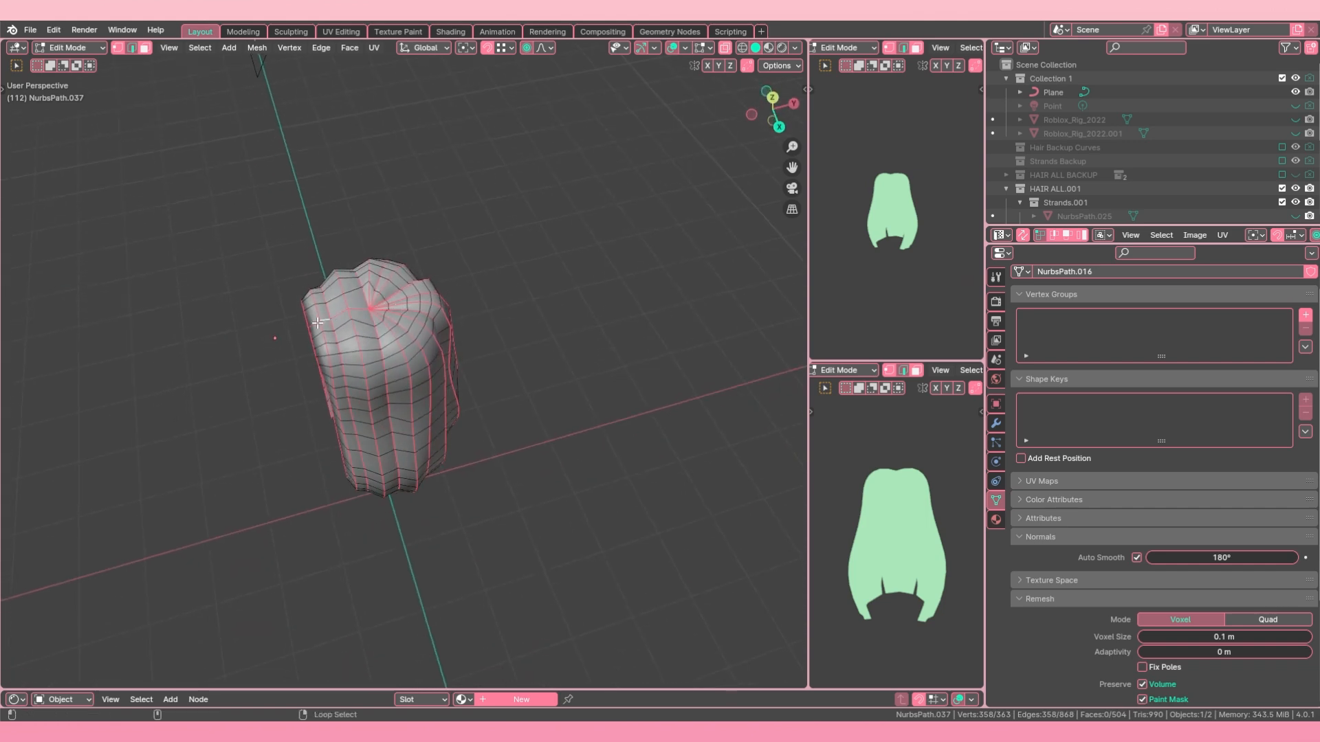
middle_click_drag(317, 323, 410, 370)
key("ctrl+e")
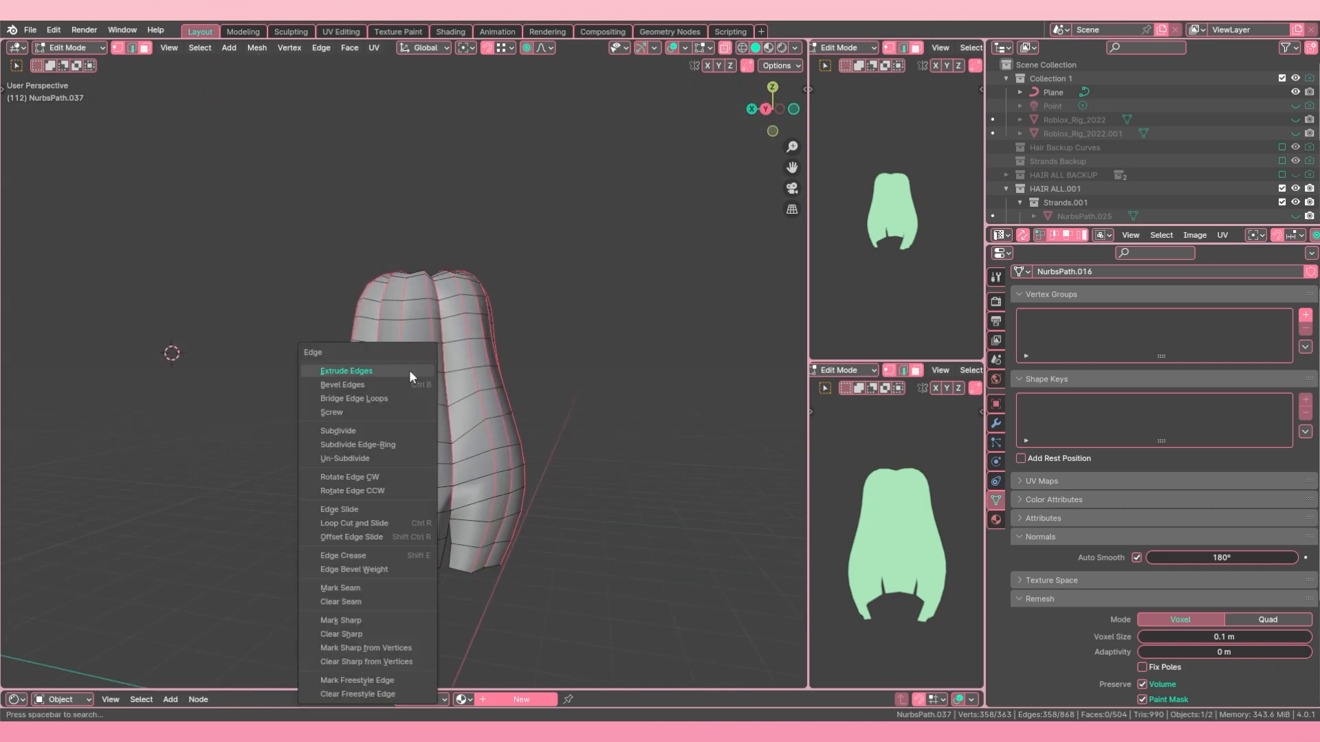
key("ctrl+e")
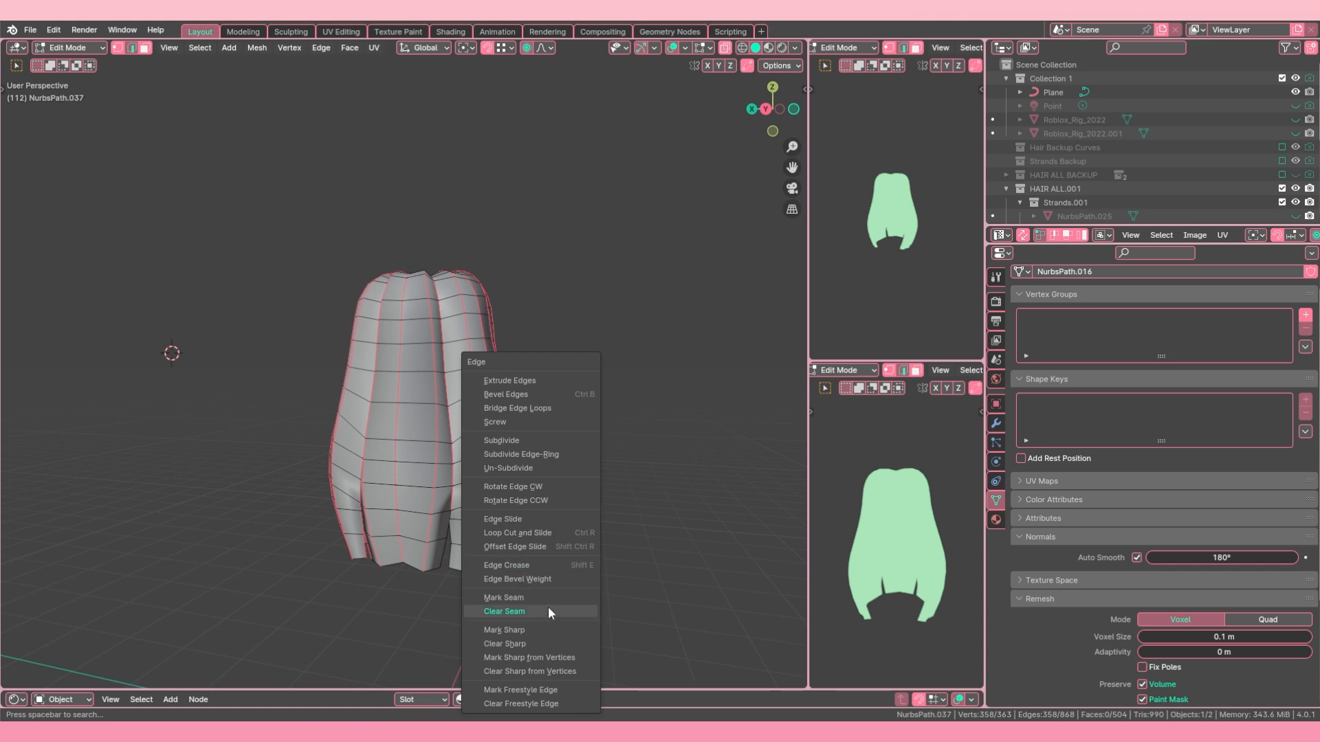
left_click(518, 630)
Step: Mark the edges along the slit at the base hair's lower back as sharp and check the shading in Object Mode
middle_click_drag(518, 630, 403, 430)
scroll(403, 431, "up", 3)
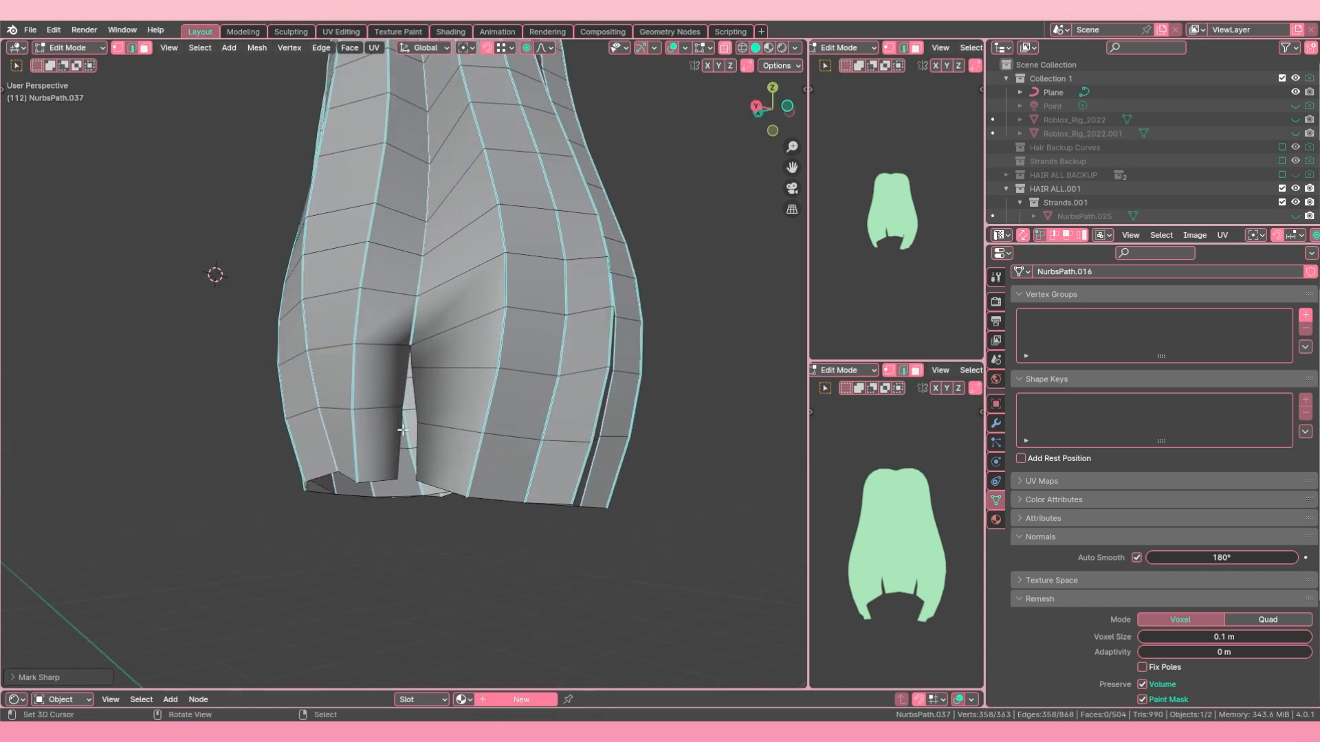
key("ctrl+e")
left_click(401, 384)
middle_click_drag(401, 383, 9, 422)
scroll(371, 374, "down", 4)
key("Tab")
middle_click_drag(385, 369, 887, 380)
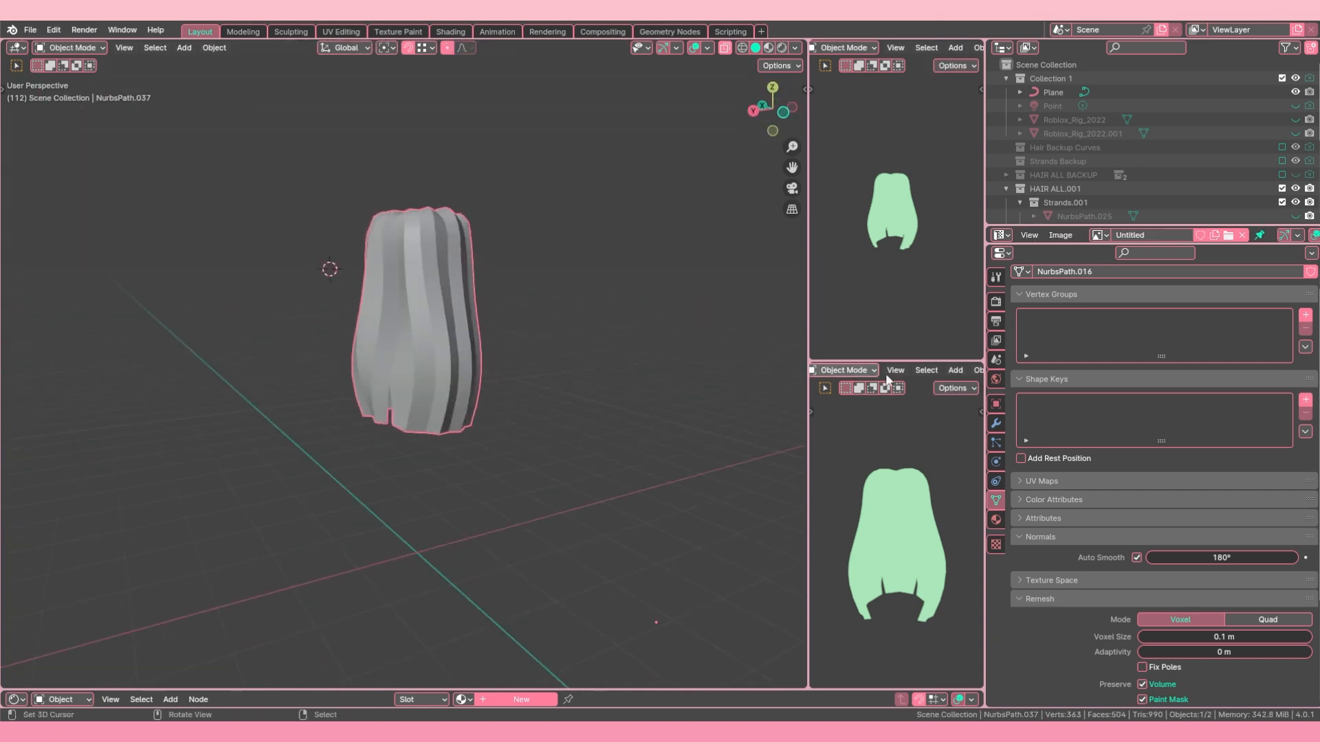
middle_click_drag(756, 375, 315, 356)
scroll(315, 356, "up", 4)
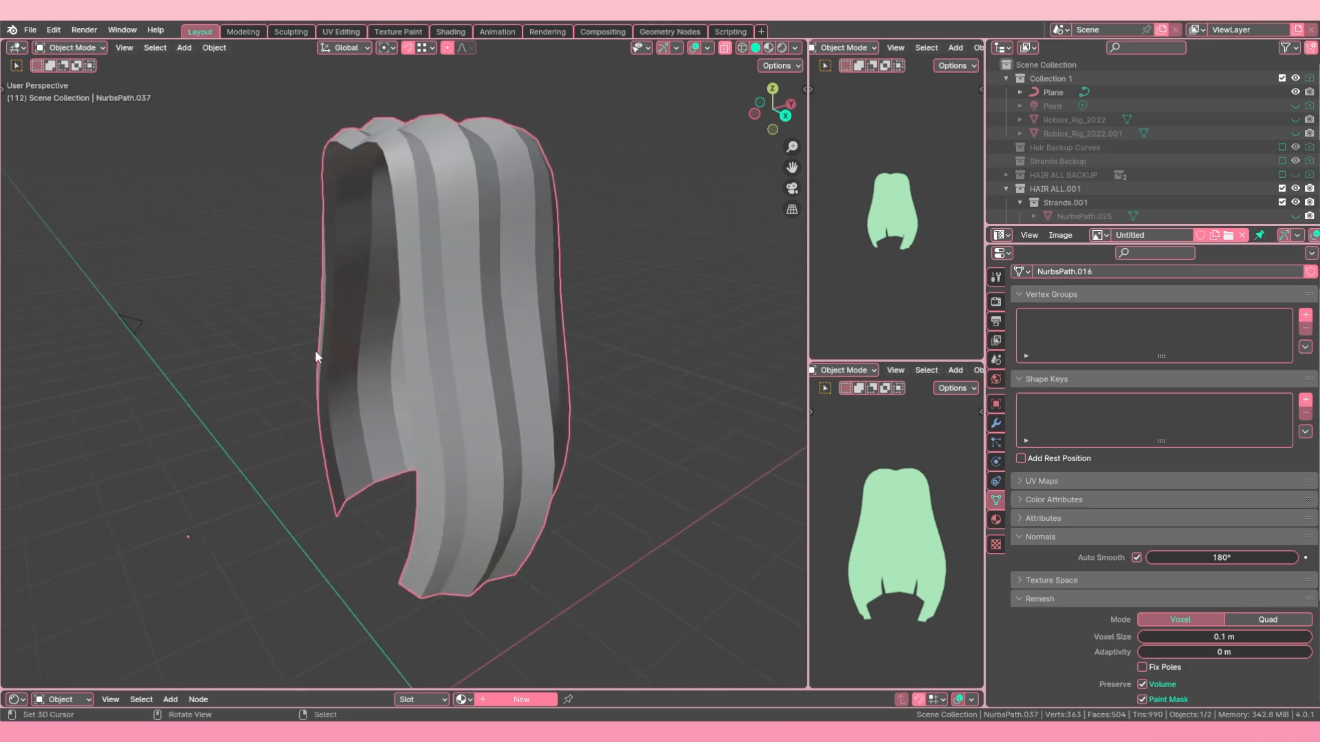
Step: Clear the sharp marks from every other lengthwise loop, along the base hair's ridges, and check the result in Object Mode
key("Tab")
middle_click_drag(624, 220, 413, 370)
right_click(310, 333, "alt+shift")
right_click(378, 352, "alt+shift")
right_click(352, 363, "alt+shift")
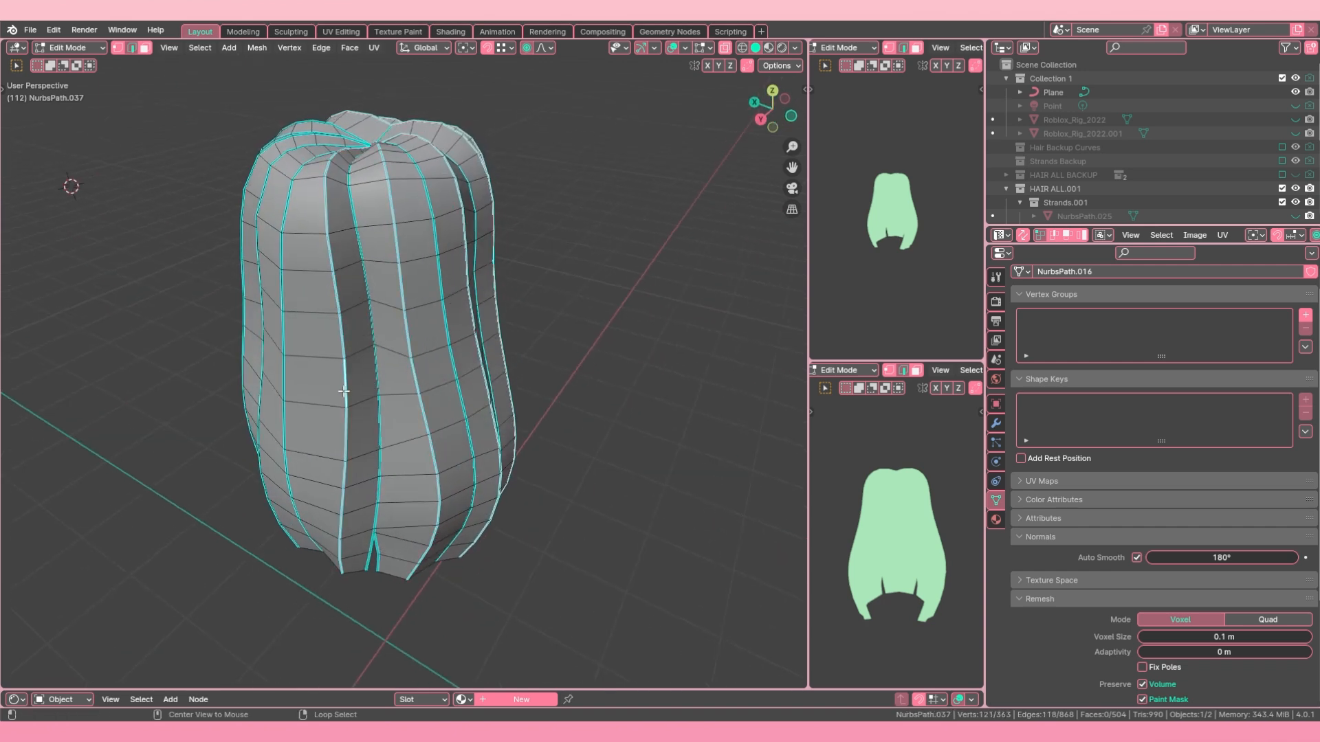
middle_click_drag(344, 392, 426, 407)
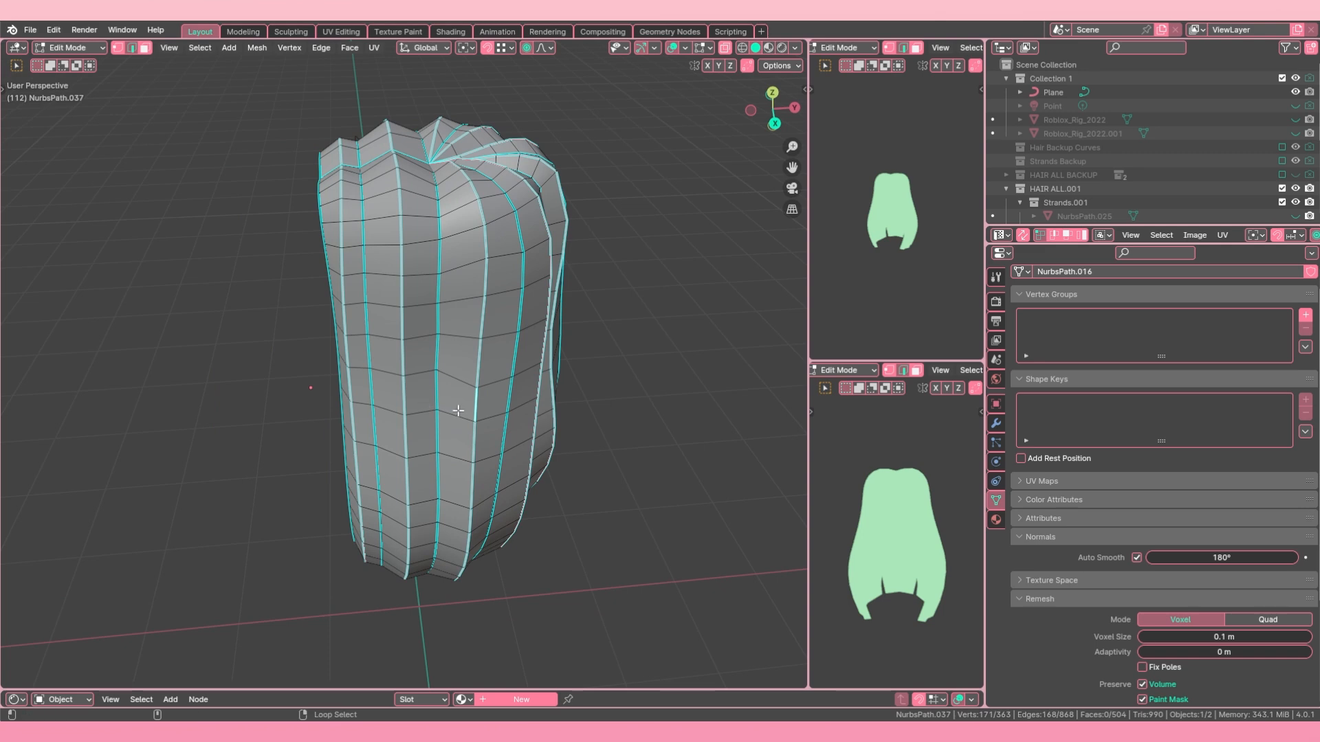
key("ctrl+e")
left_click(427, 427)
key("Tab")
middle_click_drag(543, 431, 321, 408)
middle_click_drag(525, 395, 299, 390)
key("Tab")
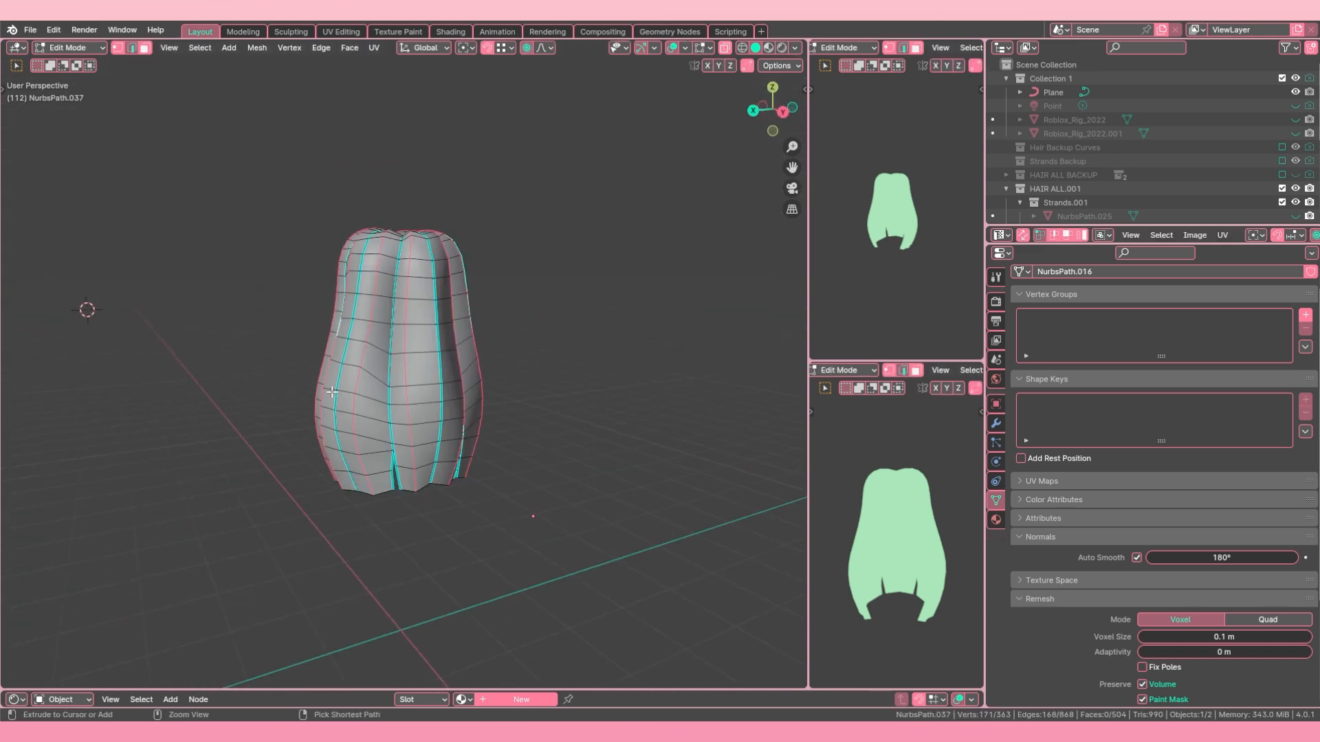
middle_click_drag(530, 398, 539, 412)
key("Tab")
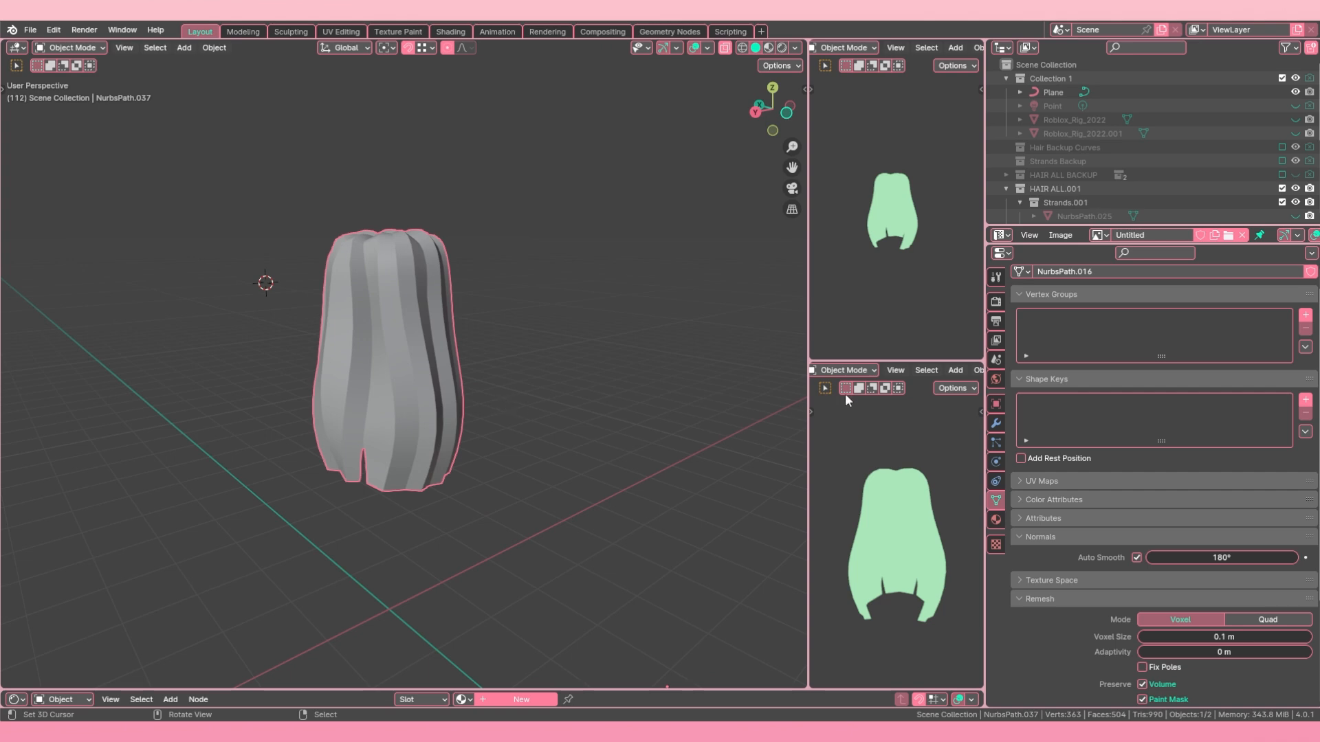
middle_click_drag(691, 375, 790, 330)
Step: Enlarge the object list and unhide all detail strands in the Strands.001 collection
scroll(1216, 191, "down", 2)
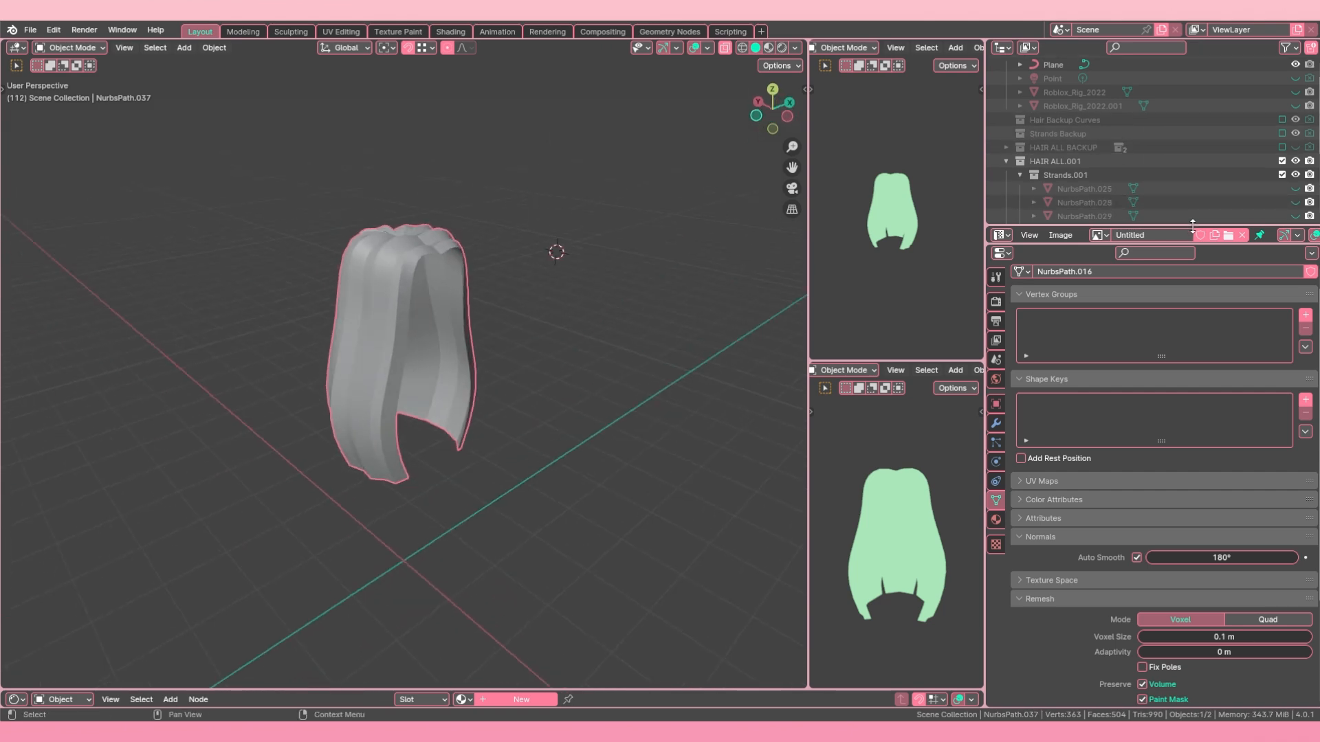
left_click(1166, 244)
left_click_drag(1166, 244, 1158, 314)
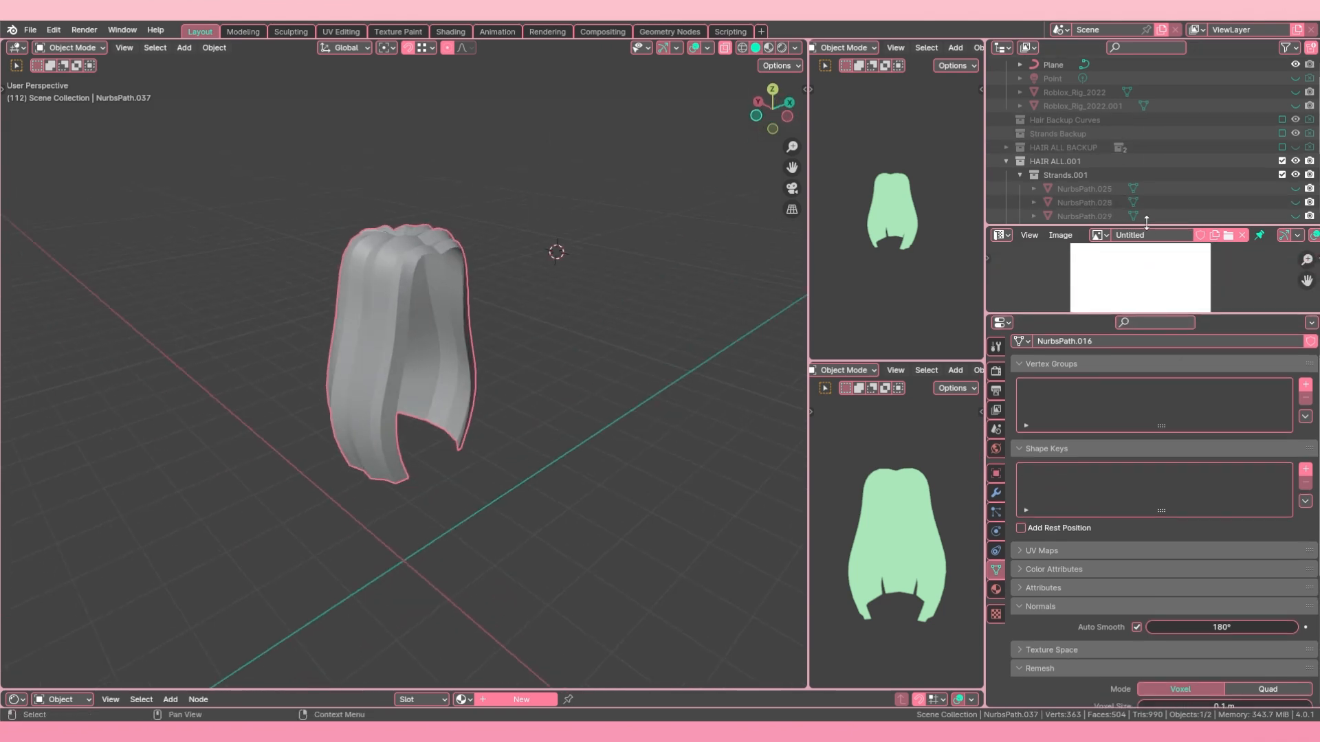
left_click_drag(1146, 226, 1175, 295)
scroll(1228, 224, "down", 2)
left_click_drag(1295, 128, 1295, 252)
Step: Select every strand in Strands.001 and join them into one mesh with NurbsPath.025 as the active object
left_click(1080, 126)
left_click(1090, 248, "shift")
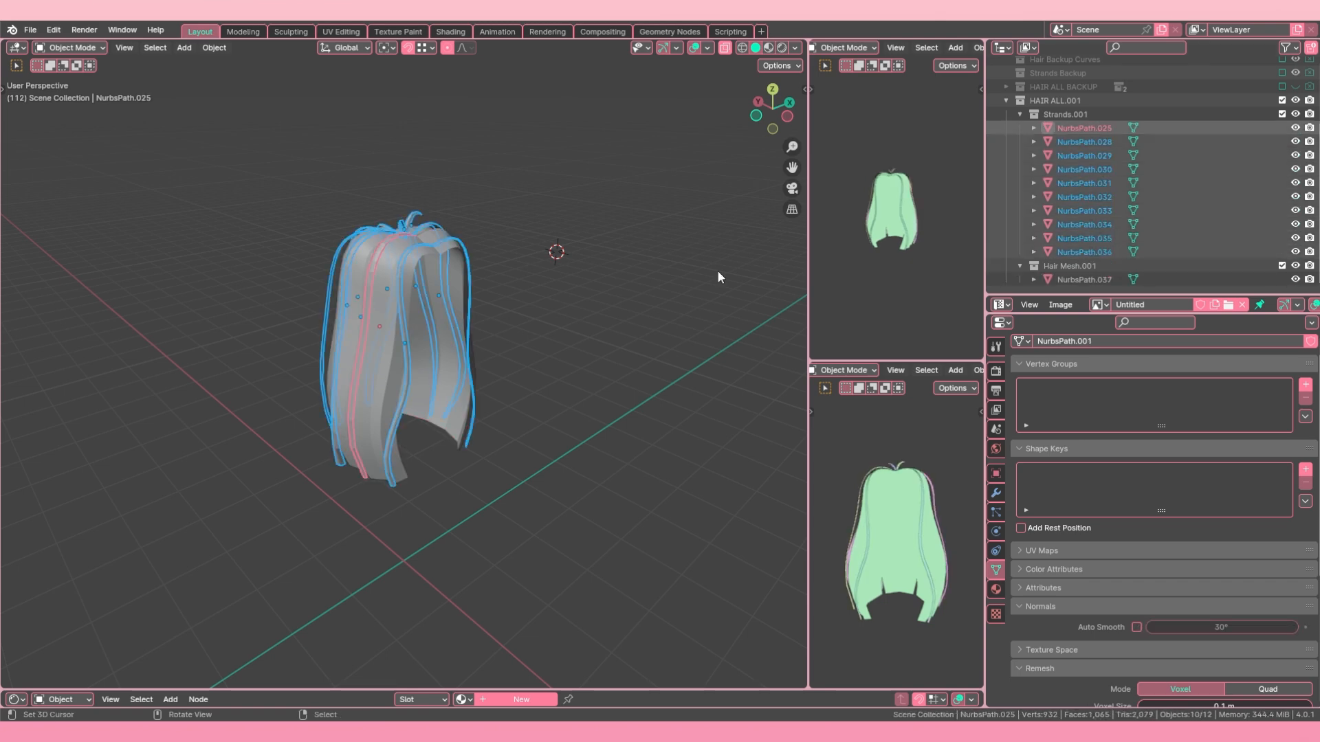
left_click(1079, 125)
left_click(1083, 253, "shift")
mouse_move(447, 307)
middle_mouse_down()
mouse_move(402, 308)
mouse_move(442, 315)
middle_mouse_up()
key("ctrl+j")
scroll(436, 299, "down", 2)
scroll(447, 311, "up", 5)
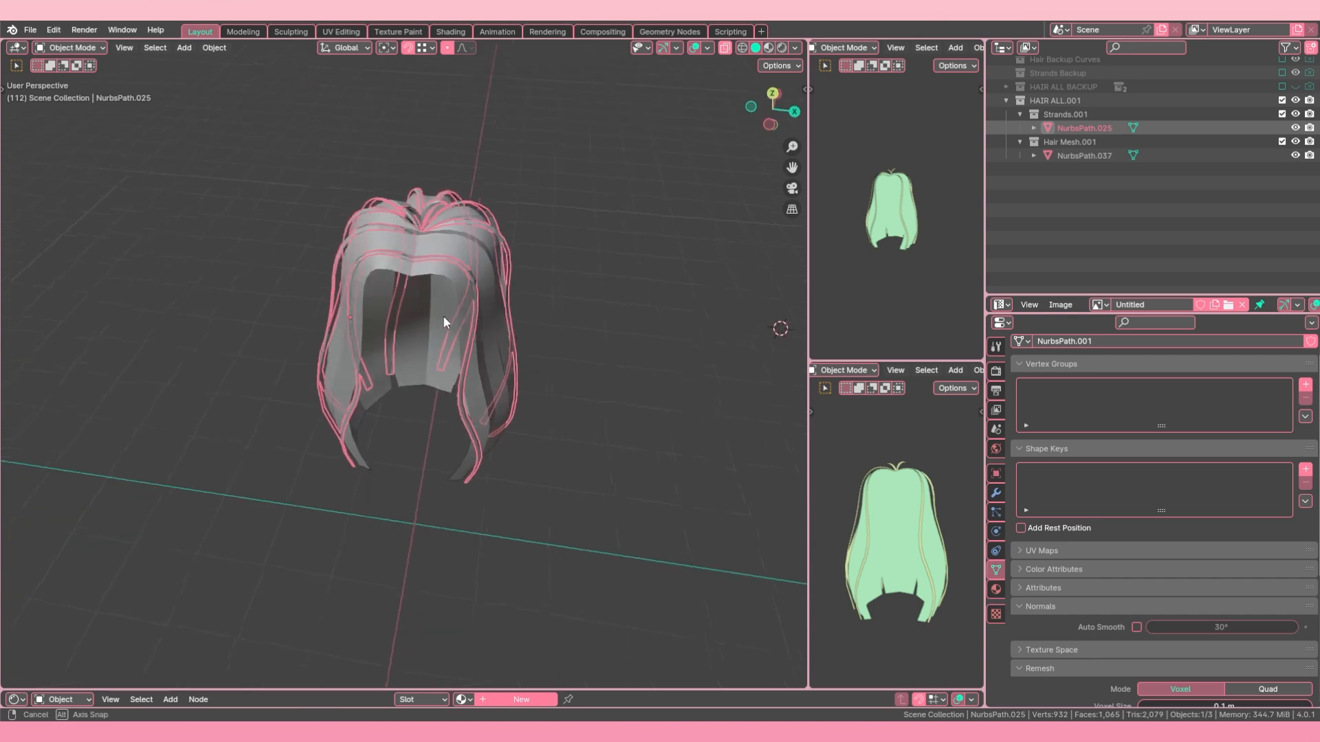
Step: Shade the joined strands NurbsPath.025 smooth and enable Auto Smooth with an angle of 177°
key("alt+a")
right_click(522, 212)
right_click(501, 217)
right_click(487, 193)
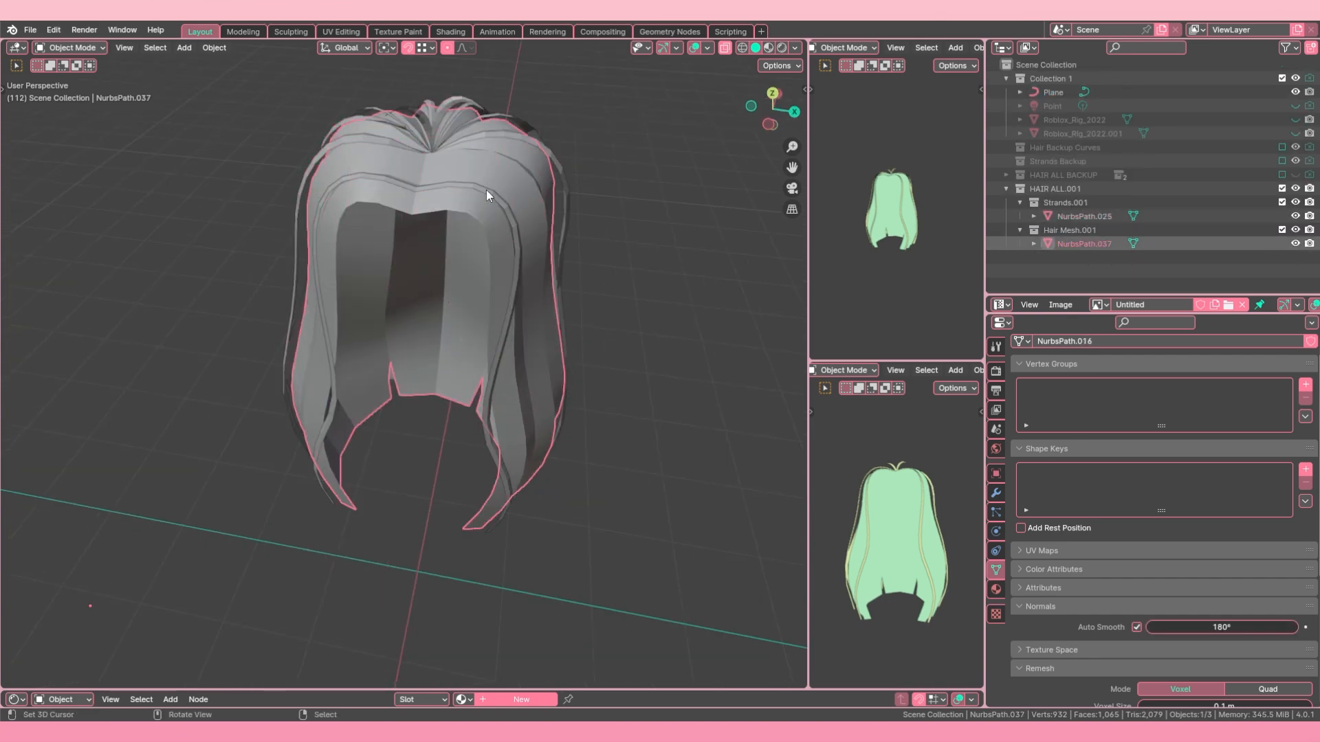
right_click(508, 214)
left_click(215, 47)
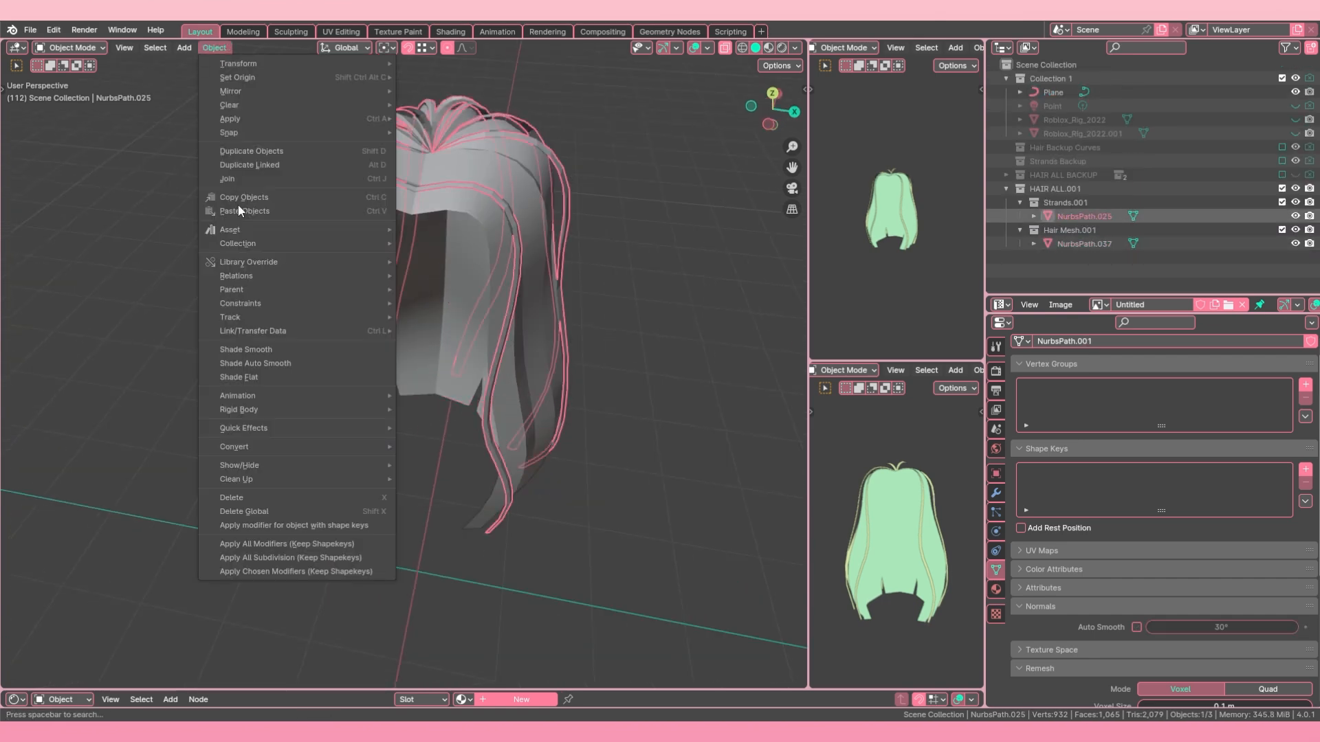
left_click(278, 350)
left_click(1136, 627)
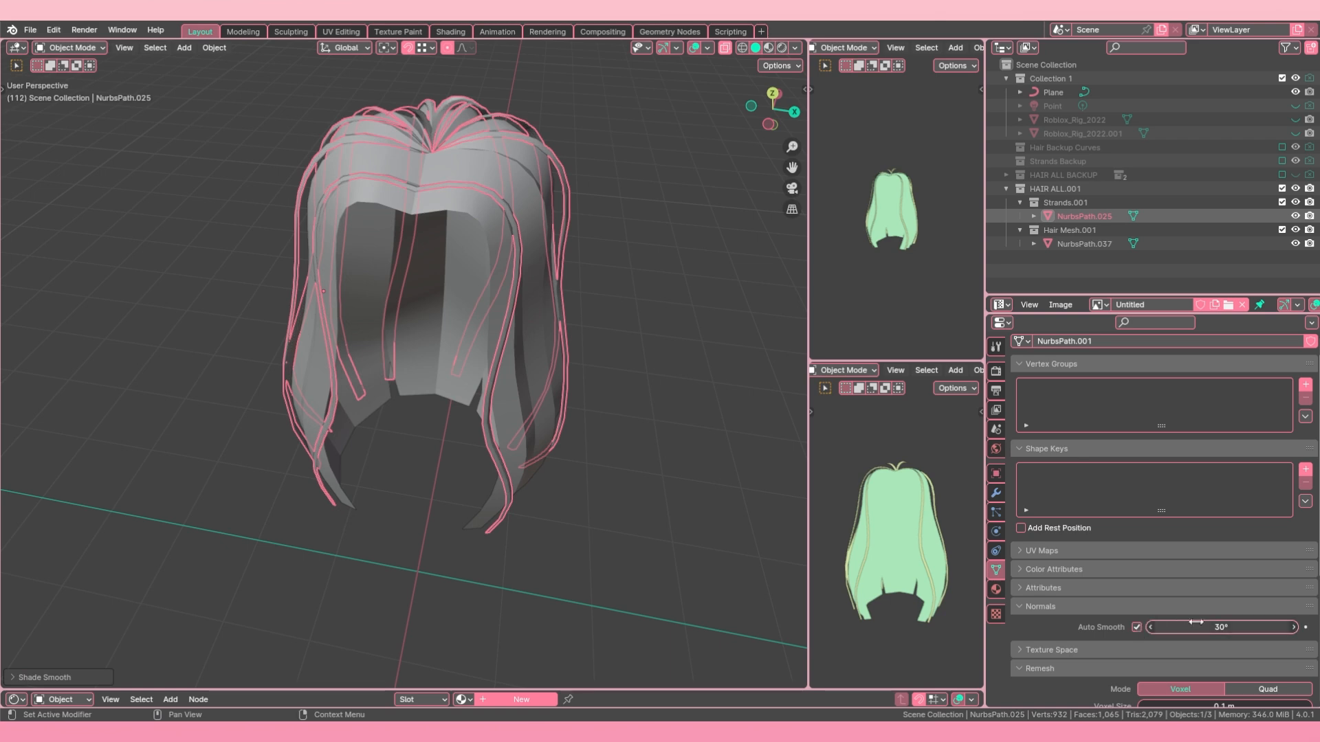
left_click_drag(1197, 625, 1299, 625)
Step: Select lengthwise edge loops along the strands of NurbsPath.025 in Edit Mode, undoing stray crosswise loop selections
middle_click_drag(5, 361, 272, 281)
key("Tab")
scroll(433, 295, "up", 2)
right_click(443, 247, "alt")
right_click(459, 251, "alt+shift")
right_click(447, 253, "alt+shift")
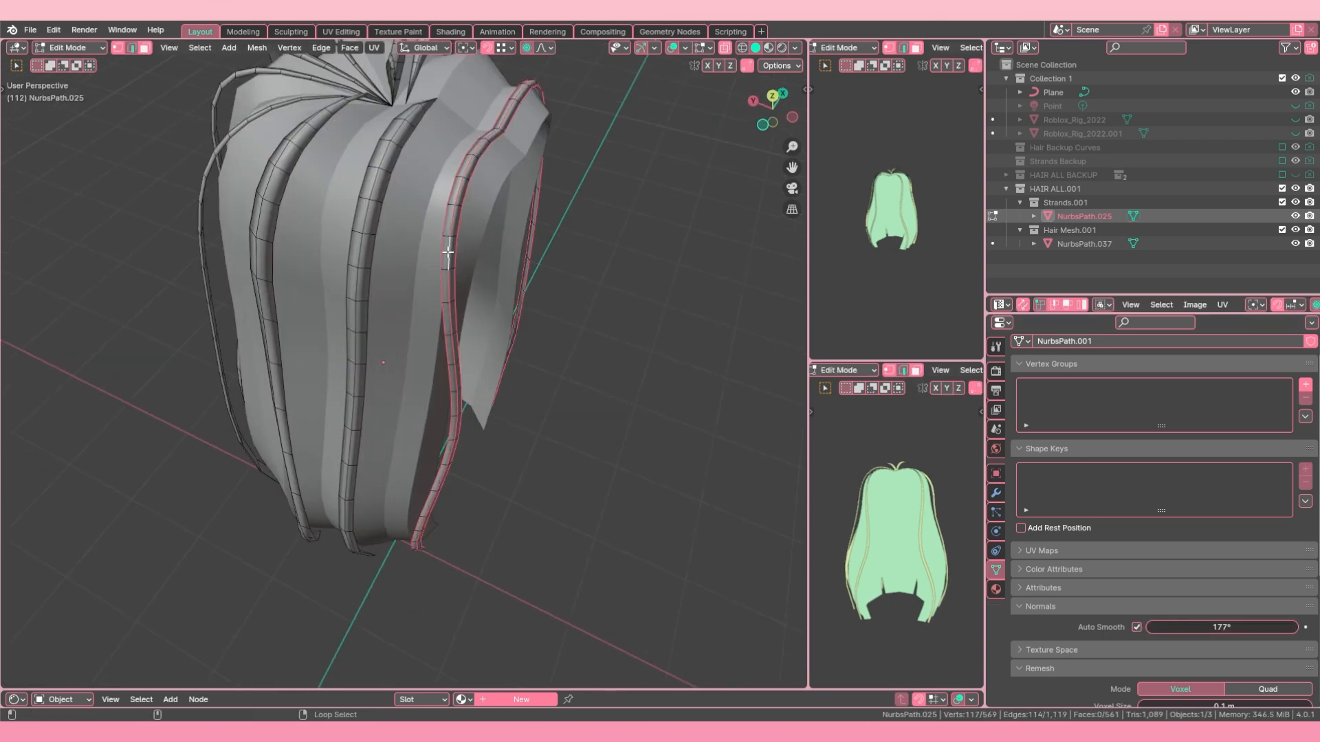
middle_click_drag(359, 250, 326, 225)
right_click(318, 234, "alt+shift")
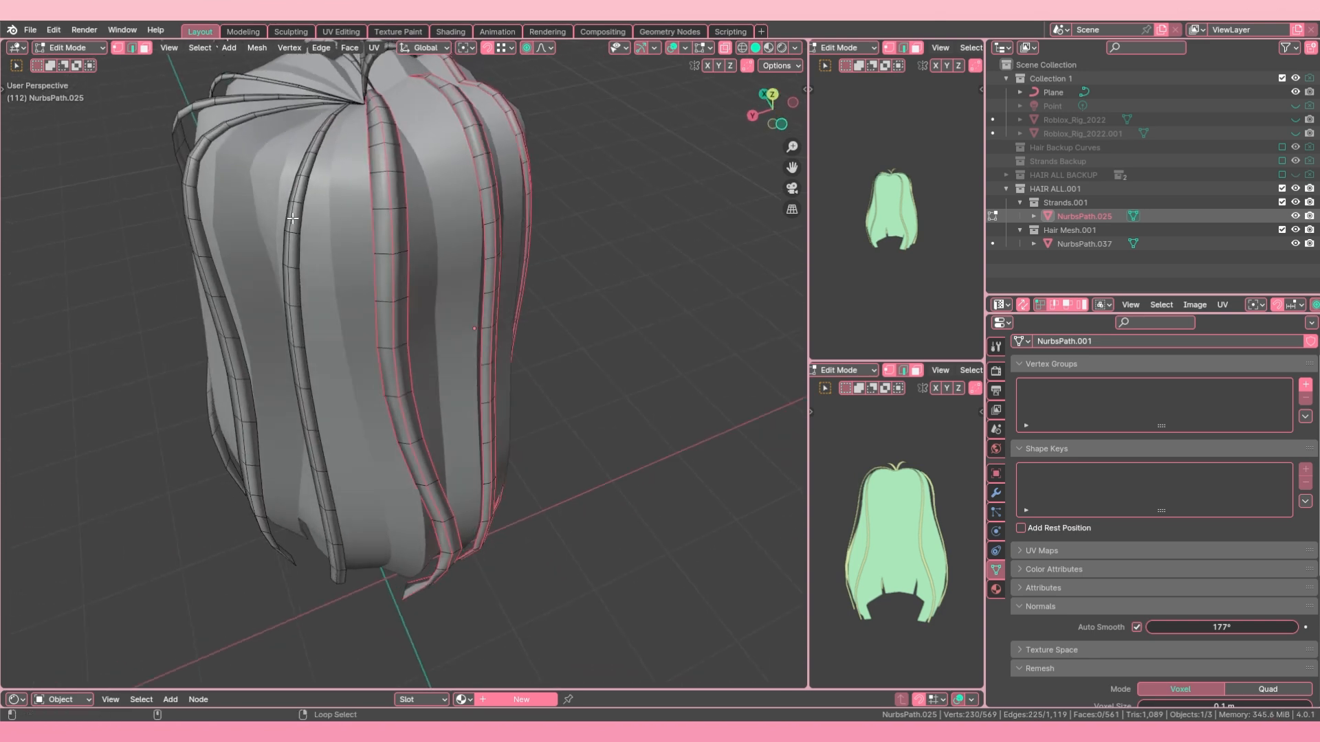
middle_click_drag(280, 221, 360, 286)
right_click(338, 213, "alt+shift")
right_click(330, 214, "alt+shift")
right_click(334, 306, "alt+shift")
right_click(315, 295, "alt+shift")
key("ctrl+z")
key("ctrl+z")
key("ctrl+z")
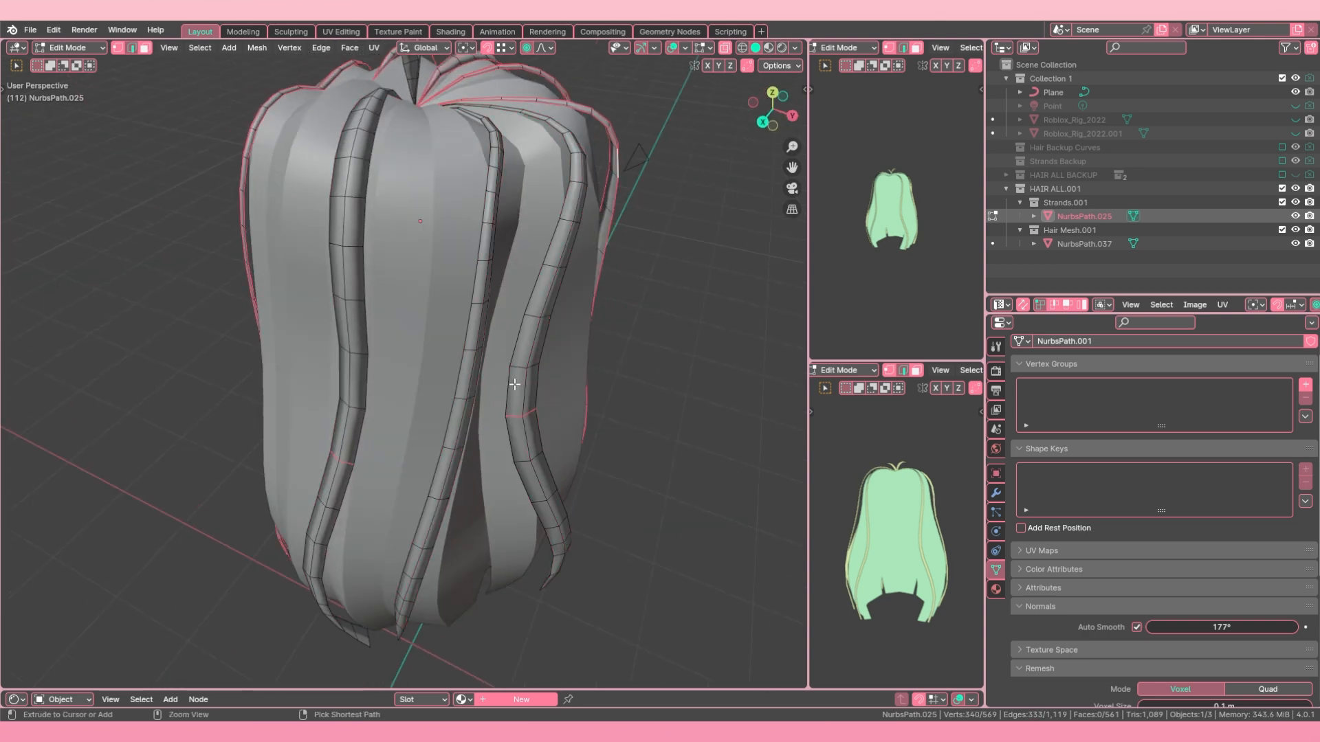
key("ctrl+z")
key("ctrl+z")
Step: Add the remaining lengthwise edge loops of the strands to the selection, mark them sharp and return to Object Mode
middle_click_drag(514, 384, 481, 370)
right_click(448, 371, "alt+shift")
right_click(431, 371, "alt+shift")
right_click(375, 375, "alt+shift")
right_click(363, 376, "alt+shift")
right_click(351, 377, "alt+shift")
right_click(286, 387, "alt+shift")
middle_click_drag(522, 330, 567, 345)
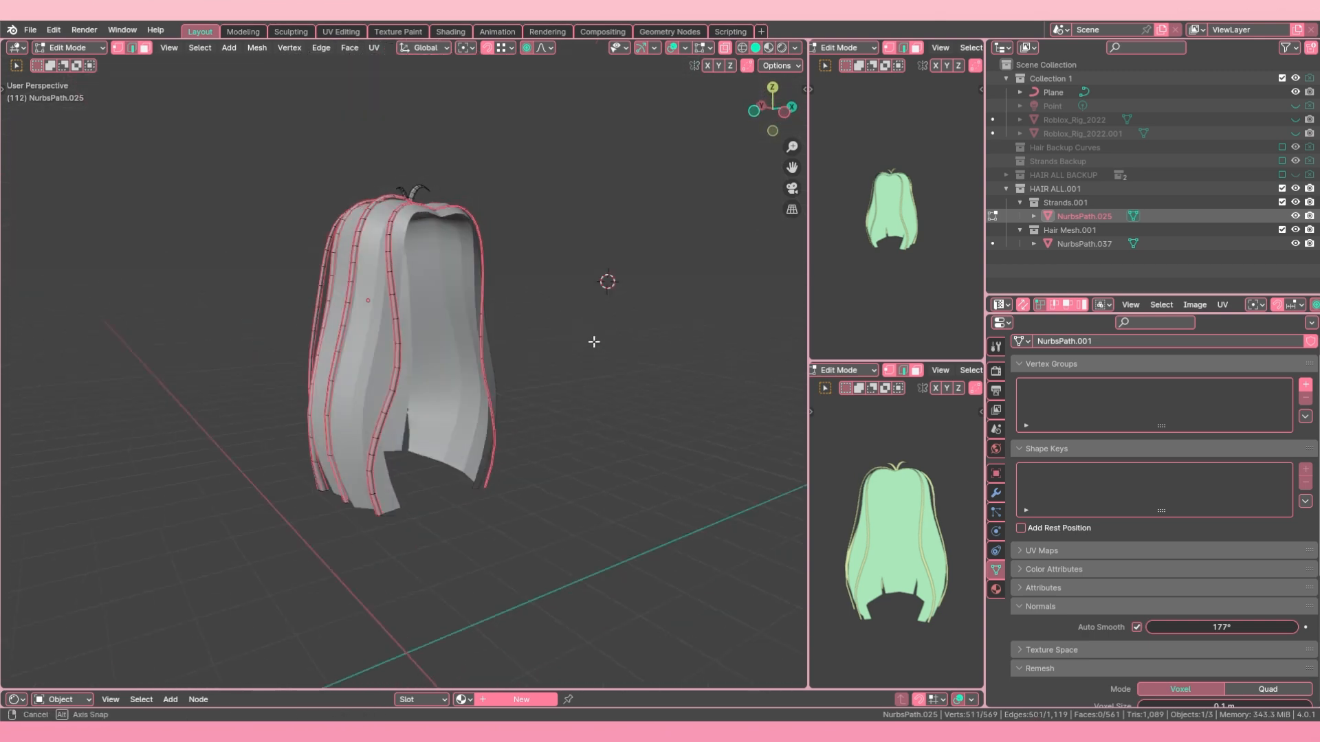
key("ctrl+e")
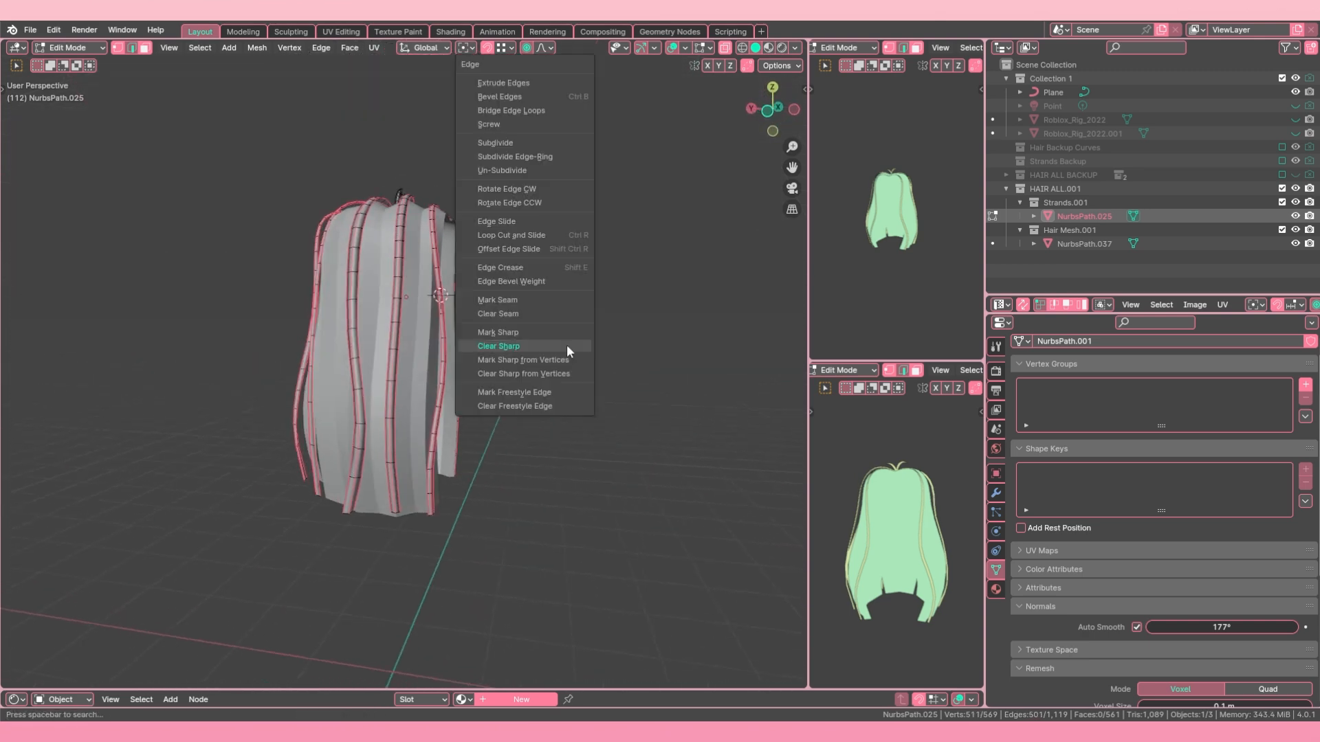
left_click(509, 331)
key("Tab")
Step: Clear the selection, then select the strands NurbsPath.025 together with the base hair mesh NurbsPath.037 as the active object
middle_click_drag(510, 331, 785, 537)
key("alt+a")
middle_click_drag(407, 349, 398, 385)
scroll(364, 368, "up", 2)
left_click(399, 384)
left_click(457, 376, "shift")
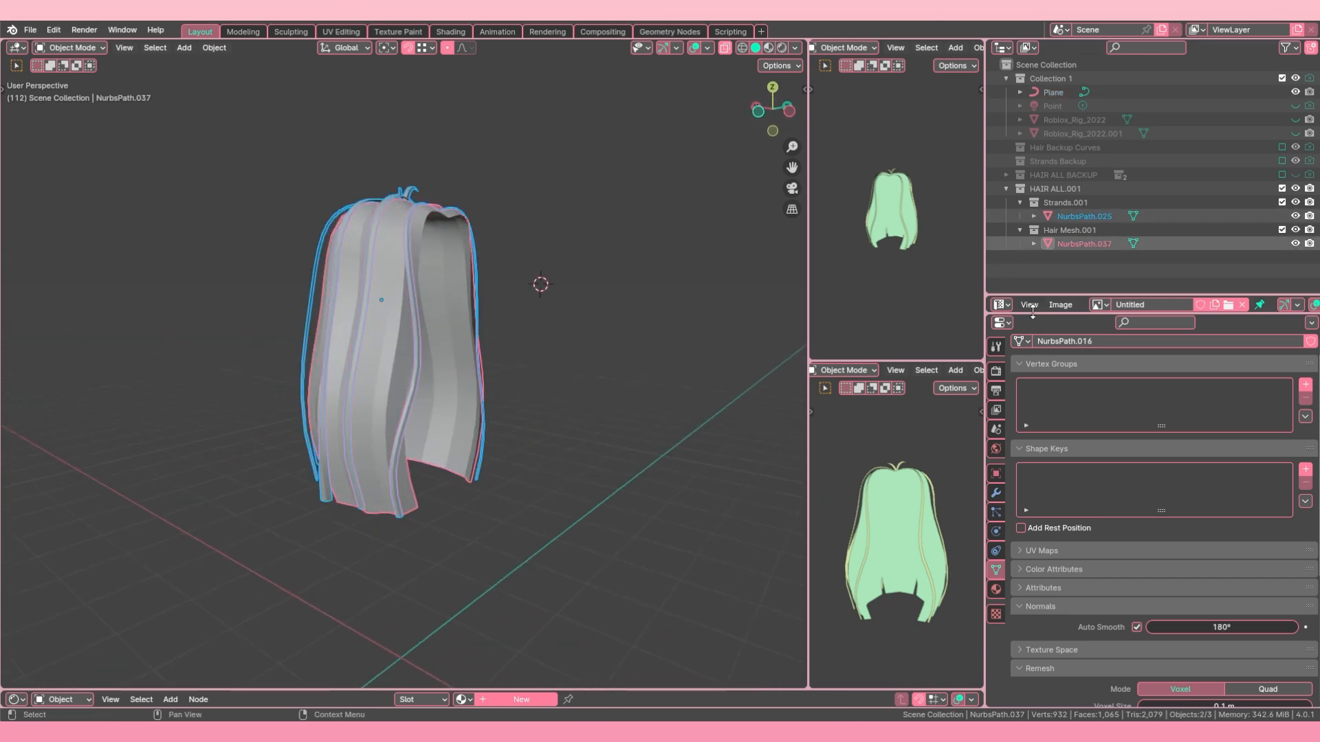
Step: Enlarge the image editor below the object list, then switch to the Shading workspace
left_click_drag(1032, 312, 1036, 545)
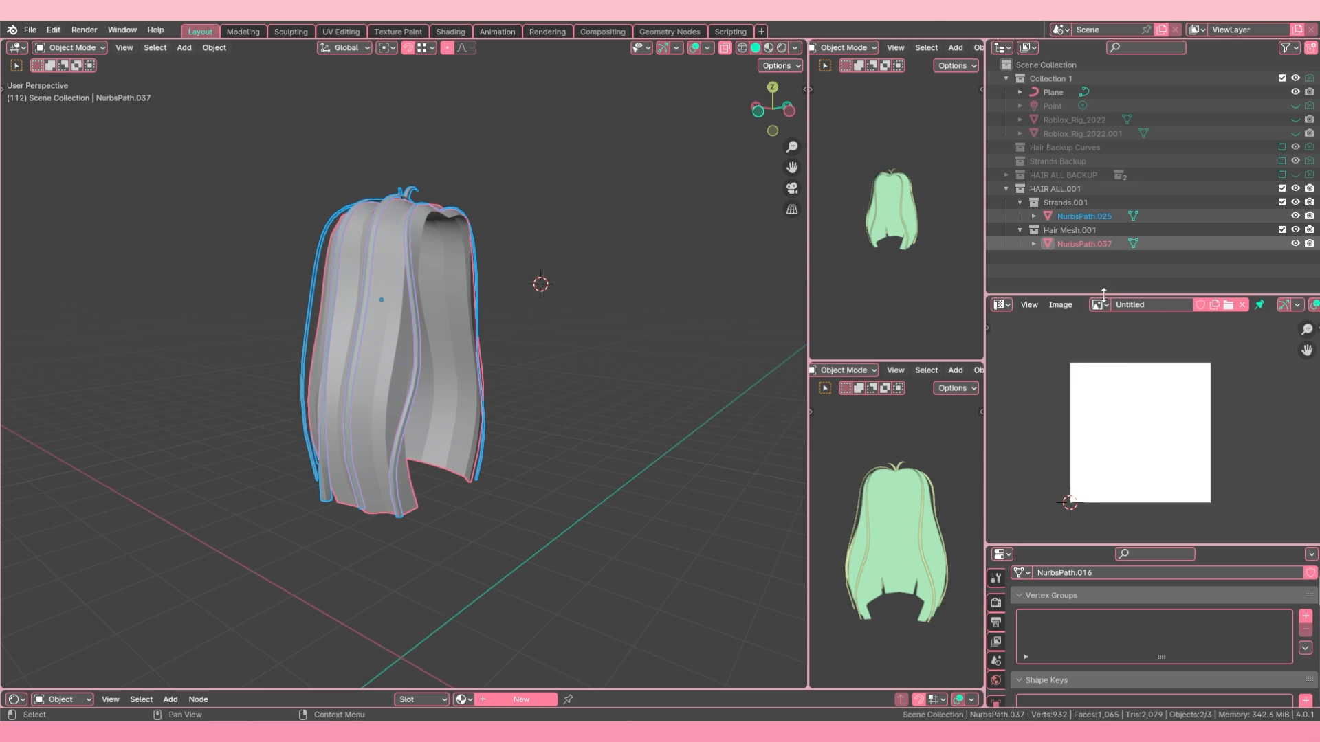
mouse_move(1103, 294)
left_mouse_down()
mouse_move(1103, 187)
mouse_move(1103, 277)
left_mouse_up()
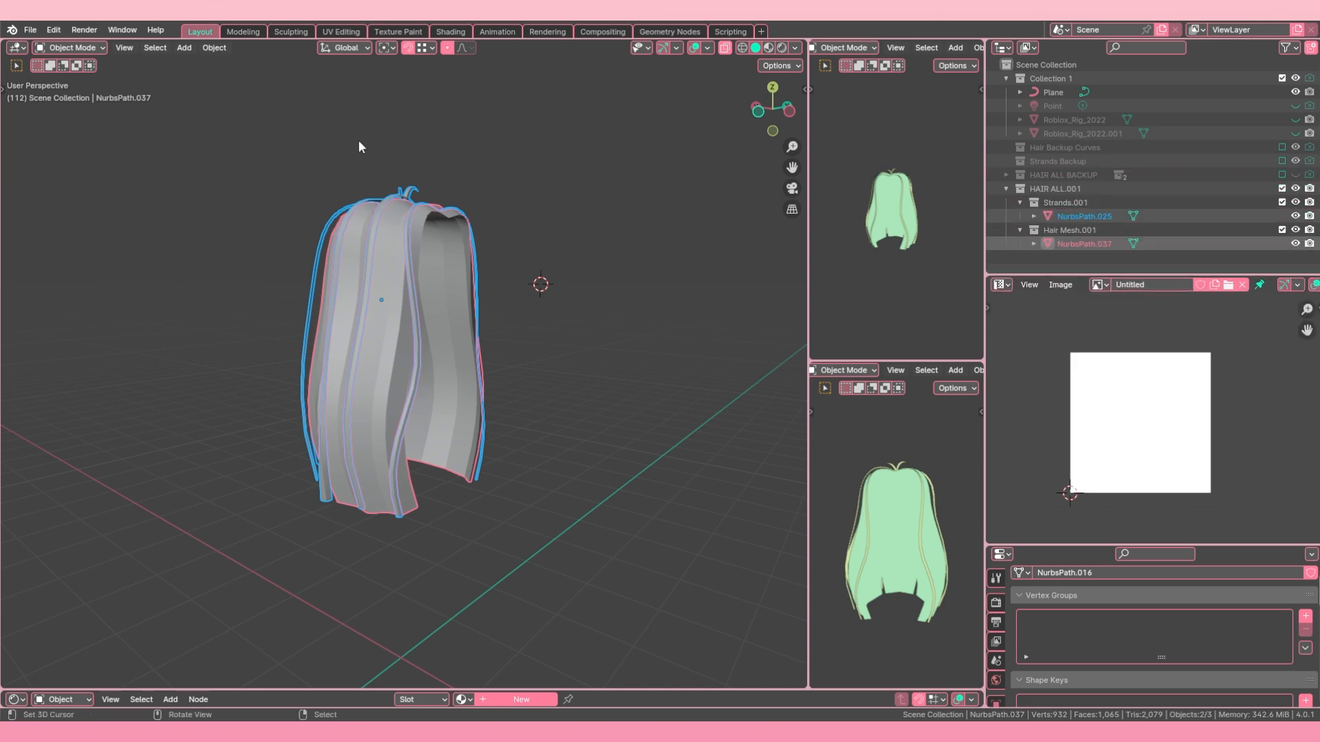
left_click(440, 34)
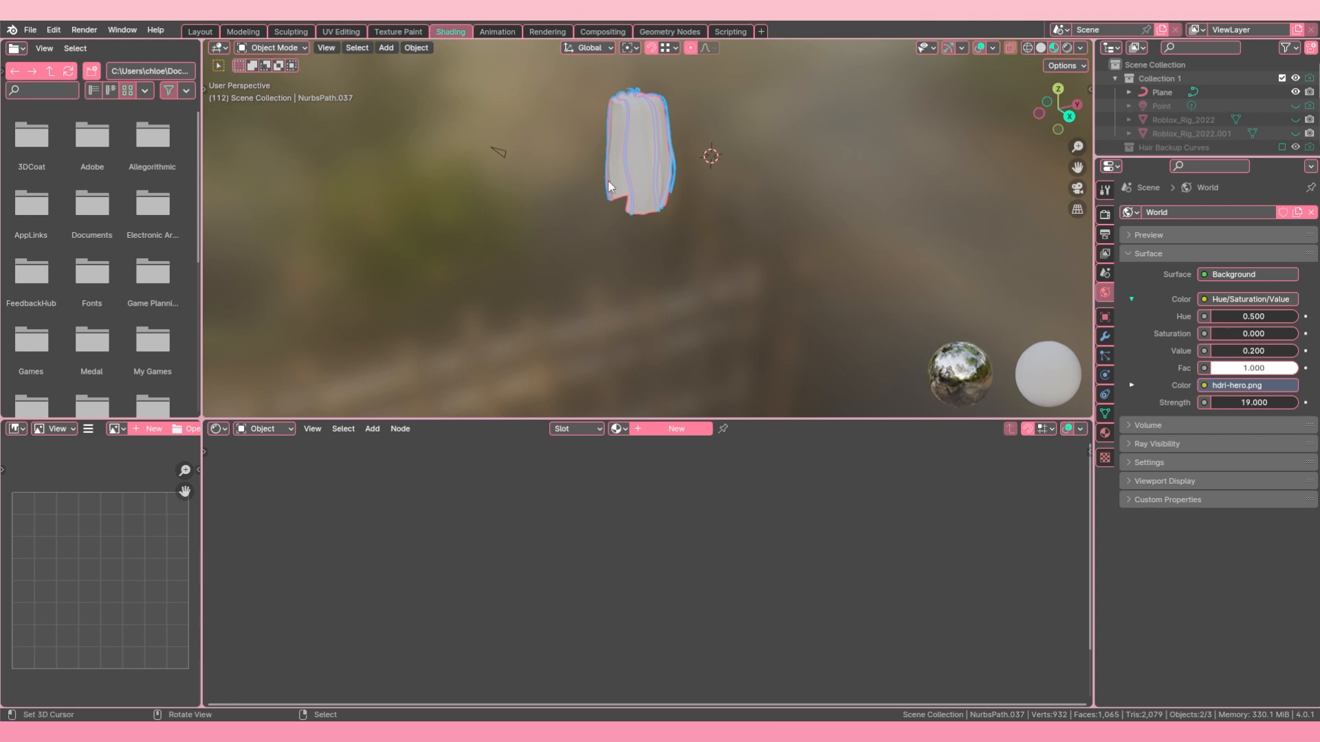
scroll(608, 180, "up", 3)
middle_click_drag(609, 180, 649, 330)
middle_click_drag(650, 326, 646, 256)
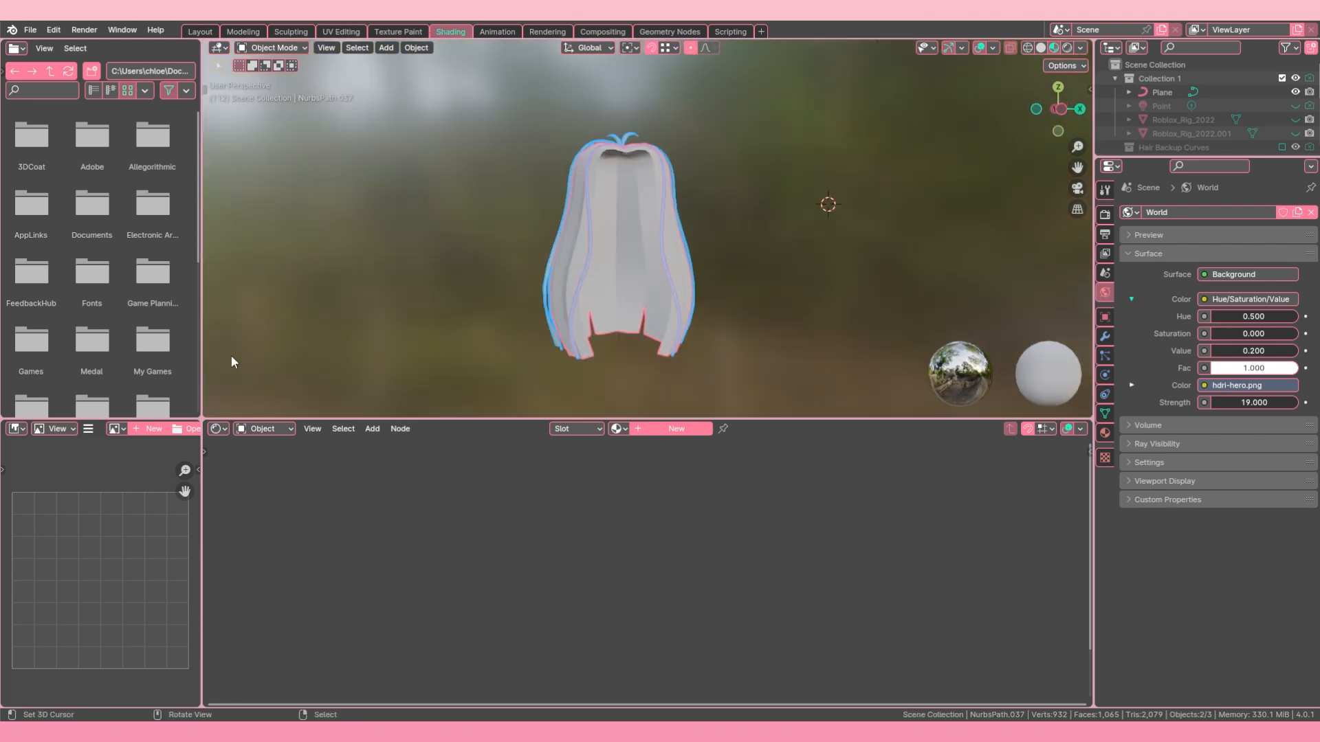
Step: Remove the file browser area from view by resizing, and enlarge the 3D viewport over the shader editor
left_click_drag(201, 333, 196, 344)
left_click_drag(194, 421, 187, 378)
left_click_drag(455, 418, 454, 565)
scroll(615, 298, "up", 3)
middle_click_drag(615, 298, 663, 304)
scroll(646, 310, "down", 2)
Step: Hide the strands NurbsPath.025 and enter Edit Mode on the base hair mesh NurbsPath.037 with nothing selected
right_click(561, 267)
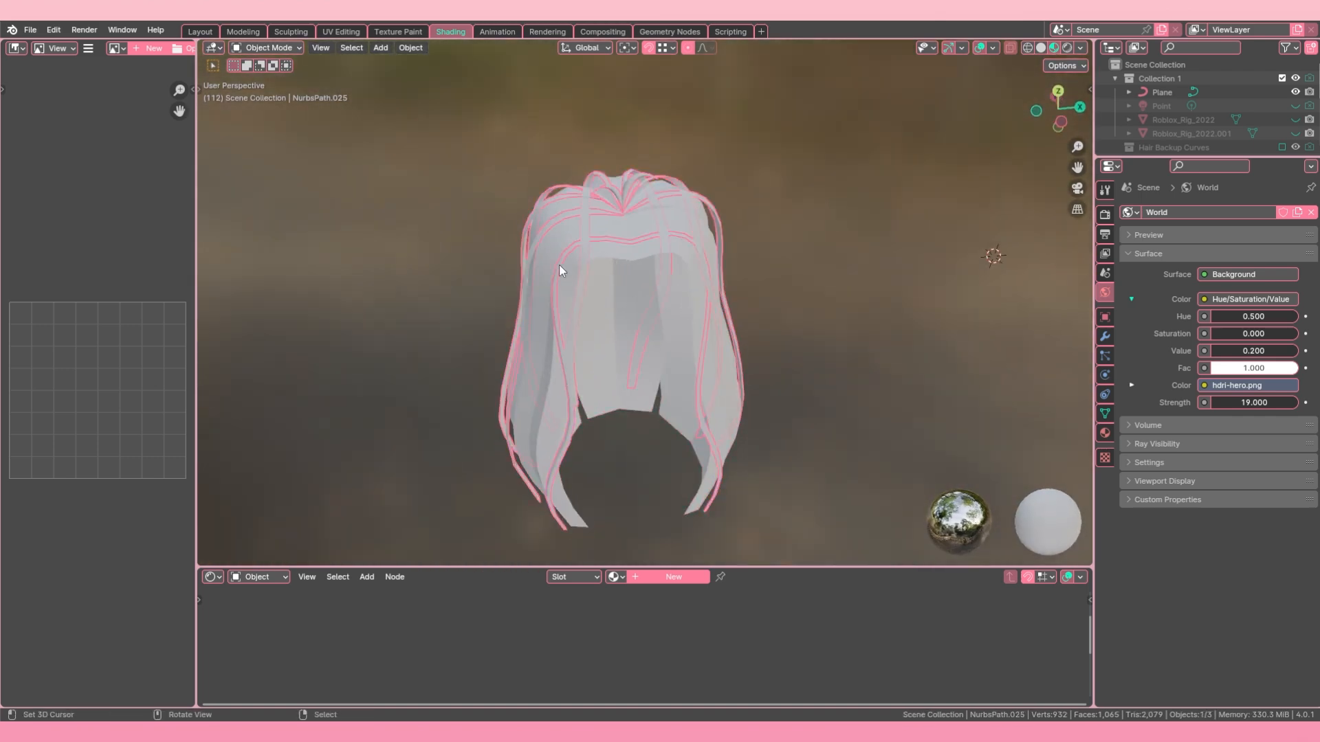
key("h")
right_click(603, 242)
middle_click_drag(604, 245, 644, 282)
key("Tab")
key("alt+a")
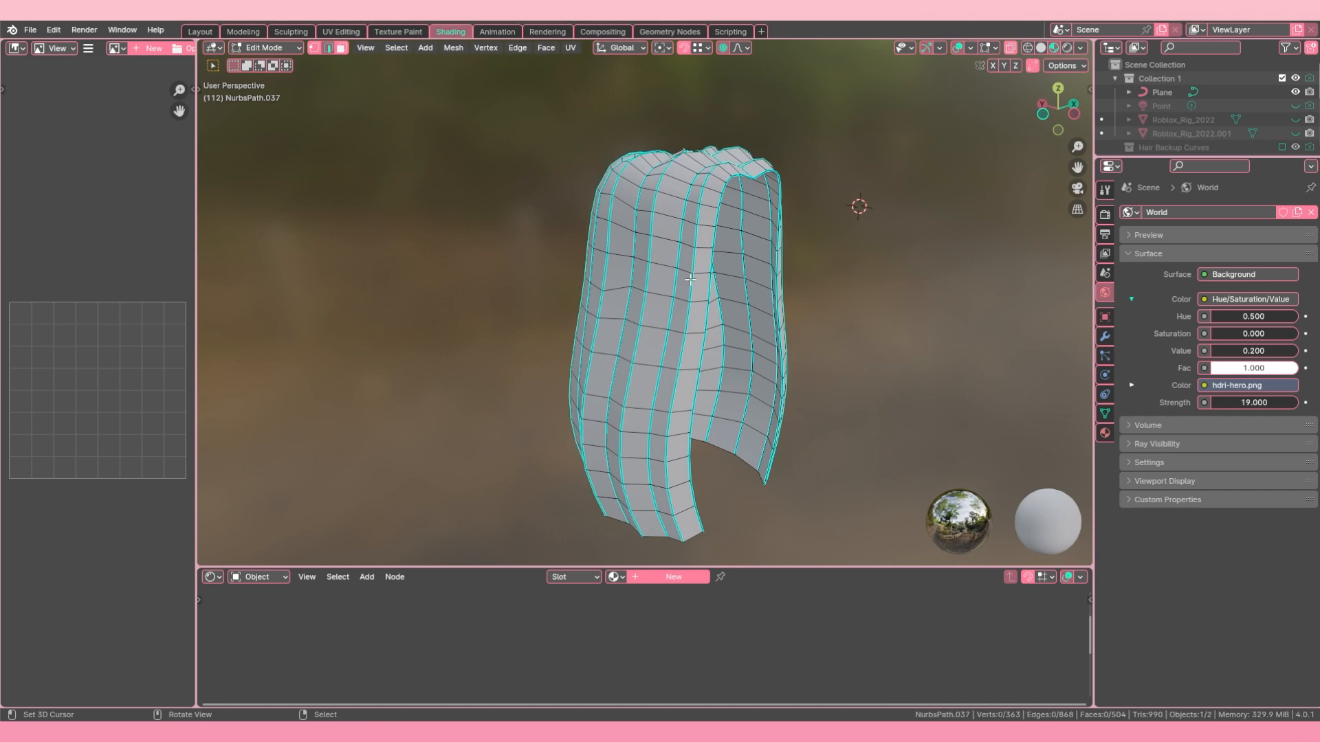
Step: Select one lengthwise sharp edge on the base hair and look up the Select Similar command in the operator search
middle_click_drag(716, 305, 655, 291, "shift")
scroll(638, 273, "up", 6)
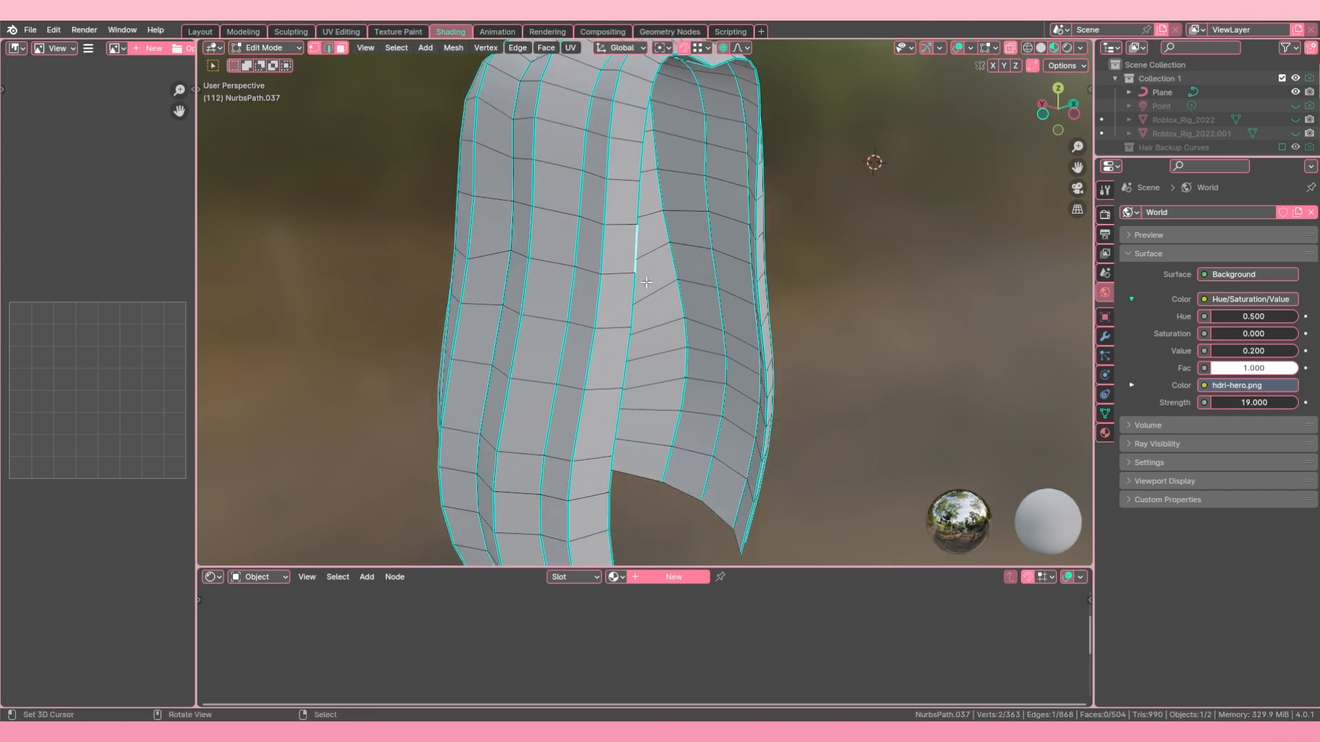
middle_click_drag(627, 202, 582, 204)
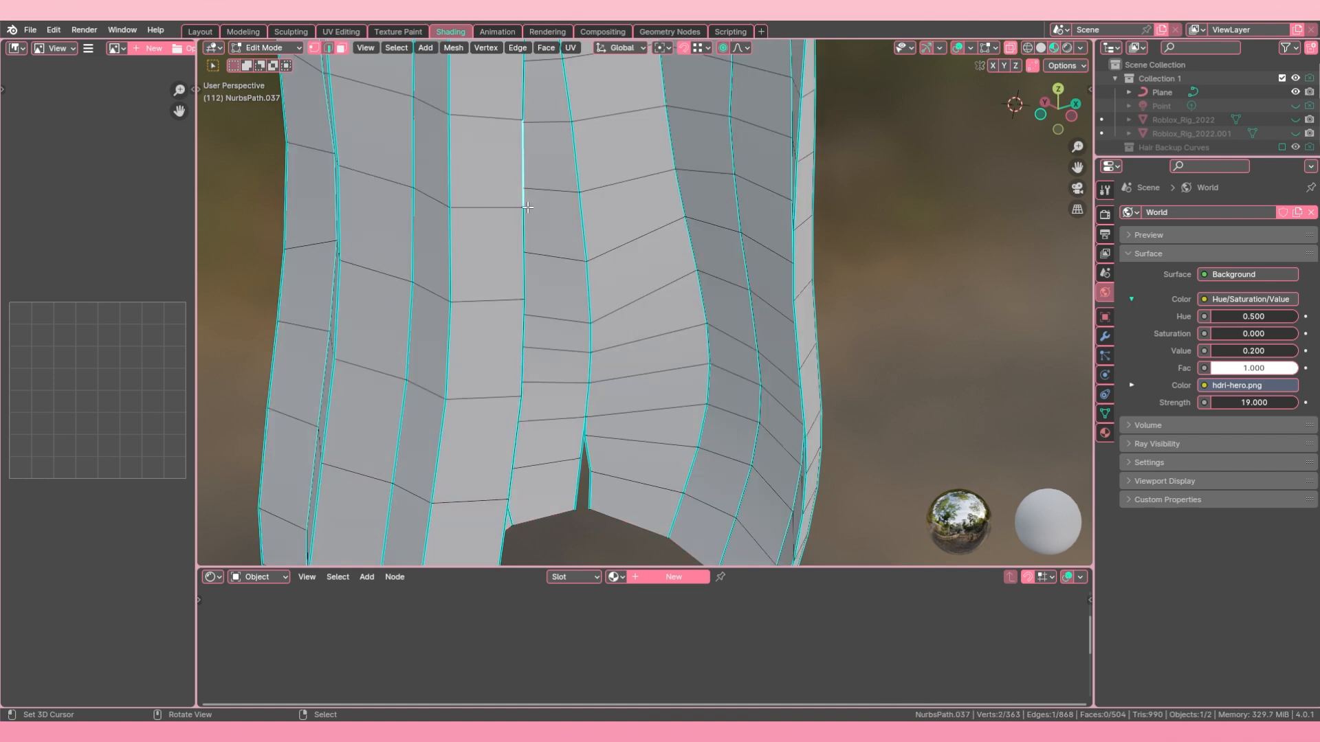
scroll(456, 83, "up", 4)
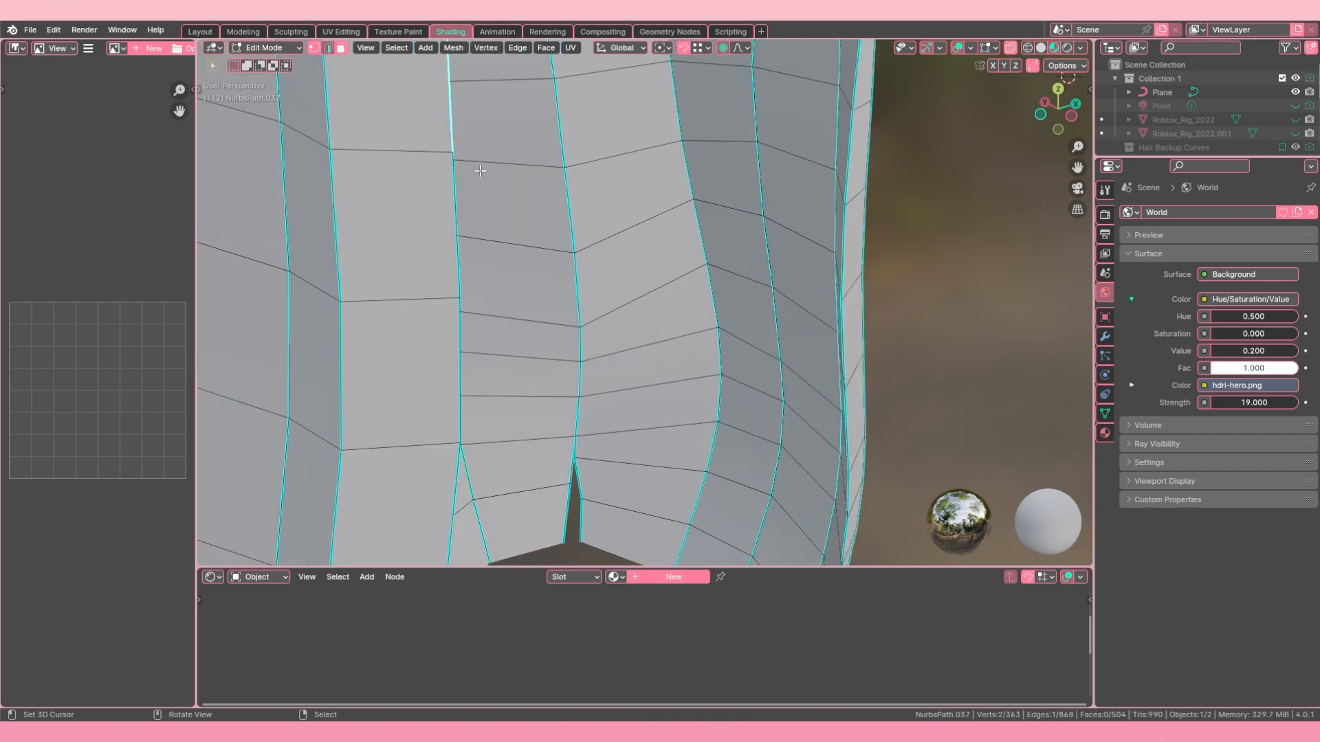
key("F3")
type("select sim")
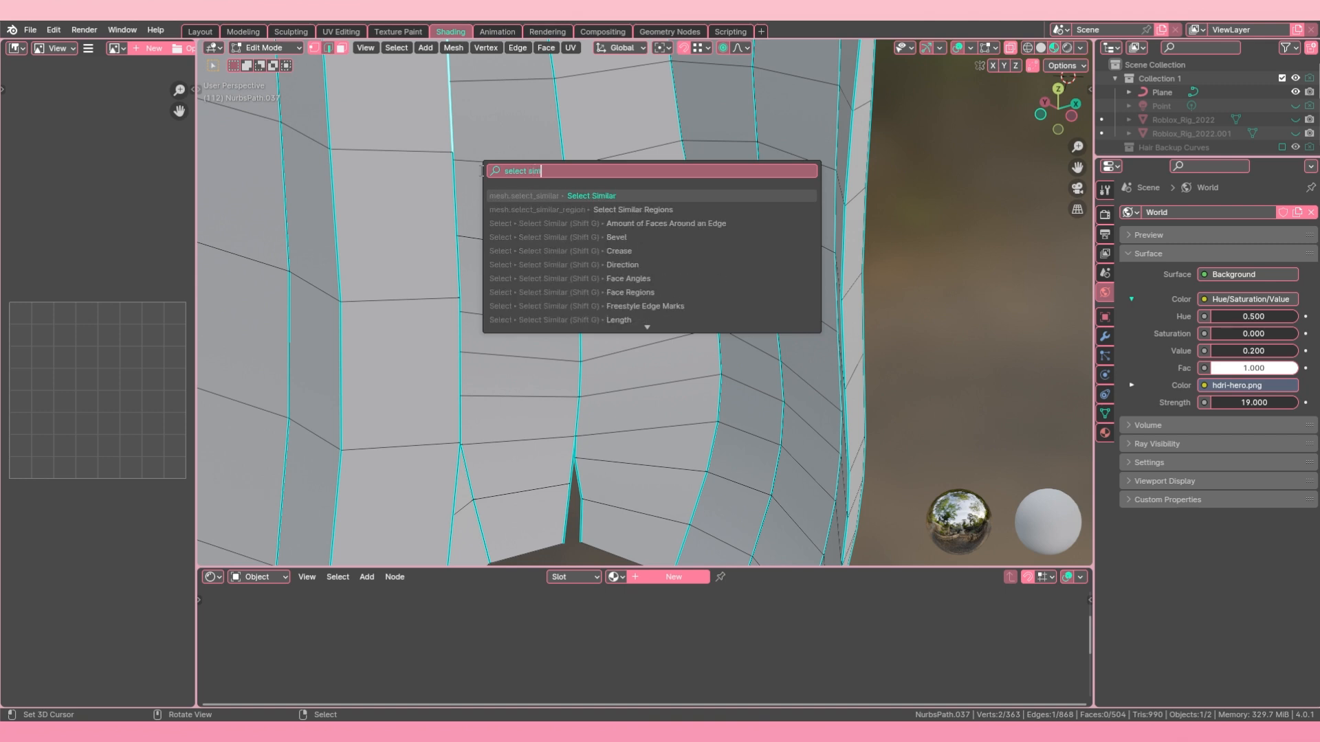
type("iliar")
key("Escape")
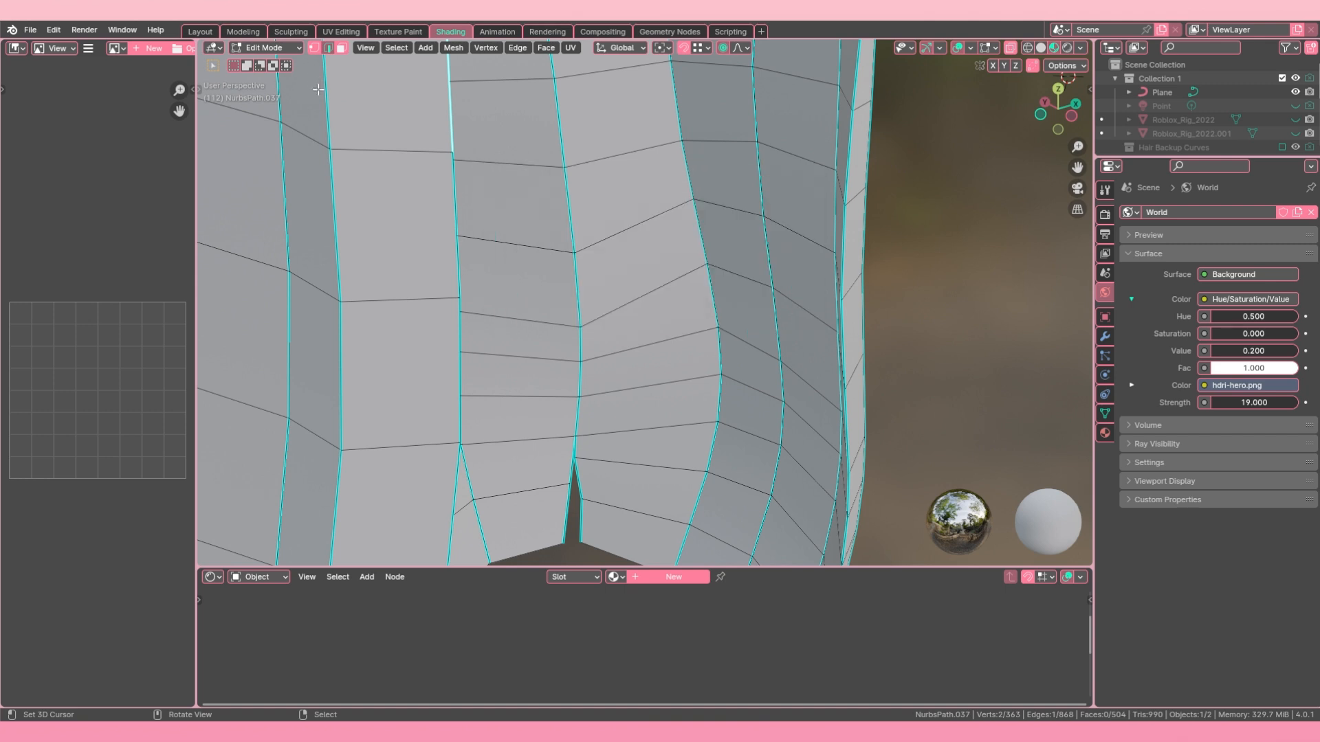
Step: Select all edges of similar sharpness on the base hair, then clear the selection
left_click(400, 48)
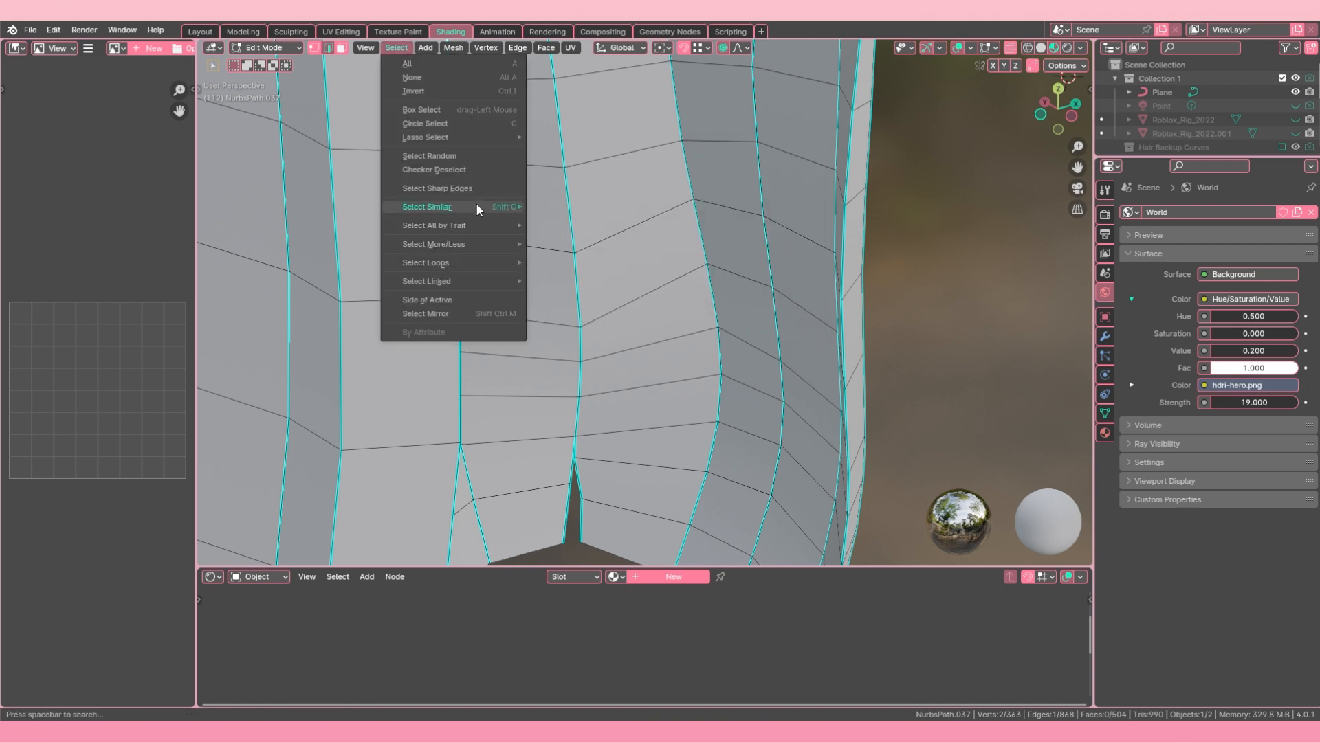
mouse_move(479, 207)
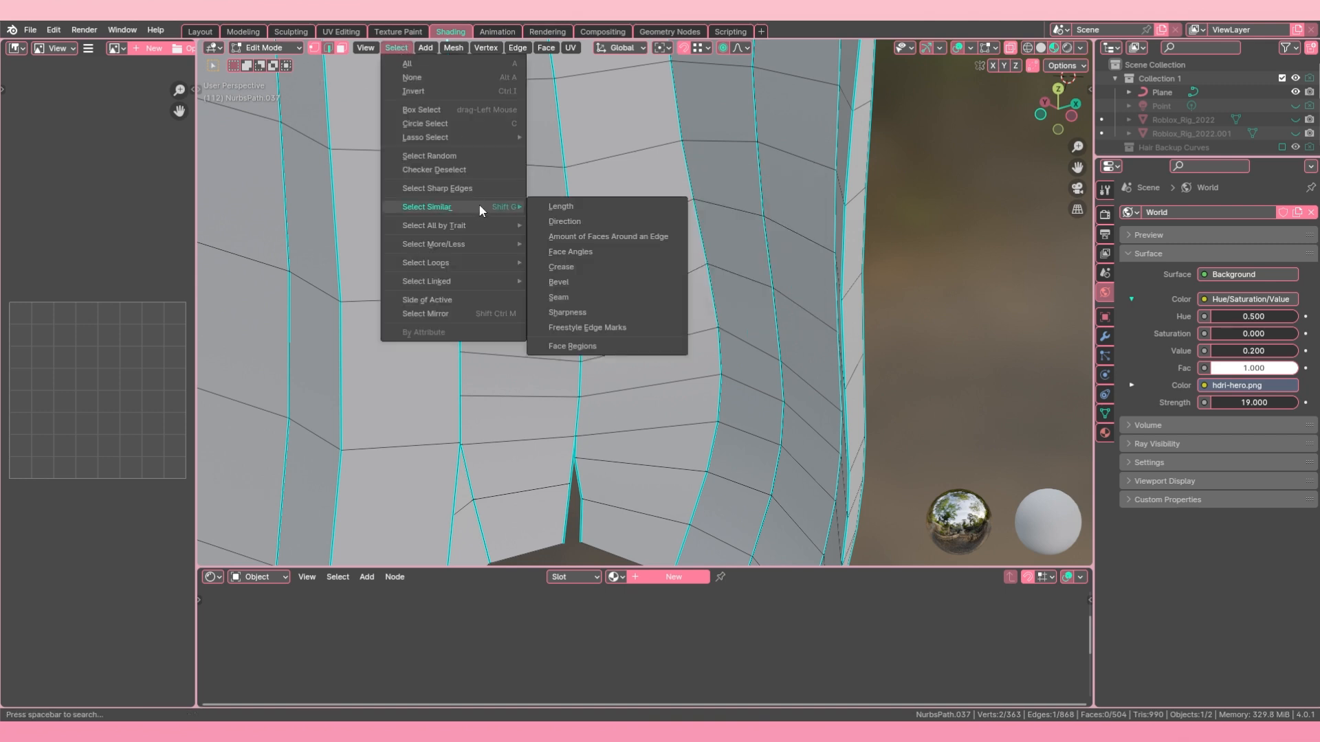
left_click(585, 312)
scroll(568, 298, "down", 8)
middle_click_drag(567, 298, 471, 319)
scroll(482, 302, "up", 4)
middle_click_drag(550, 254, 523, 241)
key("alt+a")
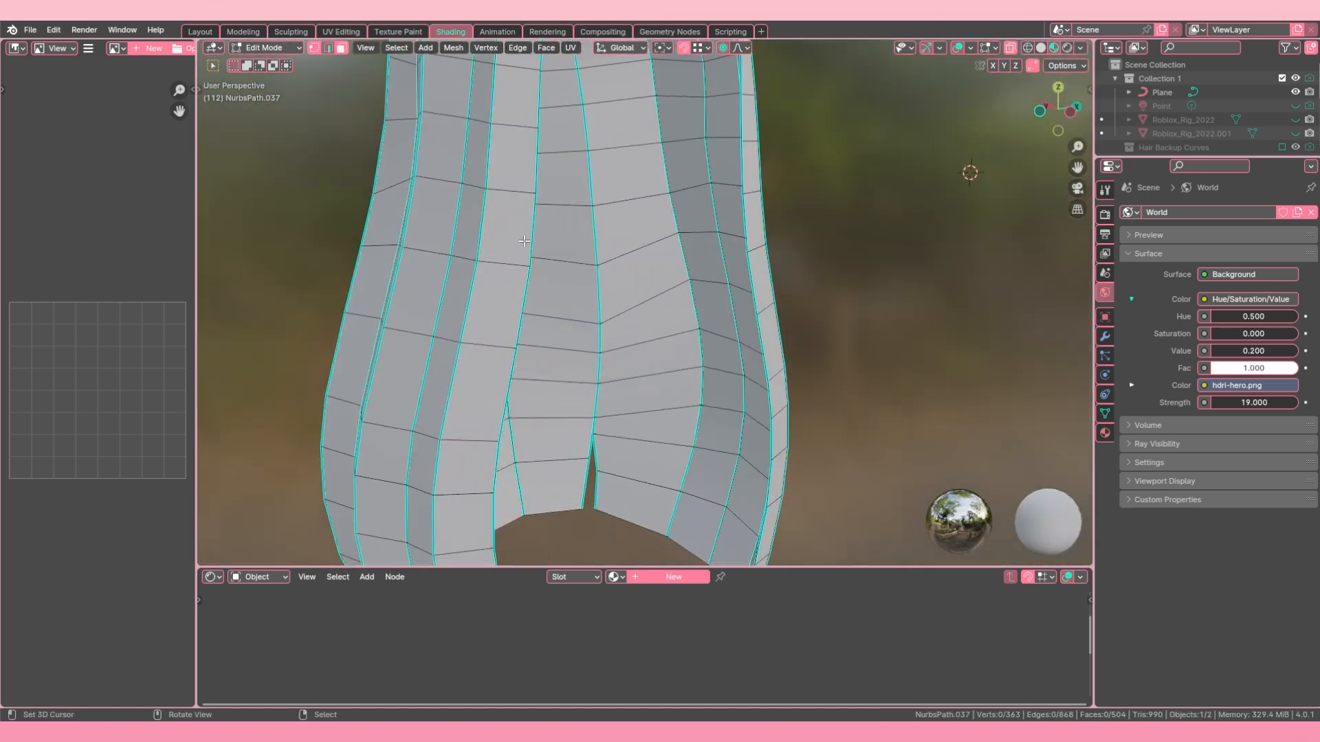
Step: Try Select Similar by Sharpness again from one sharp edge, then pick lengthwise edge loops on the hair individually
left_click(397, 47)
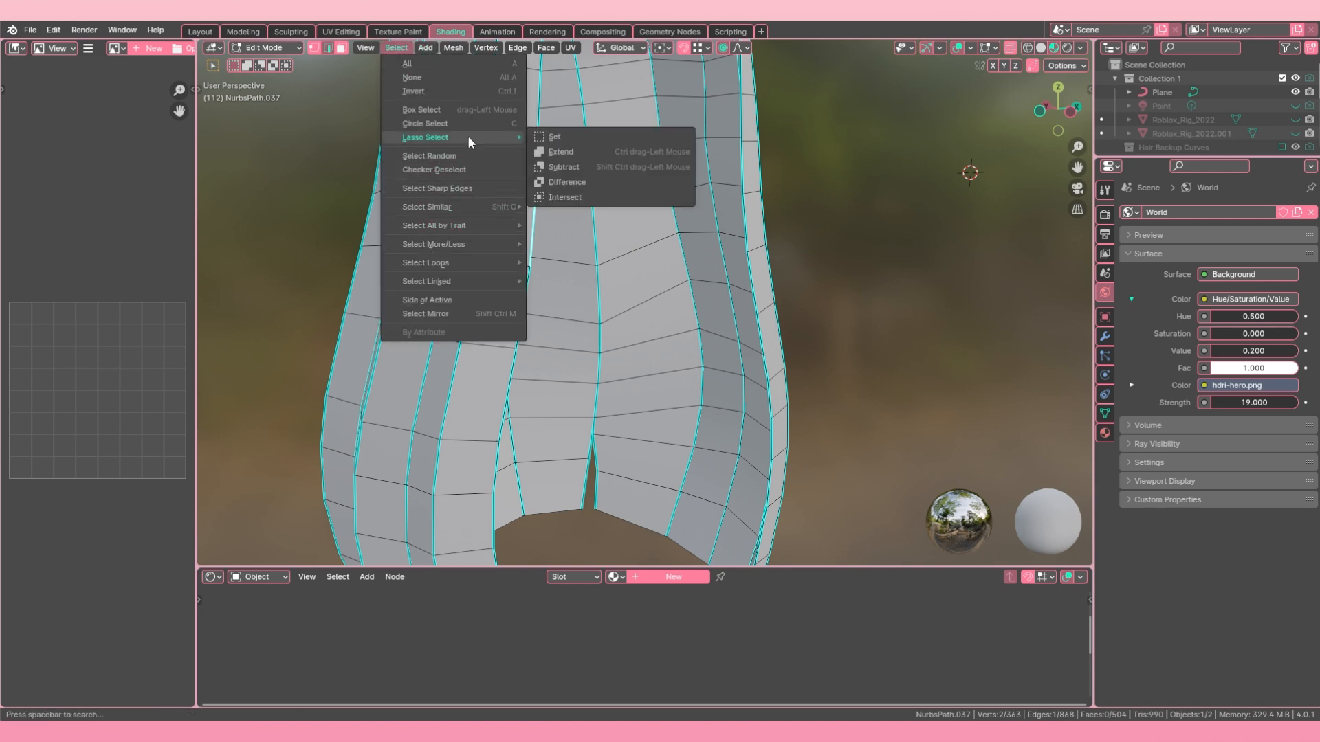
mouse_move(498, 210)
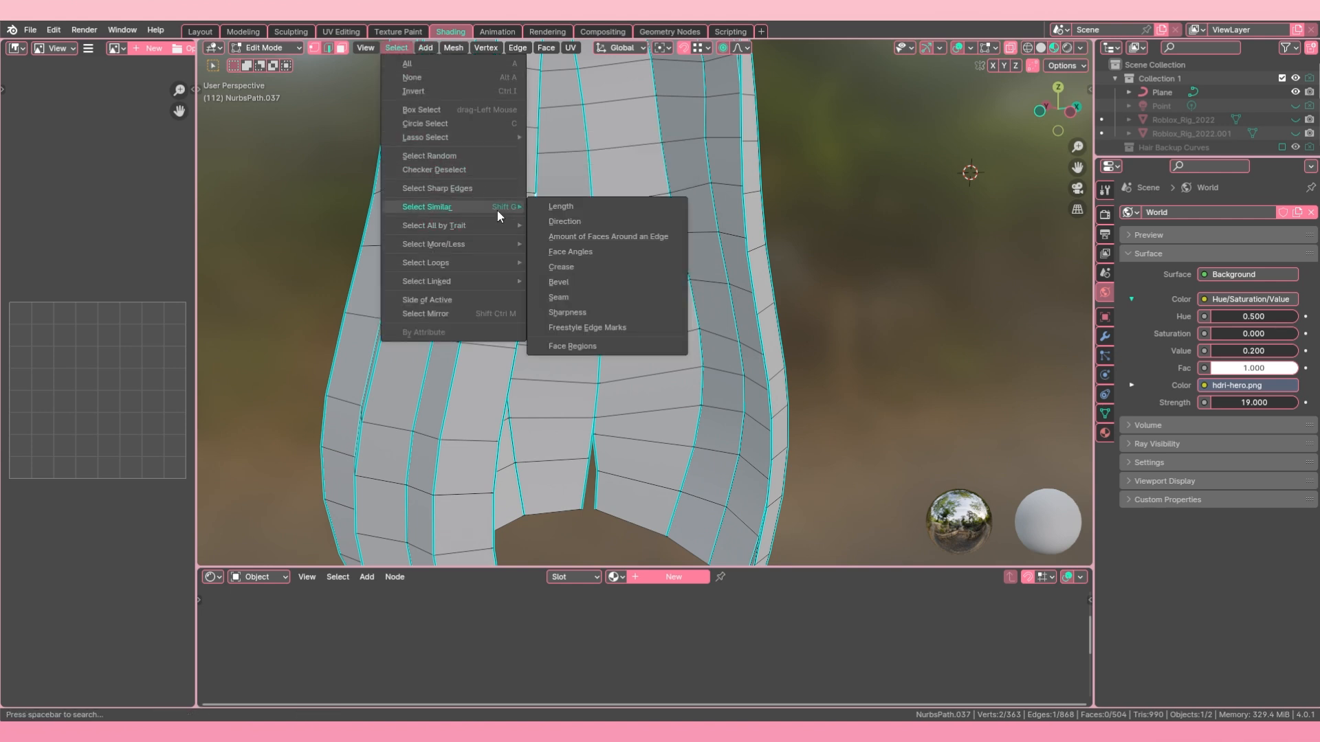
left_click(580, 313)
scroll(579, 313, "down", 4)
scroll(579, 306, "up", 2)
left_click(537, 312, "alt")
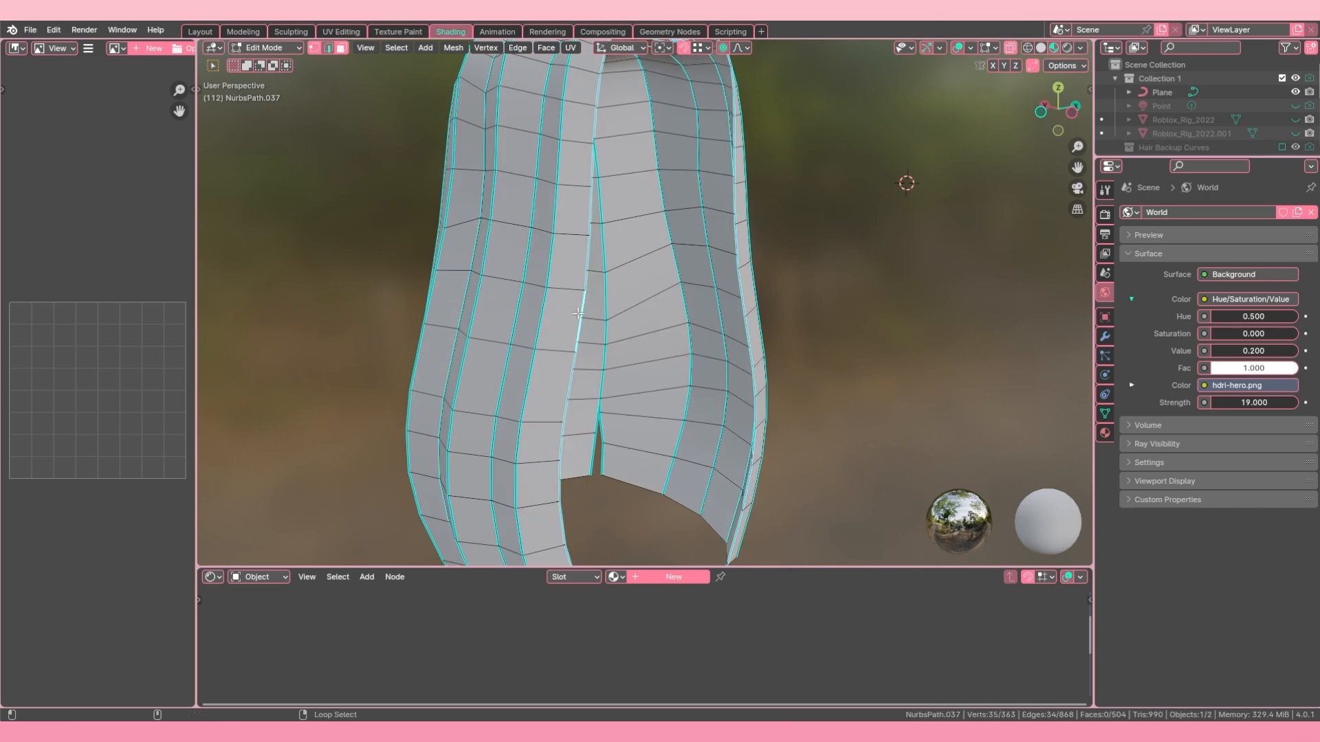
left_click(536, 253, "alt+shift")
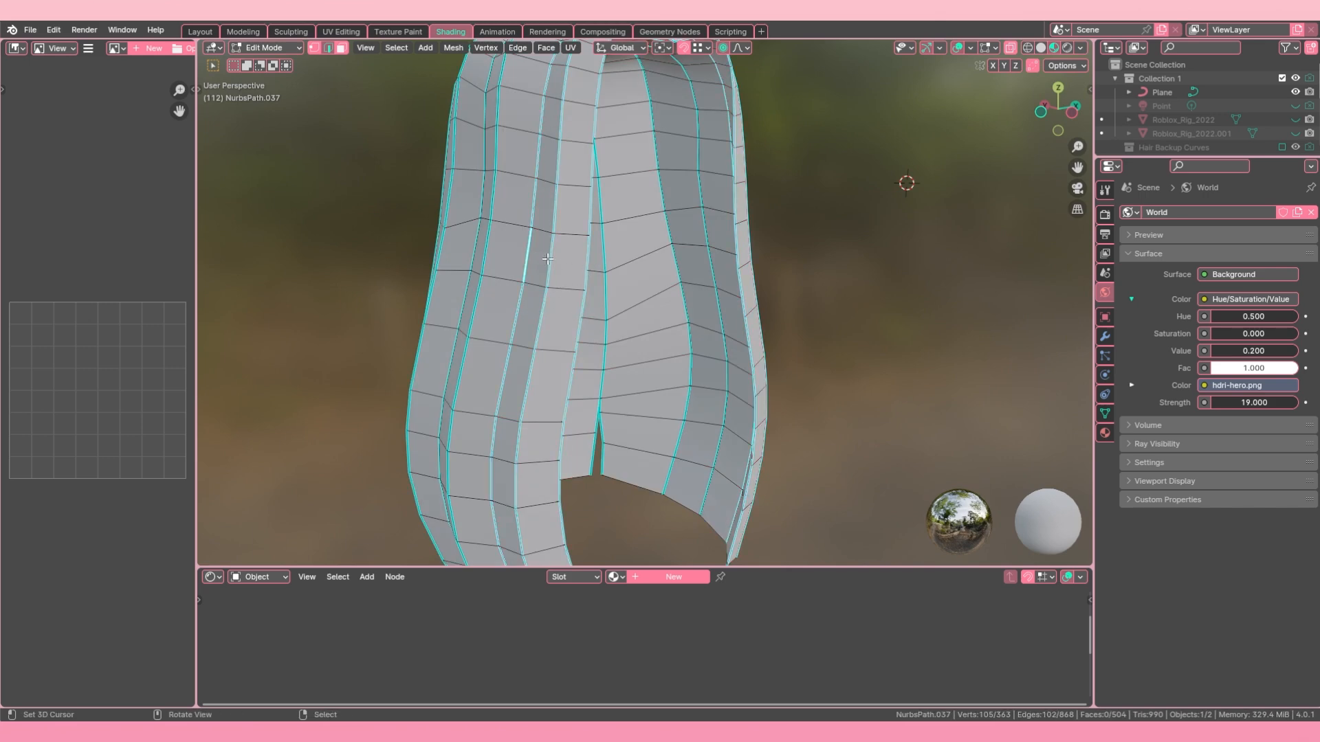
Step: Select a single sharp edge beside the face opening and extend the selection to all edges of similar sharpness
left_click(588, 265)
left_click(399, 48)
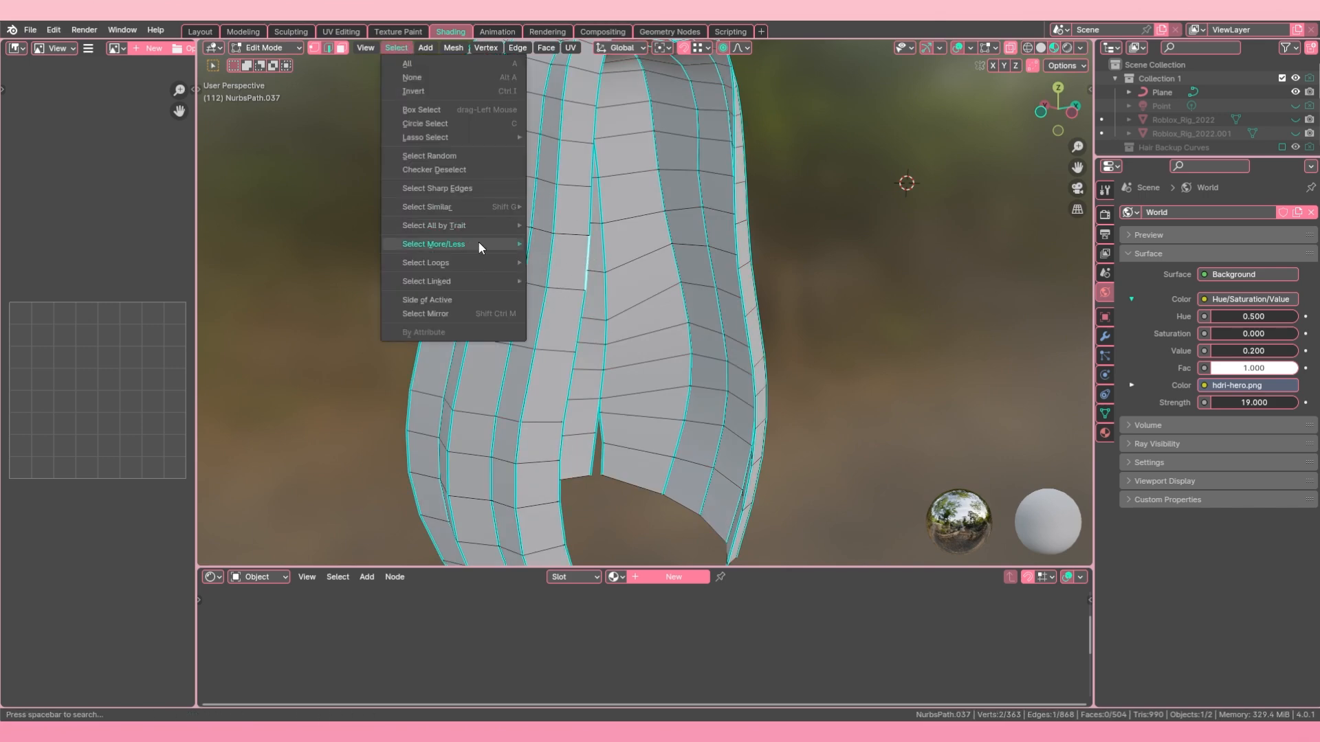
mouse_move(495, 208)
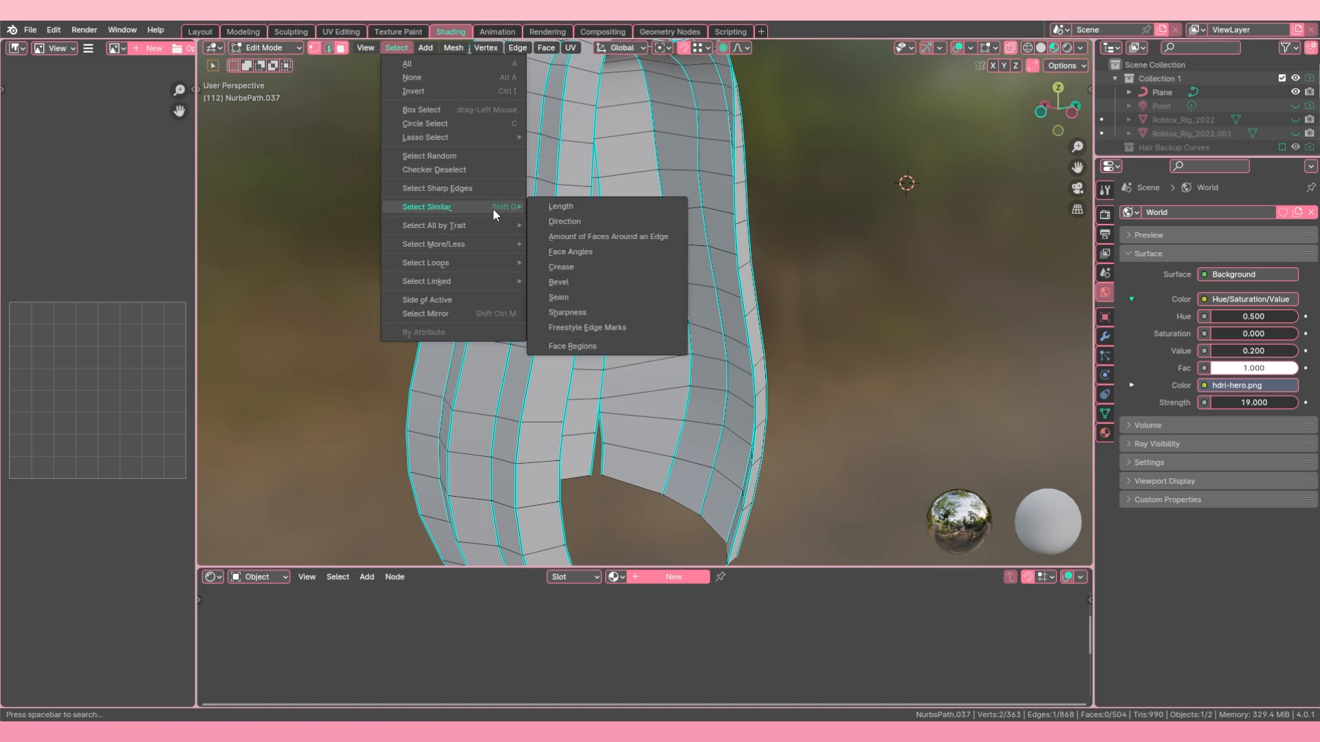
left_click(580, 316)
scroll(585, 316, "down", 4)
middle_click_drag(605, 309, 586, 274)
scroll(668, 305, "up", 3)
Step: Deselect the lengthwise edge loops around the hair that need no seam and mark the remaining selected edges as seams
left_click(588, 340, "alt+shift")
scroll(644, 305, "up", 3)
left_click(582, 324, "alt+shift")
middle_click_drag(583, 324, 729, 314)
left_click(622, 343, "alt+shift")
left_click(754, 322, "alt+shift")
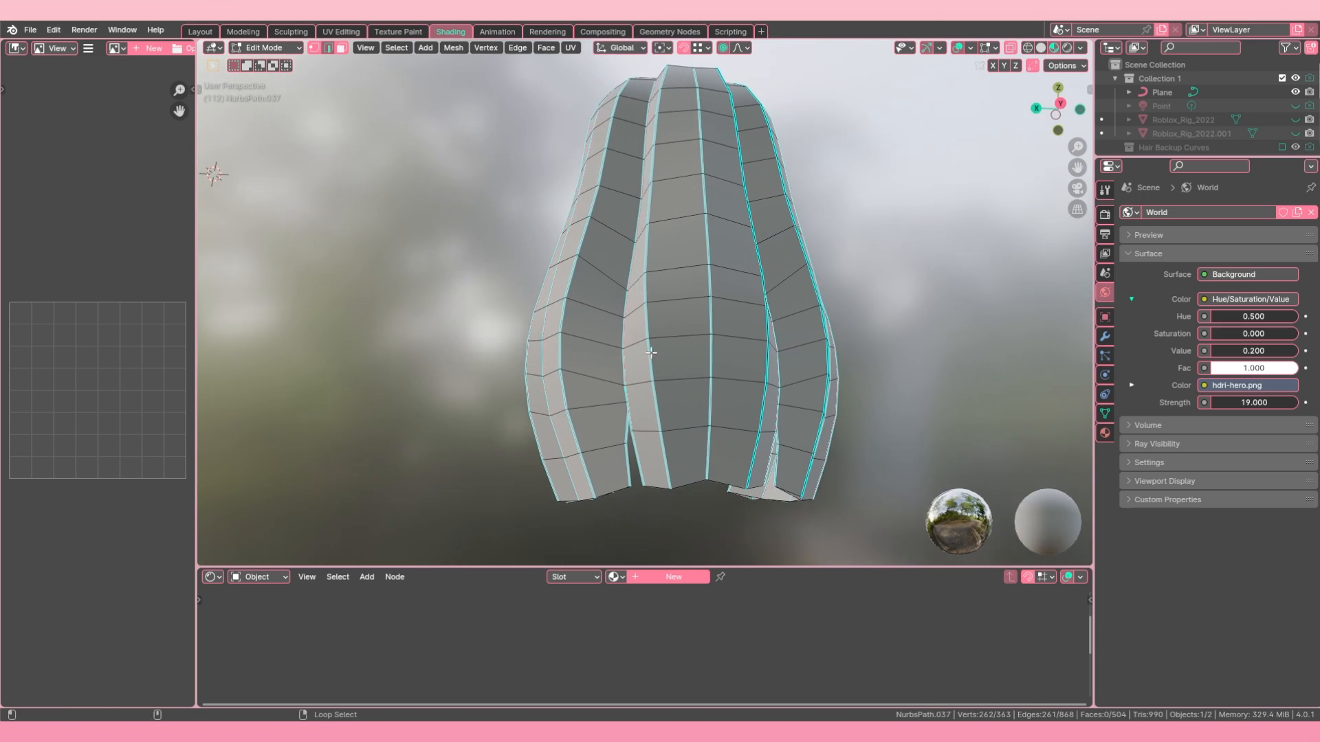
left_click(651, 352, "alt+shift")
middle_click_drag(652, 352, 715, 338)
left_click(595, 333, "alt+shift")
middle_click_drag(596, 333, 626, 315)
left_click(589, 330, "alt+shift")
key("ctrl+e")
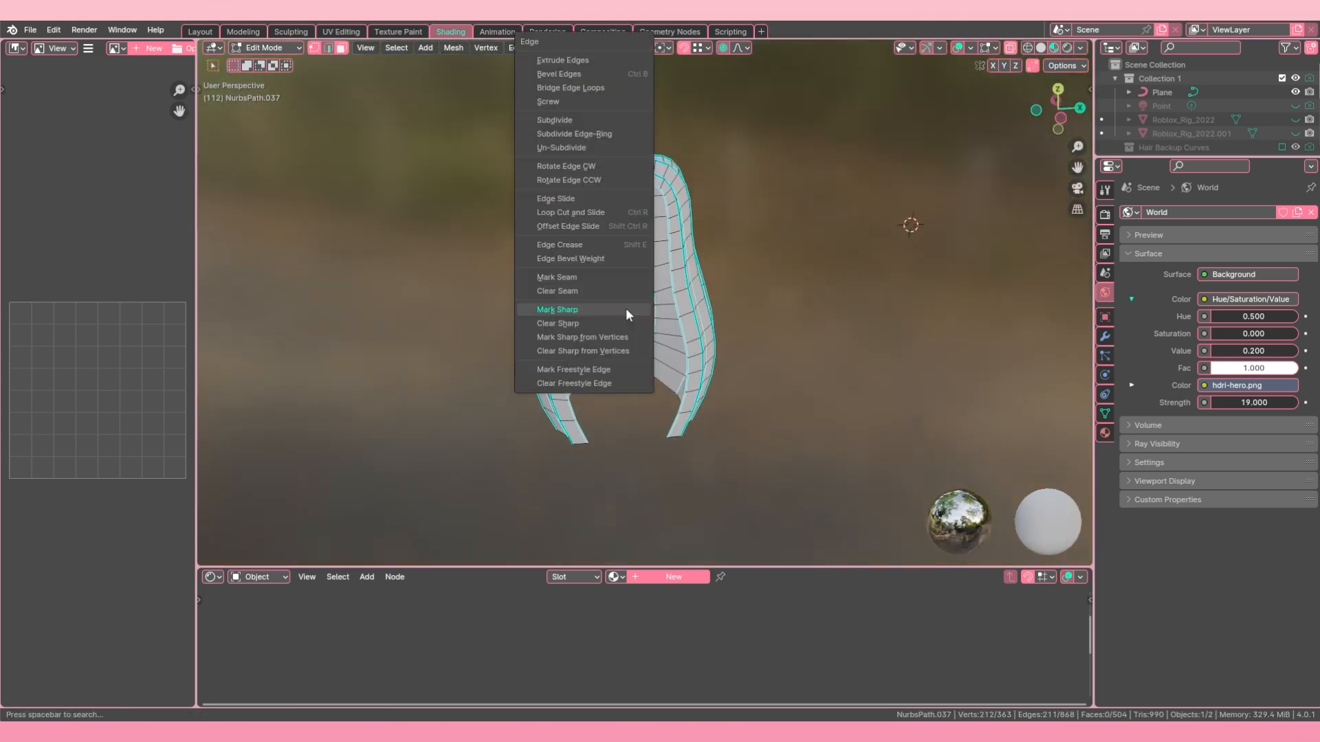
left_click(579, 279)
middle_click_drag(578, 278, 599, 245)
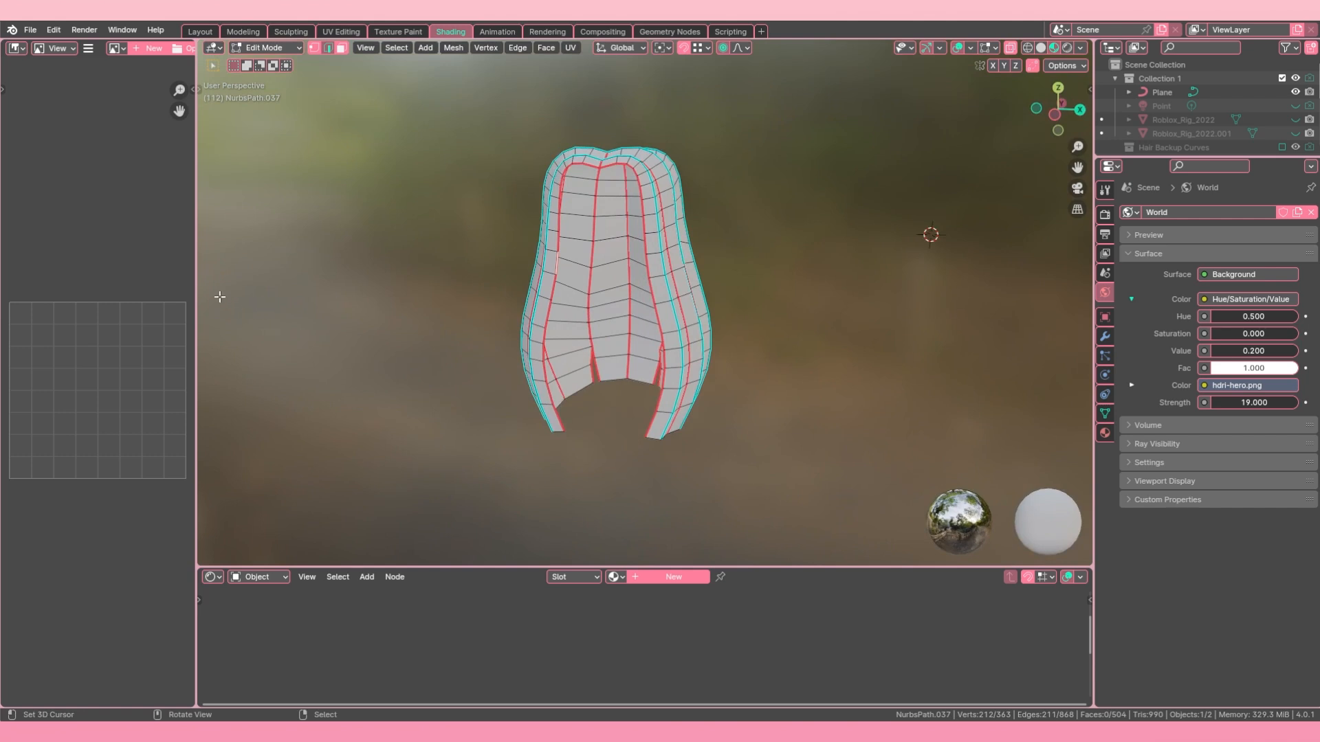
Step: Widen the image editor area, select the whole base hair mesh and unwrap it
left_click_drag(195, 297, 292, 297)
key("a")
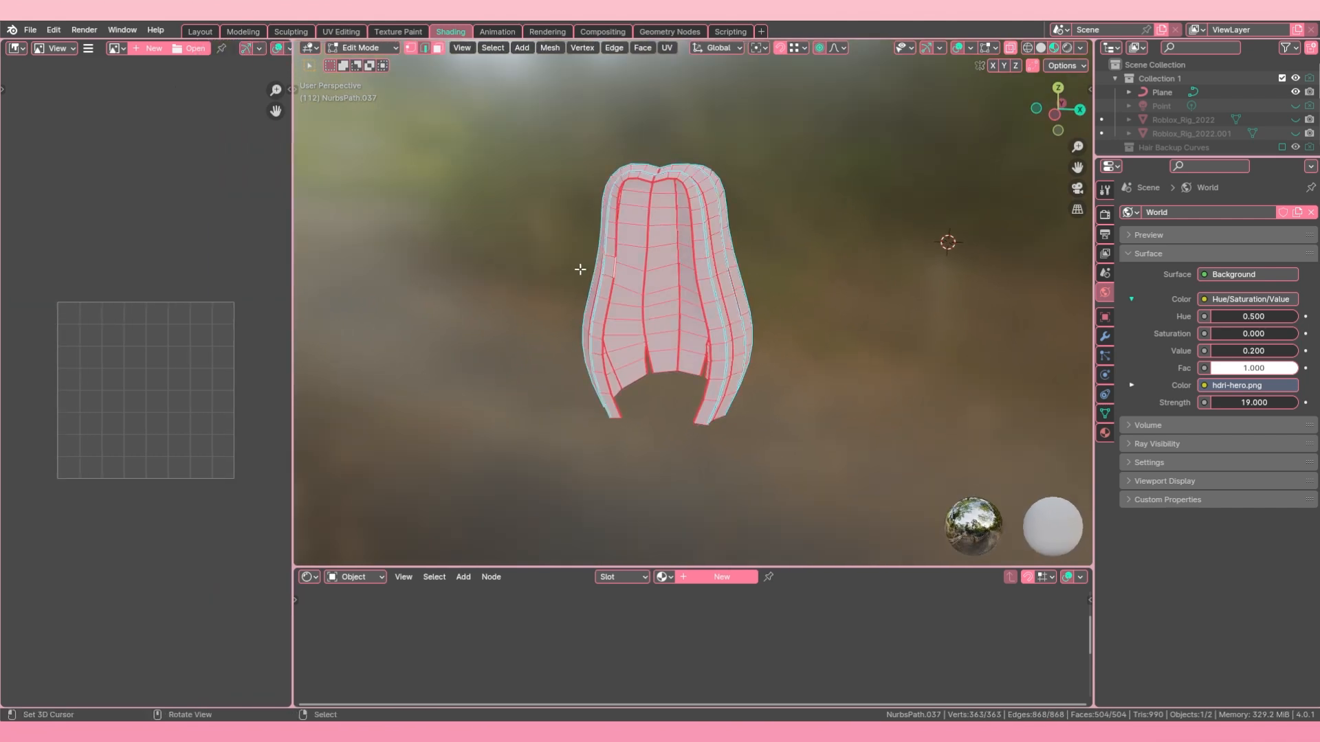
key("u")
left_click(577, 268)
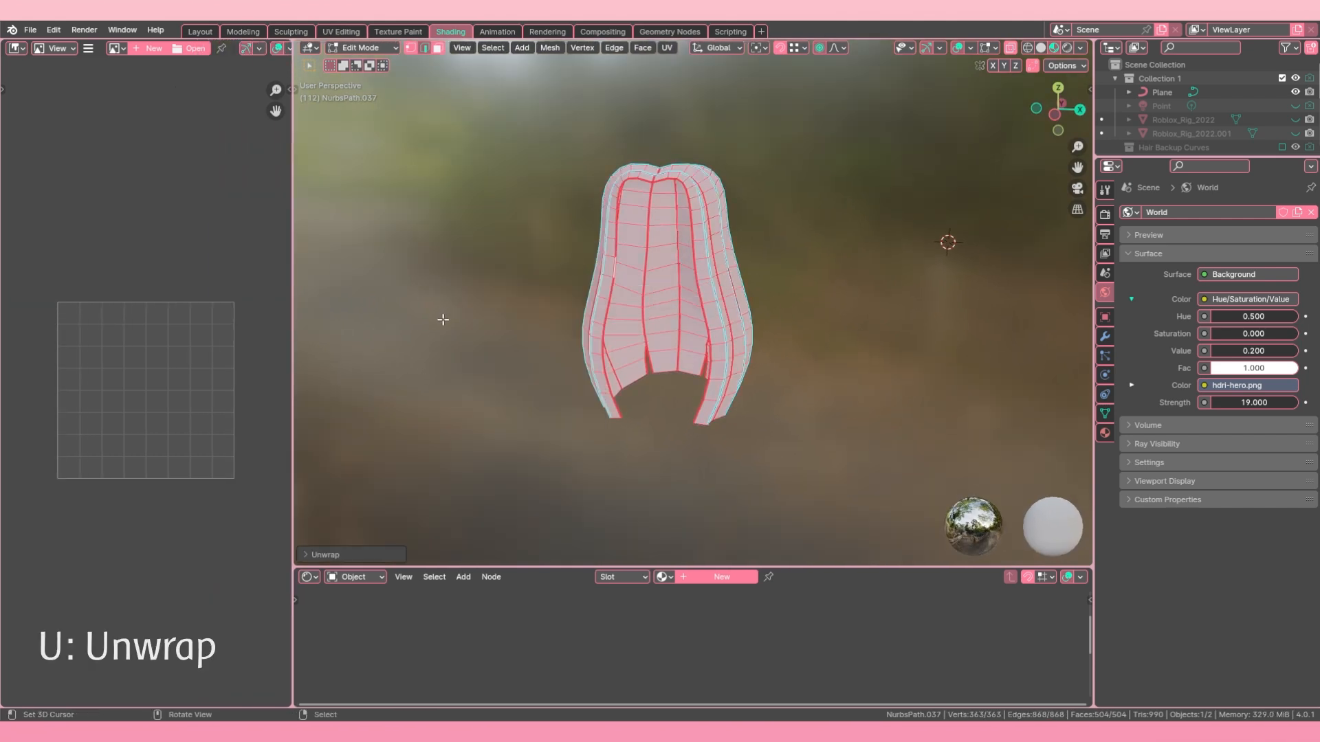
Step: Change the image editor area to the UV Editor to show the unwrapped hair islands
left_click(16, 49)
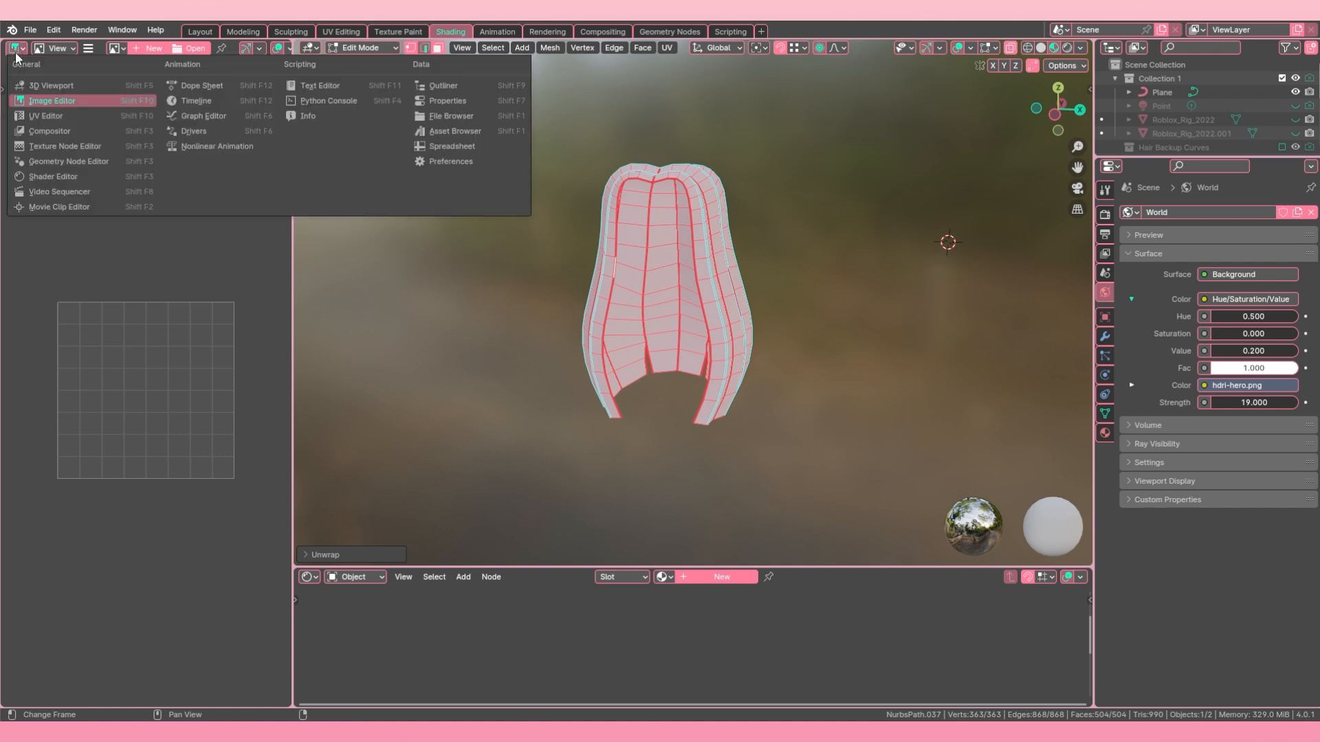
left_click(16, 49)
left_click(17, 50)
left_click(14, 49)
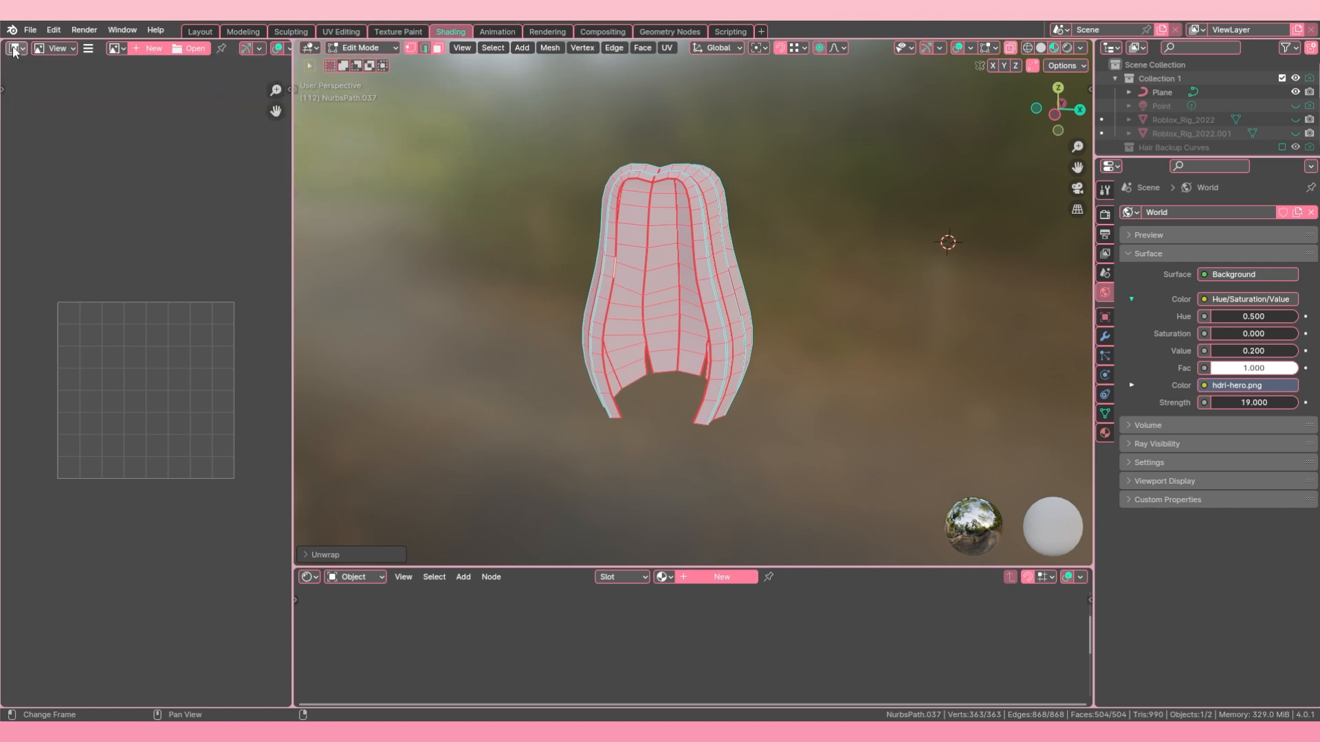
left_click(14, 49)
left_click(47, 118)
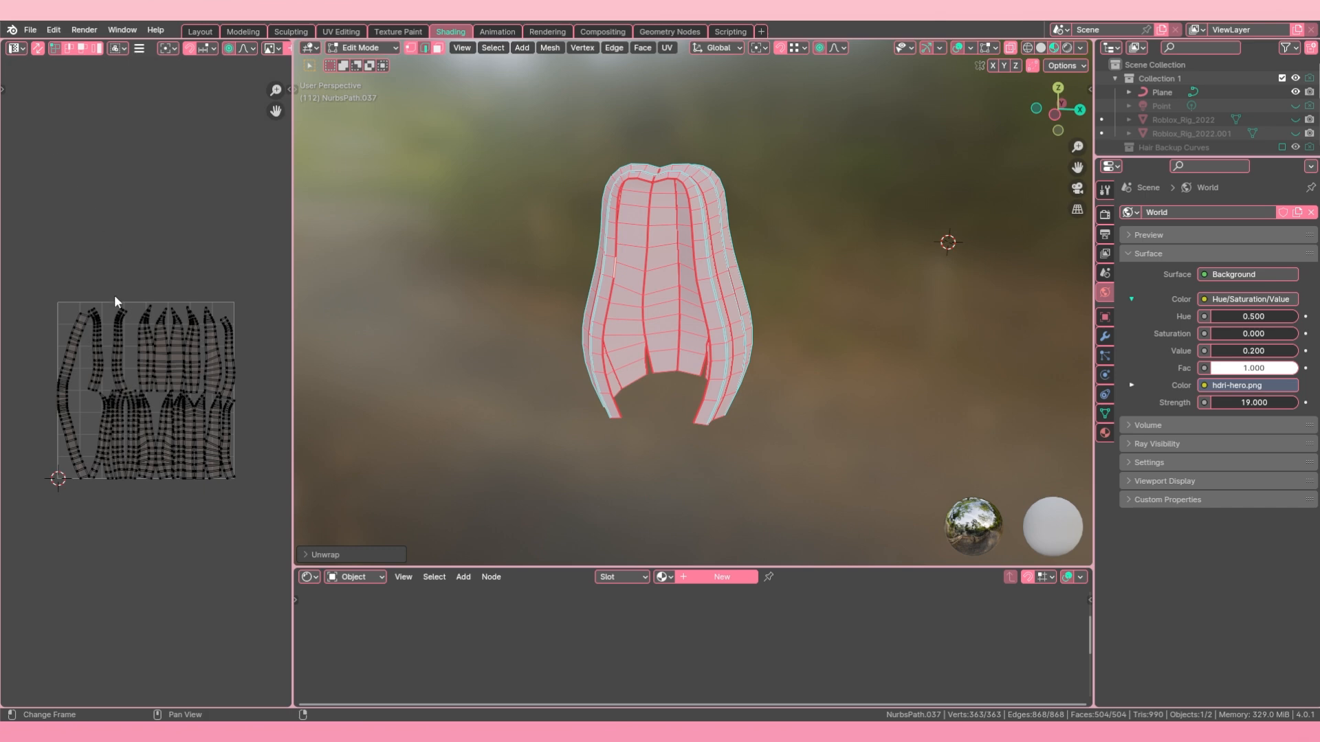
scroll(114, 357, "up", 2)
scroll(116, 354, "down", 1)
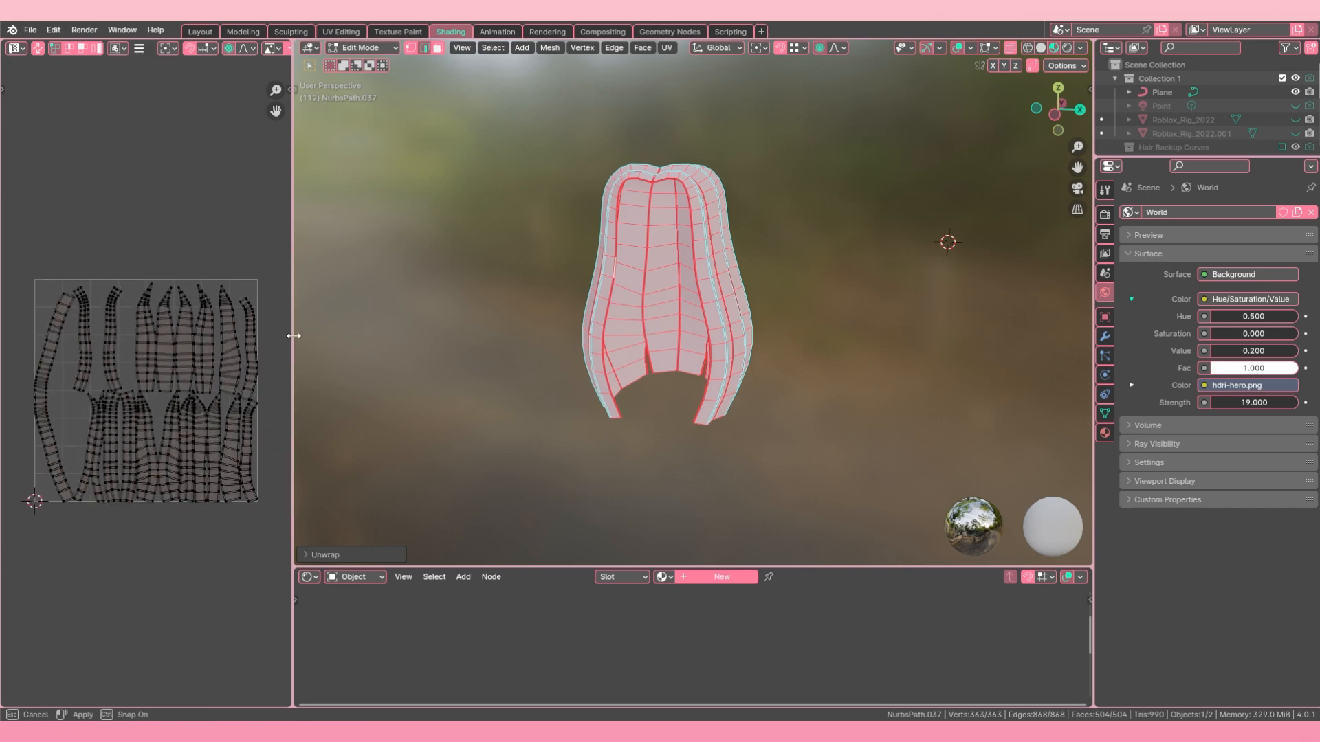
Step: Widen the UV Editor area and select all UV islands of the base hair
left_click_drag(293, 331, 509, 332)
scroll(228, 298, "up", 3)
key("a")
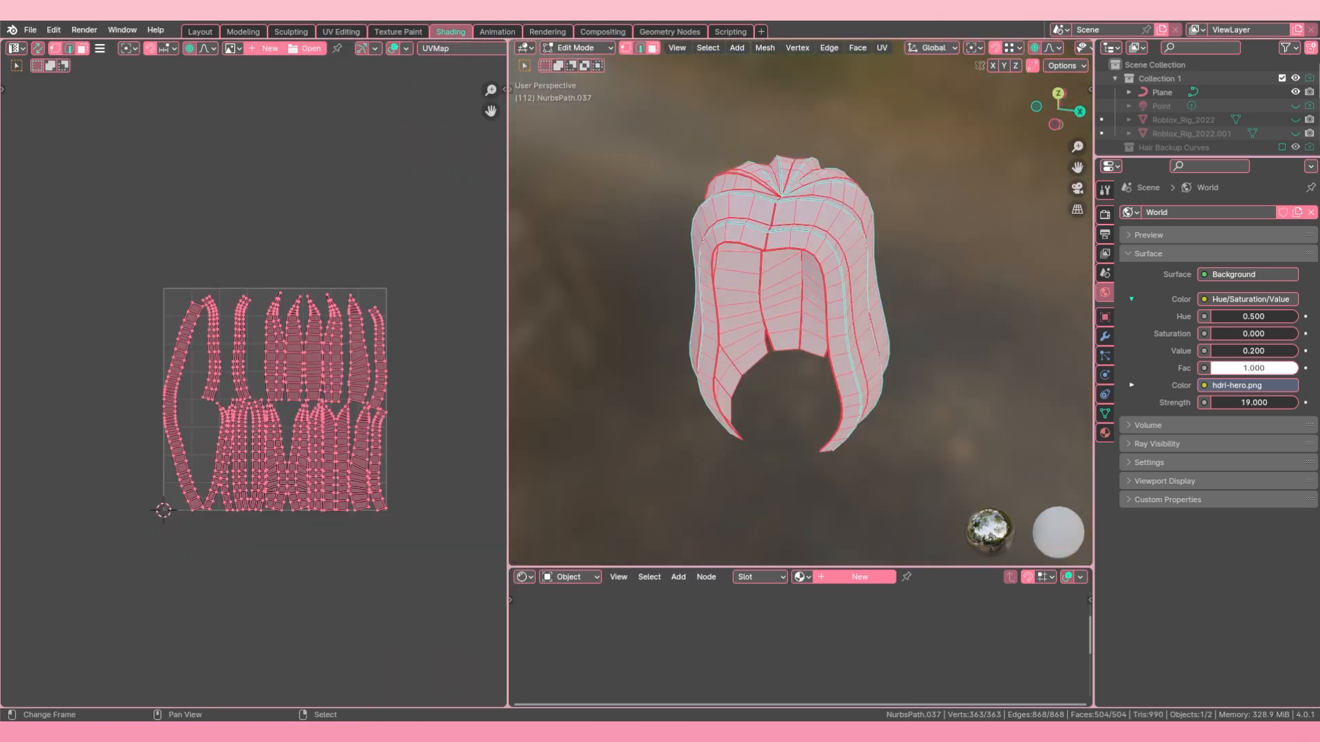
middle_click_drag(663, 427, 684, 278)
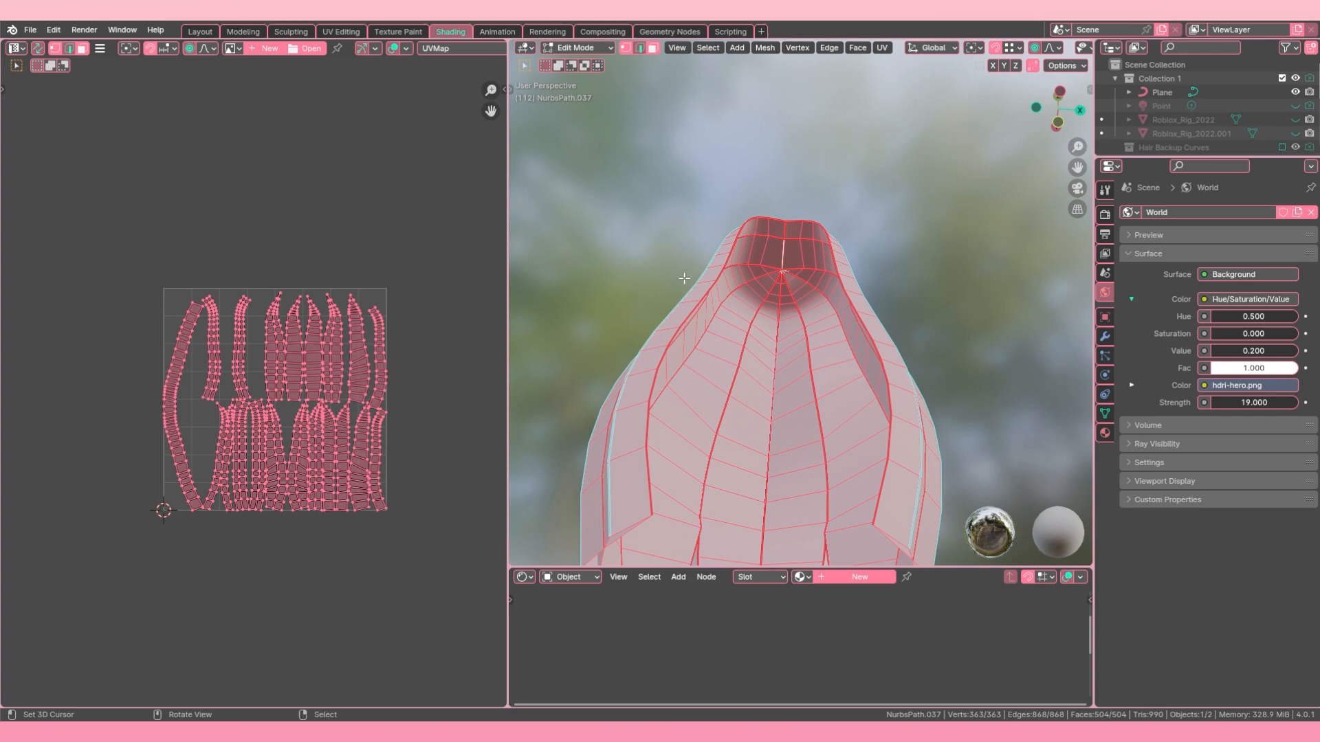
Step: Unwrap the selected UV islands again from the UV Editor and clear the selection
key("u")
left_click(228, 381)
key("alt+a")
scroll(215, 378, "up", 5)
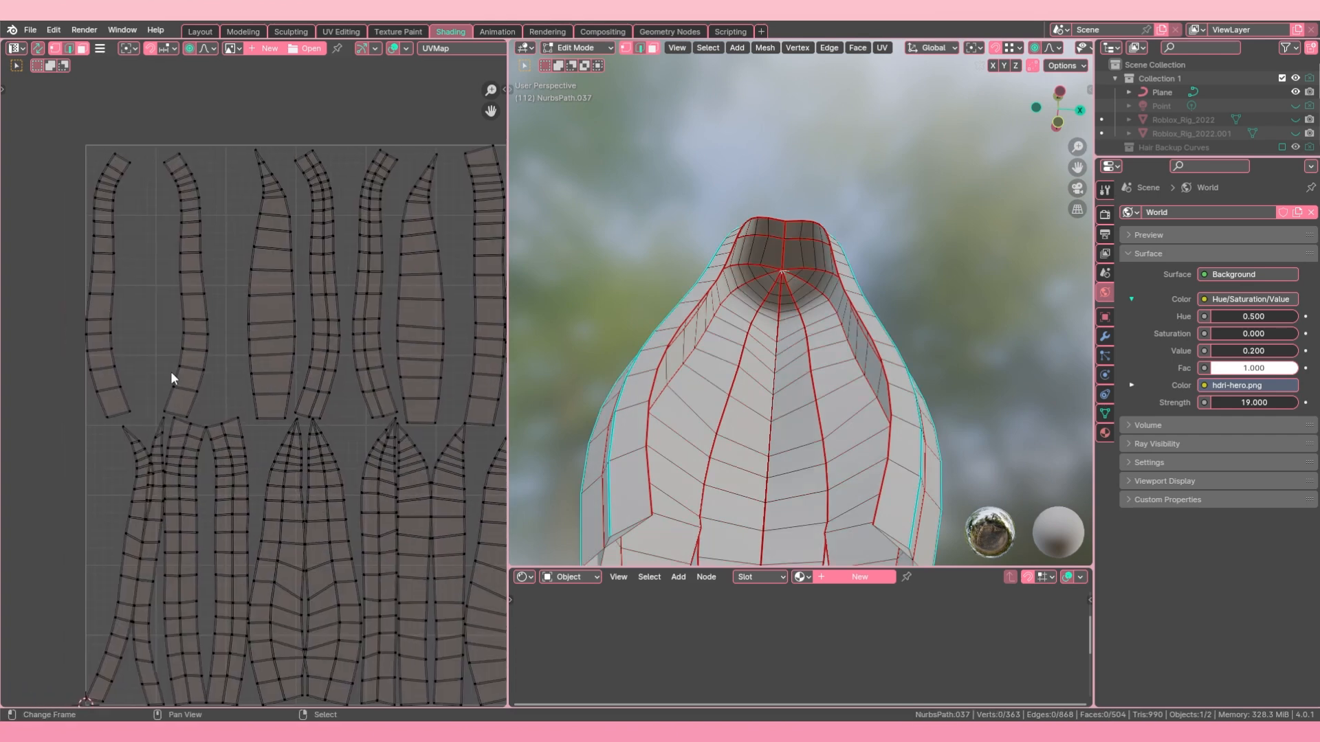
scroll(171, 378, "down", 3)
scroll(194, 419, "up", 1)
middle_click_drag(170, 347, 205, 336, "shift")
middle_click_drag(811, 288, 790, 404)
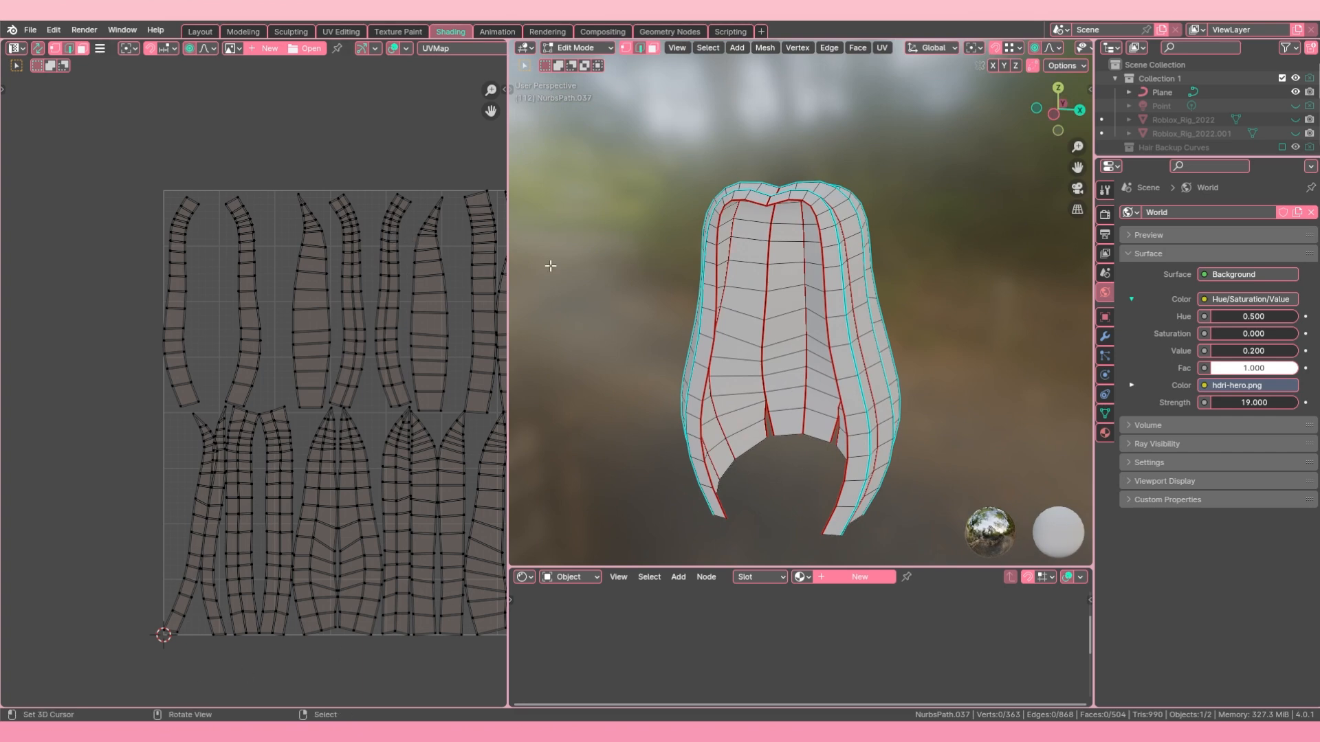
Step: Open the add-ons list in the Preferences, search for "UV square" and close the Preferences
scroll(349, 333, "down", 2)
middle_click_drag(349, 333, 266, 336)
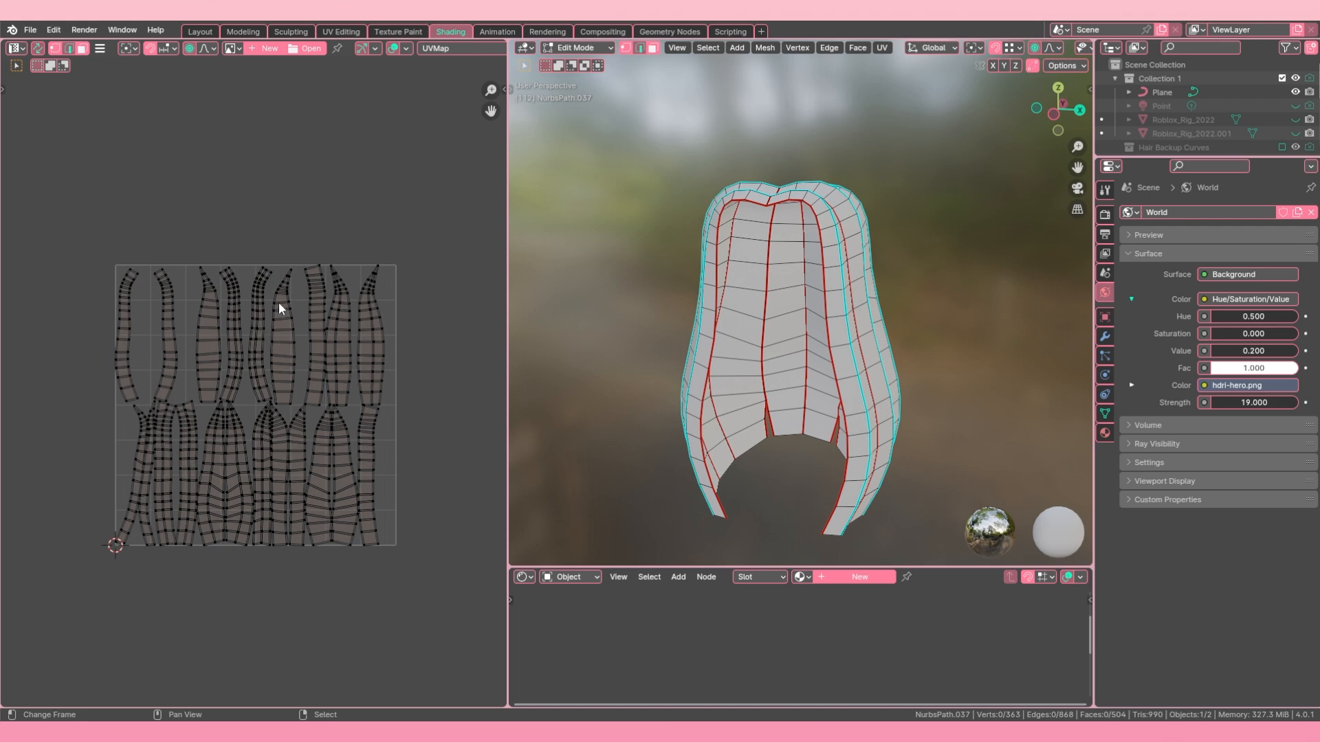
scroll(264, 304, "up", 1)
left_click(53, 29)
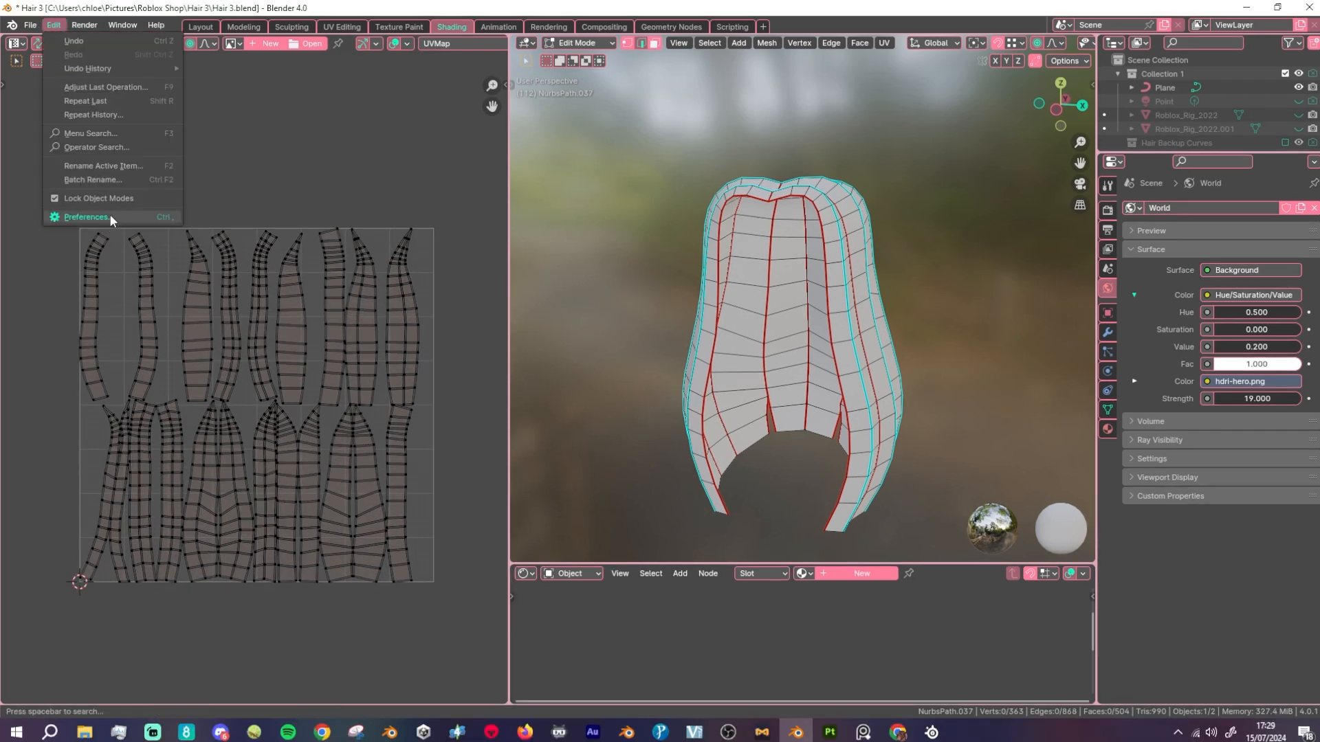
left_click(111, 219)
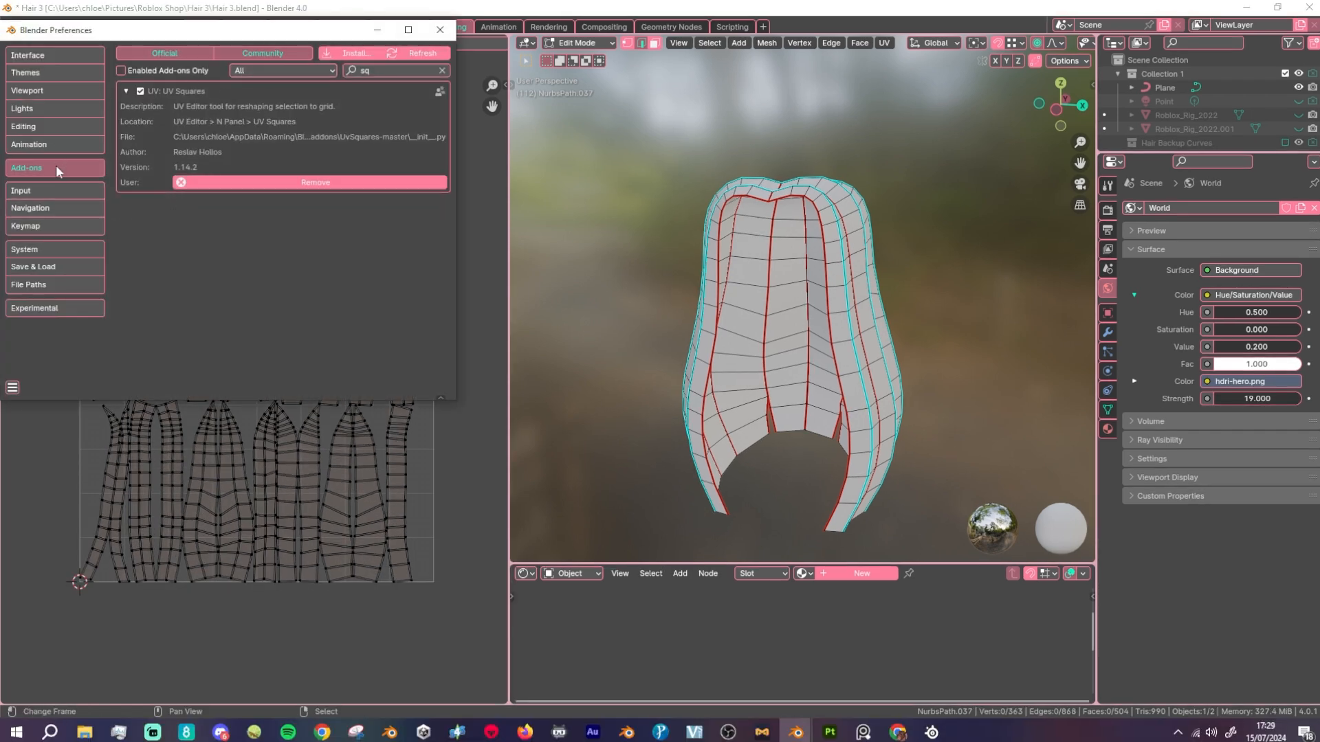
type("UV square")
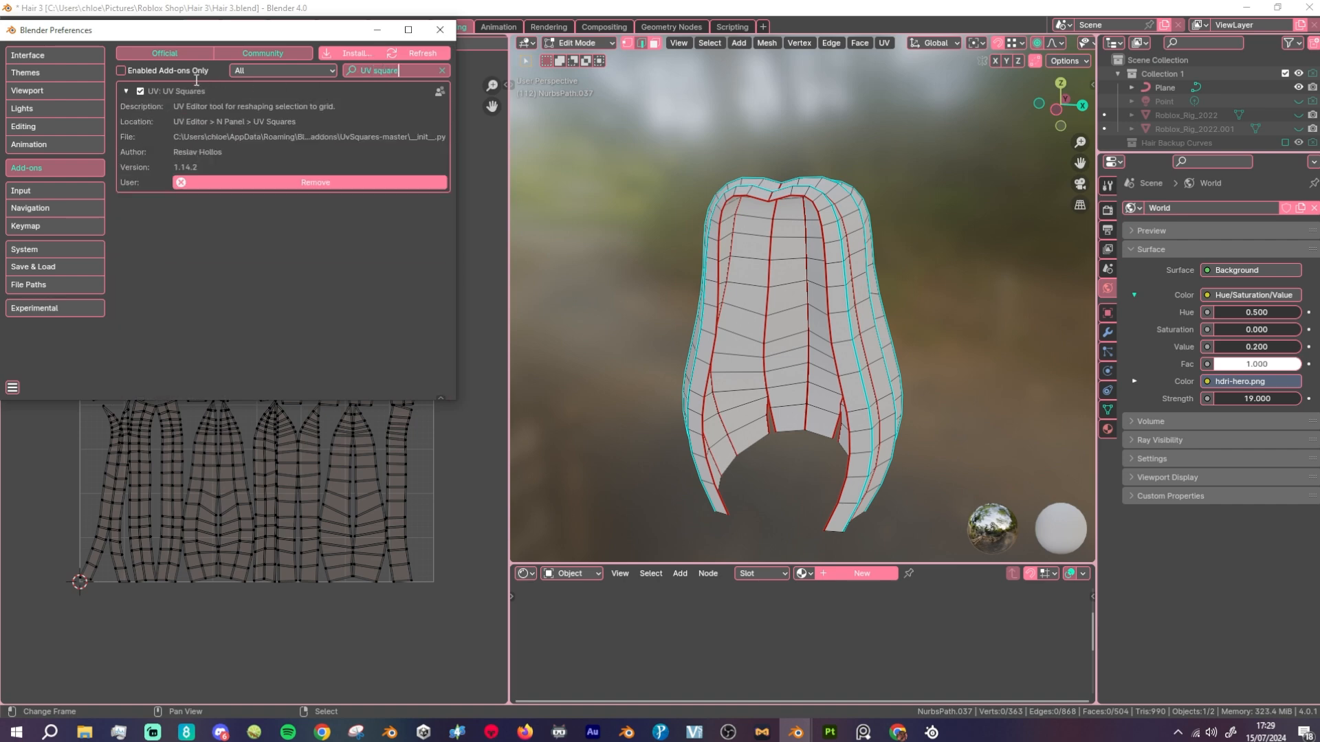
key("Return")
left_click(440, 30)
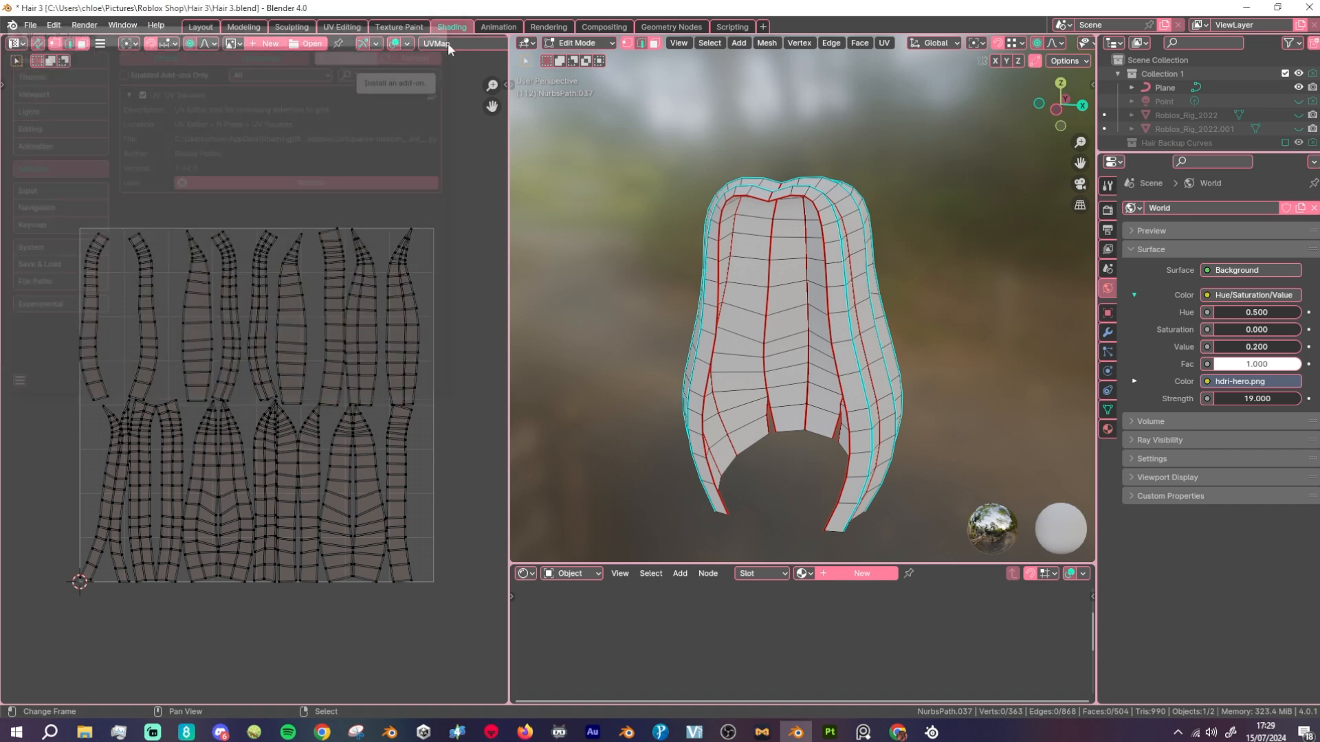
Step: Select the first hair strand's linked UV island, turn off UV sync selection and clear the selection
middle_click_drag(93, 306, 192, 323)
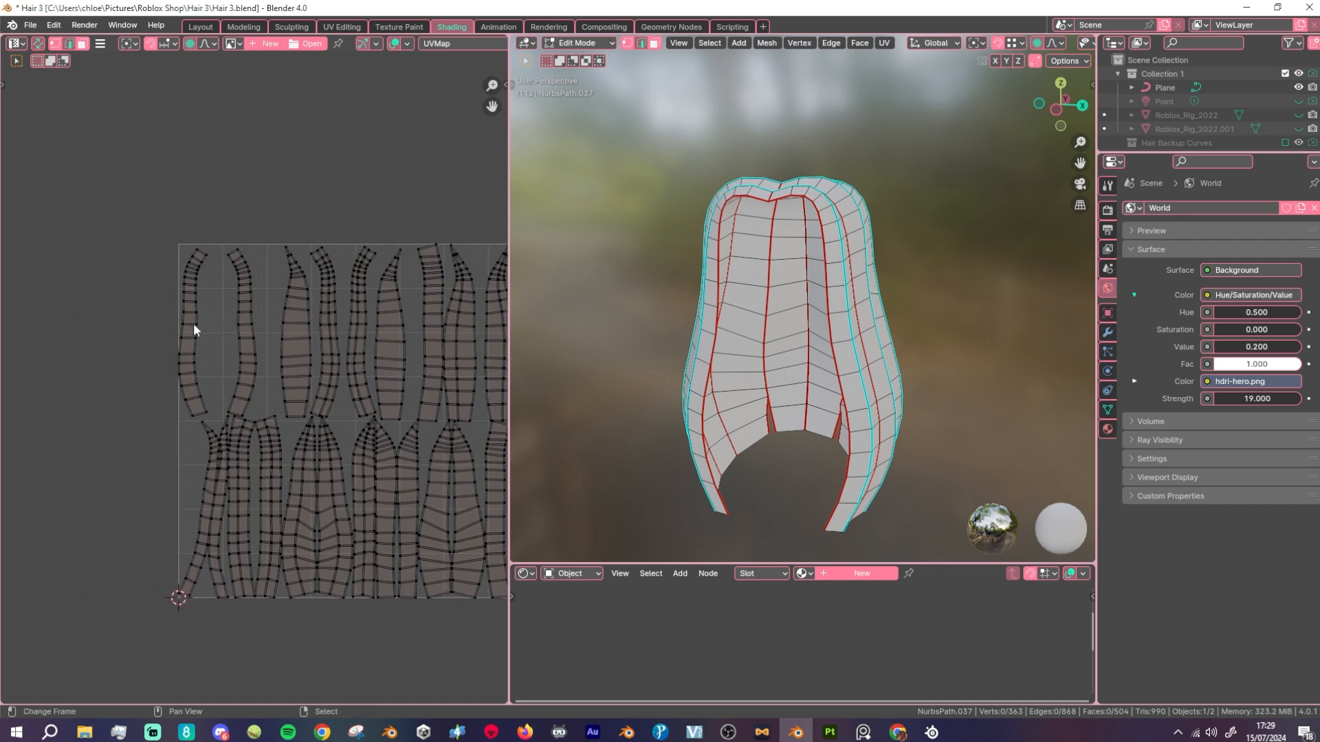
scroll(187, 318, "up", 1)
key("l")
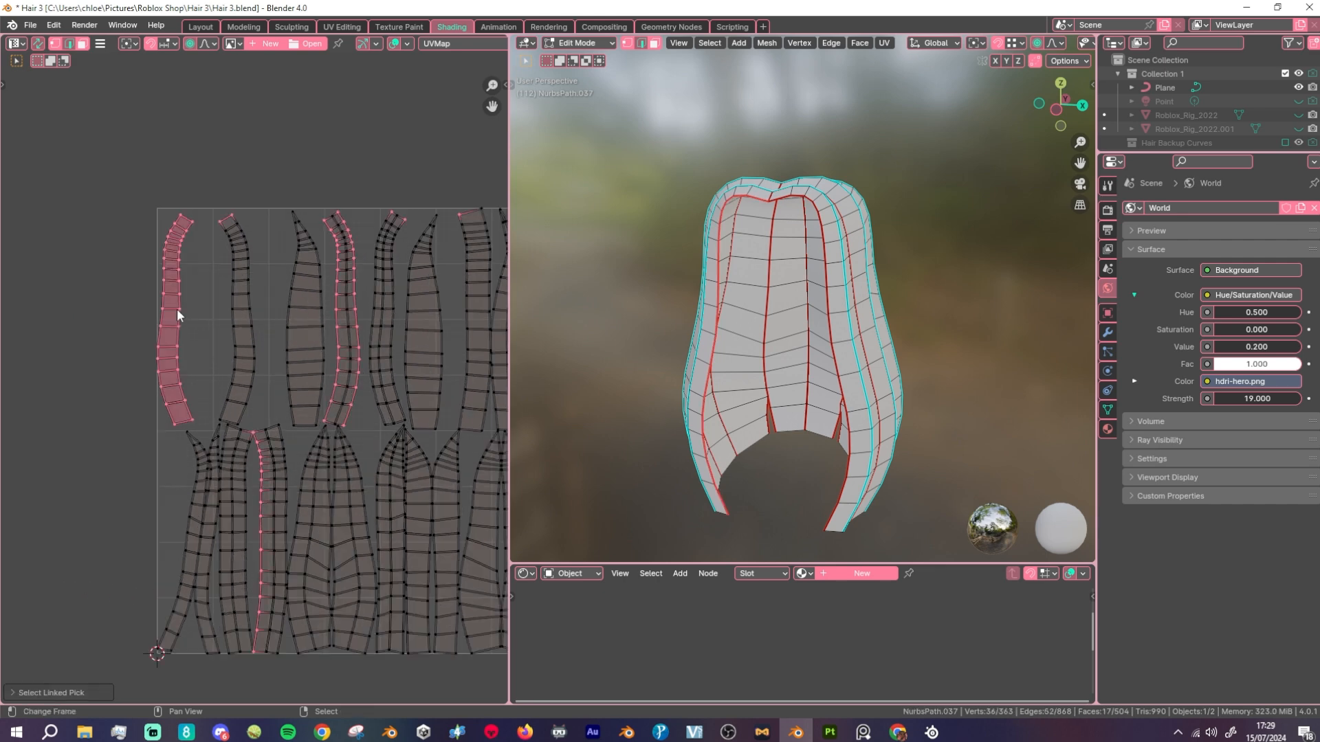
left_click(38, 44)
key("a")
scroll(556, 265, "down", 4)
key("alt+a")
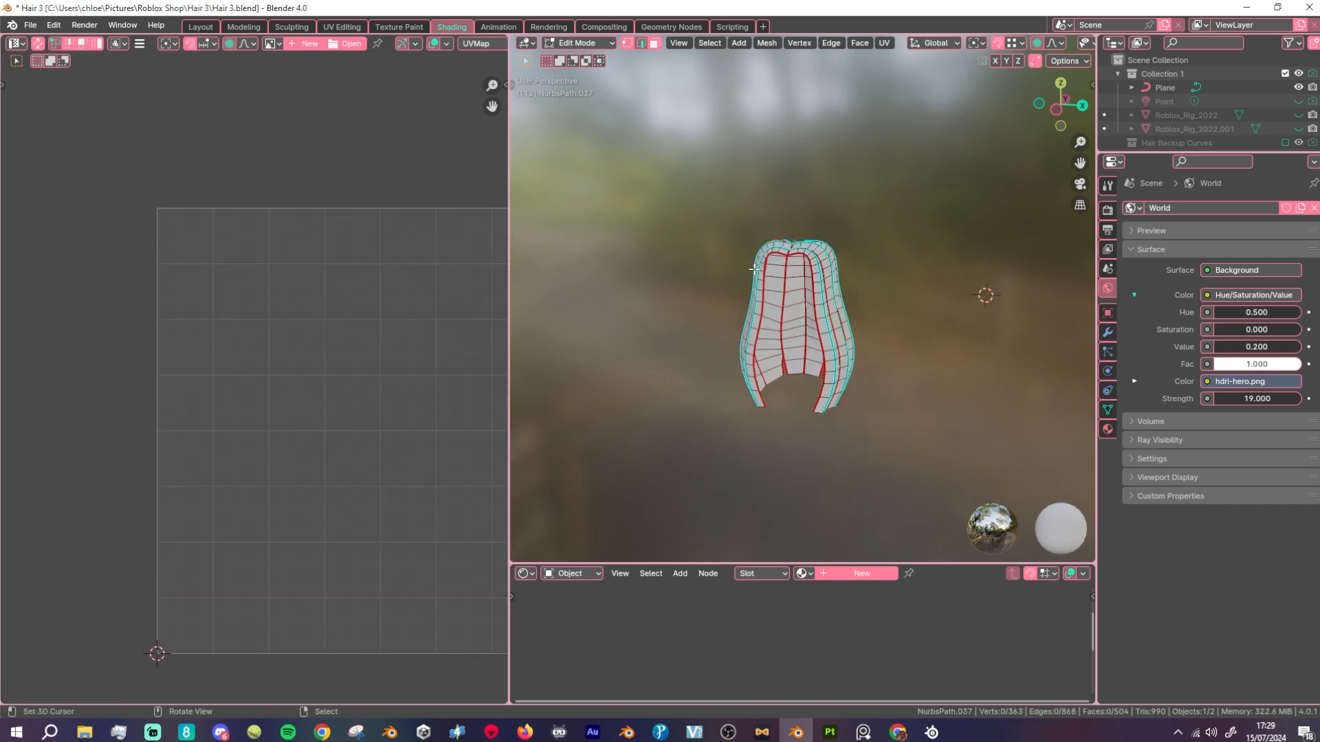
Step: Select the whole hair mesh in the 3D viewport to show its islands in the UV Editor
key("a")
scroll(930, 159, "up", 3)
scroll(816, 344, "down", 4)
middle_click_drag(816, 343, 734, 157)
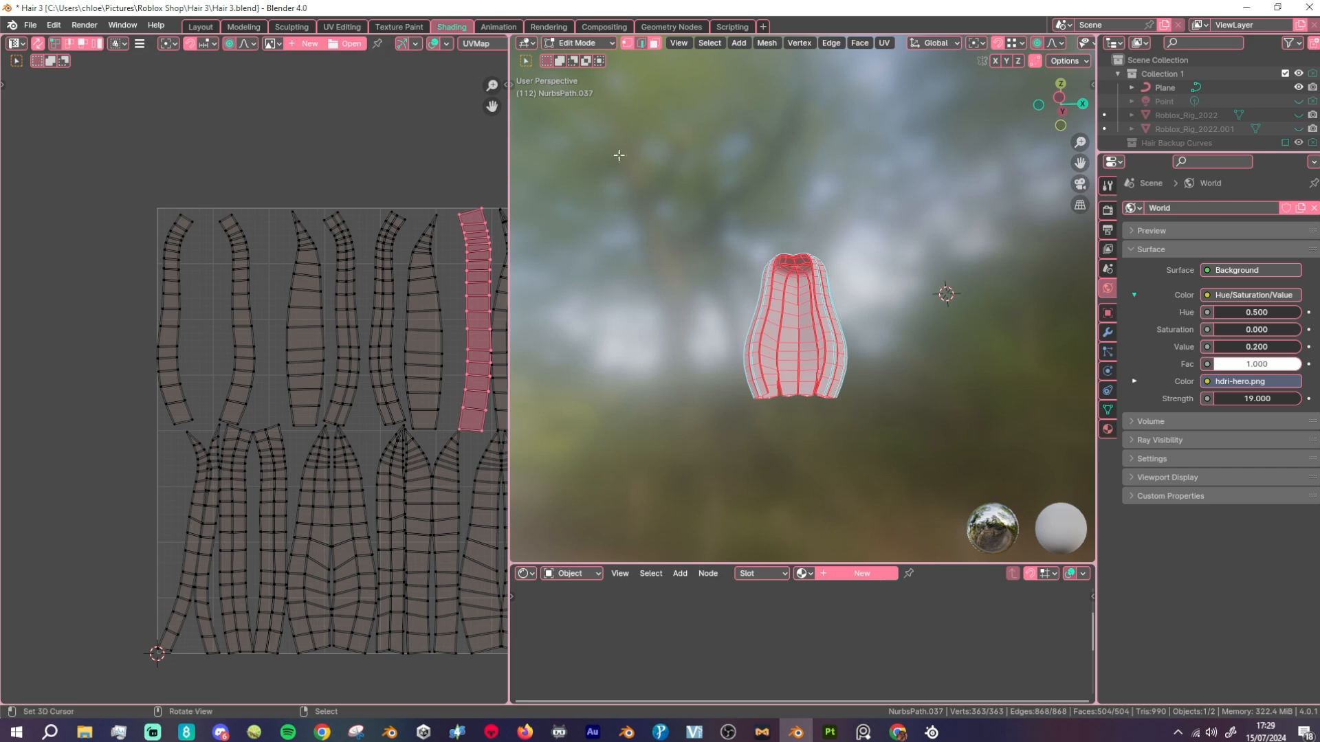
scroll(206, 330, "down", 3)
scroll(191, 339, "up", 3)
Step: Select the first hair strand's UV island and reshape it into a straight grid with UV Squares
double_click(173, 334)
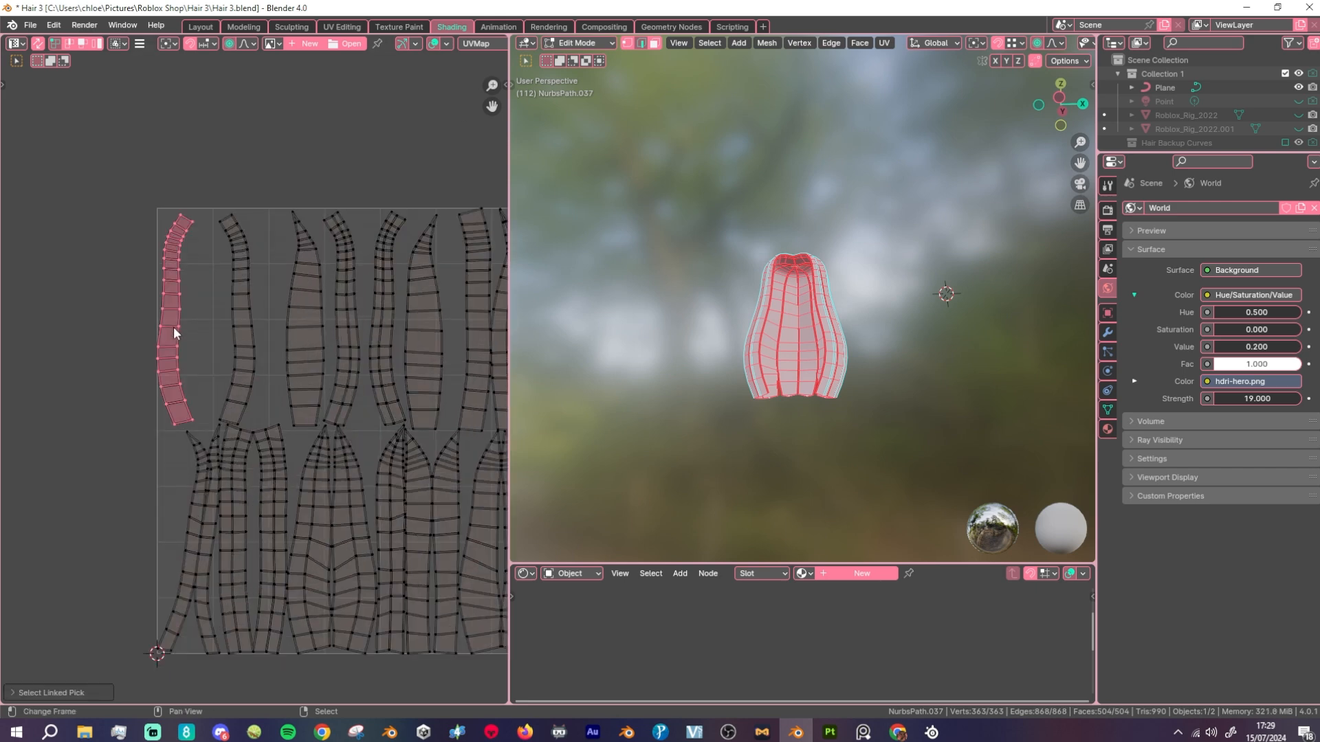
key("alt+e")
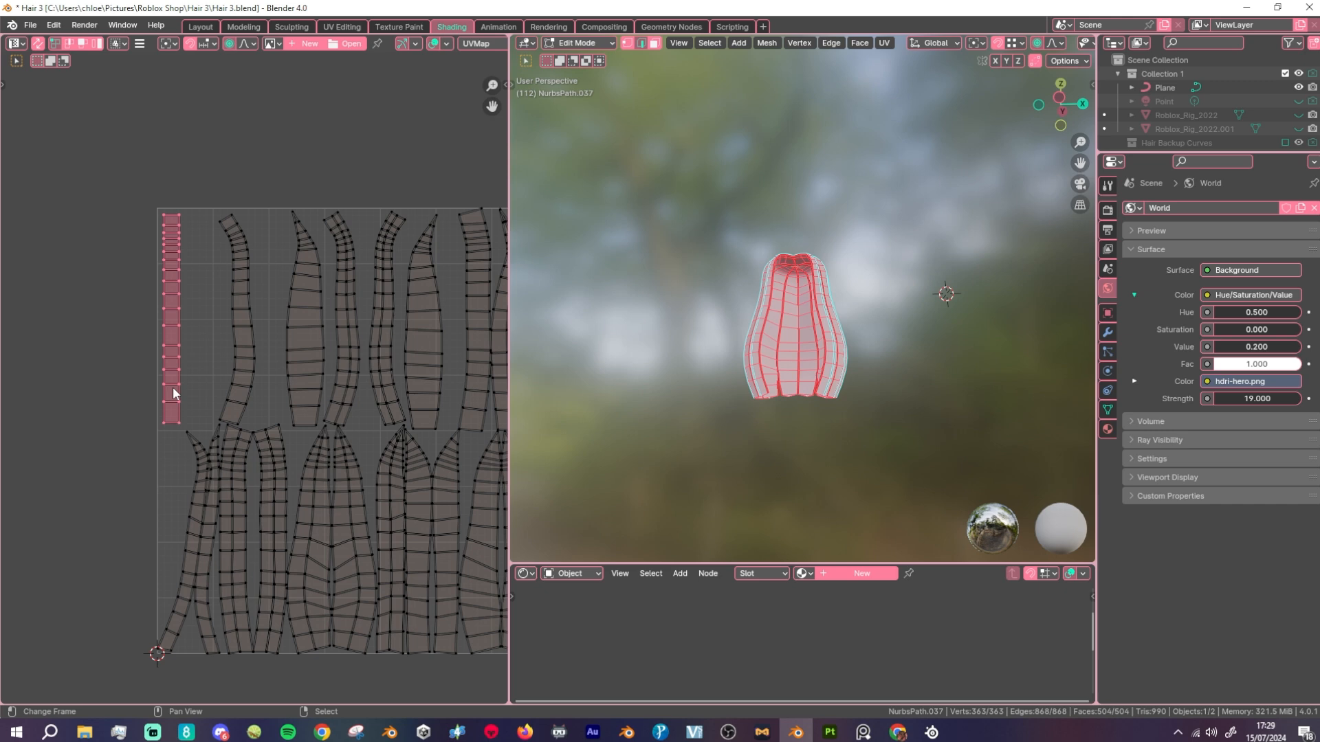
right_click(101, 356)
scroll(210, 320, "up", 1)
Step: Select the second island's left edge loop and turn off proportional editing in the UV Editor
mouse_move(234, 331)
middle_mouse_down()
mouse_move(251, 371)
mouse_move(242, 326)
middle_mouse_up()
scroll(245, 340, "up", 1)
key("a")
key("a")
left_click(244, 321, "alt")
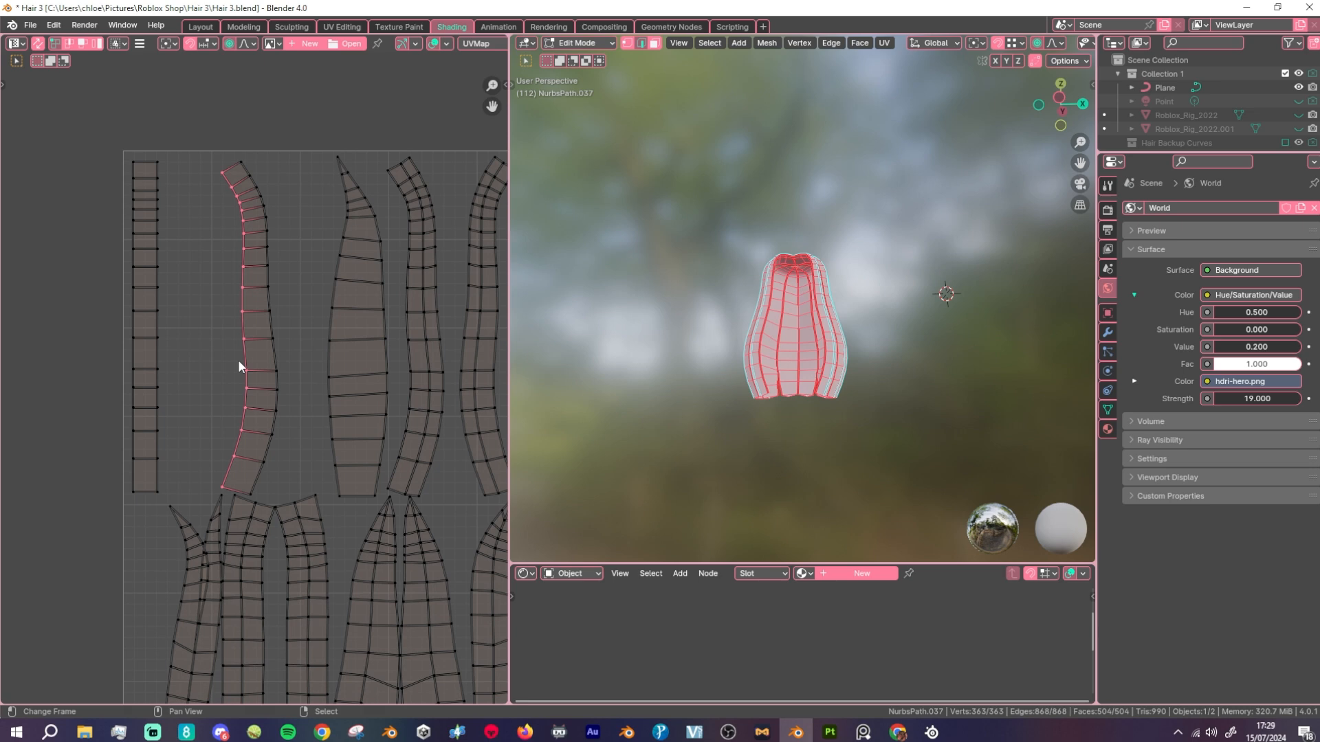
key("s")
key("x")
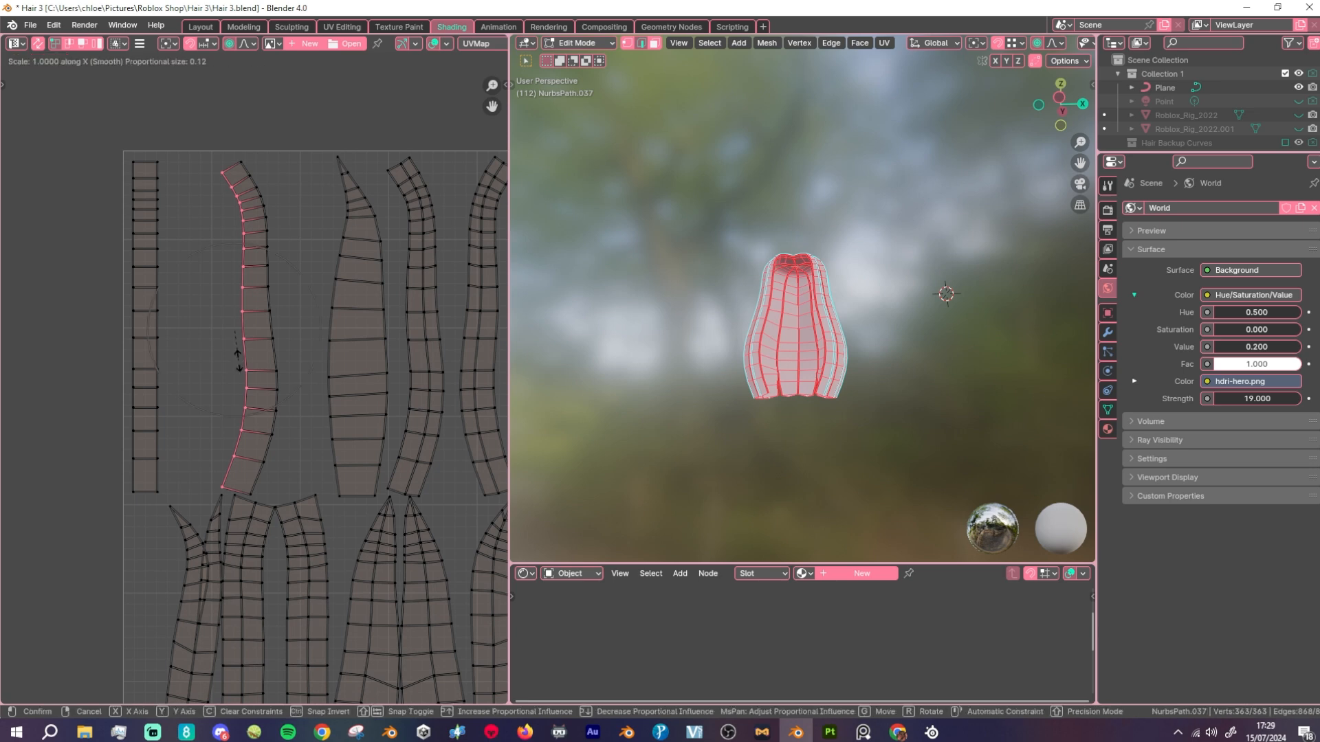
right_click(238, 364)
left_click(231, 44)
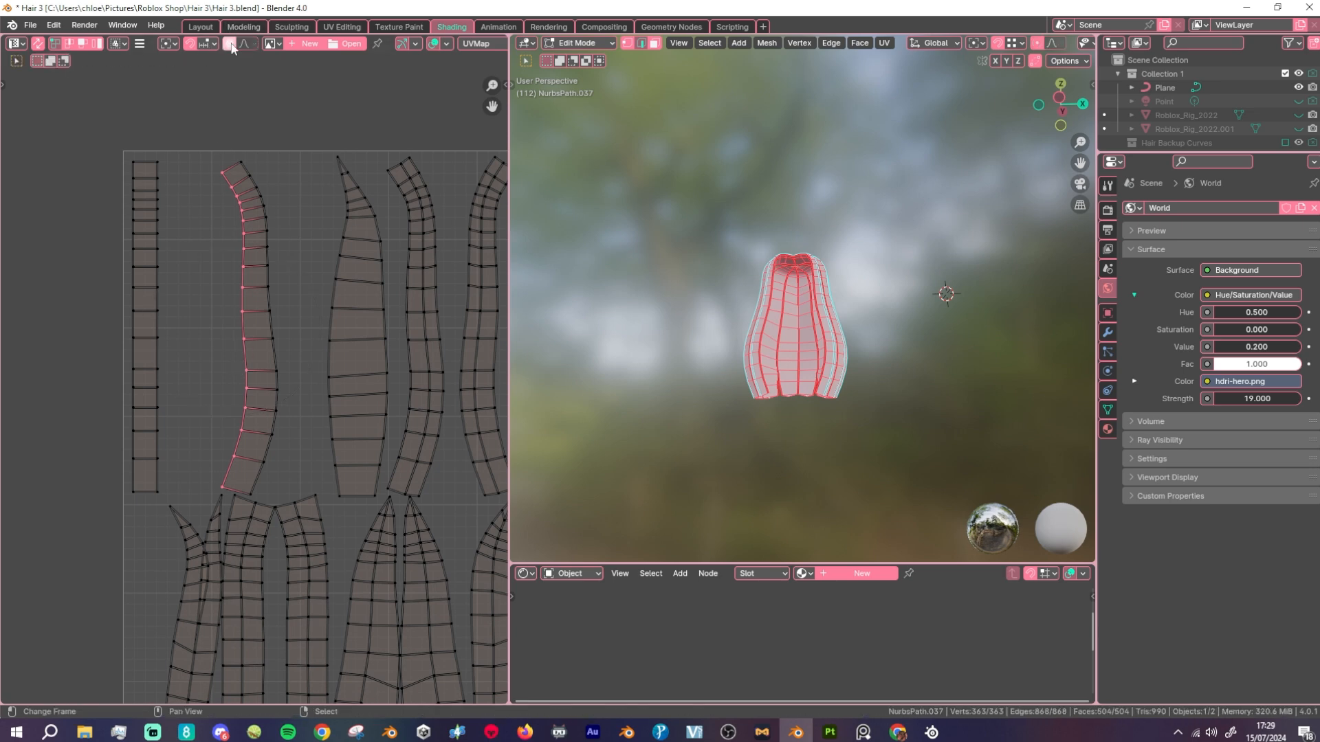
Step: Flatten the second island's left edge loop into a vertical line by scaling it to 0 along X
key("s")
key("x")
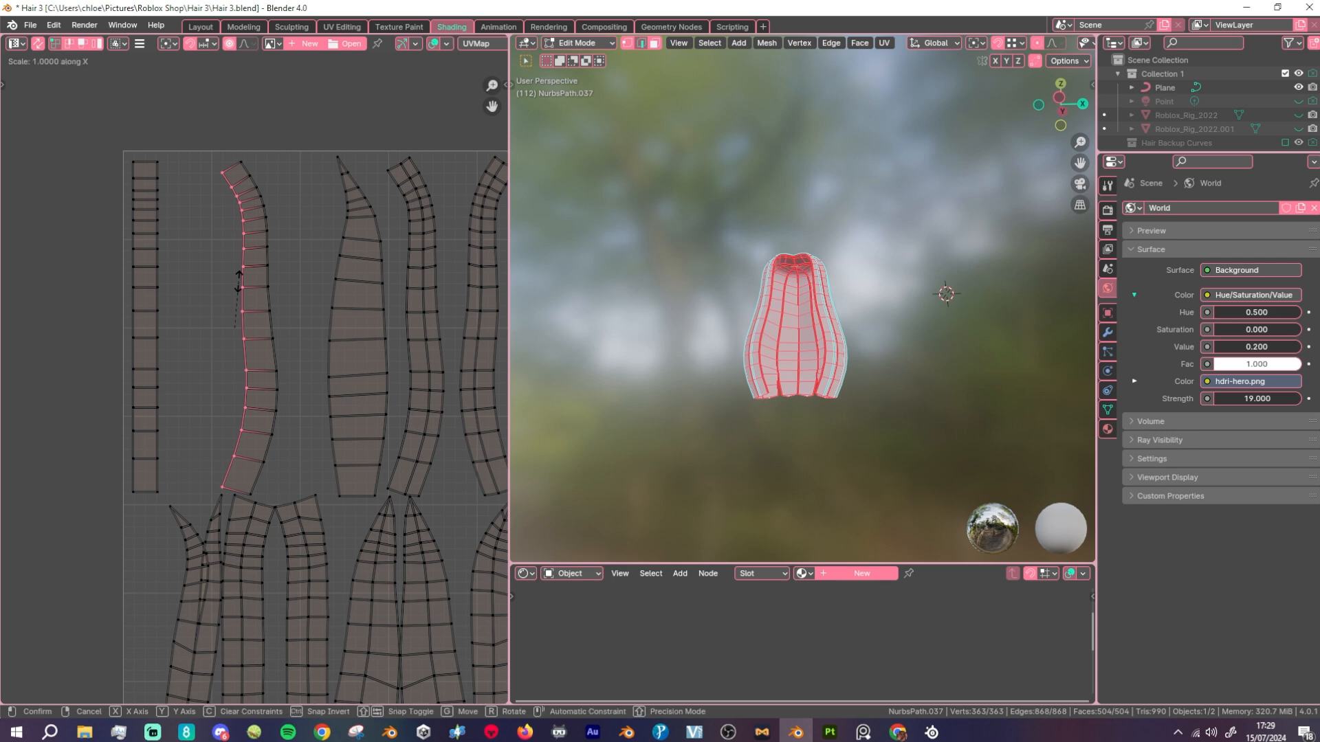
key("0")
key("Return")
key("a")
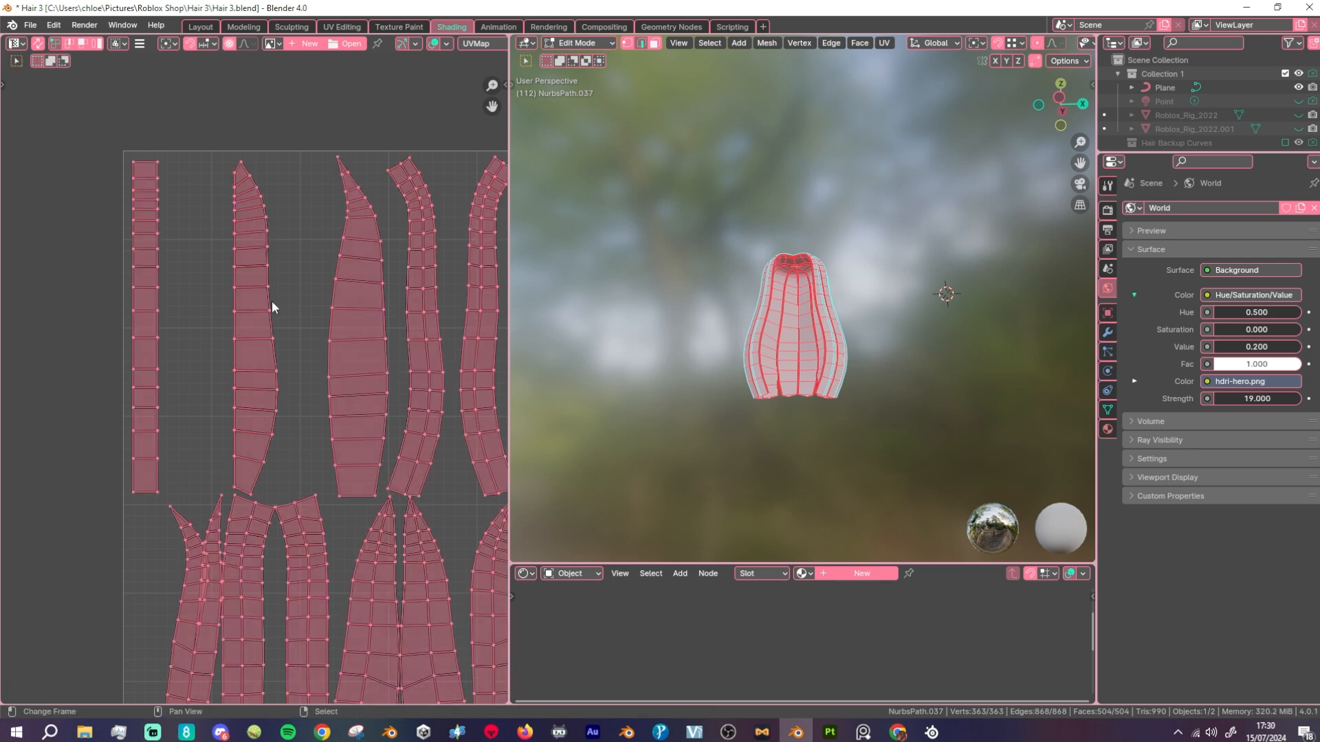
Step: Flatten the second island's right edge loop by scaling it to 0 along X and clear the selection
left_click(272, 296, "alt")
key("s")
key("x")
key("0")
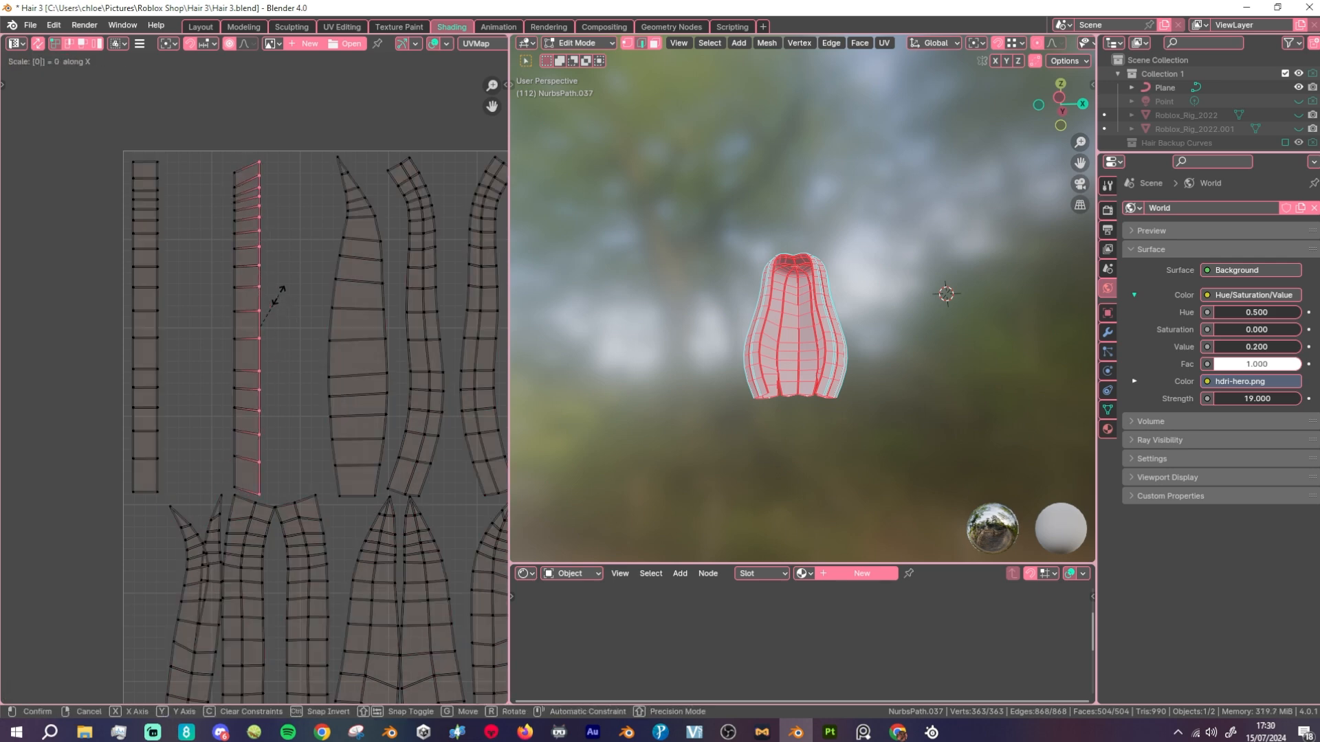
key("Return")
key("a")
key("alt+a")
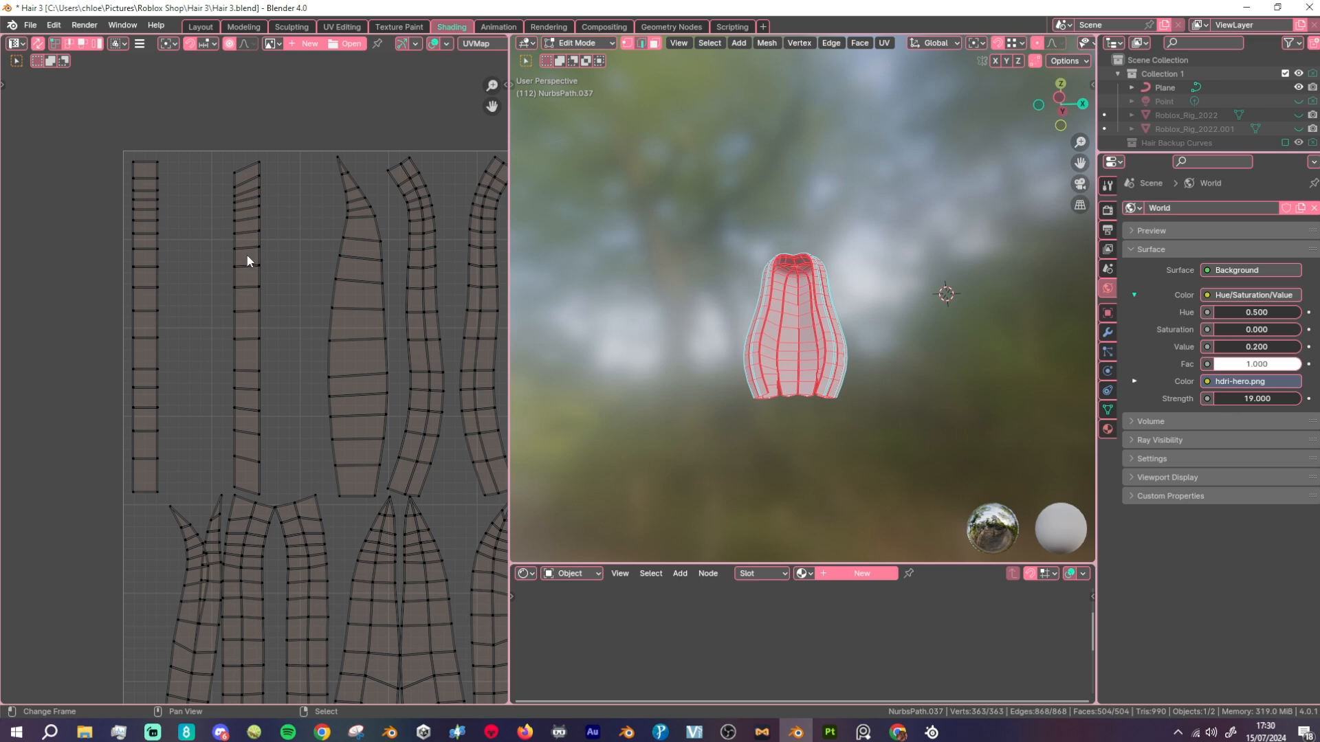
Step: Undo the flattening of the second island's right edge loop
scroll(246, 254, "down", 3)
scroll(254, 334, "down", 1)
scroll(270, 330, "up", 4)
key("ctrl+z")
key("ctrl+z")
key("ctrl+z")
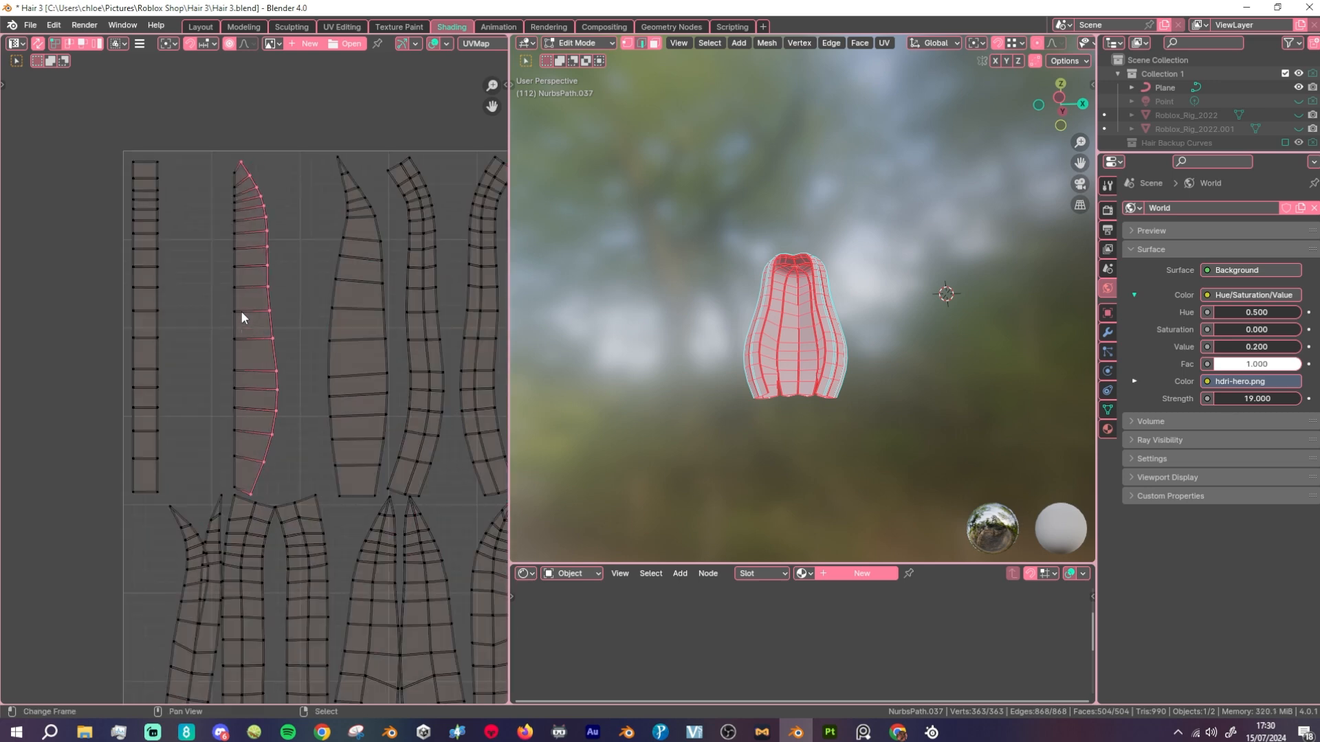
Step: Reshape the second and third hair islands into straight grids with UV Squares, one island at a time
key("ctrl+l")
key("alt+e")
key("a")
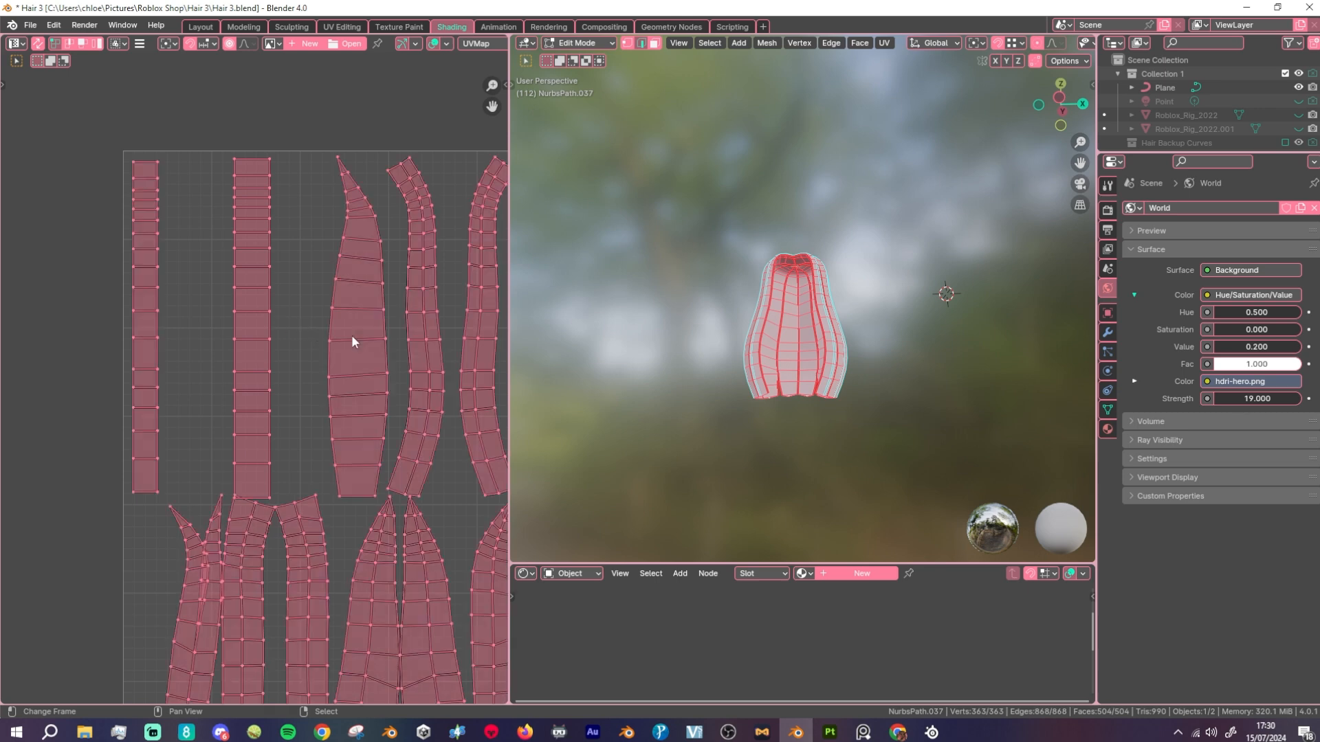
key("alt+a")
key("l")
key("alt+e")
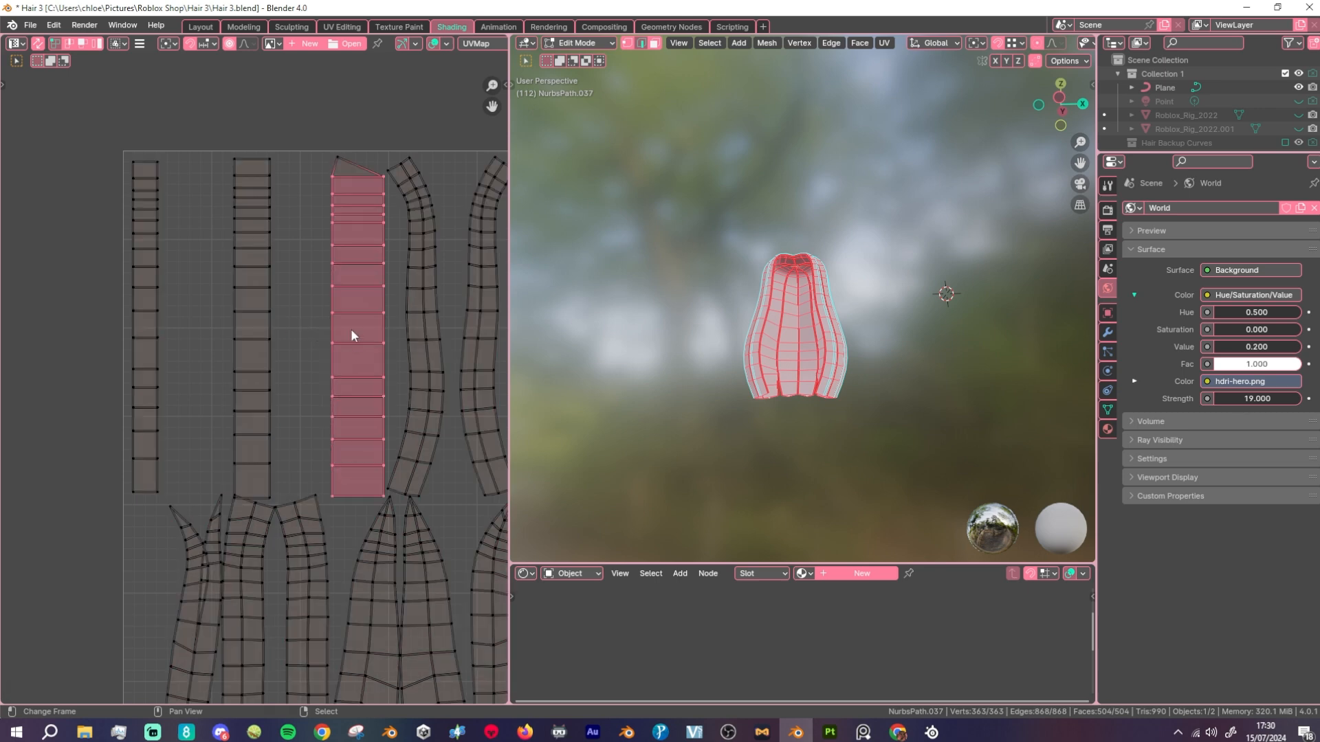
scroll(350, 334, "down", 3)
key("alt+a")
Step: Select all UV islands, reshape them into straight grids with UV Squares and clear the selection
key("l")
scroll(342, 377, "down", 2)
key("a")
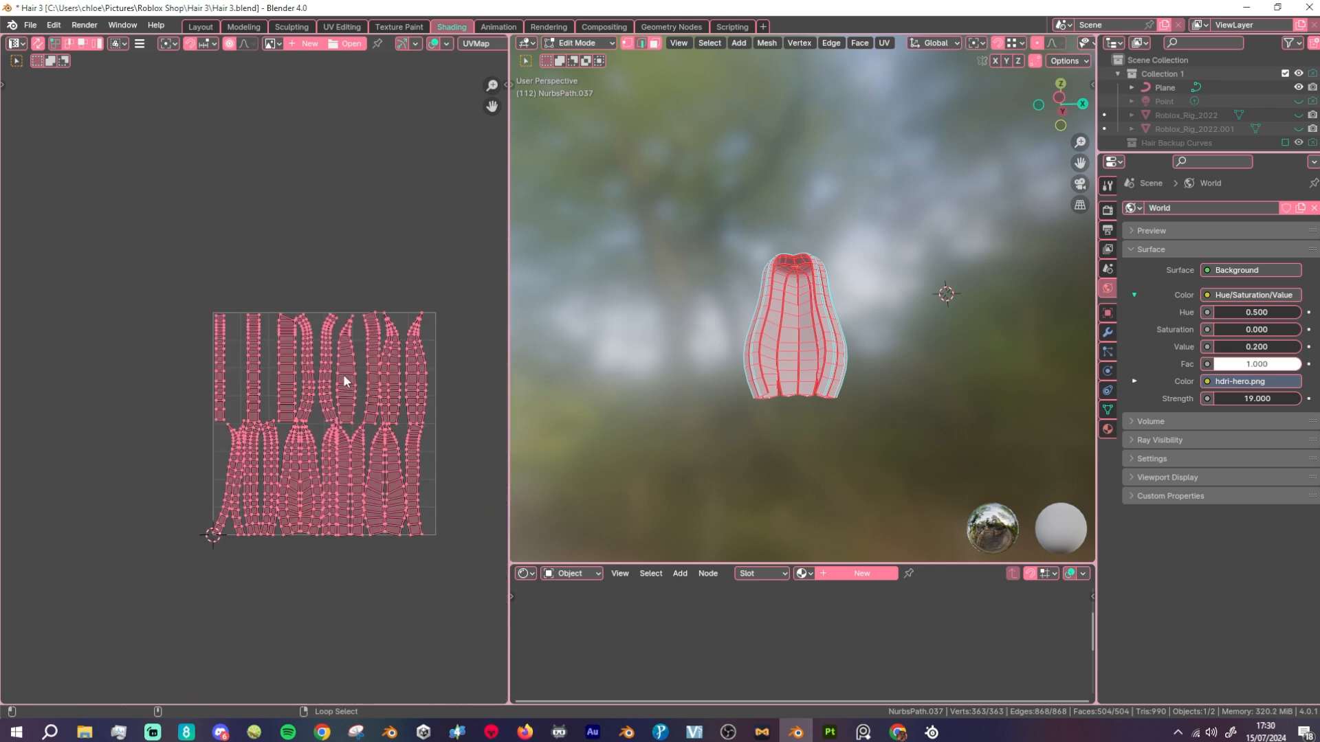
key("alt+e")
key("alt+a")
scroll(313, 407, "up", 3)
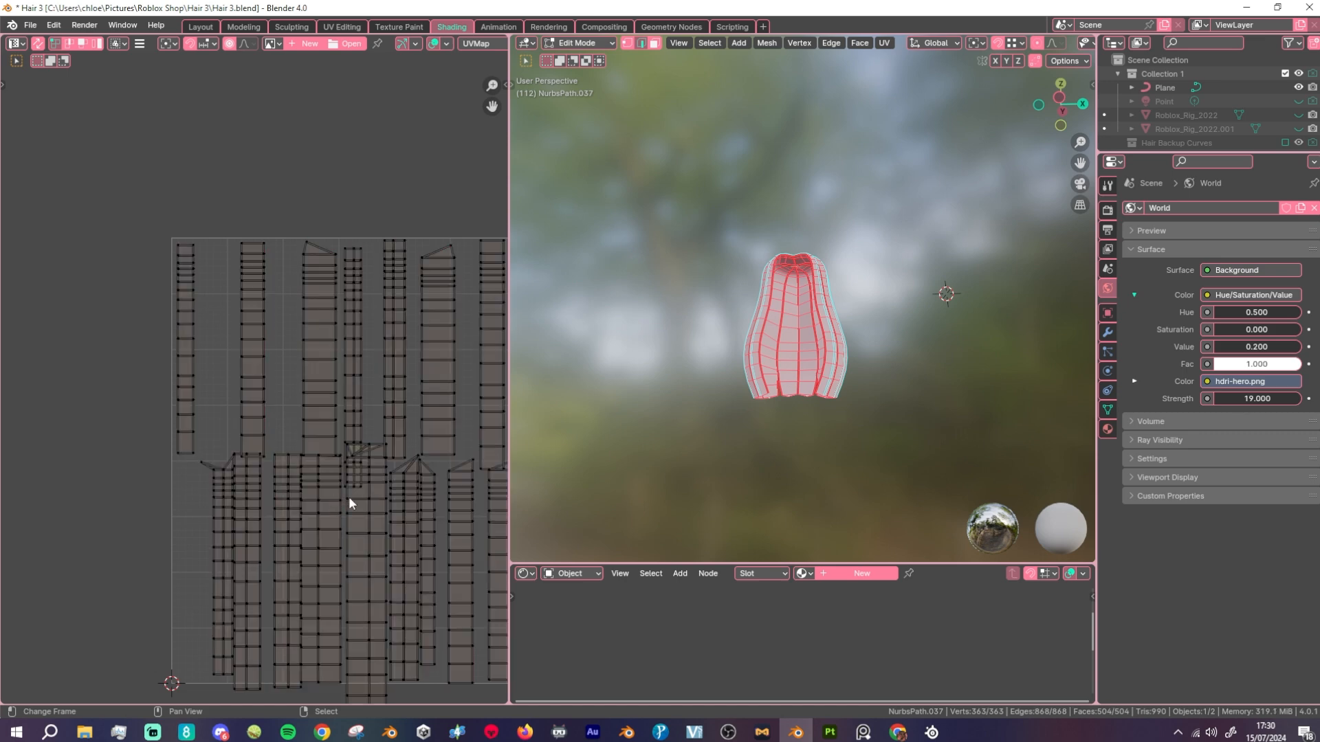
Step: Move the overlapping straightened UV islands apart in the UV Editor
right_click(352, 456)
key("g")
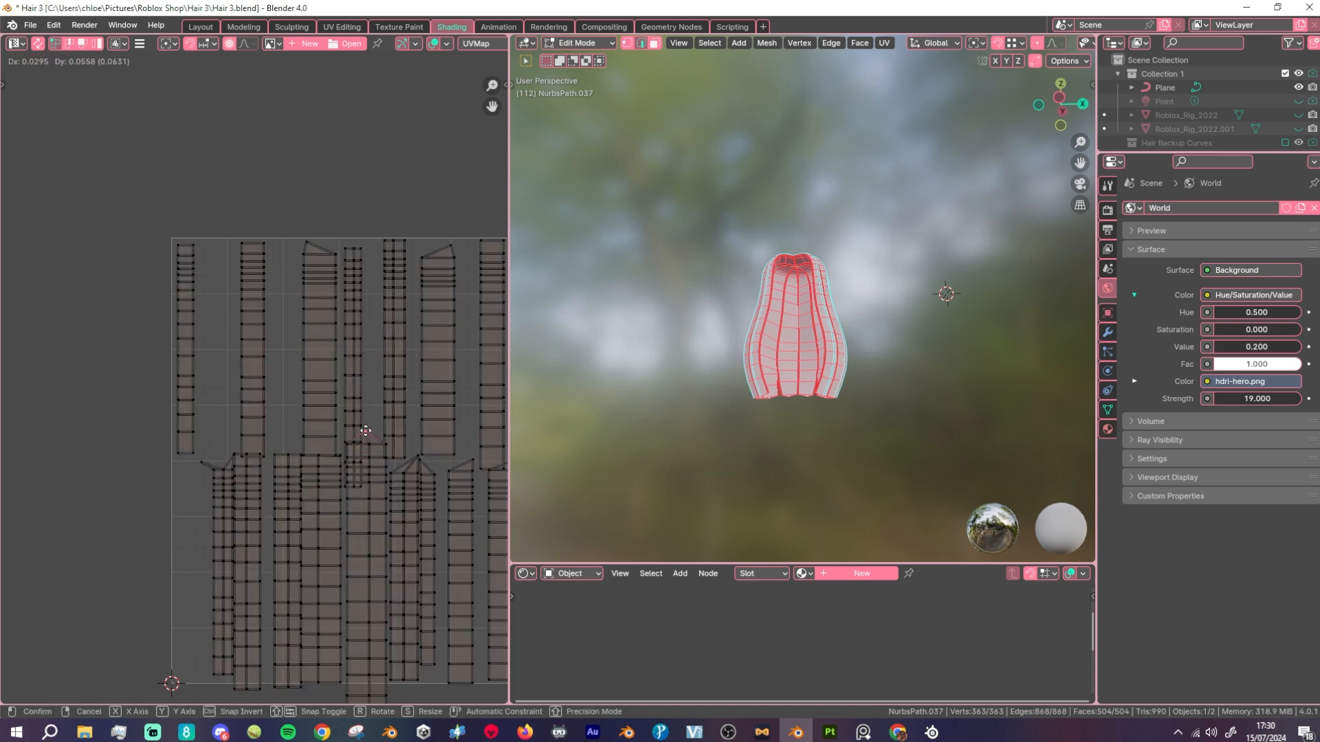
left_click(365, 430)
key("g")
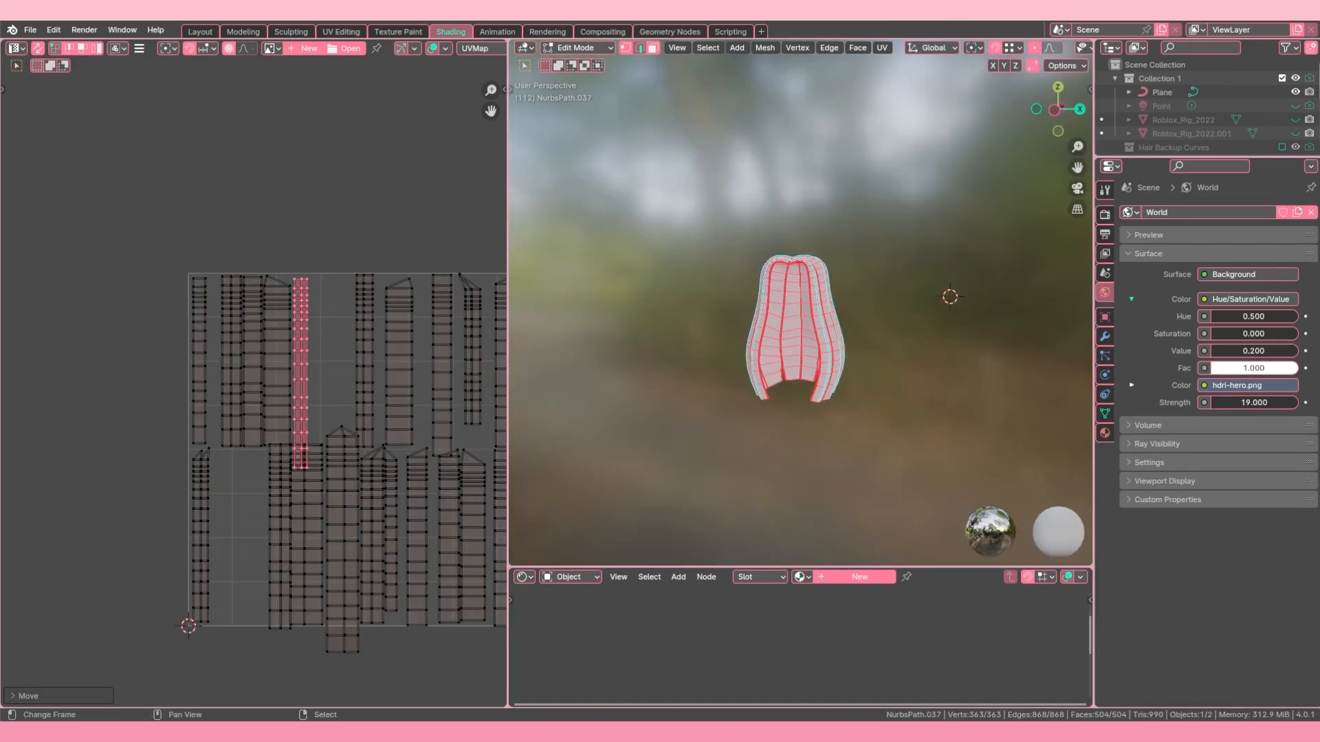
Step: Return to Object Mode and create a new material for the base hair mesh
scroll(422, 338, "down", 4)
middle_click_drag(790, 310, 844, 580)
key("Tab")
left_click(860, 578)
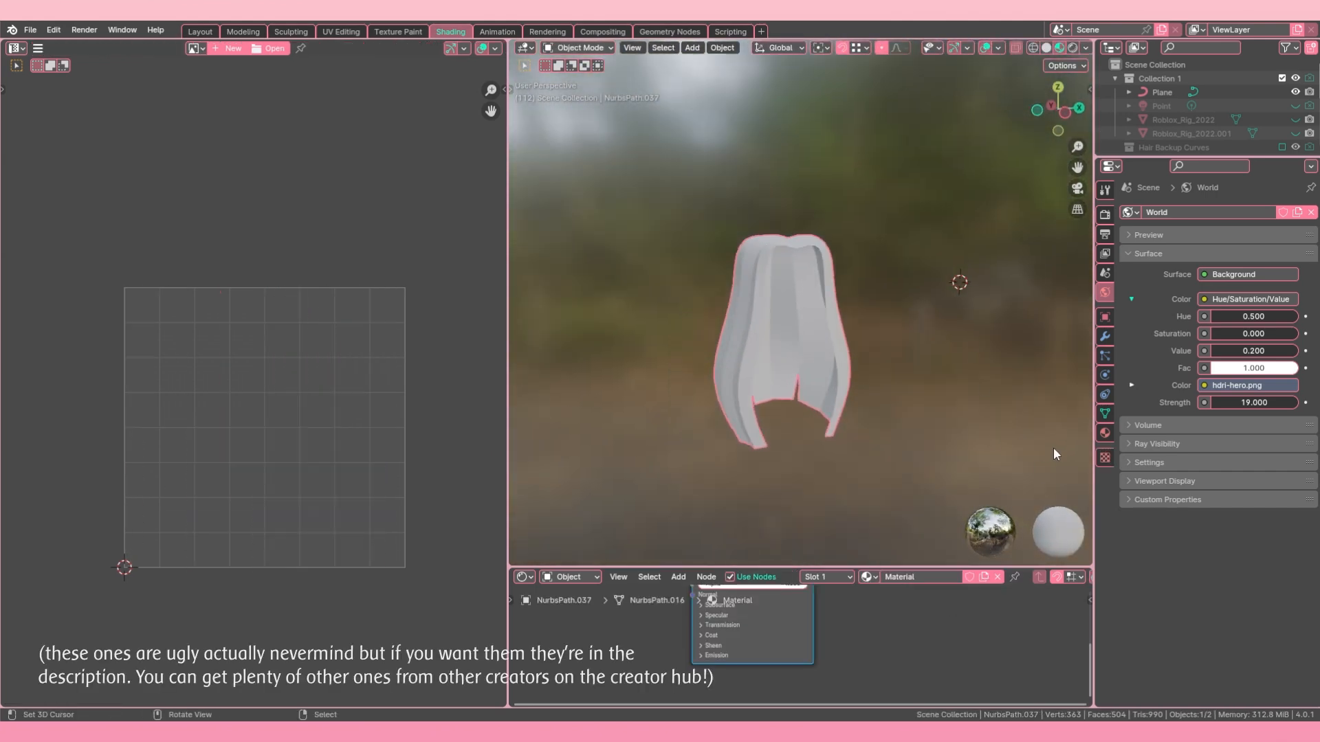
middle_click_drag(761, 621, 771, 685)
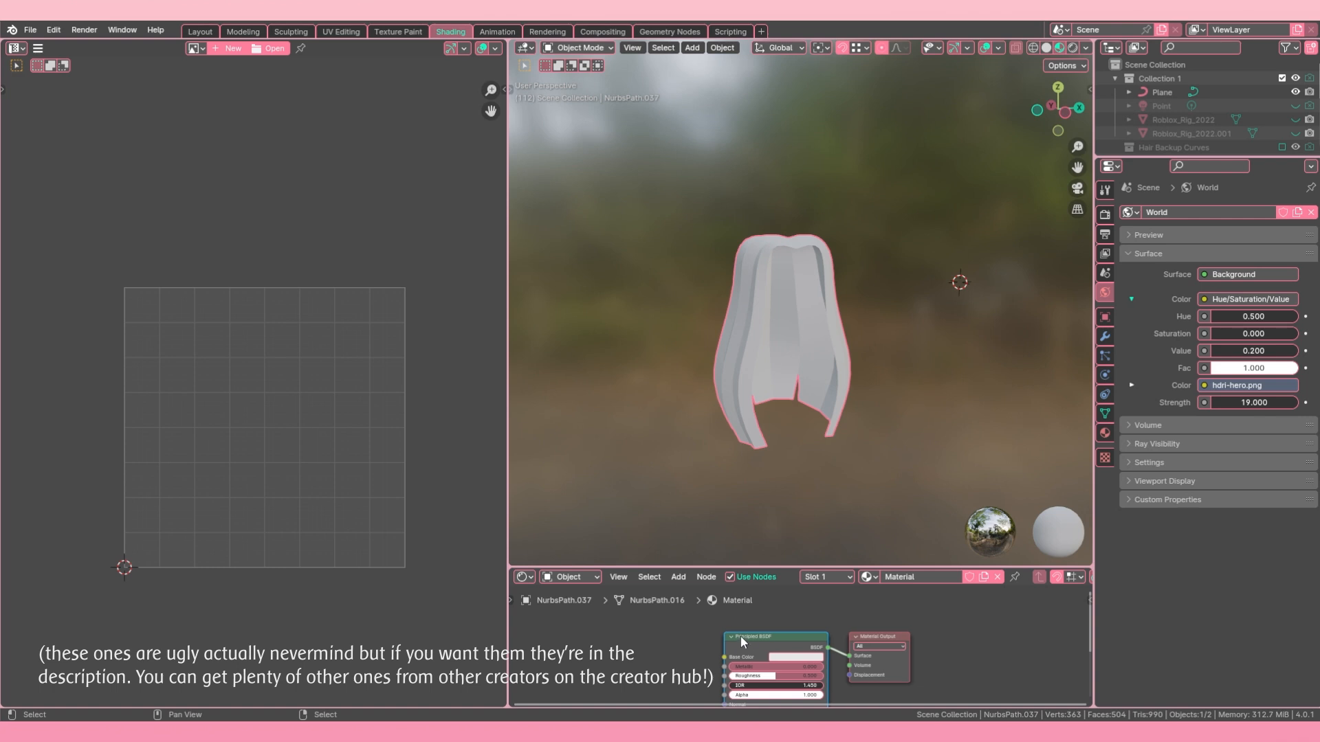
key("ctrl+v")
key("ctrl+z")
key("ctrl+v")
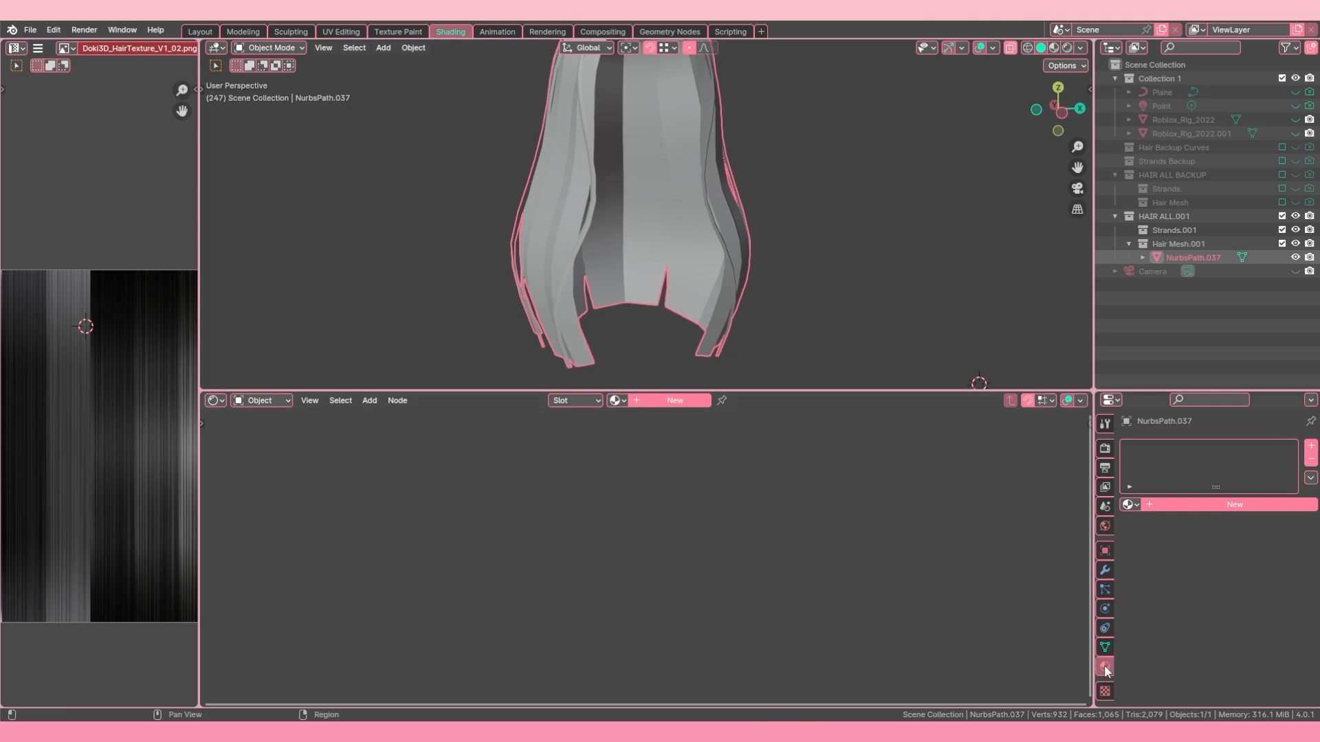
Step: Try a new material with an Image Texture as its Base Color, and undo both changes
left_click(1234, 508)
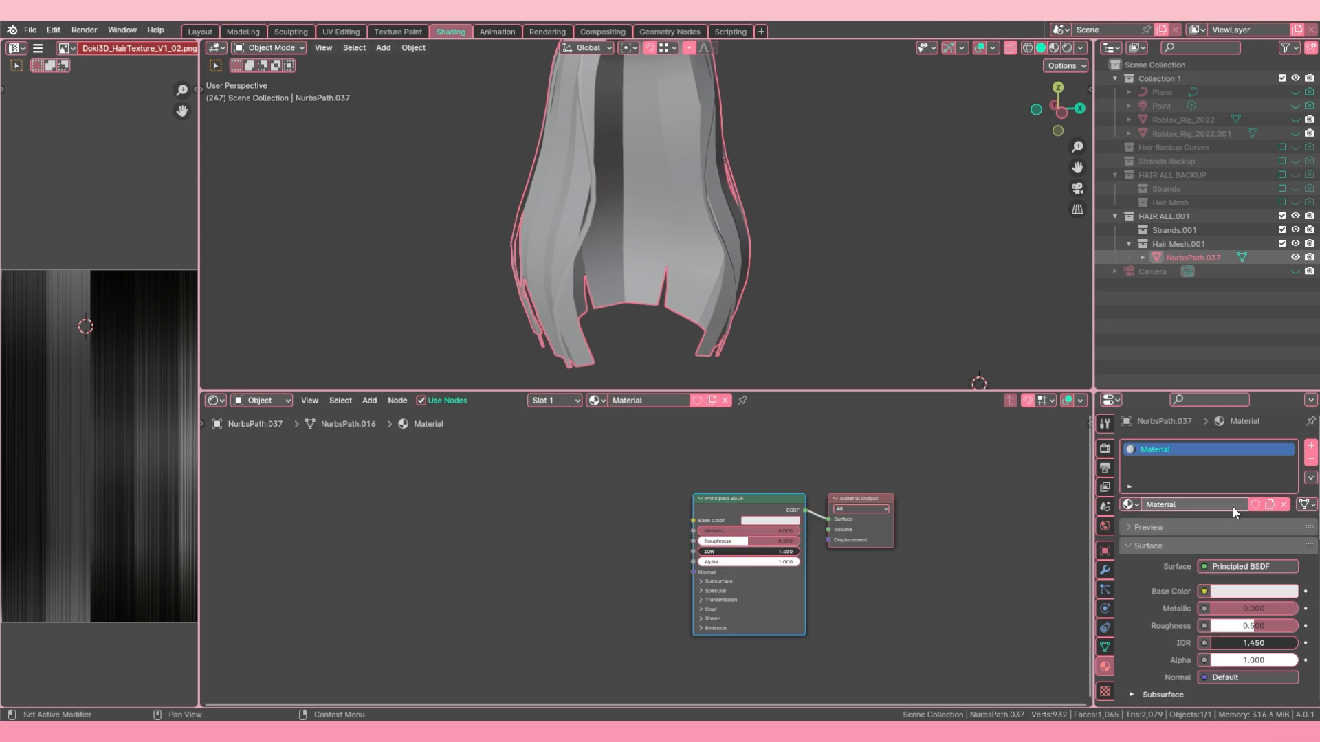
left_click(1204, 592)
left_click(920, 468)
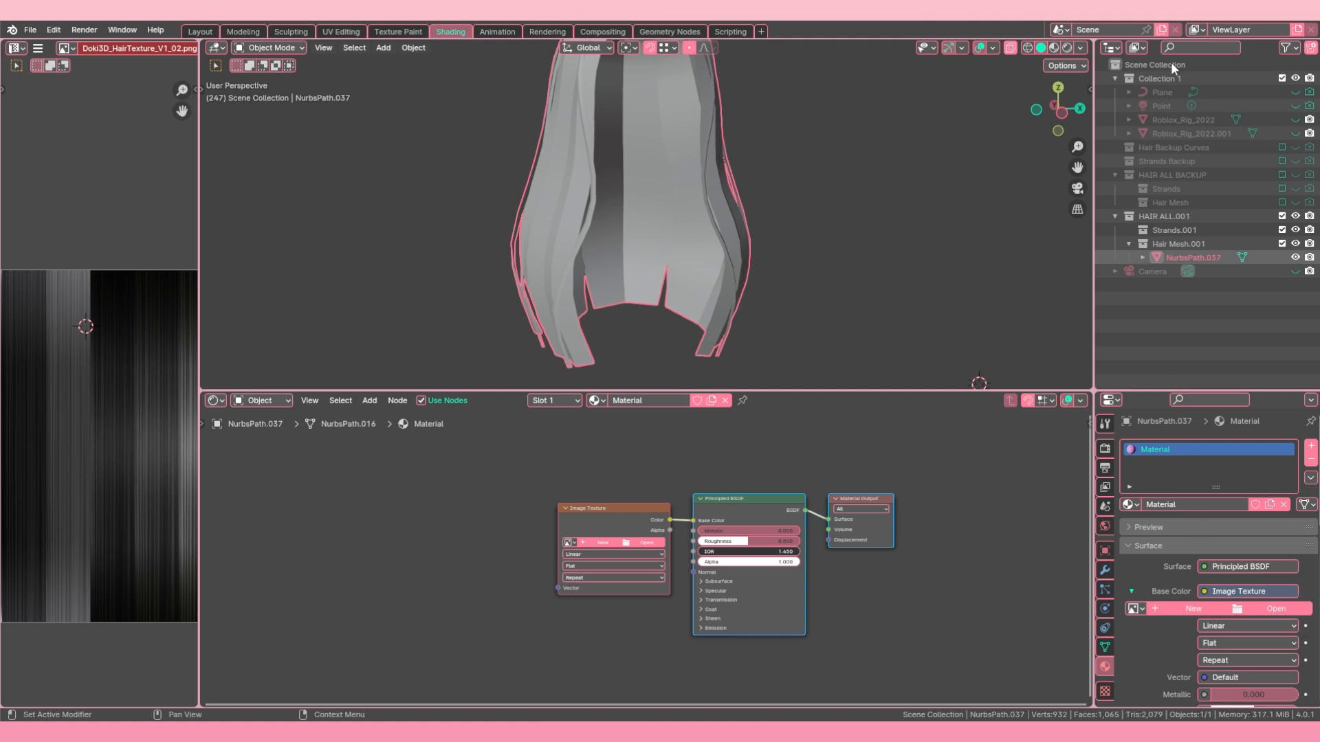
key("ctrl+z")
key("ctrl+z")
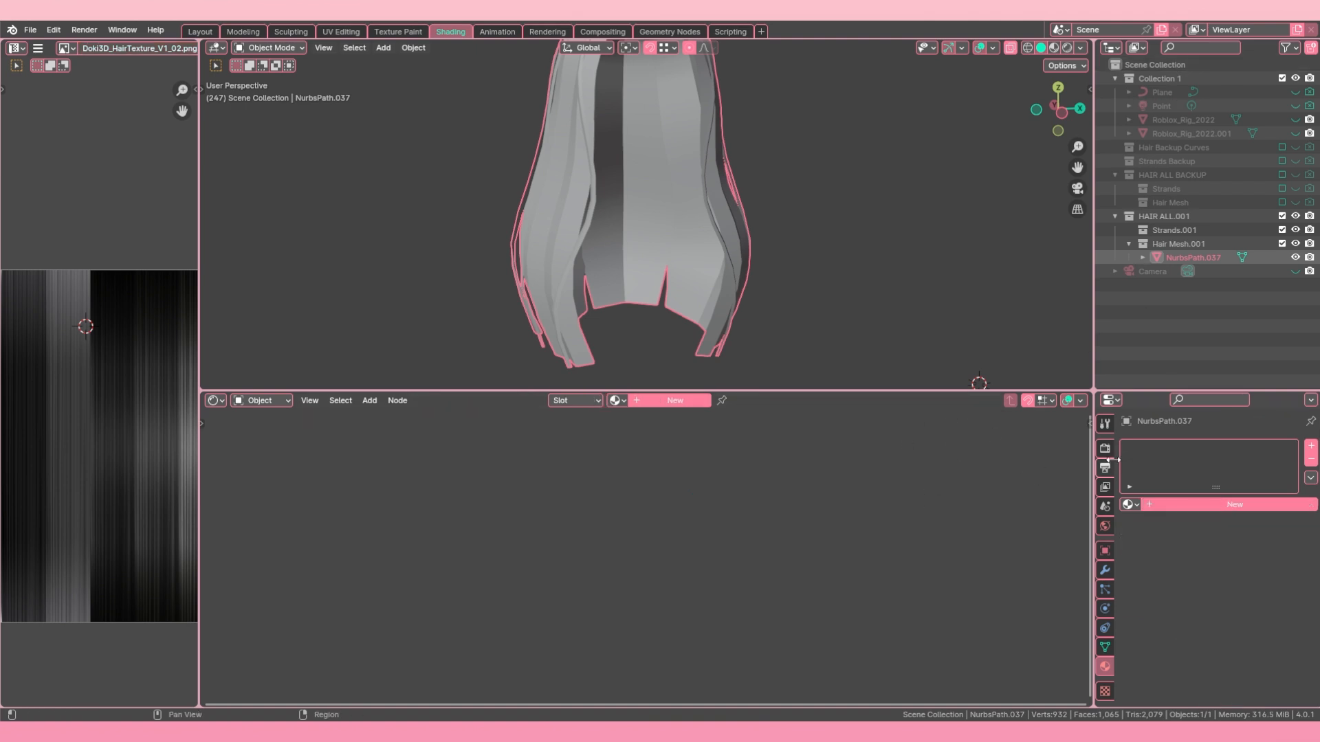
Step: Create a new material and add the Node Wrangler texture setup to its Principled BSDF node
left_click(675, 403)
left_click(747, 519)
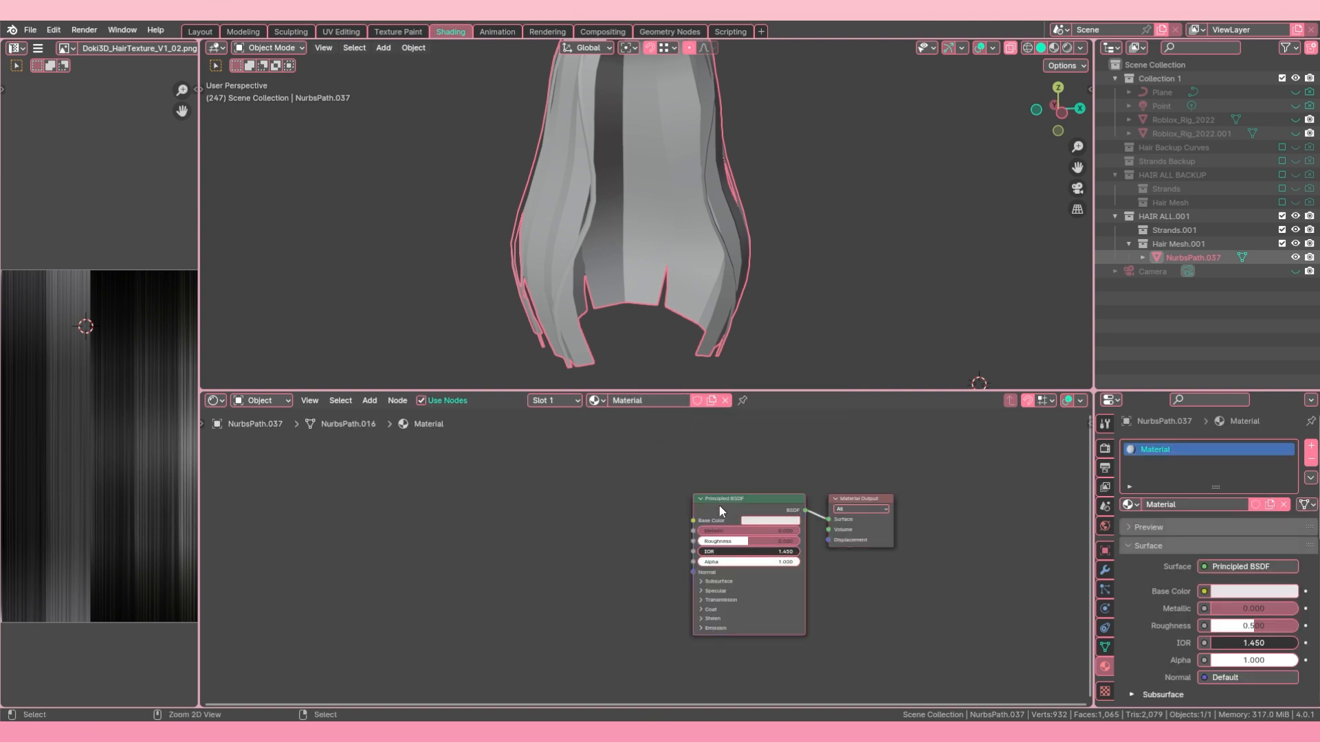
key("ctrl+t")
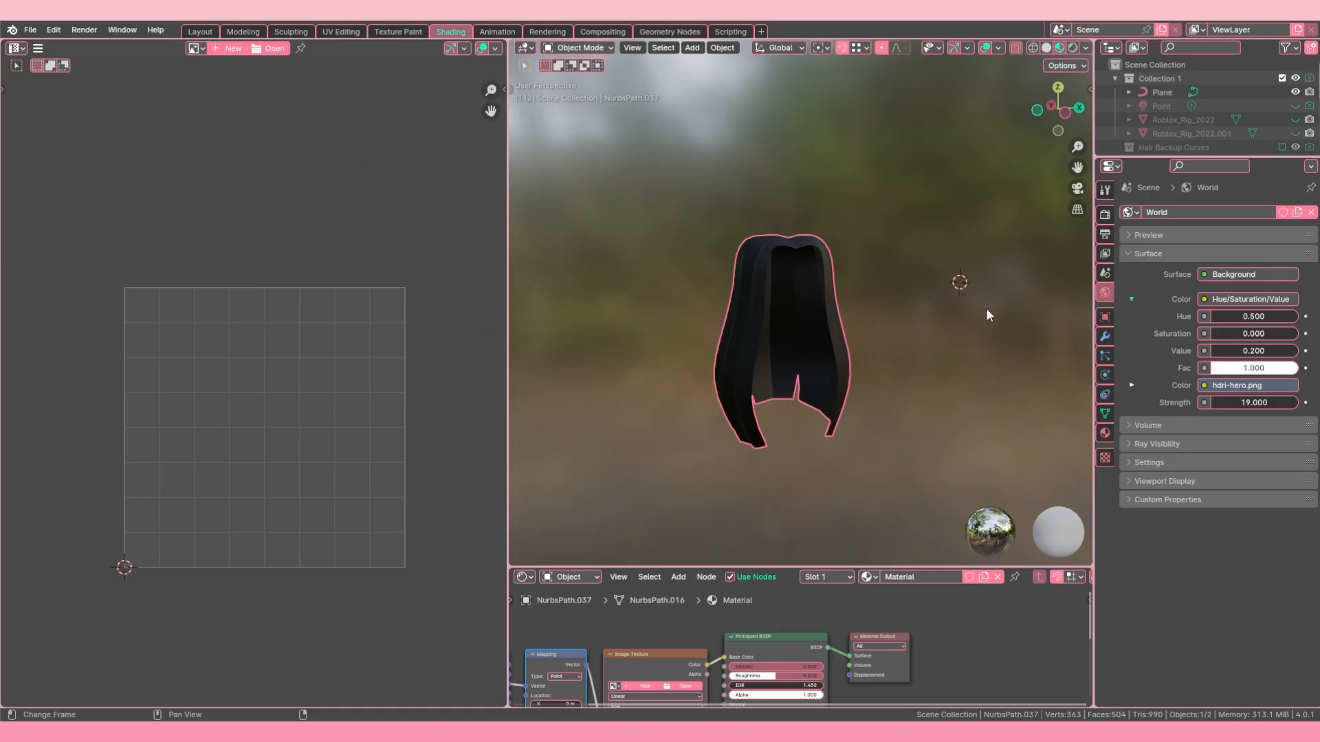
Step: View the textured hair from the front and set the viewport shading to Solid
mouse_move(777, 289)
middle_mouse_down()
mouse_move(864, 134)
mouse_move(801, 289)
mouse_move(756, 302)
middle_mouse_up()
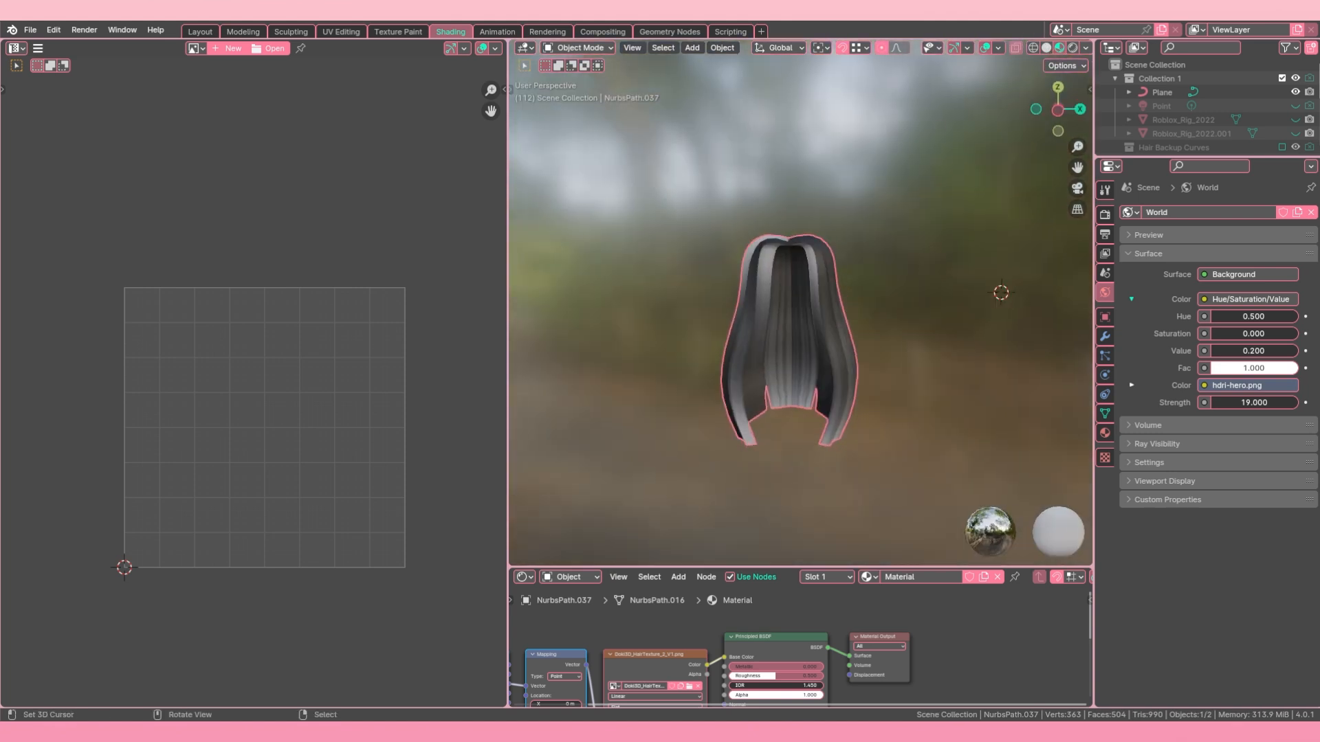
left_click(1046, 48)
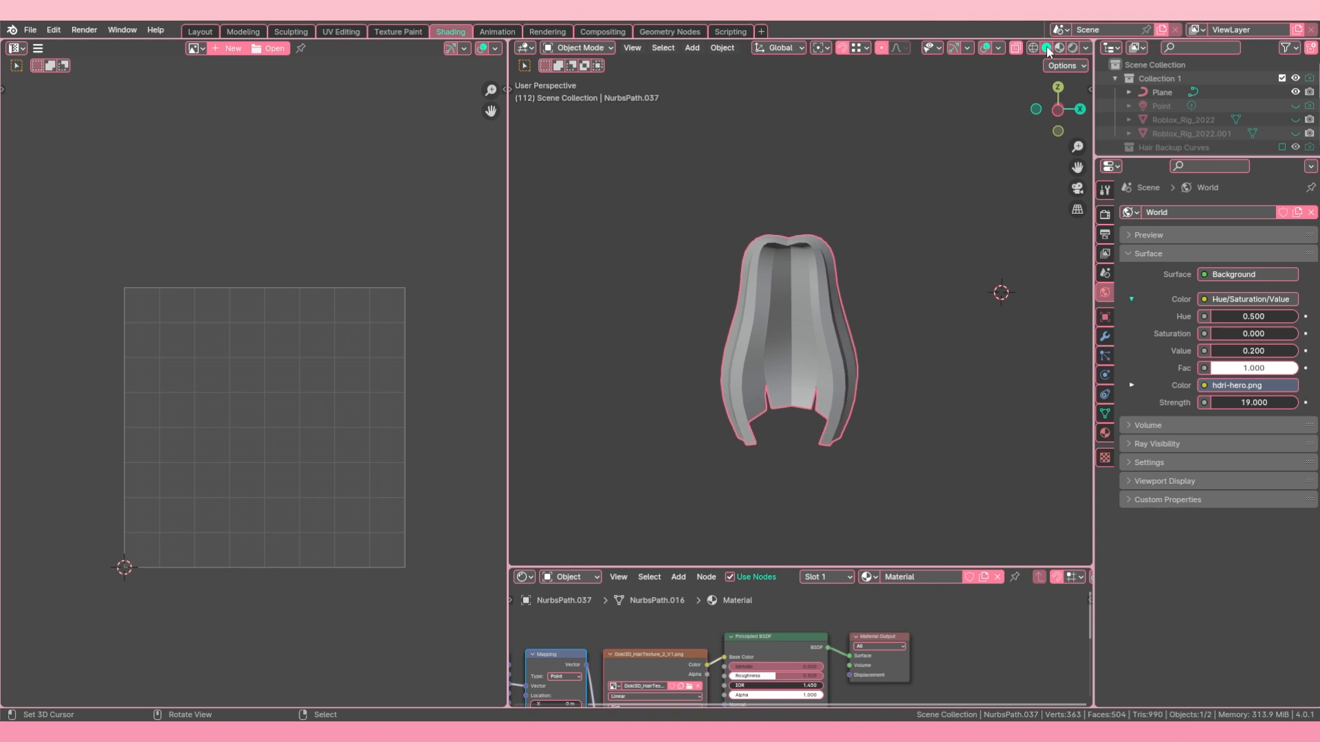
Step: Set the solid viewport shading to Flat lighting with Texture as the object color
left_click(1086, 48)
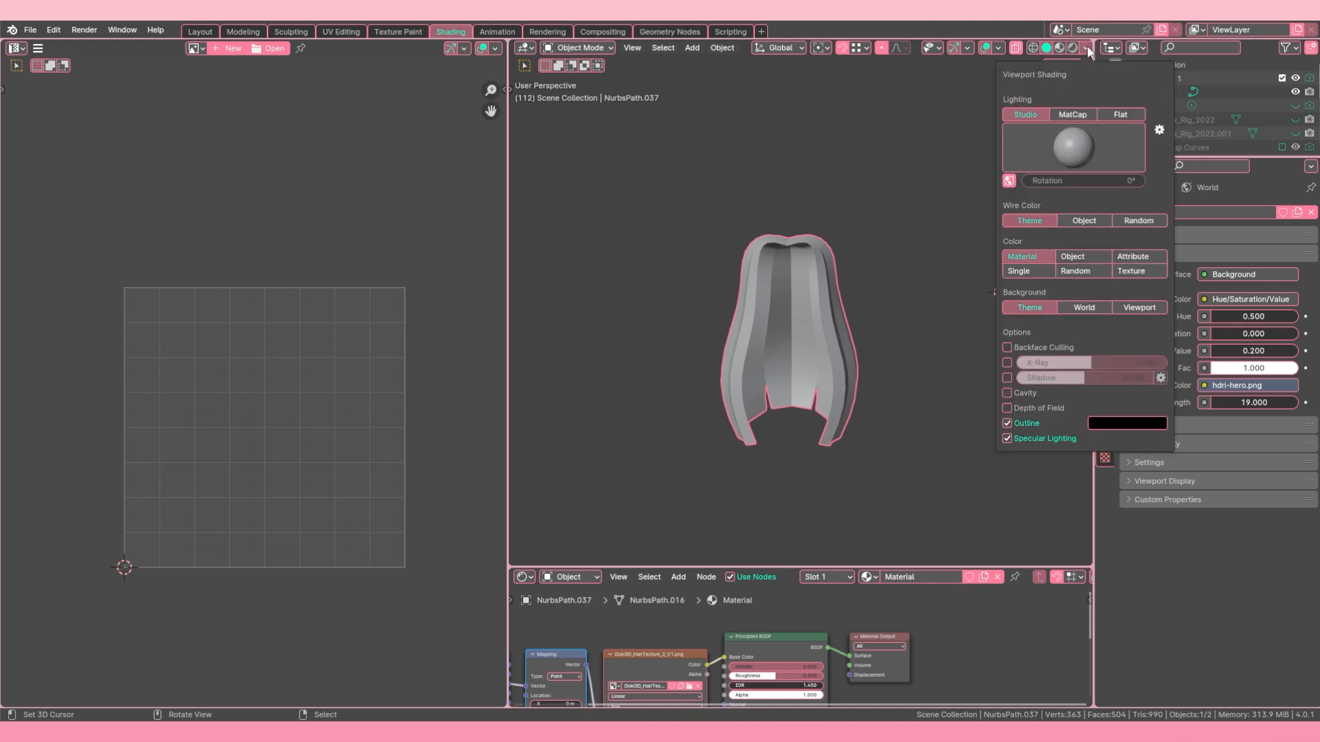
left_click(1120, 115)
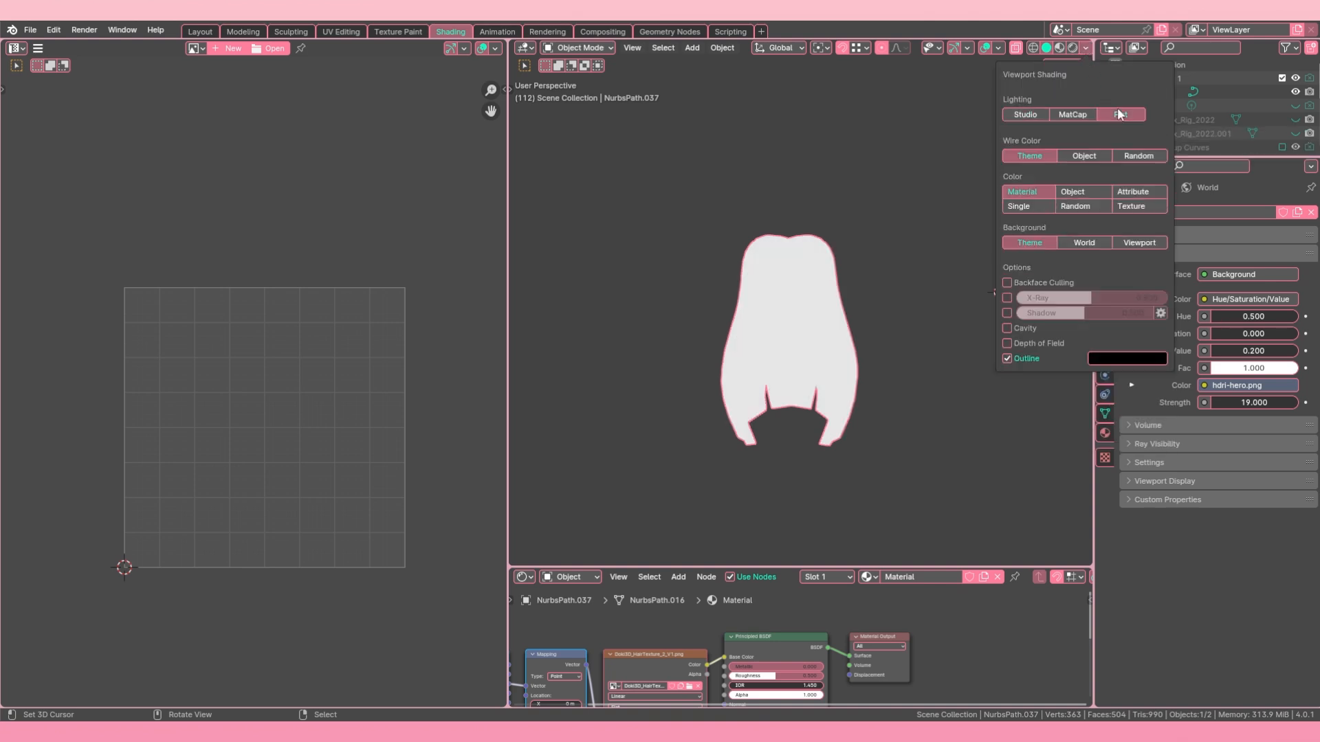
left_click(1134, 204)
middle_click_drag(859, 289, 879, 337)
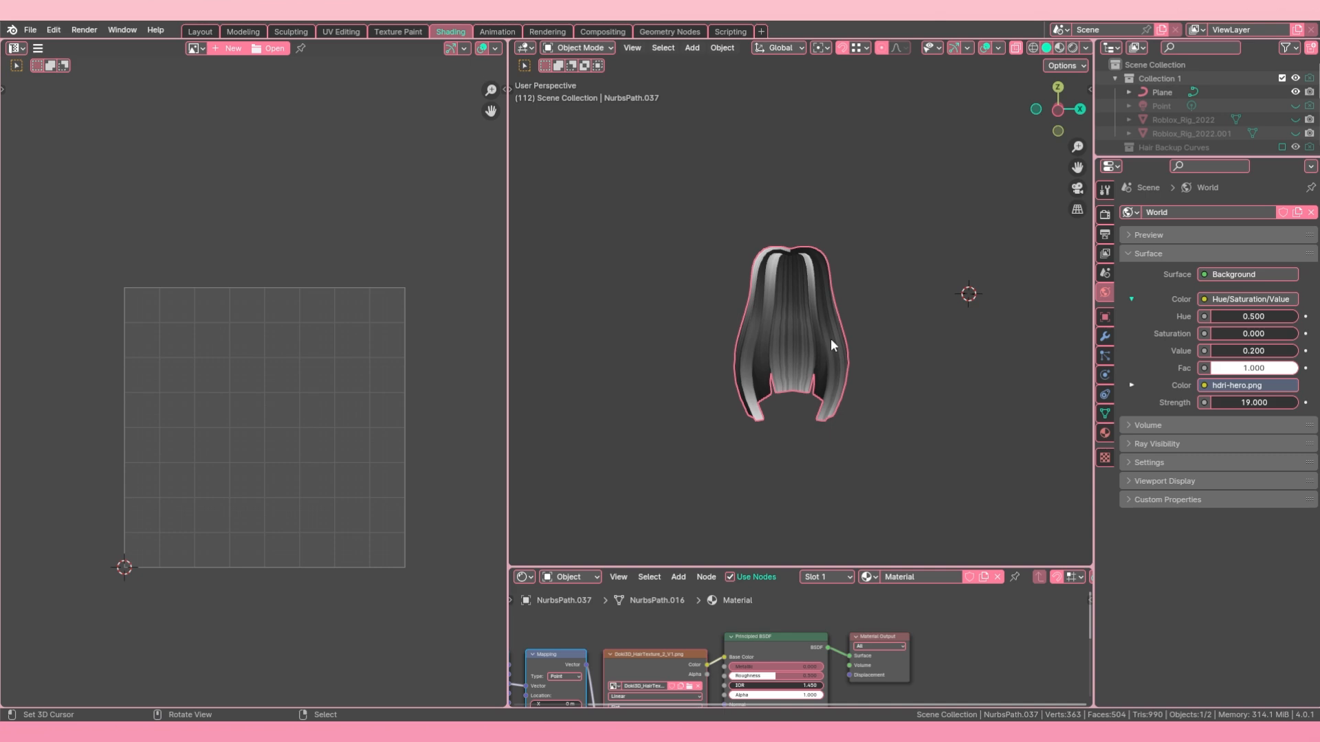
Step: Enter Edit Mode on the hair mesh and inspect its UV islands over the hair texture, leaving the islands deselected
middle_click_drag(829, 332, 942, 268)
key("Tab")
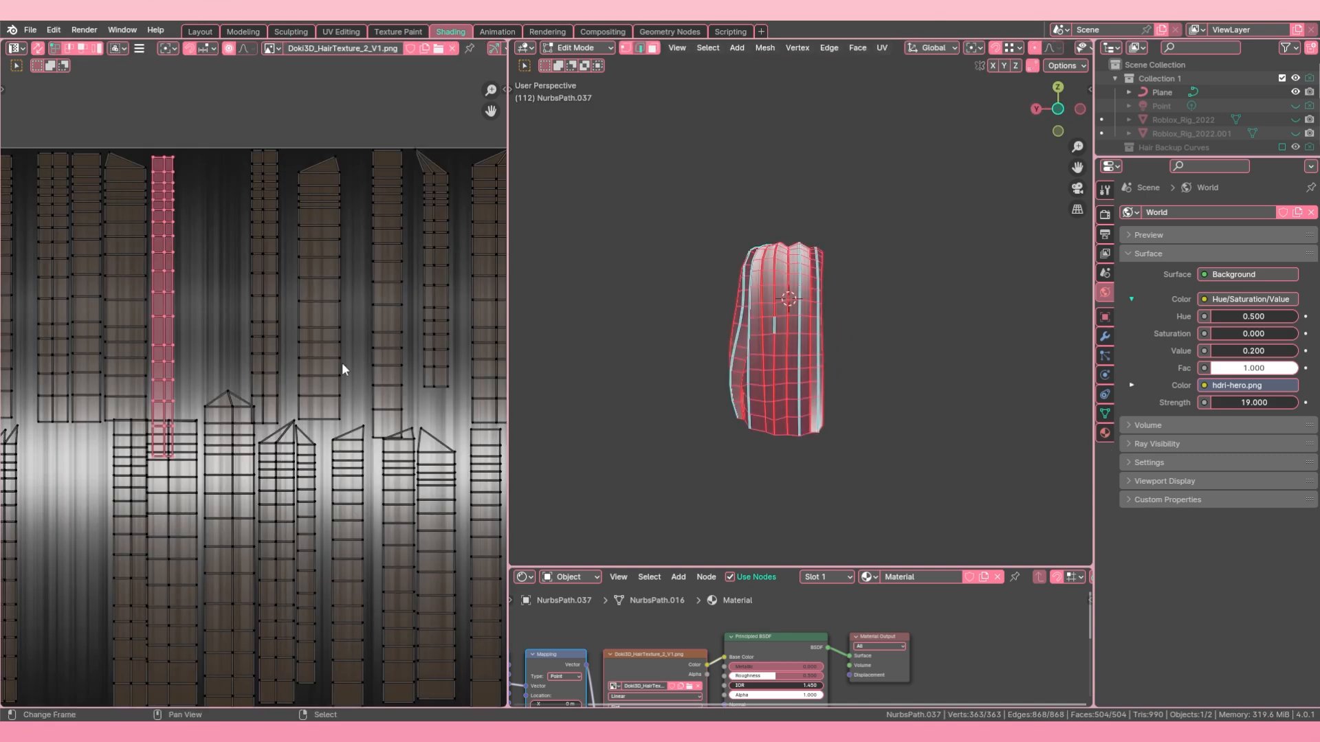
key("a")
scroll(344, 363, "down", 3)
middle_click_drag(802, 334, 664, 330)
scroll(403, 351, "down", 1)
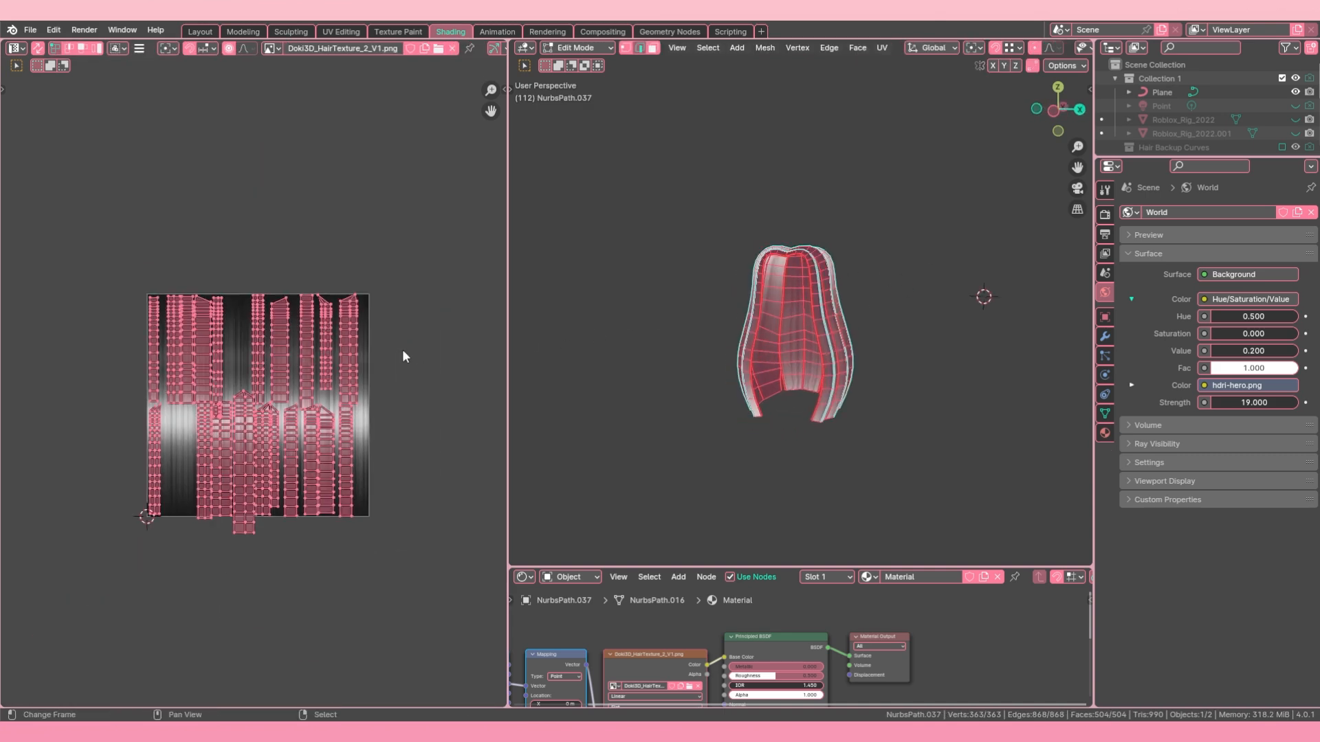
scroll(401, 349, "up", 2)
scroll(357, 372, "down", 1)
key("alt+a")
scroll(207, 385, "down", 1)
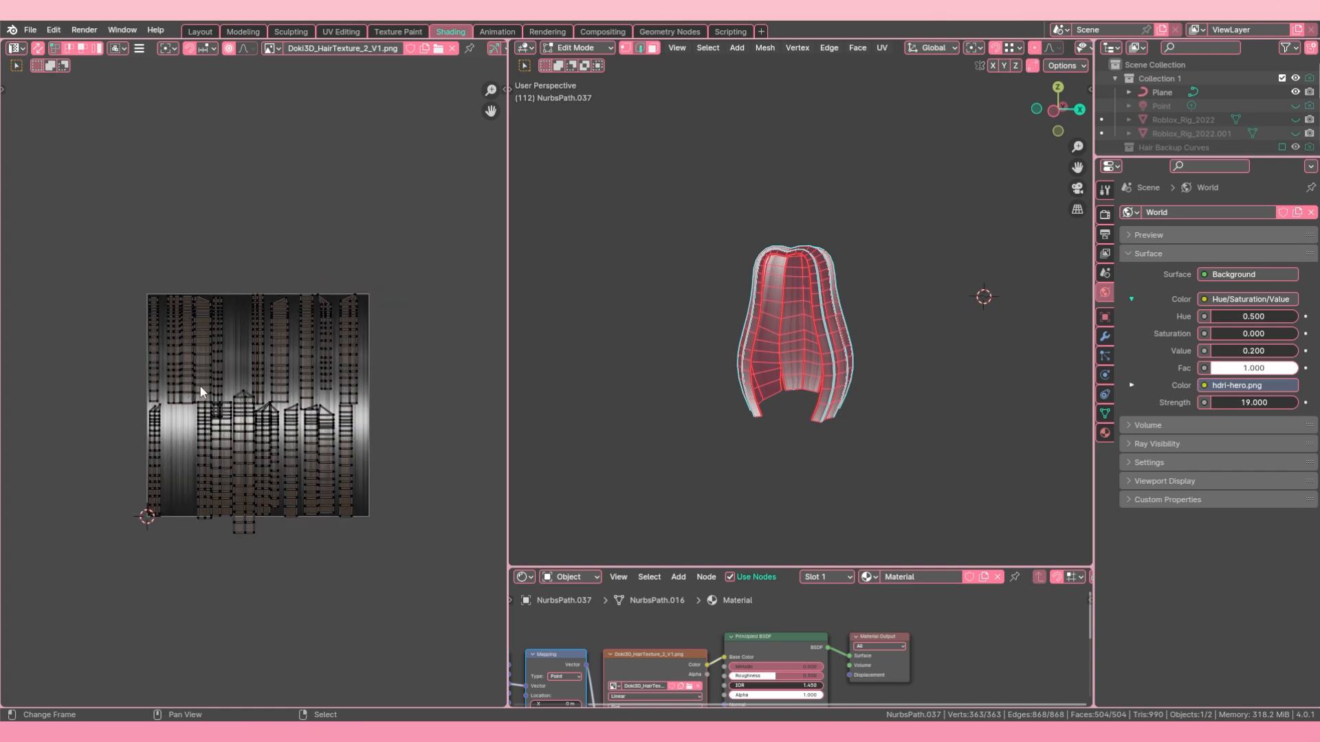
Step: Scale up all UV islands together and reposition them so the lower row covers the hair texture, then deselect them
key("a")
key("s")
left_click(423, 448)
key("g")
left_click(449, 351)
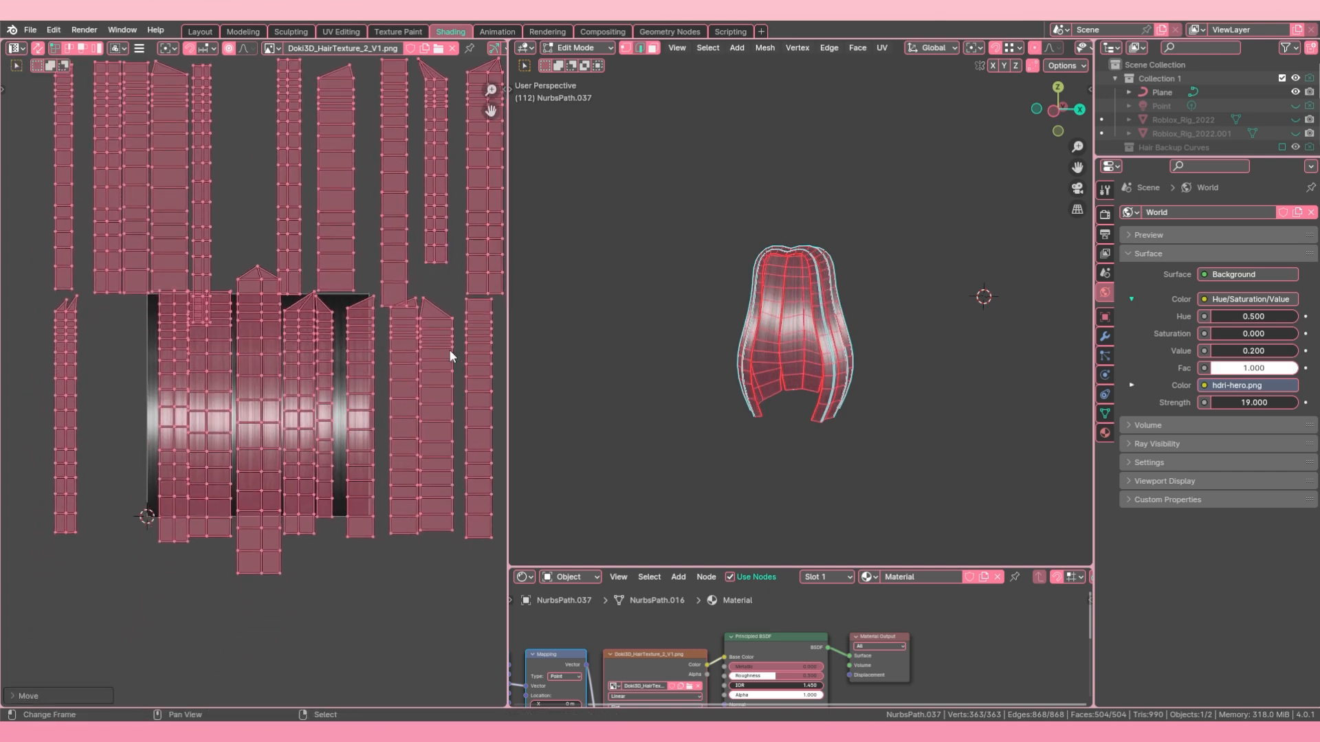
key("s")
left_click(443, 351)
key("g")
left_click(458, 364)
key("s")
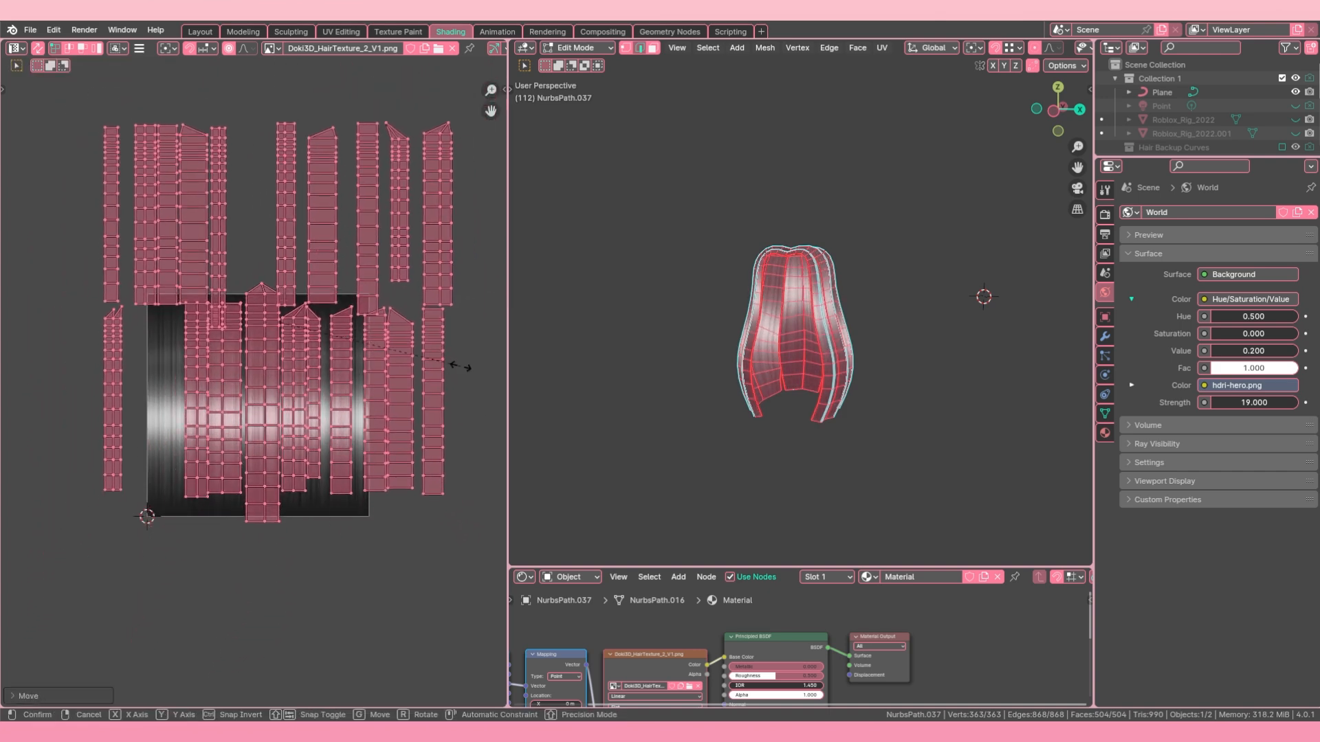
left_click(422, 377)
key("alt+a")
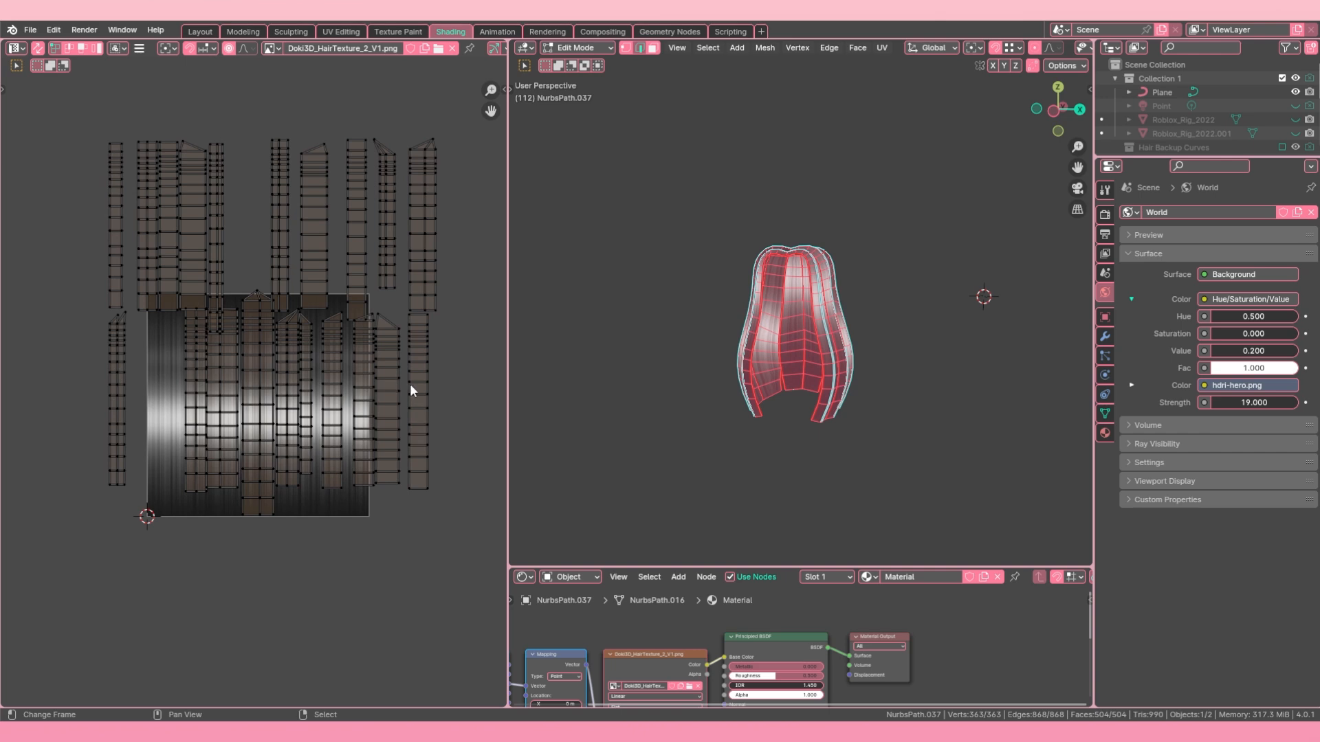
Step: Move the two outlying lower-row UV islands onto the left part of the texture
left_click(410, 390)
key("g")
left_click(174, 394)
key("alt+a")
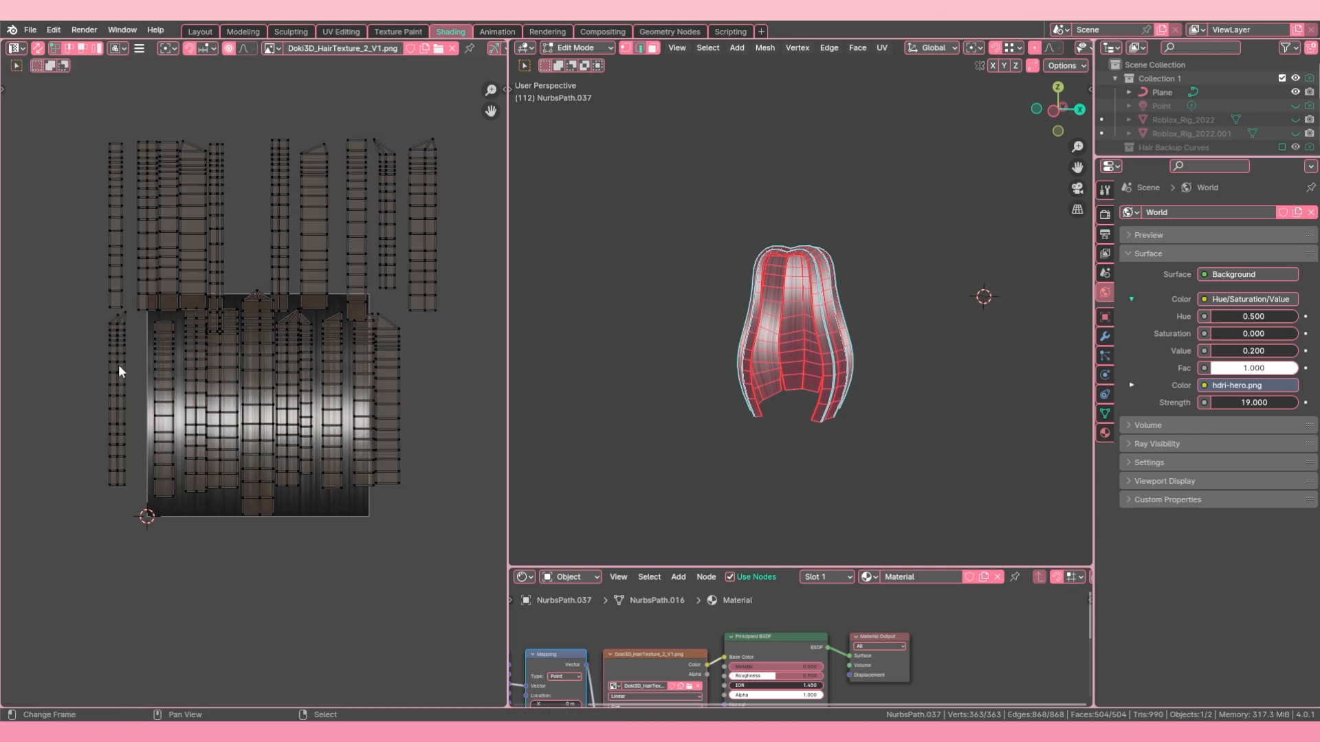
left_click(119, 370)
key("g")
left_click(180, 383)
key("alt+a")
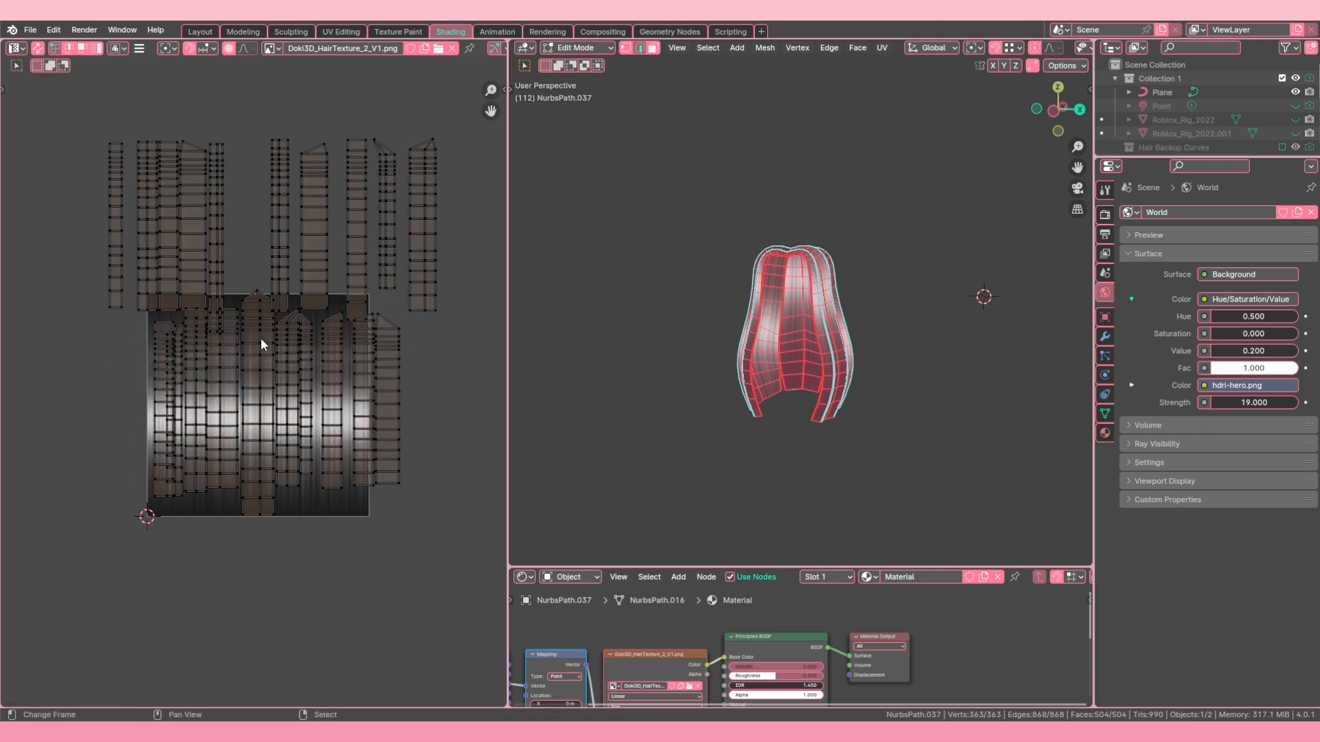
Step: Select the wide middle UV island and scale it to fit within the texture's height
left_click(261, 338)
scroll(248, 317, "up", 2)
key("l")
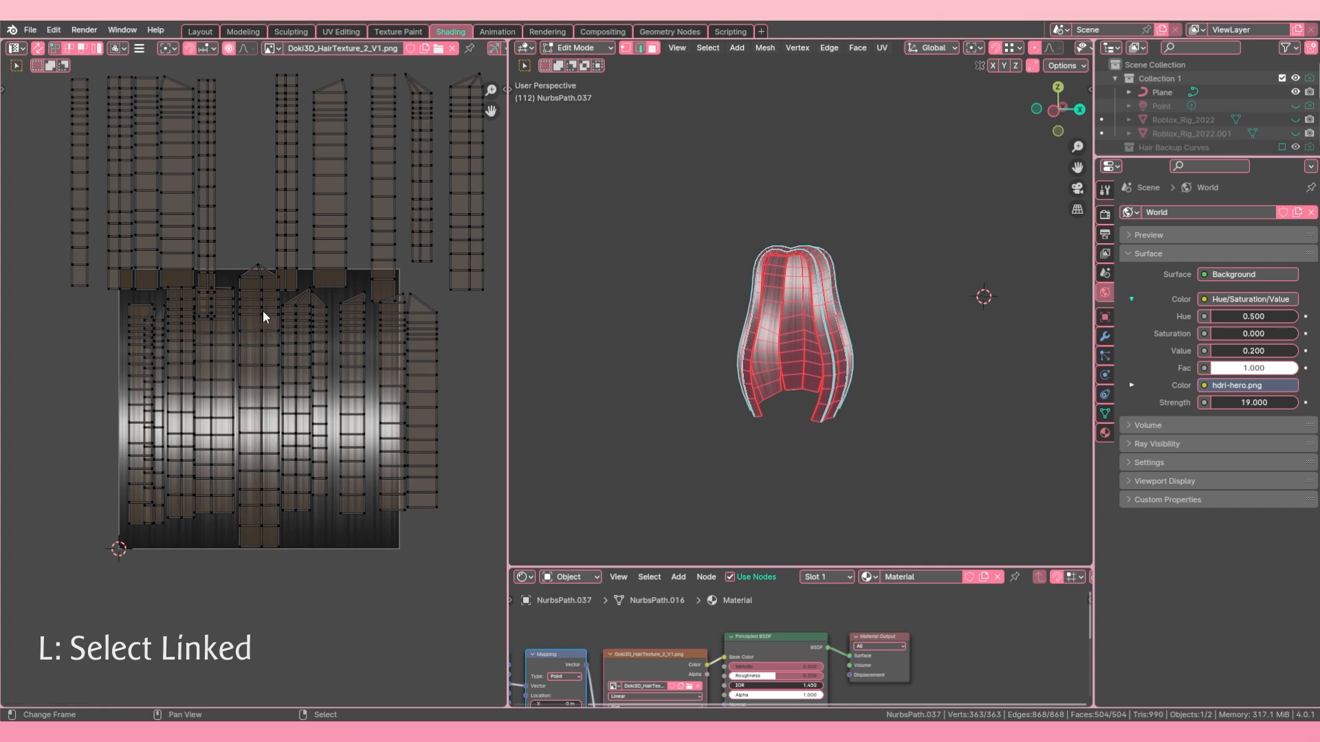
key("s")
left_click(345, 315)
key("a")
key("a")
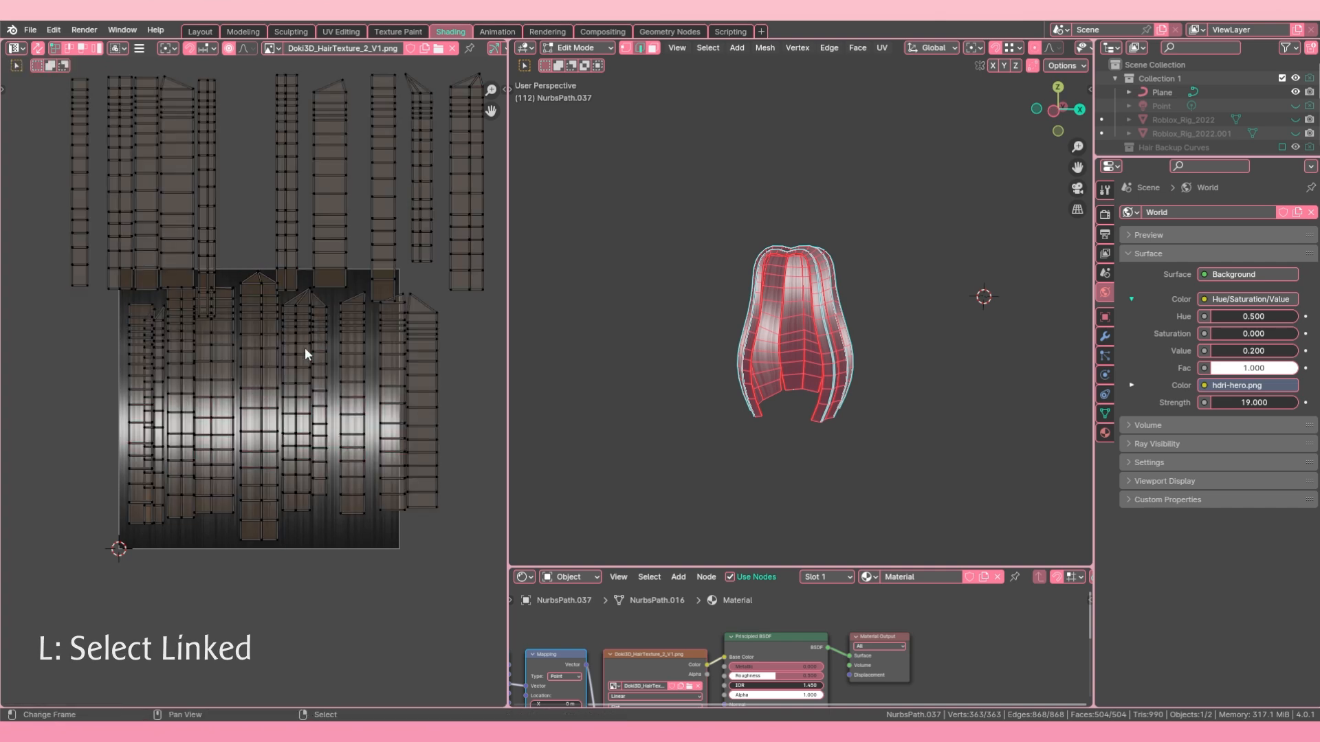
Step: Enlarge the UV island just right of the middle one to nearly the full texture height
left_click(301, 348)
key("l")
key("g")
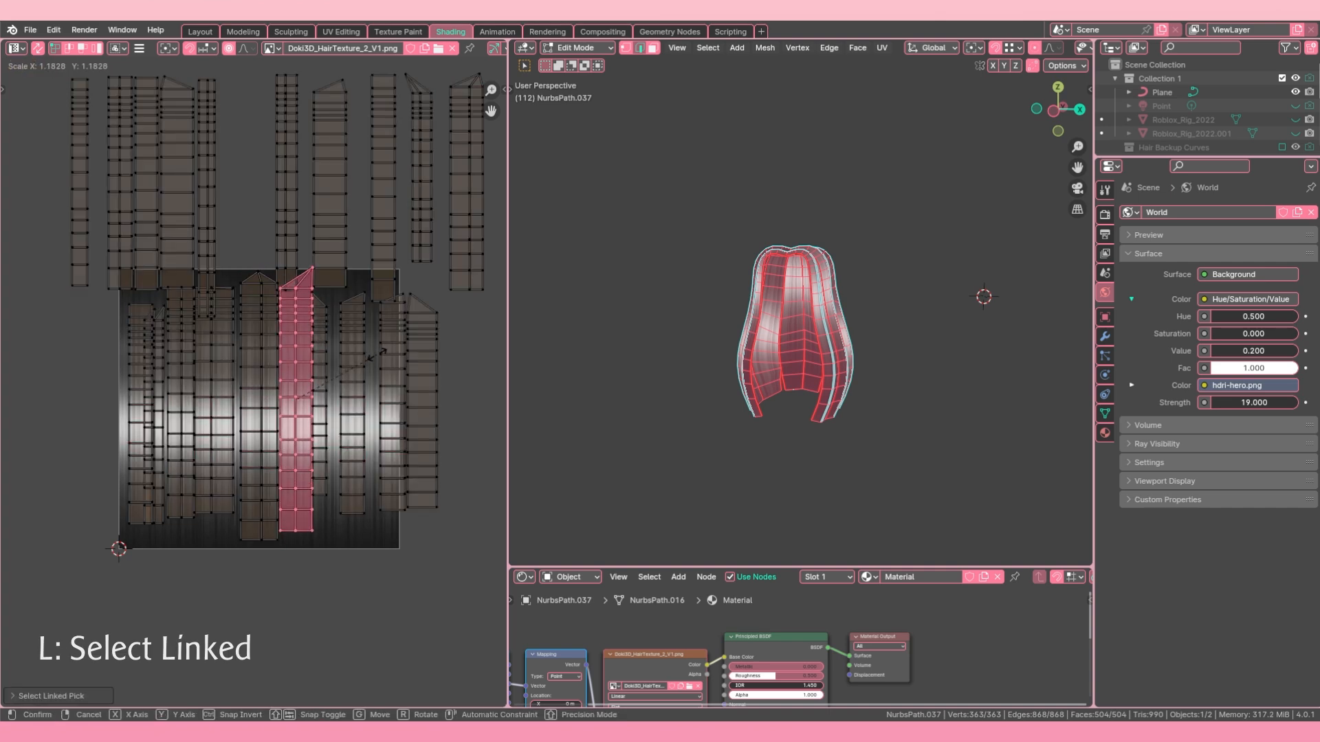
left_click(374, 360)
key("a")
key("a")
Step: Scale up the adjacent narrow UV island to the texture's height and shift it within the texture
key("l")
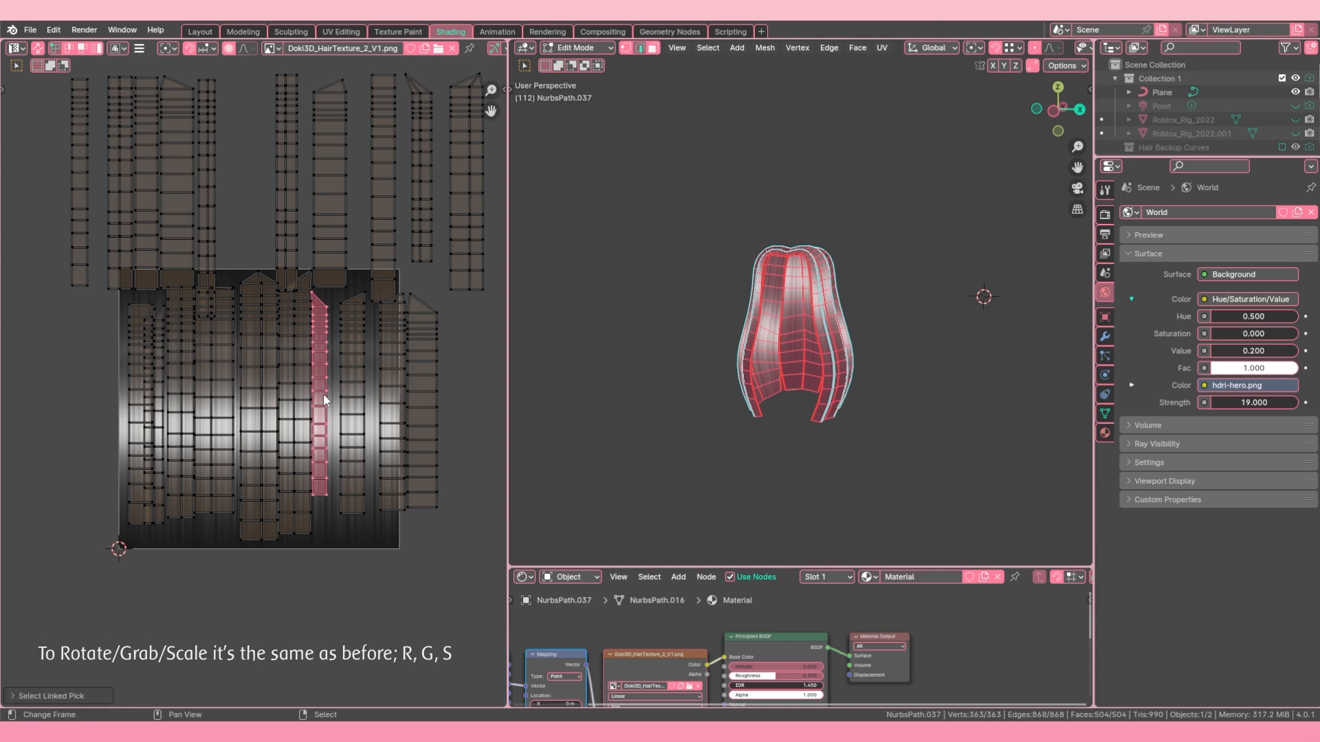
key("g")
key("s")
left_click(336, 404)
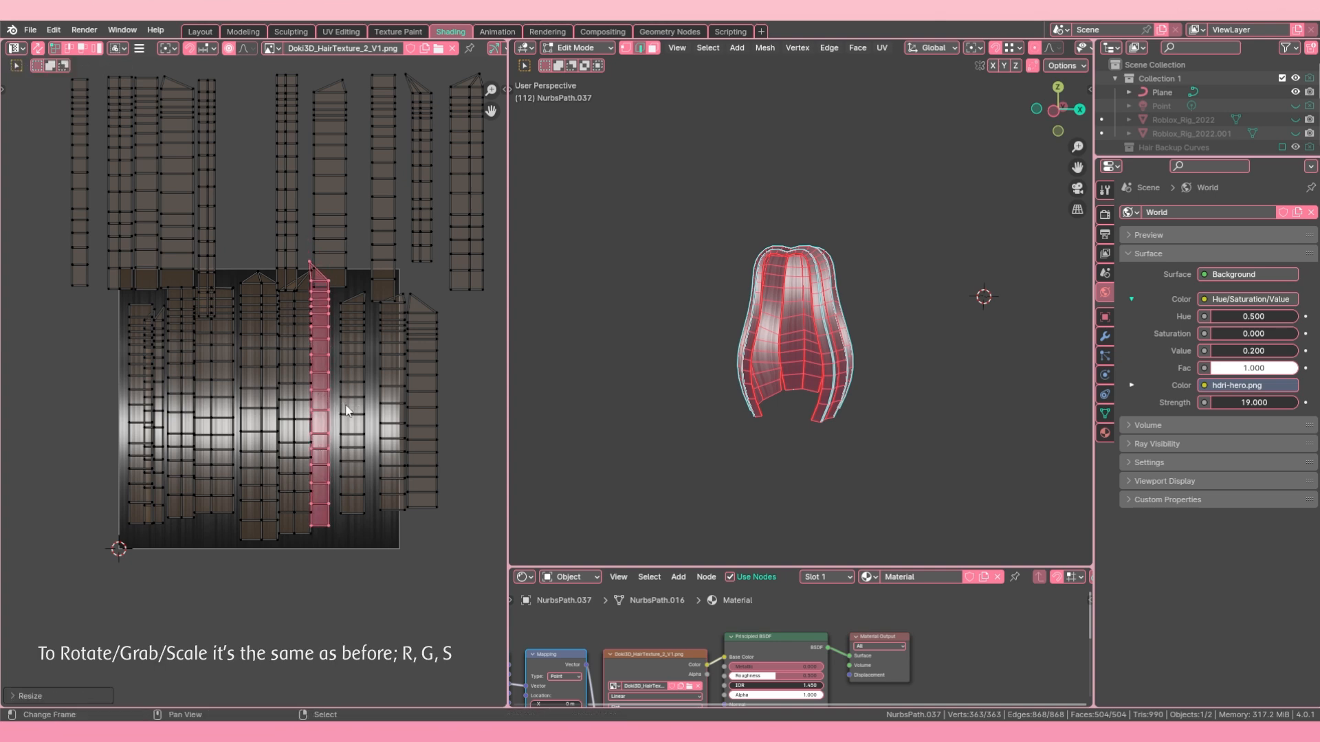
key("g")
left_click(350, 410)
key("a")
Step: Move the two UV islands at the texture's right edge to its middle and scale them to the texture's height
scroll(749, 329, "up", 2)
key("Tab")
middle_click_drag(750, 327, 868, 322)
key("Tab")
key("a")
key("a")
key("l")
key("l")
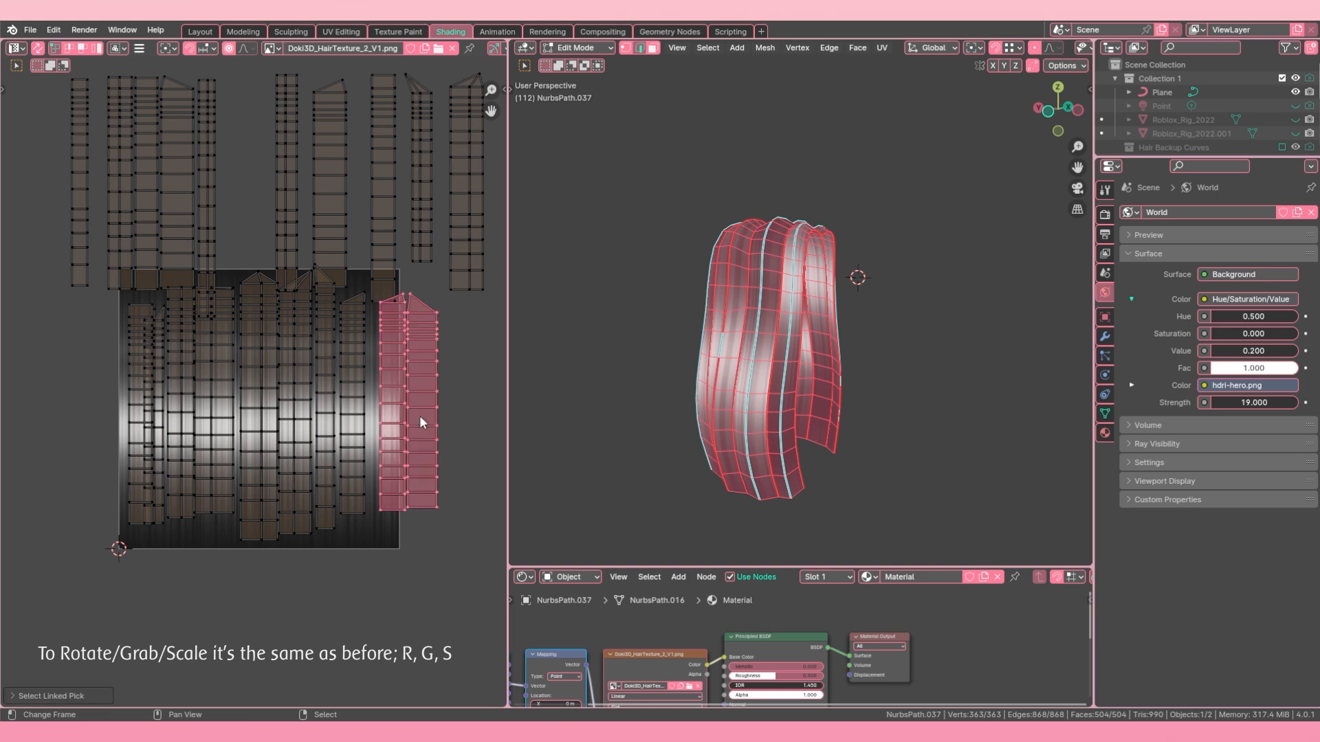
key("g")
left_click(317, 442)
key("s")
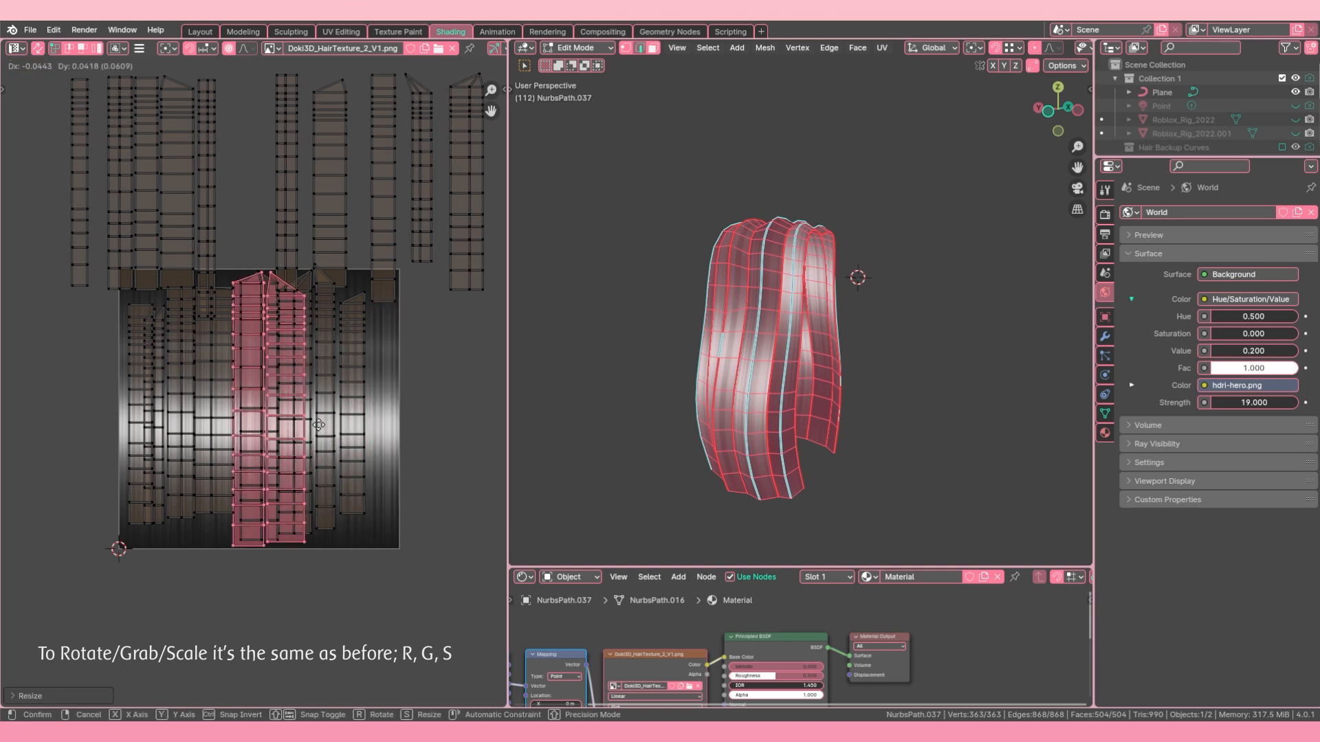
left_click(330, 437)
key("a")
Step: Enlarge the rightmost UV island remaining on the texture to nearly its full height
key("a")
key("l")
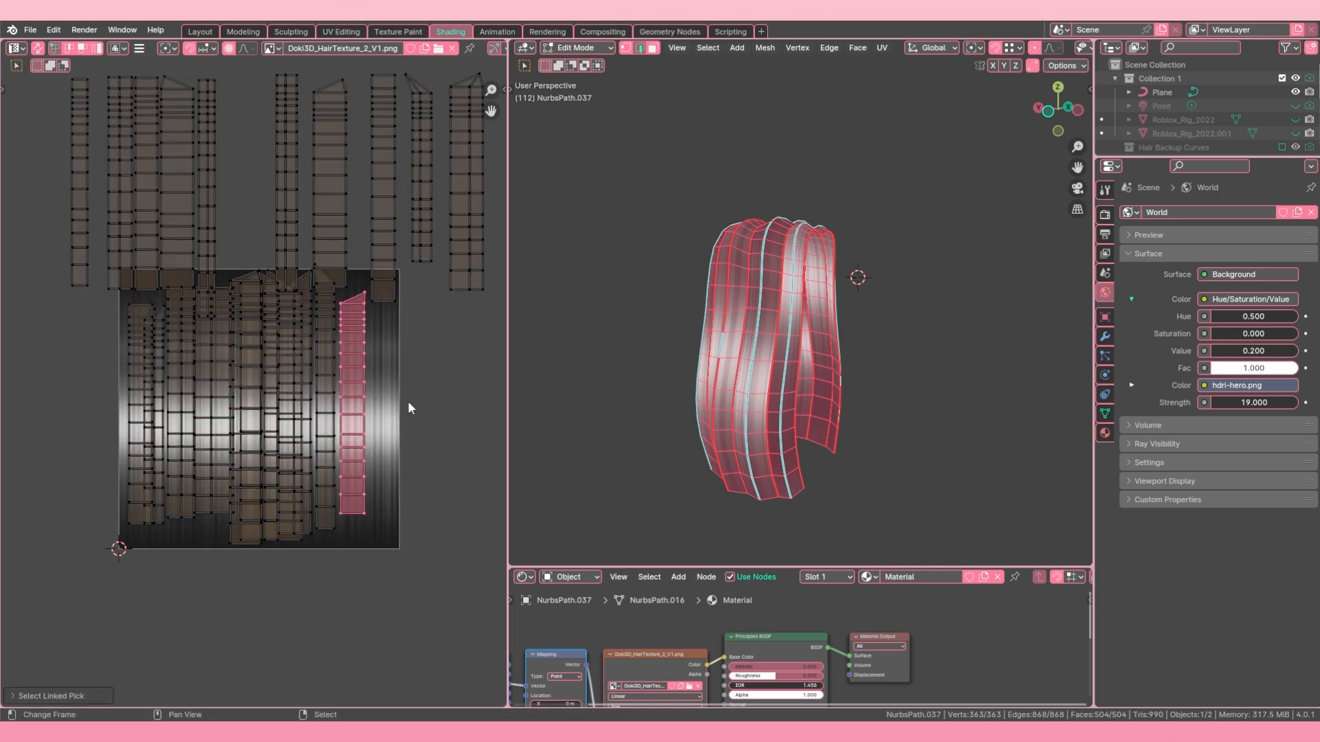
key("s")
left_click(419, 403)
key("a")
key("a")
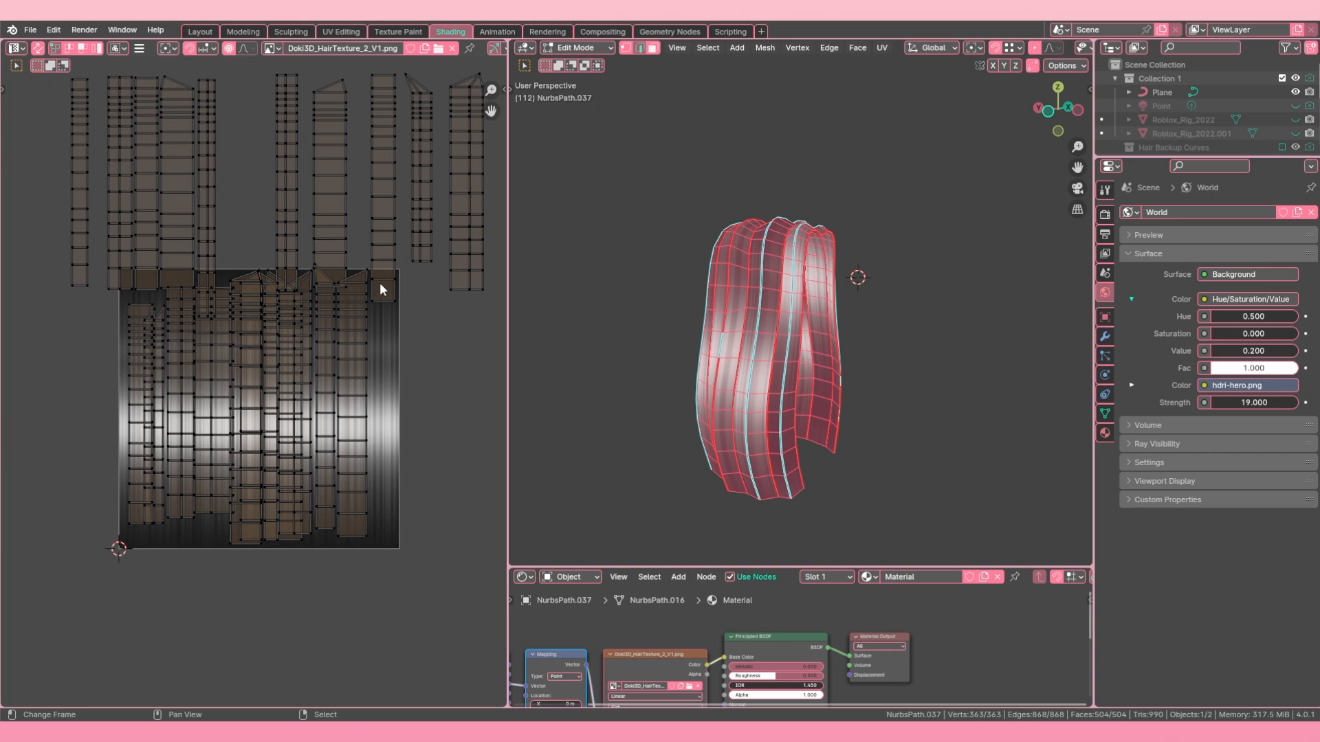
Step: Bring the upper-row UV island above the texture's right edge down onto the texture and scale it up slightly
key("l")
key("g")
left_click(394, 507)
key("s")
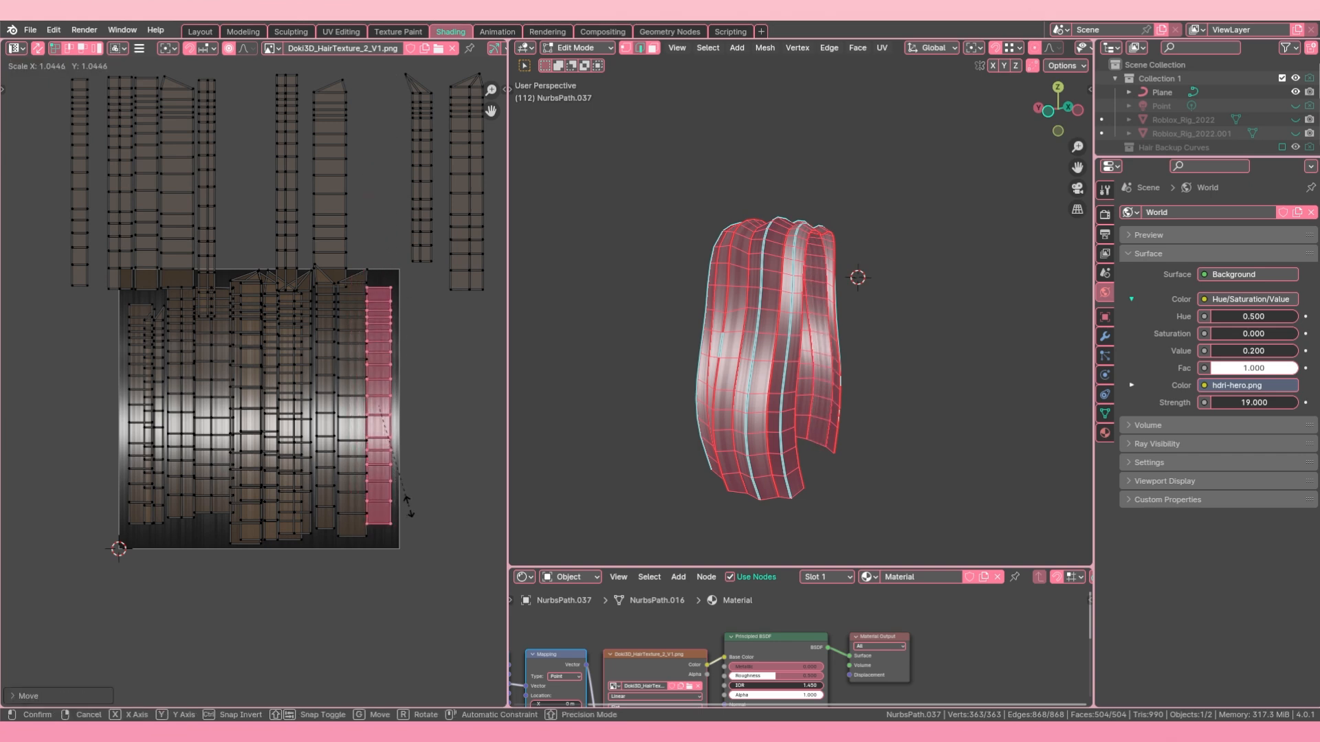
left_click(407, 505)
key("g")
left_click(403, 503)
Step: Enlarge the same UV island further and align it with the texture's right edge
middle_click_drag(726, 422, 681, 385)
key("g")
left_click(398, 456)
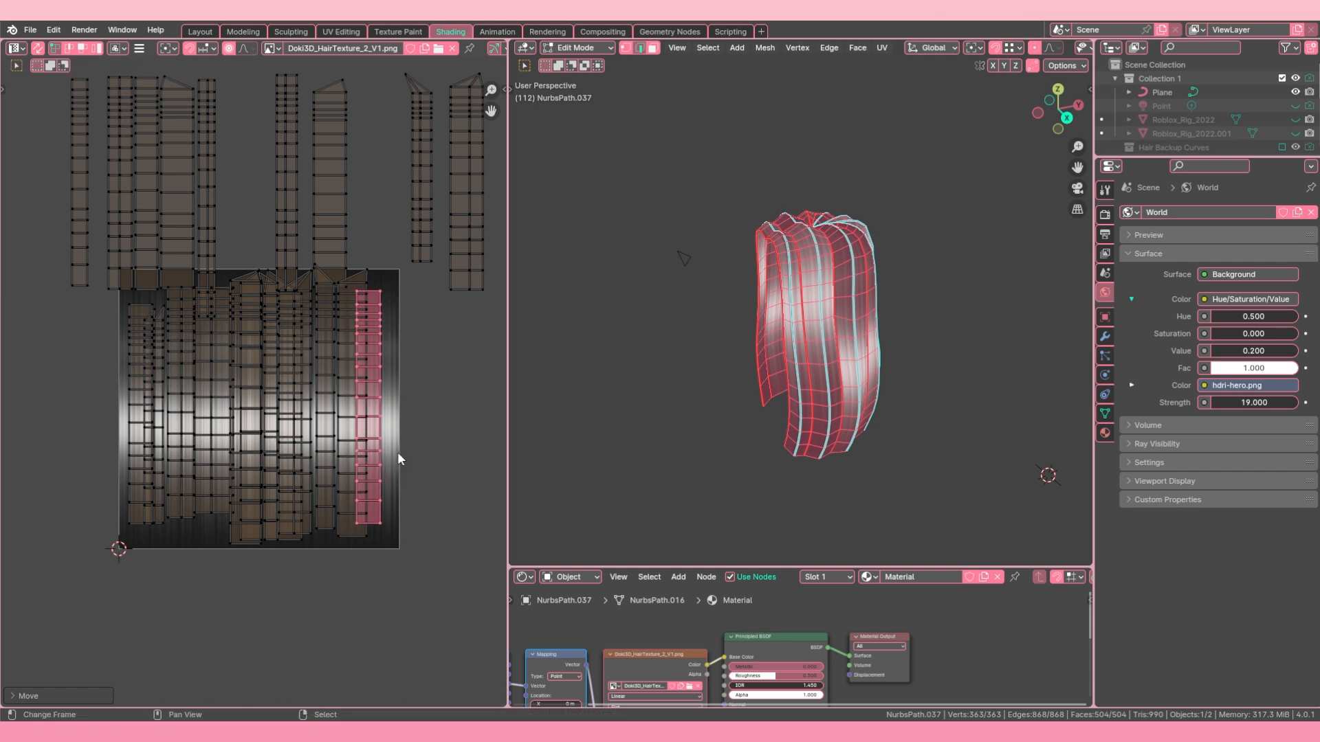
key("s")
left_click(411, 466)
key("g")
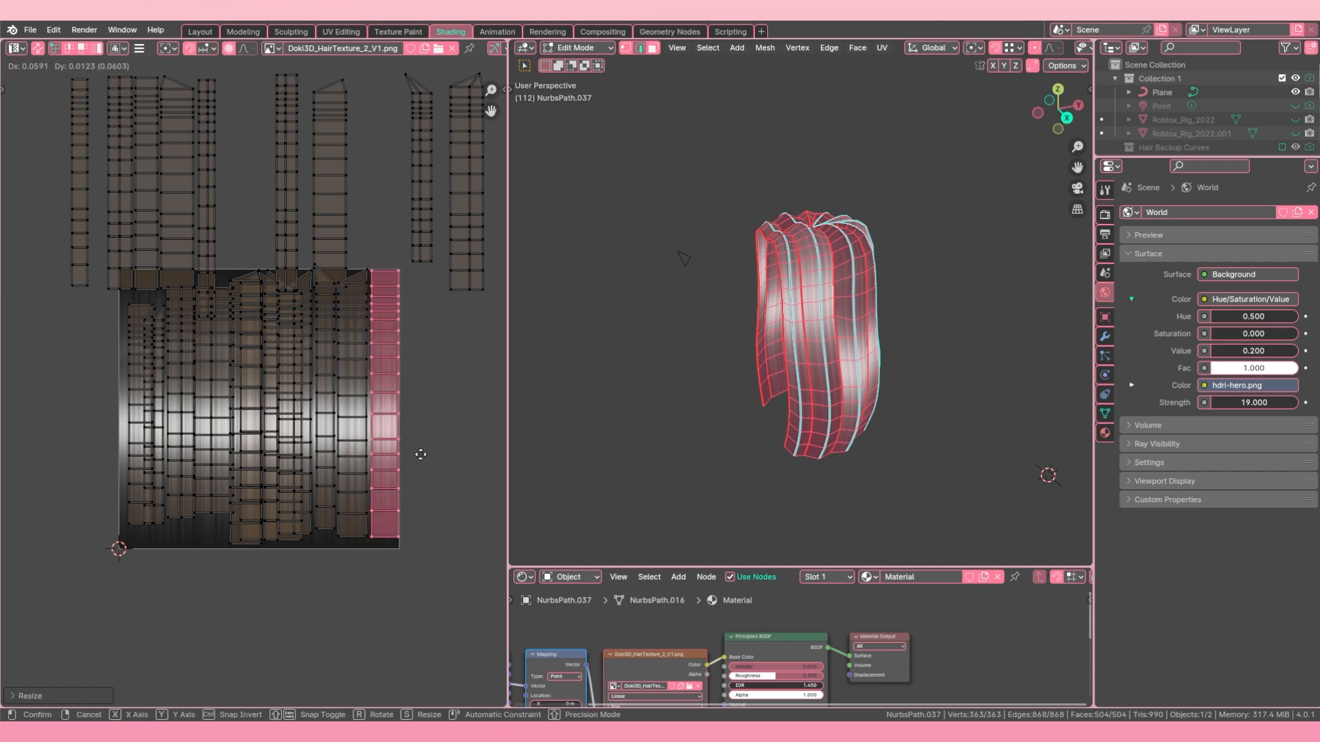
left_click(447, 456)
Step: Hide the viewport overlays to show the textured hair without its wireframe
middle_click_drag(1017, 361, 947, 354)
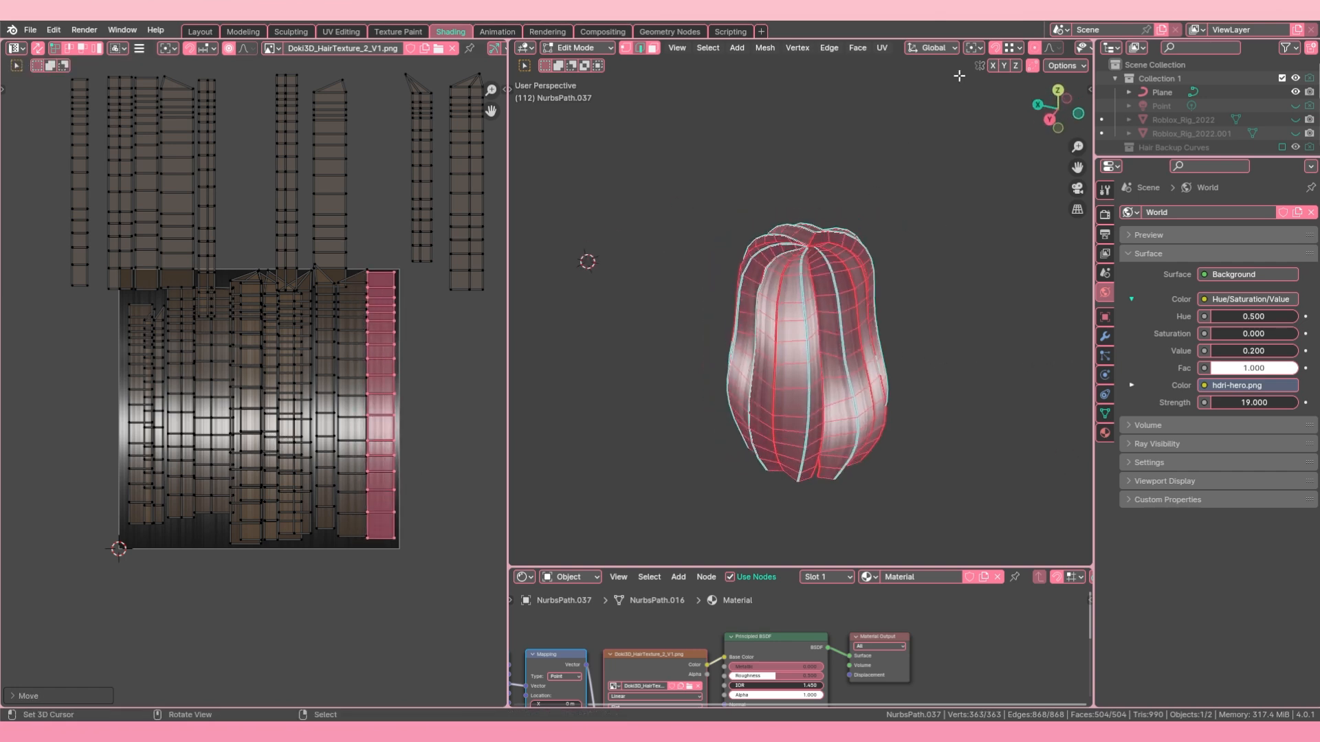
scroll(1053, 47, "down", 5)
left_click(974, 47)
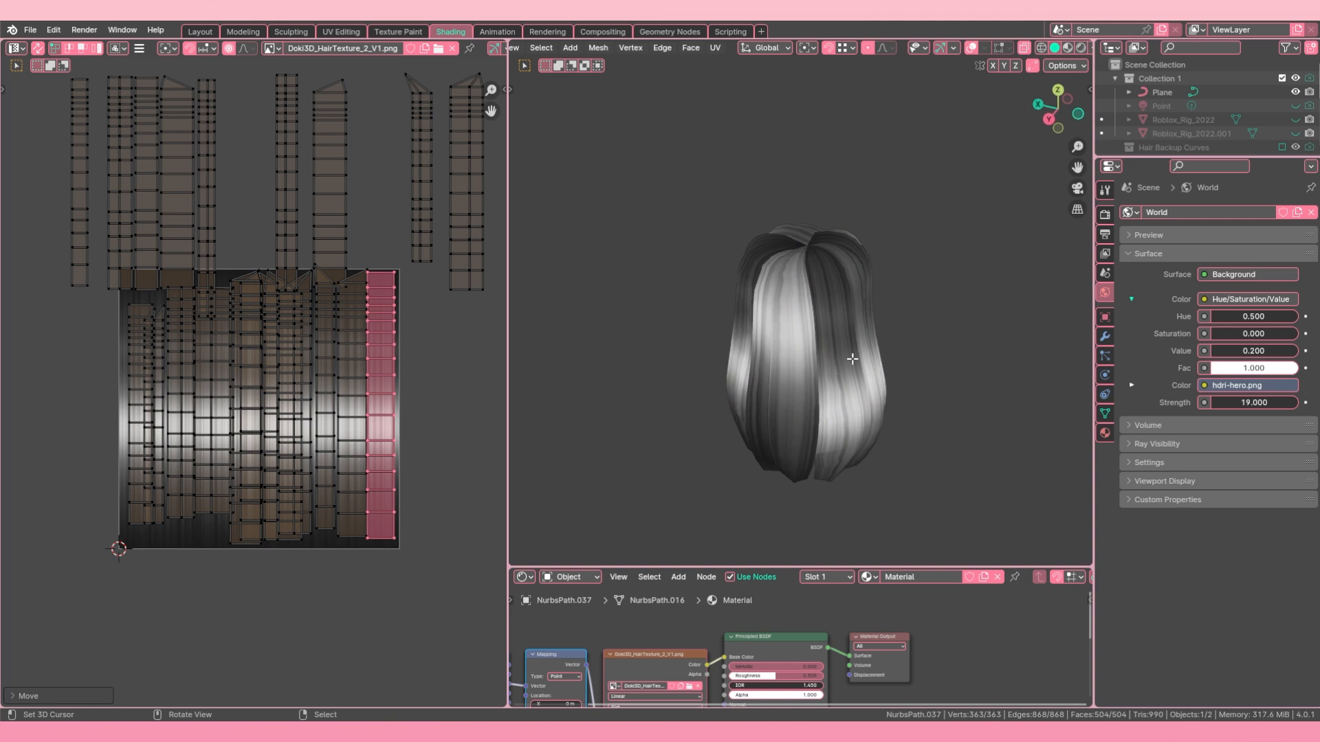
Step: Try different positions for the selected UV island and shift it left on the texture
key("g")
right_click(605, 380)
key("g")
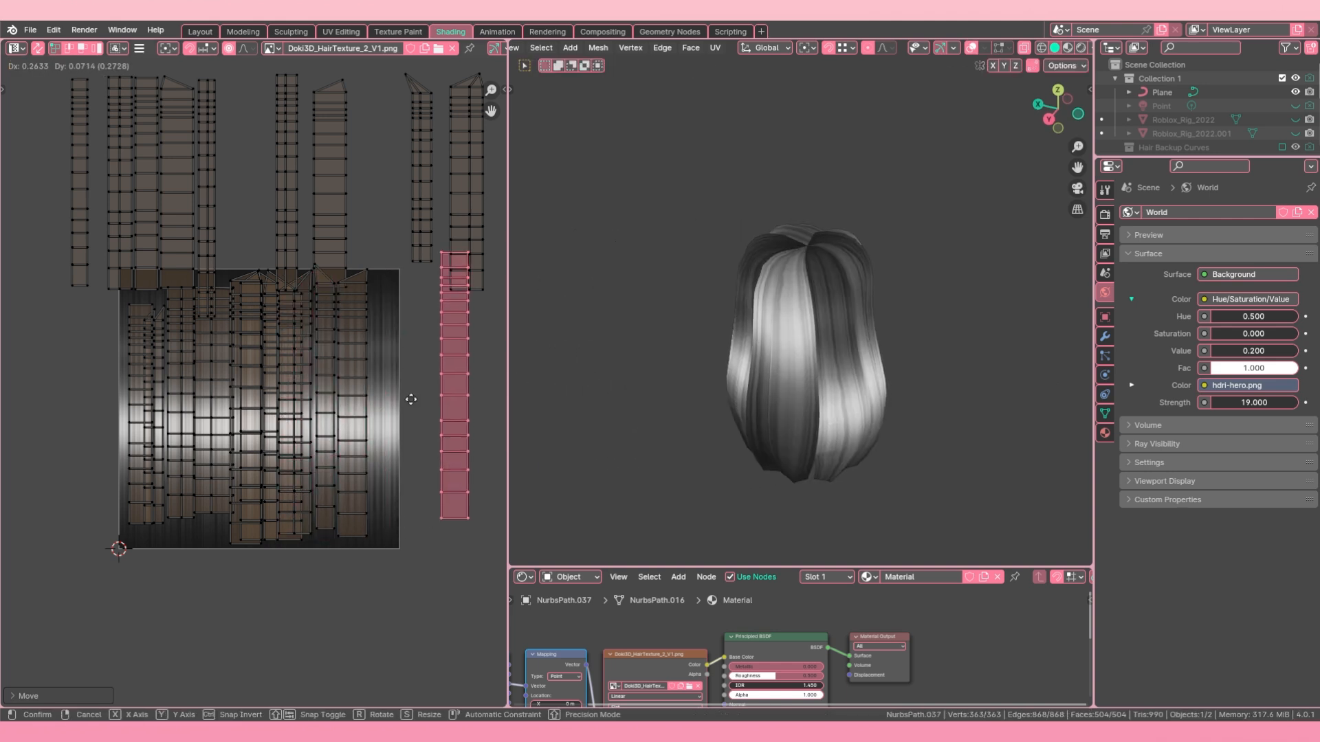
right_click(426, 395)
middle_click_drag(746, 336, 1017, 328)
key("g")
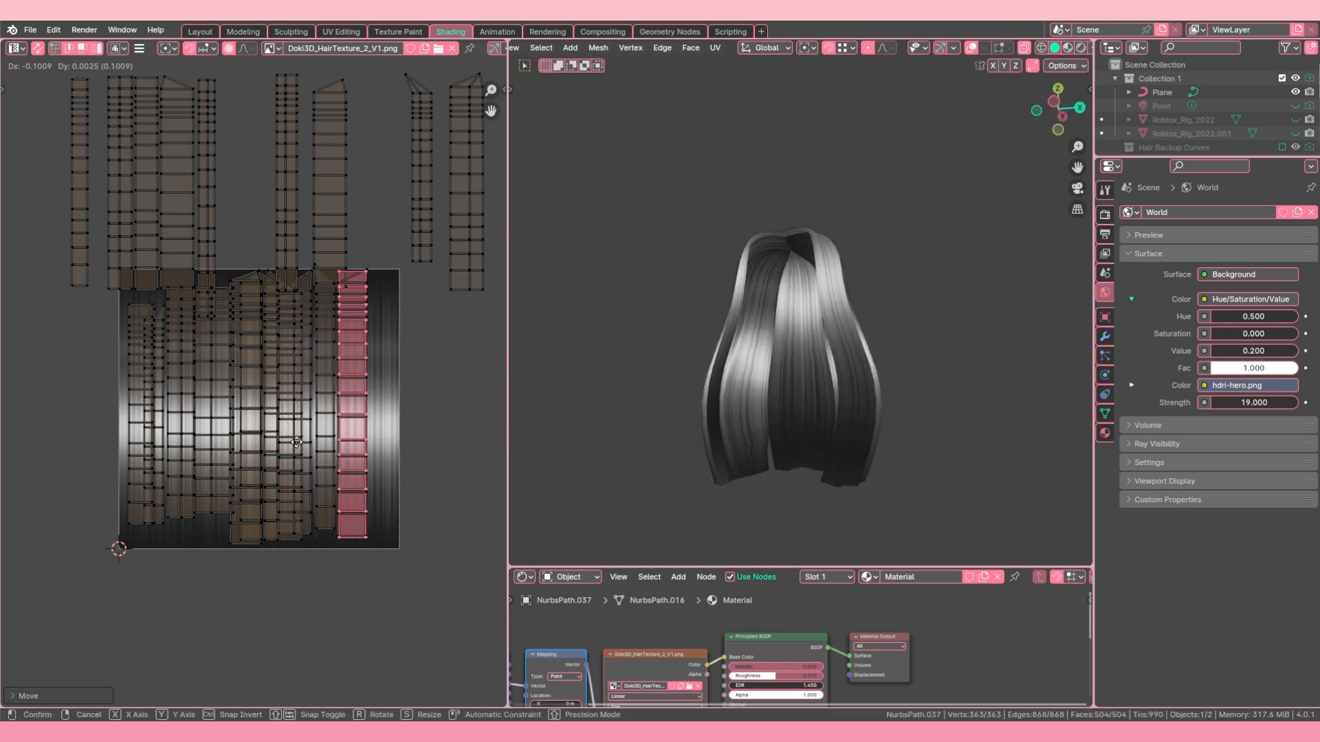
left_click(283, 442)
Step: Select all UV islands and move them off the right side of the texture
middle_click_drag(811, 385, 694, 393)
scroll(275, 405, "down", 3)
key("a")
key("g")
left_click(348, 391)
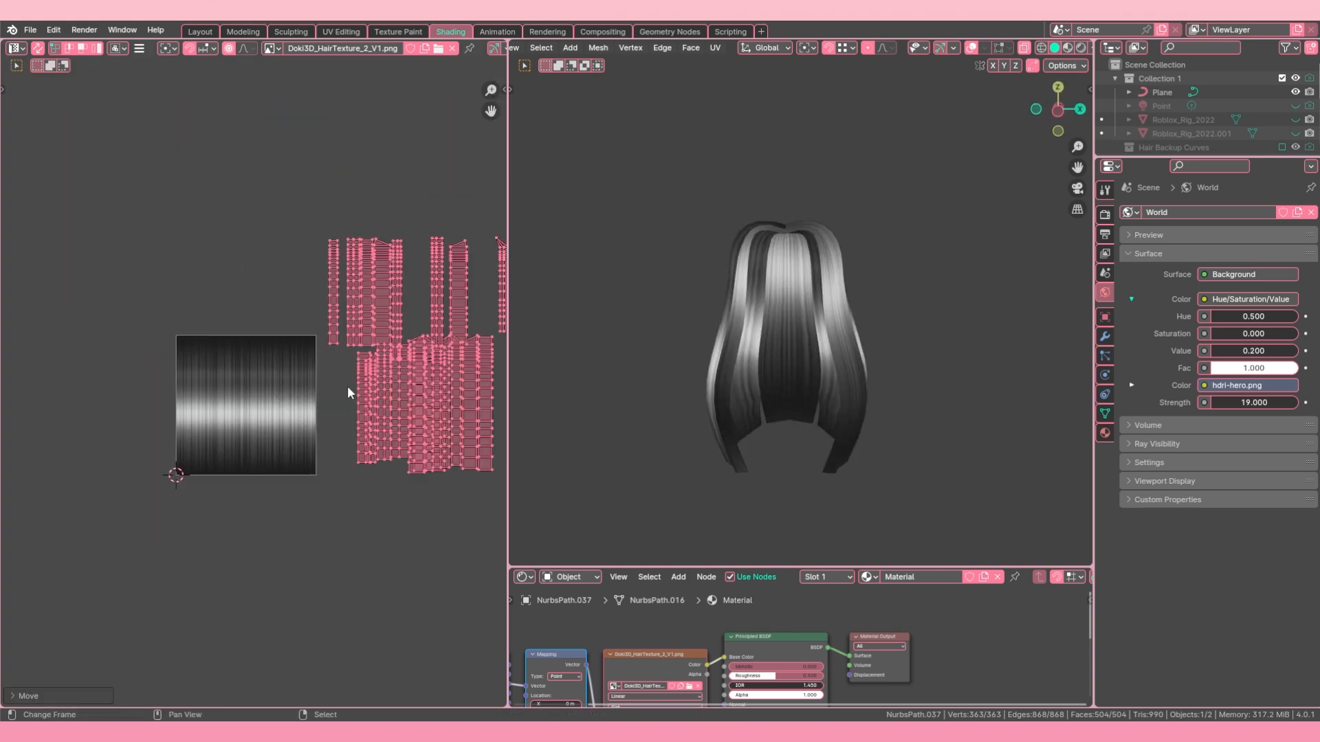
Step: Show the viewport overlays again and select the outer hair strands as linked faces
middle_click_drag(893, 330, 1000, 201)
scroll(252, 386, "up", 1)
left_click(970, 48)
key("alt+a")
key("l")
middle_click_drag(830, 295, 796, 245)
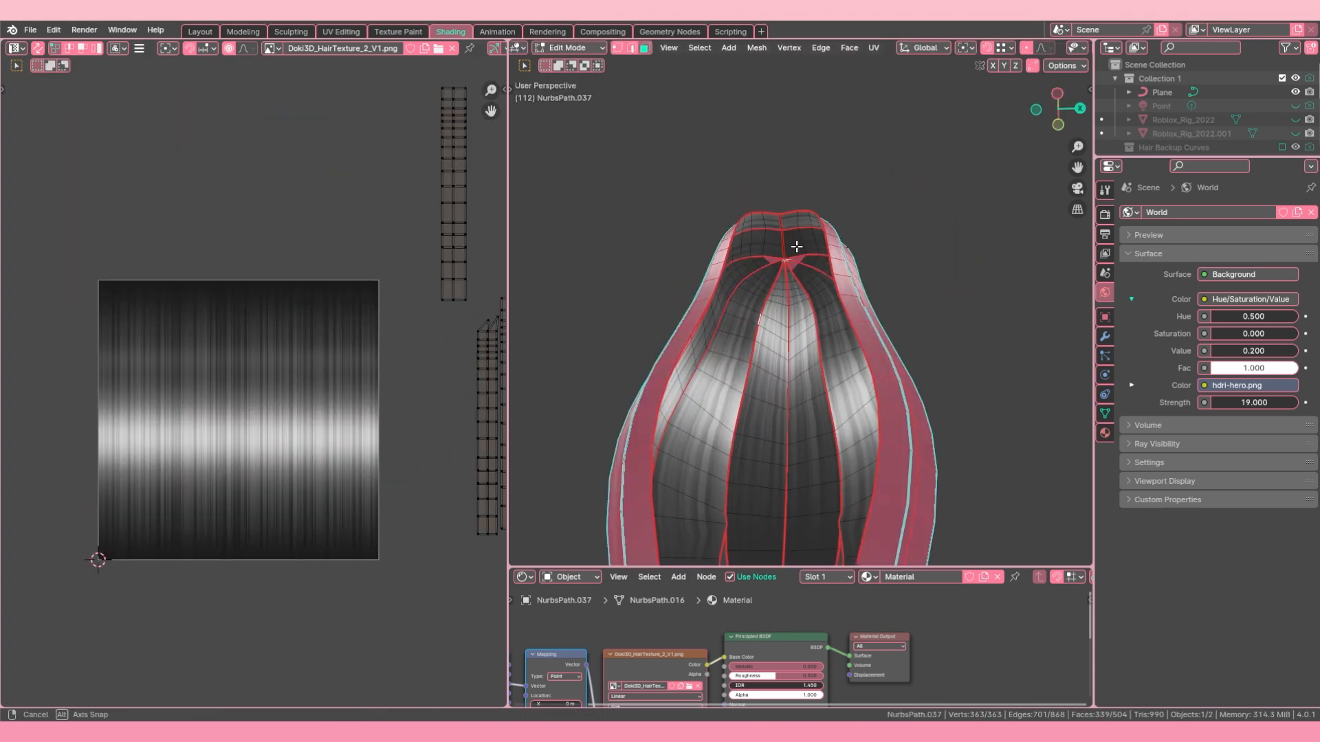
scroll(252, 386, "down", 1)
Step: Move the first UV island of the selected strands to the texture's left edge and scale it to the texture's height
key("g")
key("s")
left_click(253, 455)
key("l")
key("g")
key("s")
middle_click_drag(811, 330, 742, 344)
left_click(220, 403)
key("g")
left_click(200, 420)
Step: Place the UV island with pointed tips beside the first one and scale it to the texture's height
key("l")
key("g")
key("s")
left_click(223, 405)
middle_click_drag(818, 364, 754, 377)
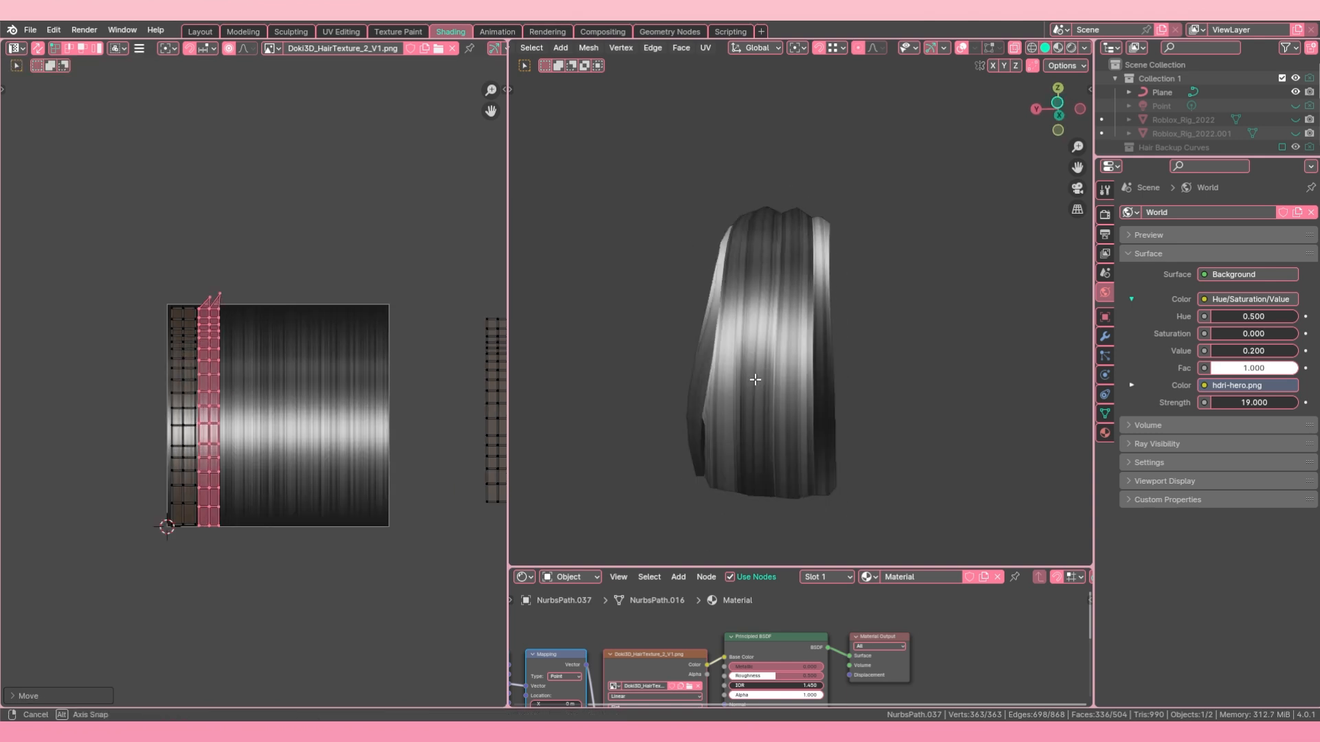
Step: Place two more UV islands side by side toward the texture's middle and scale them to its height
scroll(220, 413, "up", 2)
scroll(206, 421, "down", 3)
key("l")
key("g")
left_click(126, 339)
key("l")
key("s")
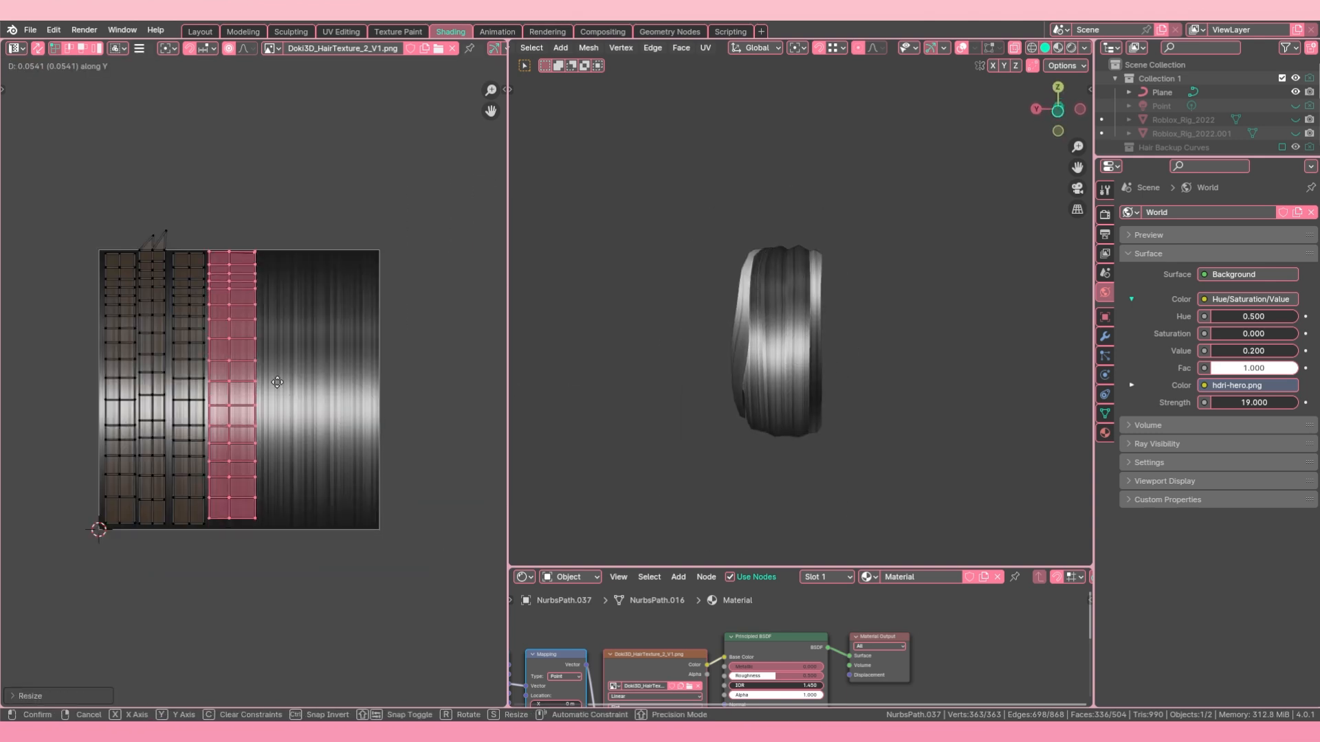
Step: Continue filling the right half of the texture with further UV islands scaled to its height
key("l")
middle_click_drag(715, 330, 611, 325)
key("g")
scroll(255, 392, "up", 2)
left_click(289, 399)
key("s")
left_click(413, 389)
middle_click_drag(743, 413, 618, 424)
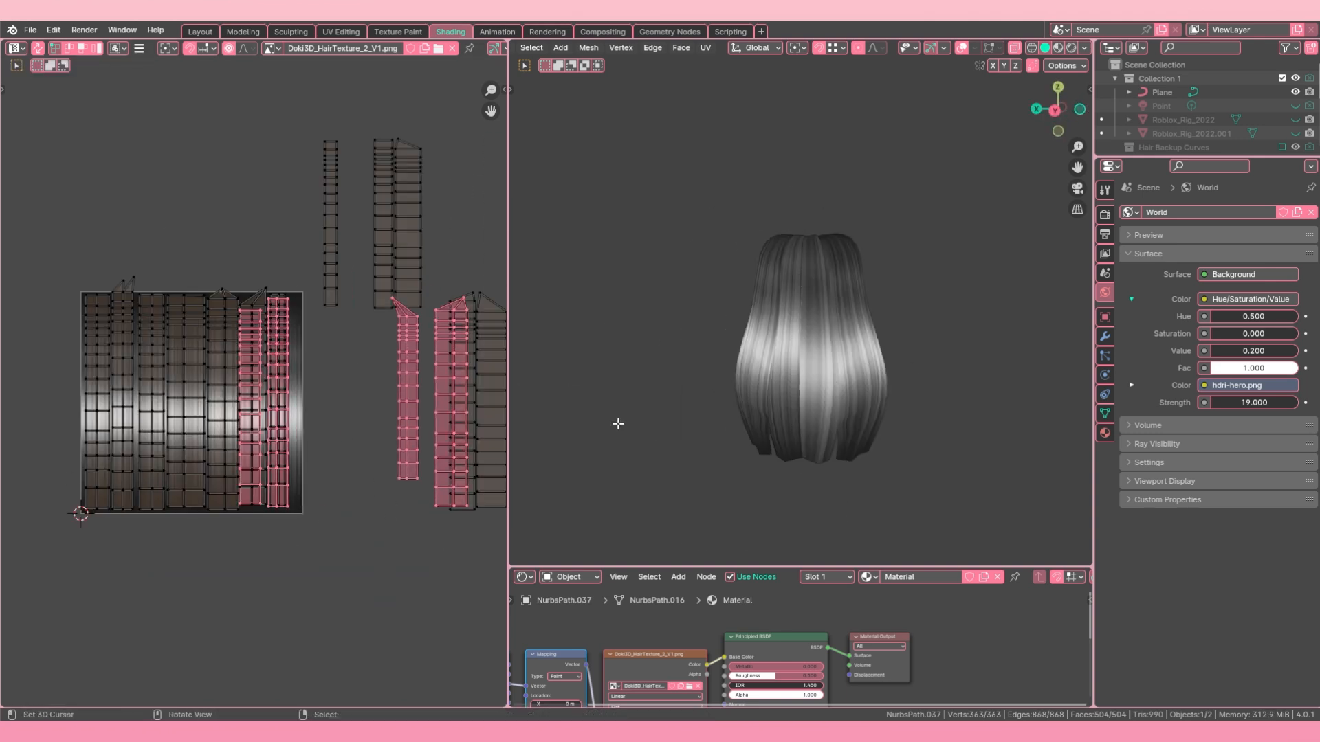
Step: Fit the remaining UV islands of the selected strands inside the texture
key("g")
key("s")
left_click(334, 390)
key("l")
key("g")
scroll(392, 279, "up", 5)
key("g")
scroll(330, 385, "down", 8)
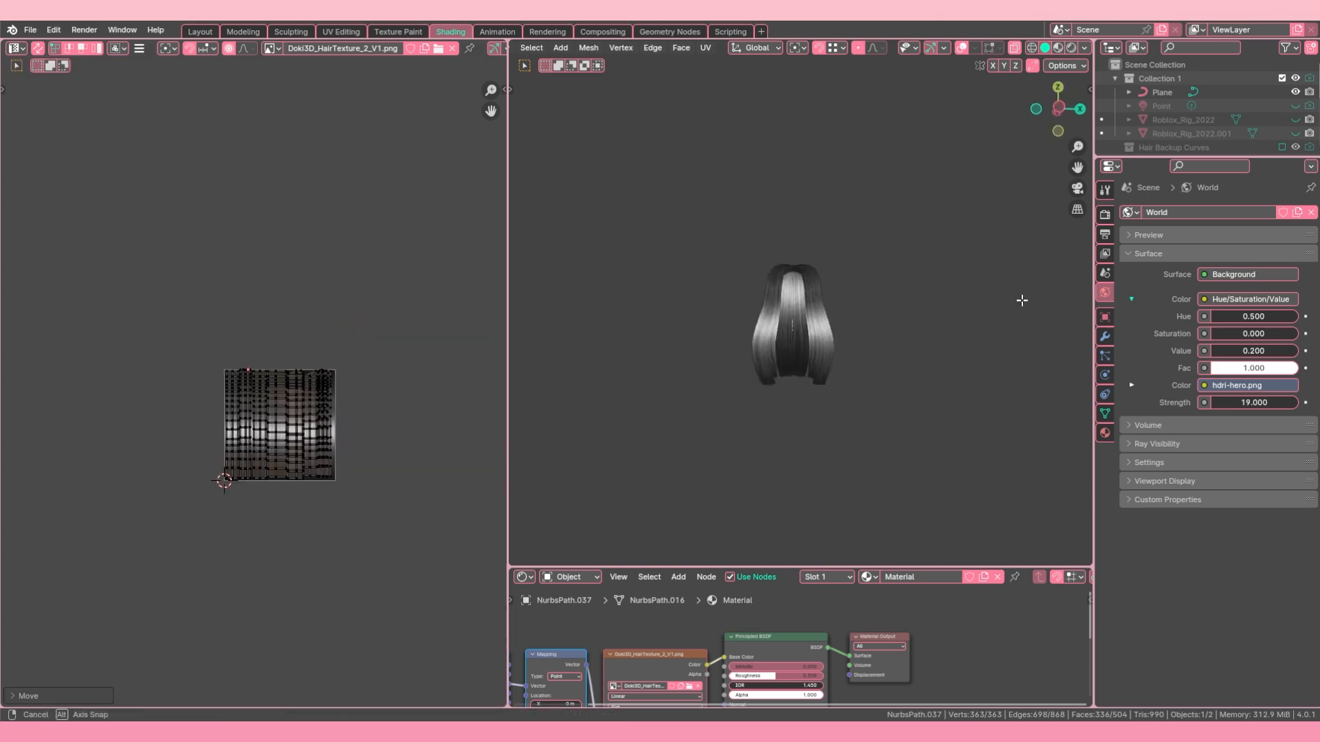
Step: Select the linked UV islands lying outside the texture and move them onto it
key("l")
middle_click_drag(1022, 297, 892, 374)
key("l")
key("KP_1")
key("g")
left_click(259, 454)
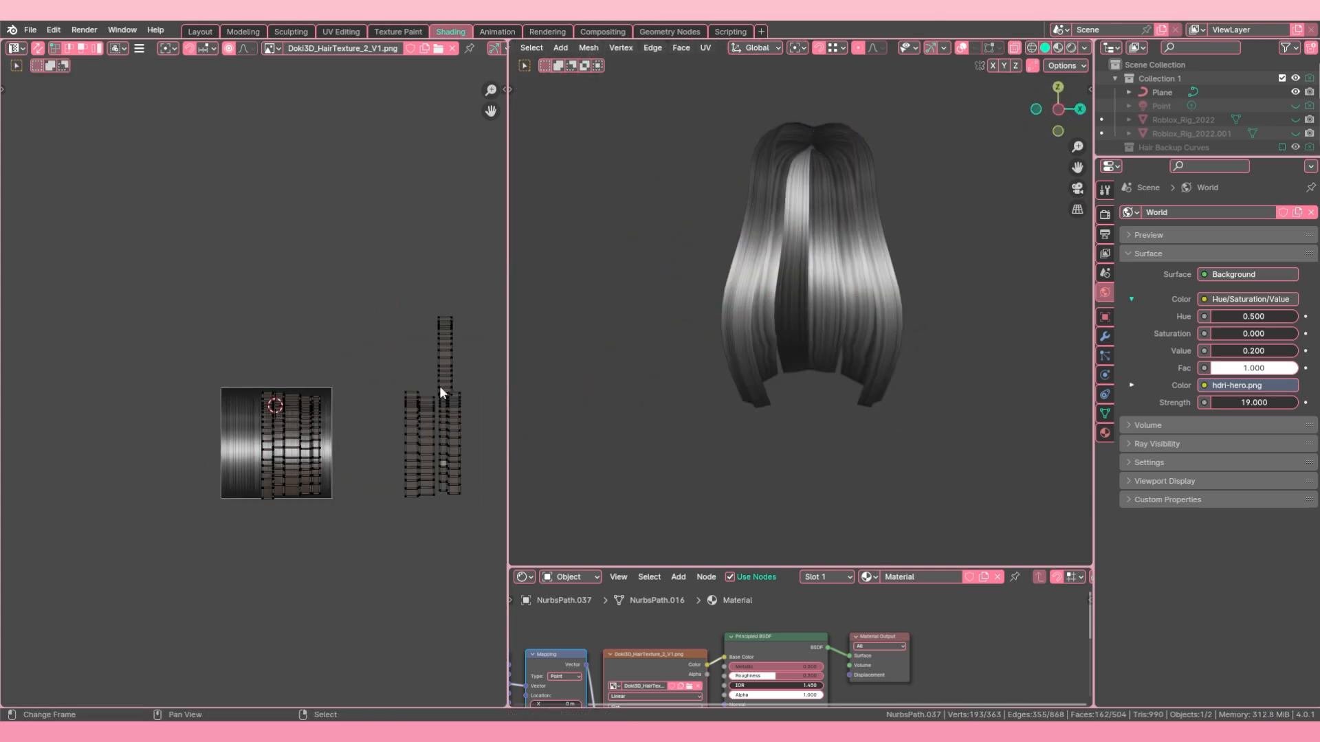
key("l")
key("g")
key("x")
left_click(314, 443)
Step: Unwrap the two central back strands and rotate one of their UV islands over the texture
scroll(859, 295, "up", 5)
key("l")
key("u")
left_click(304, 426)
key("r")
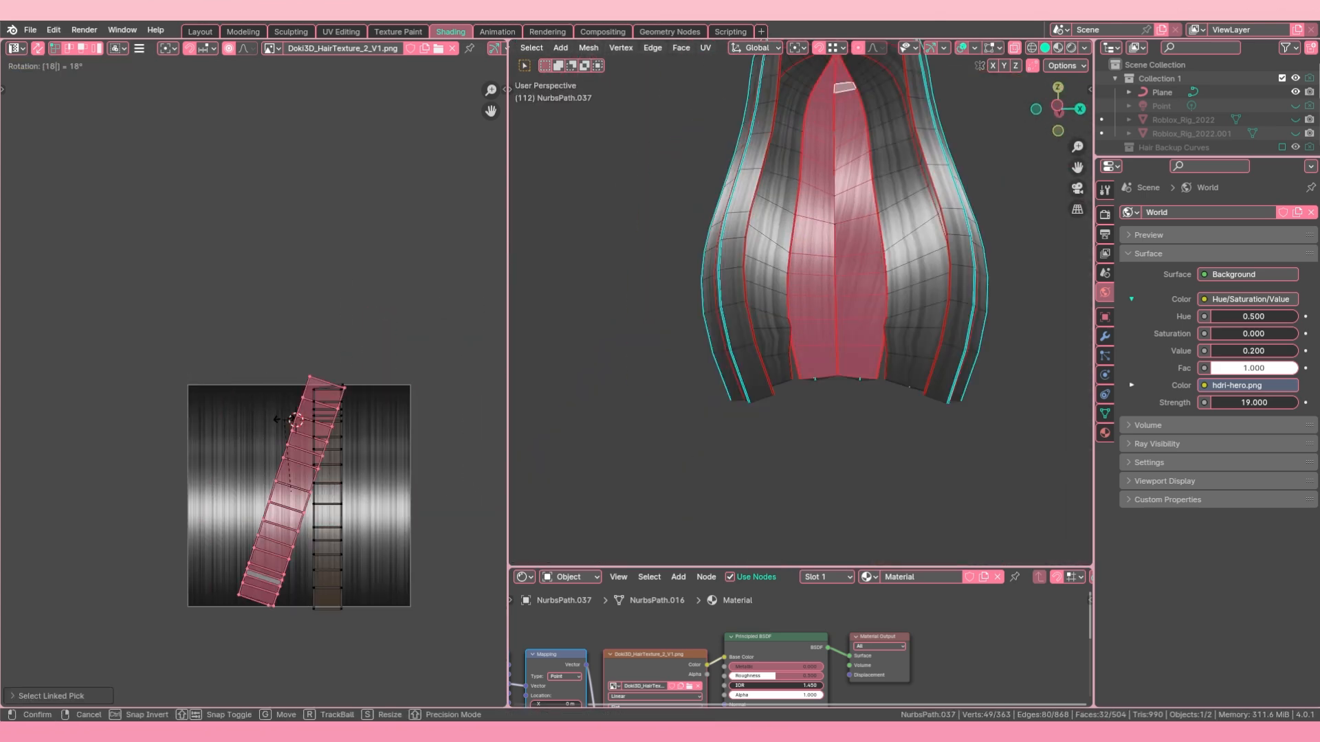
Step: Move the central back strands' UV islands into place within the texture and select all islands
key("Tab")
middle_click_drag(859, 288, 887, 296)
key("Tab")
scroll(329, 388, "down", 3)
key("g")
left_click(303, 412)
scroll(302, 413, "up", 2)
key("a")
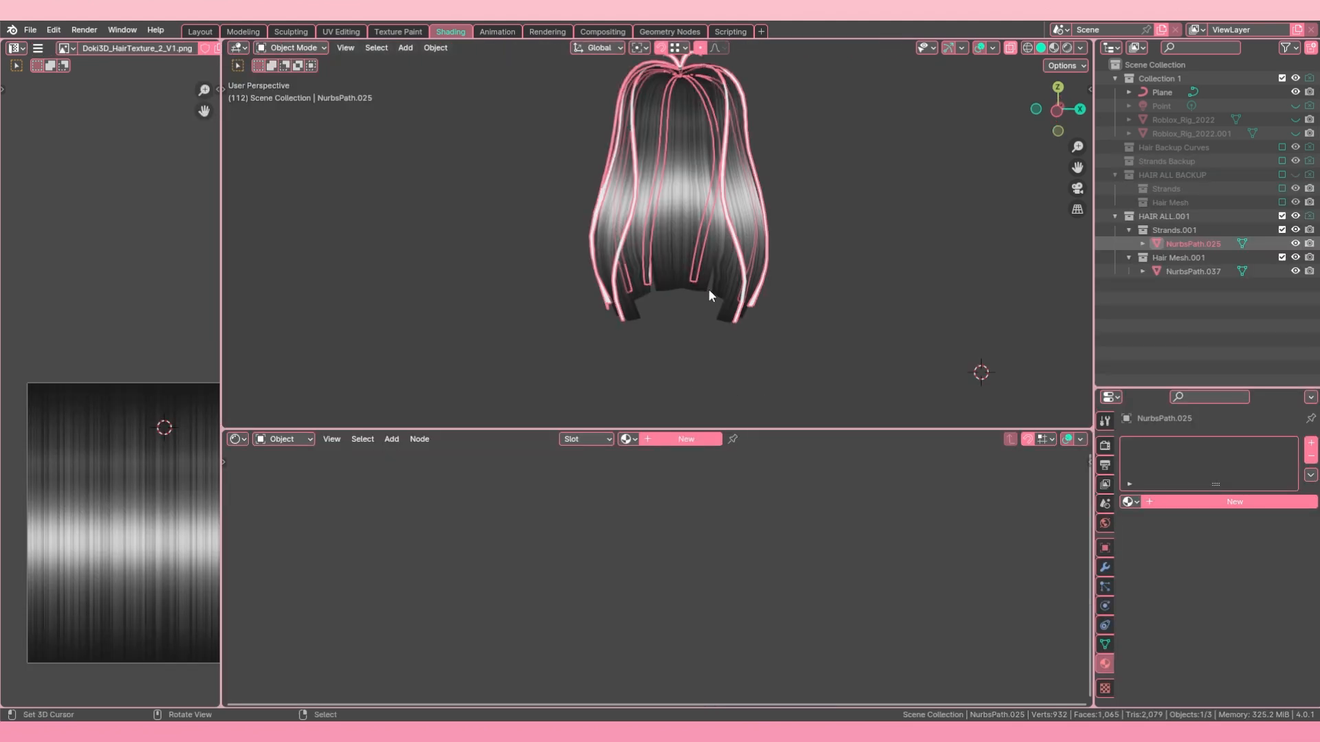
scroll(710, 295, "up", 1)
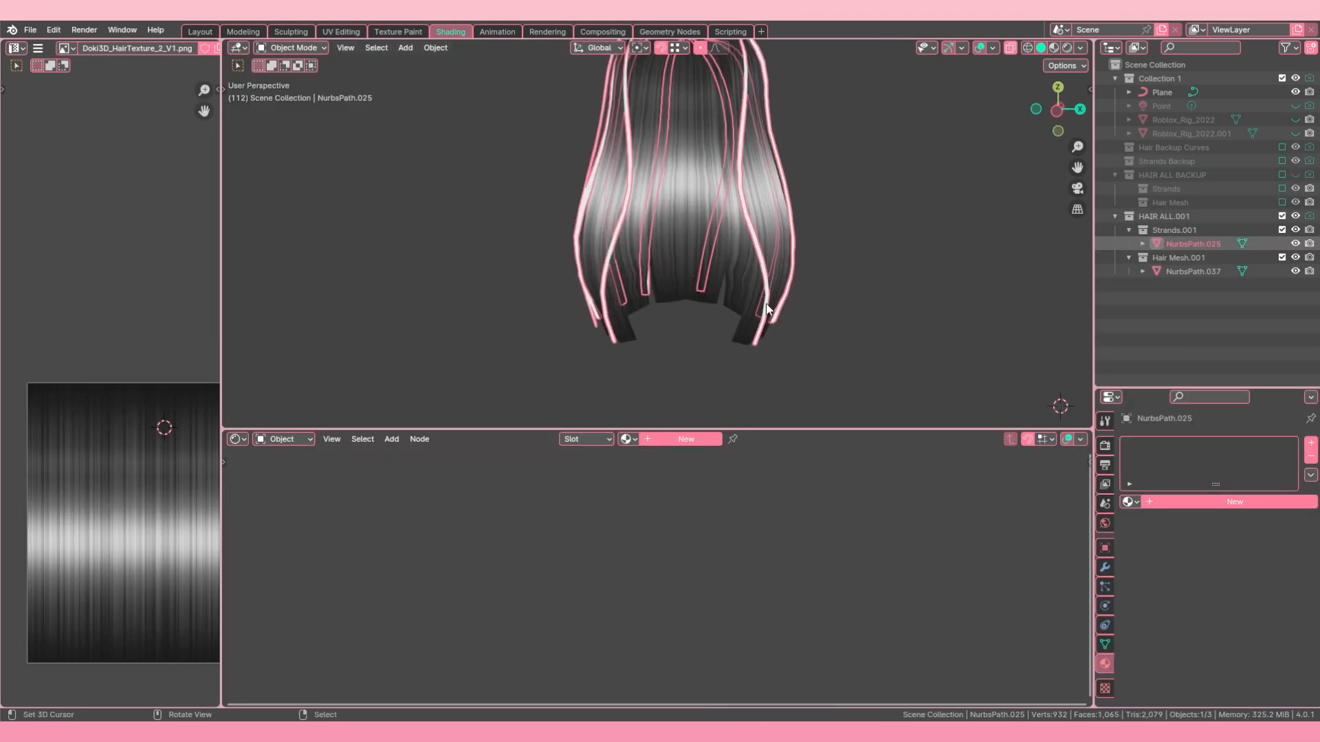
Step: Assign the existing material "Material" to the thin strands object and rename it Hair
left_click(1129, 502)
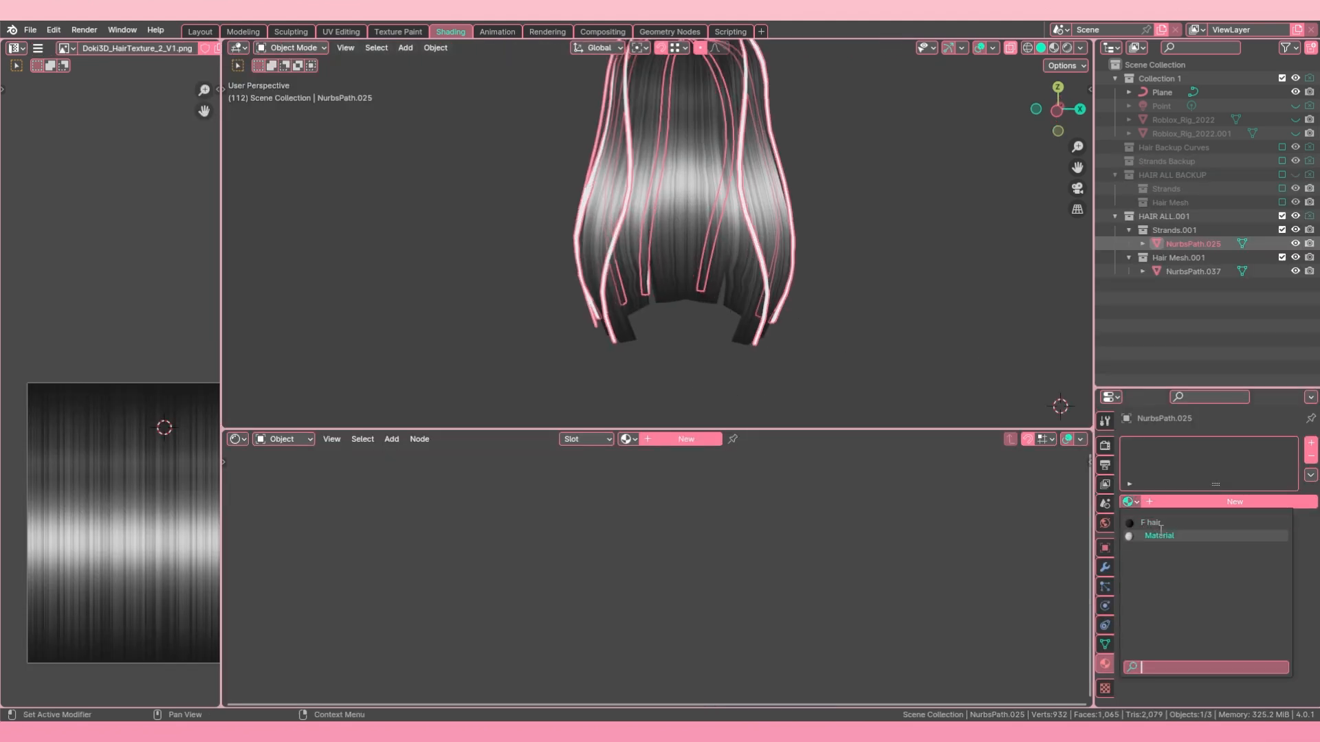
left_click(1131, 505)
left_click(1131, 505)
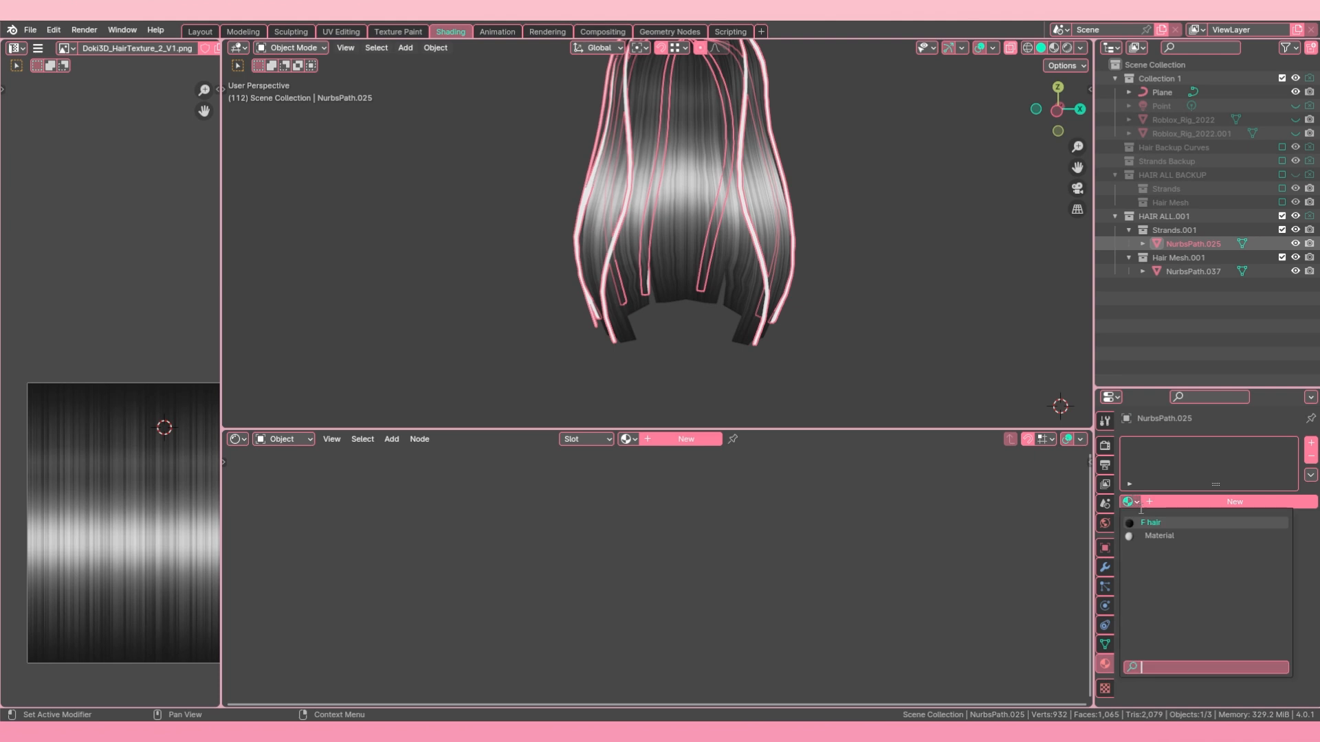
left_click(1159, 536)
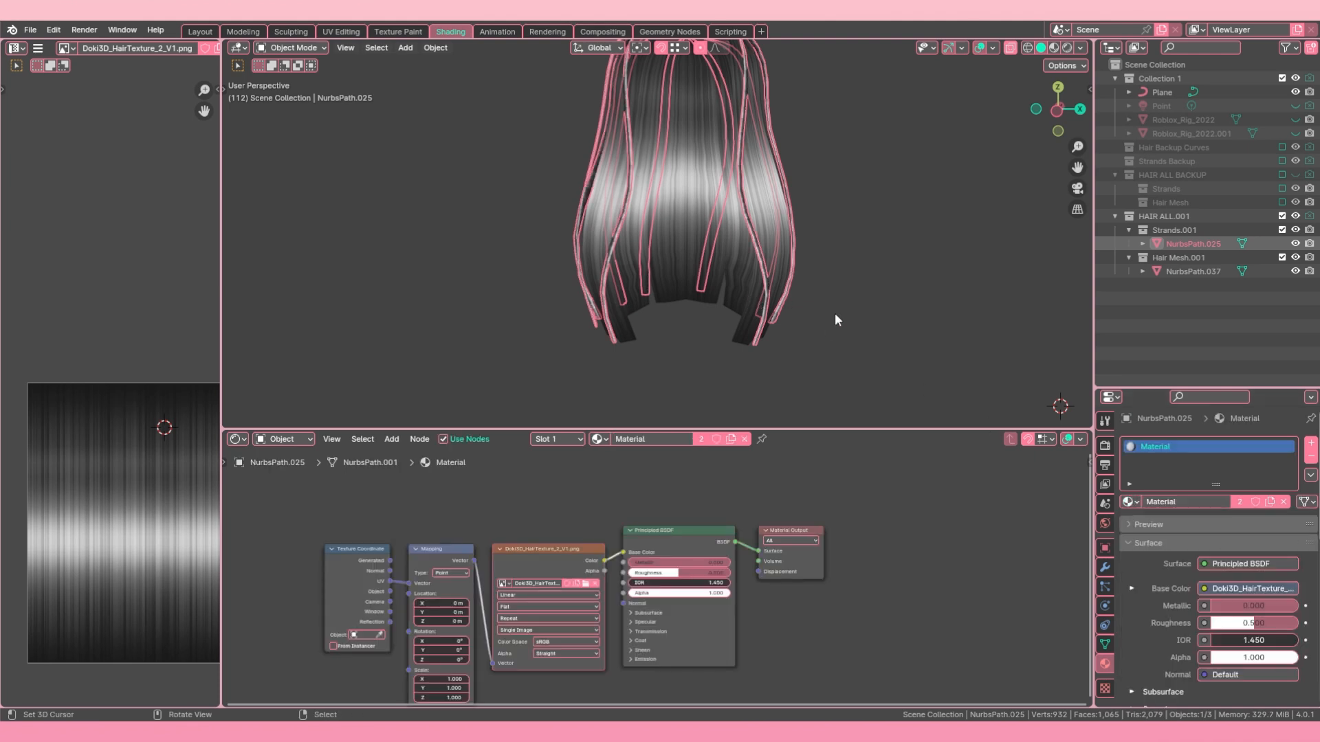
double_click(1154, 447)
Step: Open the thin strands mesh in Edit Mode with everything selected and widen the UV editor
middle_click_drag(694, 240, 572, 215)
scroll(617, 244, "down", 1)
key("a")
key("a")
right_click(620, 209)
scroll(633, 215, "down", 1)
key("Tab")
middle_click_drag(662, 218, 704, 256, "shift")
scroll(58, 496, "down", 5)
left_click_drag(219, 398, 345, 398)
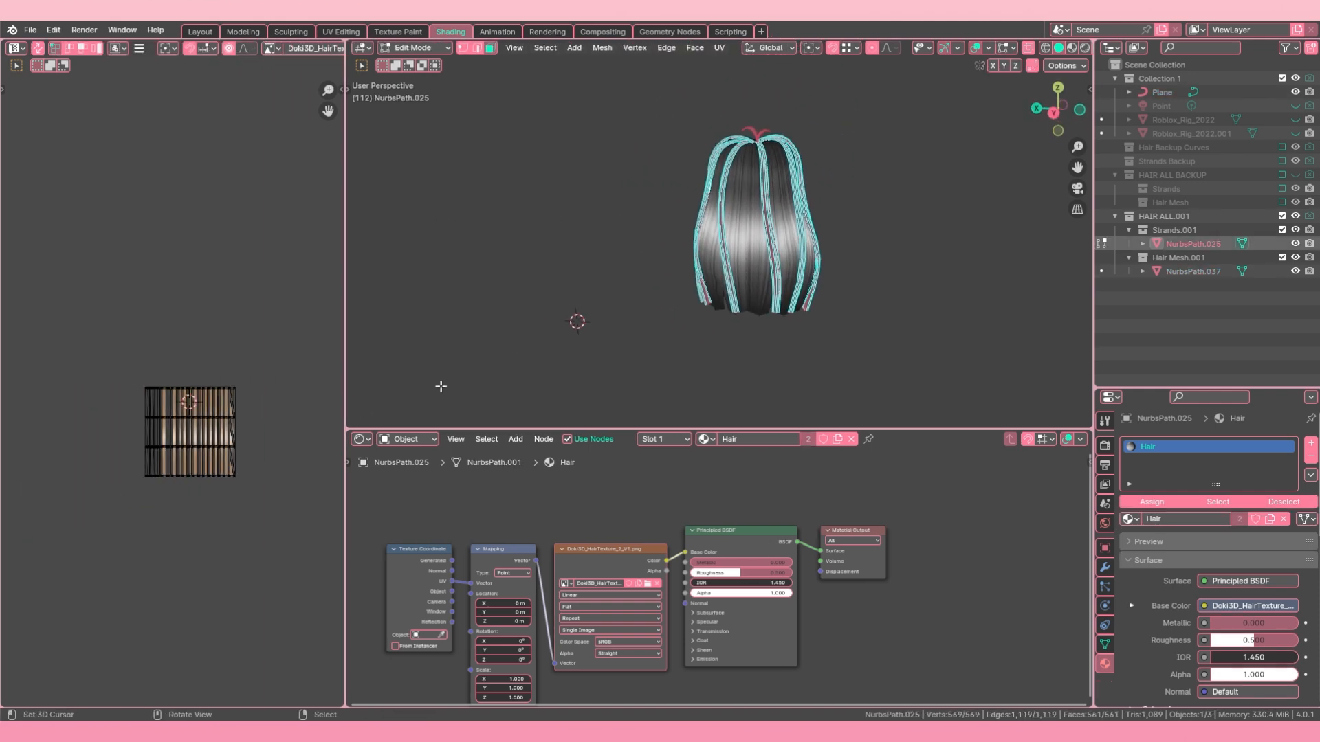
Step: Switch to edge selection and use Select Similar from one sharp strand edge to select matching edges on all strands
scroll(777, 273, "up", 2)
middle_click_drag(860, 184, 681, 224)
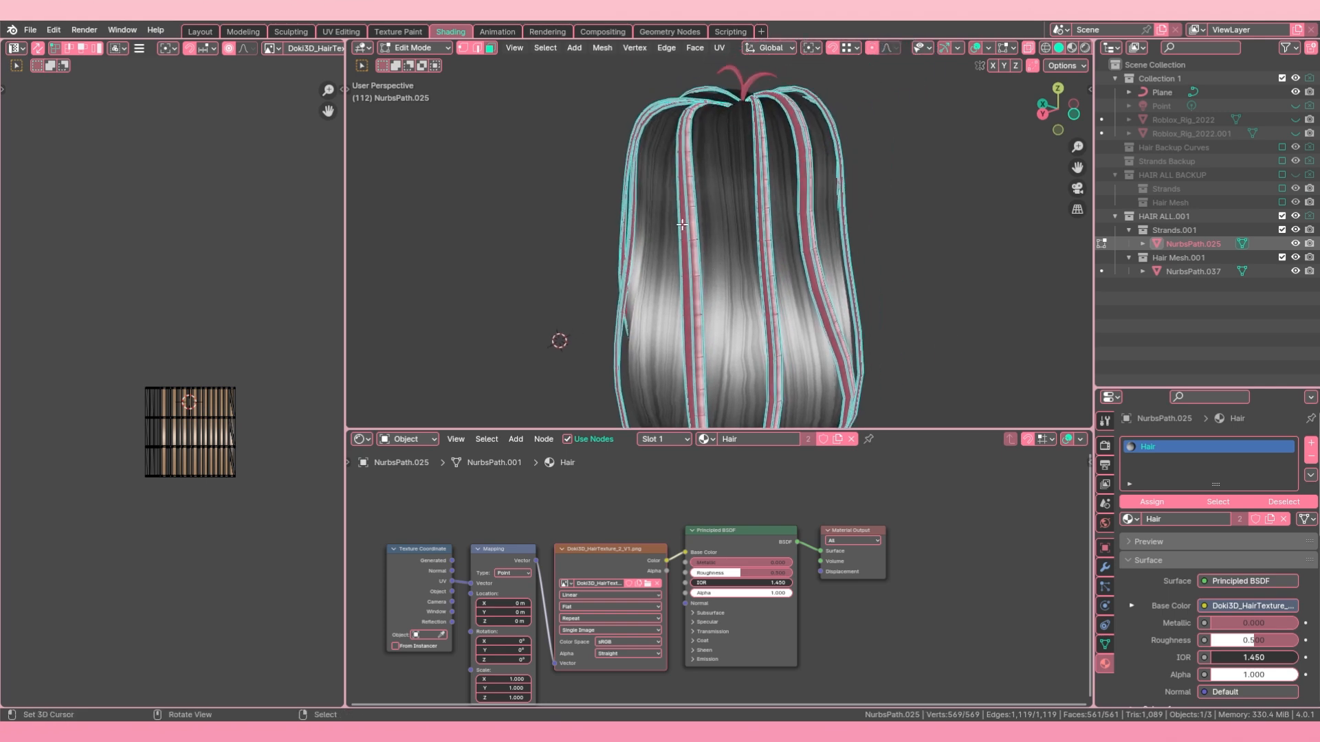
left_click(477, 48)
scroll(630, 212, "up", 4)
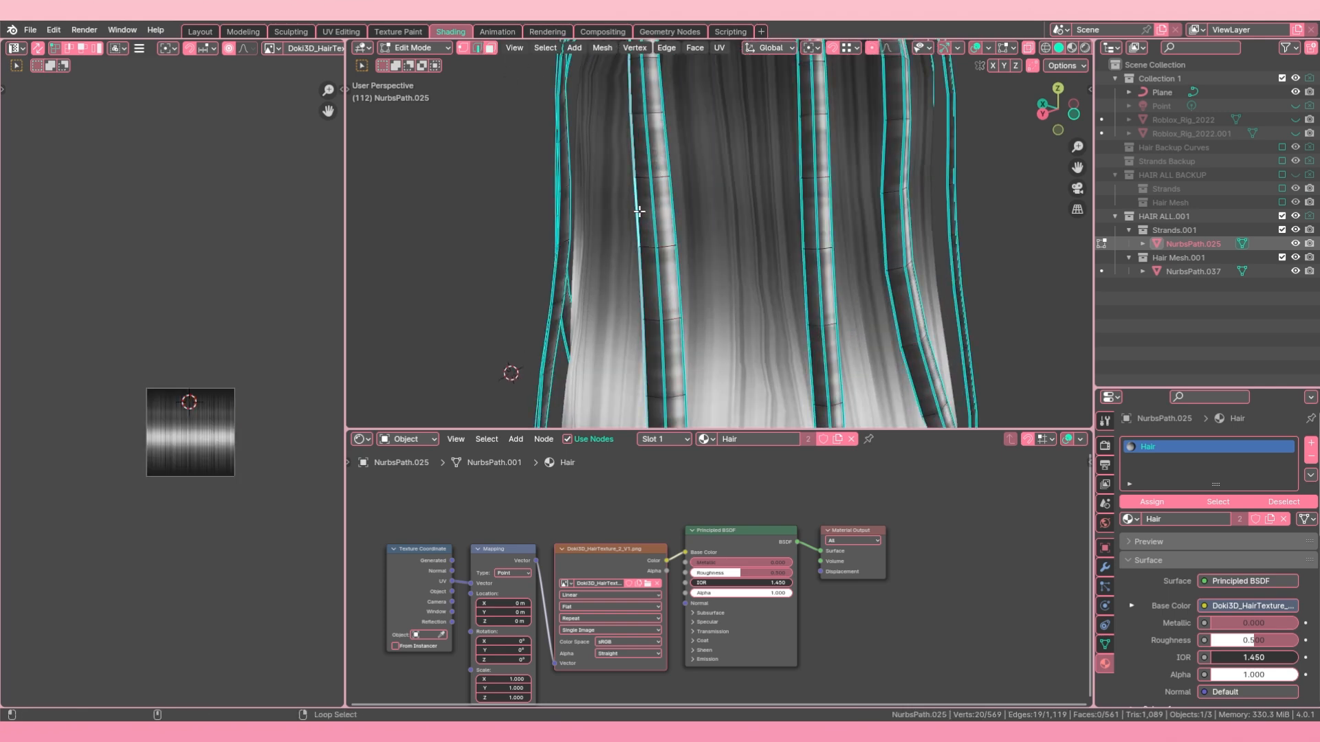
key("alt+a")
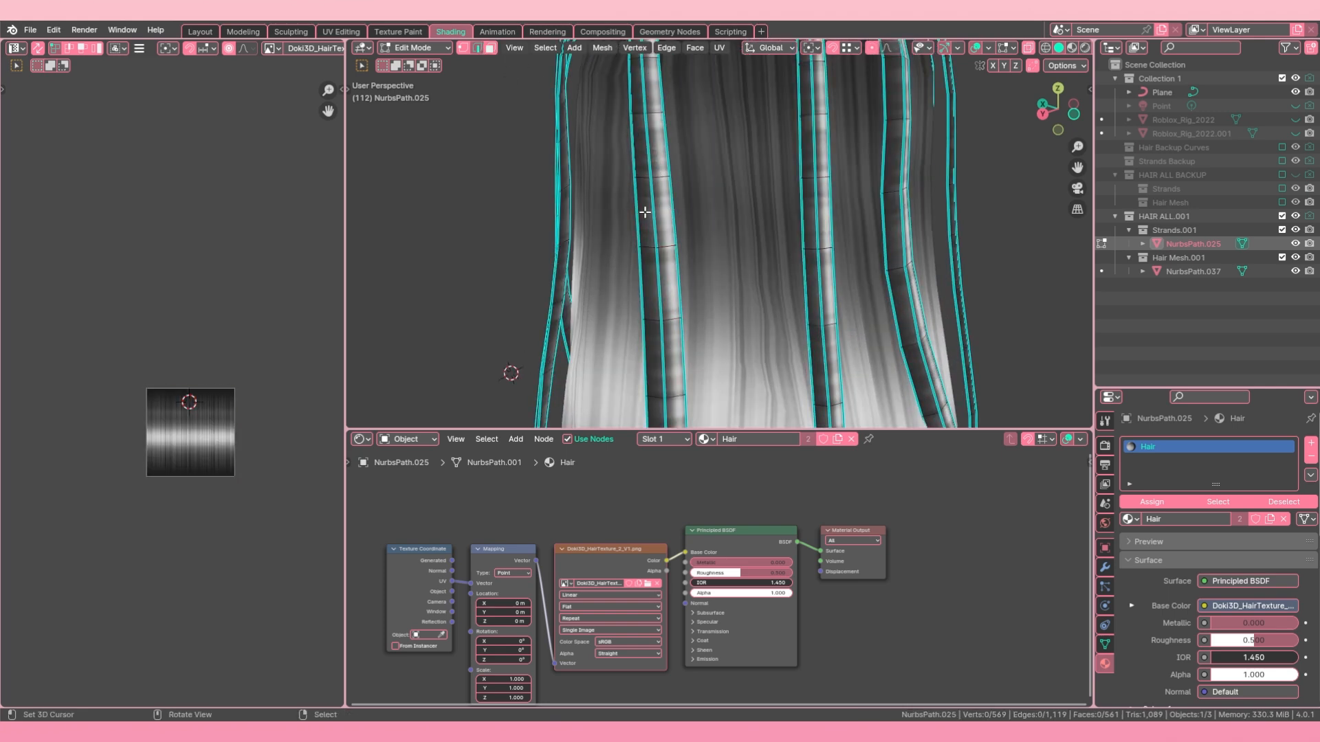
left_click(545, 47)
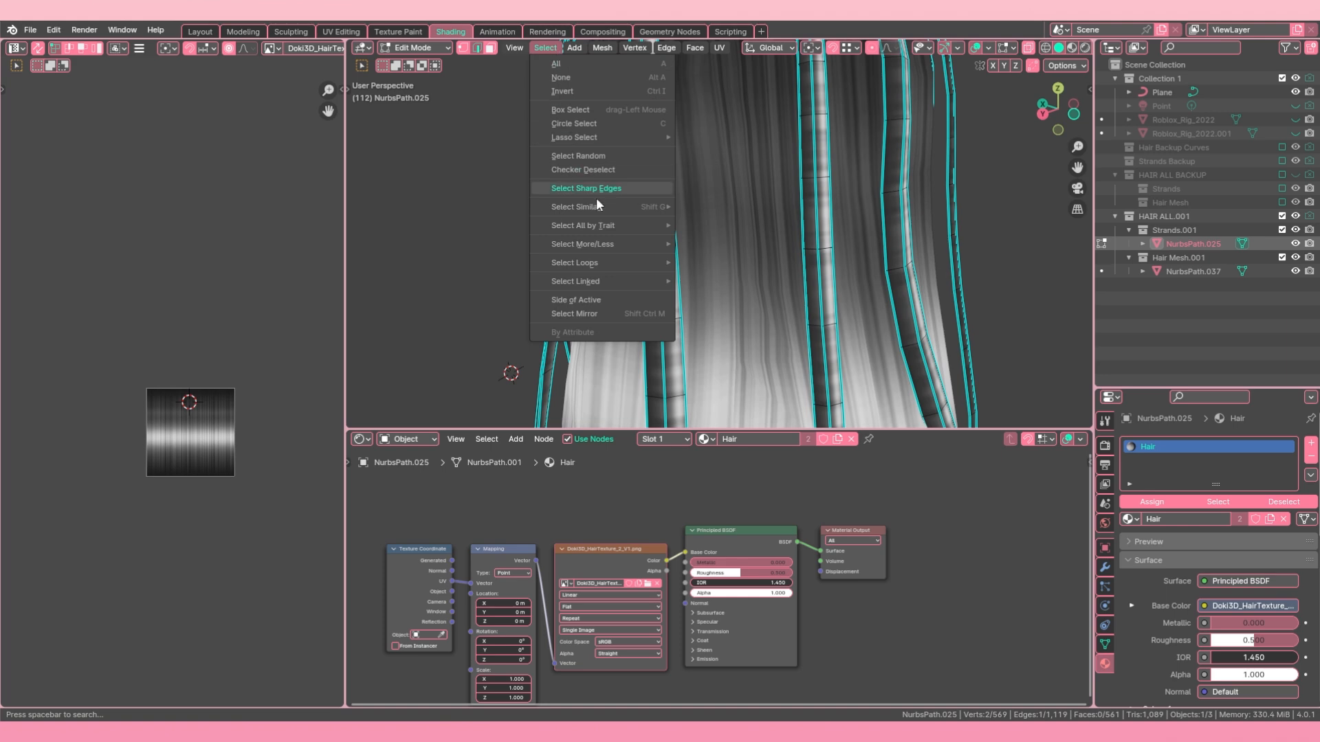
mouse_move(597, 206)
left_click(733, 312)
scroll(733, 312, "down", 4)
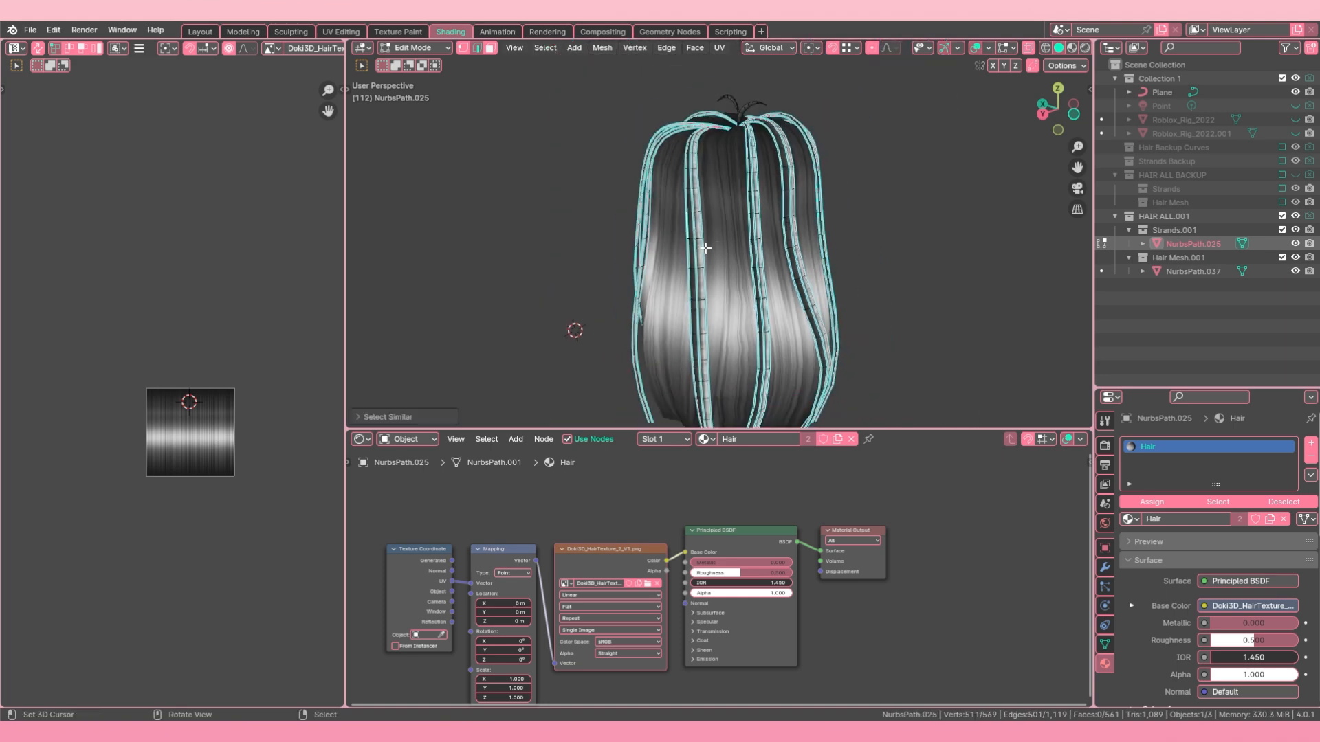
Step: Add the side edges of the two short strands on top of the head to the selection and mark them sharp
middle_click_drag(733, 311, 716, 279)
scroll(717, 279, "up", 4)
middle_click_drag(716, 278, 749, 227)
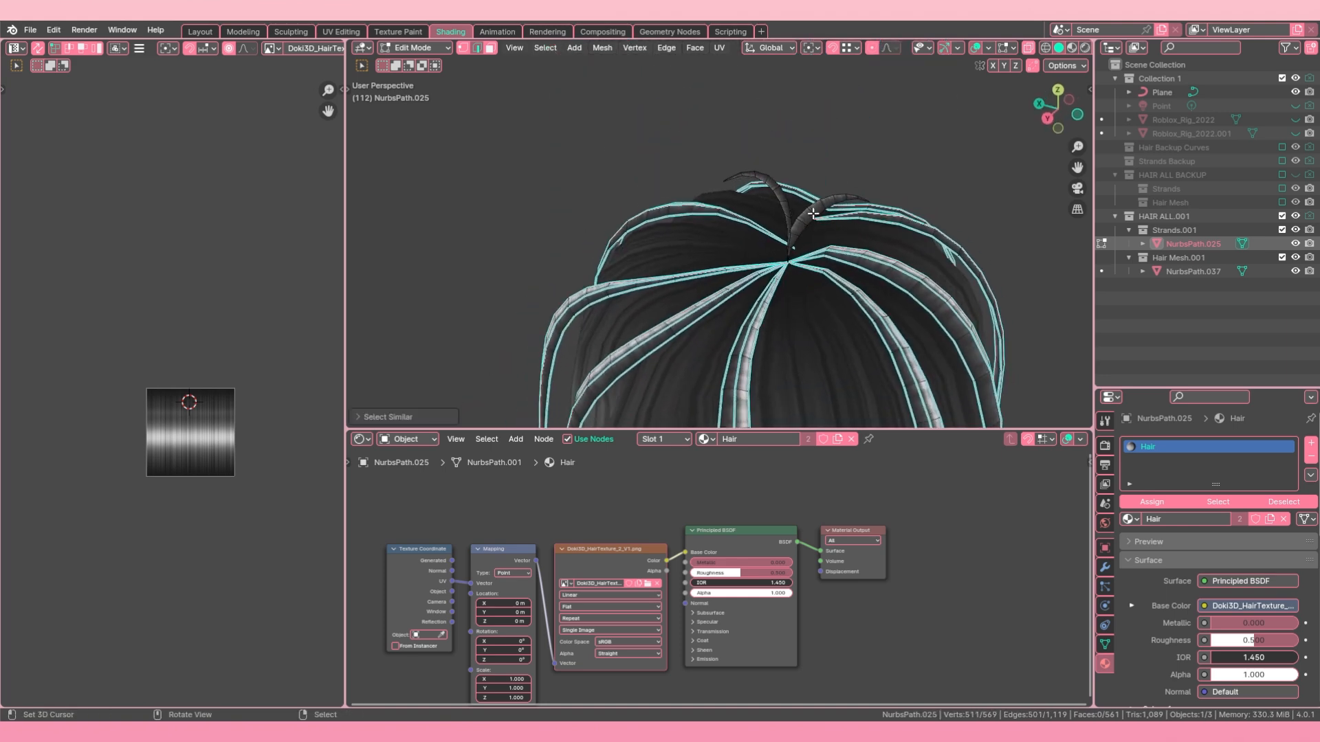
scroll(818, 200, "up", 1)
left_click(845, 192, "alt+shift")
middle_click_drag(845, 192, 561, 289)
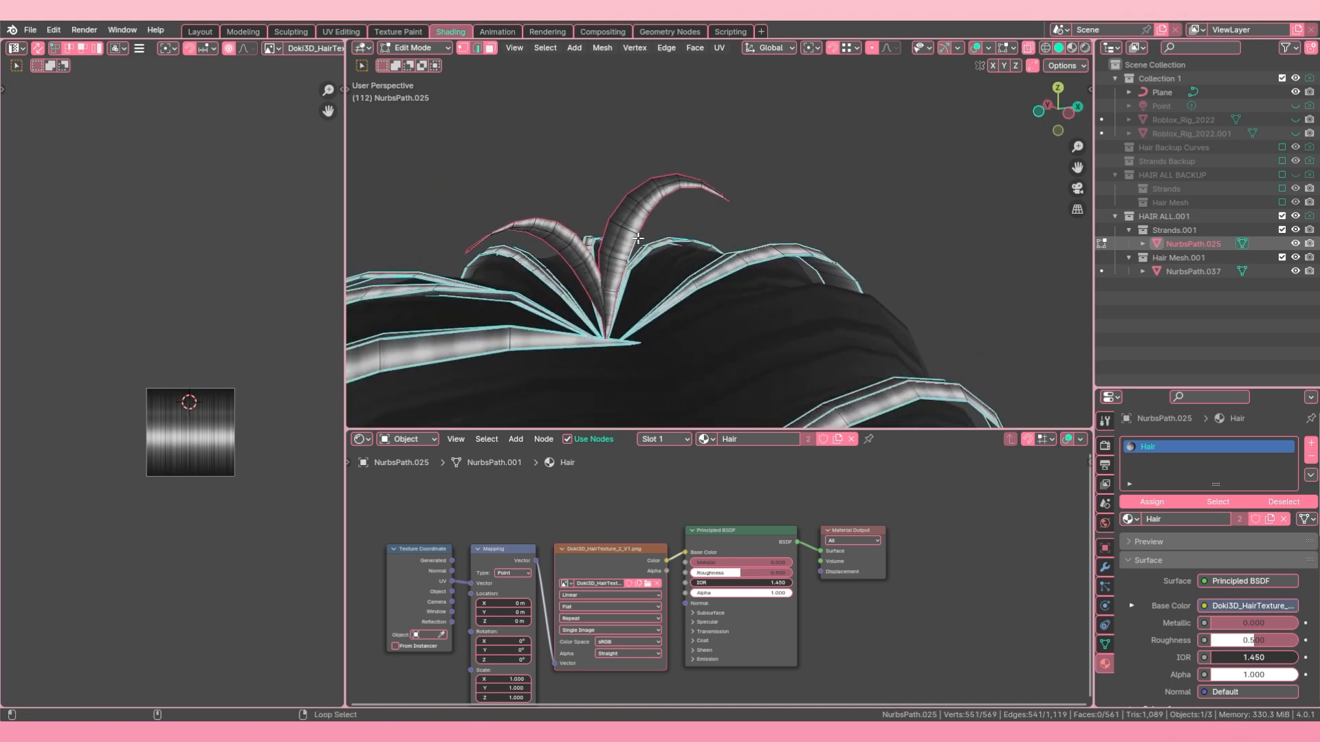
key("ctrl+e")
left_click(599, 303)
Step: Add the middle edge loops of the two short top strands to the selection and mark them sharp
middle_click_drag(600, 302, 648, 165)
left_click(648, 165, "alt+shift")
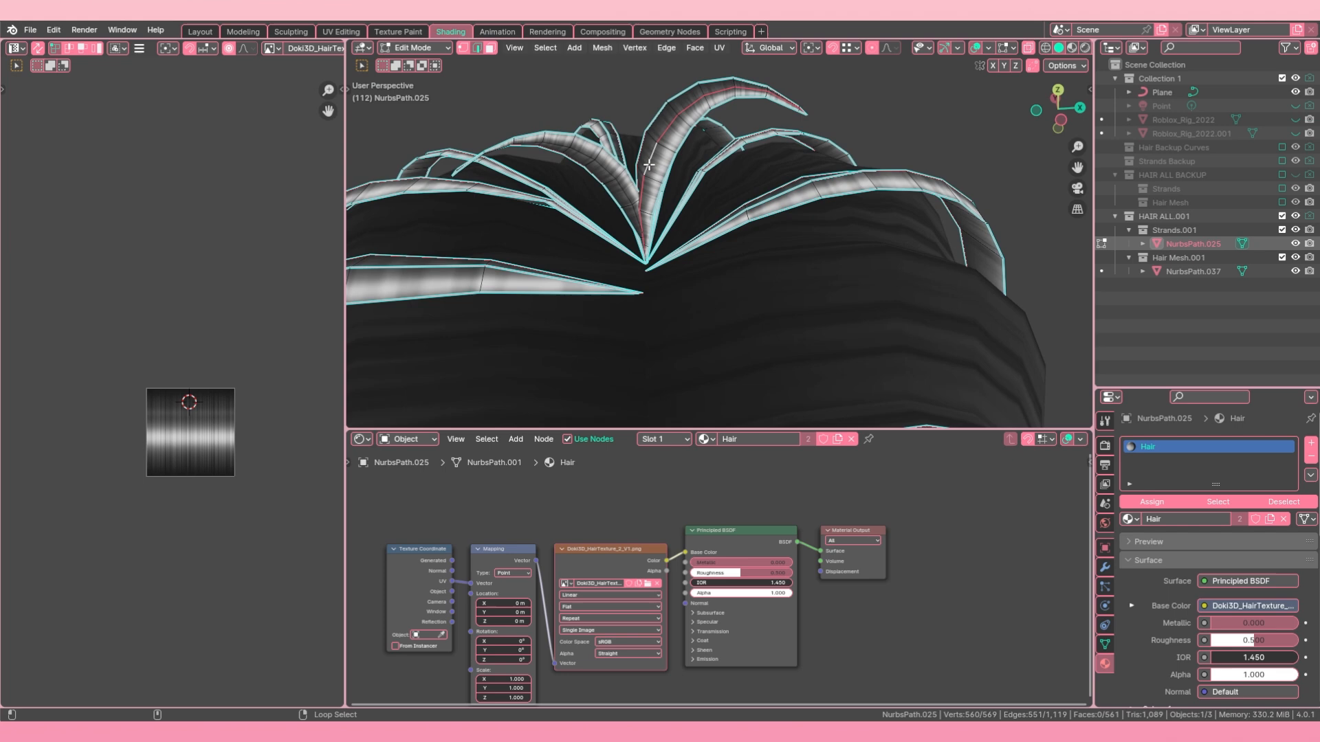
left_click(612, 171, "alt+shift")
key("ctrl+e")
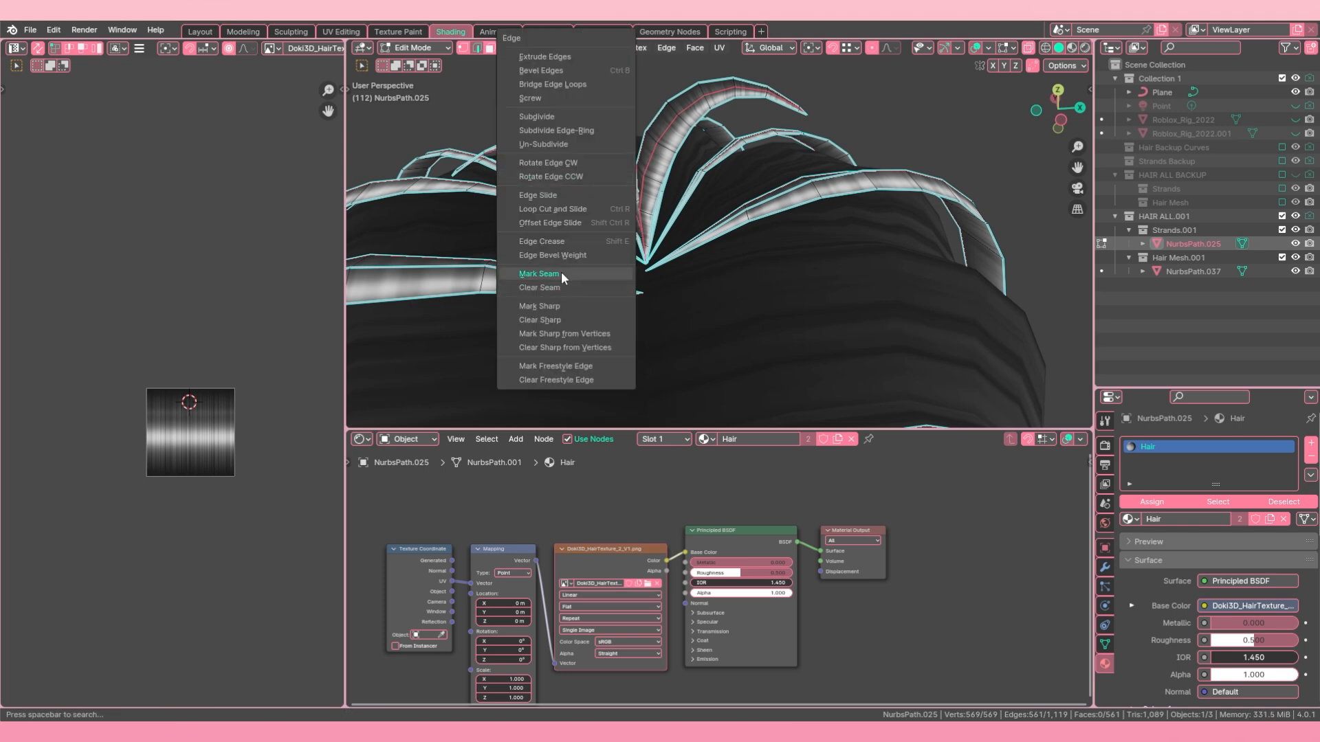
left_click(570, 306)
Step: Deselect the middle edge loops of the strands and mark the remaining side edges as seams
middle_click_drag(570, 306, 646, 173)
left_click(646, 173, "alt+shift")
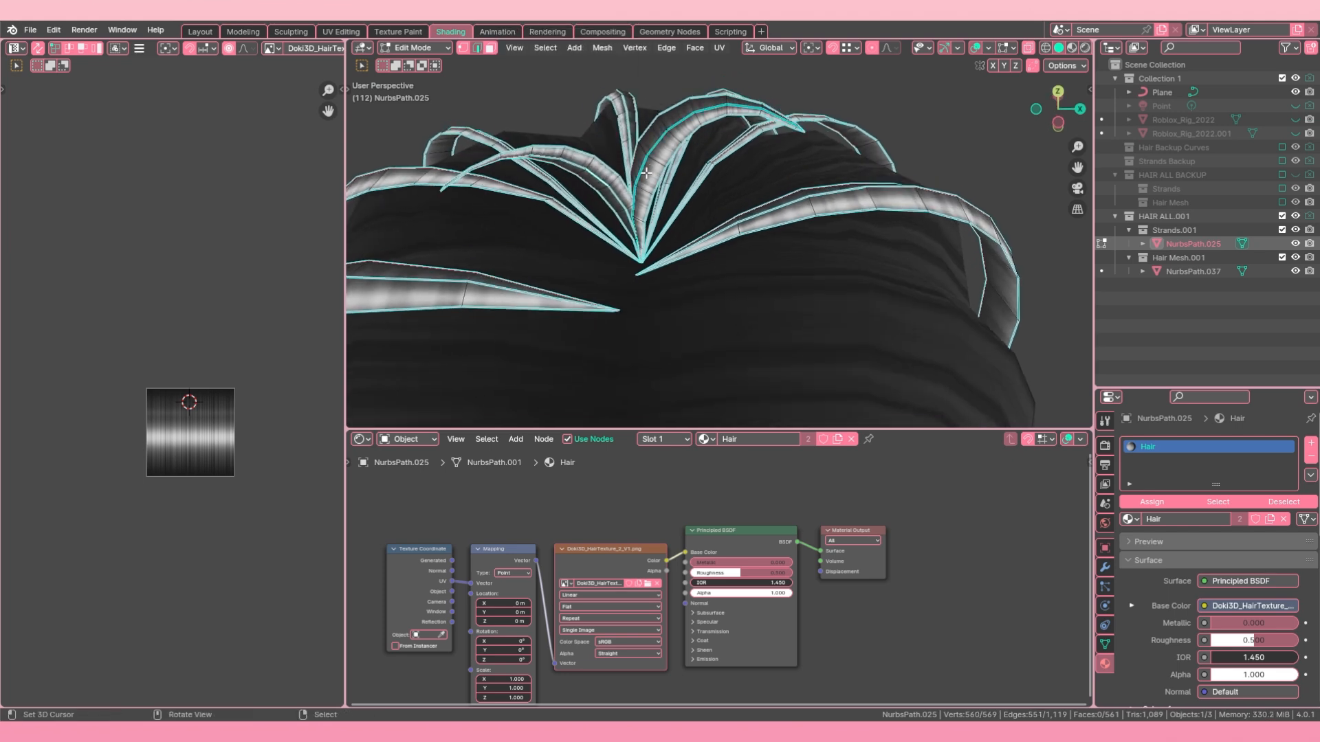
right_click(646, 173, "alt")
key("ctrl+z")
middle_click_drag(774, 205, 607, 175)
left_click(607, 176, "alt+shift")
left_click(740, 236, "alt+shift")
middle_click_drag(741, 237, 692, 270)
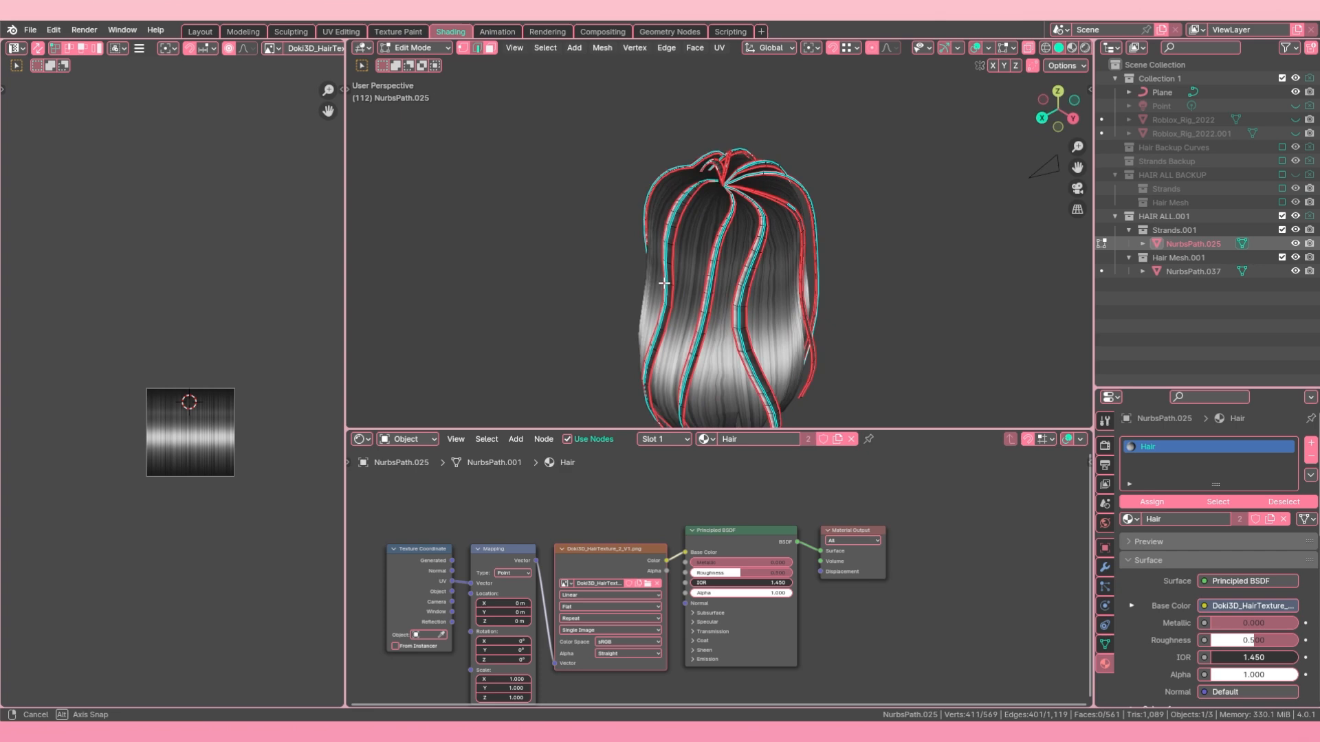
Step: Unwrap all the thin strands and scale their UV islands around individual origins over the texture
middle_click_drag(763, 275, 904, 289)
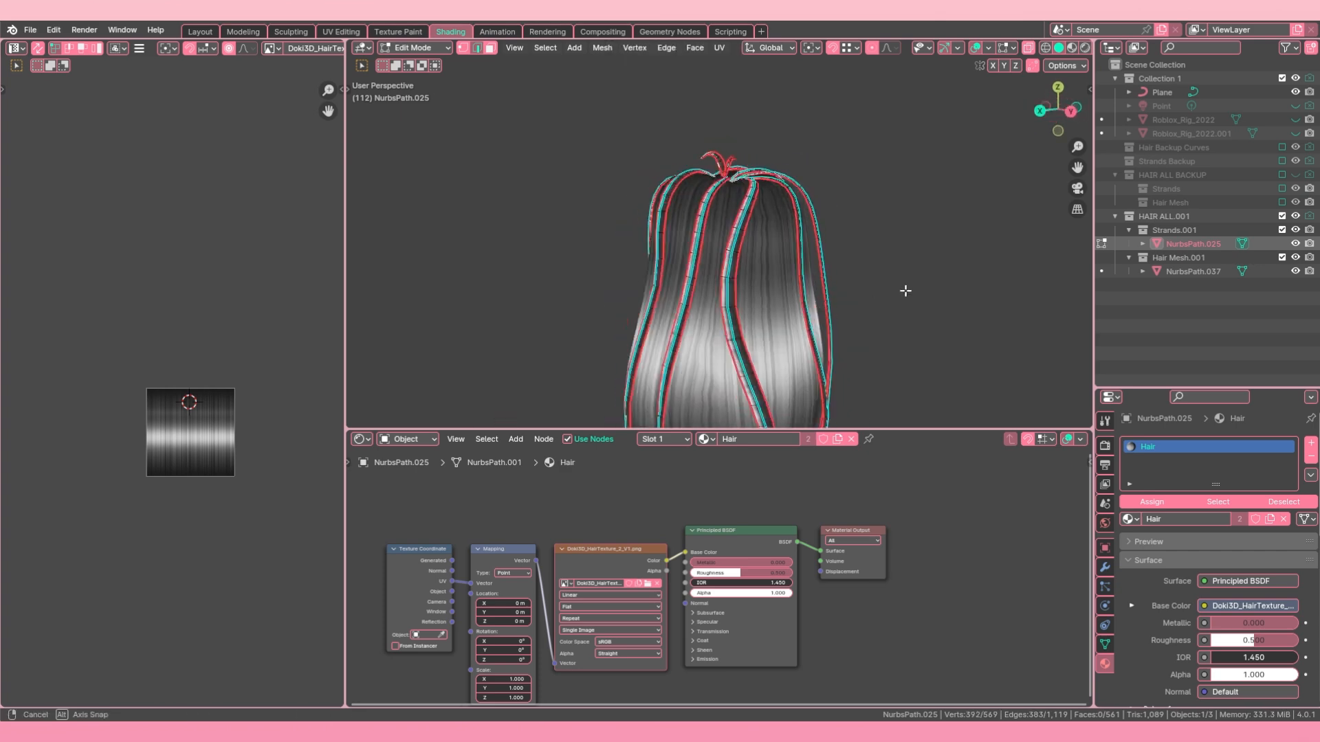
scroll(173, 392, "up", 4)
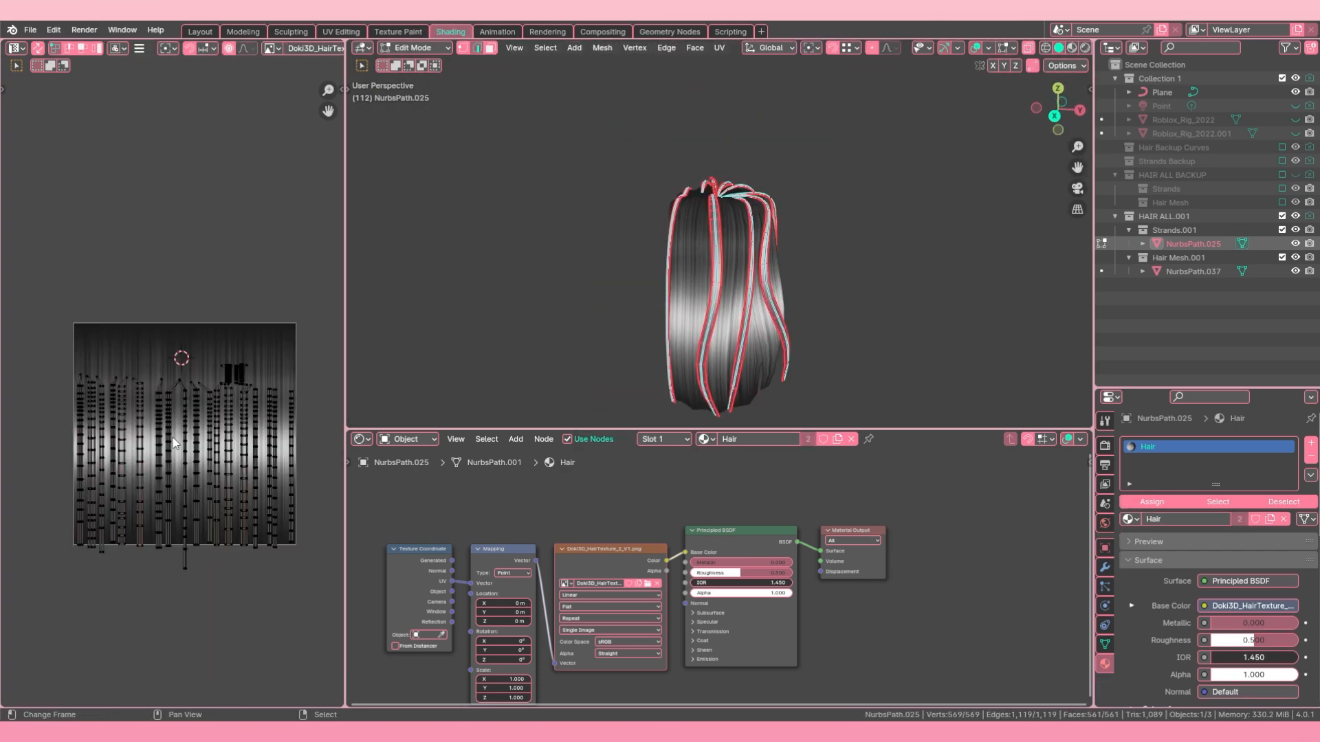
scroll(177, 533, "down", 1)
key("l")
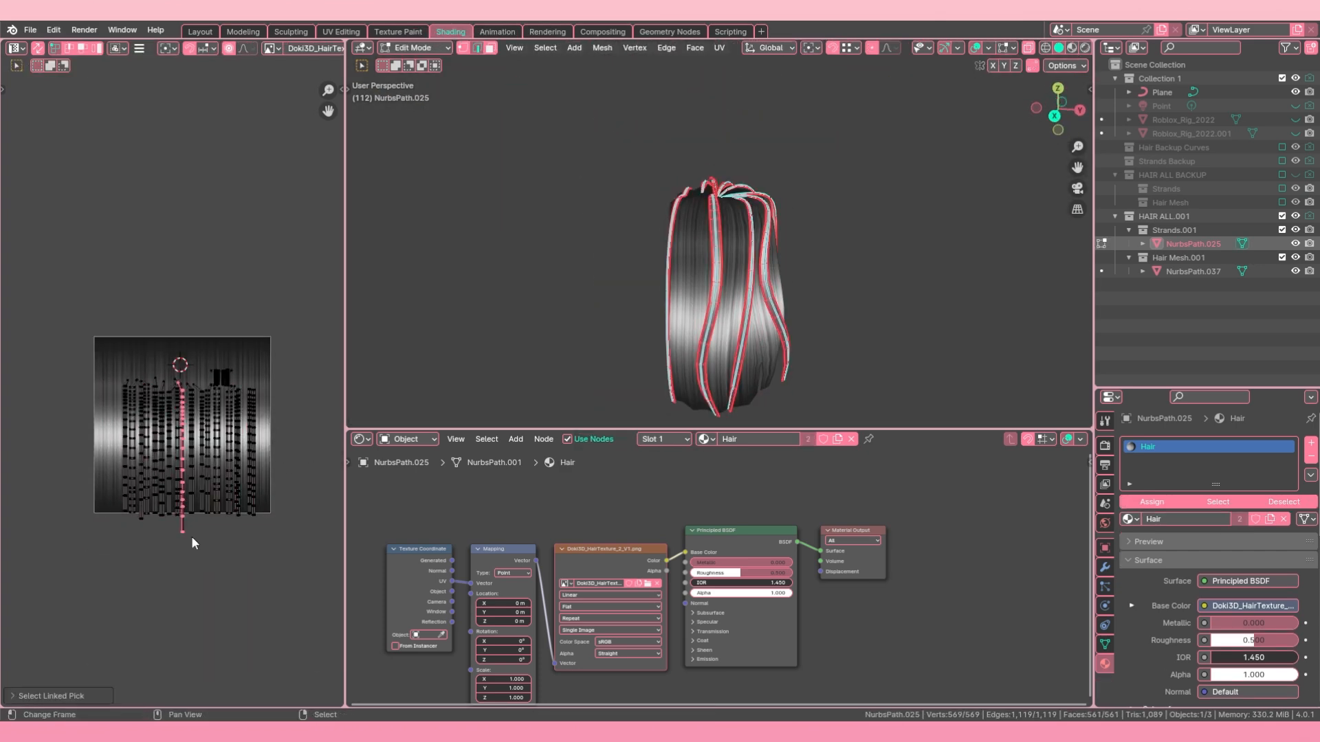
scroll(182, 397, "up", 4)
key("a")
scroll(206, 395, "down", 3)
key("l")
scroll(207, 395, "down", 3)
key("a")
key("s")
left_click(483, 348)
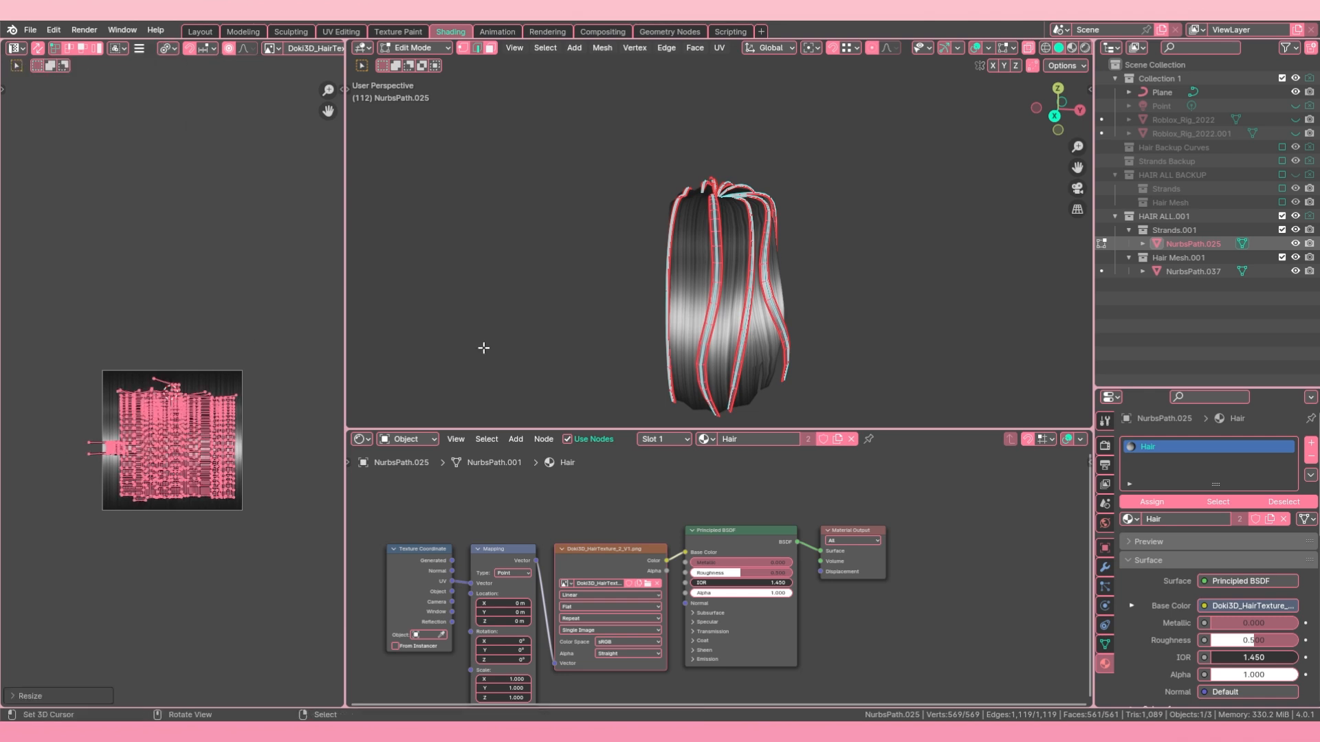
Step: Hide the viewport overlays and adjust the width of the strands' UV islands by scaling them along X
key("alt+shift+z")
middle_click_drag(484, 348, 618, 331)
key("s")
key("x")
left_click(267, 462)
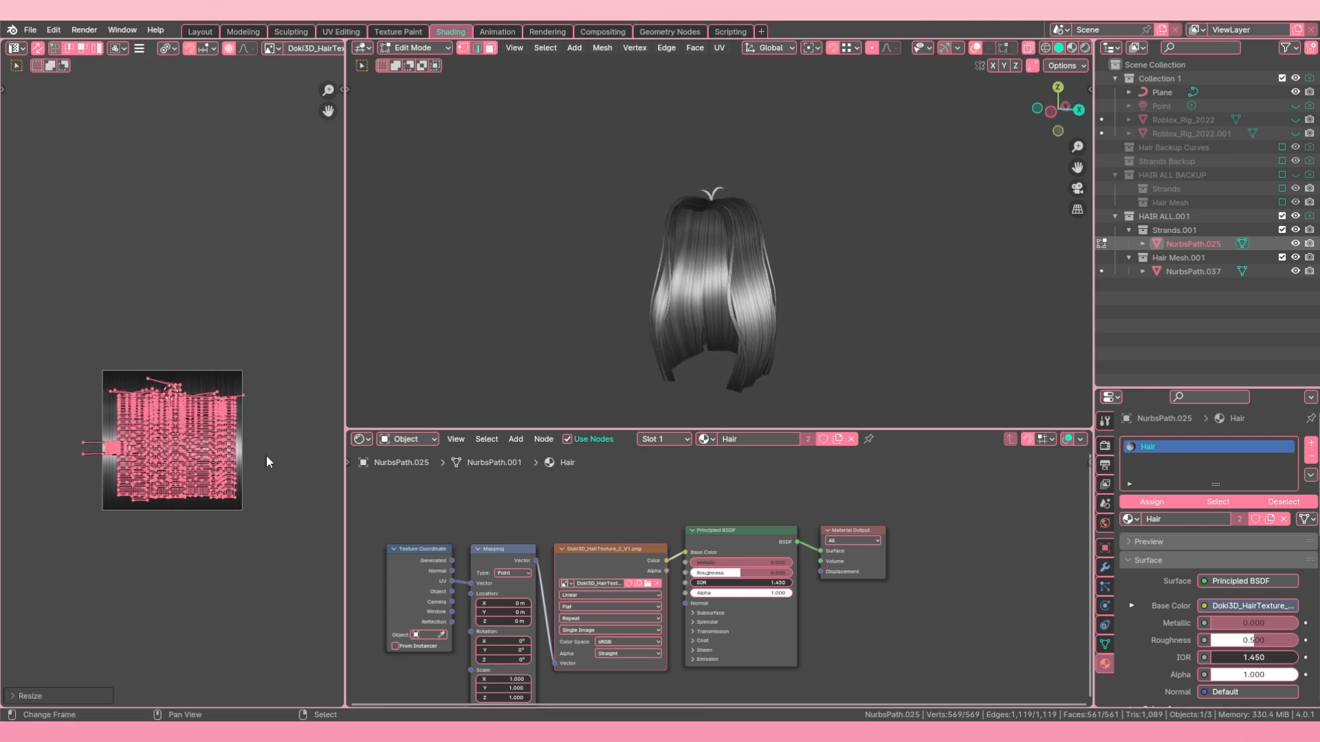
scroll(742, 309, "up", 4)
key("s")
key("x")
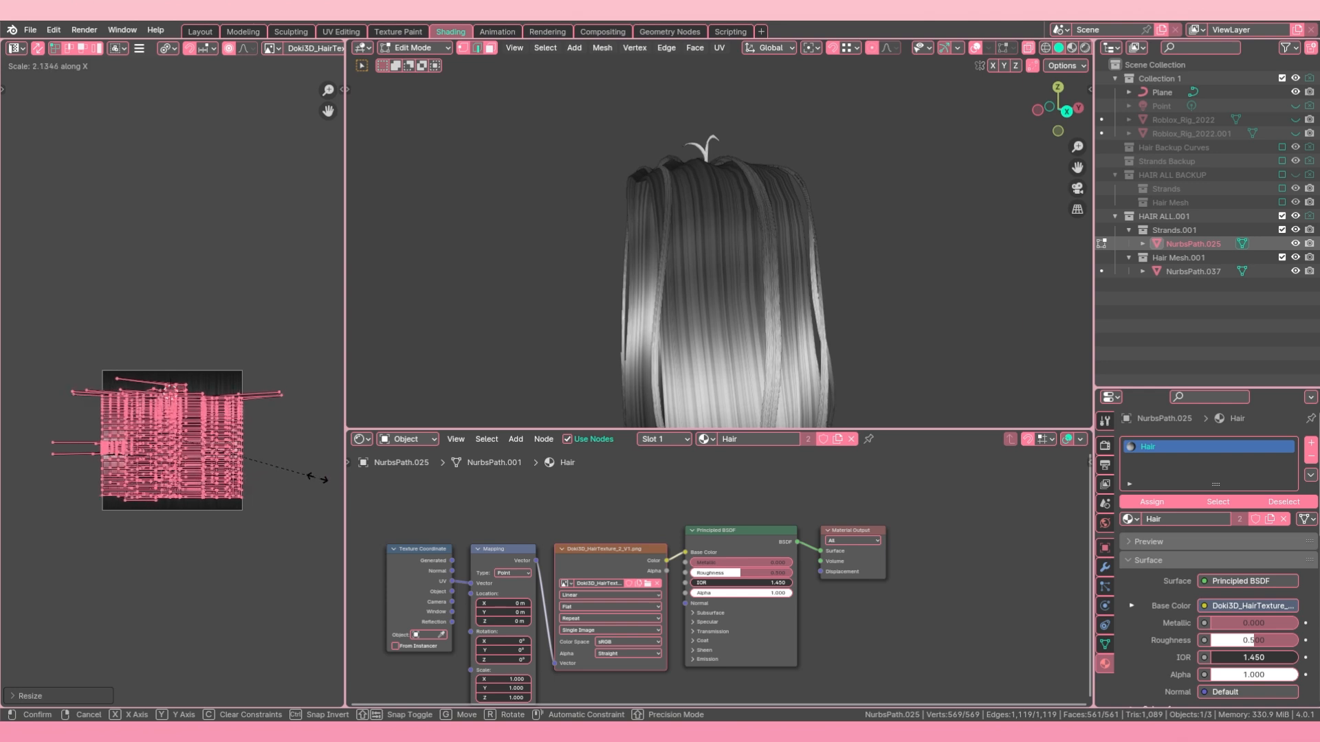
left_click(198, 462)
scroll(198, 461, "down", 2)
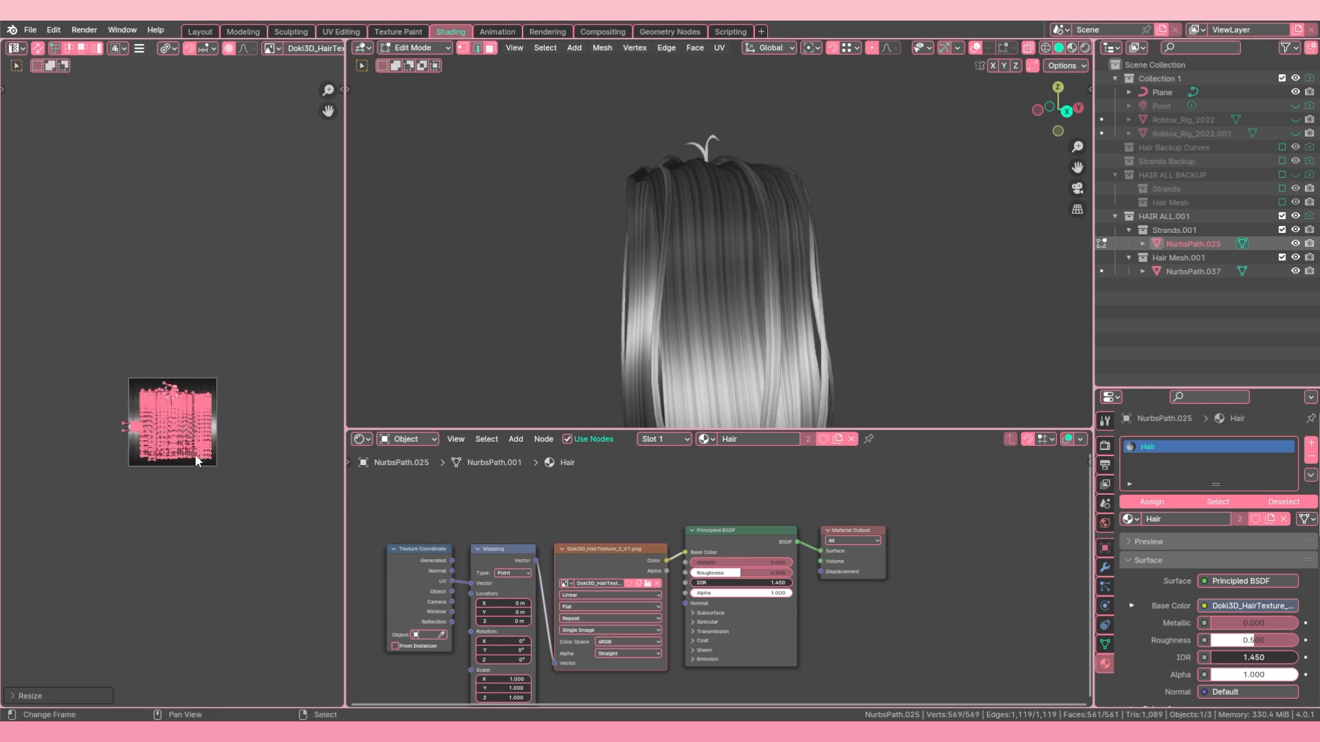
Step: Shift all the strands' UV islands along Y to adjust where the highlight falls on the hair
key("g")
key("y")
left_click(198, 459)
middle_click_drag(617, 301, 789, 276)
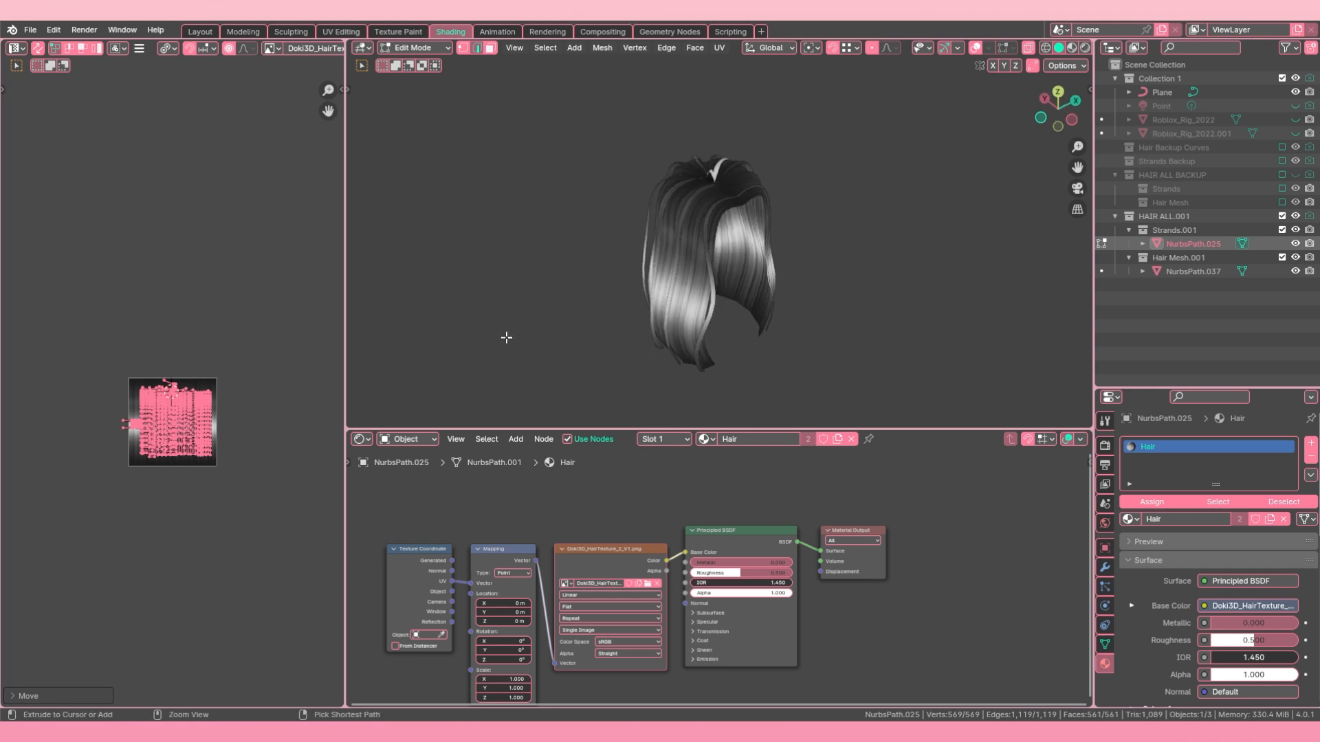
Step: Change the UV pivot point so all islands scale together, and resize and move them to fill the texture
scroll(281, 438, "up", 3)
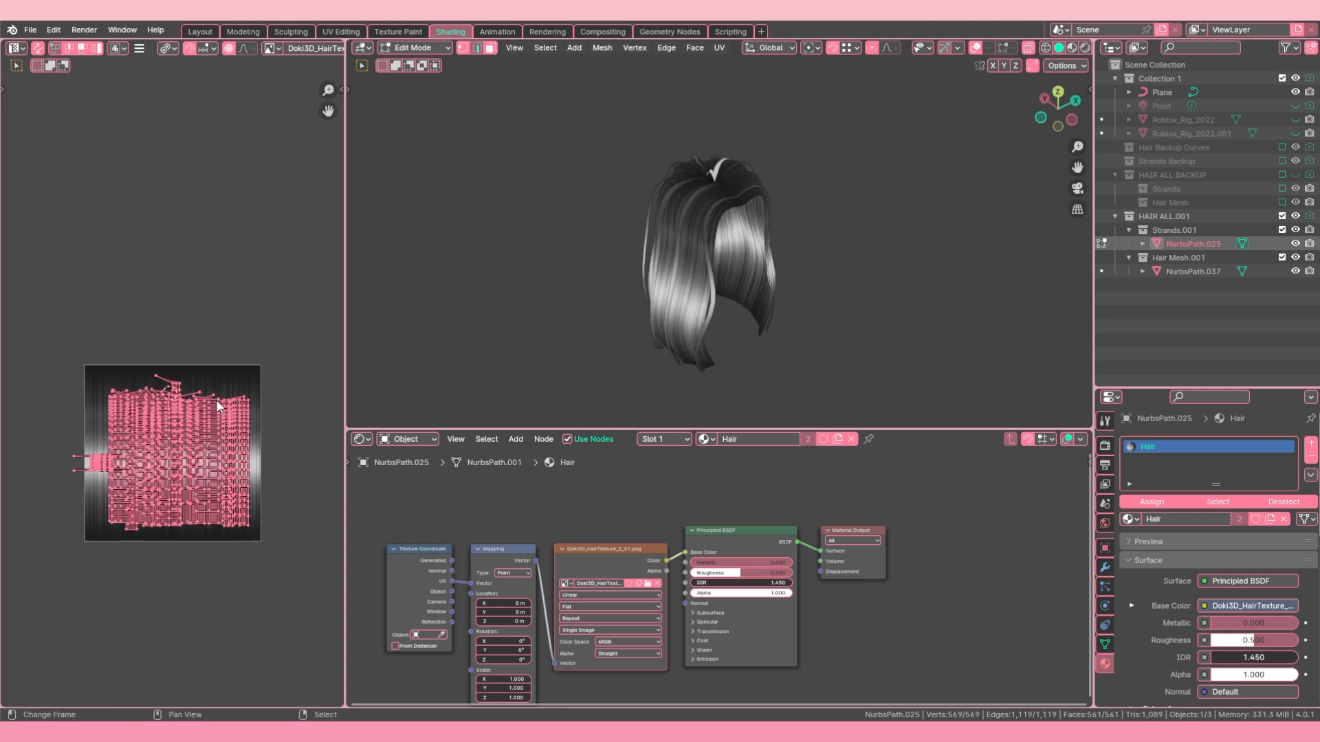
left_click(168, 48)
left_click(191, 83)
key("s")
left_click(260, 398)
key("g")
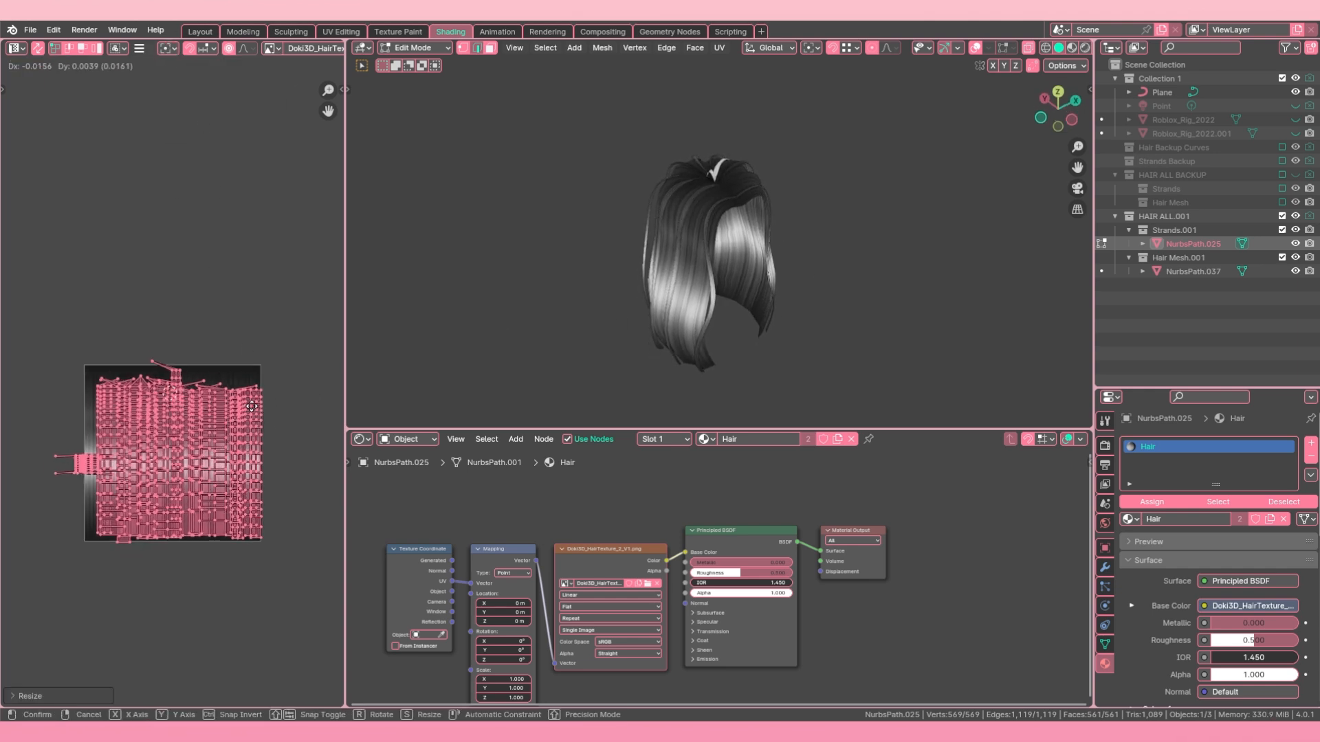
left_click(254, 392)
key("s")
key("y")
left_click(258, 376)
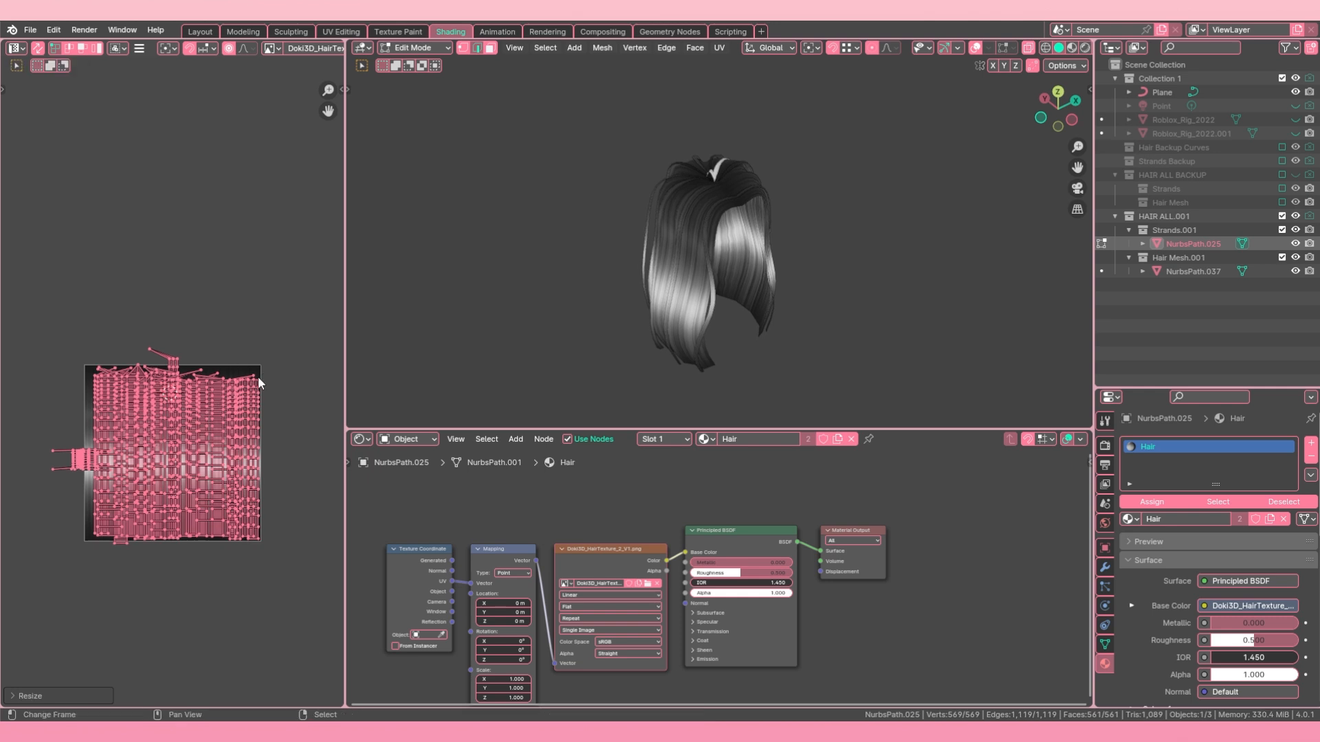
key("g")
left_click(251, 374)
Step: Scale all the strands' UV islands down along Y and check the highlight from around the hair
middle_click_drag(726, 252, 611, 301)
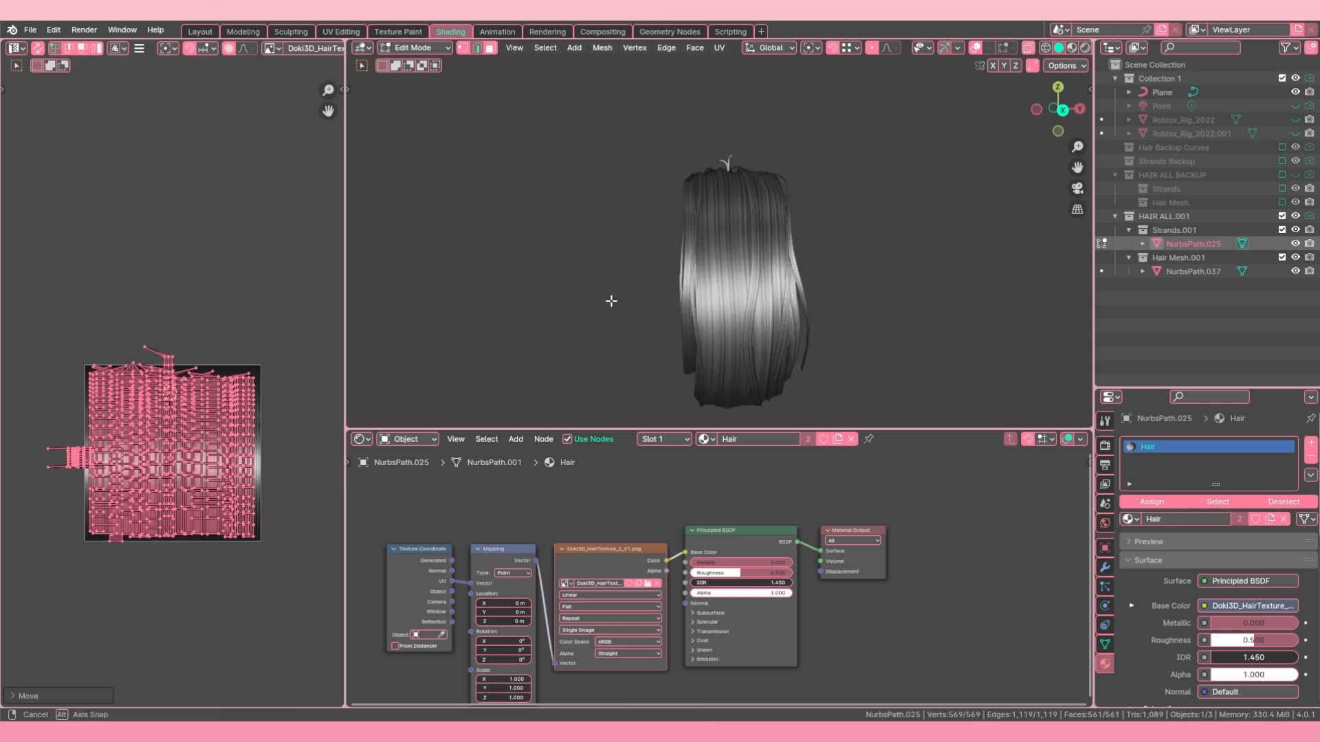
middle_click_drag(775, 302, 712, 308)
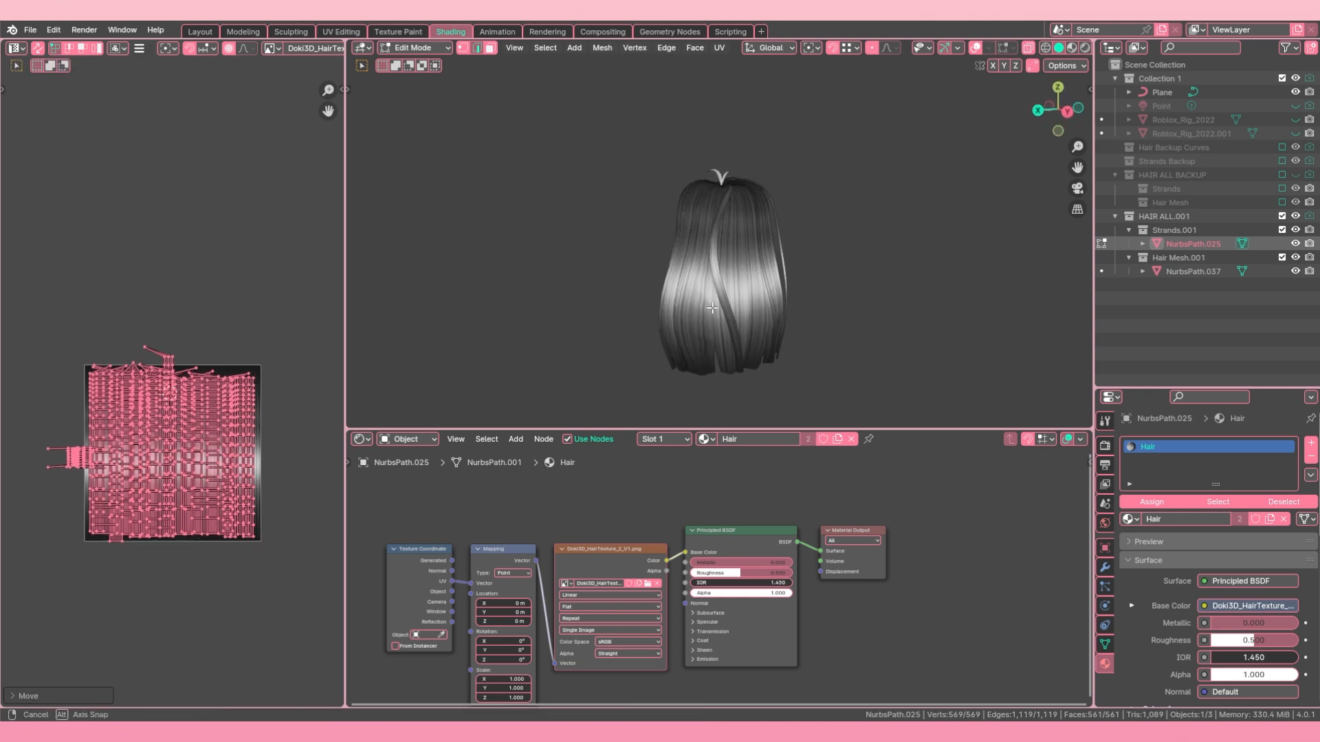
key("s")
right_click(269, 418)
key("s")
key("y")
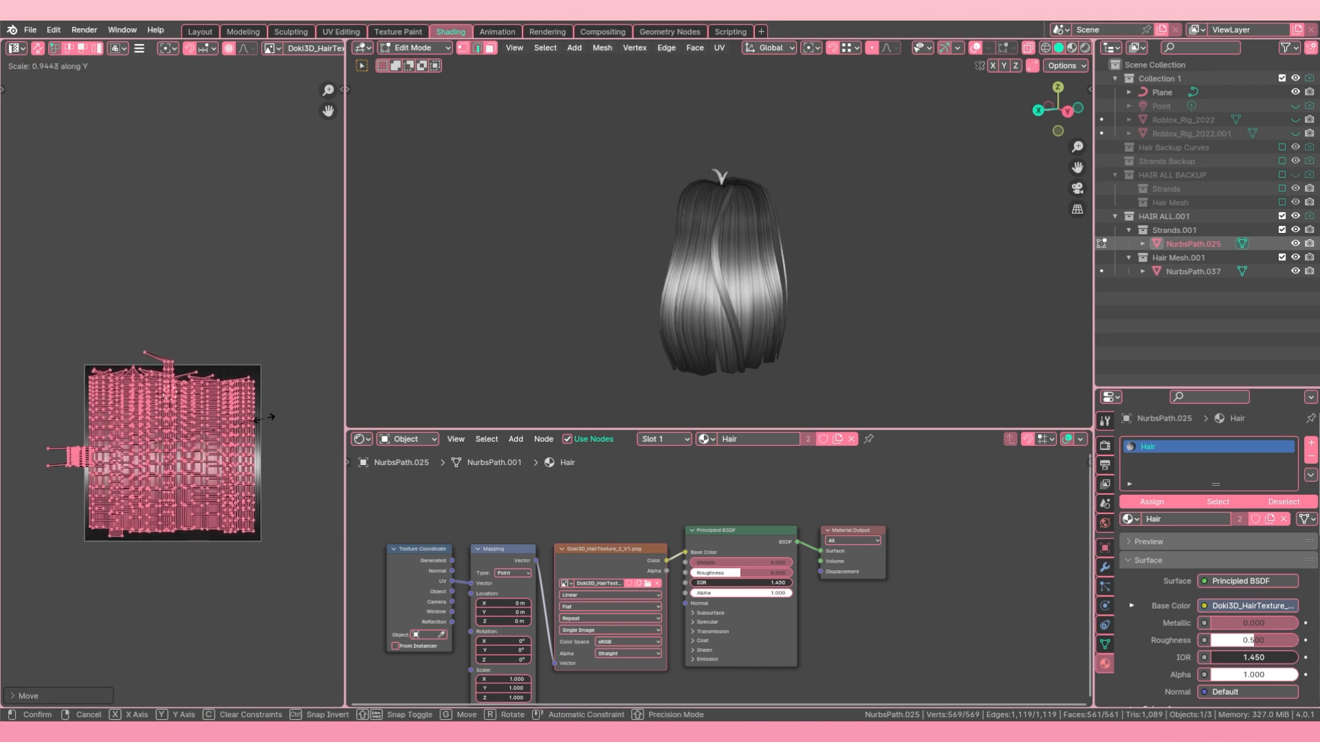
left_click(241, 422)
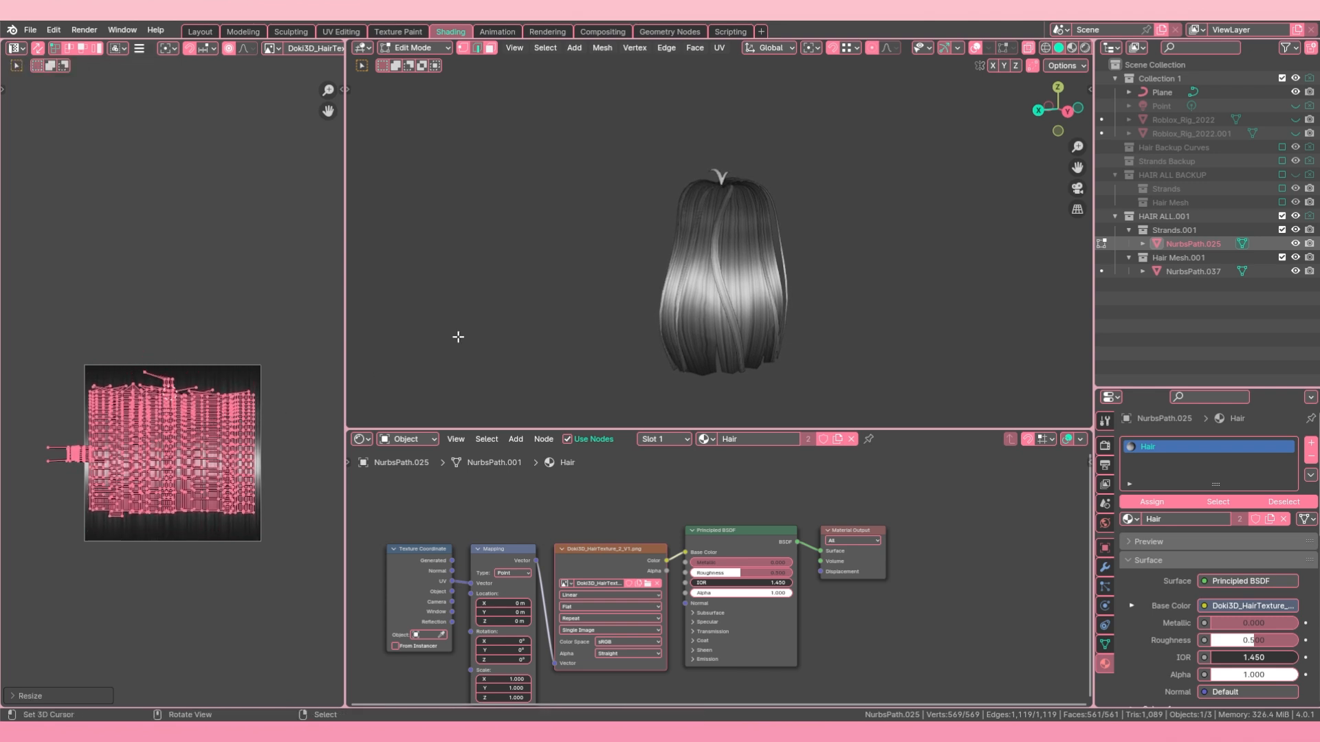
middle_click_drag(458, 337, 718, 248)
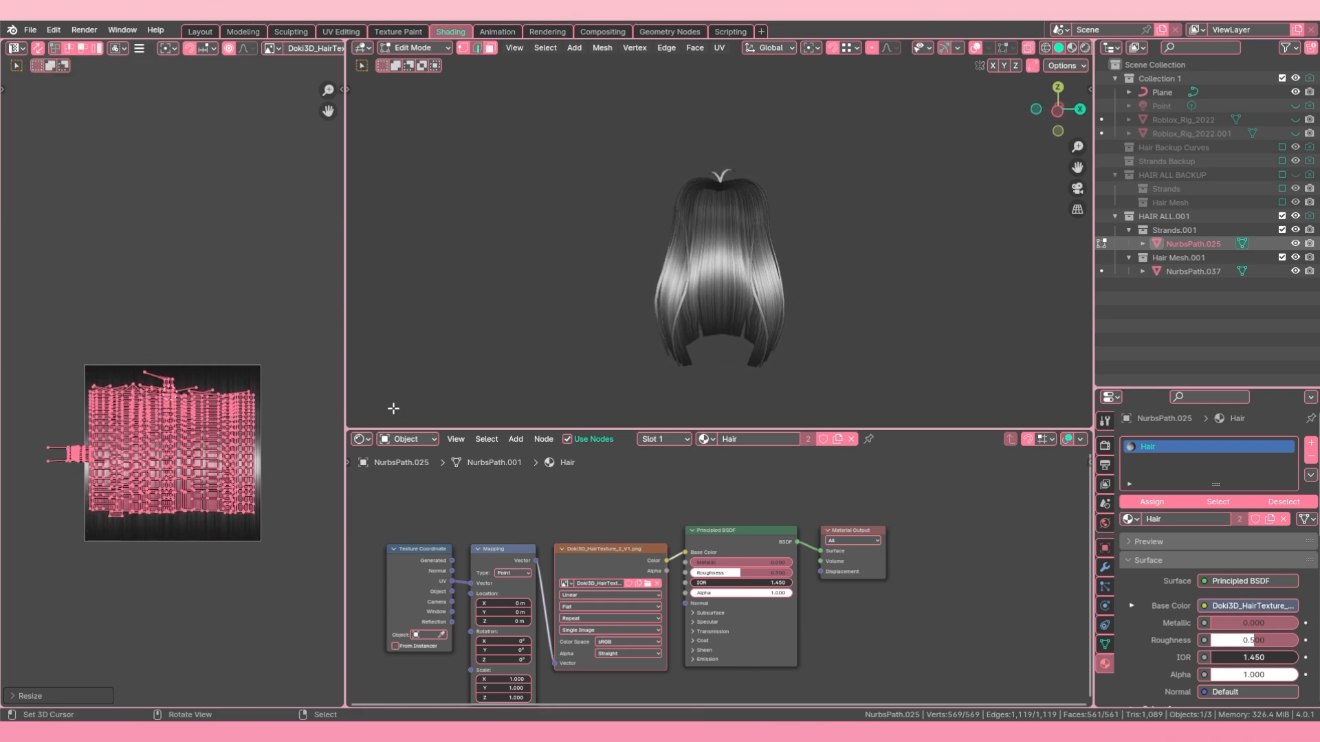
Step: Move the strands' UV islands along Y and X to reposition the highlight on the strands
key("g")
key("y")
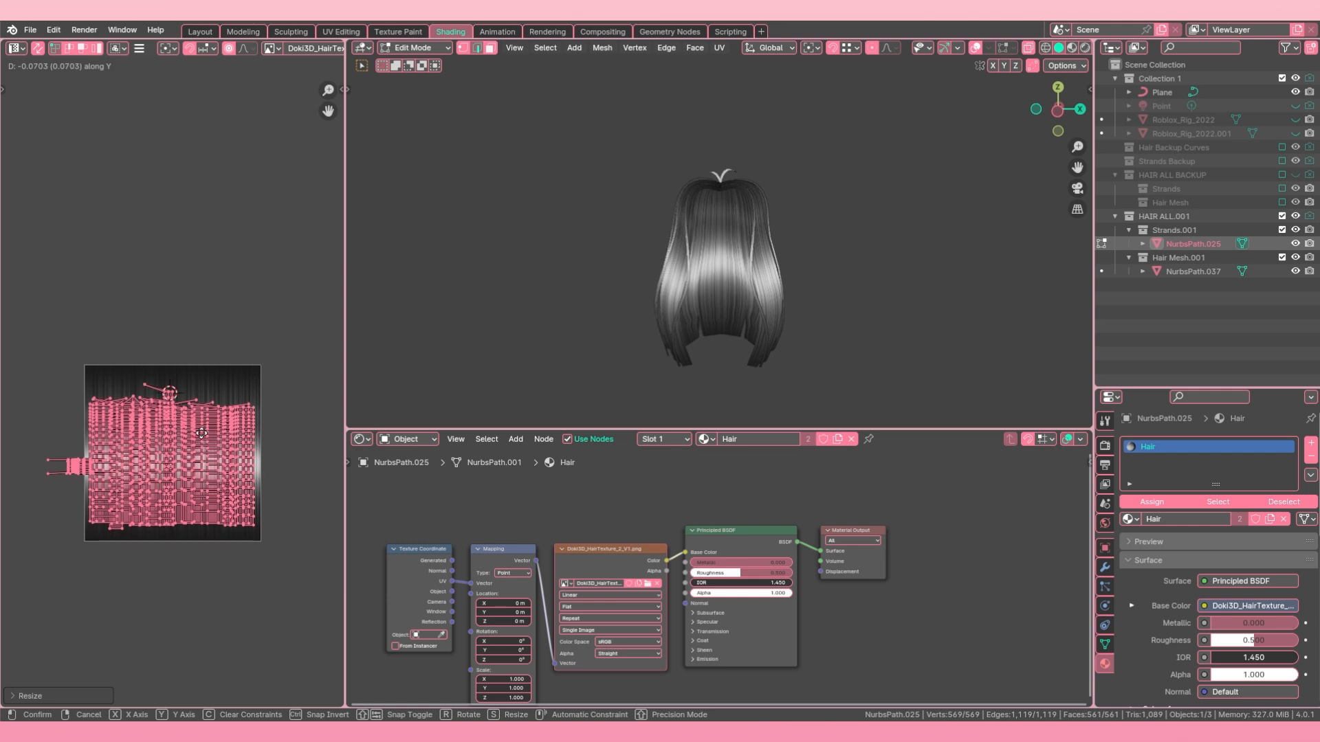
left_click(201, 430)
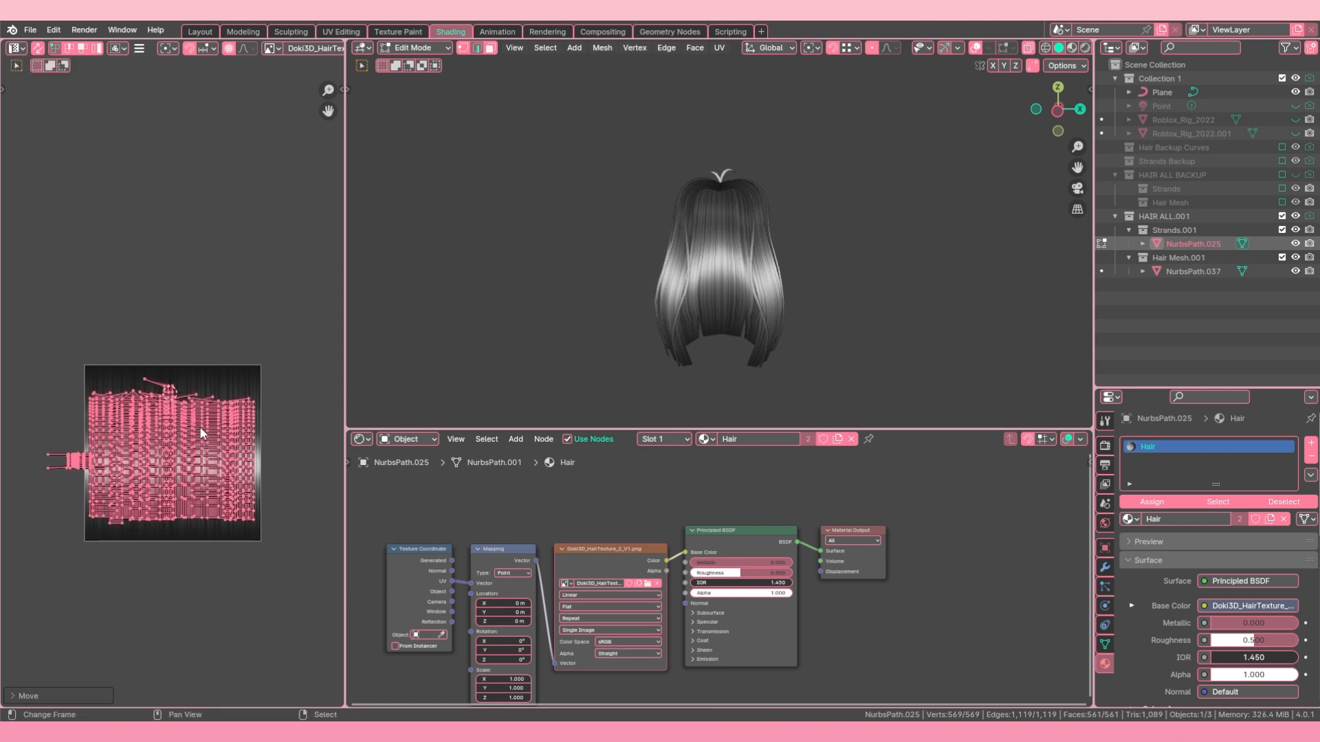
left_click(262, 436)
key("g")
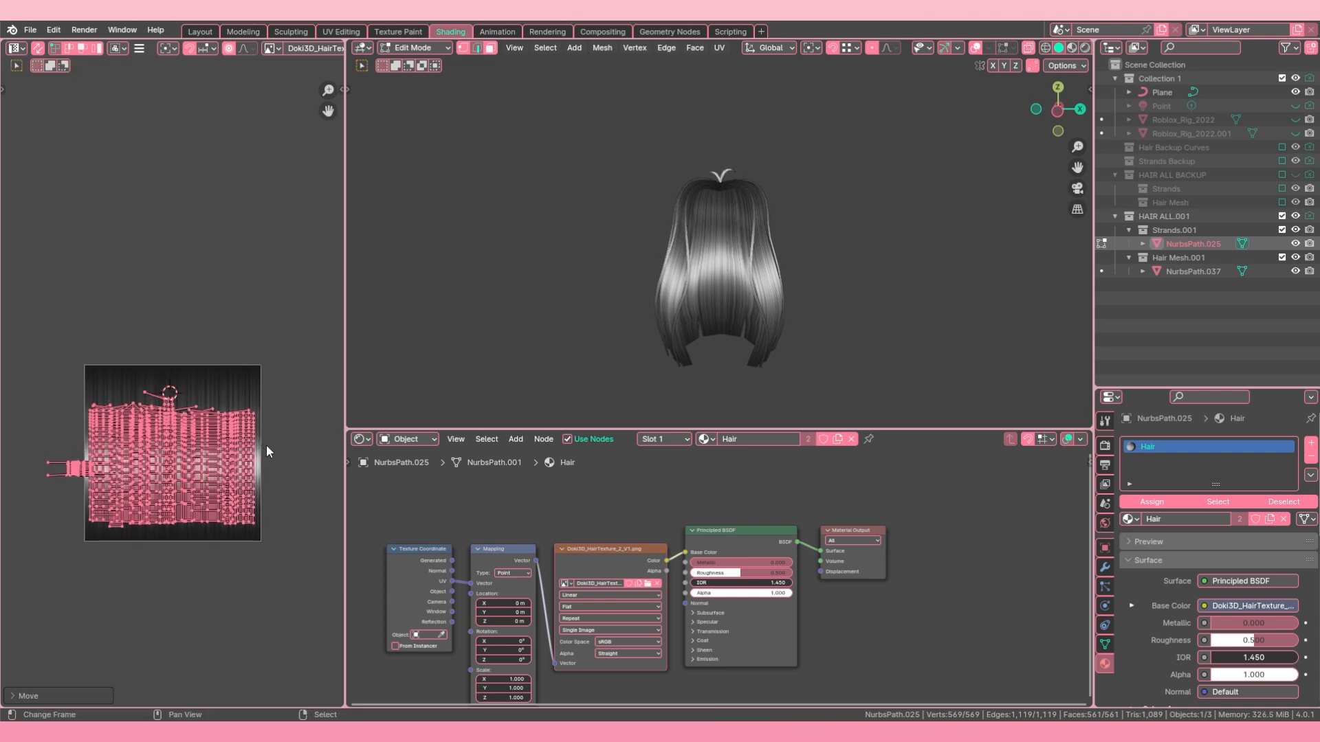
key("x")
left_click(279, 420)
Step: Stretch the strands' UV islands along Y so their highlight blends with the hair mesh
middle_click_drag(653, 303, 637, 330)
key("s")
key("y")
left_click(274, 398)
middle_click_drag(780, 275, 786, 233)
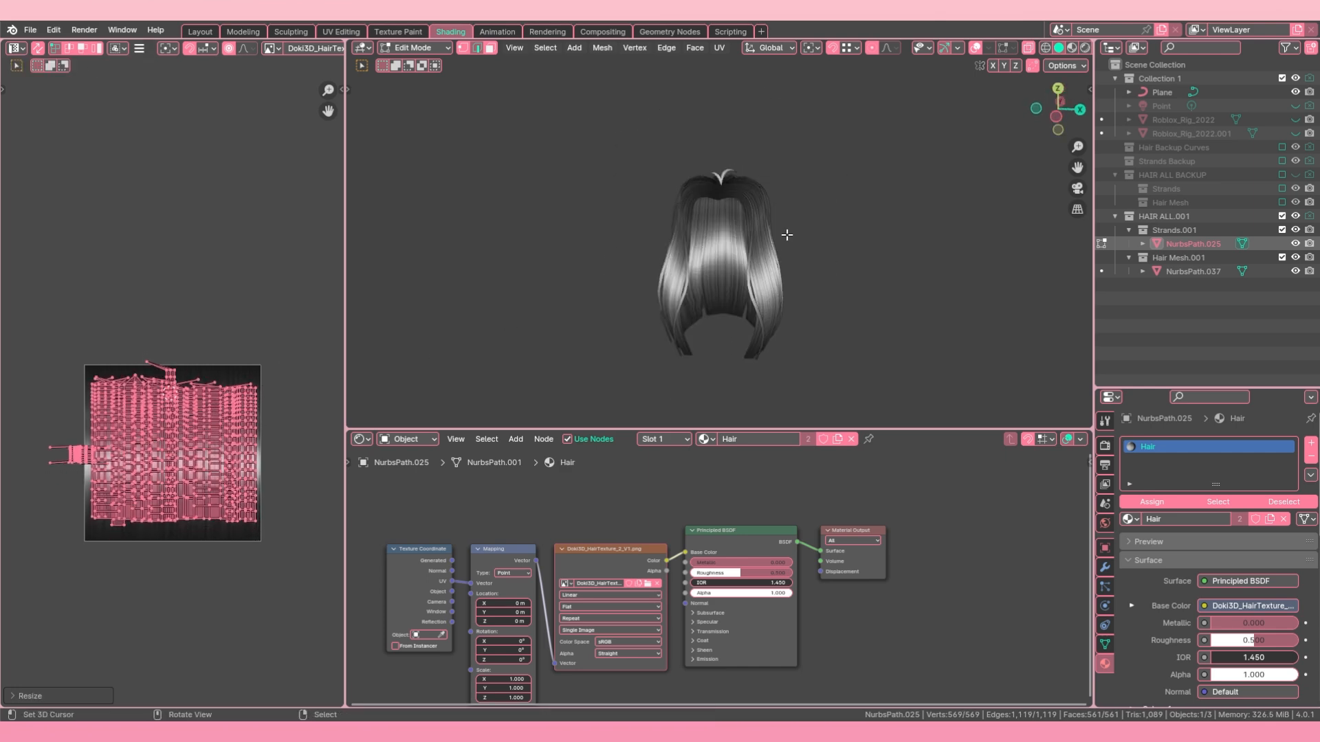
Step: Select the stray linked UV islands sticking out beside the texture, move them onto it, and leave Edit Mode
left_click(33, 448)
scroll(33, 448, "up", 4)
key("l")
key("l")
scroll(172, 413, "down", 2)
middle_click_drag(714, 274, 763, 261)
scroll(172, 384, "down", 3)
key("g")
left_click(180, 351)
key("Tab")
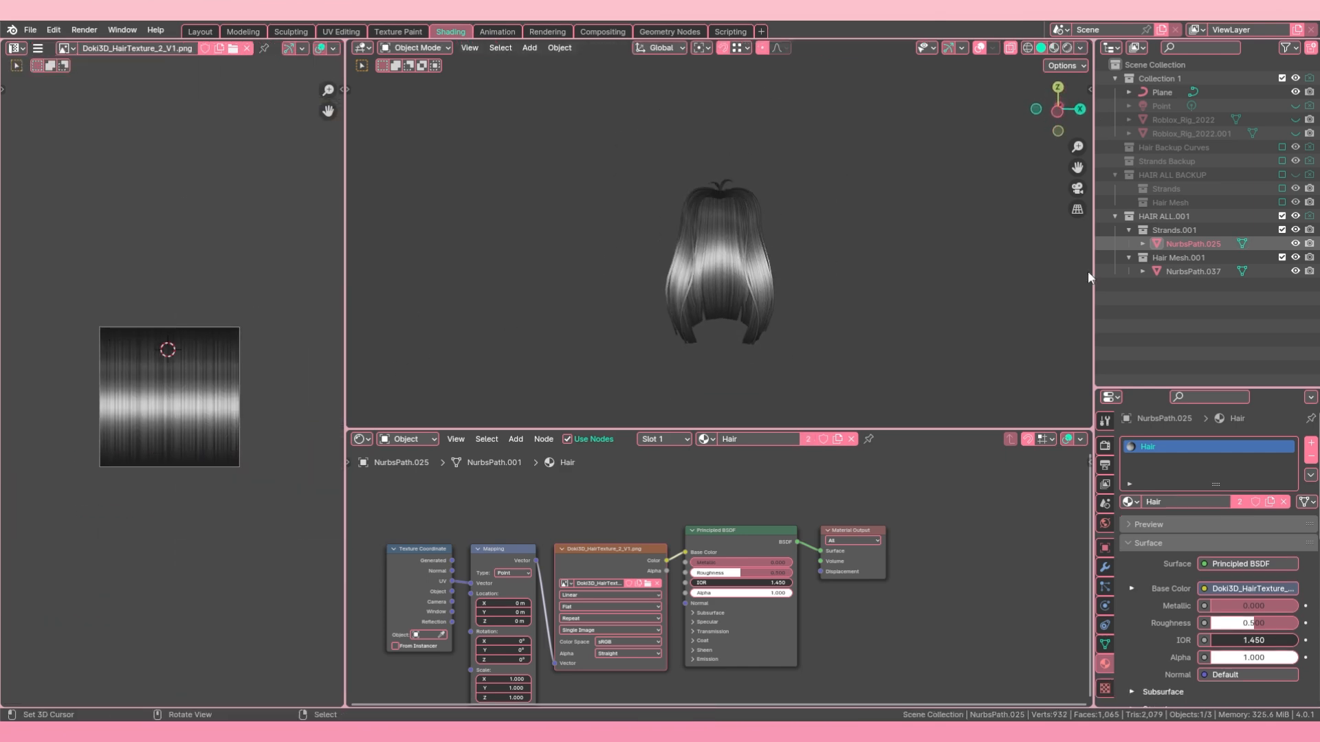
Step: Unhide the Roblox_Rig_2022 body, deselect everything, and turn the viewport overlays back on
left_click(1295, 119)
key("alt+a")
scroll(722, 344, "up", 3)
mouse_move(722, 206)
middle_mouse_down()
mouse_move(681, 228)
mouse_move(729, 207)
middle_mouse_up()
scroll(729, 263, "down", 3)
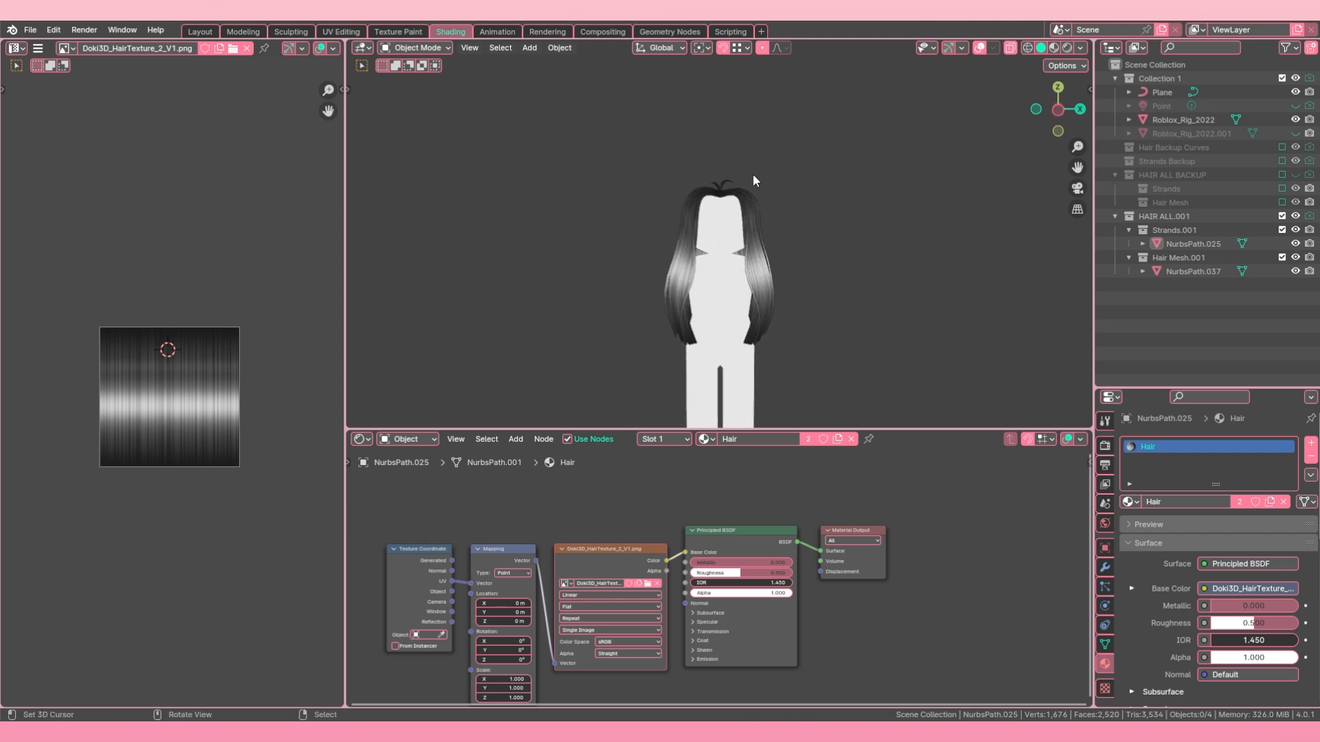
left_click(979, 49)
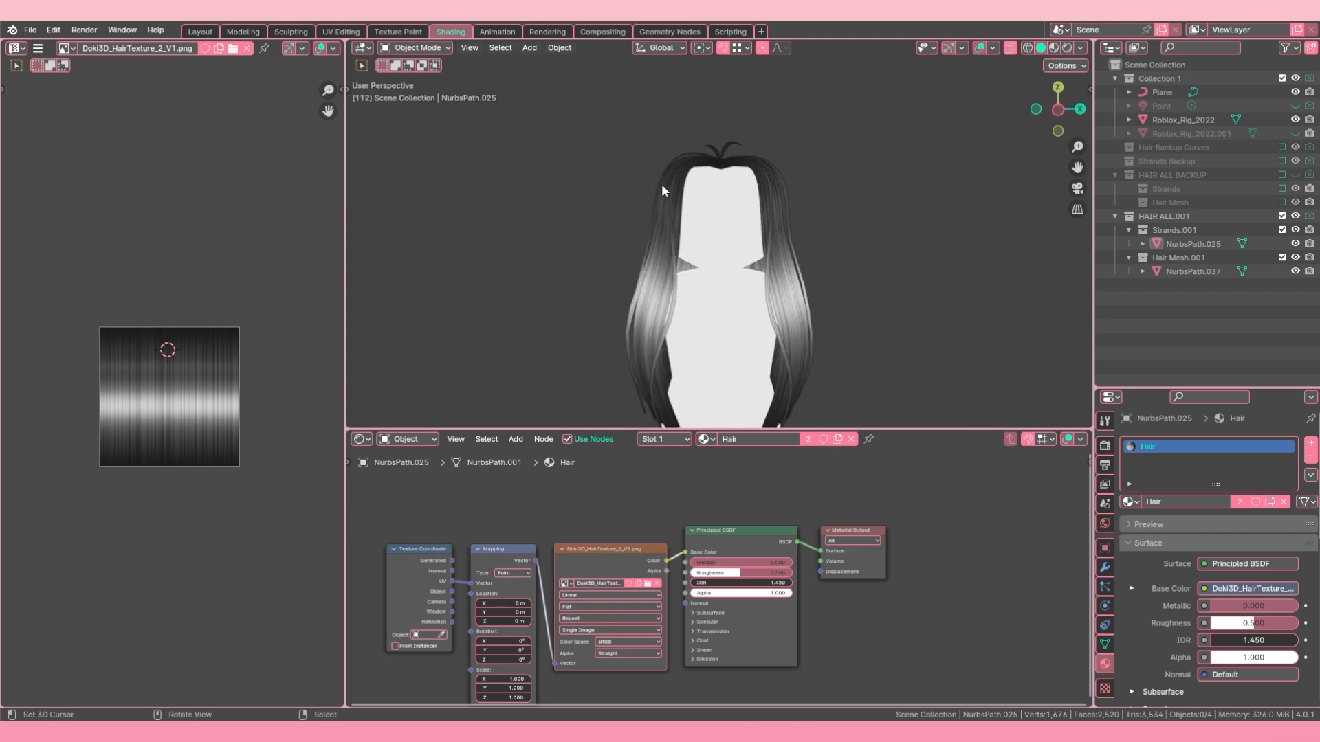
Step: Select the strands together with the hair mesh and join them into a single object with the hair mesh active
left_click(662, 183)
key("Tab")
key("alt+a")
key("Tab")
left_click(658, 222, "shift")
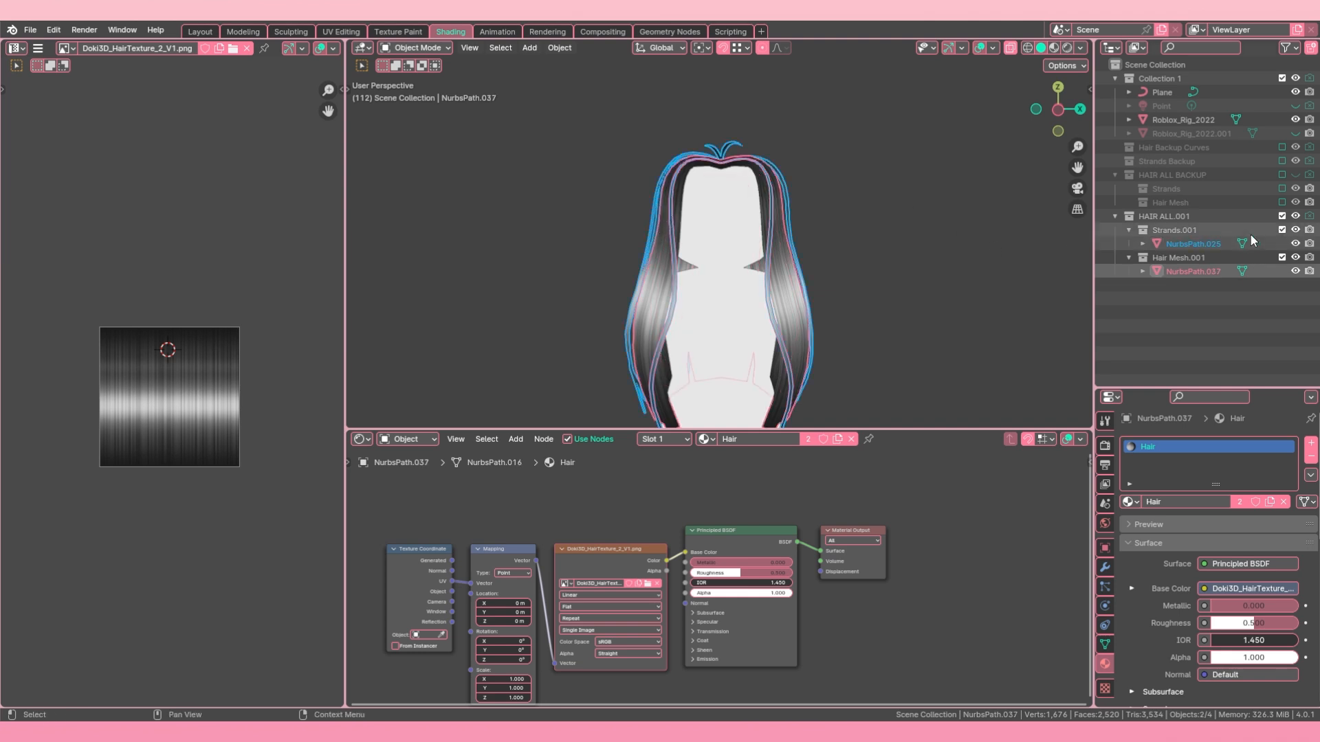
left_click(1197, 269, "ctrl")
key("ctrl+j")
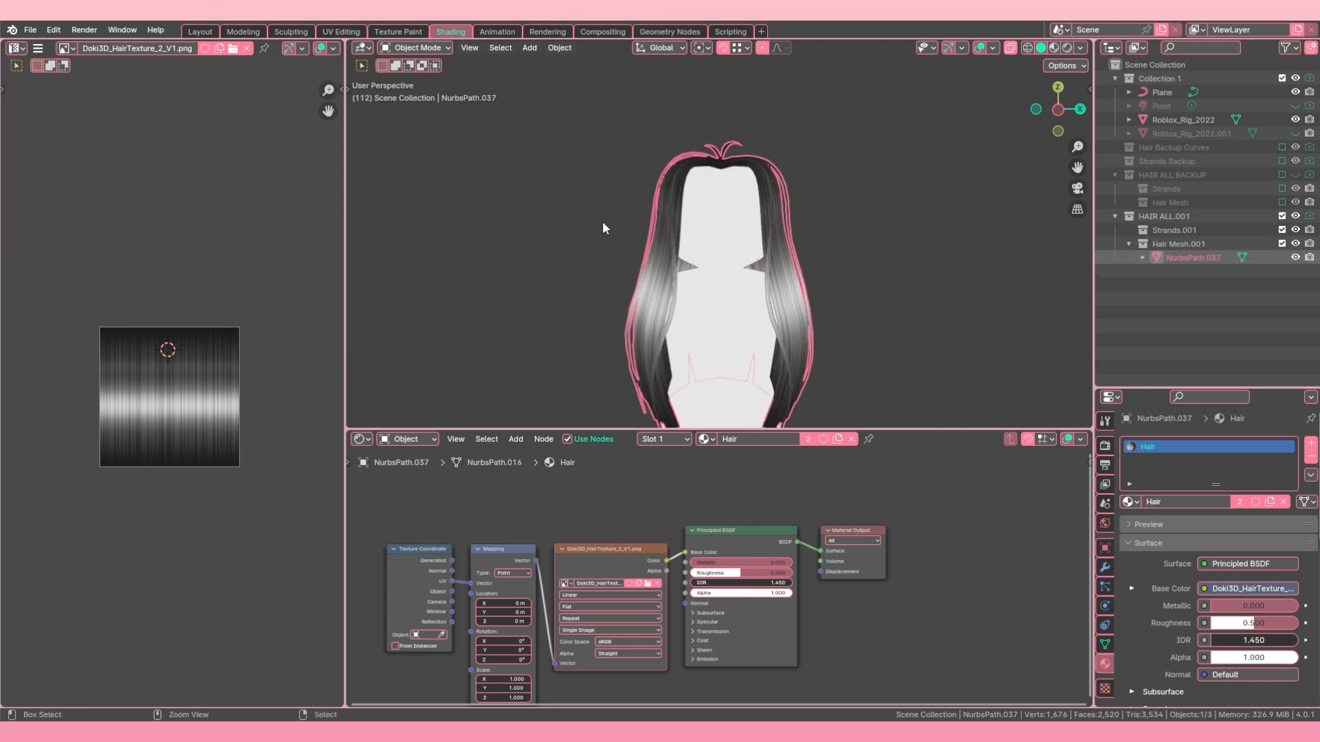
Step: Switch the joined hair to Sculpt Mode, expand the brush list to show names, and choose the Grab brush
left_click(396, 94)
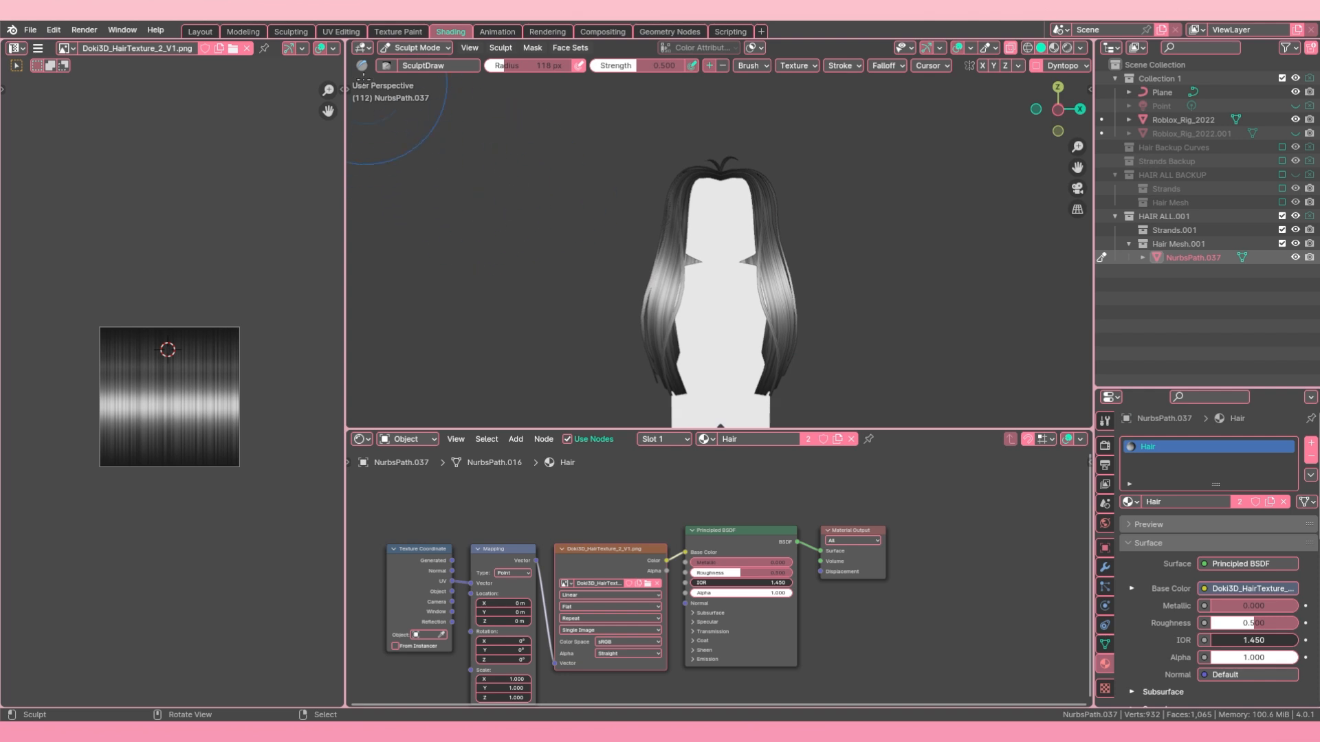
left_click_drag(347, 88, 362, 99)
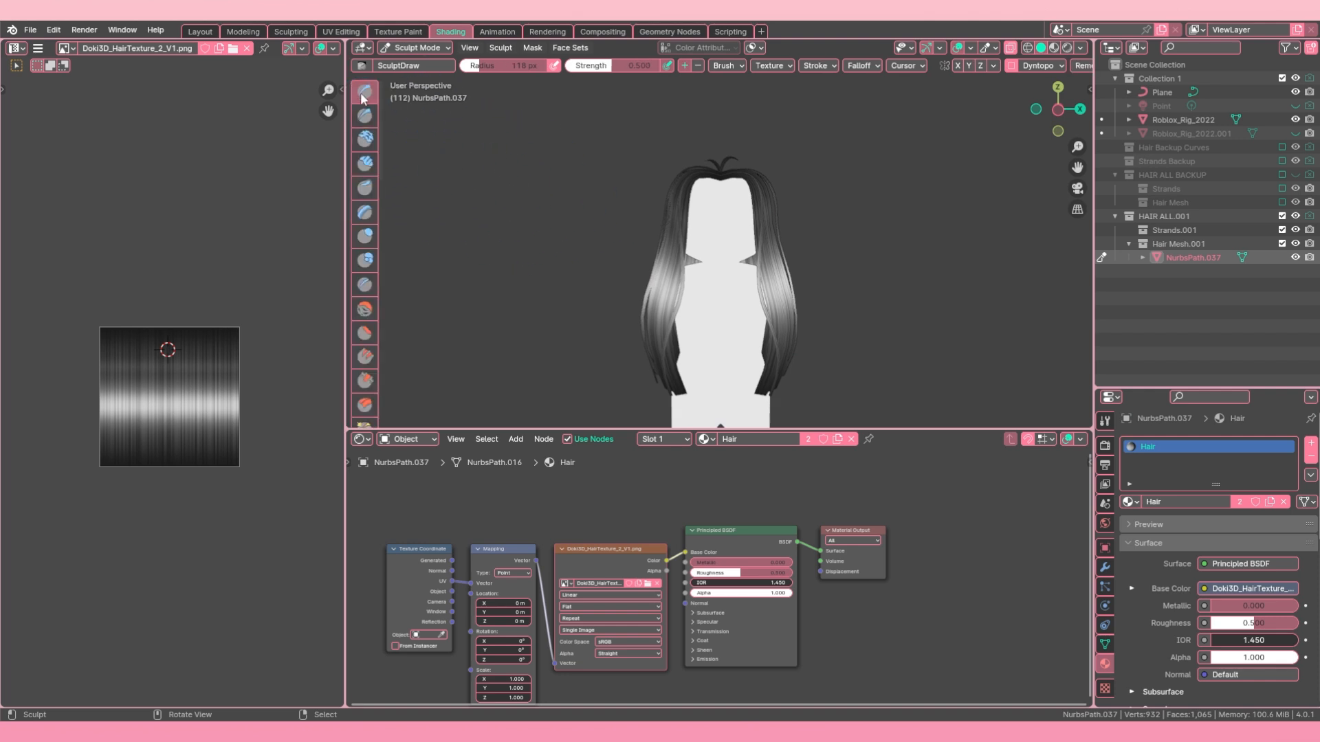
left_click(381, 254)
mouse_move(383, 255)
left_mouse_down()
mouse_move(540, 253)
mouse_move(507, 265)
left_mouse_up()
scroll(430, 327, "down", 1)
scroll(431, 327, "down", 3)
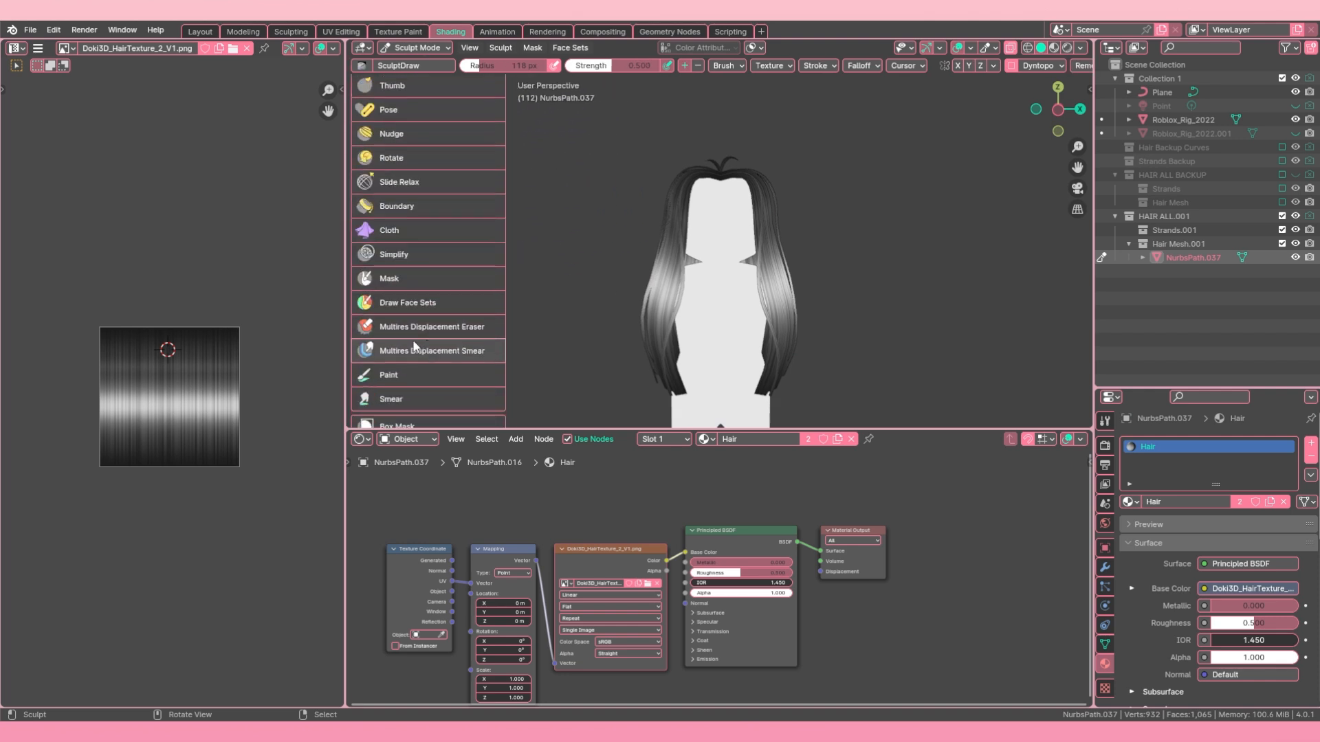
scroll(430, 309, "up", 6)
left_click(426, 206)
scroll(650, 180, "up", 2)
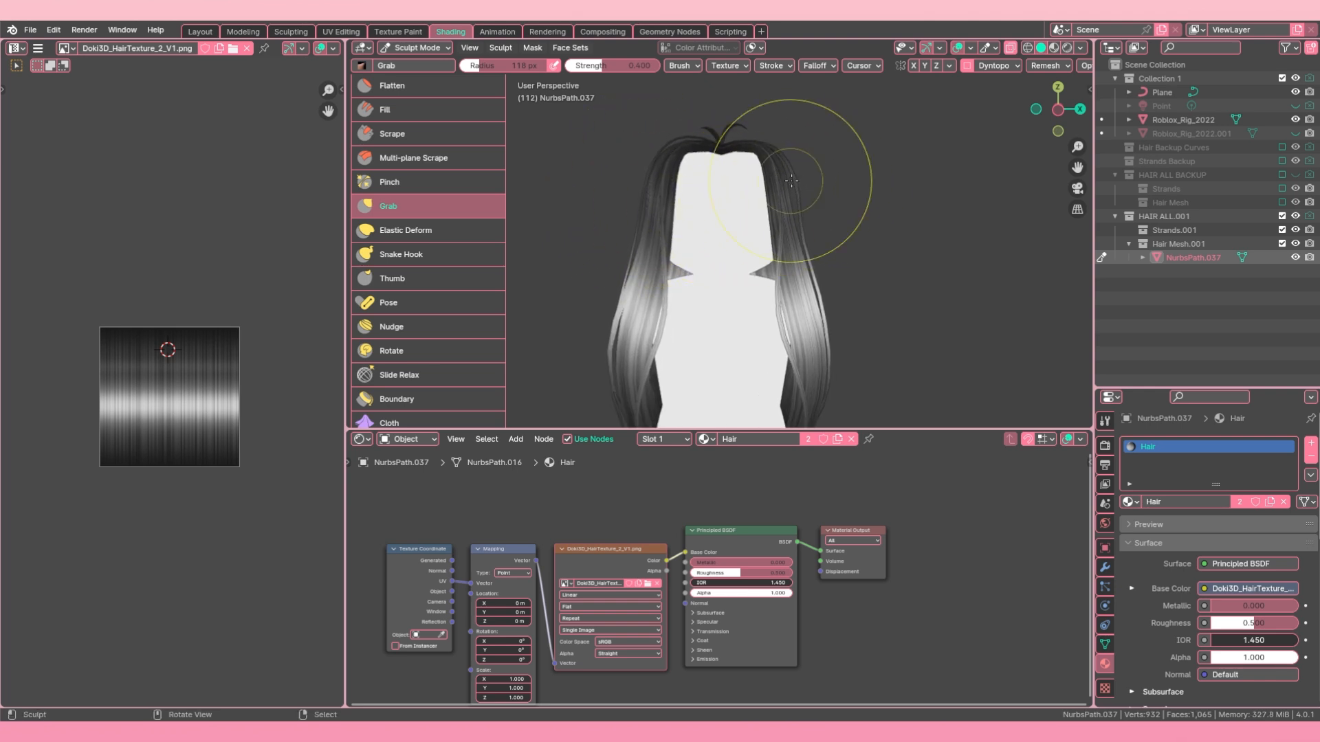
Step: Reshape the hair around the rig's head and face with the Grab brush
middle_click_drag(644, 227, 662, 249)
scroll(715, 192, "up", 3)
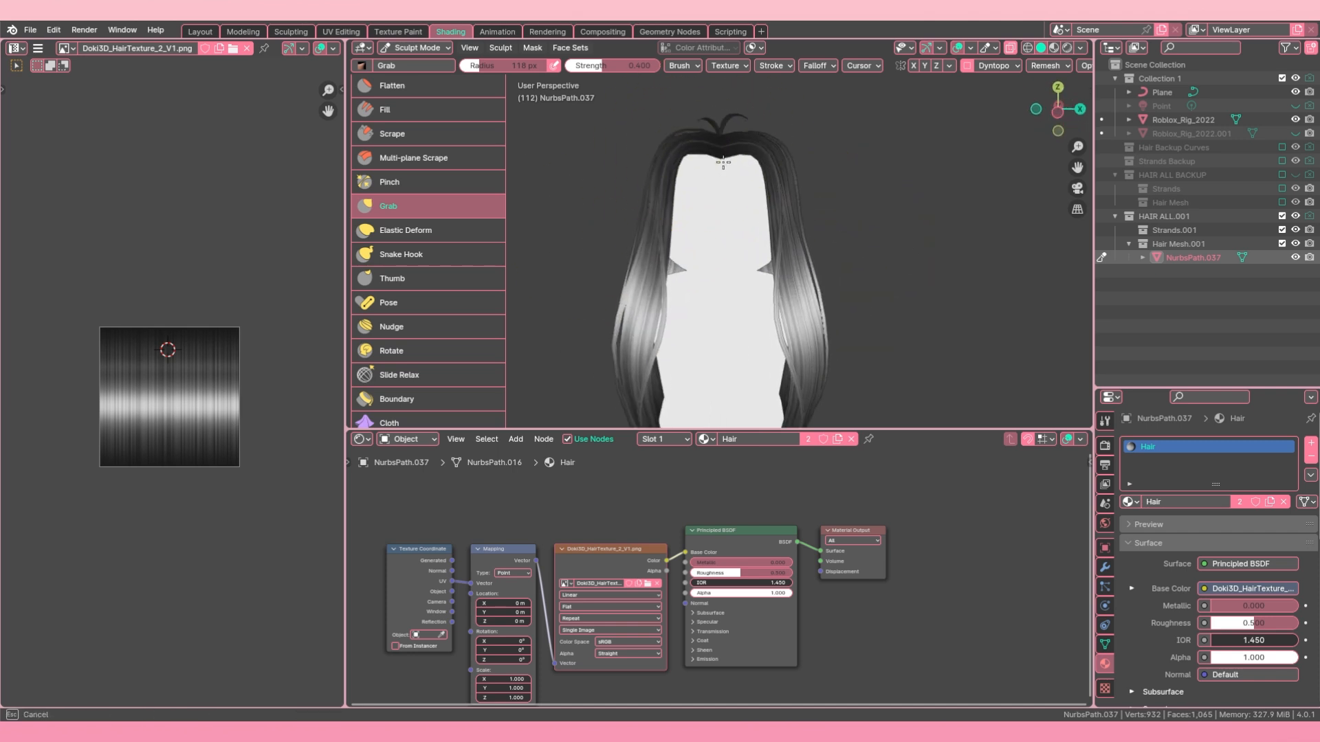
middle_click_drag(723, 163, 880, 148)
scroll(729, 220, "down", 4)
scroll(808, 225, "up", 2)
mouse_move(675, 163)
middle_mouse_down()
mouse_move(730, 368)
mouse_move(731, 274)
mouse_move(770, 200)
mouse_move(772, 271)
mouse_move(756, 277)
mouse_move(769, 289)
mouse_move(670, 206)
mouse_move(724, 279)
middle_mouse_up()
Step: Return to Object Mode, deselect everything, and inspect the finished hair on the rig
left_click(431, 63)
scroll(676, 294, "down", 1)
key("a")
key("a")
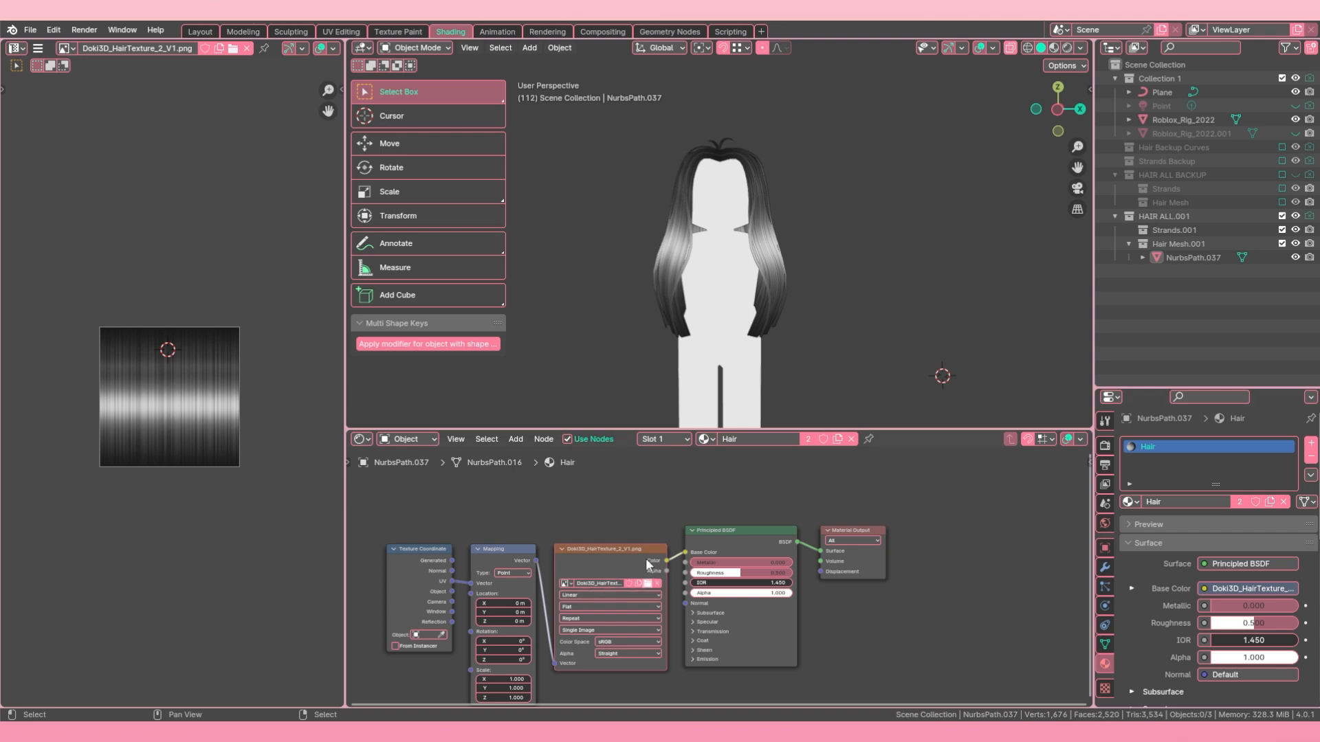
middle_click_drag(875, 250, 815, 270)
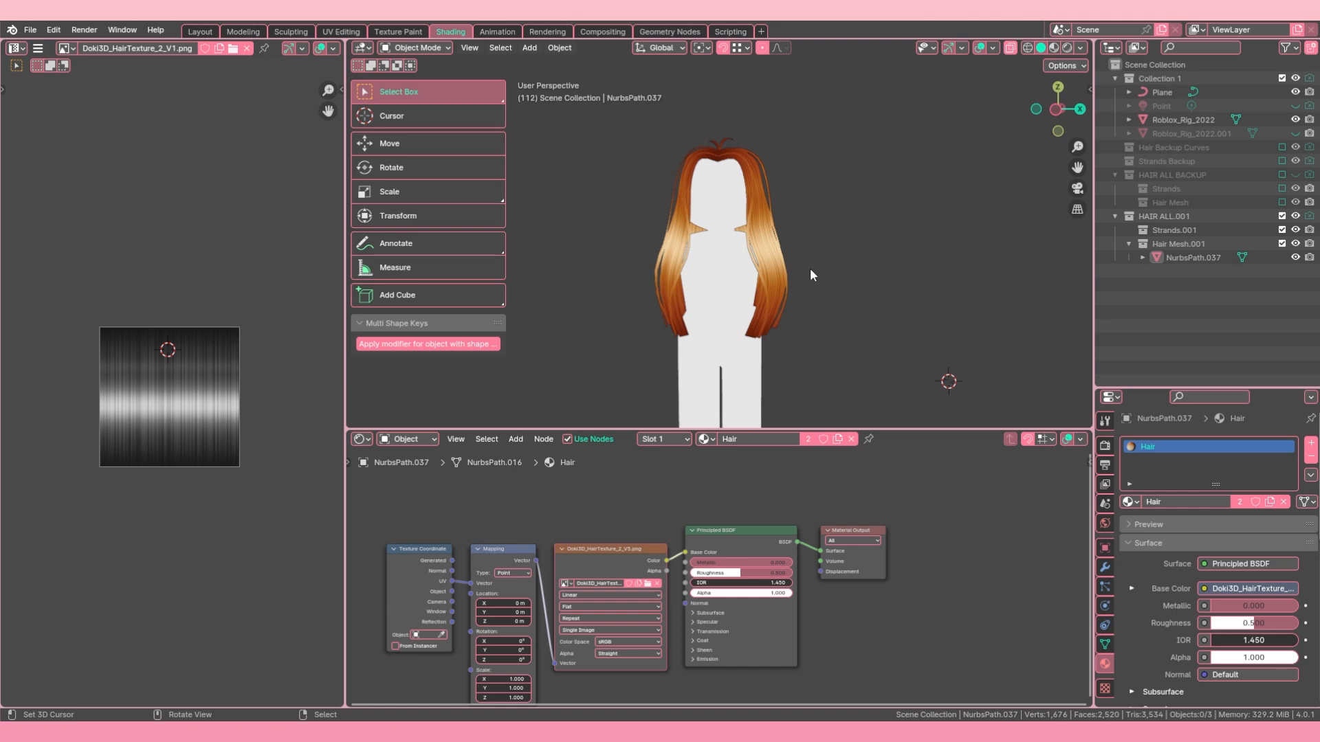